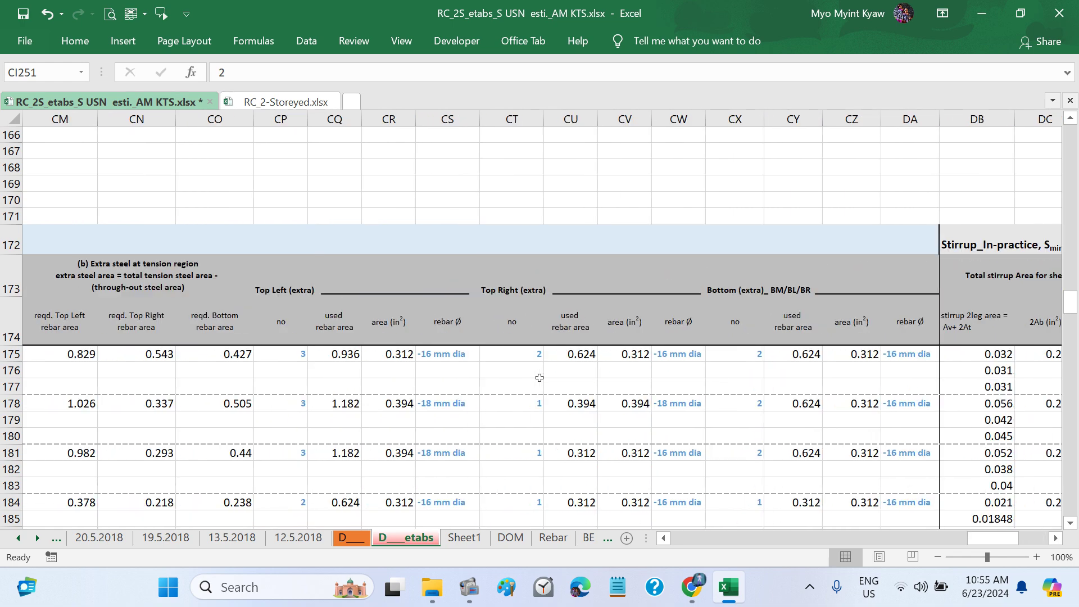
Step: Locate the Beam Design section on the D___etabs sheet and examine the Floor Beam flexural, shear and torsion rebar area table
scroll(540, 378, "up", 11)
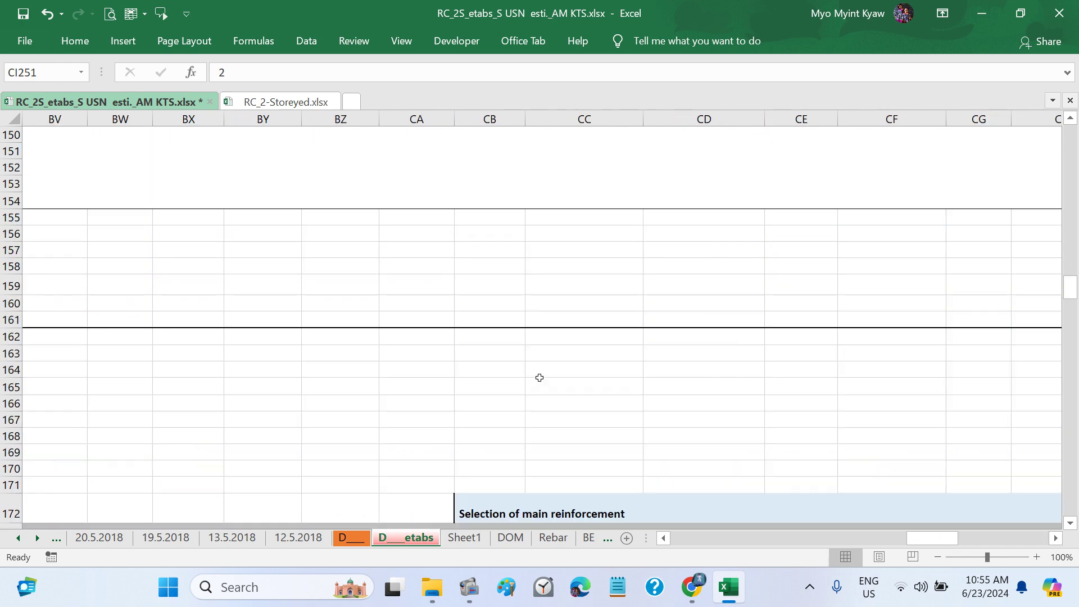
scroll(540, 378, "left", 3)
scroll(540, 377, "up", 5)
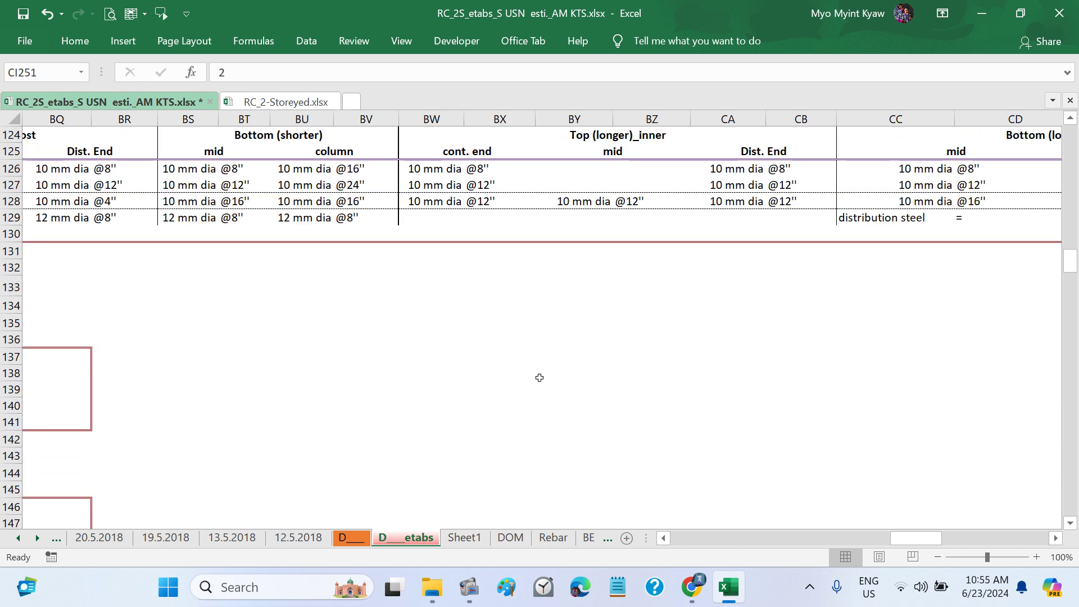
scroll(540, 378, "left", 6)
scroll(540, 377, "down", 10)
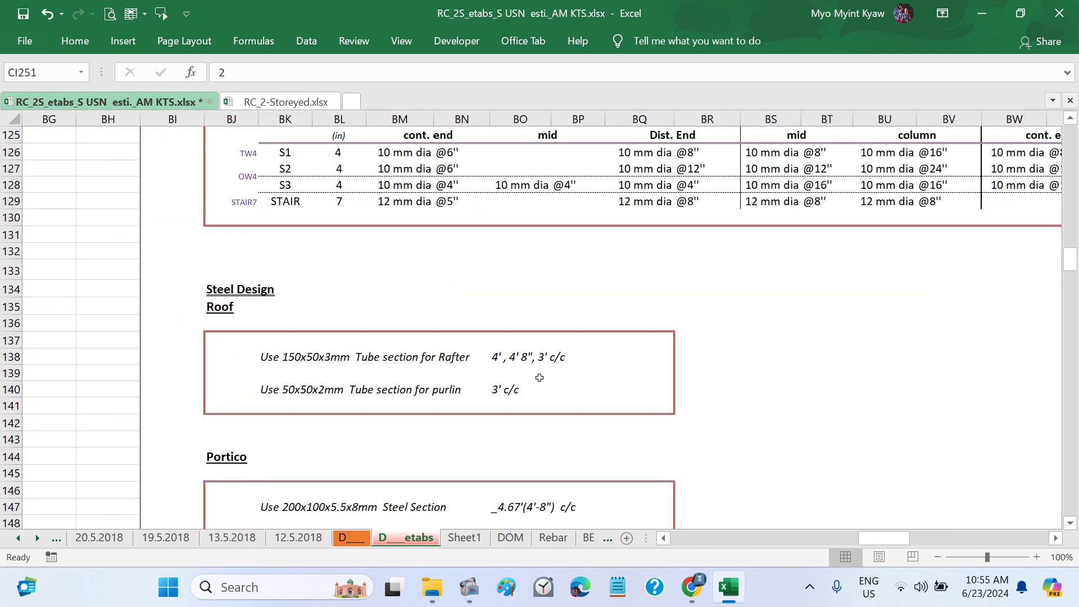
scroll(540, 378, "down", 1)
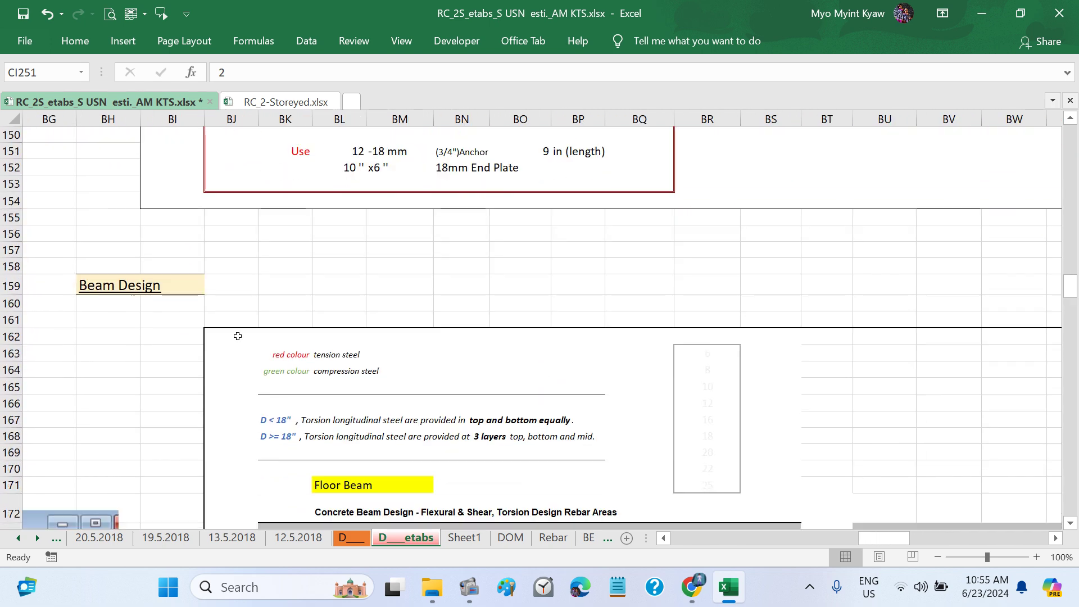
scroll(429, 364, "down", 2)
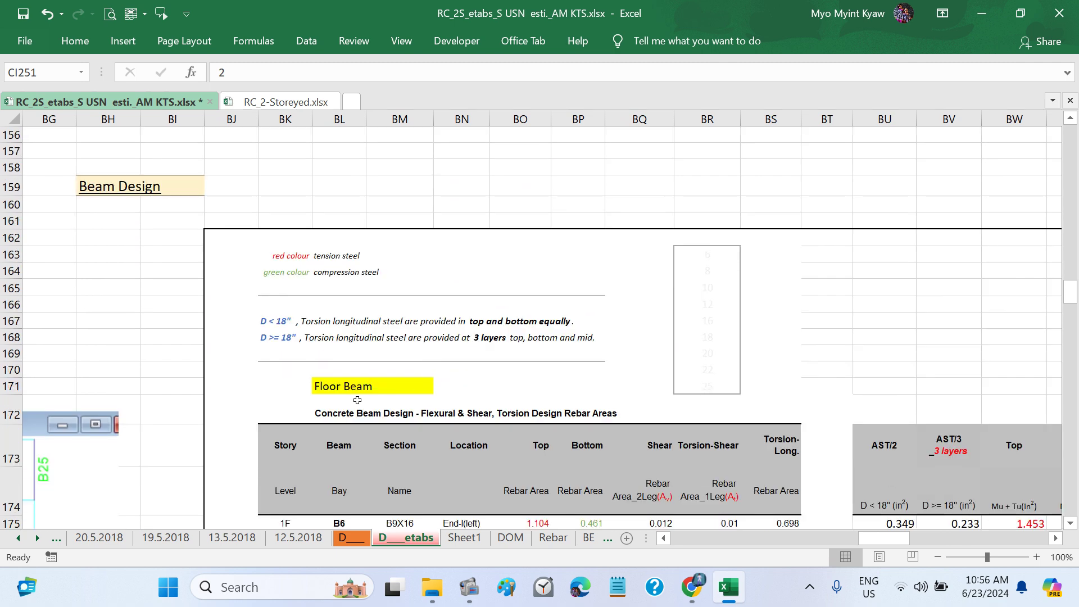
scroll(561, 406, "down", 1)
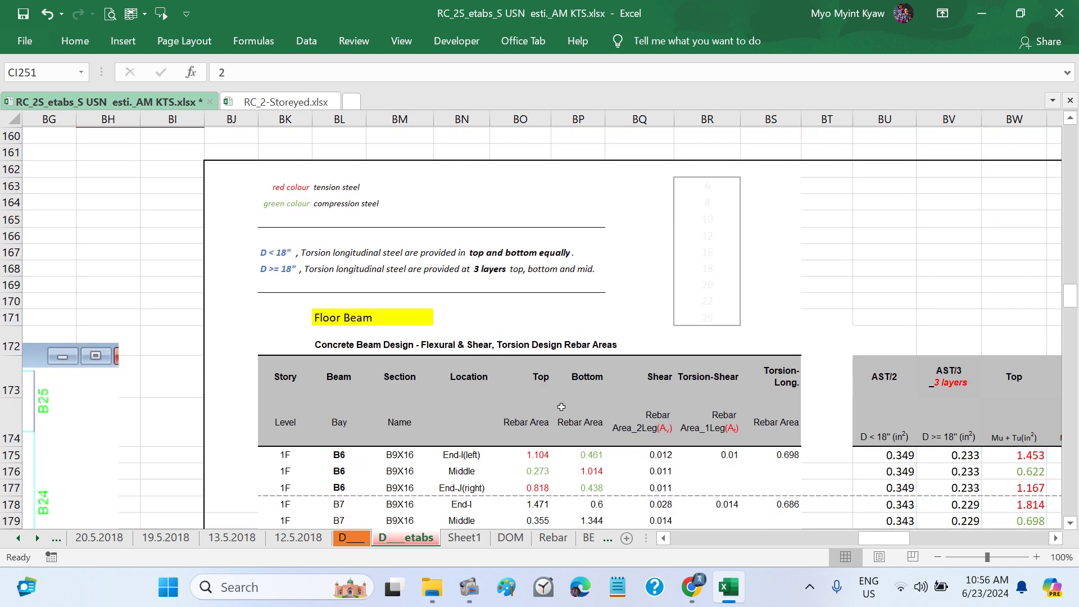
Step: Examine the floor beam columns from AST/2 and beam size through main reinforcement selection to stirrup spacing, inspecting row 175's rebar diameter cells
scroll(561, 406, "right", 3)
scroll(564, 397, "down", 2)
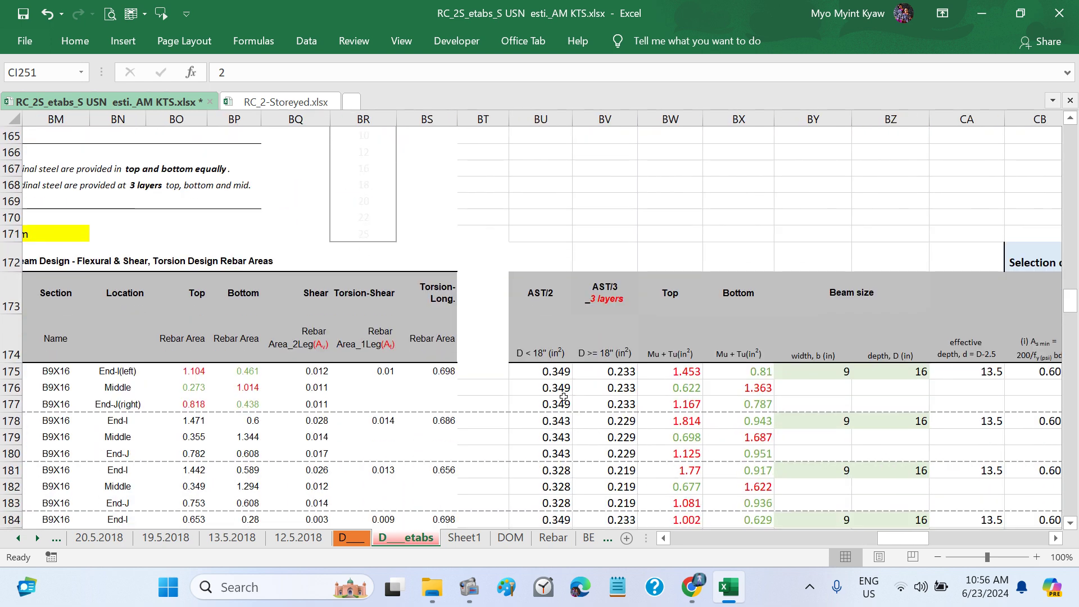
scroll(564, 396, "right", 8)
scroll(564, 397, "right", 6)
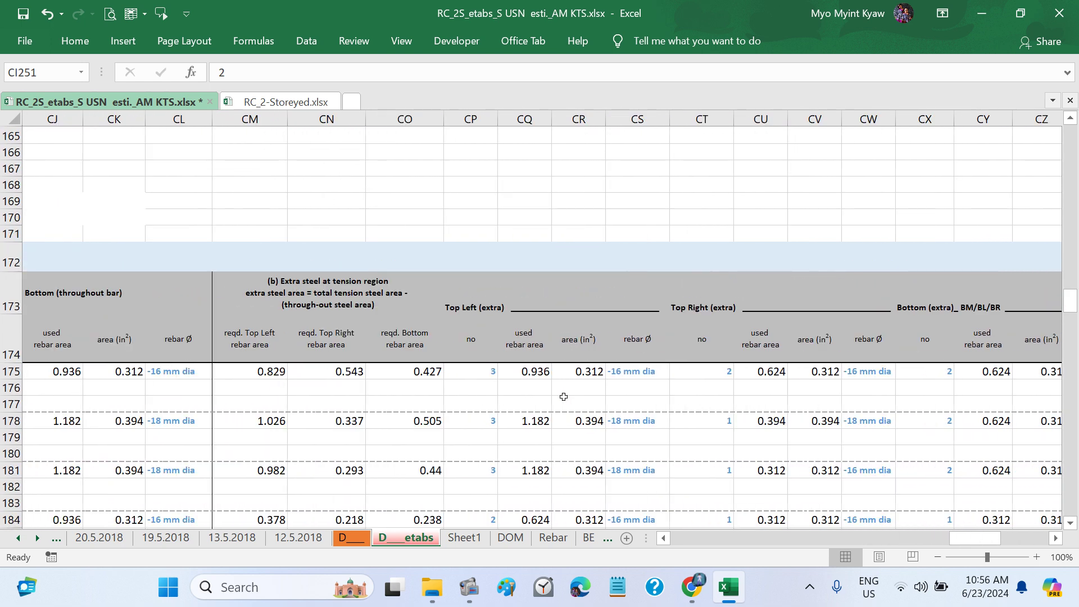
scroll(564, 397, "right", 2)
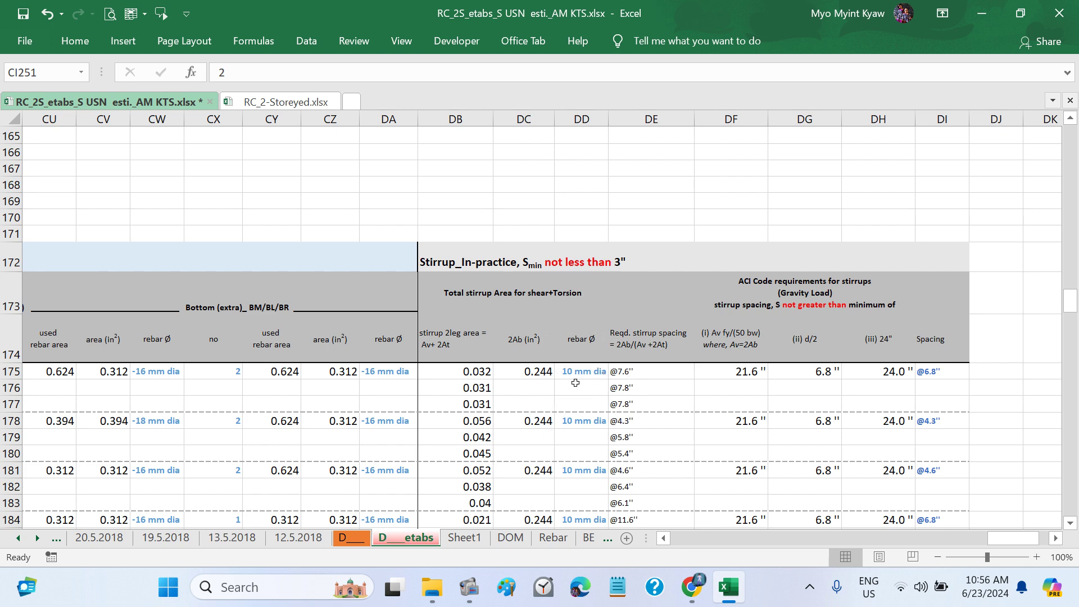
scroll(527, 410, "left", 2)
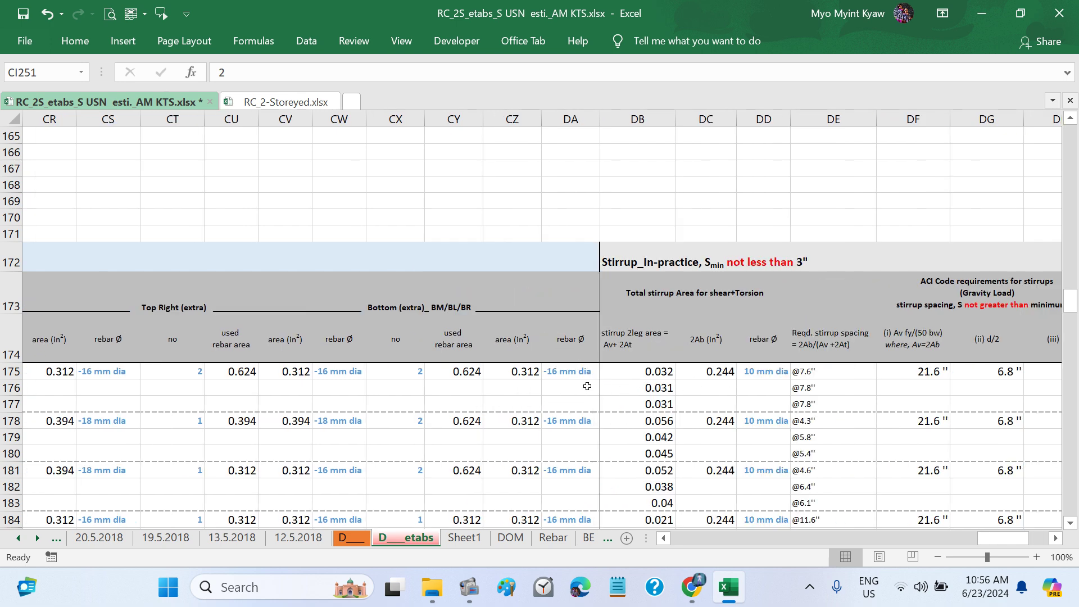
left_click(745, 373)
left_click(565, 375)
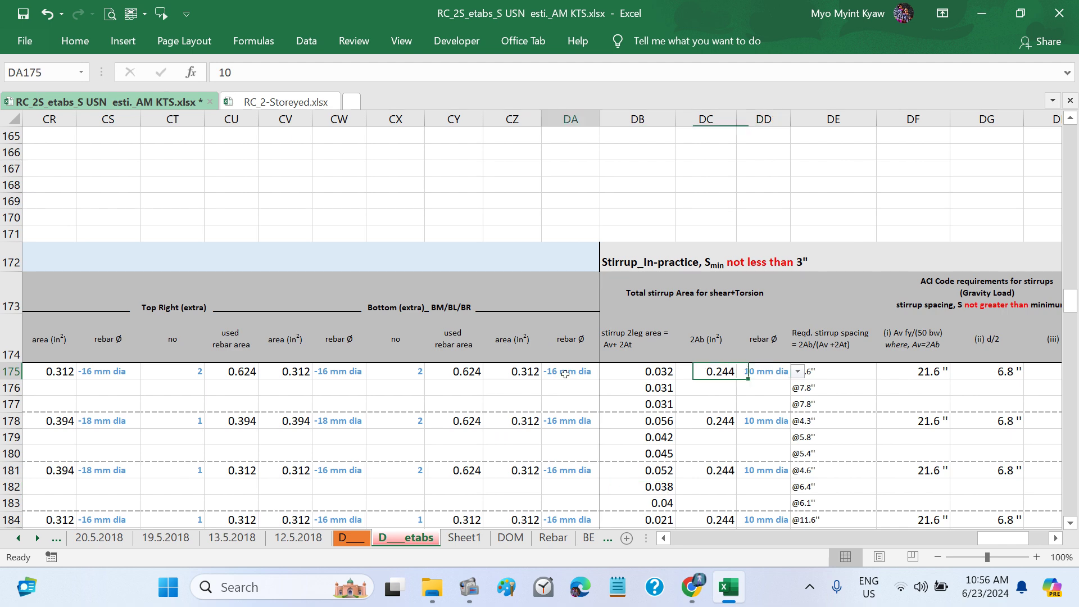
Step: Review the through-out steel selection for the floor beams, covering required areas, bar numbers and diameters for top and bottom throughout bars
scroll(318, 391, "left", 3)
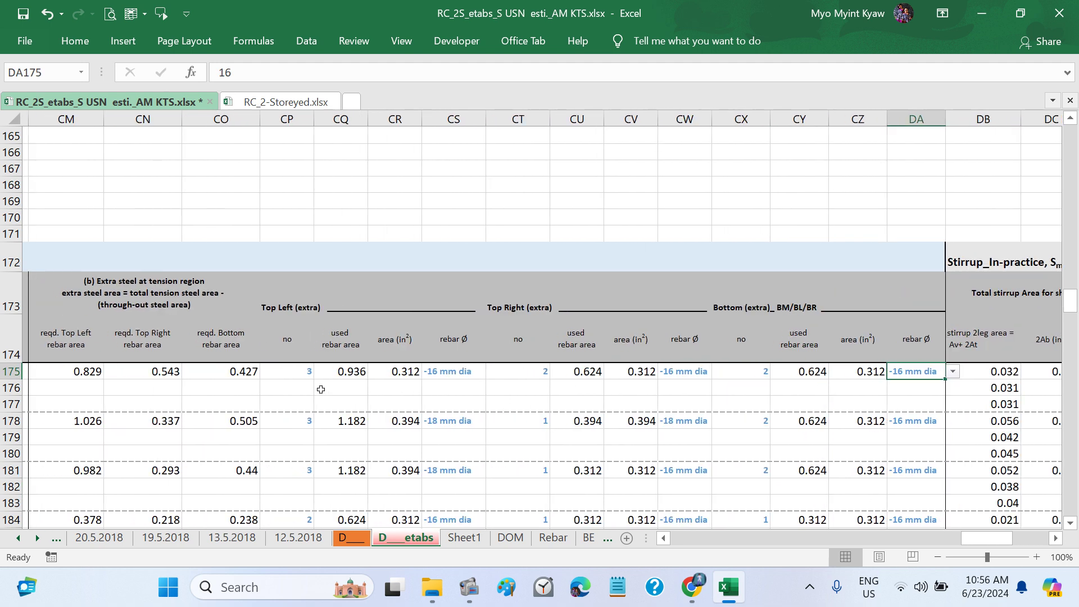
scroll(320, 389, "left", 2)
scroll(321, 389, "left", 3)
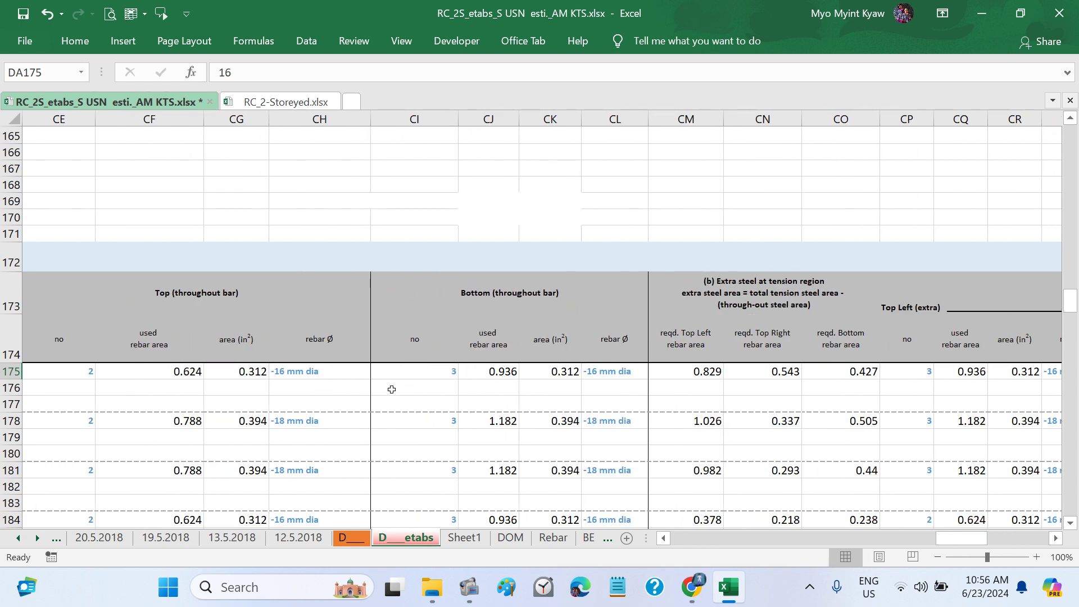
scroll(303, 371, "left", 1)
scroll(551, 373, "right", 3)
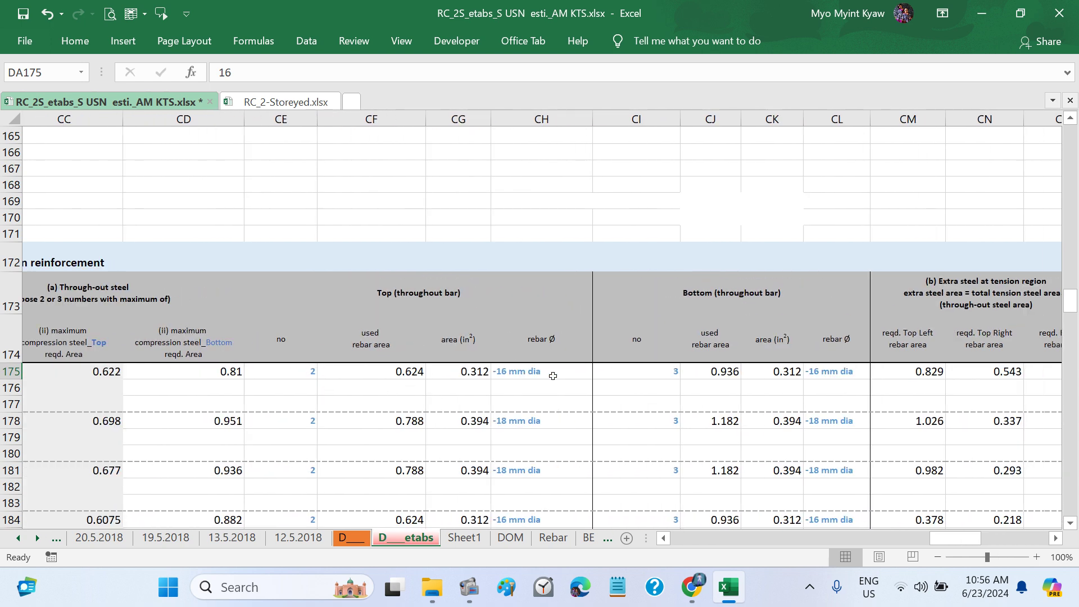
scroll(239, 308, "left", 2)
scroll(240, 309, "left", 2)
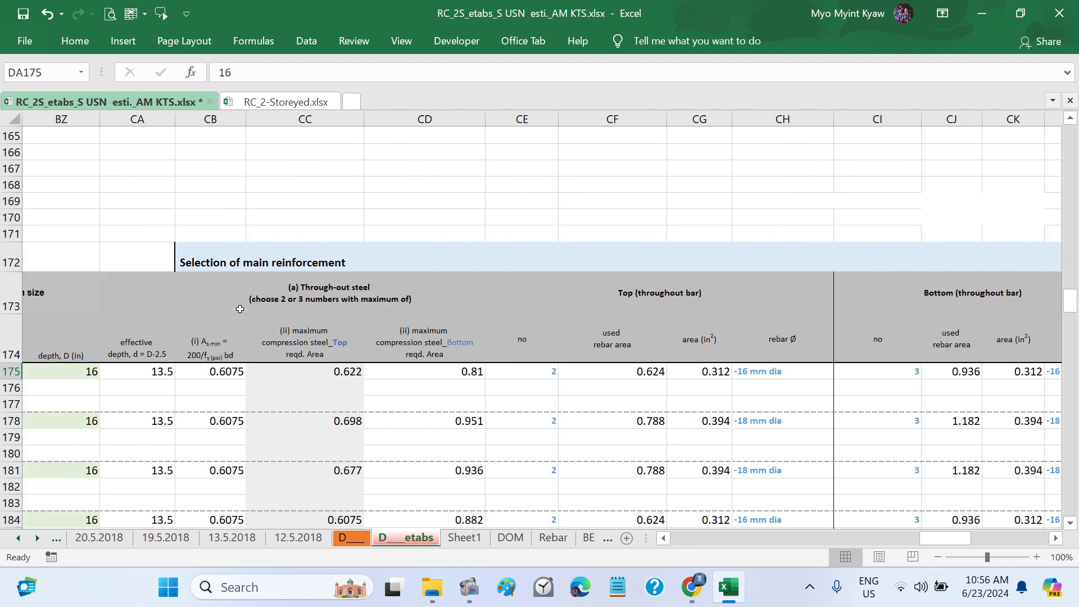
scroll(239, 309, "right", 3)
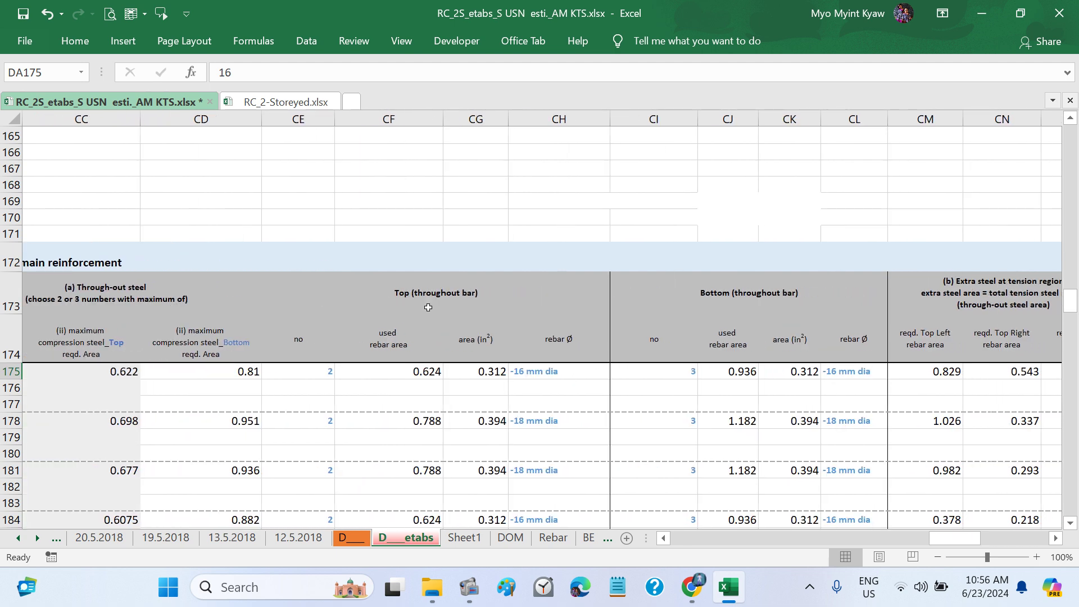
scroll(543, 329, "right", 2)
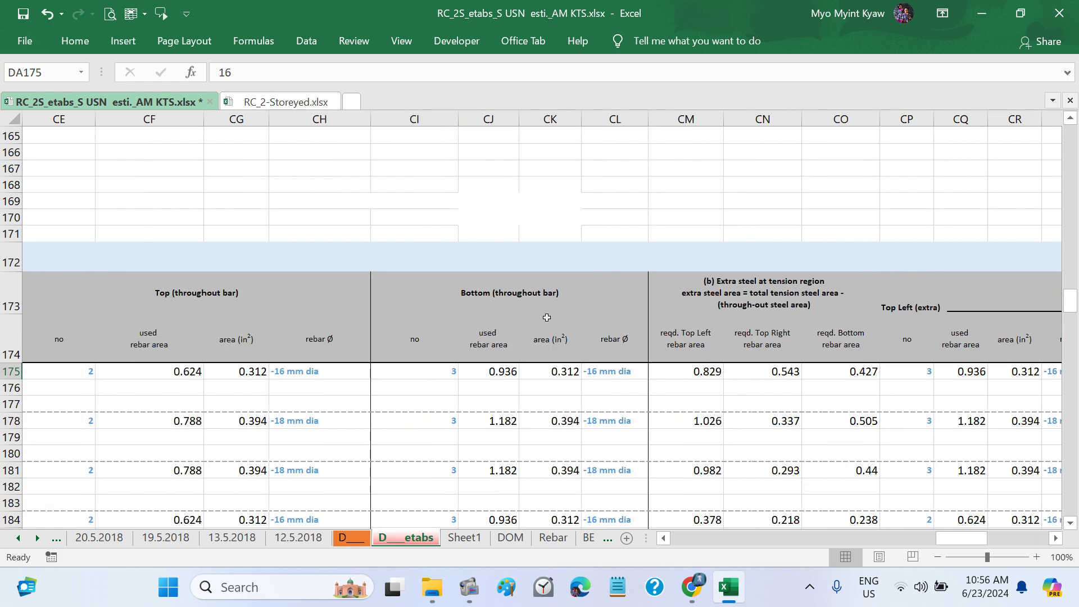
scroll(522, 306, "right", 2)
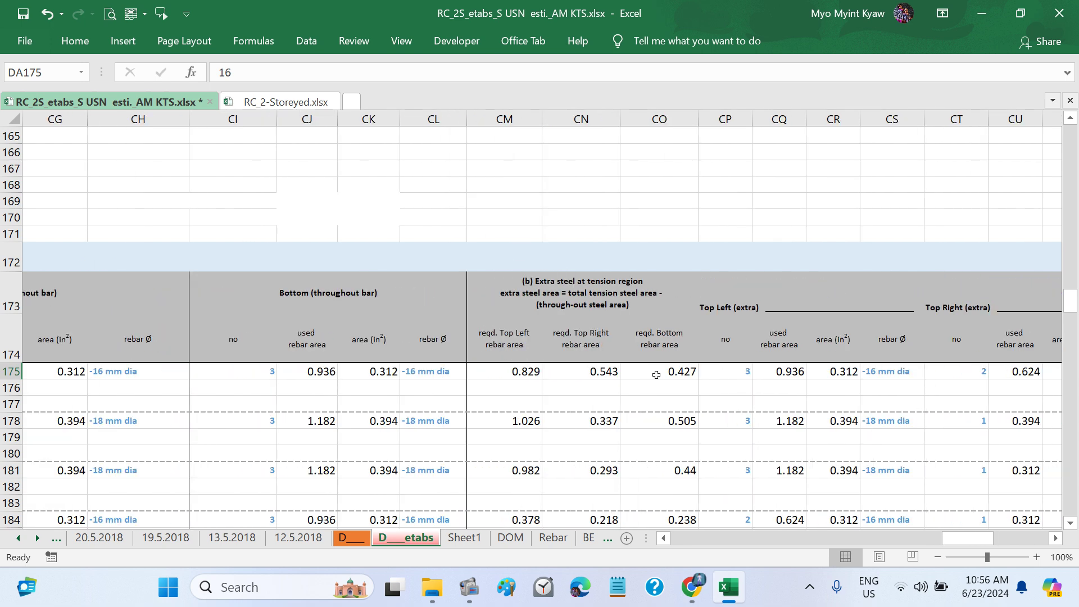
Step: Examine the extra steel at tension region cells and the stirrup rebar diameter for the floor beam in row 175
scroll(648, 375, "right", 2)
left_click_drag(358, 371, 992, 390)
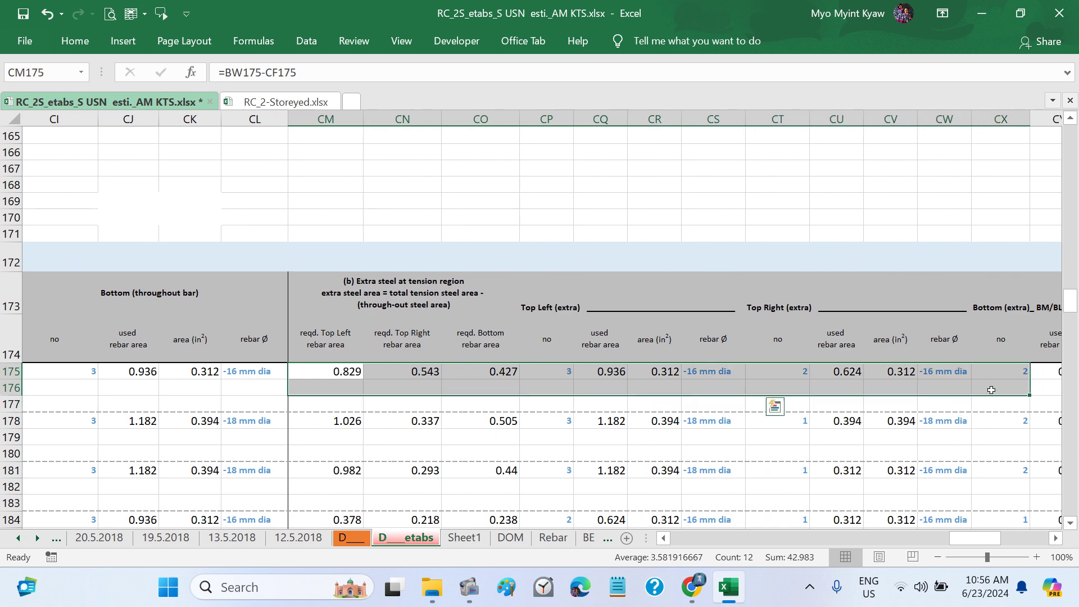
scroll(854, 389, "right", 4)
scroll(853, 389, "left", 1)
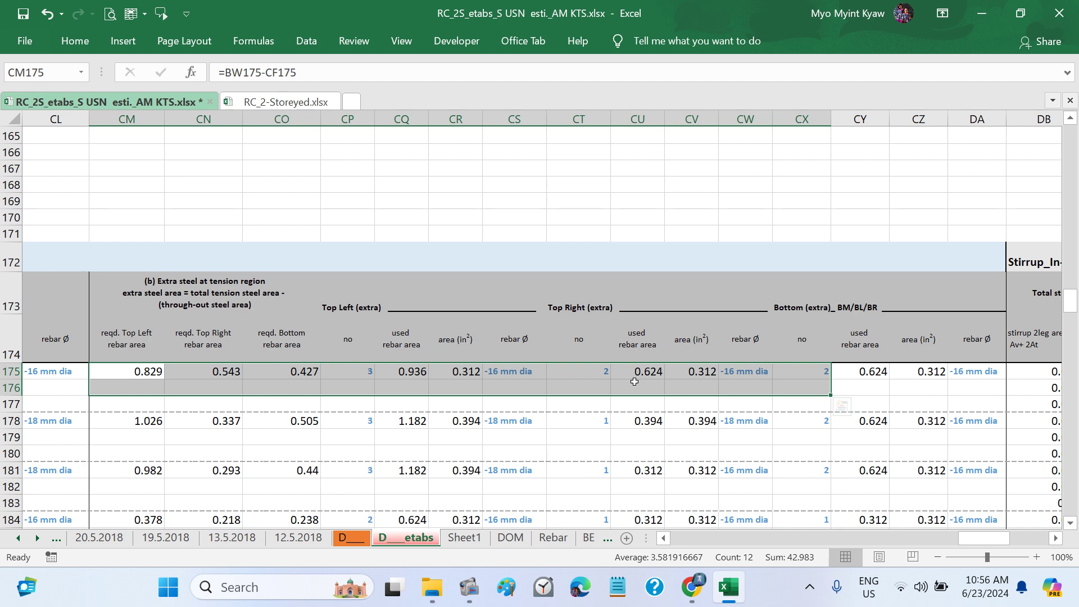
scroll(844, 405, "right", 5)
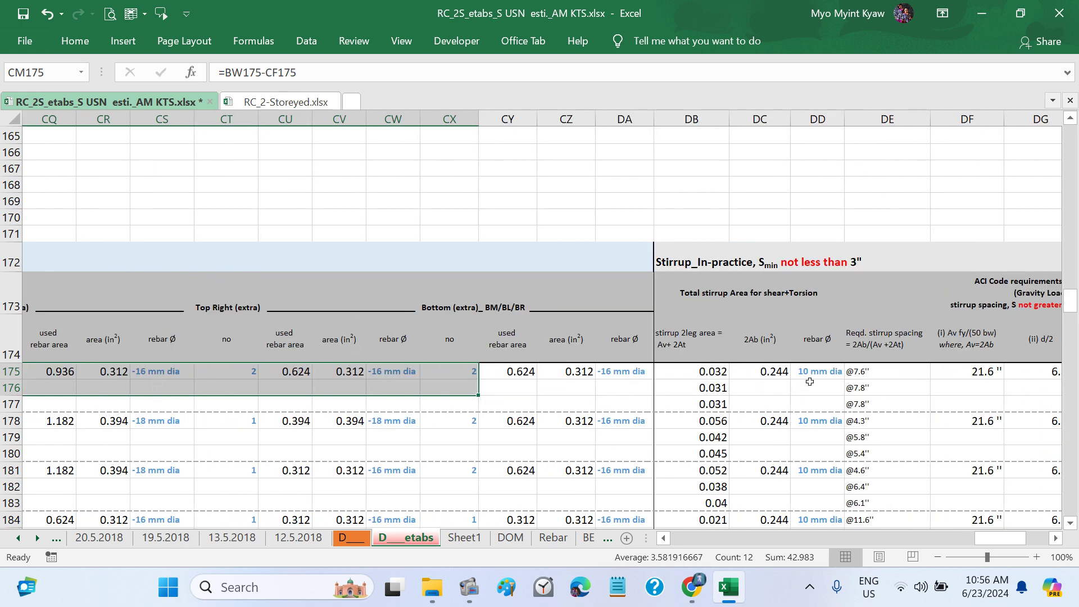
key("ctrl+q")
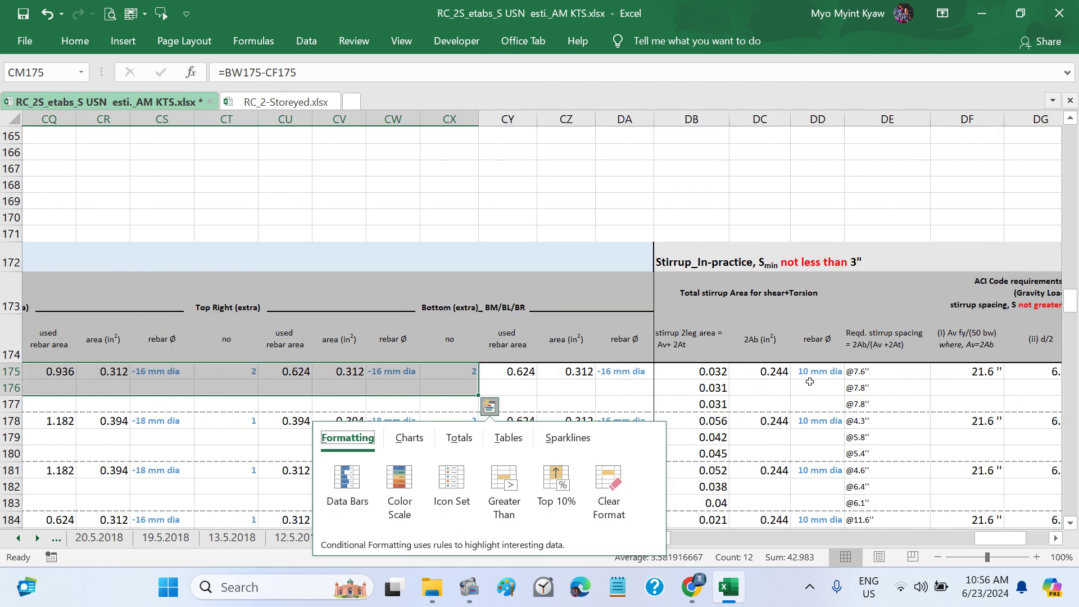
left_click(809, 381)
left_click(807, 374)
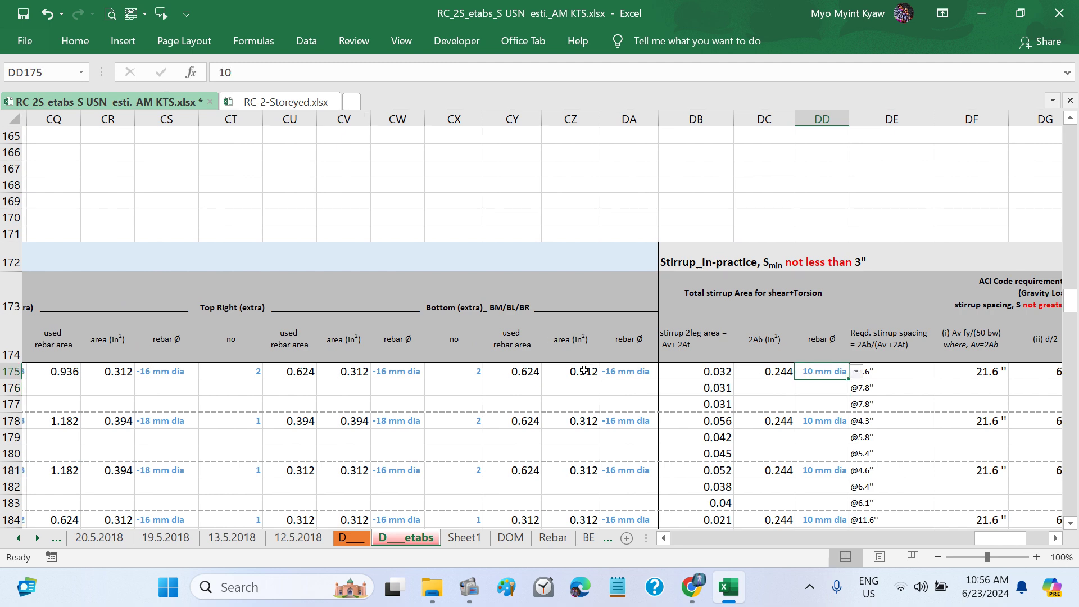
Step: Set the top throughout bar diameter in row 175 to 18 mm
scroll(584, 370, "left", 19)
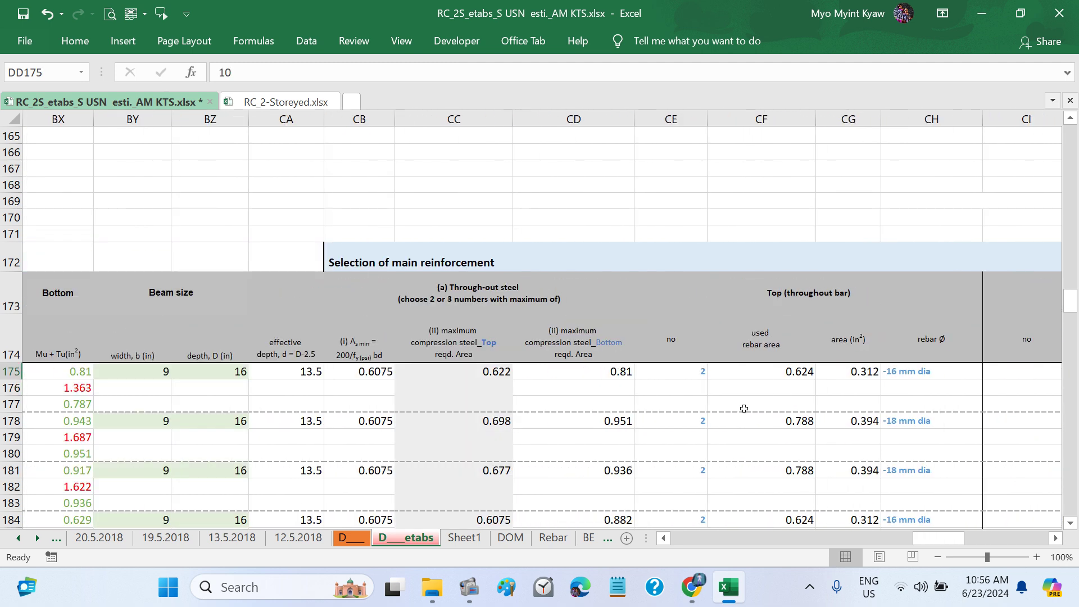
scroll(745, 408, "right", 1)
left_click(873, 376)
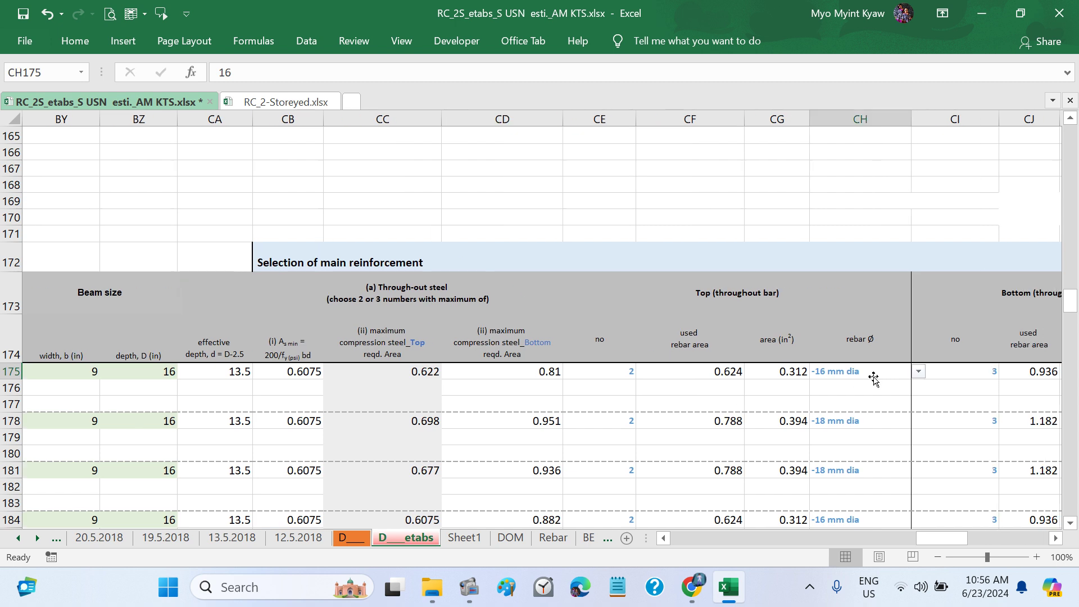
left_click(918, 371)
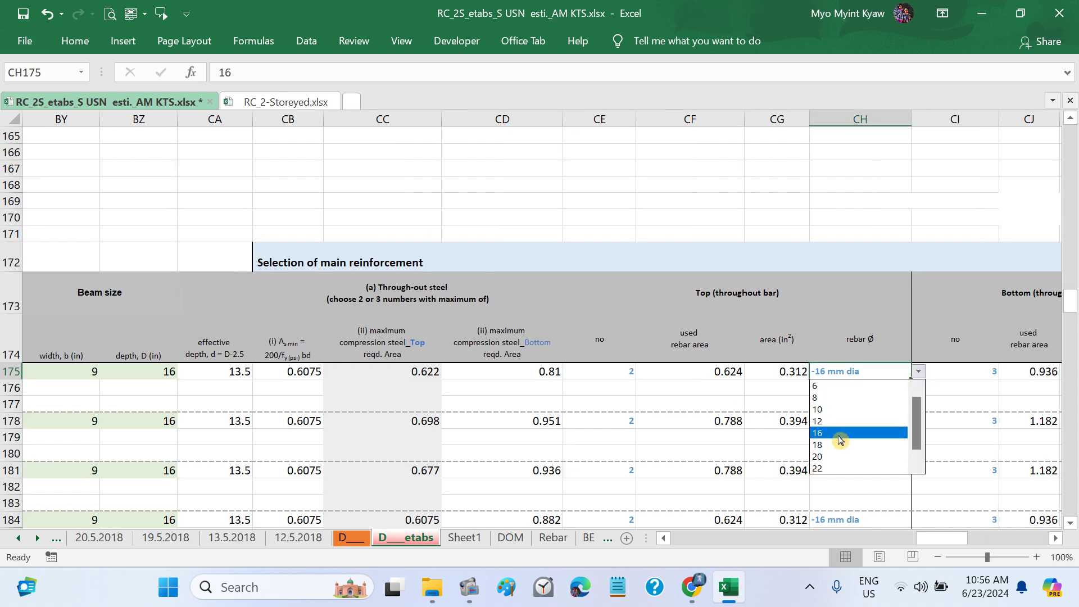
left_click(840, 443)
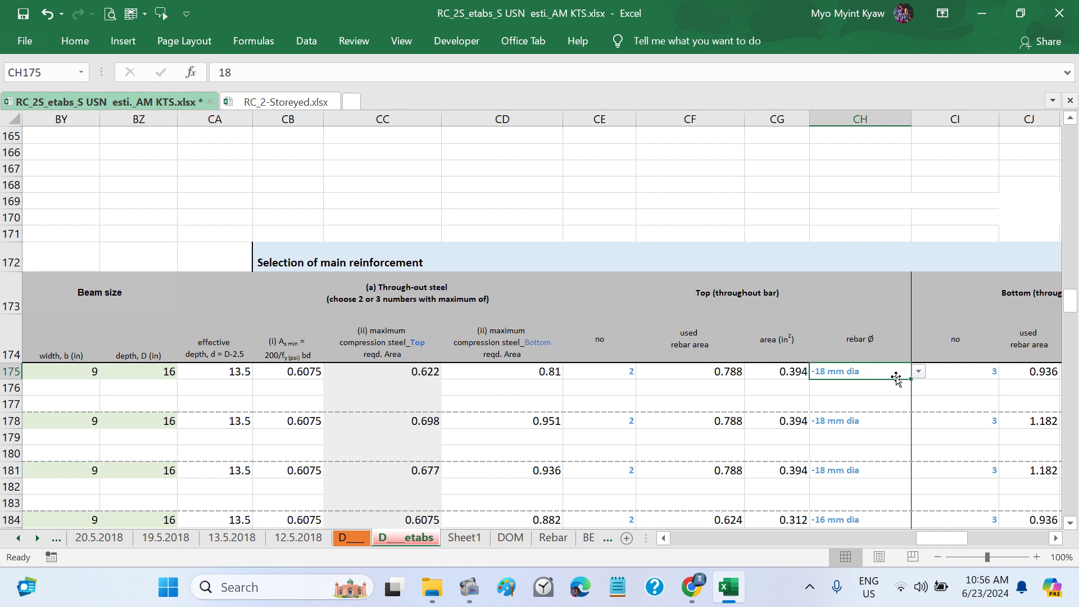
Step: Try a 16 mm diameter for the top throughout bars in row 175, and restore 18 mm
left_click(919, 372)
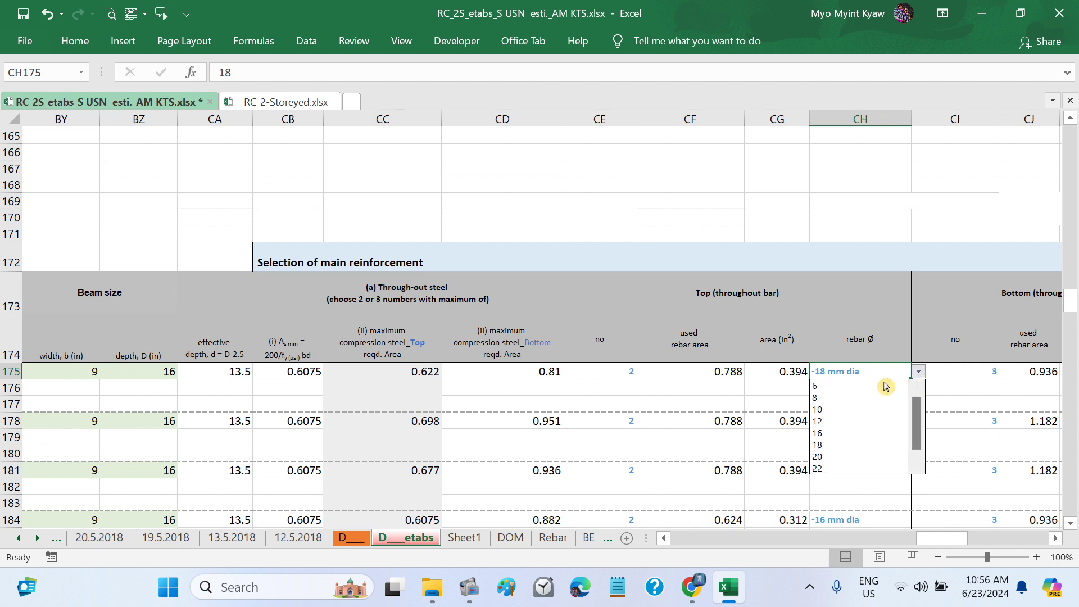
left_click(832, 433)
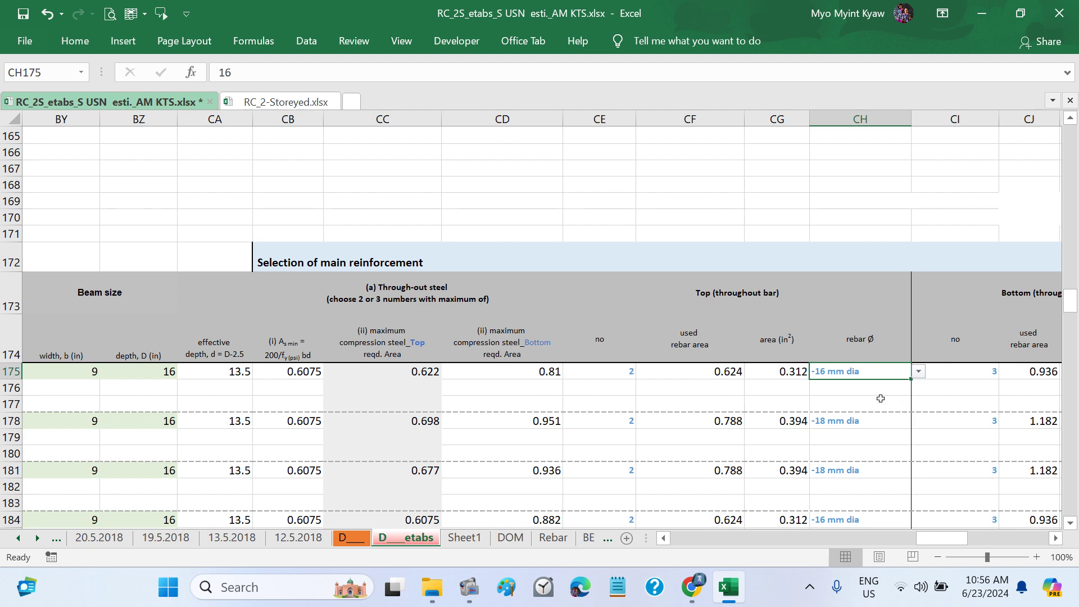
left_click(918, 374)
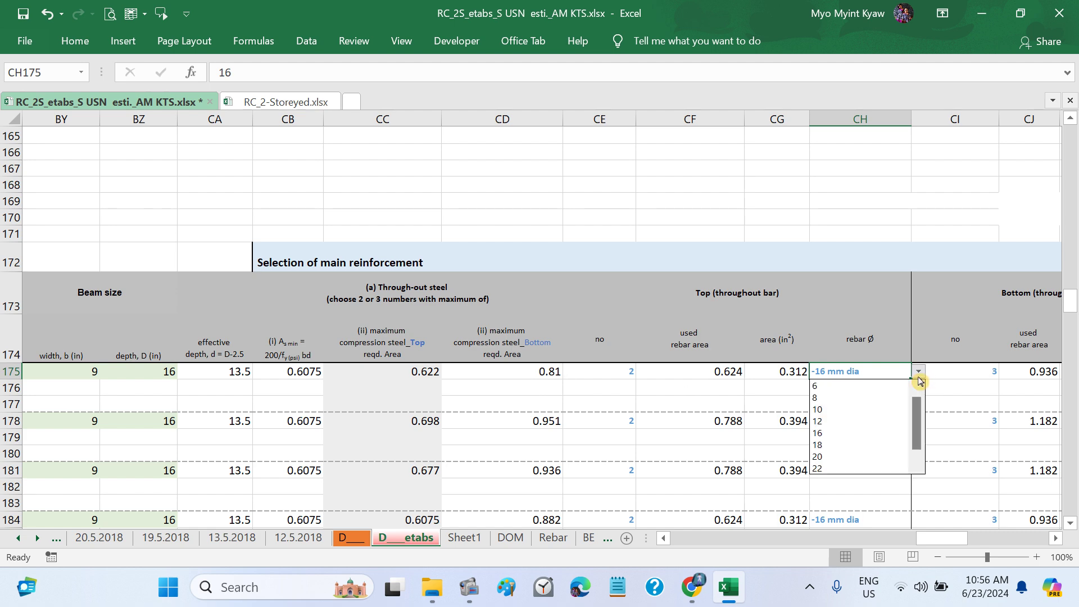
left_click(831, 444)
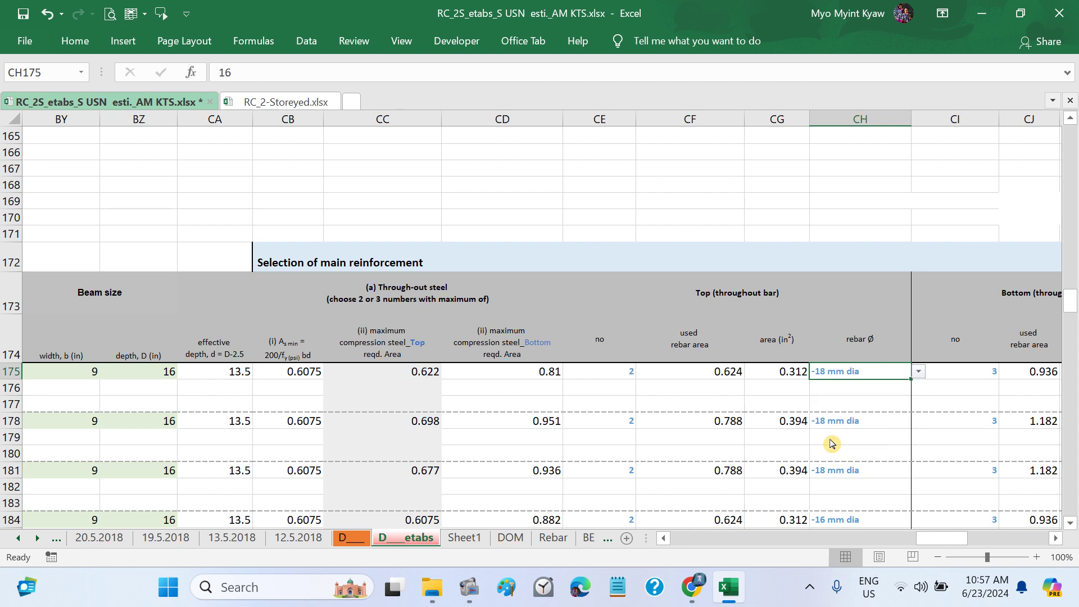
Step: Set the number of bottom throughout bars in row 175 to 2
left_click(720, 380)
scroll(765, 405, "right", 3)
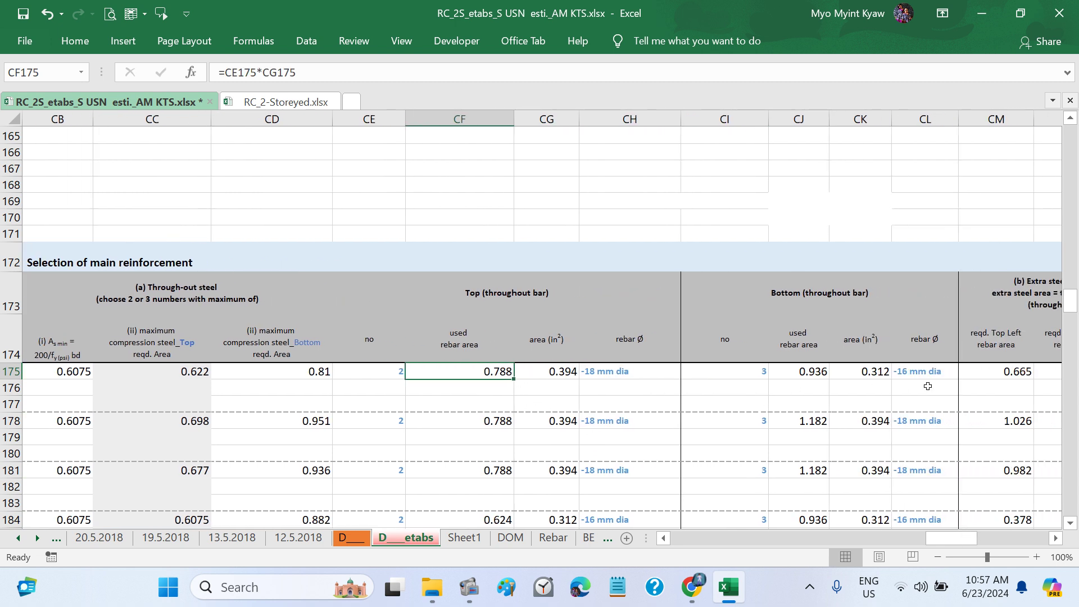
left_click(928, 376)
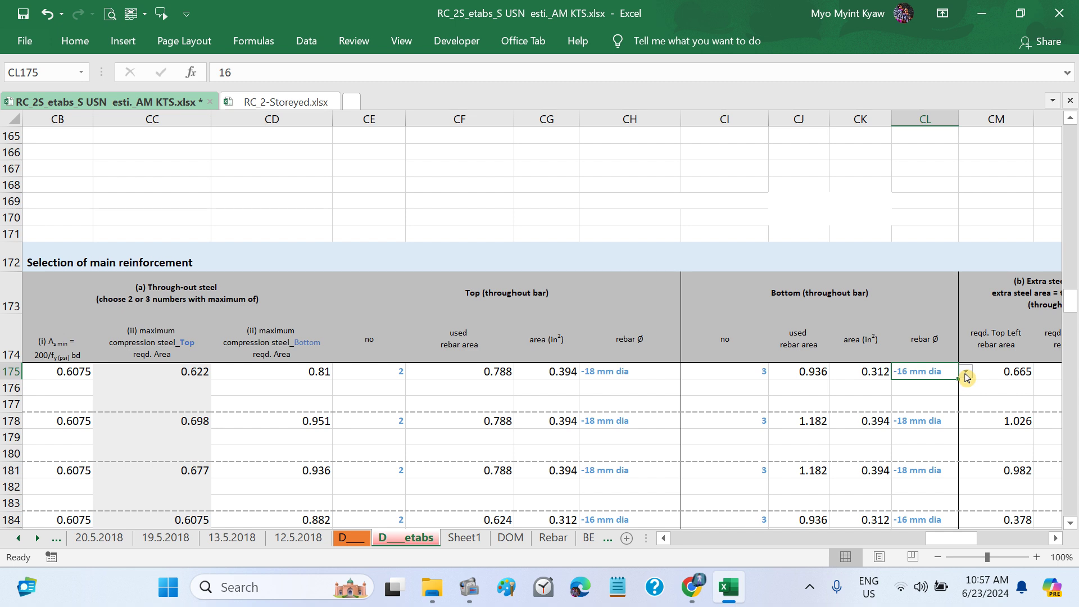
left_click(762, 372)
type("2")
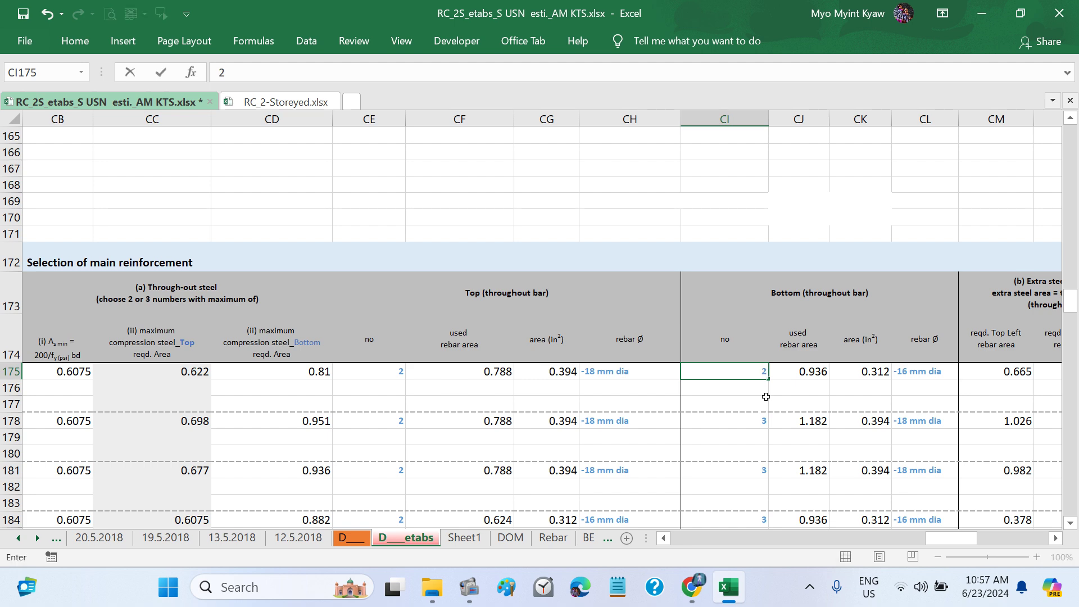
key("Return")
left_click(760, 373)
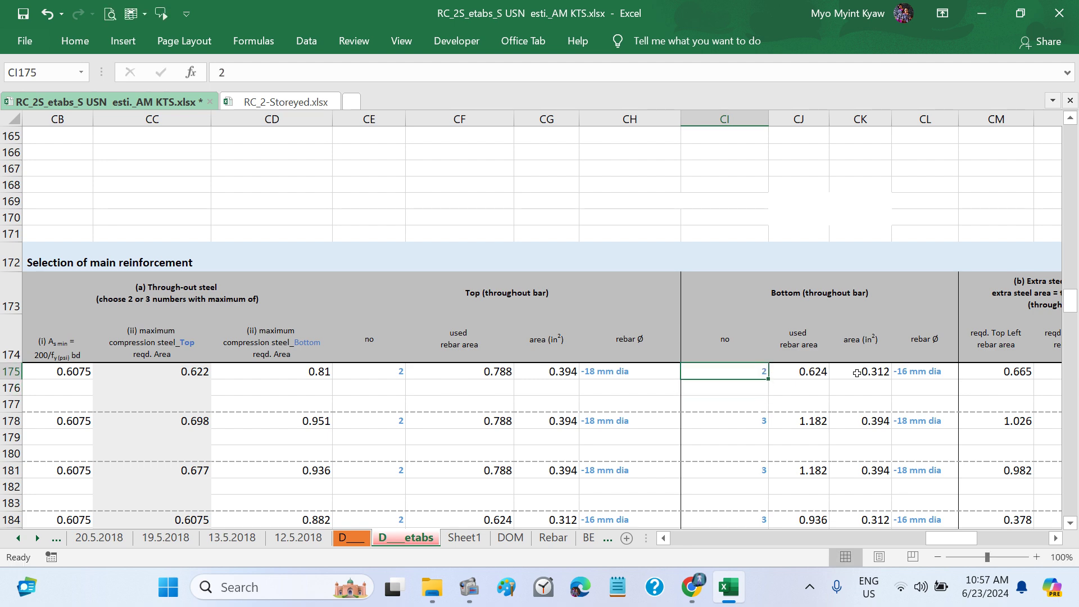
Step: Set the bottom throughout bar diameter in row 175 to 18 mm and check the maximum required bottom compression steel area
left_click(917, 373)
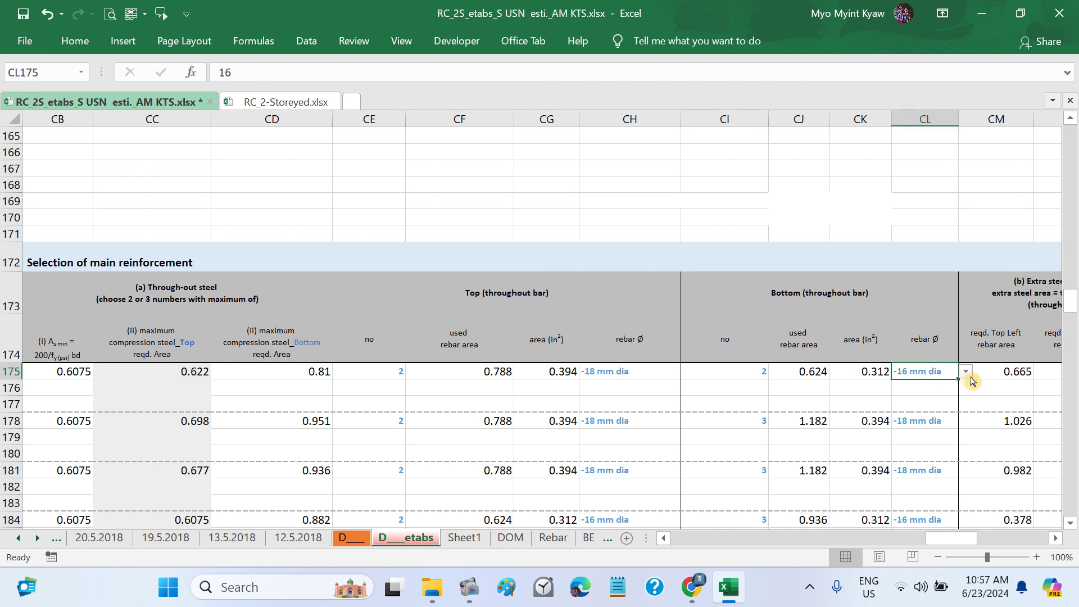
left_click(968, 374)
left_click(916, 447)
left_click(302, 383)
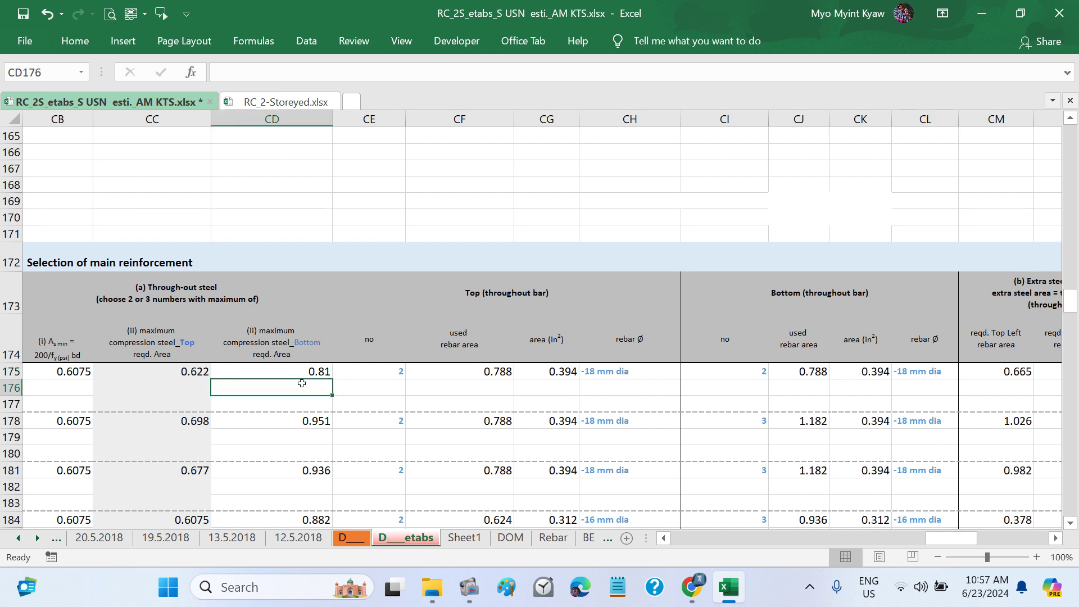
left_click(302, 374)
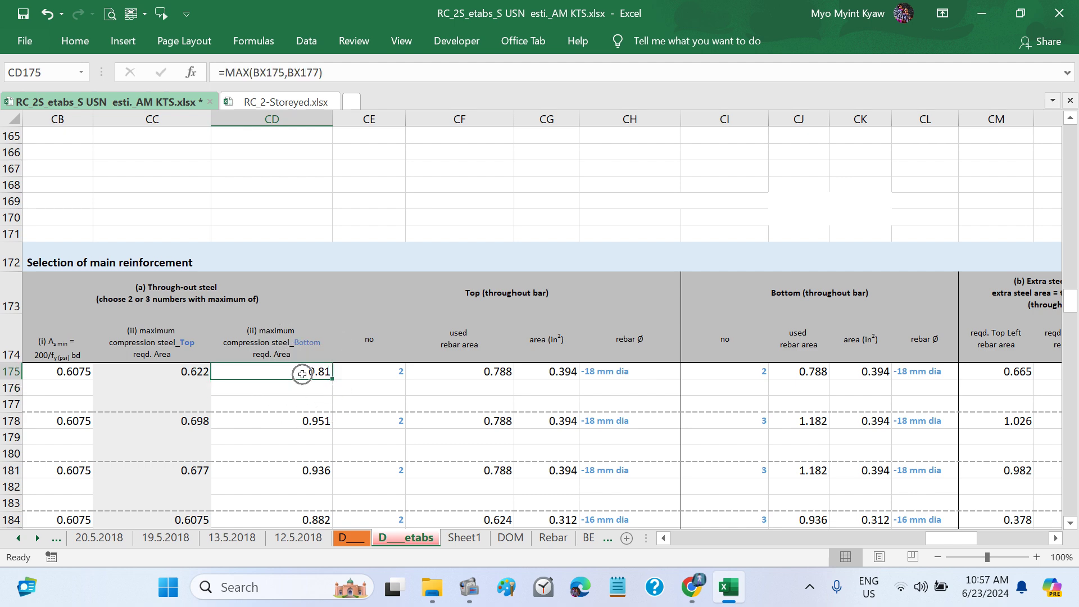
Step: Set the number of bottom throughout bars in row 175 to 3 and return to the required bottom compression steel area
left_click(748, 374)
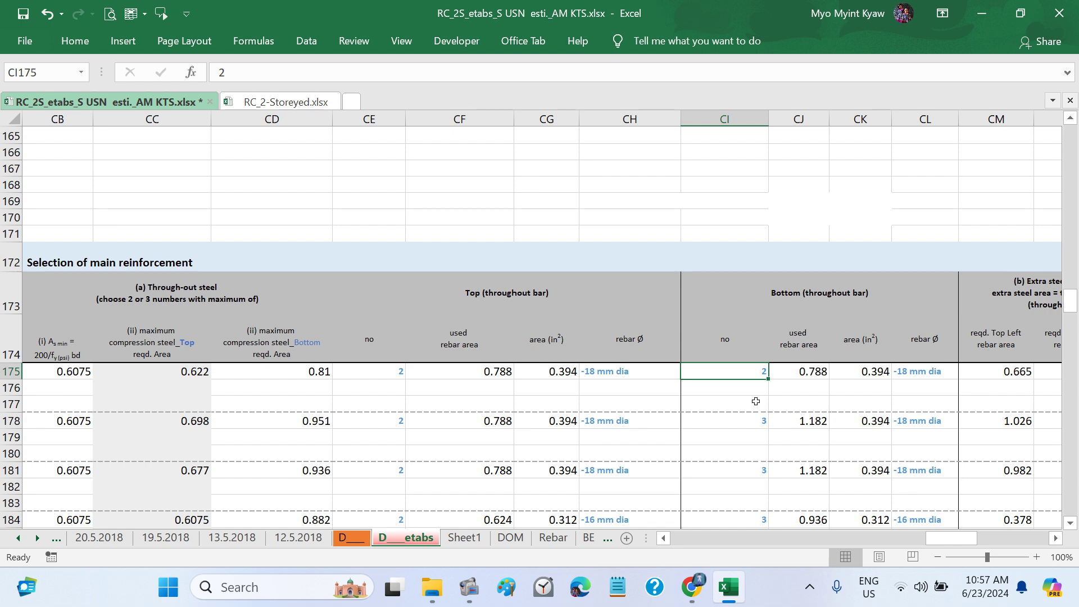
type("3")
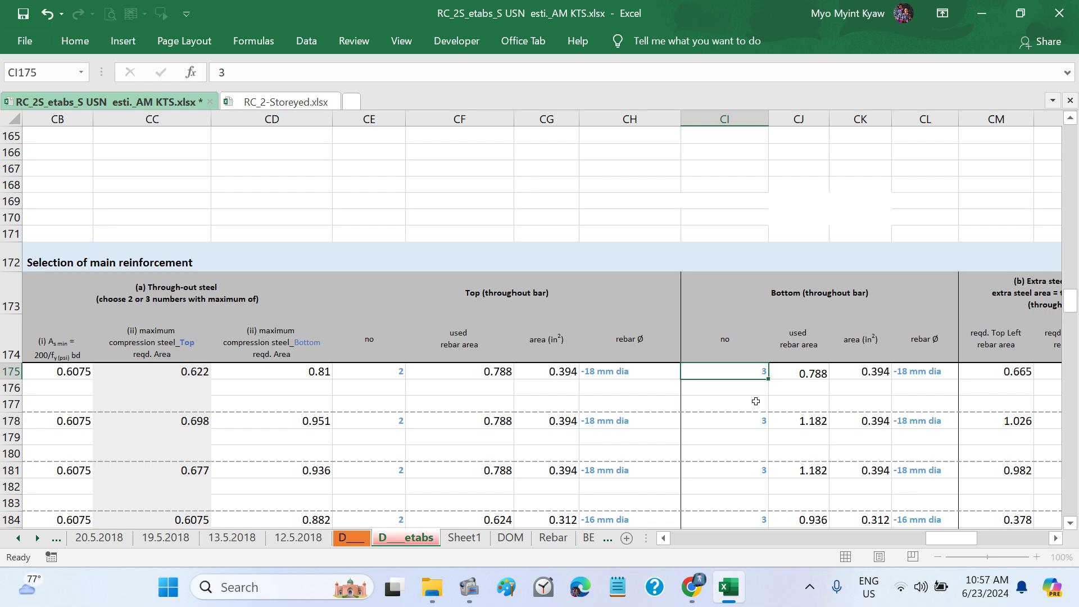
key("Return")
key("Up")
key("Left")
key("Left")
key("Left")
key("Left")
key("Left")
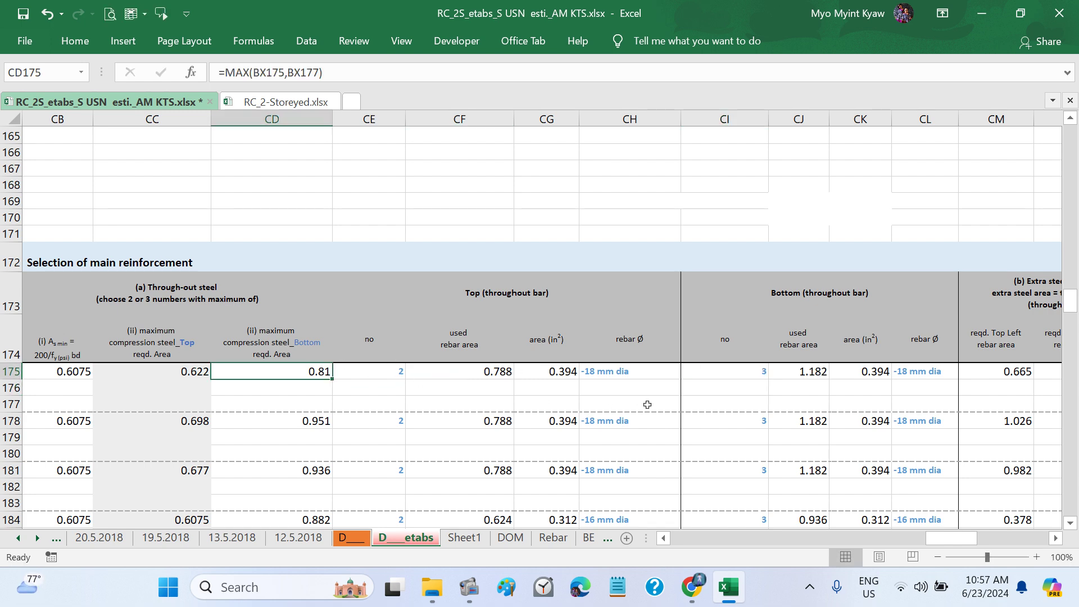
Step: Examine row 175's required extra steel areas for top left, top right and bottom, and the used top left extra rebar area
scroll(647, 405, "right", 2)
scroll(648, 405, "right", 2)
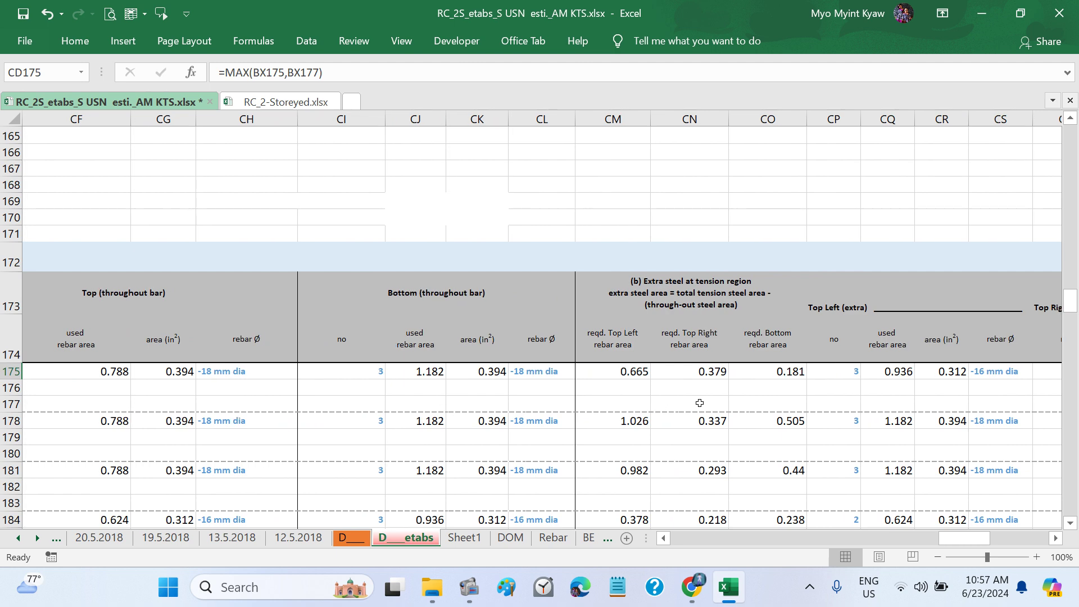
scroll(700, 403, "right", 1)
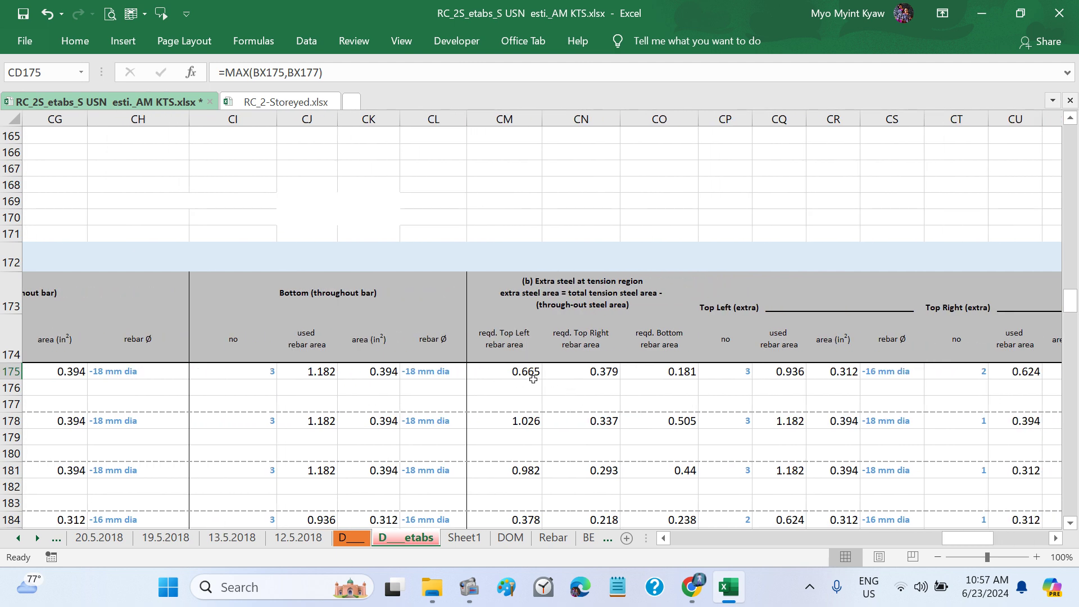
scroll(683, 381, "right", 1)
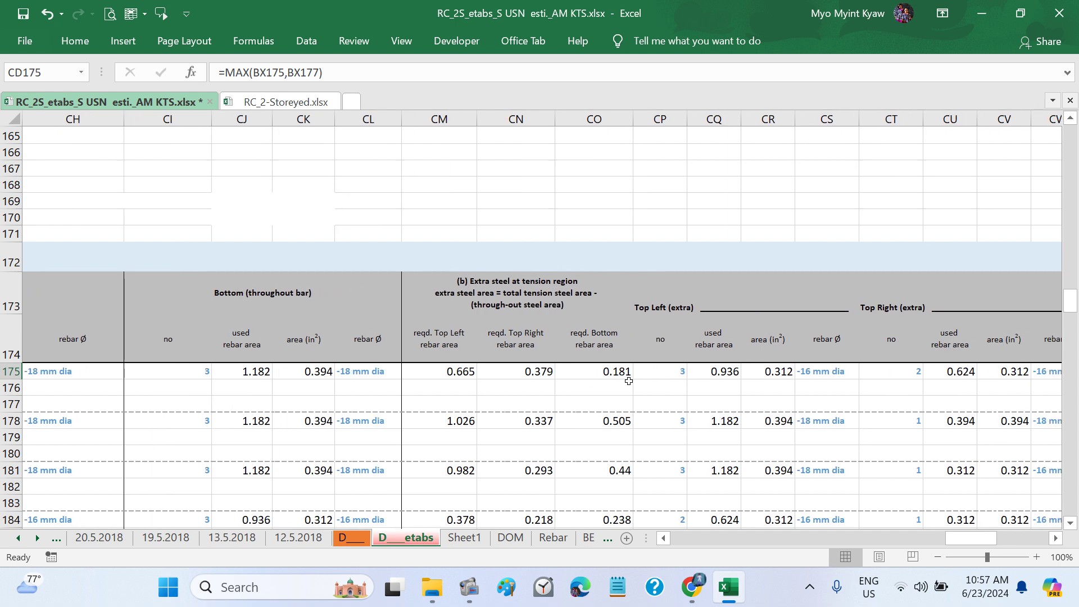
scroll(526, 385, "right", 1)
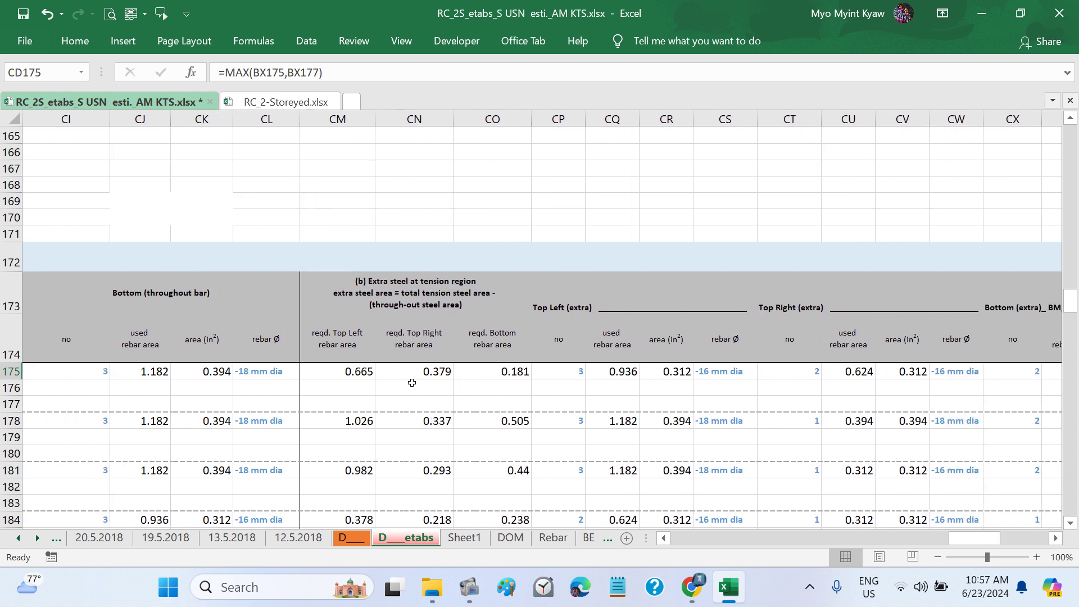
left_click(354, 366)
left_click(416, 376)
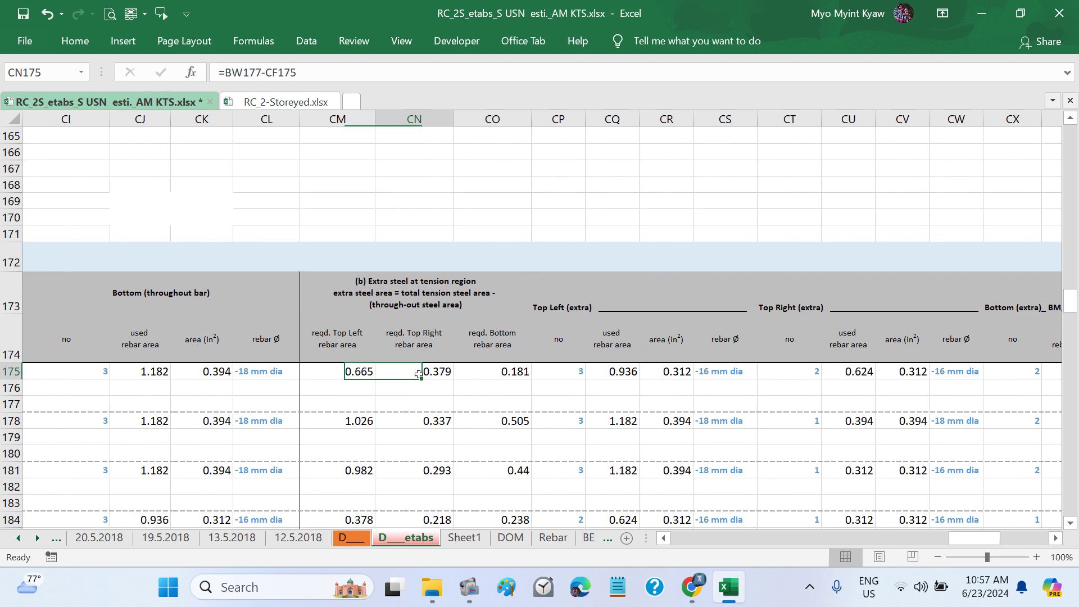
left_click(486, 376)
left_click(617, 375)
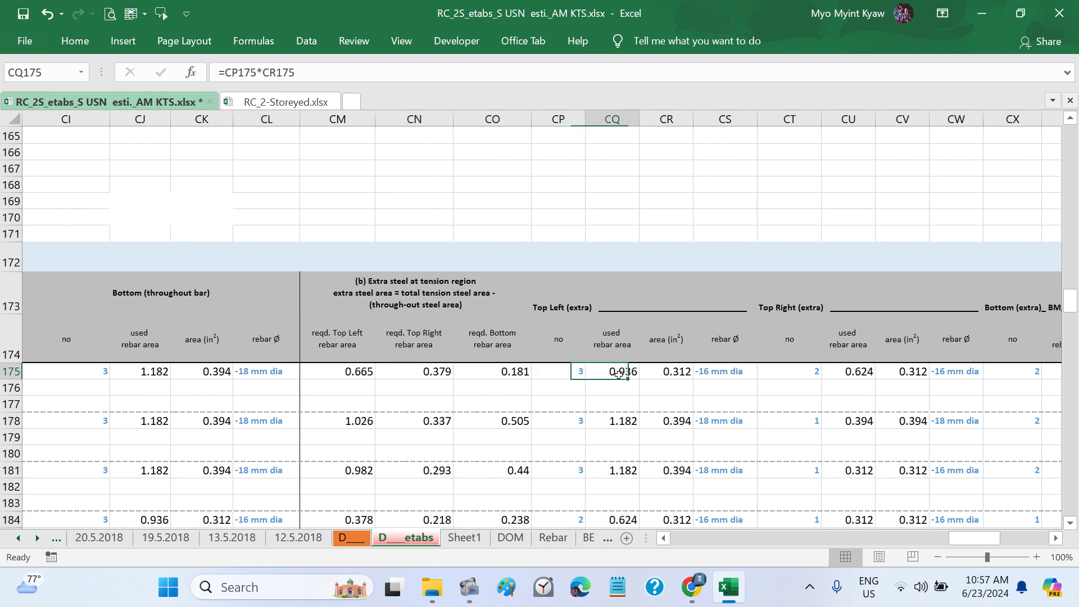
left_click(672, 379)
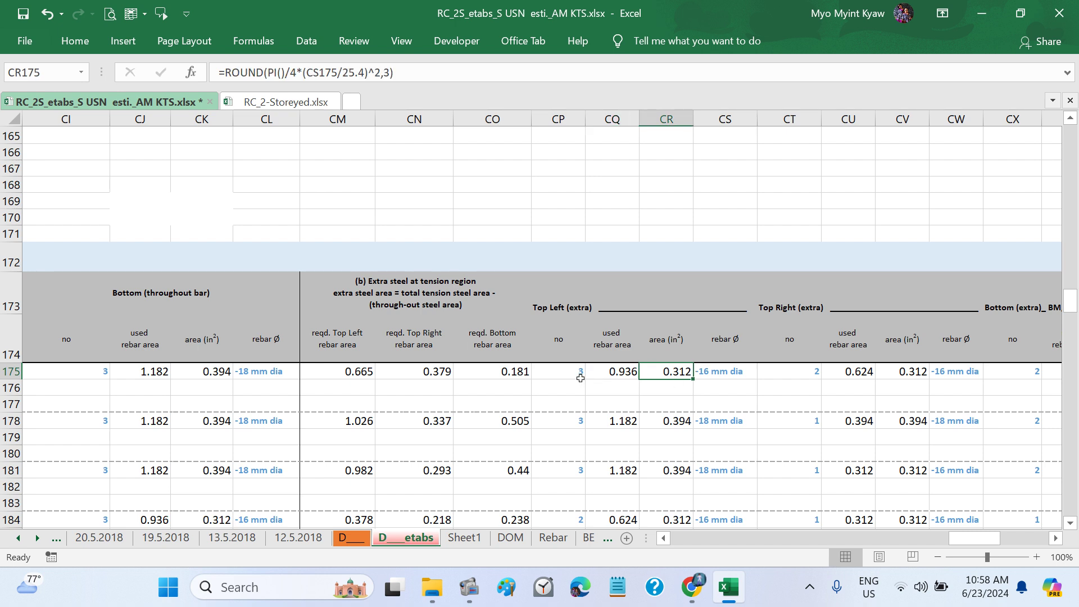
Step: Try 2 top left extra bars in row 175, check the used rebar area, and restore 3 bars
left_click(581, 378)
type("2")
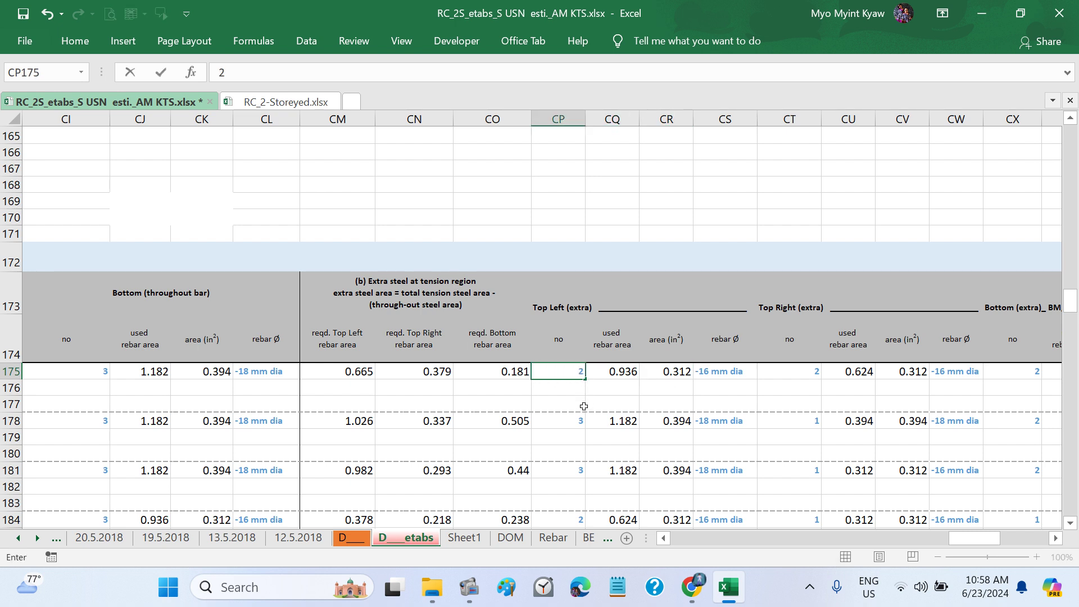
key("Return")
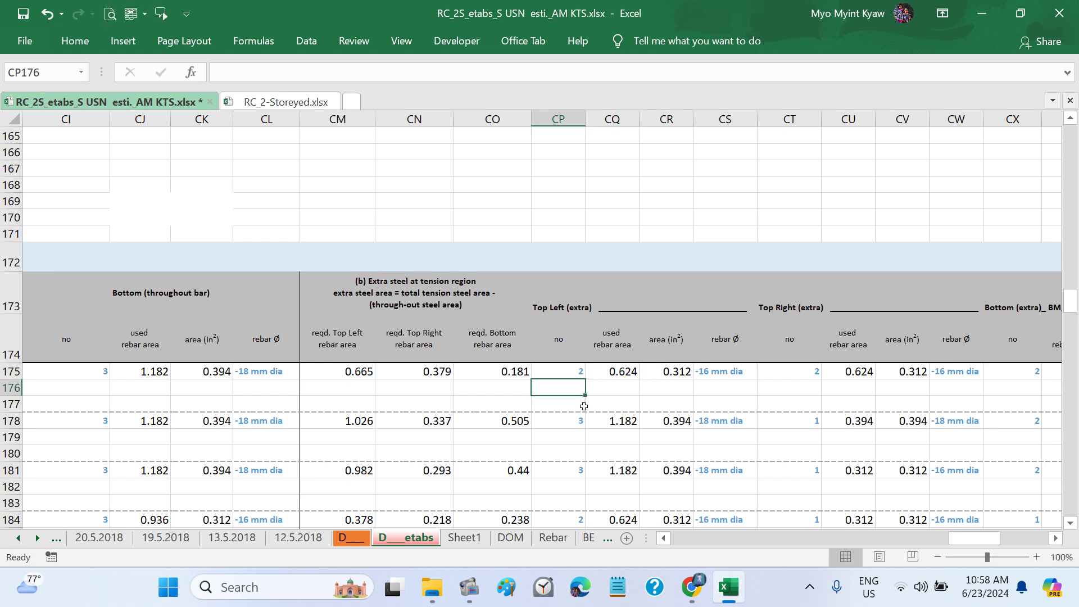
left_click(628, 386)
left_click(615, 373)
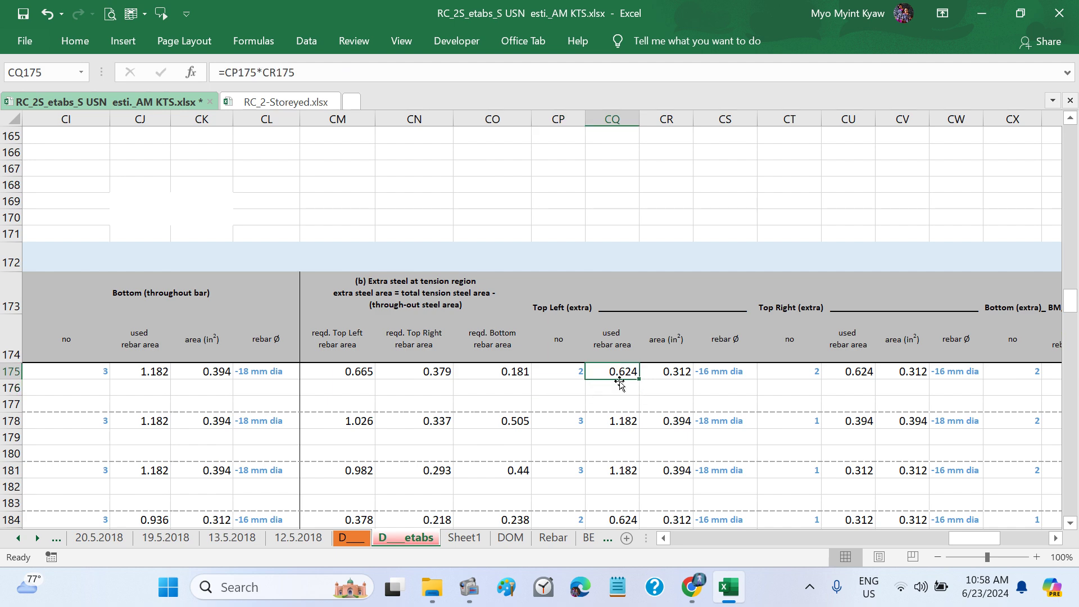
left_click(576, 372)
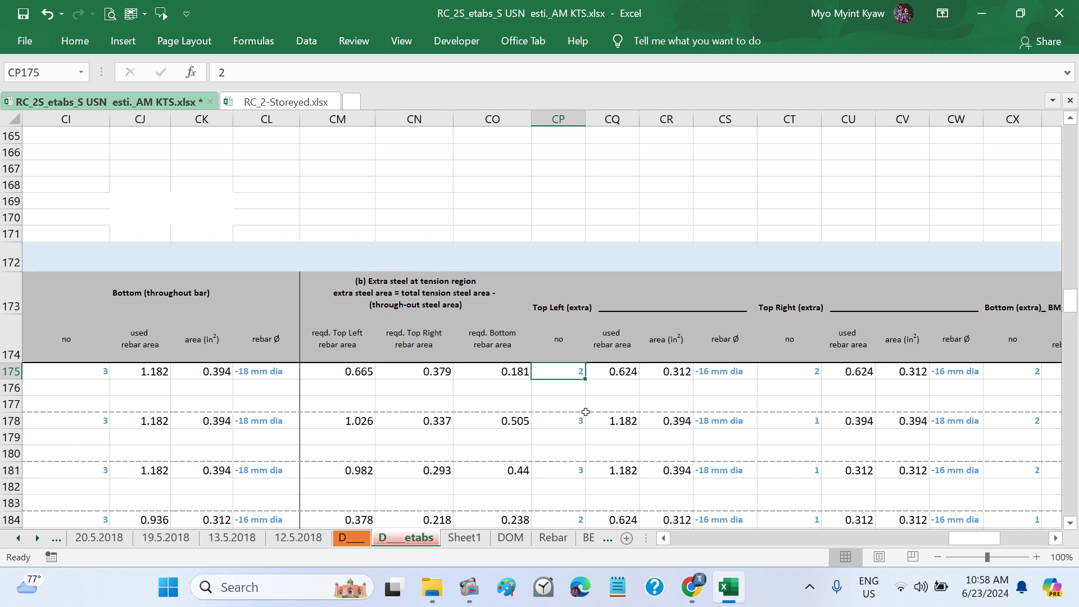
type("3")
key("Return")
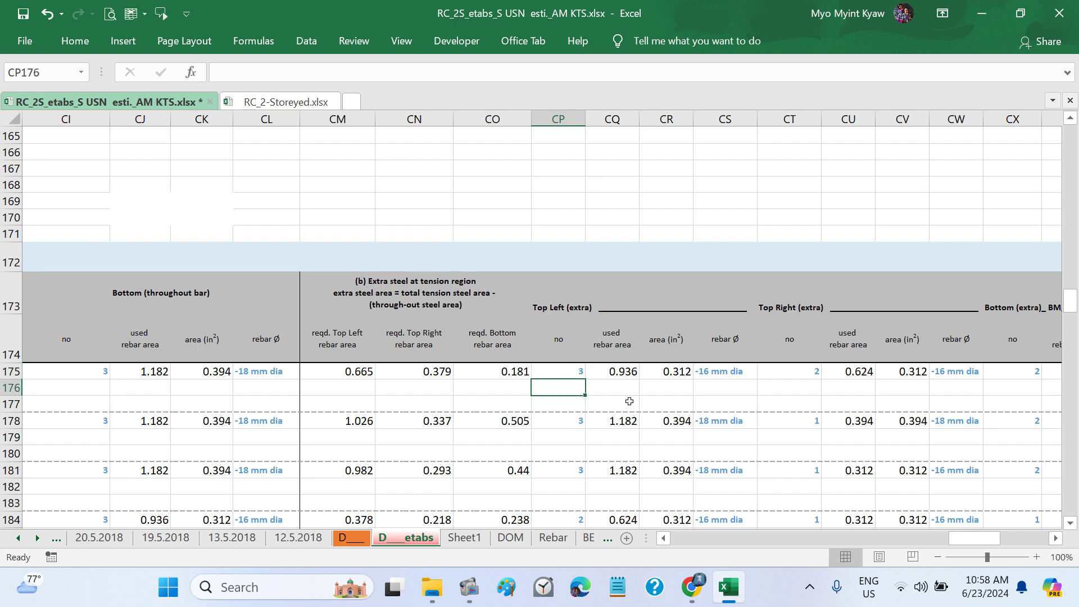
Step: Compare the required extra steel areas in row 175 with the top left, top right and bottom extra bars used
scroll(629, 402, "right", 1)
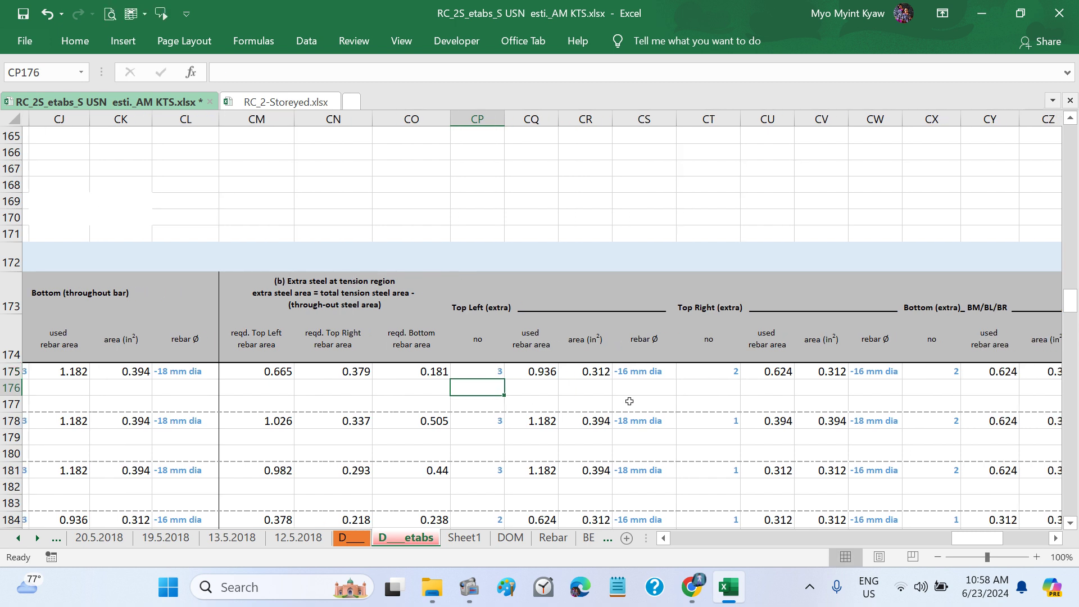
left_click(479, 372)
left_click(514, 373)
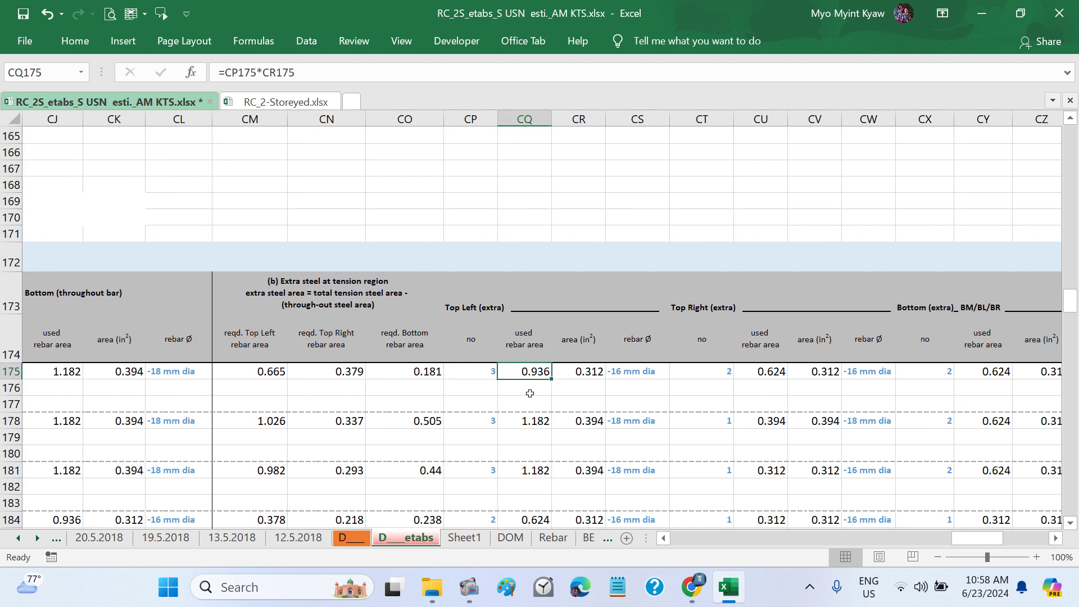
left_click(356, 374)
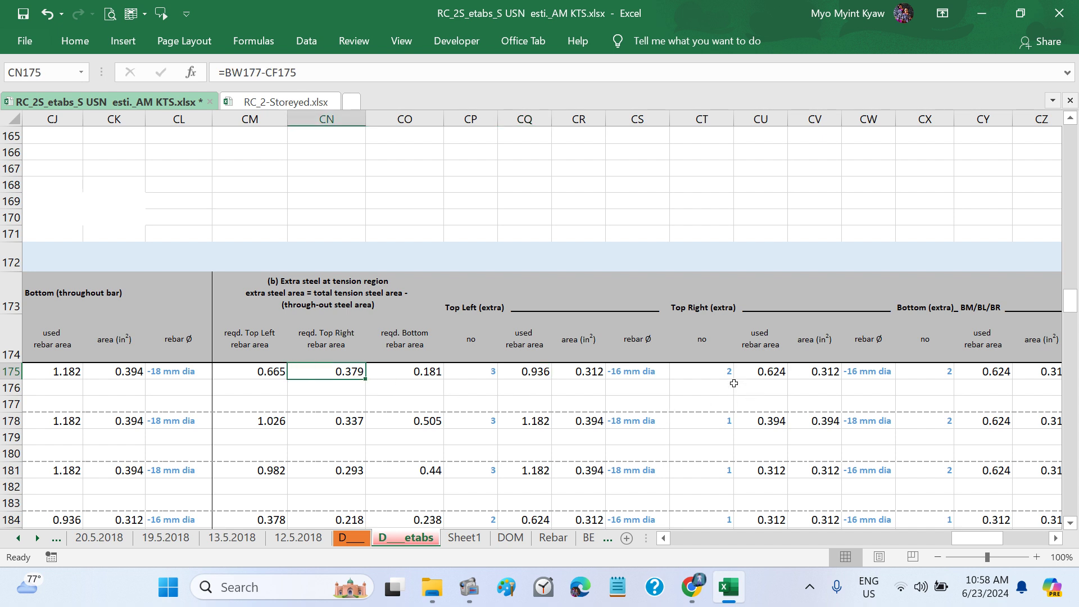
left_click(723, 374)
scroll(759, 400, "right", 1)
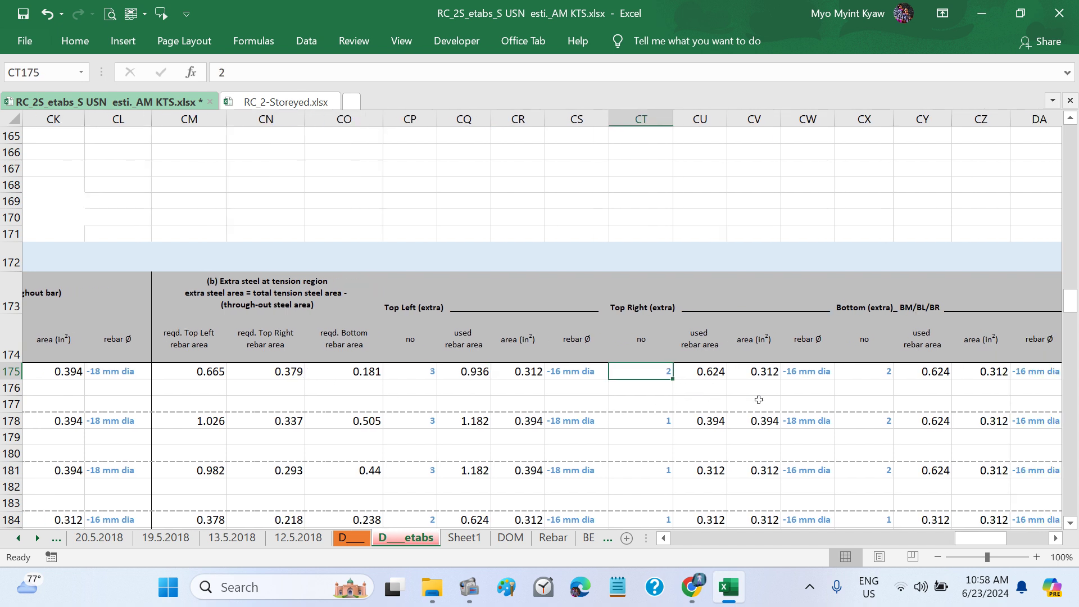
scroll(807, 409, "right", 1)
left_click(298, 371)
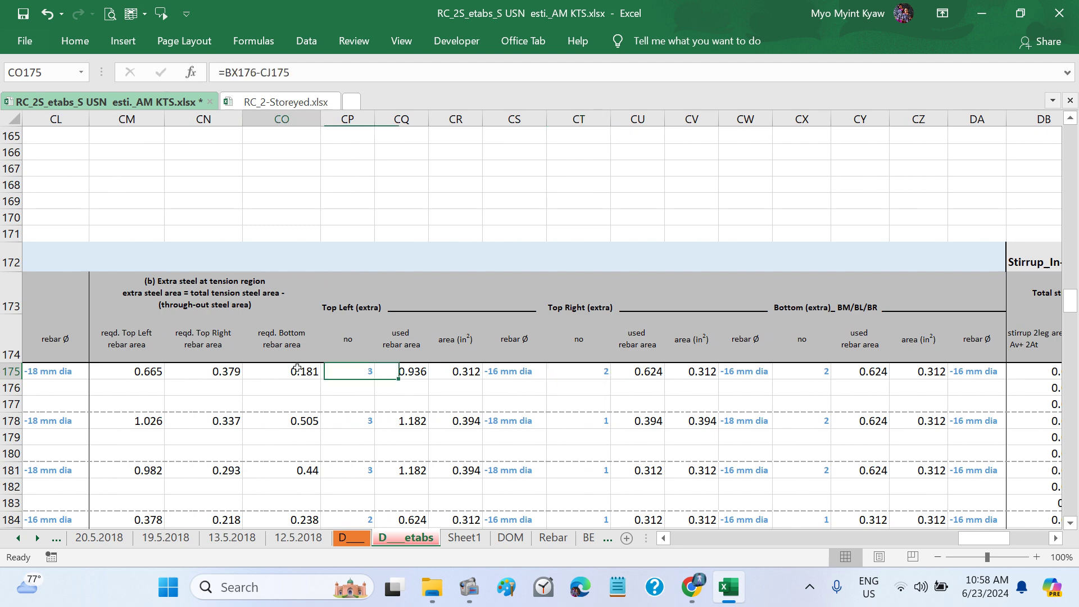
scroll(630, 427, "right", 1)
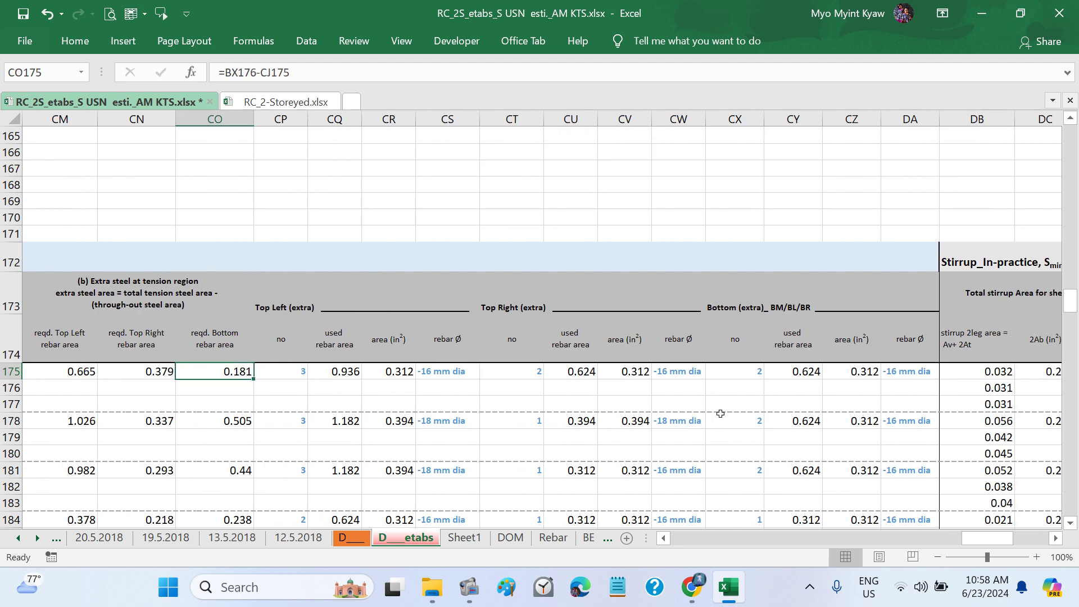
left_click(864, 374)
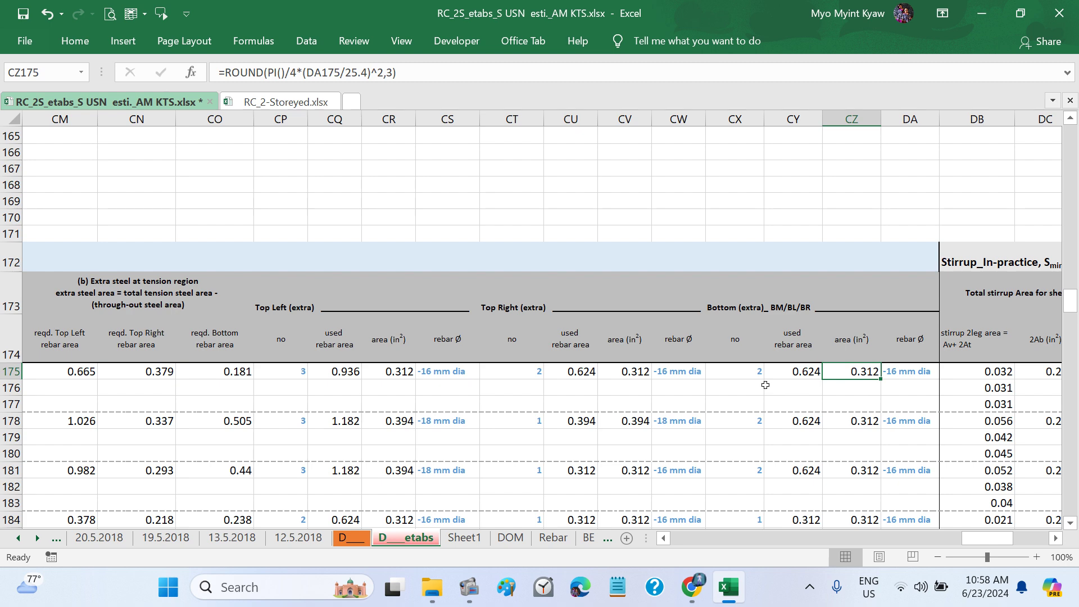
Step: Check the required bottom extra steel area in row 175 and set the number of bottom extra bars to 1
scroll(766, 387, "left", 1)
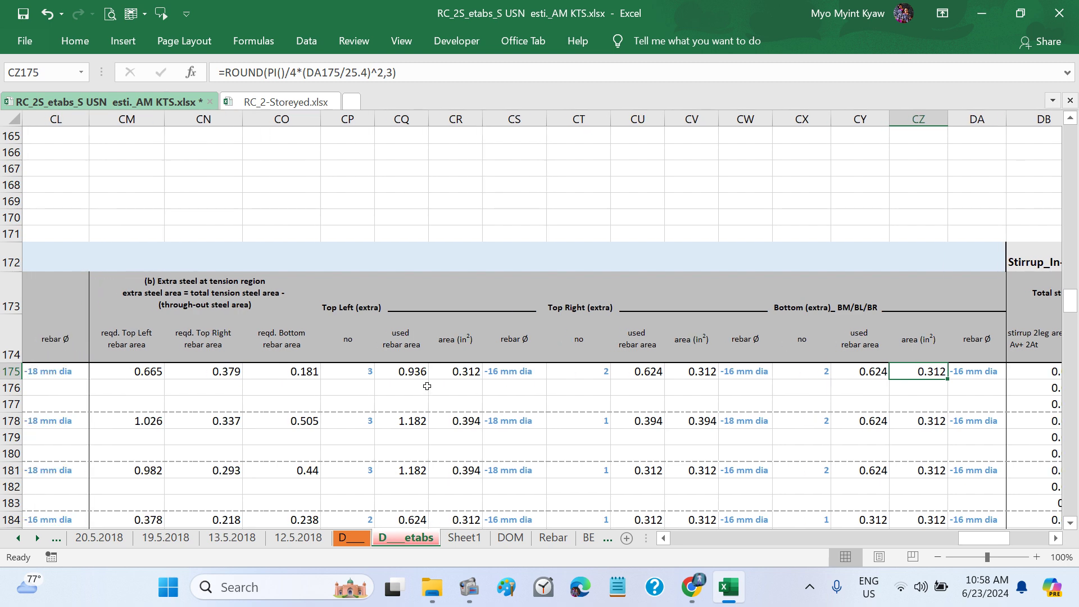
left_click(296, 371)
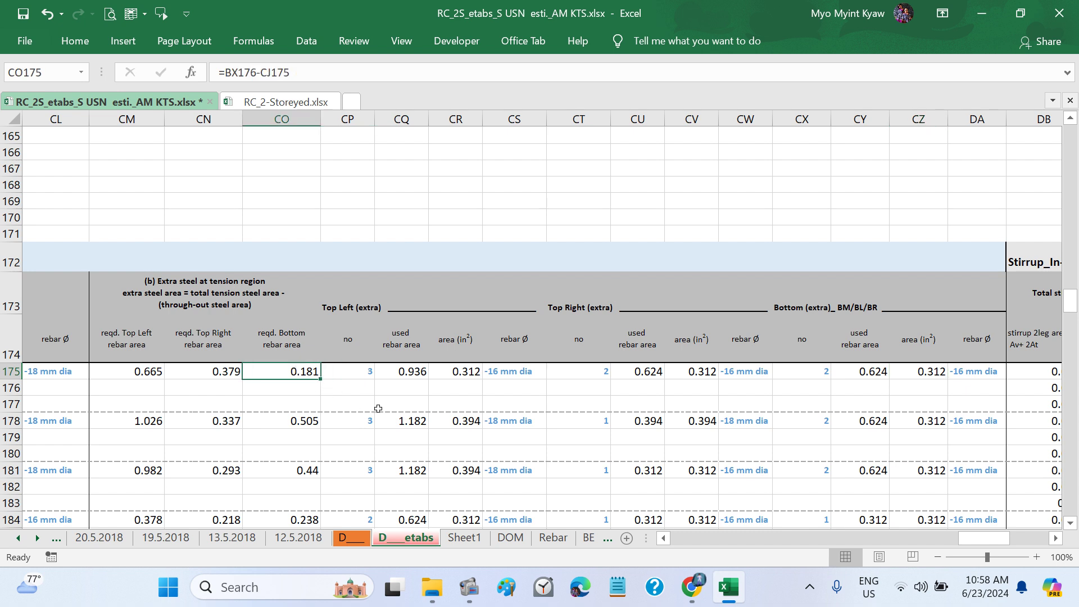
scroll(380, 409, "right", 1)
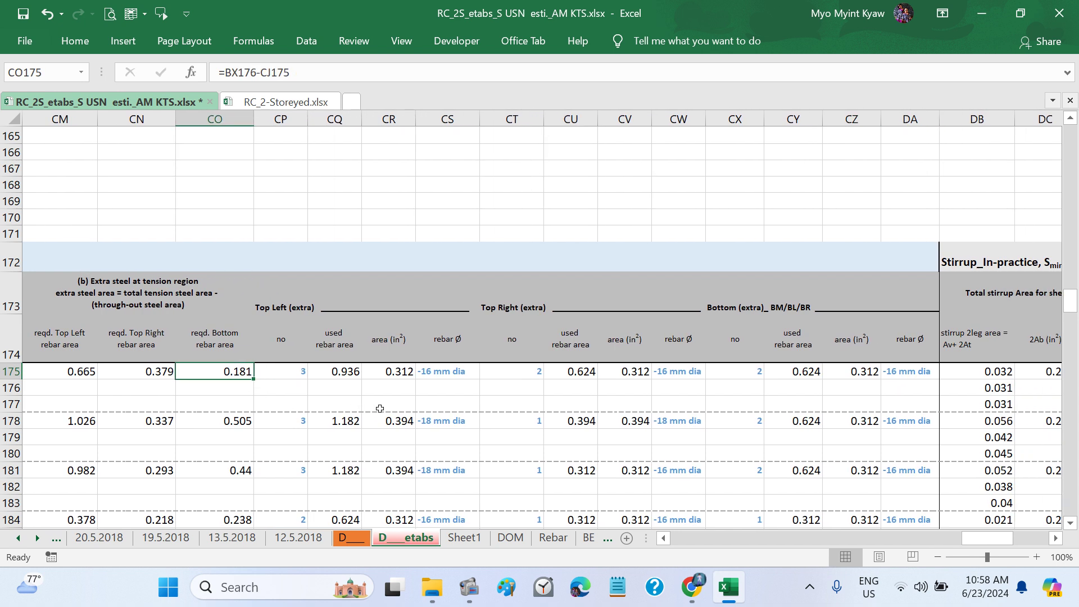
left_click(756, 370)
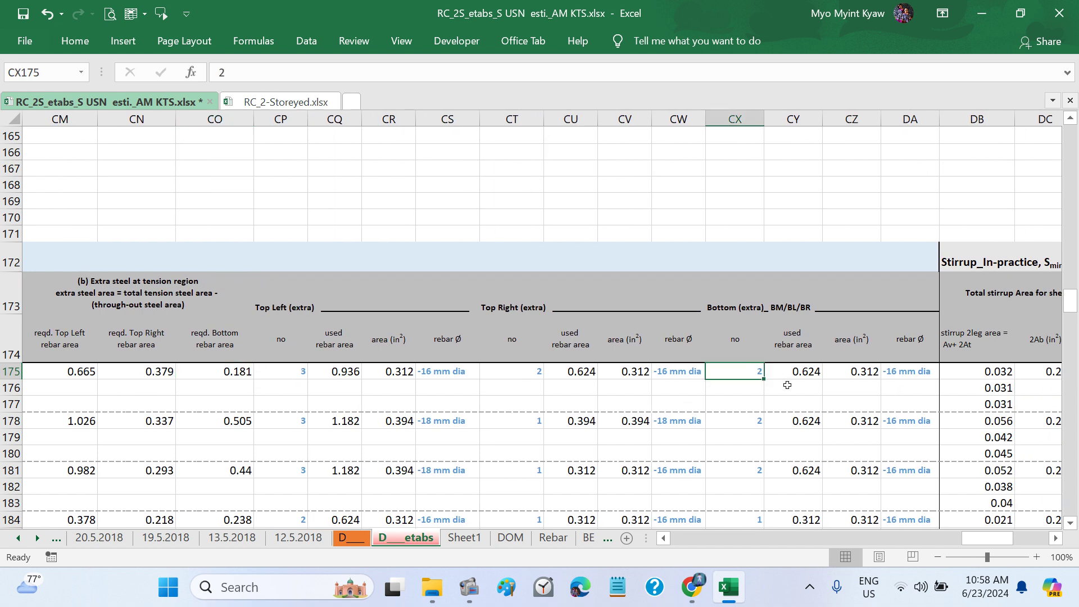
type("1")
key("Return")
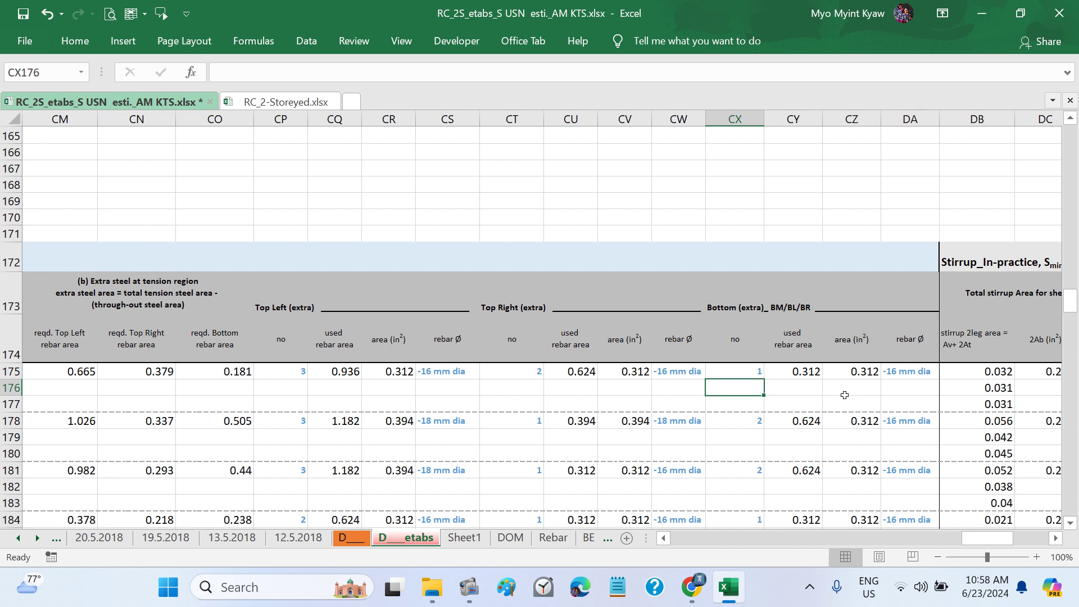
Step: Set the top left extra bar diameter in row 175 to 18 mm and select the top left extra bar count
scroll(824, 389, "left", 1)
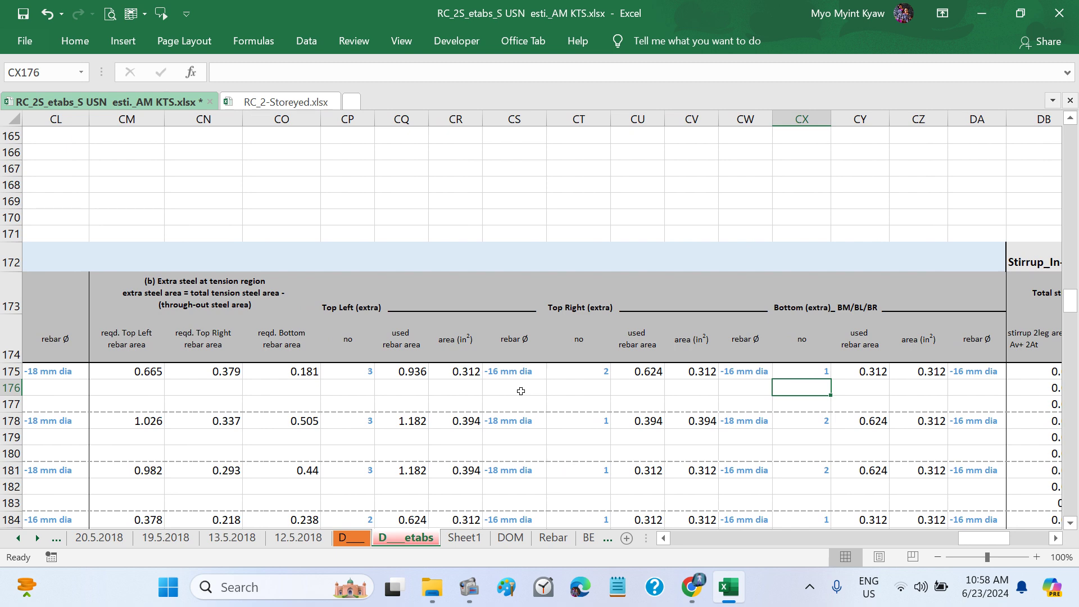
left_click(528, 372)
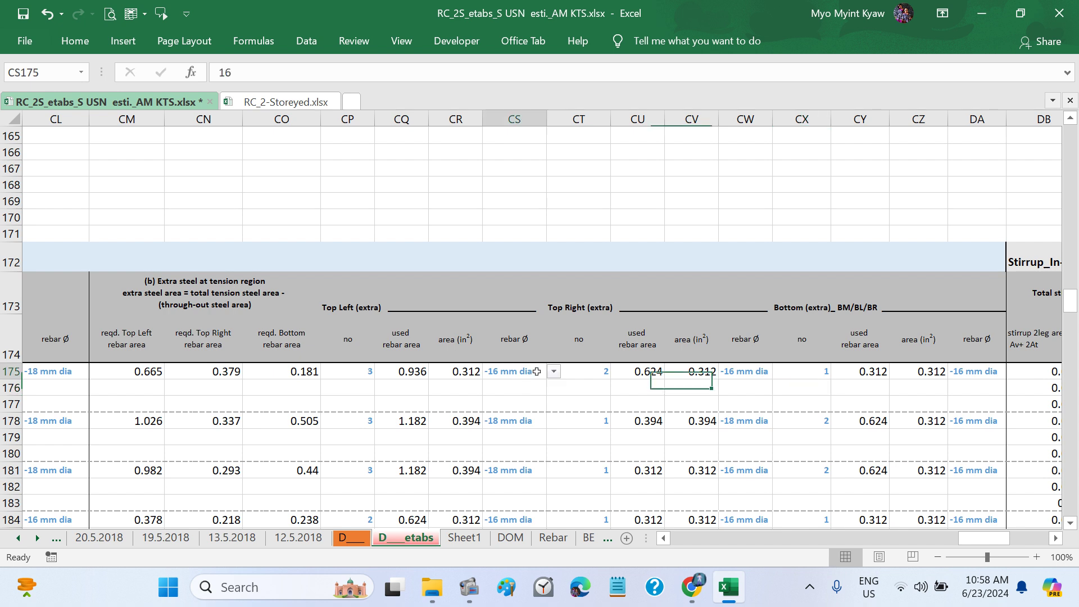
left_click(554, 372)
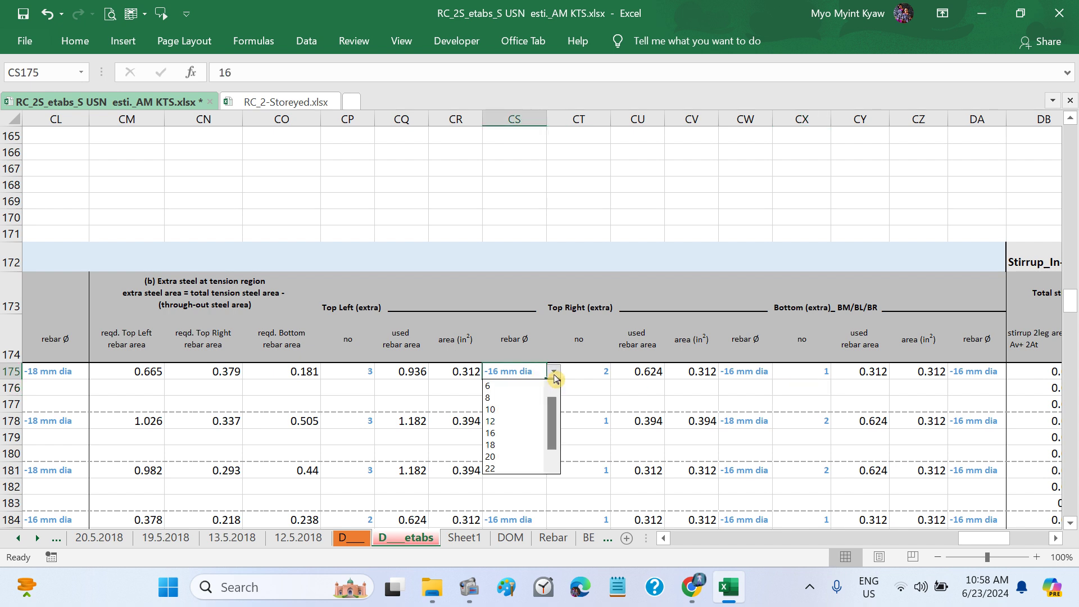
left_click(510, 444)
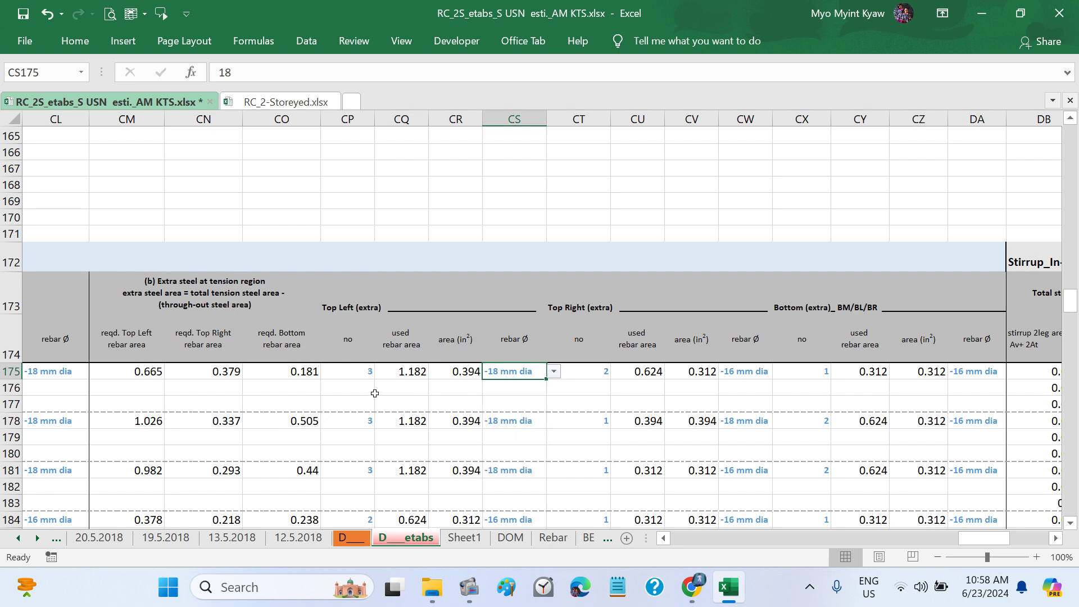
left_click(366, 374)
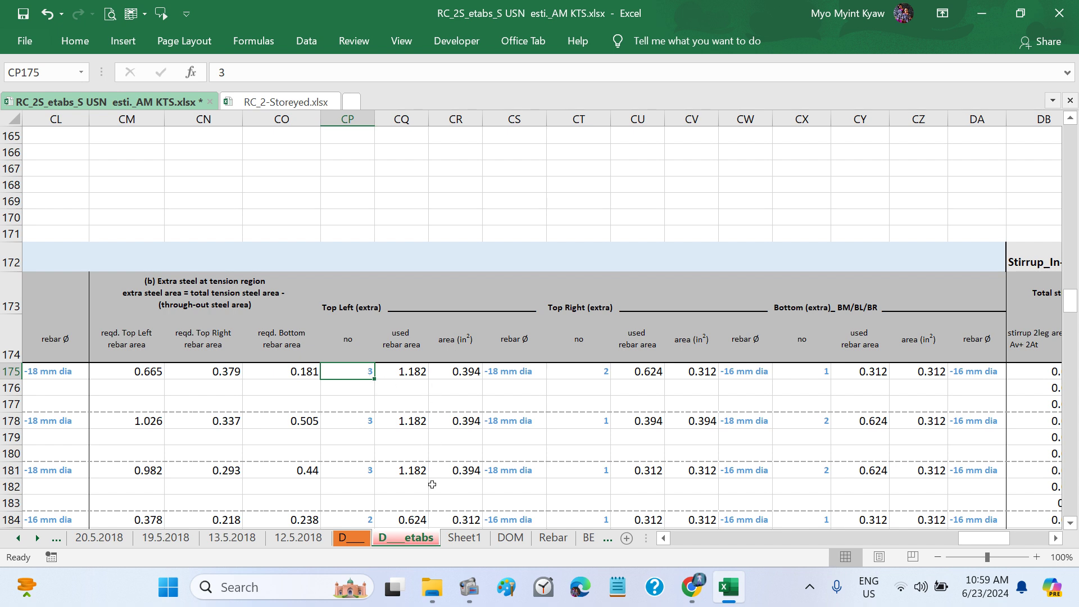
Step: Set the number of top left extra bars in row 175 to 2 and check the used rebar area
type("2")
key("Return")
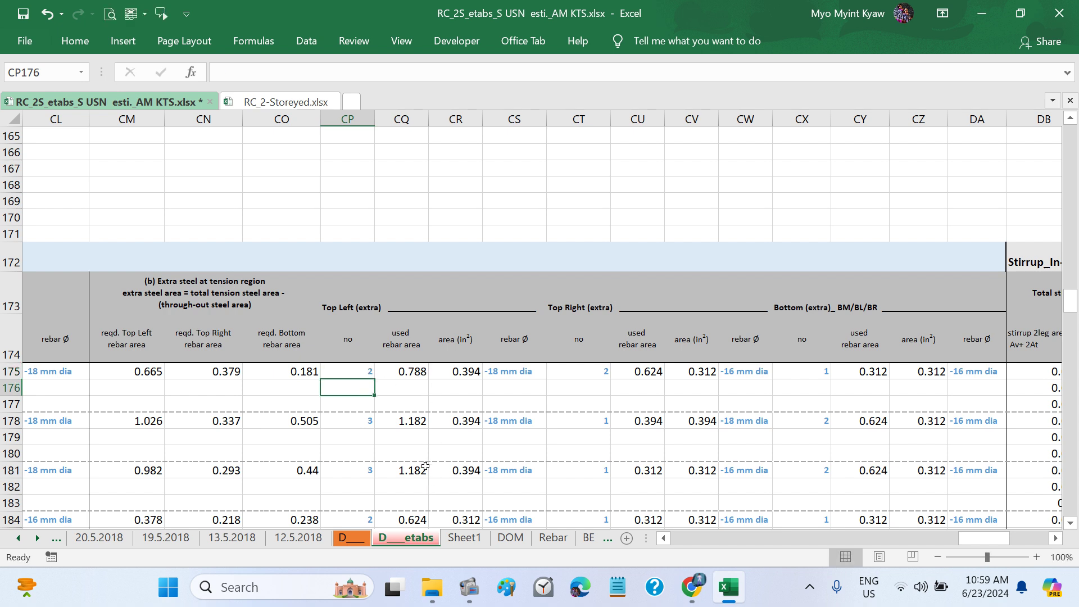
left_click(408, 375)
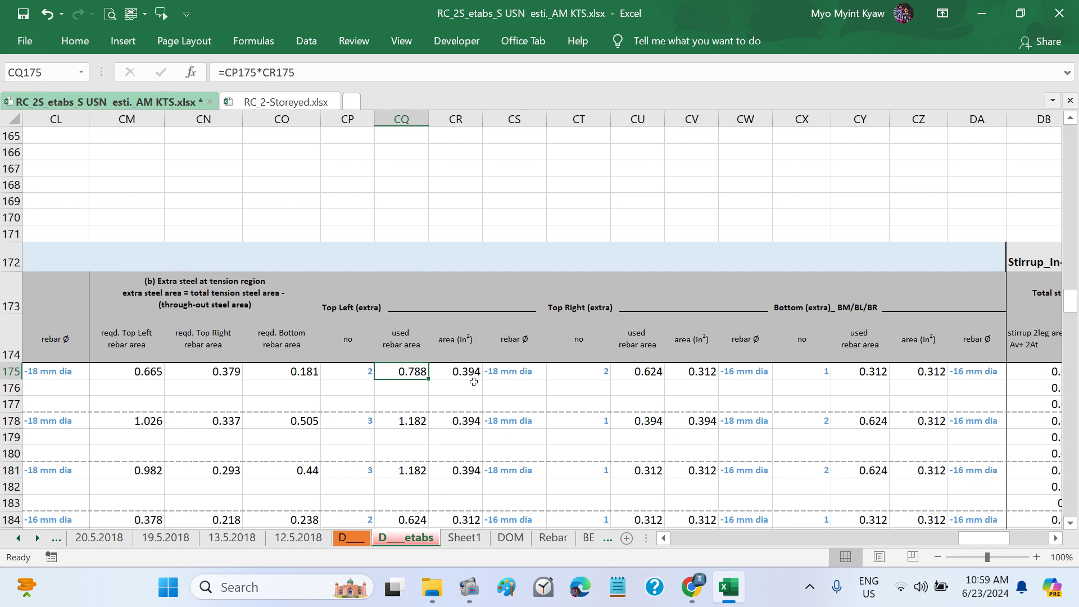
Step: Set the top right extra bar diameter in row 175 to 18 mm and check the resulting bar area
left_click(592, 374)
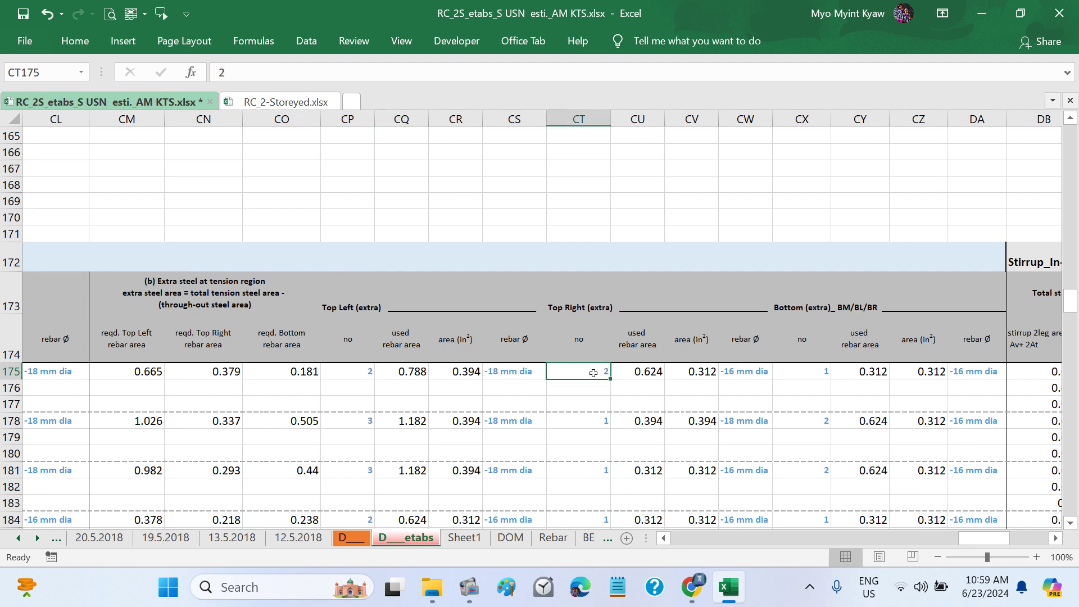
left_click(700, 370)
left_click(757, 373)
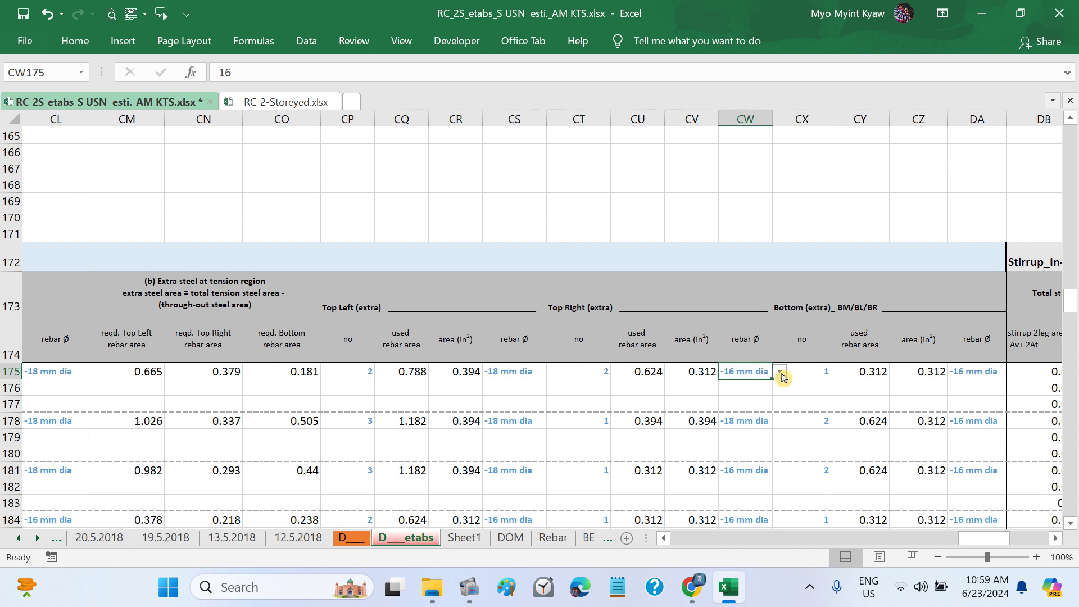
left_click(781, 372)
left_click(736, 444)
key("Left")
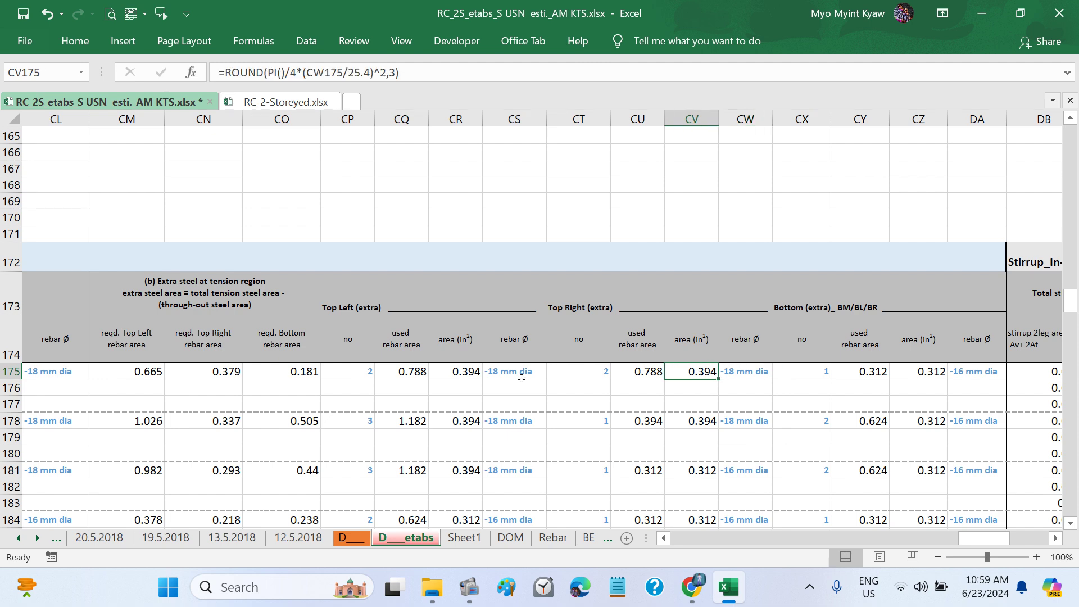
Step: Check the required top right extra steel area in row 175 and set the number of top right extra bars to 1
left_click(209, 374)
left_click(609, 372)
type("1")
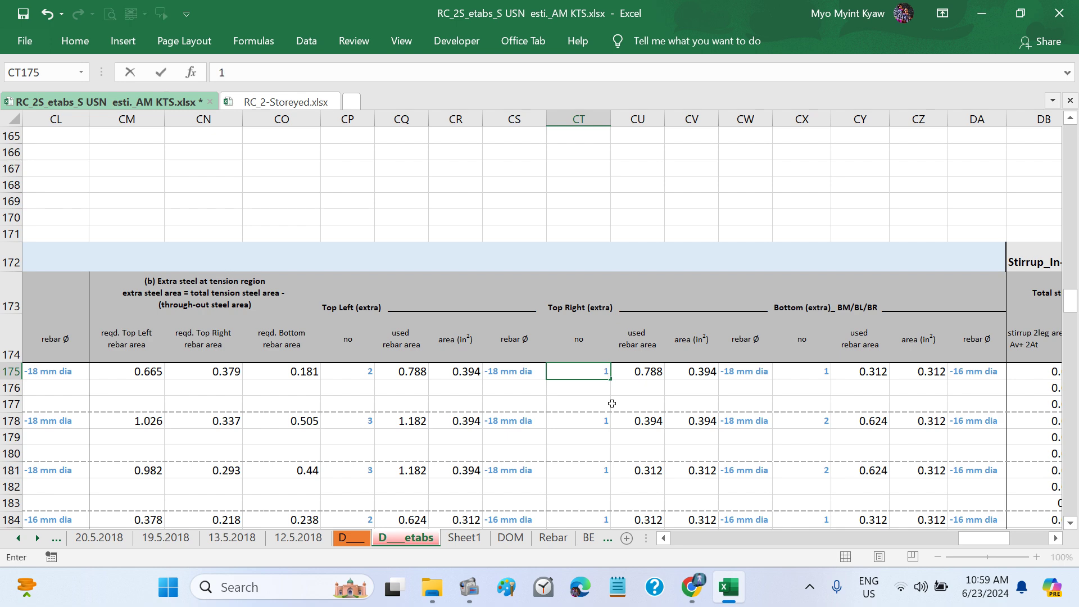
key("Return")
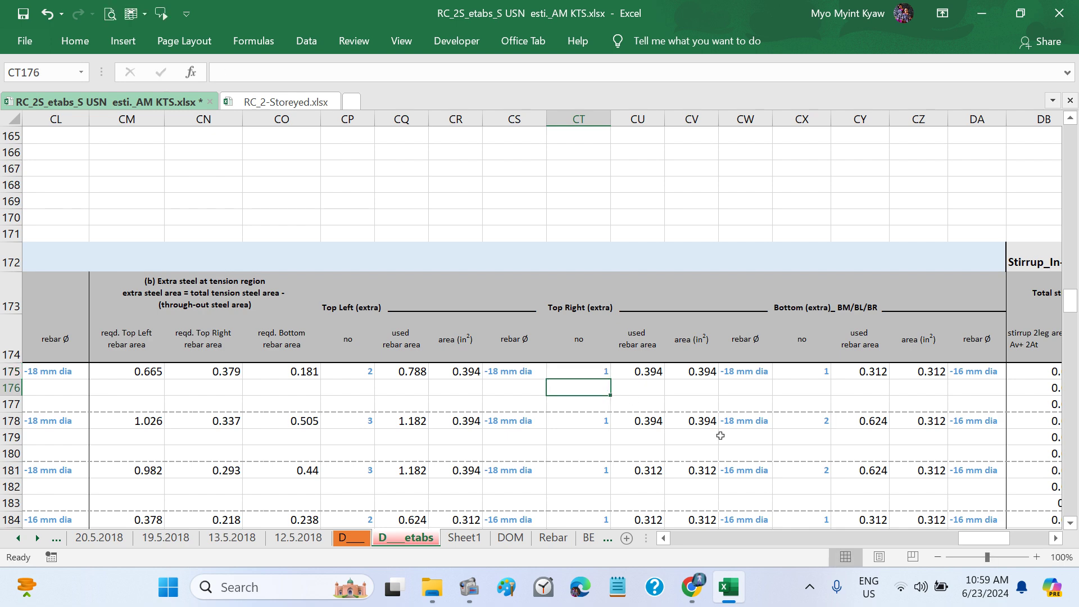
Step: Set the bottom extra bar diameter in row 175 to 18 mm and check the bottom extra bar count
scroll(720, 436, "right", 3)
scroll(793, 432, "right", 2)
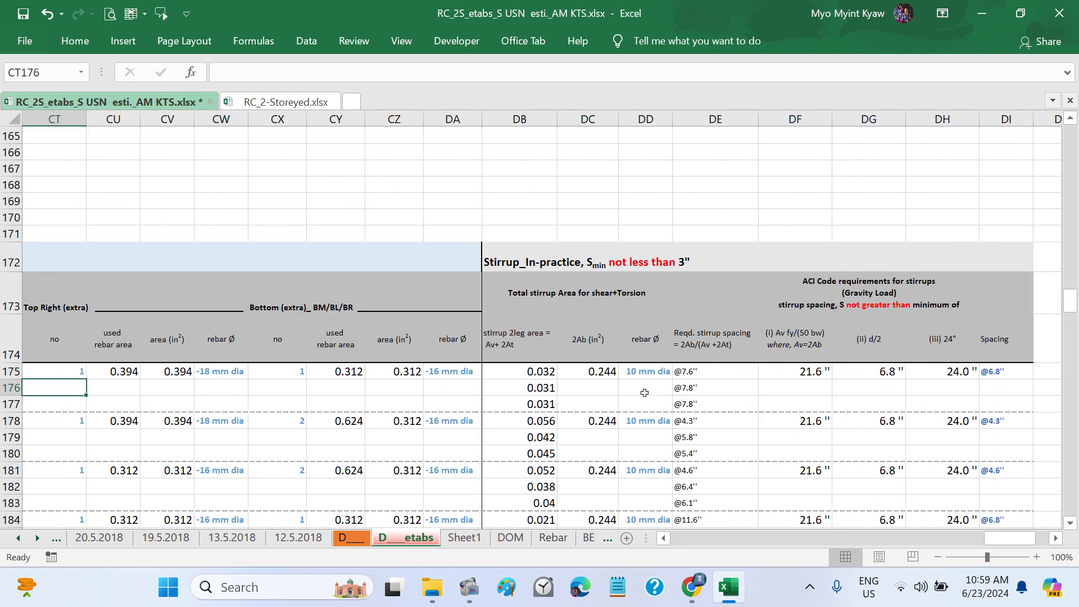
scroll(639, 382, "left", 2)
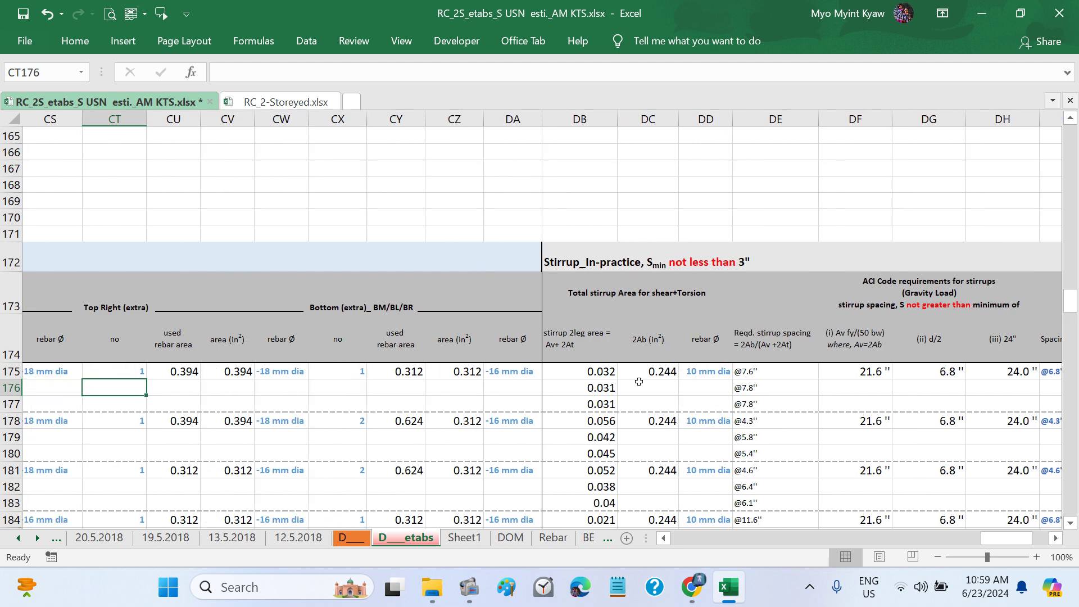
scroll(469, 410, "left", 3)
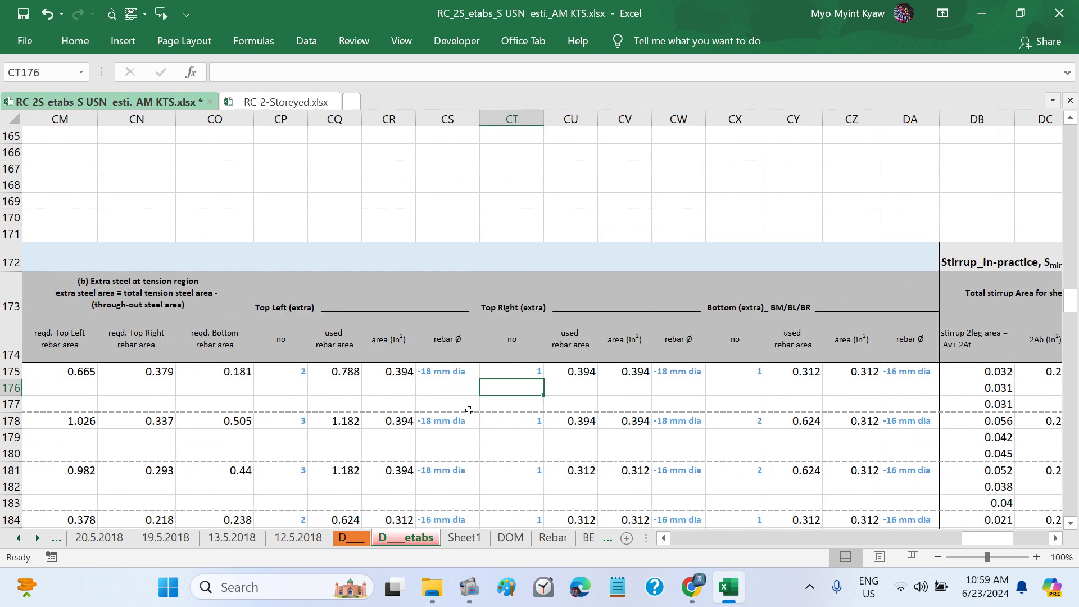
scroll(517, 423, "right", 1)
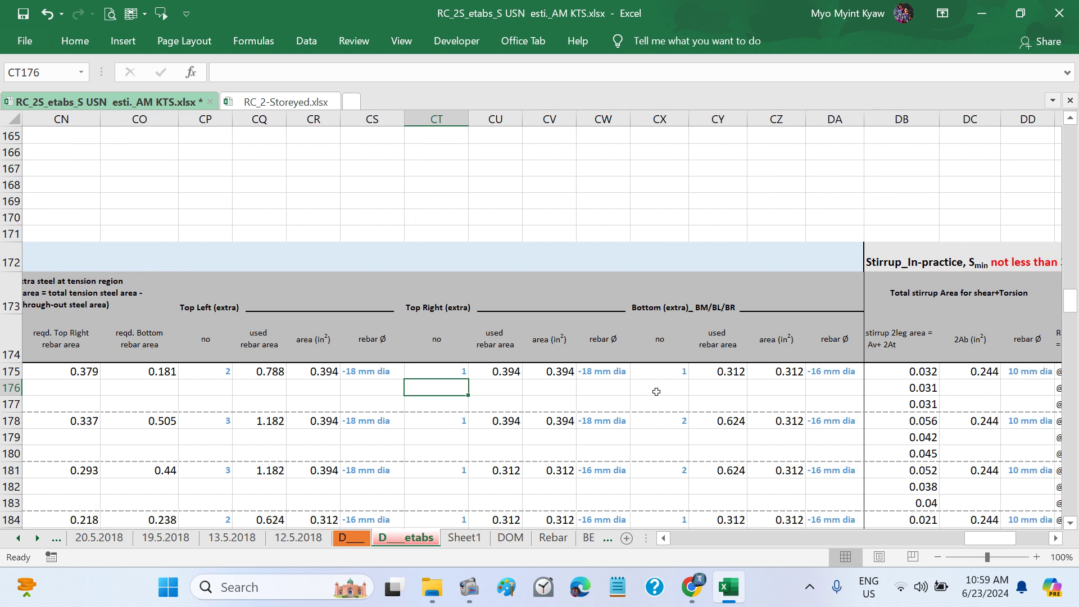
left_click(672, 375)
scroll(652, 402, "left", 1)
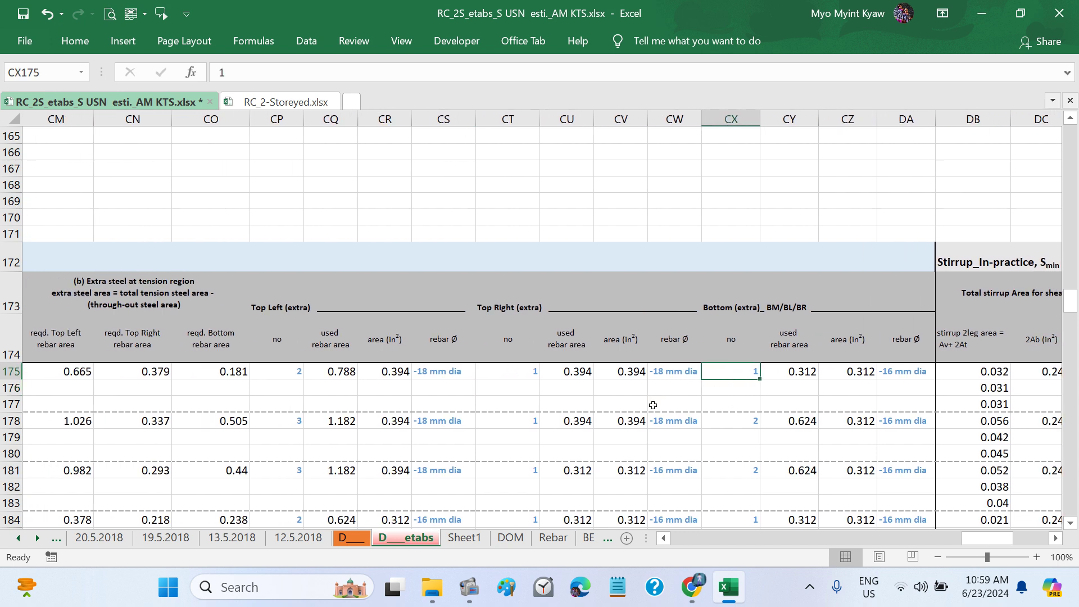
scroll(596, 433, "right", 1)
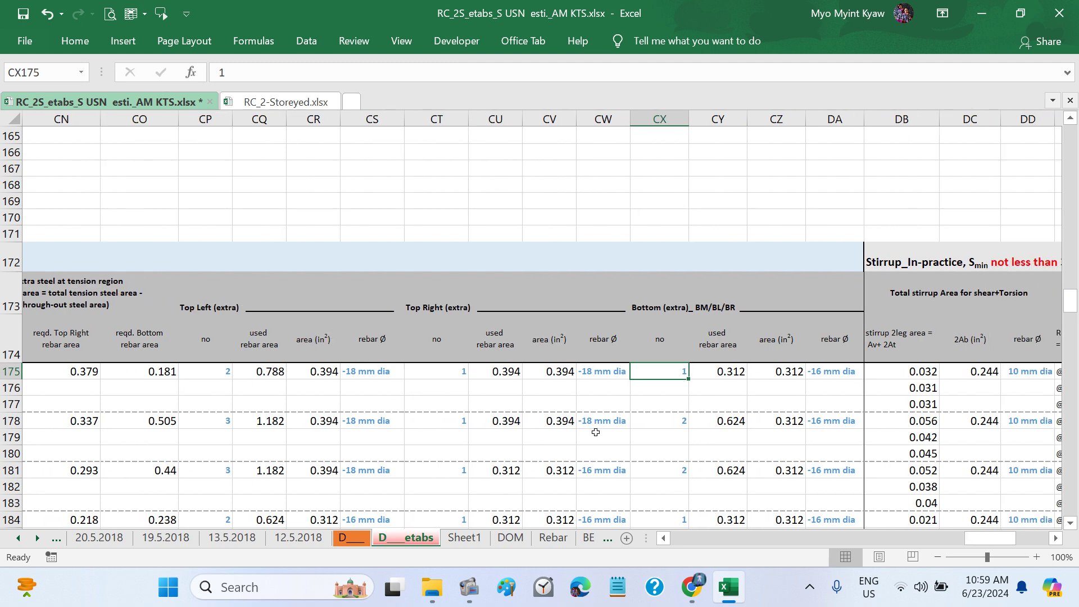
left_click(845, 375)
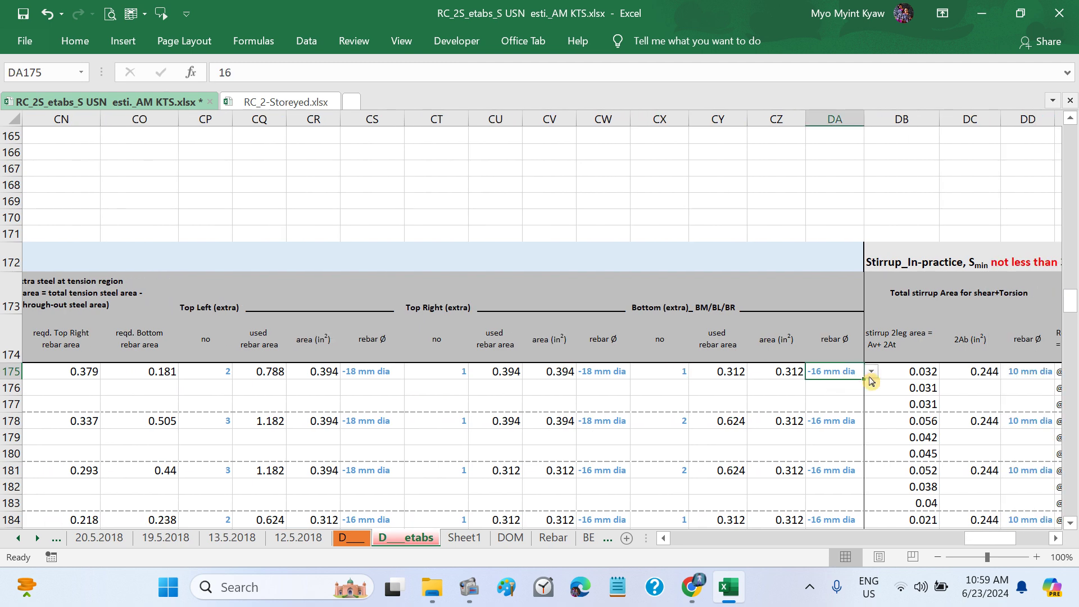
left_click(870, 374)
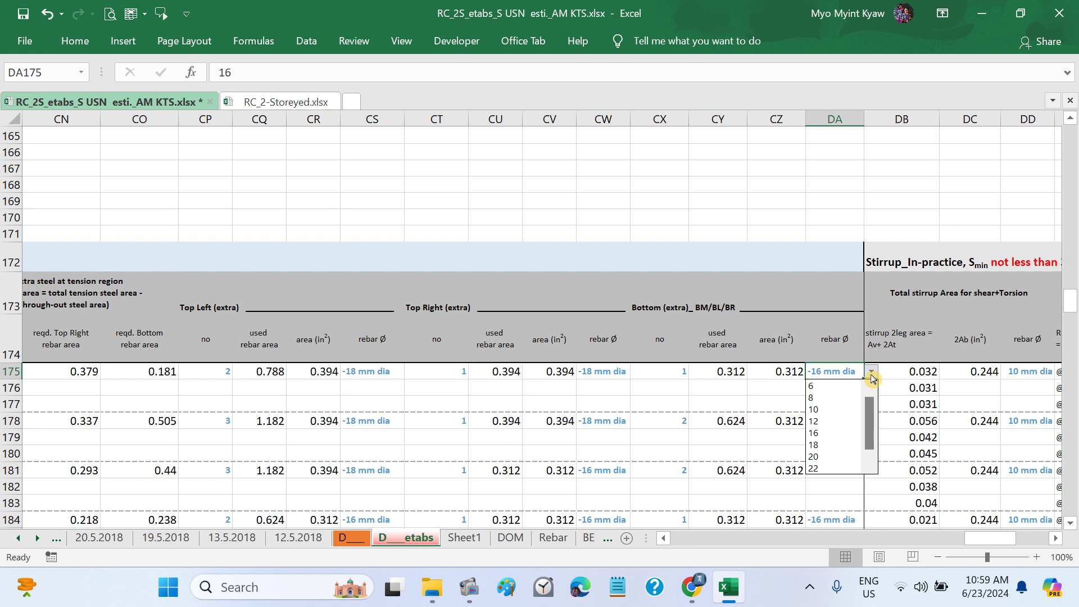
left_click(823, 441)
left_click(680, 371)
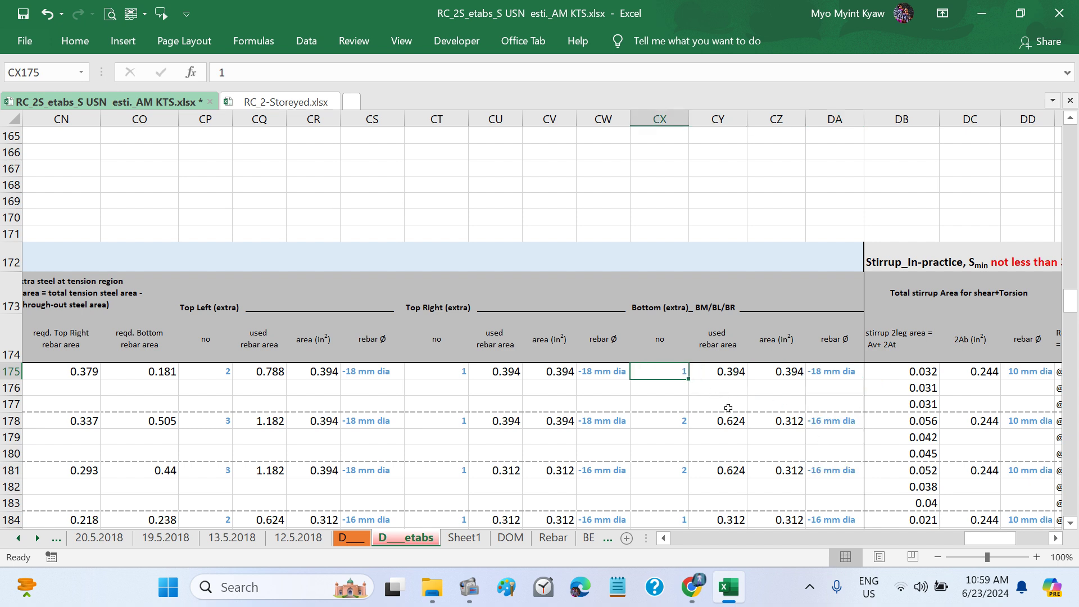
Step: Examine the stirrup area, diameter and spacing columns for the beams in rows 175 and 178
scroll(728, 408, "left", 1)
scroll(582, 412, "right", 4)
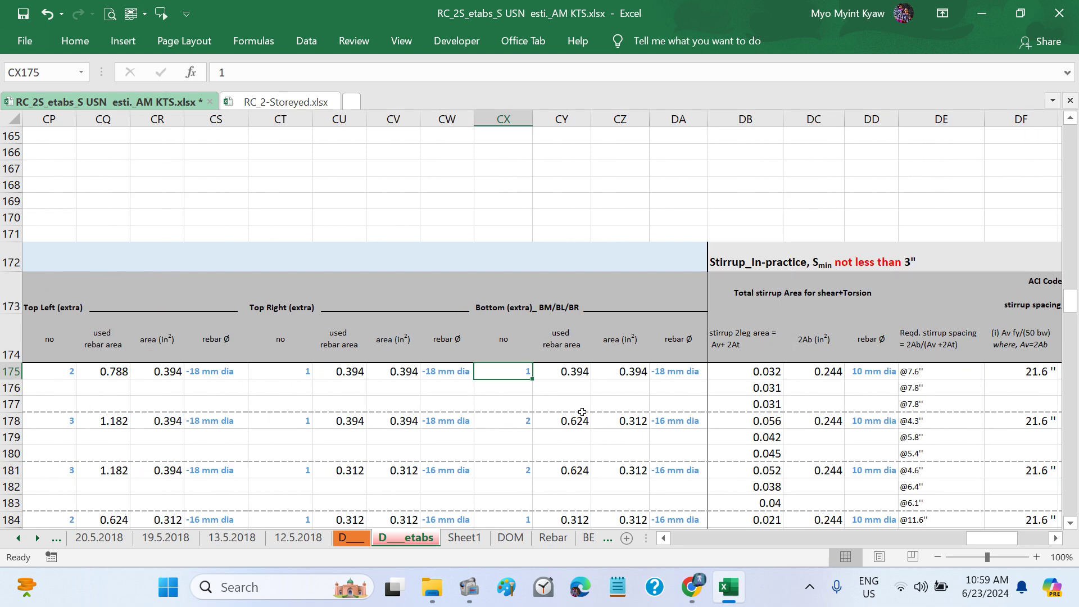
scroll(582, 412, "right", 6)
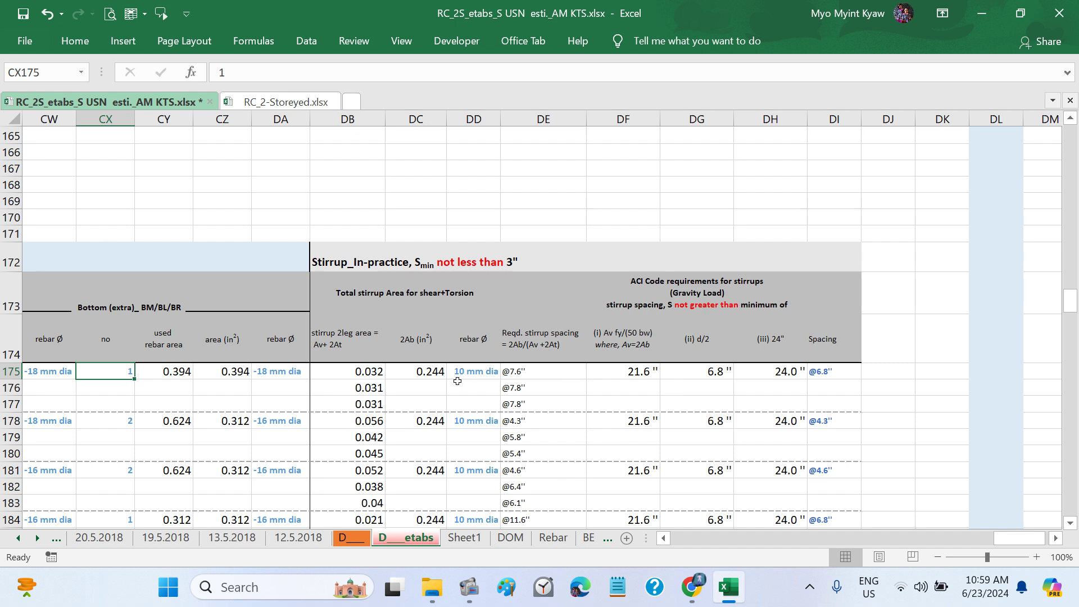
left_click(460, 428)
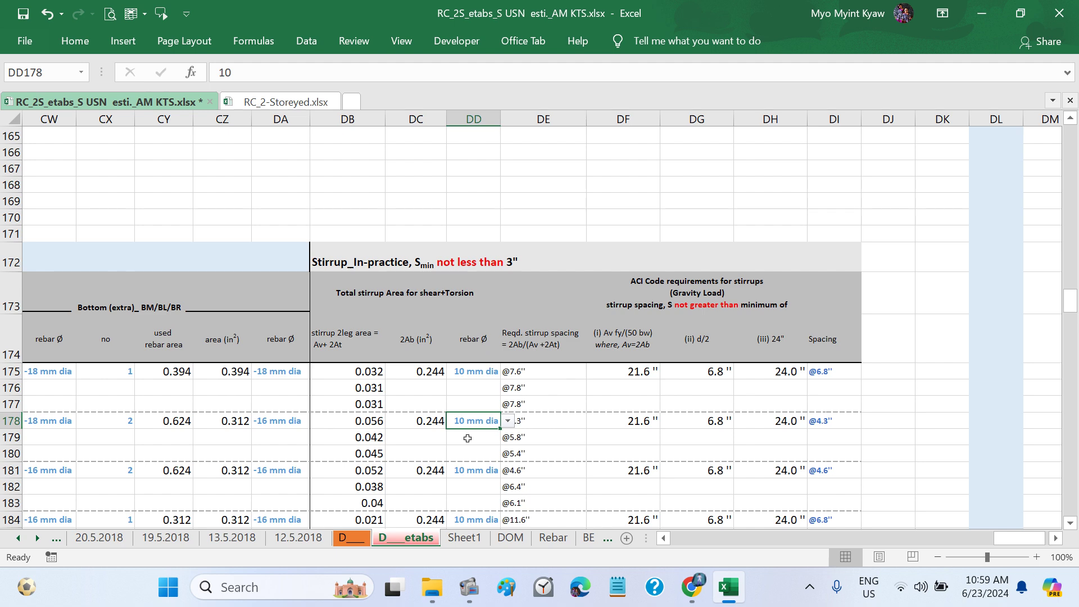
Step: Review the top and bottom throughout bars and the extra bars used in row 178 against the required extra steel areas
scroll(467, 438, "left", 2)
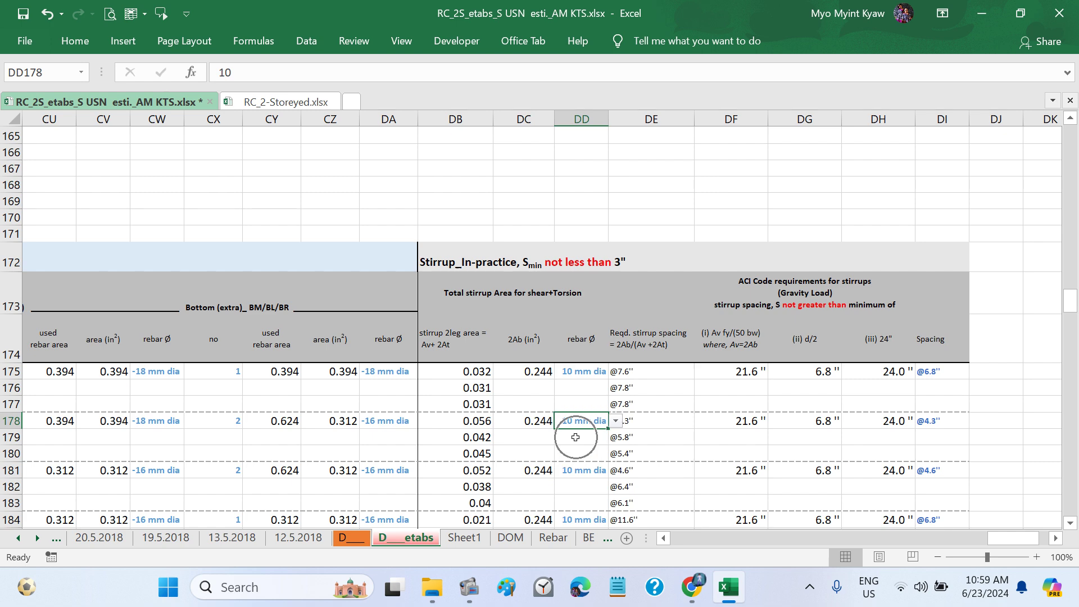
scroll(576, 438, "left", 6)
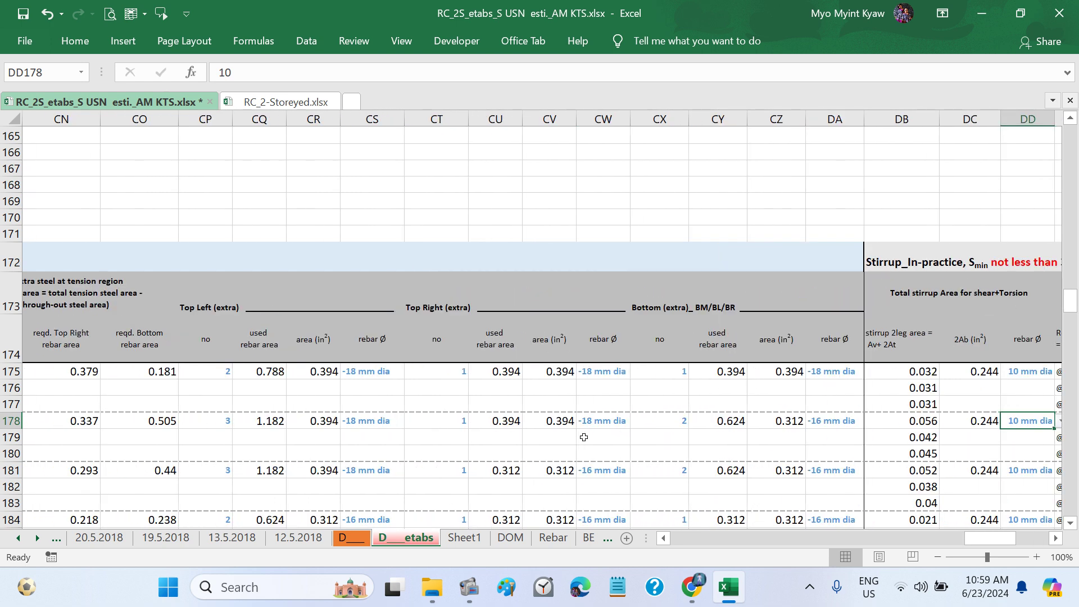
scroll(613, 438, "left", 6)
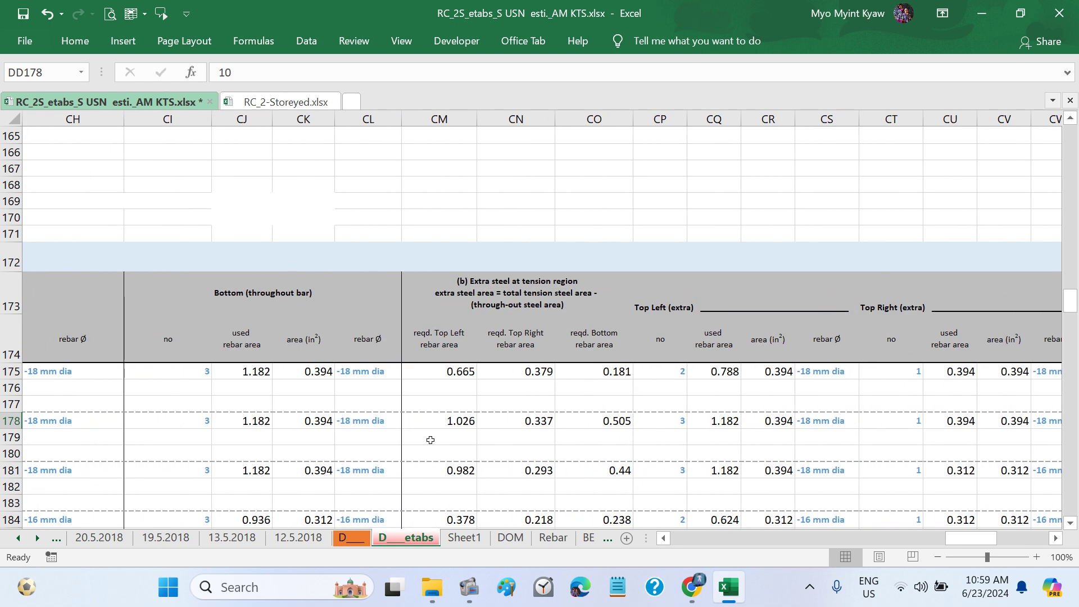
left_click(387, 424)
scroll(388, 424, "left", 4)
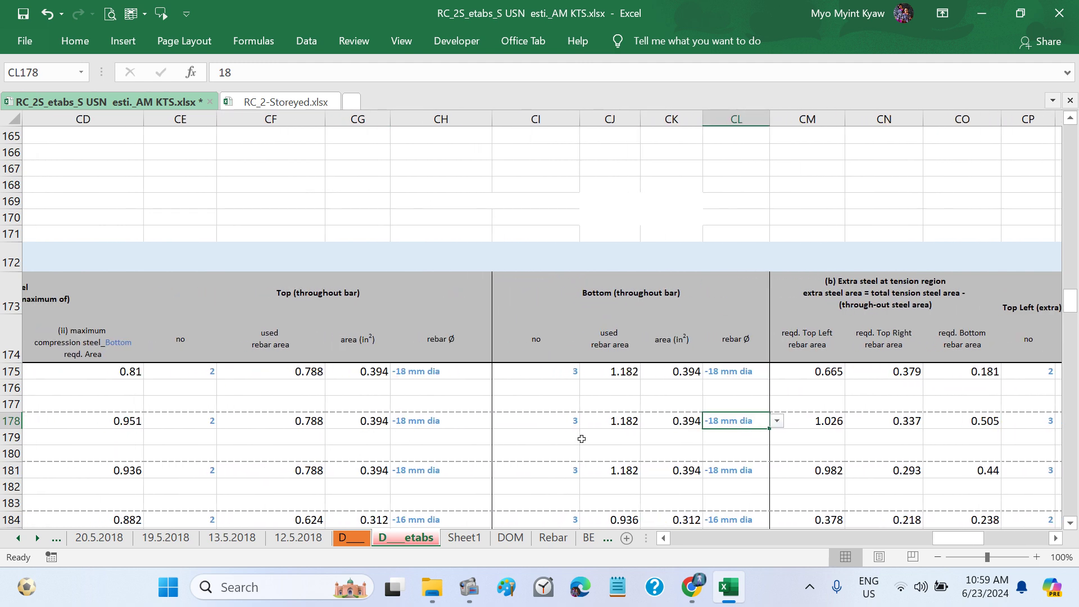
scroll(595, 443, "right", 2)
scroll(714, 442, "right", 1)
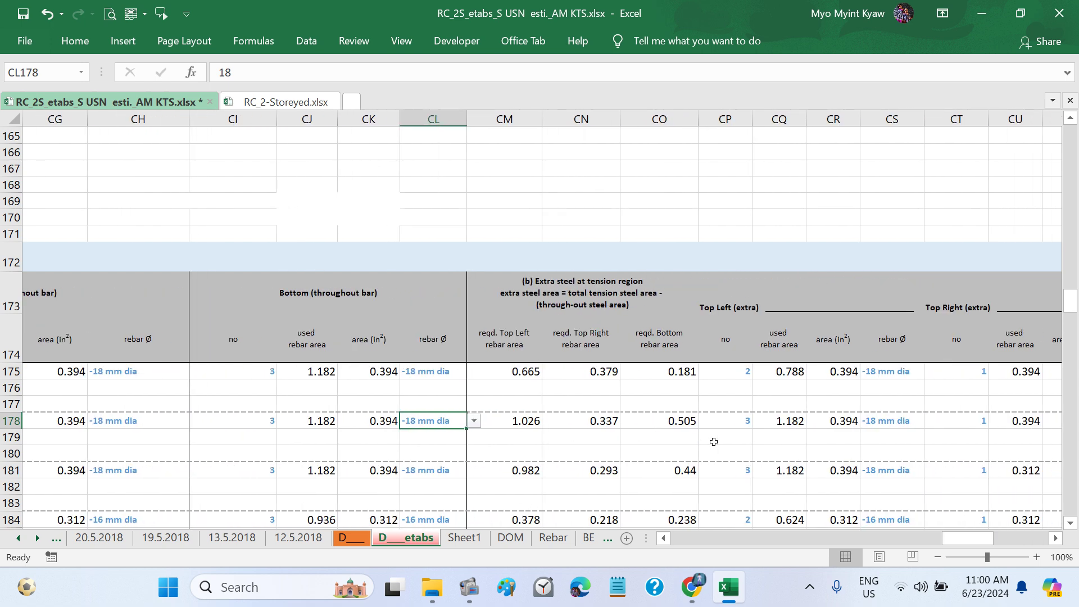
scroll(842, 435, "right", 2)
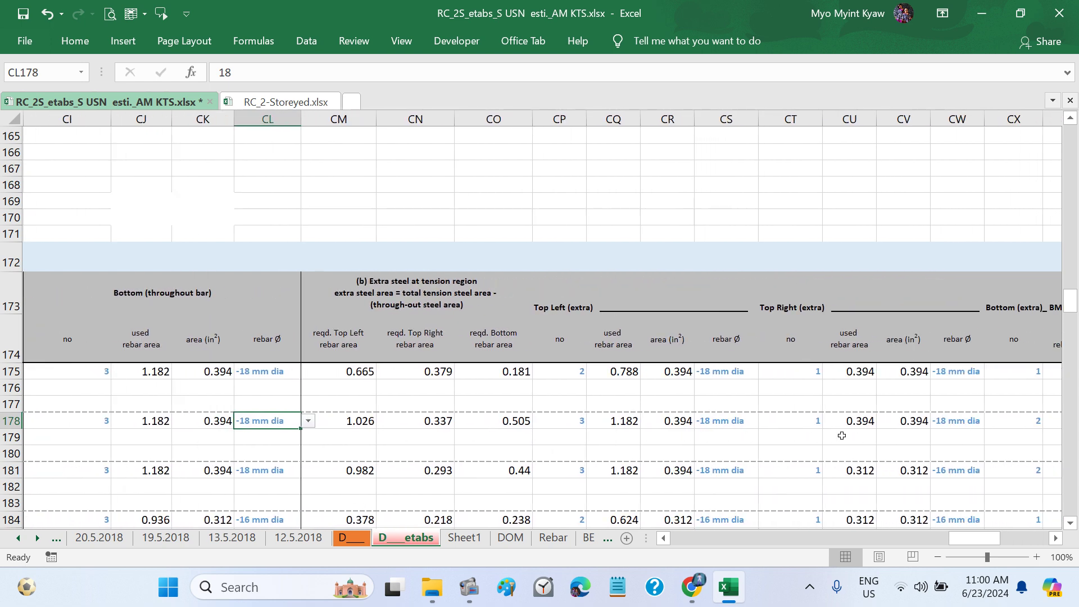
scroll(950, 437, "right", 2)
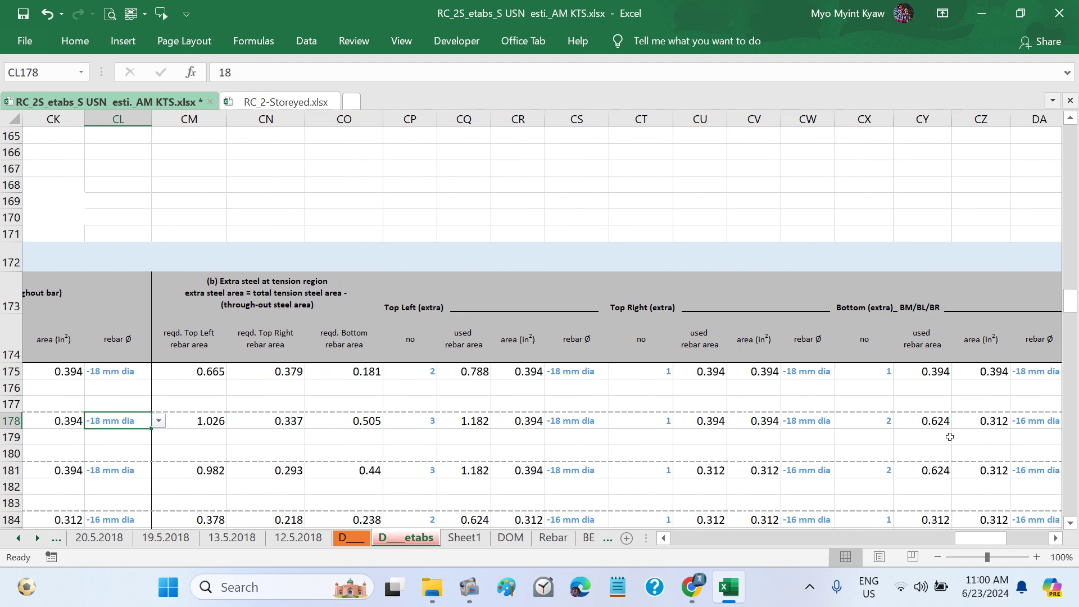
scroll(917, 441, "right", 1)
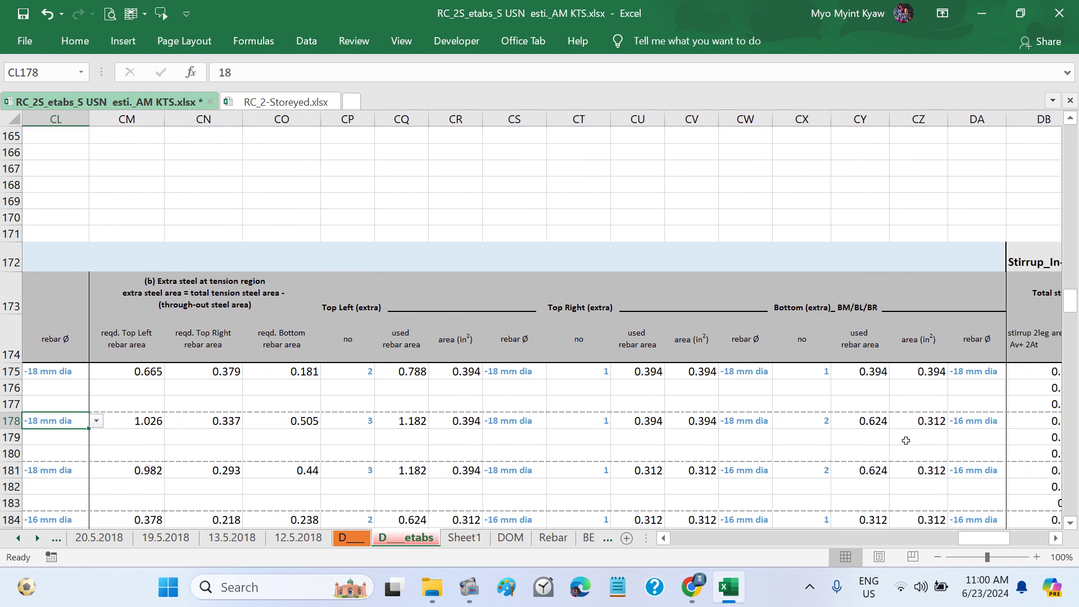
Step: Set the bottom extra bar diameter in row 178 to 18 mm and compare the used rebar area with the required bottom area
left_click(874, 423)
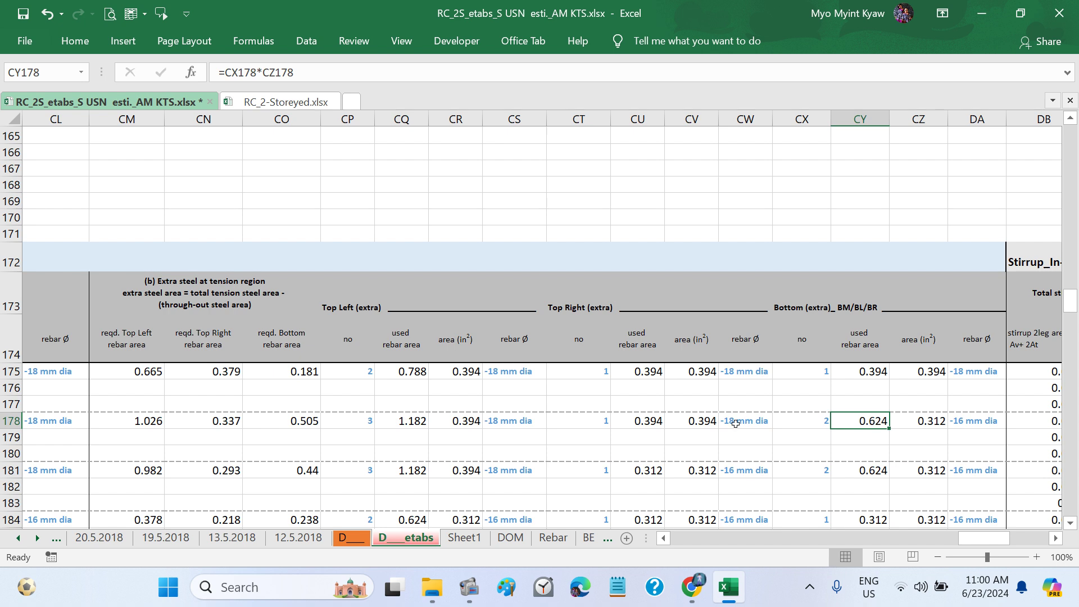
left_click(298, 419)
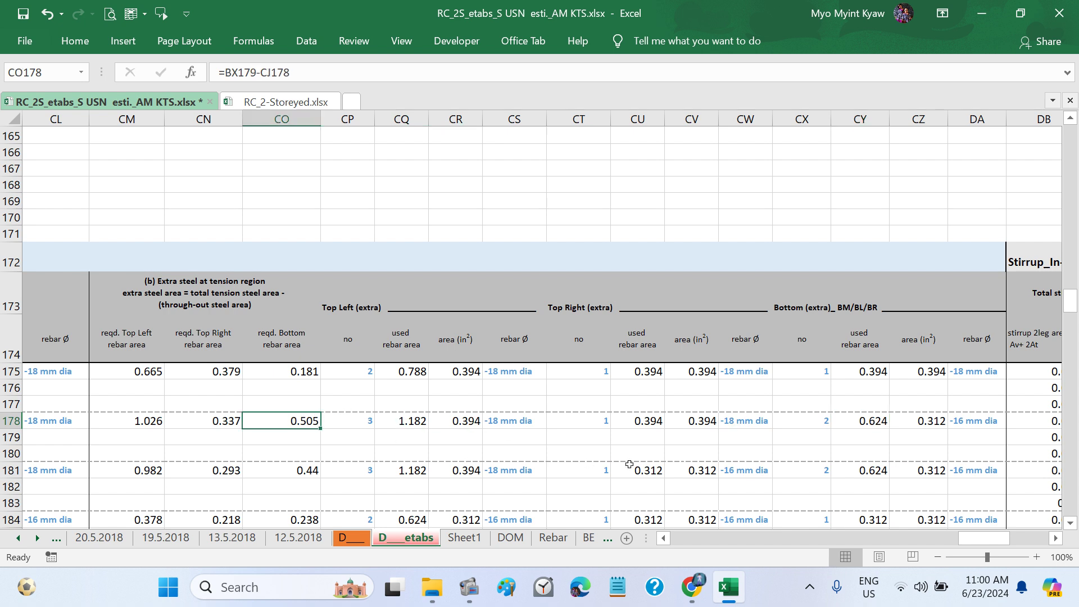
scroll(666, 460, "right", 1)
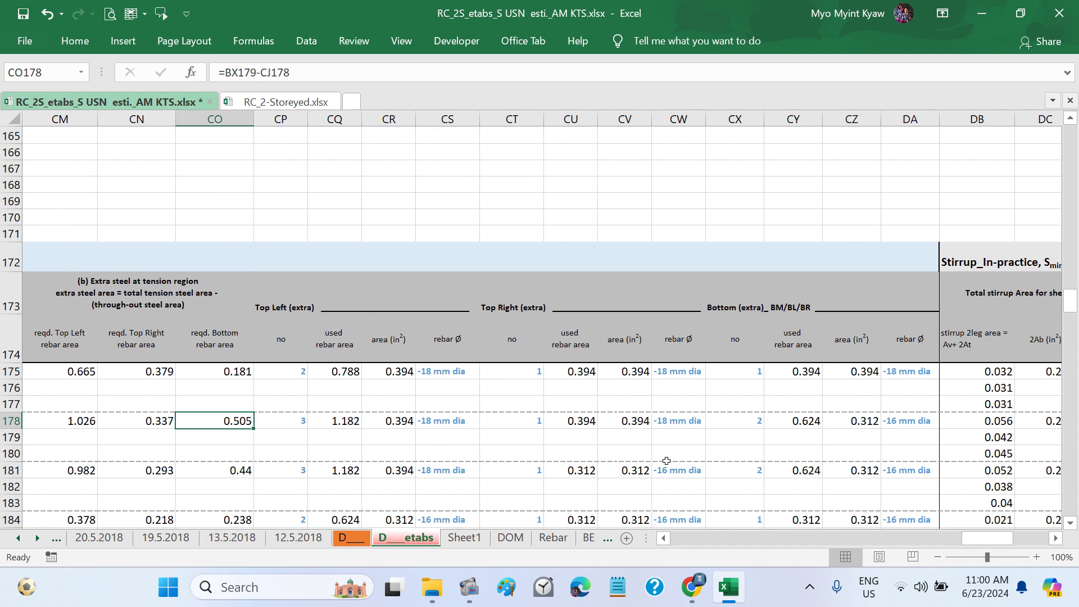
left_click(916, 425)
left_click(948, 421)
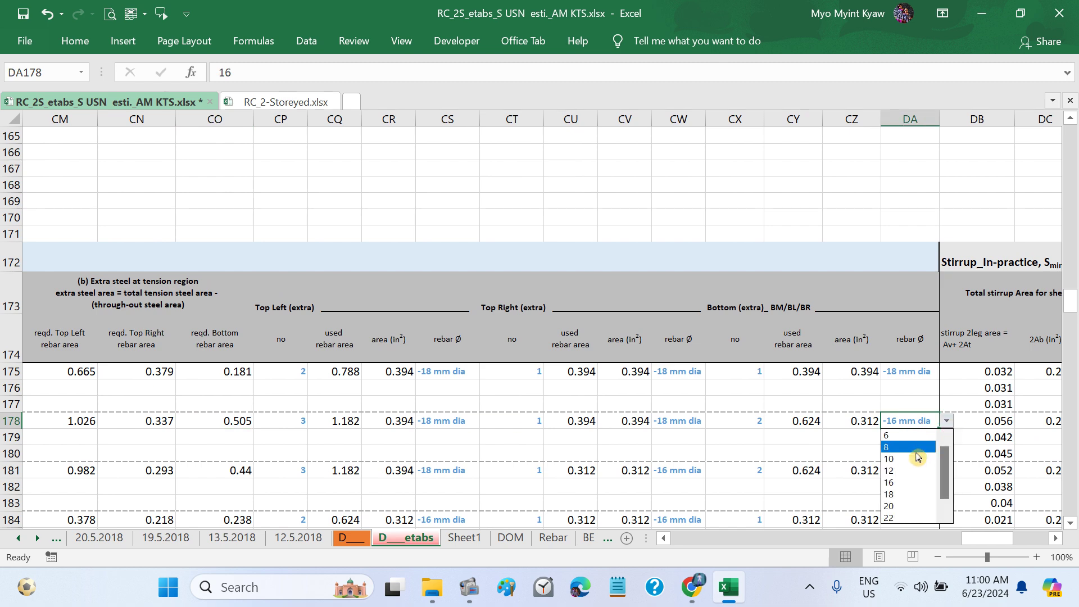
left_click(894, 495)
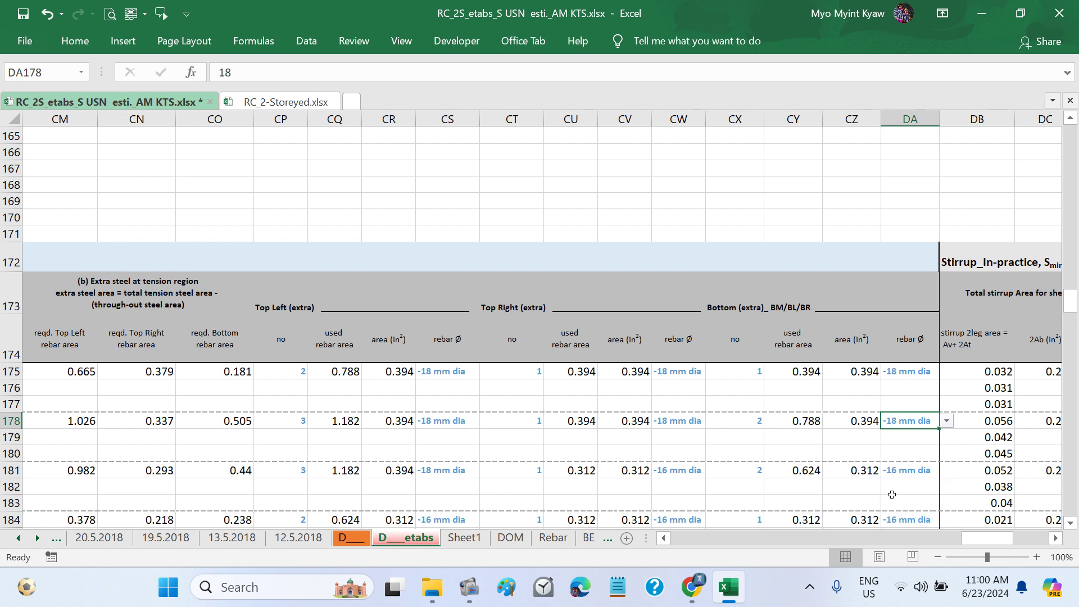
left_click(803, 426)
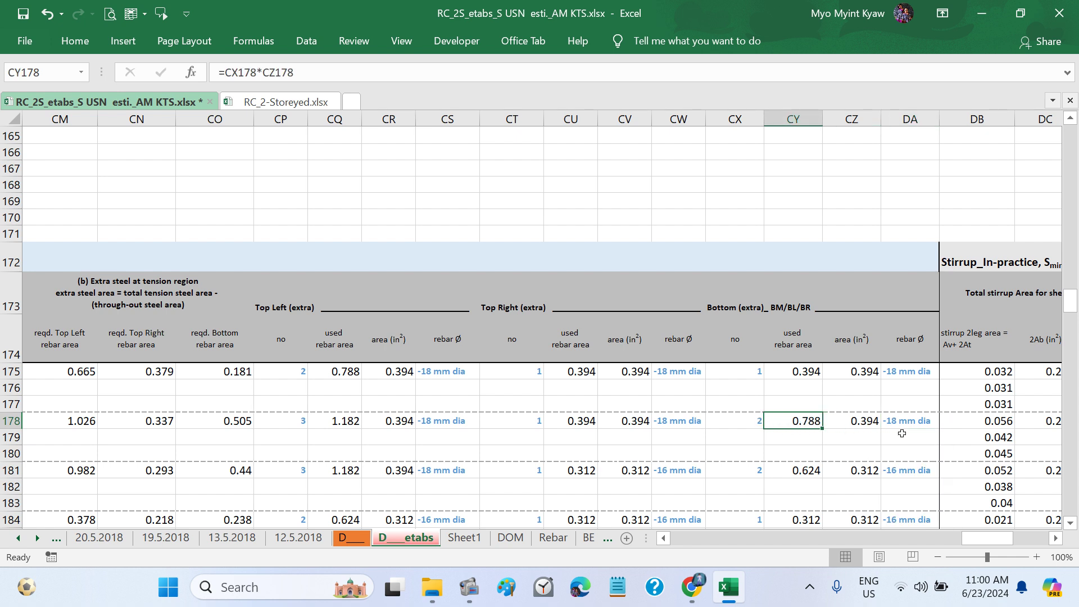
left_click(877, 422)
left_click(245, 419)
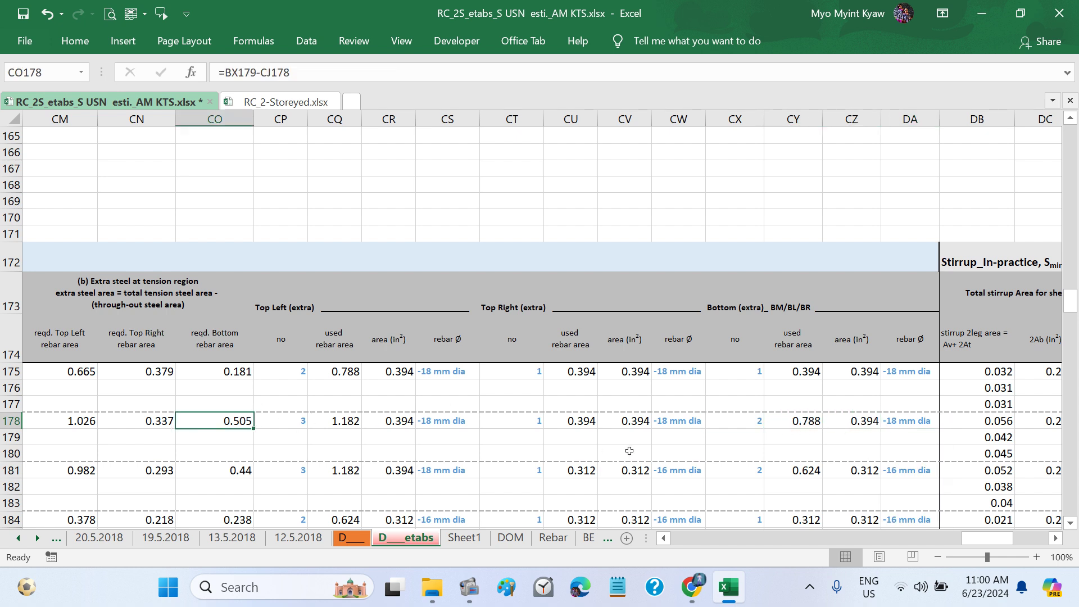
left_click(726, 426)
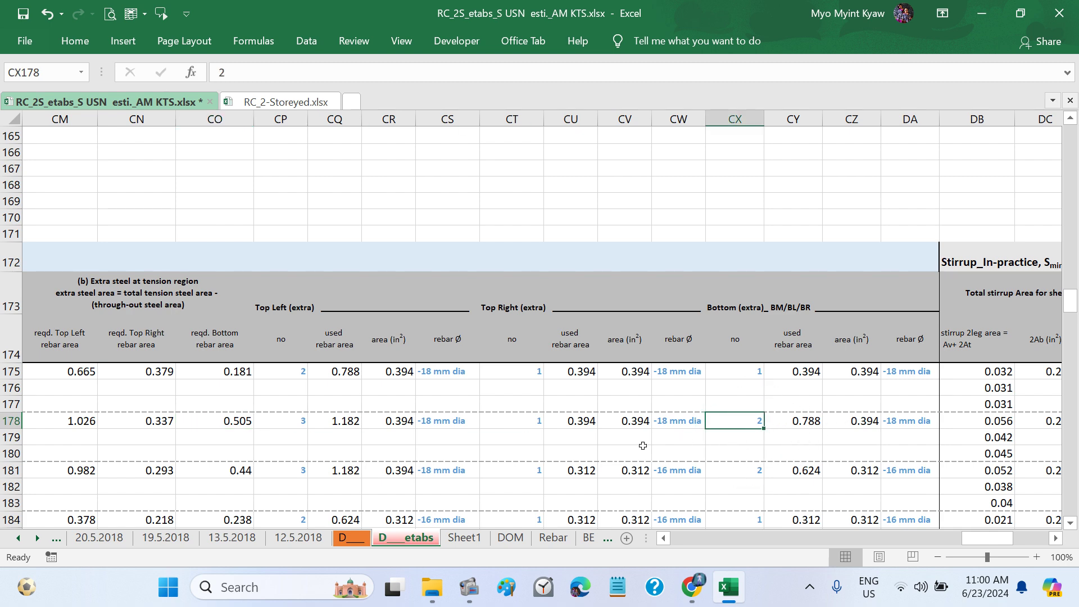
Step: Review the ETABS flexural and torsion rebar areas and the required throughout steel areas for the beam in row 178
scroll(643, 445, "left", 8)
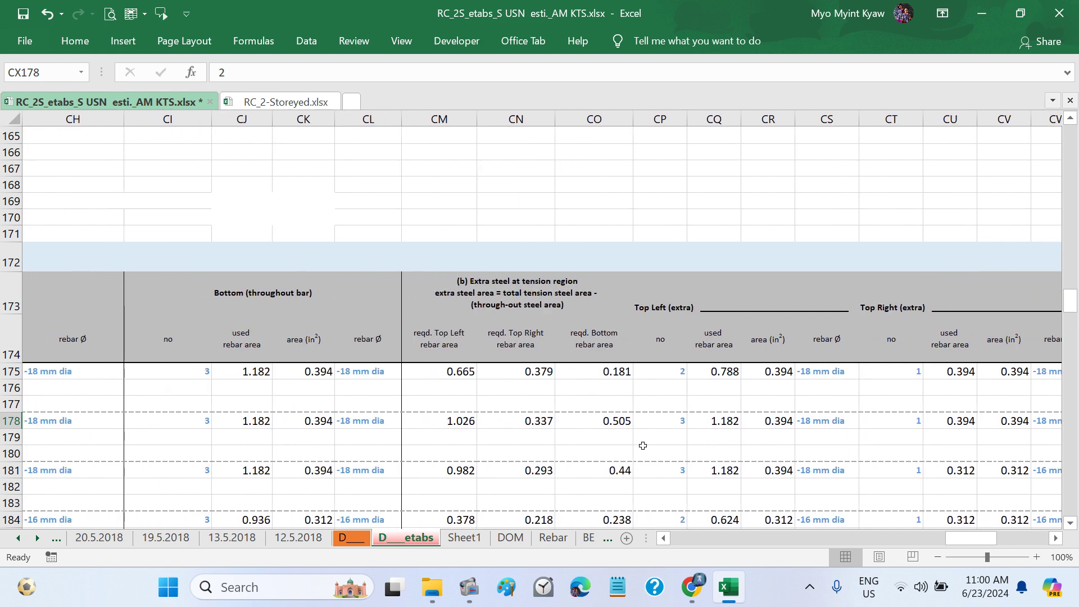
scroll(642, 446, "left", 6)
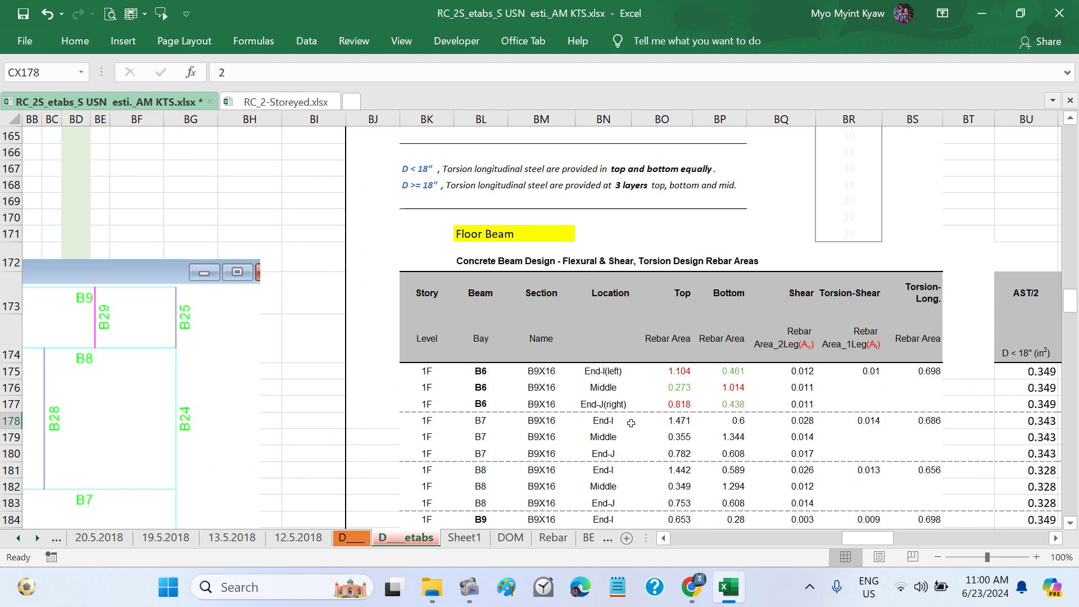
scroll(631, 423, "right", 3)
scroll(631, 423, "right", 6)
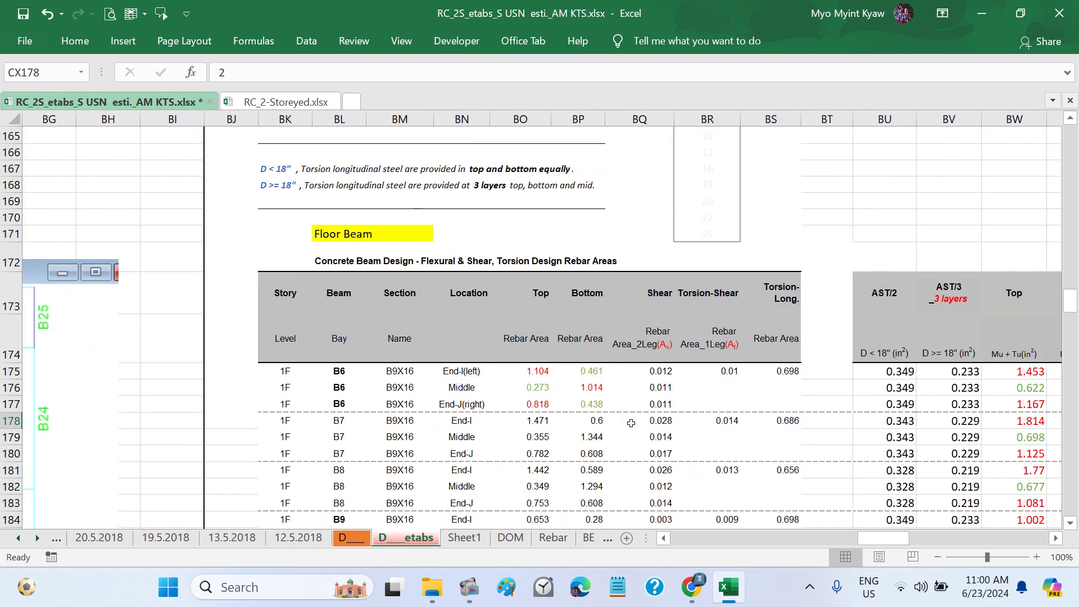
scroll(631, 423, "right", 4)
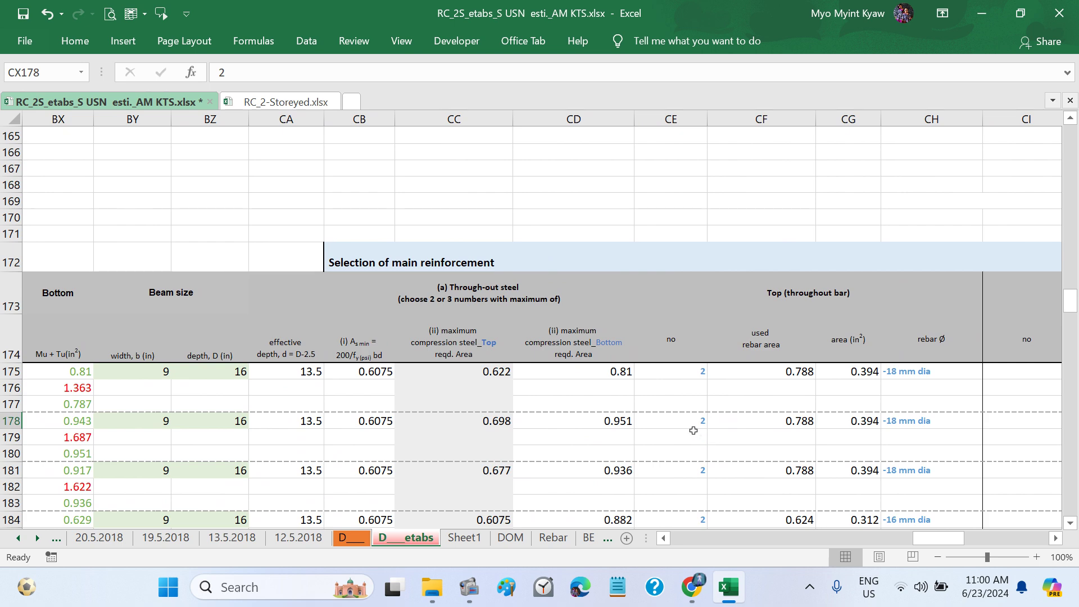
scroll(667, 439, "left", 2)
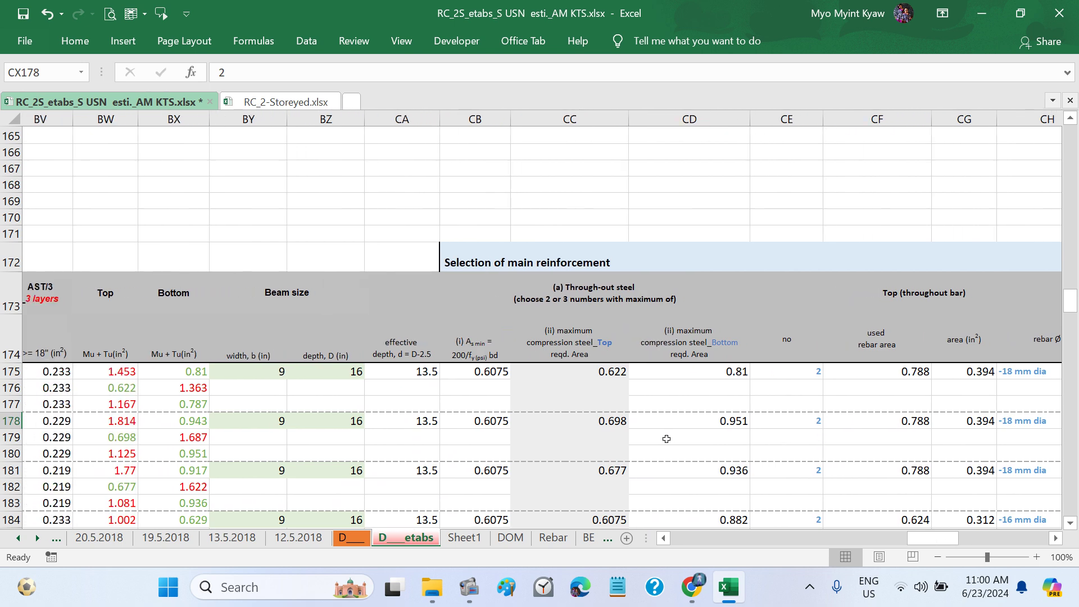
scroll(565, 436, "left", 2)
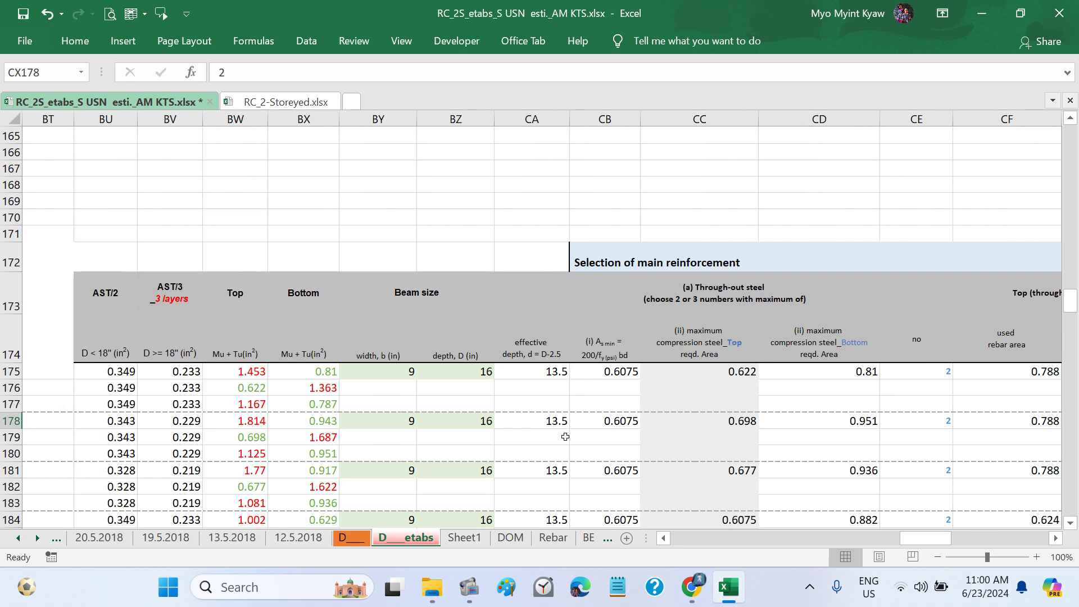
scroll(566, 436, "right", 4)
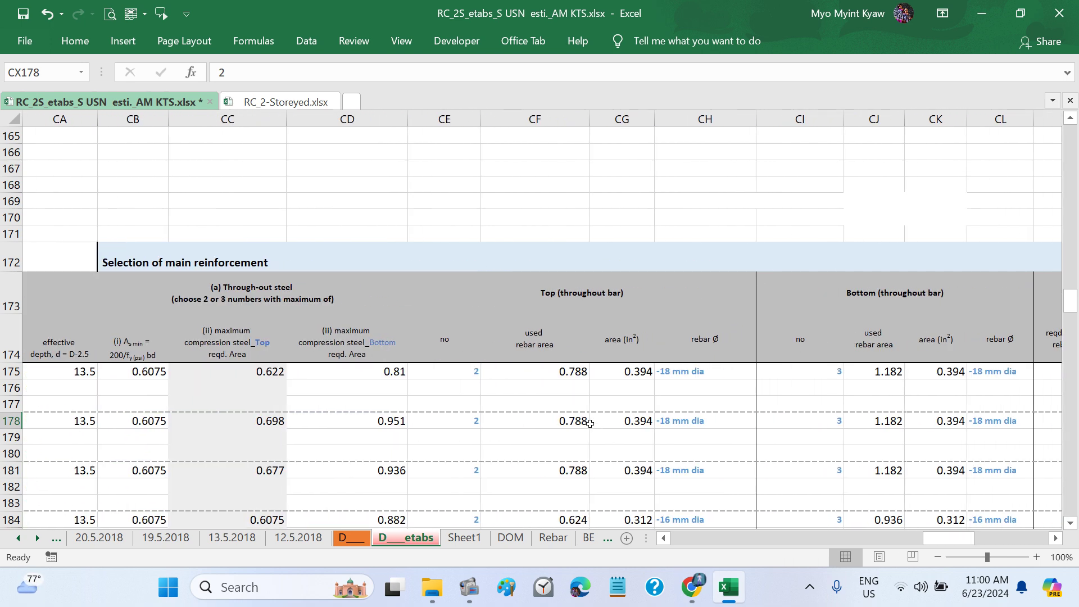
Step: Check the throughout and bottom extra bar counts in row 178, and the stirrup diameter and governing spacing
left_click(475, 421)
scroll(680, 453, "right", 3)
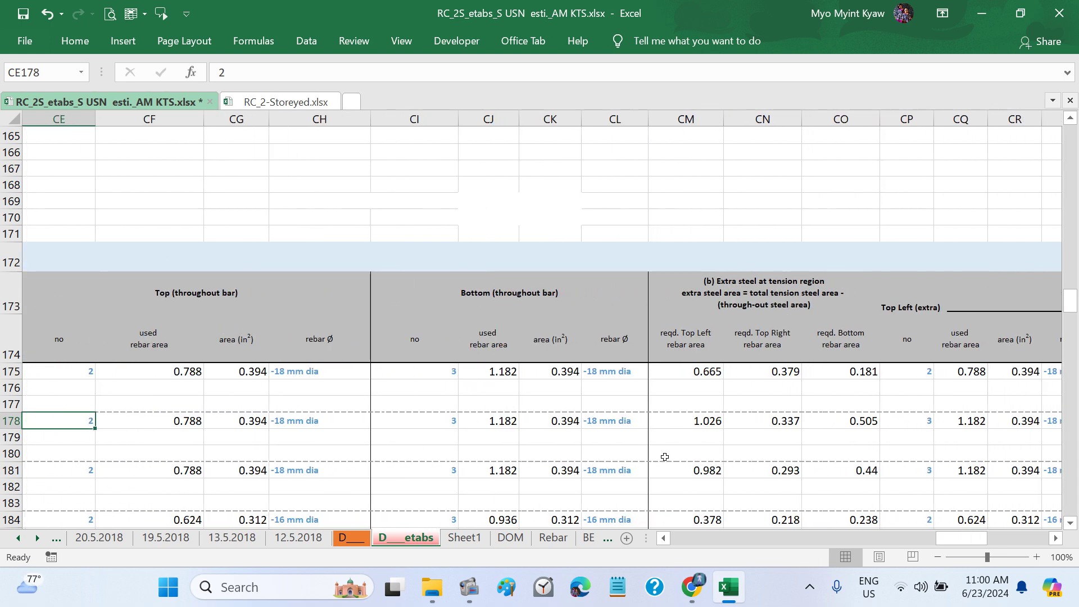
scroll(664, 457, "right", 1)
scroll(664, 457, "right", 5)
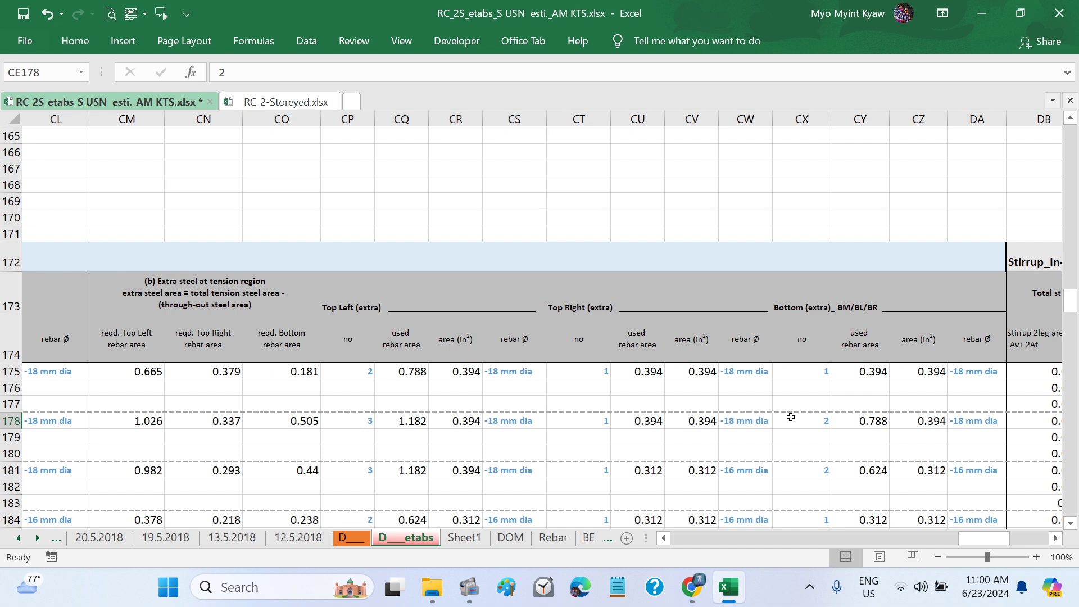
left_click(806, 420)
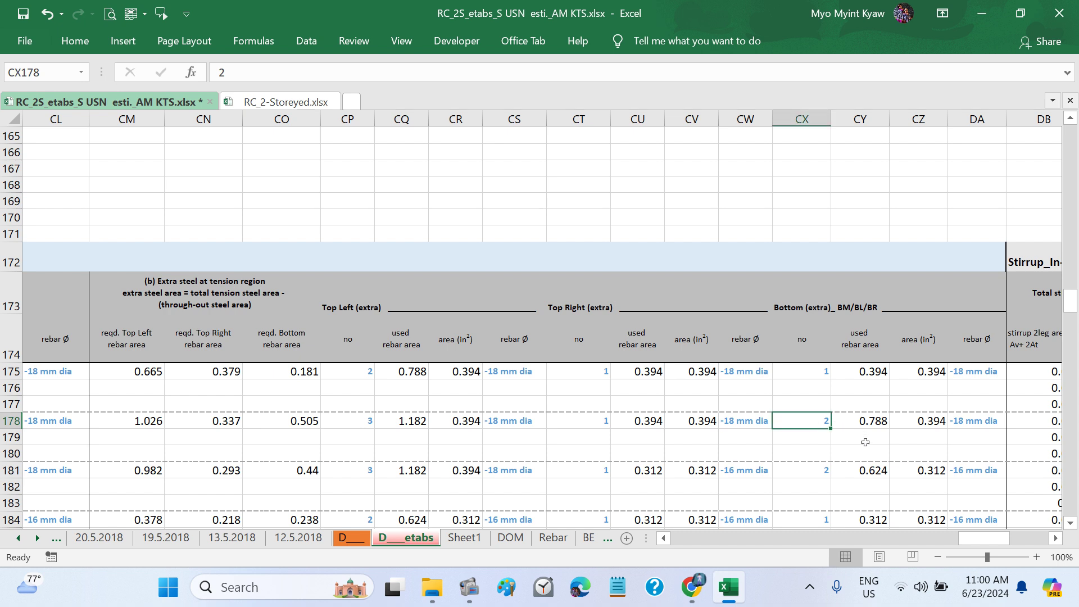
scroll(865, 442, "right", 1)
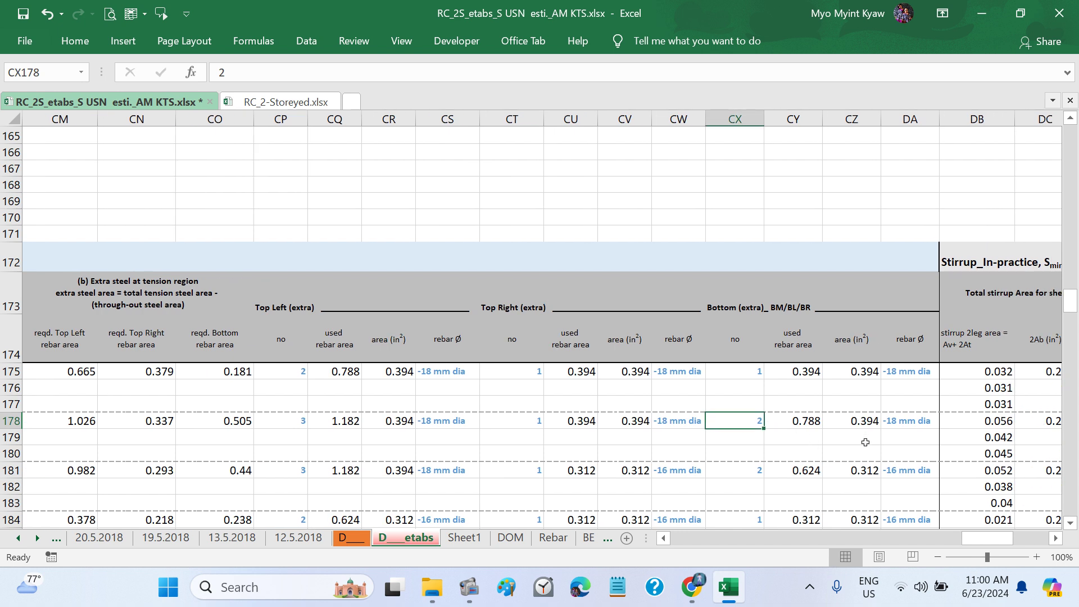
scroll(866, 443, "right", 5)
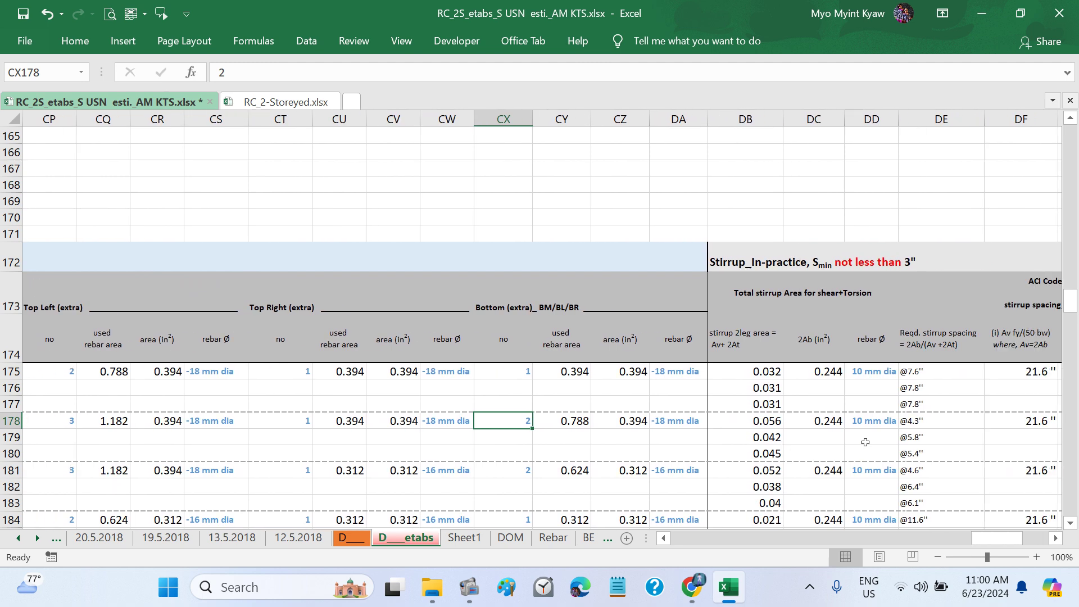
scroll(865, 442, "right", 3)
left_click(927, 427)
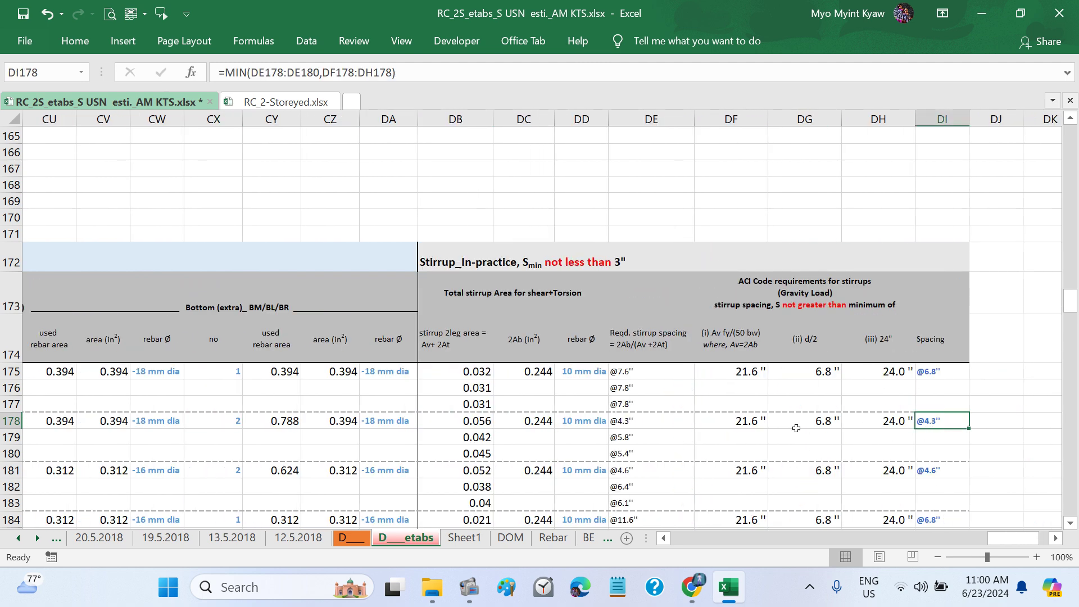
left_click(565, 421)
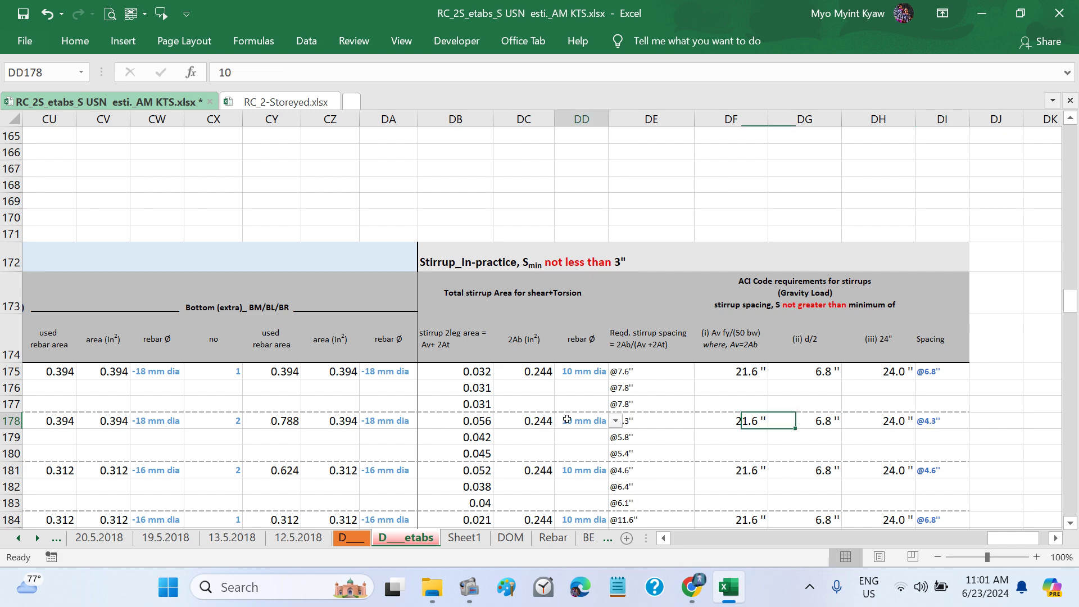
left_click(576, 468)
Step: Examine the top and bottom throughout bar diameters in row 181 and the required extra steel areas beside them
scroll(507, 488, "left", 3)
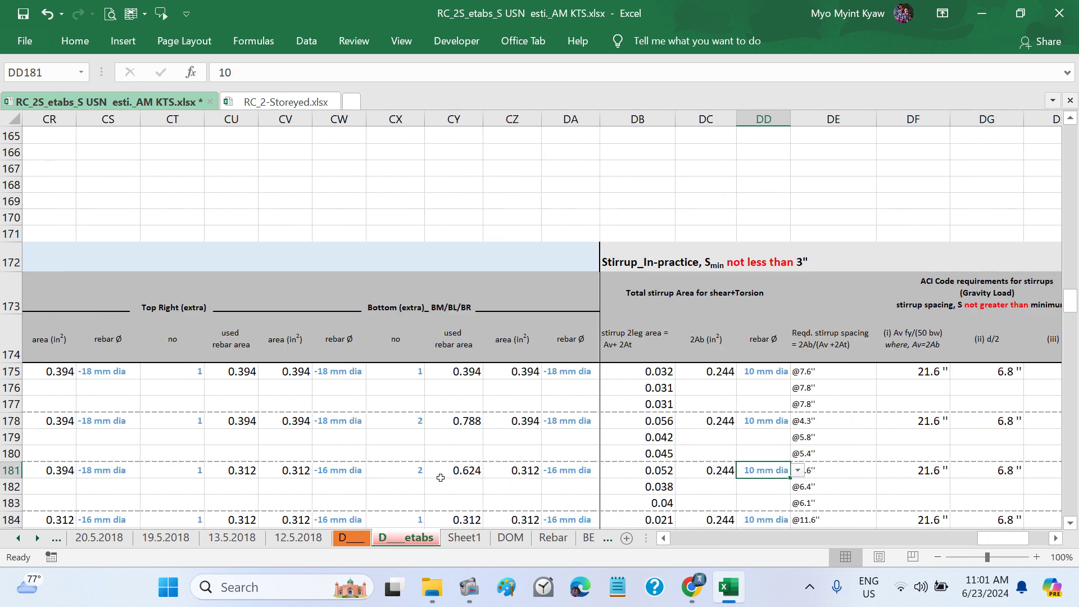
scroll(432, 477, "left", 2)
scroll(432, 477, "left", 3)
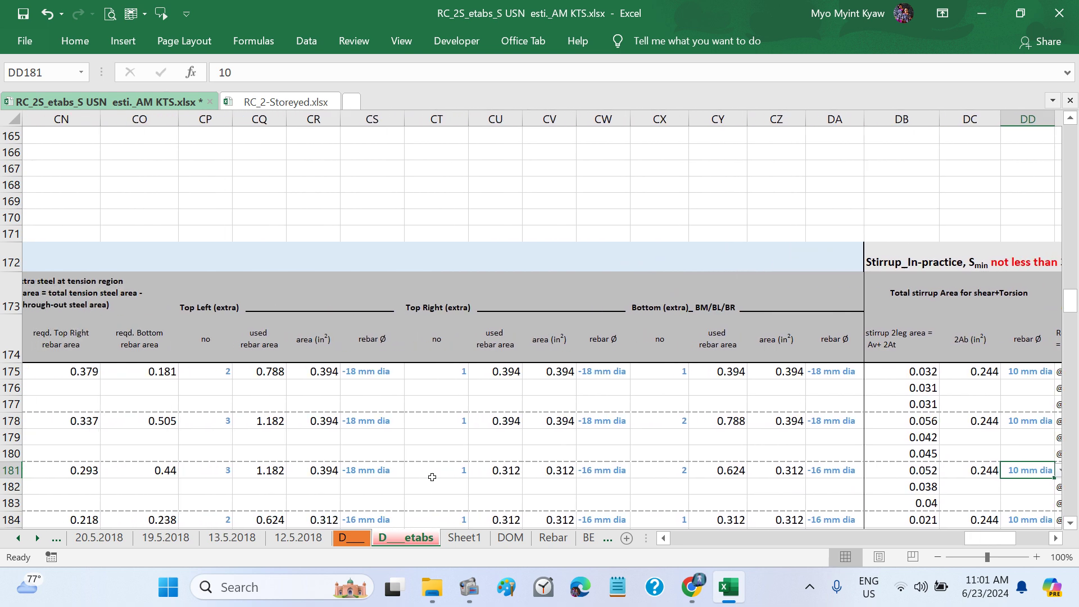
scroll(432, 476, "left", 2)
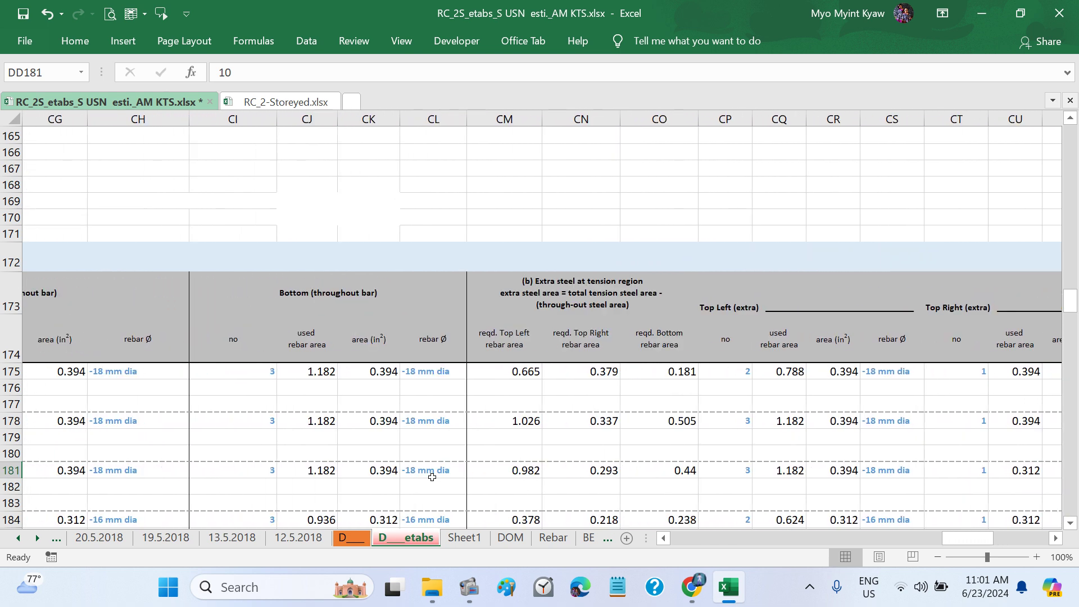
scroll(432, 477, "left", 1)
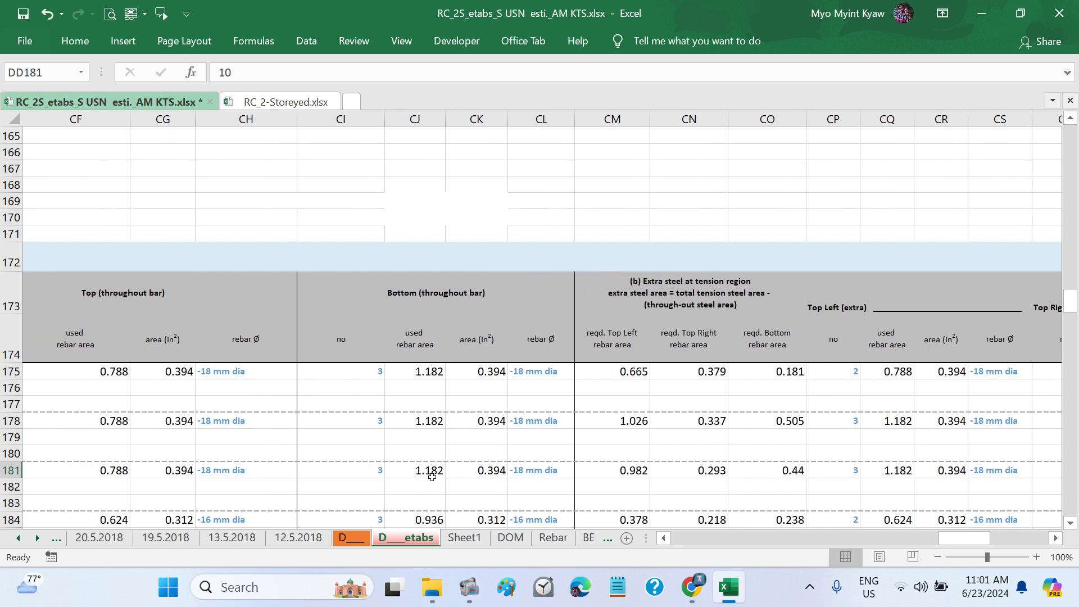
left_click(551, 470)
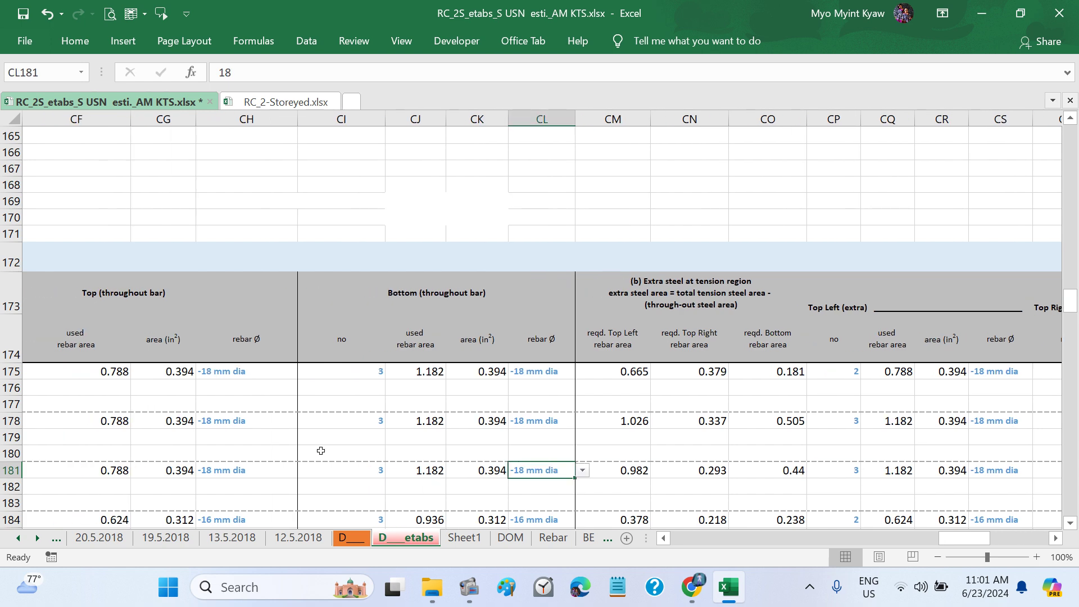
left_click(228, 464)
scroll(370, 480, "right", 3)
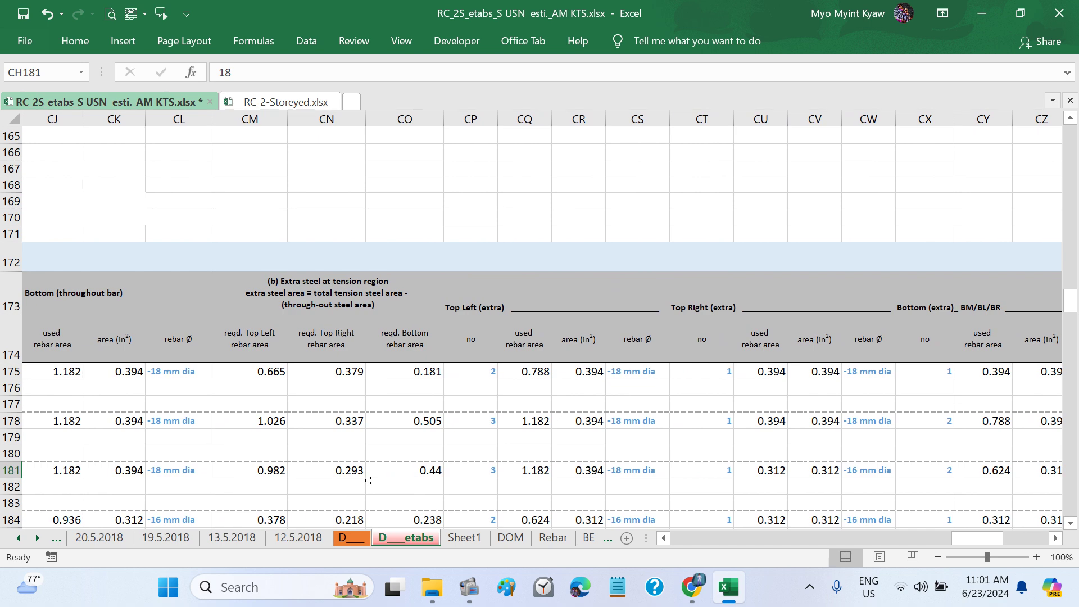
scroll(369, 481, "right", 2)
Step: Compare the extra bar diameters in row 178, set the bottom extra bar diameter to 16 mm, and check the used rebar area
left_click(519, 417)
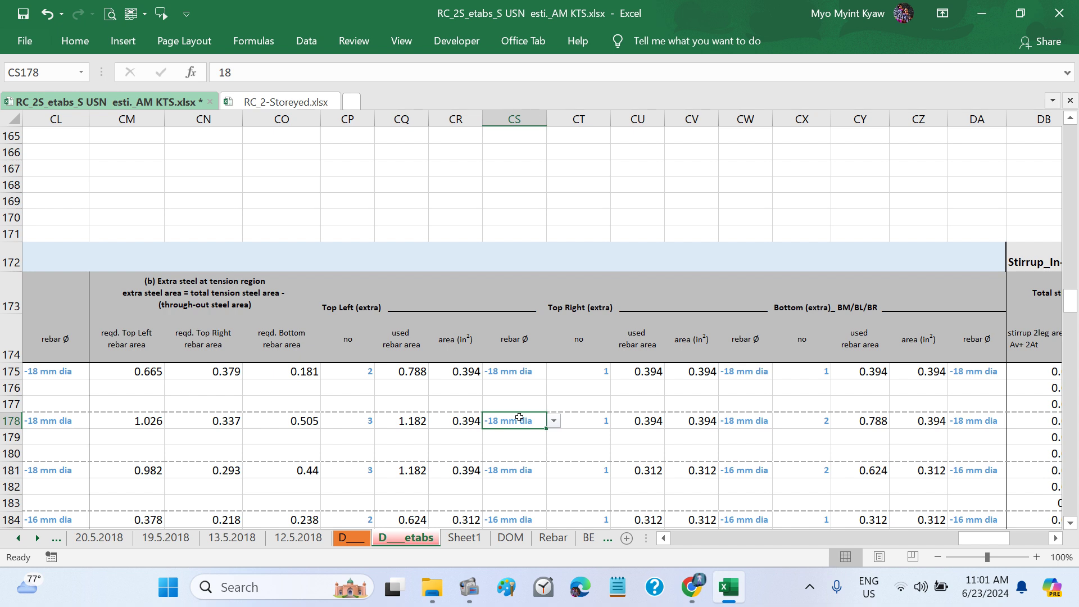
scroll(633, 453, "right", 1)
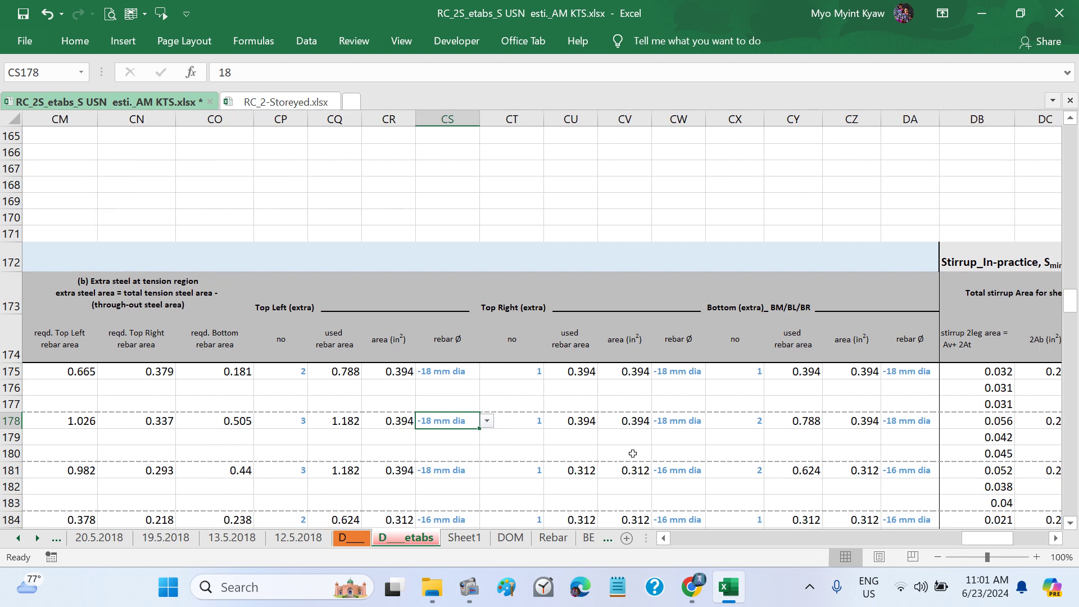
left_click(678, 423)
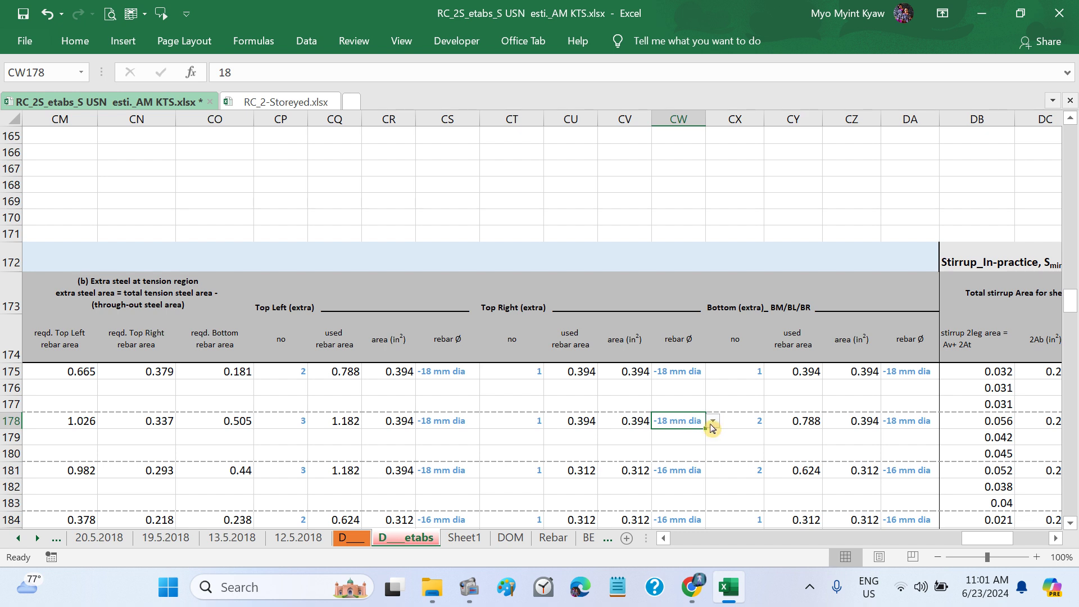
left_click(804, 417)
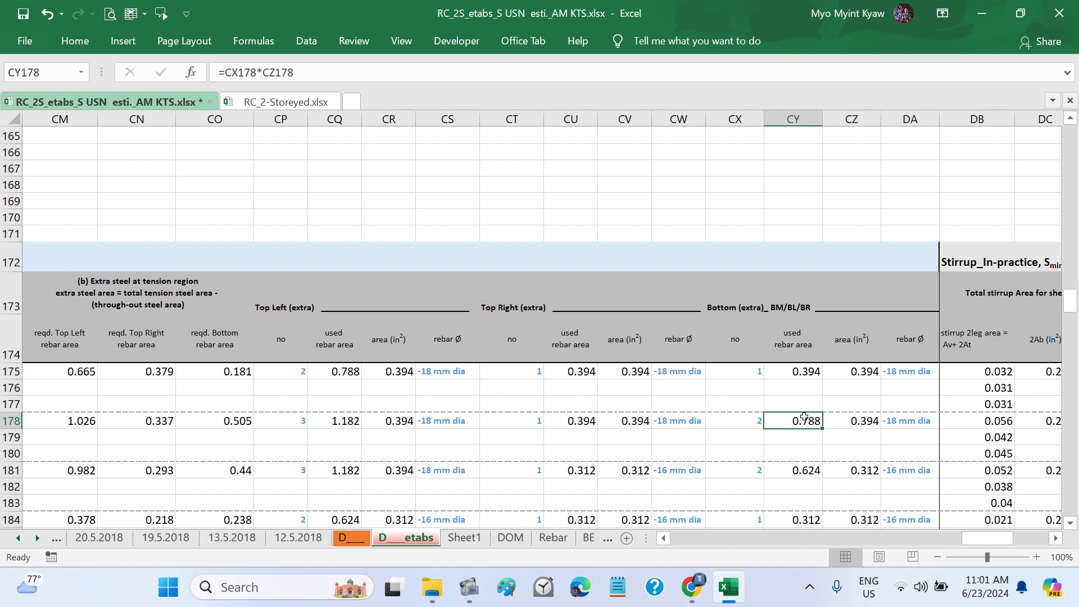
left_click(896, 418)
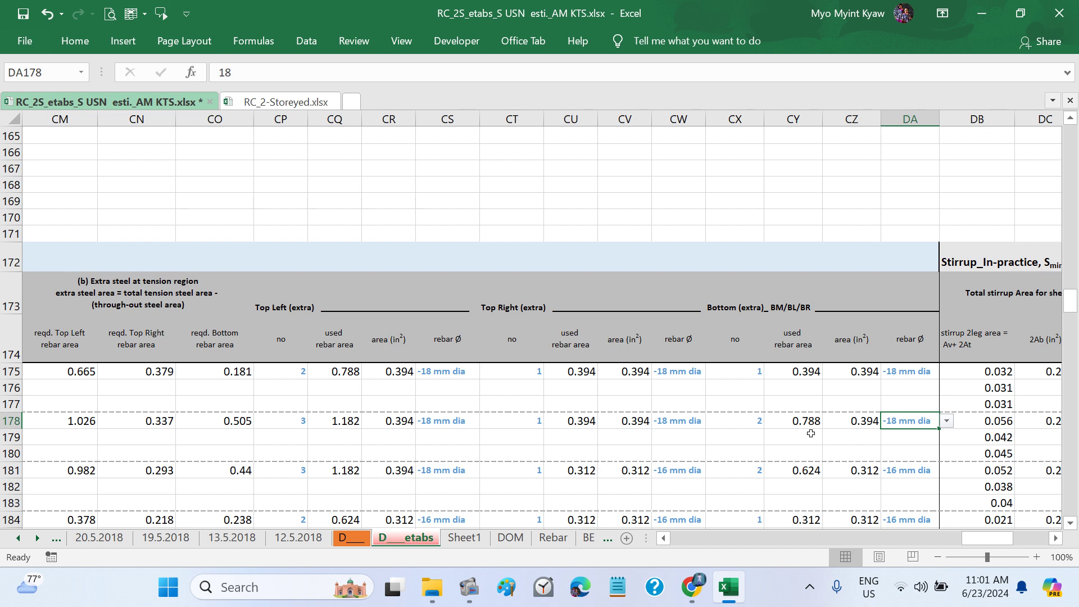
left_click(947, 423)
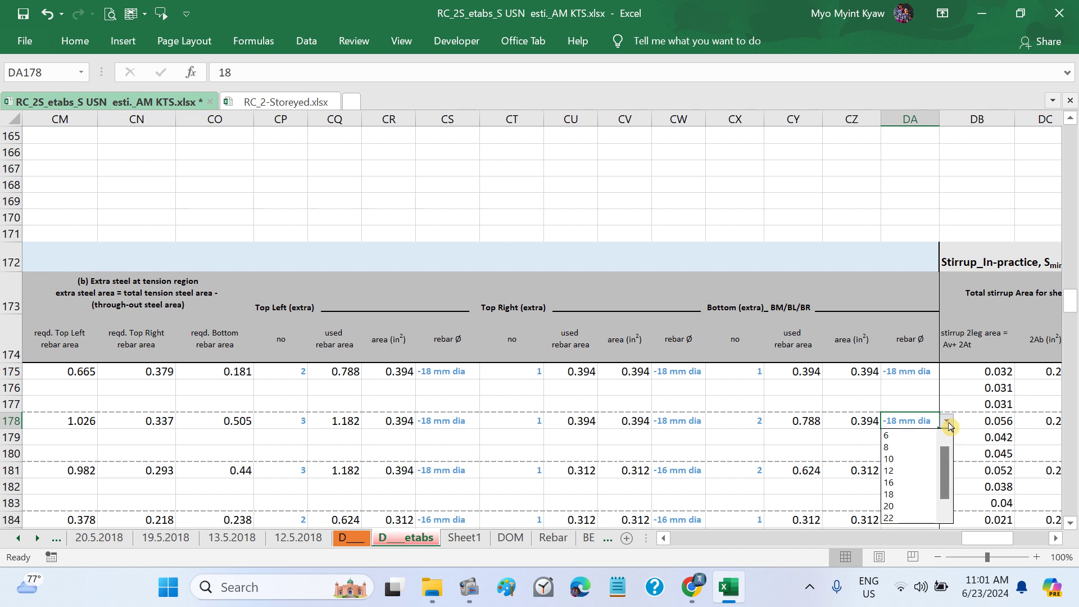
left_click(899, 482)
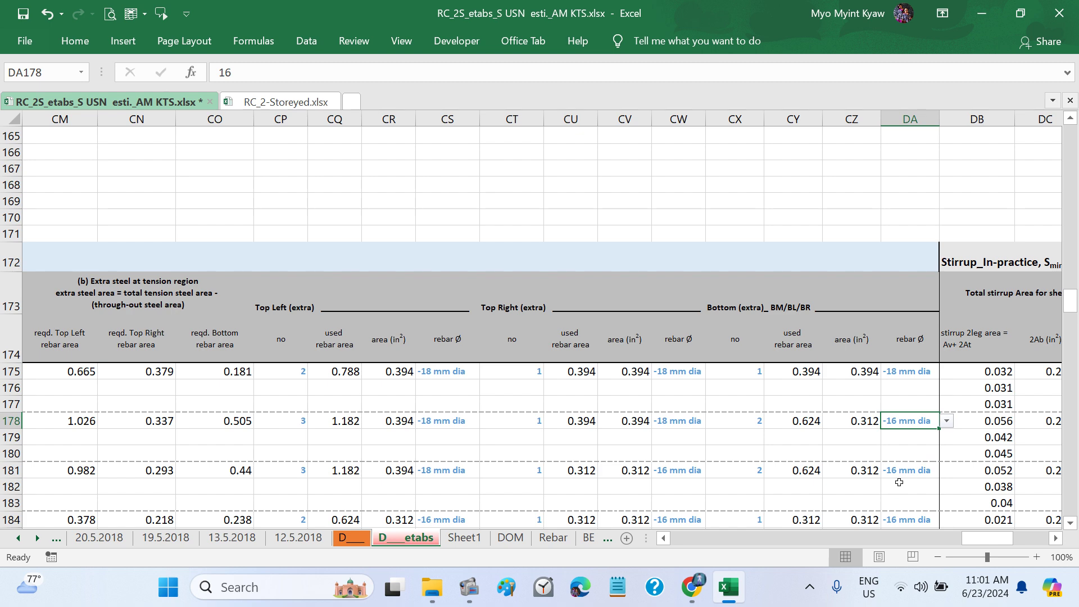
left_click(756, 430)
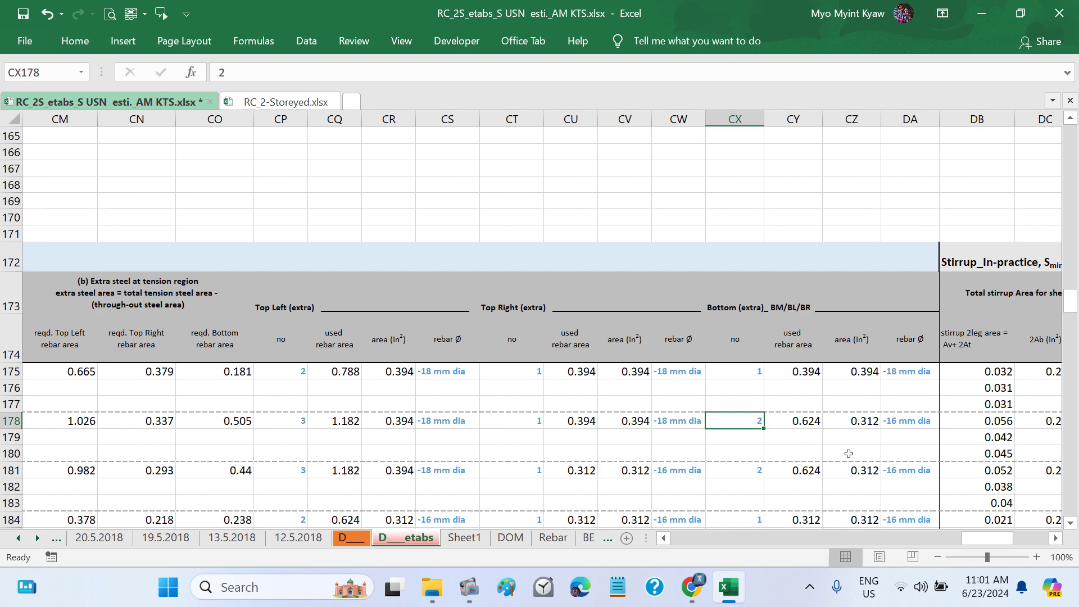
key("Right")
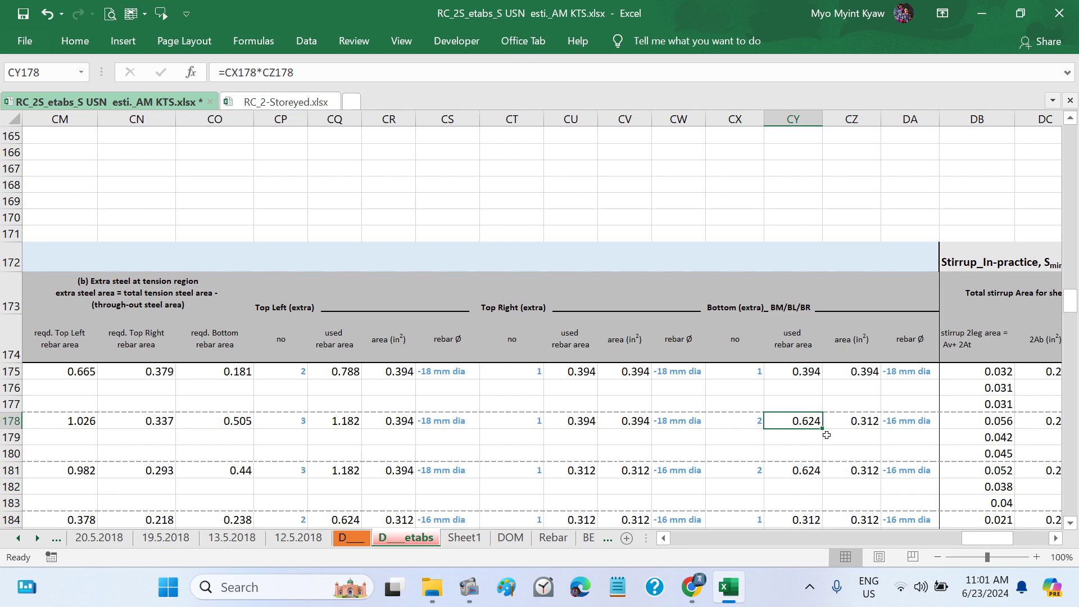
Step: Review the stirrup diameter, extra bars and throughout bars for the beam in row 181
scroll(823, 437, "right", 3)
scroll(827, 436, "right", 5)
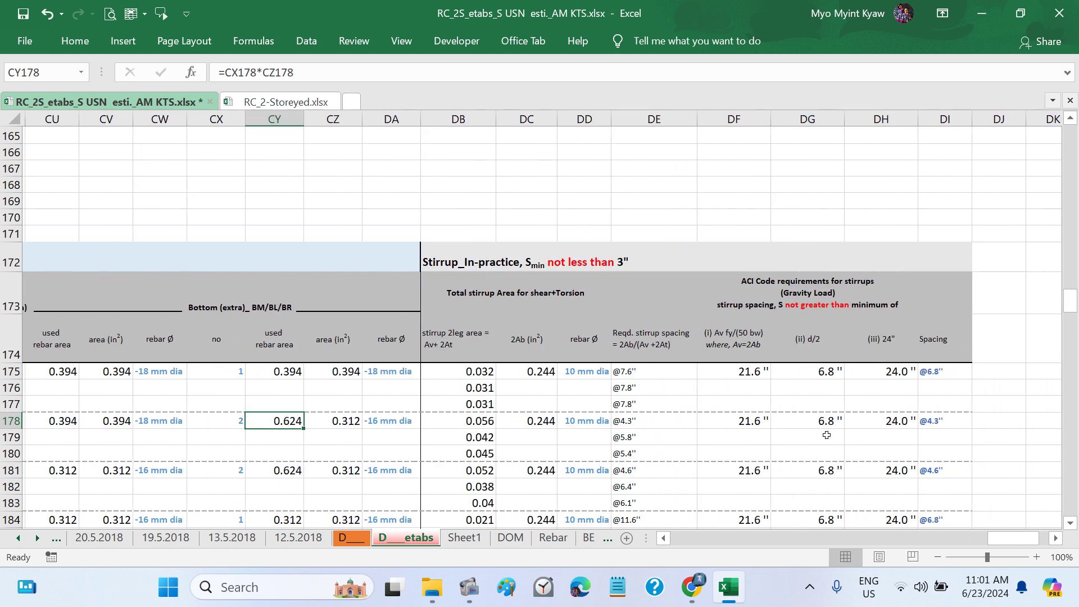
scroll(827, 429, "down", 1)
scroll(827, 429, "down", 1)
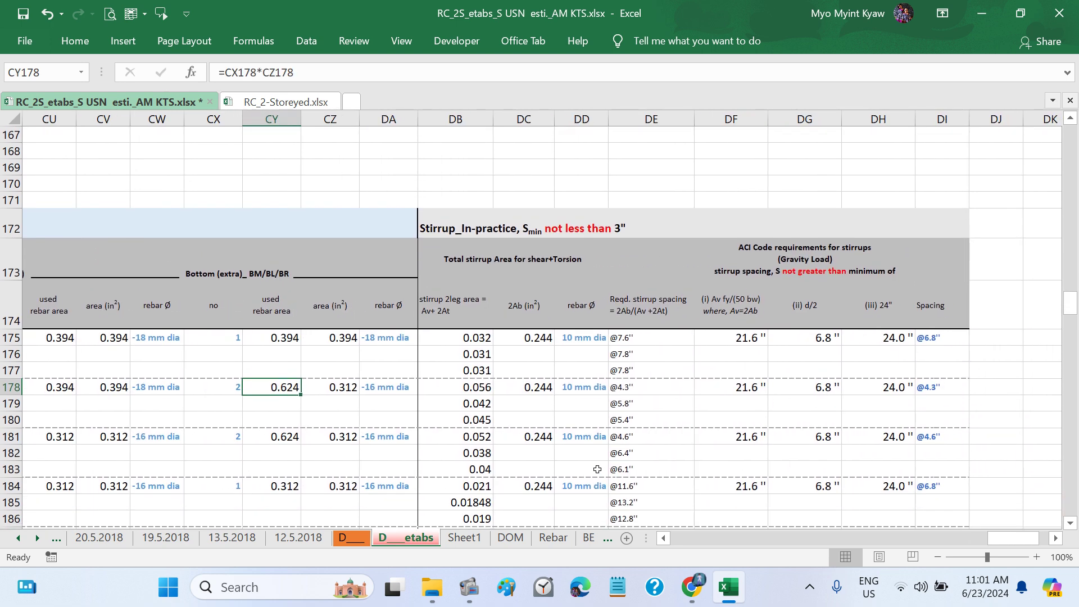
left_click(588, 438)
scroll(487, 447, "left", 3)
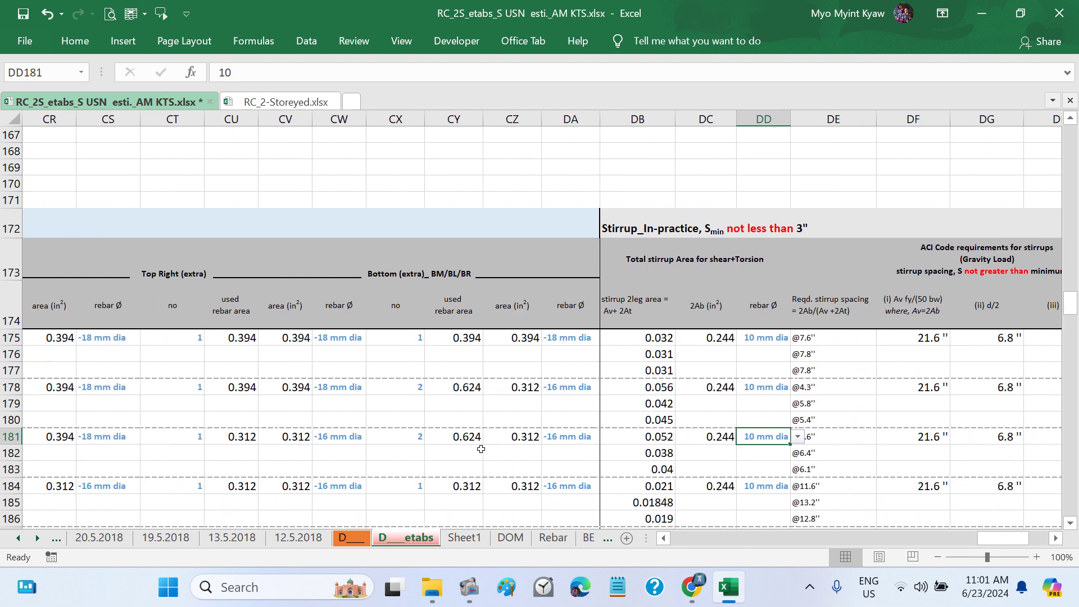
scroll(442, 447, "left", 11)
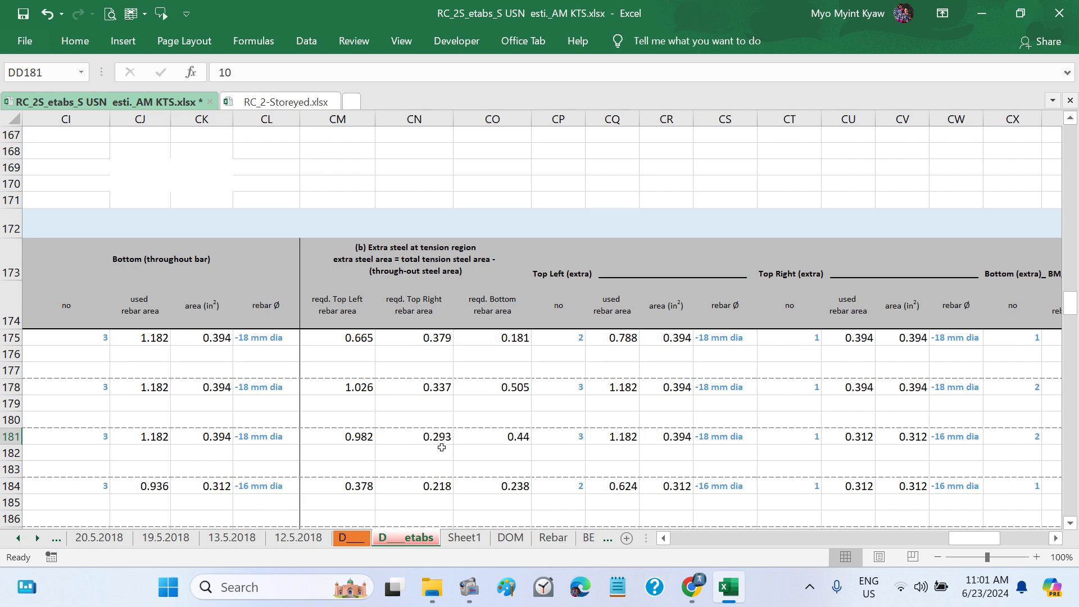
scroll(441, 447, "left", 3)
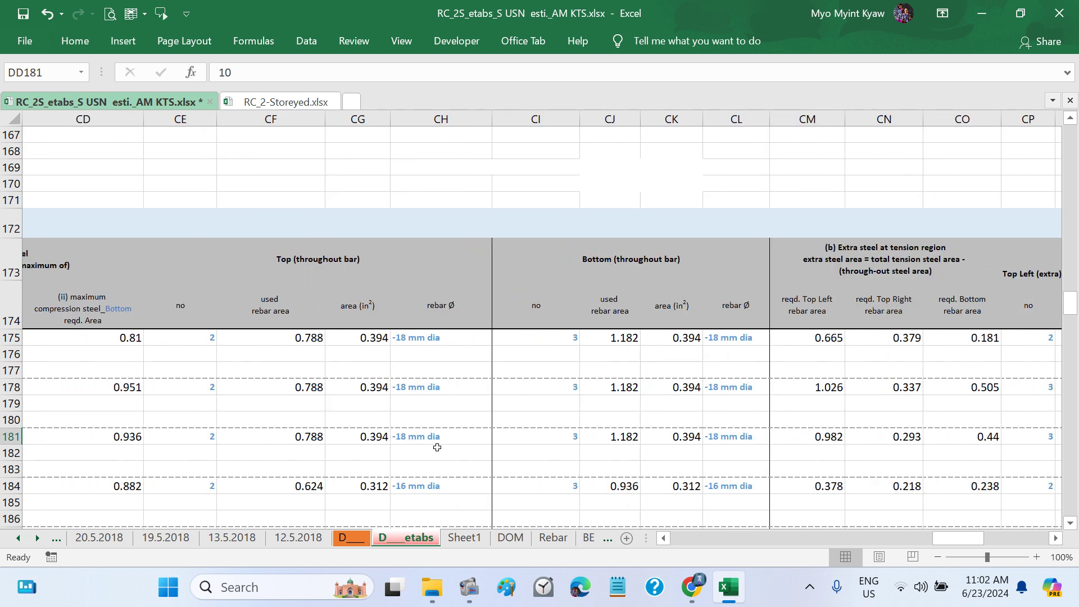
scroll(497, 430, "right", 1)
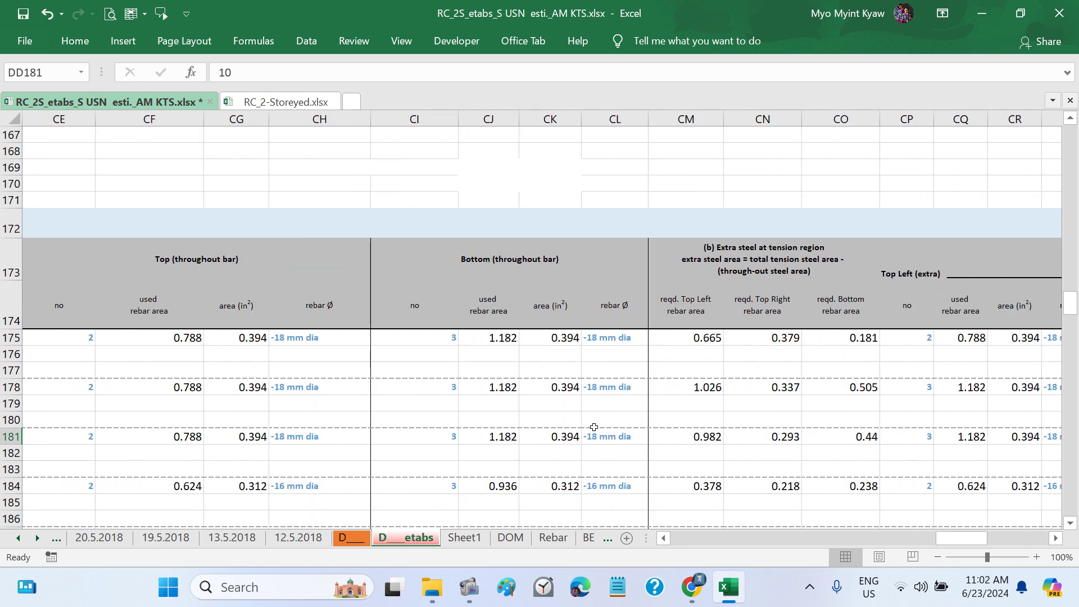
Step: Compare the required extra steel areas in row 181 with the extra bars used, and check the stirrup diameter in row 184
scroll(637, 438, "right", 2)
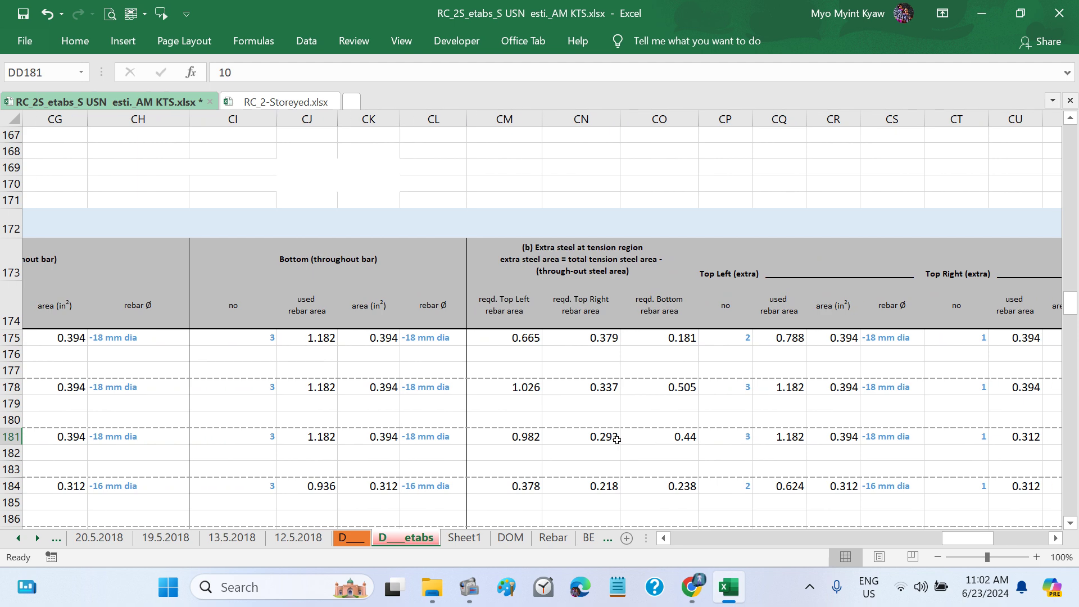
scroll(743, 450, "right", 1)
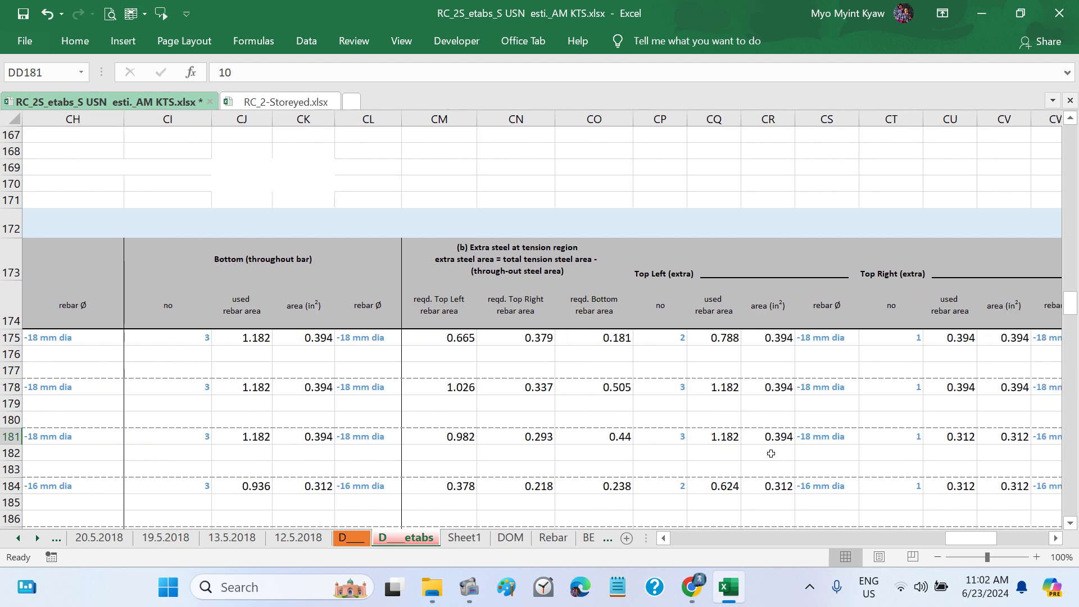
scroll(770, 453, "right", 1)
left_click(344, 433)
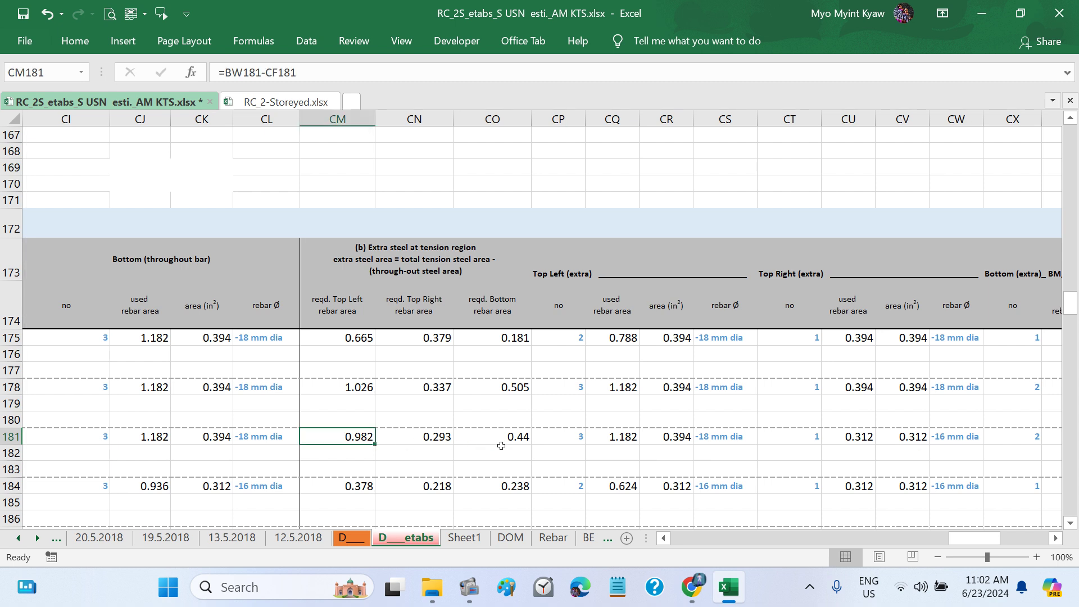
scroll(501, 446, "right", 1)
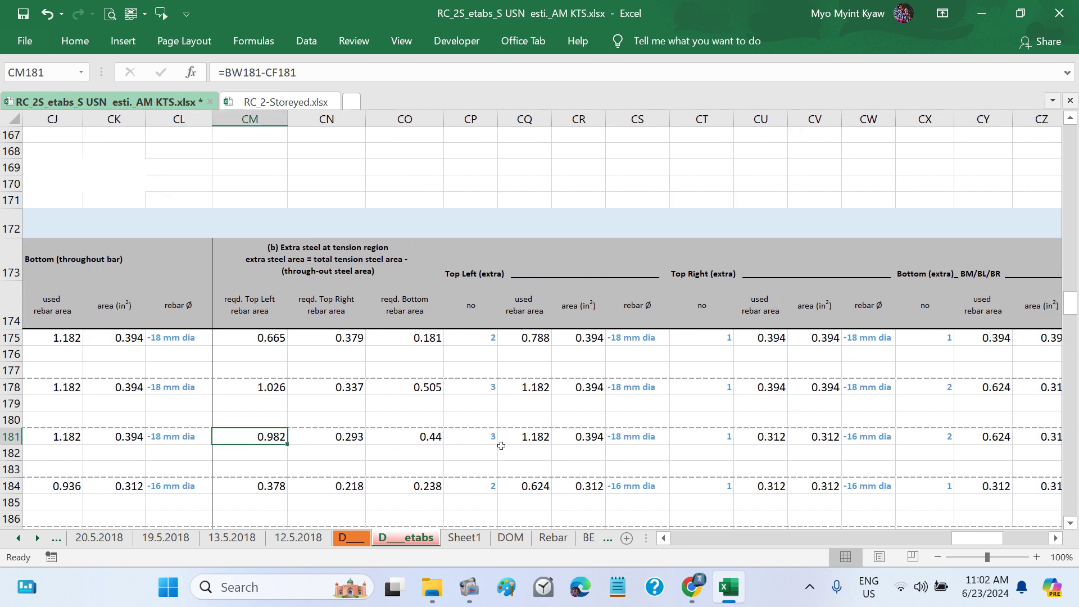
left_click(761, 436)
left_click(347, 437)
scroll(629, 465, "right", 2)
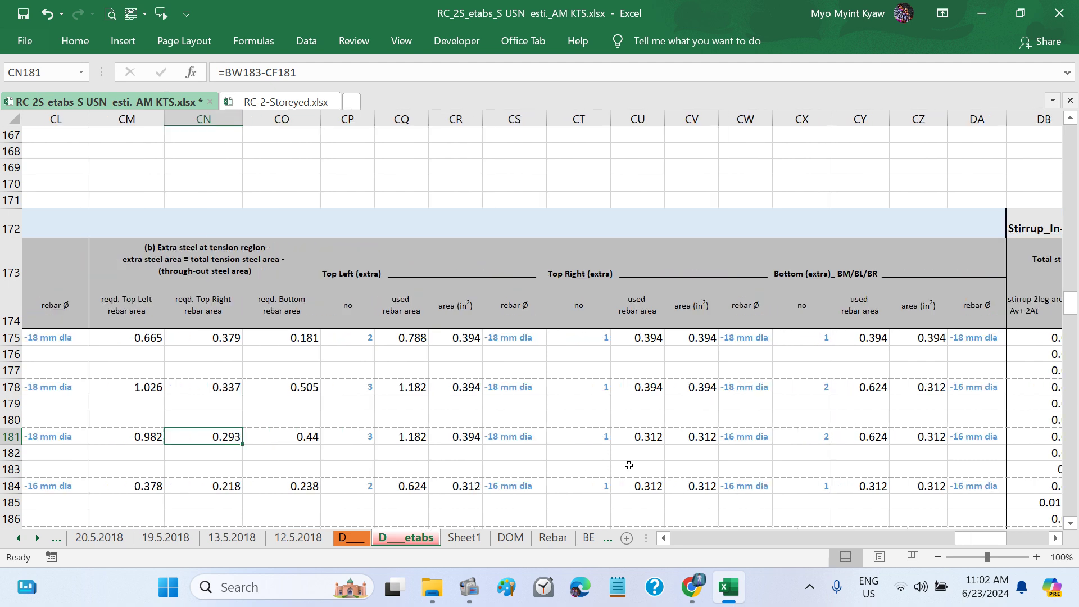
scroll(629, 465, "right", 1)
left_click(797, 437)
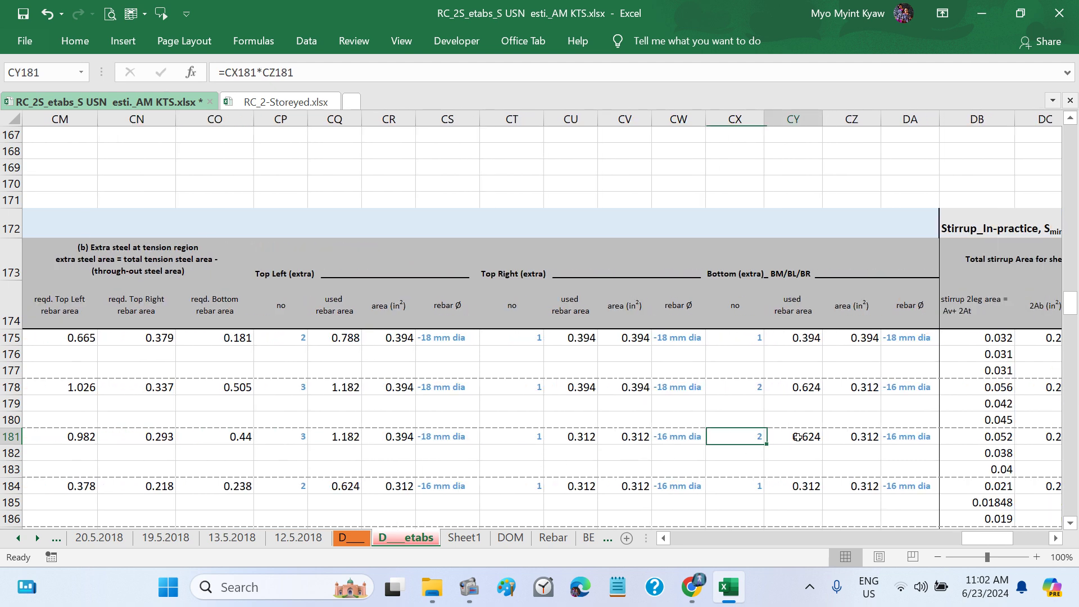
scroll(831, 437, "right", 1)
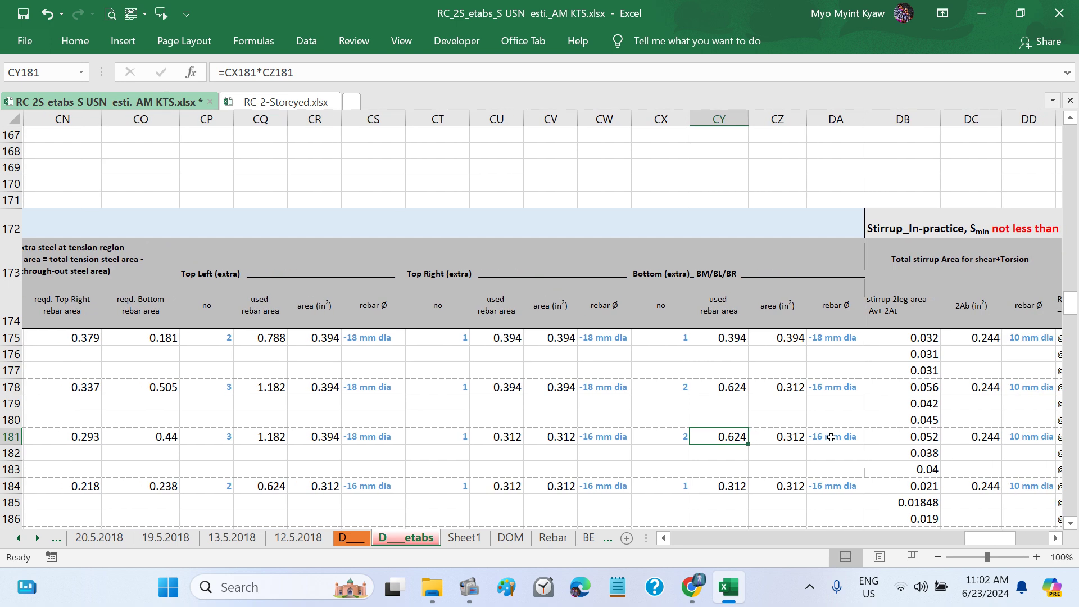
scroll(832, 437, "down", 1)
scroll(832, 436, "right", 1)
scroll(831, 437, "right", 1)
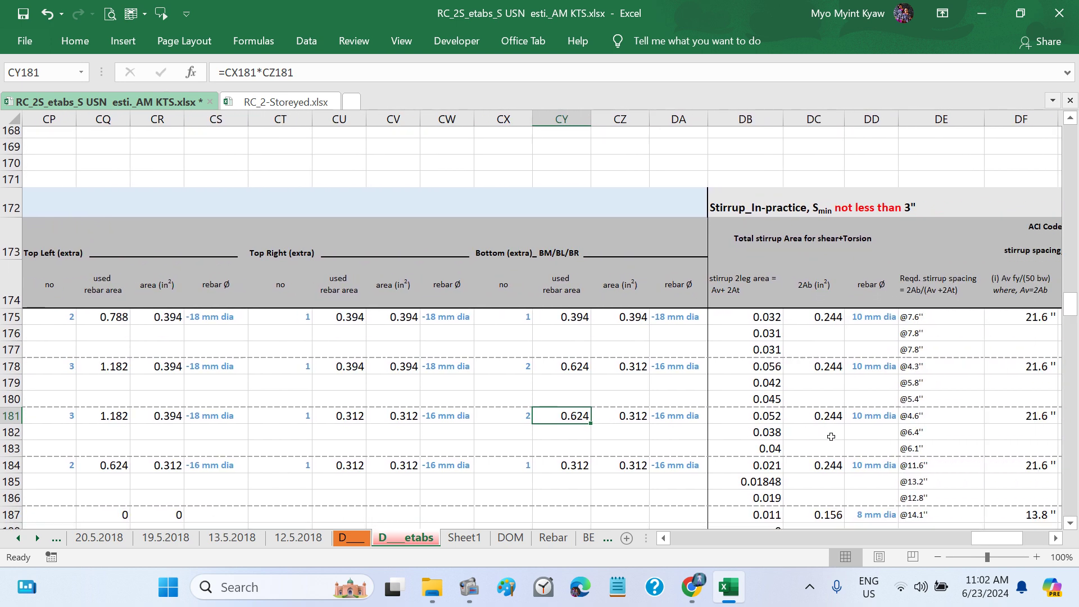
scroll(843, 434, "down", 1)
left_click(872, 422)
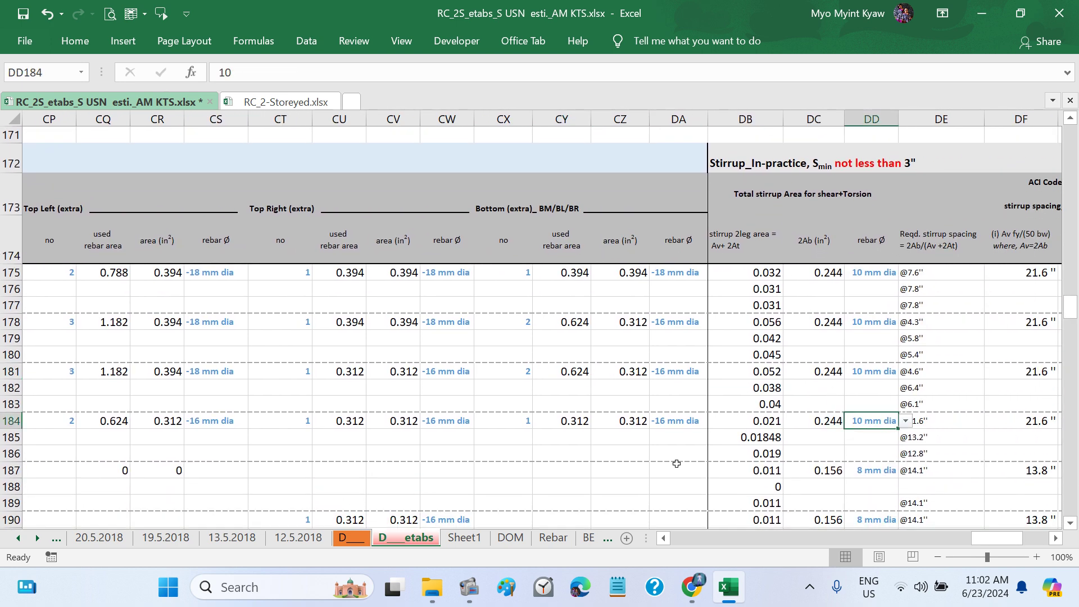
Step: Set the top throughout bar diameter in row 184 to 18 mm and check the used area against the required top compression steel
scroll(676, 464, "left", 4)
scroll(676, 464, "left", 3)
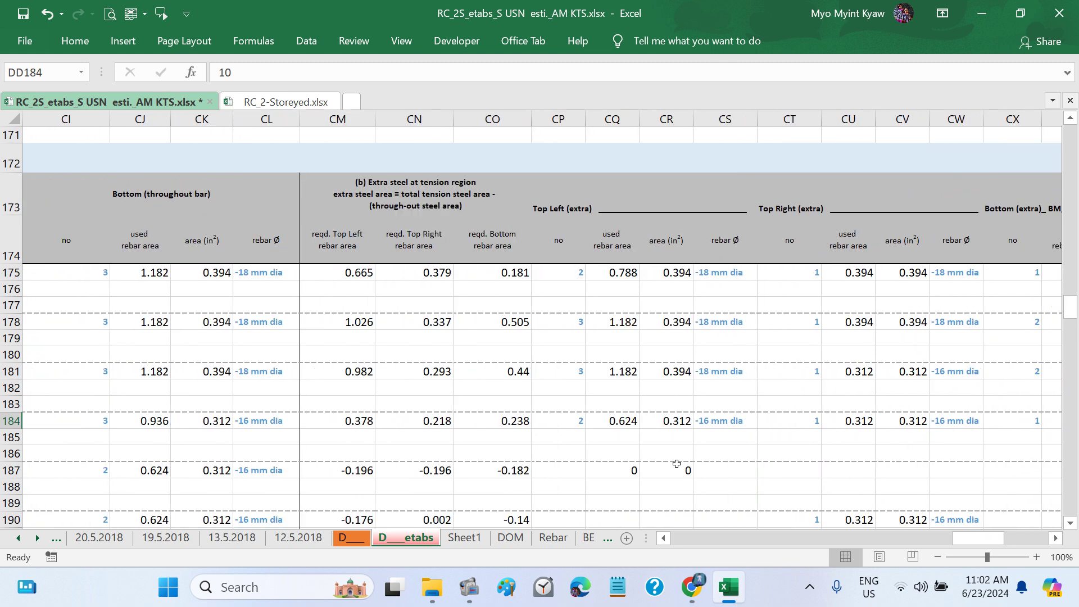
scroll(677, 464, "left", 2)
scroll(676, 464, "left", 4)
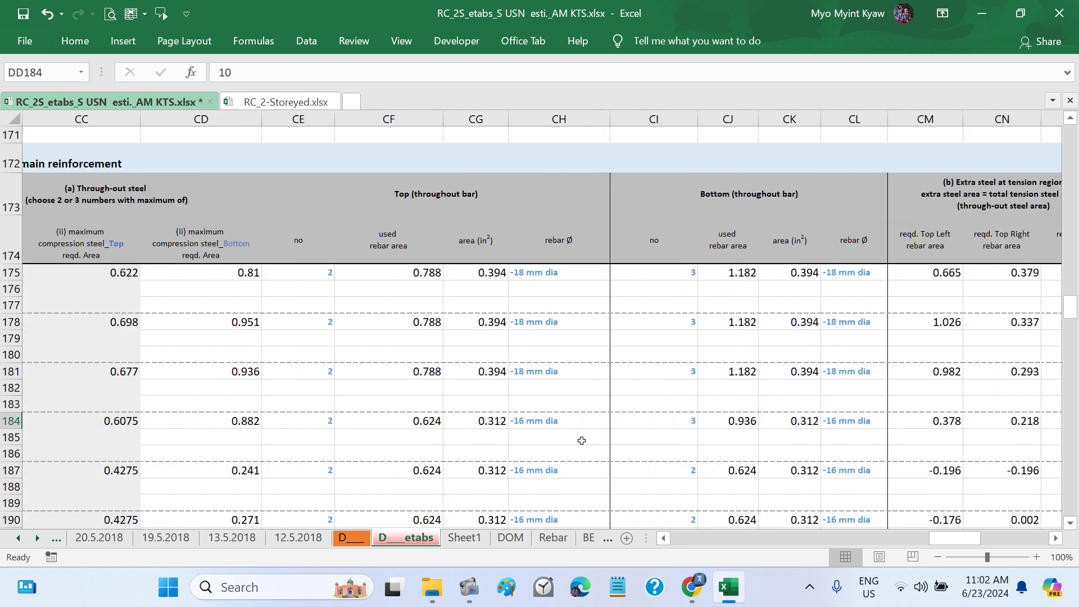
scroll(582, 441, "left", 1)
left_click(637, 421)
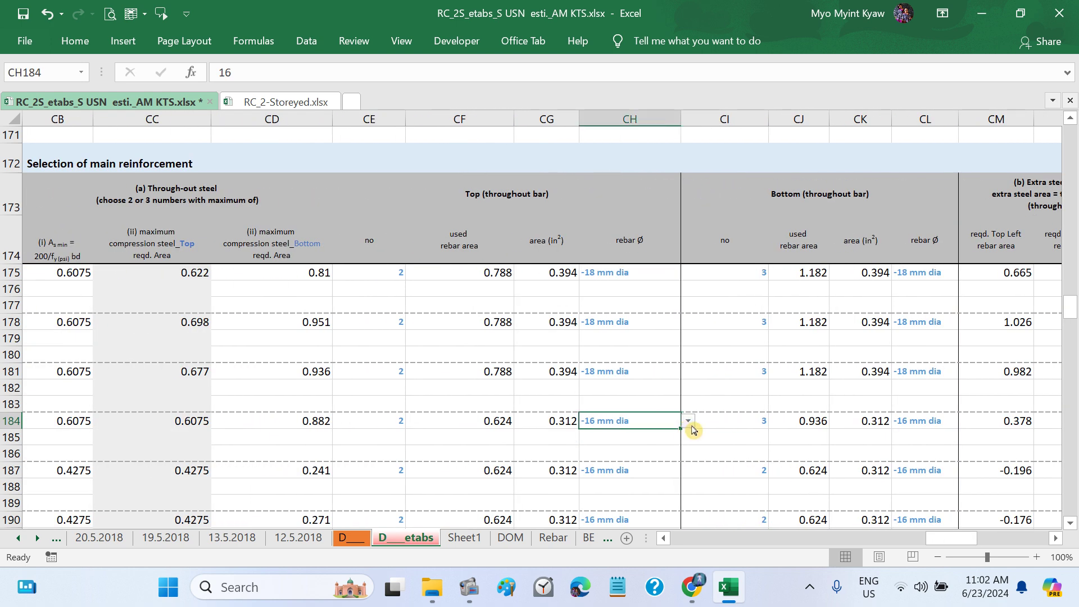
left_click(689, 421)
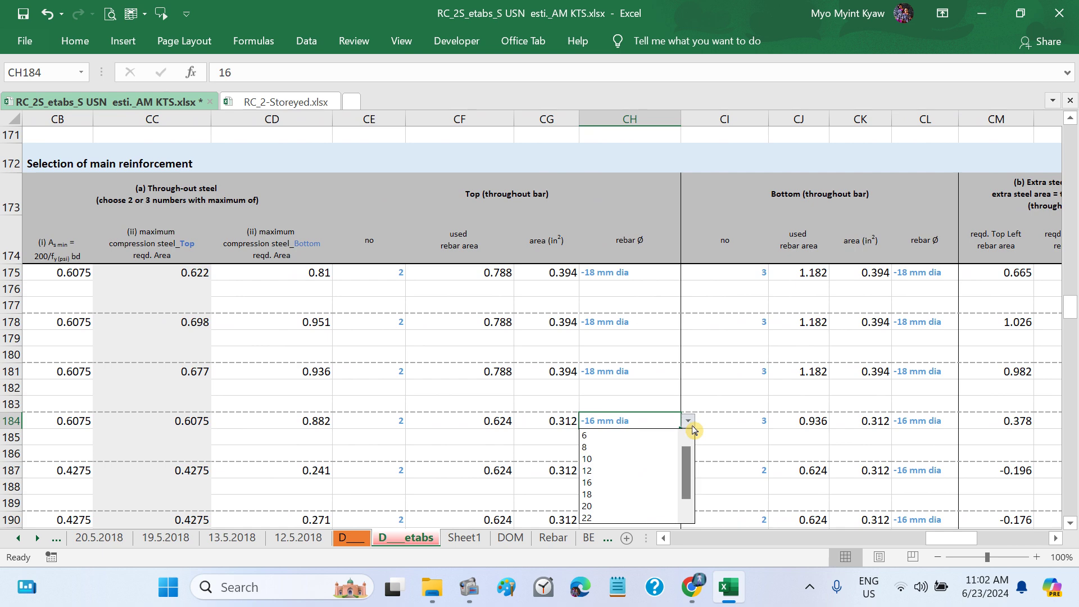
left_click(602, 494)
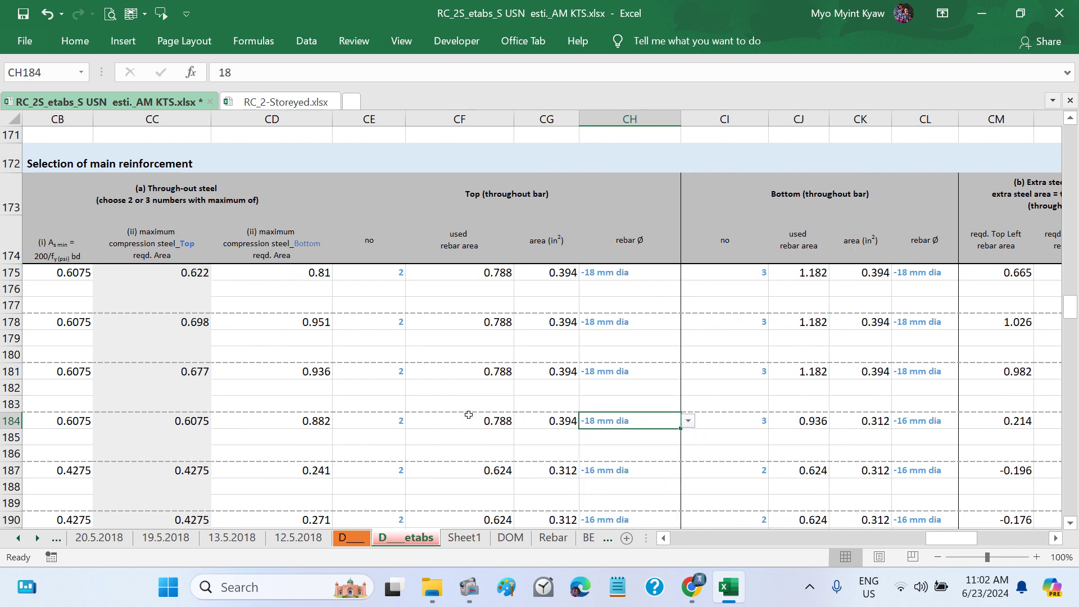
left_click(469, 416)
scroll(471, 419, "left", 1)
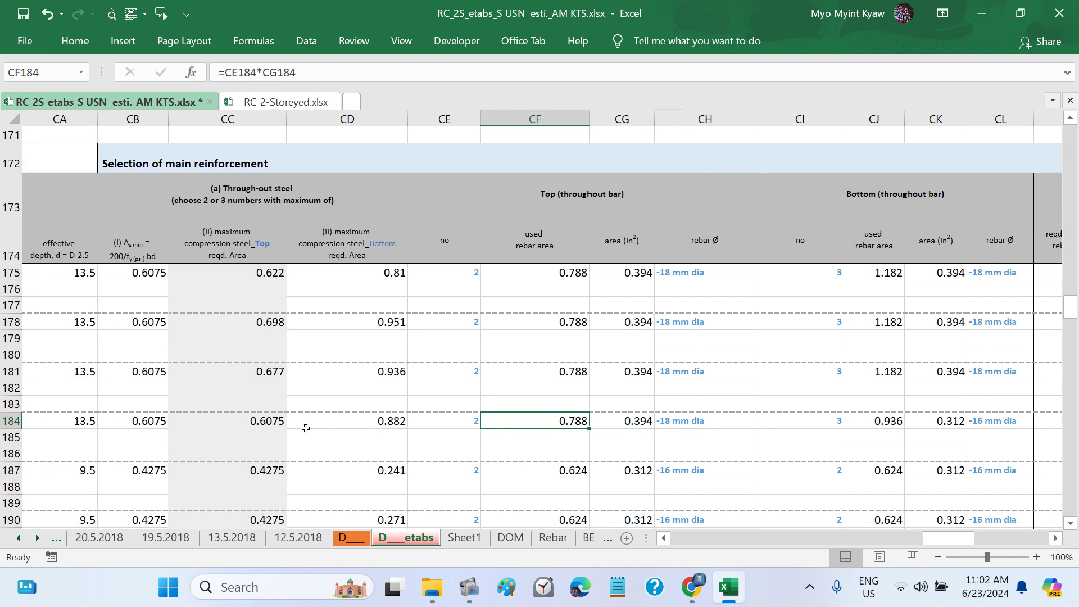
left_click(251, 421)
scroll(480, 423, "right", 2)
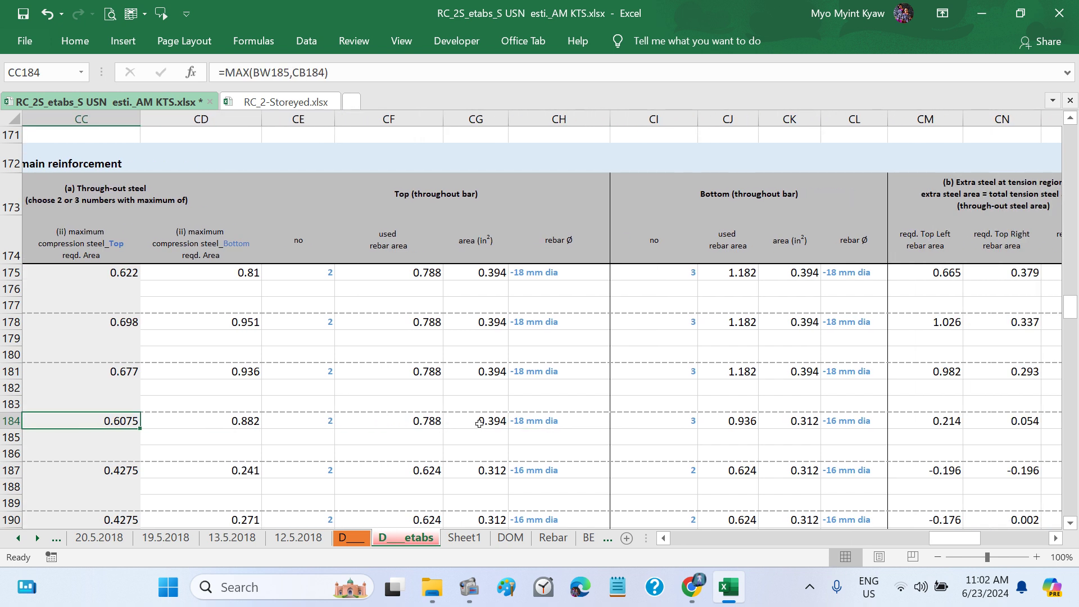
Step: Set the bottom throughout bar diameter in row 184 to 18 mm
left_click(683, 418)
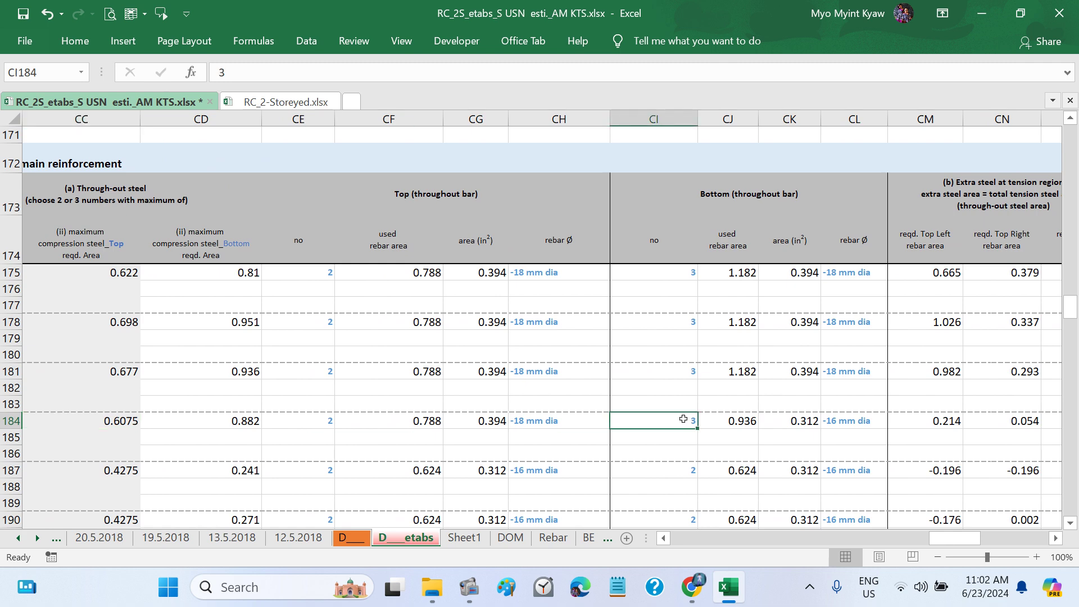
left_click(848, 423)
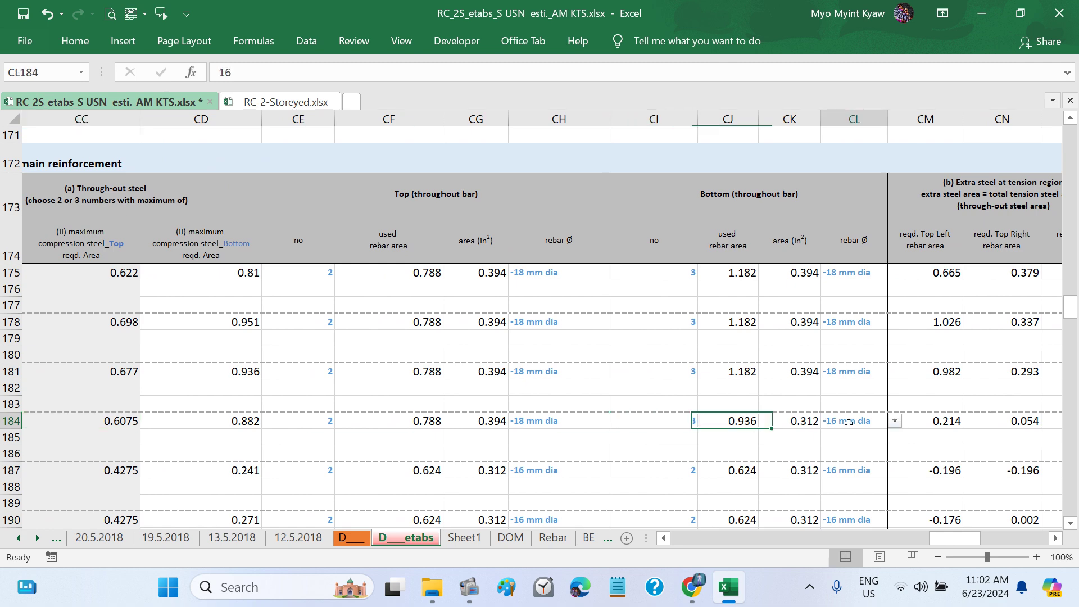
left_click(894, 425)
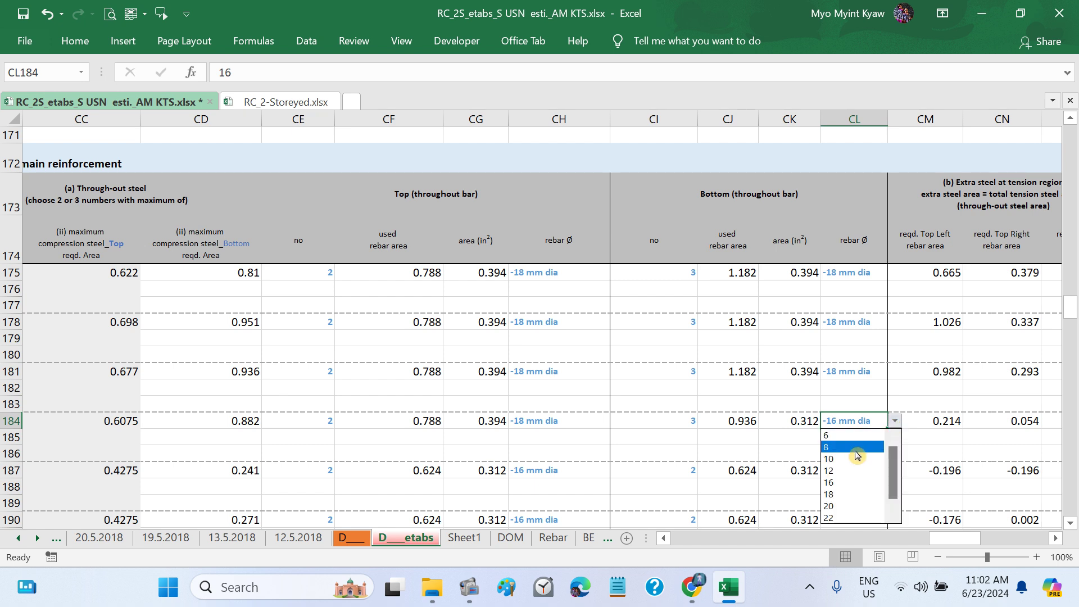
left_click(845, 492)
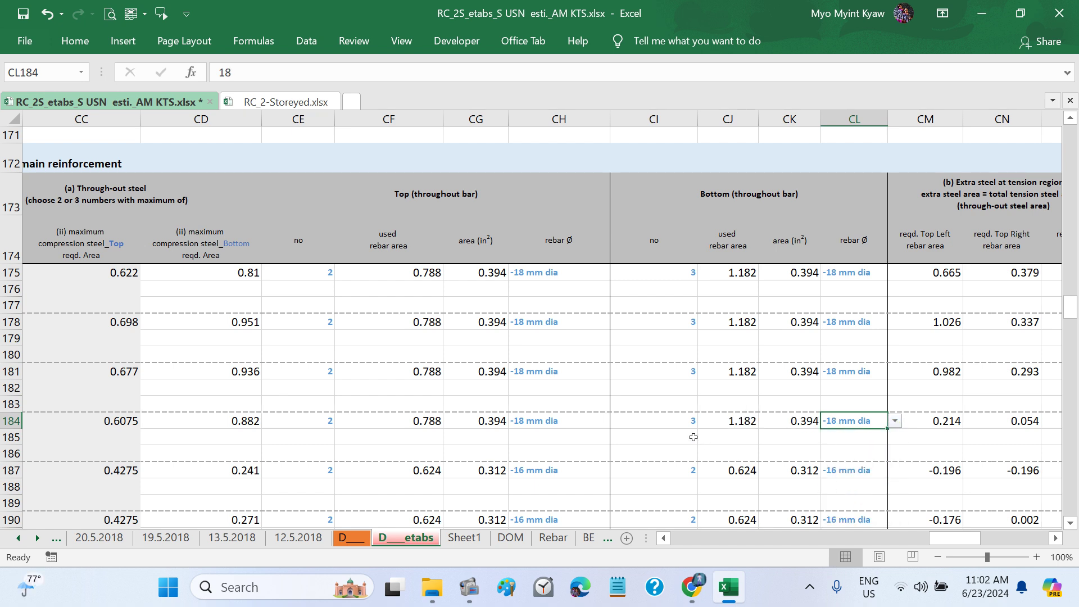
Step: Try 2 bottom throughout bars in row 184 and set the number back to 3
left_click(685, 423)
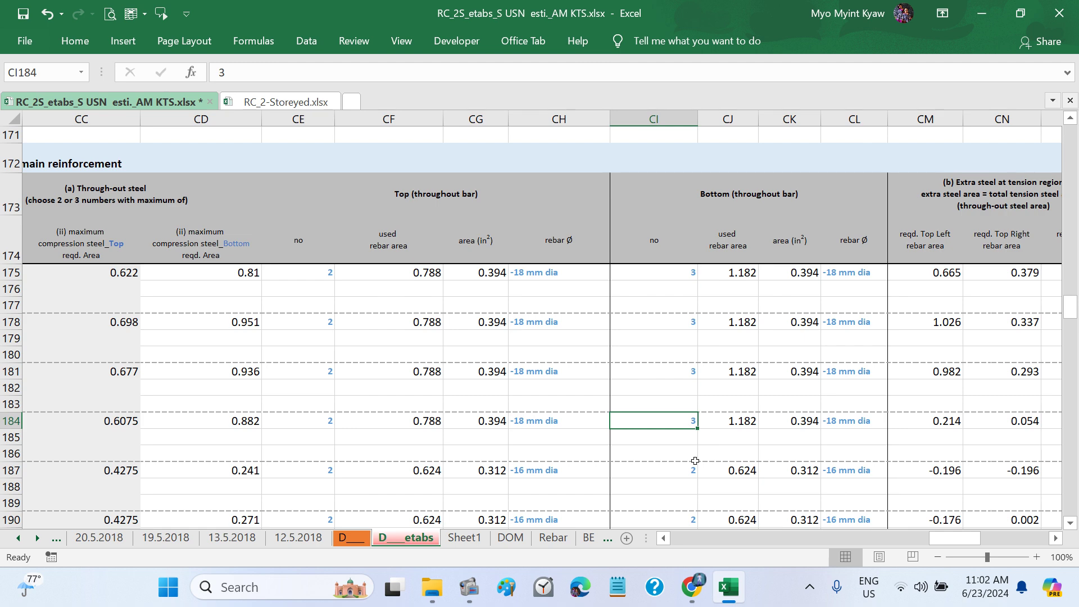
type("2")
key("Return")
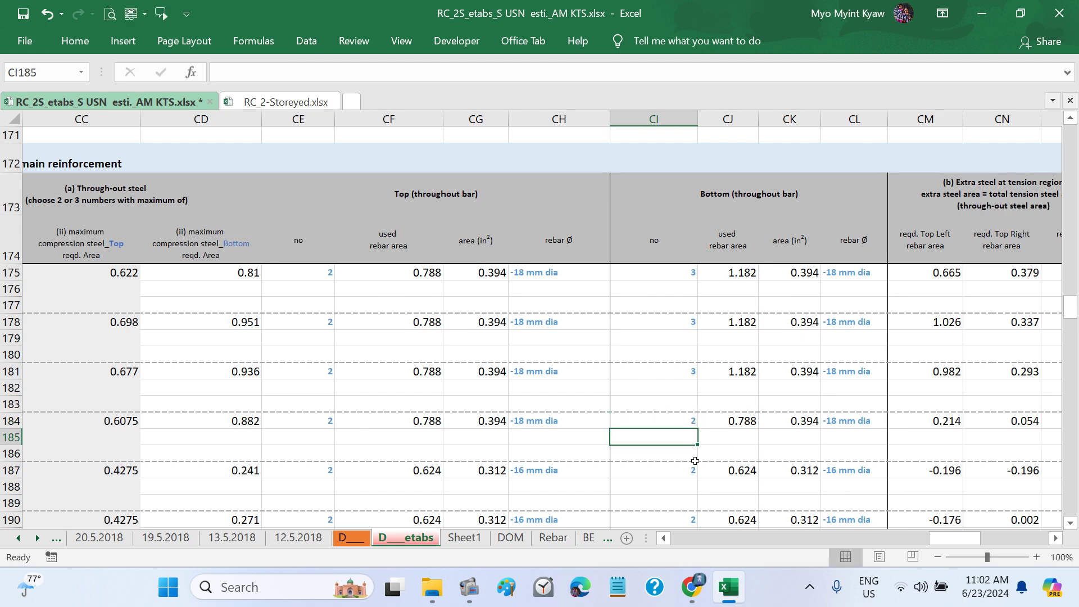
left_click(668, 422)
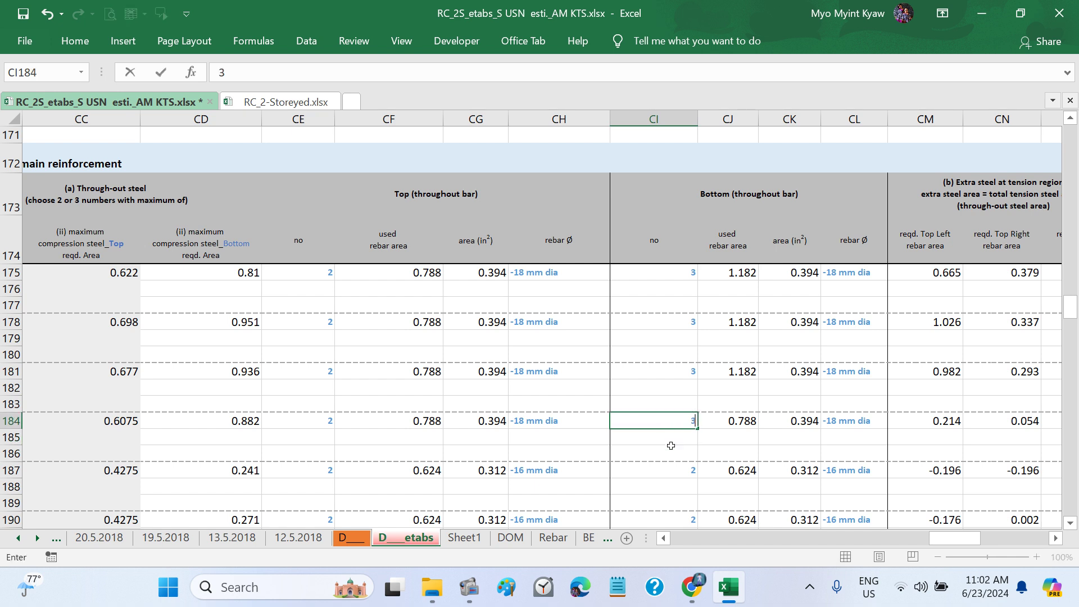
type("3")
key("Return")
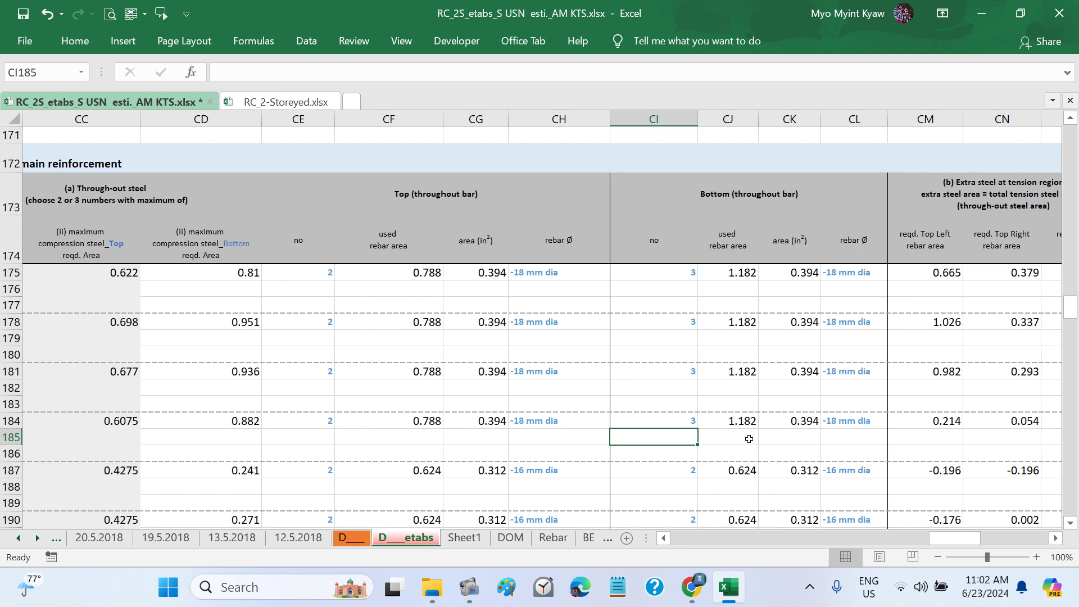
Step: Check the required top left extra steel area in row 184 and set the number of top left extra bars to 1
scroll(804, 439, "right", 3)
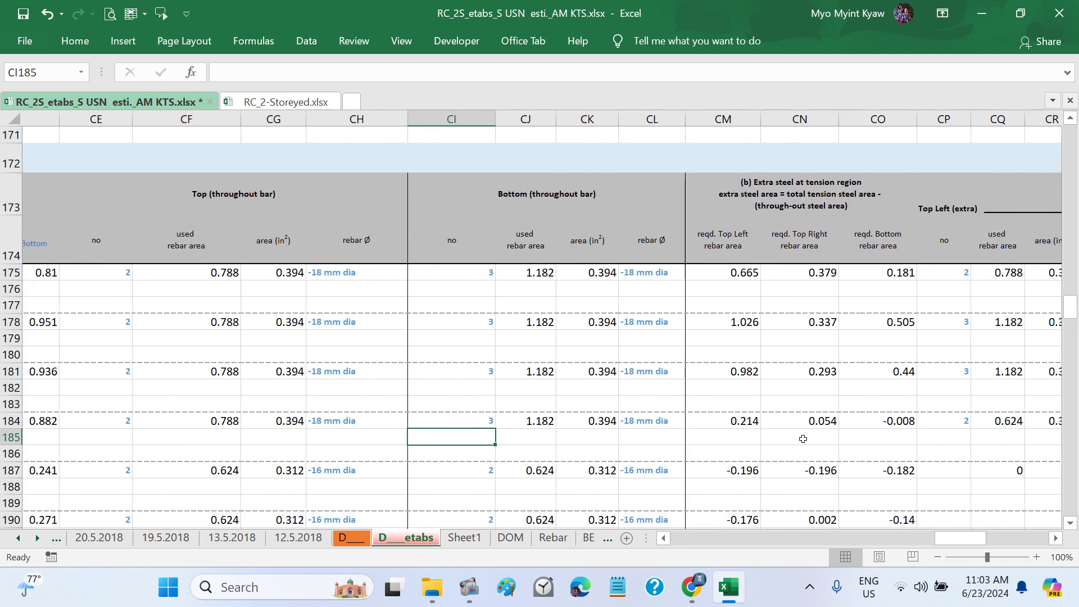
scroll(804, 439, "right", 2)
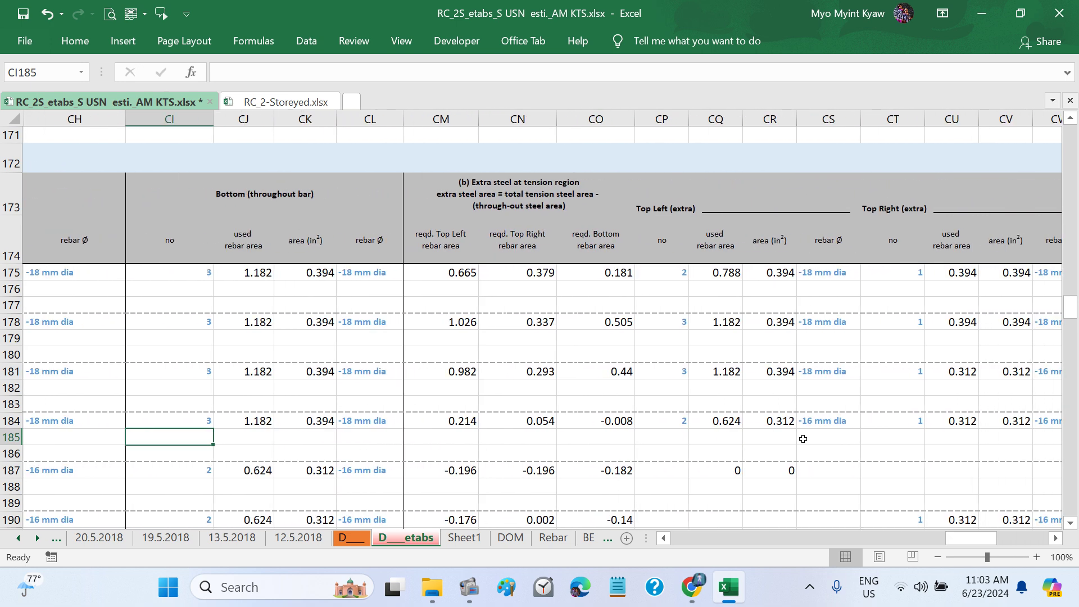
scroll(734, 434, "right", 1)
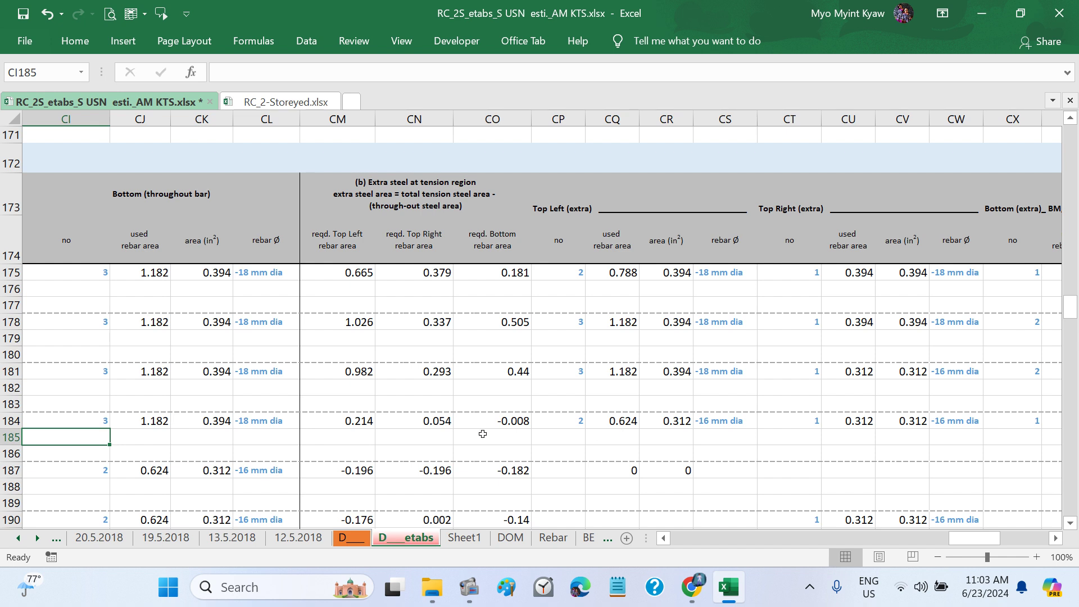
left_click(360, 426)
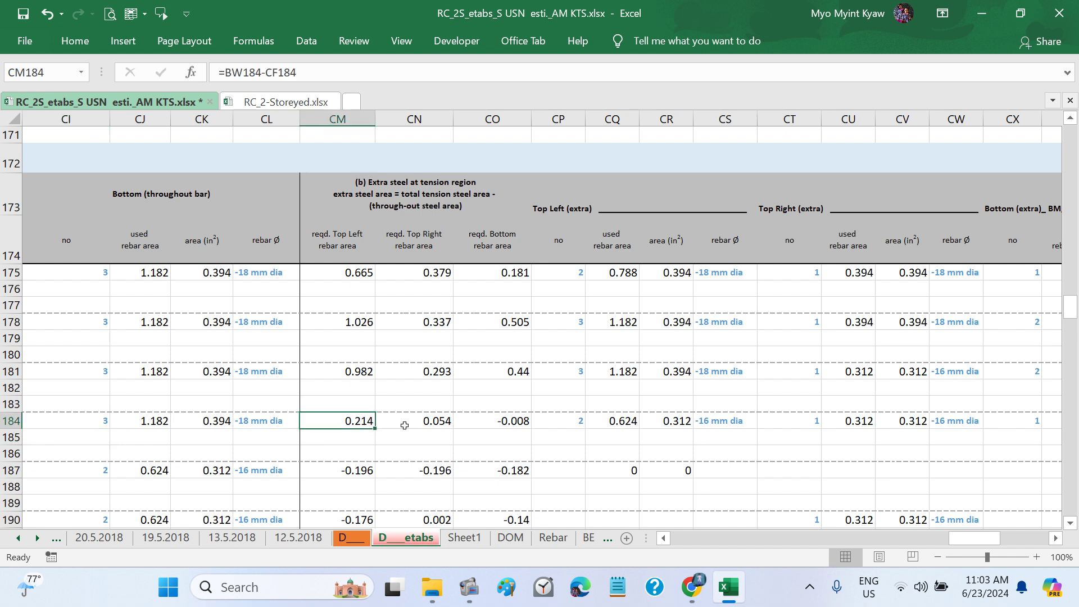
left_click(573, 423)
type("1")
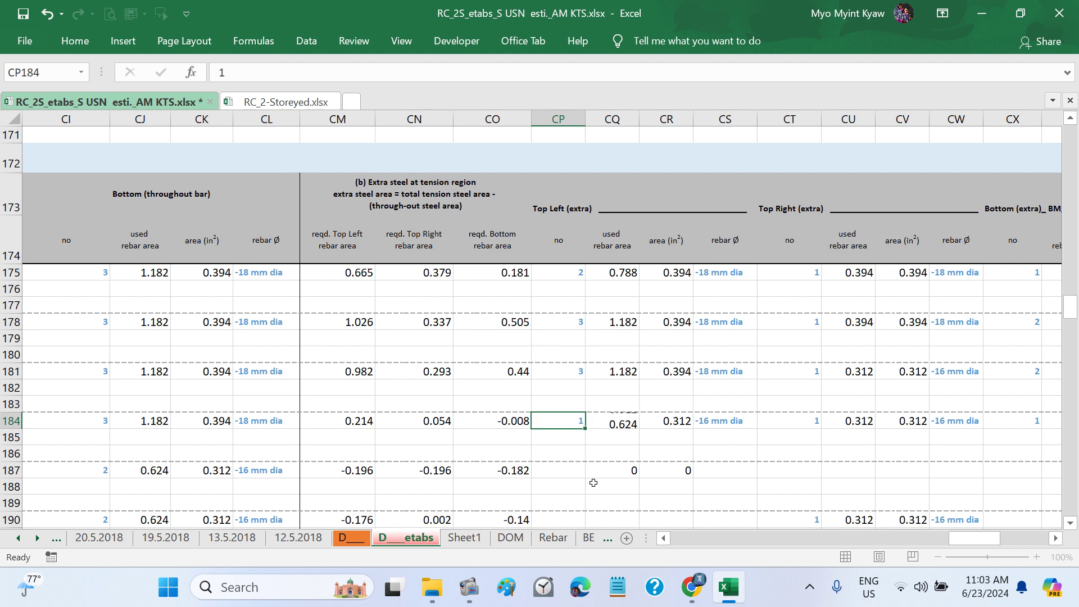
key("Return")
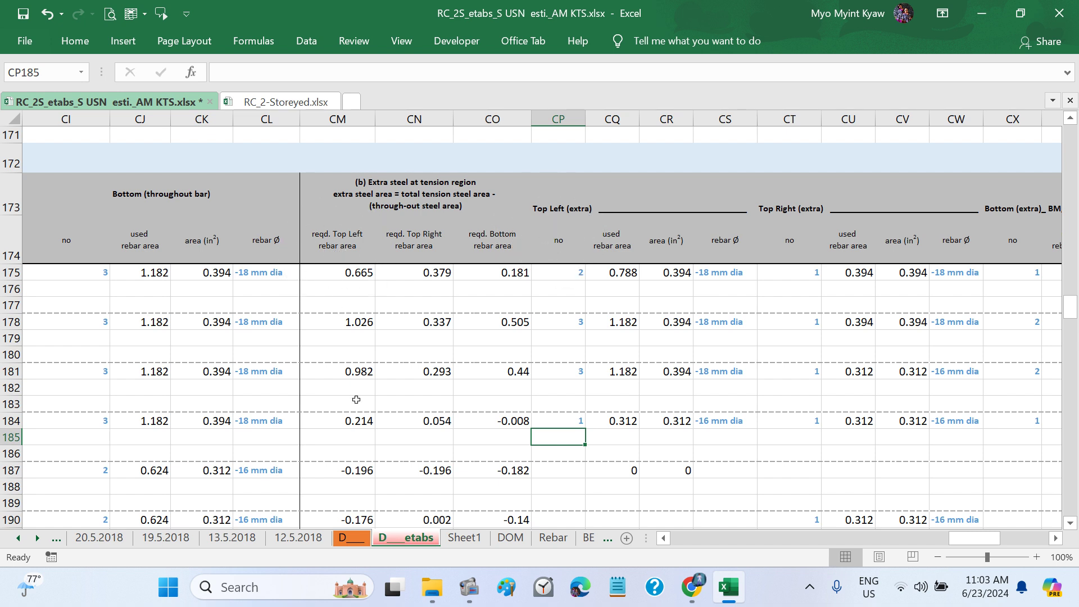
Step: Compare the required top left and top right extra steel areas in row 184 with the throughout bars and top left extra bar
left_click(352, 421)
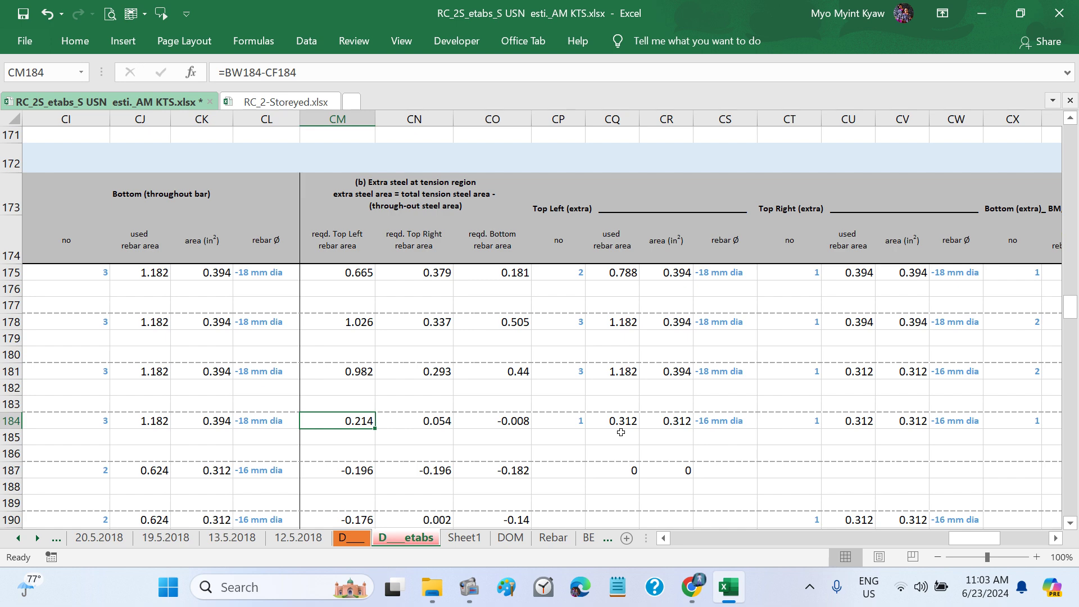
scroll(620, 432, "left", 5)
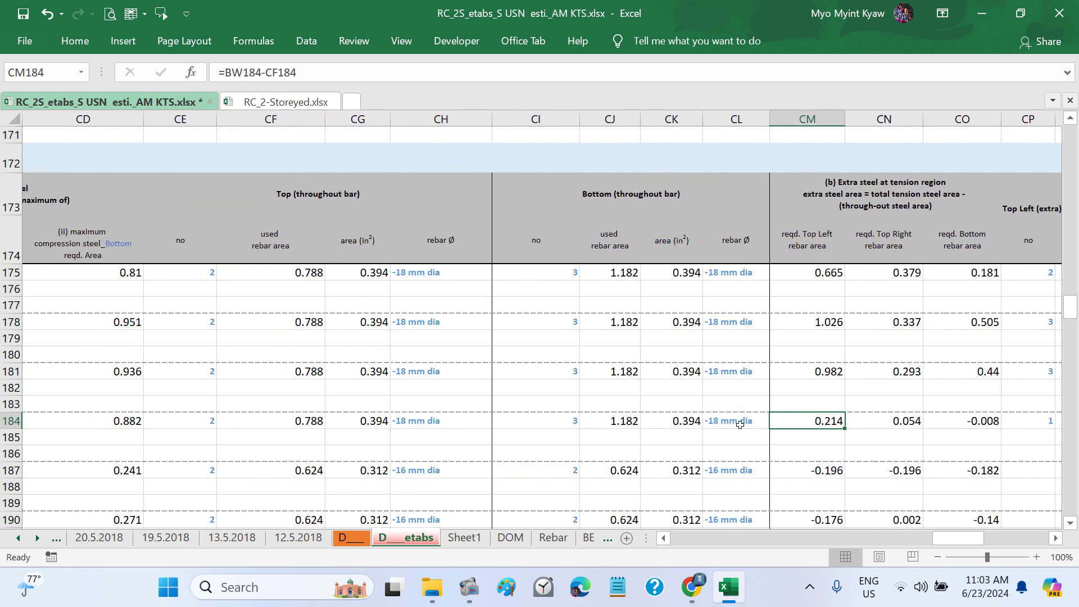
scroll(740, 424, "right", 5)
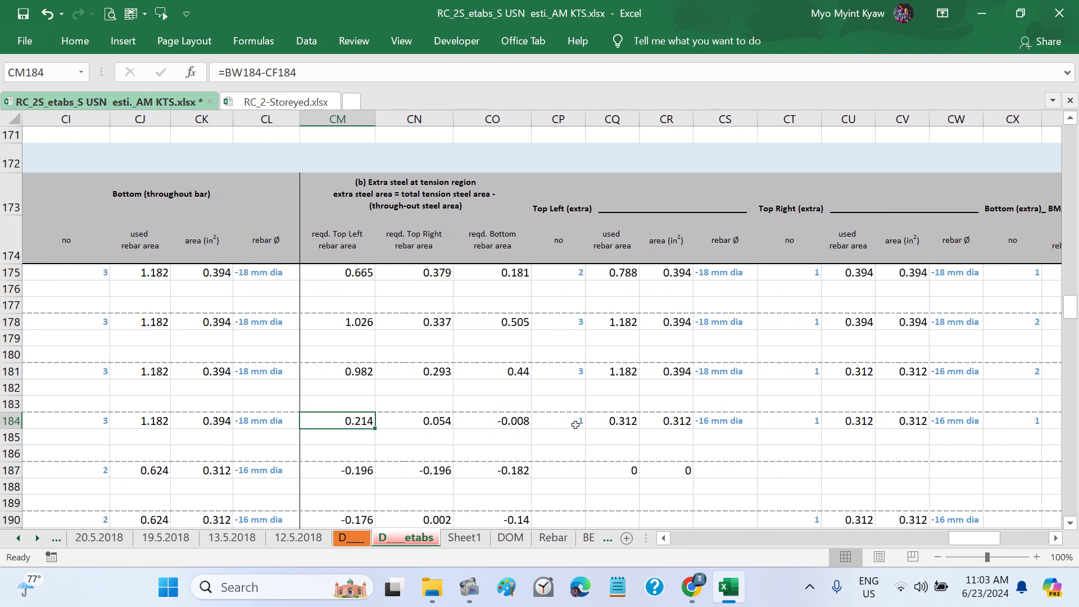
left_click(575, 425)
left_click(703, 425)
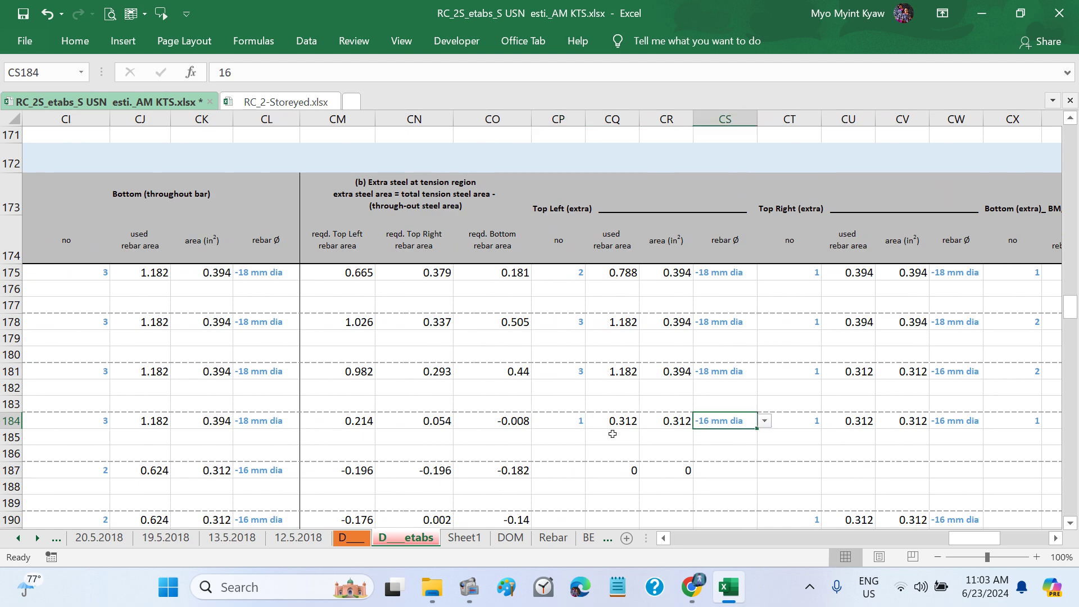
left_click(427, 423)
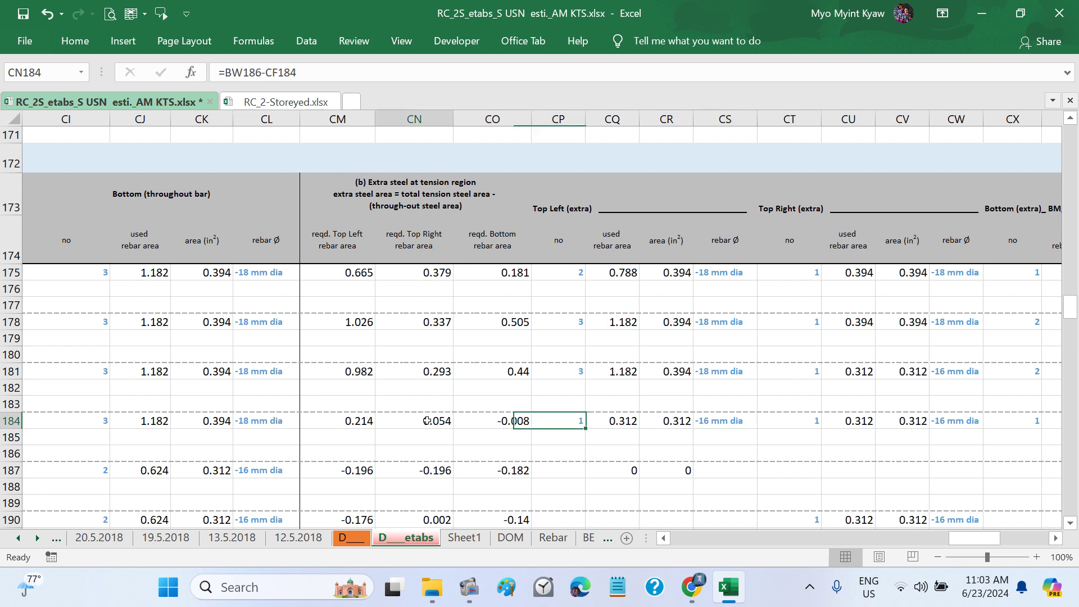
Step: Check the required bottom extra steel area in row 184 and clear the bottom extra bar number, areas and diameter
scroll(691, 431, "right", 1)
left_click(706, 423)
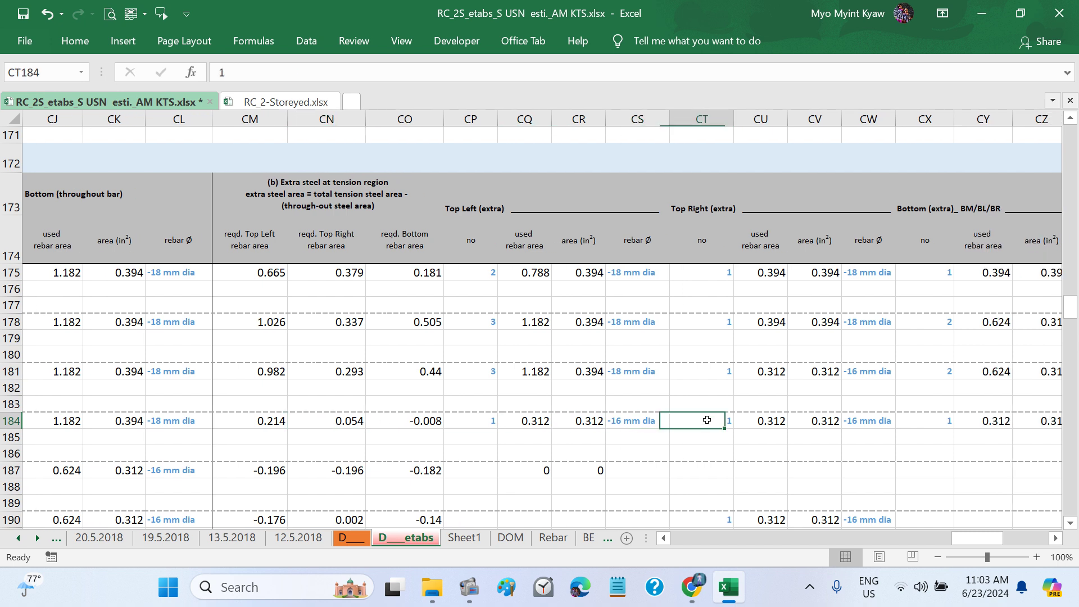
scroll(782, 448, "right", 2)
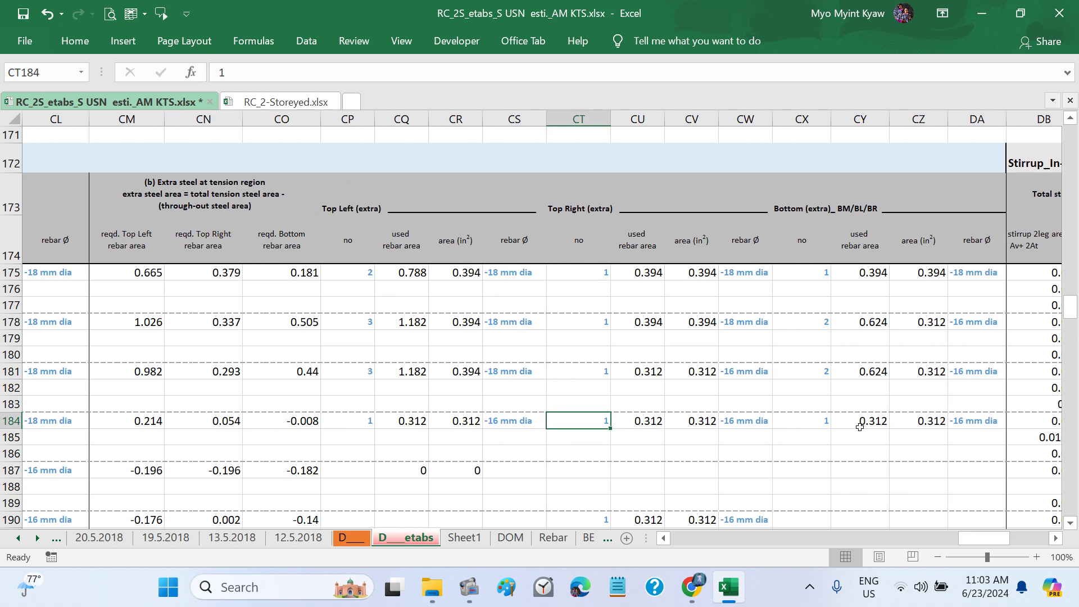
left_click(306, 416)
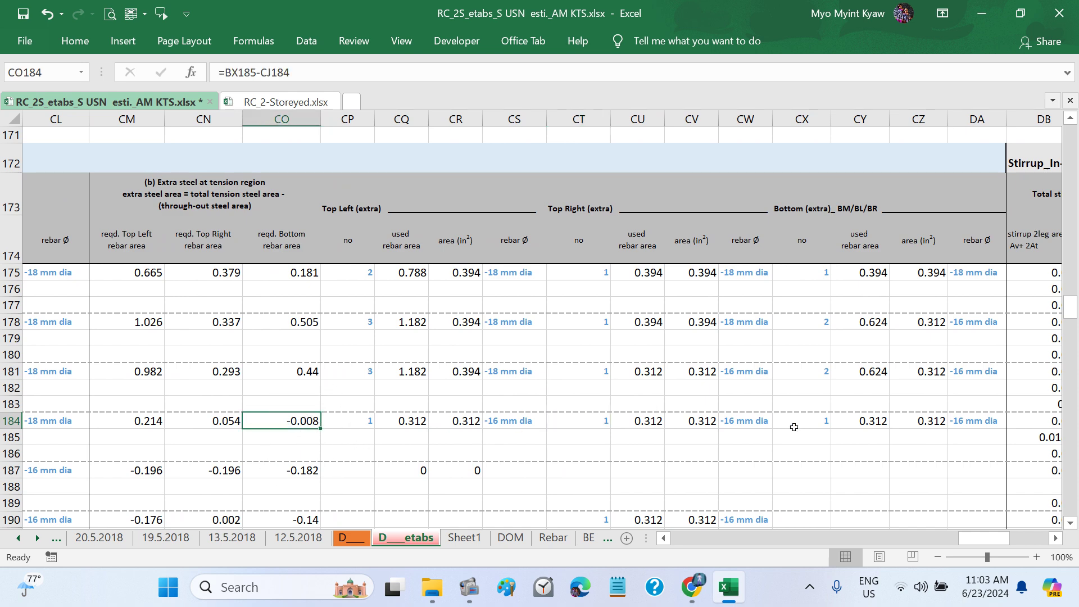
scroll(794, 427, "right", 1)
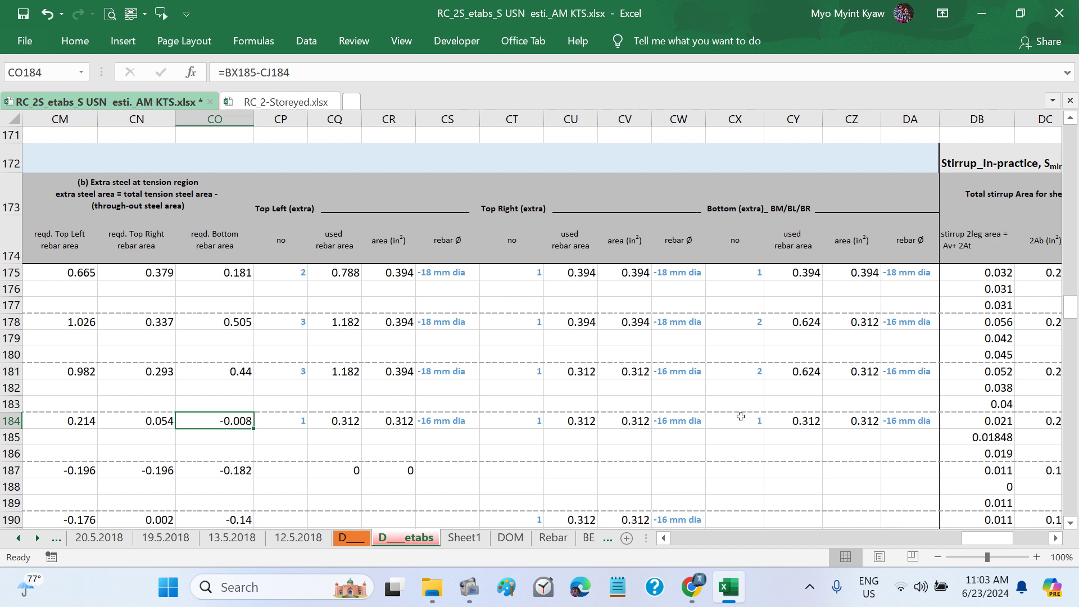
left_click_drag(741, 417, 893, 418)
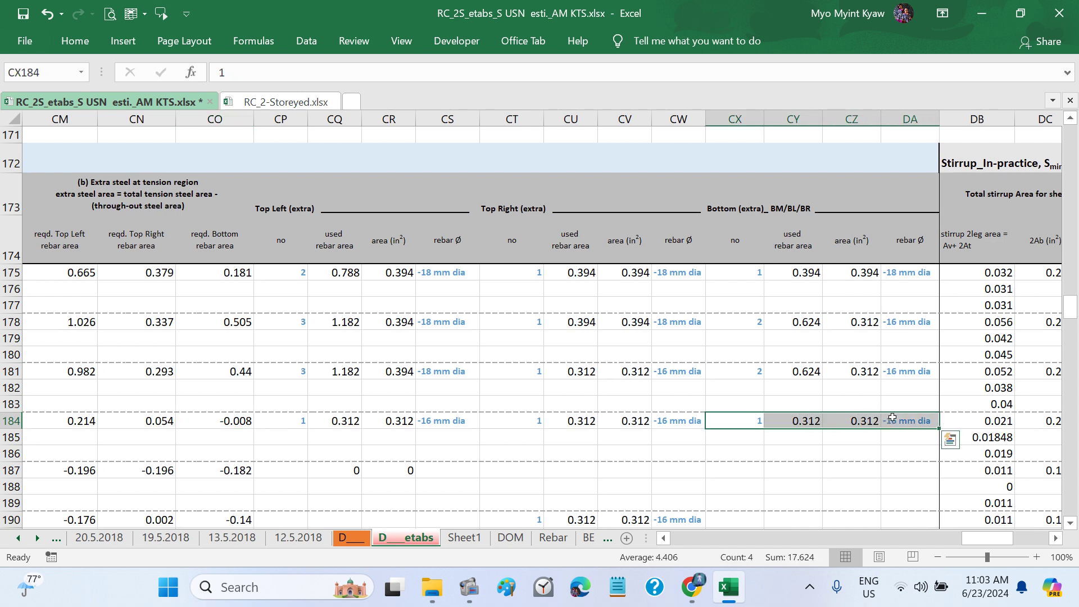
key("Delete")
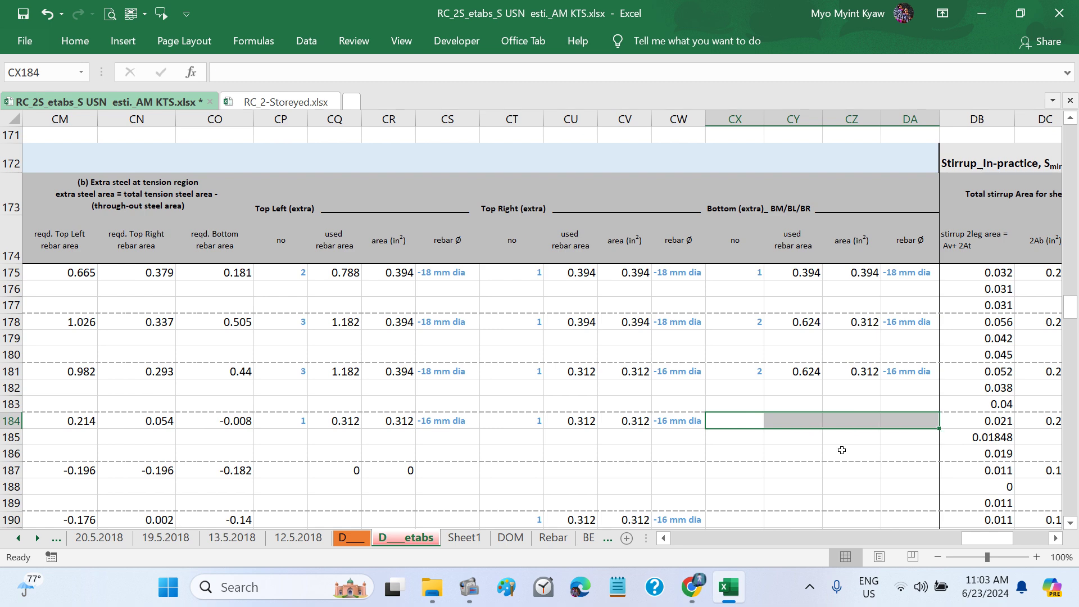
Step: Compare the bottom throughout bars in row 184 with the required bottom extra steel area
left_click(623, 453)
scroll(504, 437, "left", 5)
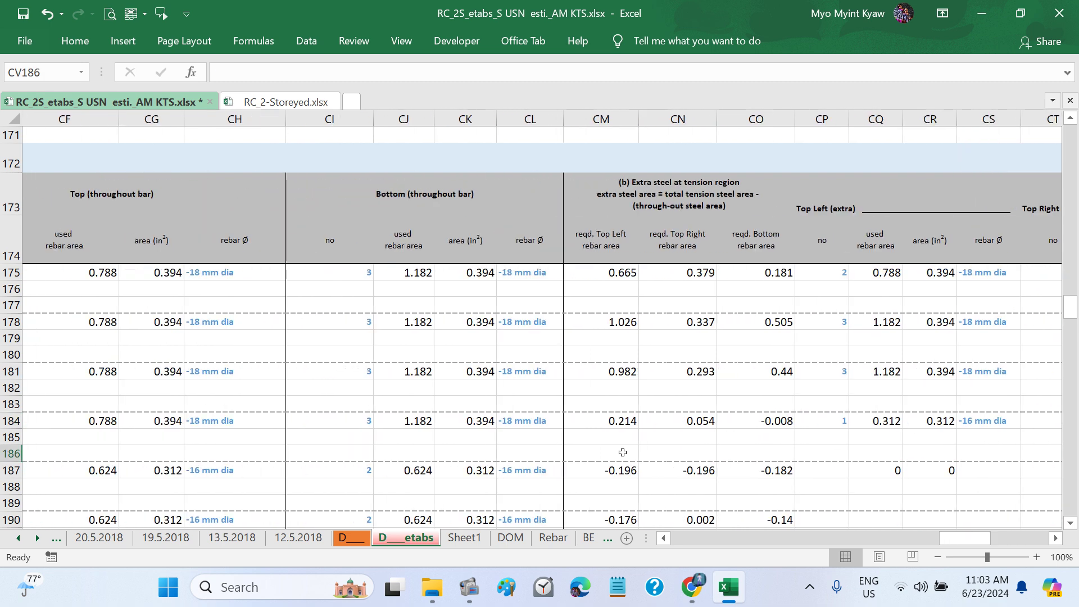
key("ctrl")
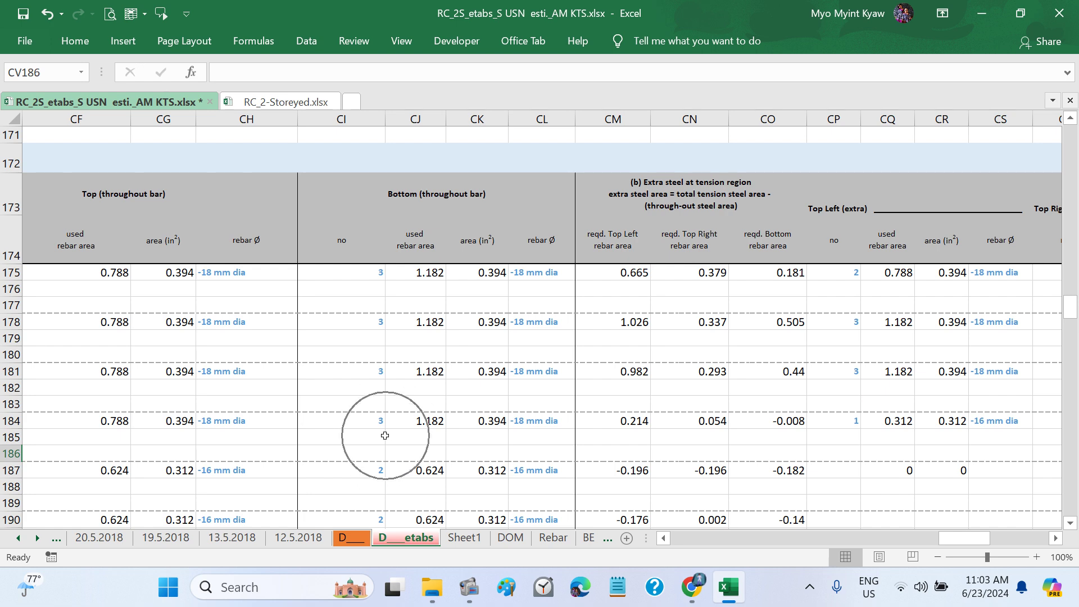
left_click(792, 423)
scroll(843, 434, "right", 4)
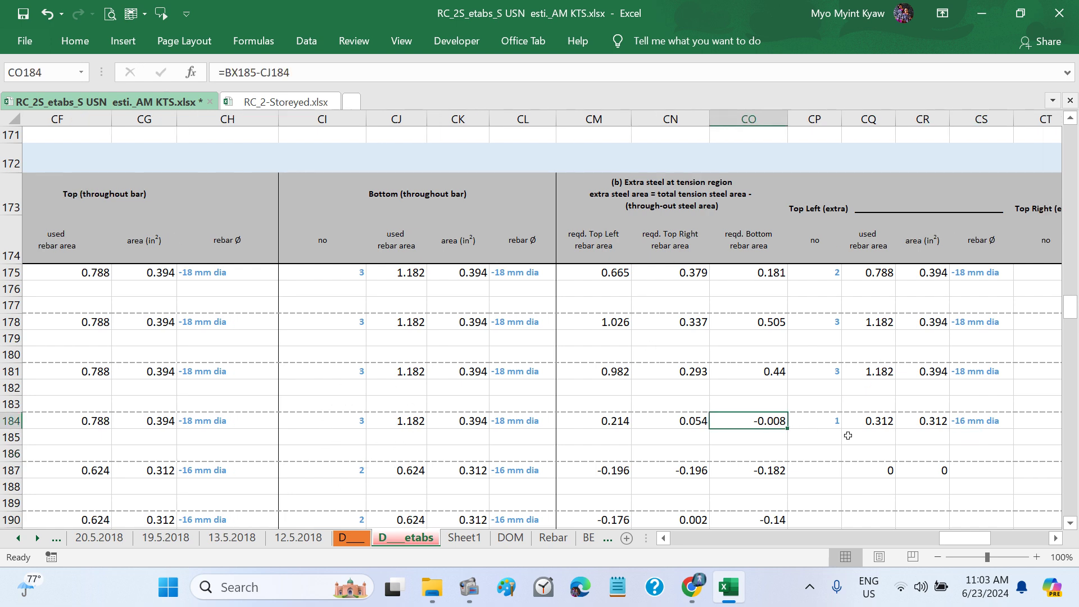
Step: Check the stirrup bar diameters in rows 184, 187 and 193
scroll(848, 436, "right", 2)
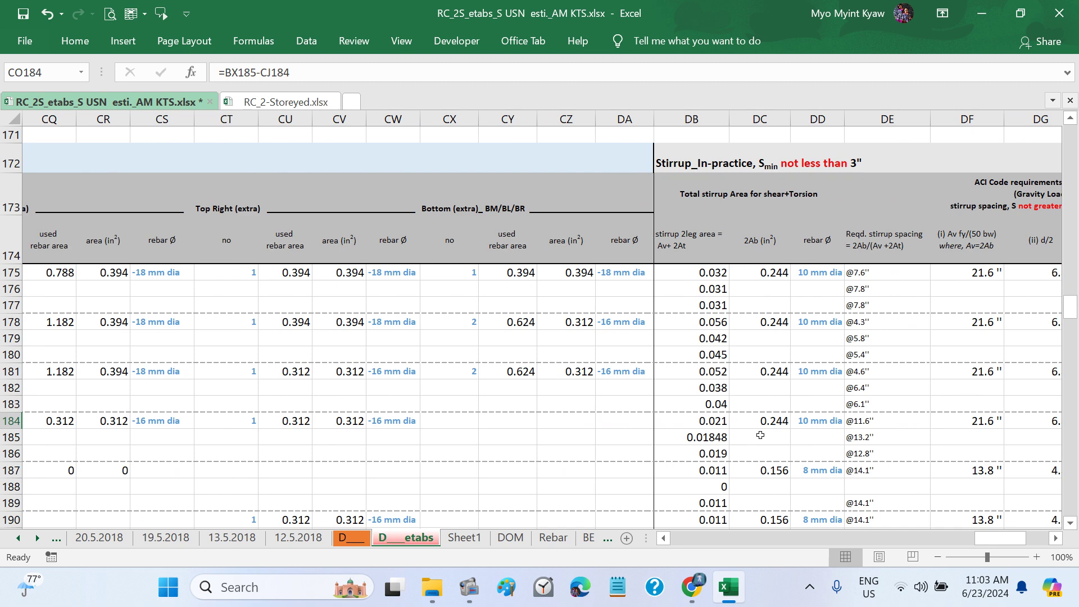
left_click(821, 422)
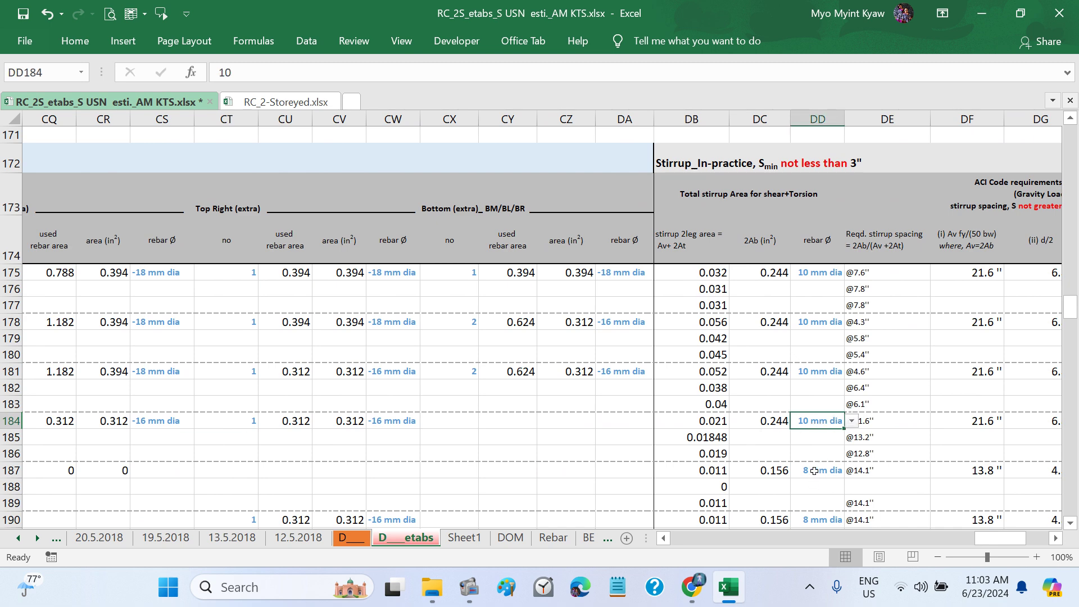
left_click(815, 471)
scroll(815, 471, "down", 3)
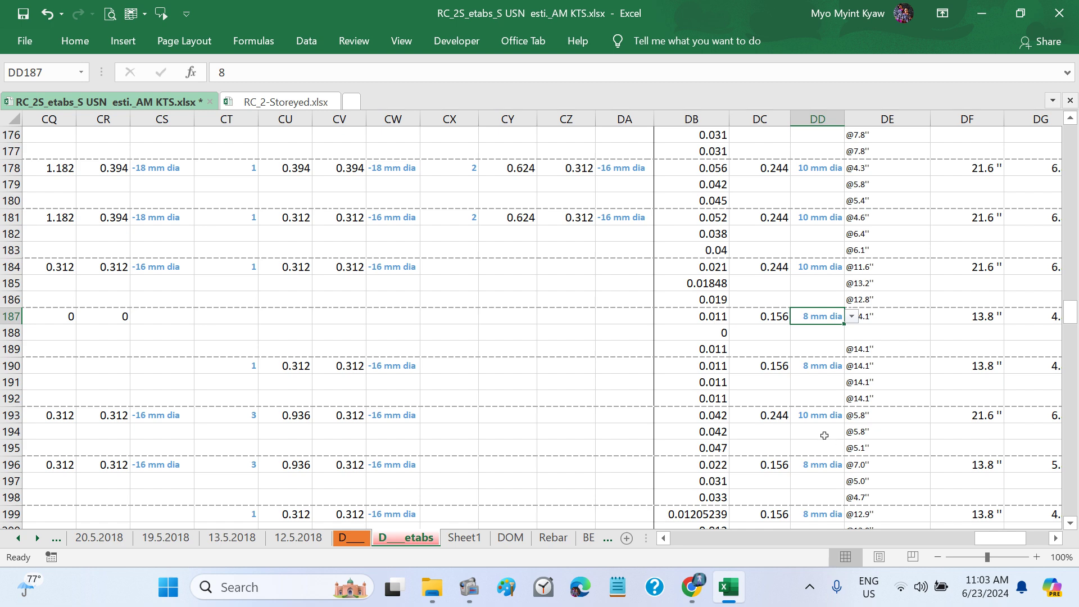
left_click(809, 417)
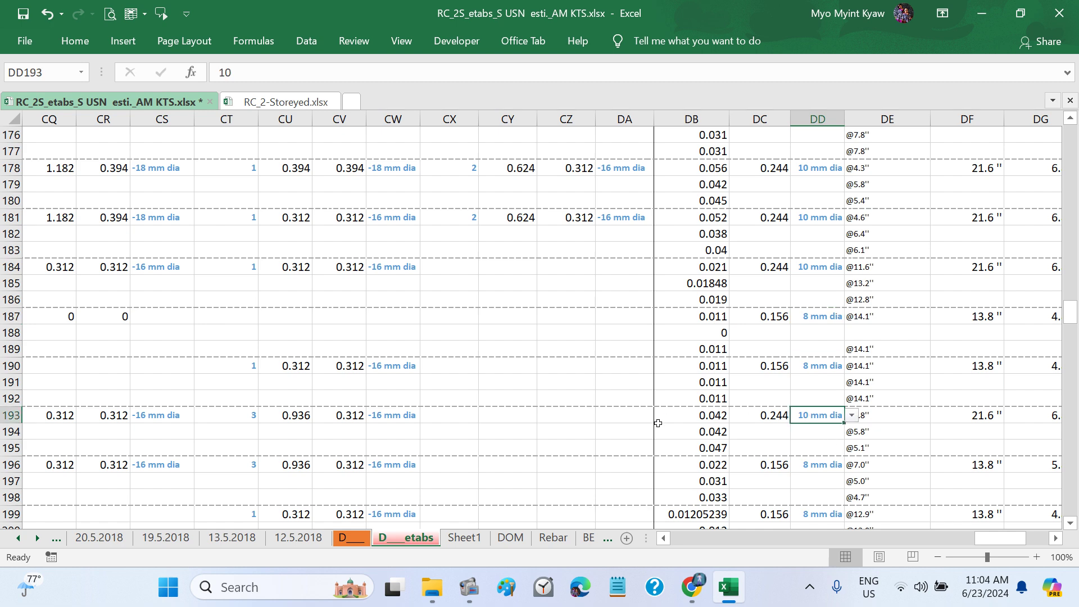
Step: Set the top throughout bar diameter in row 193 to 18 mm
scroll(657, 423, "left", 5)
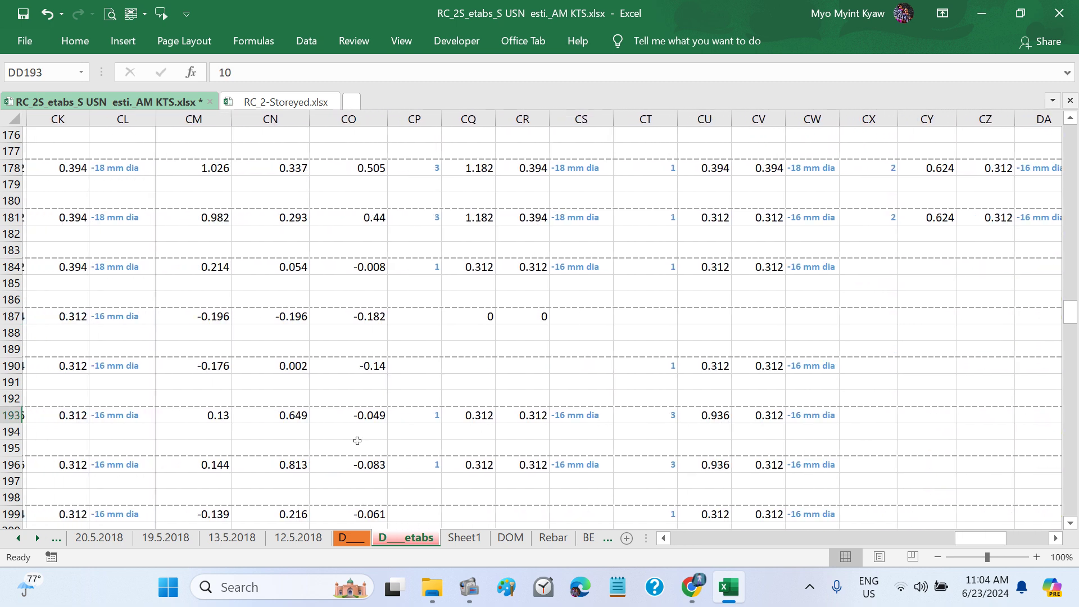
scroll(357, 441, "left", 6)
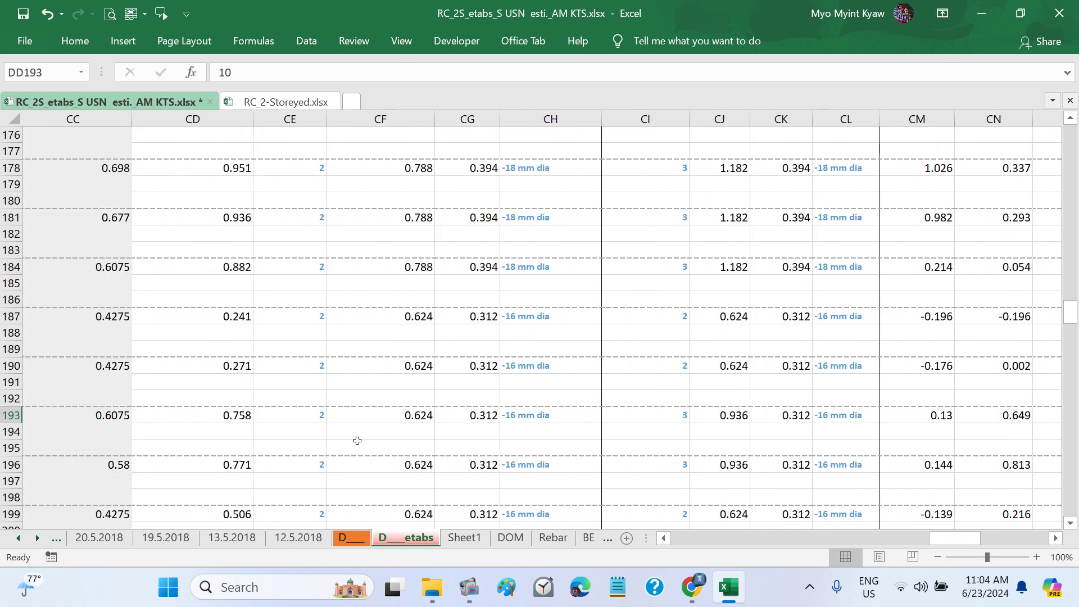
scroll(569, 439, "left", 1)
left_click(632, 415)
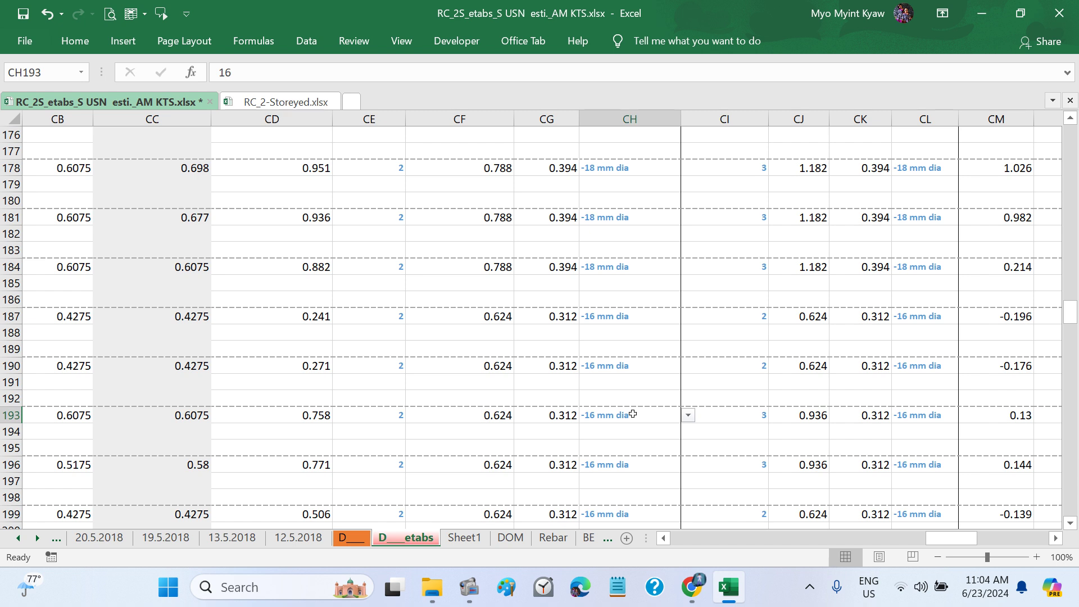
left_click(689, 418)
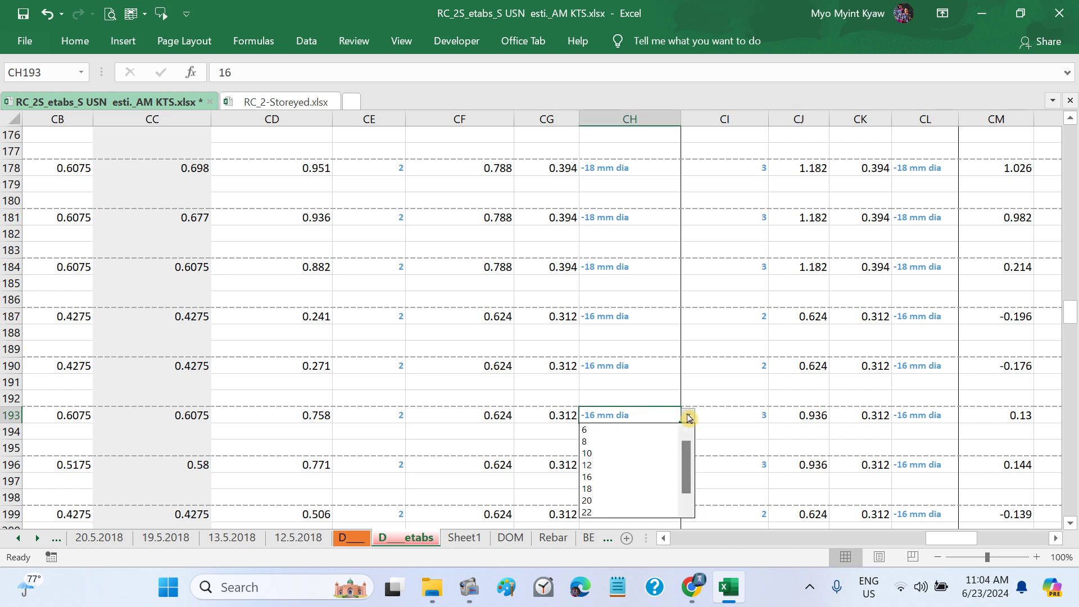
left_click(609, 488)
Step: Compare the used top throughout rebar area in row 193 with the required top compression steel area
scroll(605, 416, "up", 1)
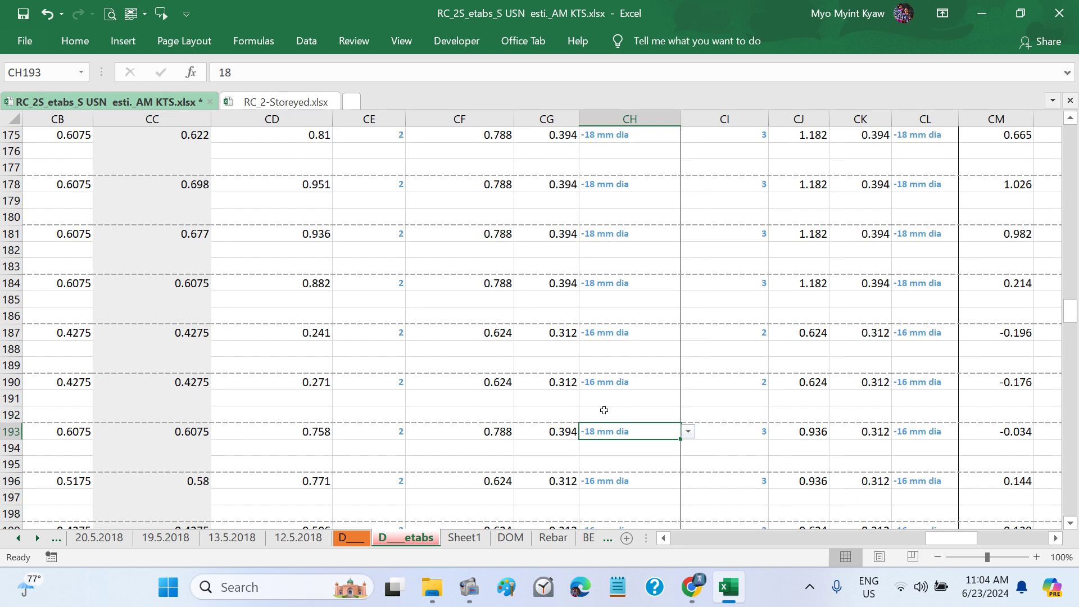
scroll(604, 411, "up", 2)
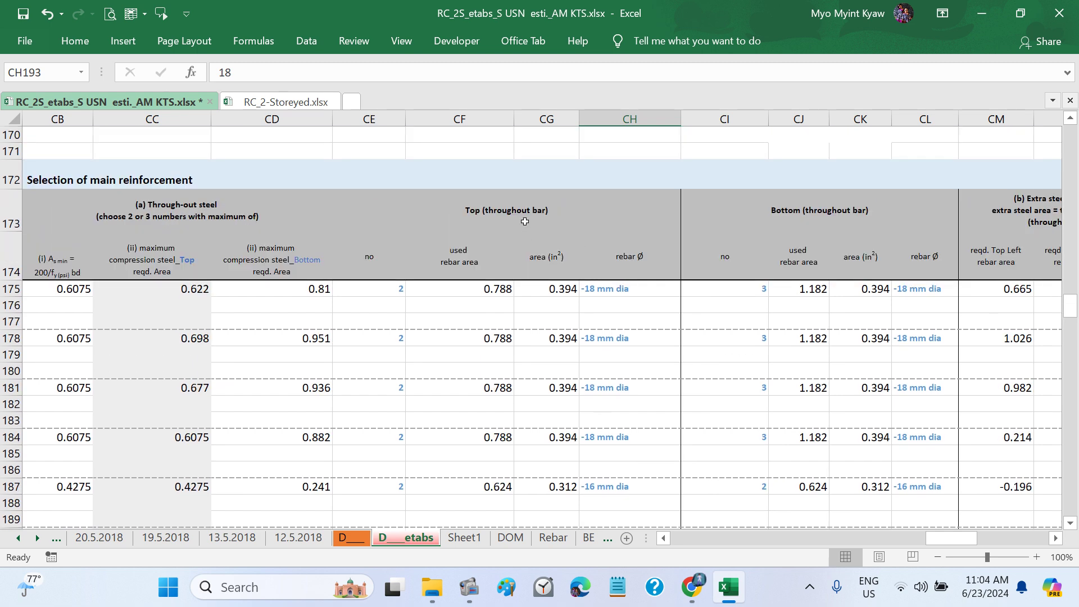
scroll(621, 447, "down", 2)
scroll(620, 447, "down", 1)
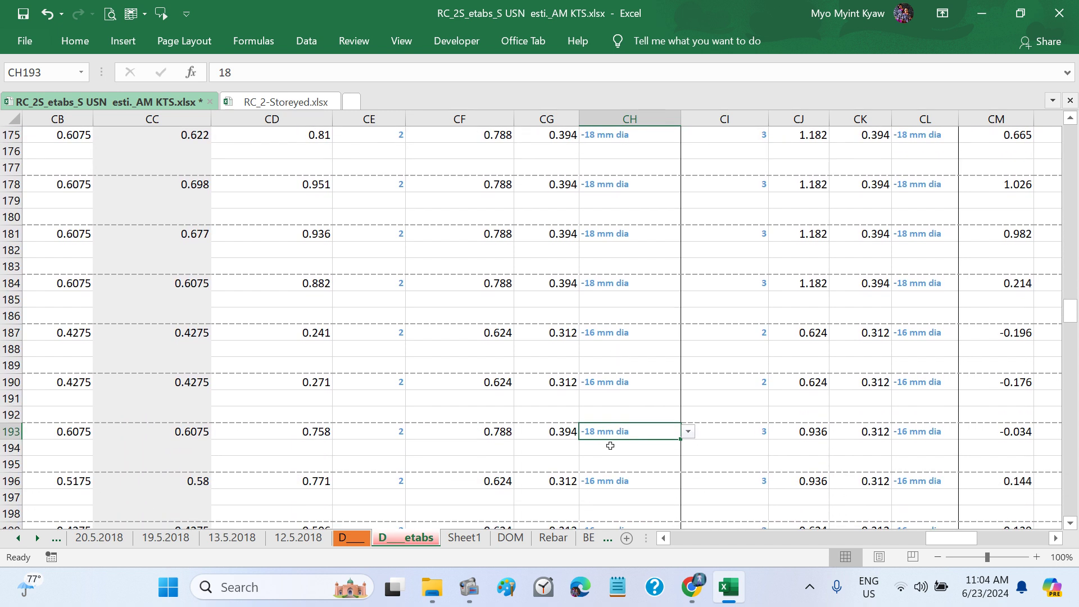
left_click(493, 430)
left_click(401, 431)
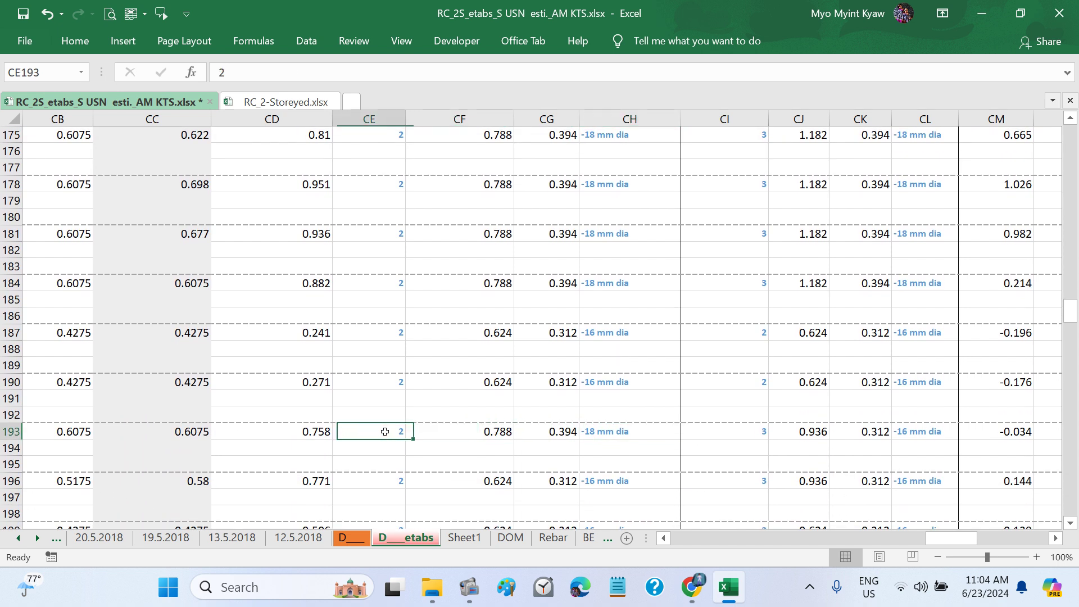
left_click(180, 431)
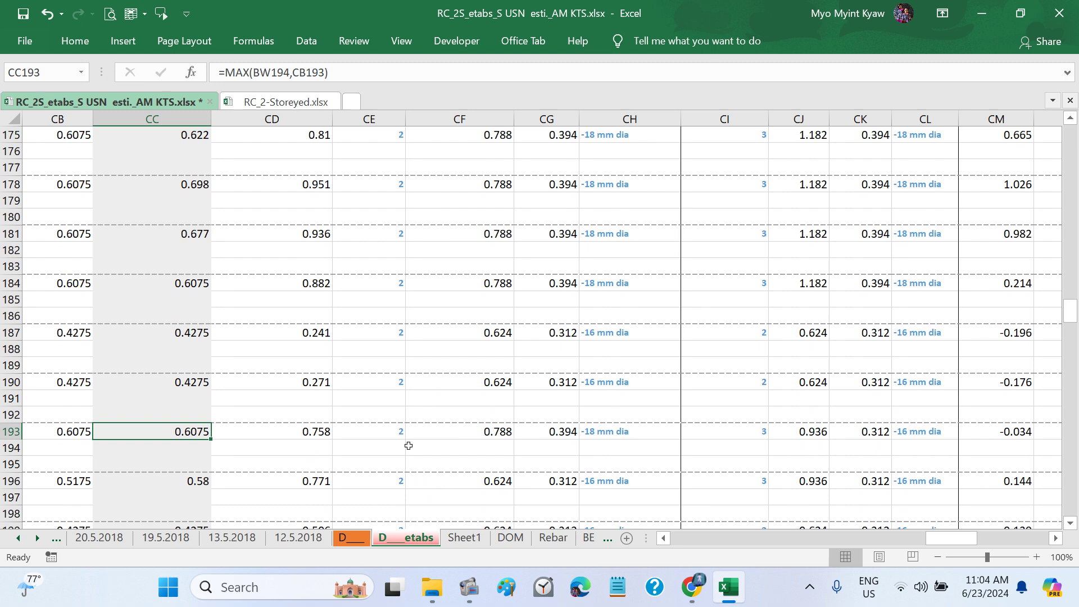
left_click(503, 436)
Step: Set the bottom throughout bar diameter in row 193 to 18 mm
scroll(584, 447, "right", 1)
scroll(584, 447, "right", 2)
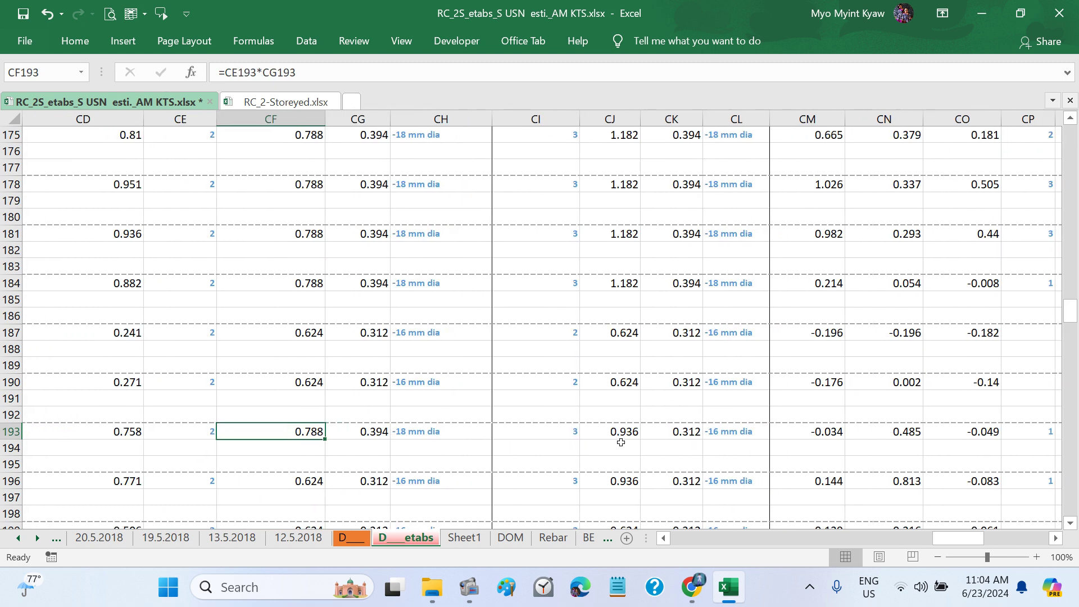
left_click(725, 435)
scroll(441, 435, "left", 3)
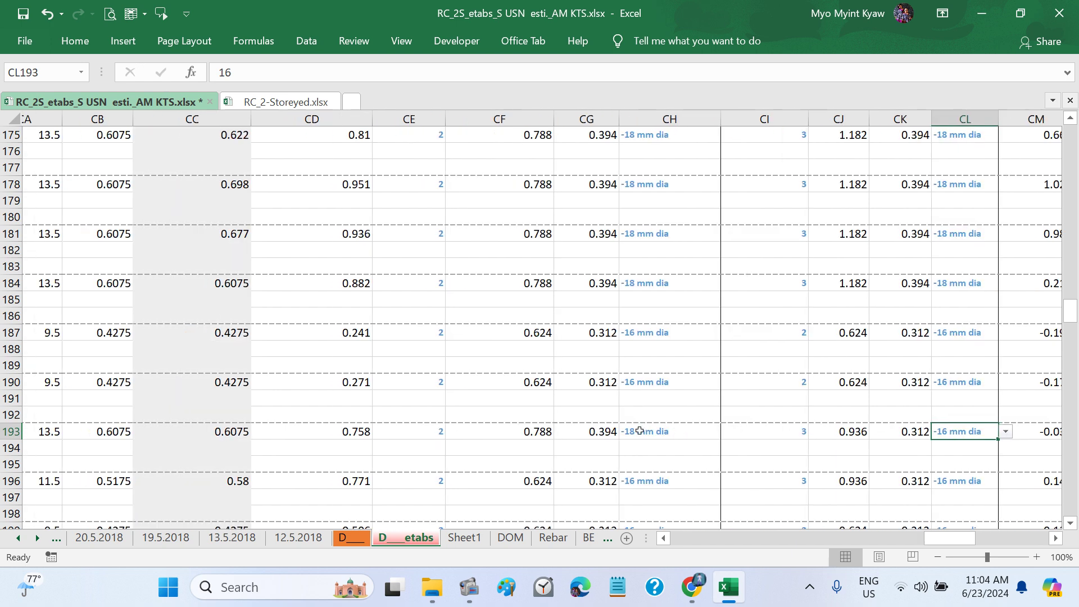
scroll(466, 441, "right", 3)
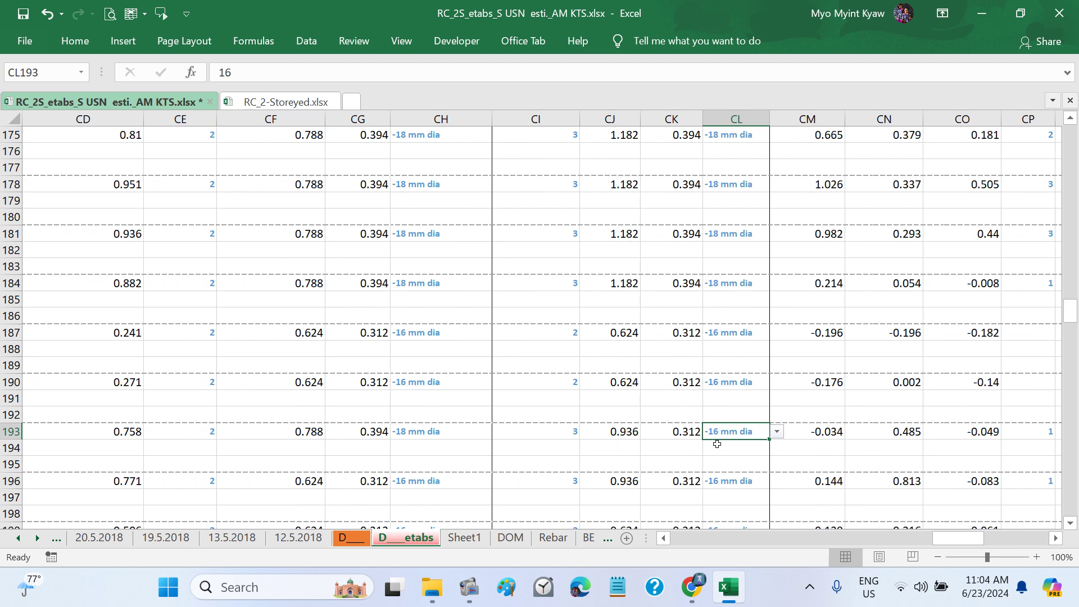
left_click(778, 433)
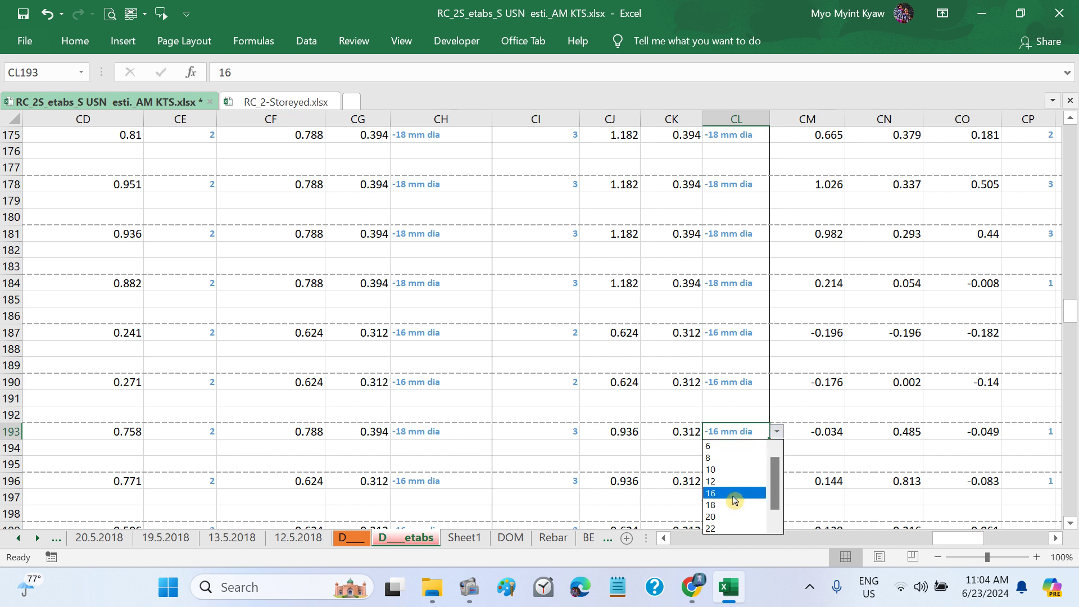
left_click(729, 502)
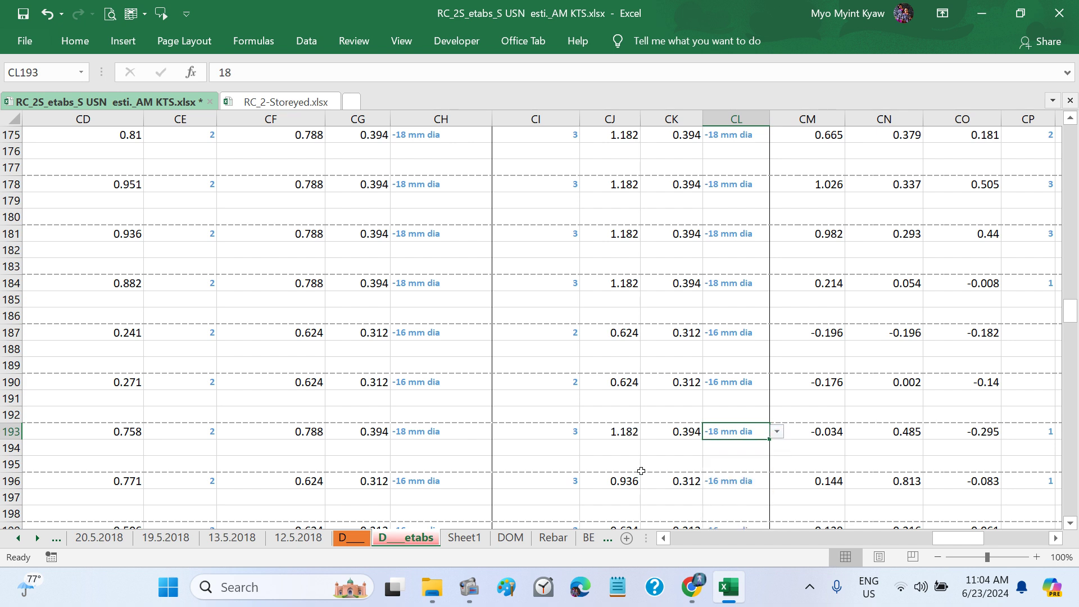
Step: Set the number of bottom throughout bars in row 193 to 2
left_click(569, 432)
type("2")
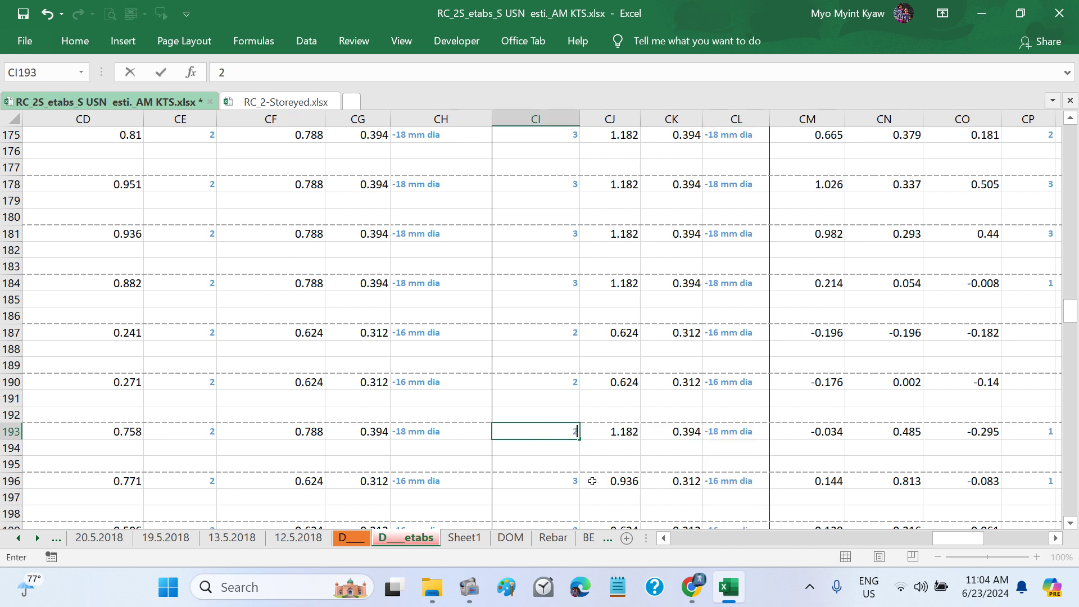
key("Return")
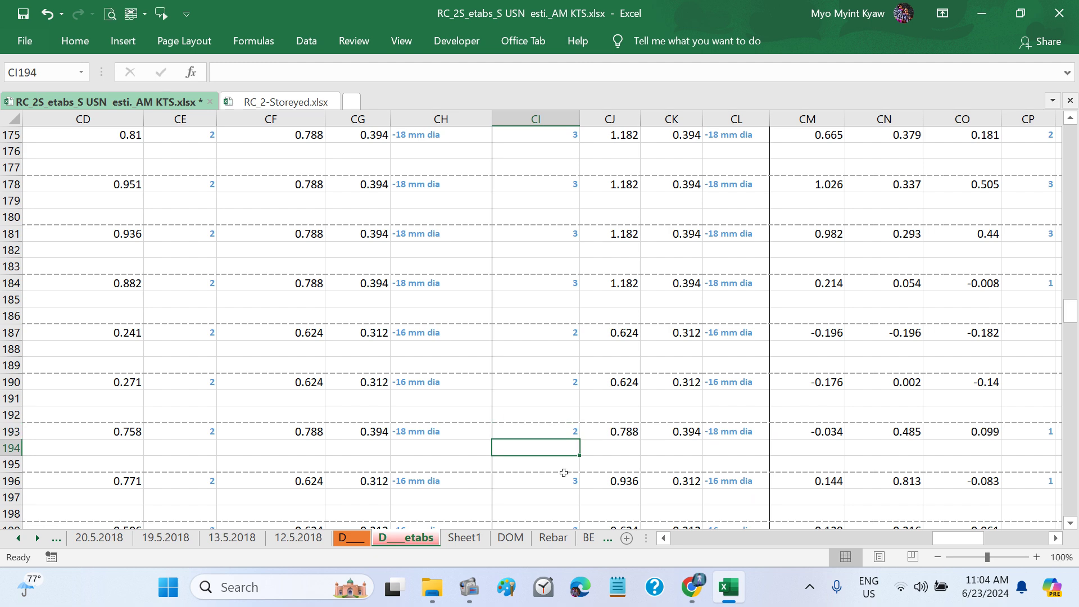
Step: Compare the used bottom throughout rebar area in row 193 with the required bottom compression steel area
scroll(563, 472, "left", 1)
left_click(730, 431)
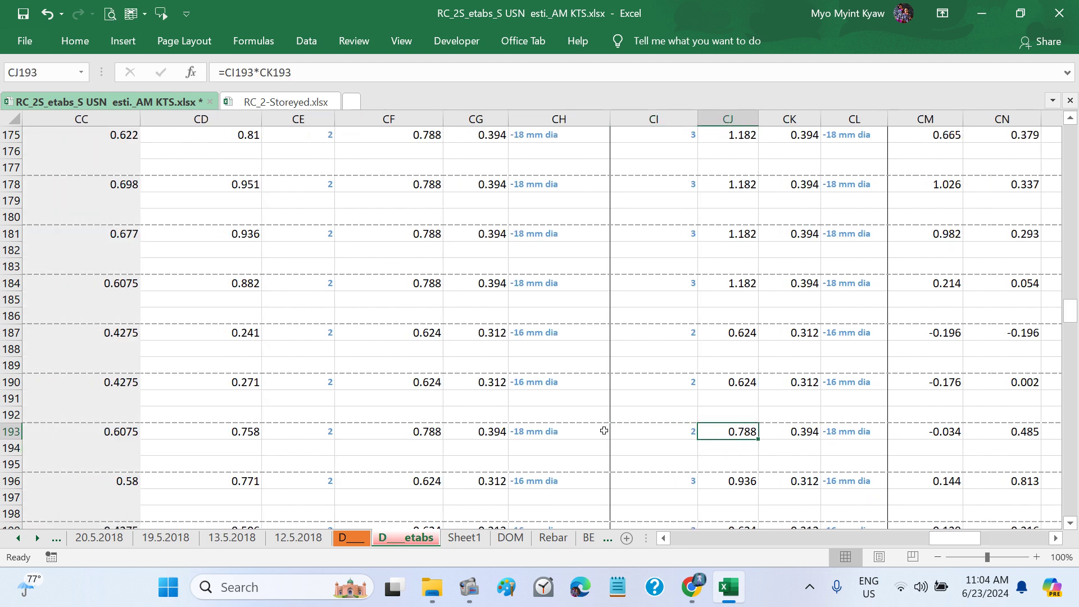
left_click(248, 430)
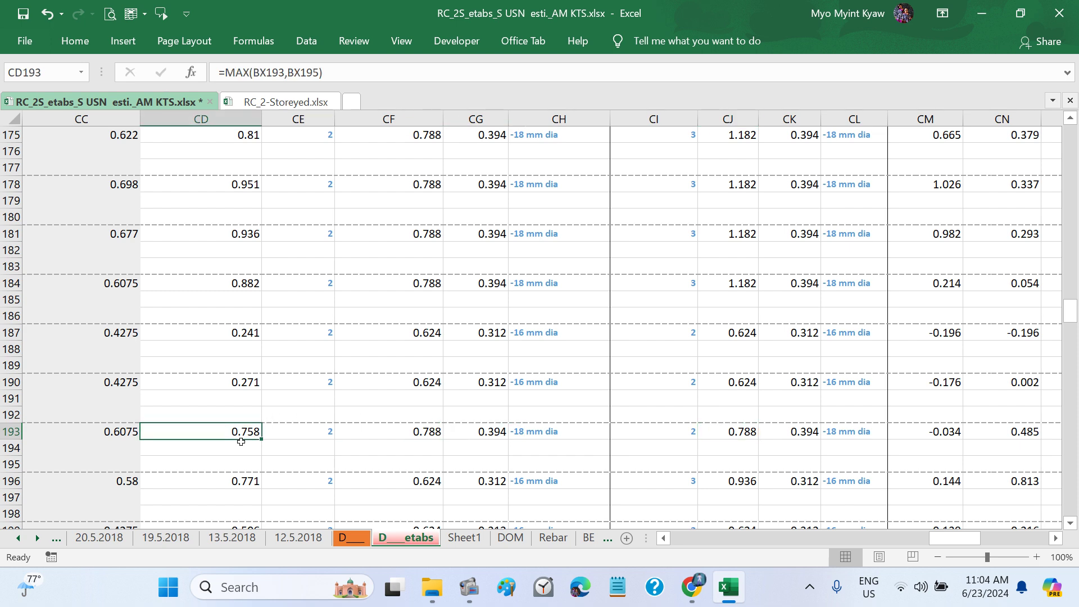
scroll(316, 402, "up", 3)
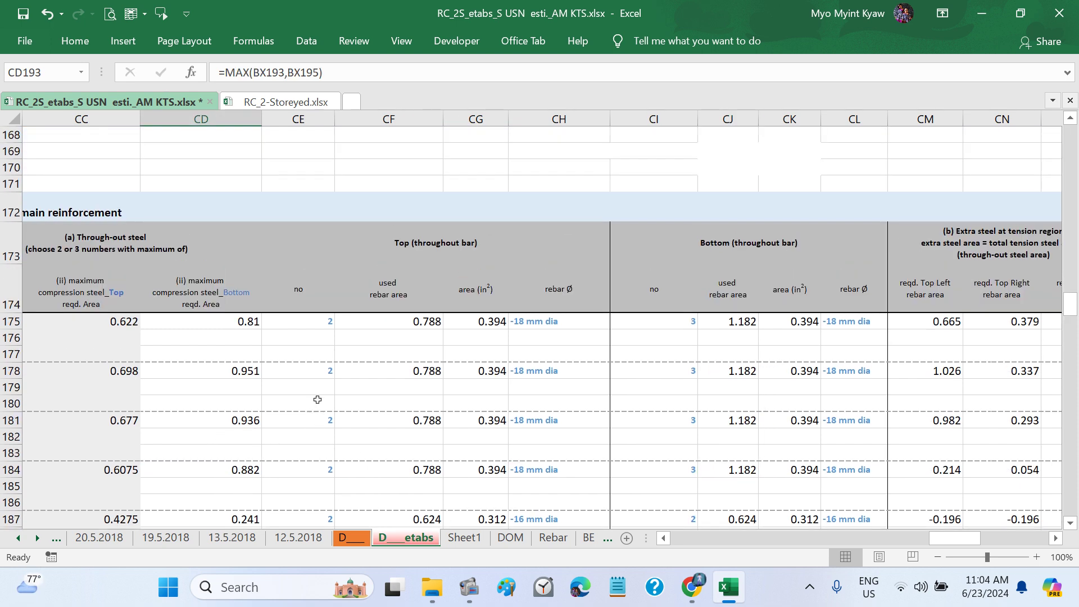
scroll(323, 400, "down", 3)
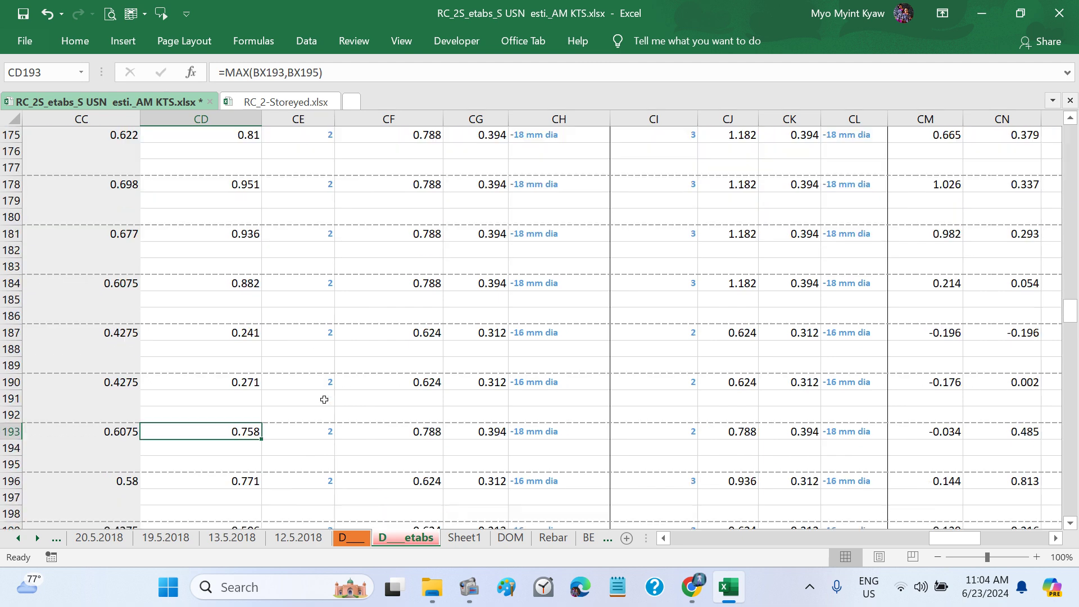
scroll(325, 399, "down", 1)
scroll(621, 494, "right", 1)
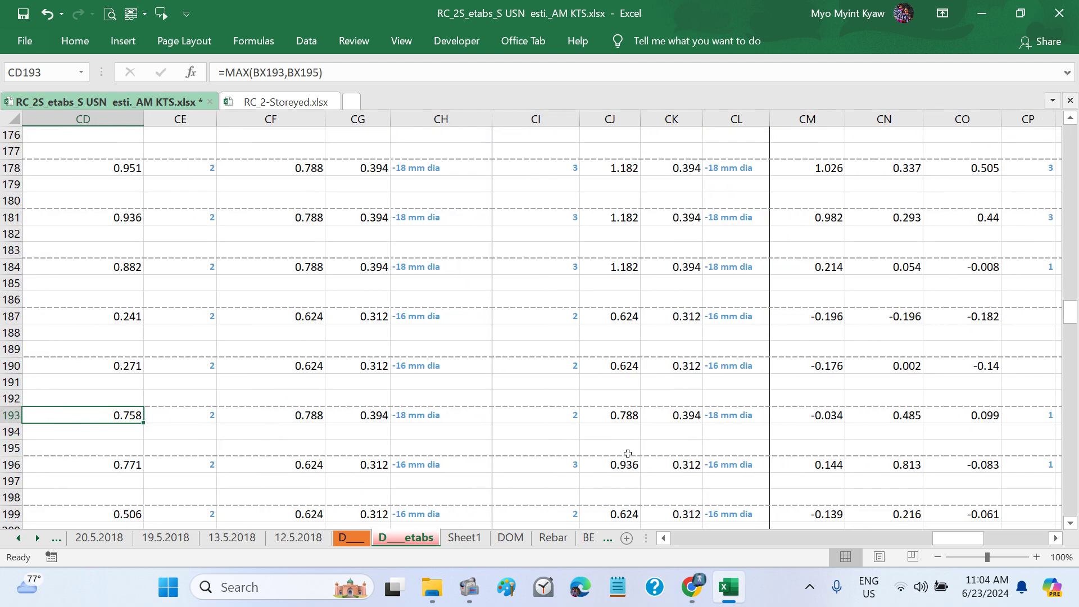
left_click(612, 417)
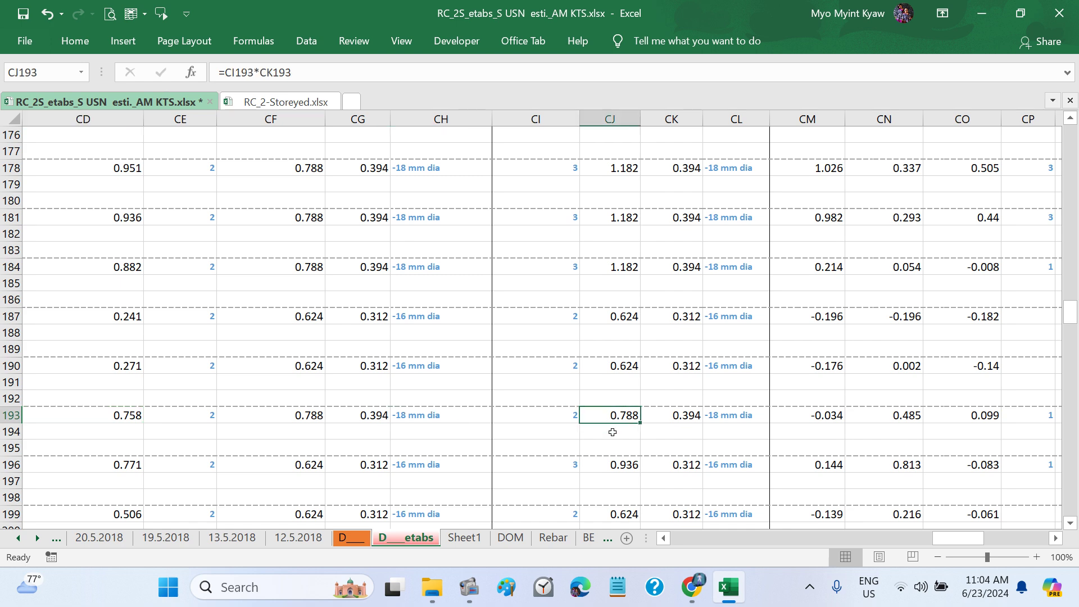
Step: Clear the extra bar number, areas and diameter in CP193:CS193
scroll(612, 434, "right", 2)
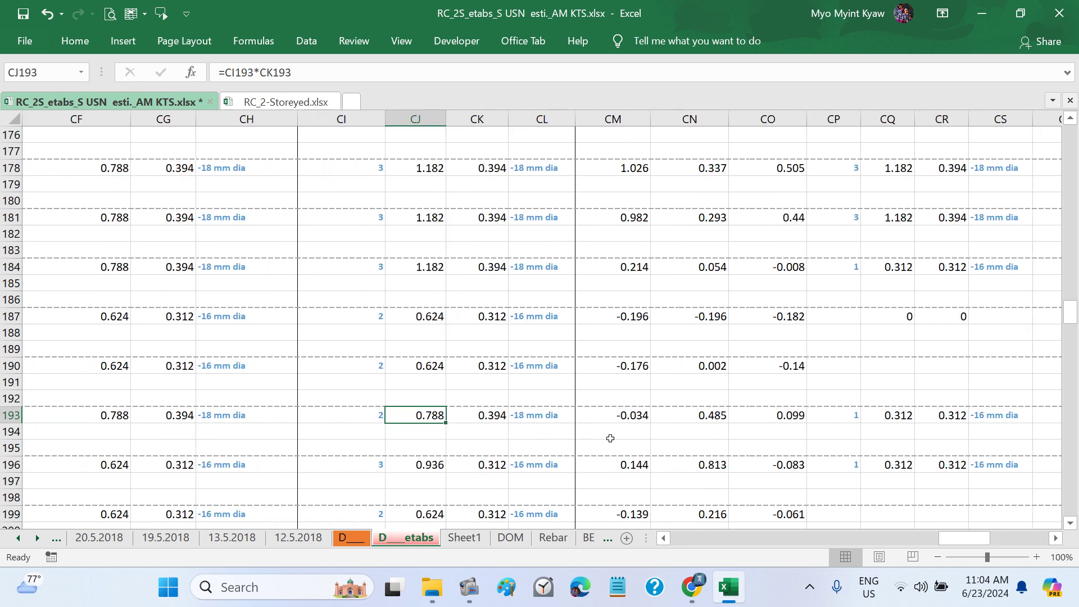
left_click(621, 427)
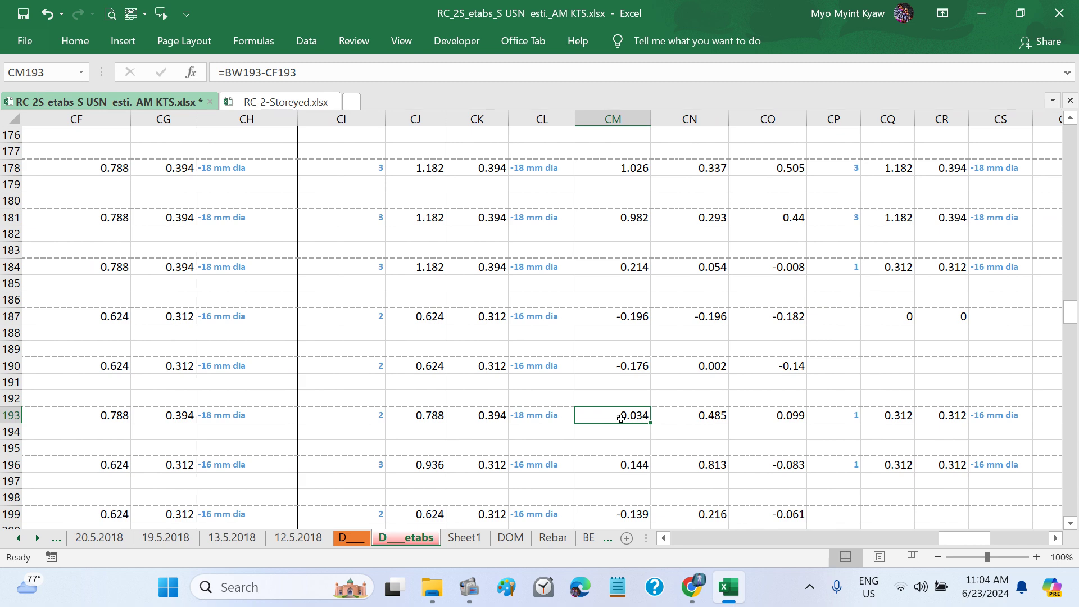
scroll(575, 423, "right", 2)
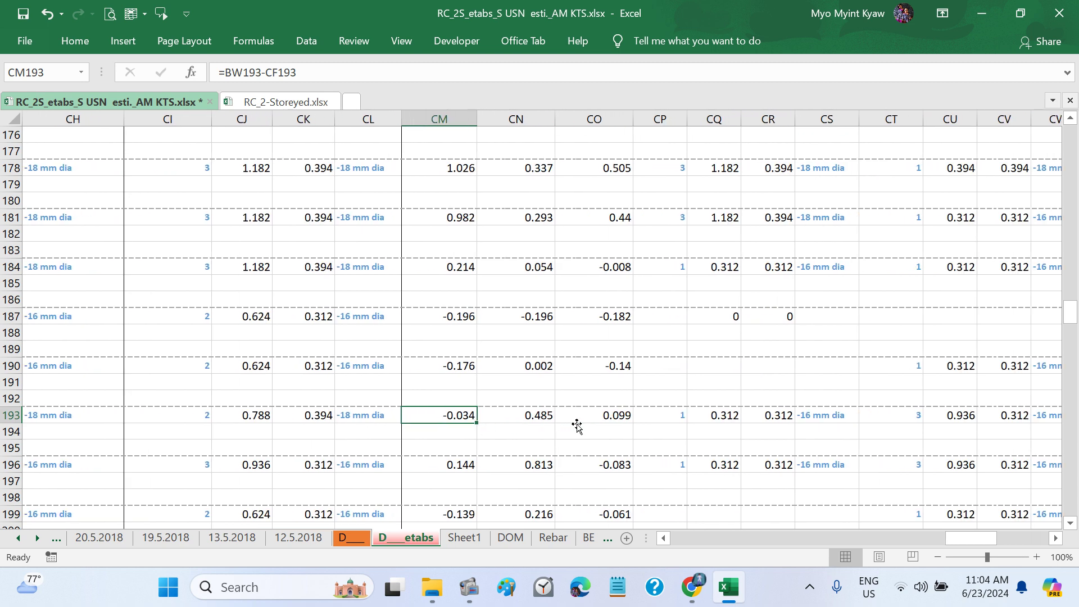
left_click_drag(679, 416, 821, 419)
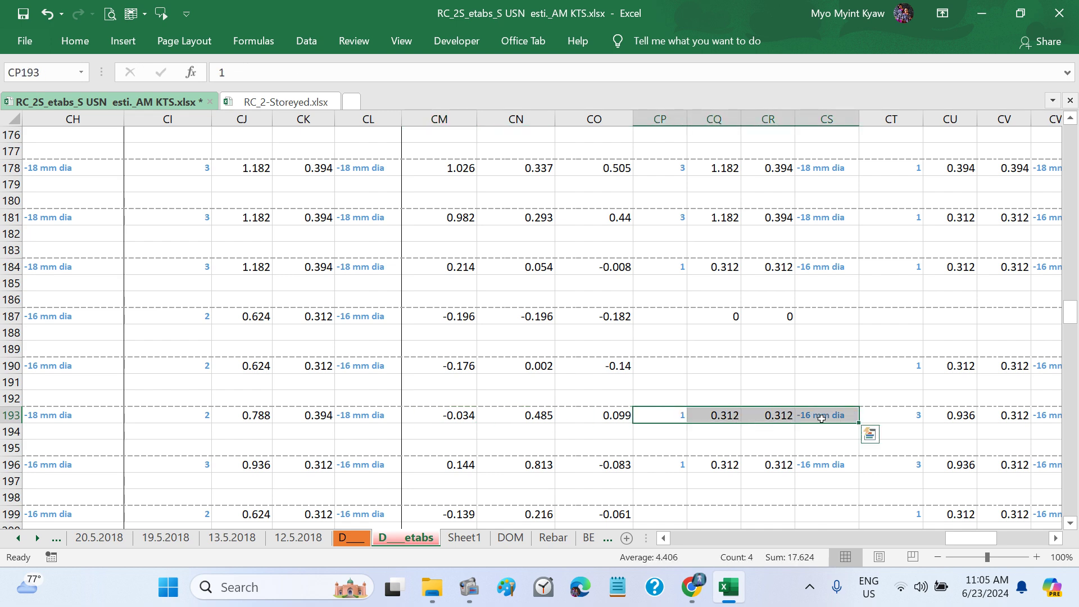
key("Delete")
Step: Set the number of extra bars in CT193 to 2 to cover the additional steel area in CN193
scroll(821, 419, "right", 2)
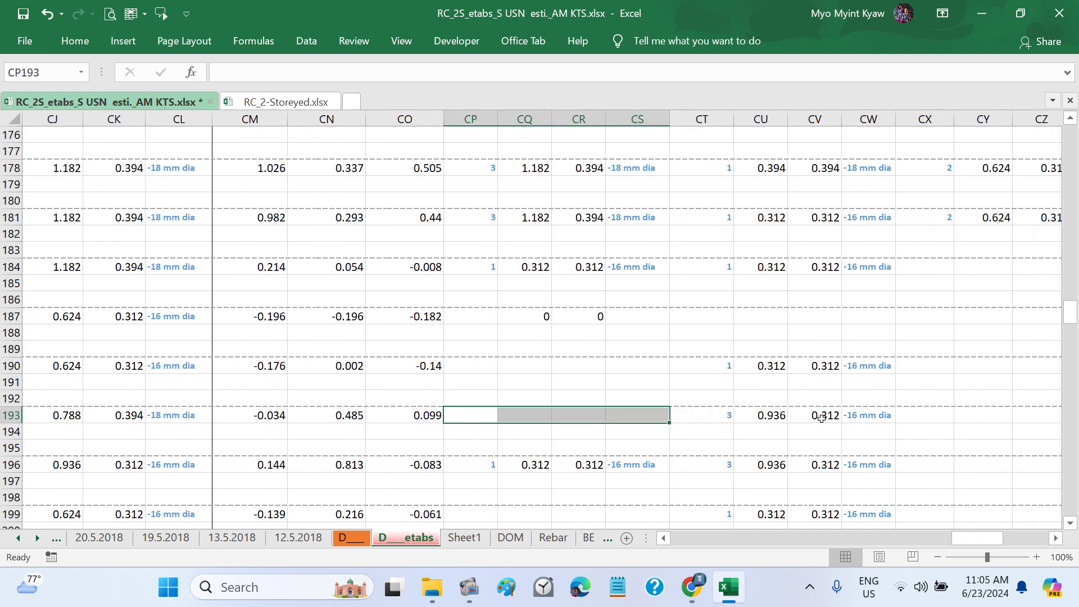
left_click(356, 416)
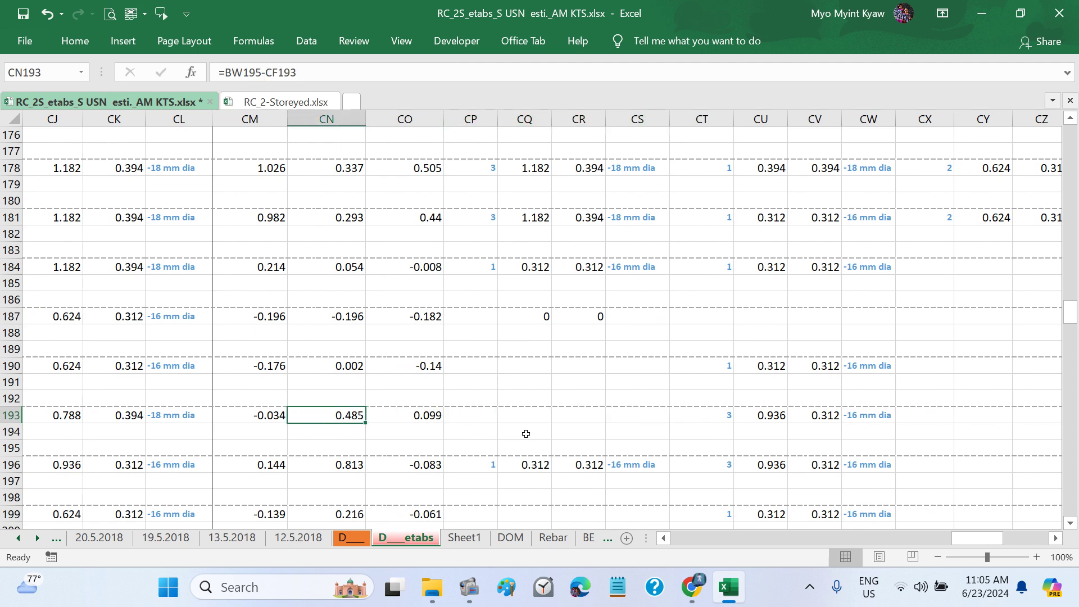
scroll(526, 434, "right", 1)
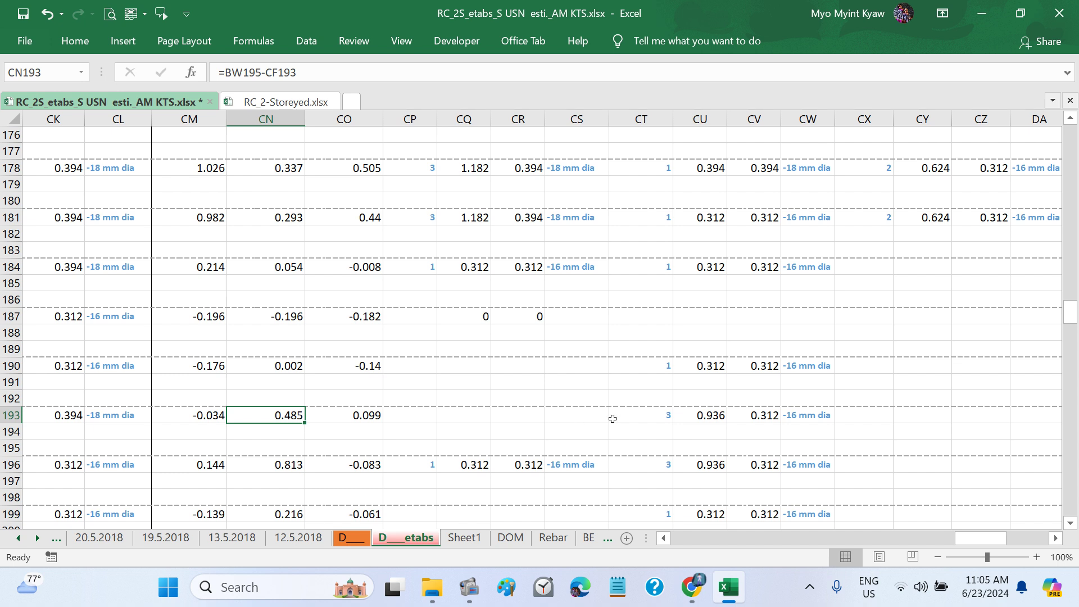
left_click(658, 418)
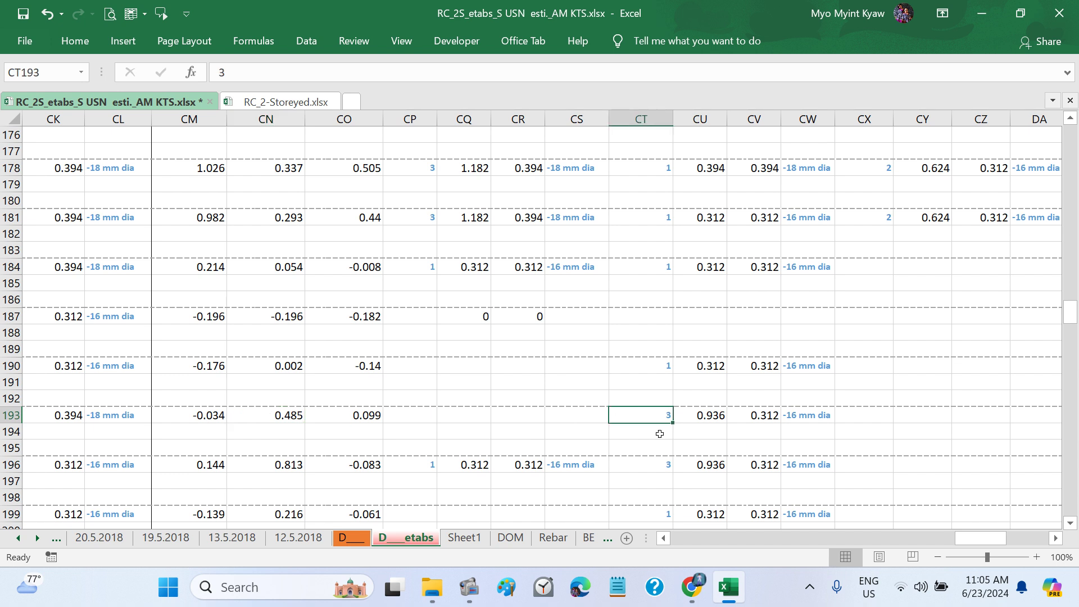
type("2")
key("Return")
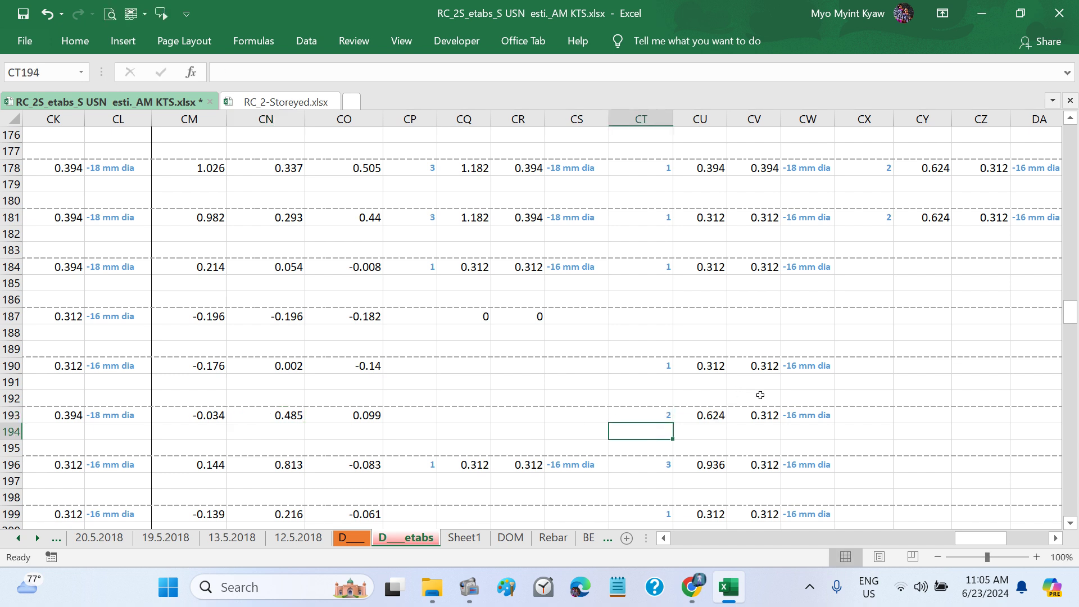
Step: Check the total area, single-bar area and diameter of the extra bars in CU193:CW193
left_click(714, 417)
left_click(765, 417)
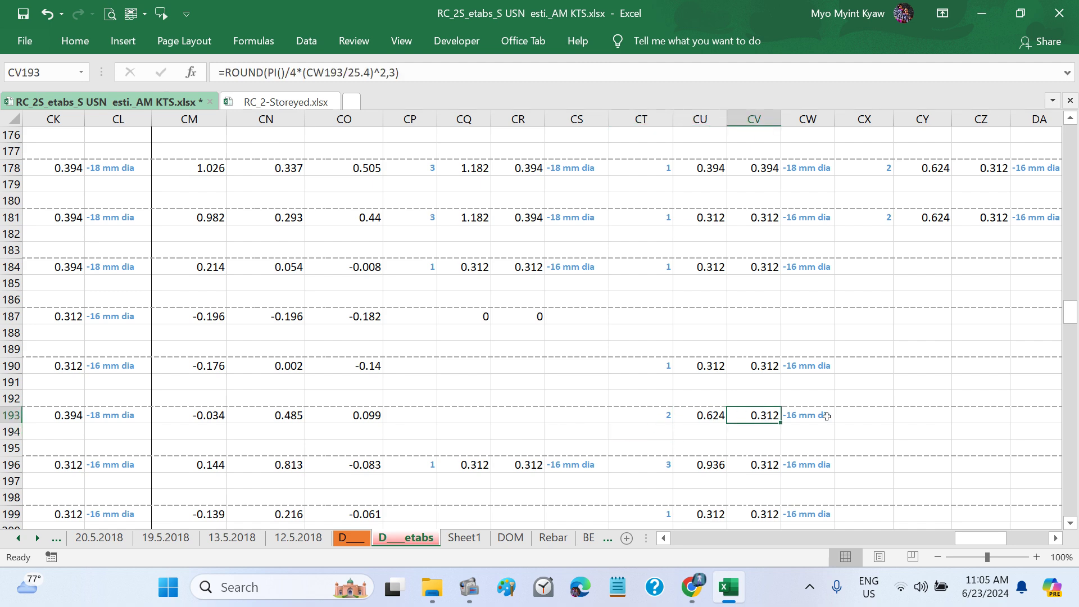
left_click(828, 417)
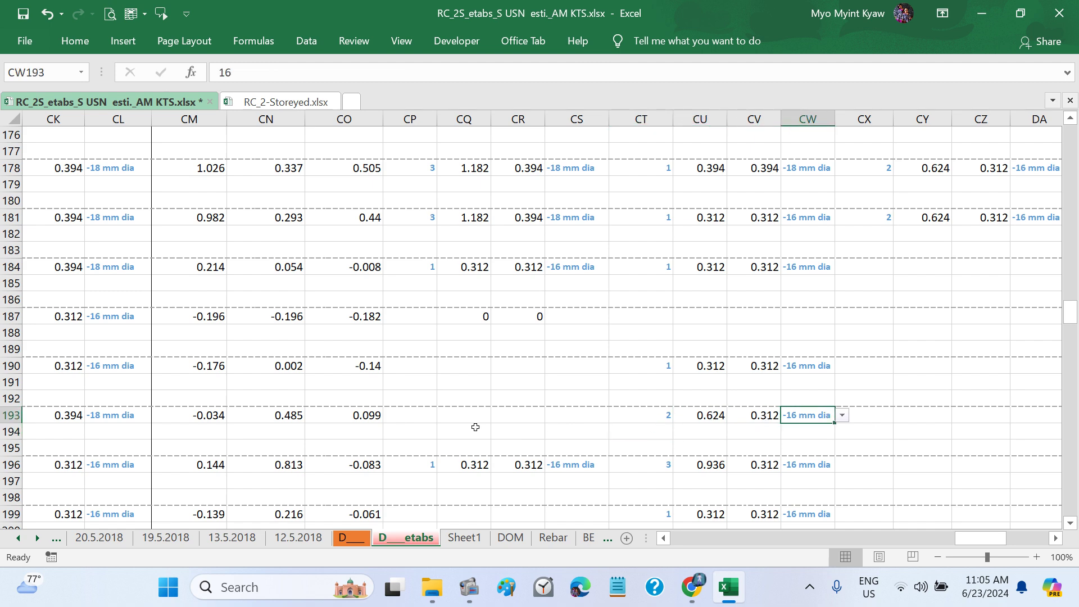
Step: Copy the extra bar number, areas and diameter from CX181:DA181 into row 193, starting at CX193
left_click(368, 417)
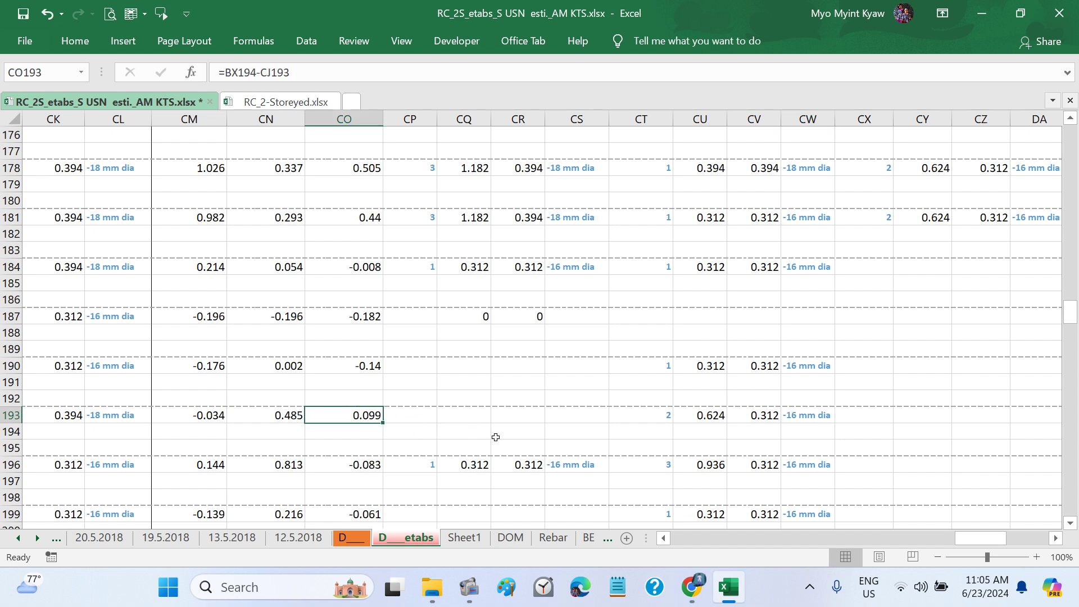
scroll(496, 437, "right", 2)
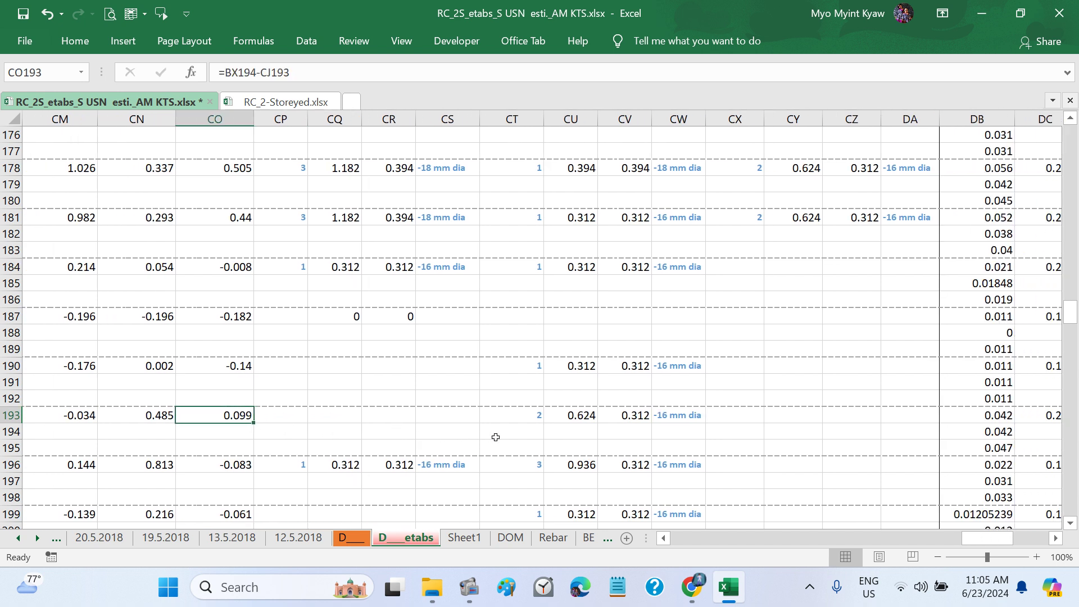
key("ctrl")
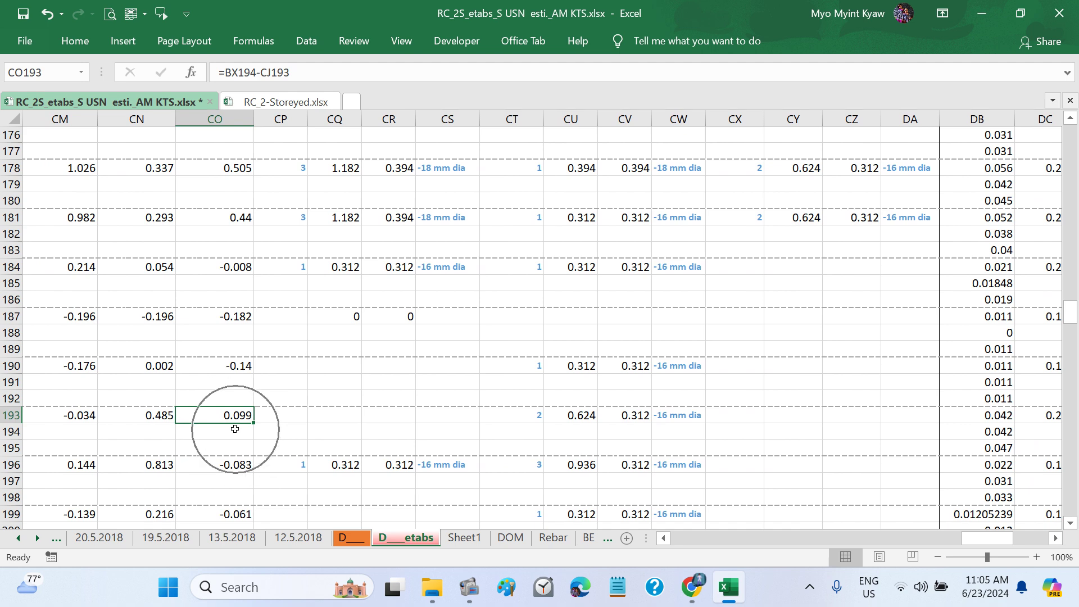
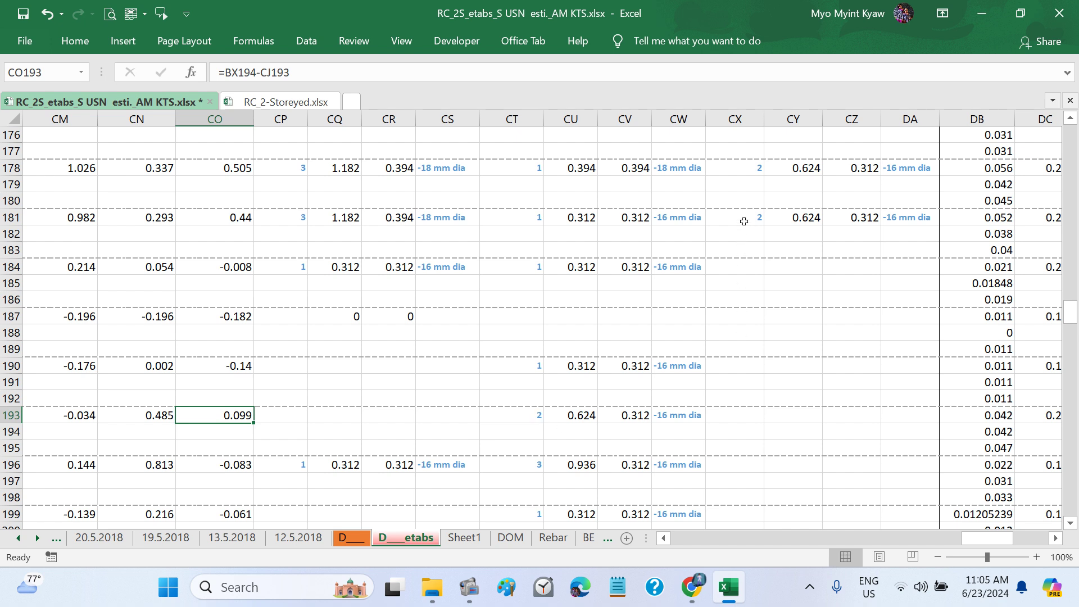
left_click_drag(744, 219, 894, 221)
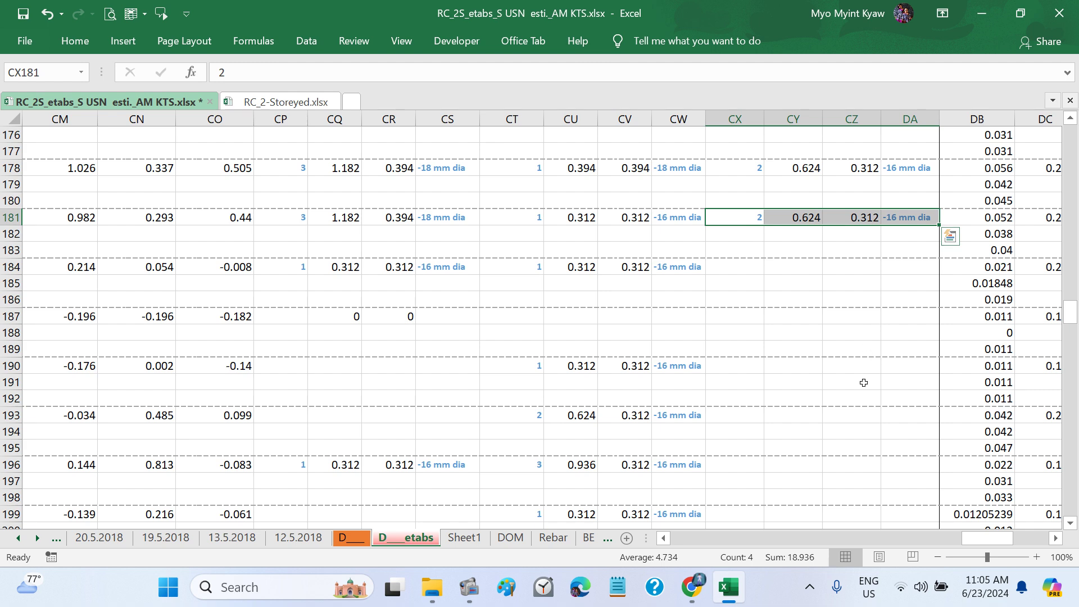
key("ctrl+c")
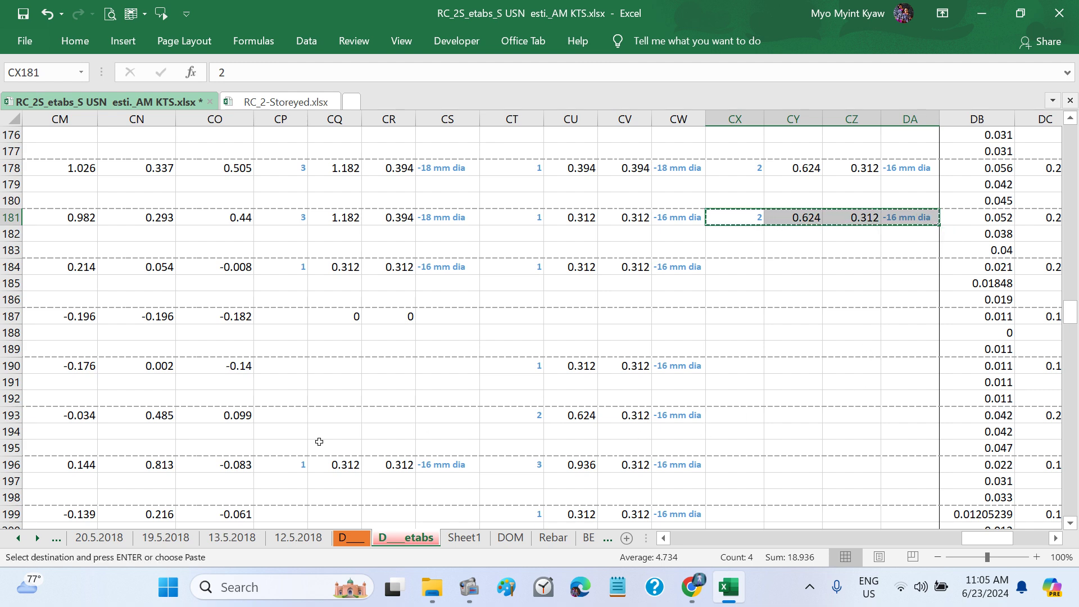
left_click(728, 415)
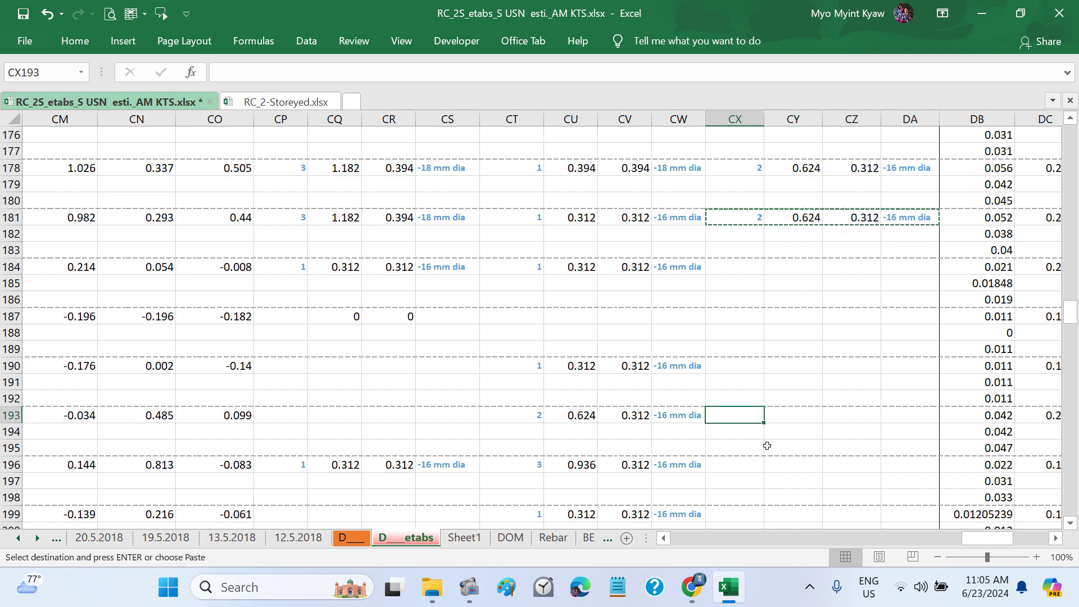
key("ctrl+v")
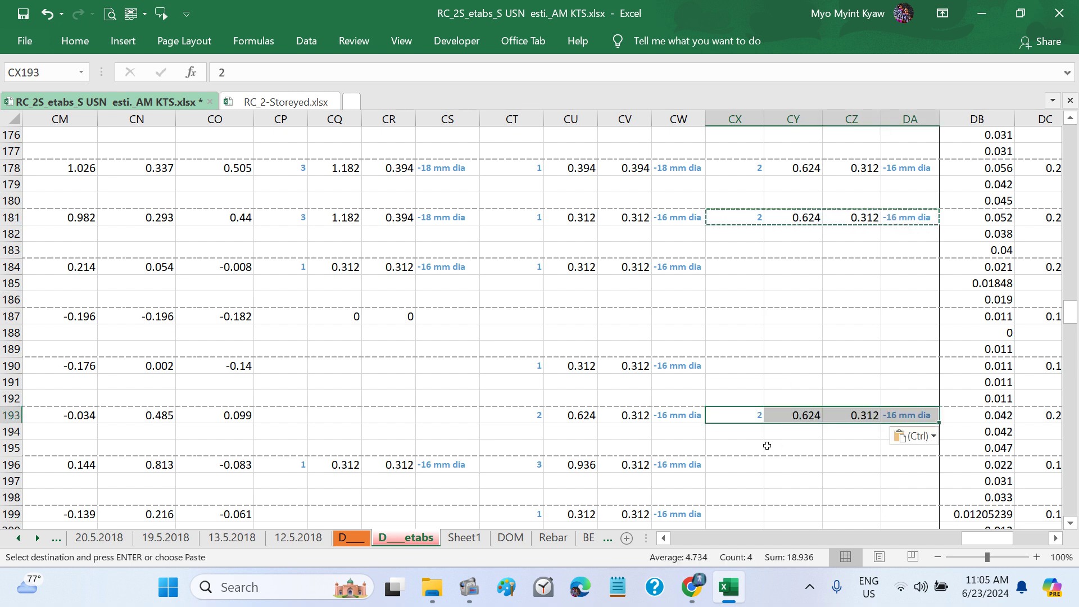
left_click(767, 446)
key("Escape")
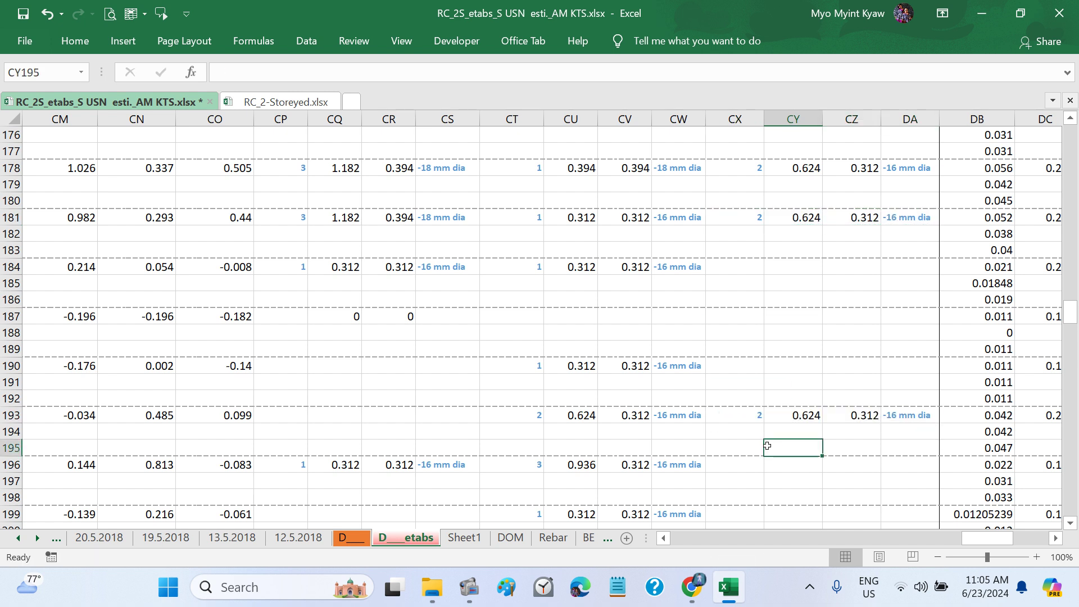
Step: Set the number of extra bars in CX193 to 1
left_click(746, 419)
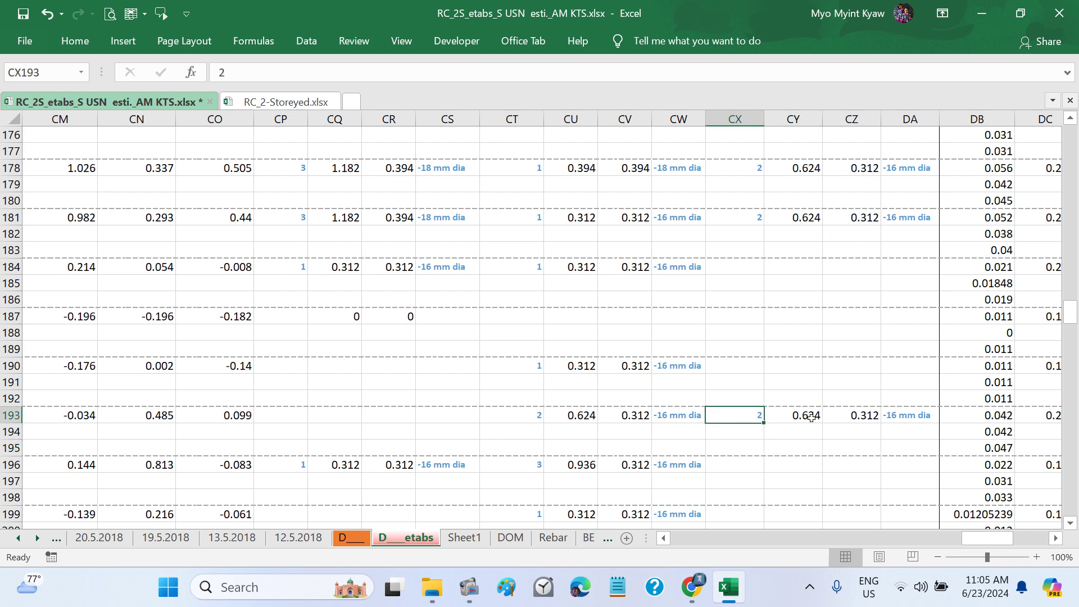
left_click(807, 417)
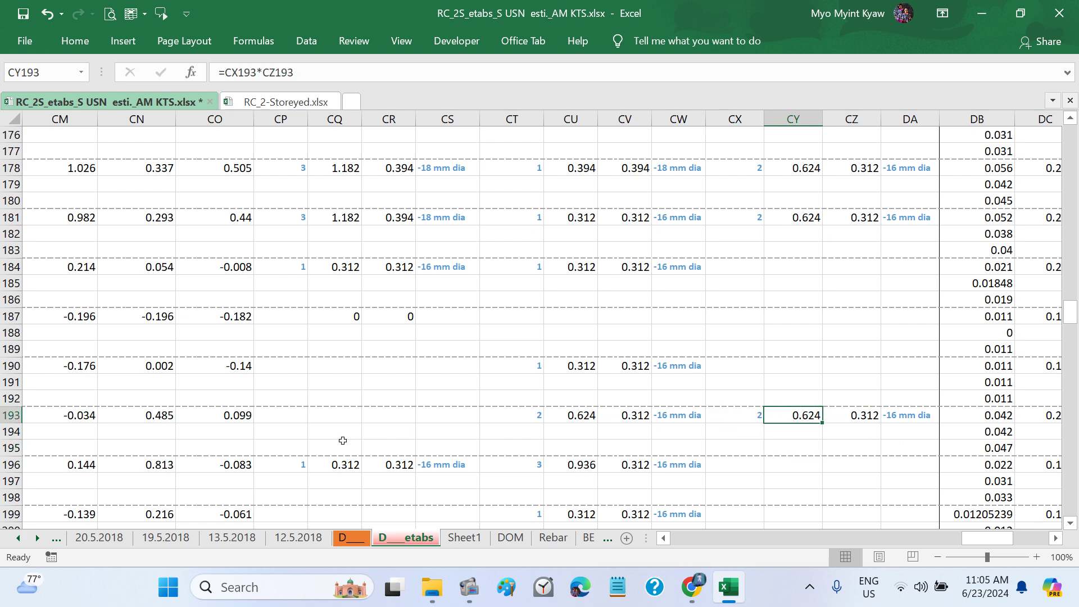
left_click(900, 416)
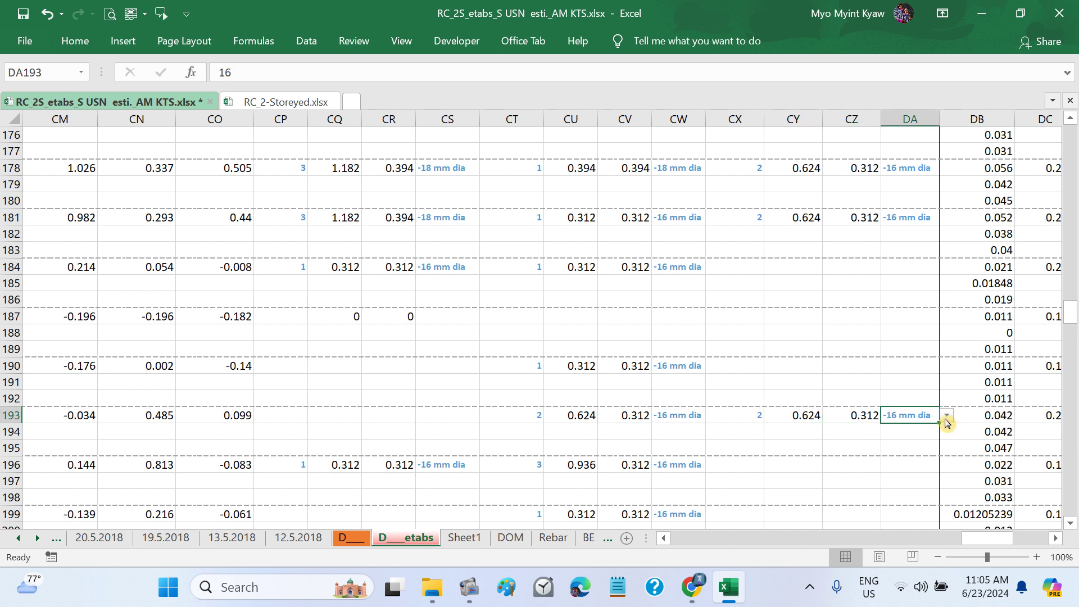
left_click(751, 416)
type("1")
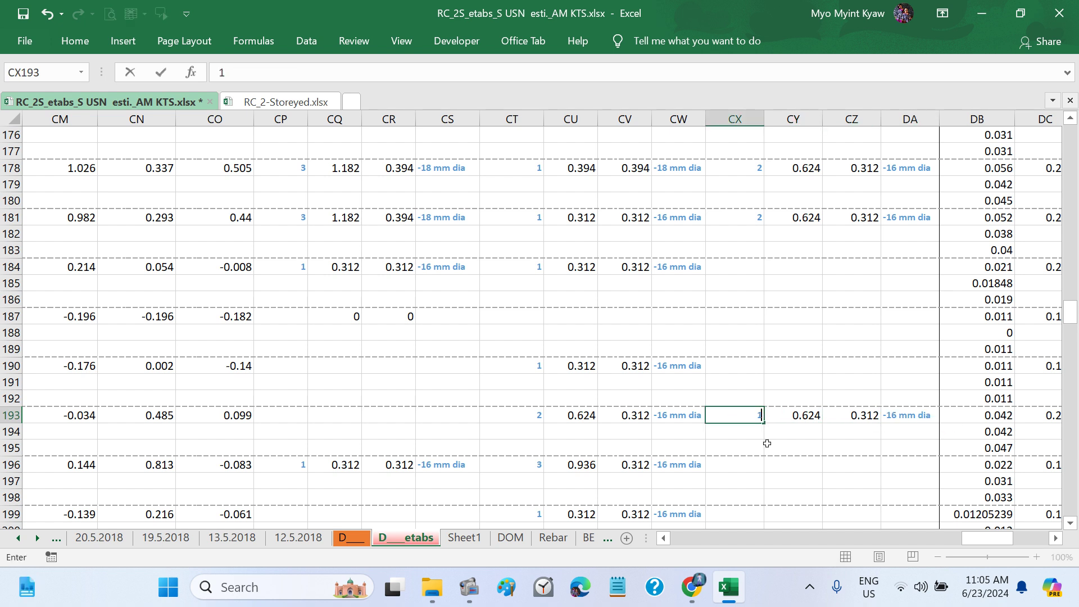
key("Return")
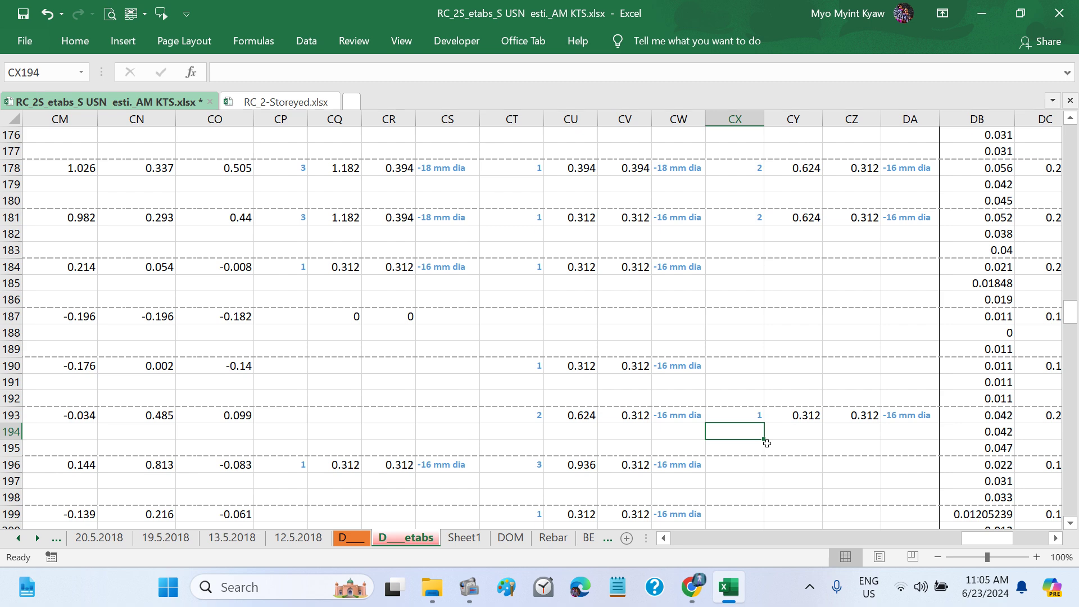
Step: Compare the extra rebar areas provided in row 193 with the additional areas required in CN193 and CO193
left_click(794, 419)
left_click(234, 415)
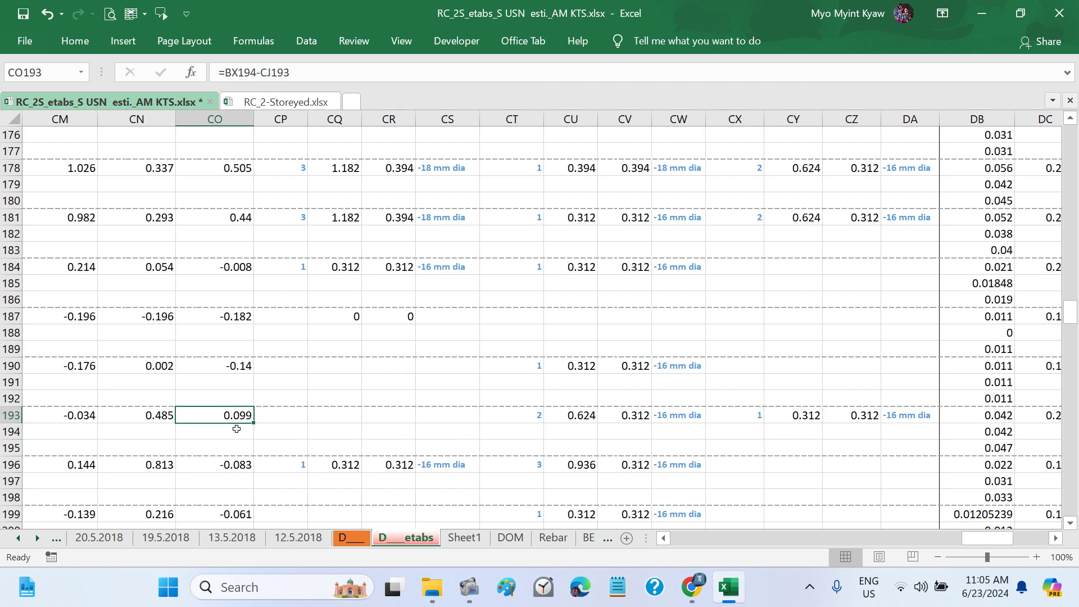
left_click(586, 413)
left_click(155, 416)
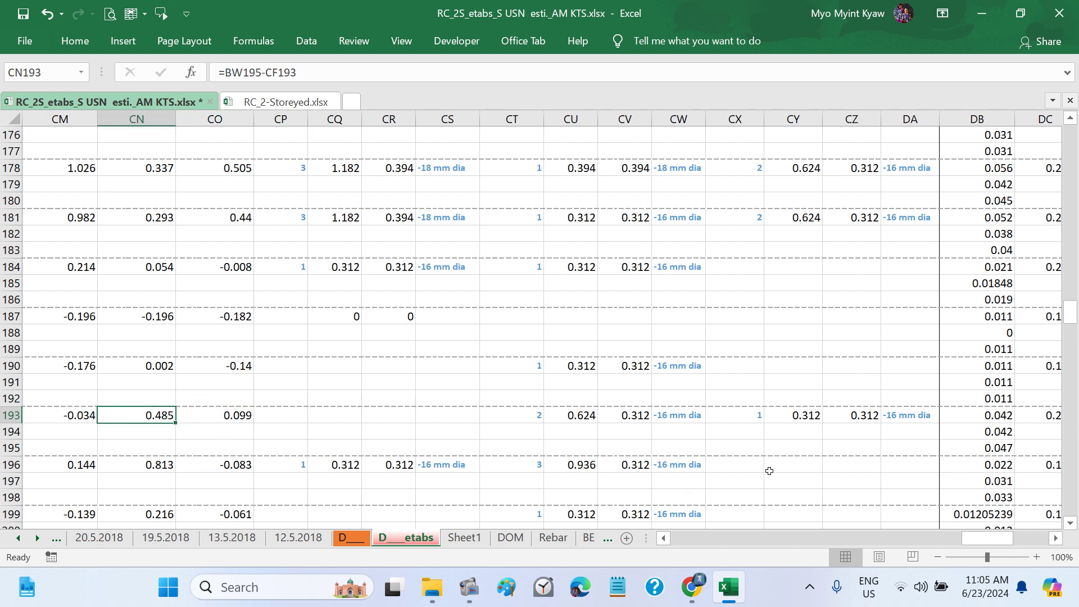
left_click(832, 434)
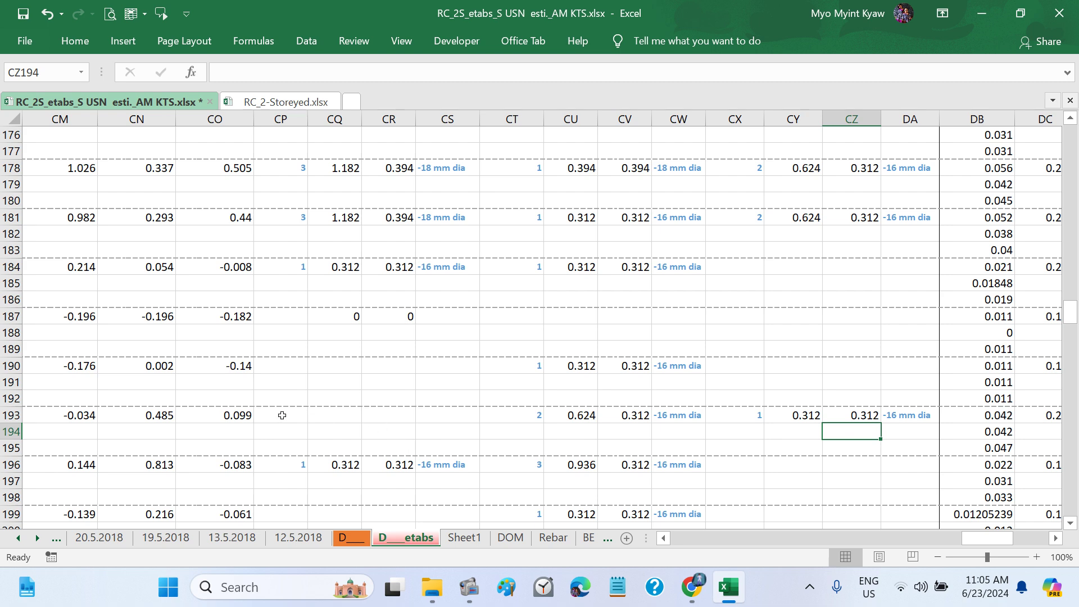
left_click_drag(282, 415, 447, 415)
Step: Examine the stirrup diameters and spacings for the beams from row 193 down to row 217
scroll(732, 465, "right", 6)
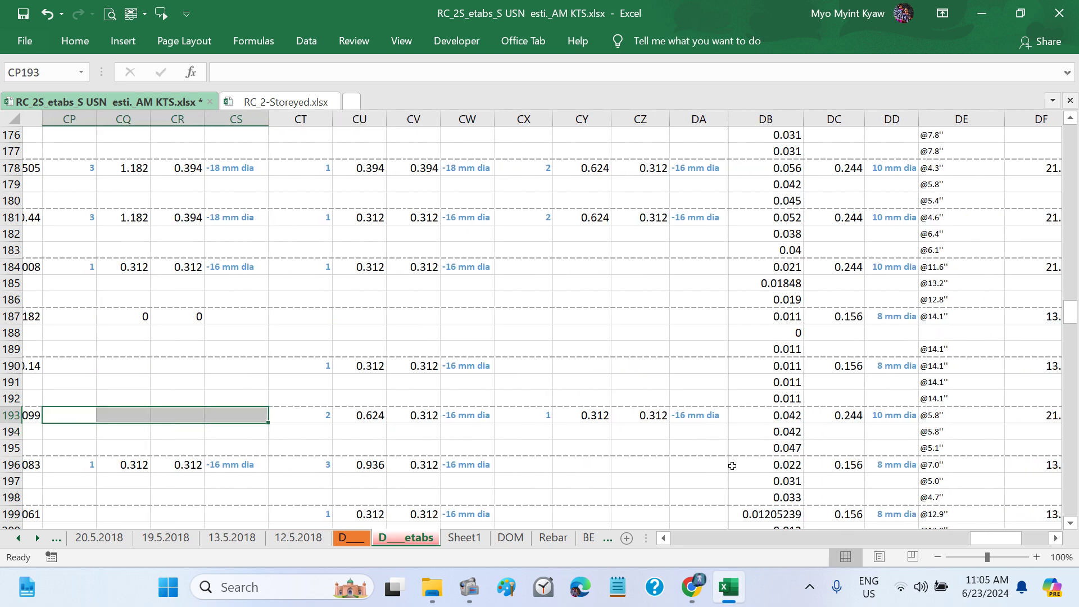
scroll(732, 466, "right", 2)
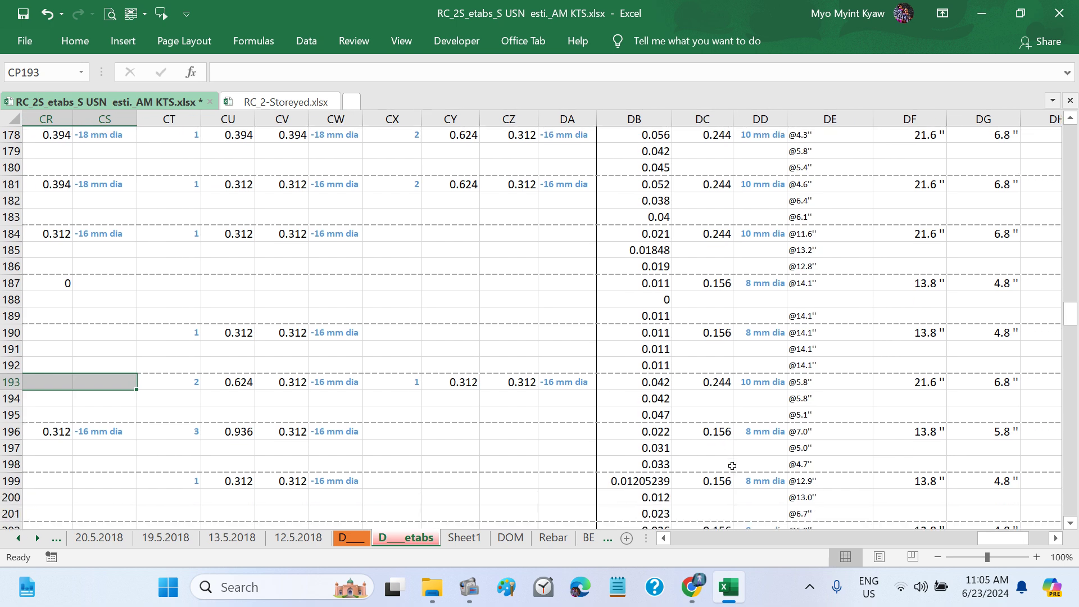
left_click(703, 451)
left_click(705, 486)
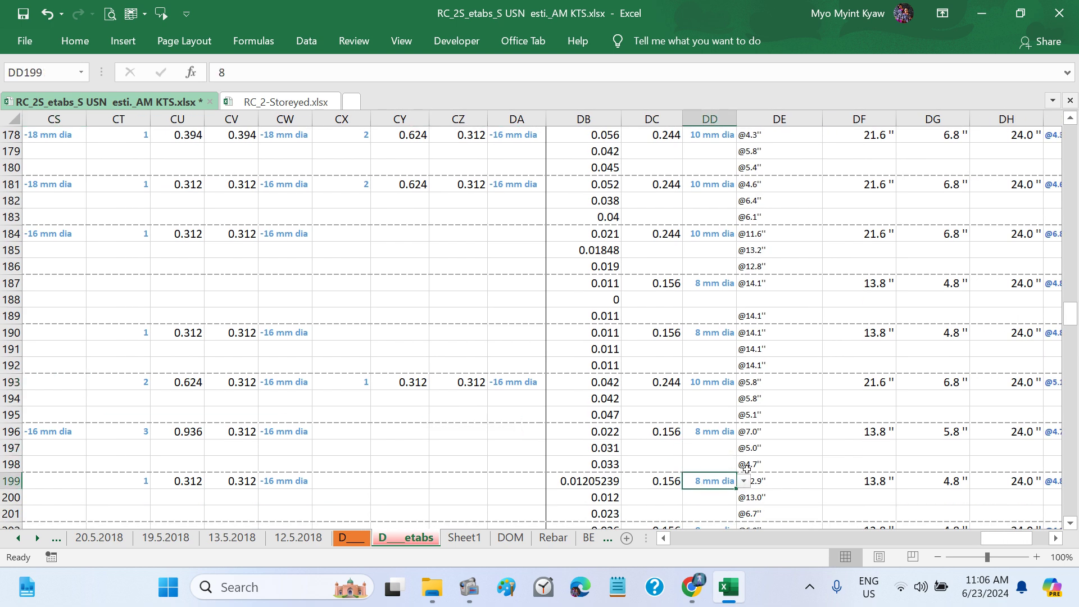
scroll(730, 475, "down", 2)
scroll(747, 468, "down", 3)
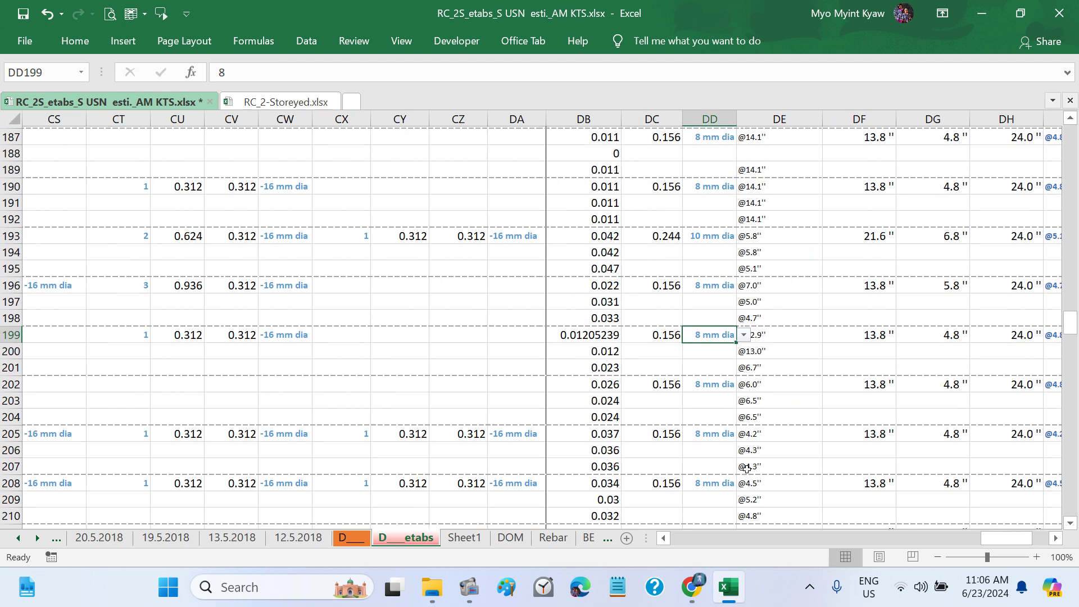
scroll(746, 468, "down", 1)
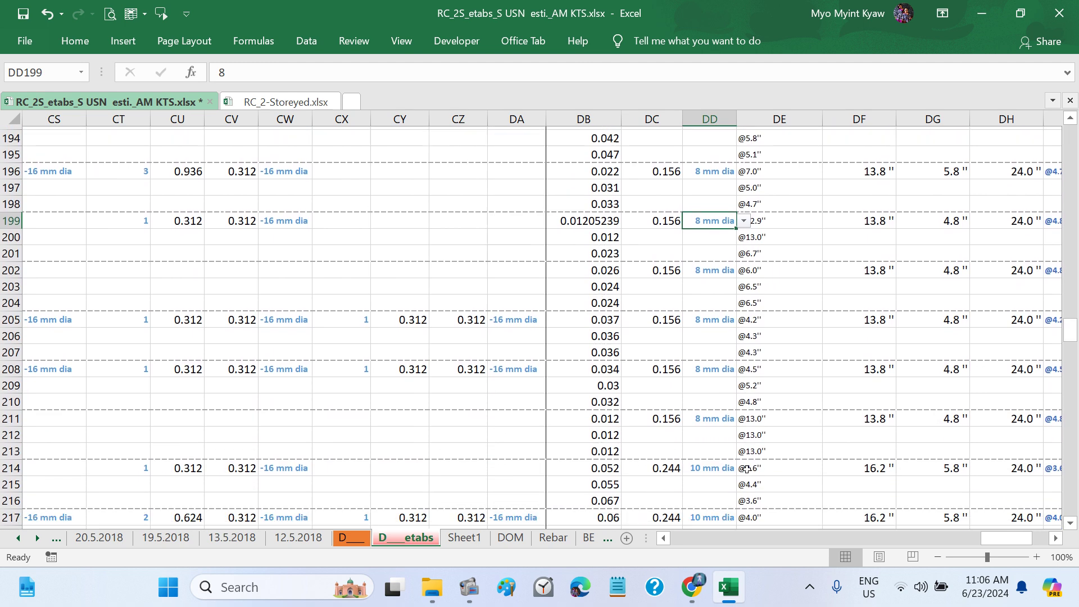
left_click(724, 448)
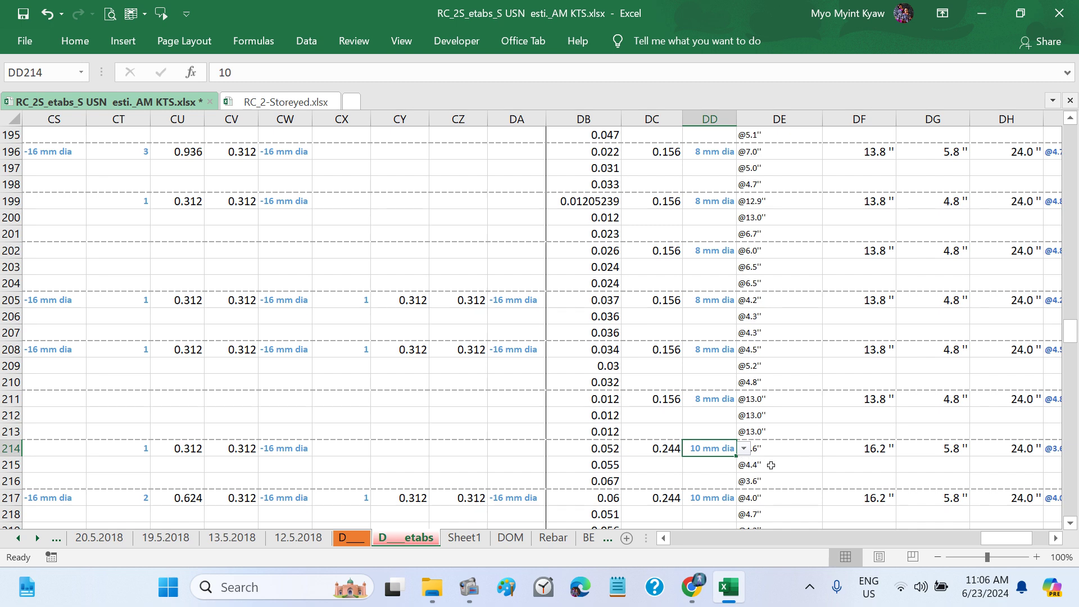
scroll(789, 466, "right", 5)
scroll(790, 468, "left", 4)
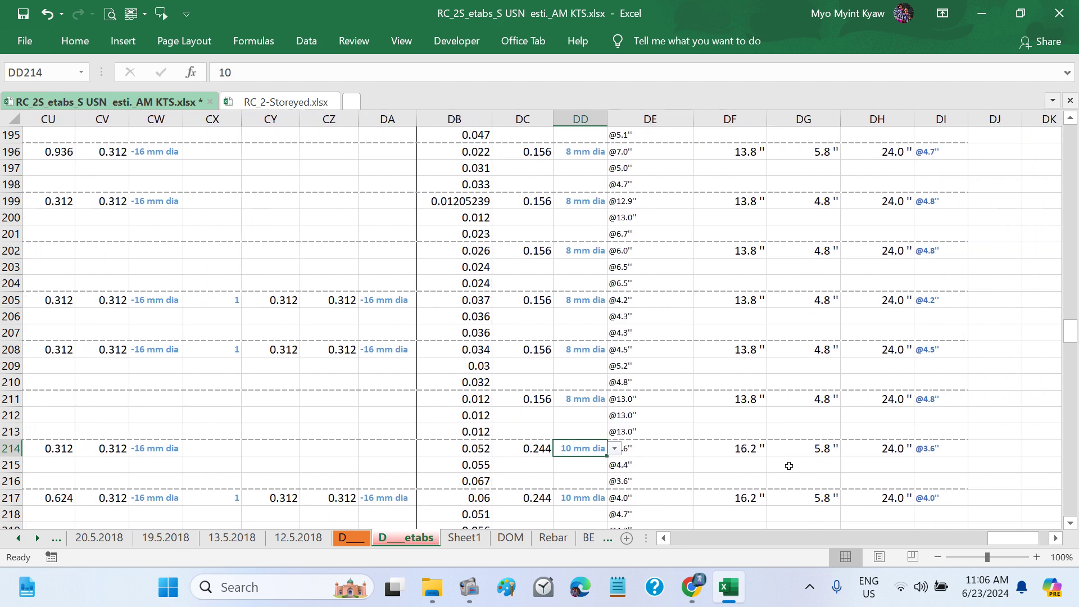
Step: Review the throughout bar diameters in row 214 and set the diameter in CH214 to 18 mm
scroll(441, 446, "left", 10)
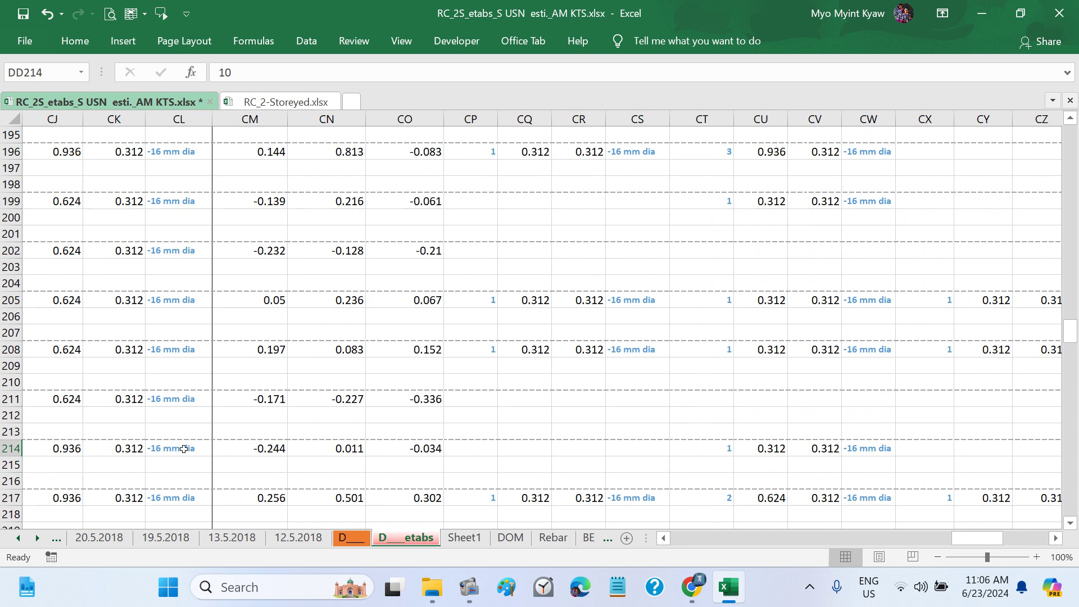
left_click(183, 449)
scroll(329, 469, "right", 4)
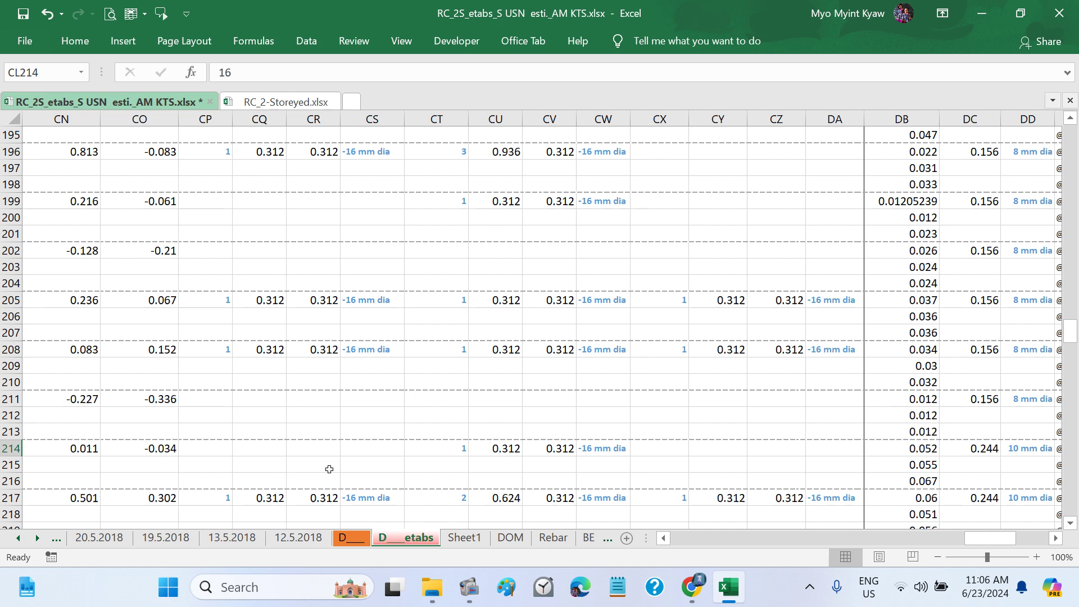
scroll(330, 470, "left", 6)
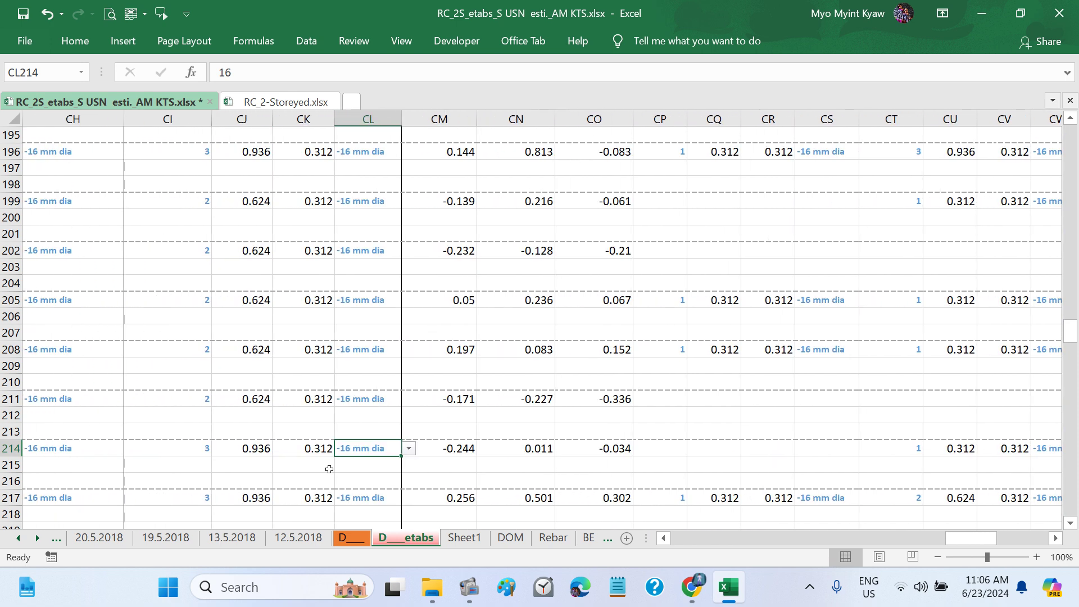
scroll(329, 469, "left", 3)
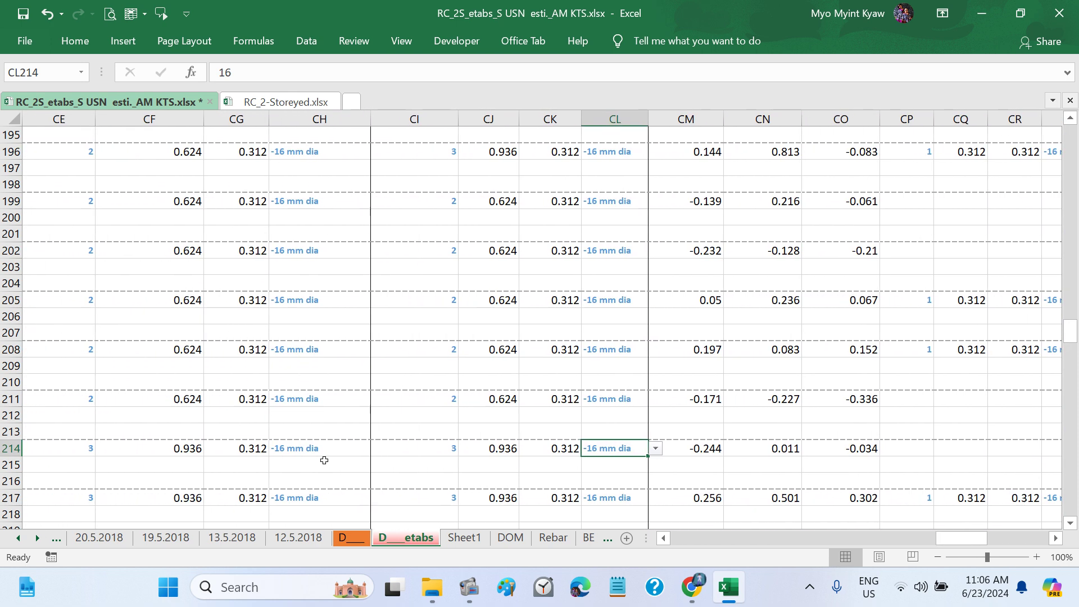
left_click(318, 449)
scroll(331, 466, "left", 1)
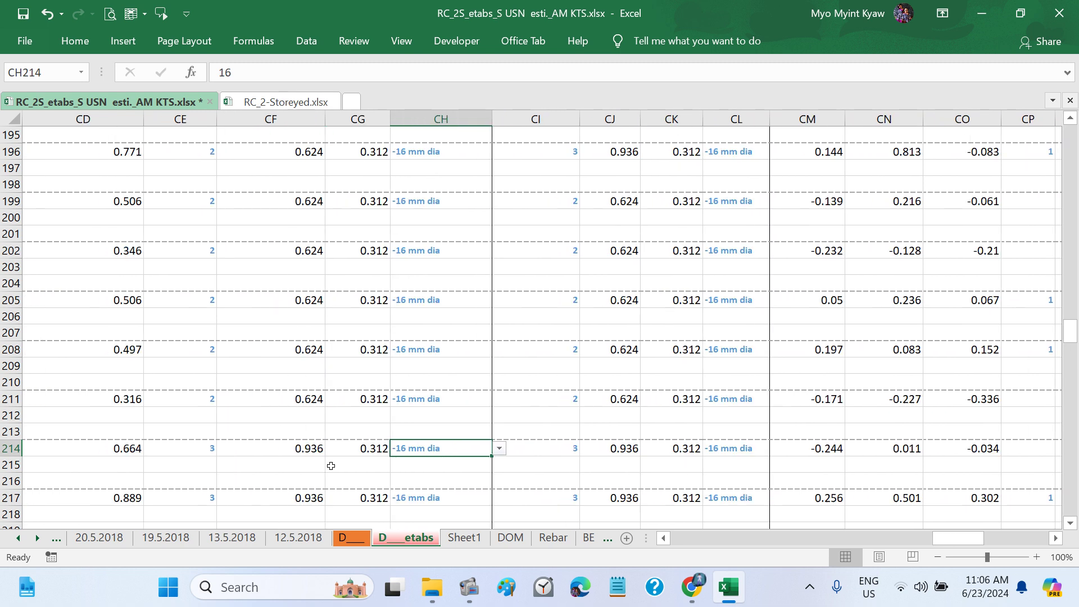
scroll(331, 466, "left", 2)
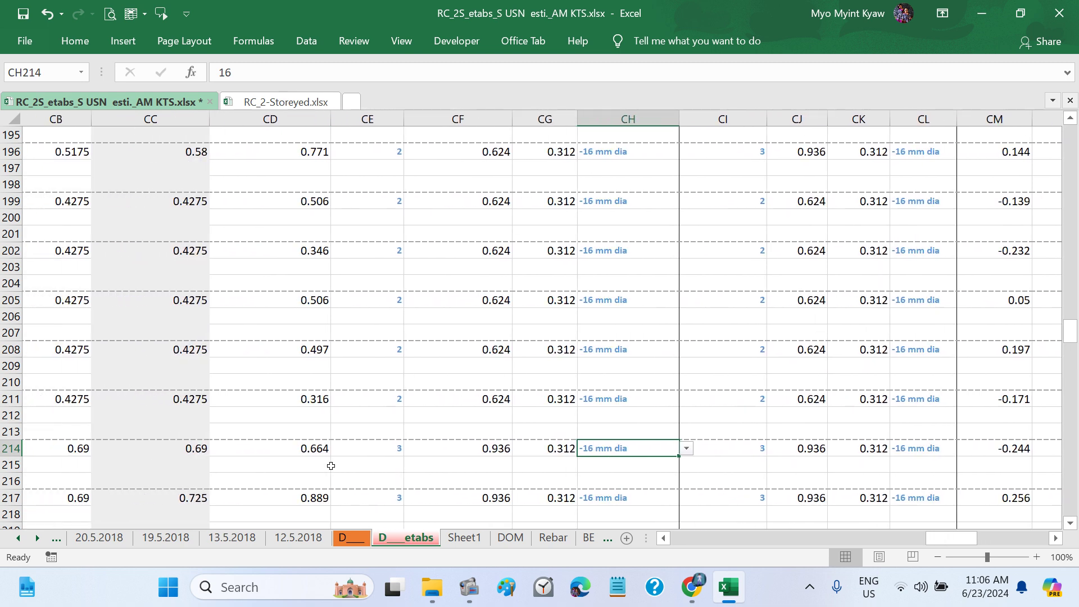
left_click(689, 449)
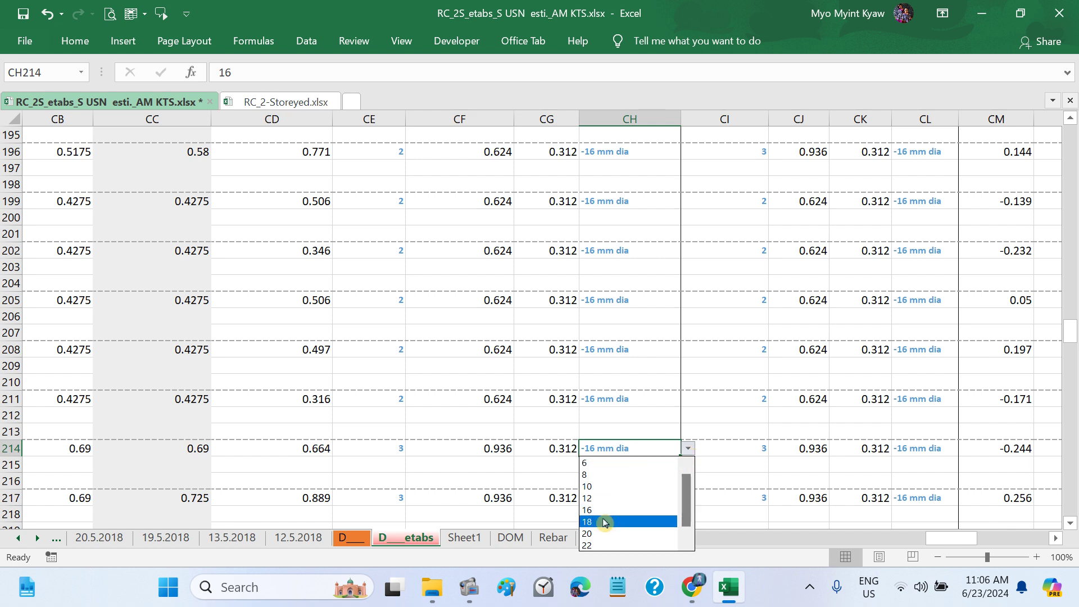
left_click(604, 519)
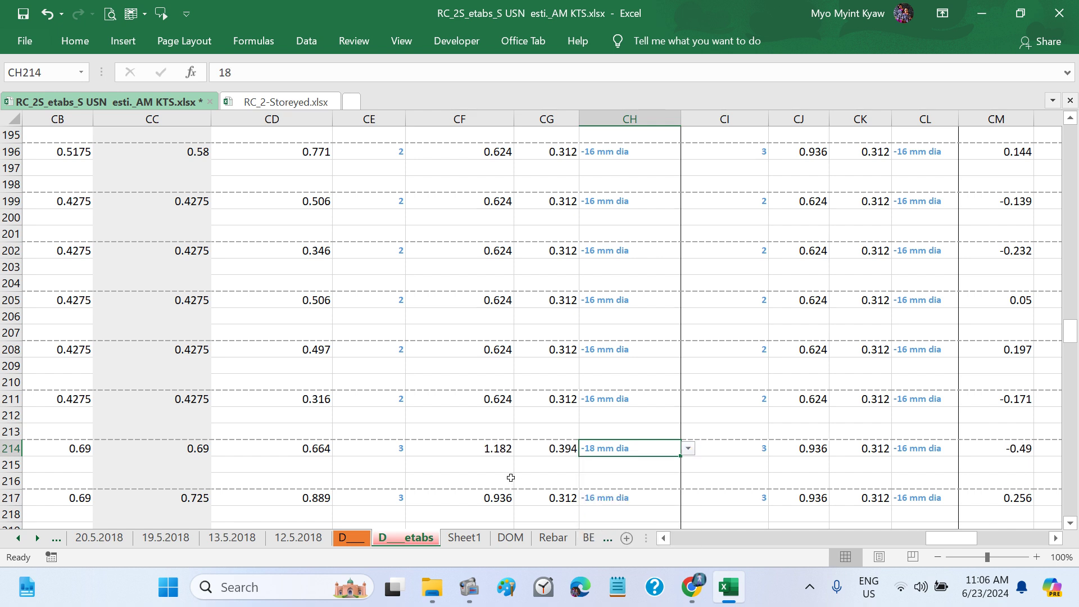
Step: Set the number of throughout bars in CE214 to 2 and compare the provided area in CF214 with CC214 and CD214
left_click(369, 448)
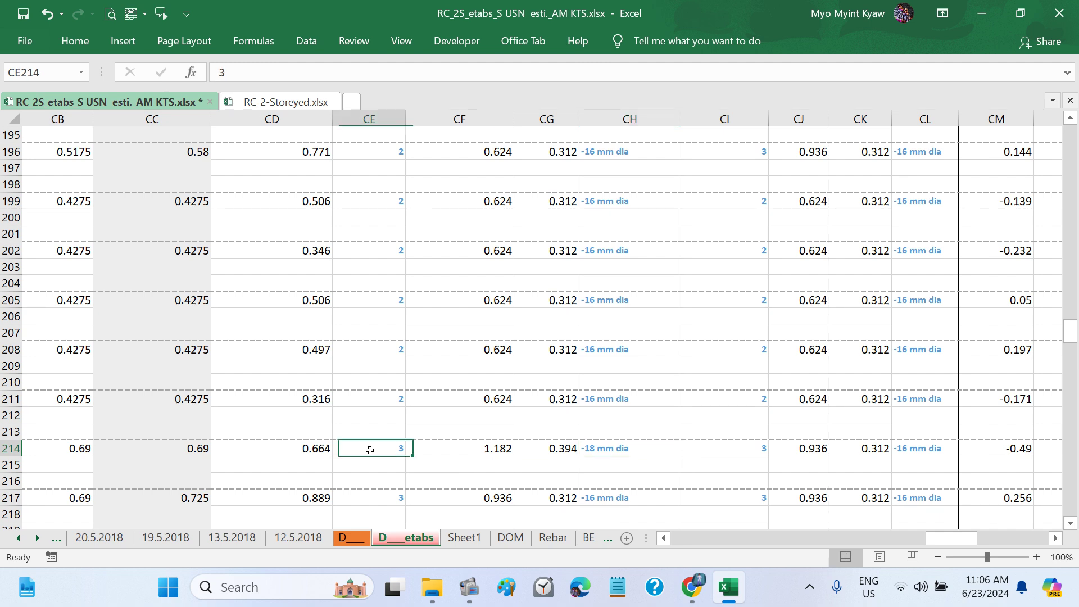
type("2")
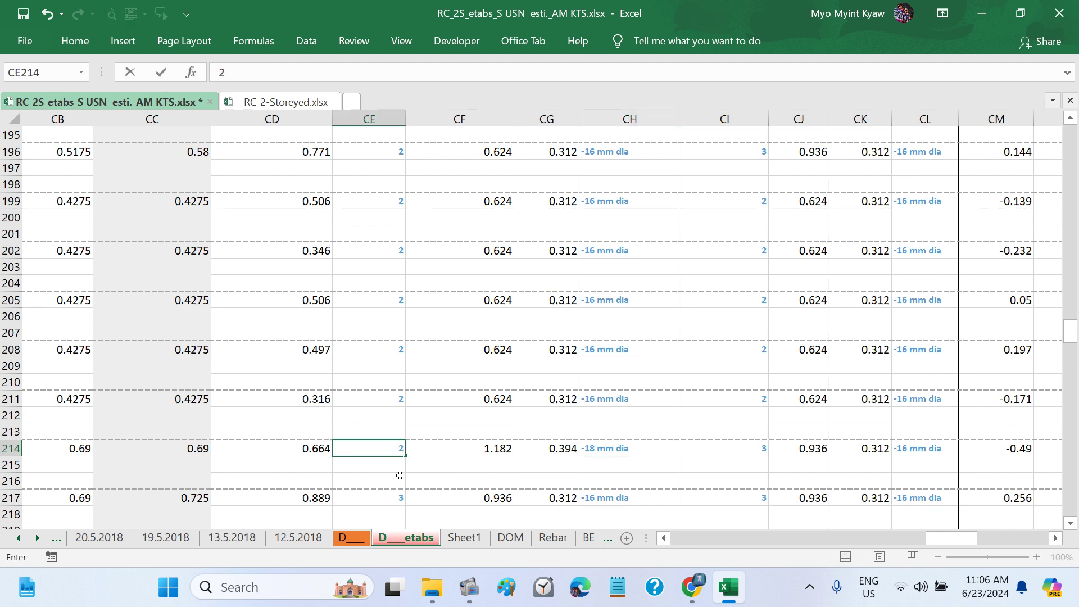
key("Return")
left_click(177, 448)
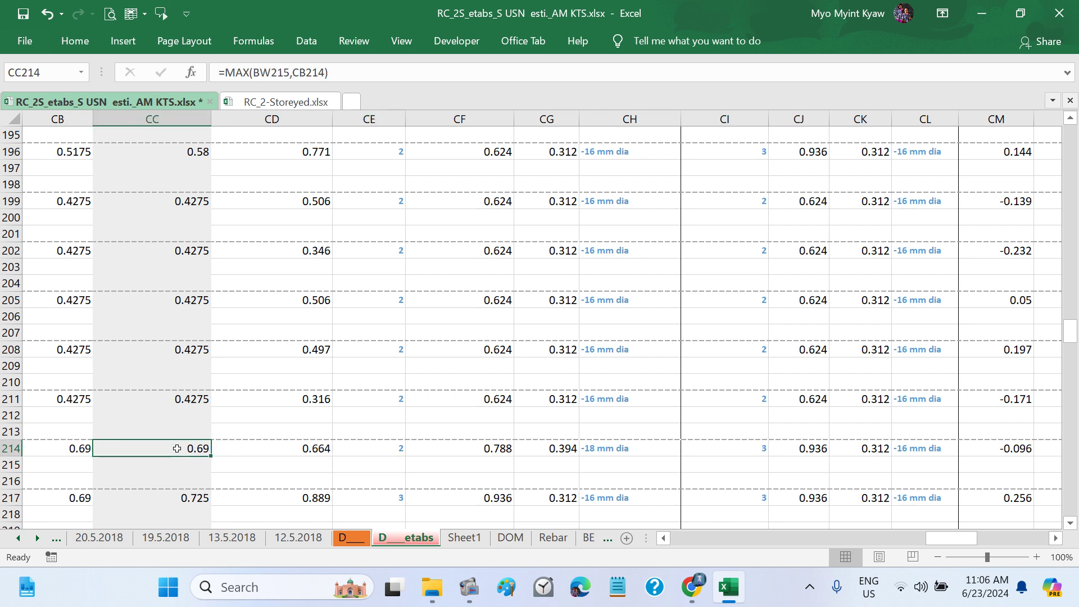
left_click(481, 452)
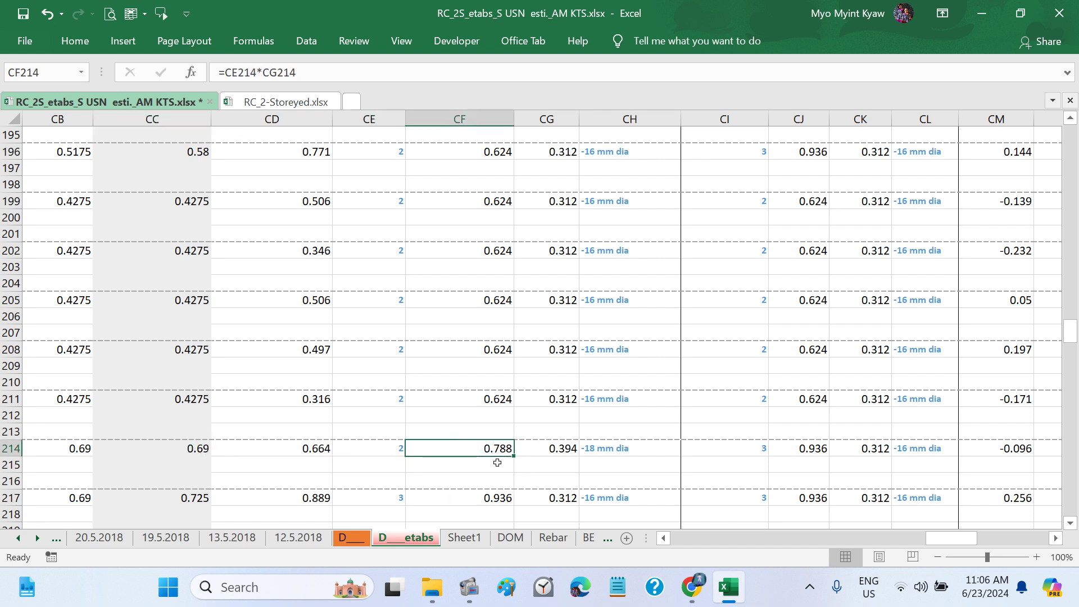
left_click(547, 450)
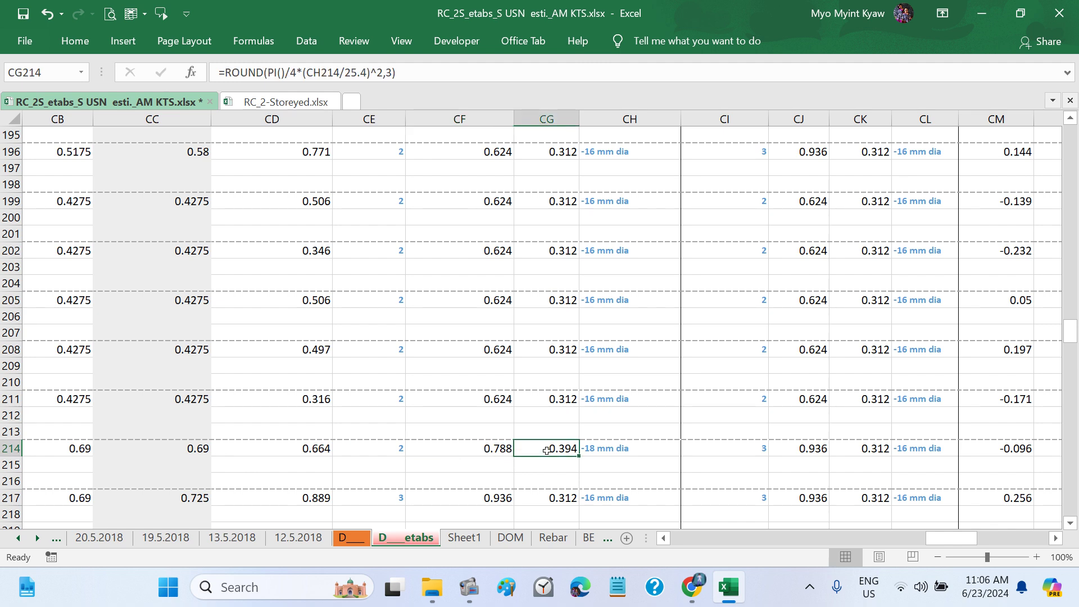
left_click(321, 452)
scroll(612, 463, "right", 1)
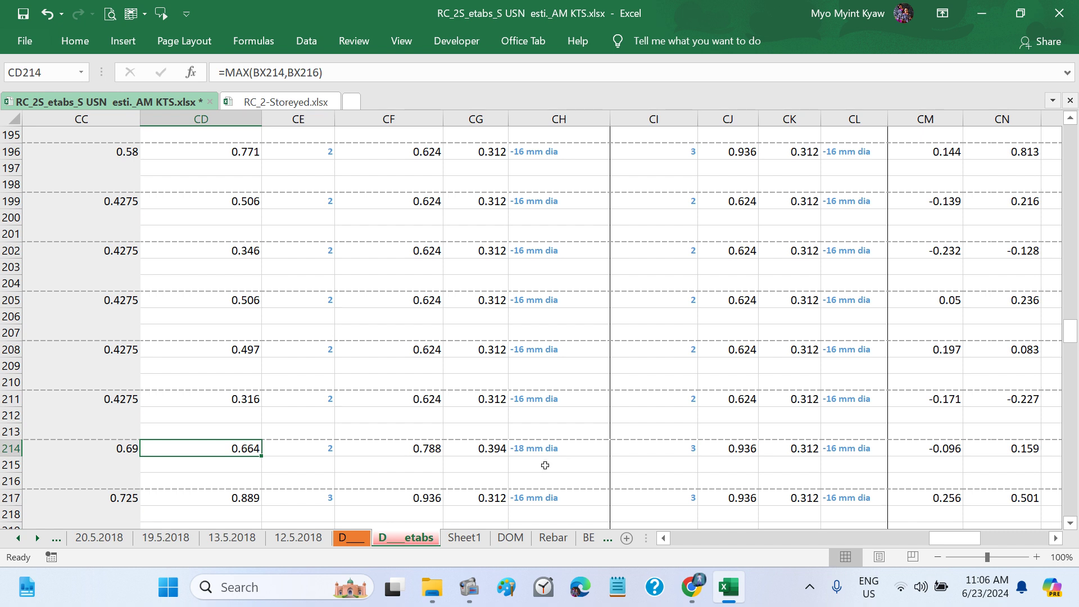
left_click(438, 451)
Step: Set the second group of throughout bars in row 214 to 18 mm diameter in CL214 and 2 bars in CI214
left_click(689, 450)
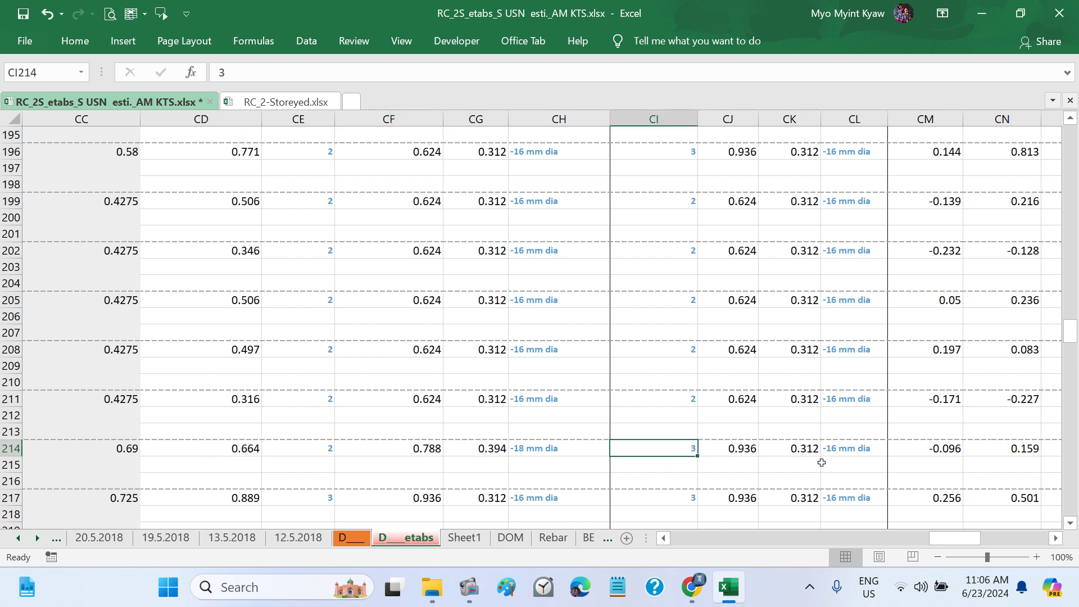
left_click(863, 453)
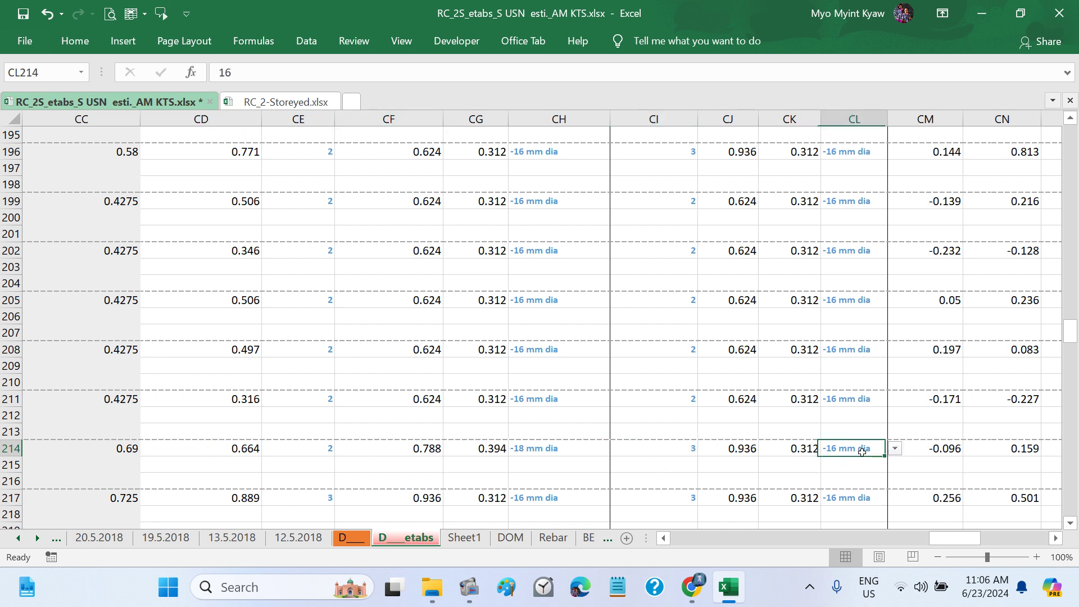
left_click(895, 449)
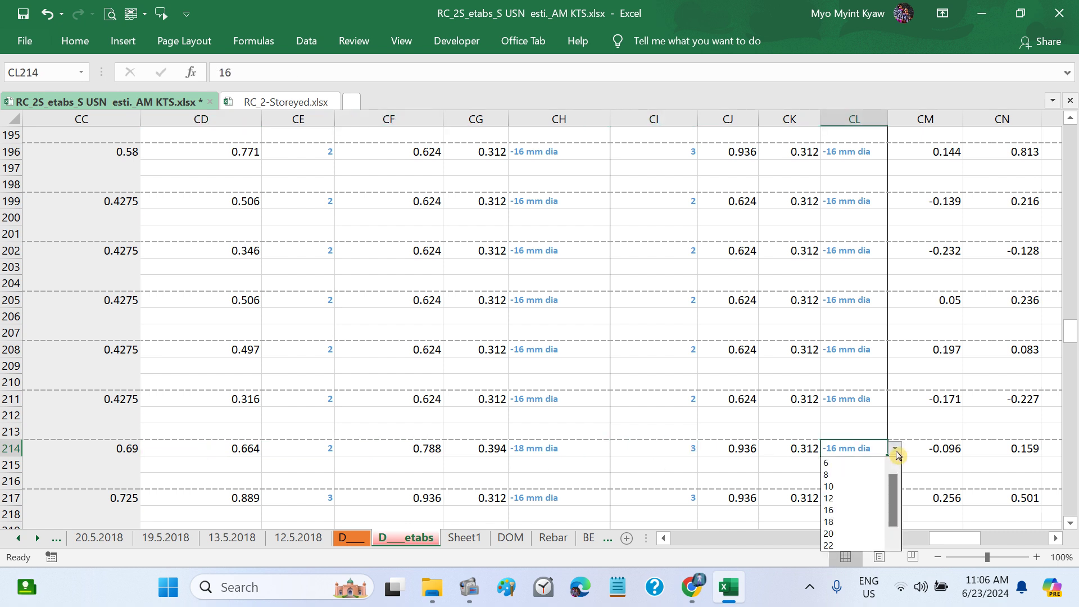
left_click(839, 521)
left_click(691, 451)
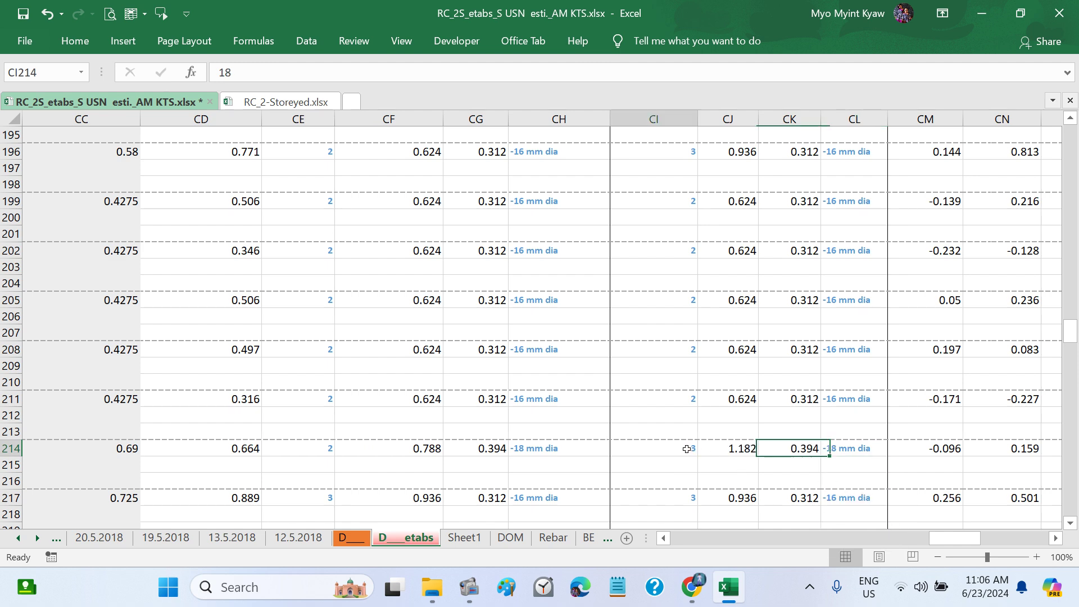
type("2")
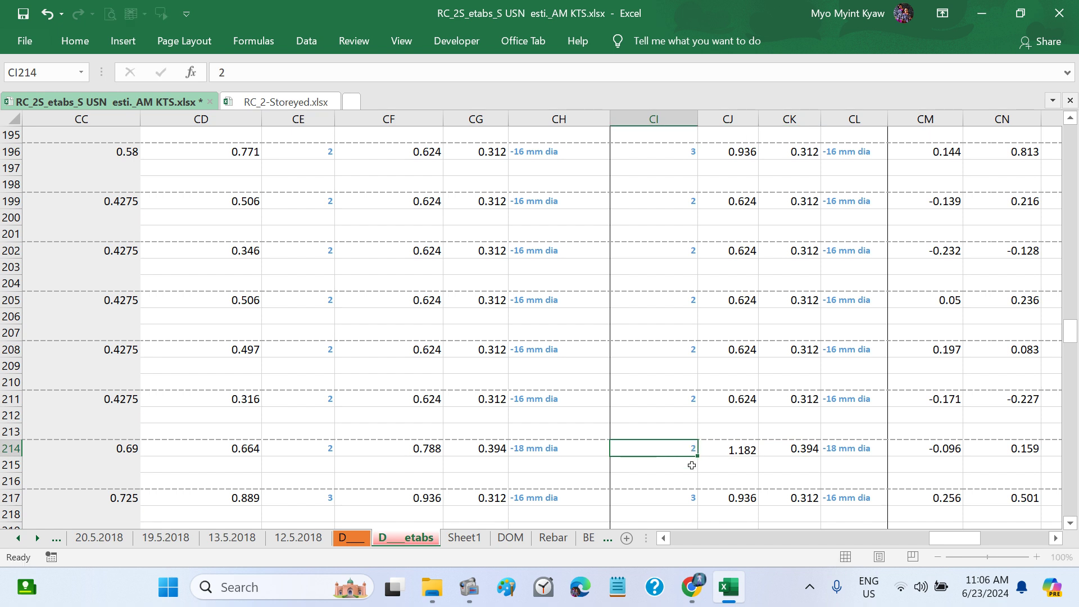
key("Return")
Step: Compare the provided area in CJ214 with CD214, and examine the additional rebar areas required in CM214:CO214
left_click(750, 448)
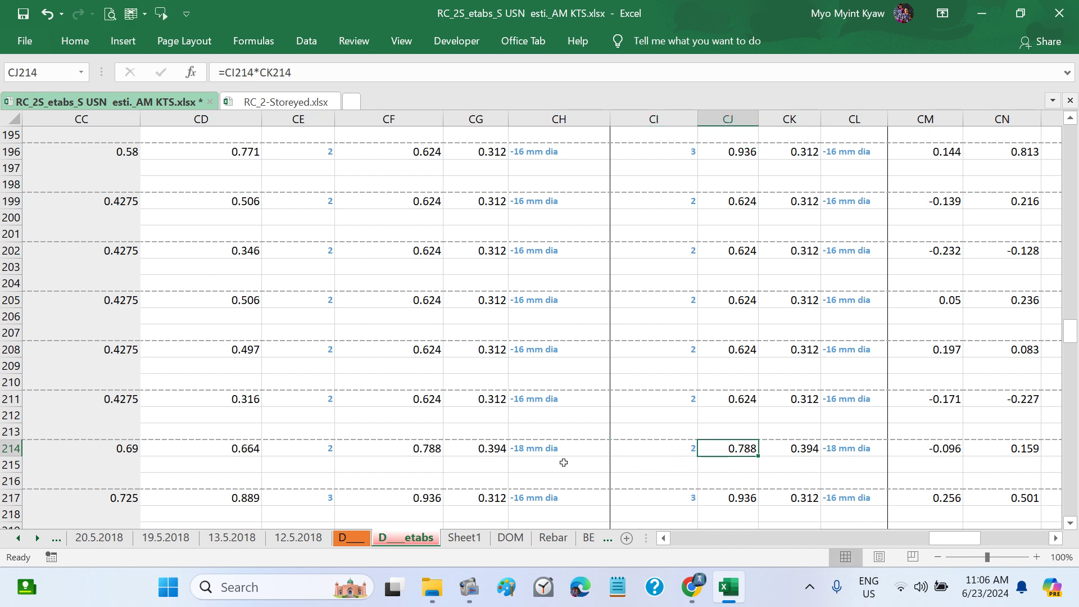
left_click(233, 449)
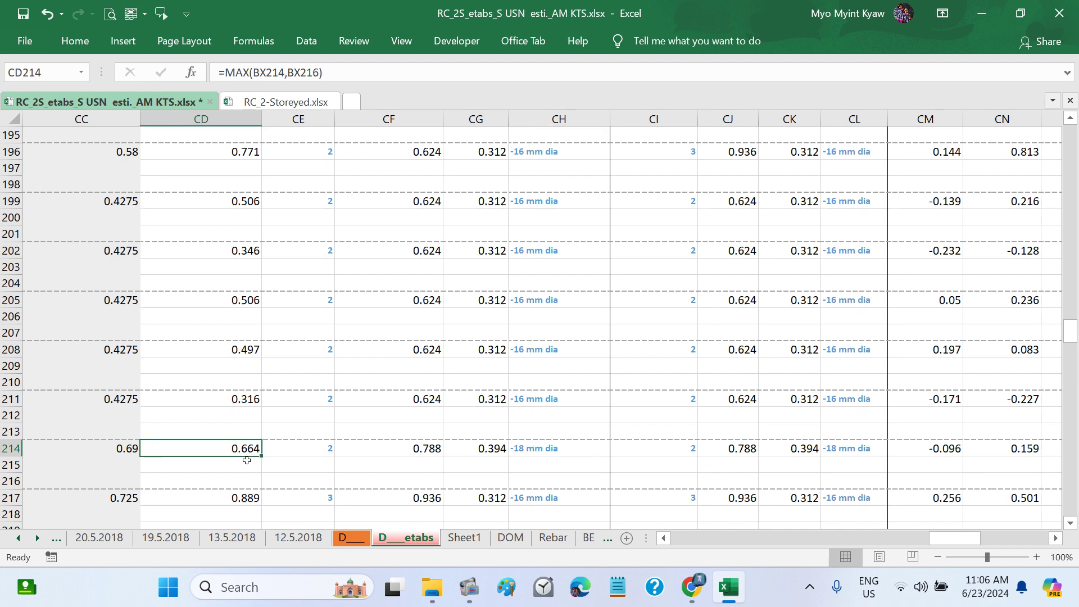
left_click(735, 449)
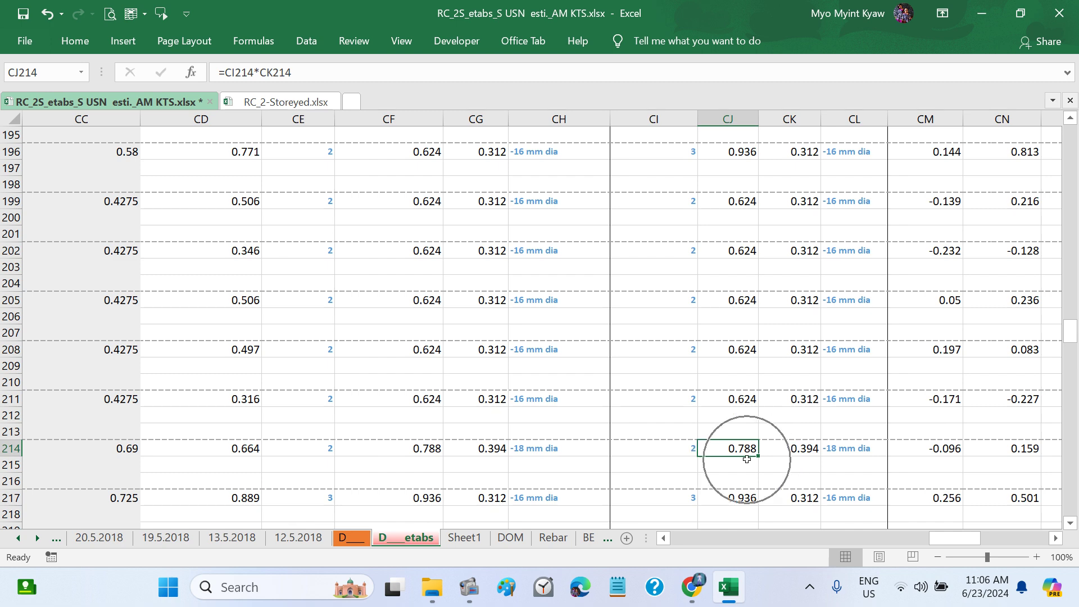
scroll(747, 460, "right", 3)
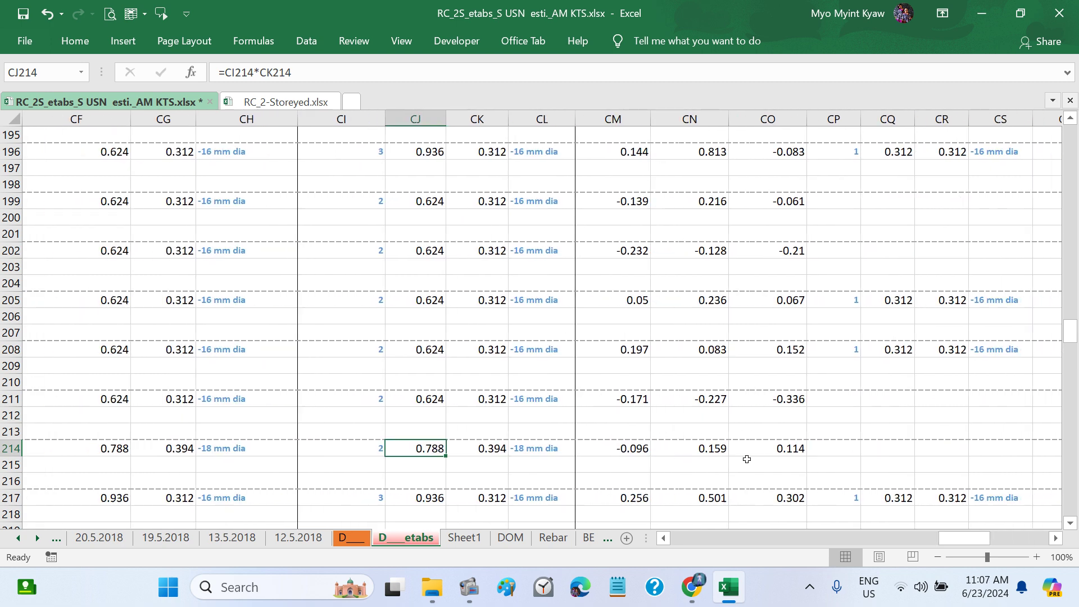
left_click(627, 453)
scroll(734, 476, "right", 2)
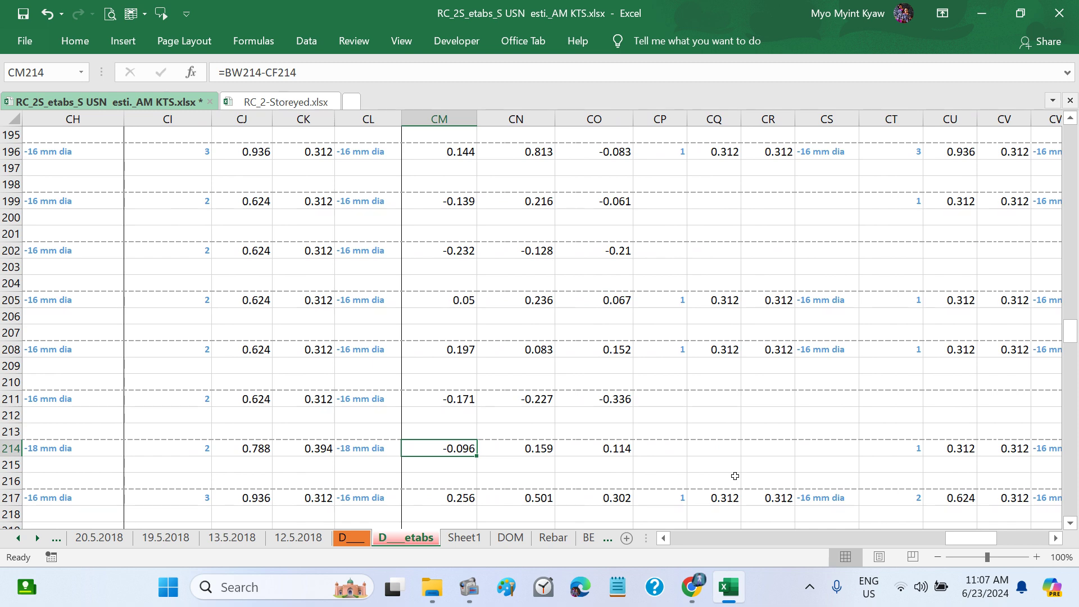
scroll(736, 476, "right", 1)
left_click_drag(561, 450, 748, 450)
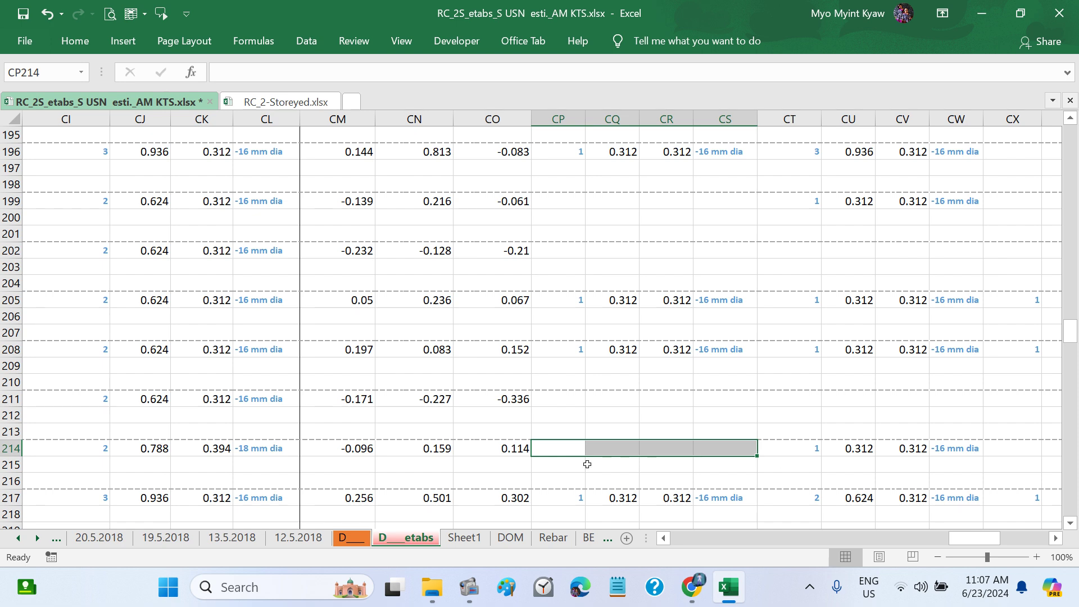
left_click(440, 450)
left_click(512, 449)
scroll(674, 472, "right", 3)
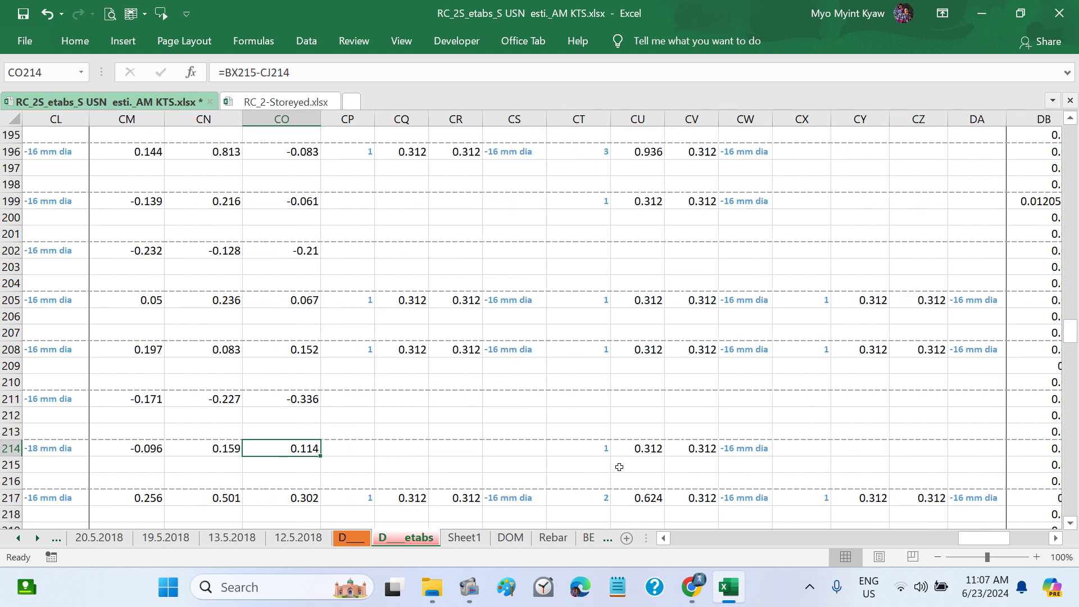
Step: Copy the extra bar number, areas and diameter from CT214:CW214 into the same row, starting at CX214
key("ctrl")
left_click_drag(599, 450, 759, 450)
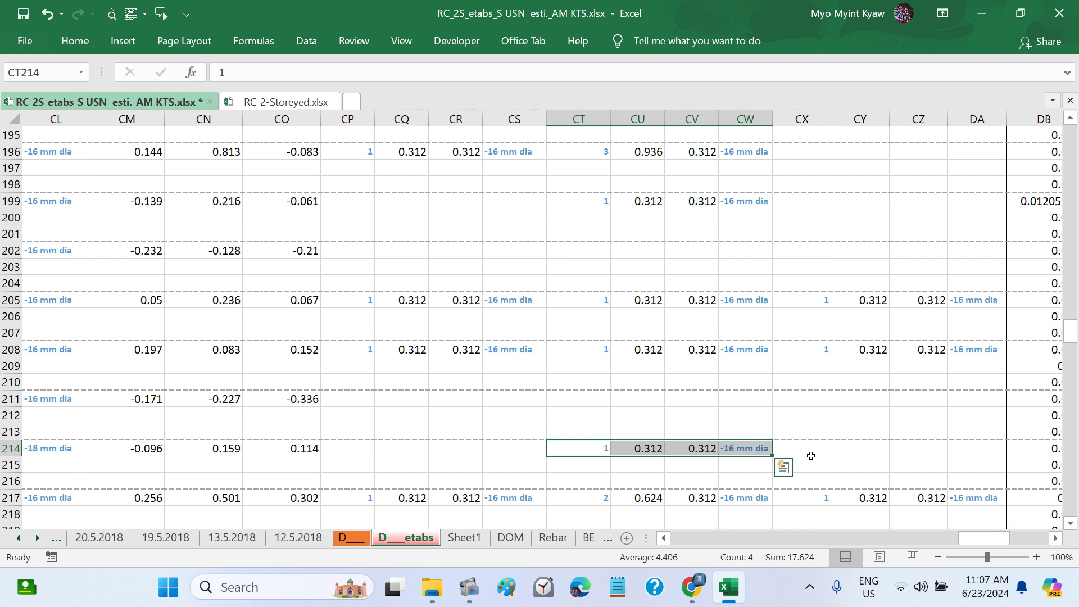
key("ctrl+c")
left_click(813, 460)
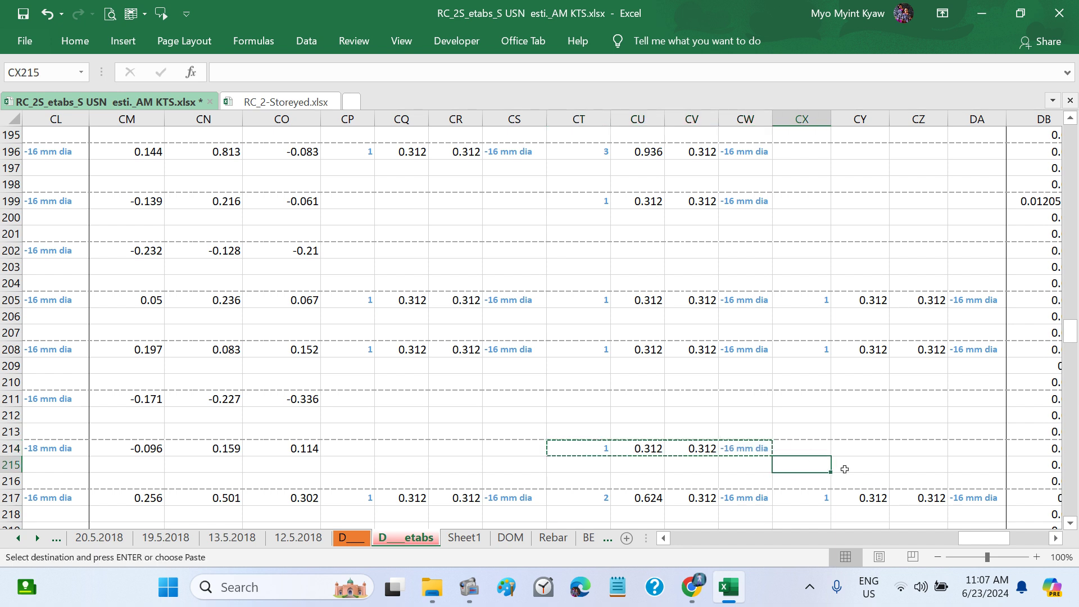
left_click(812, 447)
key("ctrl+v")
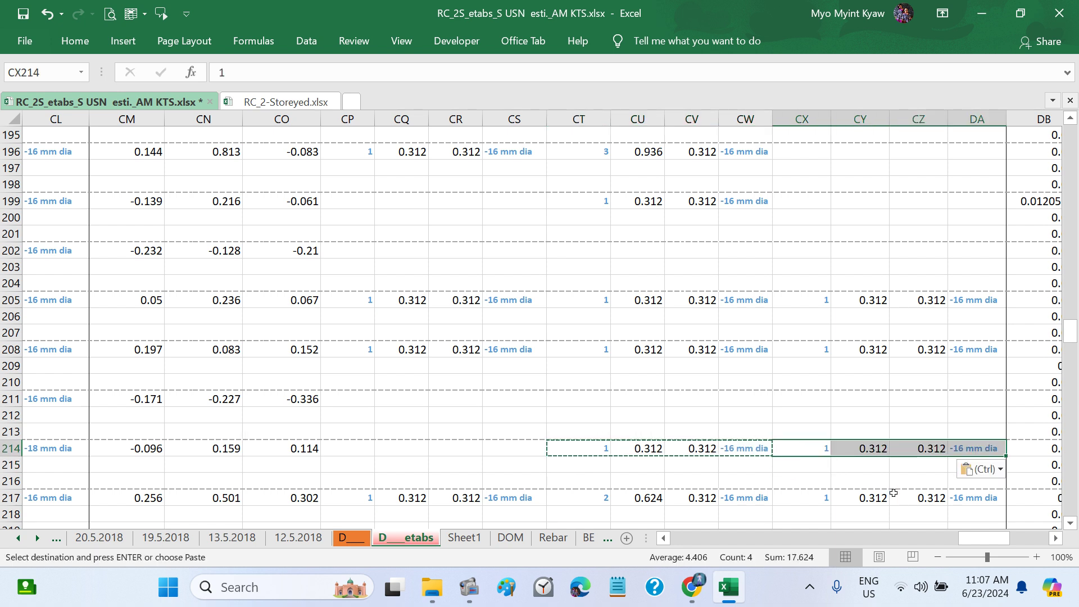
key("Escape")
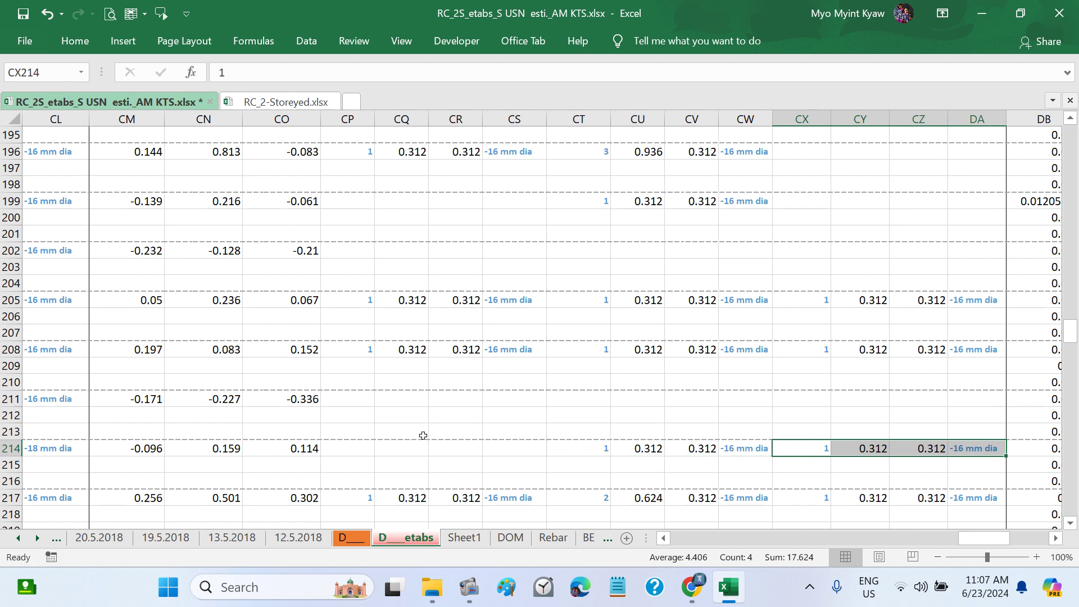
Step: Check the additional area required in CO214 and try 2 extra bars in CX214
left_click(302, 452)
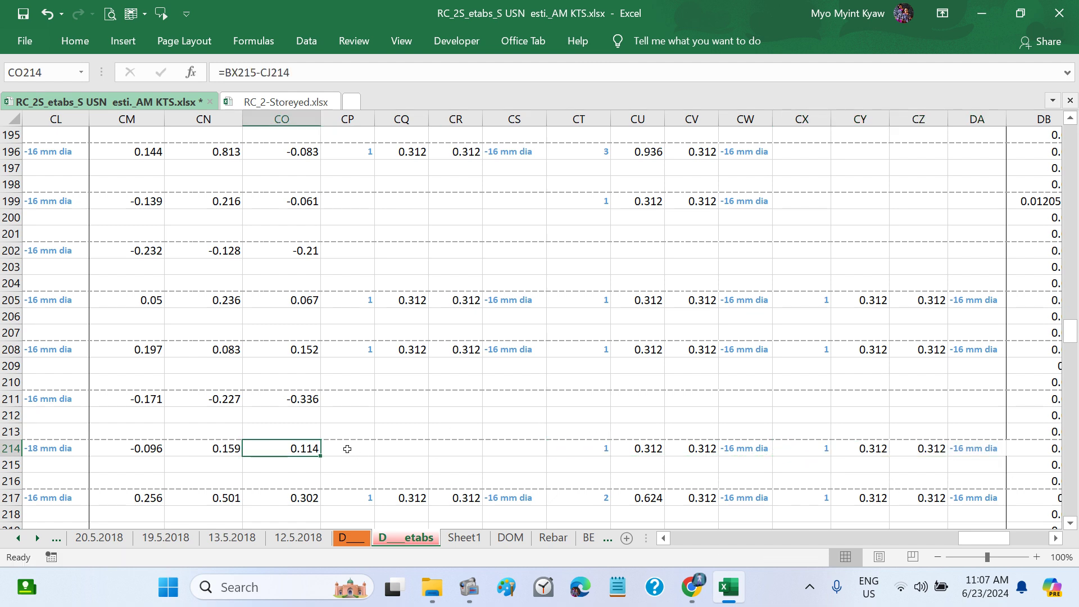
left_click(791, 450)
type("2")
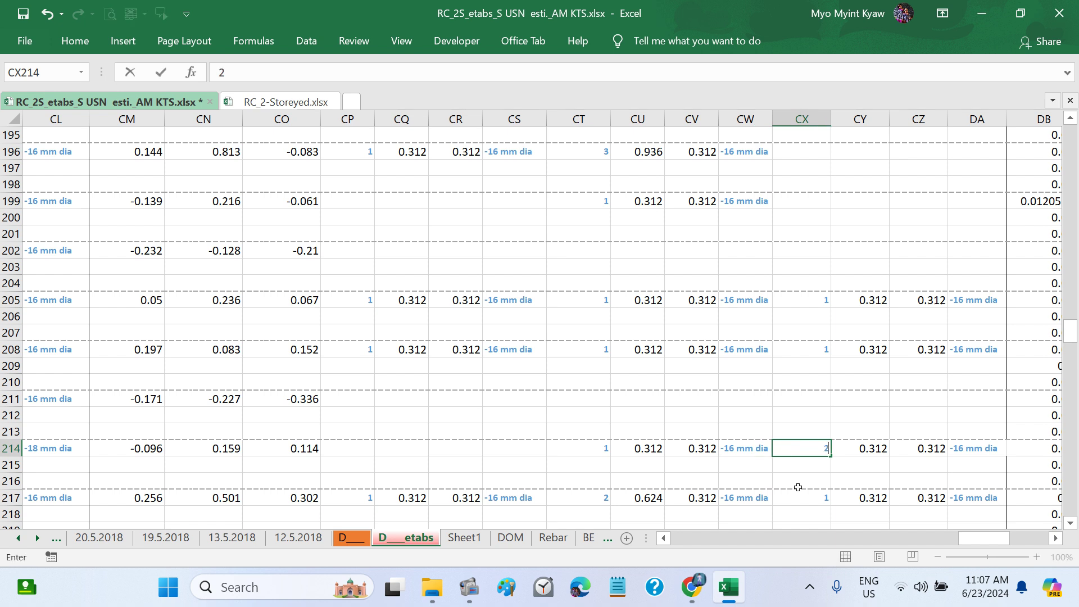
key("Return")
Step: Set the number of extra bars in CX214 back to 1 and select the extra bar diameter in DA214
left_click(814, 448)
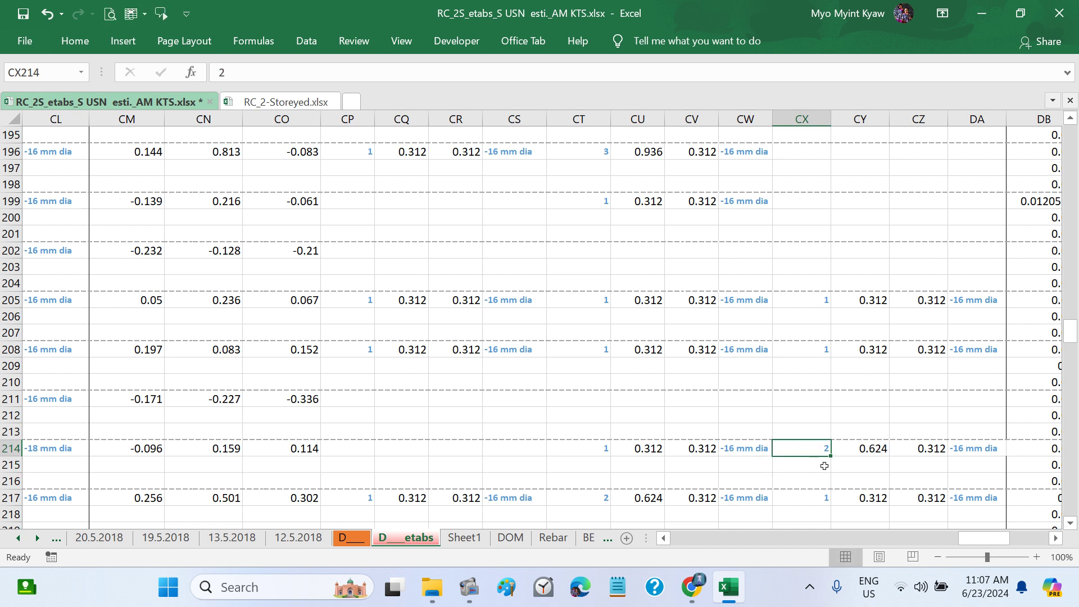
type("1")
key("Return")
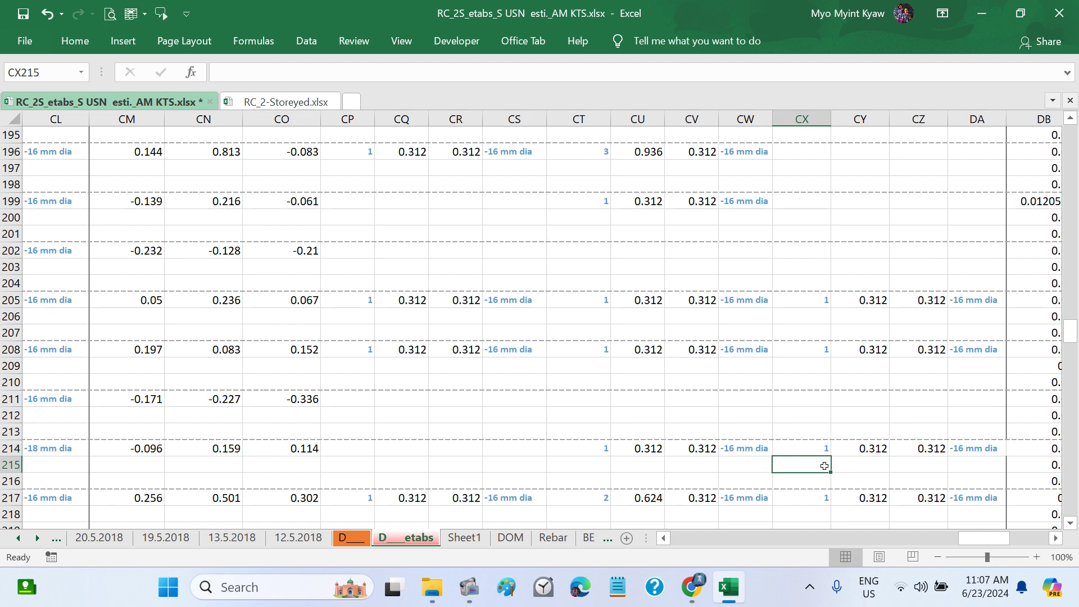
left_click(979, 453)
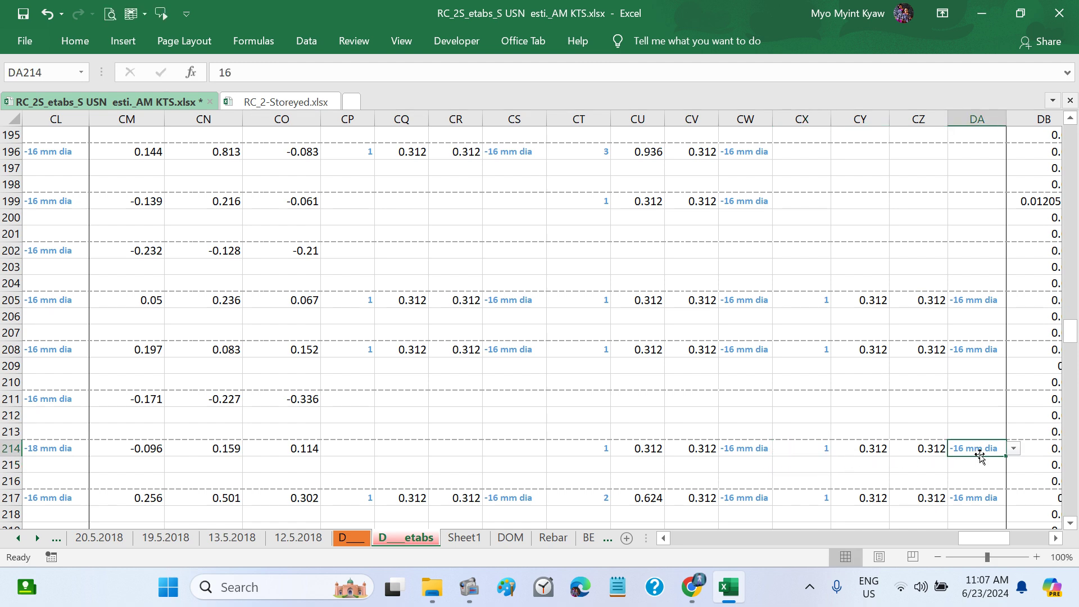
Step: Try an 18 mm extra bar diameter in DA214, and set it back to 16 mm
left_click(1015, 449)
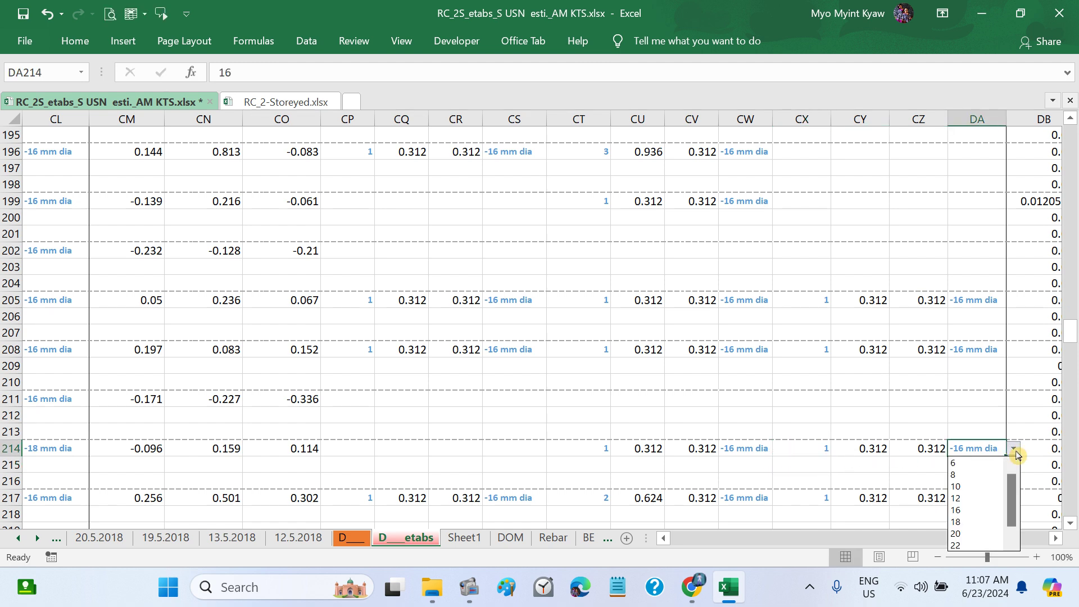
left_click(972, 522)
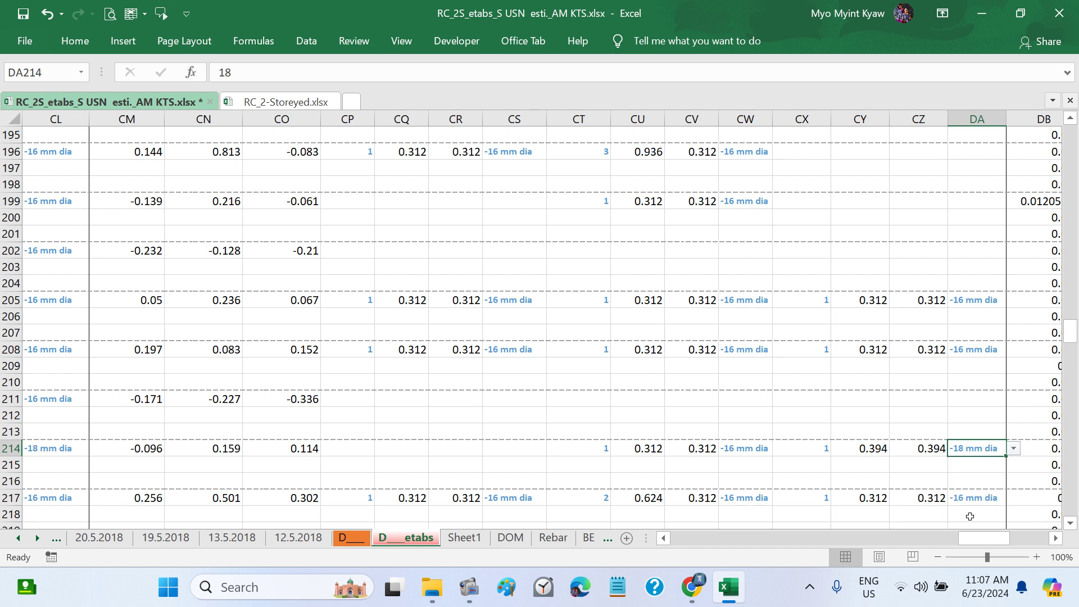
left_click(1014, 449)
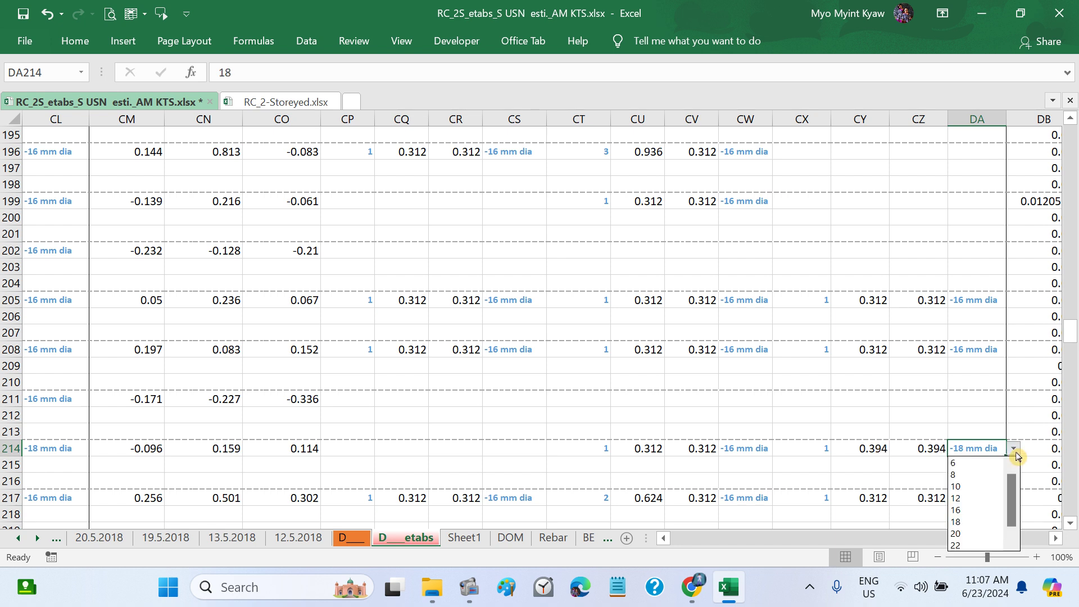
left_click(970, 510)
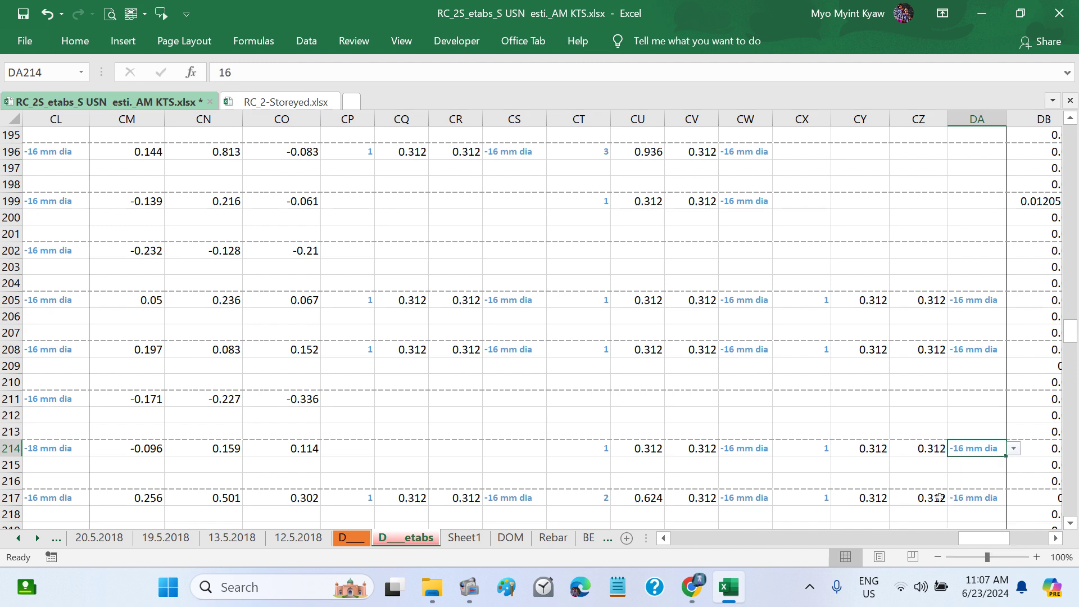
Step: Compare the extra bar area in CY214 with the additional area required in CO214, and check the stirrup diameters in column DD
left_click(893, 467)
left_click(928, 450)
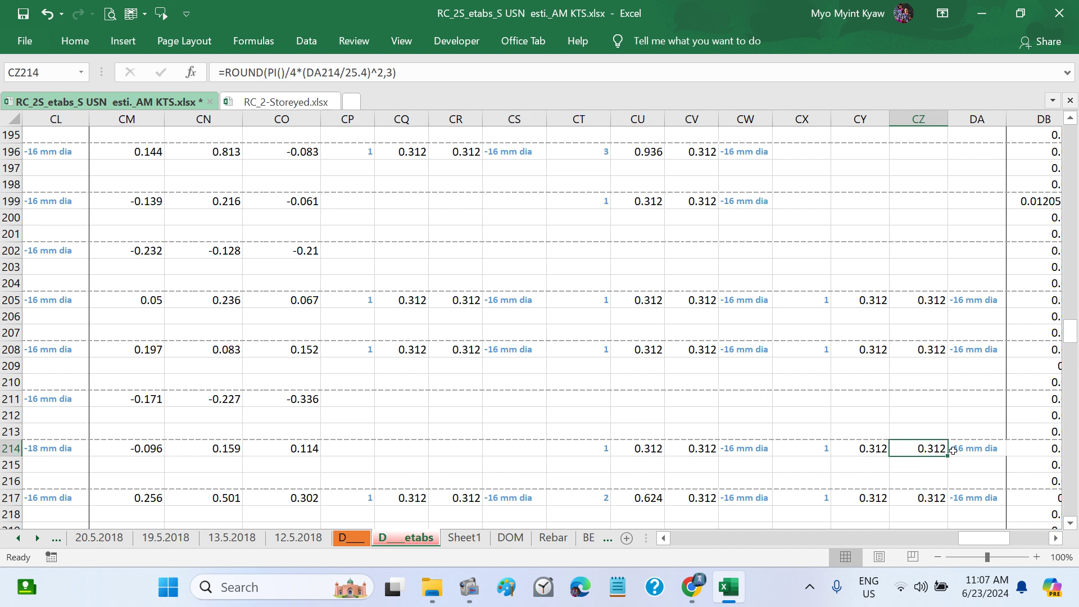
left_click(959, 449)
left_click(860, 447)
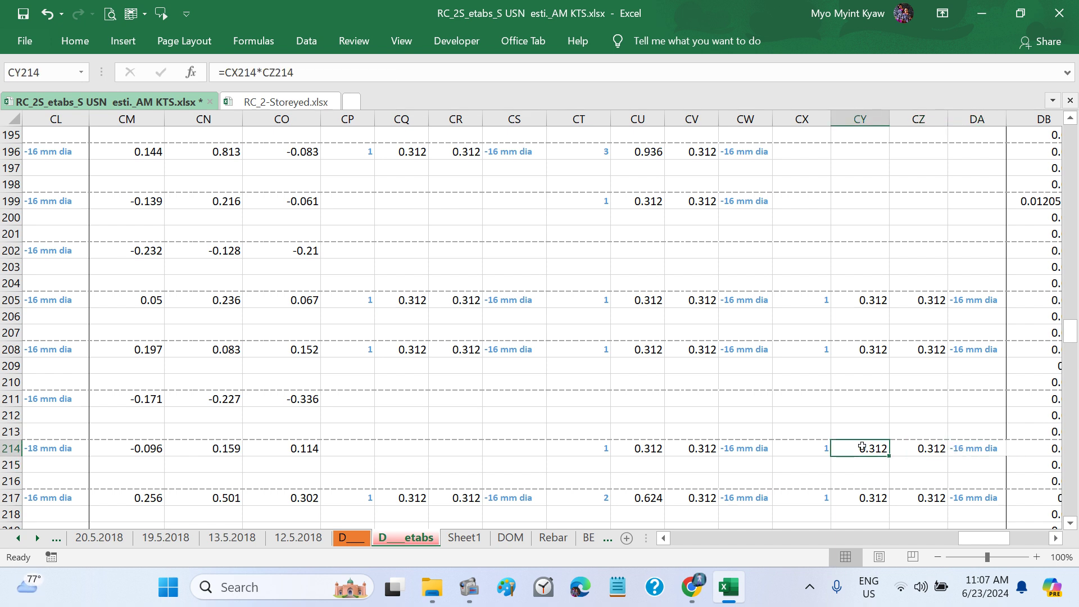
left_click(316, 444)
left_click(315, 457)
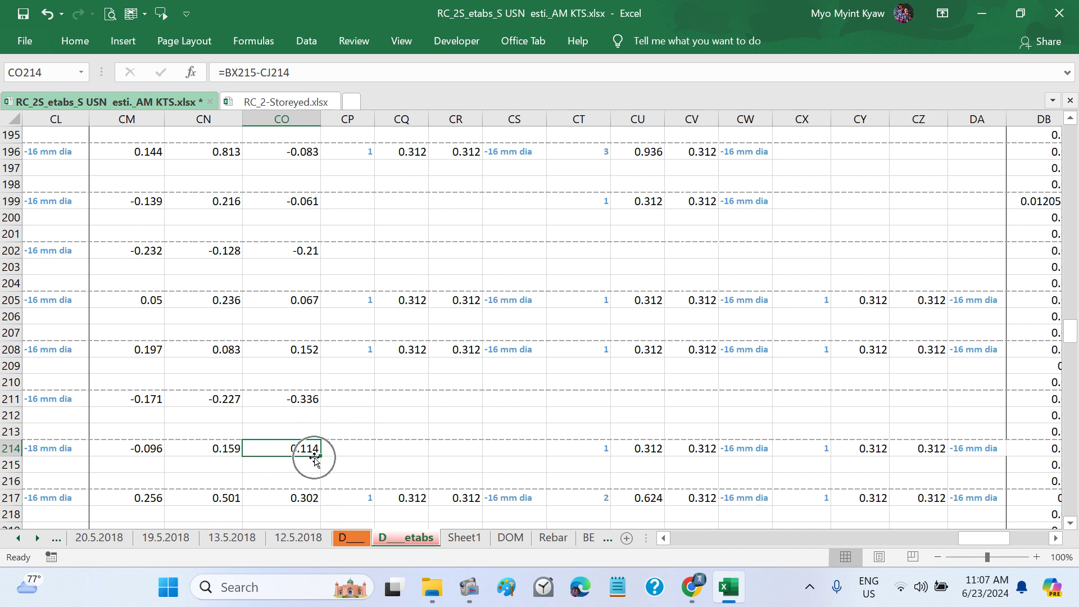
left_click(869, 451)
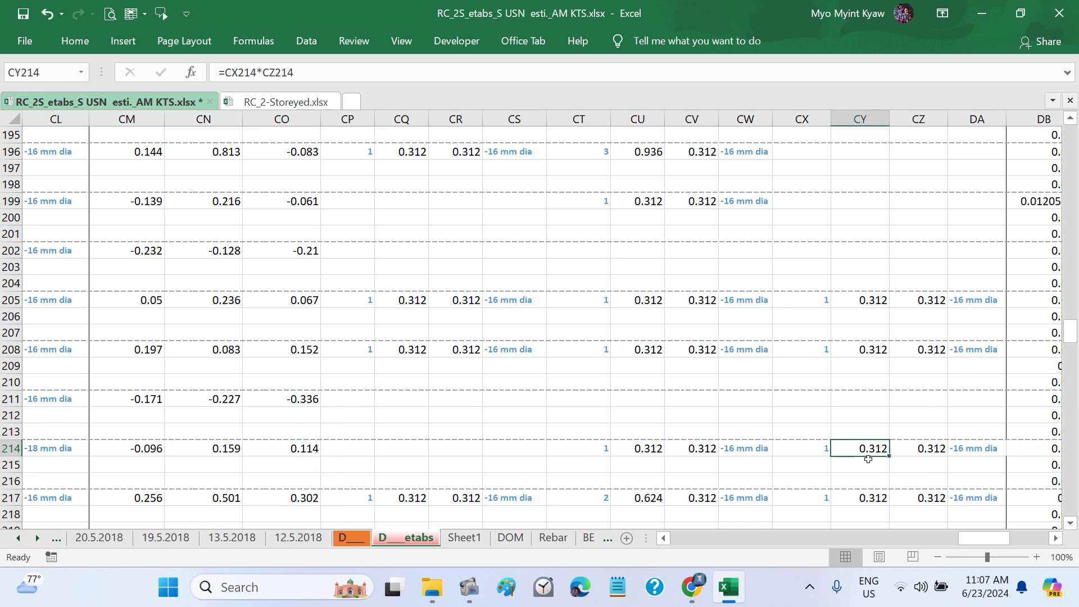
left_click(868, 459)
scroll(868, 459, "right", 2)
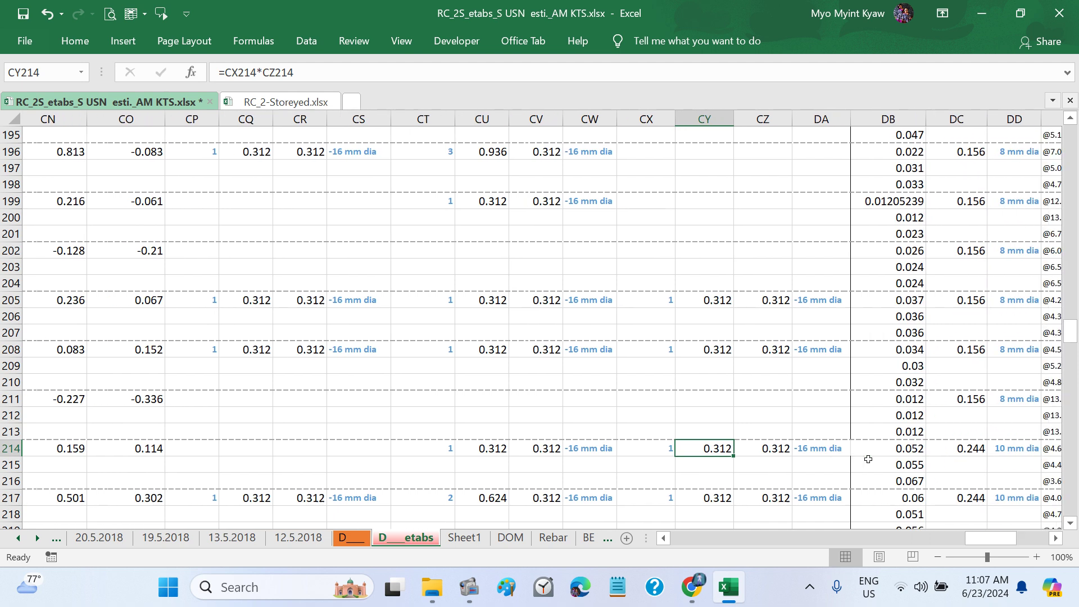
scroll(868, 459, "right", 1)
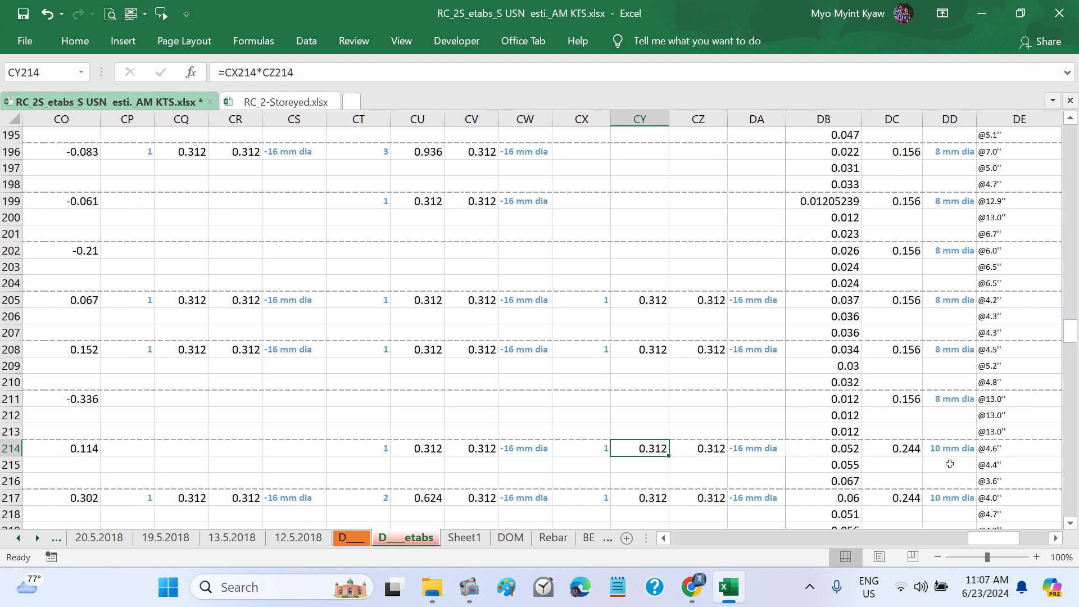
left_click(948, 498)
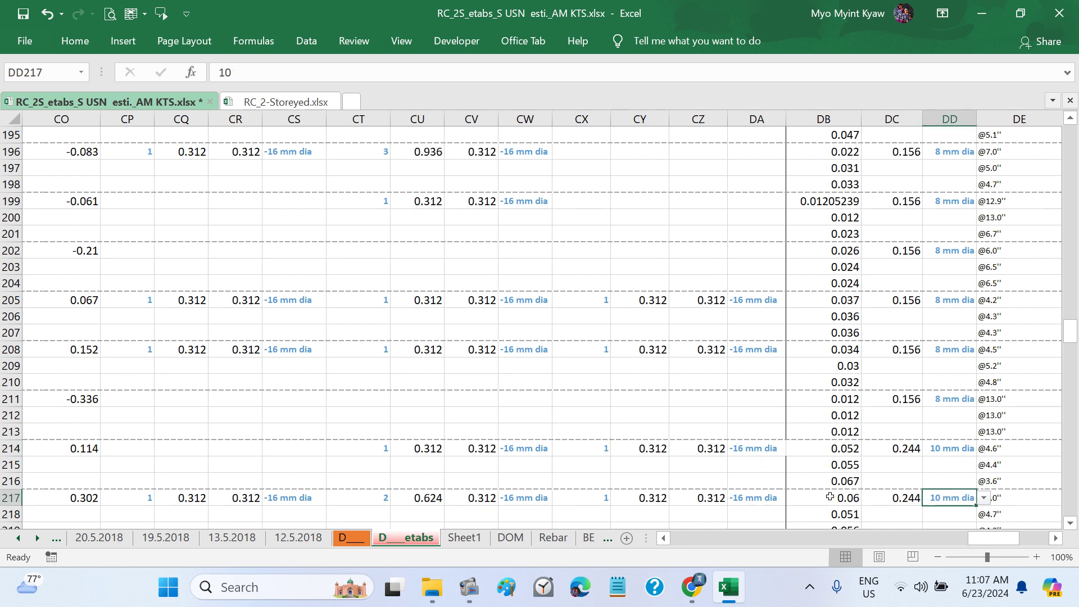
Step: Set the throughout bar diameter in CH217 to 18 mm and the number of bars in CE217 to 2
scroll(830, 496, "left", 8)
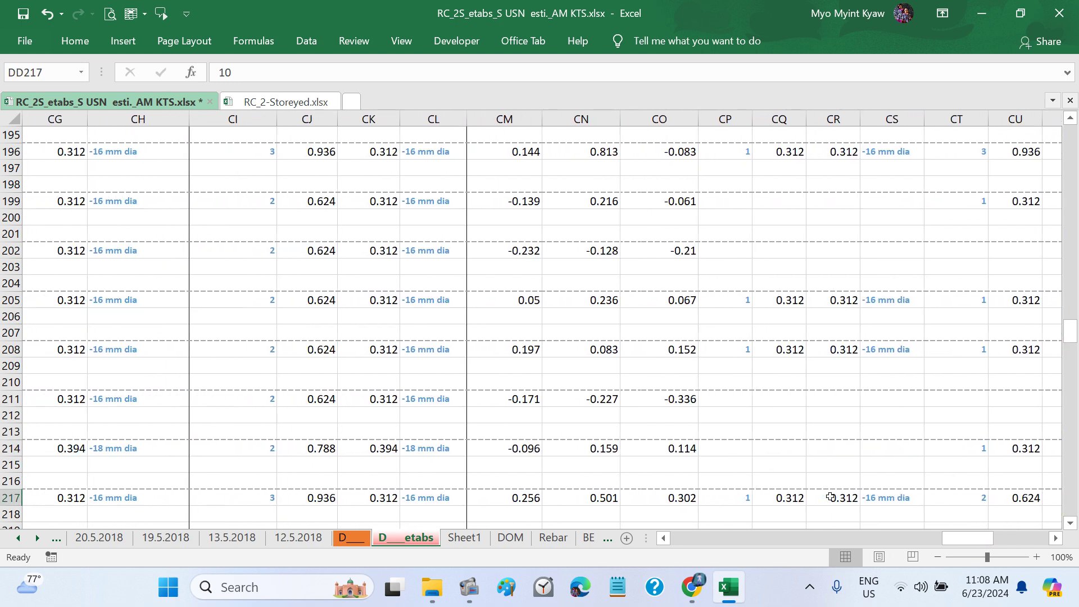
scroll(830, 497, "left", 5)
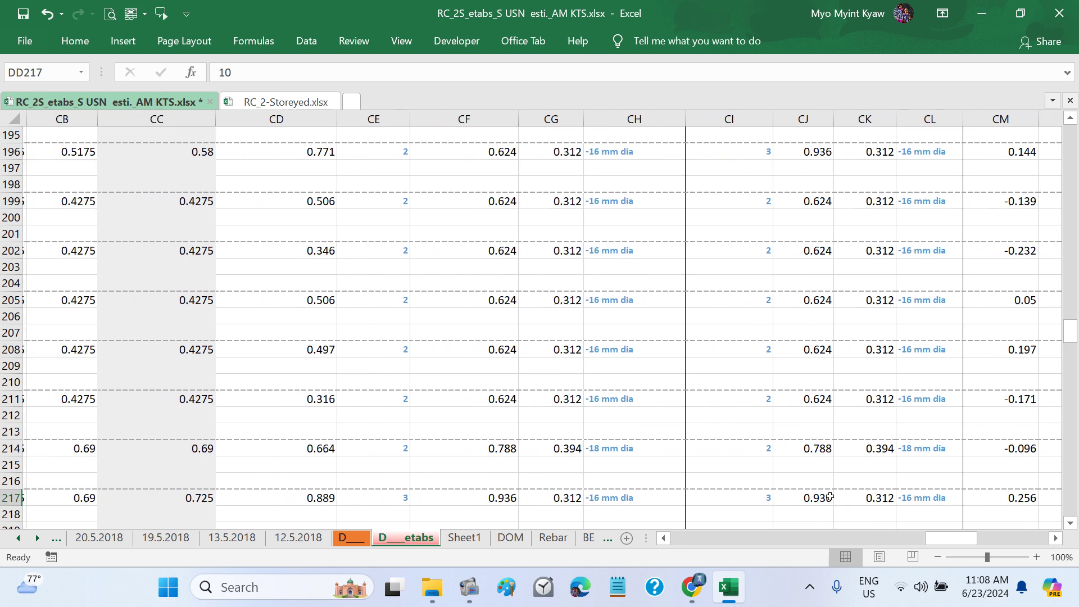
scroll(830, 497, "left", 2)
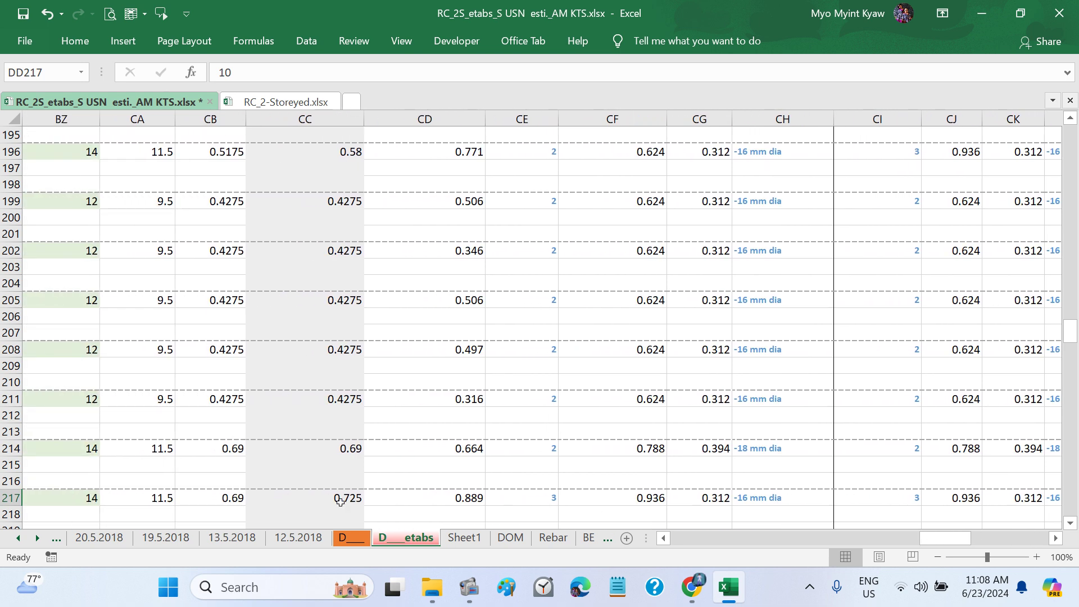
left_click(789, 499)
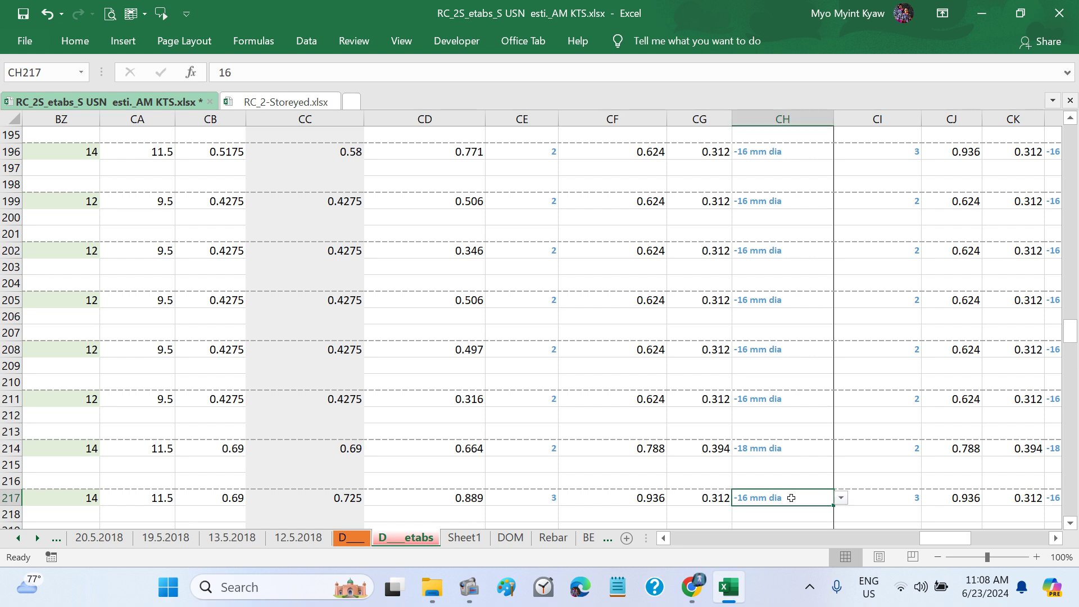
left_click(841, 499)
left_click(754, 461)
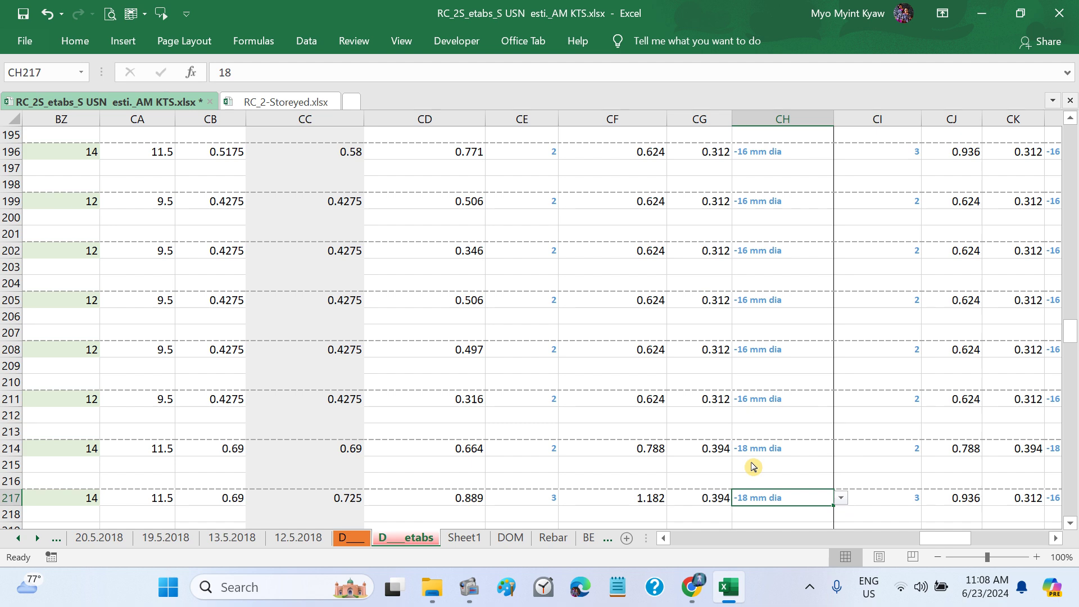
left_click(547, 493)
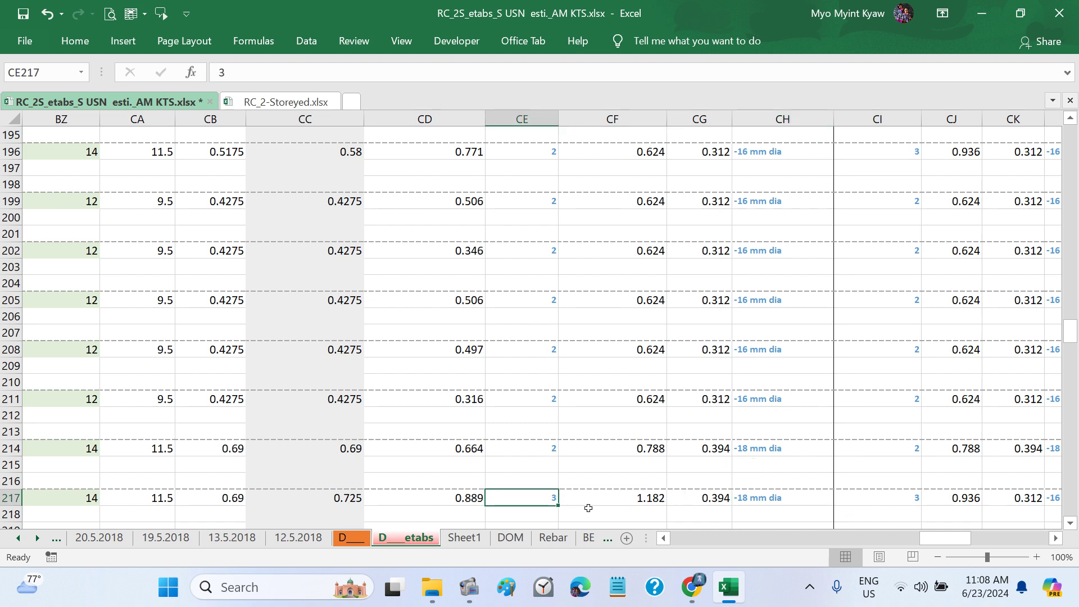
type("2")
key("Return")
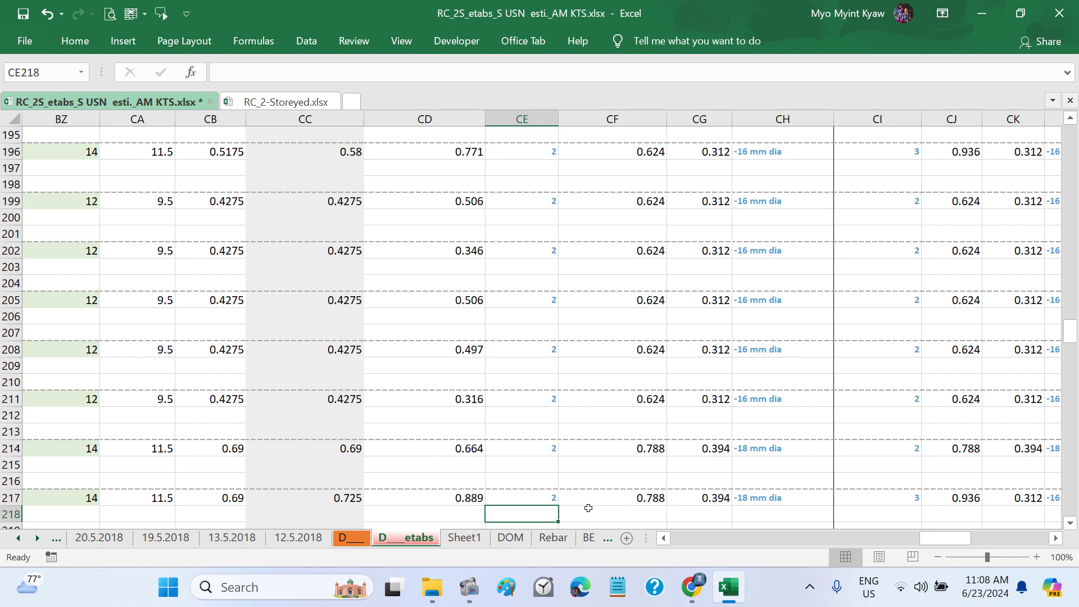
Step: Compare the provided bar area in CF217 with the required areas in CC217 and CD217
left_click(353, 497)
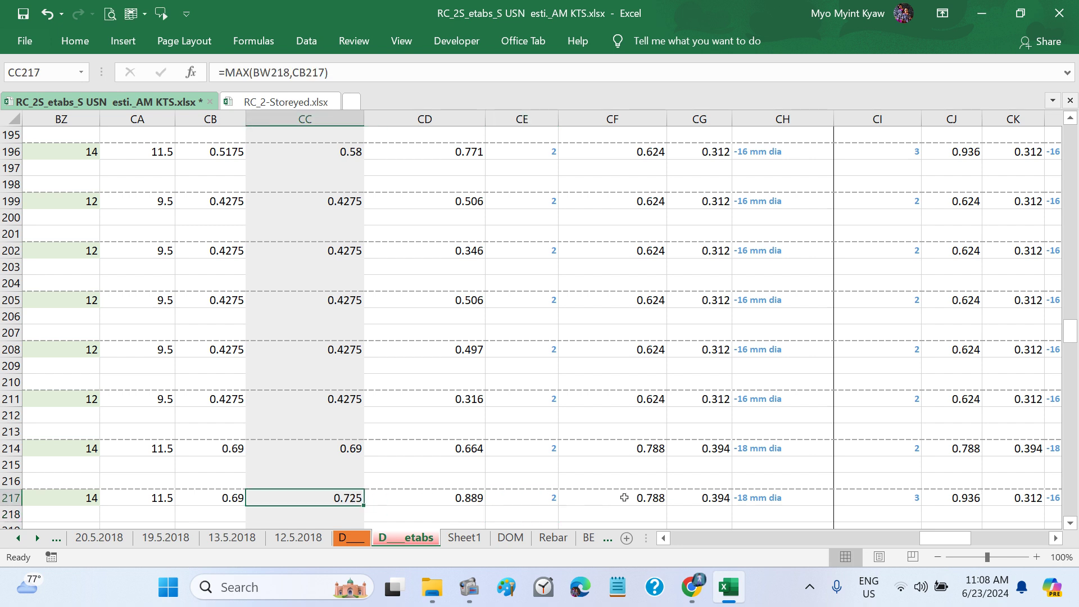
left_click(624, 497)
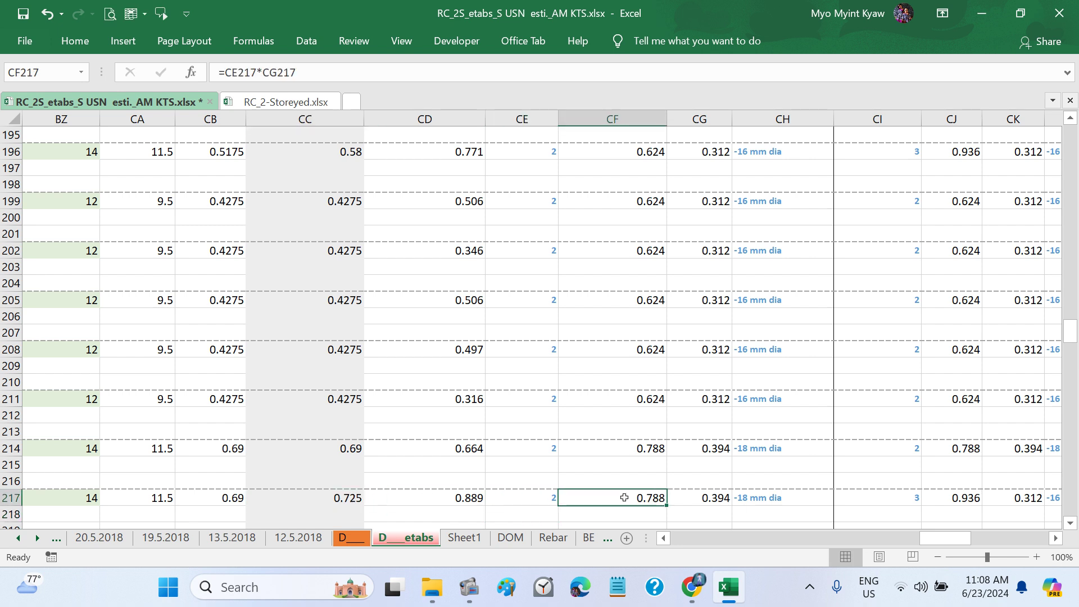
left_click(478, 497)
Step: Set the throughout bar diameter in CL217 to 18 mm, and compare the provided area in CJ217 with CD217
scroll(634, 495, "right", 3)
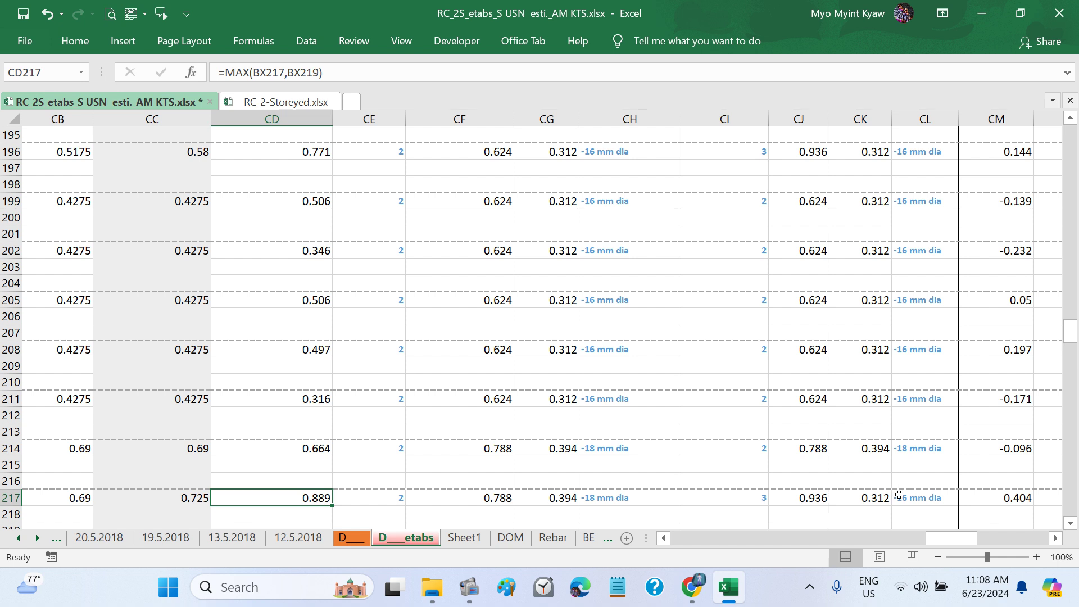
left_click(923, 501)
left_click(967, 501)
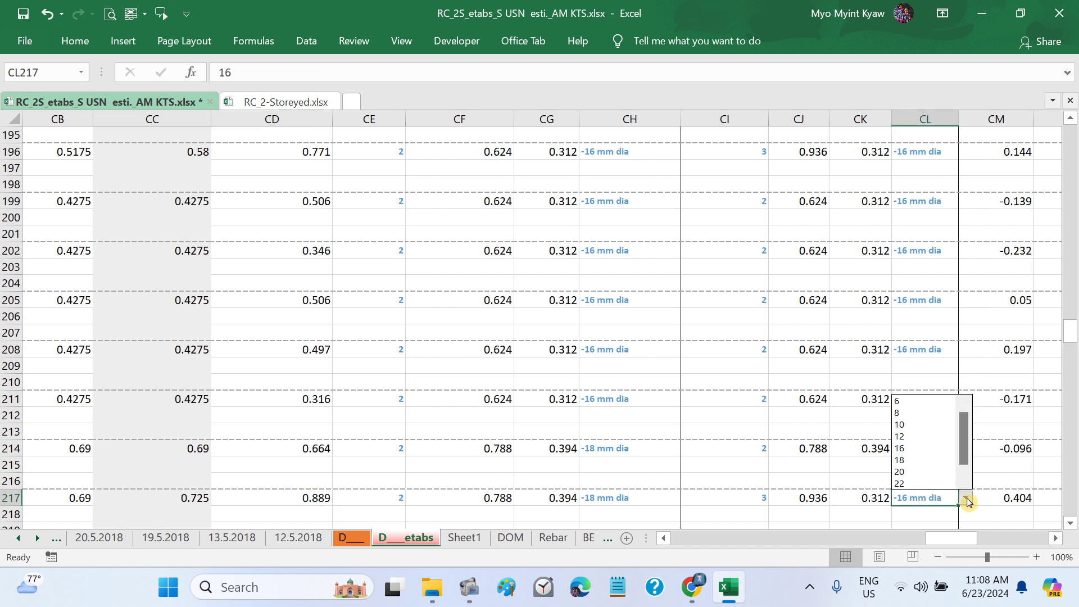
left_click(931, 460)
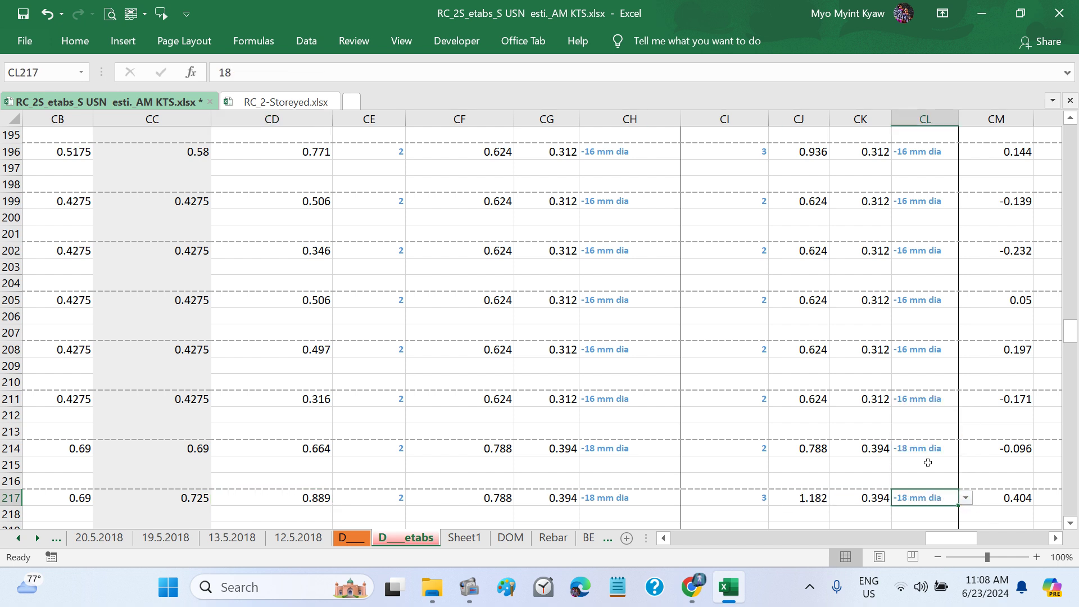
left_click(760, 501)
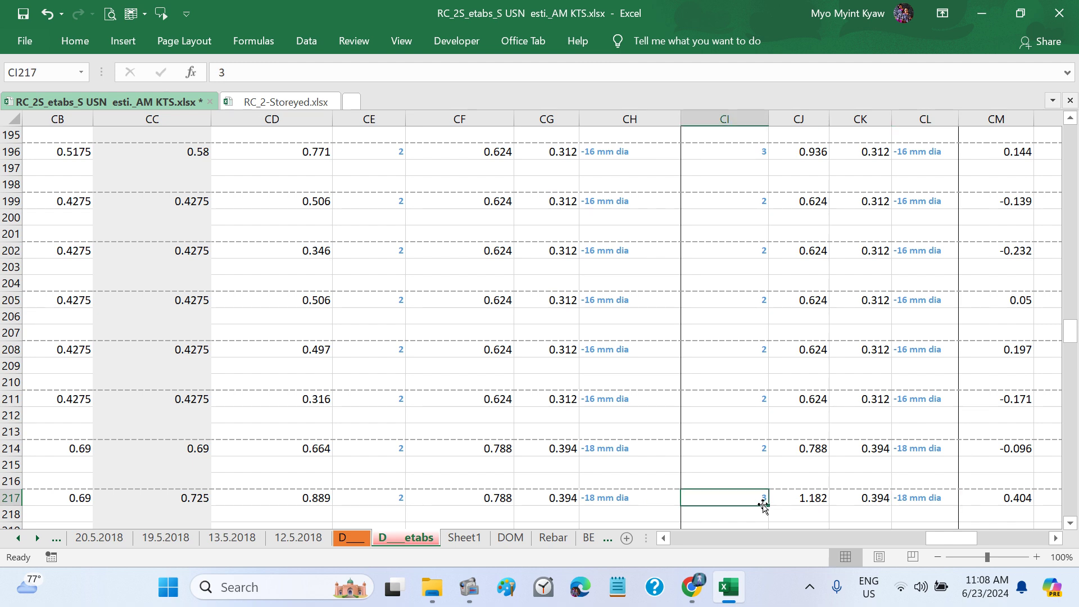
left_click(324, 505)
left_click(784, 498)
left_click(747, 500)
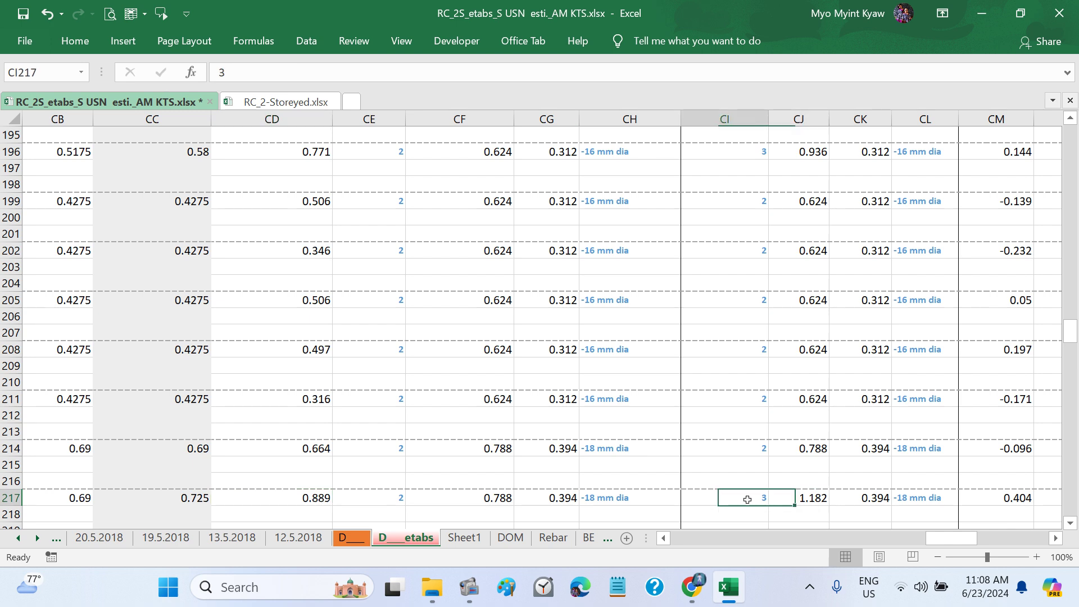
Step: Check the additional areas required in CM217:CO217 and set the number of extra bars in CP217 to 2
scroll(787, 501, "right", 5)
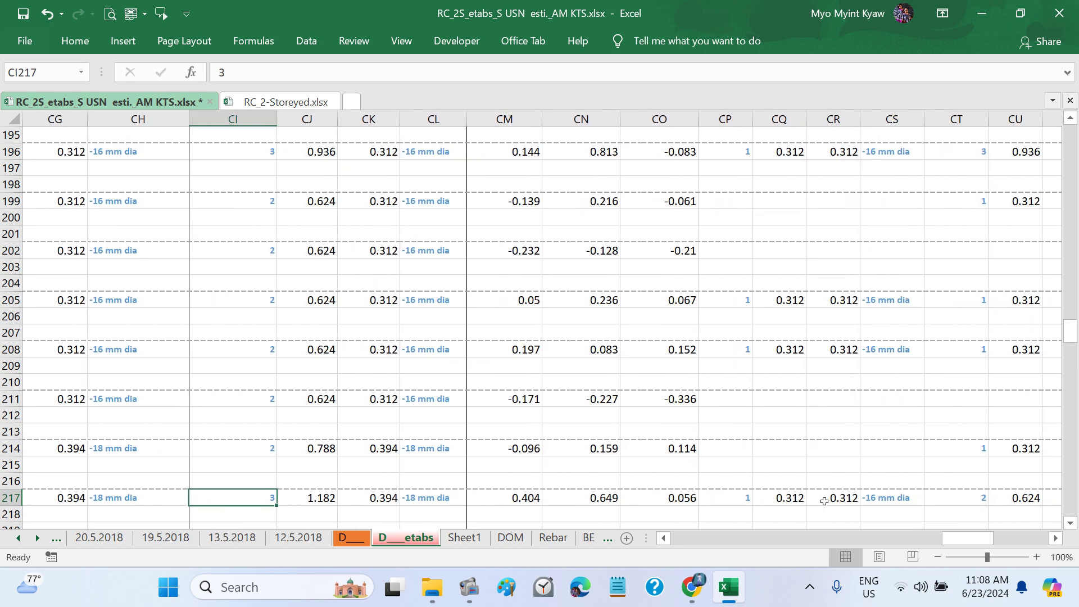
scroll(824, 501, "down", 1)
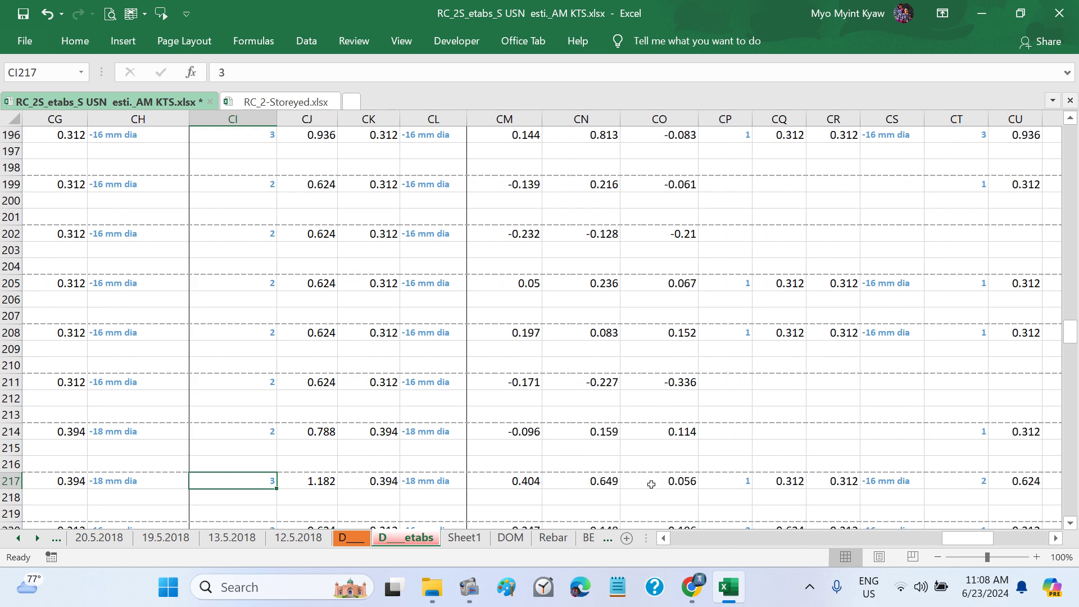
scroll(731, 490, "right", 1)
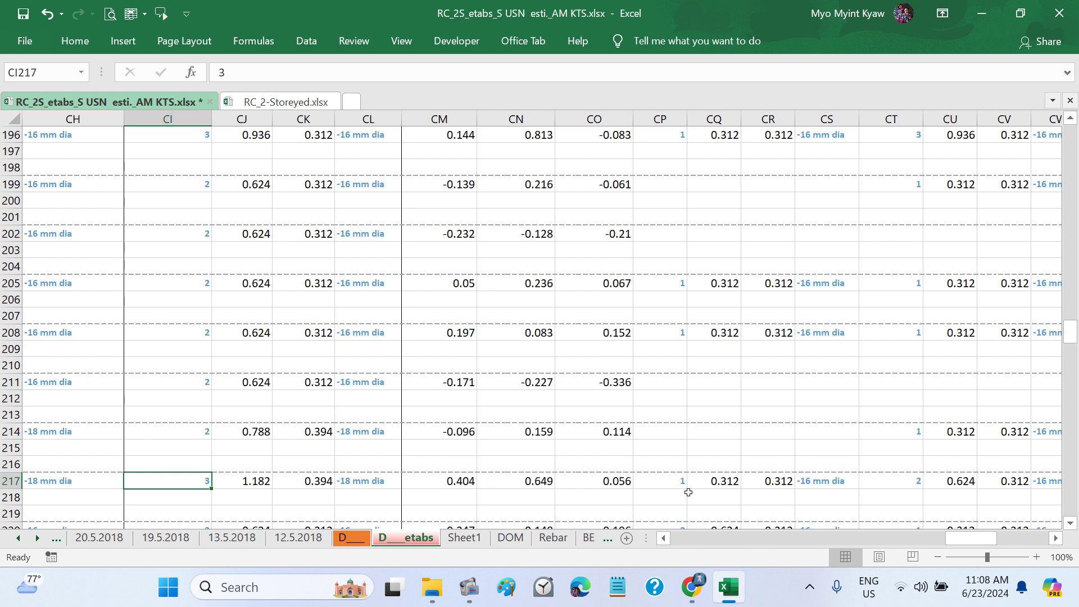
left_click(672, 479)
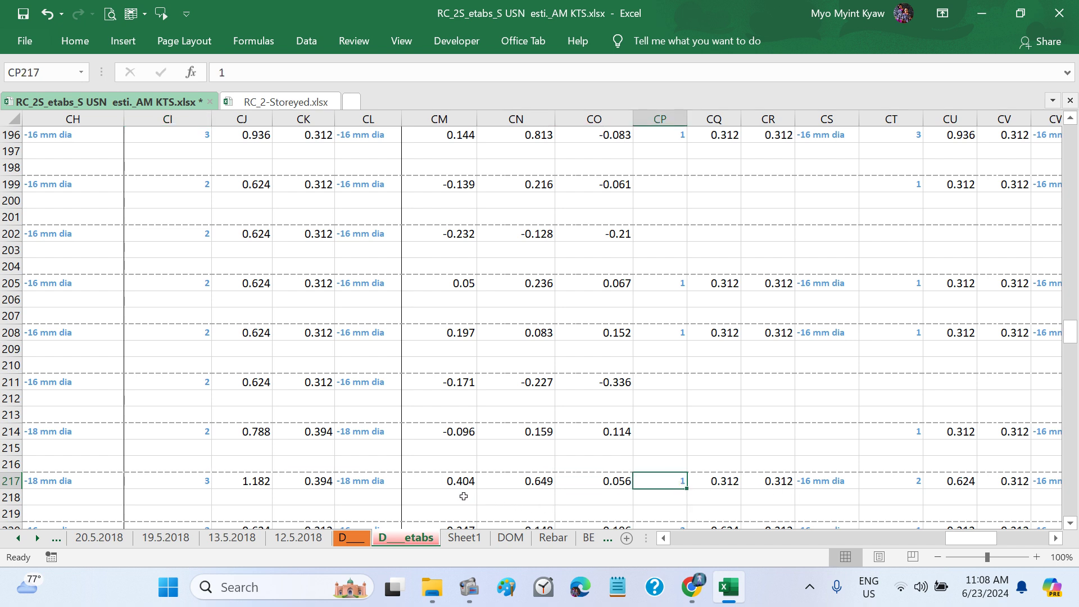
key("ctrl")
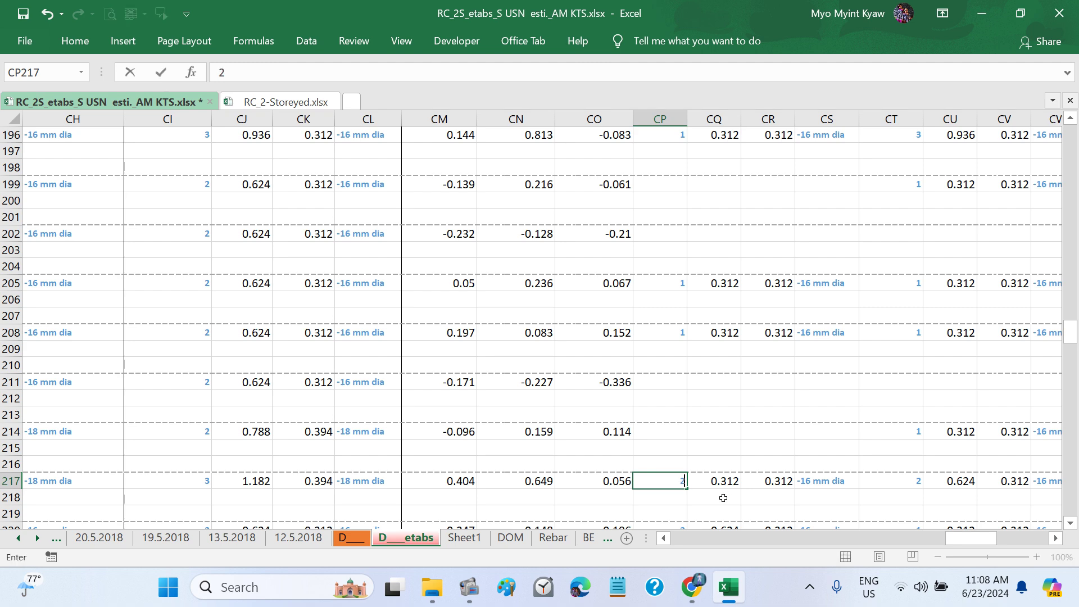
type("2")
key("Return")
Step: Compare the extra bar areas in CQ217 and CU217 with the additional areas required in CM217 and CN217
scroll(723, 498, "down", 1)
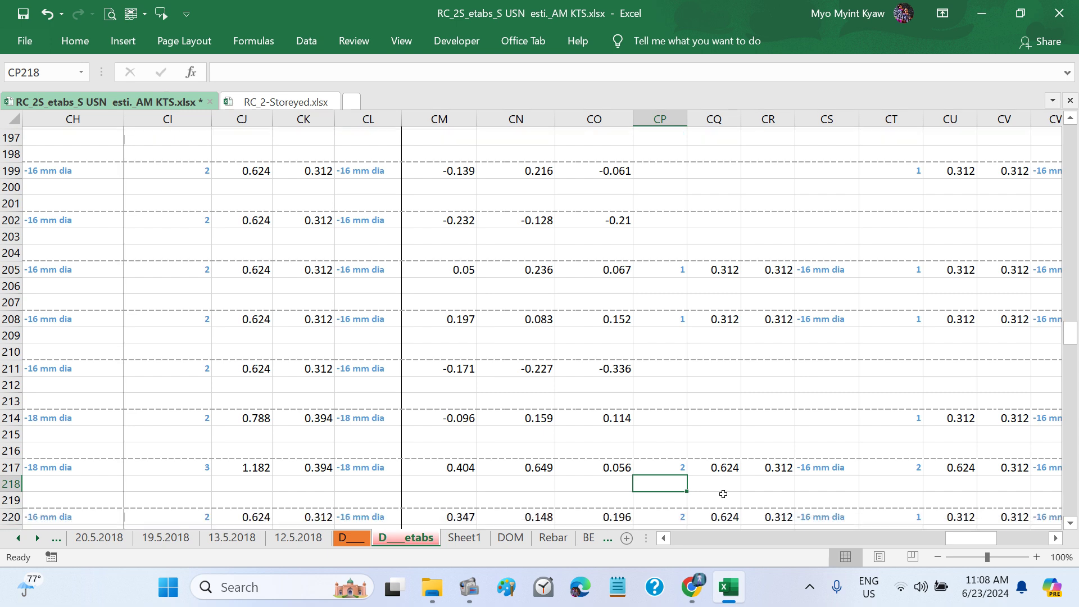
left_click(478, 465)
left_click(714, 464)
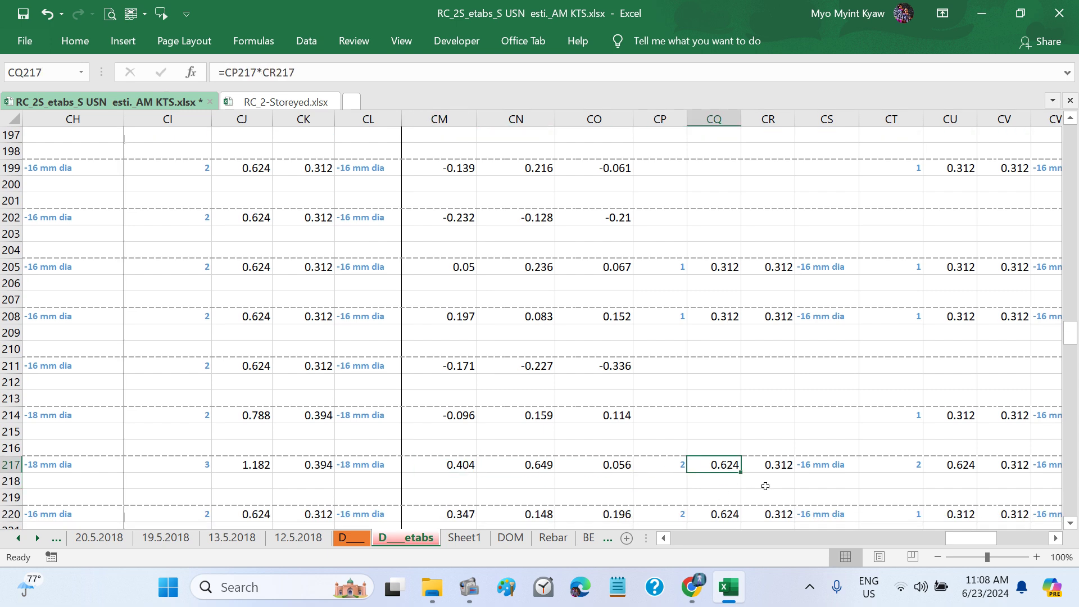
scroll(765, 486, "right", 2)
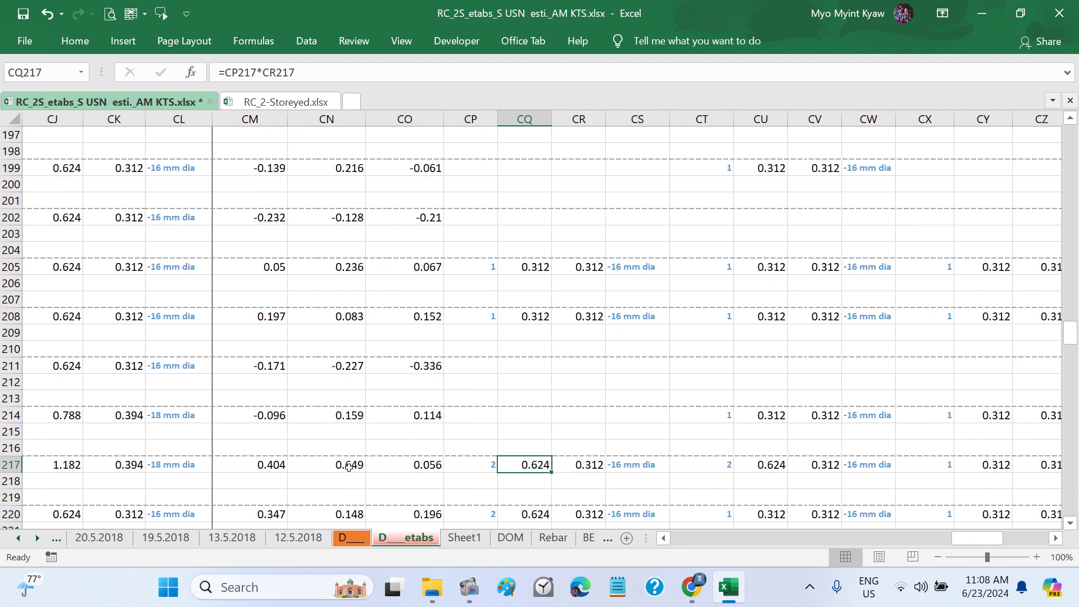
left_click(348, 466)
scroll(540, 486, "right", 1)
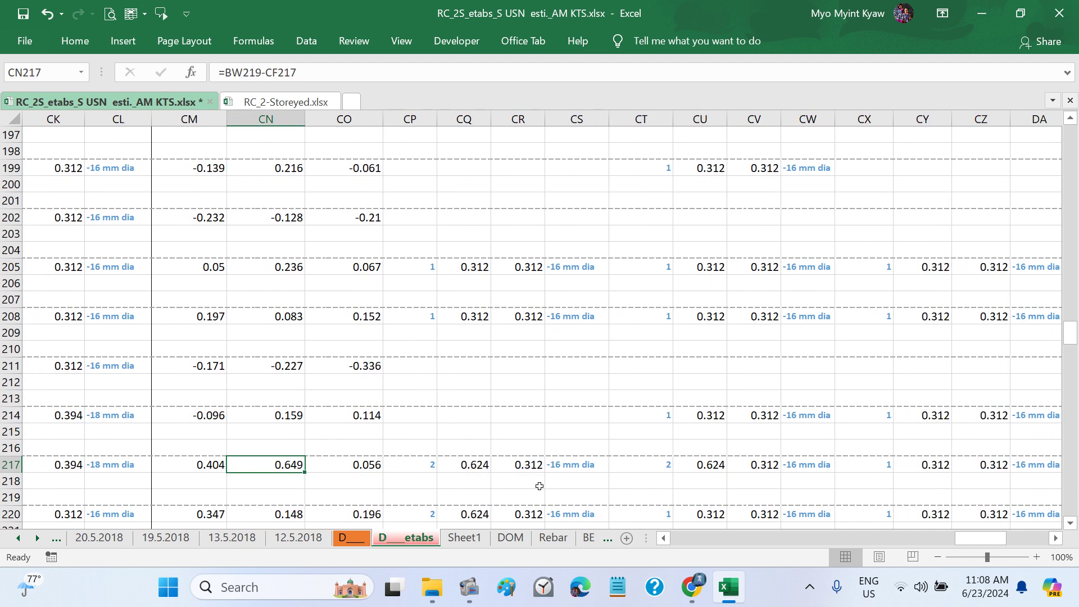
left_click(704, 468)
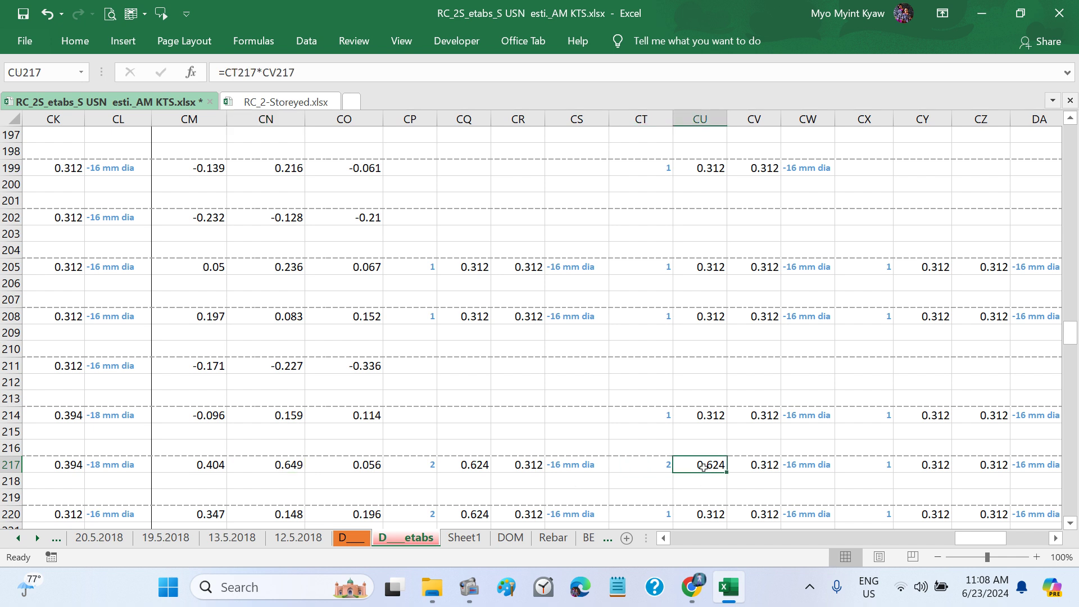
Step: Set the number of extra bars in CT217 to 3, and check the additional areas required in CN217 and CO217
left_click(666, 470)
type("3")
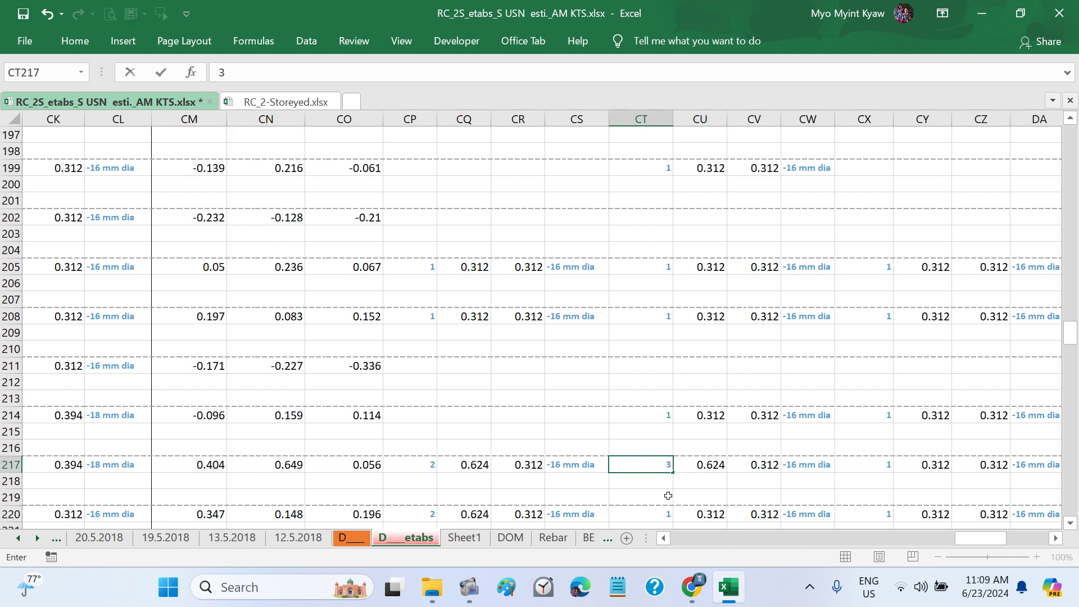
key("Return")
left_click(304, 464)
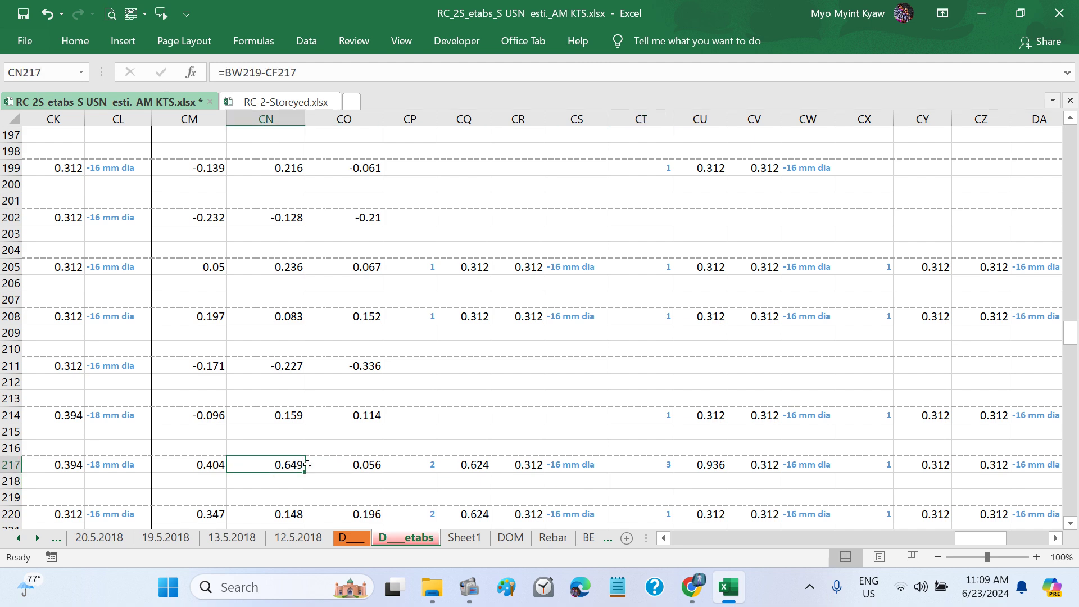
left_click(358, 467)
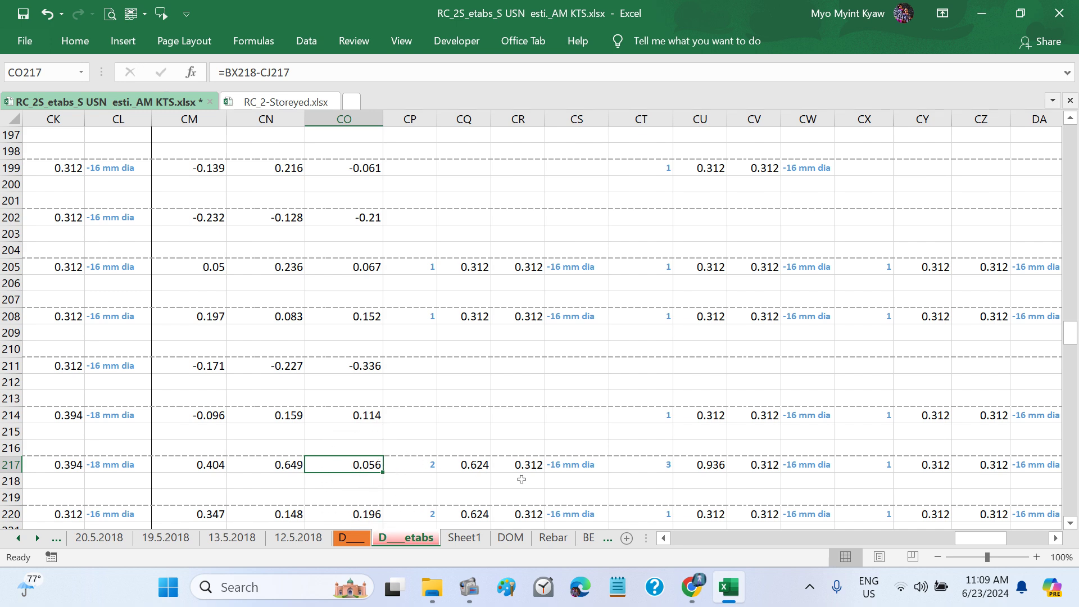
Step: Check the stirrup diameters and spacings for the beams in rows 217 to 226, columns DD and DE
scroll(523, 479, "right", 2)
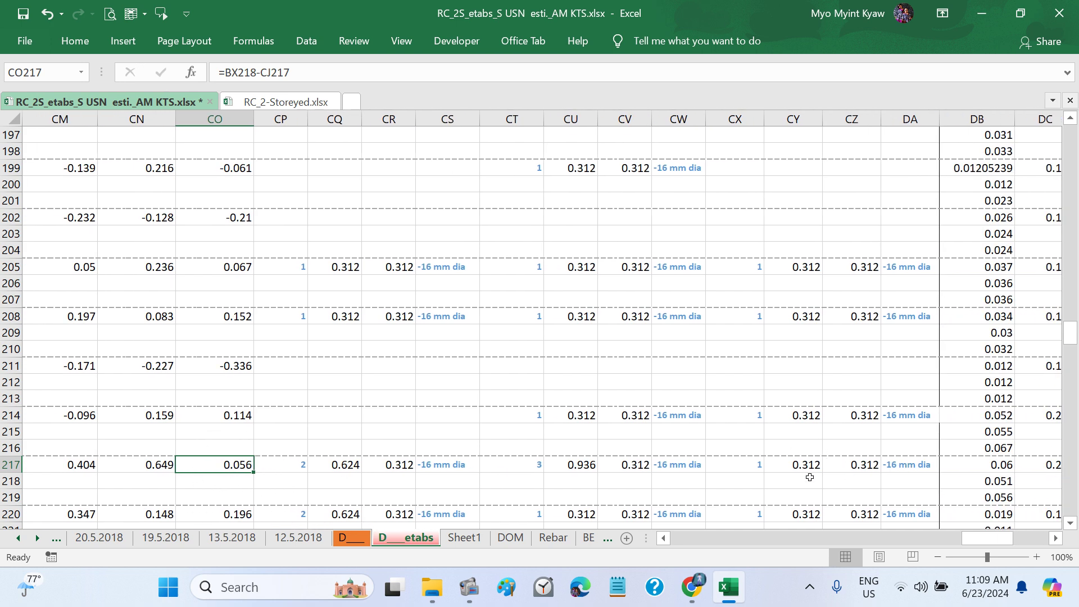
scroll(810, 477, "right", 3)
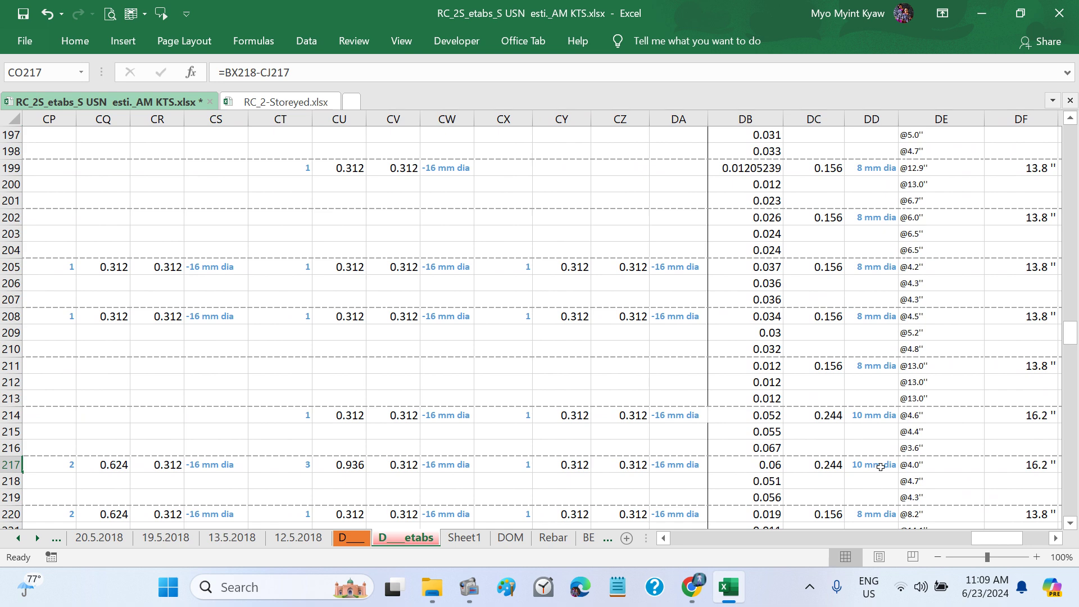
left_click(880, 467)
scroll(855, 479, "down", 2)
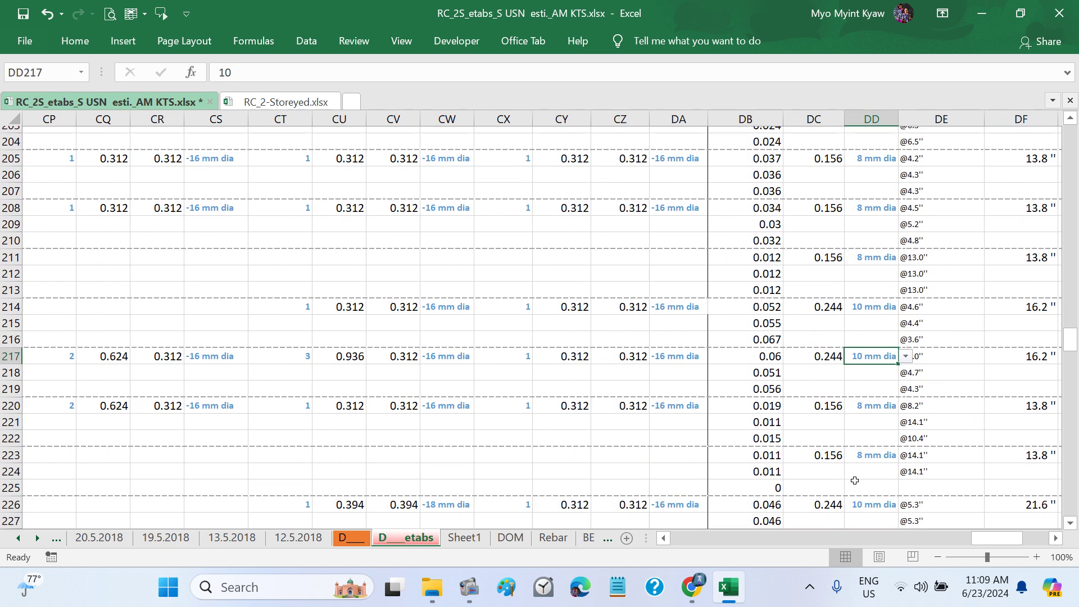
scroll(855, 480, "down", 1)
key("ctrl+Down")
key("ctrl+Down")
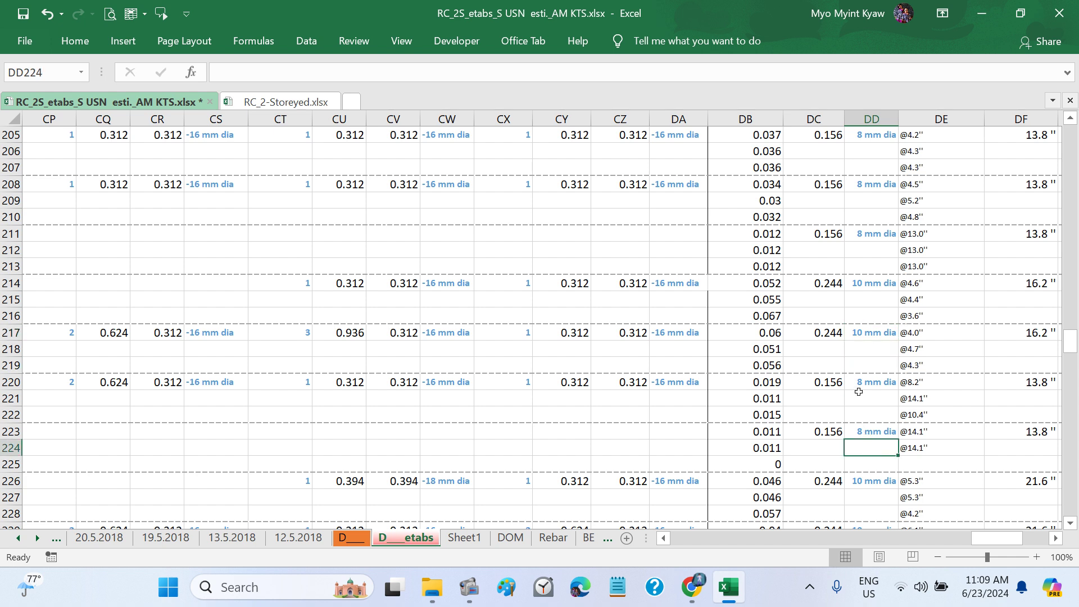
left_click(858, 395)
left_click(859, 428)
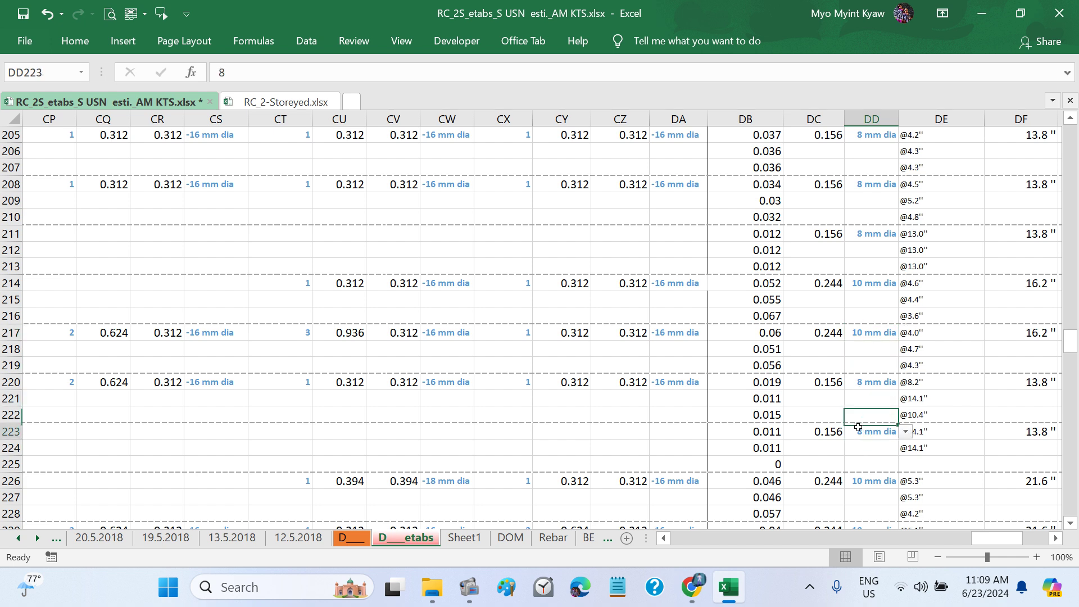
left_click(858, 480)
scroll(819, 467, "down", 3)
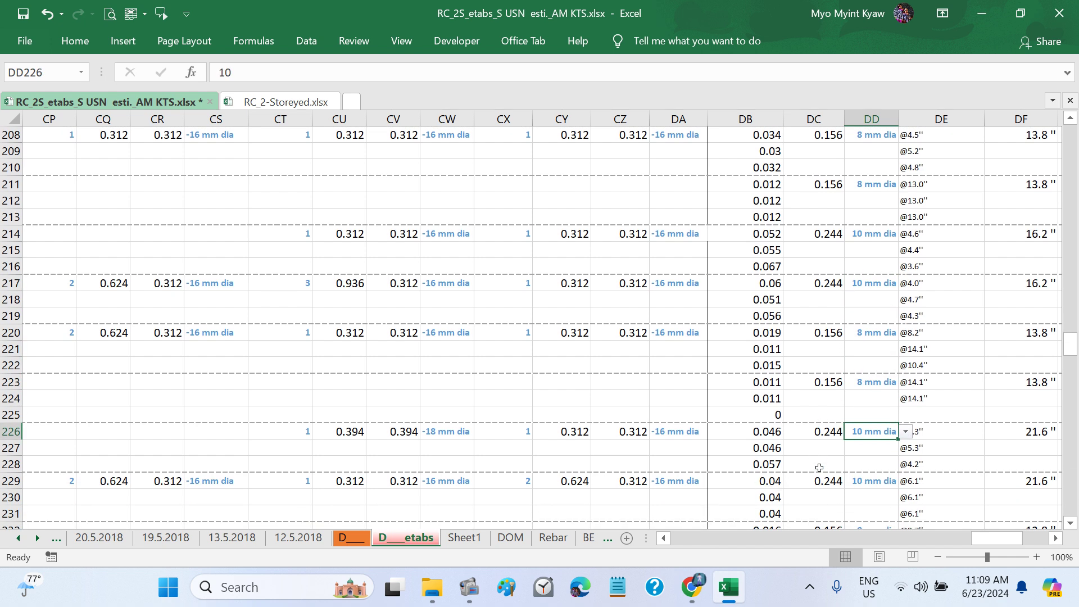
Step: Set the throughout bar diameter in CH226 to 18 mm, and compare the provided area in CF226 with CD226
scroll(819, 467, "left", 3)
scroll(820, 468, "left", 13)
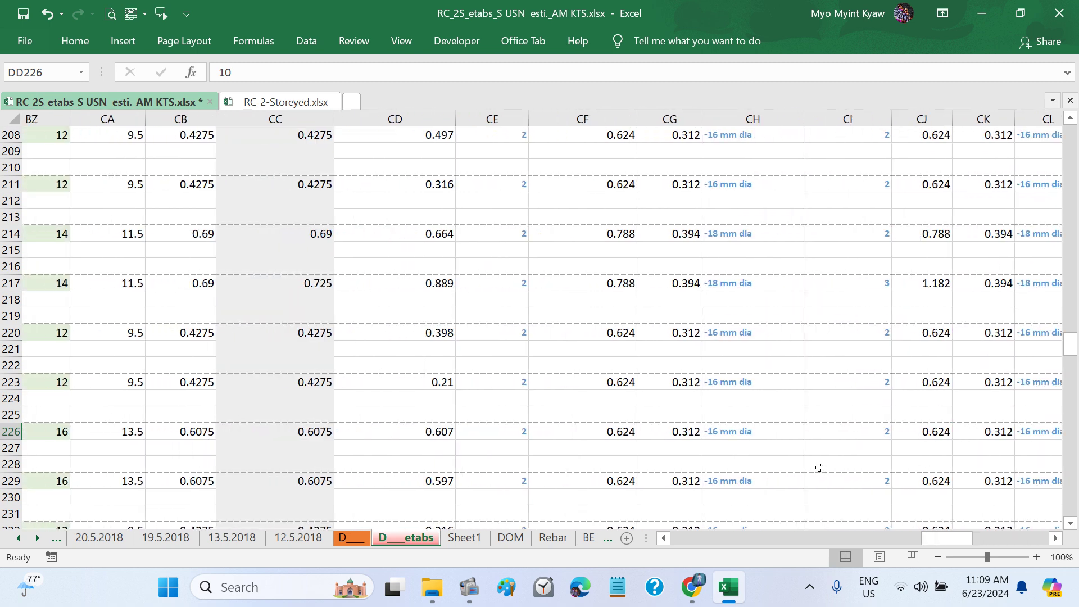
scroll(761, 476, "down", 1)
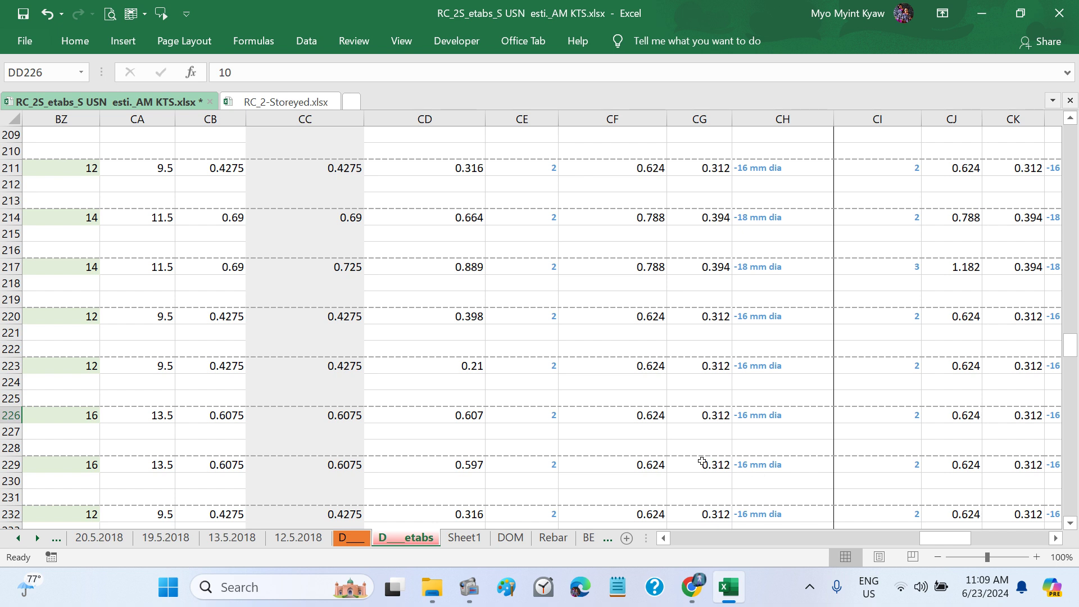
left_click(774, 420)
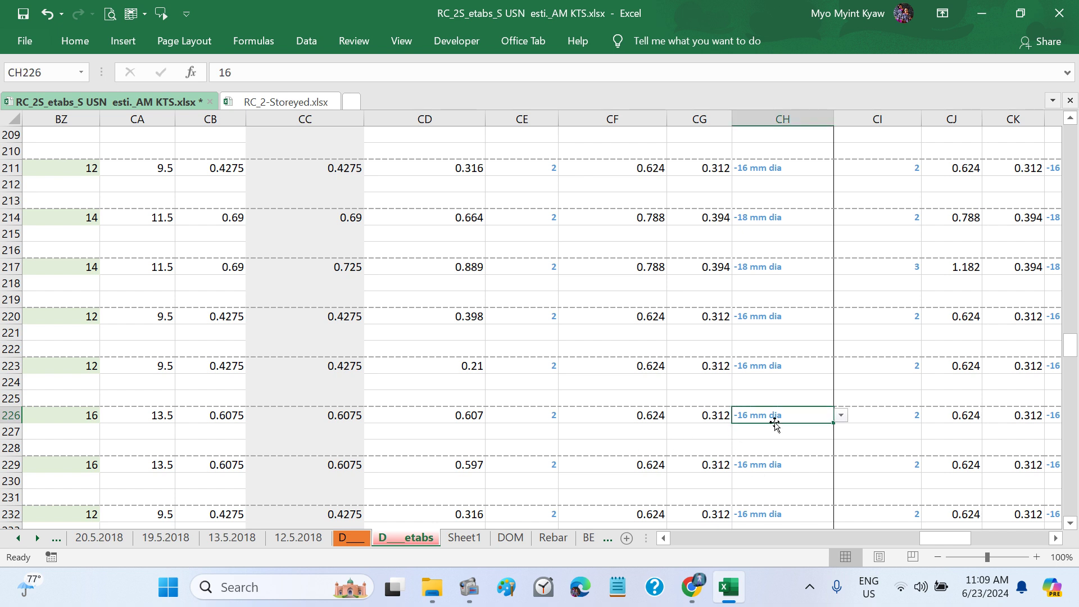
left_click(842, 418)
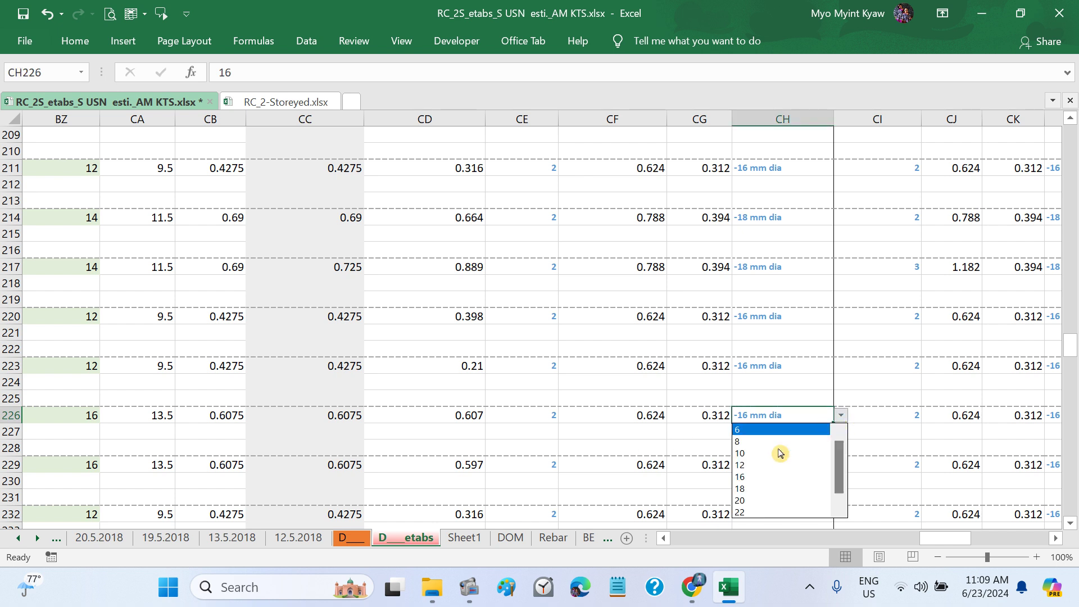
left_click(754, 489)
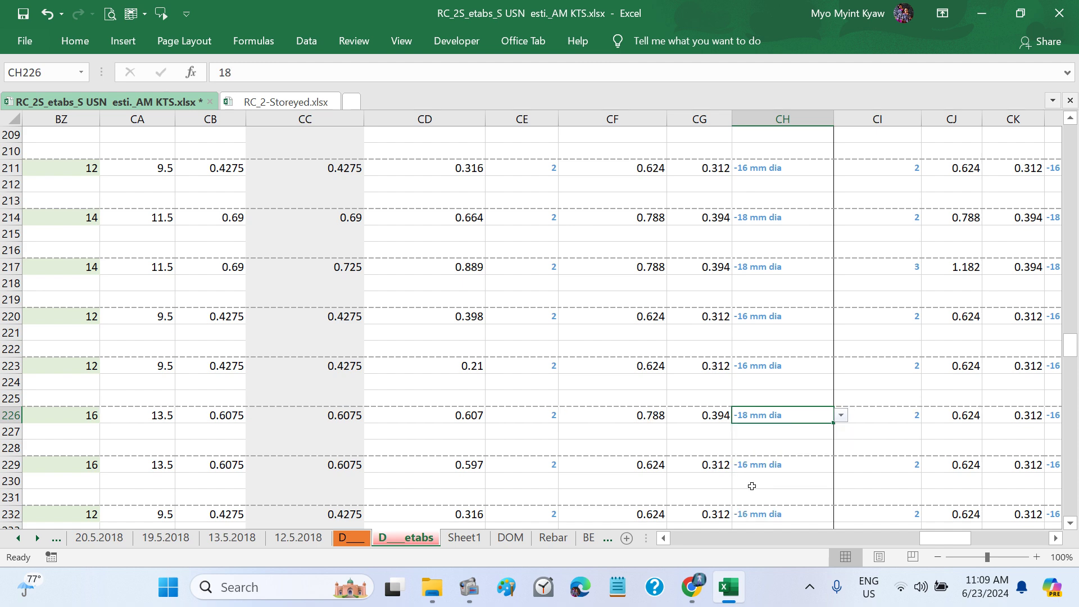
left_click(633, 415)
left_click(433, 416)
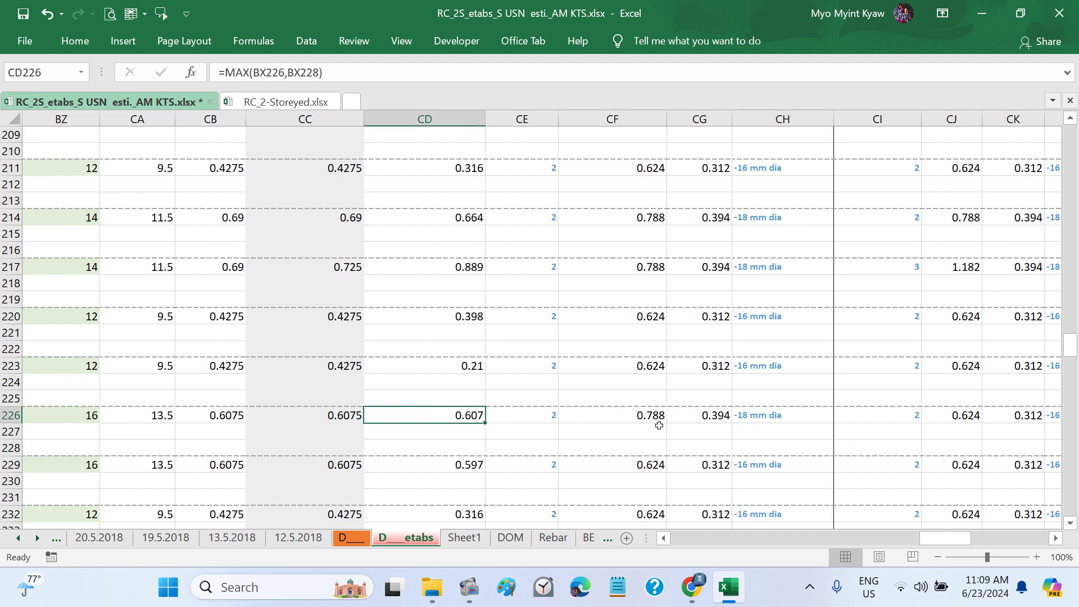
Step: Set the throughout bar diameter in CL226 to 18 mm, and check the provided area in CJ226
scroll(660, 425, "right", 1)
scroll(724, 442, "right", 2)
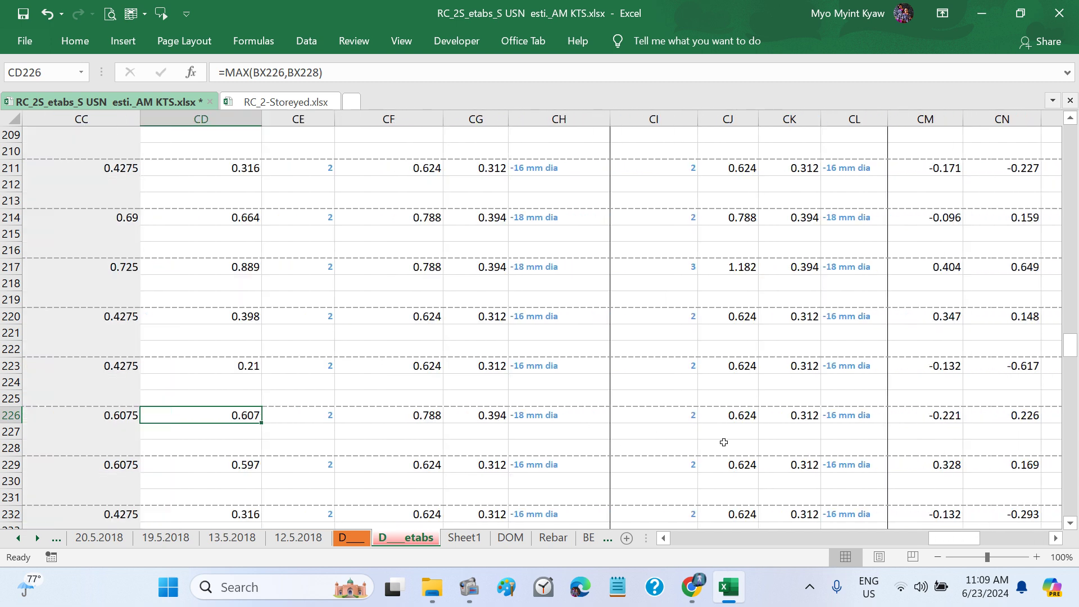
left_click(787, 415)
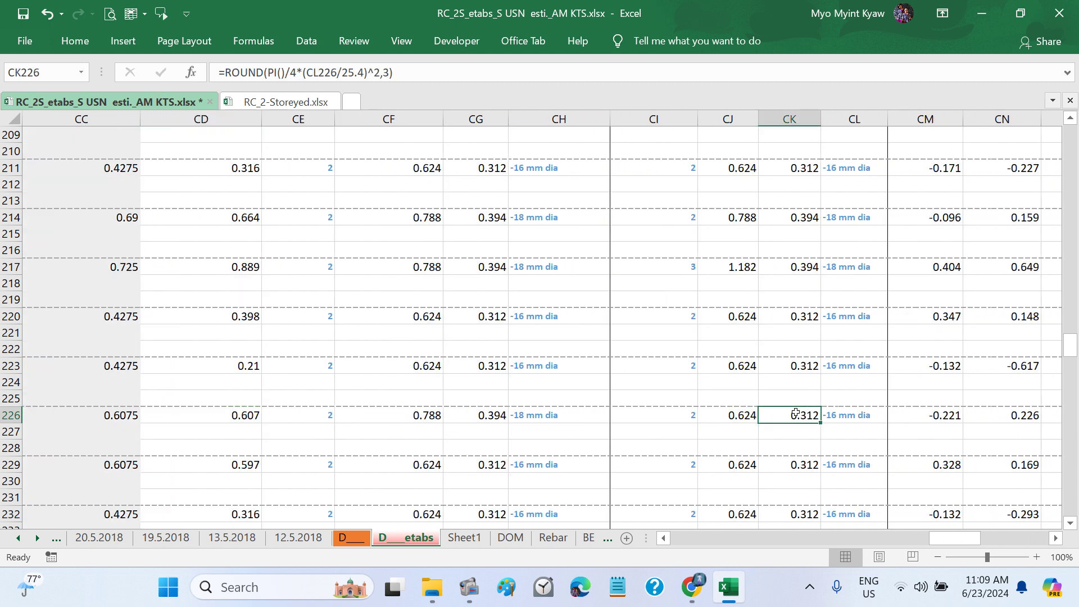
left_click(849, 416)
left_click(896, 415)
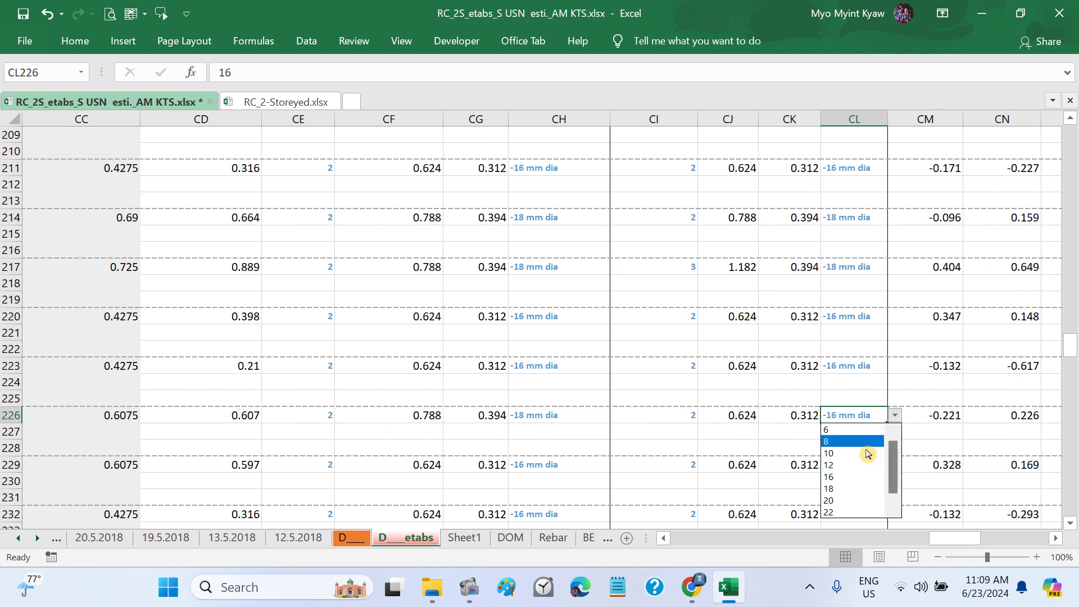
left_click(847, 484)
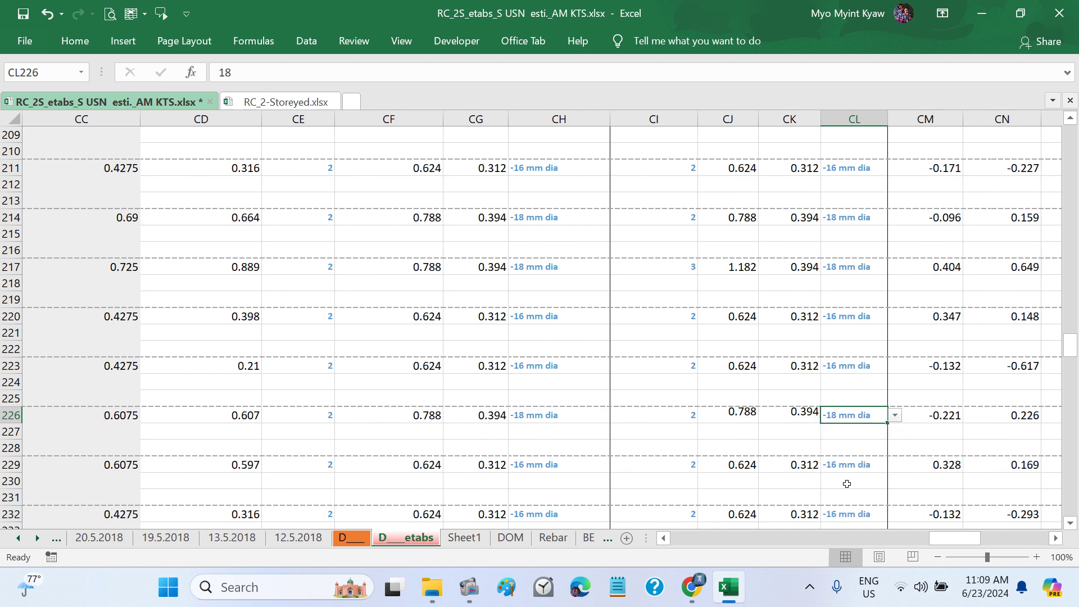
left_click(740, 415)
Step: Check the additional areas required in CM226:CO226, and clear the extra bar entries in CX226:DA226
scroll(823, 450, "right", 2)
scroll(824, 450, "right", 1)
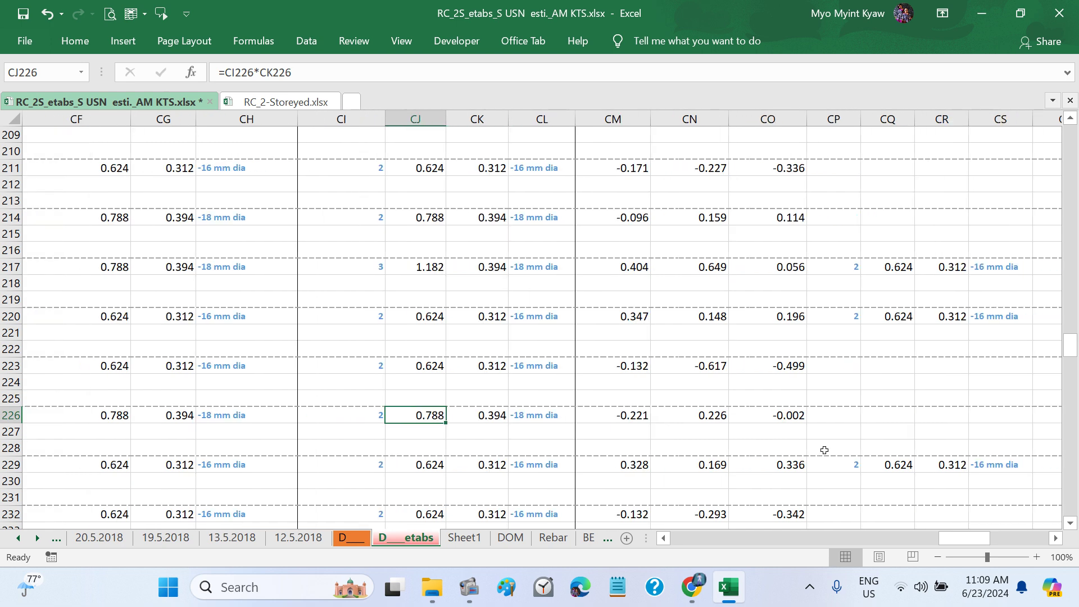
scroll(824, 451, "right", 2)
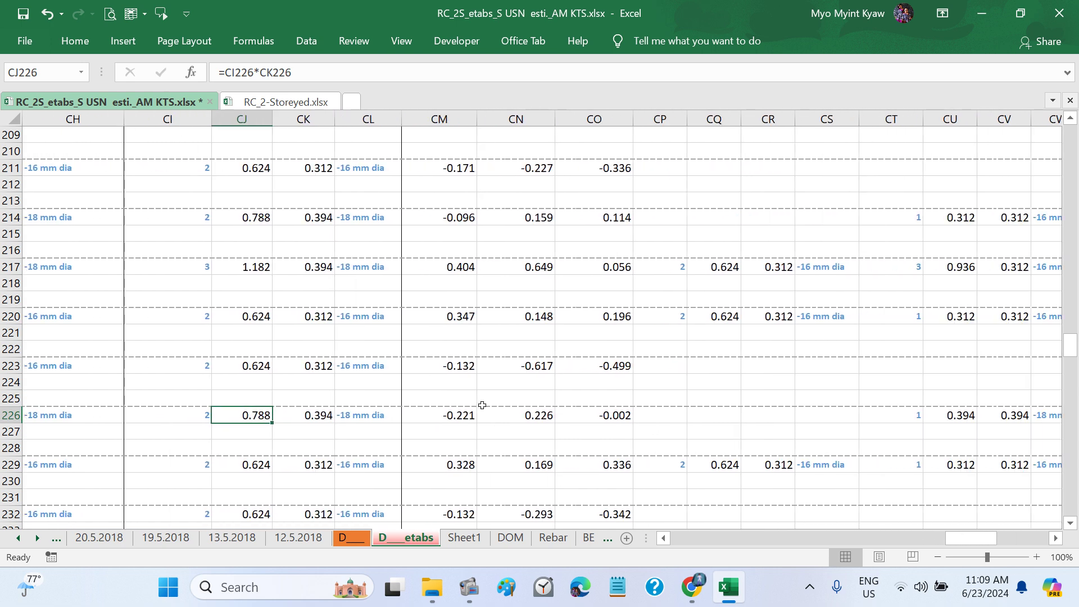
left_click(448, 415)
left_click(596, 414)
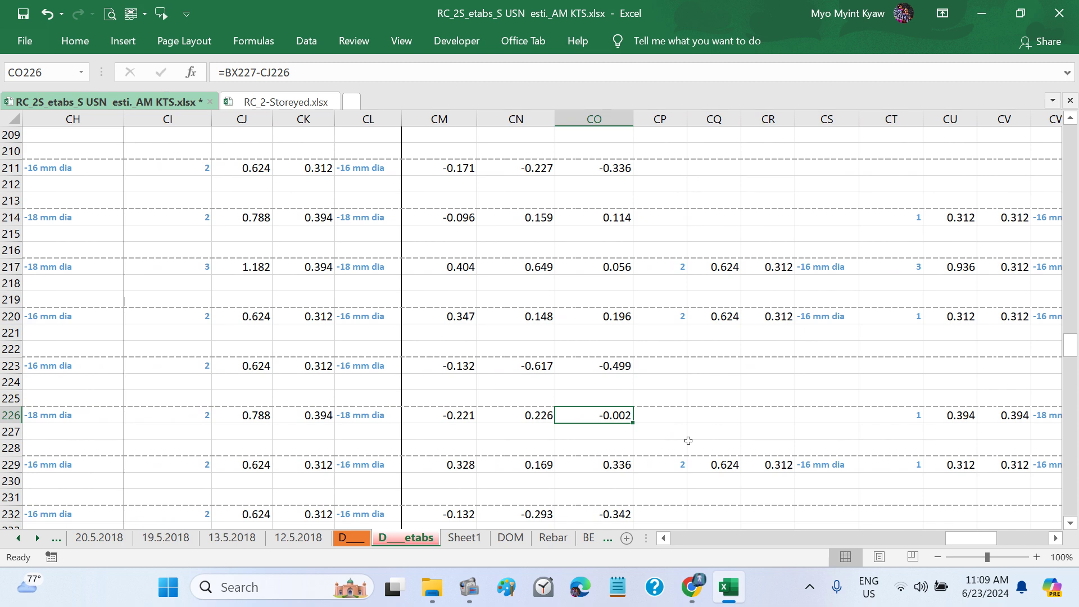
scroll(689, 440, "right", 2)
scroll(640, 441, "right", 1)
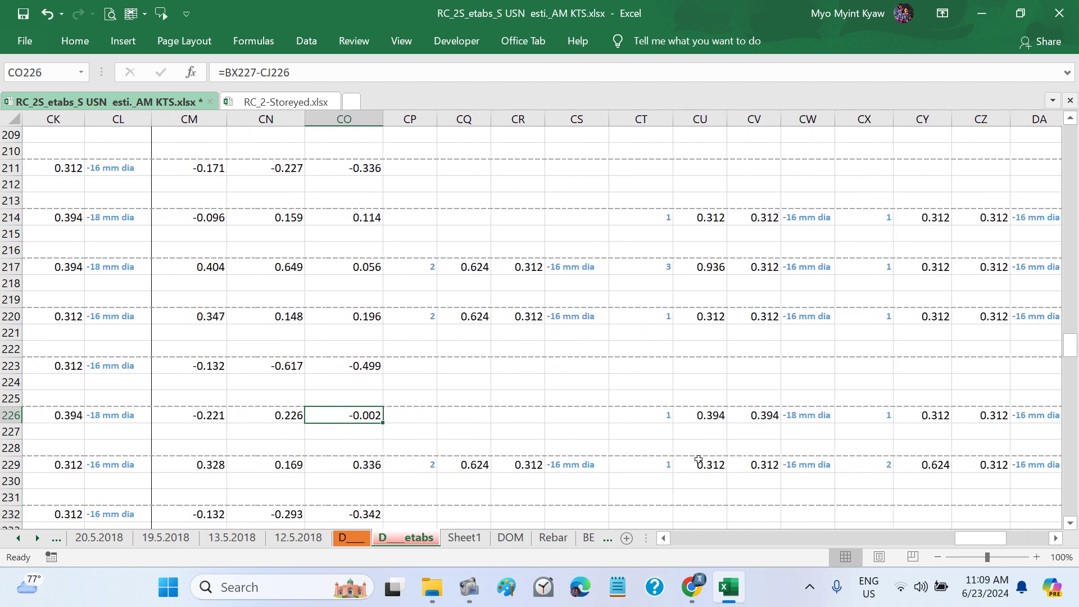
scroll(699, 459, "right", 1)
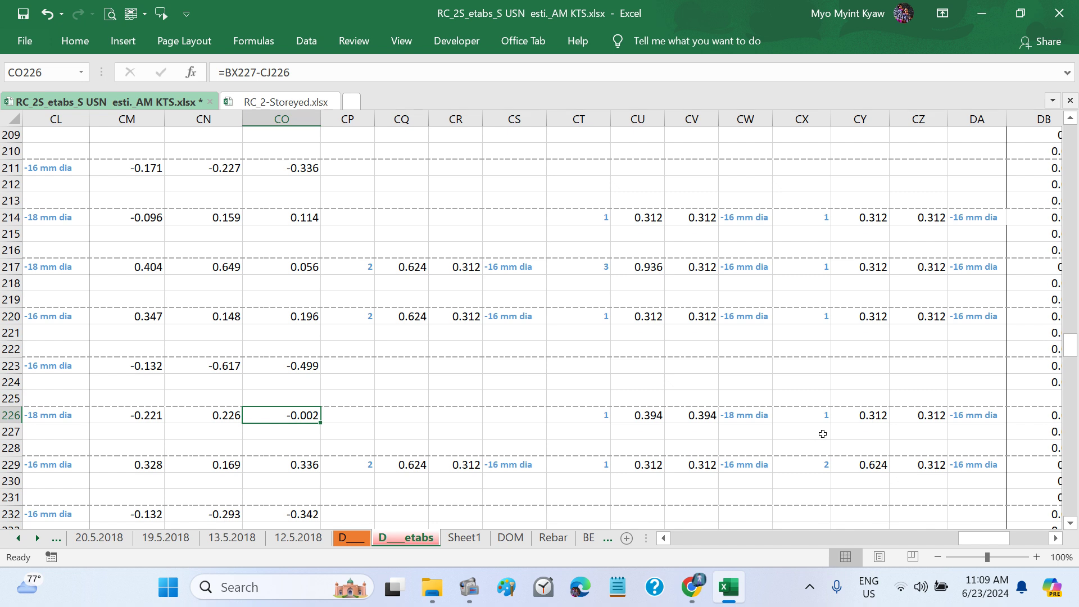
left_click_drag(818, 414, 968, 410)
key("Delete")
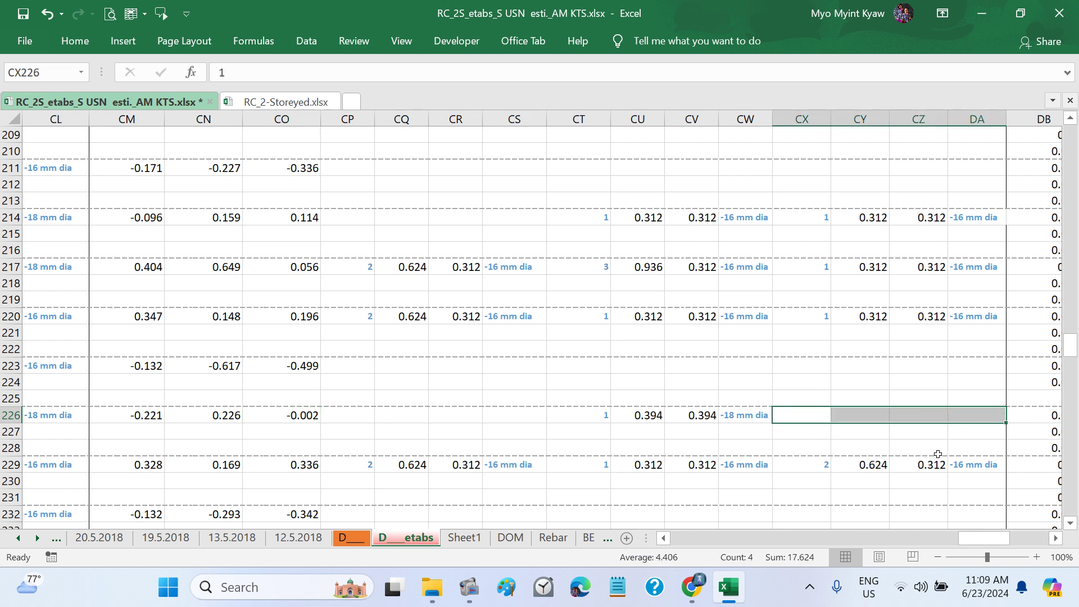
Step: Set the extra bar diameter in CW226 to 16 mm, and compare the area in CU226 with CN226
left_click(261, 417)
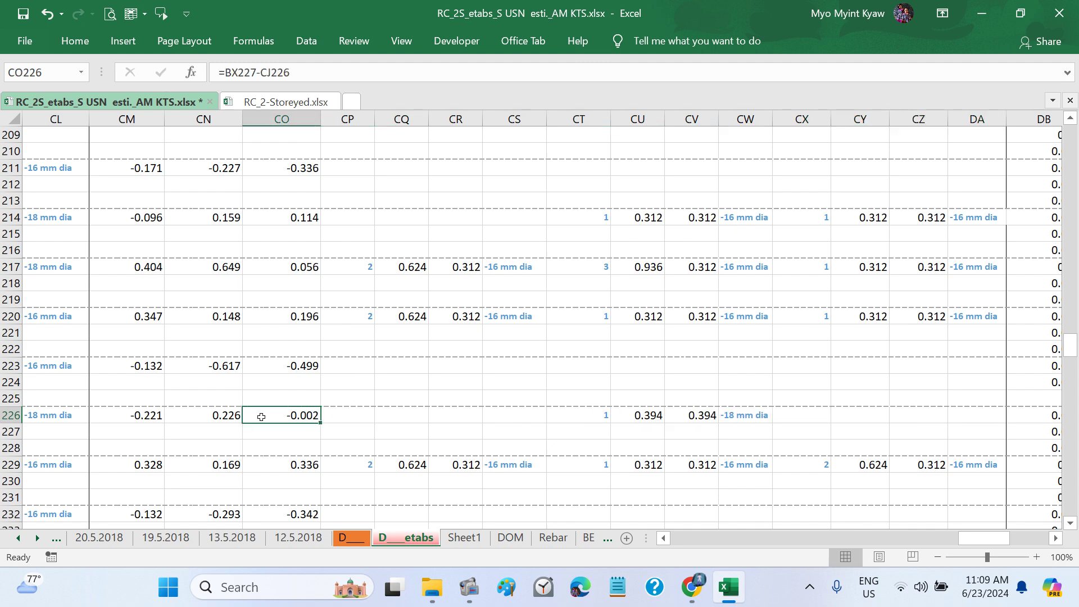
left_click(214, 414)
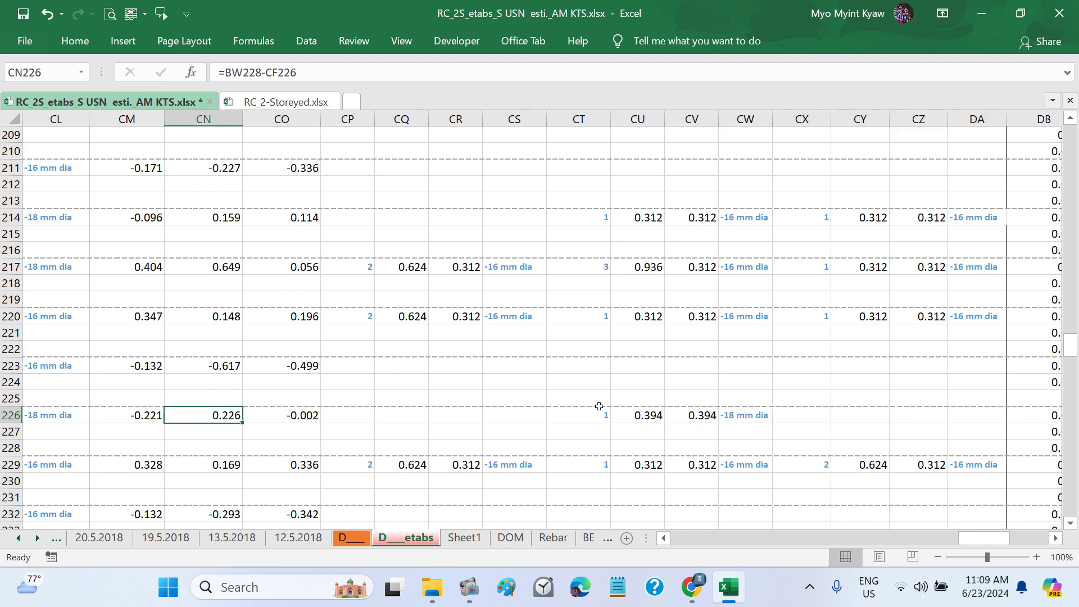
left_click(747, 417)
left_click(780, 416)
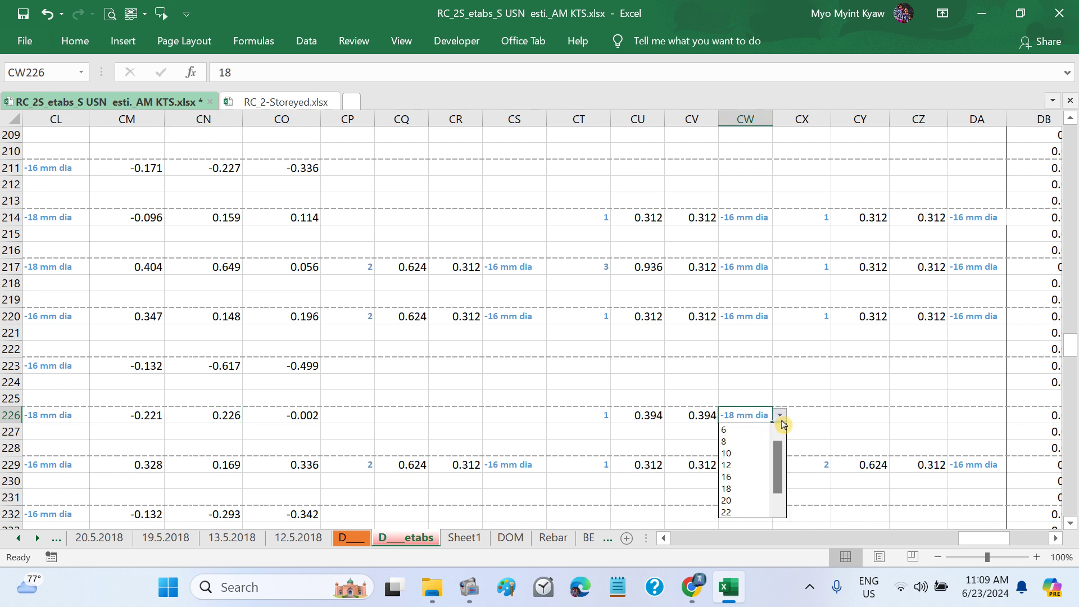
left_click(727, 476)
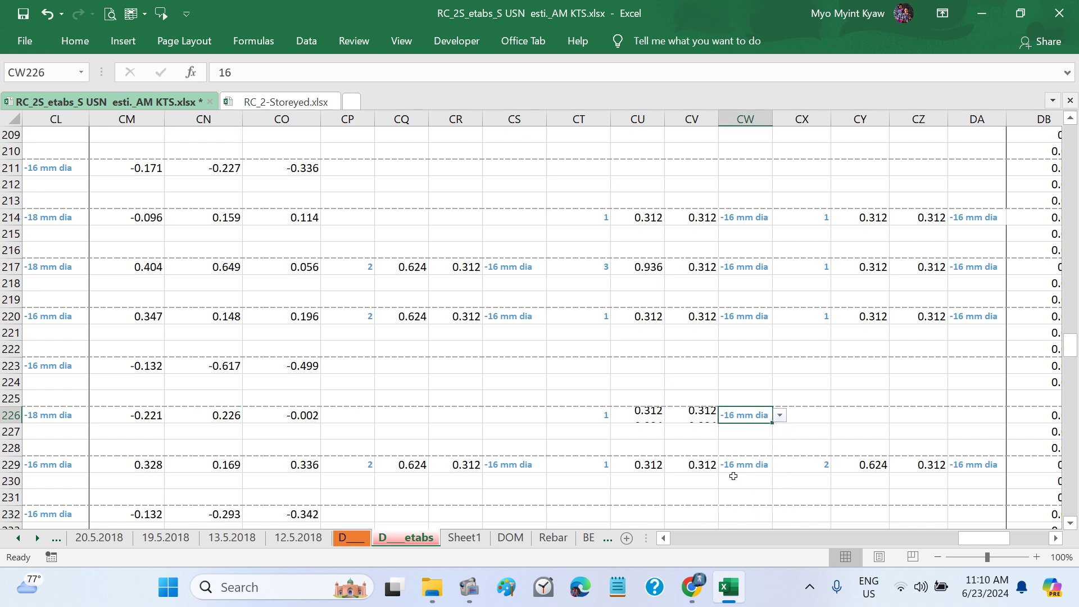
left_click(639, 417)
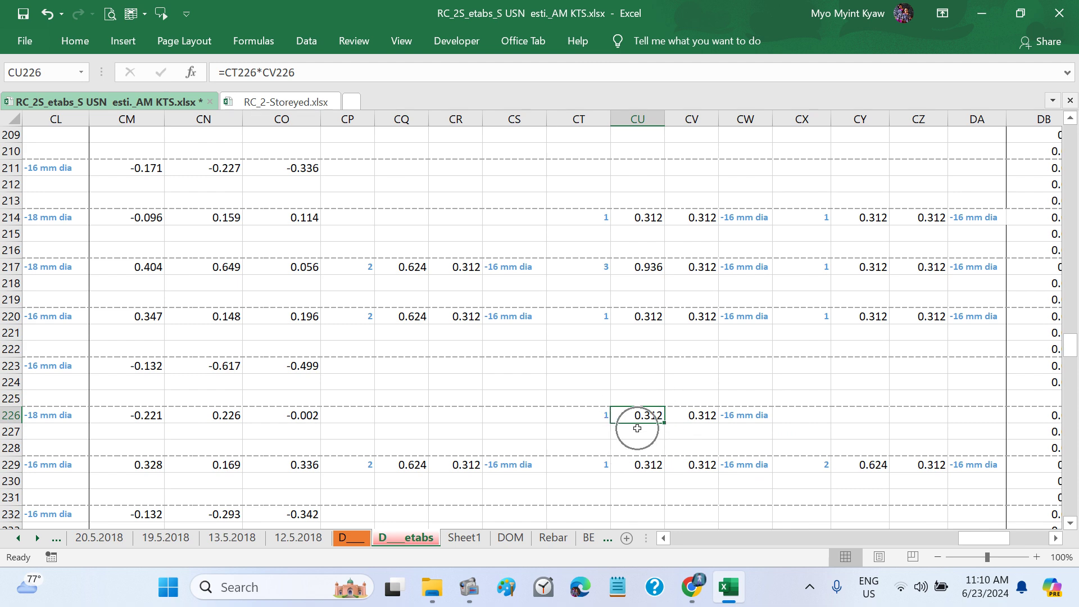
left_click(218, 421)
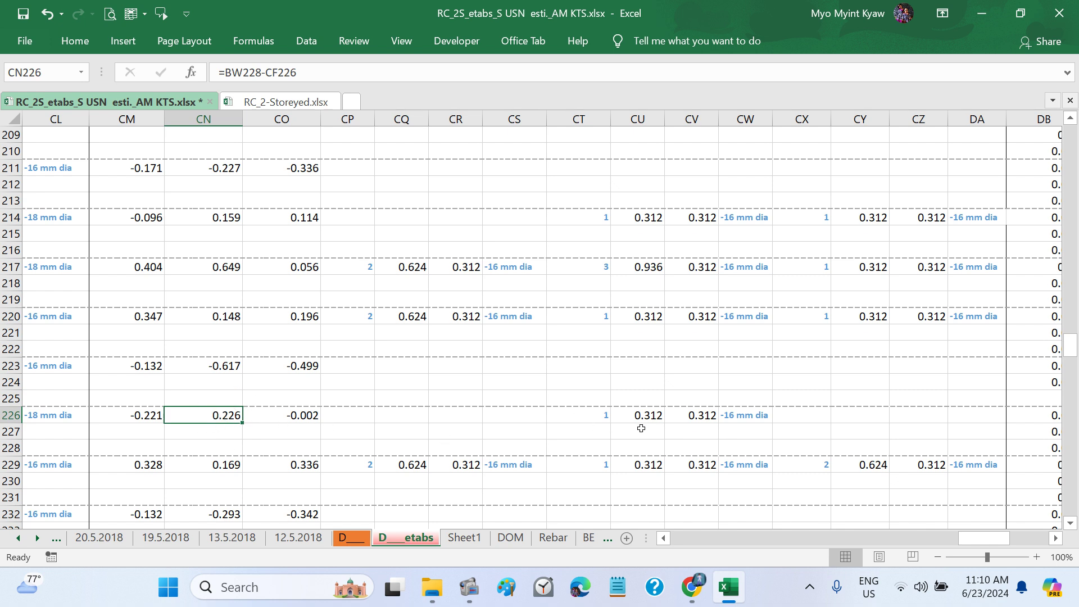
Step: Check the stirrup diameters and spacings for the beams in rows 226 and 229
scroll(641, 428, "right", 3)
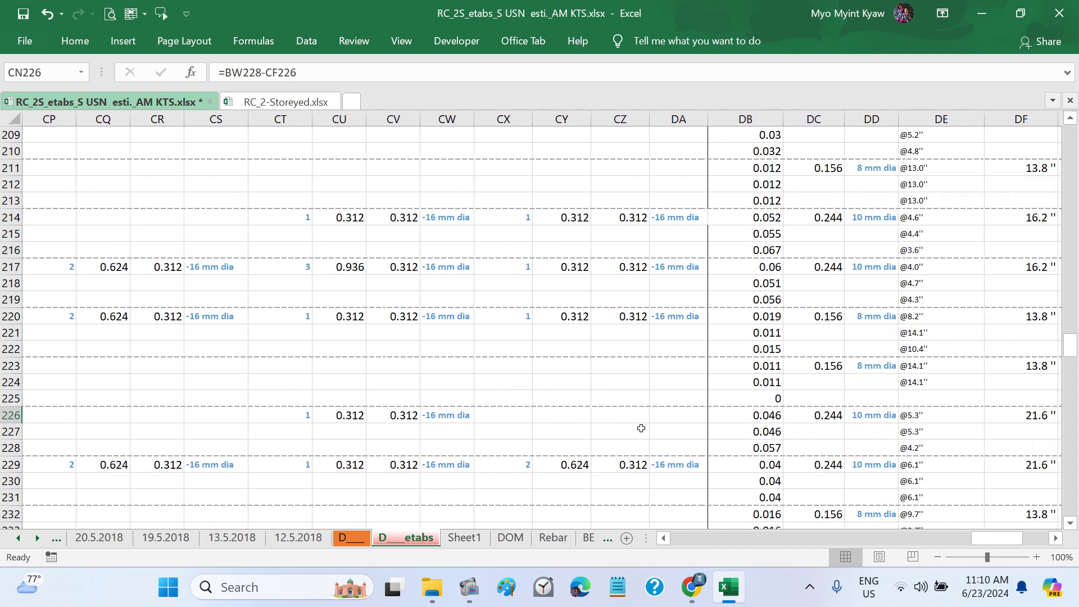
scroll(641, 429, "down", 1)
left_click(846, 443)
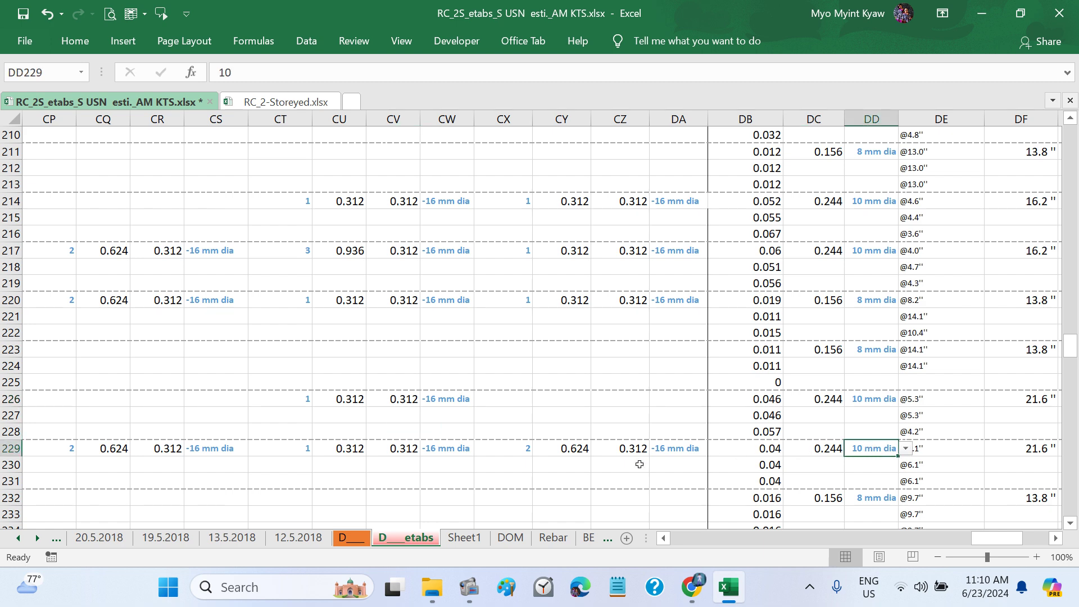
Step: Set the throughout bar diameter in CH229 to 18 mm, and check the provided area in CF229
scroll(640, 464, "down", 1)
scroll(640, 465, "left", 1)
scroll(639, 464, "left", 4)
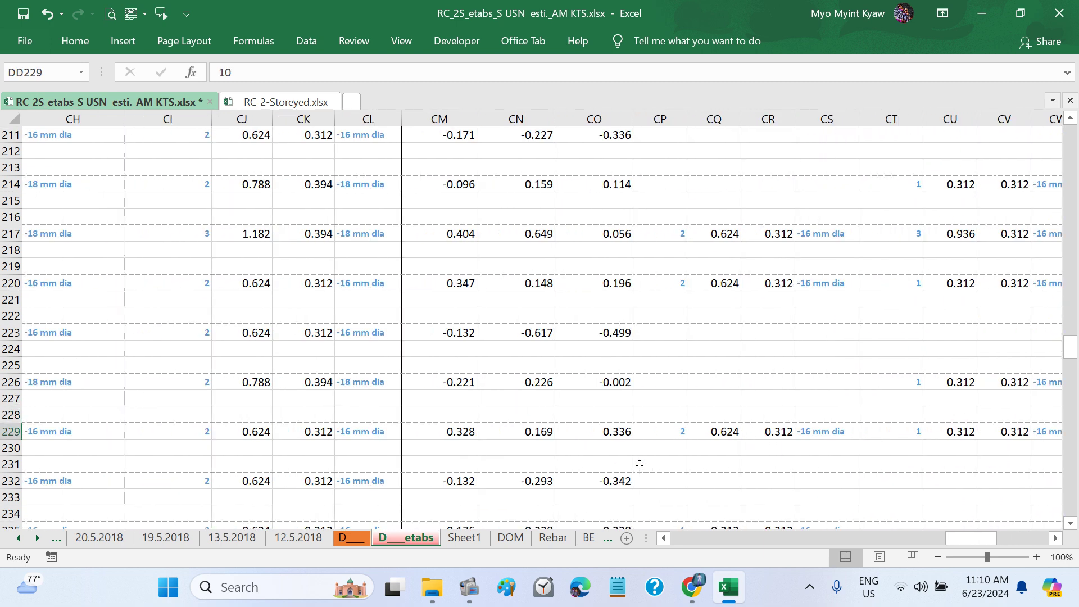
scroll(640, 464, "left", 3)
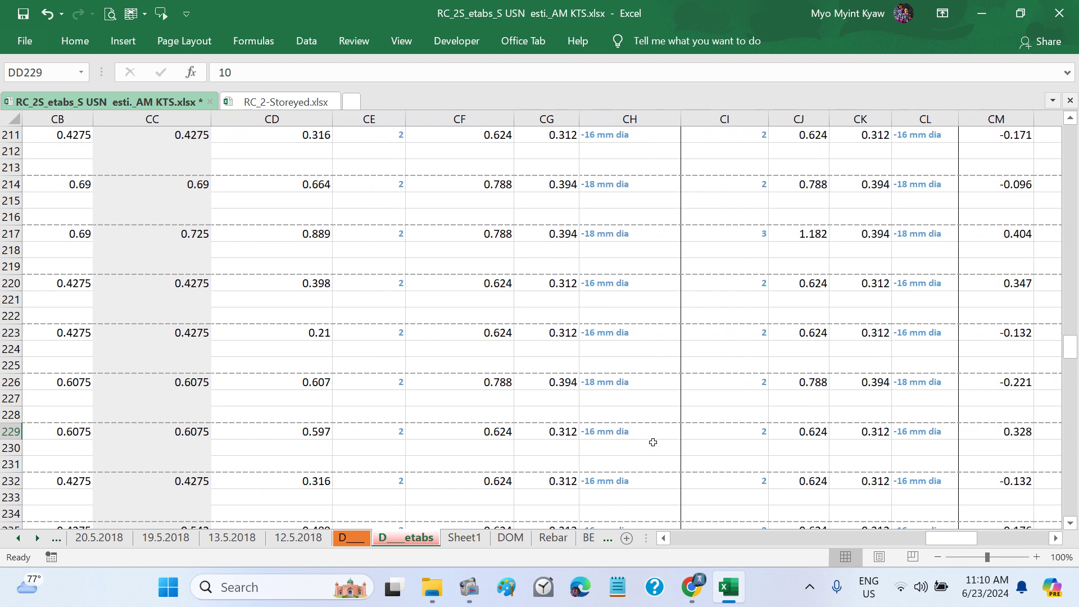
left_click(667, 430)
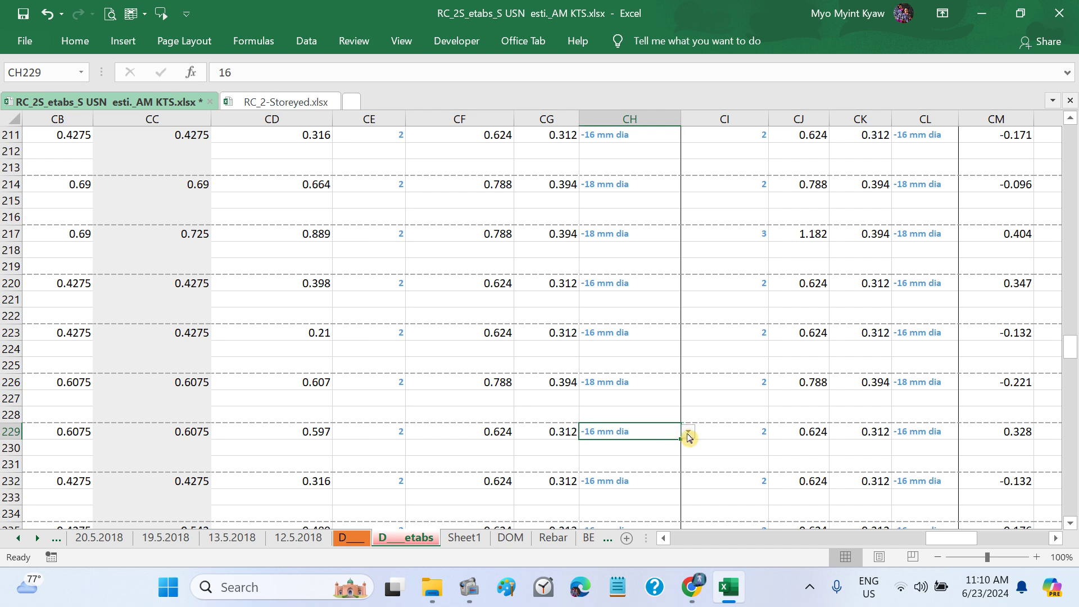
left_click(687, 434)
left_click(589, 505)
left_click(388, 436)
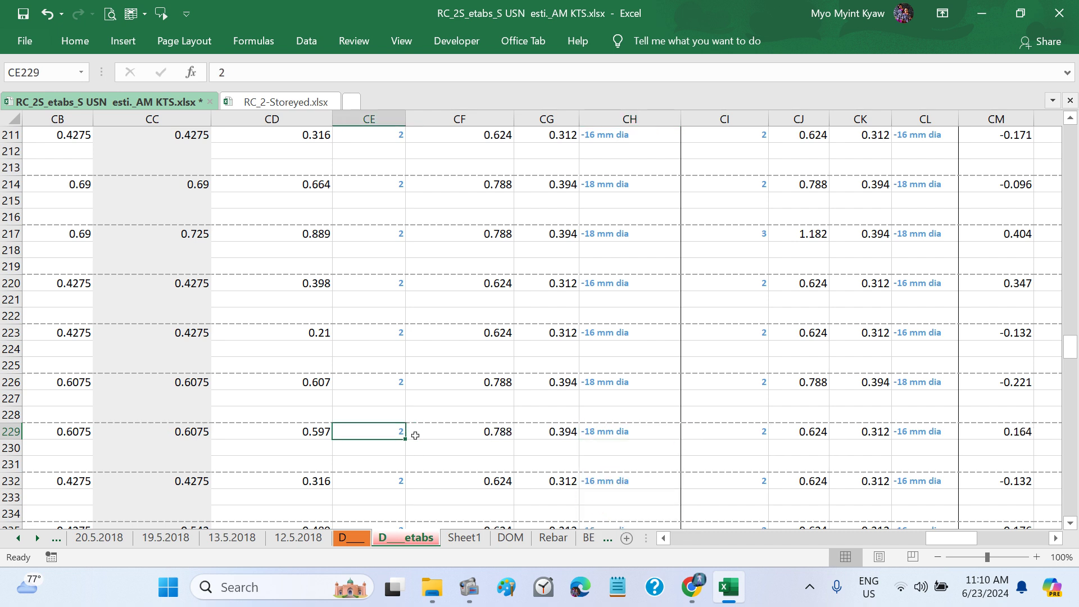
left_click(455, 434)
Step: Set the throughout bar diameter in CL229 to 18 mm, and compare the area in CJ229 with the requirement in CD229
scroll(535, 446, "right", 2)
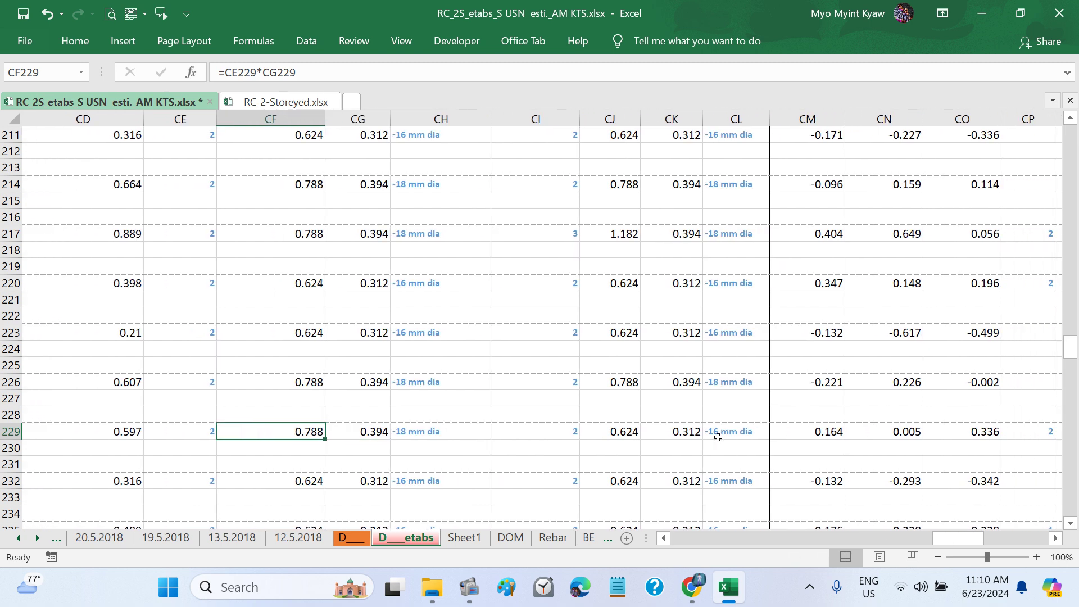
left_click(739, 433)
left_click(777, 432)
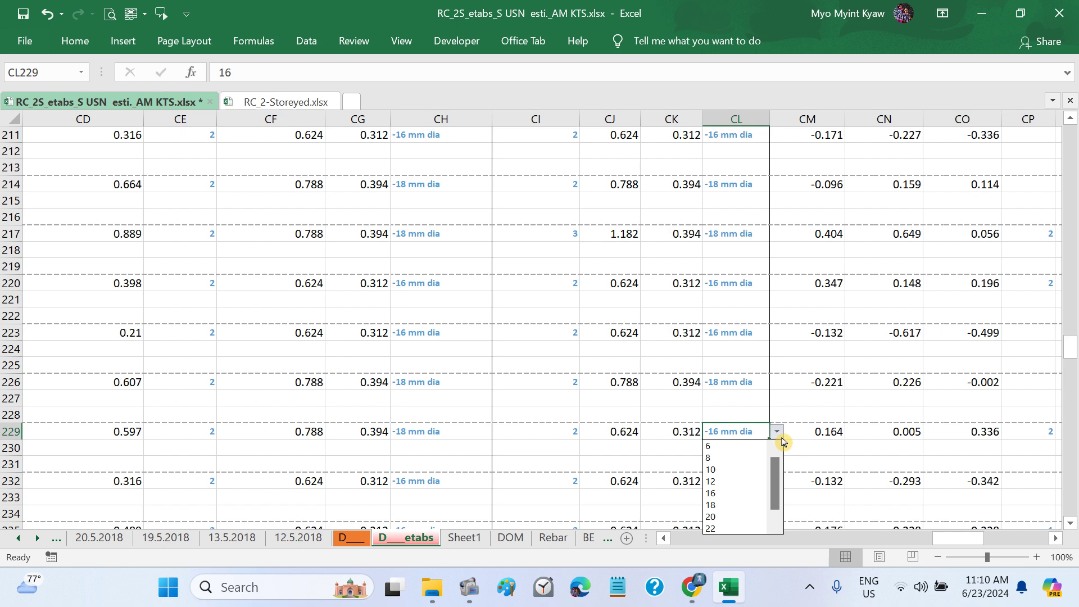
left_click(734, 504)
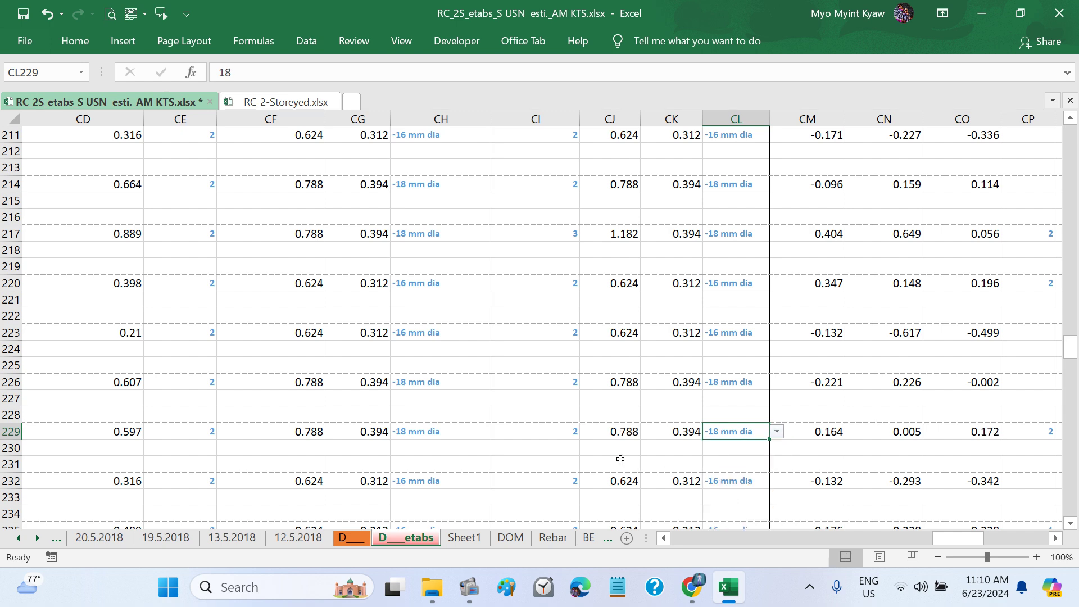
scroll(621, 460, "left", 1)
double_click(731, 431)
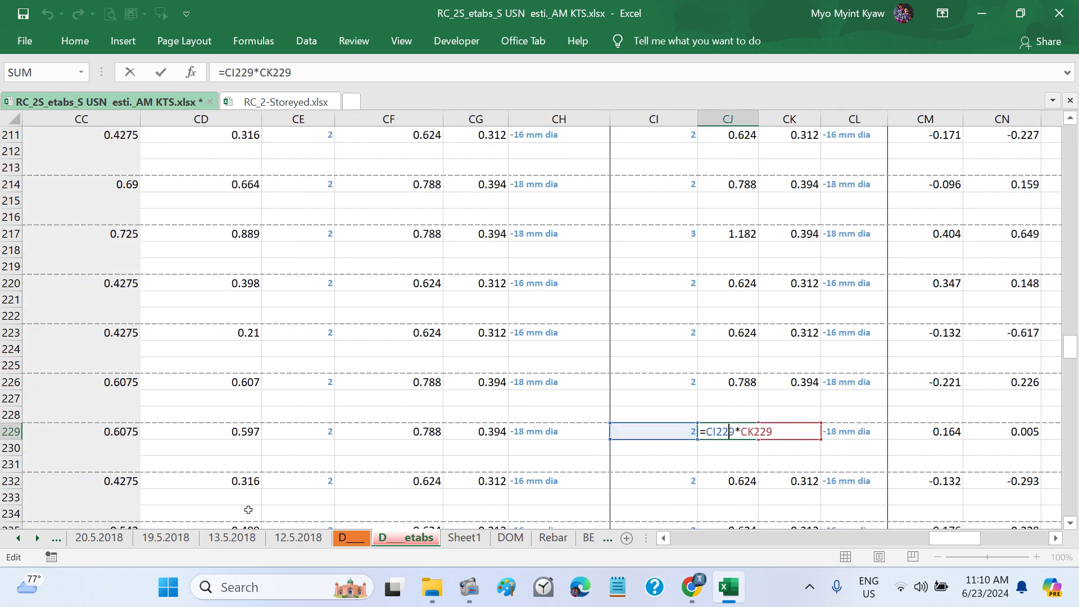
key("Escape")
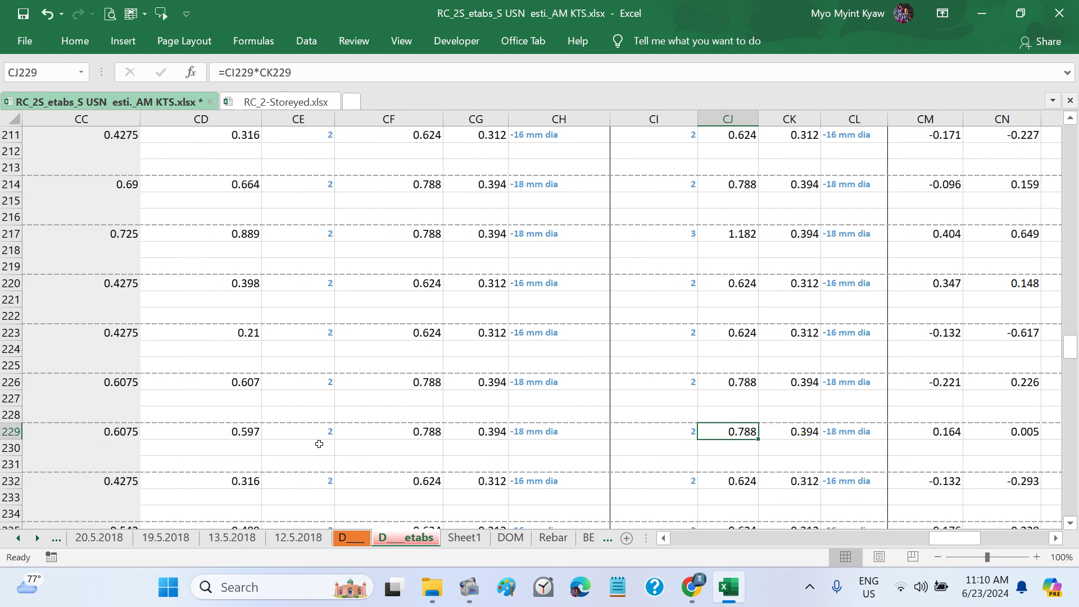
left_click(224, 428)
Step: Check the additional areas required in CM229:CO229, and set the number of extra bars in CP229 to 1
scroll(480, 446, "right", 3)
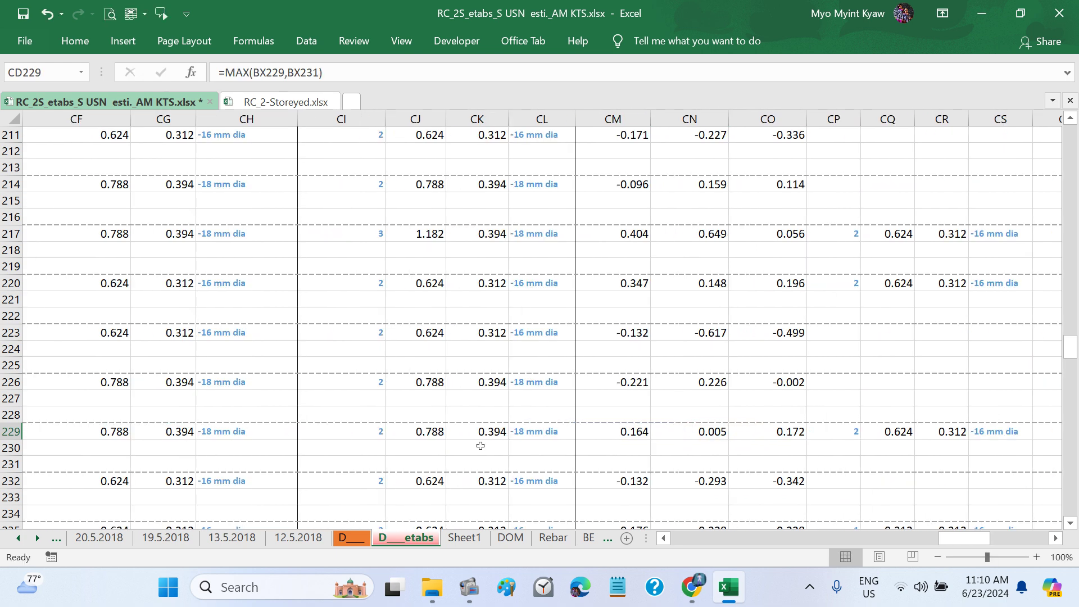
scroll(481, 446, "right", 1)
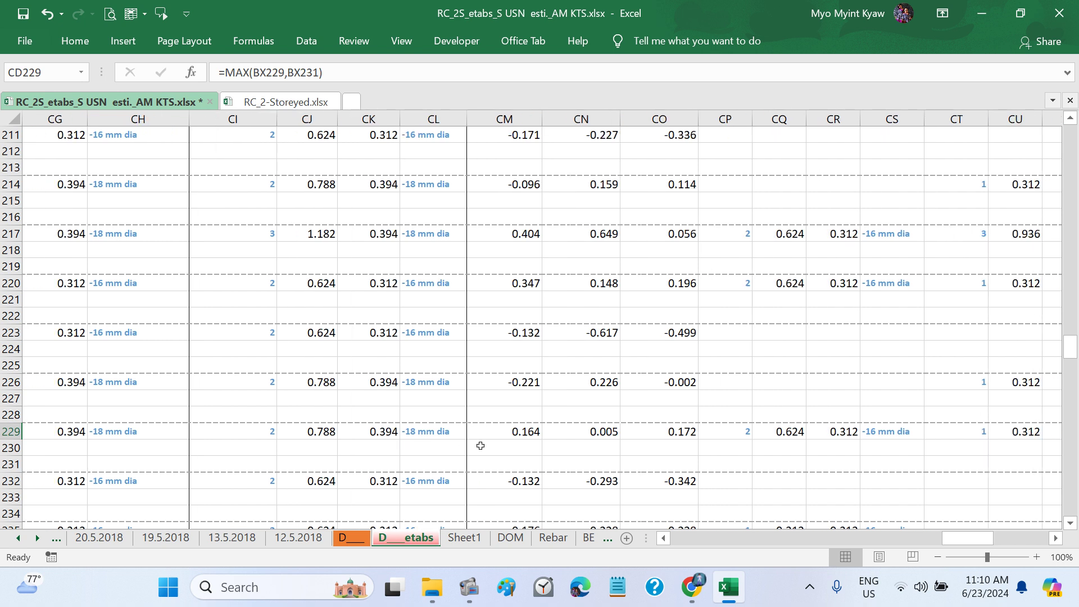
left_click(525, 439)
left_click(596, 436)
left_click(666, 428)
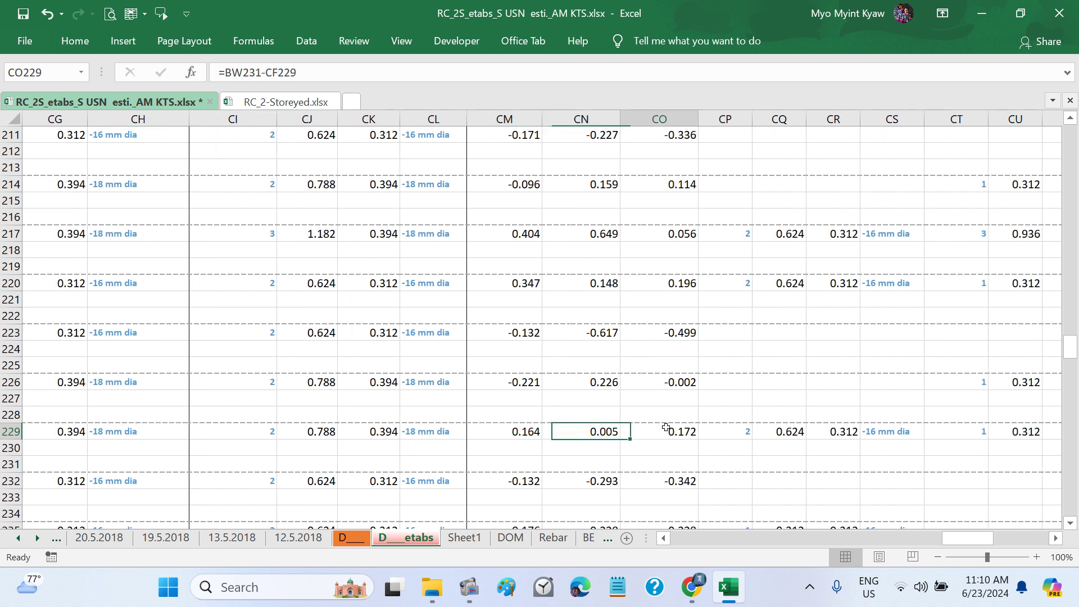
scroll(666, 428, "right", 1)
left_click(676, 433)
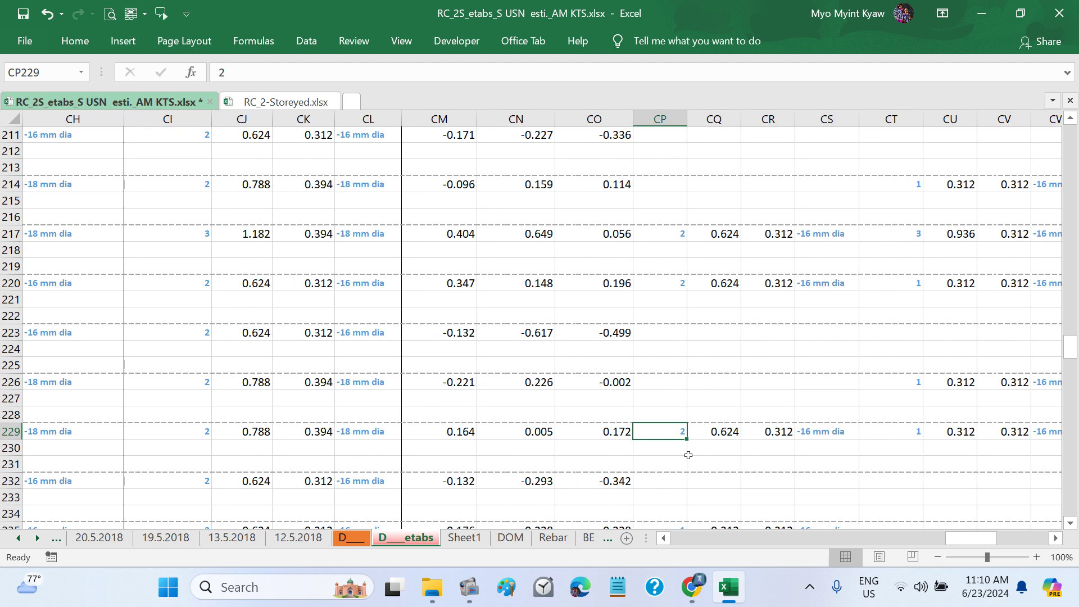
type("1")
key("Return")
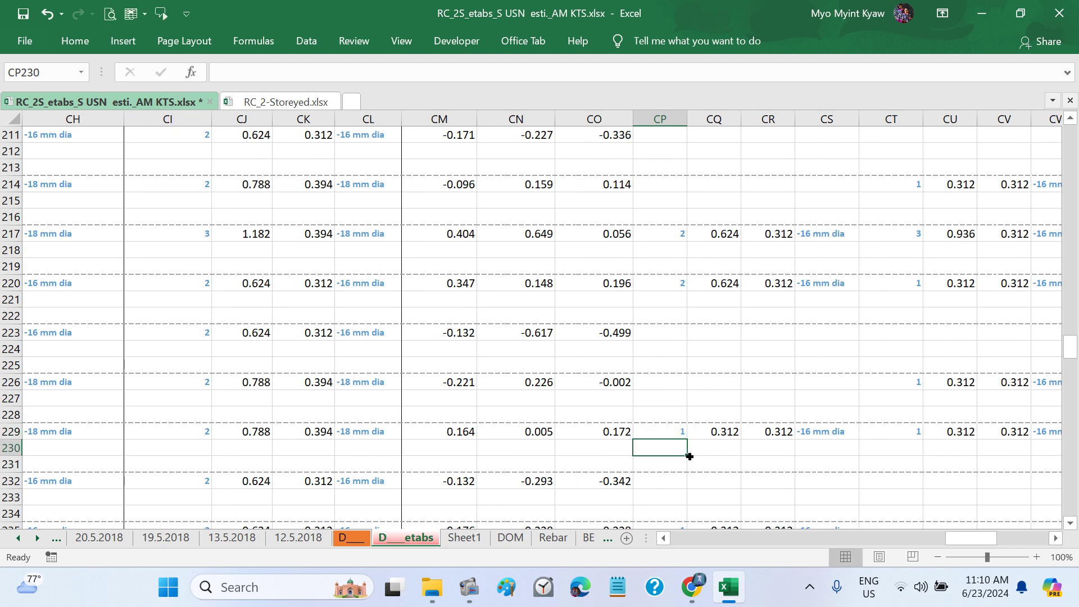
Step: Compare the extra bar area in CQ229 with the requirement in CM229, and check the area in CU229
left_click(467, 432)
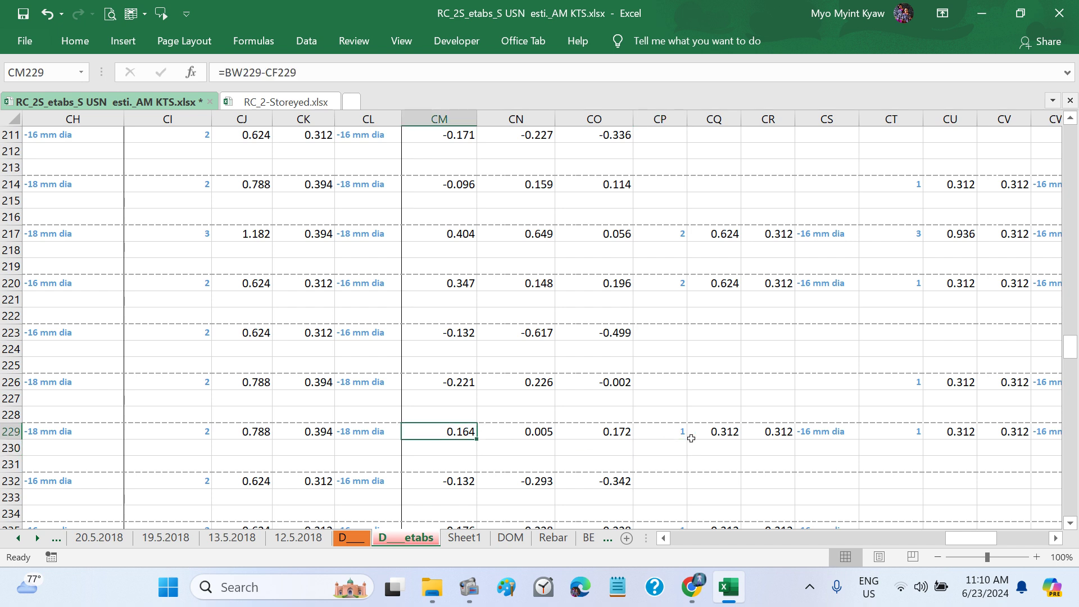
left_click(715, 435)
scroll(757, 449, "right", 1)
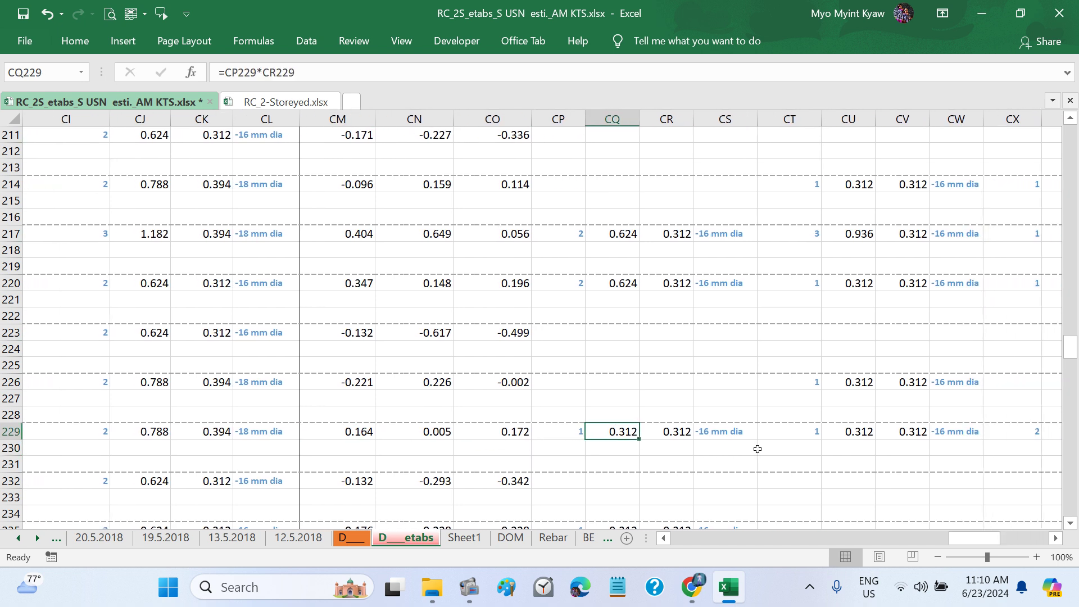
left_click(838, 431)
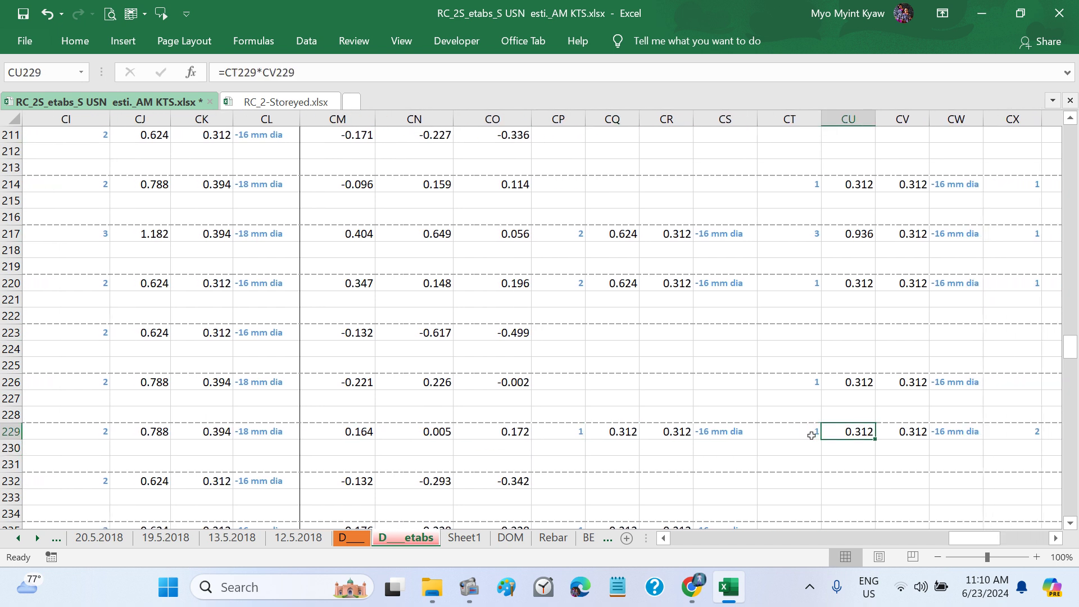
Step: Check the additional area required in CO229, and set the number of extra bars in CX229 to 1
left_click(508, 433)
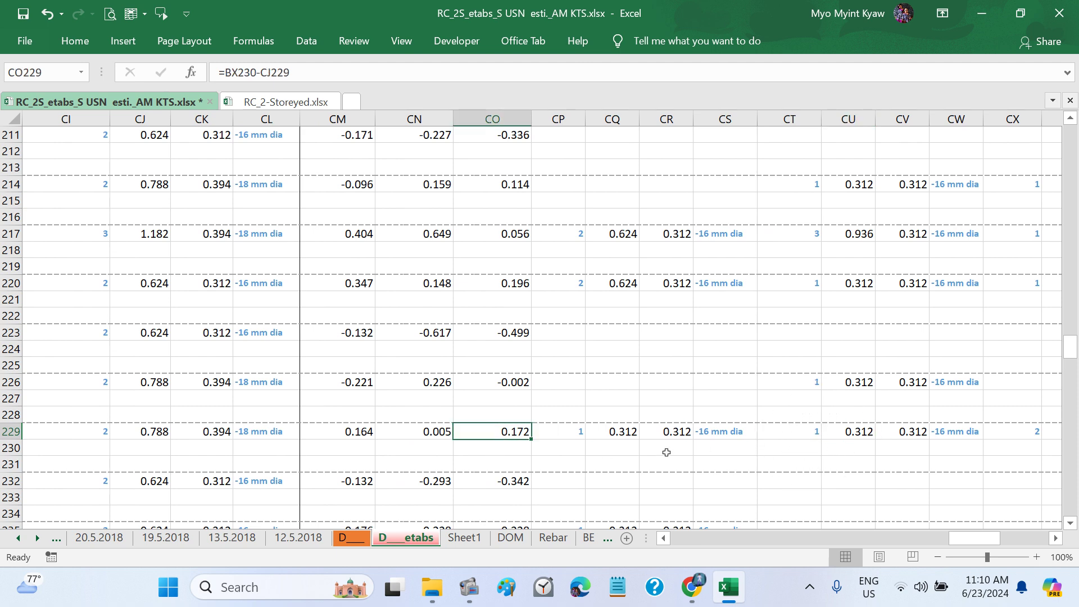
scroll(666, 452, "right", 4)
left_click(754, 437)
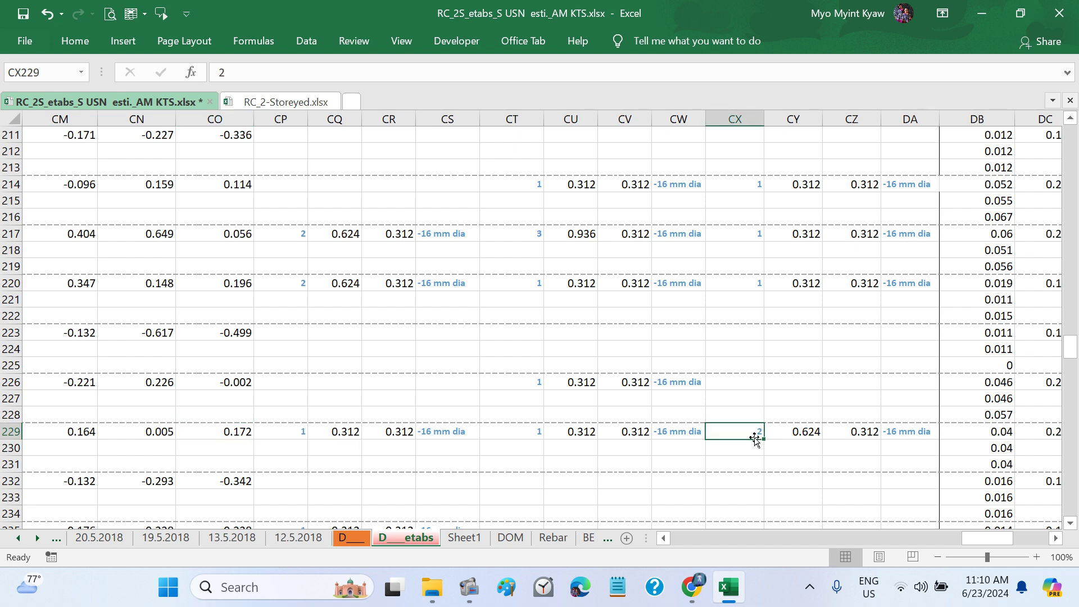
type("1")
key("Return")
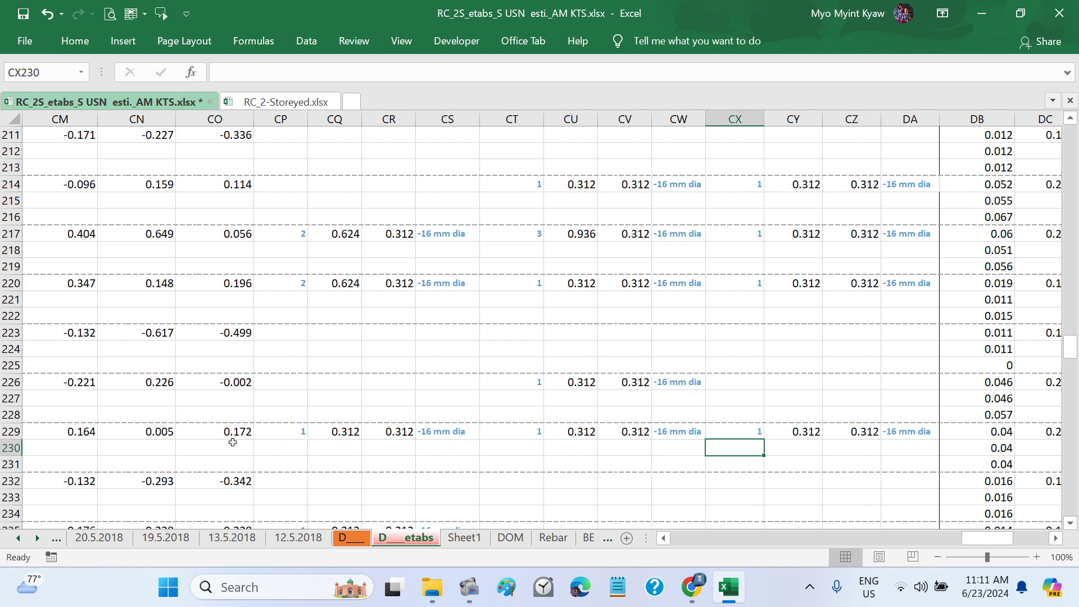
Step: Check the stirrup diameters and spacings for the beams from row 229 down to row 250
scroll(672, 442, "right", 3)
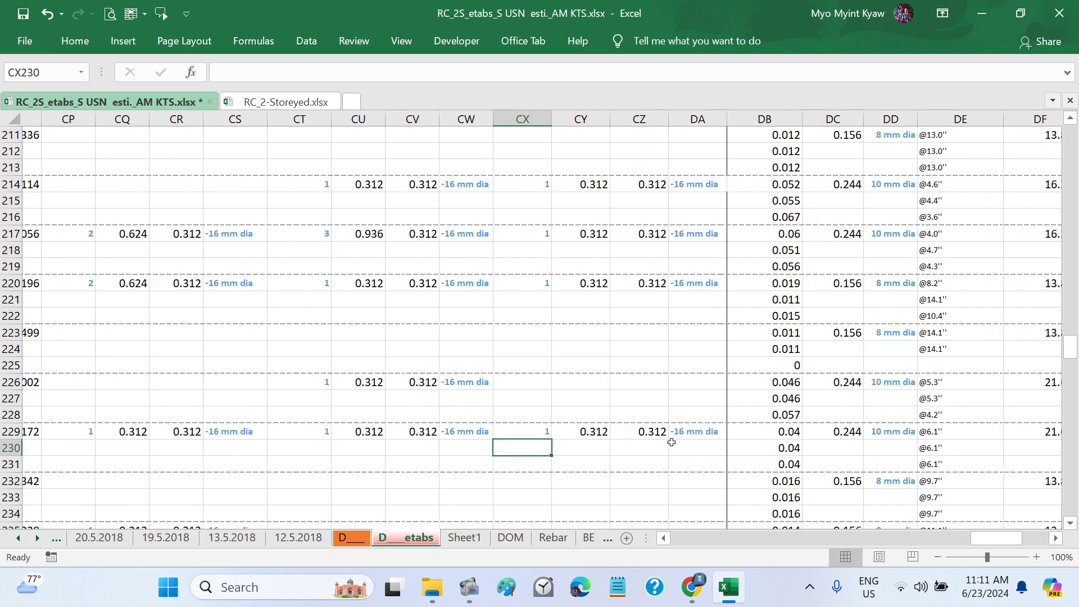
left_click(865, 436)
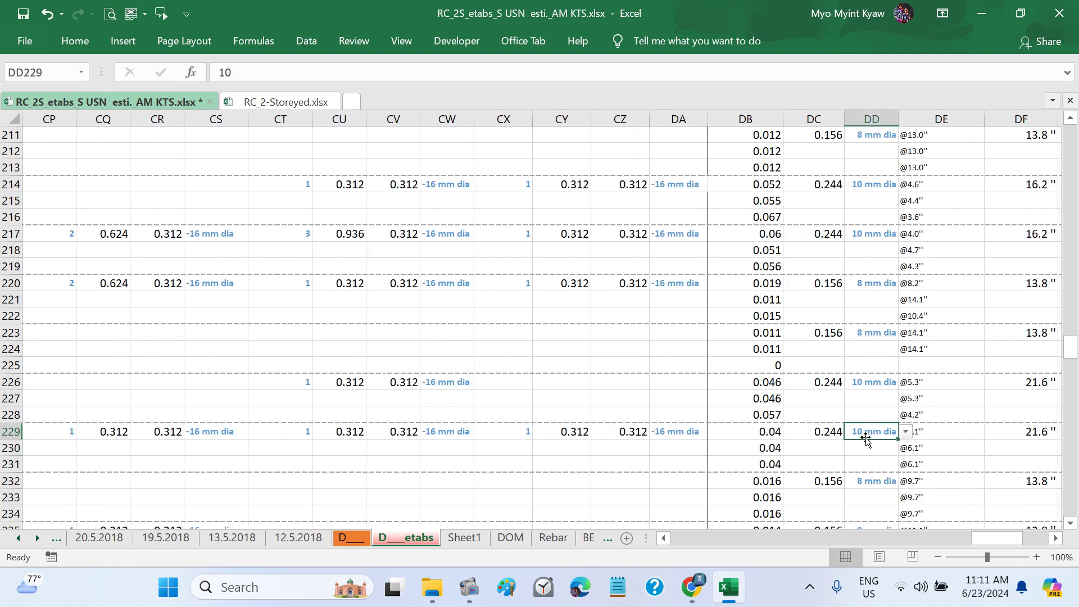
scroll(866, 441, "down", 2)
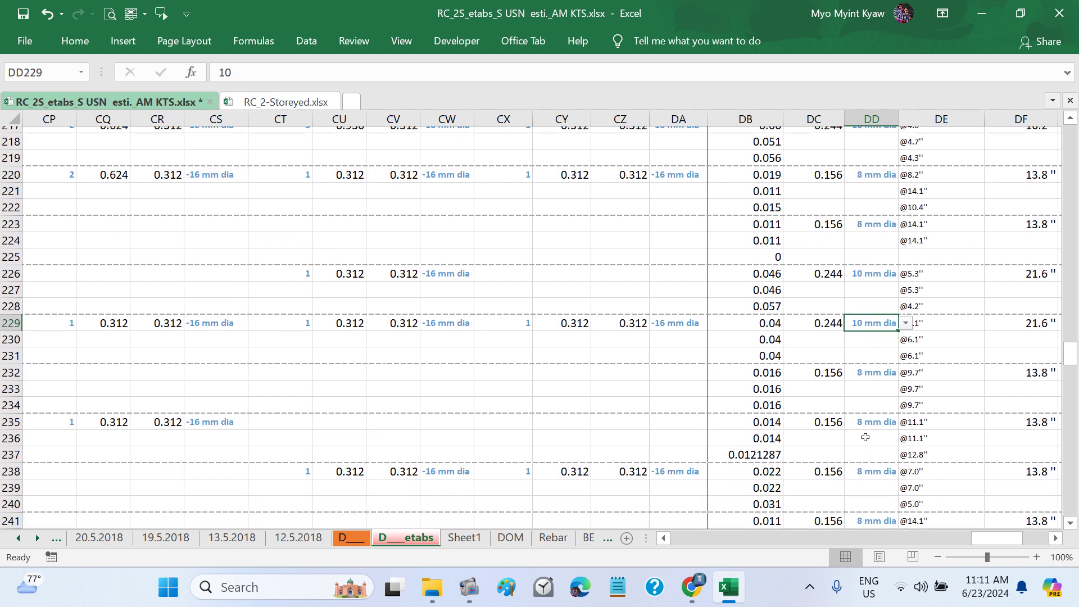
scroll(866, 437, "down", 4)
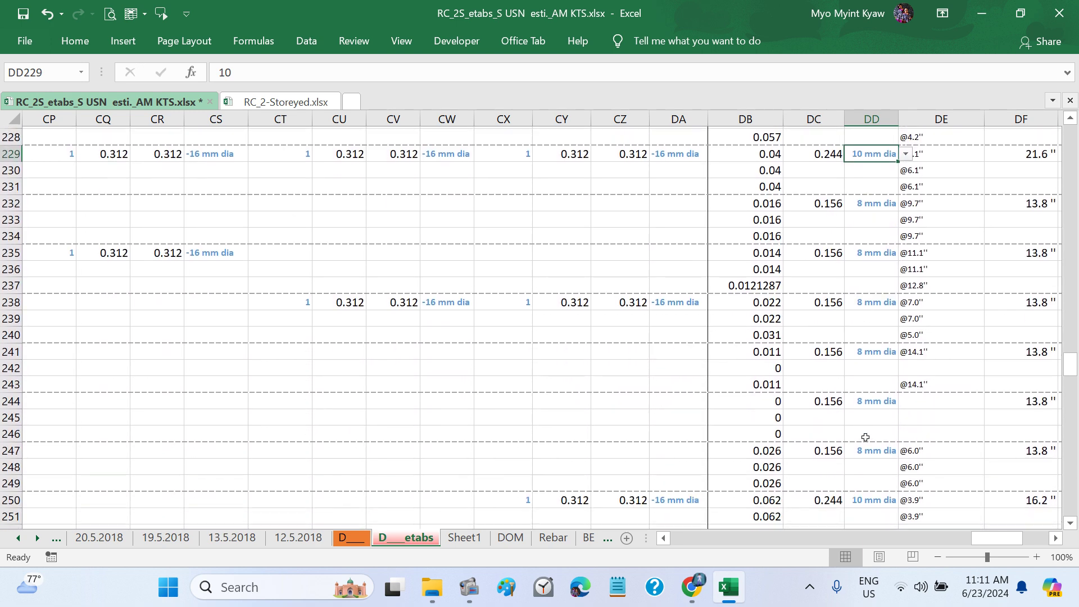
scroll(866, 437, "down", 2)
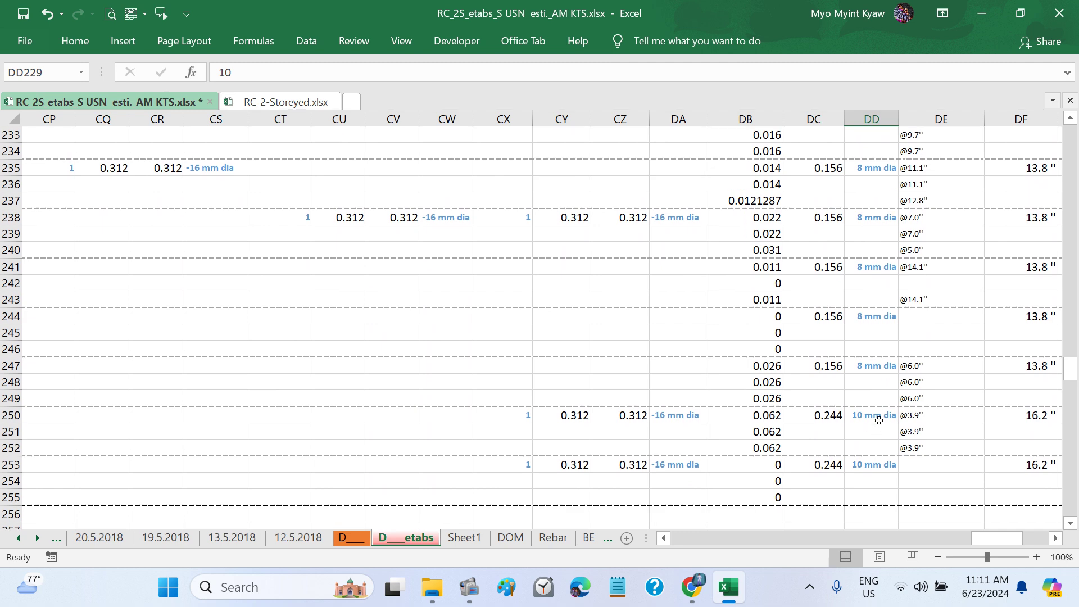
left_click(878, 419)
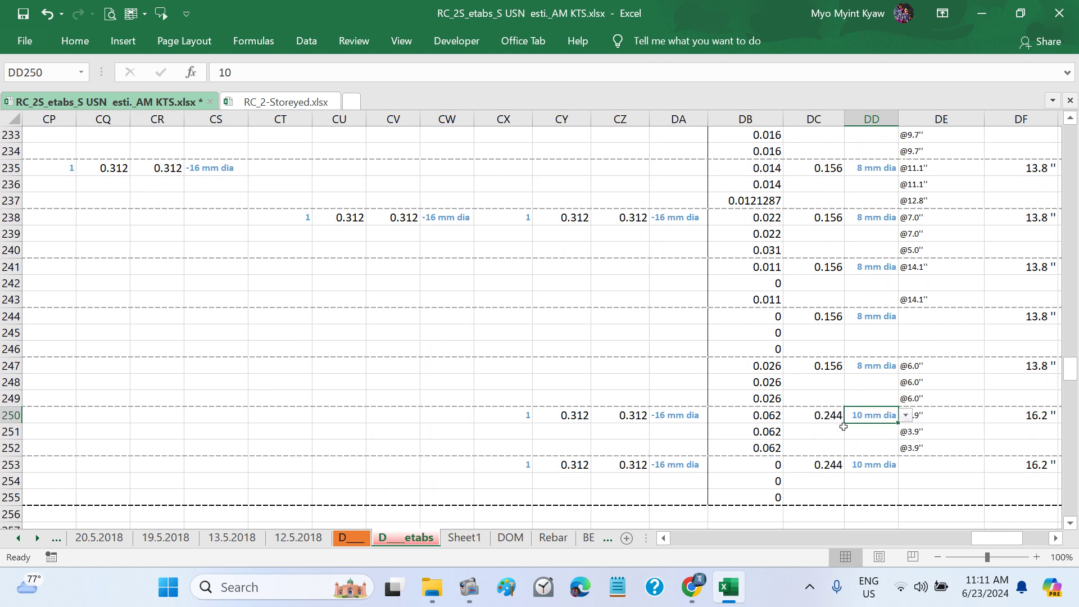
Step: Examine the throughout and mid-throughout bar numbers, diameters and provided areas for the beams in rows 250 and 253
scroll(843, 427, "left", 5)
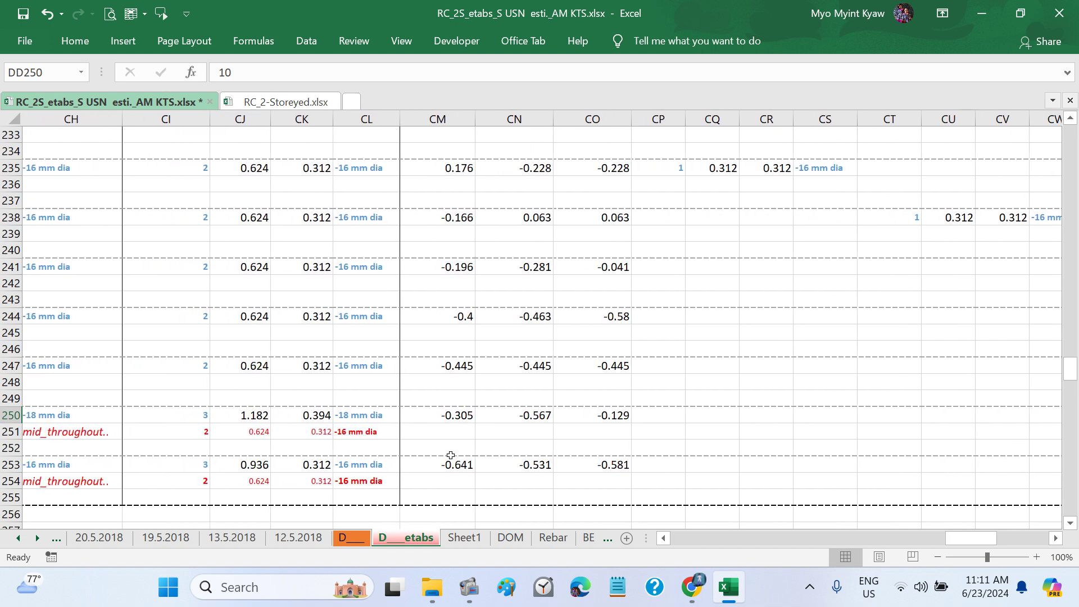
scroll(337, 447, "left", 3)
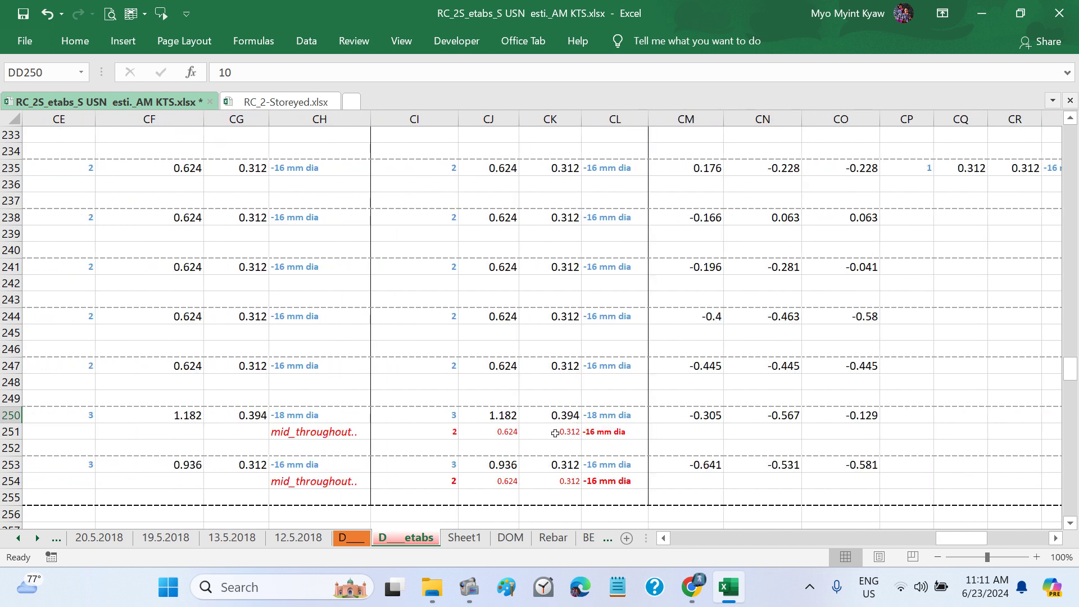
scroll(555, 434, "left", 2)
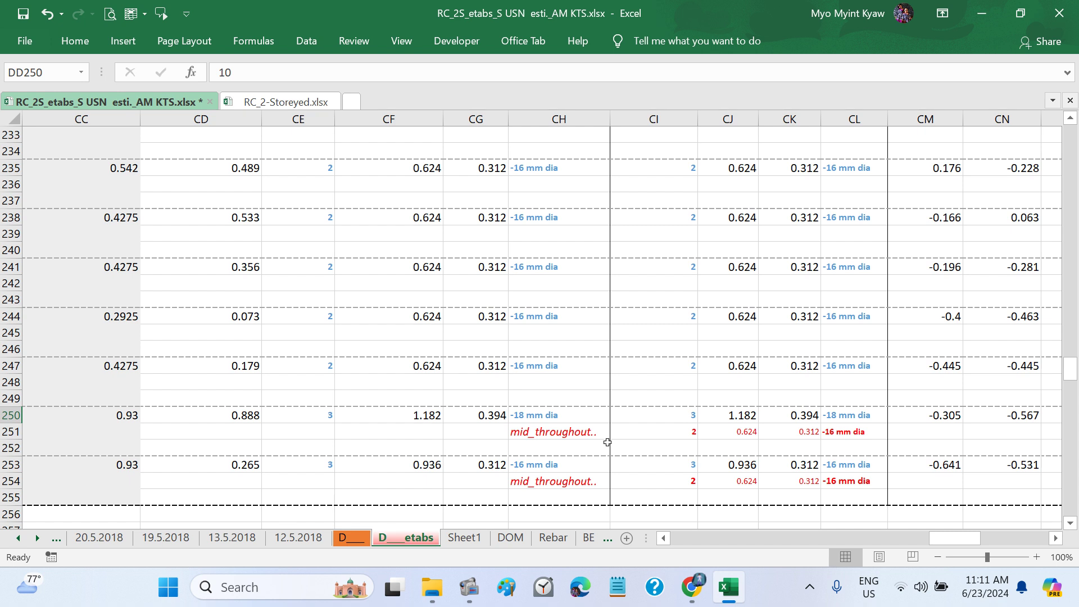
scroll(608, 443, "left", 1)
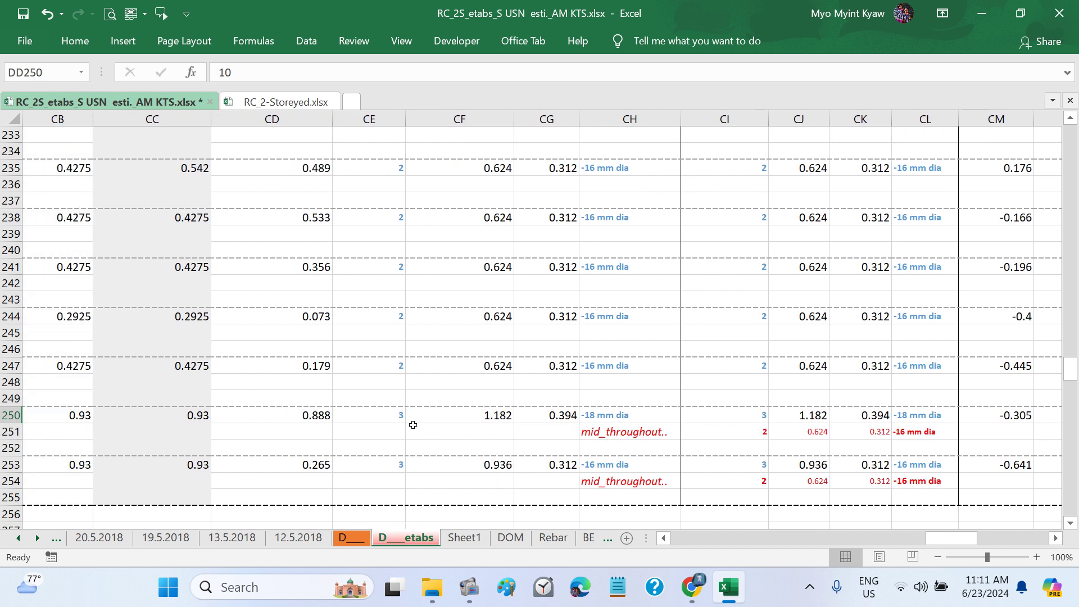
left_click(393, 419)
left_click(486, 418)
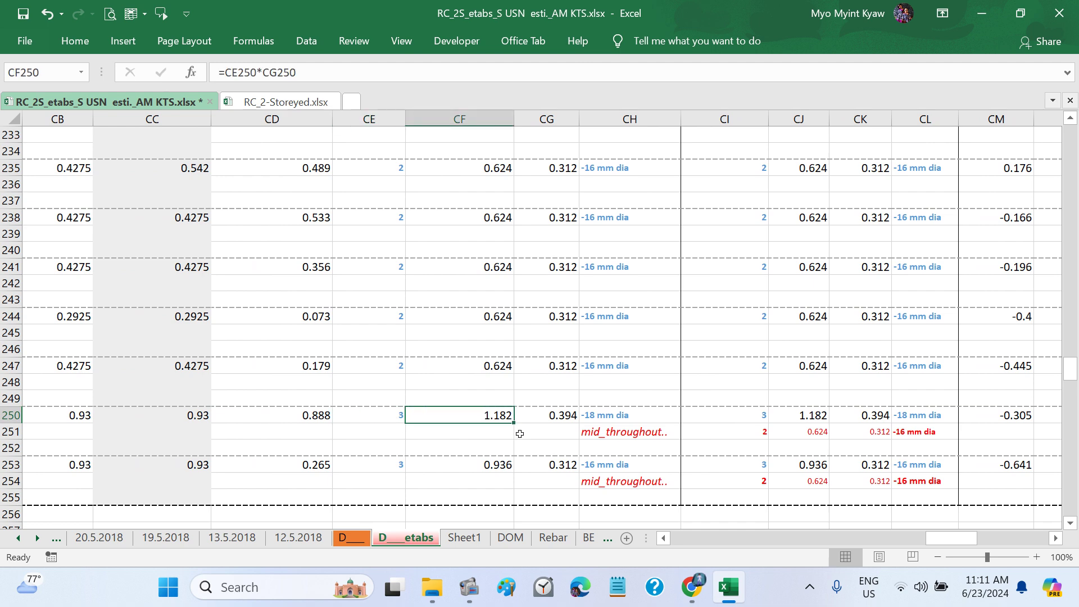
scroll(520, 434, "right", 1)
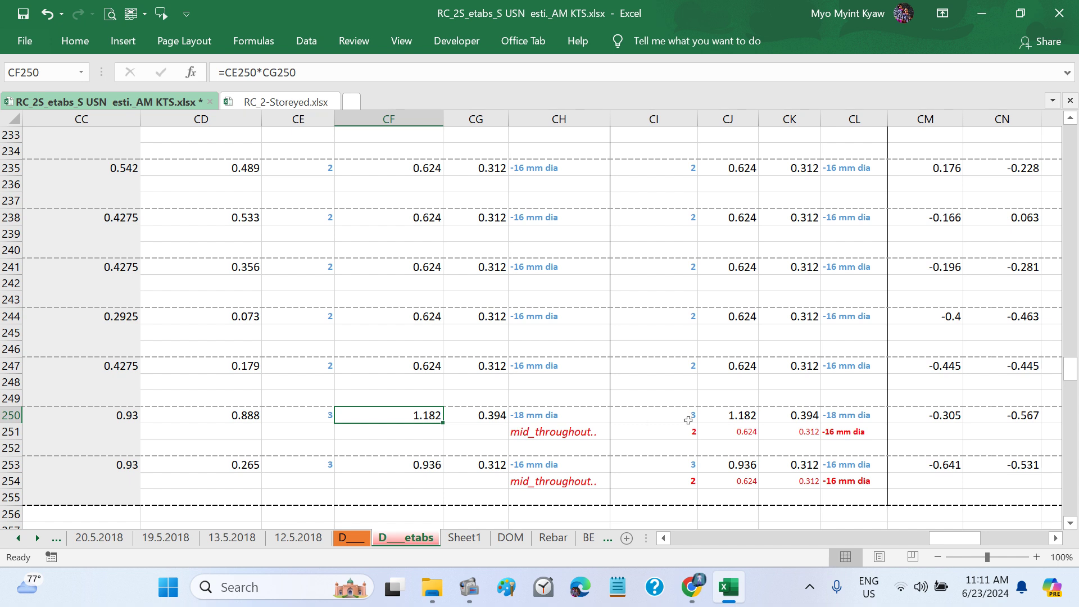
left_click(722, 417)
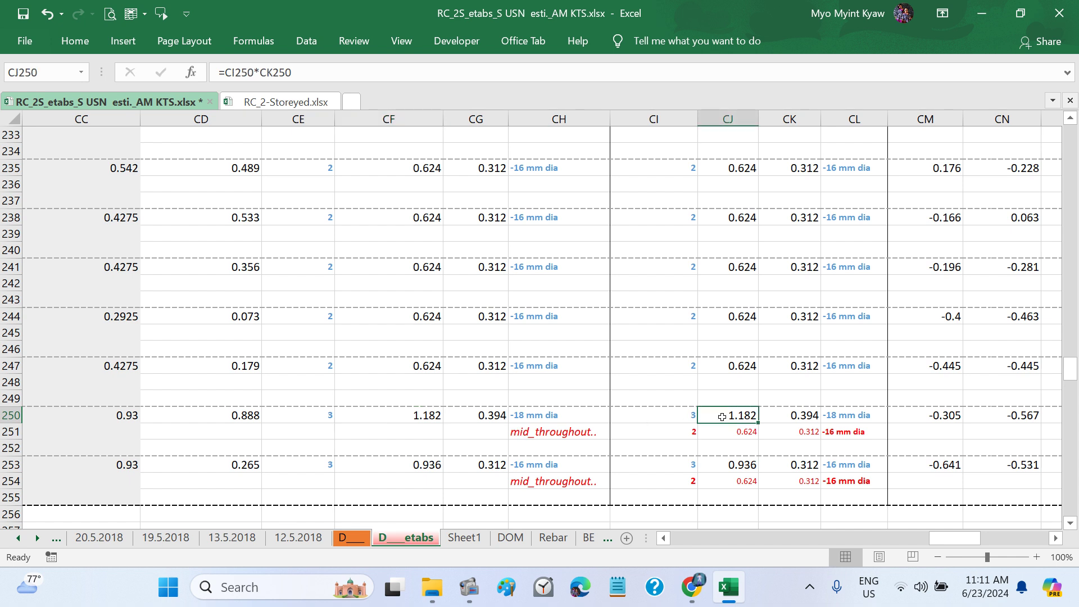
scroll(805, 430, "down", 1)
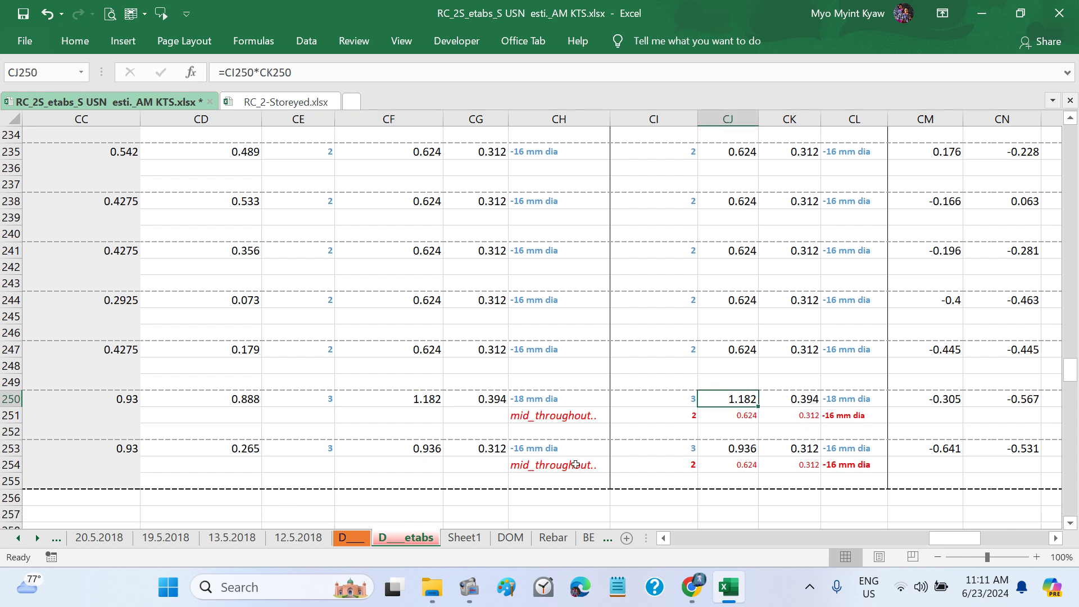
left_click(405, 451)
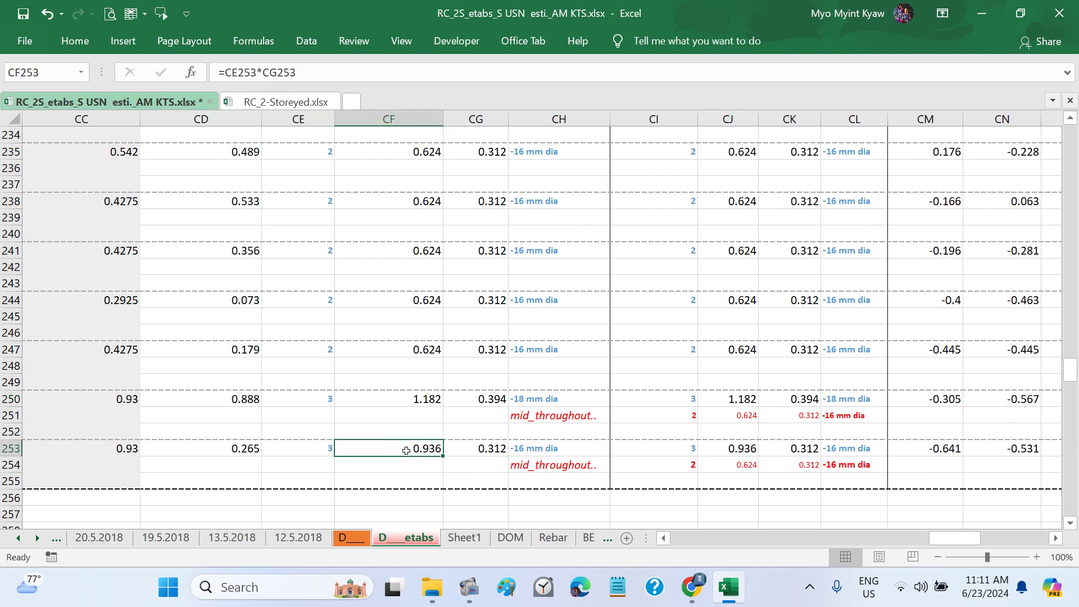
Step: Try 2 throughout bars in CE250, and set the number back to 3
left_click(318, 403)
type("2")
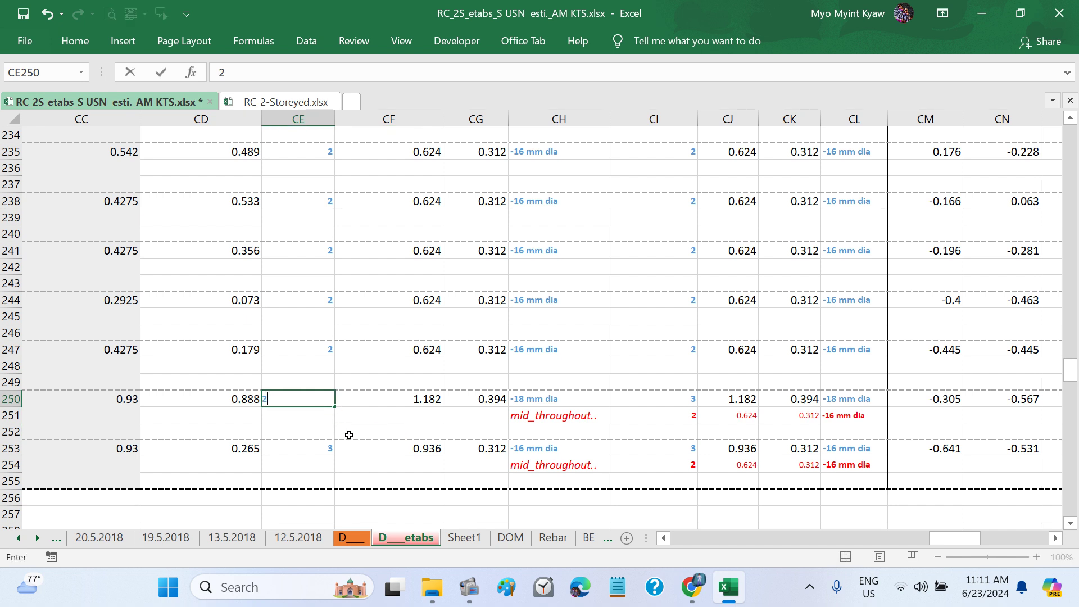
key("Return")
key("Up")
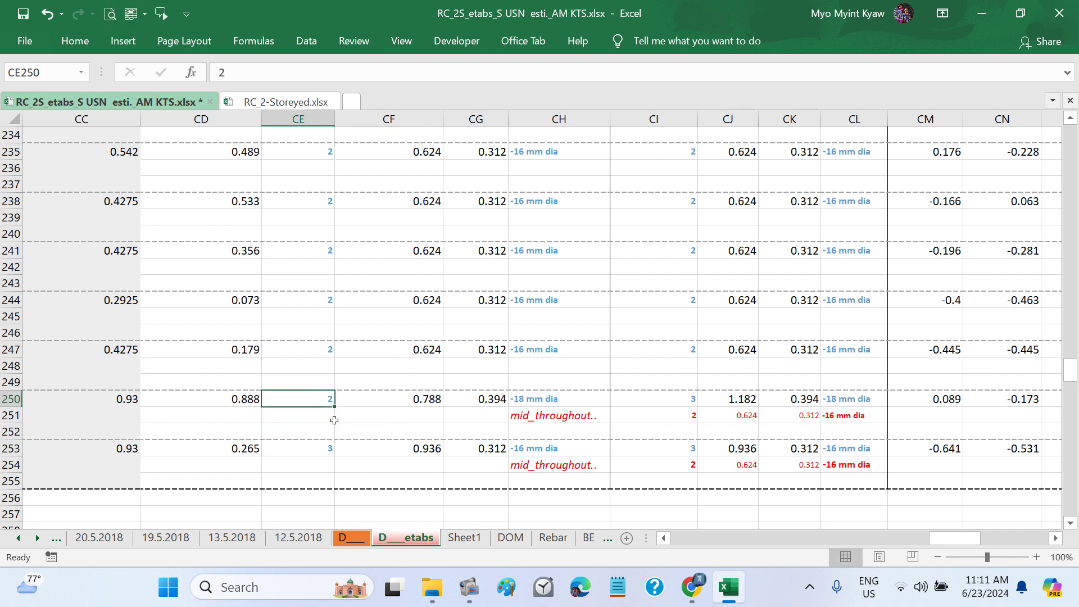
type("3")
key("Return")
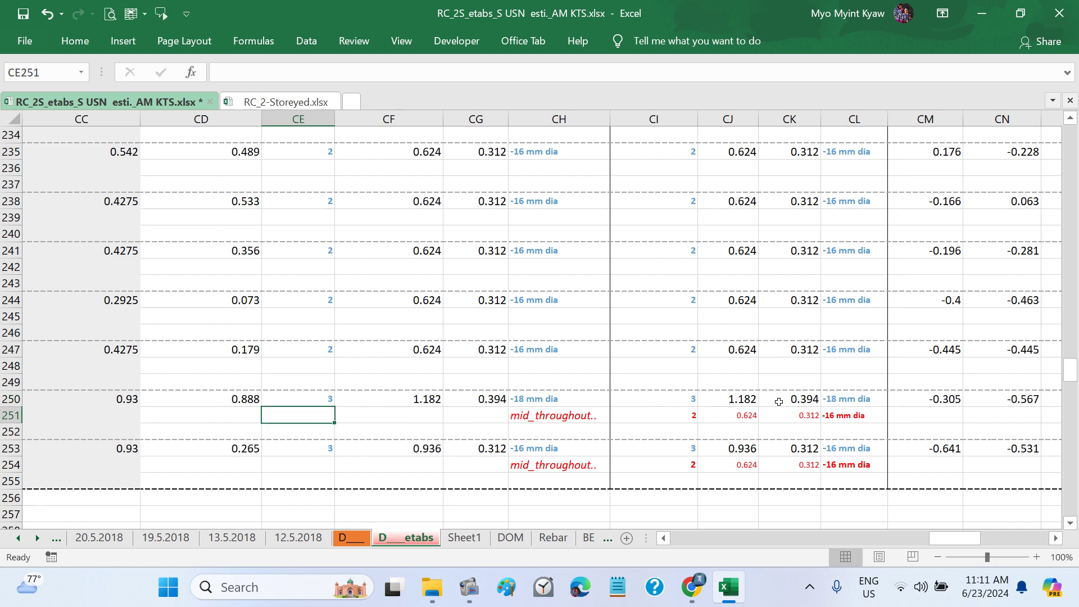
Step: Try 2 throughout bars in CI250, and return the number to 3
left_click(681, 400)
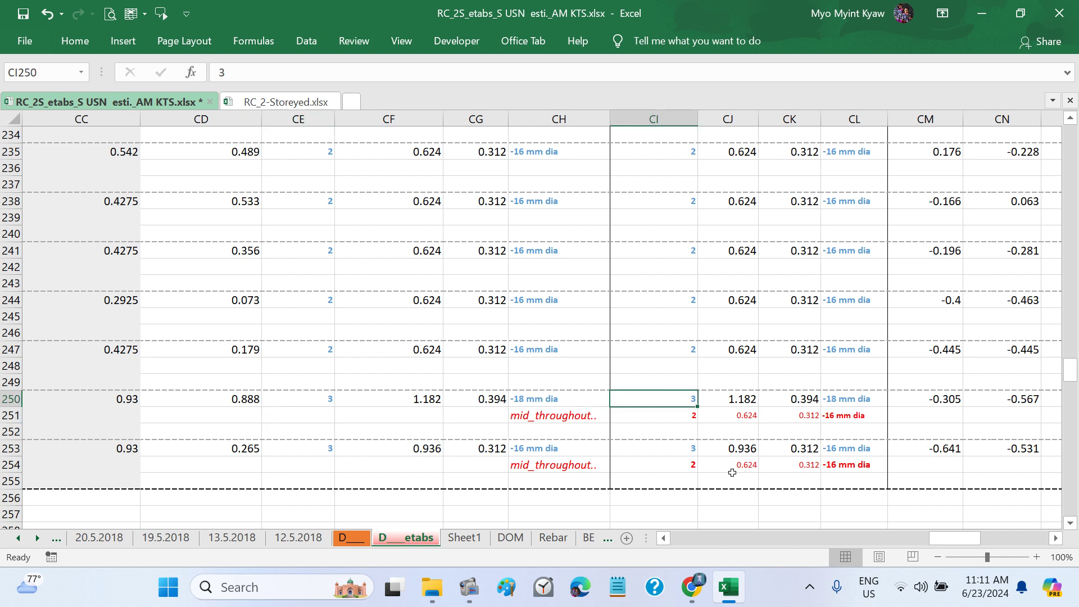
type("2")
key("Return")
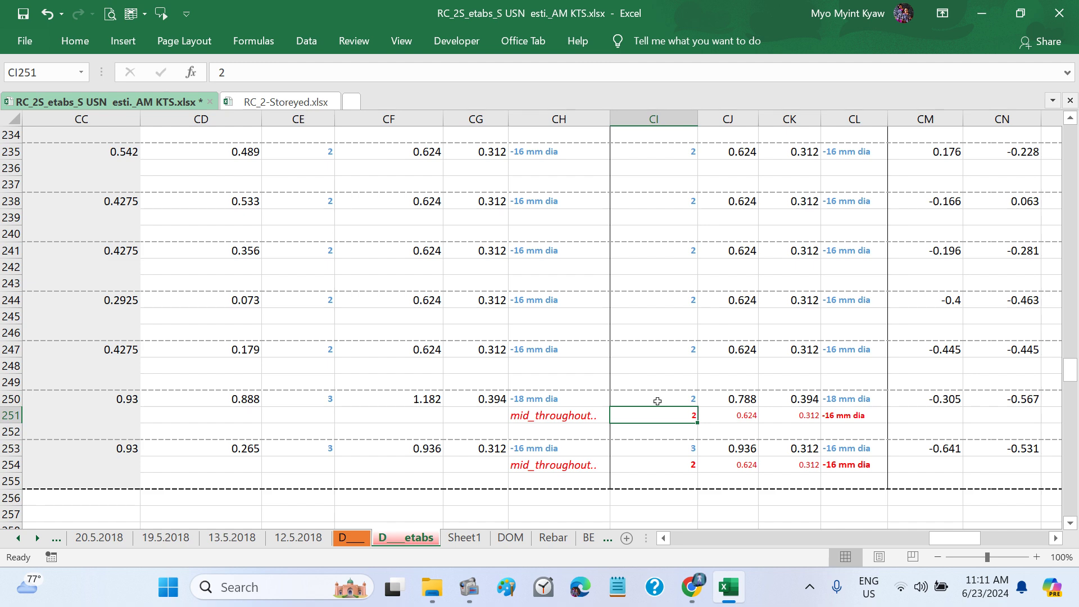
left_click(659, 401)
type("3")
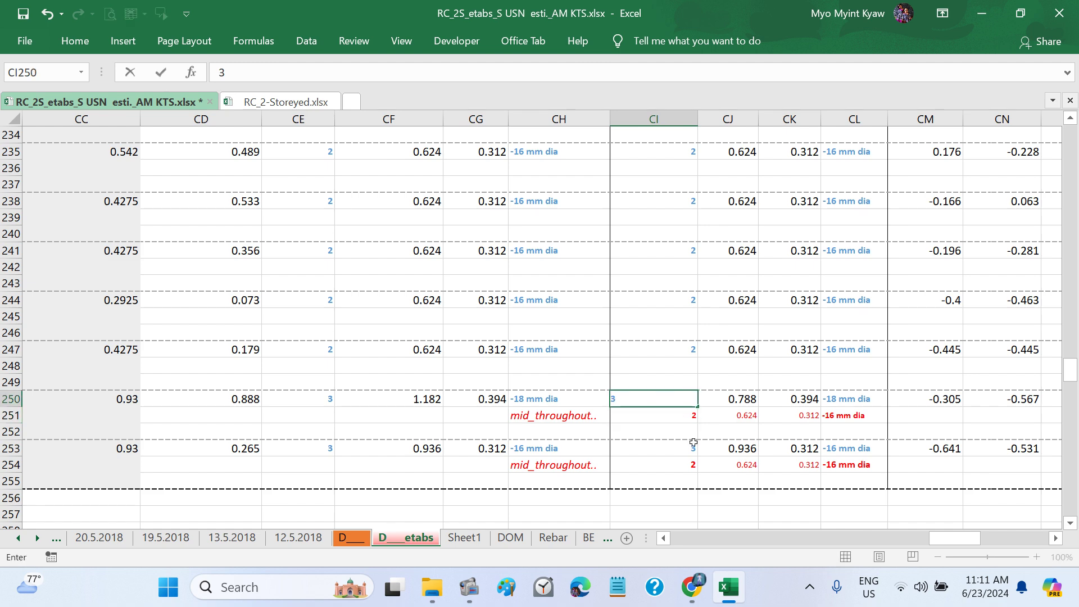
key("Return")
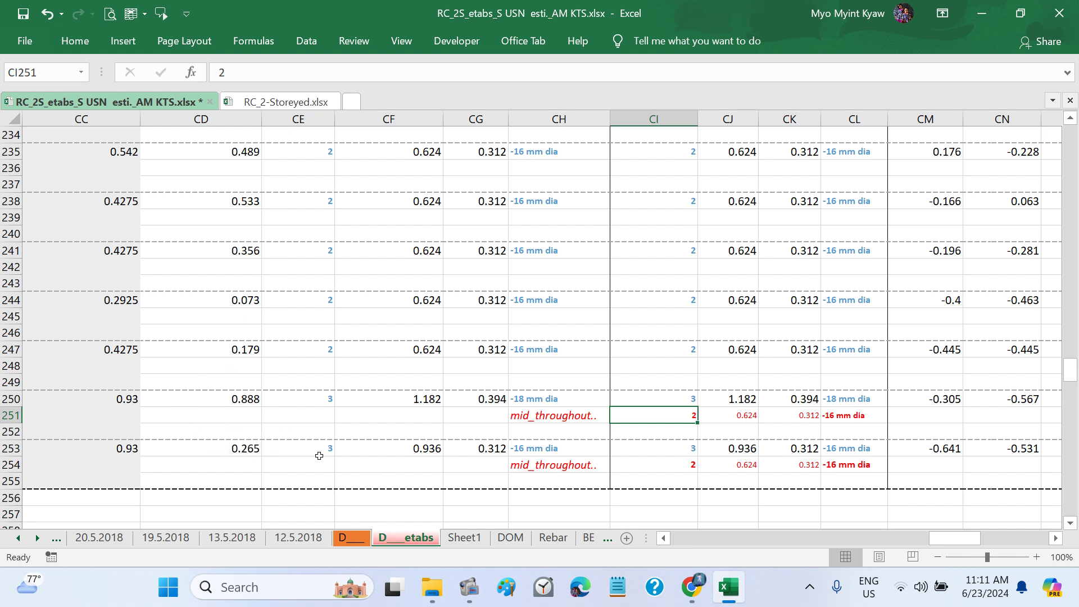
Step: Open the list of diameters for the throughout bars in CH253
left_click(552, 447)
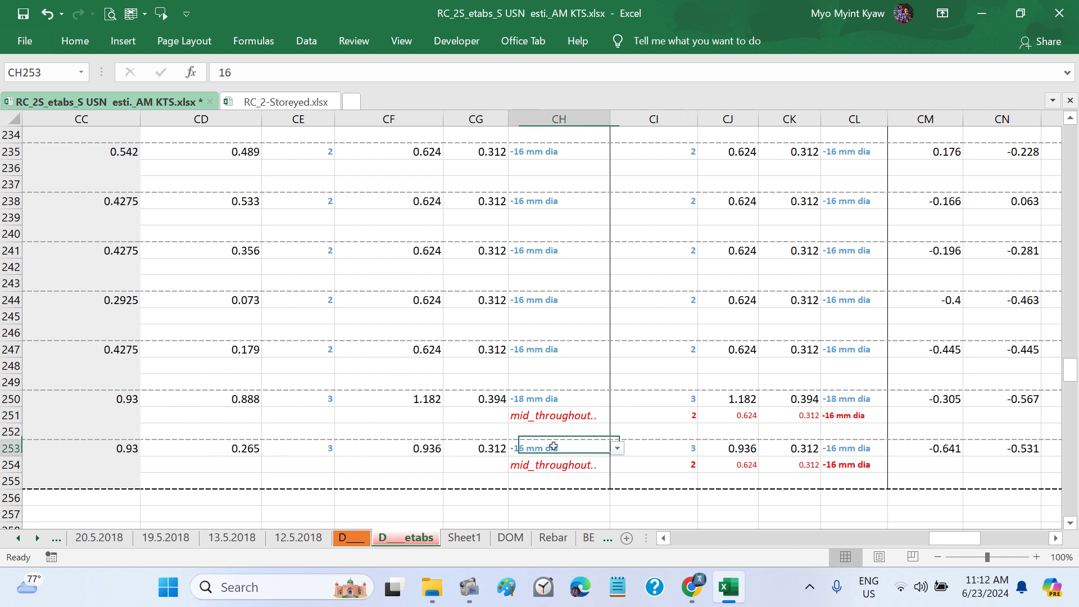
left_click(619, 452)
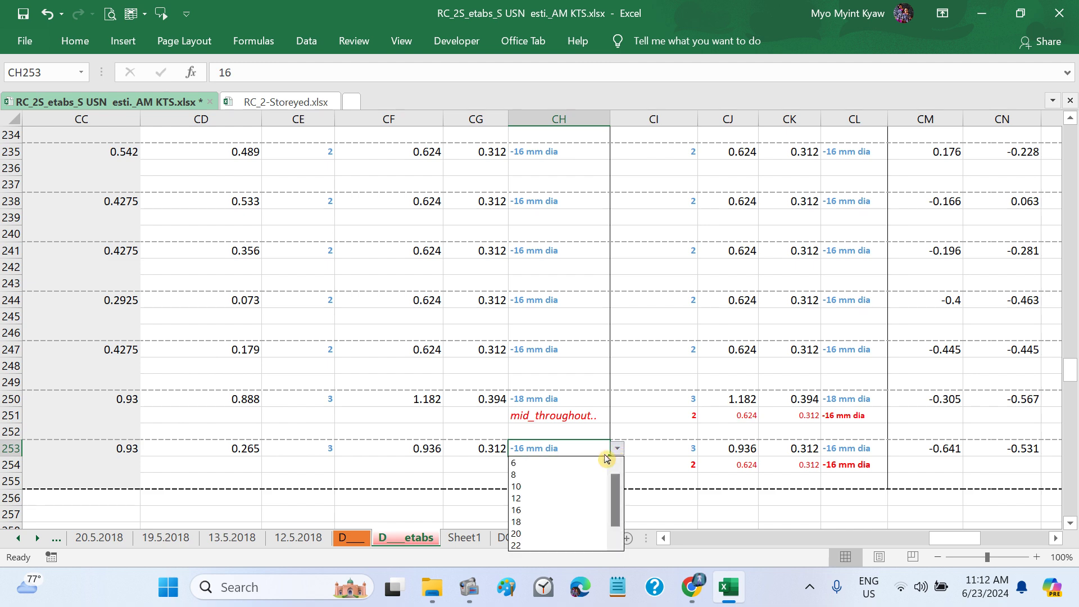
Step: Set the throughout-bar diameters in CH253 and CL253 to 18 mm
left_click(530, 521)
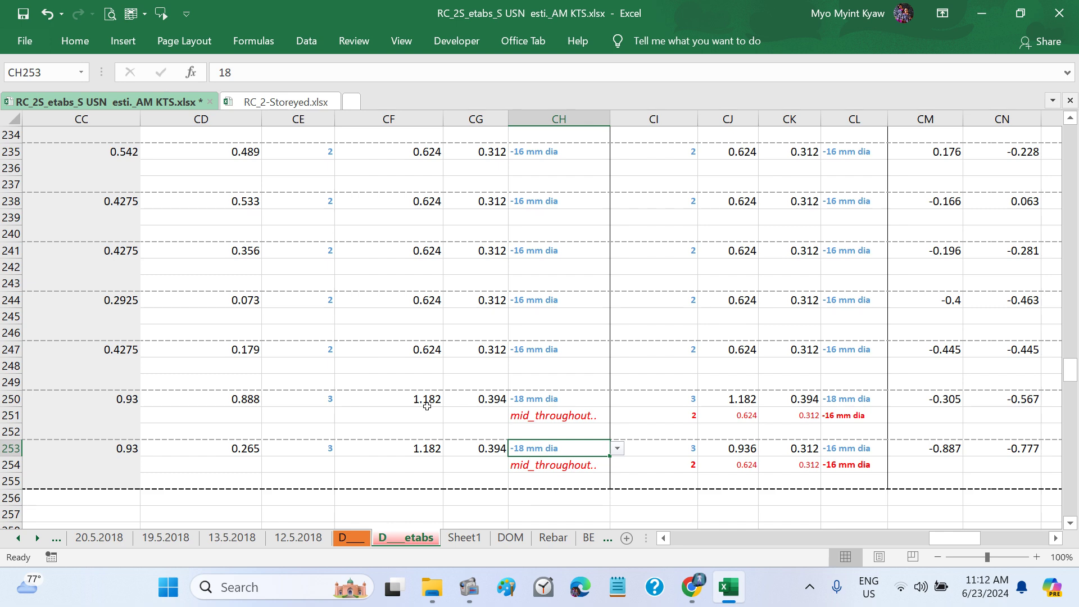
scroll(534, 454, "right", 1)
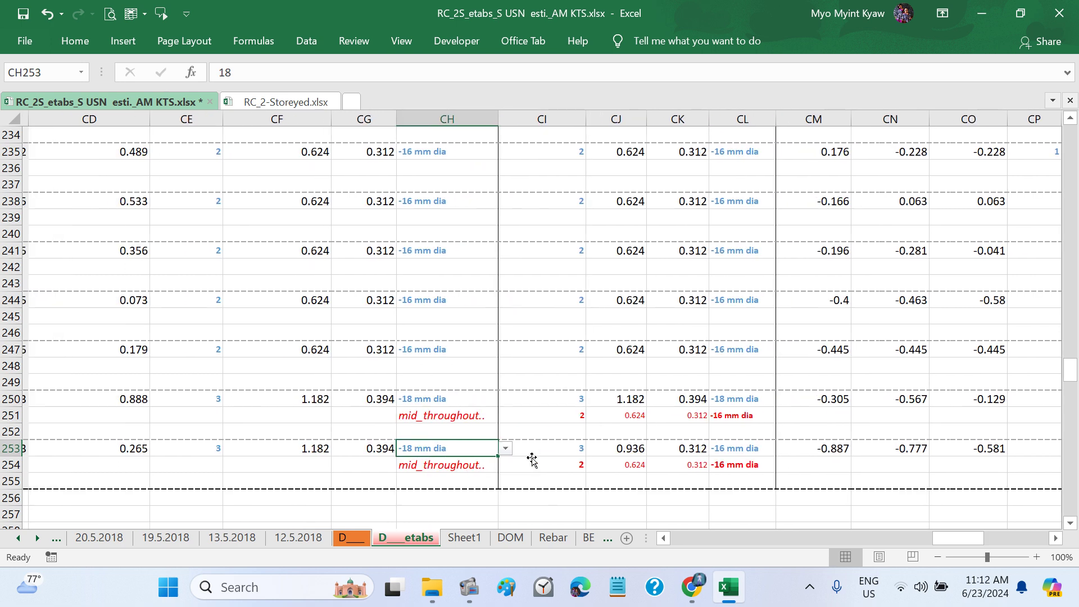
left_click(750, 448)
left_click(777, 448)
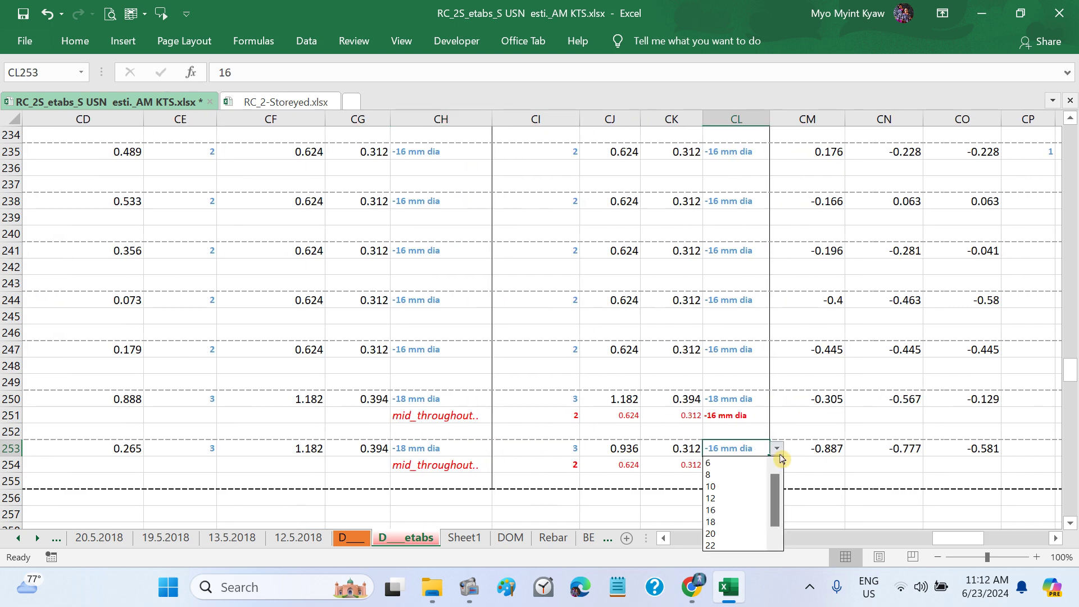
left_click(719, 521)
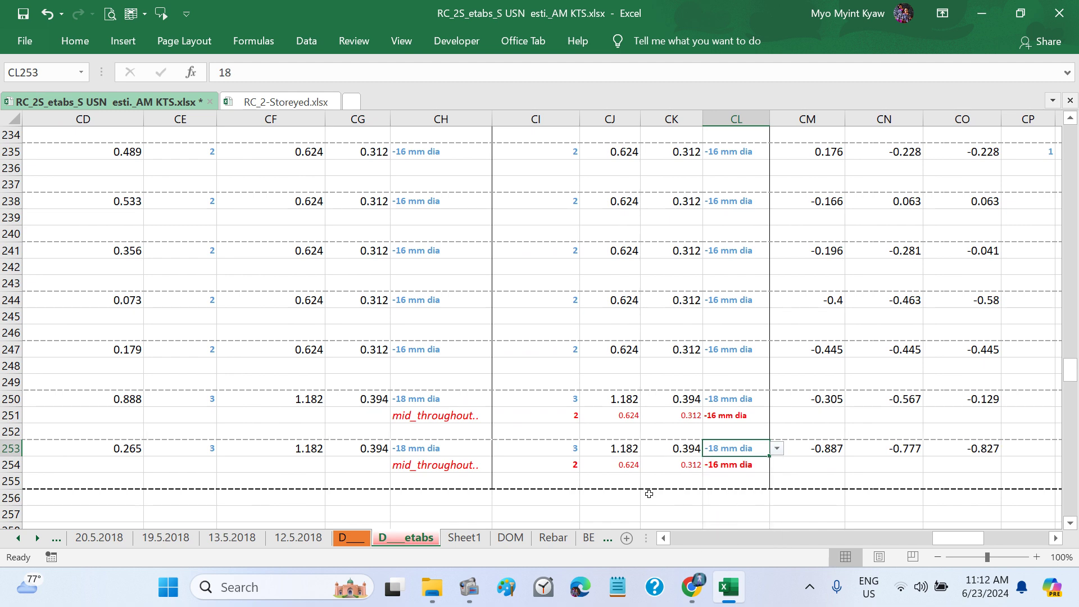
Step: Clear the 16 mm extra-bar entries from CX250:DA253
scroll(684, 471, "right", 2)
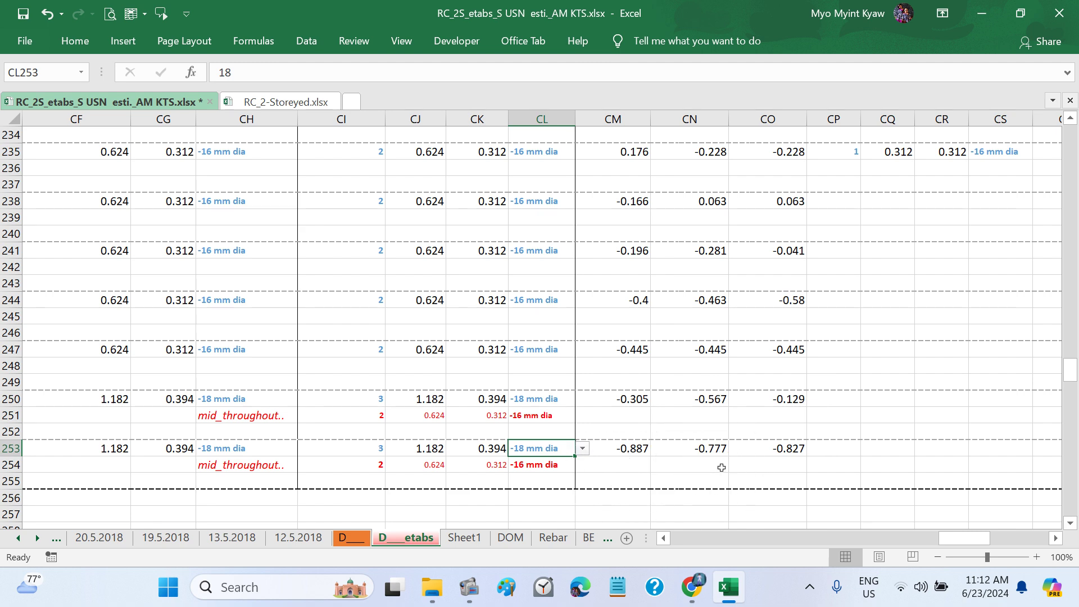
scroll(788, 464, "right", 3)
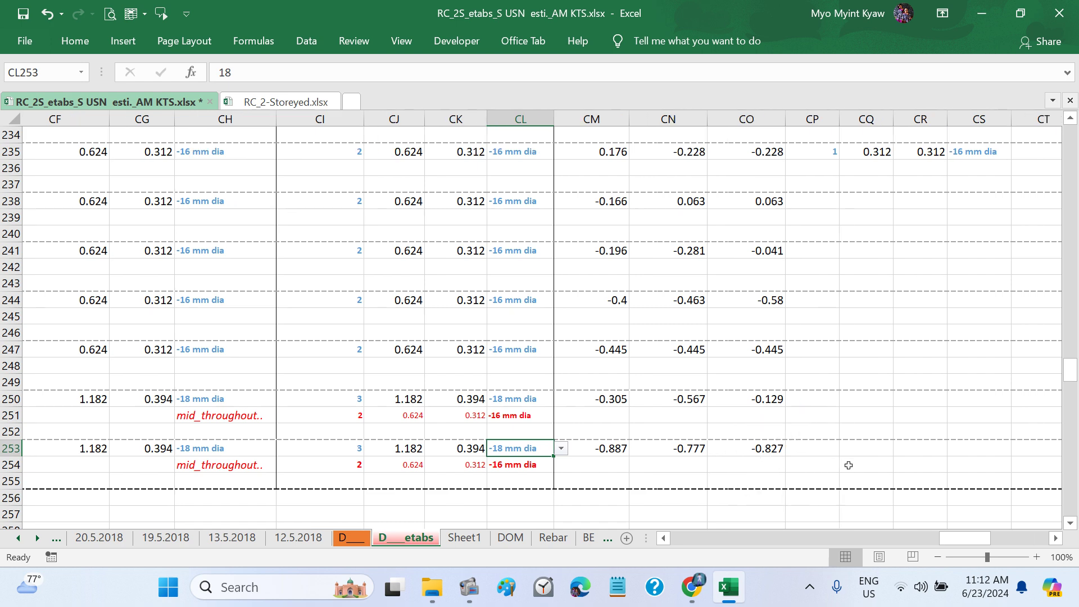
scroll(848, 466, "right", 6)
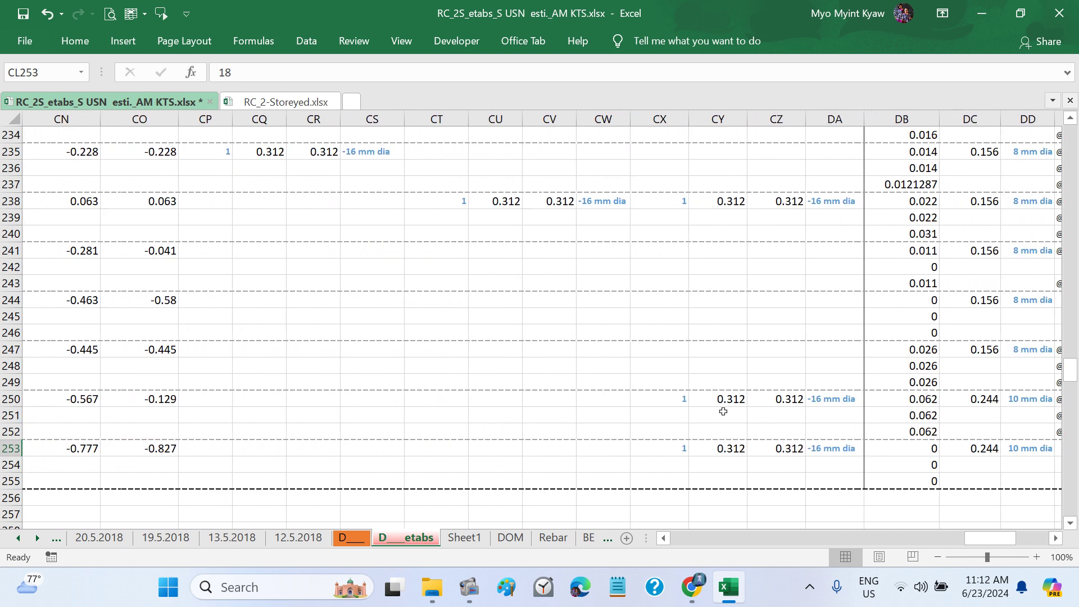
left_click_drag(685, 402, 816, 453)
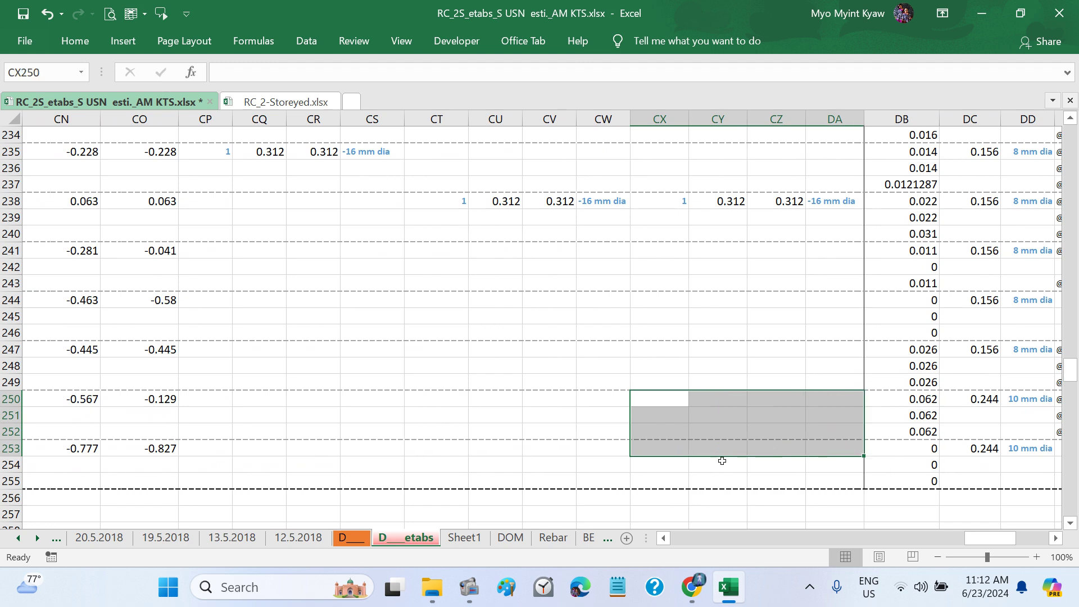
left_click(482, 432)
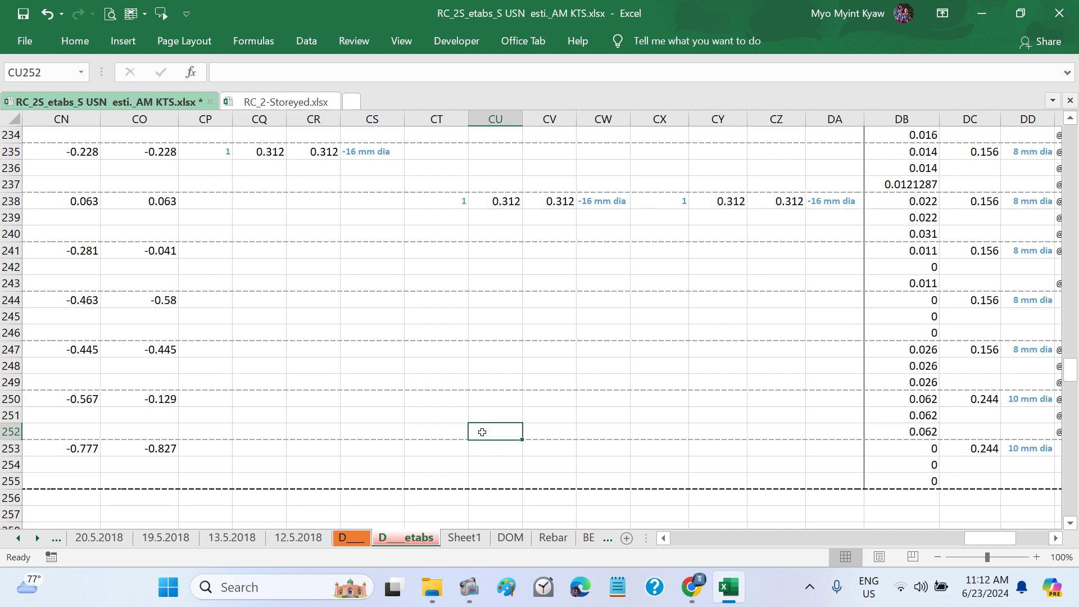
Step: Save the workbook with the revised beam reinforcement
scroll(483, 432, "right", 3)
scroll(482, 432, "right", 3)
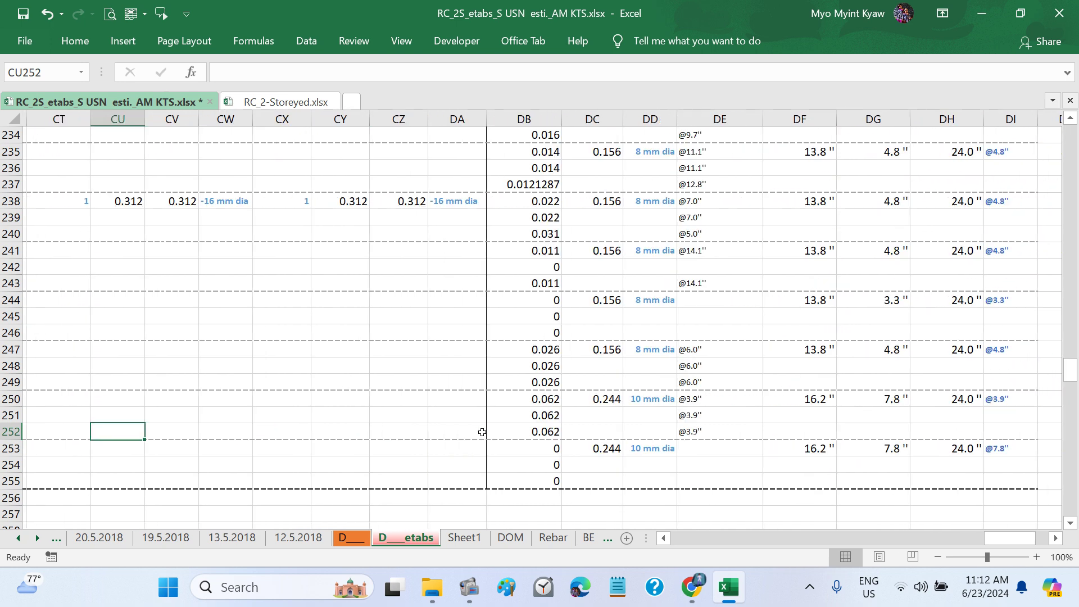
scroll(482, 432, "left", 10)
scroll(482, 432, "left", 5)
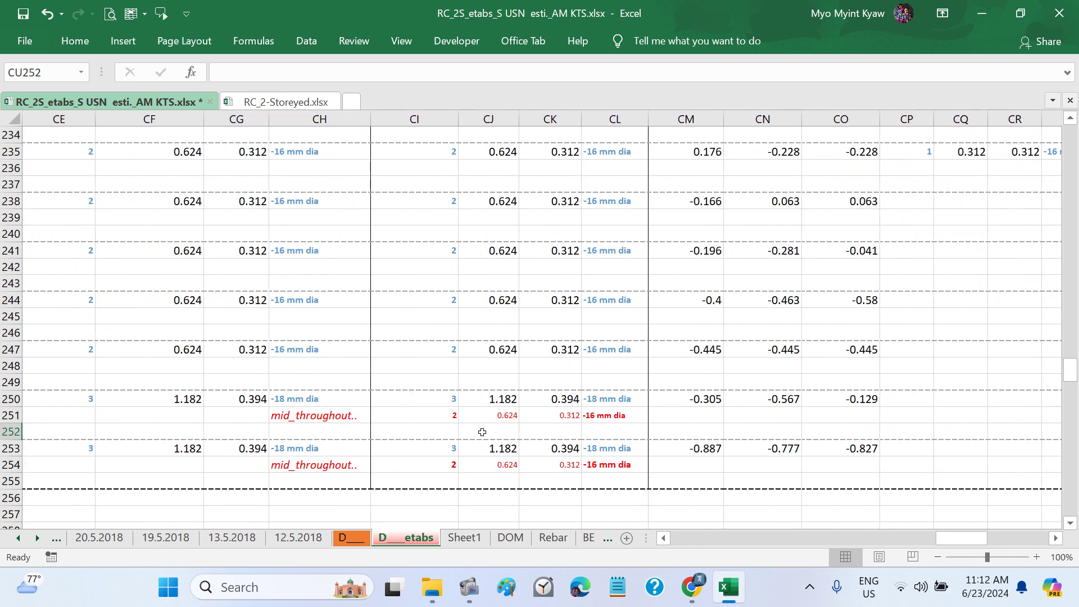
left_click(23, 13)
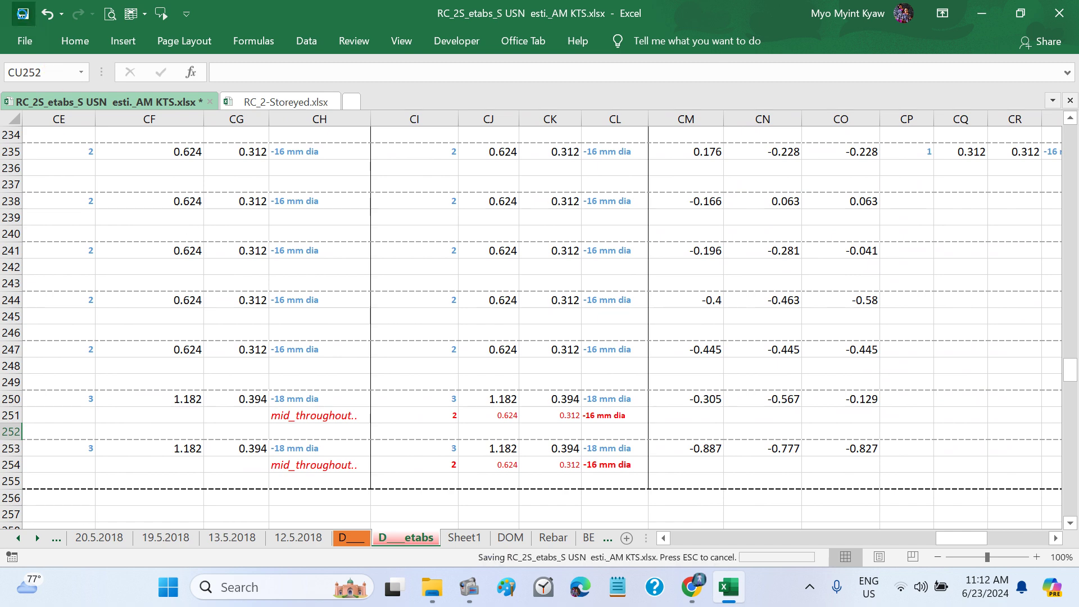
Step: Review the GF_PL beam rebar areas and the torsion design table on Sheet1
scroll(378, 276, "down", 1)
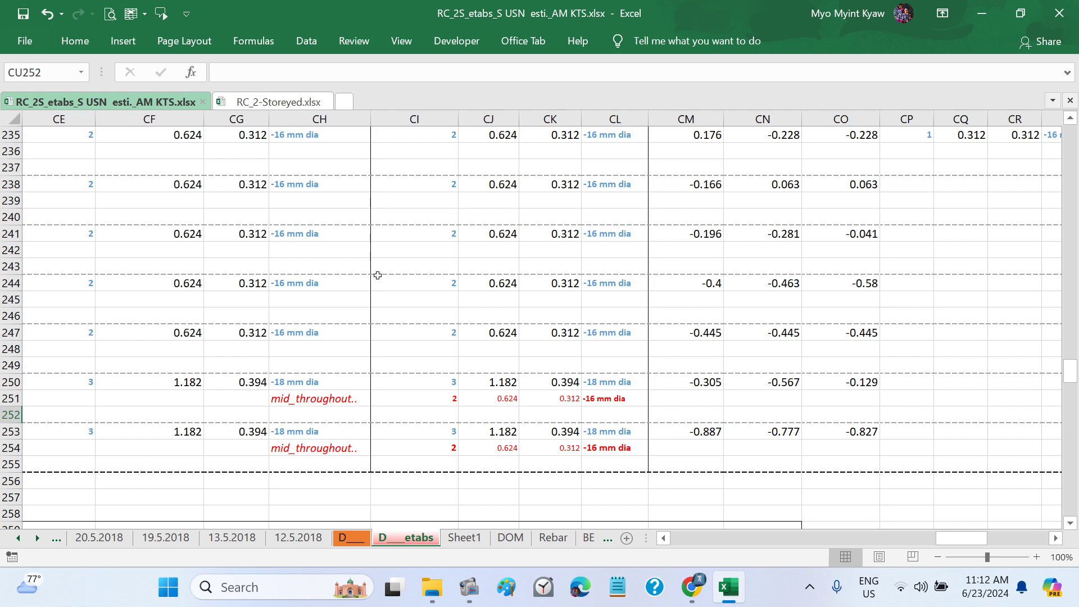
scroll(378, 275, "left", 3)
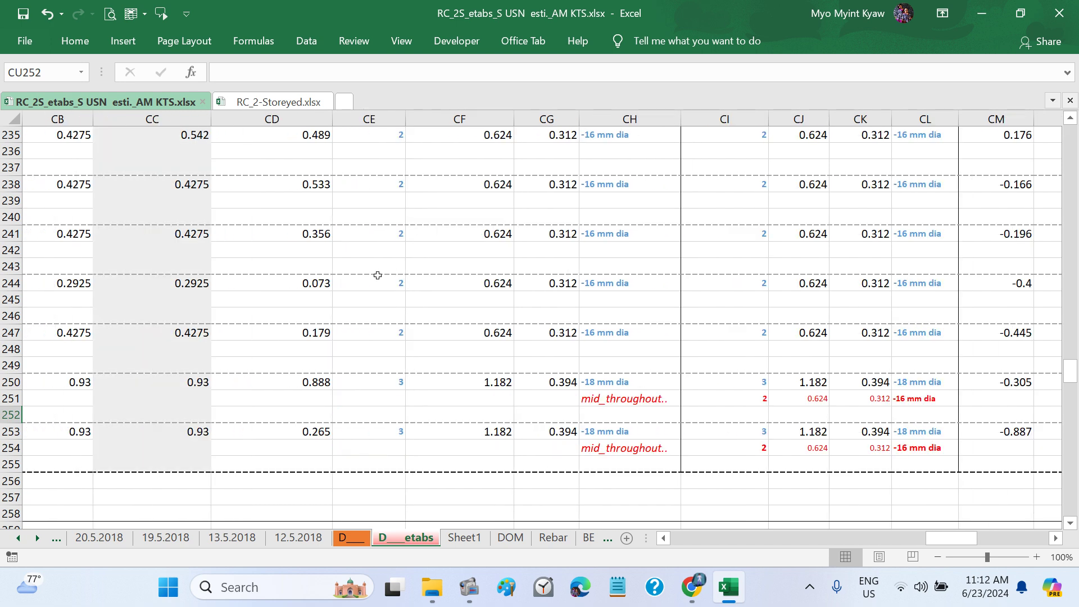
left_click(465, 538)
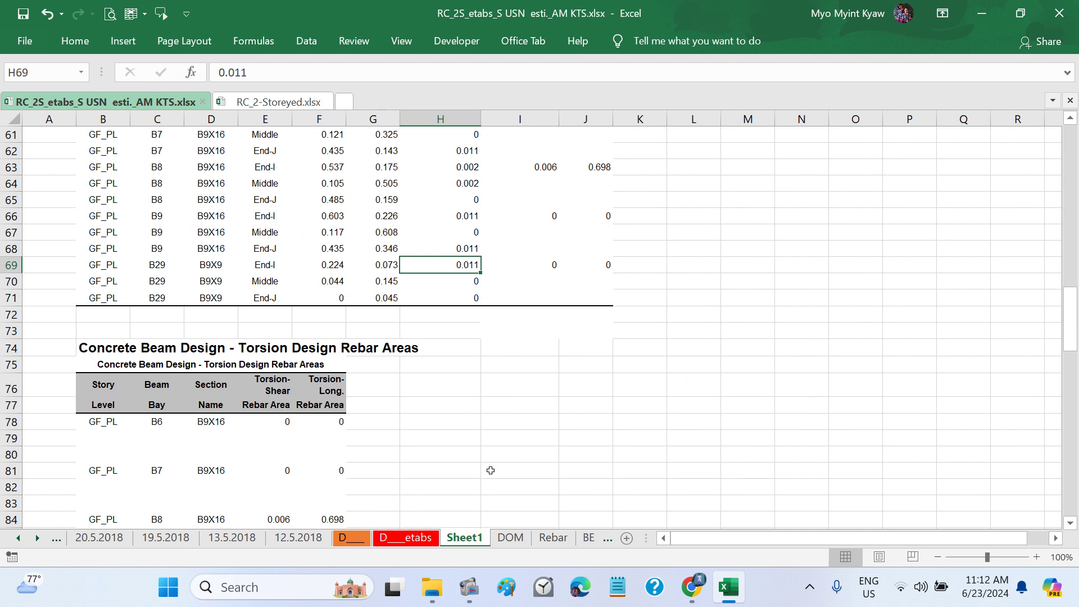
scroll(491, 471, "up", 3)
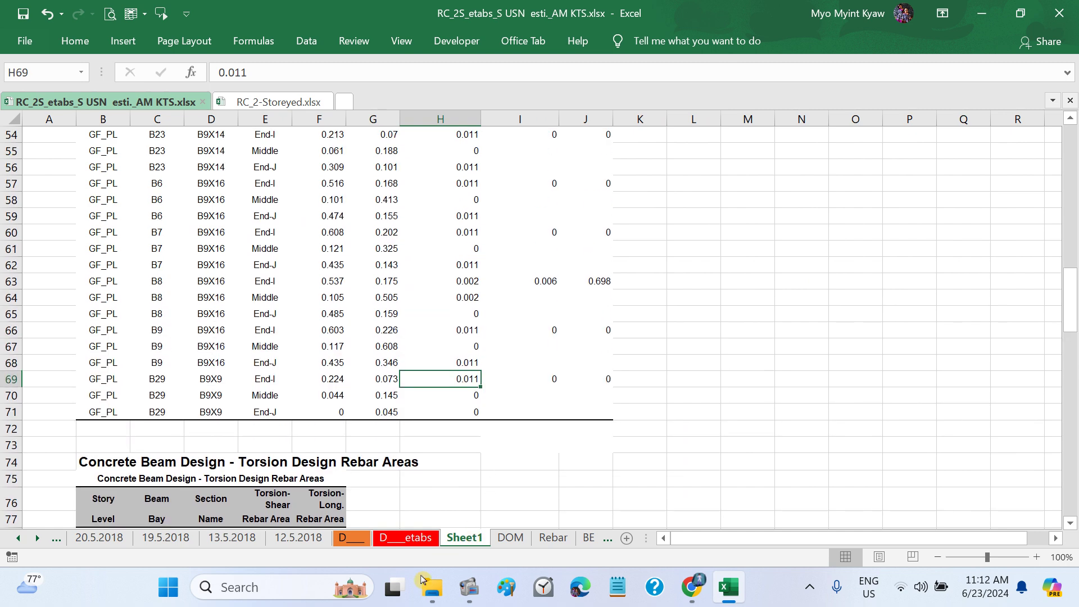
mouse_move(417, 576)
left_click(585, 478)
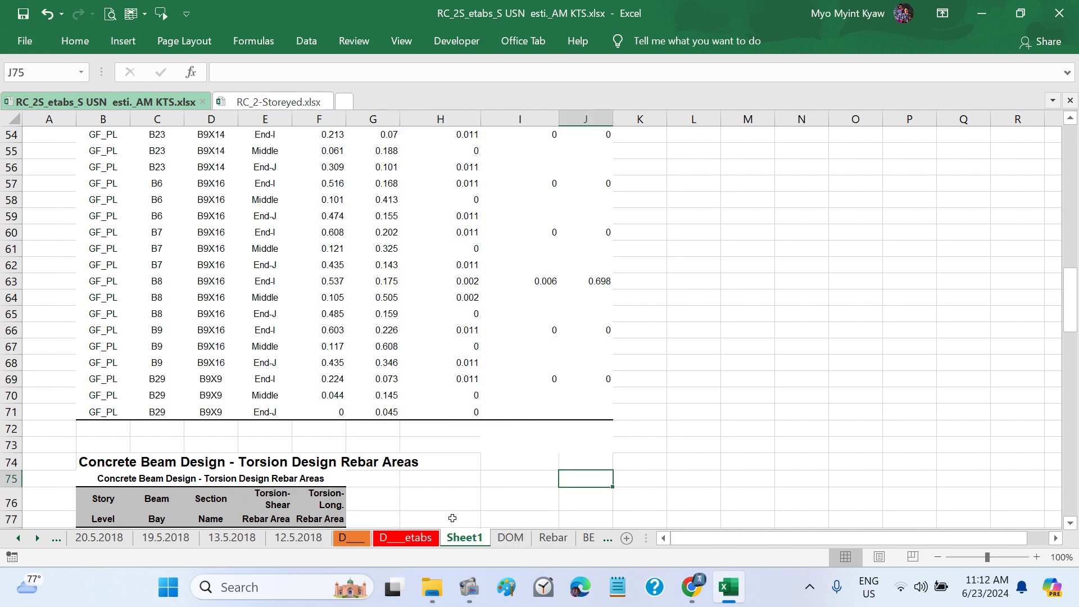
Step: Return to the D___etabs sheet and examine the Ground Beam rebar design table below the Floor Beam schedule
left_click(406, 538)
scroll(498, 434, "down", 12)
scroll(498, 435, "left", 5)
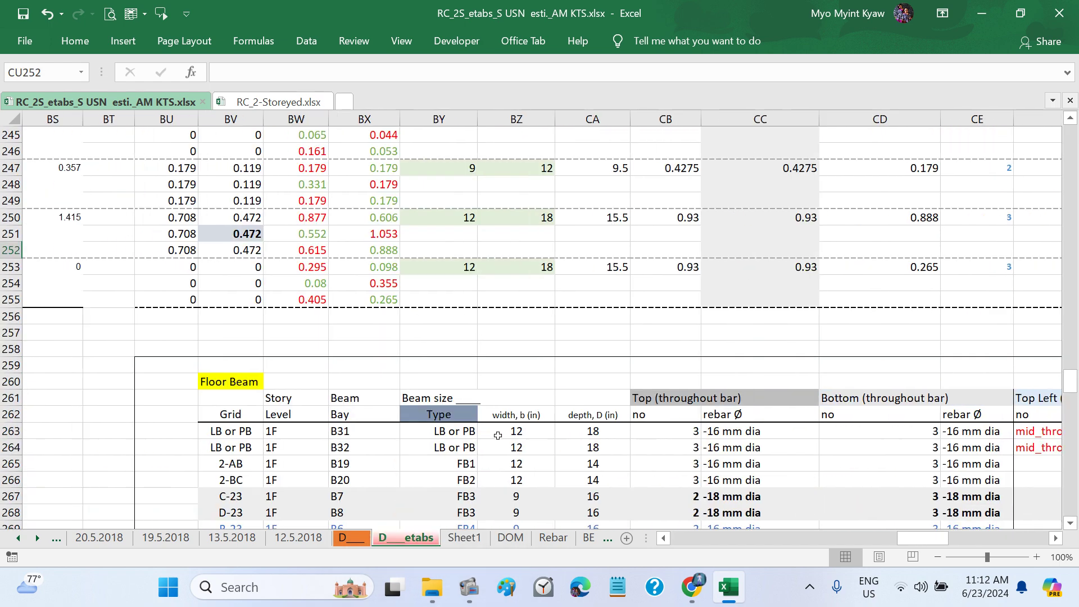
scroll(498, 435, "down", 7)
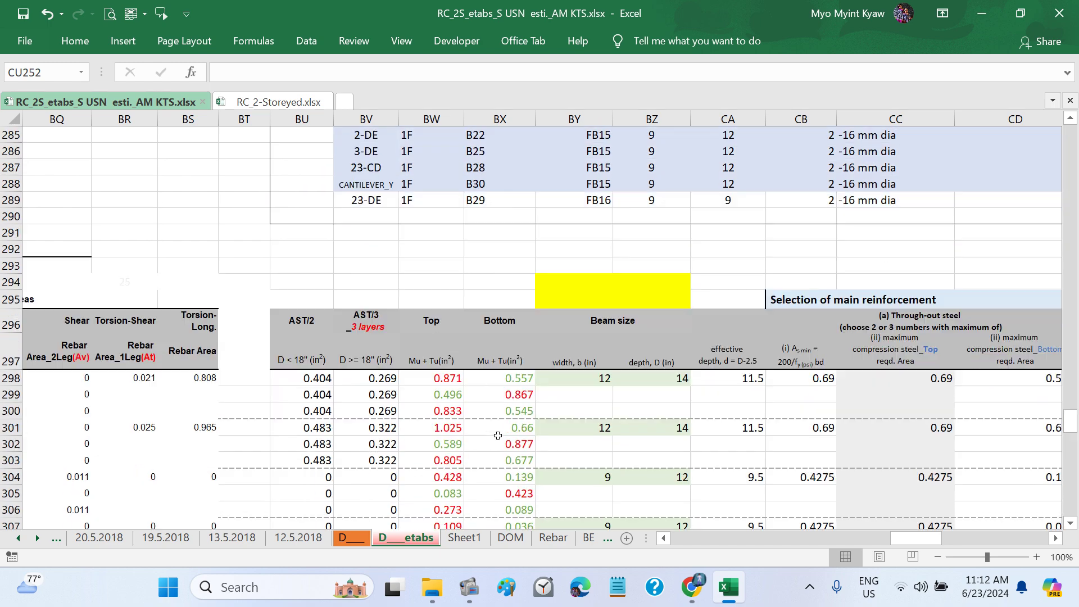
scroll(497, 435, "down", 2)
scroll(449, 404, "left", 3)
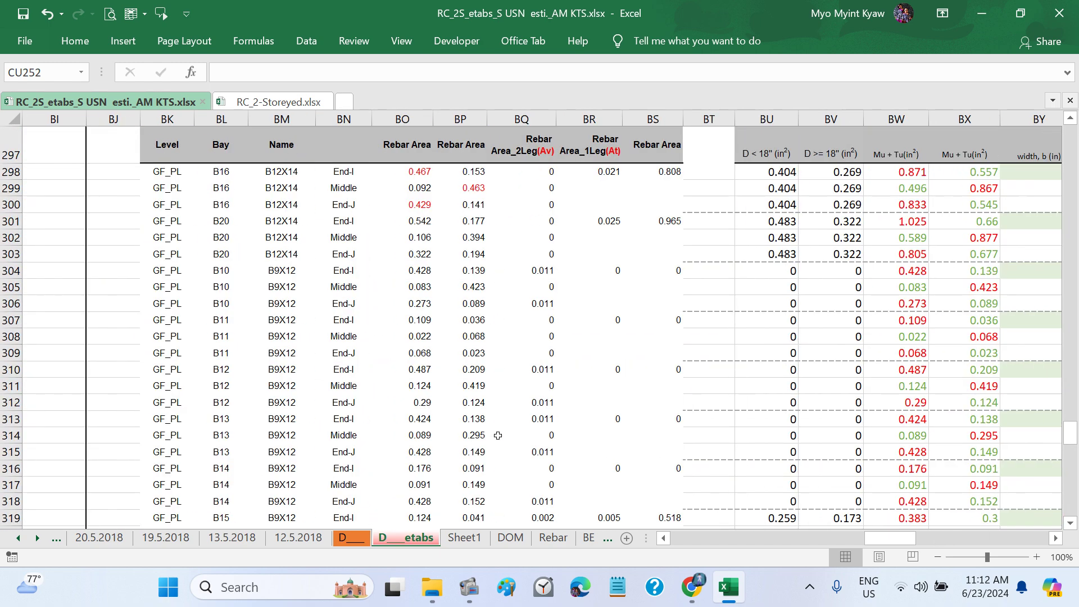
scroll(365, 359, "up", 3)
scroll(332, 339, "left", 2)
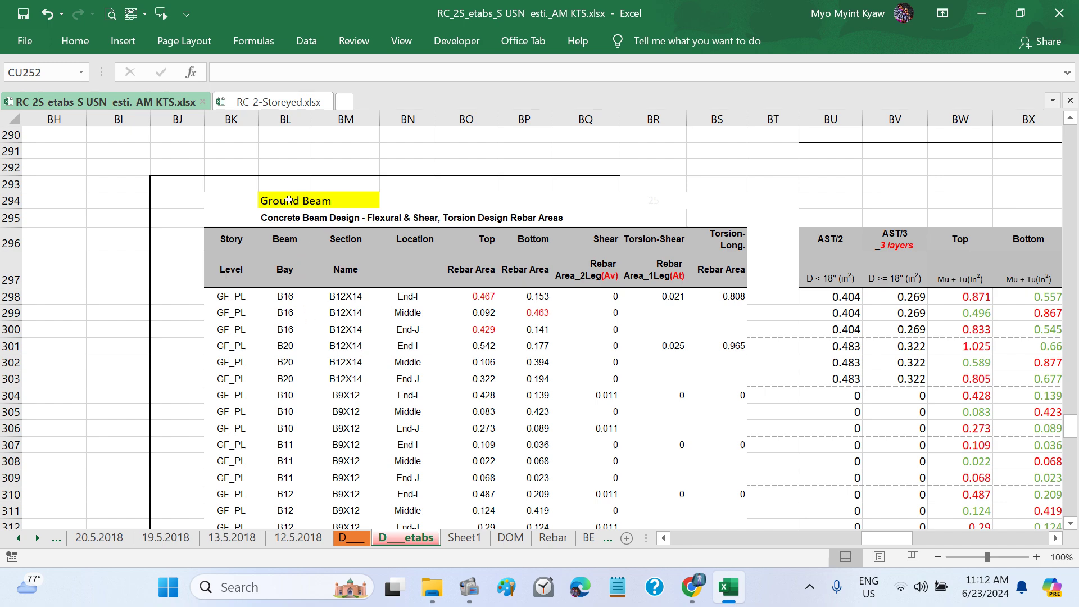
Step: Examine the Floor Beam schedule and the stirrup columns for the beams in rows 250 and 253
scroll(761, 351, "up", 7)
scroll(760, 351, "right", 3)
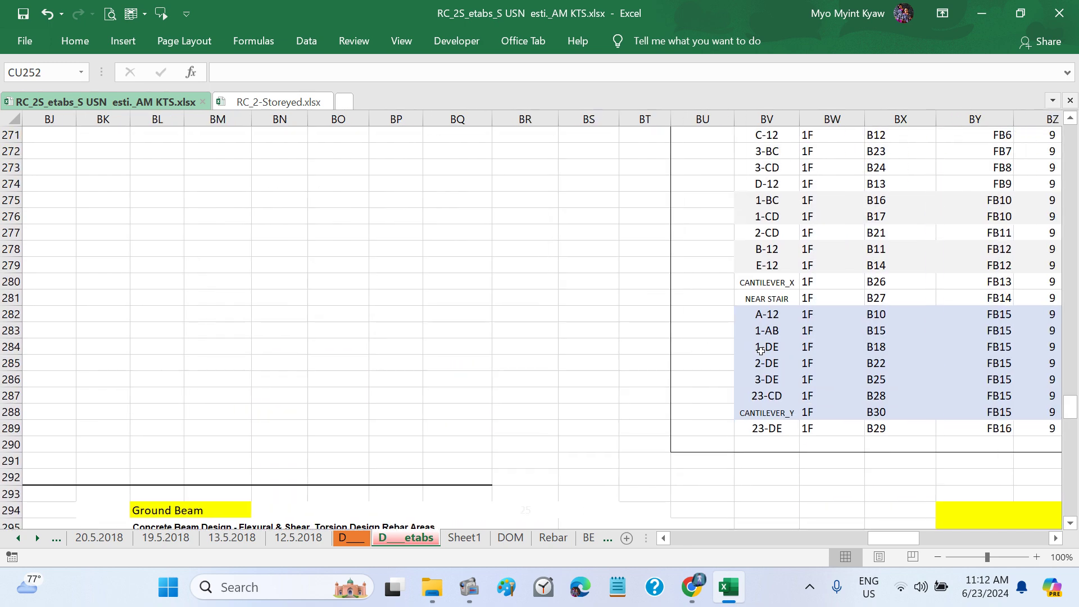
scroll(760, 351, "up", 7)
scroll(761, 351, "right", 3)
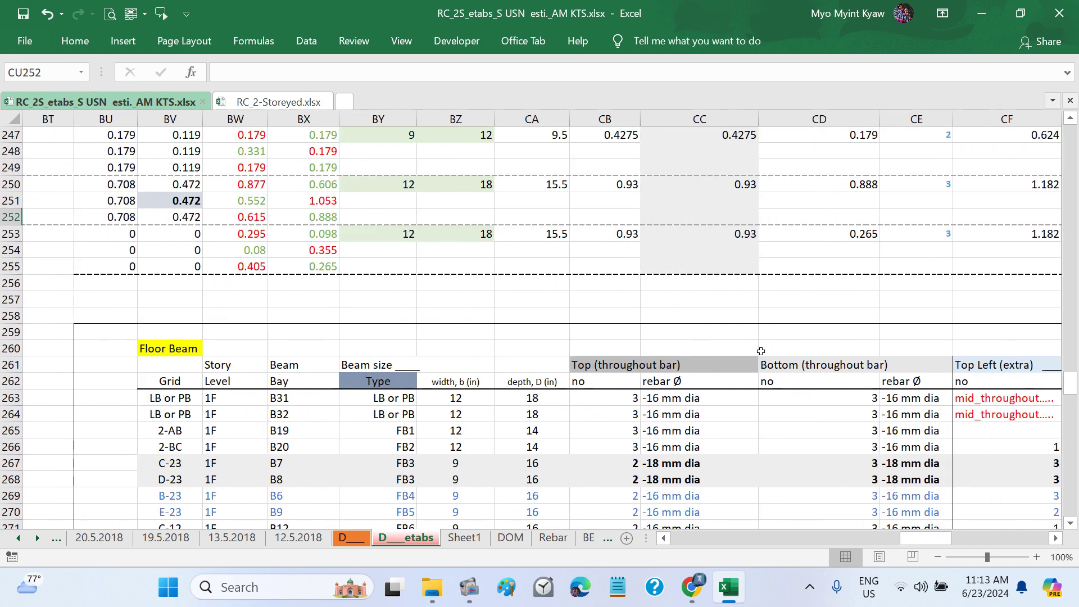
scroll(761, 351, "right", 6)
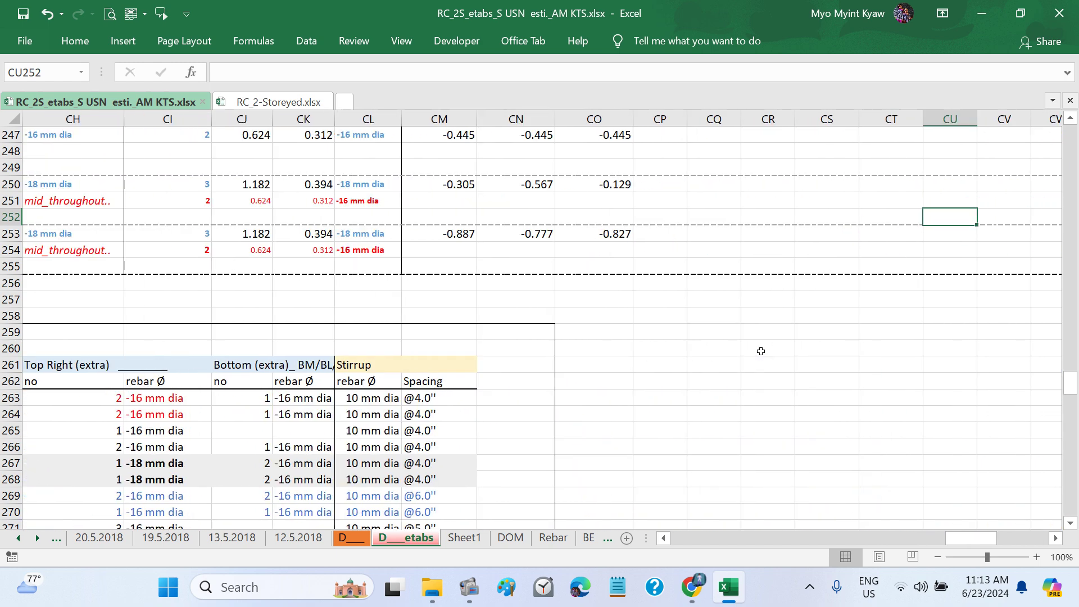
scroll(761, 350, "right", 3)
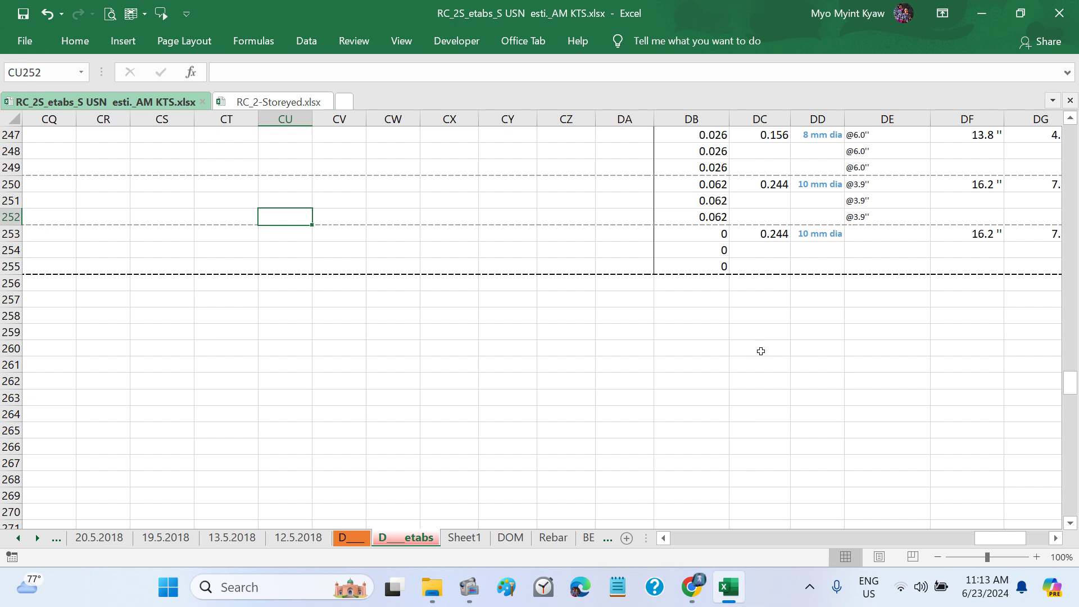
scroll(760, 351, "right", 2)
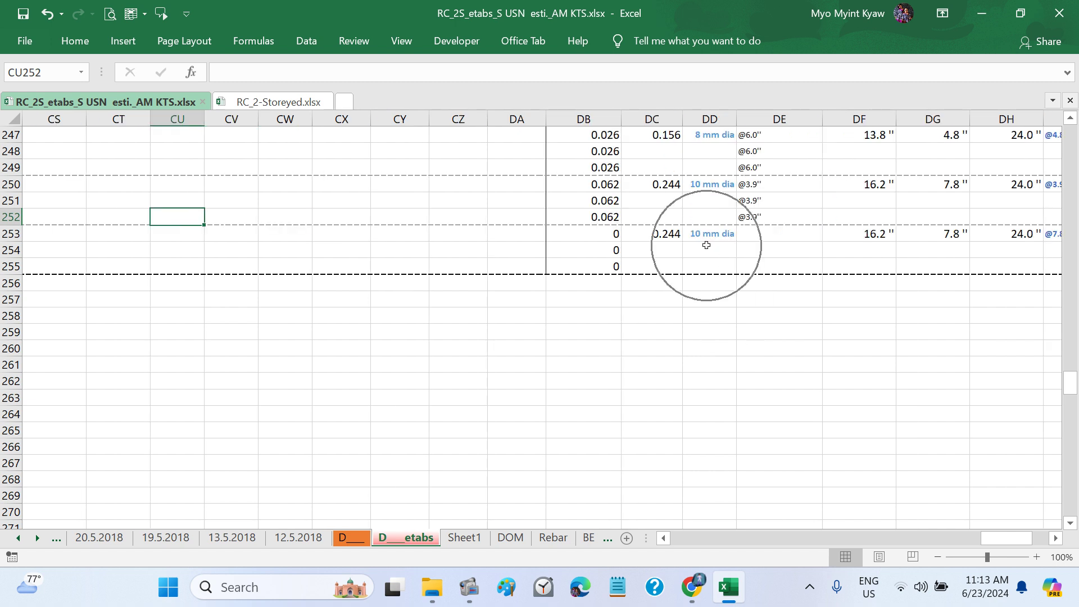
scroll(785, 332, "right", 3)
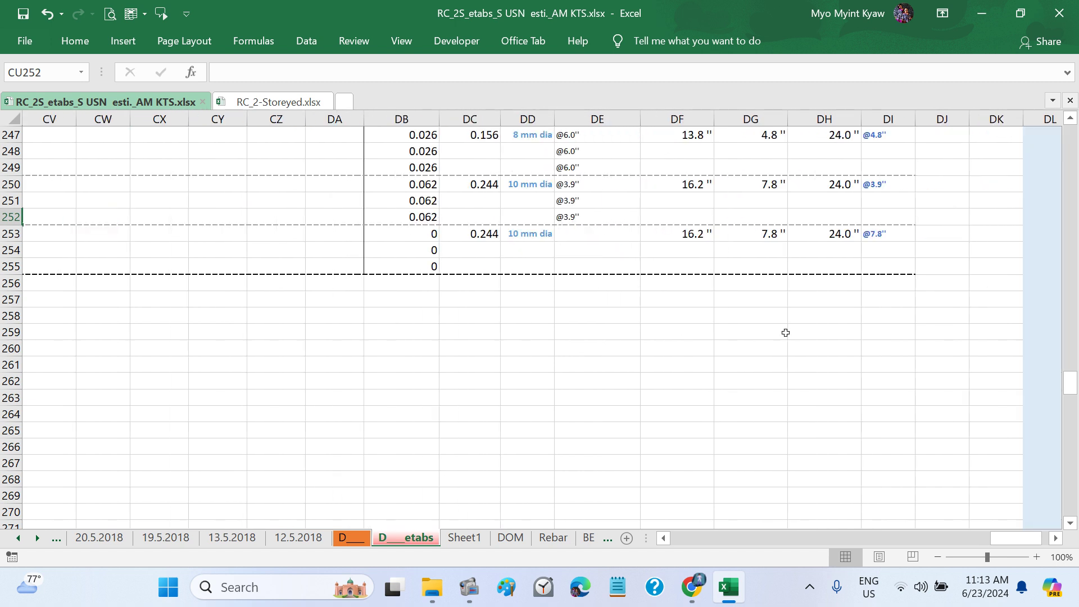
Step: Inspect the governing stirrup spacings in column DI, including the MIN formulas in DI223 and DI214
scroll(785, 332, "up", 4)
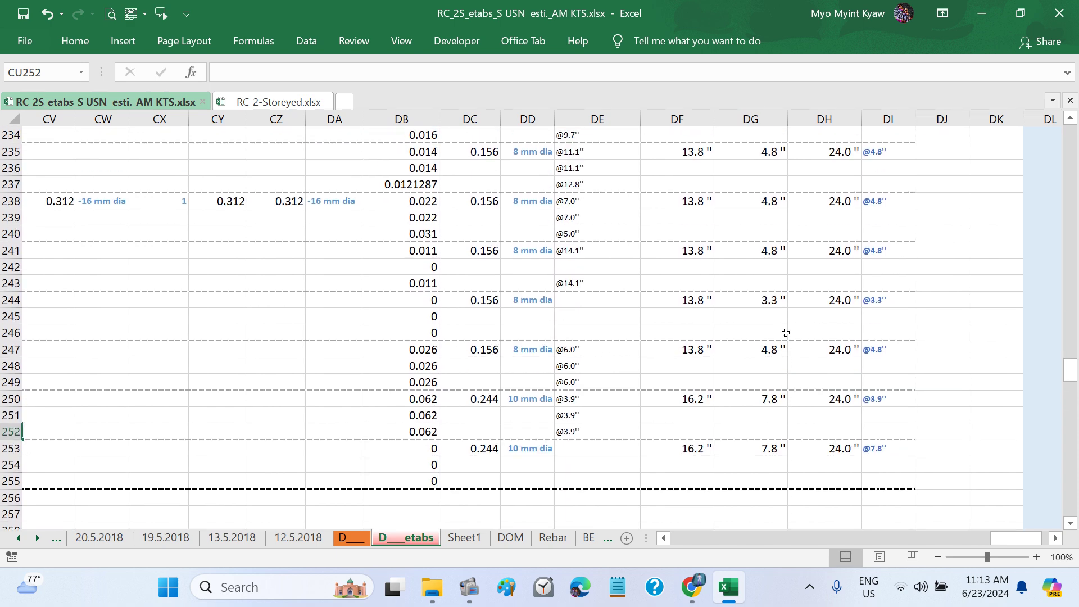
scroll(785, 333, "up", 6)
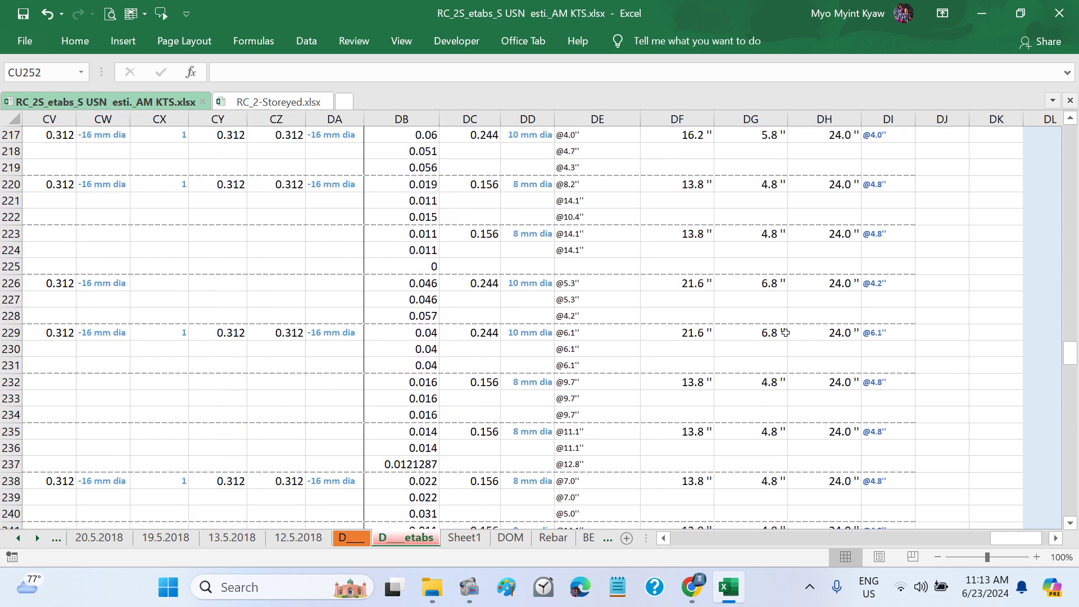
scroll(785, 332, "up", 1)
scroll(785, 333, "up", 1)
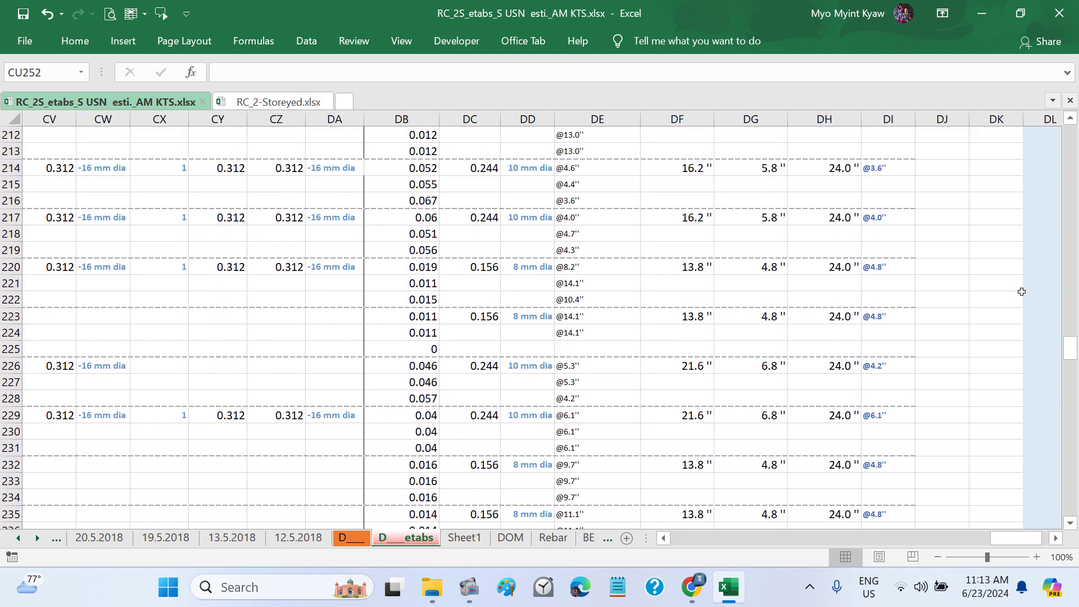
left_click(894, 267)
left_click(890, 327)
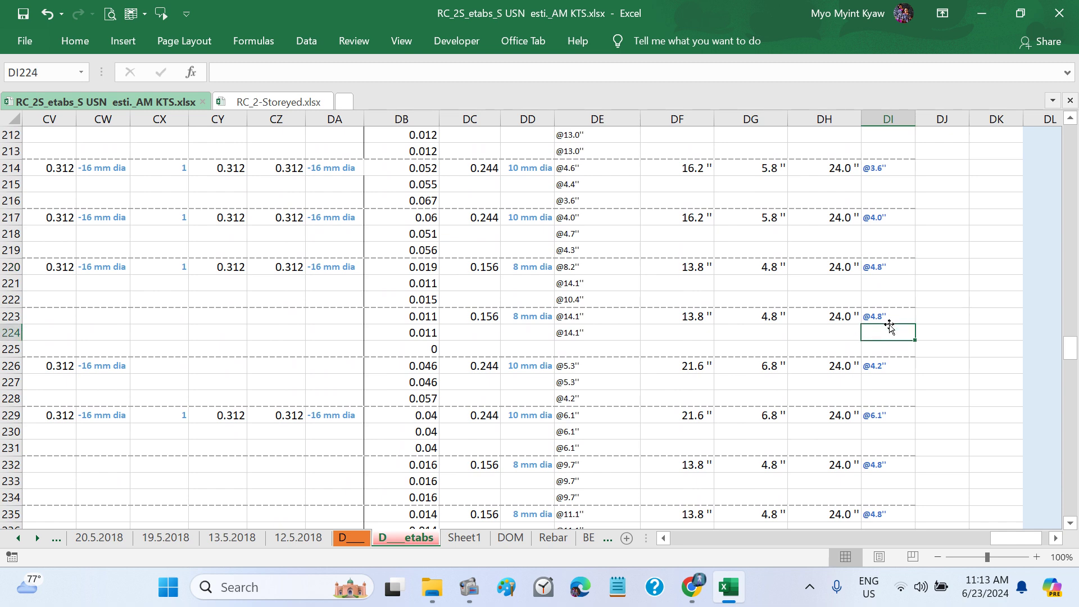
scroll(691, 333, "down", 1)
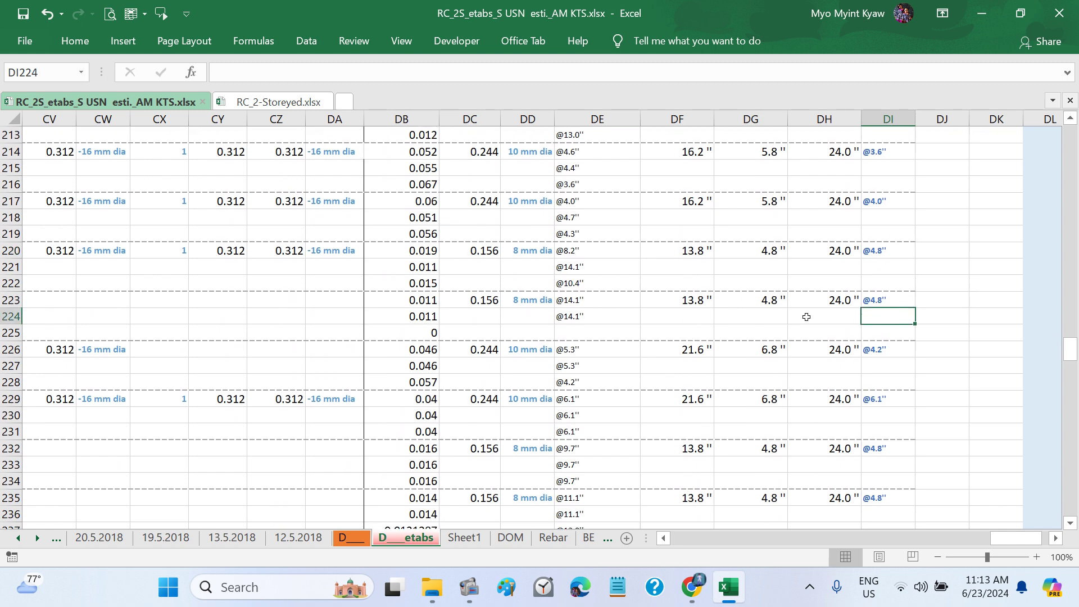
left_click(884, 298)
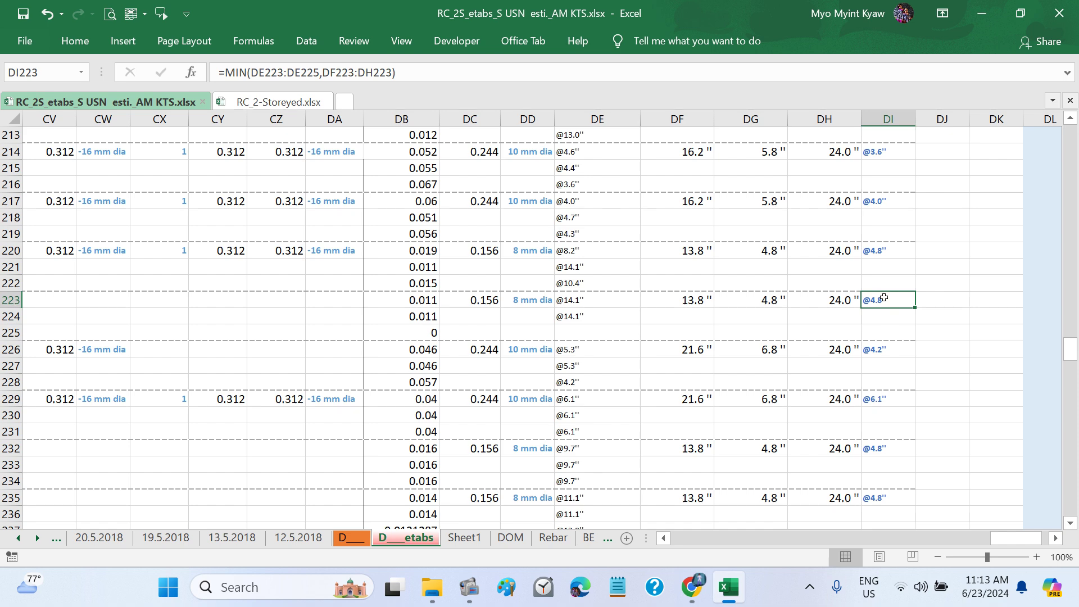
left_click(883, 153)
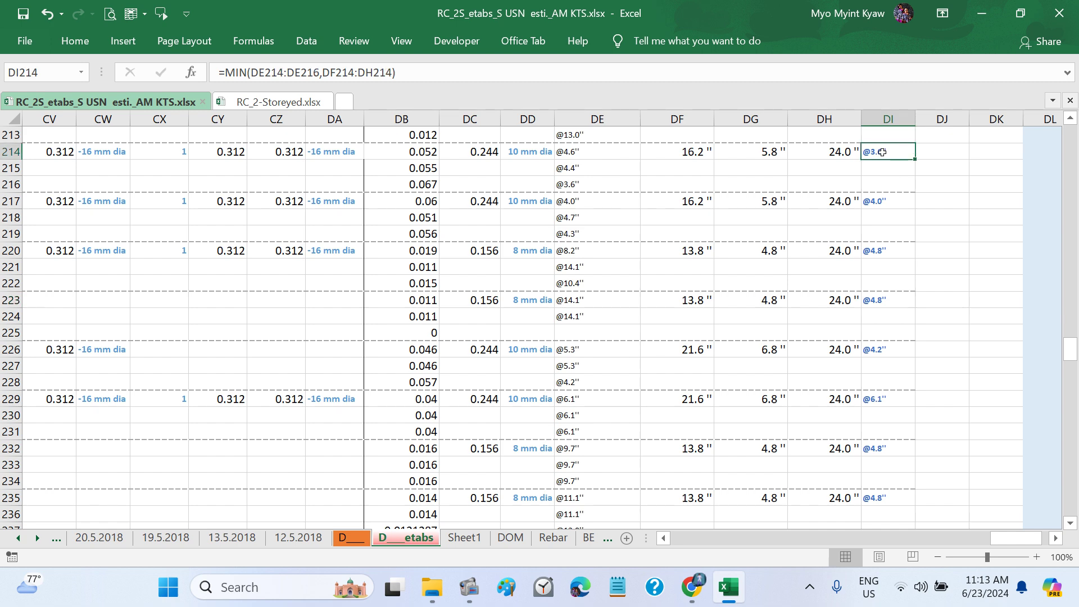
scroll(934, 296, "up", 3)
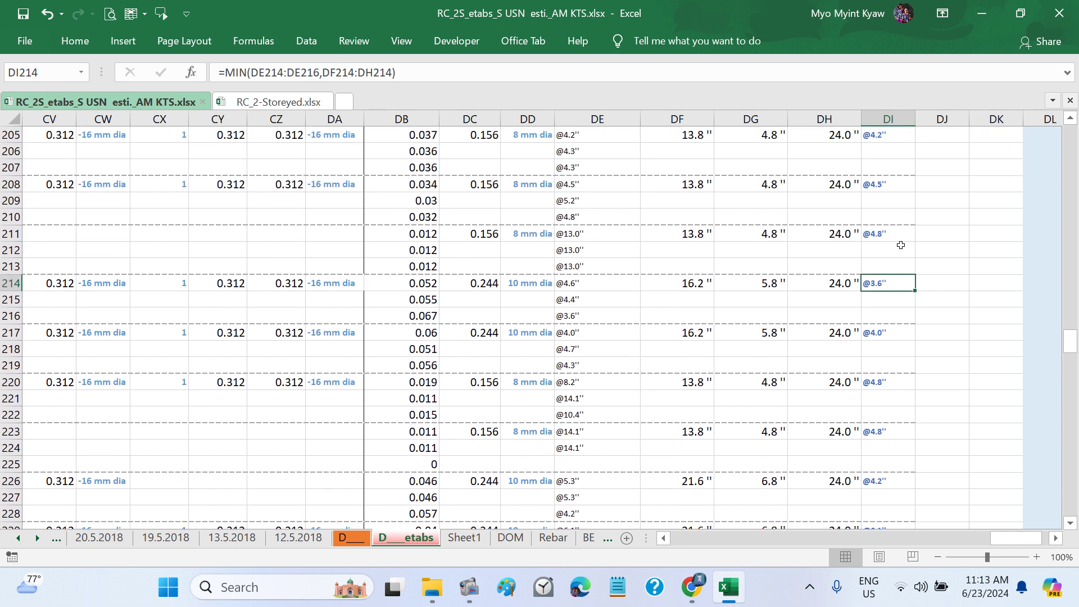
Step: Inspect the governing stirrup spacing formula in DI208, the stirrup columns down to row 253 and the Floor Beam schedule below
left_click(889, 187)
scroll(925, 294, "up", 1)
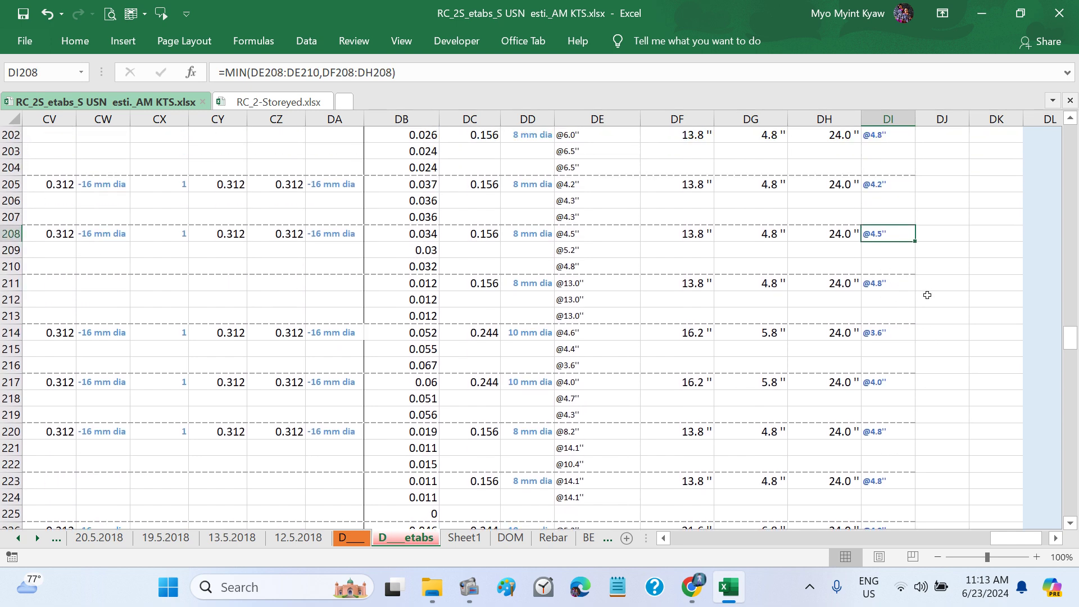
scroll(927, 295, "up", 1)
scroll(927, 295, "down", 2)
scroll(657, 341, "down", 10)
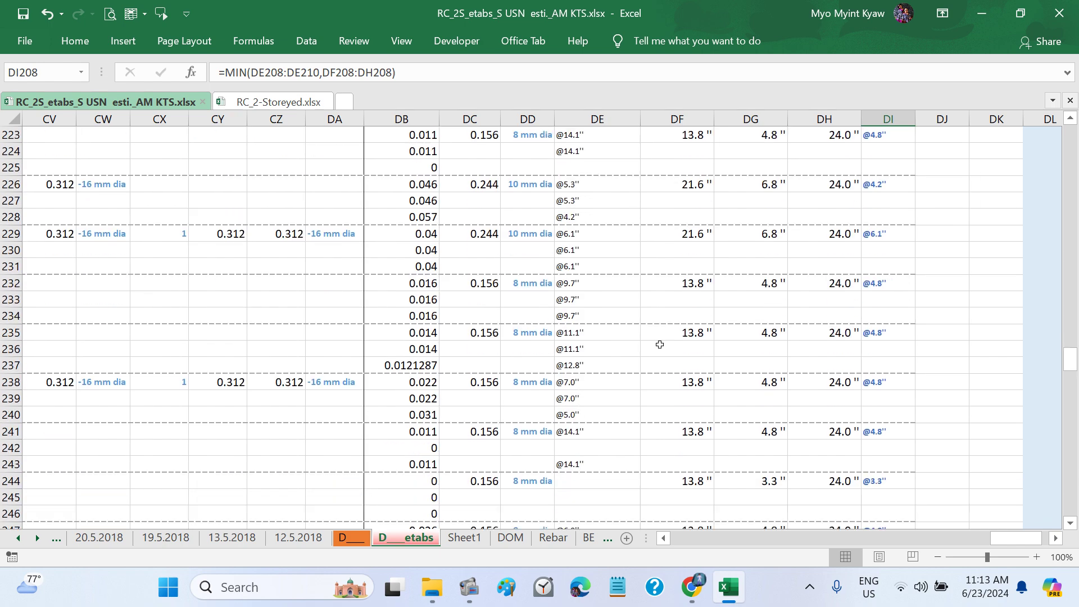
scroll(660, 345, "down", 2)
scroll(660, 345, "down", 5)
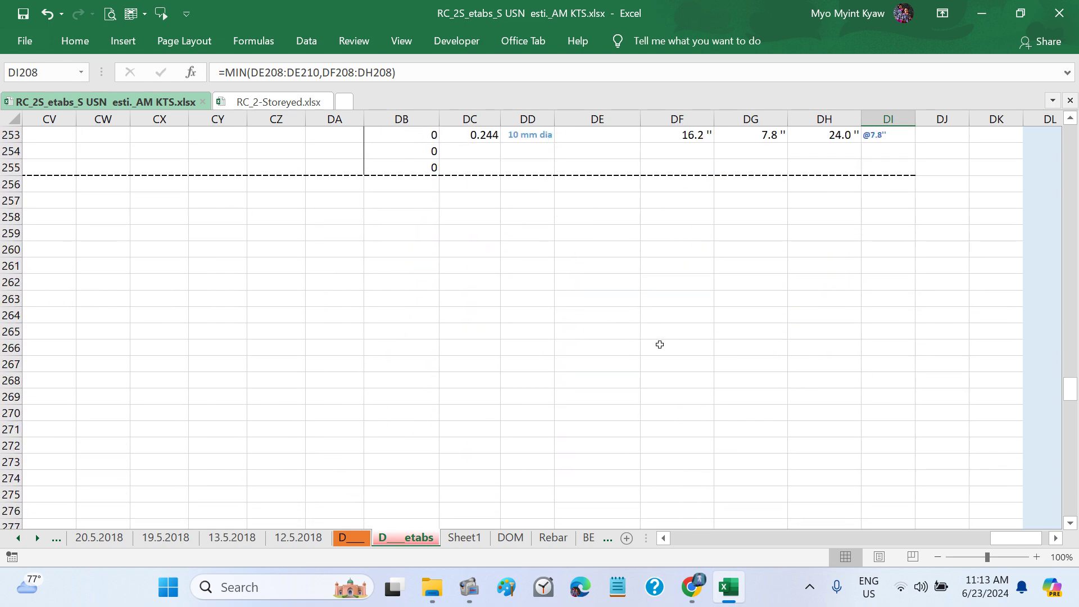
scroll(660, 345, "left", 8)
scroll(660, 345, "left", 3)
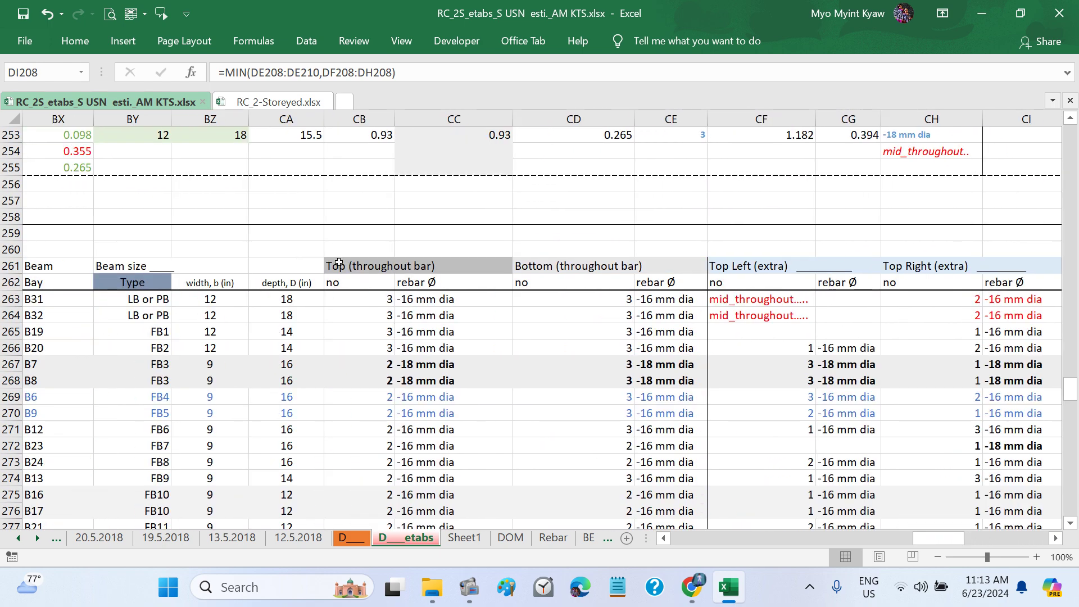
scroll(359, 343, "left", 3)
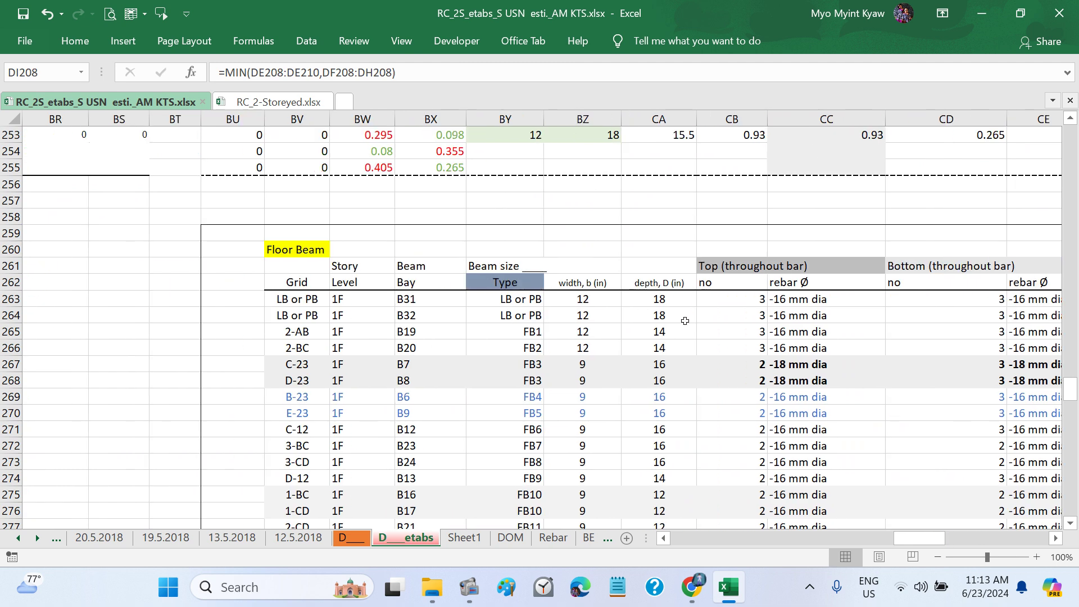
scroll(685, 321, "up", 1)
Step: Clear the contents of all cells on Sheet1
left_click(465, 538)
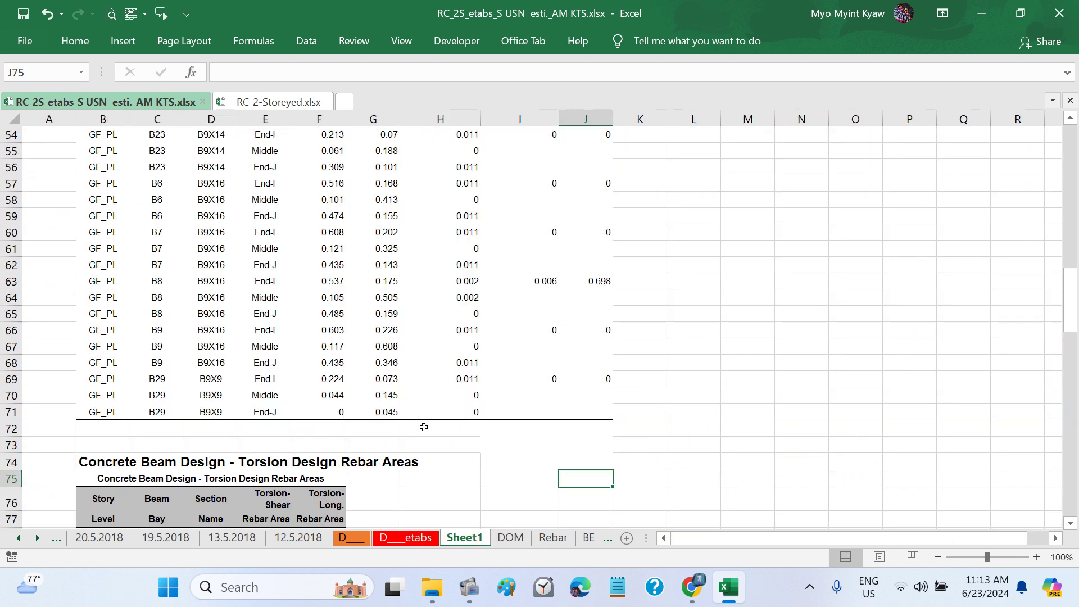
scroll(306, 351, "up", 7)
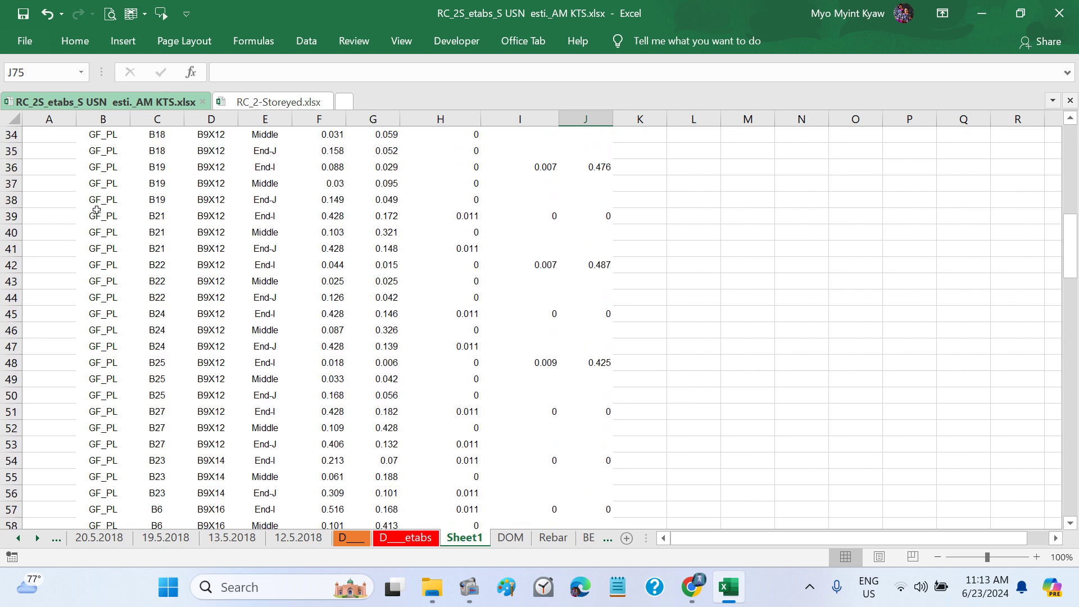
left_click(11, 118)
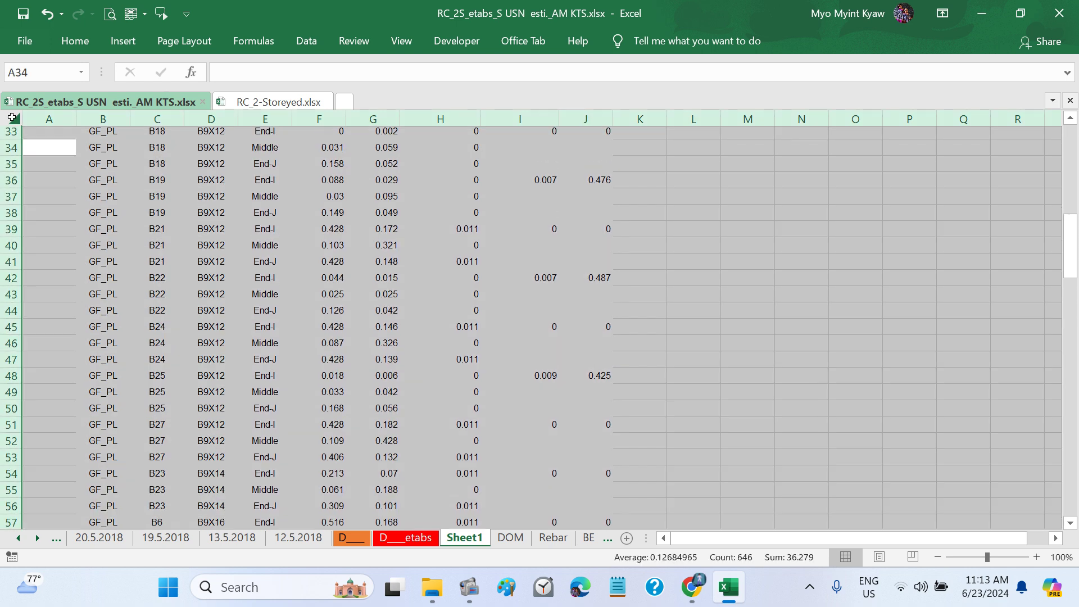
key("Delete")
left_click(642, 296)
scroll(643, 295, "up", 2)
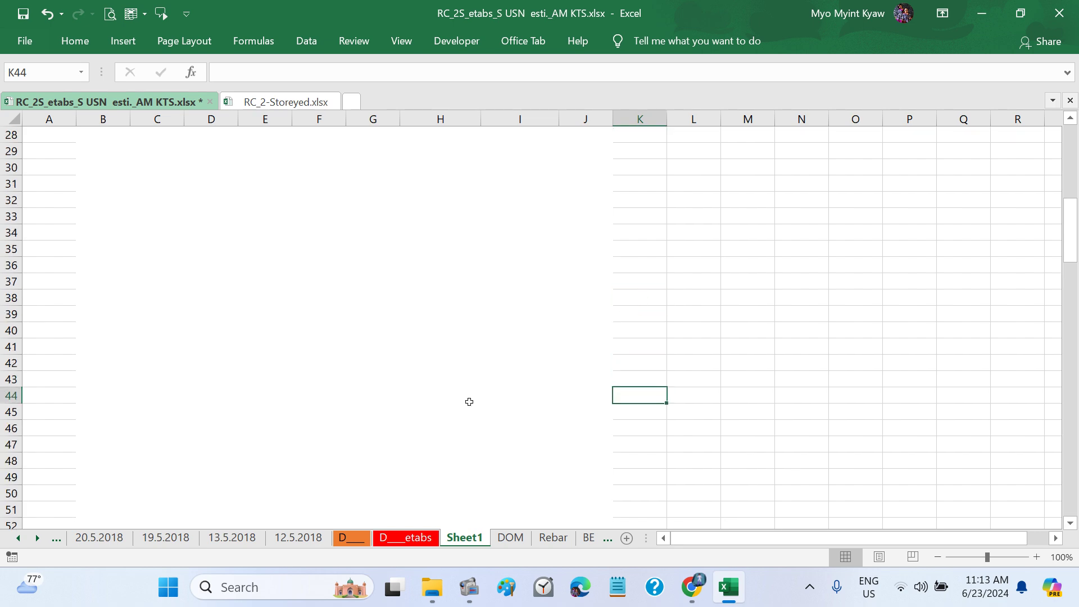
Step: Copy the Floor Beam schedule title and header rows, BV260:CM262, from the D___etabs sheet
left_click(408, 538)
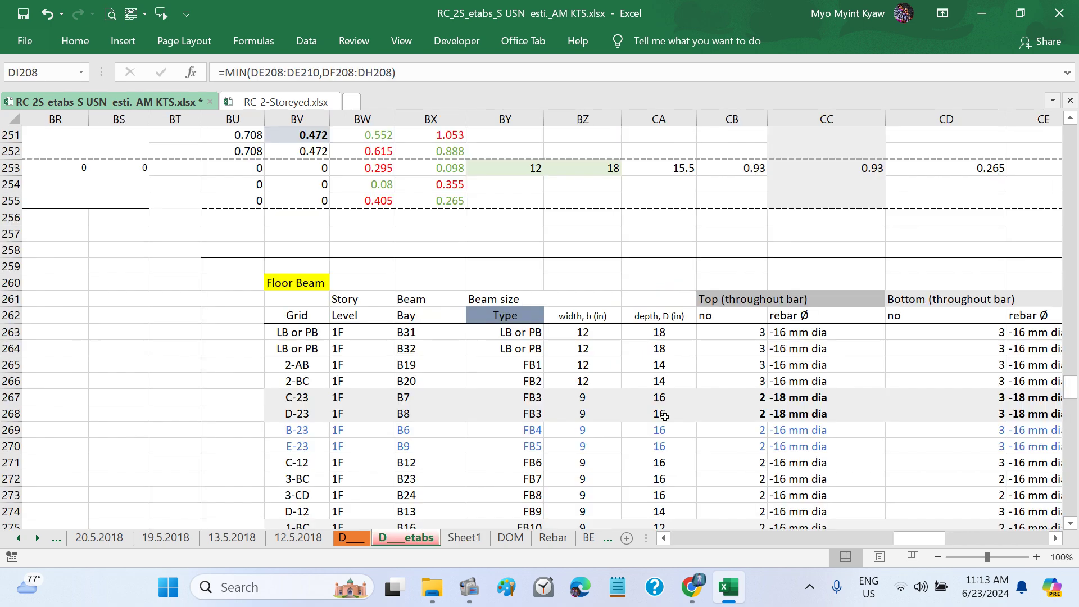
scroll(665, 416, "down", 1)
scroll(250, 288, "right", 1)
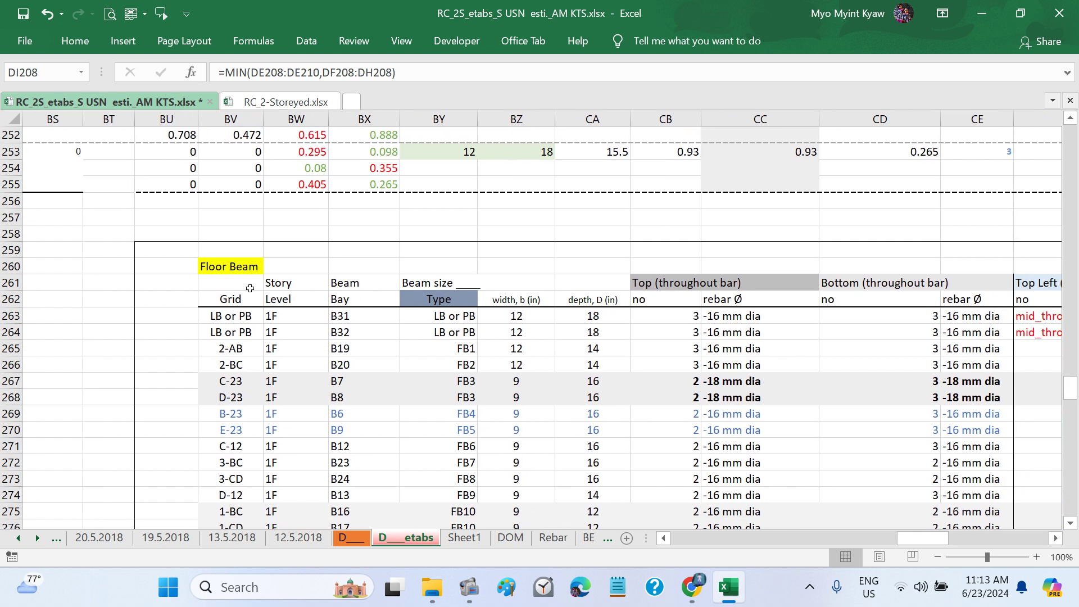
left_click_drag(212, 263, 961, 361)
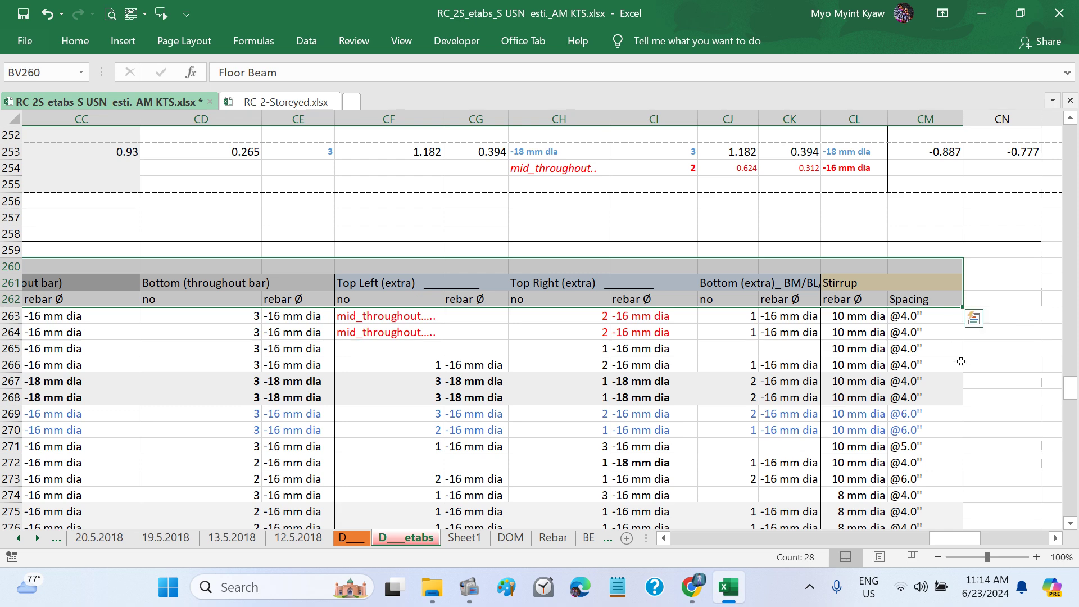
key("ctrl+c")
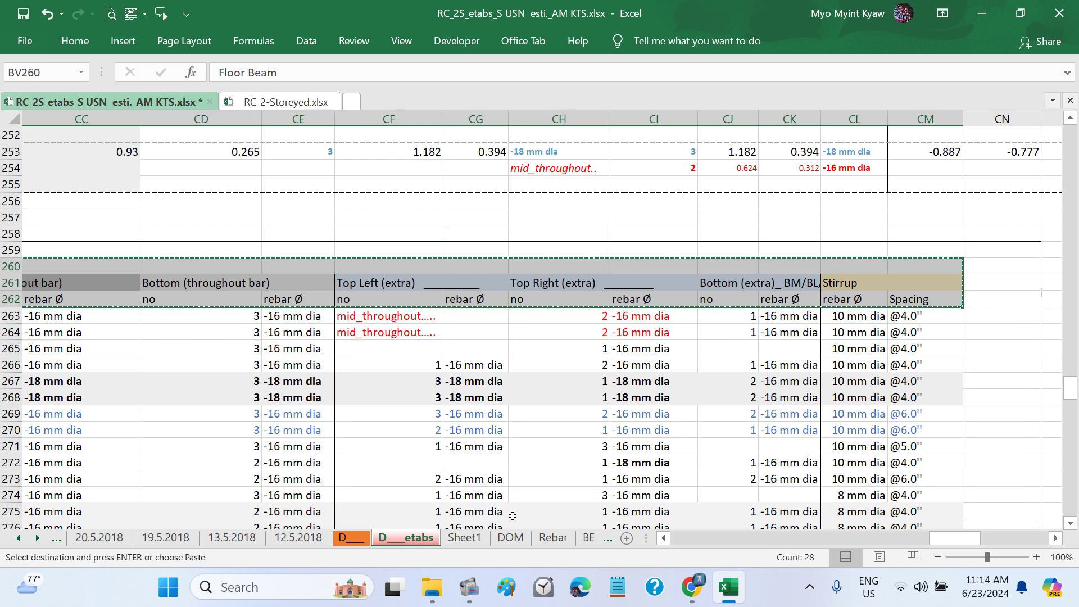
Step: Paste the copied Floor Beam schedule header into Sheet1 starting at cell F30
left_click(472, 541)
scroll(393, 374, "up", 1)
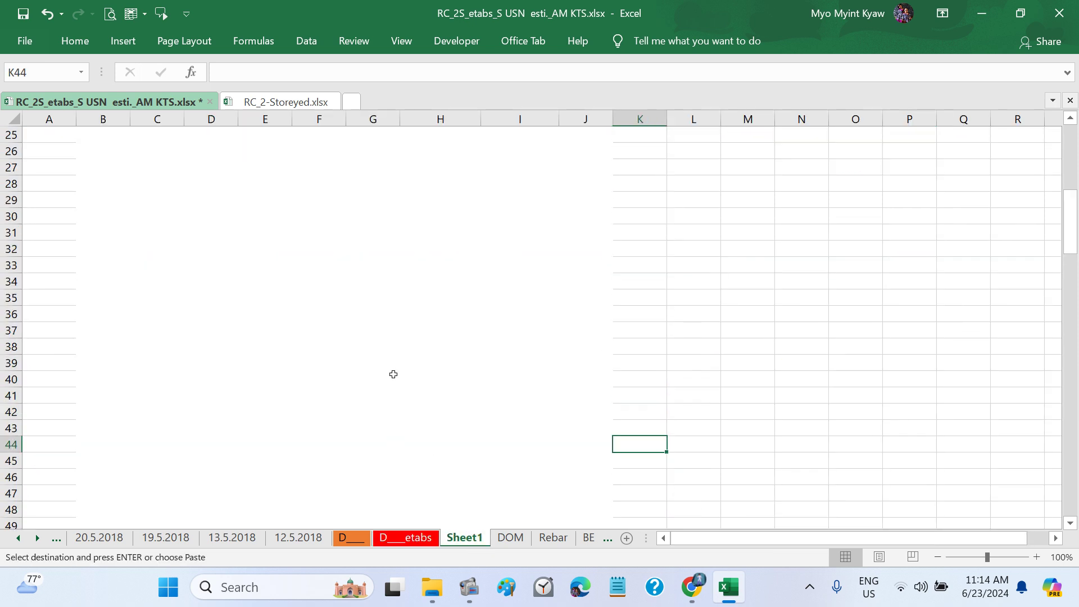
left_click(307, 222)
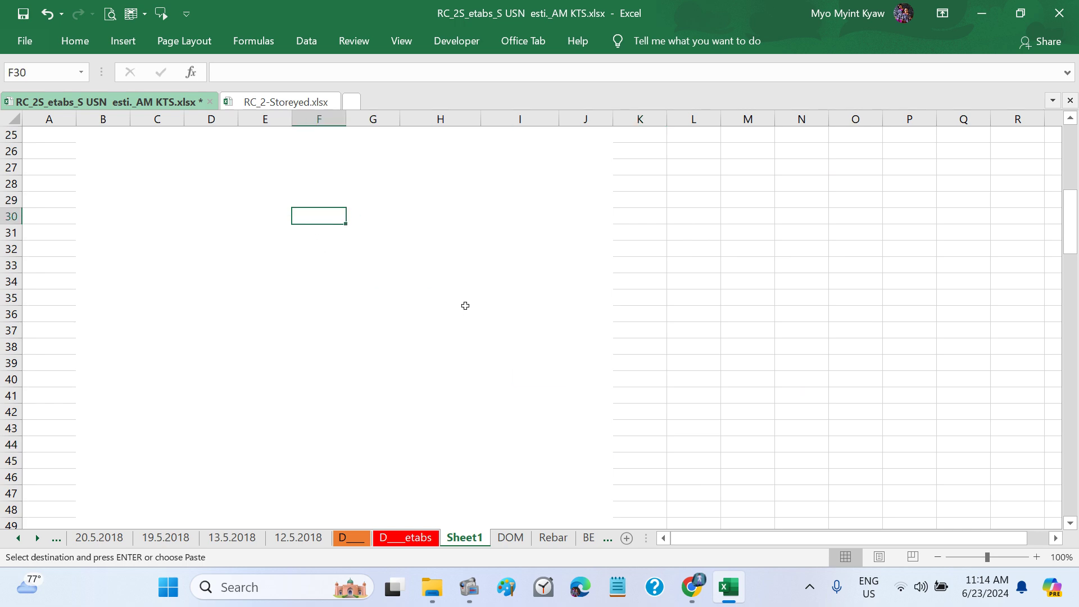
key("ctrl+v")
scroll(580, 360, "right", 3)
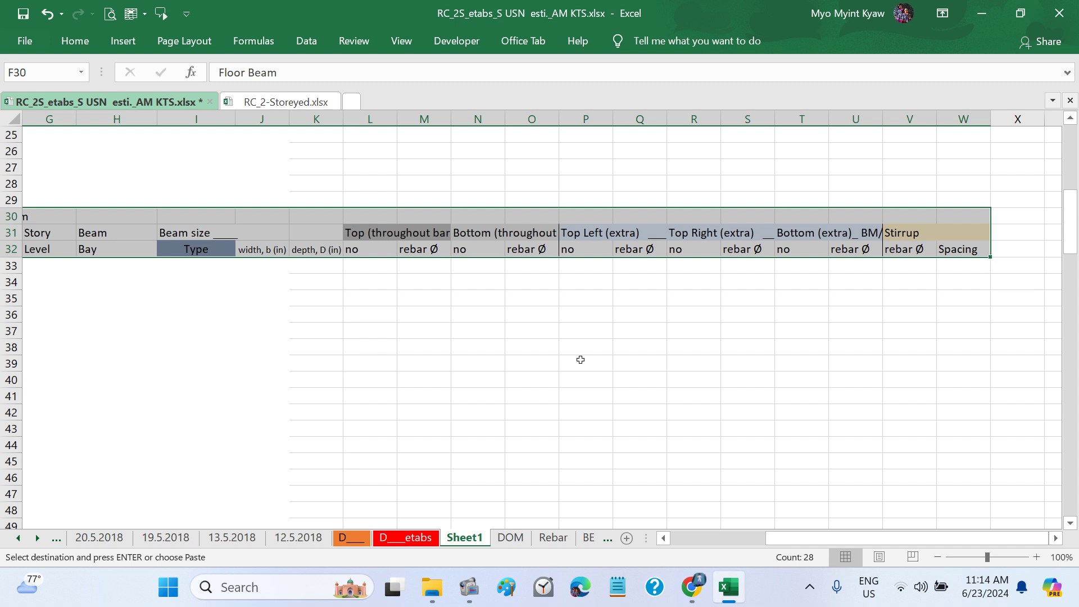
scroll(581, 360, "left", 2)
left_click(581, 360)
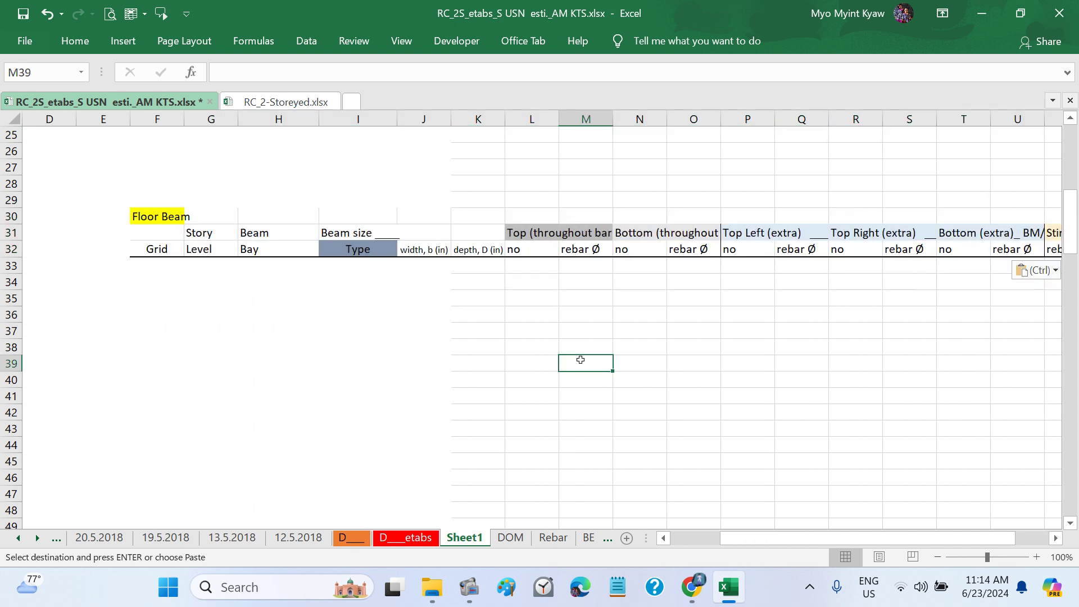
Step: Move the Floor Beam title on Sheet1 from F30 to G30, above the Story heading
left_click(380, 286)
left_click(155, 120)
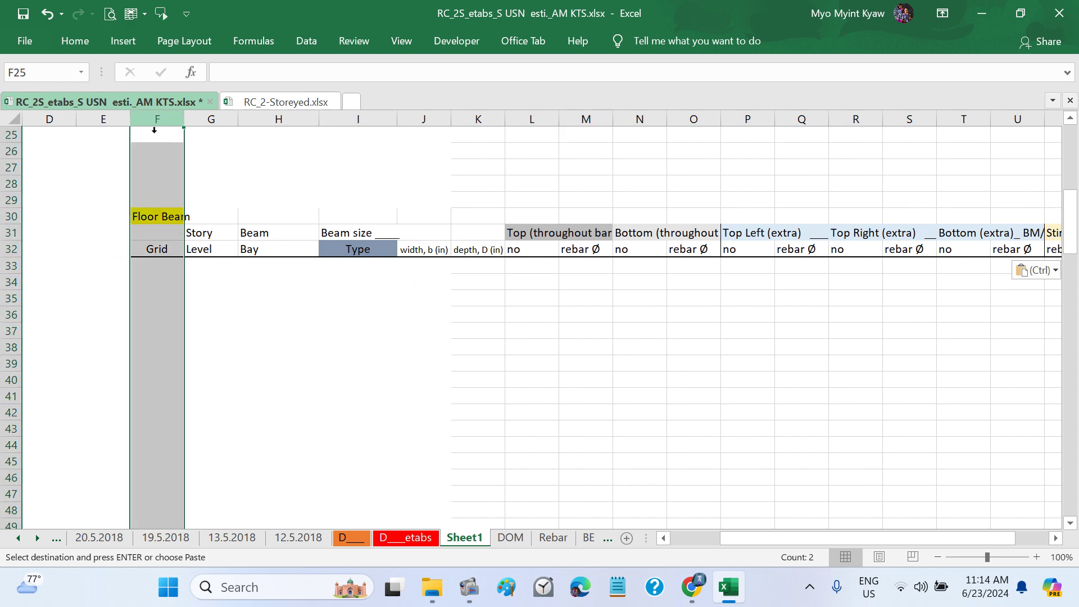
left_click(79, 198)
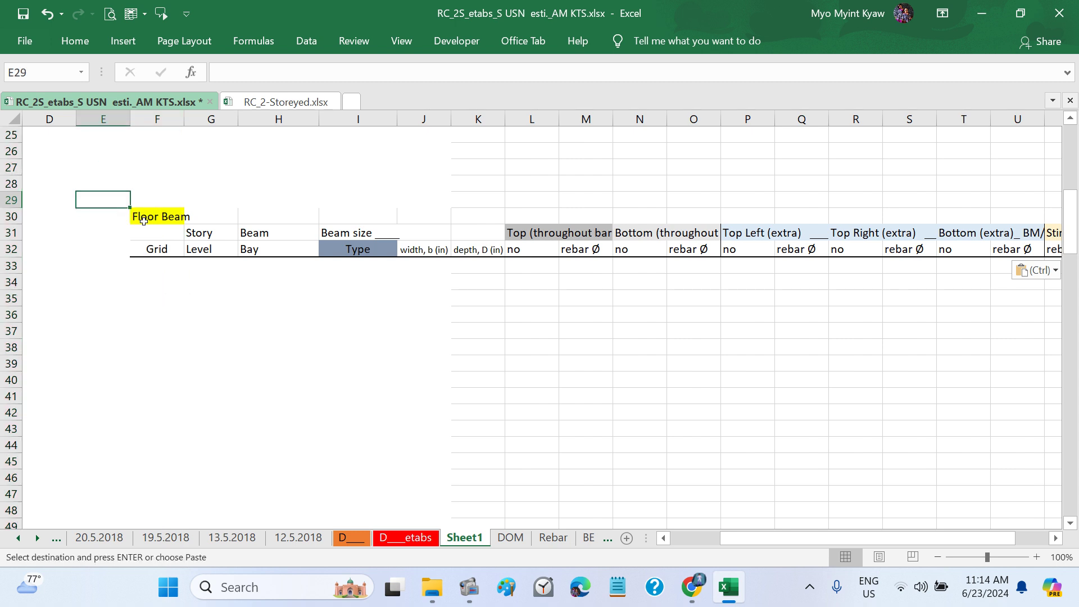
left_click(144, 220)
left_click_drag(149, 209, 204, 211)
left_click(201, 322)
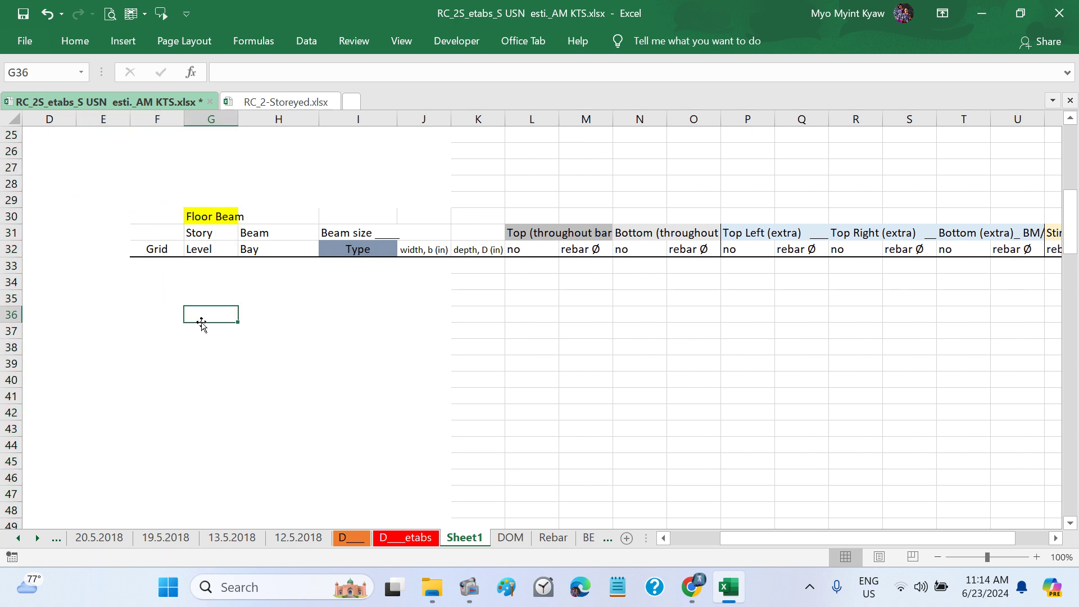
Step: Delete column F, which holds the Grid heading, from Sheet1
left_click(149, 119)
right_click(149, 119)
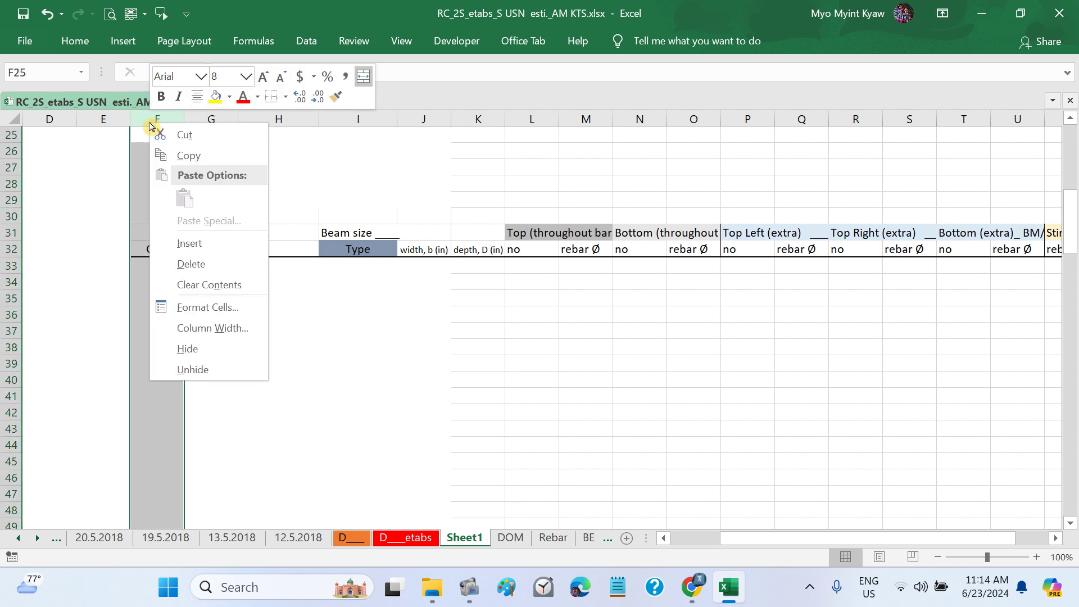
left_click(211, 265)
left_click(294, 363)
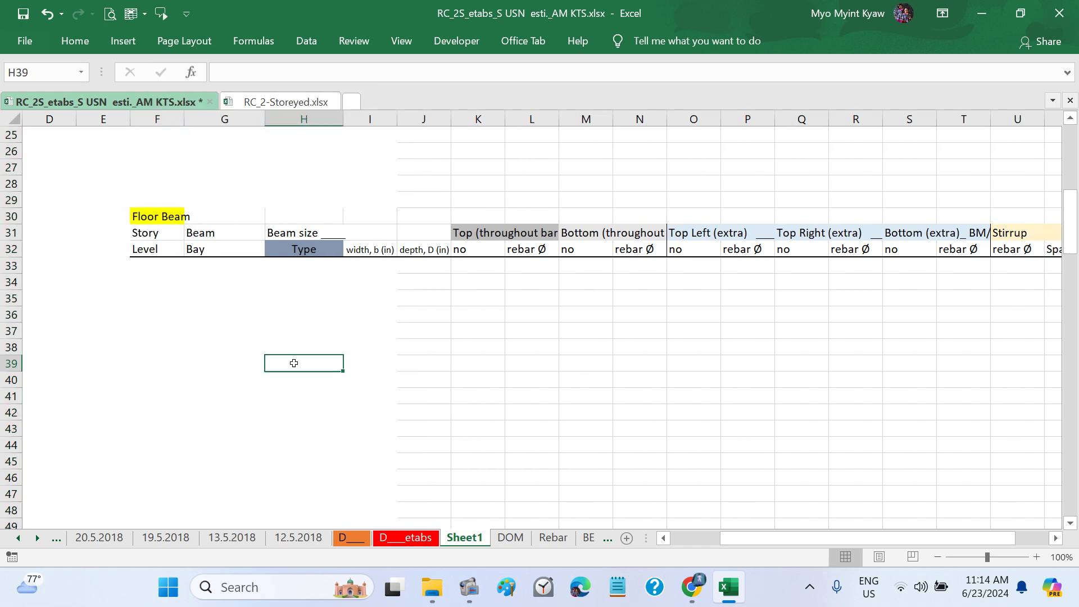
scroll(294, 363, "left", 2)
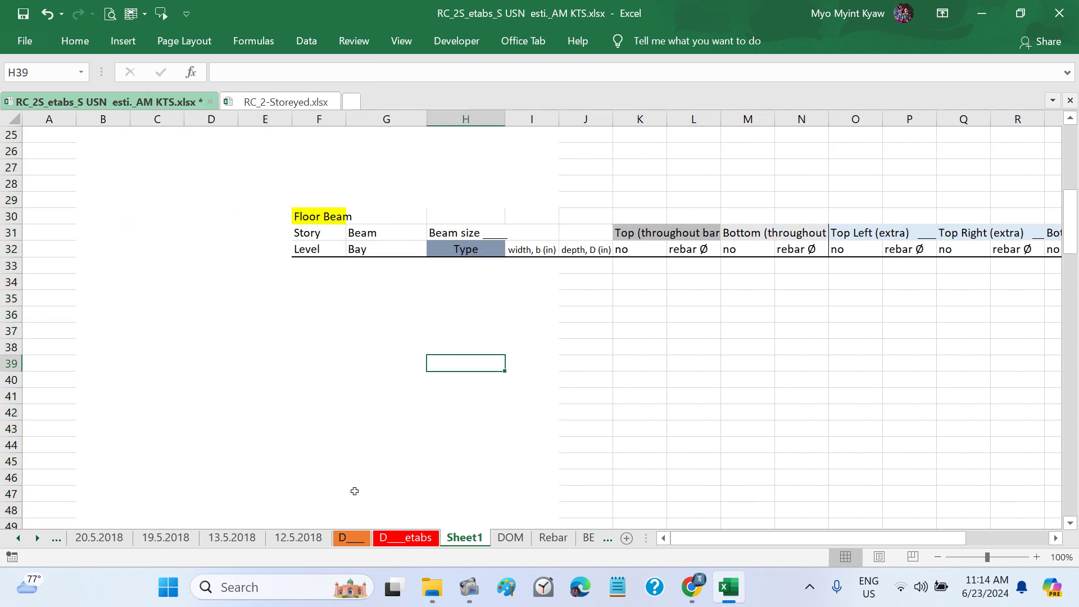
Step: Return to the D___etabs sheet and examine the 1F beam plan view with the beam labels
left_click(402, 538)
scroll(419, 413, "left", 5)
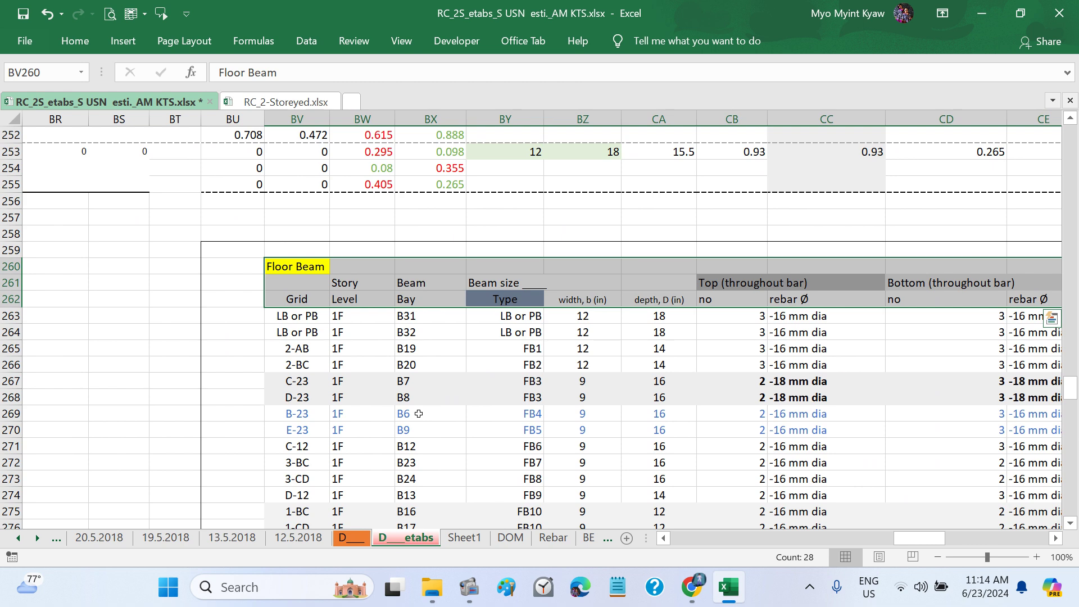
scroll(419, 414, "left", 15)
scroll(418, 413, "up", 3)
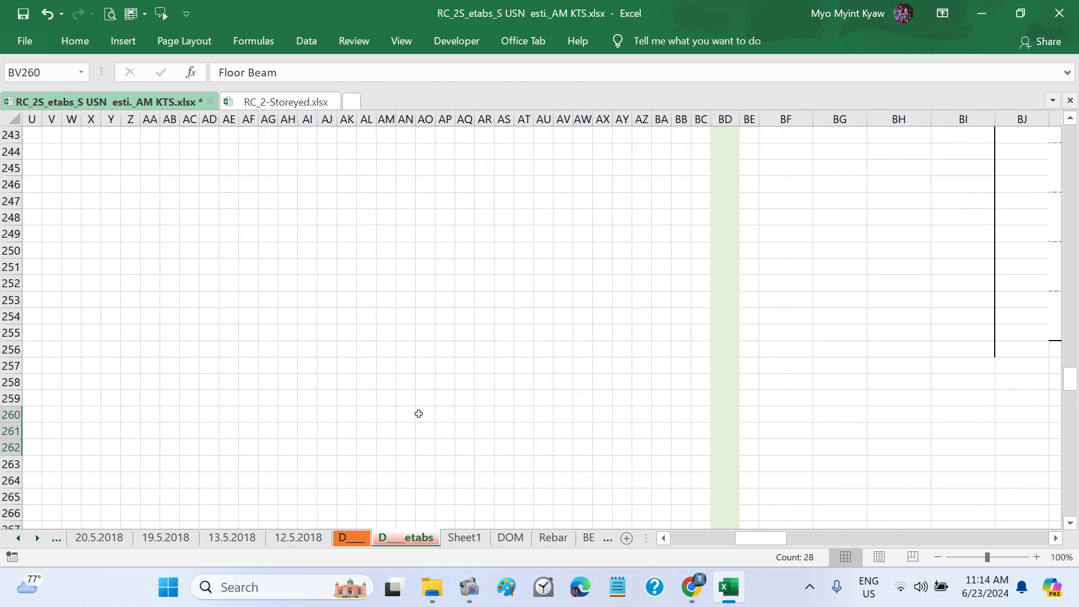
scroll(419, 413, "up", 20)
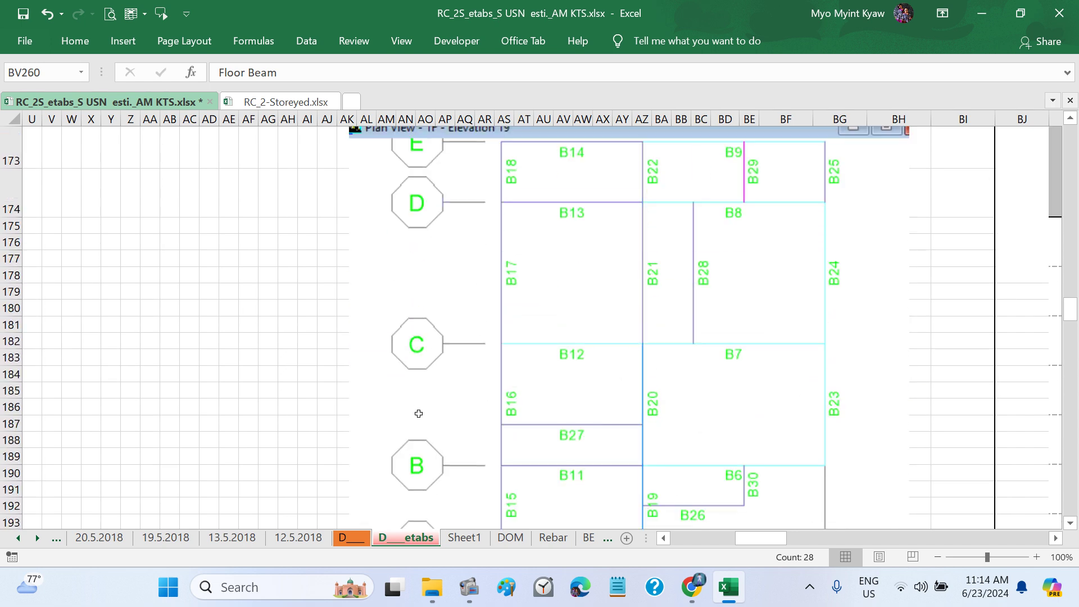
scroll(419, 413, "up", 3)
key("ctrl")
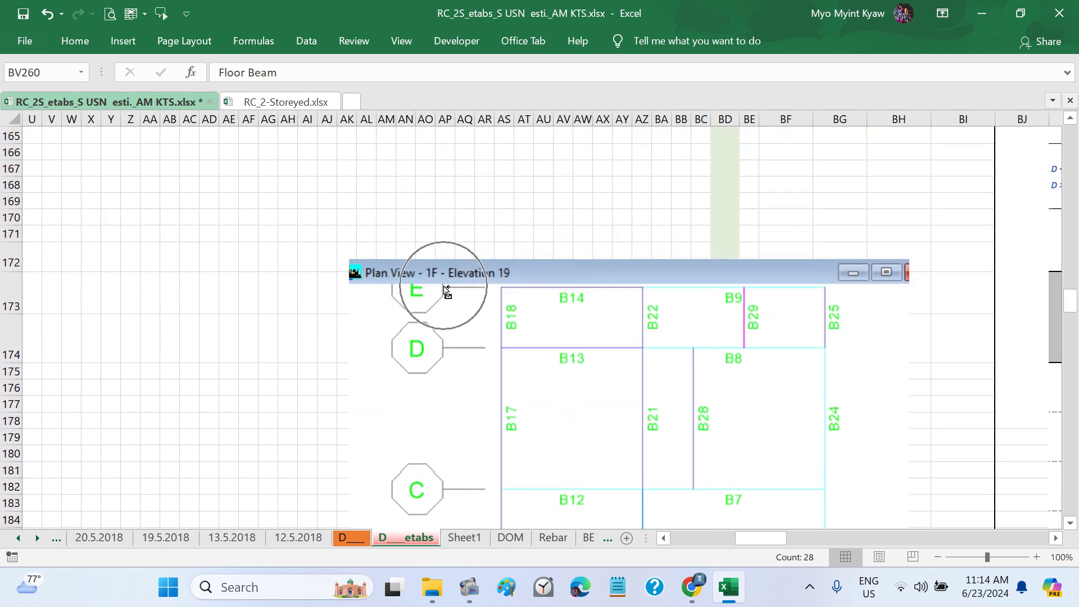
scroll(606, 343, "down", 1)
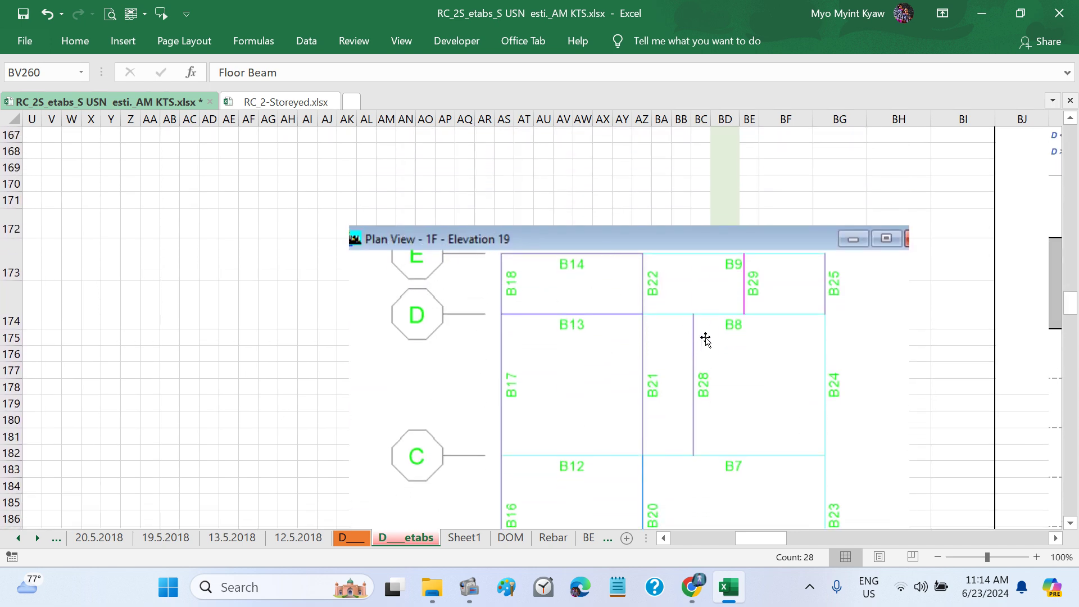
Step: Copy the whole Floor Beam rebar design table, BK171:DI256, on the D___etabs sheet and check the extent of the range
scroll(703, 337, "right", 6)
scroll(706, 339, "right", 6)
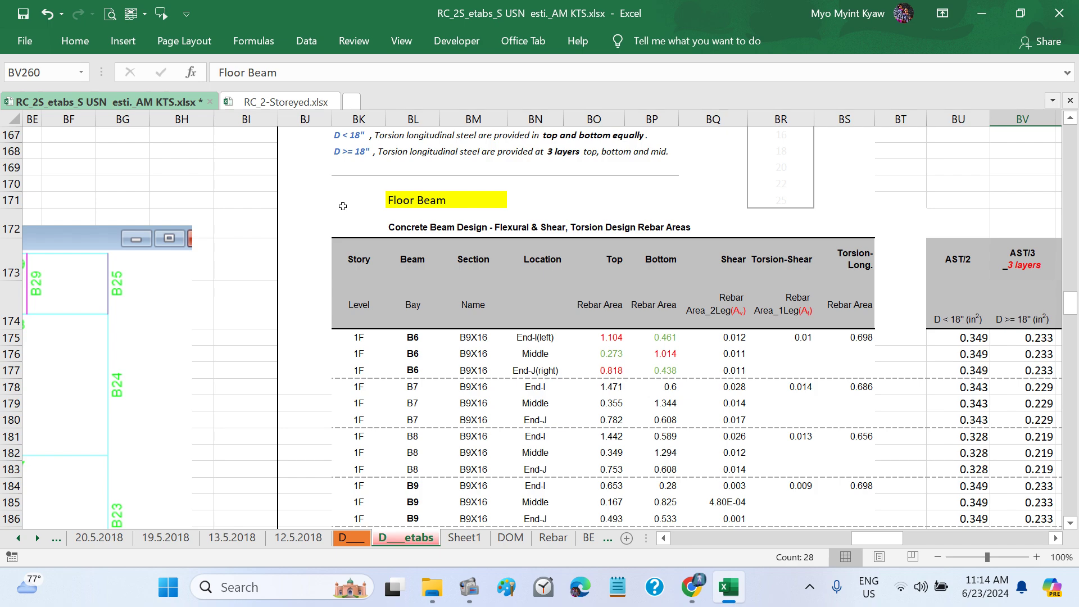
left_click_drag(340, 198, 964, 498)
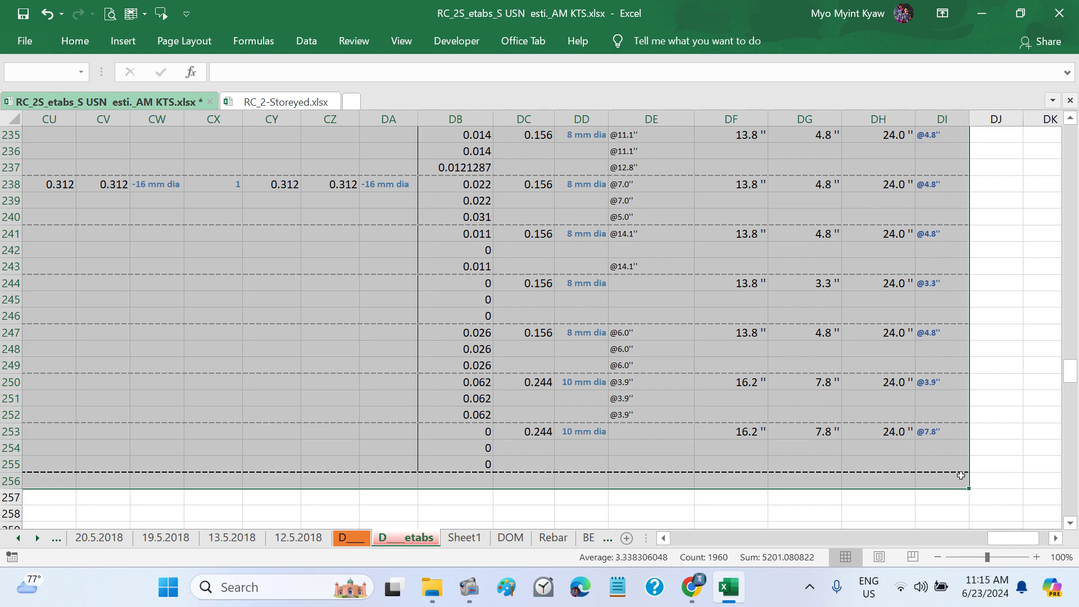
scroll(610, 491, "left", 10)
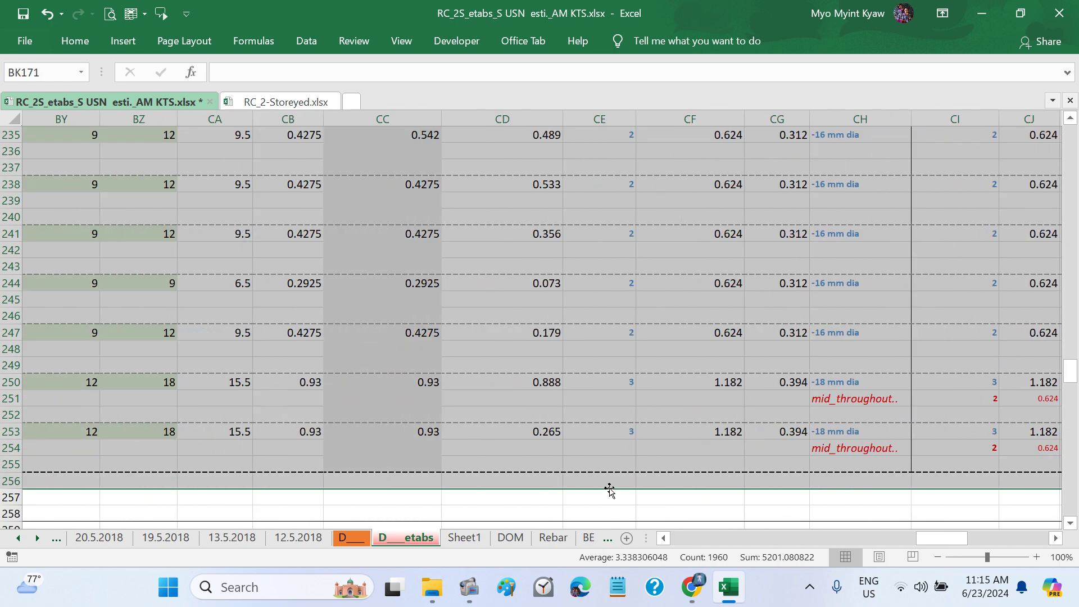
scroll(610, 490, "left", 3)
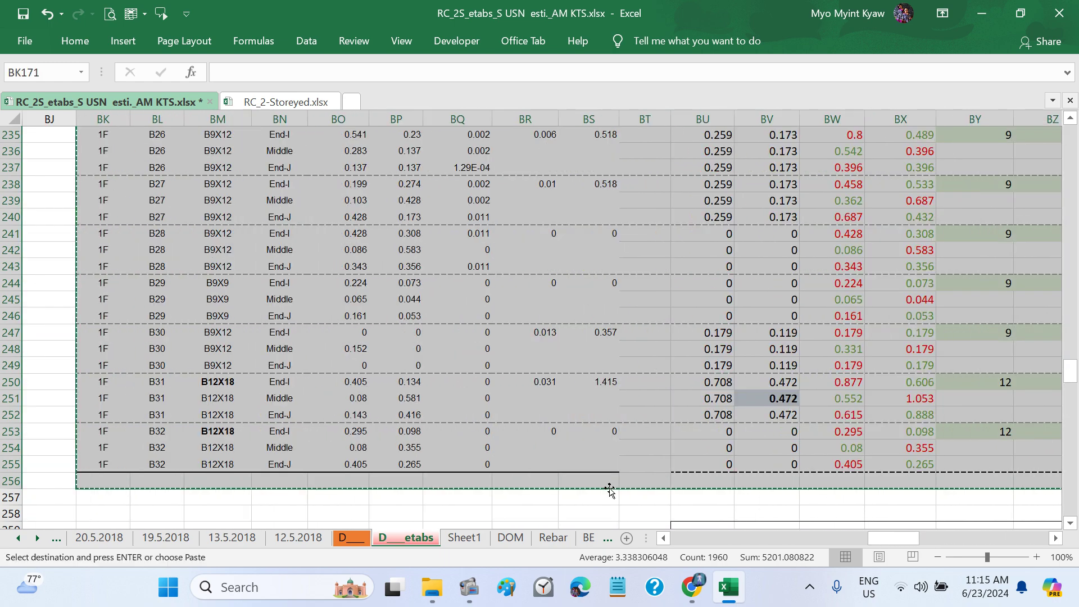
scroll(521, 390, "up", 12)
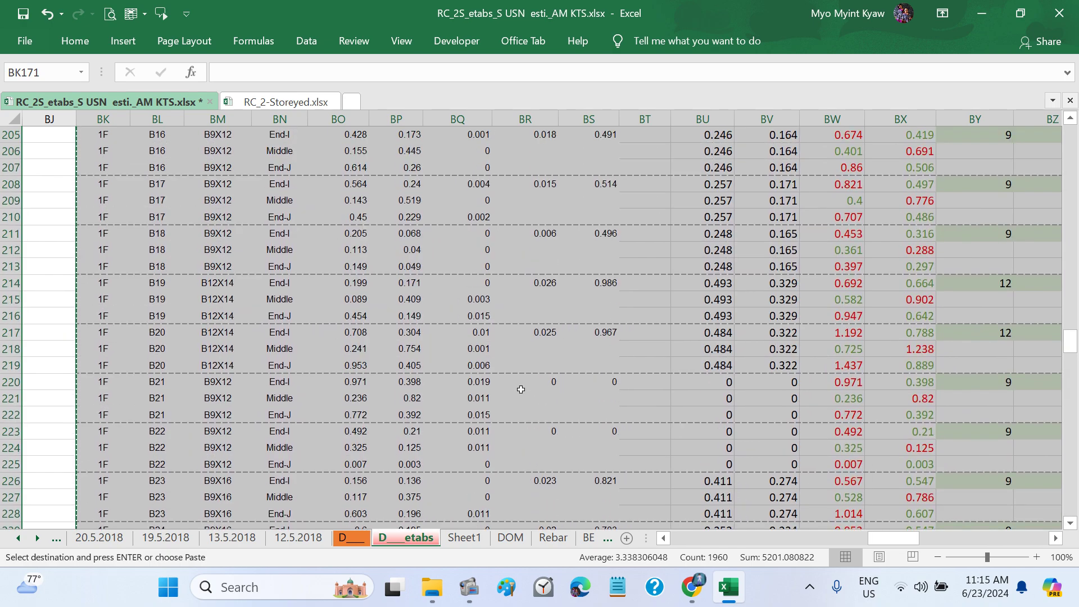
scroll(521, 389, "up", 12)
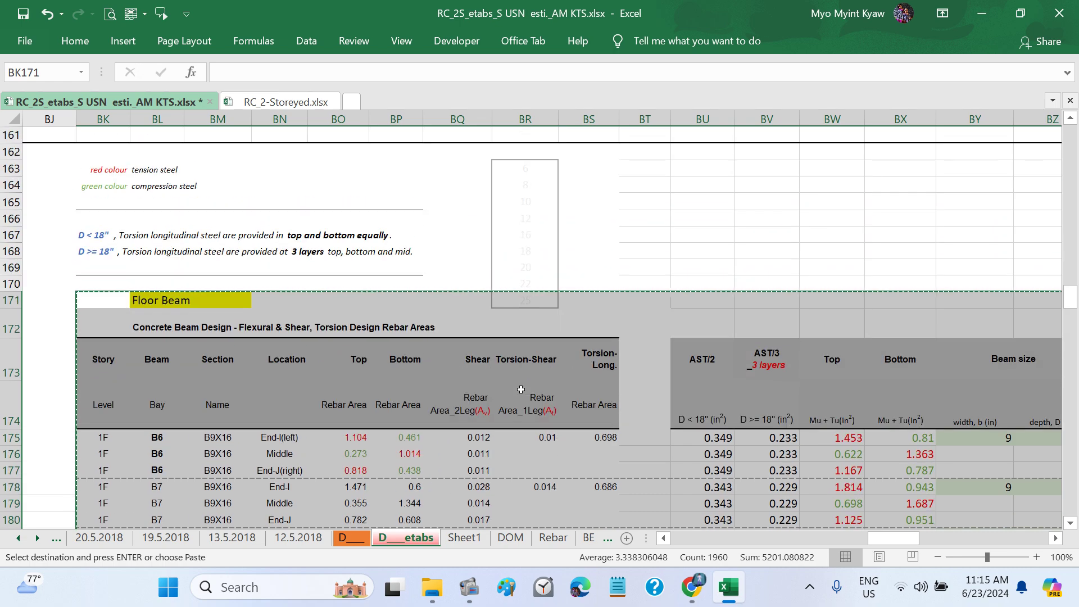
scroll(521, 389, "right", 2)
scroll(521, 389, "right", 20)
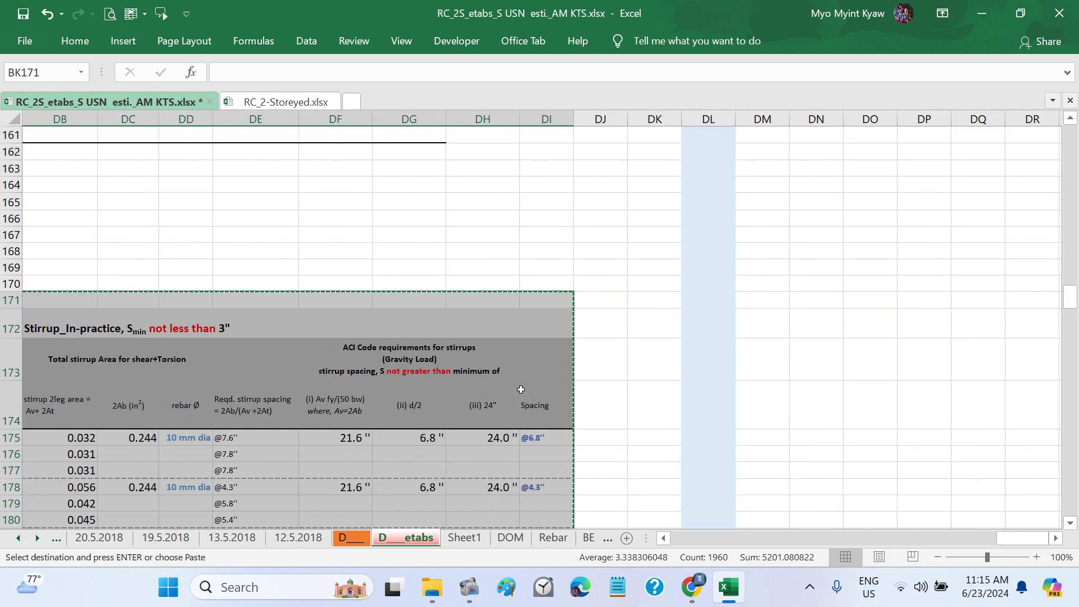
Step: Paste the copied Floor Beam design table into Sheet1 at cell X32 as values with number formatting
scroll(521, 389, "down", 20)
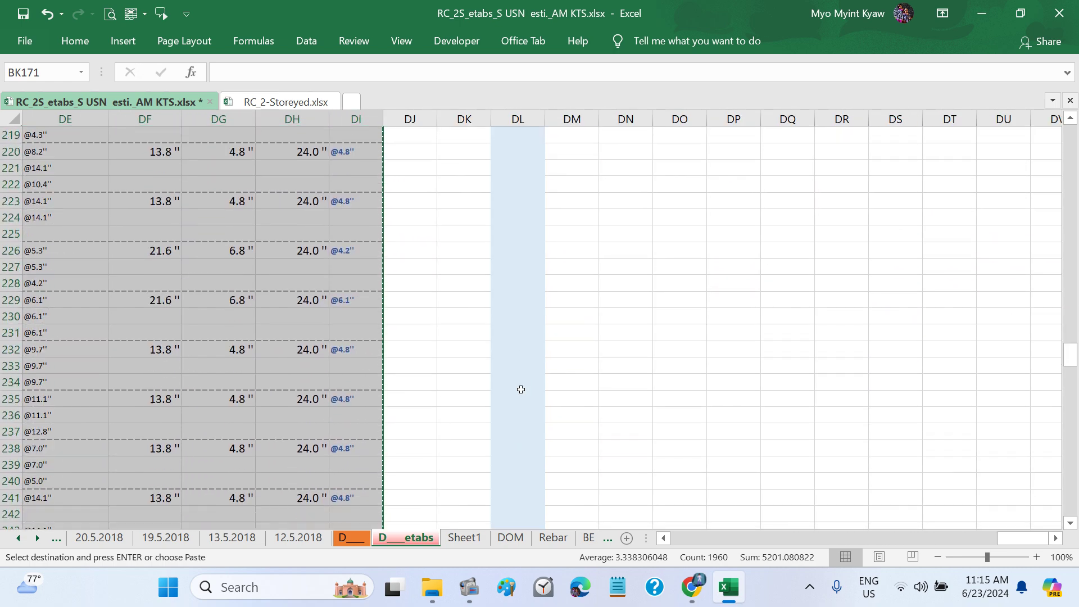
scroll(521, 390, "down", 4)
scroll(521, 390, "left", 13)
scroll(521, 390, "up", 5)
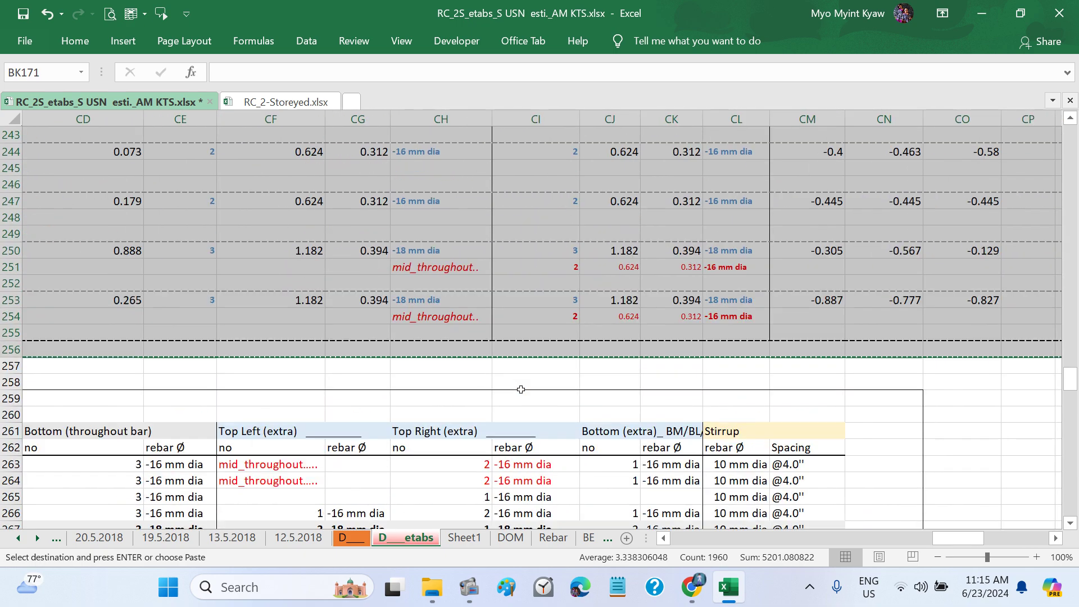
scroll(521, 389, "left", 5)
key("ctrl+Page_Down")
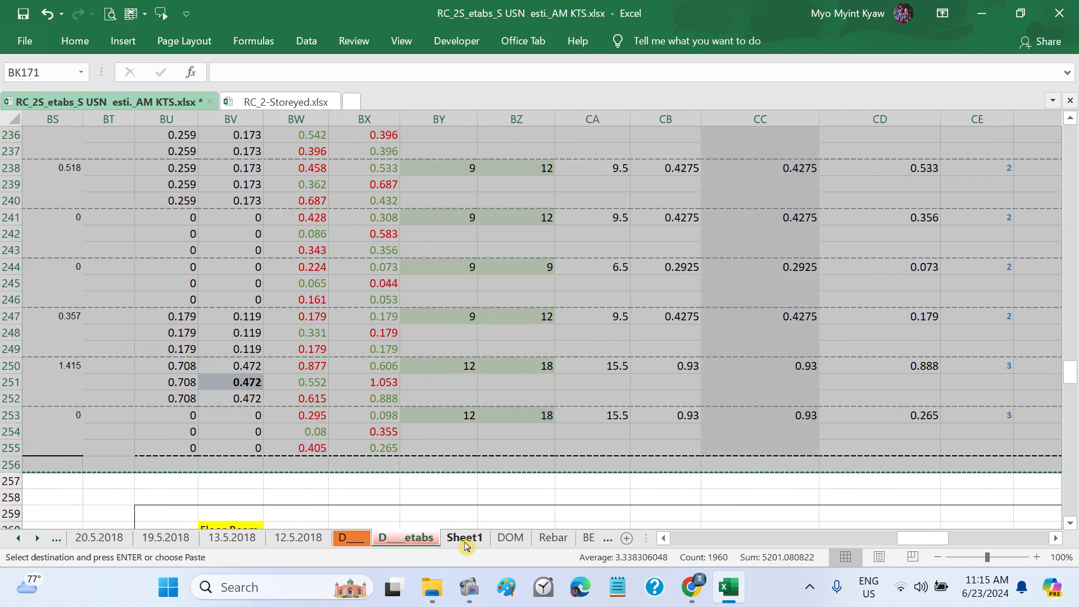
scroll(647, 415, "right", 9)
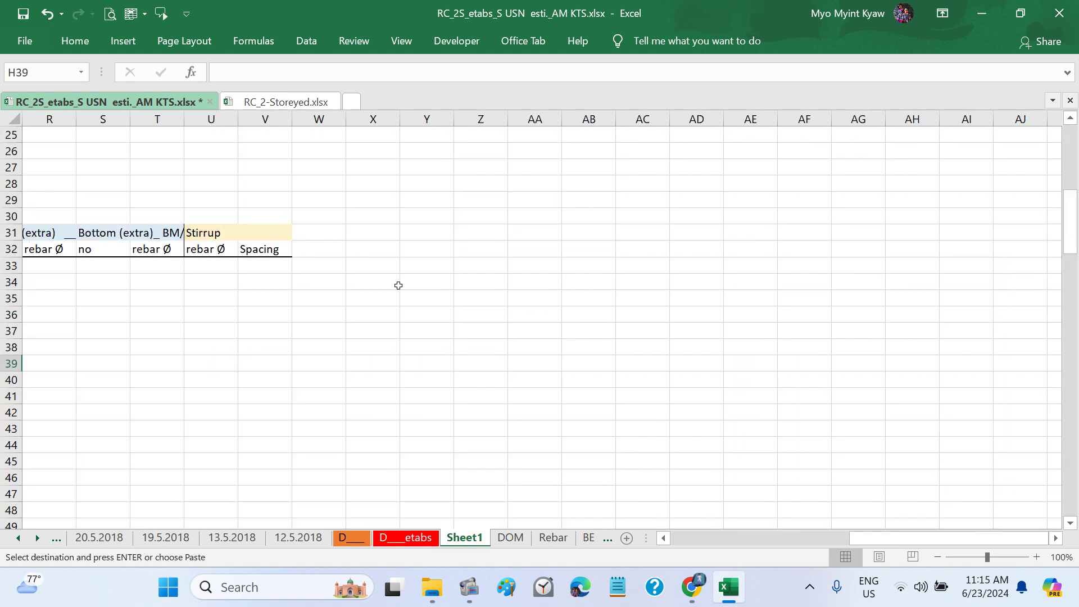
left_click(381, 256)
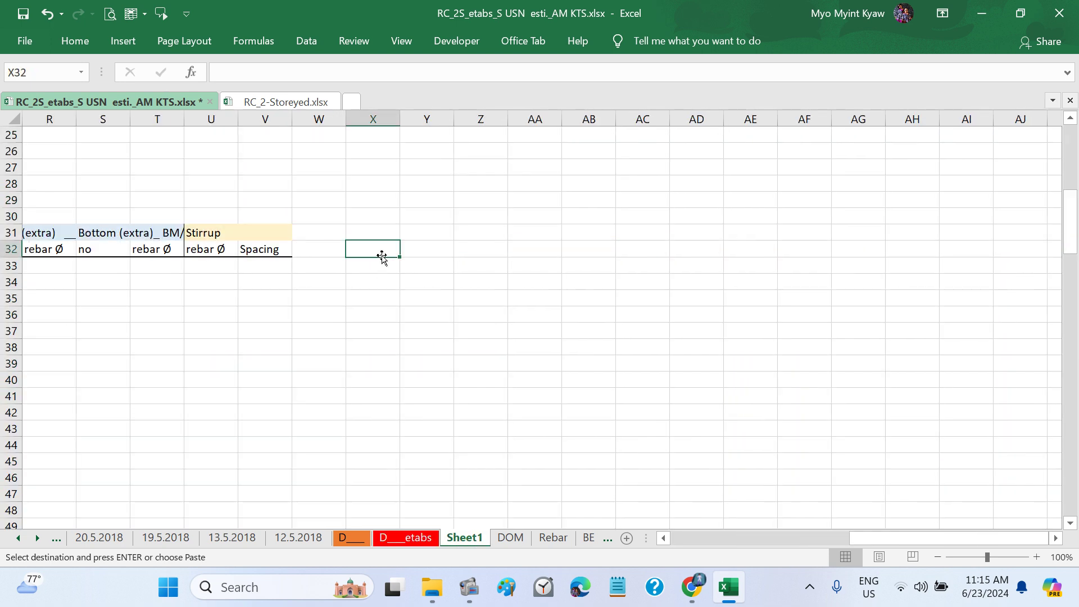
right_click(375, 249)
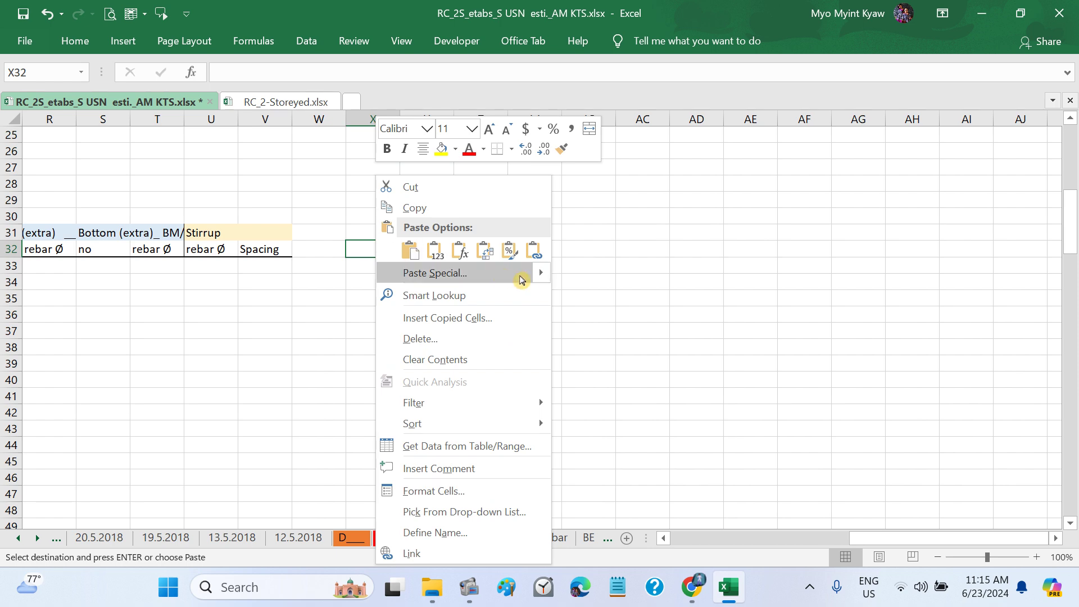
mouse_move(540, 278)
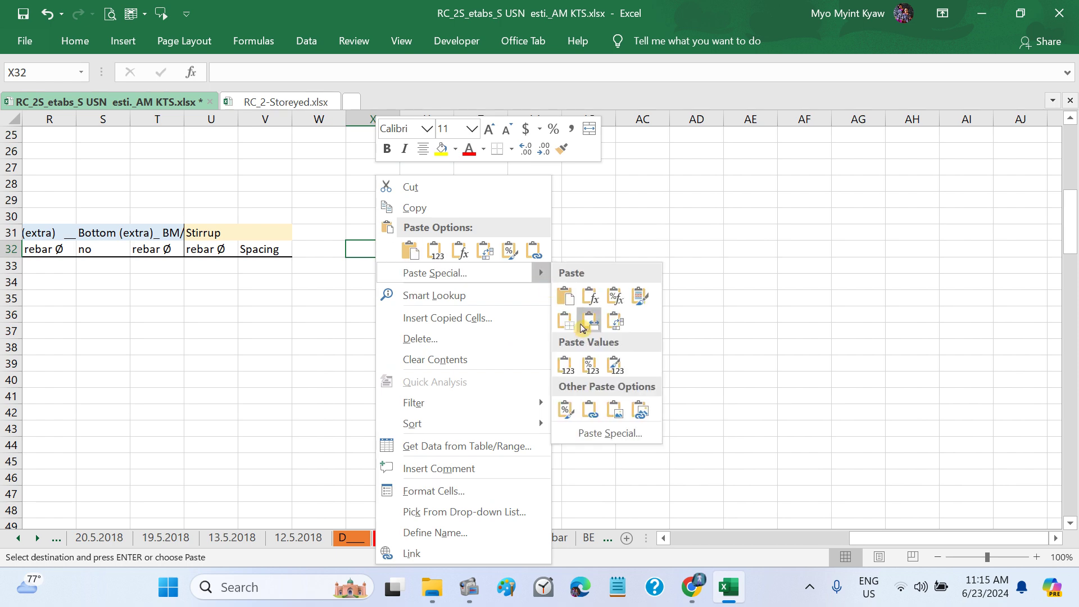
left_click(592, 374)
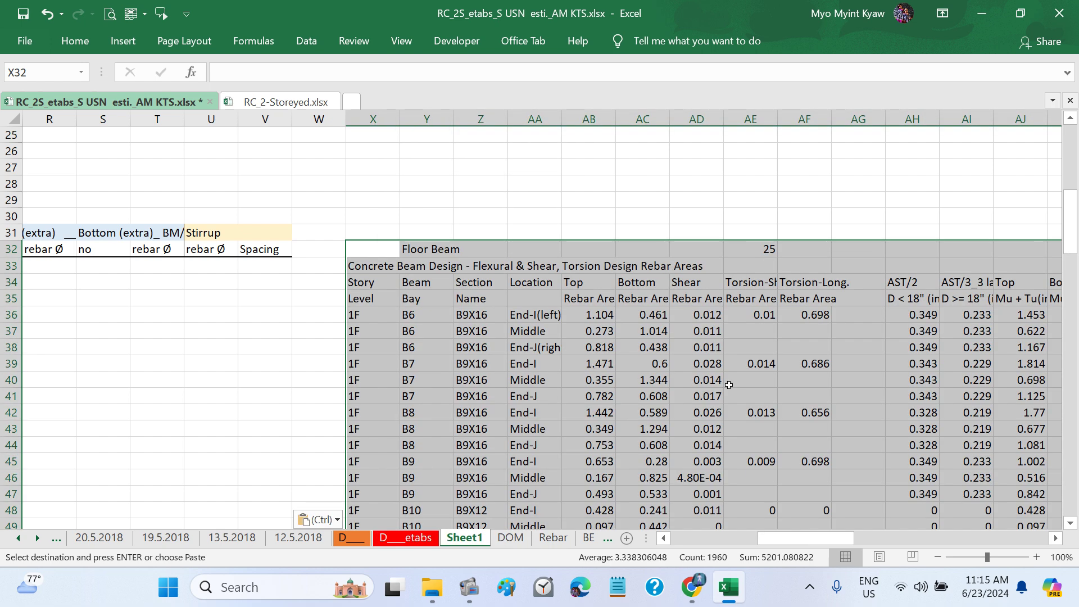
left_click(626, 204)
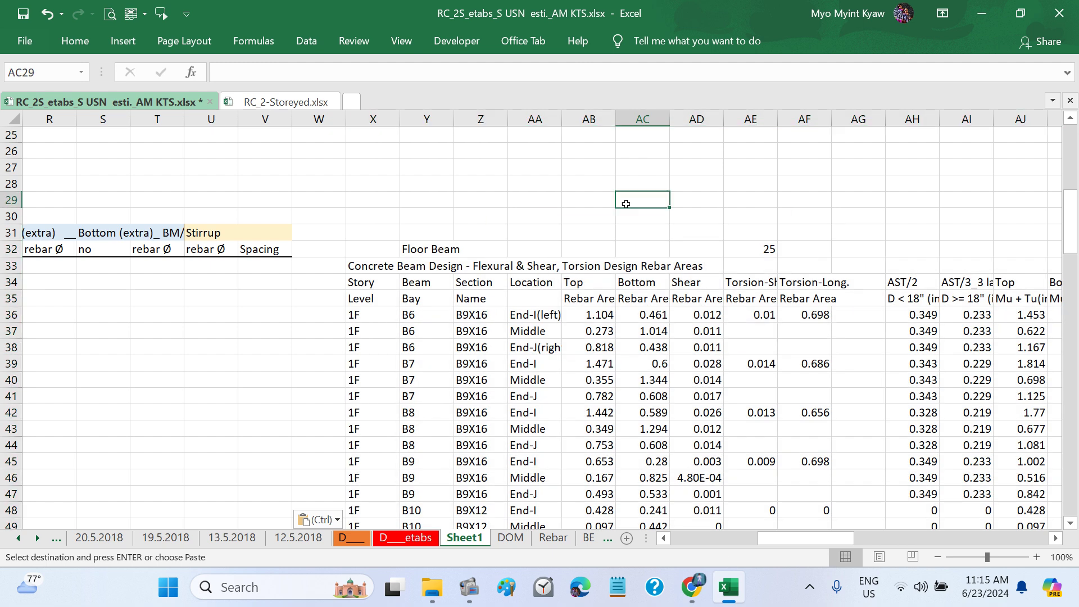
Step: Delete column X, which holds the Story level, from the pasted table on Sheet1
left_click(372, 119)
right_click(371, 119)
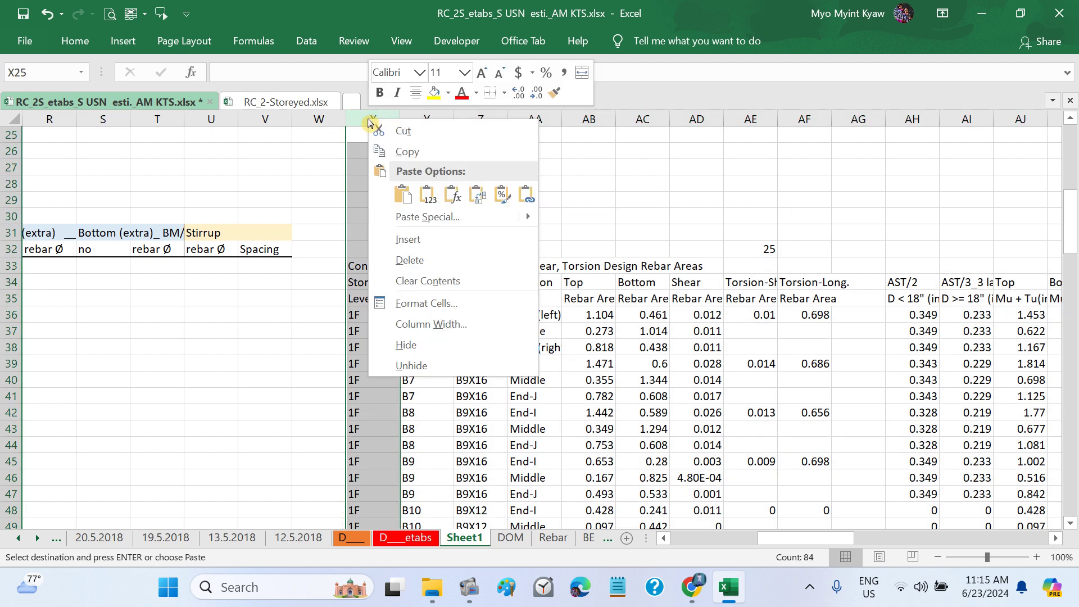
left_click(432, 261)
Step: Fill the Floor Beam title cell X32 with yellow
left_click(369, 249)
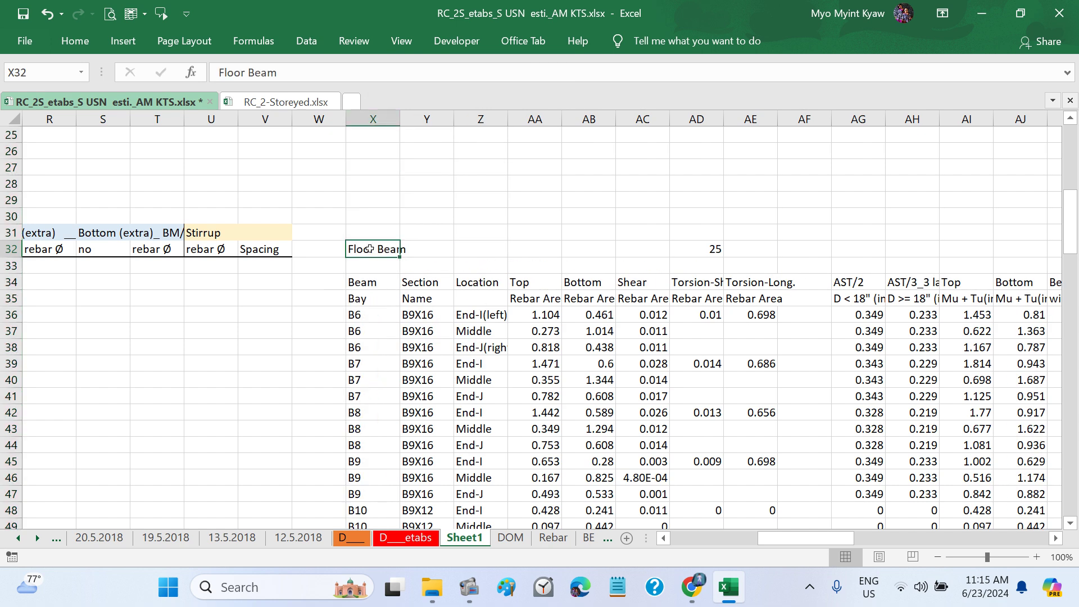
left_click(75, 41)
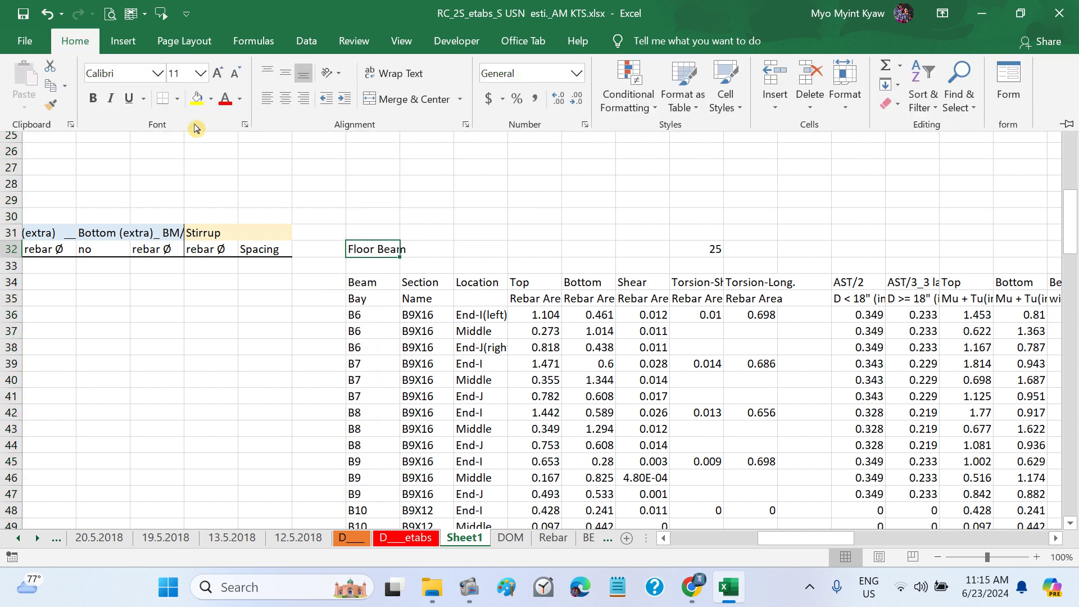
left_click(196, 101)
left_click(532, 215)
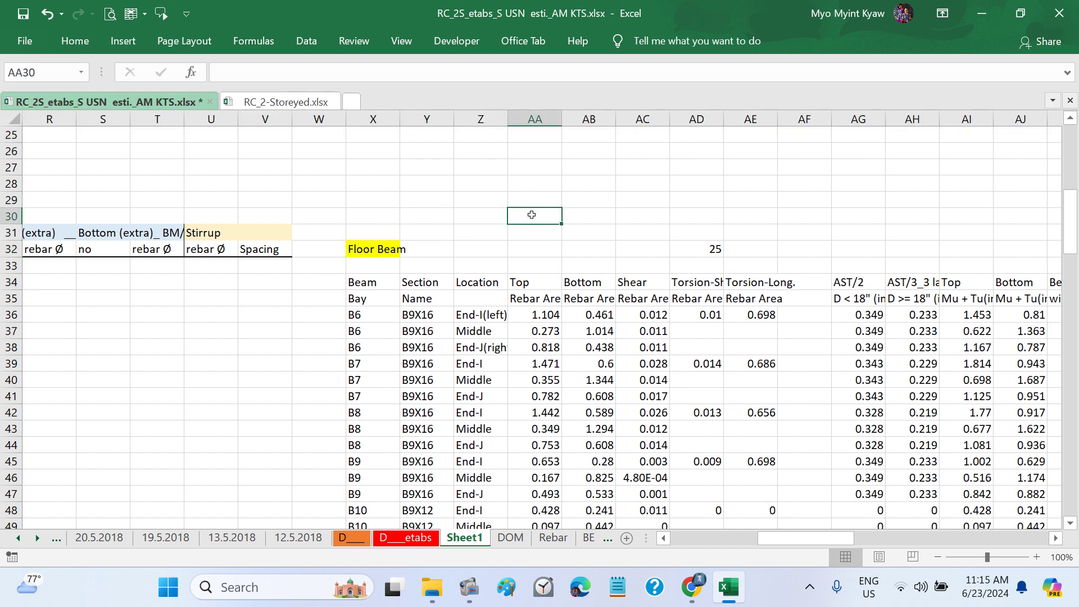
Step: Delete columns Y to AJ, from Section Name through the Bottom Mu + Tu rebar areas, keeping the beam size columns
scroll(541, 298, "right", 4)
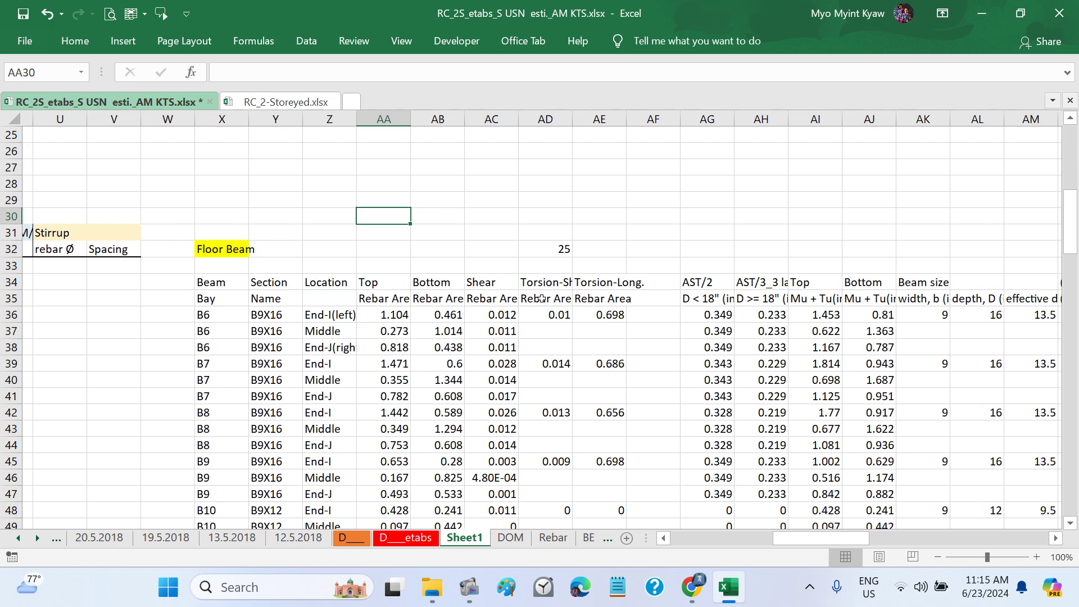
left_click(409, 351)
left_click(534, 347)
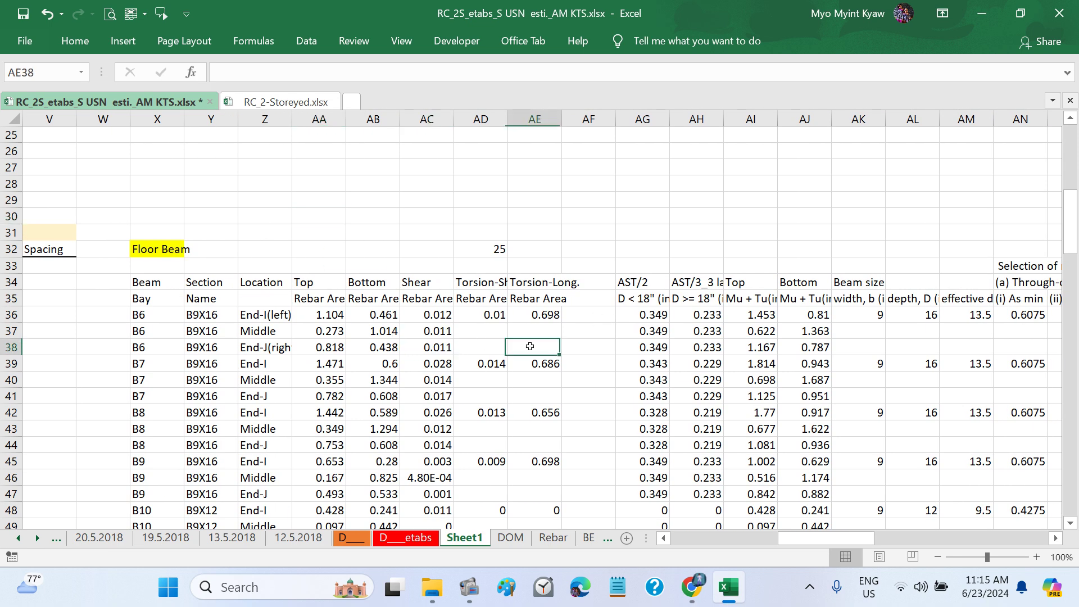
left_click(880, 315)
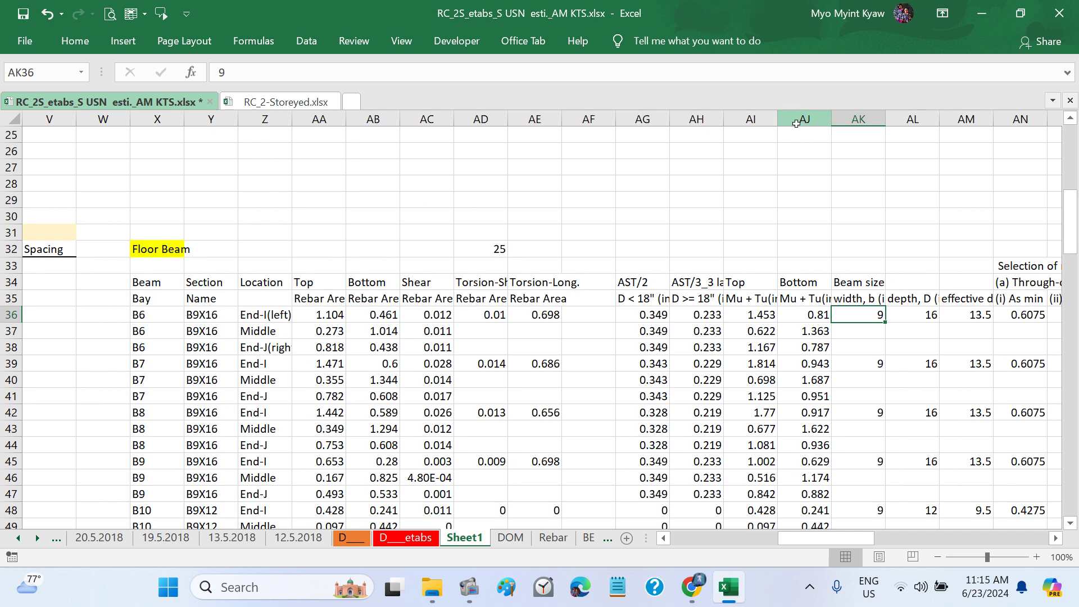
left_click_drag(796, 123, 225, 216)
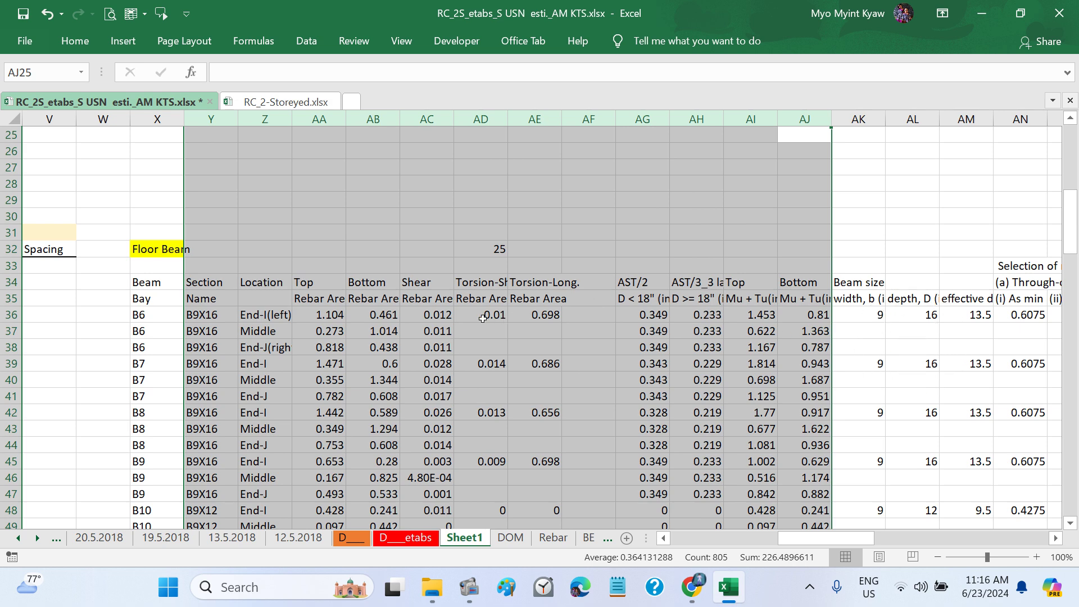
right_click(361, 119)
left_click(430, 257)
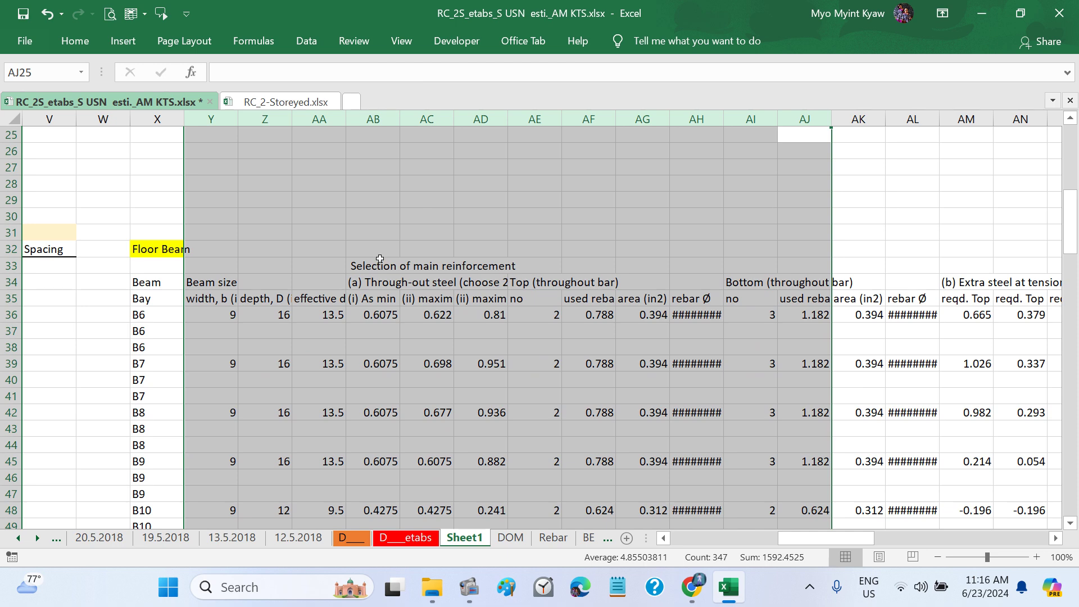
left_click(653, 216)
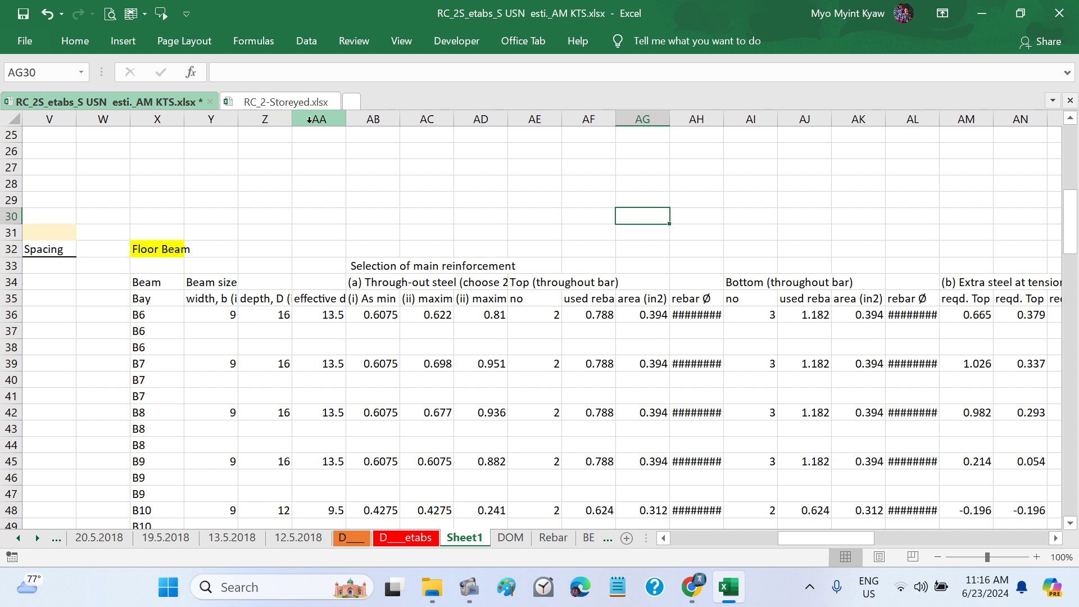
Step: Delete columns AA to AD, which hold the effective depth and the required through-out steel areas
left_click_drag(309, 120, 483, 128)
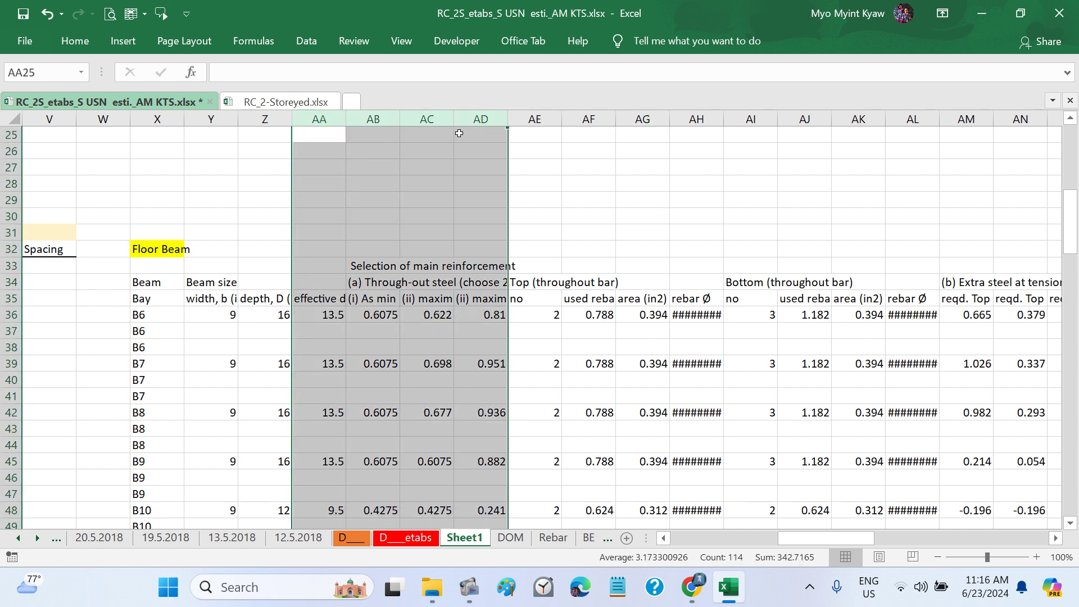
right_click(331, 119)
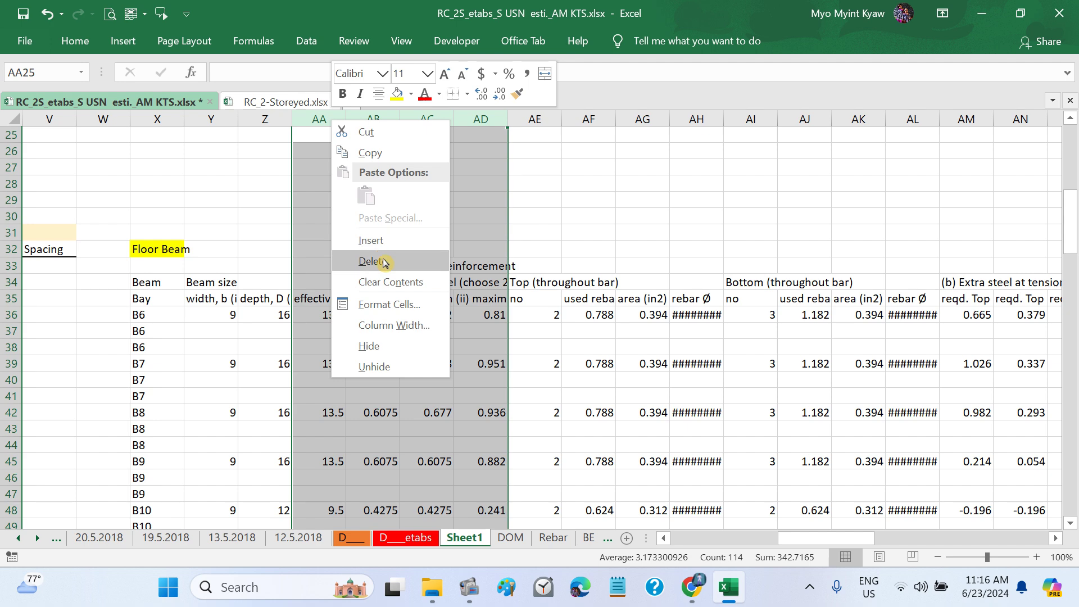
left_click(385, 263)
left_click(515, 247)
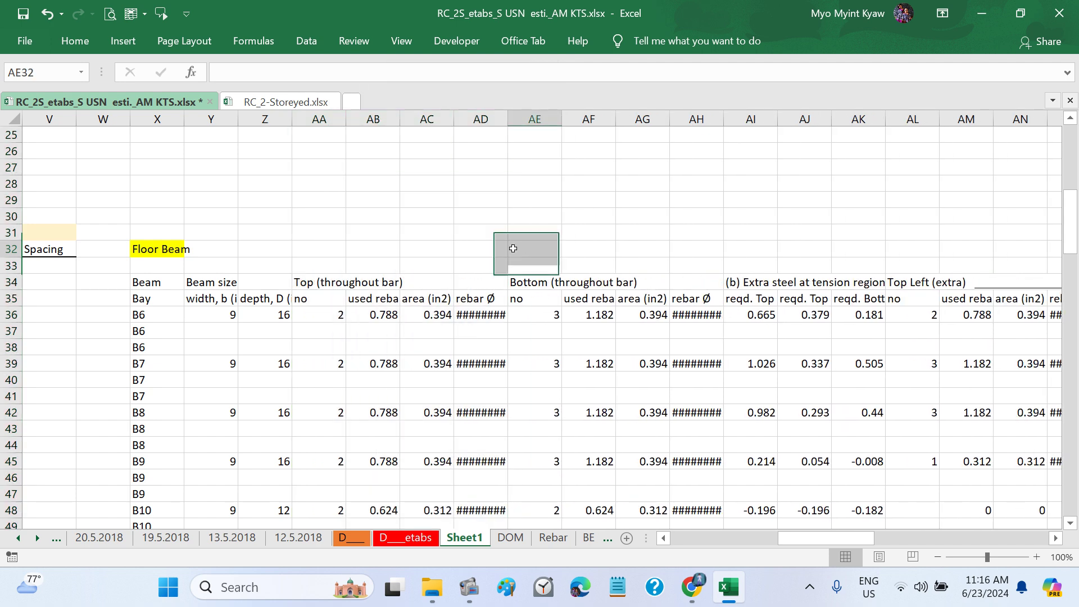
Step: Widen column AD so the rebar diameters of the top throughout bars fit
left_click(477, 121)
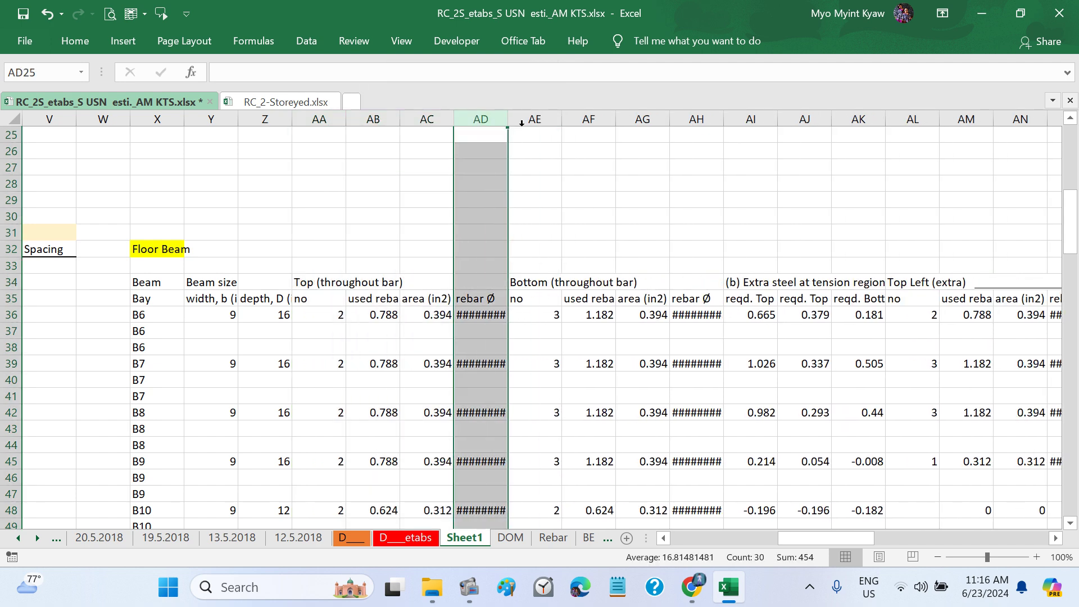
left_click_drag(506, 118, 524, 119)
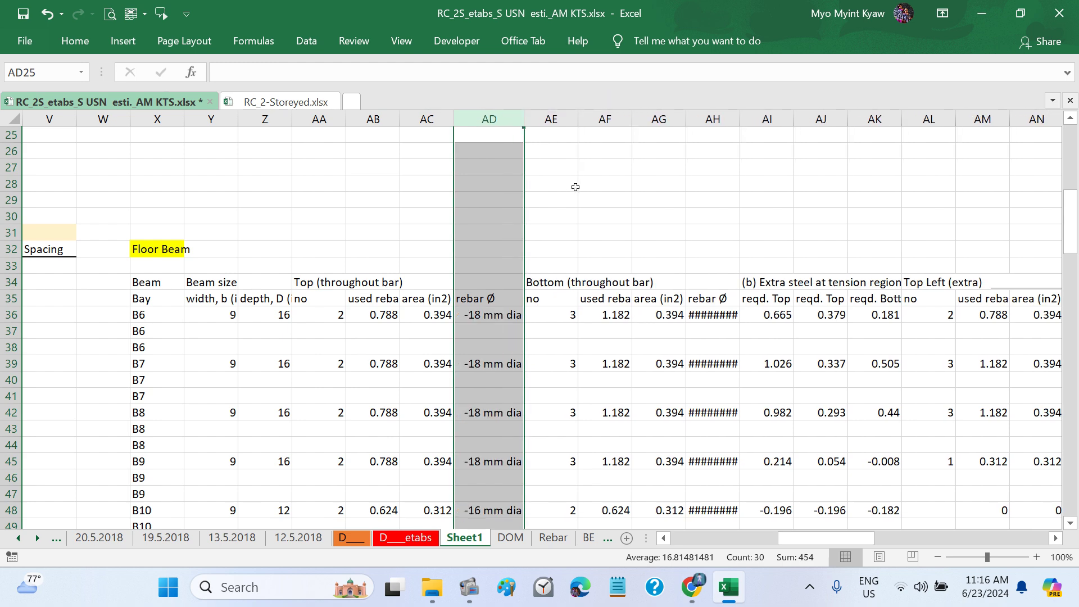
left_click(570, 184)
Step: Delete columns AB and AC, the used rebar area and bar area of the top throughout bars
left_click(396, 296)
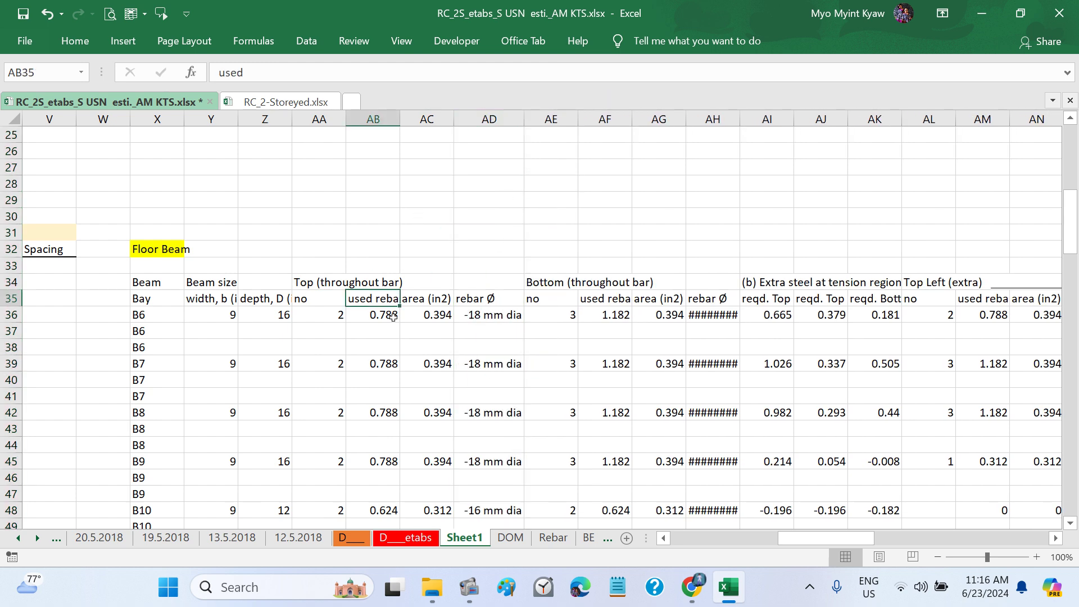
left_click(442, 329)
left_click(393, 315)
left_click(440, 315)
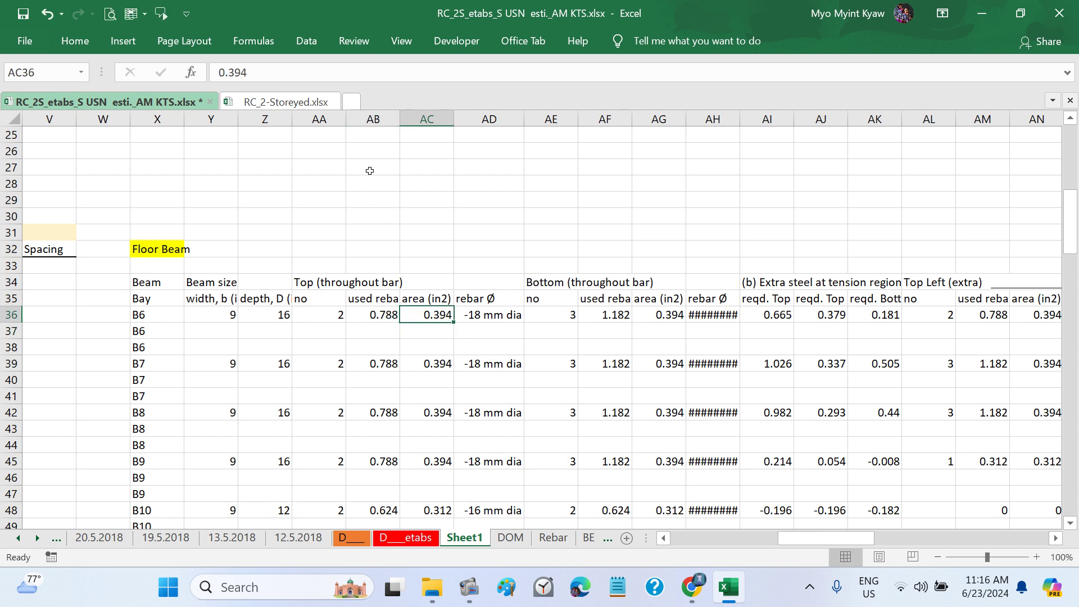
left_click(381, 121)
left_click_drag(397, 124, 413, 123)
right_click(413, 123)
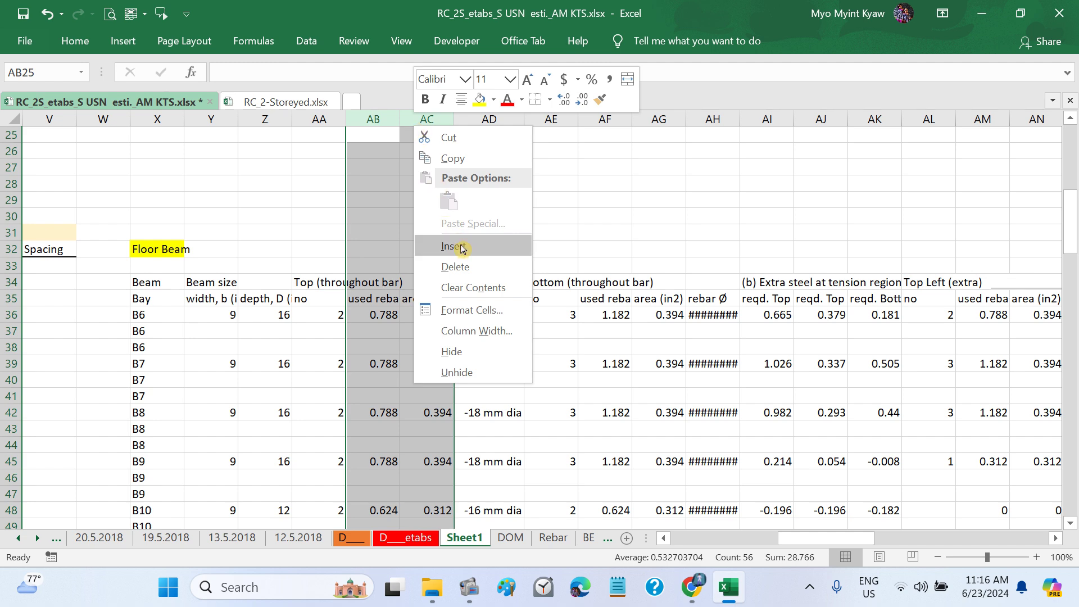
key("Escape")
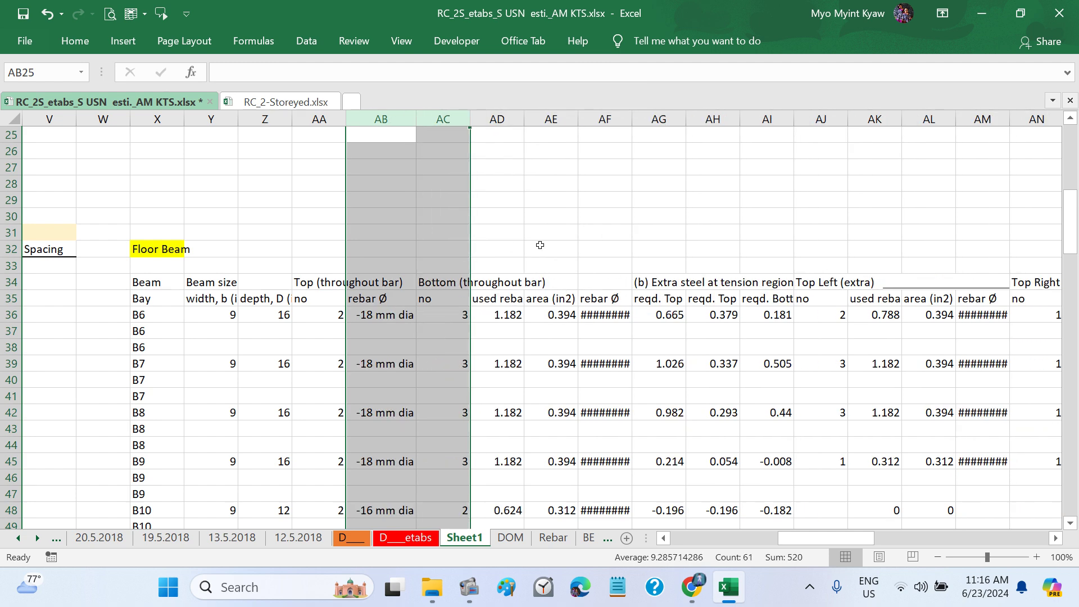
left_click(539, 245)
Step: Left-align the top throughout bar diameters in column AB
left_click(381, 119)
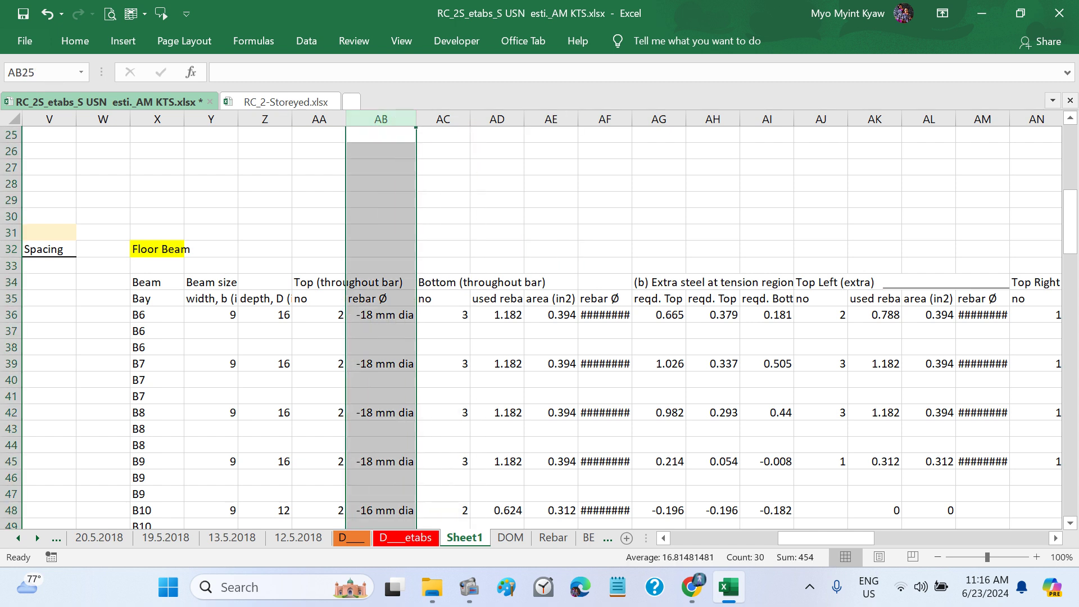
left_click(75, 41)
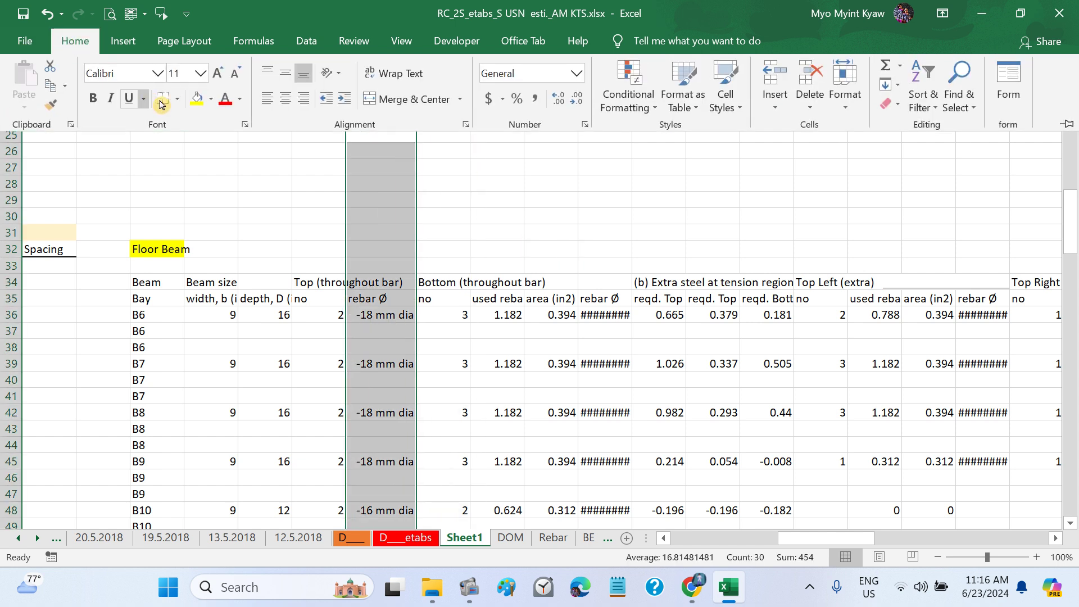
left_click(268, 99)
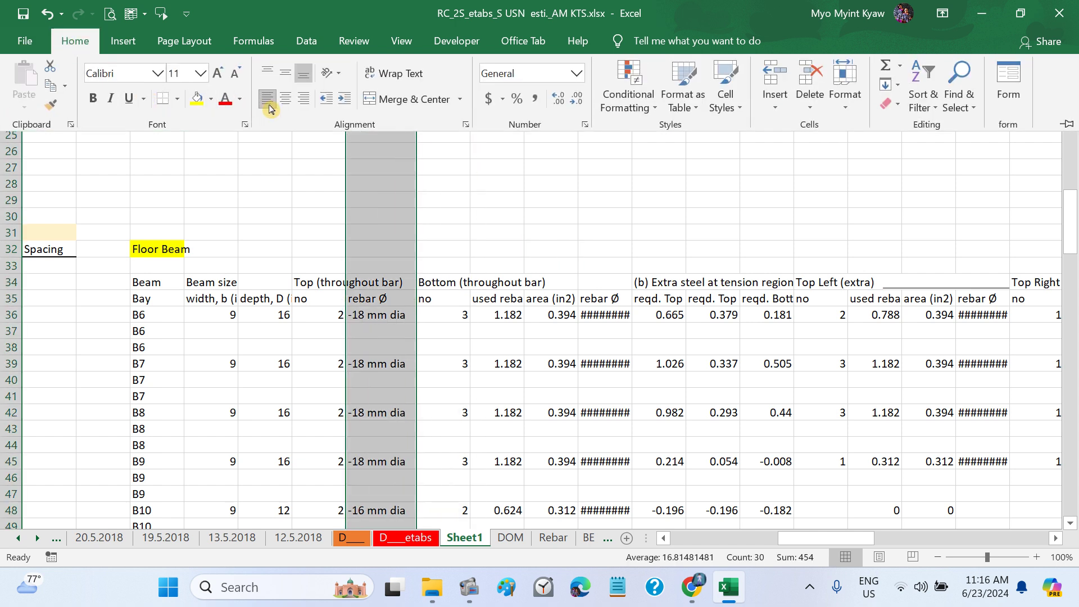
left_click(321, 153)
left_click(489, 217)
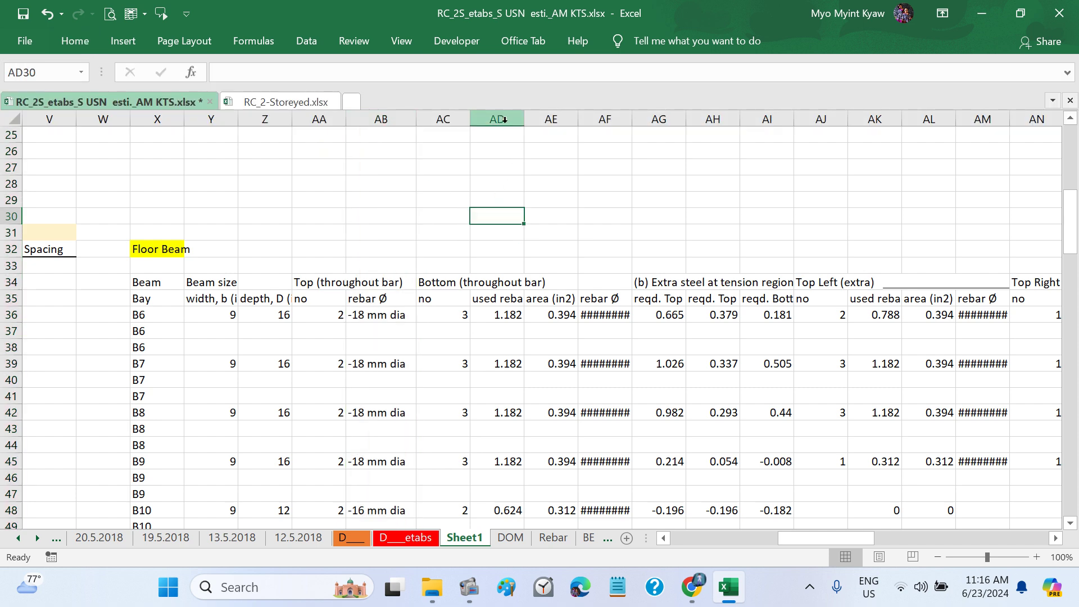
Step: Delete columns AD and AE, the used rebar area and bar area of the bottom throughout bars
left_click_drag(504, 119, 529, 122)
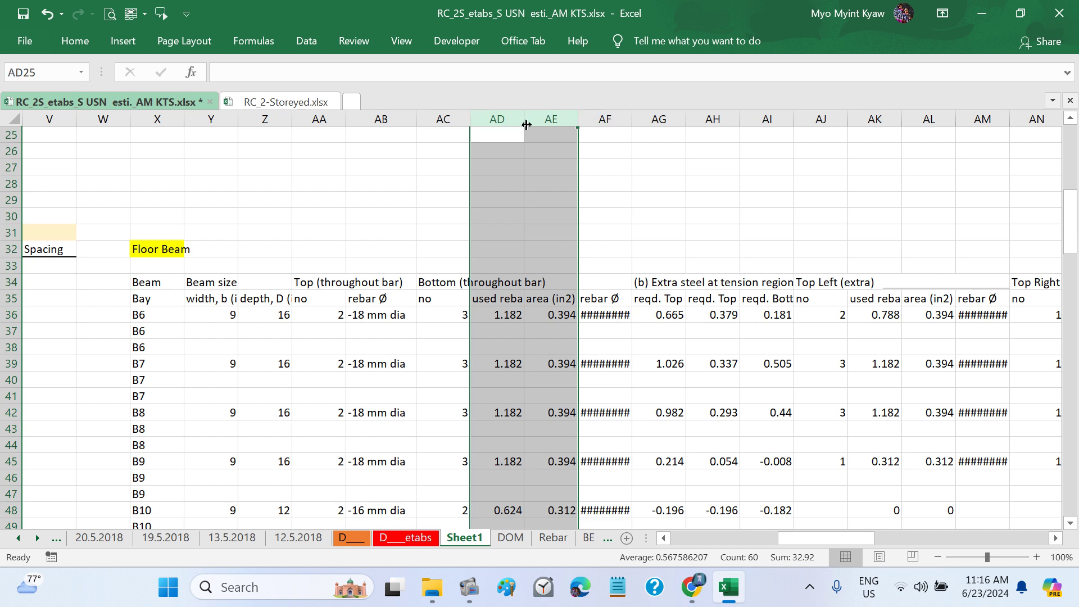
right_click(504, 120)
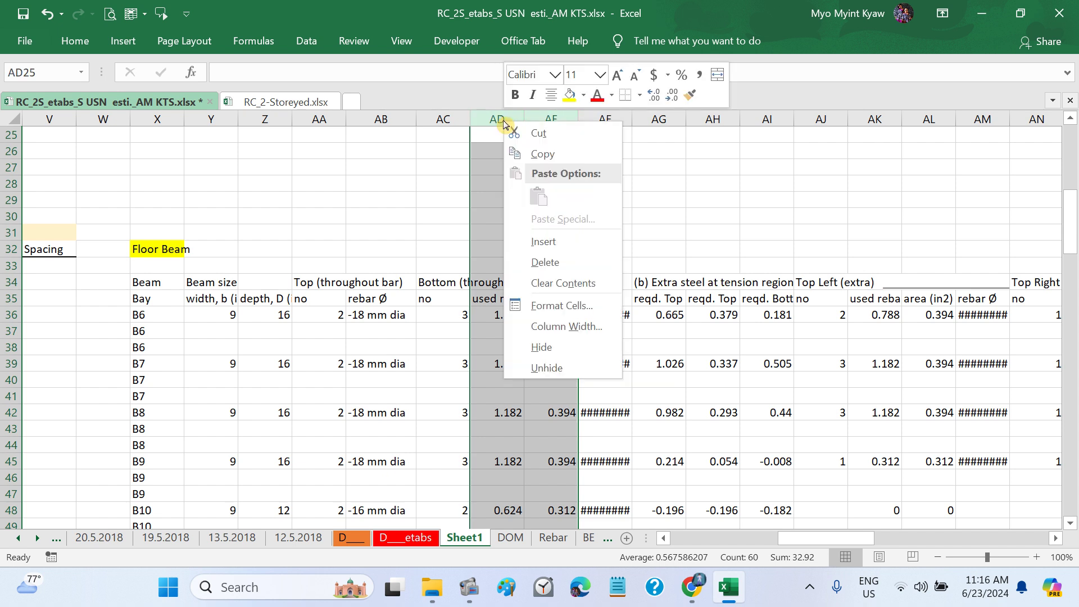
left_click(556, 257)
left_click(582, 232)
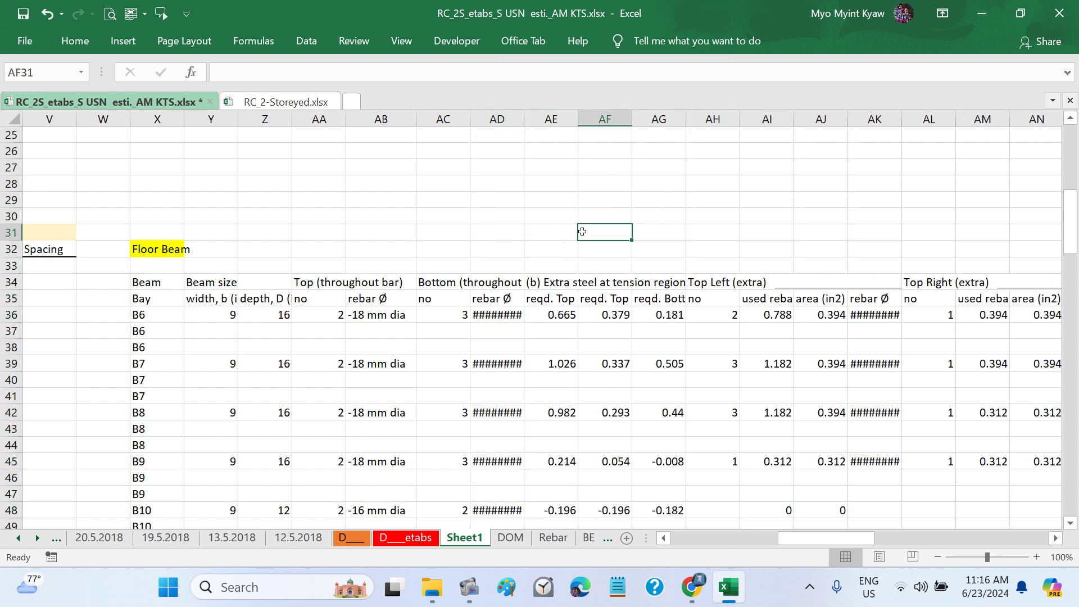
Step: Widen column AD so the bottom throughout bar diameters fit, and left-align them
left_click(507, 121)
left_click_drag(524, 122, 537, 124)
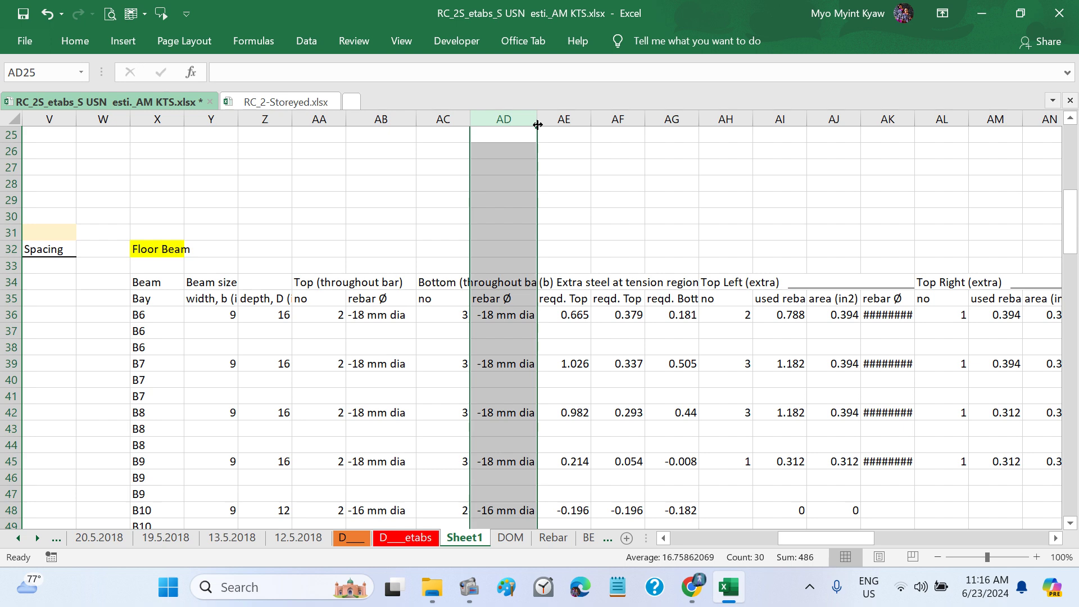
left_click(74, 41)
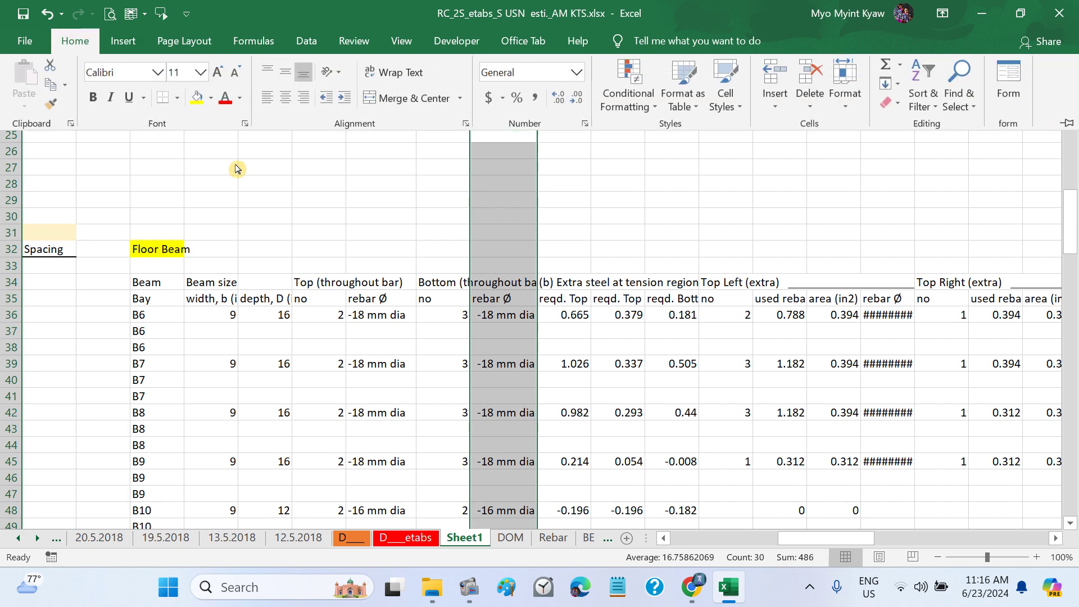
left_click(265, 101)
left_click(633, 197)
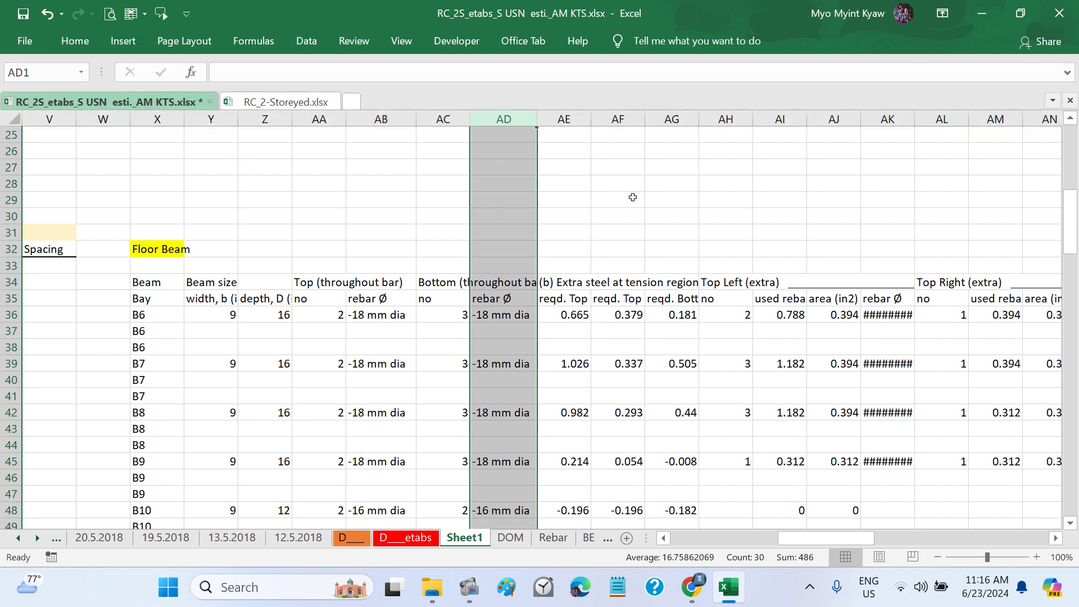
left_click(633, 198)
Step: Delete columns AE to AG, the required top and bottom extra steel at the tension region
scroll(700, 275, "right", 1)
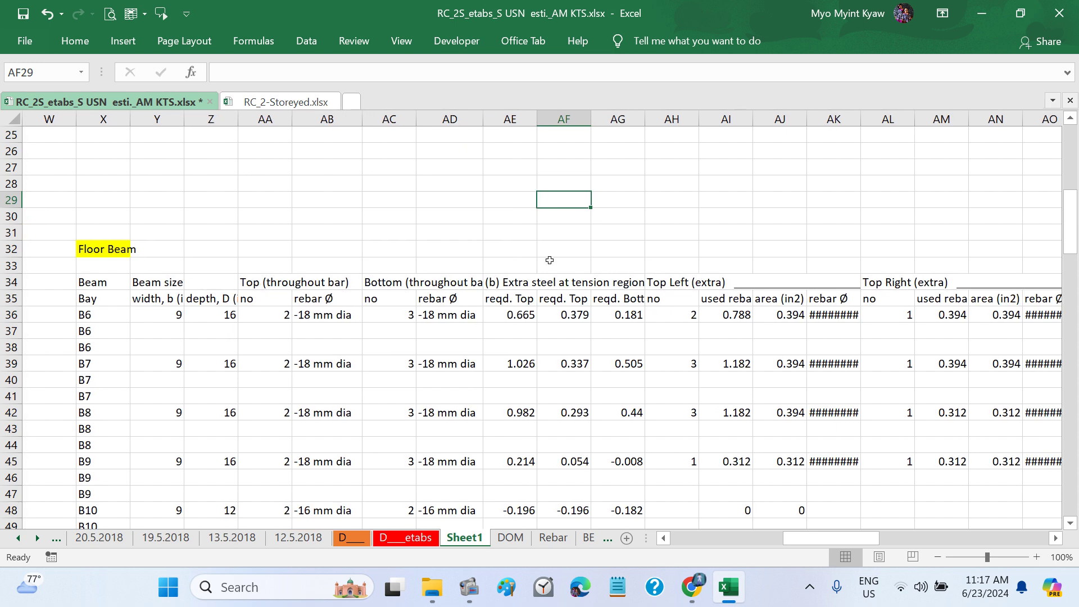
left_click_drag(506, 120, 597, 139)
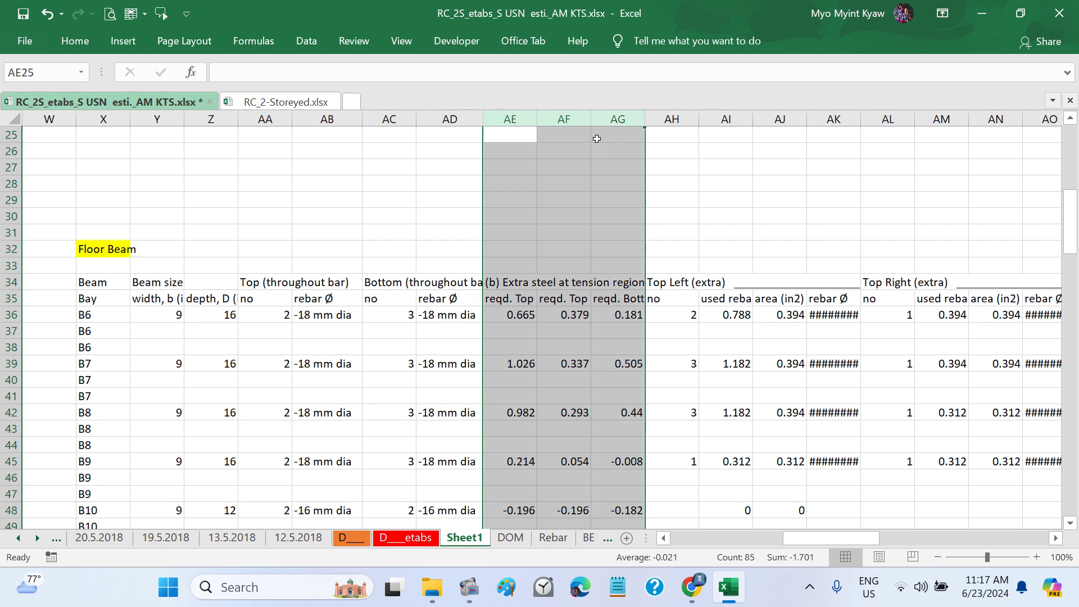
right_click(608, 124)
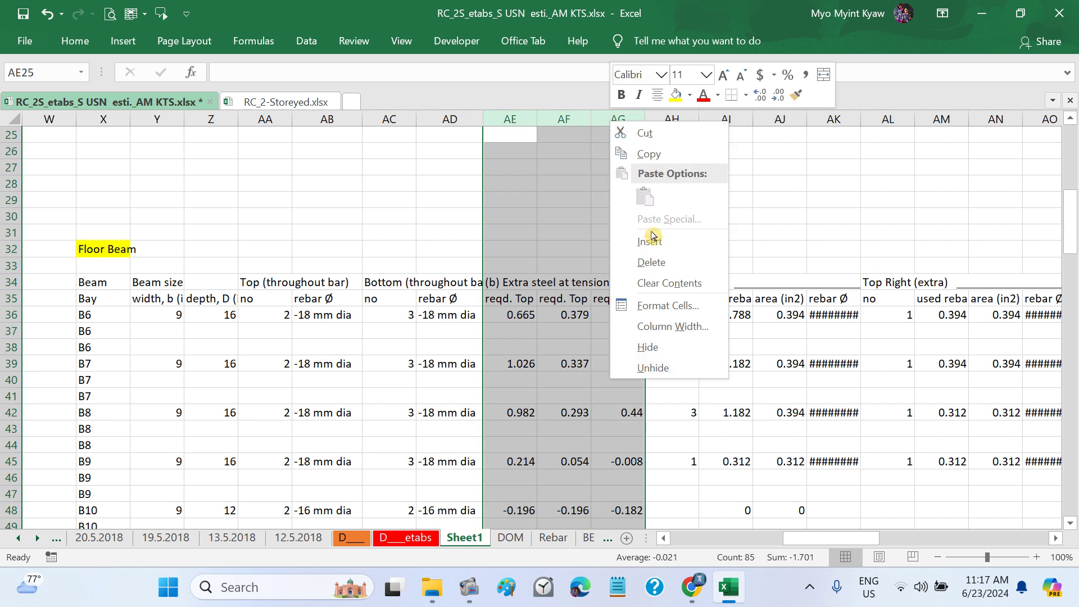
left_click(662, 259)
left_click(676, 253)
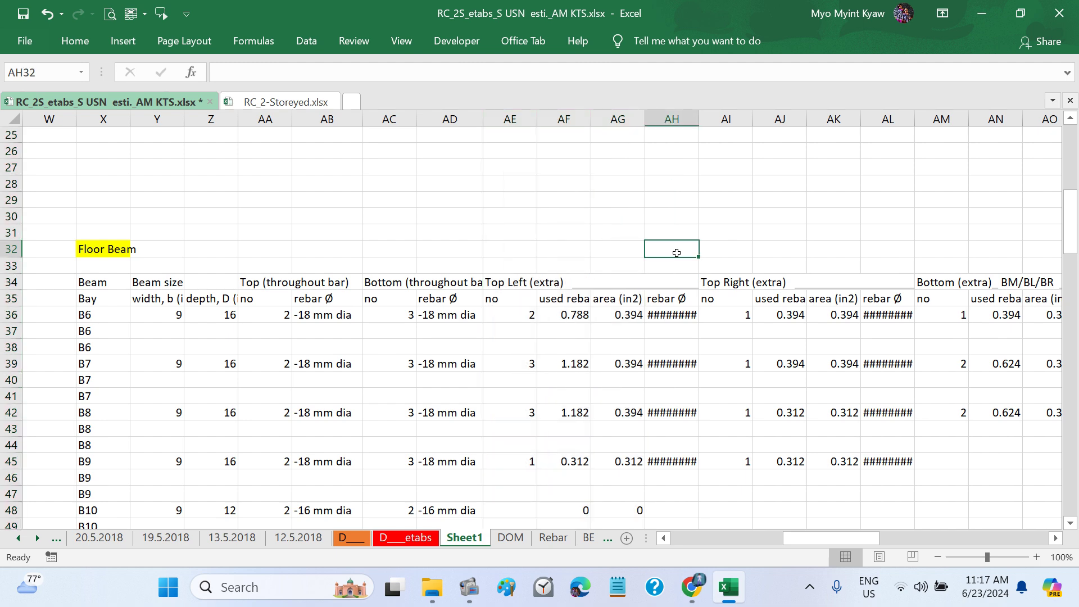
Step: Delete columns AF and AG, the used rebar area and bar area of the top left extra bars
left_click_drag(560, 122, 600, 135)
right_click(615, 122)
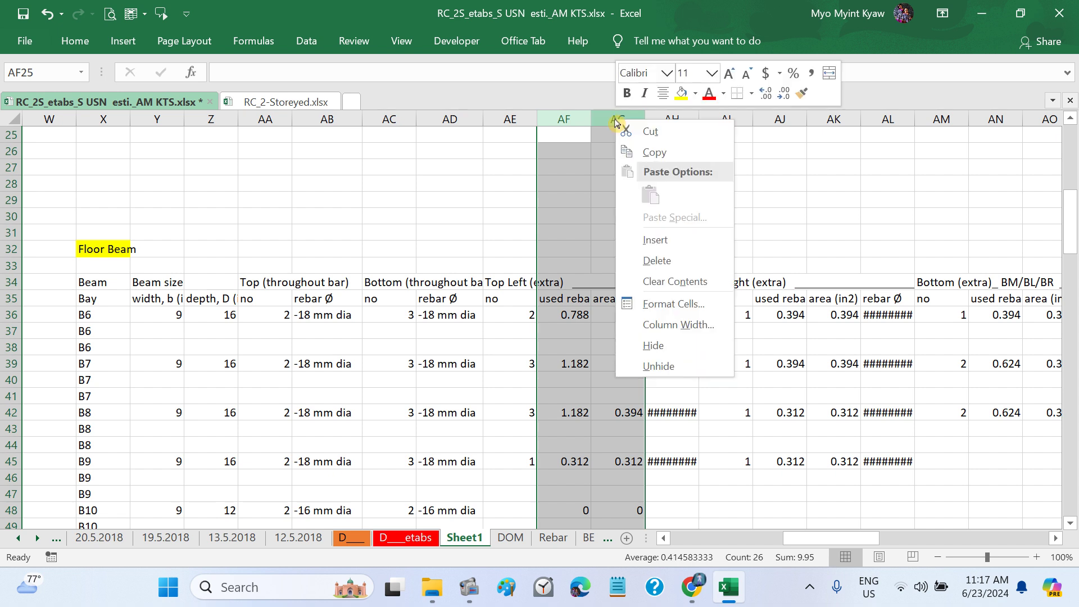
left_click(676, 262)
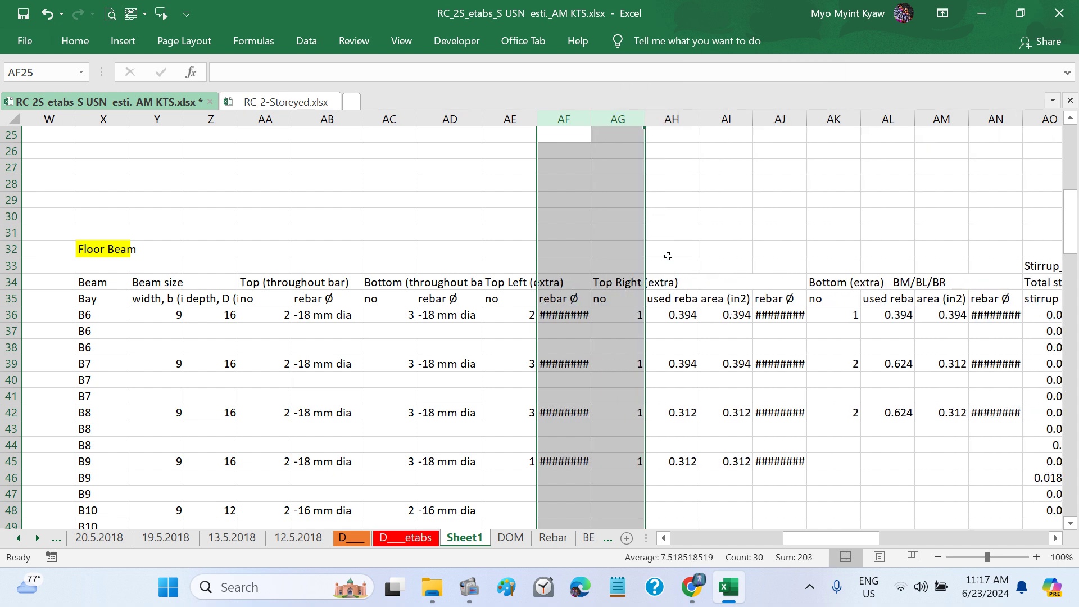
Step: Widen column AF so the top left extra bar diameters fit, and left-align them
left_click(577, 121)
left_click_drag(592, 121, 612, 129)
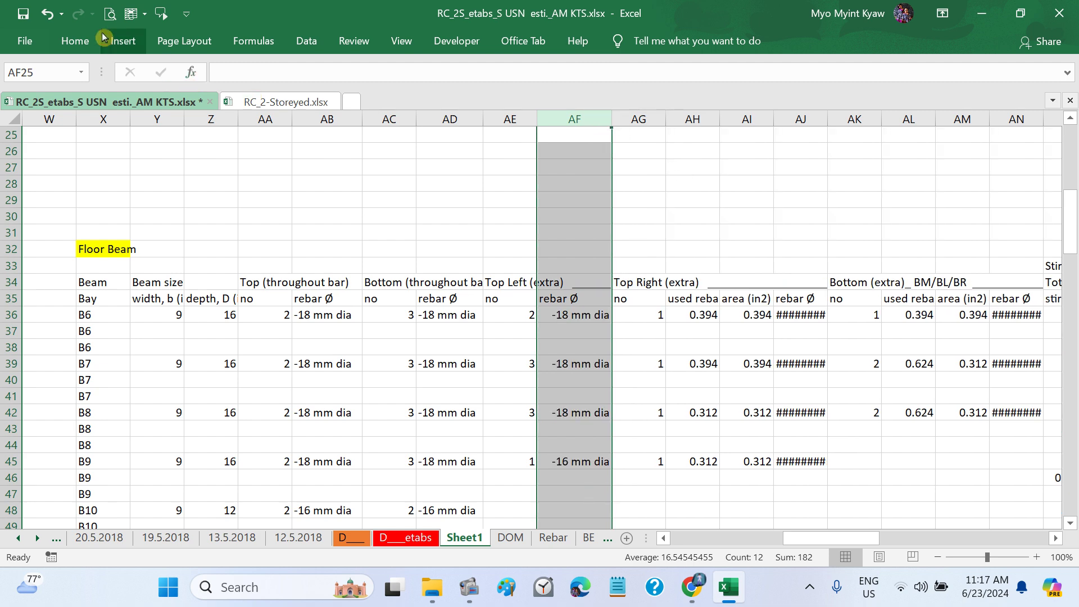
left_click(75, 45)
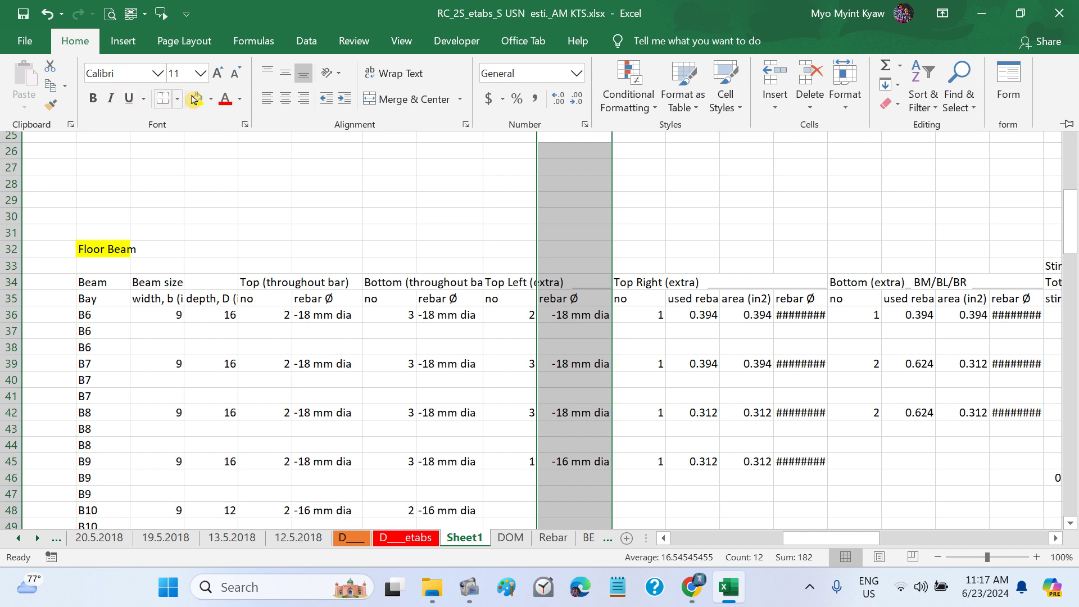
left_click(703, 218)
Step: Delete columns AH and AI, the used rebar area and bar area of the top right extra bars
left_click_drag(697, 117, 747, 119)
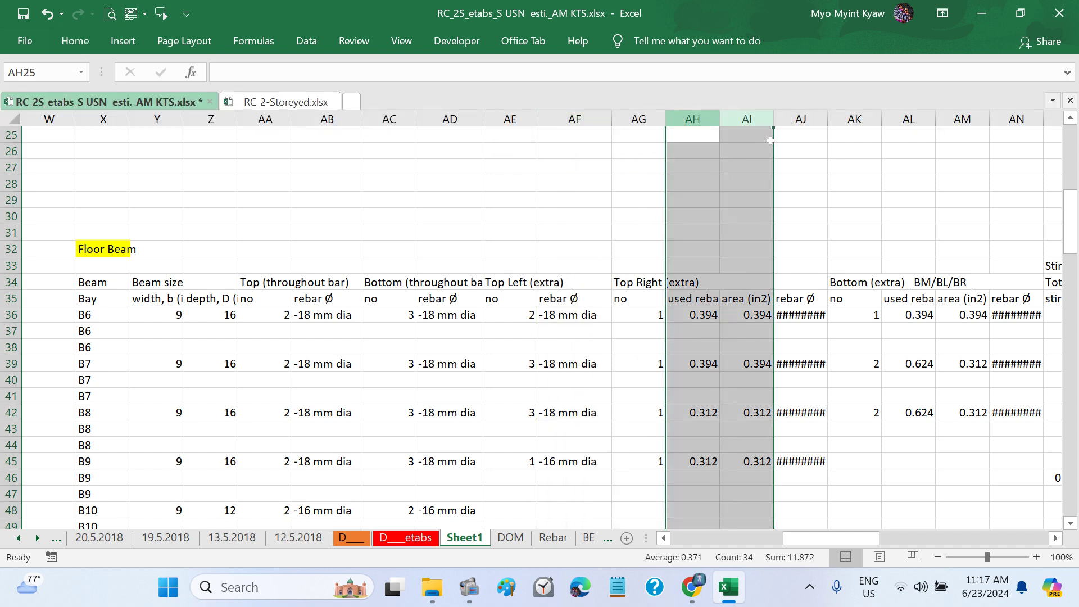
right_click(700, 120)
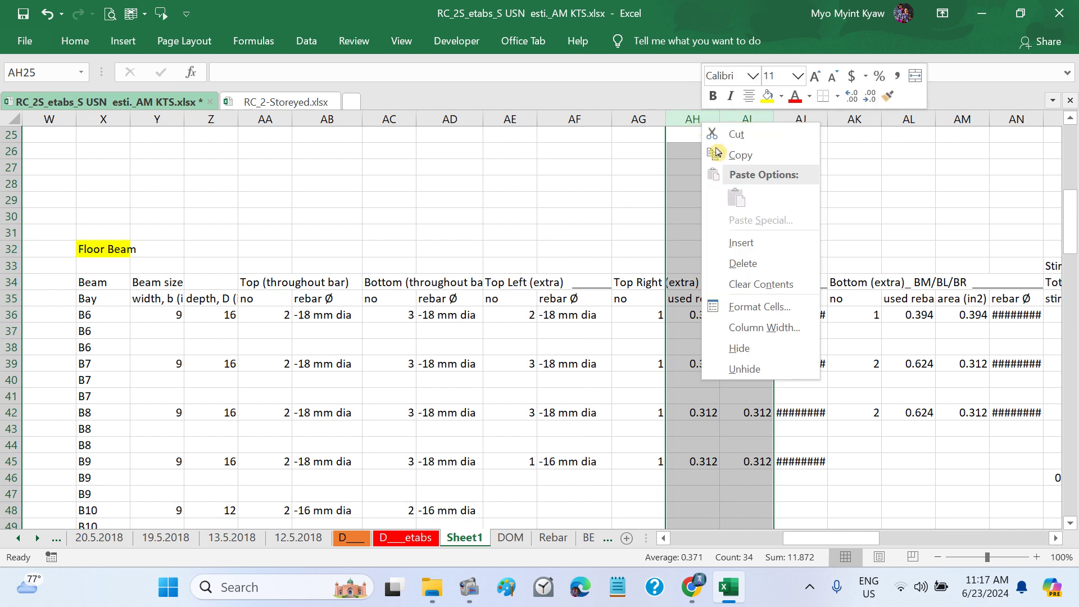
left_click(747, 263)
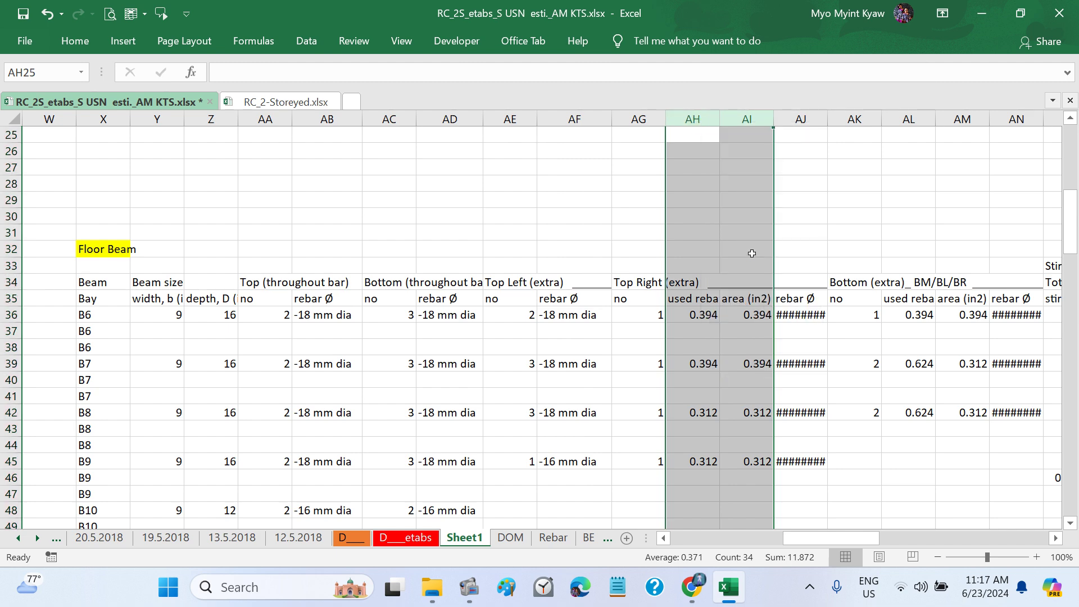
left_click(752, 254)
Step: Widen column AH so the top right extra bar diameters fit, and left-align them
left_click(701, 120)
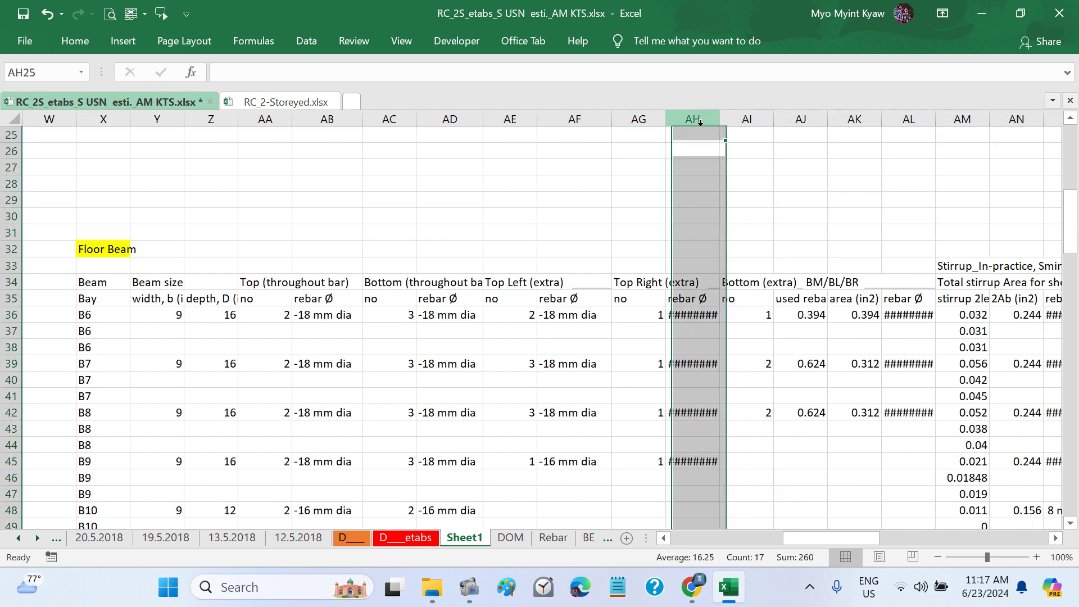
left_click_drag(721, 116, 736, 121)
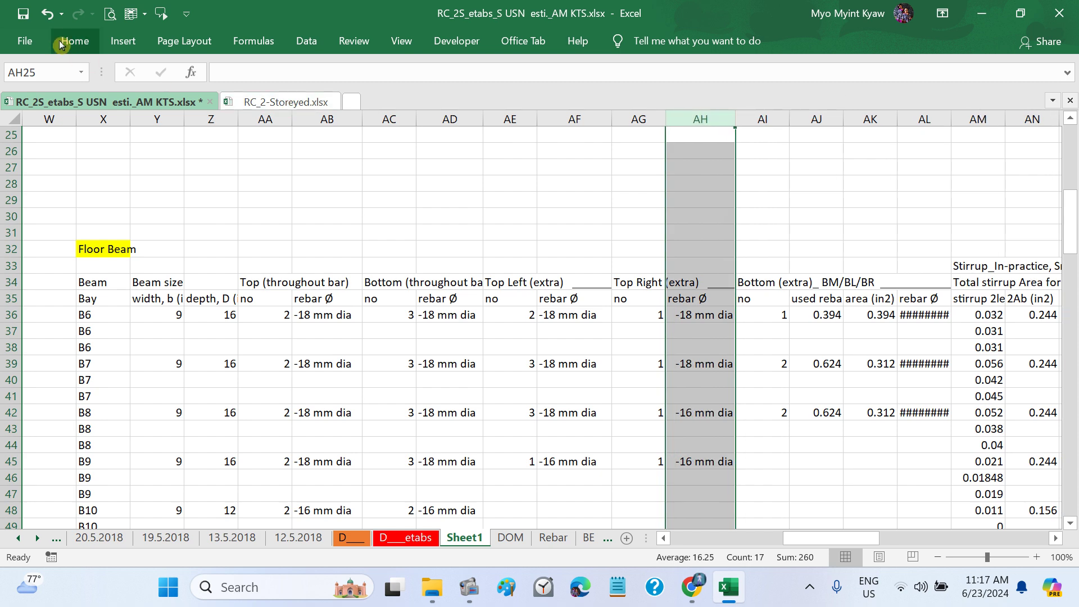
left_click(60, 42)
left_click(93, 98)
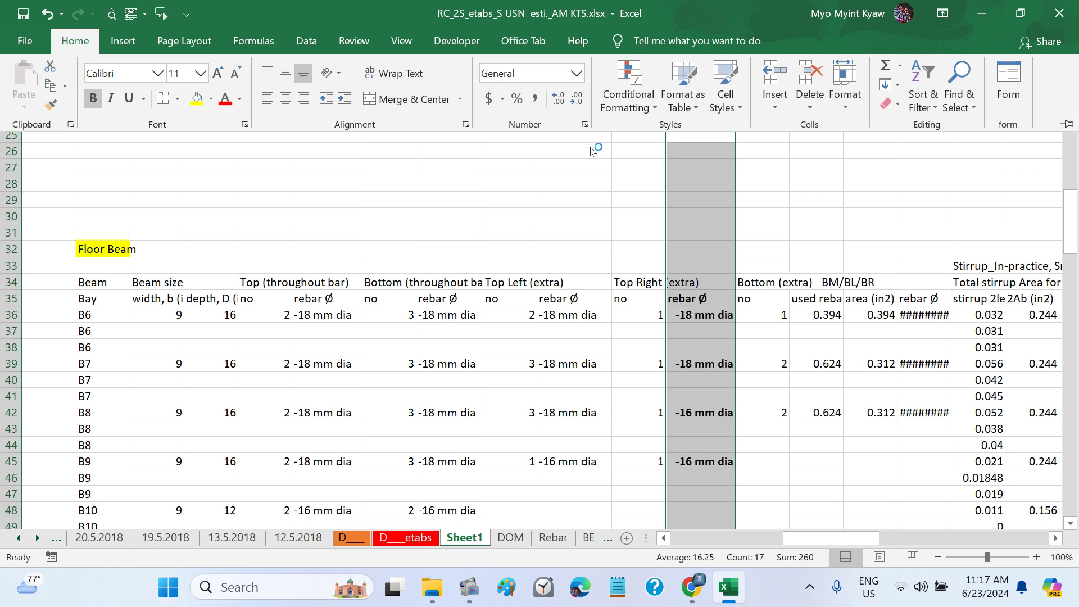
left_click(92, 98)
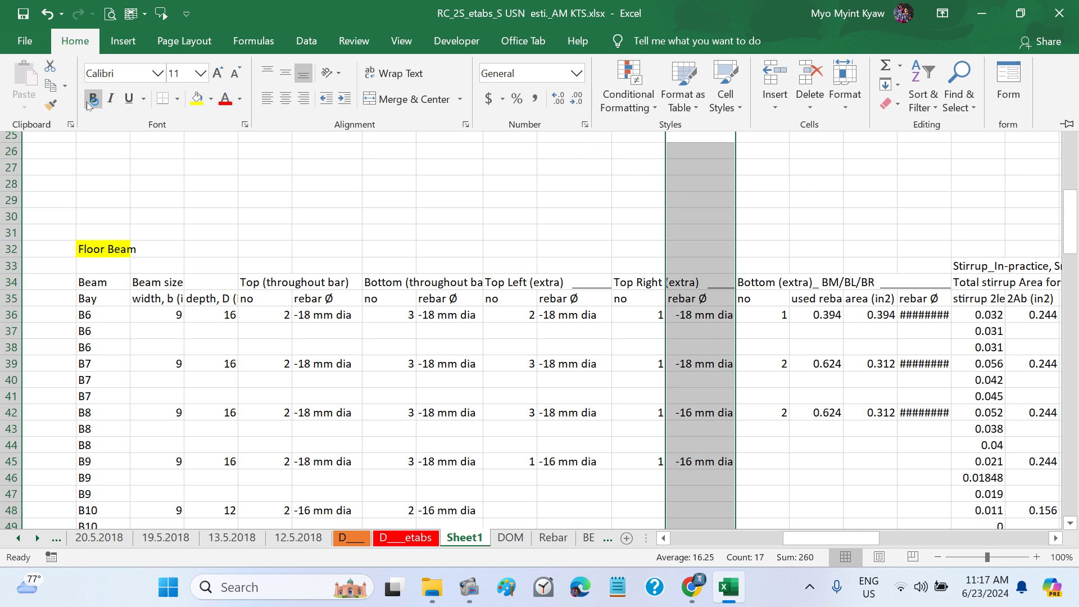
left_click(267, 98)
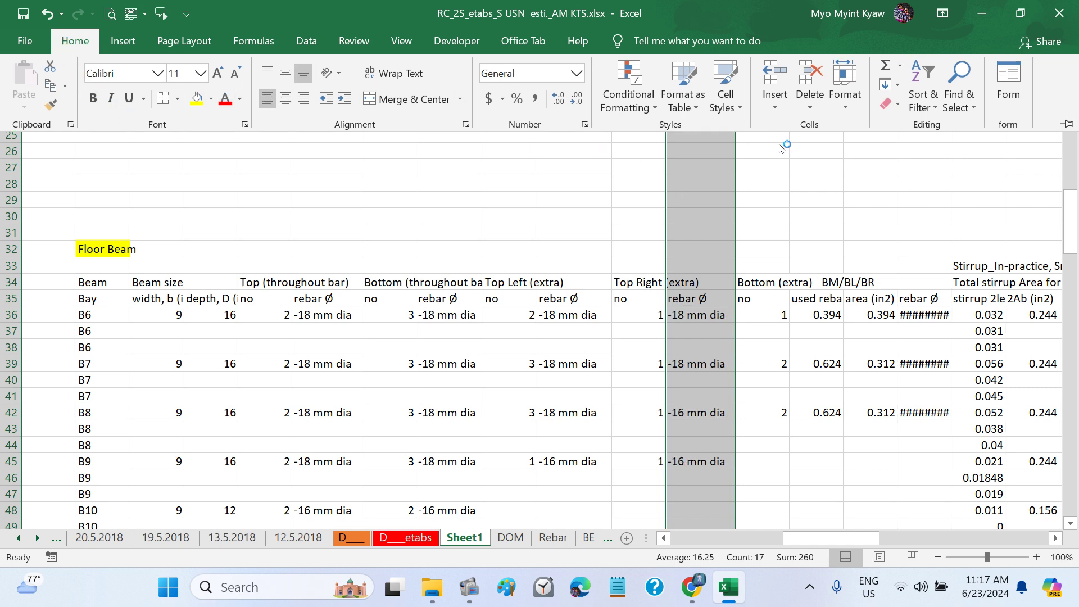
left_click(820, 194)
Step: Delete columns AJ and AK, the used rebar area and bar area of the bottom extra bars
scroll(799, 203, "right", 1)
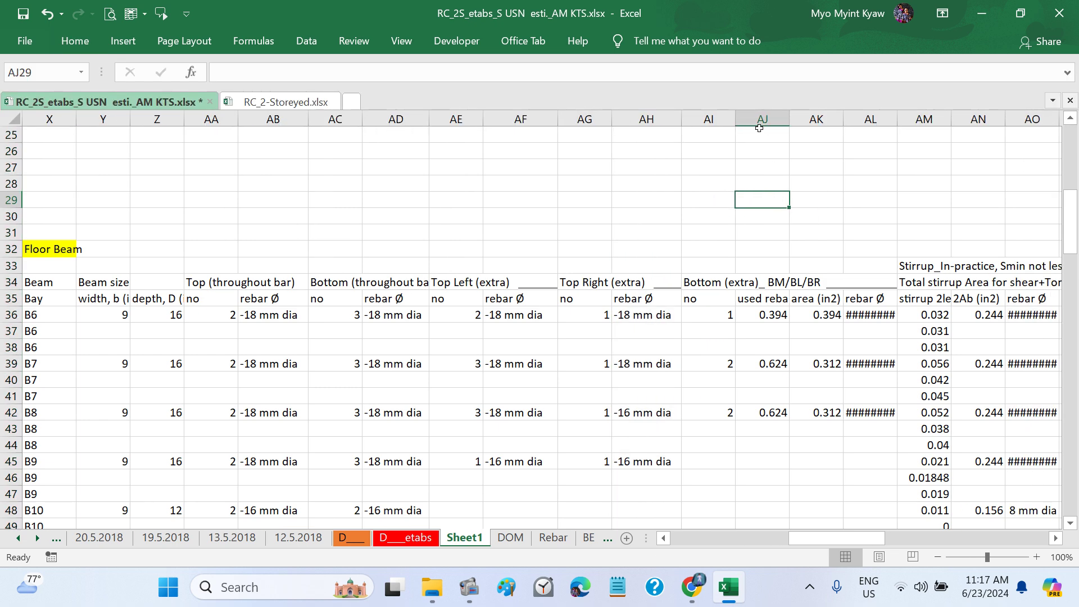
left_click_drag(760, 120, 815, 120)
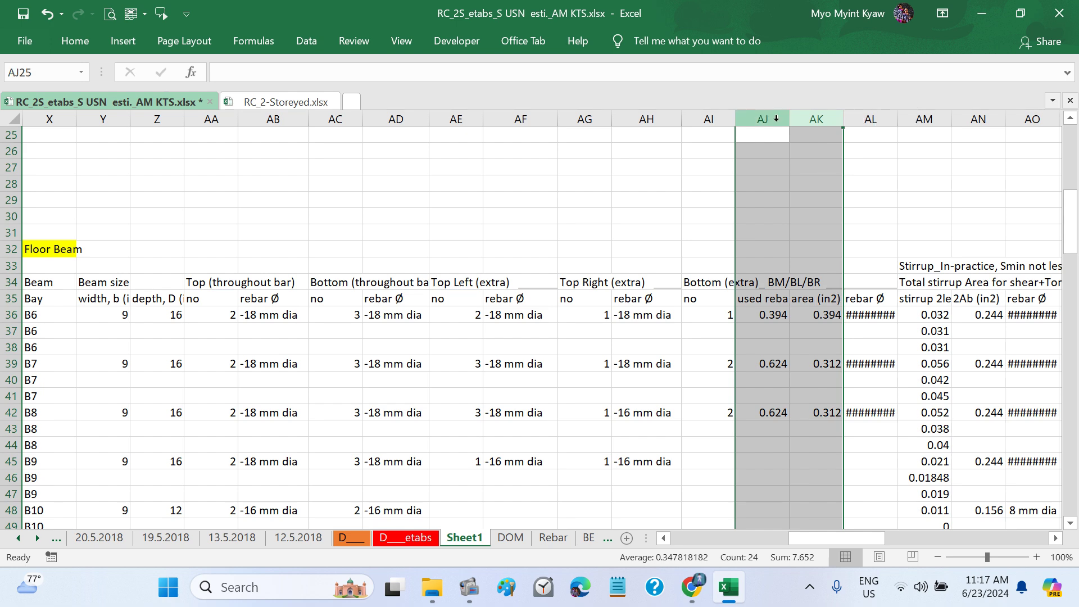
right_click(776, 119)
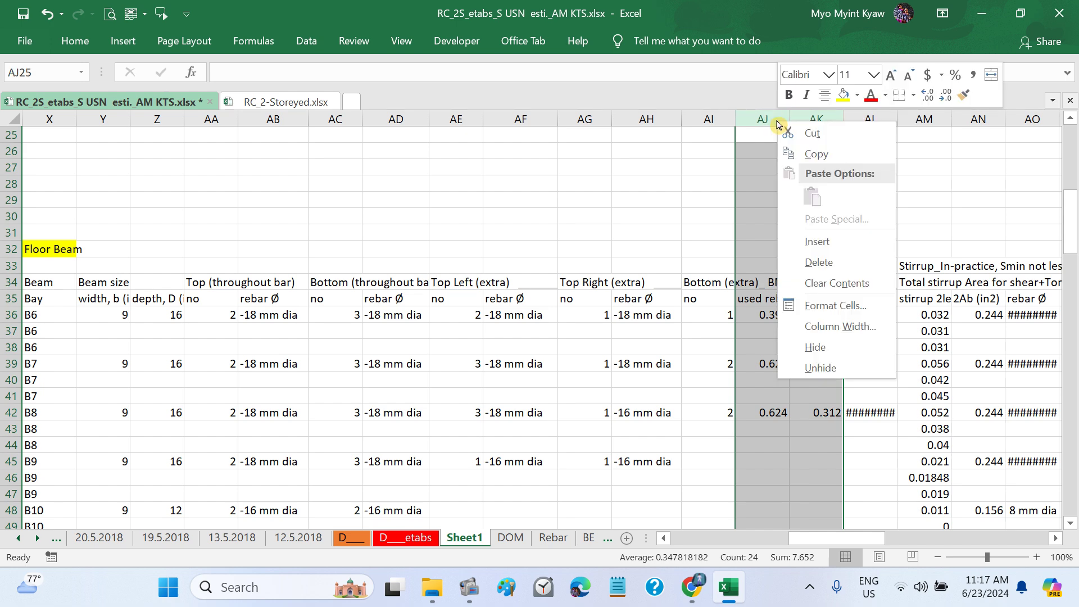
left_click(841, 267)
left_click(794, 190)
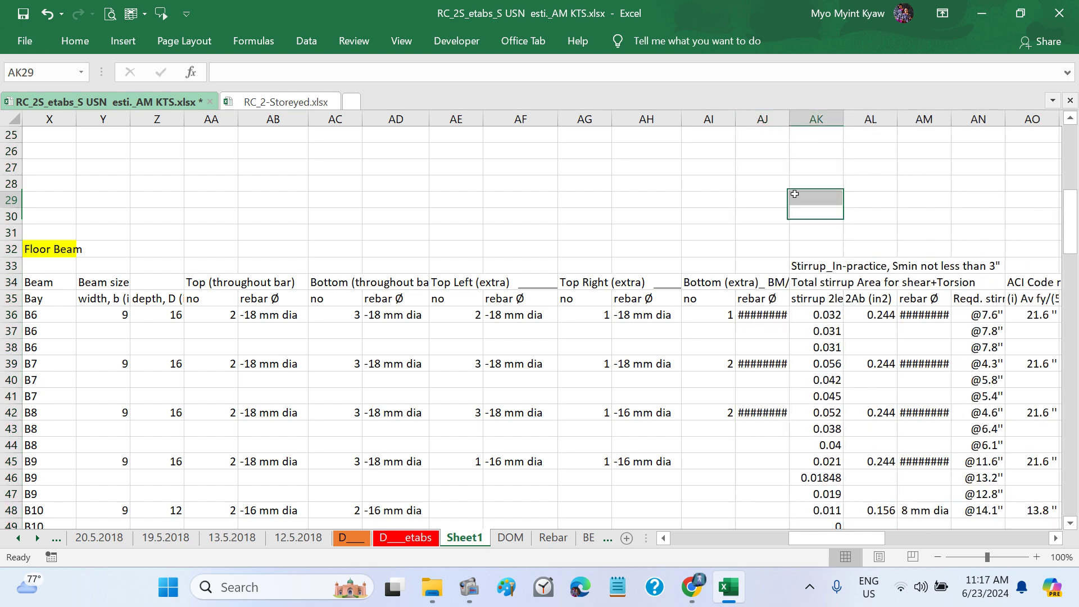
Step: Widen column AJ so the bottom extra bar diameters fit, and left-align them
left_click(762, 119)
left_click_drag(789, 119, 805, 119)
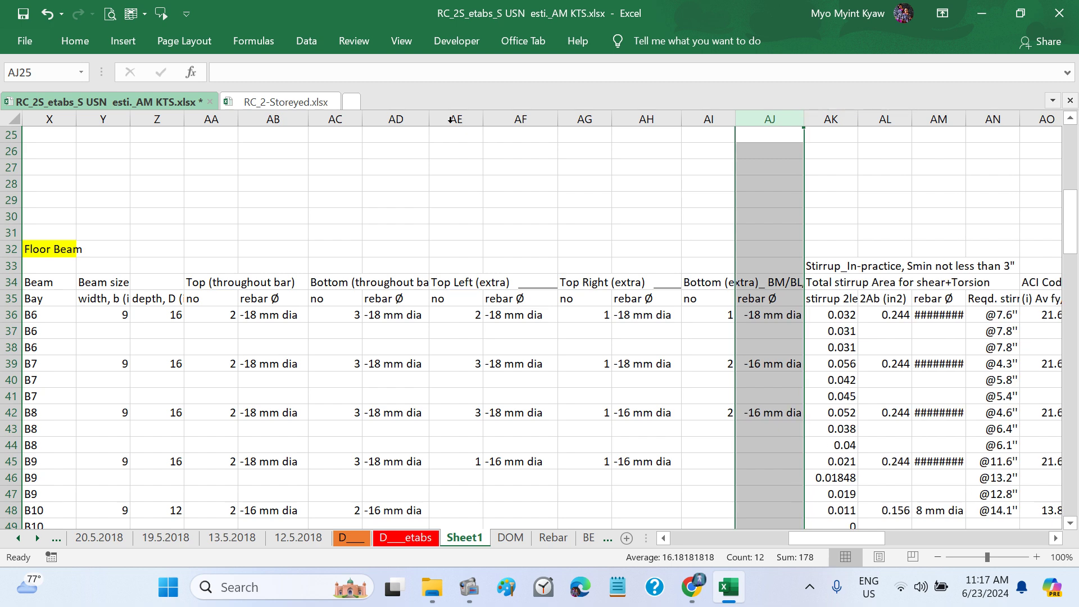
left_click(73, 41)
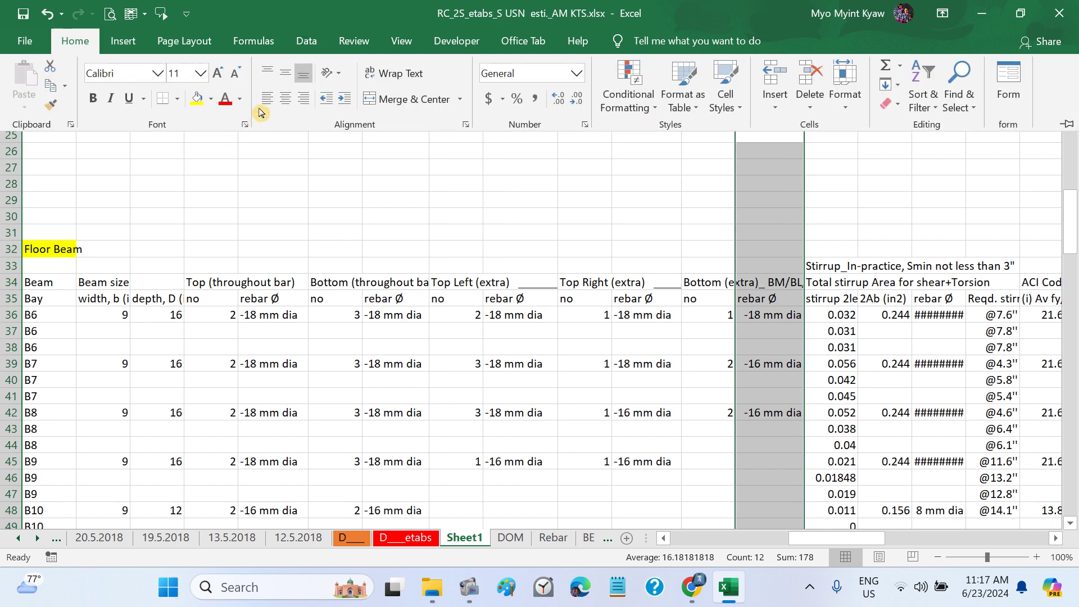
scroll(751, 222, "right", 3)
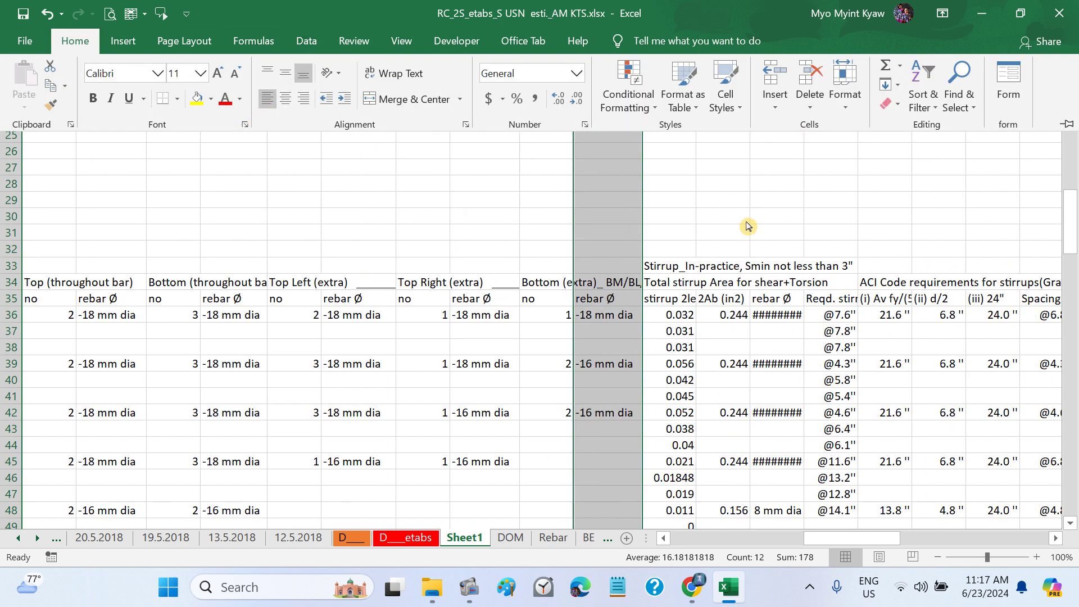
left_click(749, 222)
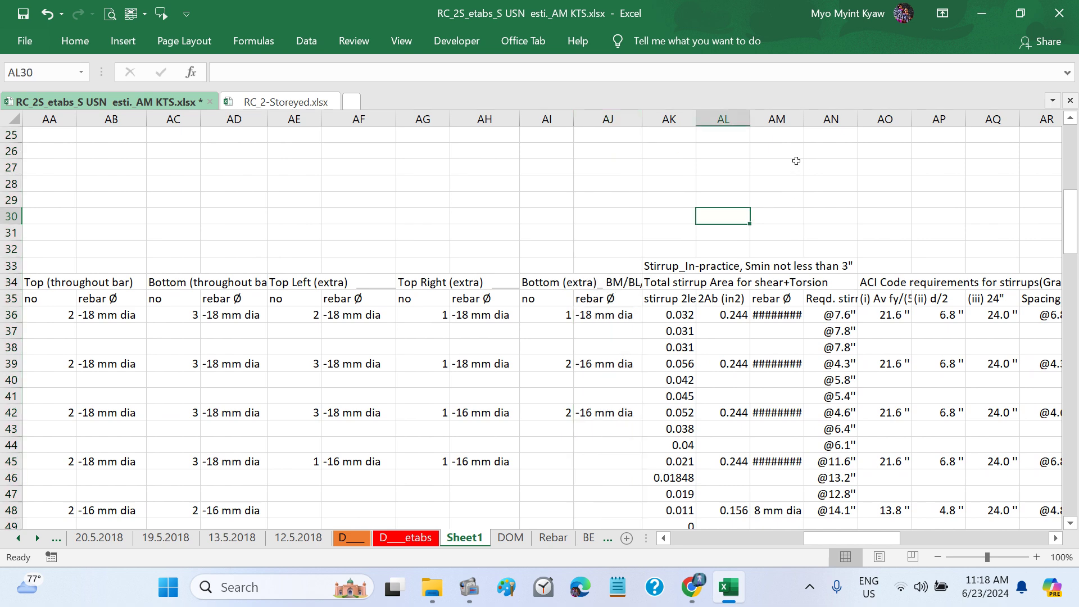
Step: Widen column AM so the stirrup diameters fit, and delete stirrup area columns AK and AL
left_click(778, 119)
left_click_drag(806, 119, 825, 115)
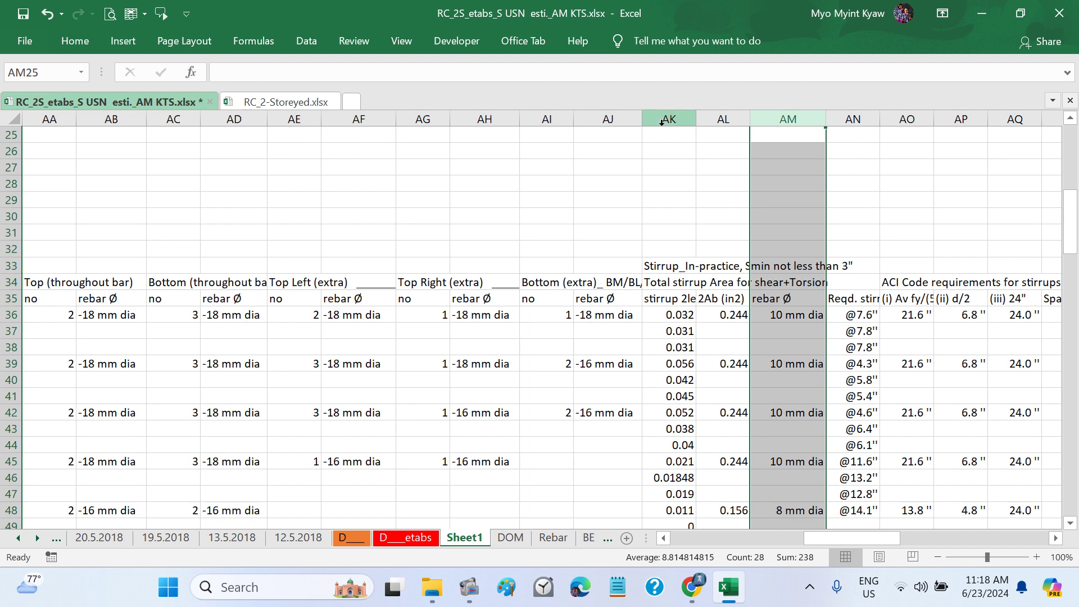
left_click_drag(669, 120, 699, 132)
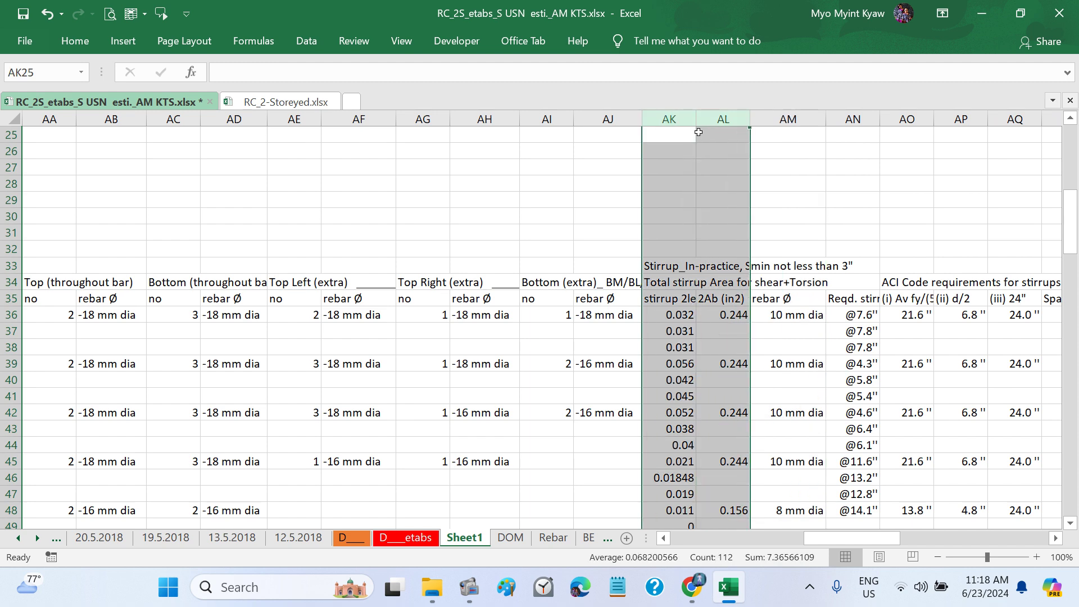
right_click(672, 120)
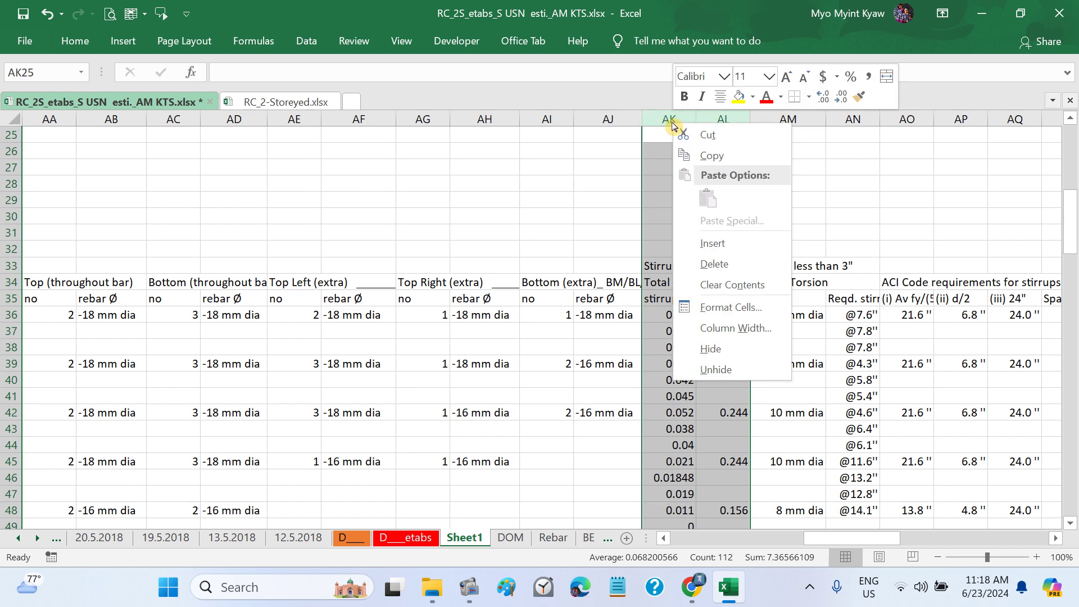
left_click(725, 262)
scroll(825, 232, "right", 1)
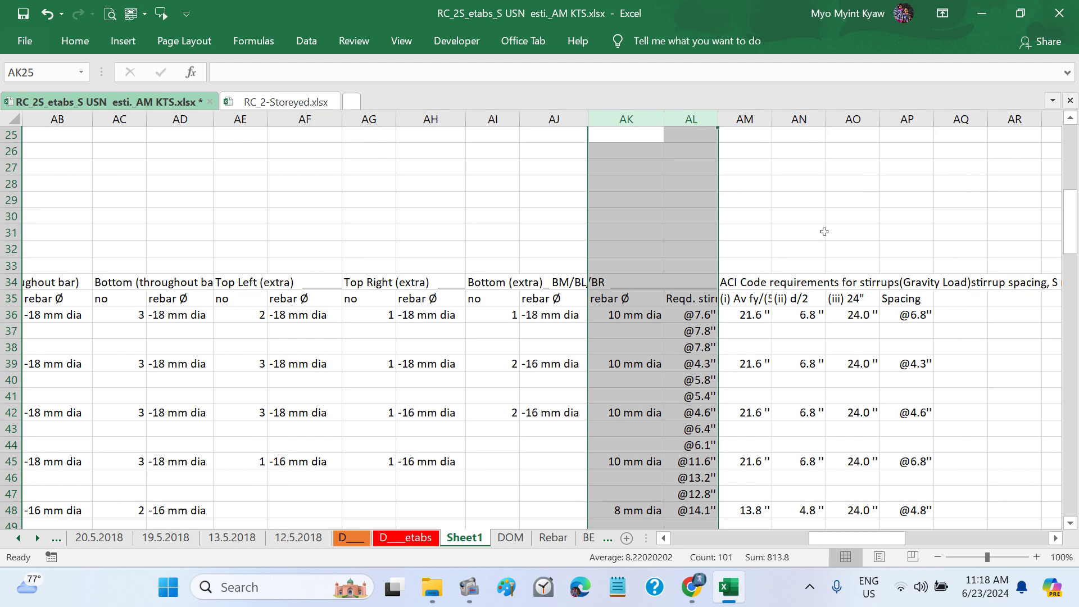
left_click(825, 232)
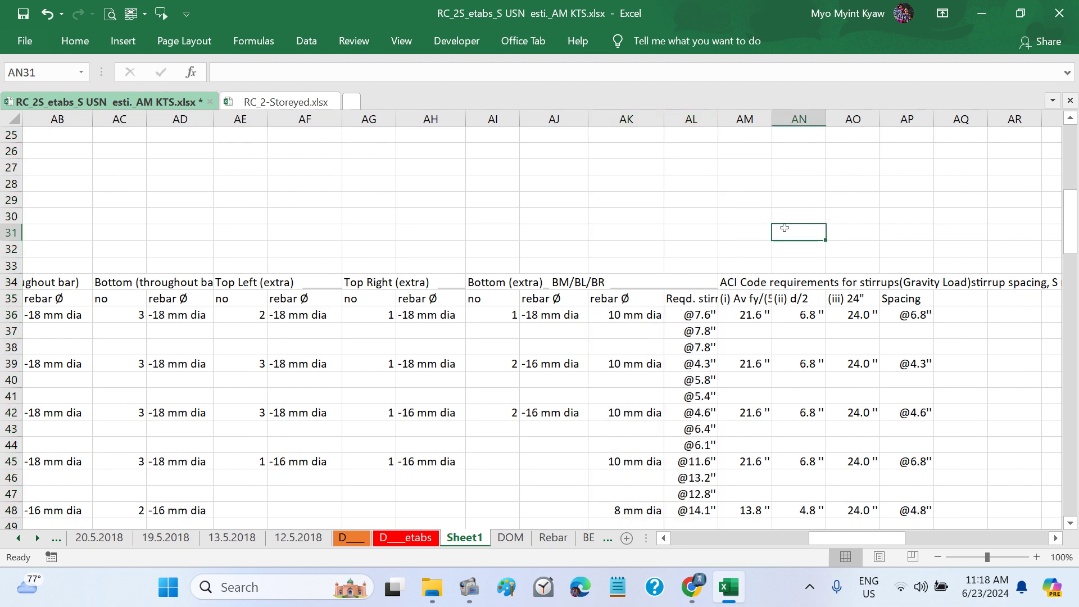
Step: Delete columns AL to AO, the required stirrup spacing and the three ACI spacing limits, keeping the final Spacing column
left_click(737, 121)
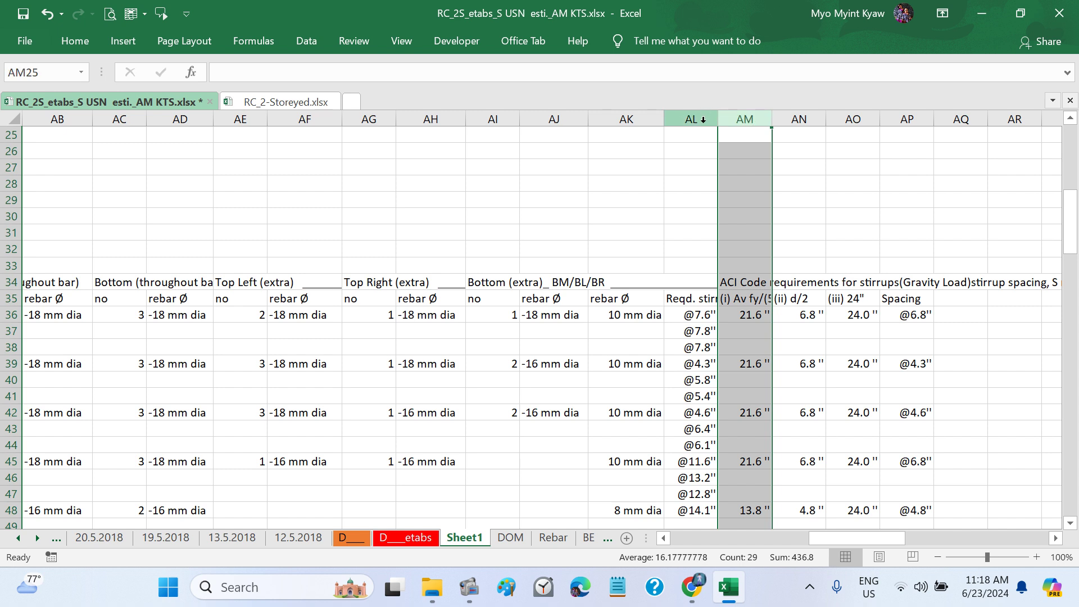
left_click_drag(702, 121, 844, 137)
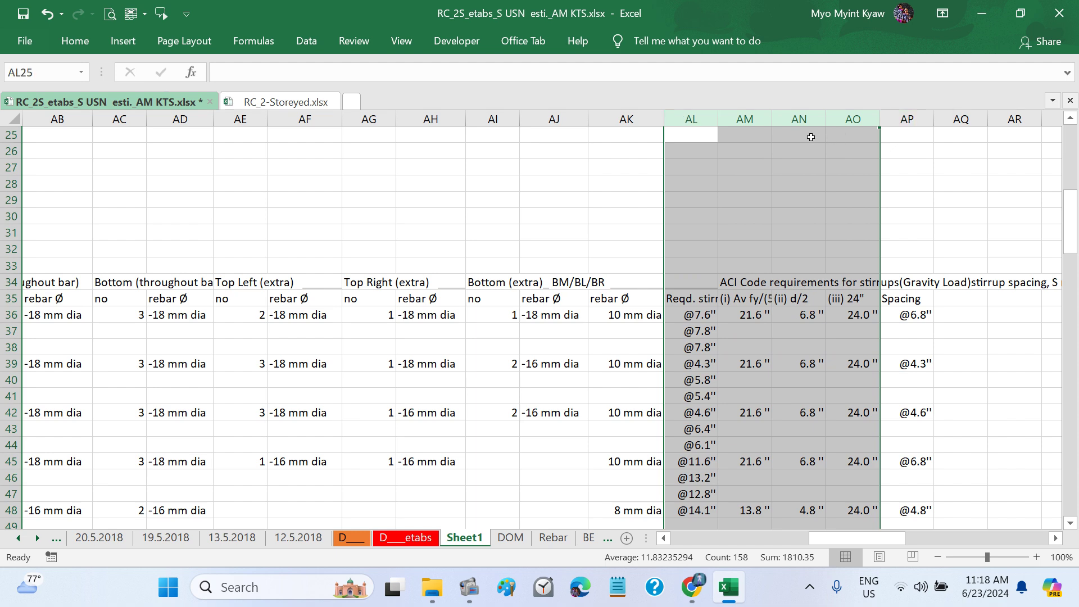
right_click(740, 121)
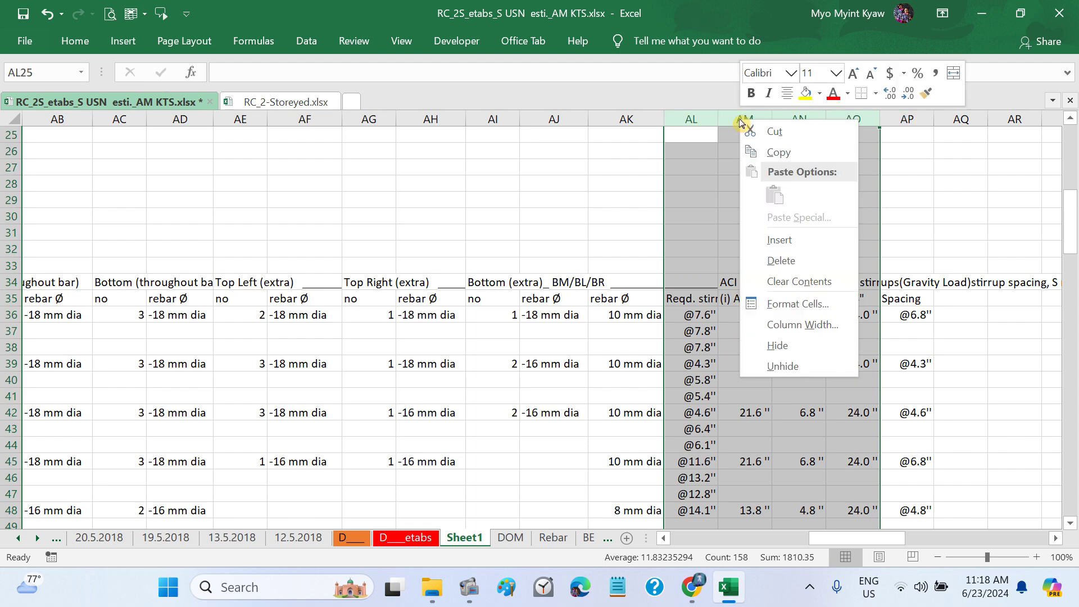
left_click(795, 257)
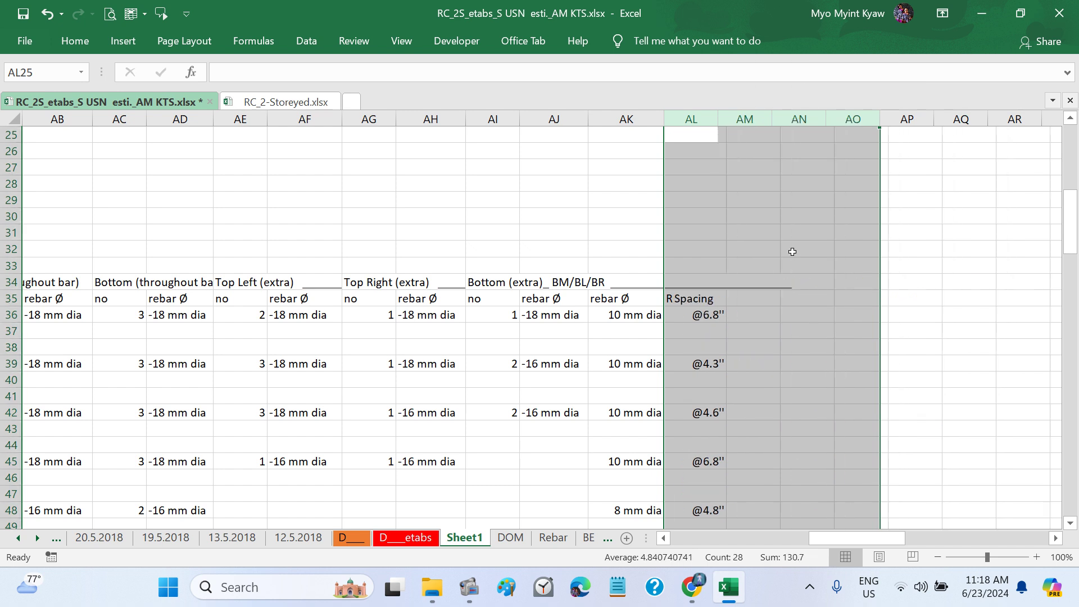
left_click(941, 333)
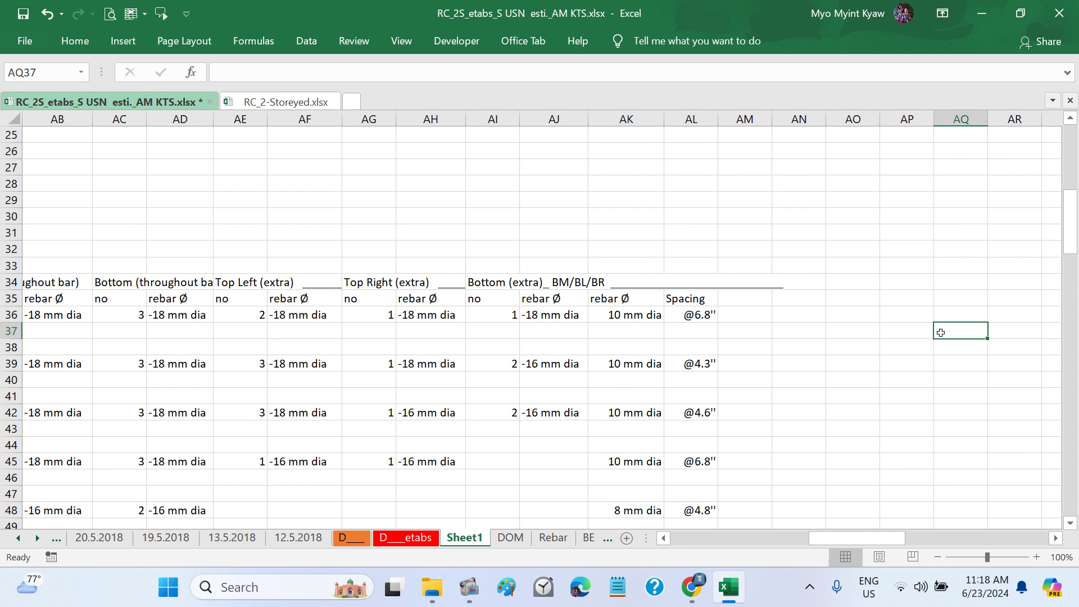
Step: Round the first beam's stirrup spacing in AL36 down to 6 inches
scroll(755, 375, "down", 1)
left_click(719, 283)
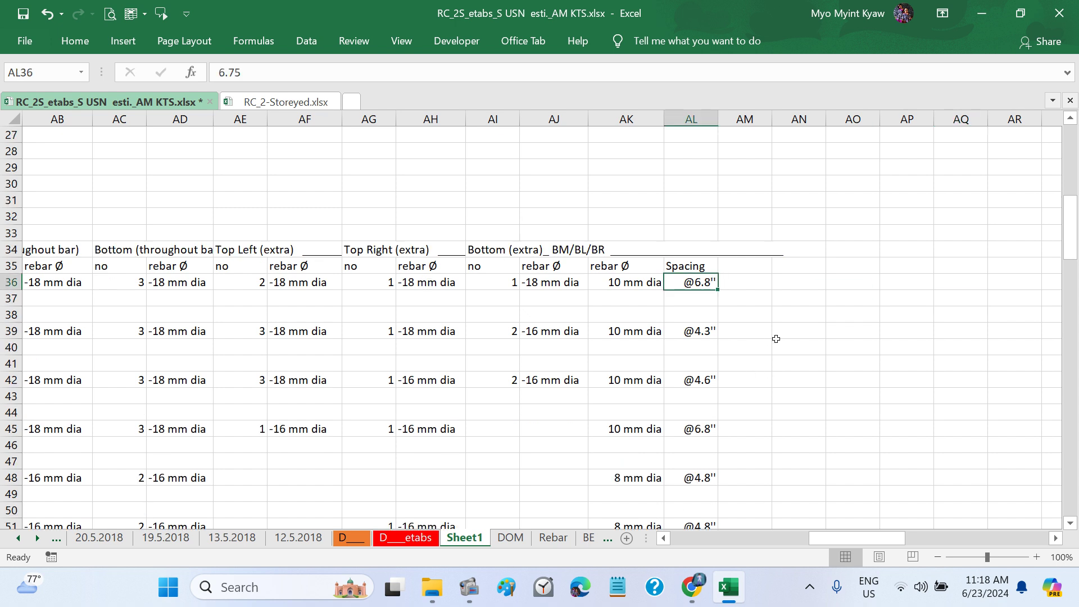
type("6")
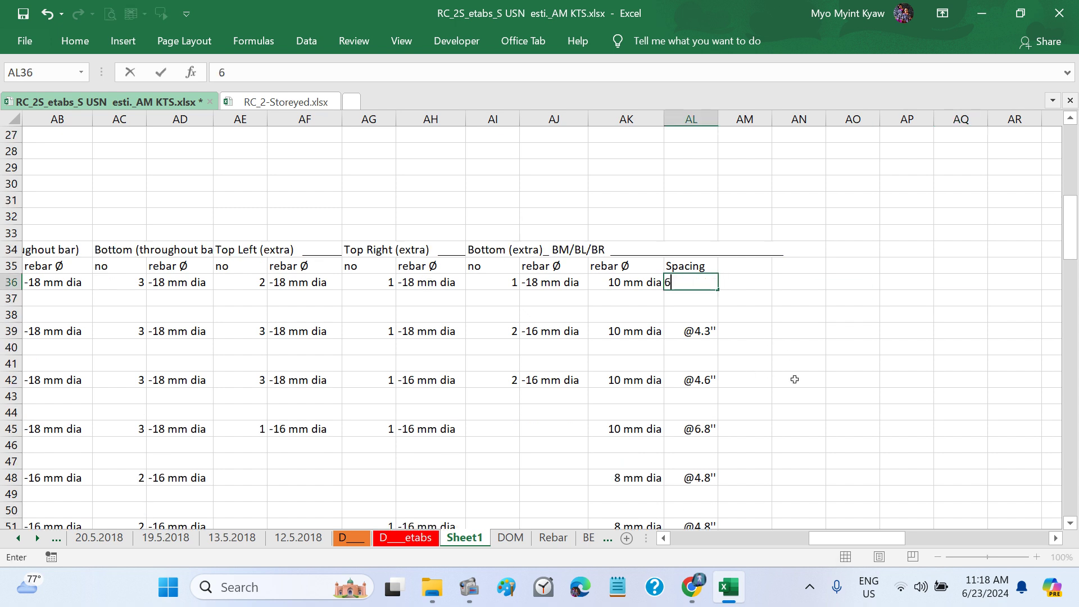
key("Return")
Step: Round the stirrup spacings in AL39 and AL42 down to 4 inches
scroll(794, 380, "down", 1)
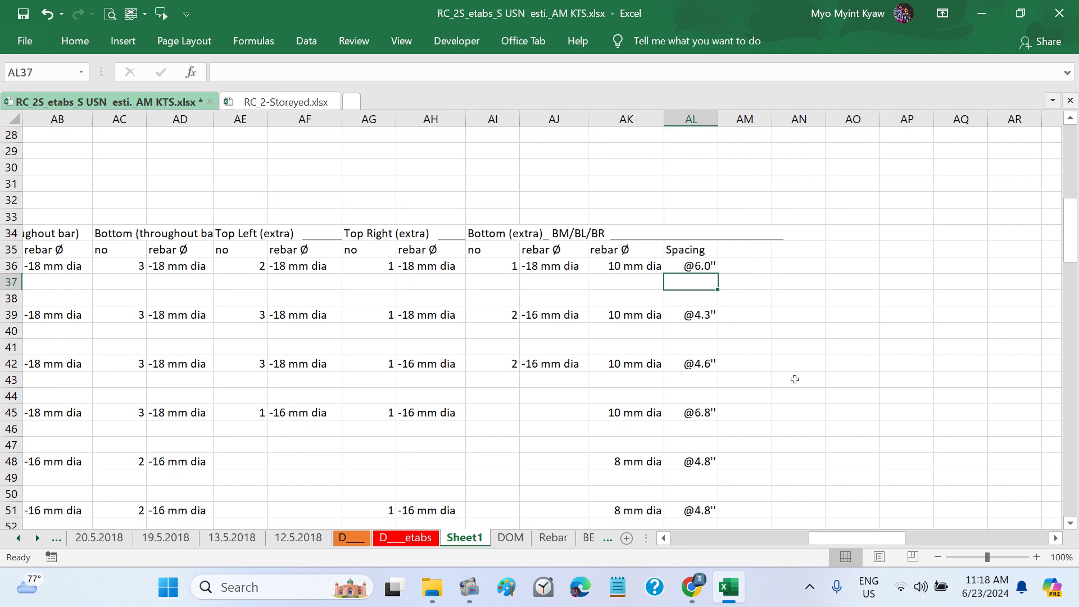
left_click(700, 315)
type("4")
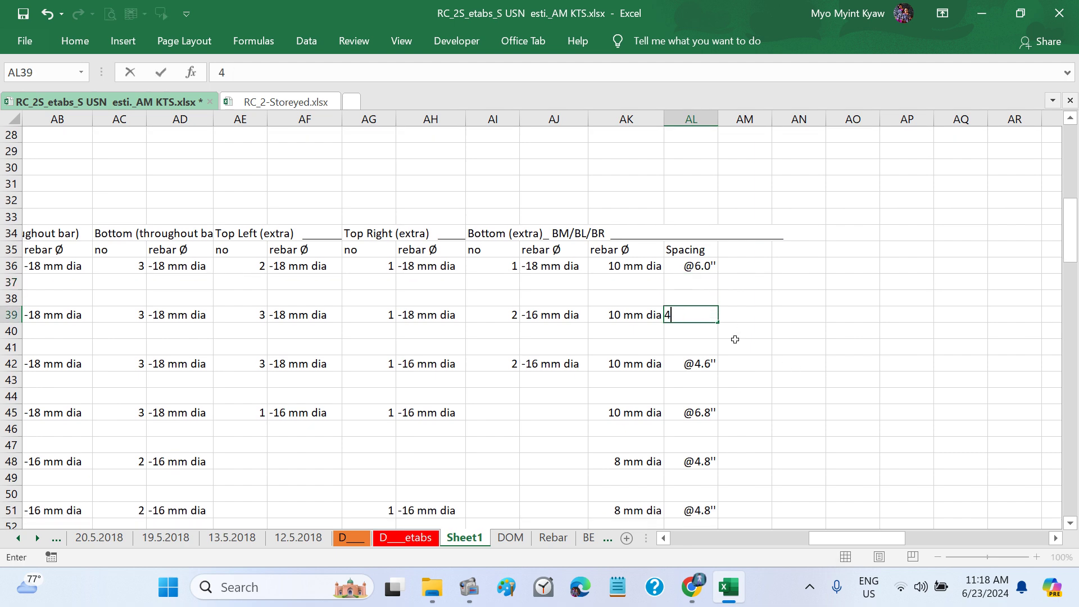
key("Return")
left_click(711, 364)
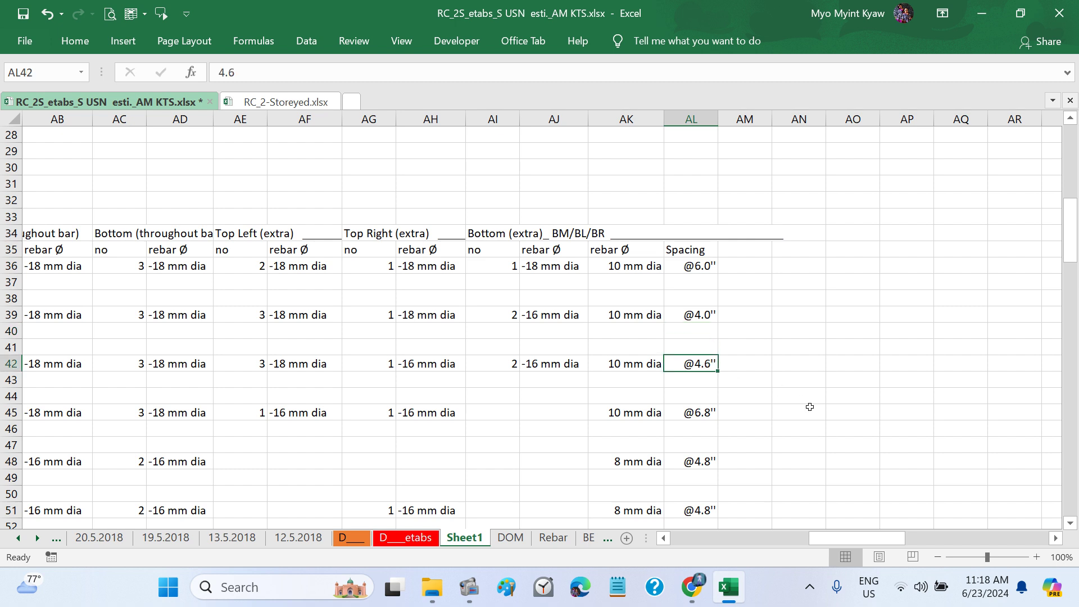
type("4")
key("Return")
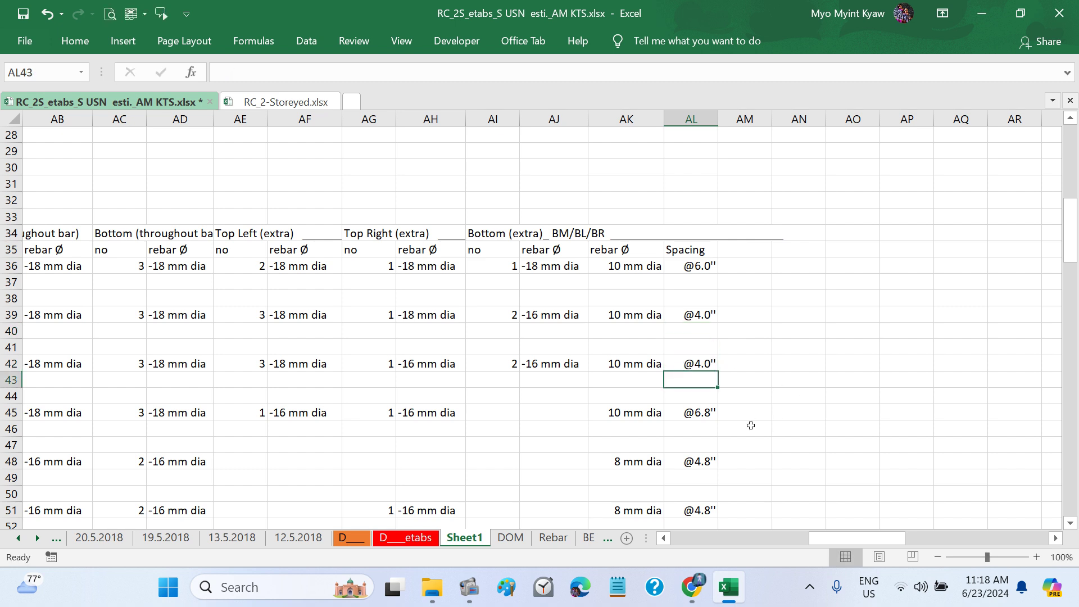
Step: Round the stirrup spacing in AL45 down to 6 inches
left_click(701, 414)
key("F2")
key("BackSpace")
key("BackSpace")
key("BackSpace")
key("BackSpace")
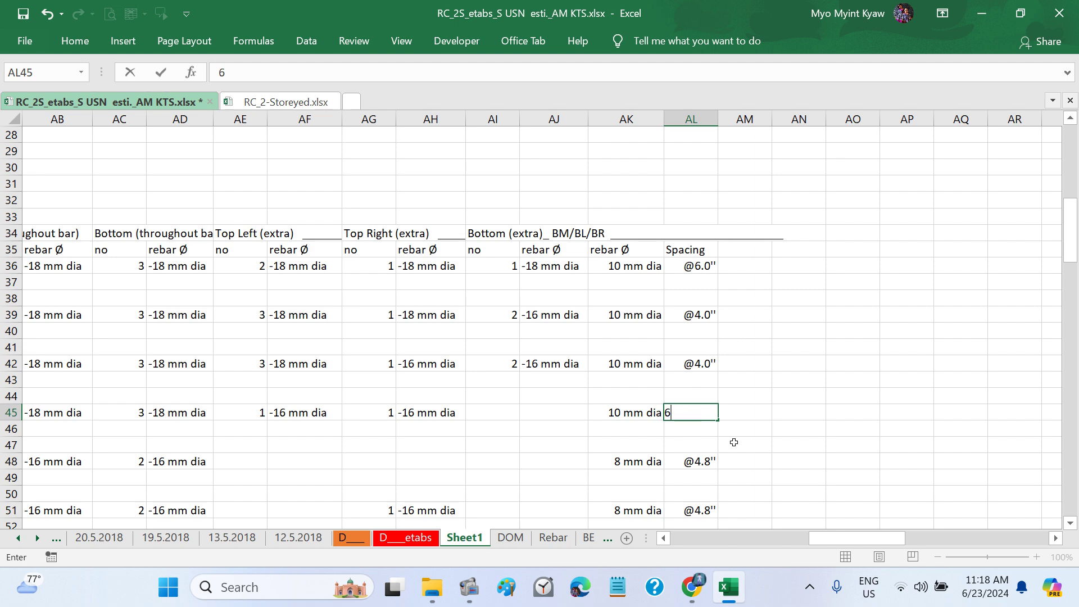
type("6")
key("Return")
Step: Round the stirrup spacings in AL48 and AL51 down to 4 inches
left_click(688, 462)
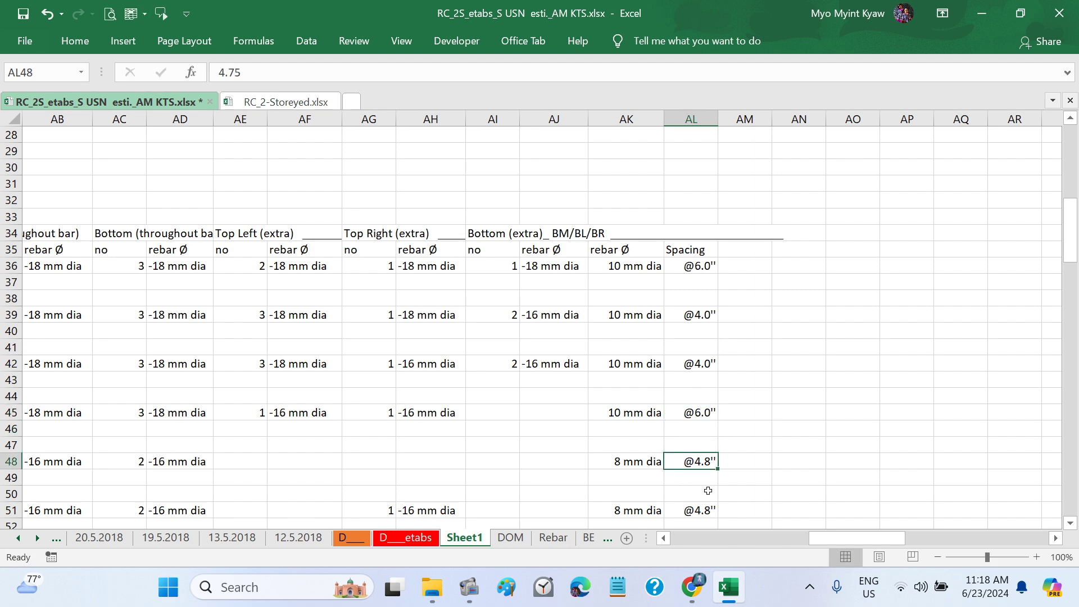
type("4")
key("Return")
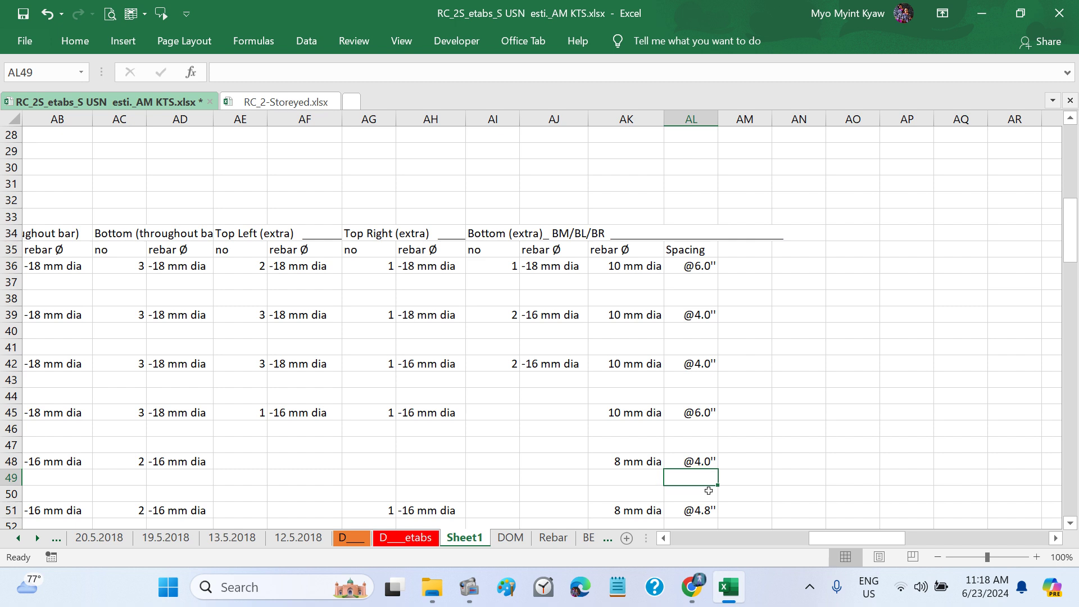
scroll(709, 491, "down", 3)
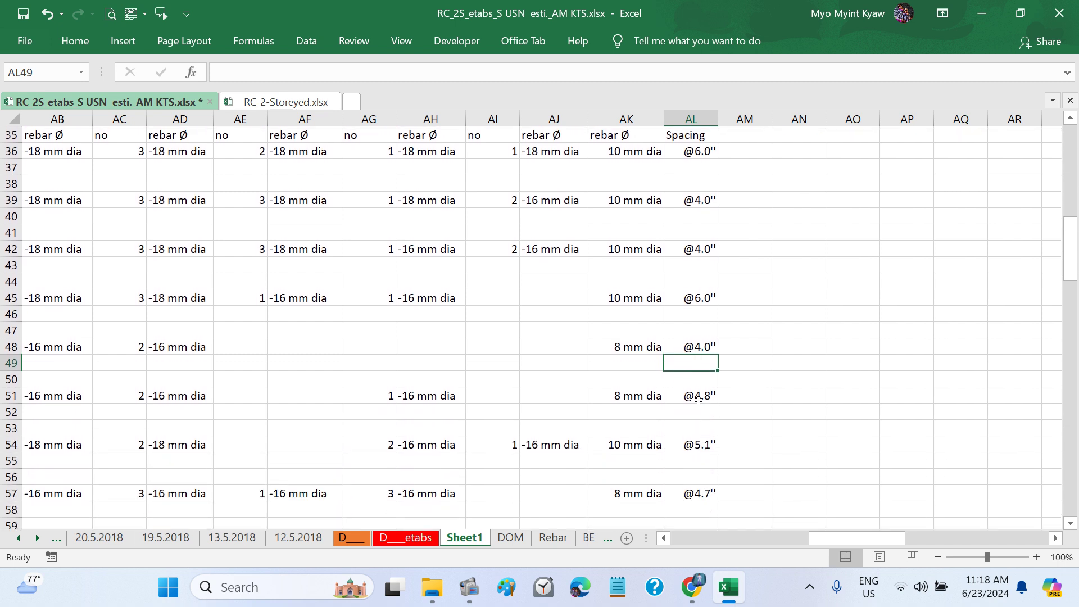
left_click(698, 399)
type("4")
key("Return")
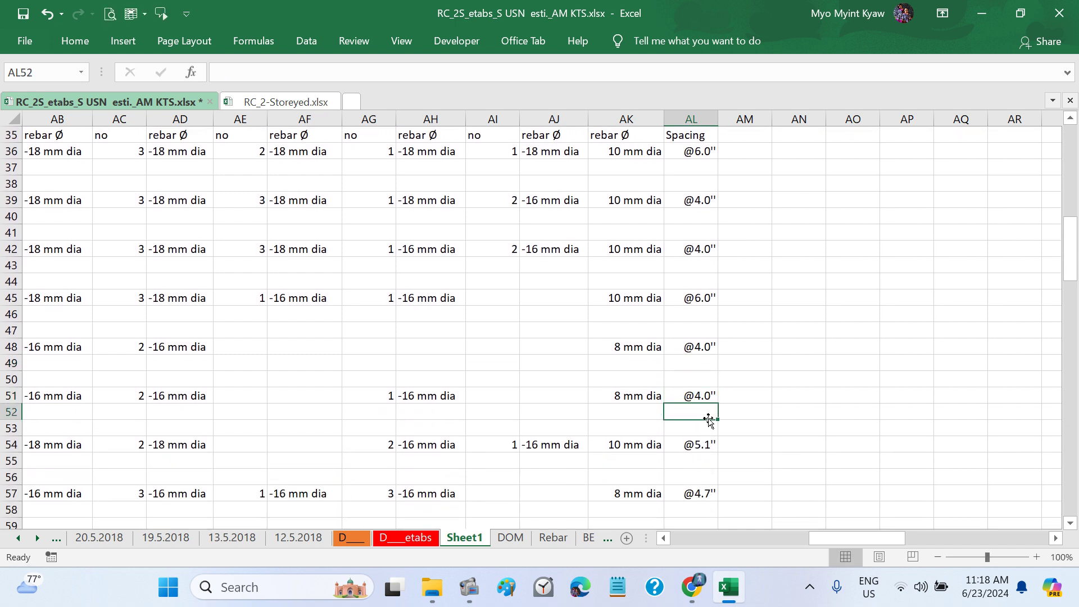
Step: Round the stirrup spacing in AL54 down to 5 inches
left_click(700, 446)
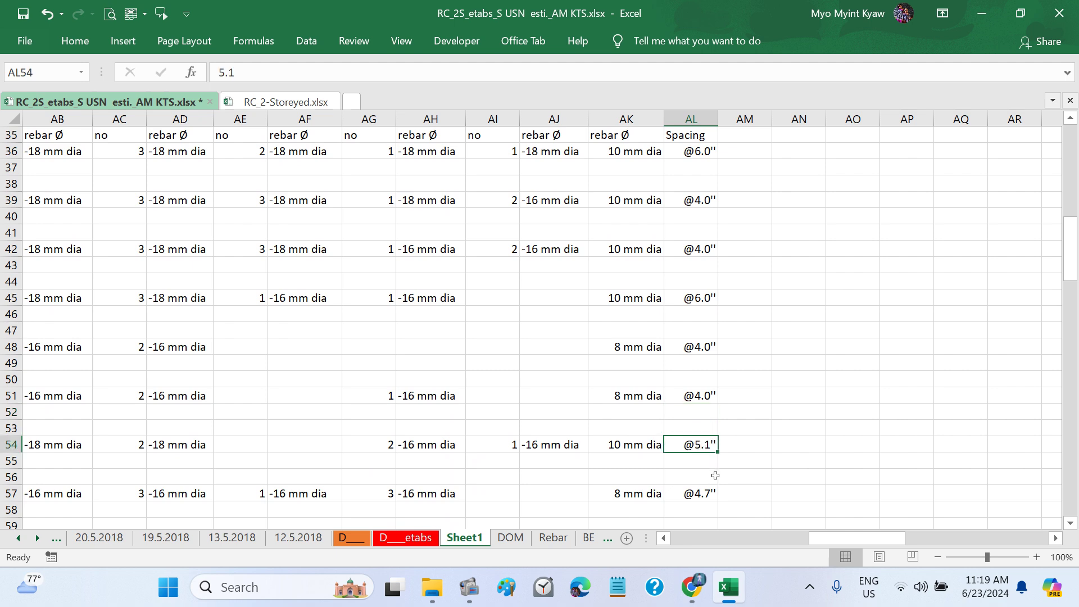
type("5")
key("Return")
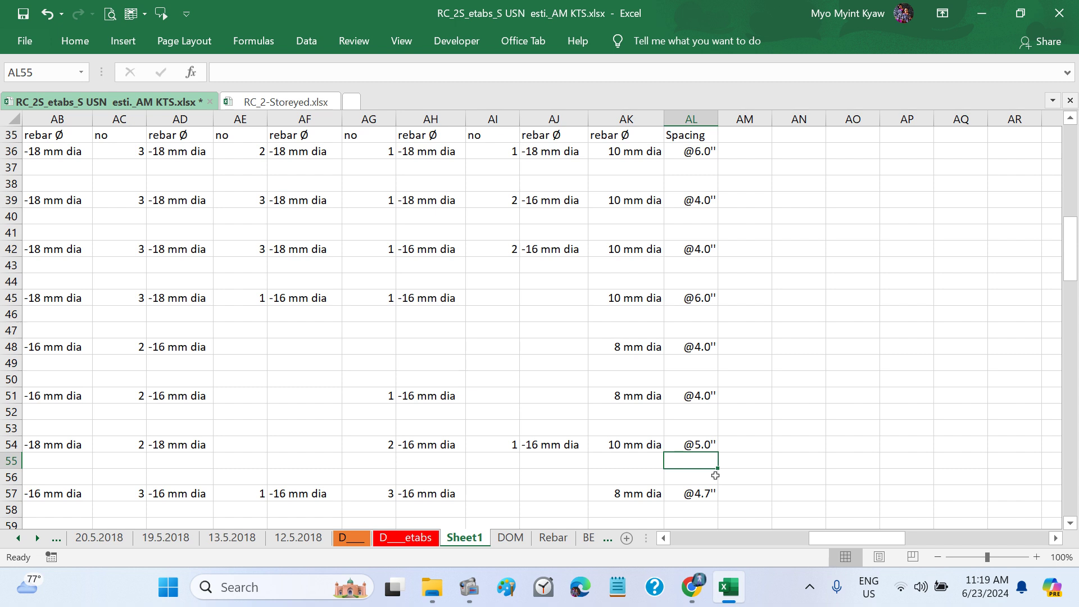
Step: Round the stirrup spacings in AL57, AL60 and AL63 down to 4 inches
scroll(715, 475, "down", 1)
scroll(715, 476, "down", 2)
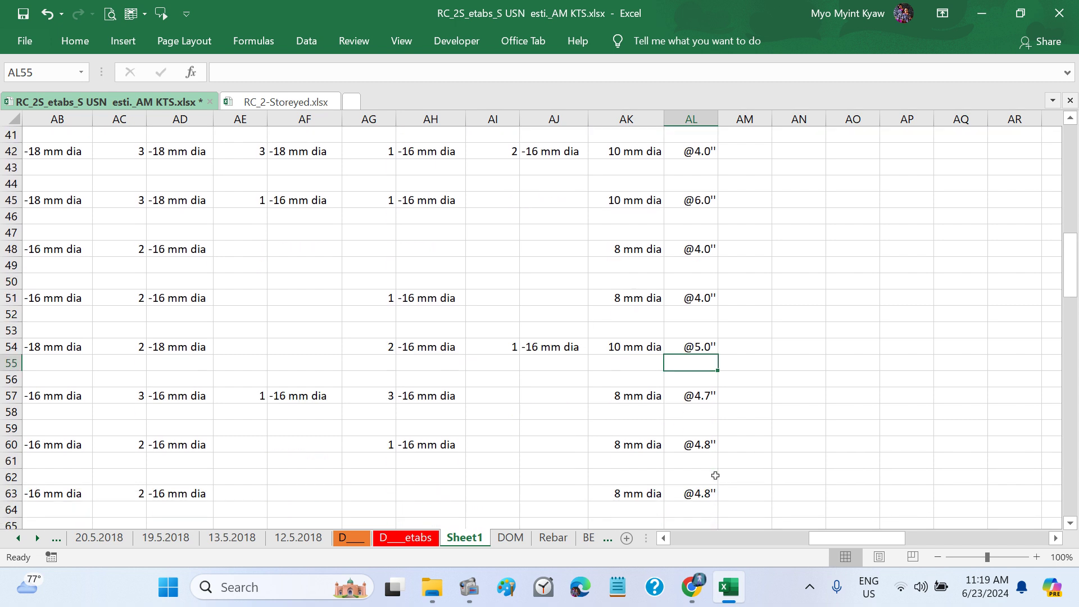
left_click(691, 397)
type("4")
key("Return")
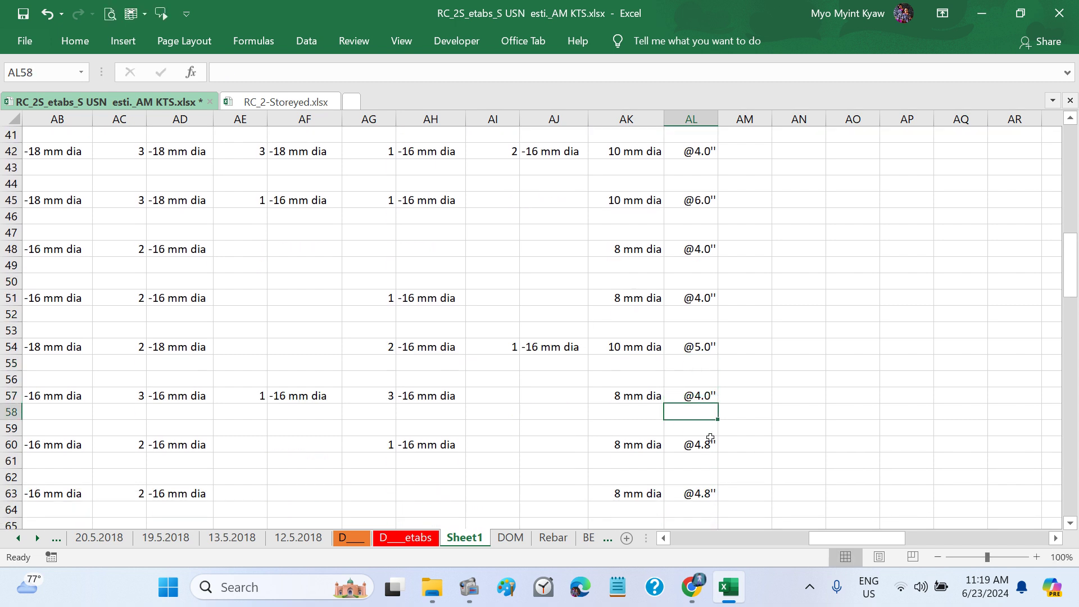
left_click(705, 447)
type("4")
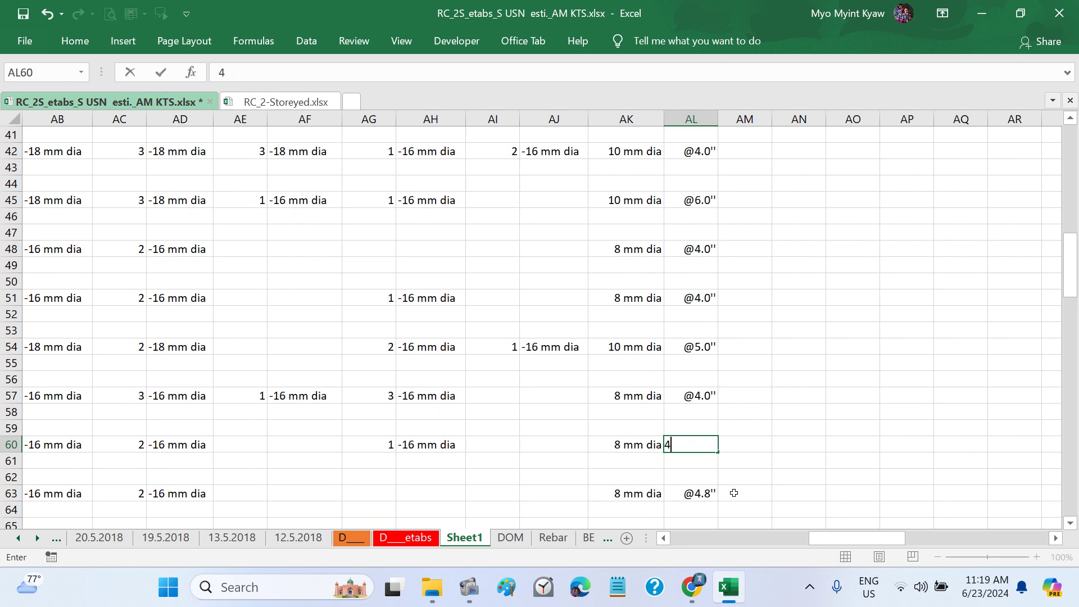
key("Return")
left_click(712, 494)
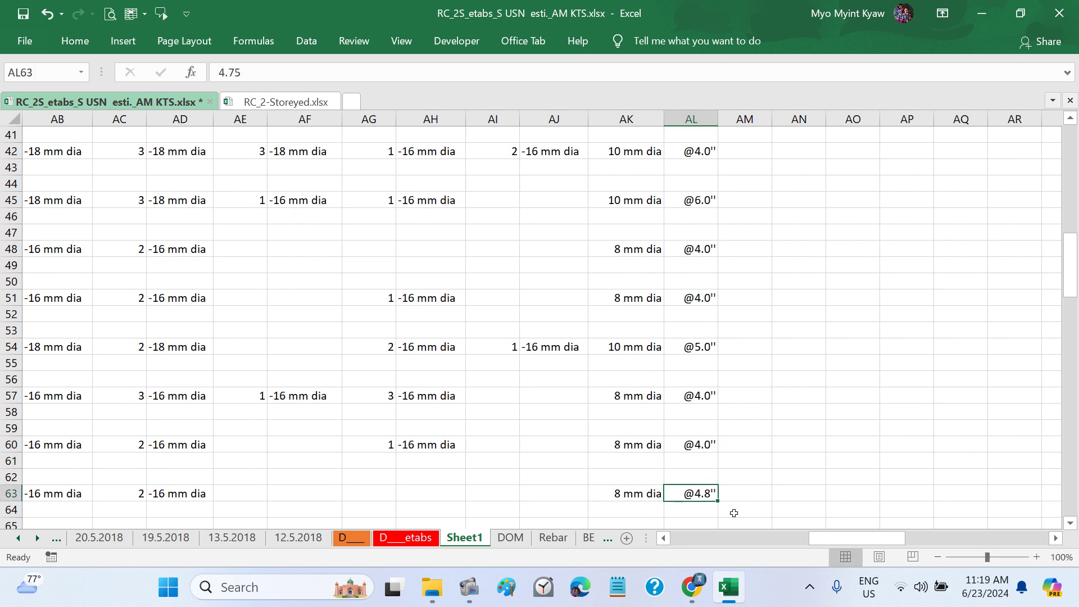
type("4")
key("Return")
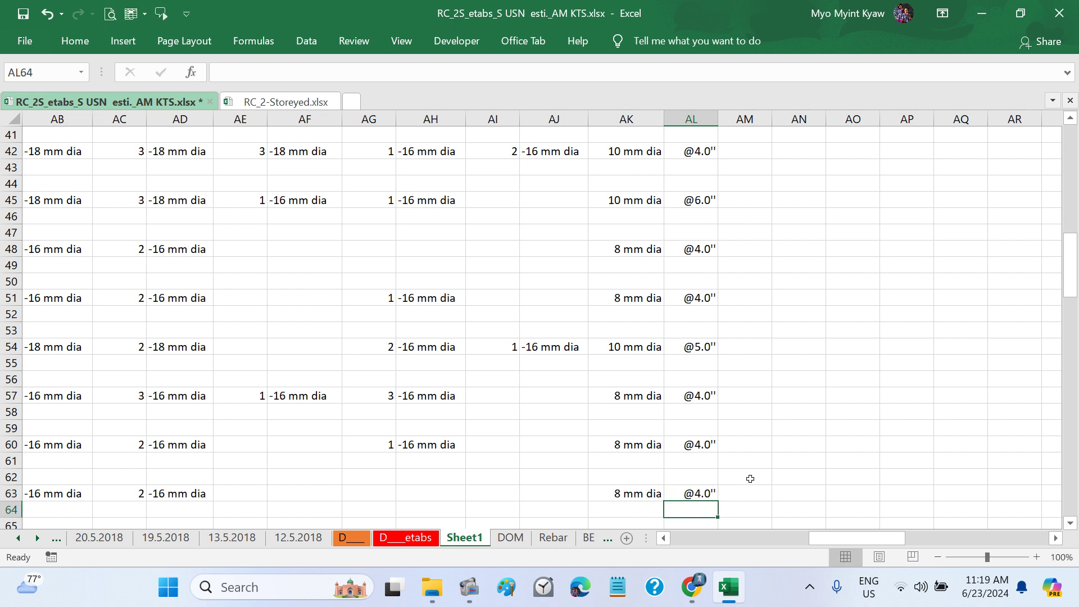
Step: Round the stirrup spacings in AL66, AL69 and AL72 down to 4 inches
scroll(751, 479, "down", 3)
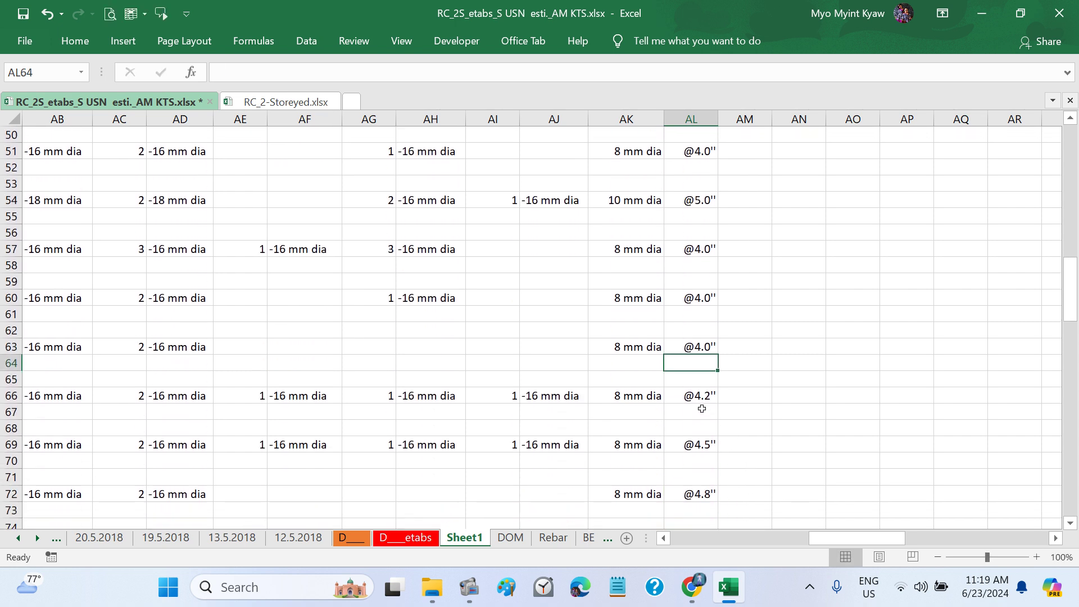
left_click(699, 397)
type("4")
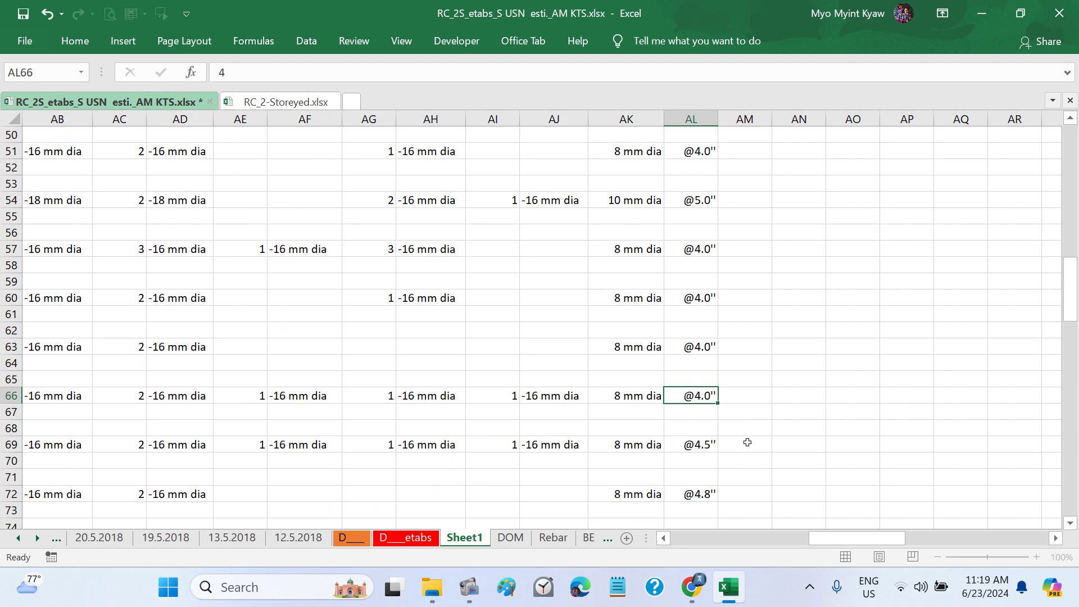
key("Return")
left_click(715, 445)
type("4")
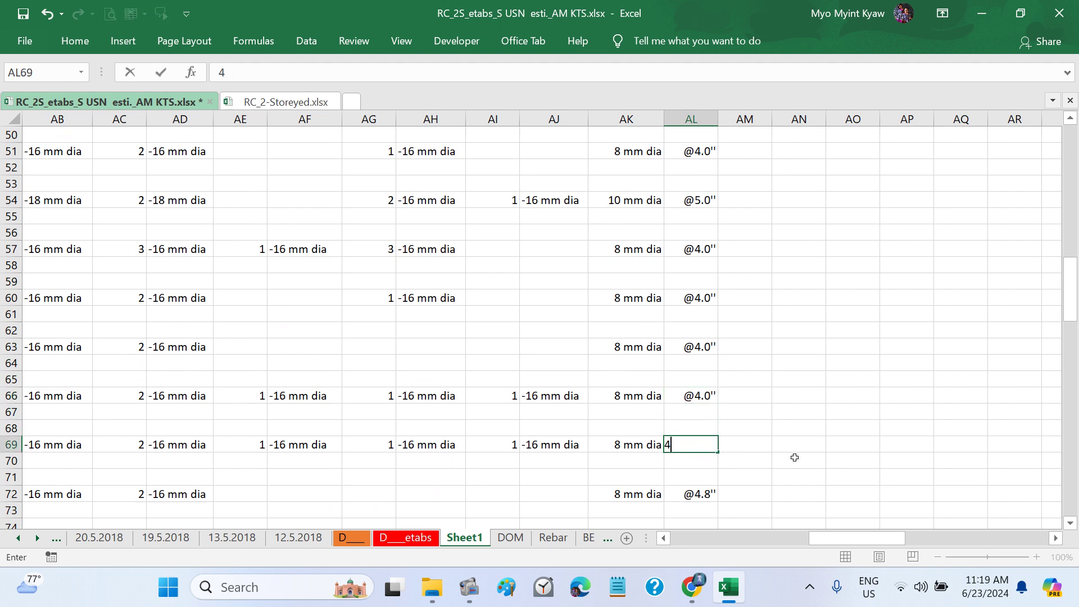
key("Return")
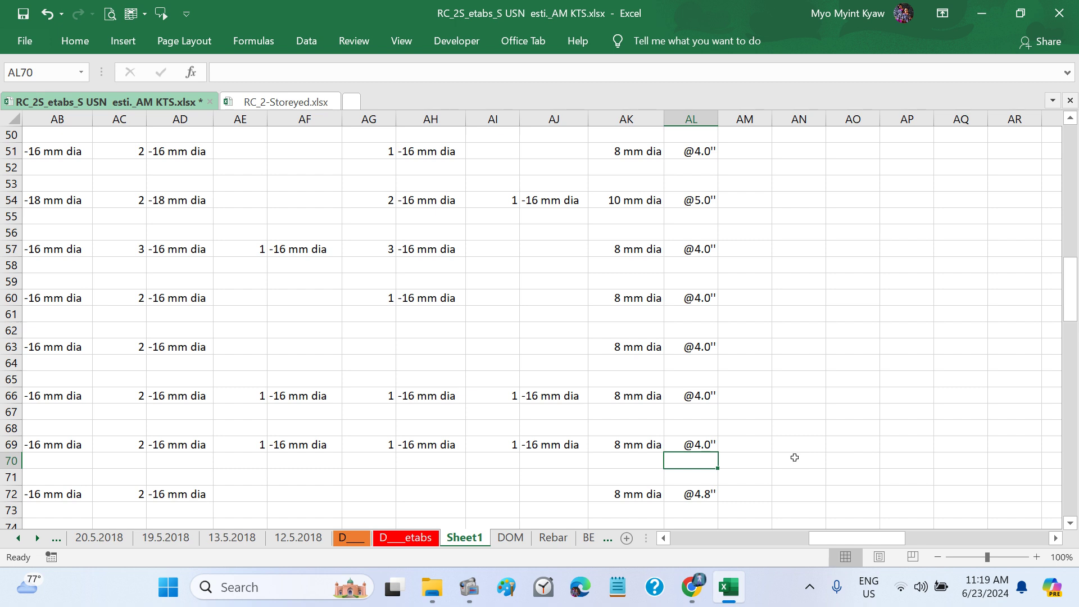
left_click(693, 493)
type("4")
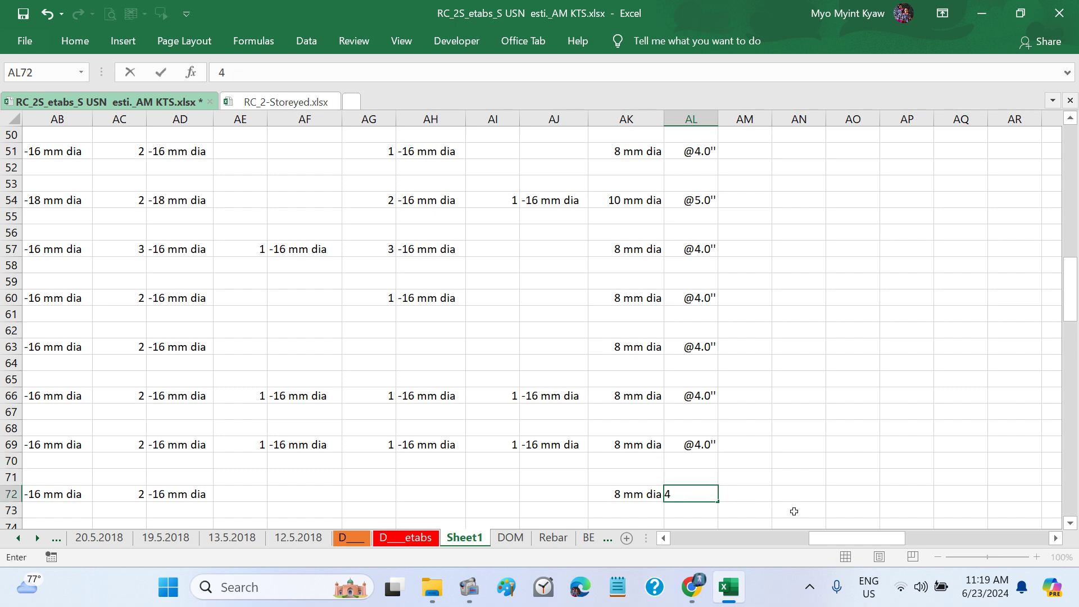
key("Return")
Step: Round the stirrup spacing in AL75 down to 3 inches
scroll(791, 506, "down", 3)
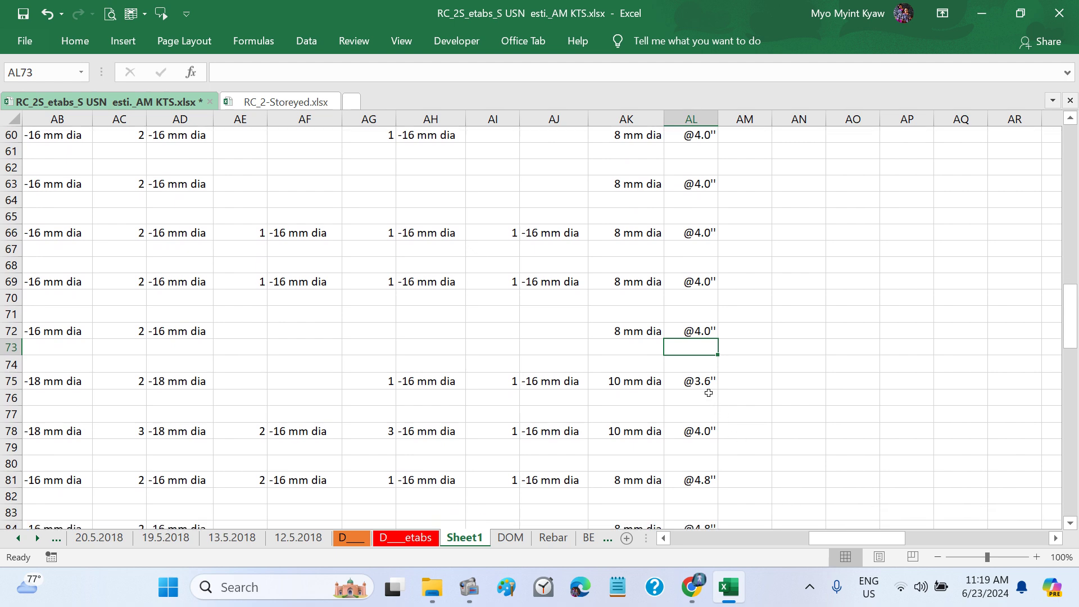
left_click(706, 386)
type("3")
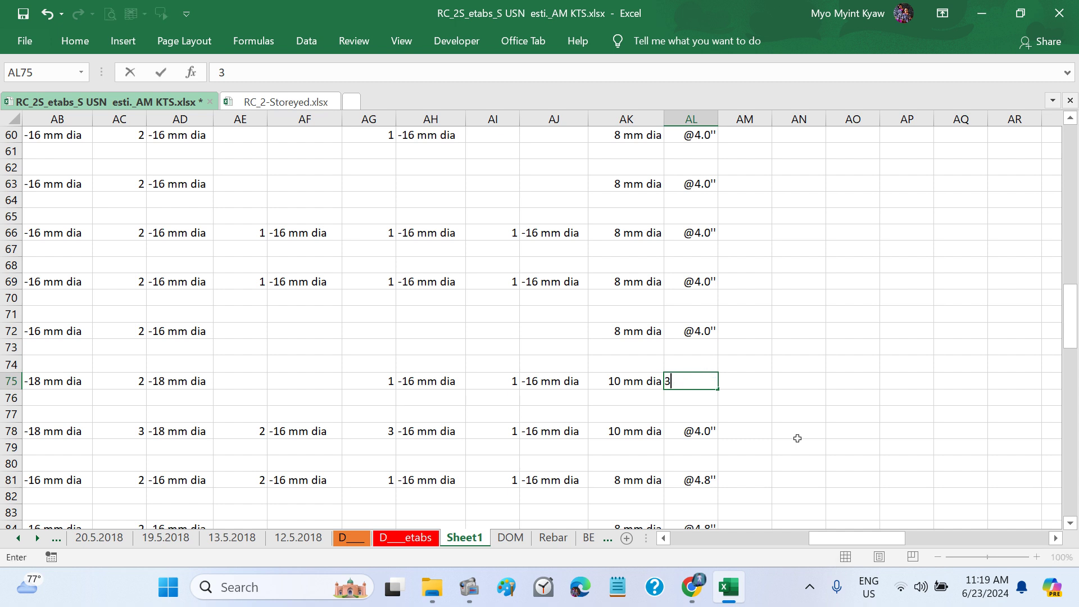
key("Return")
Step: Round the stirrup spacings in AL81 and AL84 down to 4 inches
scroll(797, 438, "down", 1)
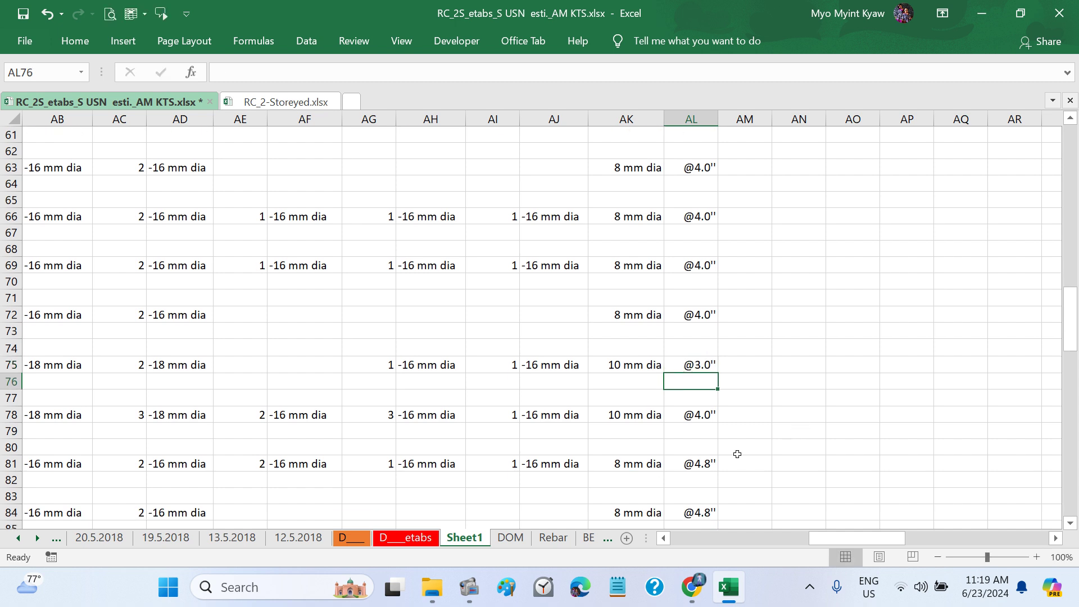
left_click(708, 463)
type("4")
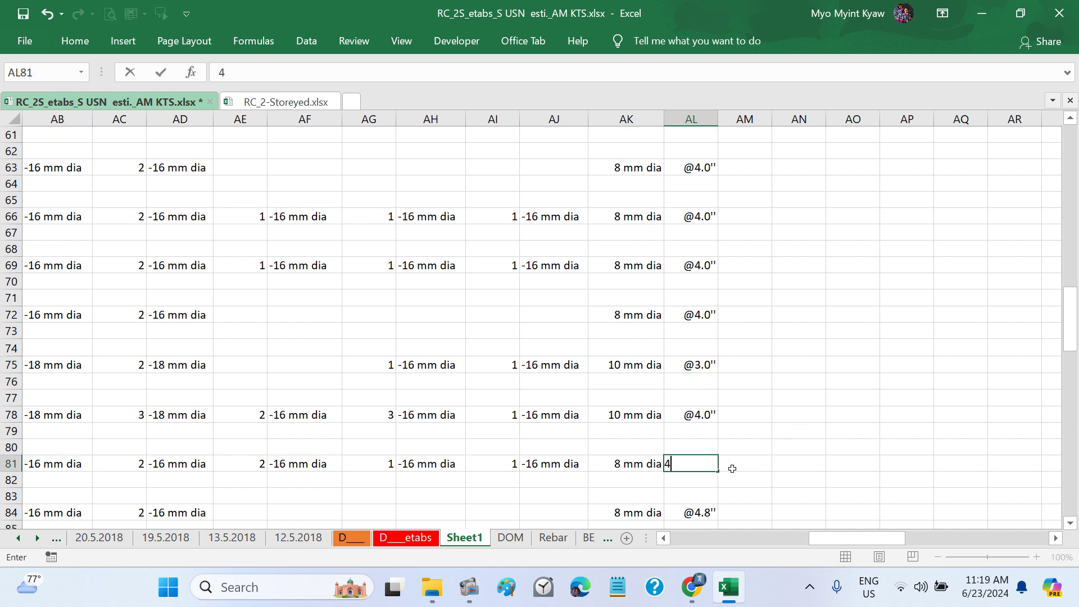
key("Return")
scroll(732, 469, "down", 2)
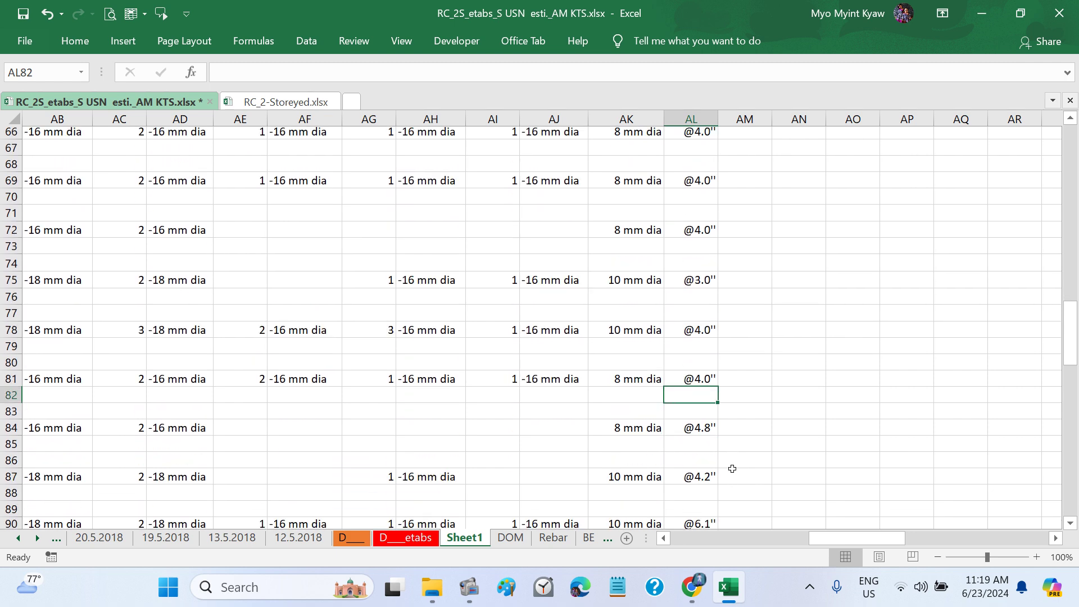
left_click(701, 416)
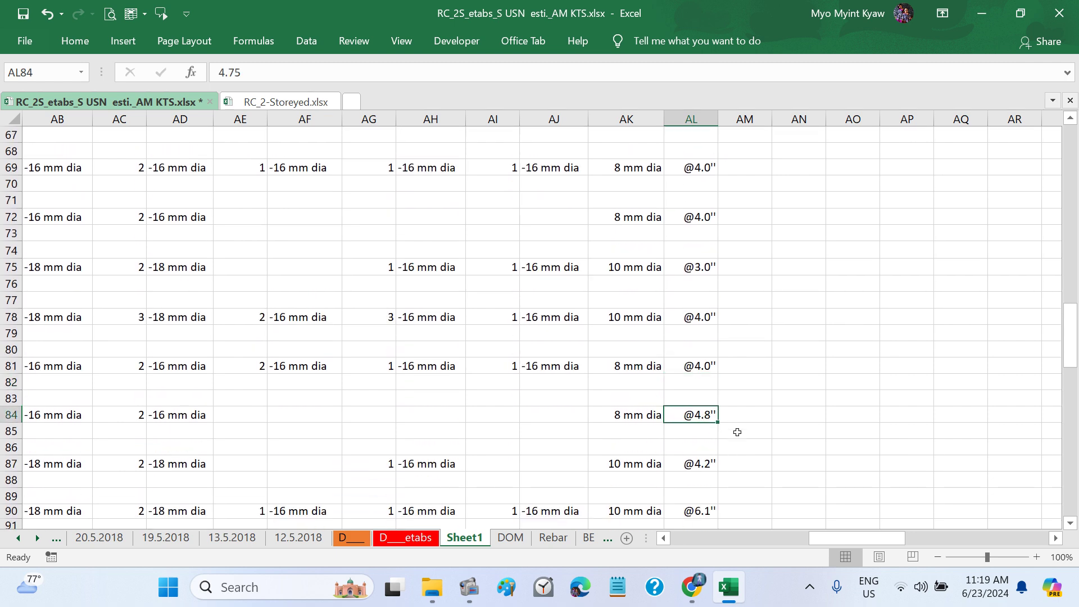
type("4")
key("Return")
scroll(737, 432, "down", 1)
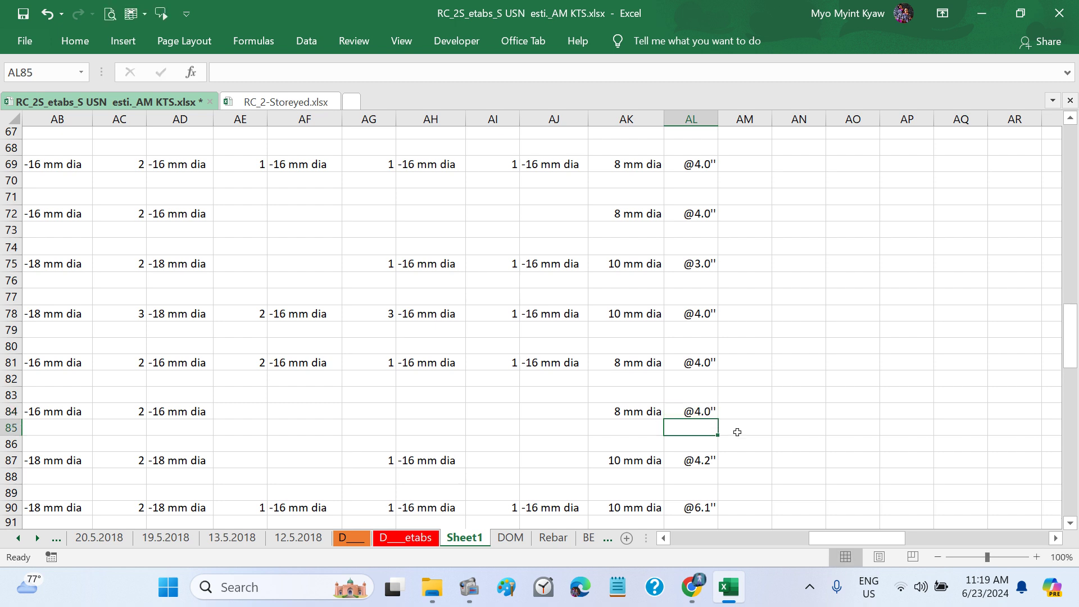
Step: Round the stirrup spacing in AL87 down to 4 inches and the one in AL90 down to 6 inches
left_click(704, 448)
type("4")
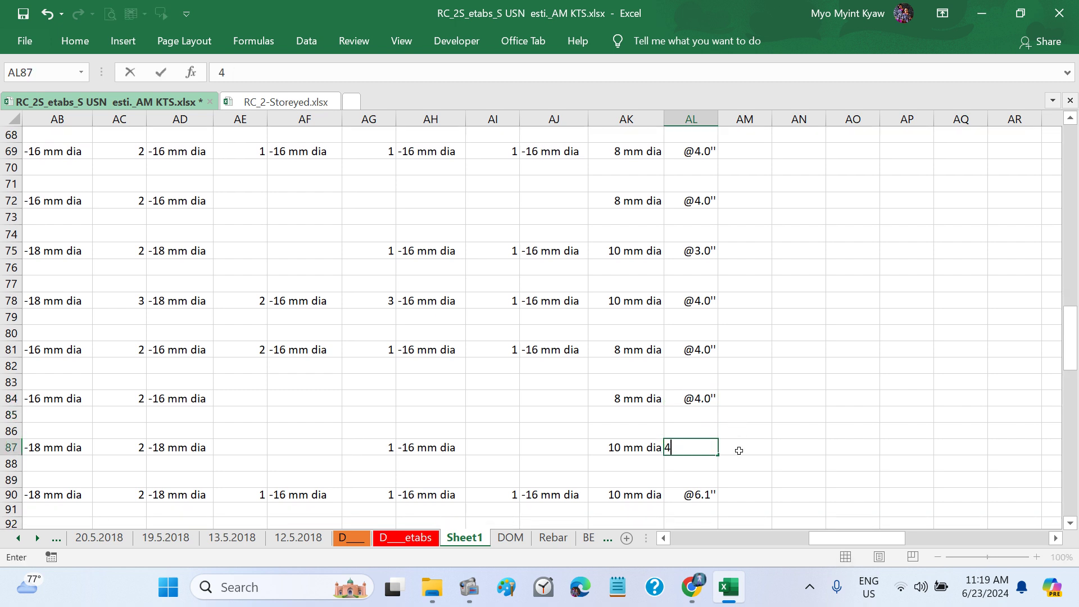
key("Return")
scroll(739, 450, "down", 1)
scroll(739, 450, "down", 1)
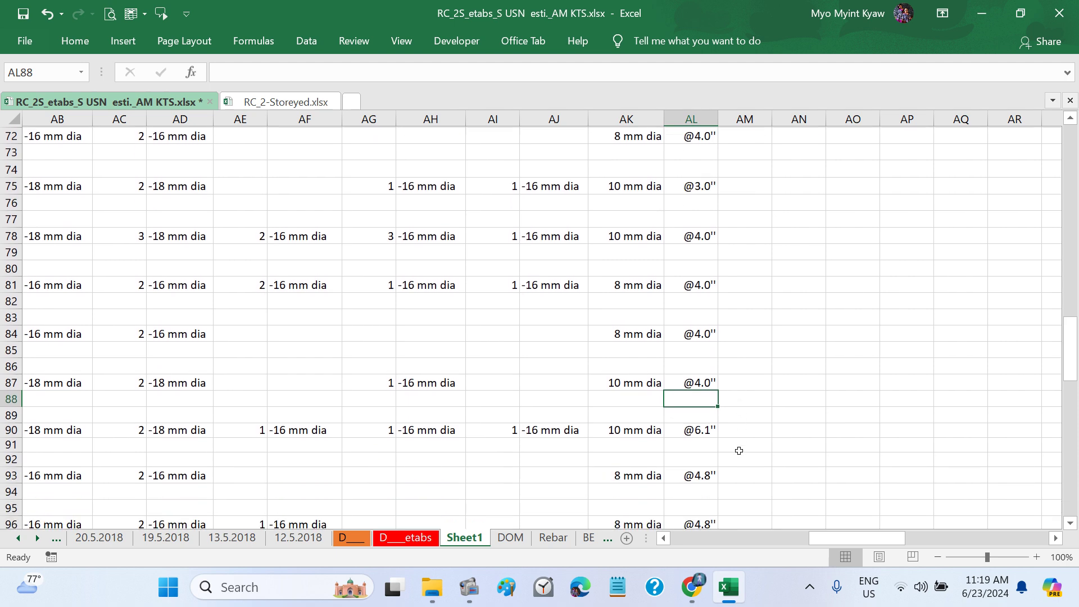
left_click(707, 430)
type("6")
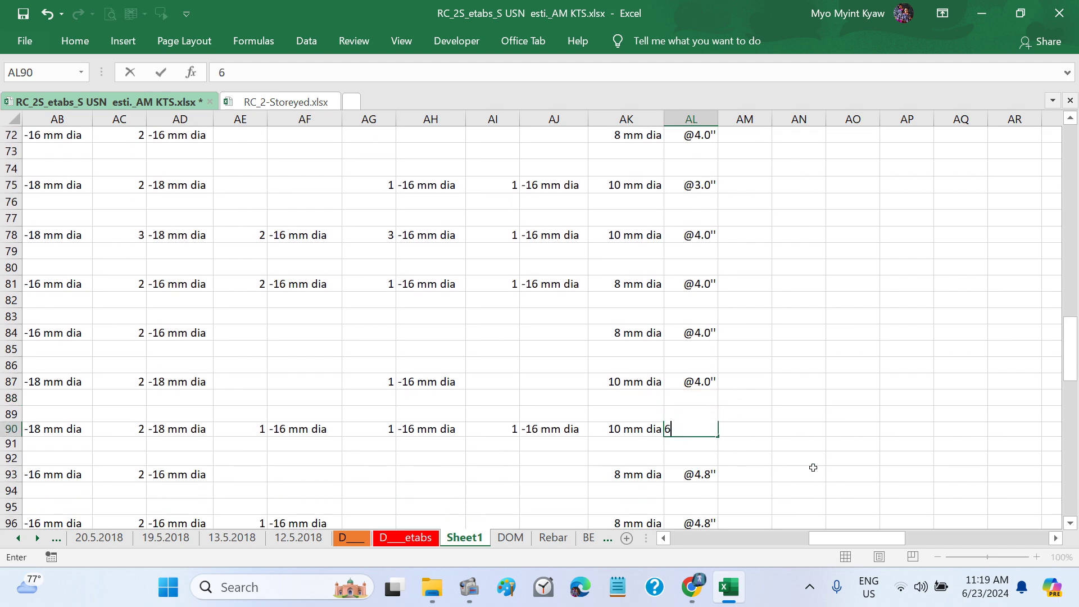
key("Return")
Step: Round the stirrup spacings in AL93 and AL96 down to 4 inches
left_click(710, 475)
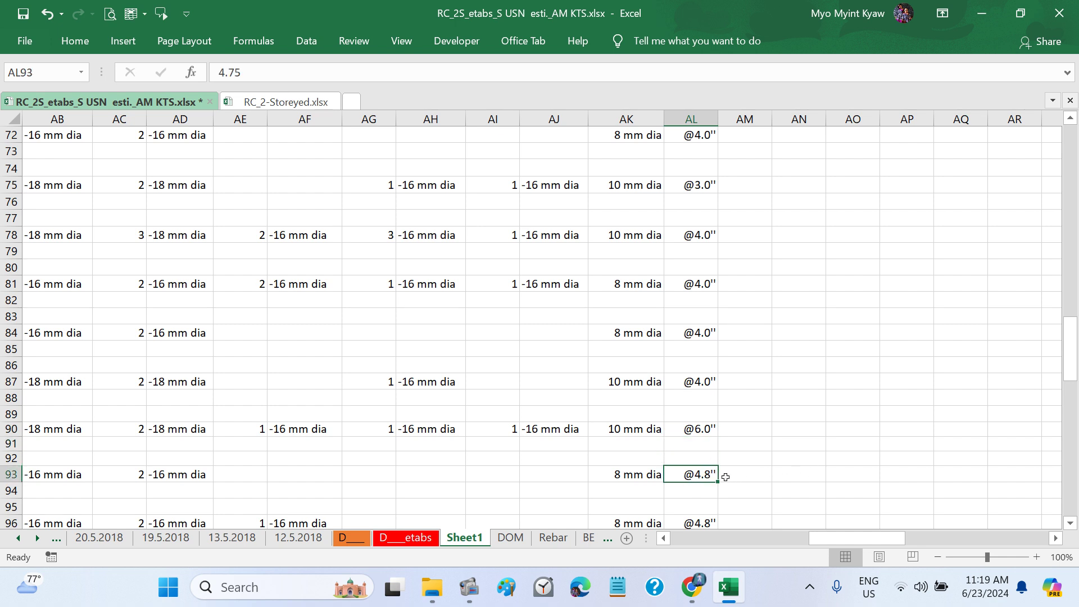
type("4")
key("Return")
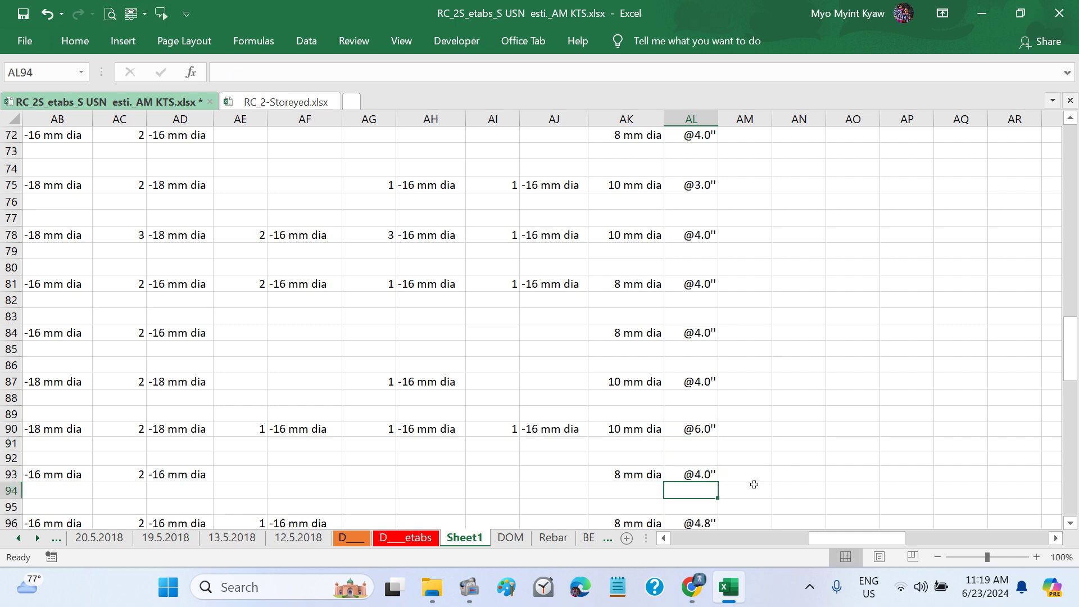
scroll(754, 485, "down", 3)
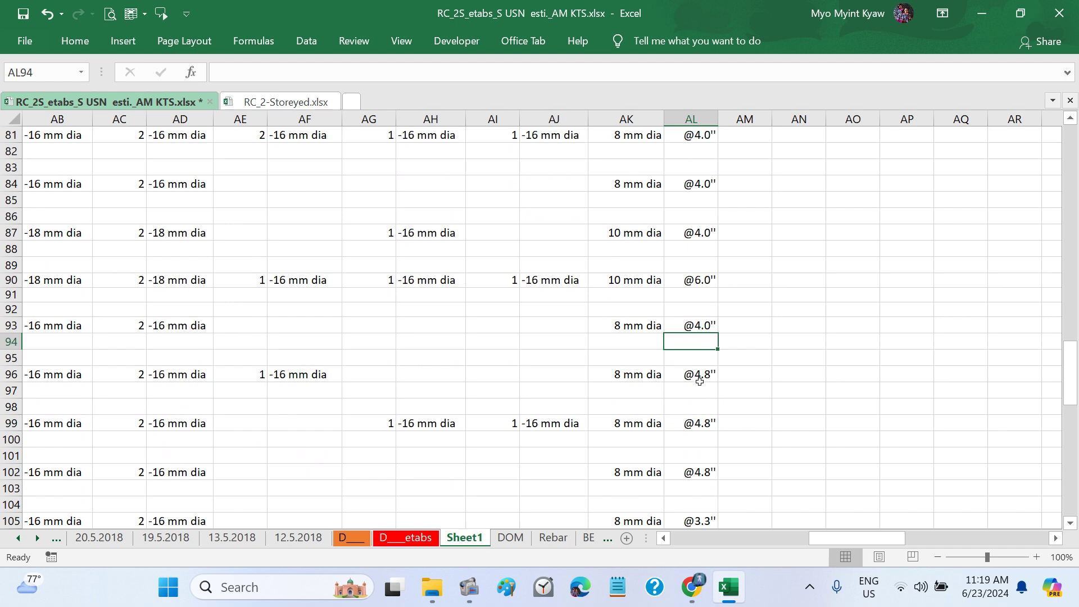
left_click(699, 378)
key("F2")
key("BackSpace")
key("BackSpace")
key("BackSpace")
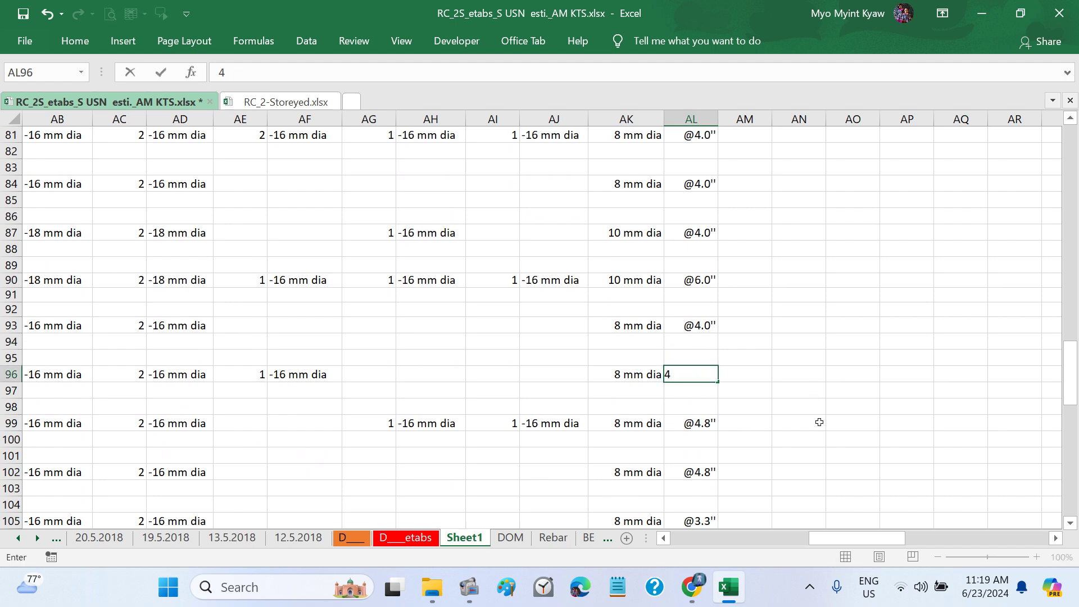
key("Return")
Step: Round the stirrup spacings in AL99 and AL102 down to 4 inches
scroll(820, 423, "down", 1)
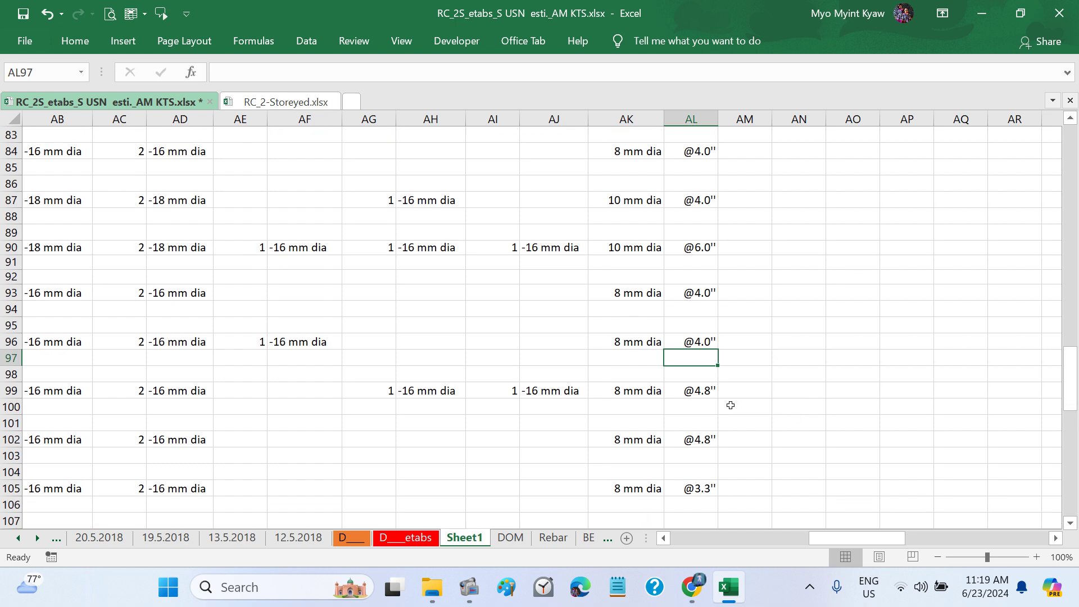
left_click(697, 391)
key("F2")
key("BackSpace")
key("BackSpace")
key("BackSpace")
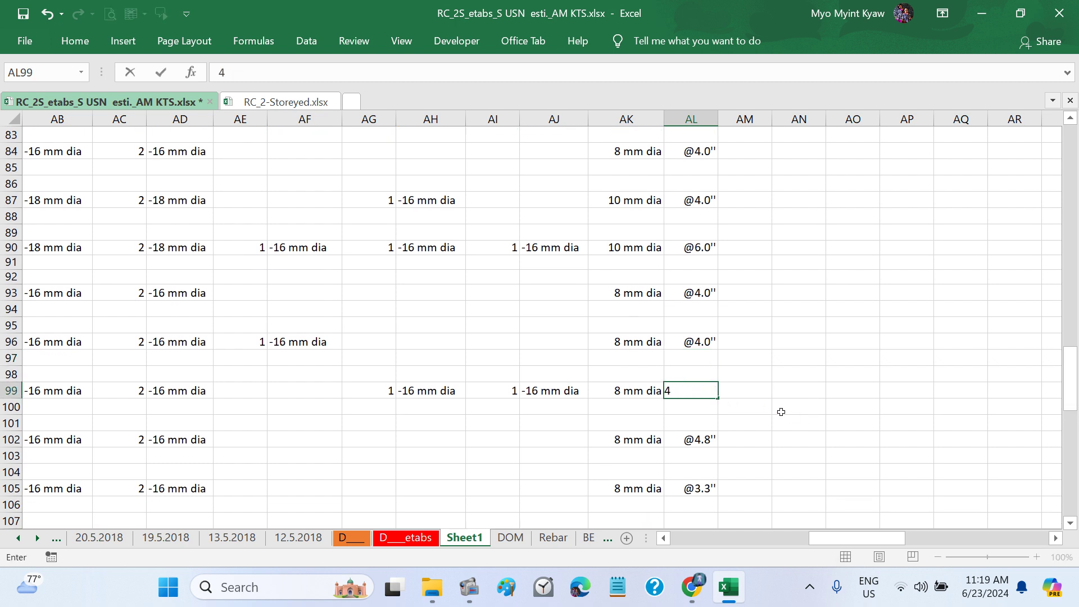
key("Return")
left_click(706, 444)
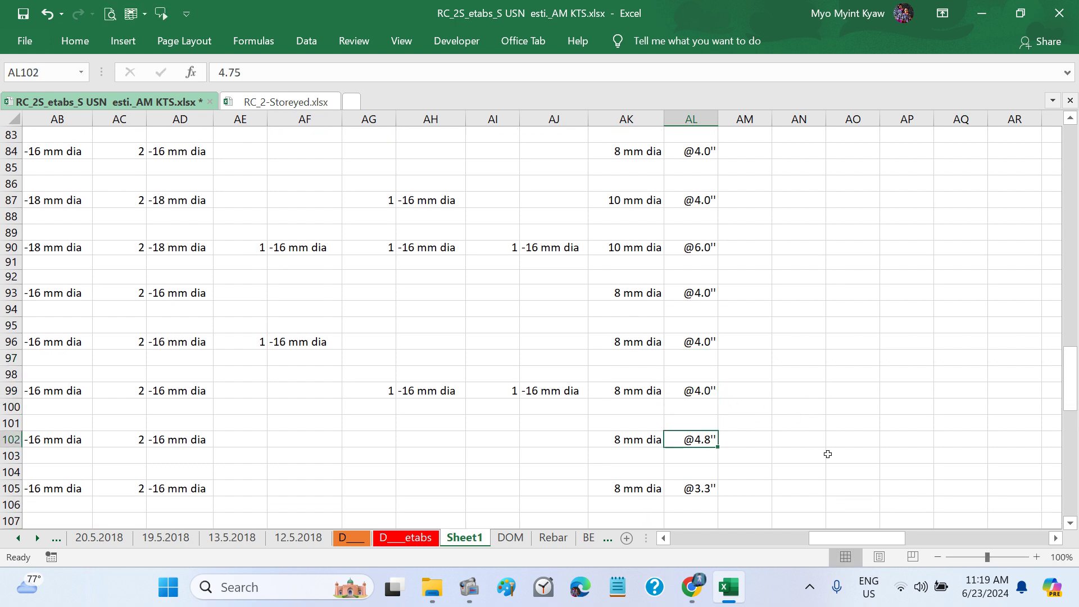
key("F2")
key("BackSpace")
key("BackSpace")
key("BackSpace")
key("Return")
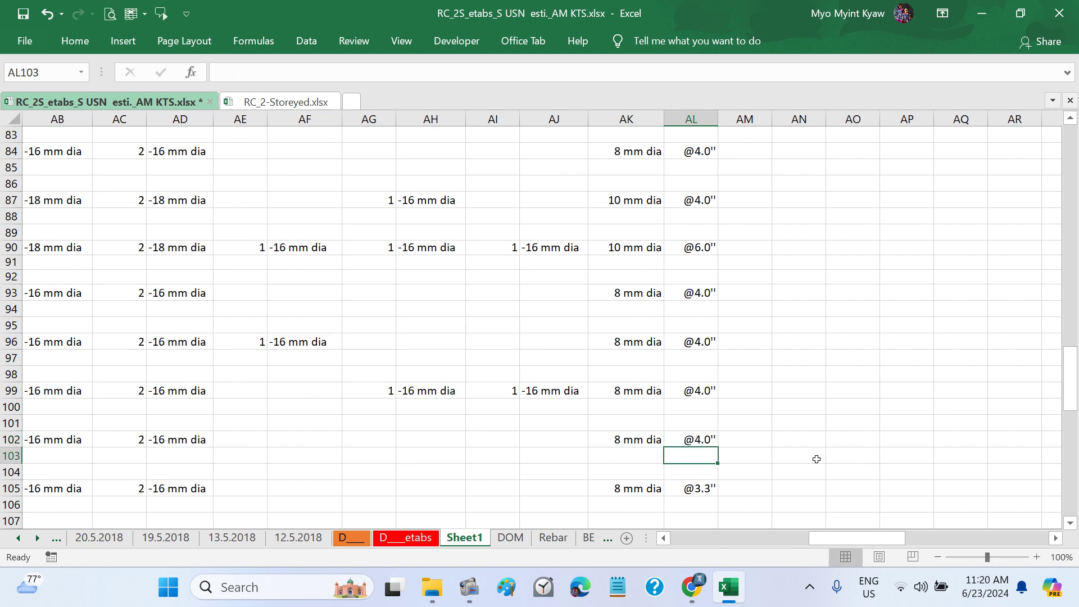
Step: Round the stirrup spacing in AL105 down to 3 inches and the one in AL108 down to 4 inches
left_click(718, 488)
key("F2")
key("BackSpace")
key("BackSpace")
key("BackSpace")
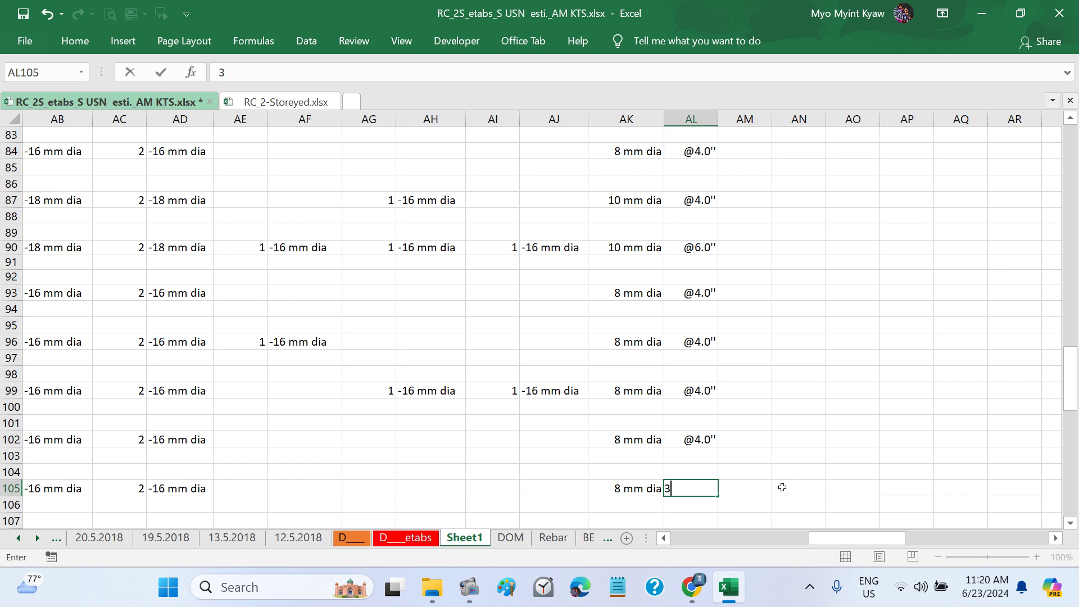
key("Return")
scroll(782, 487, "down", 3)
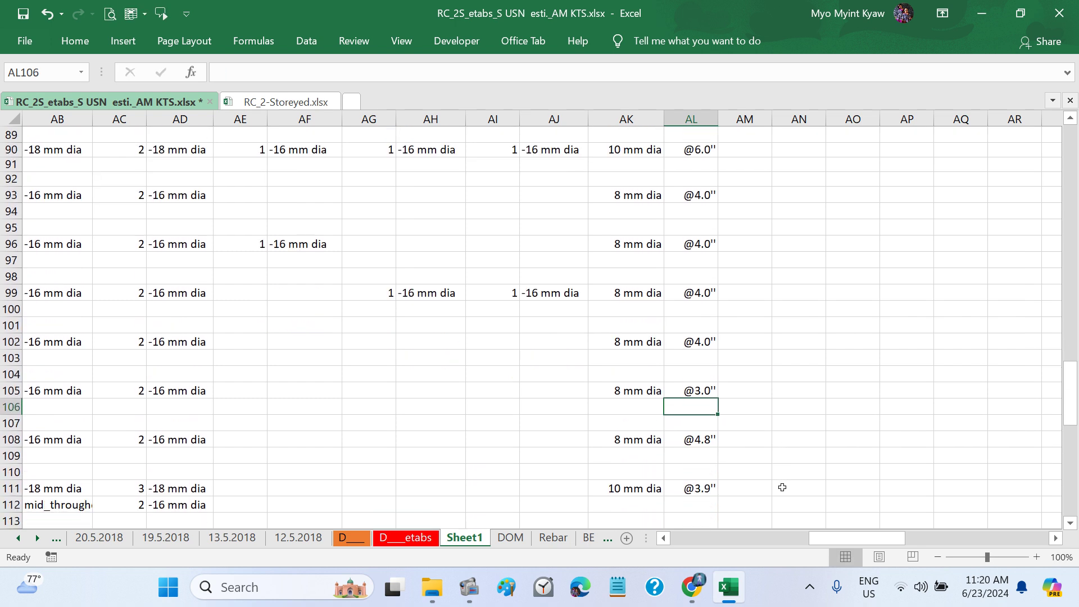
left_click(695, 423)
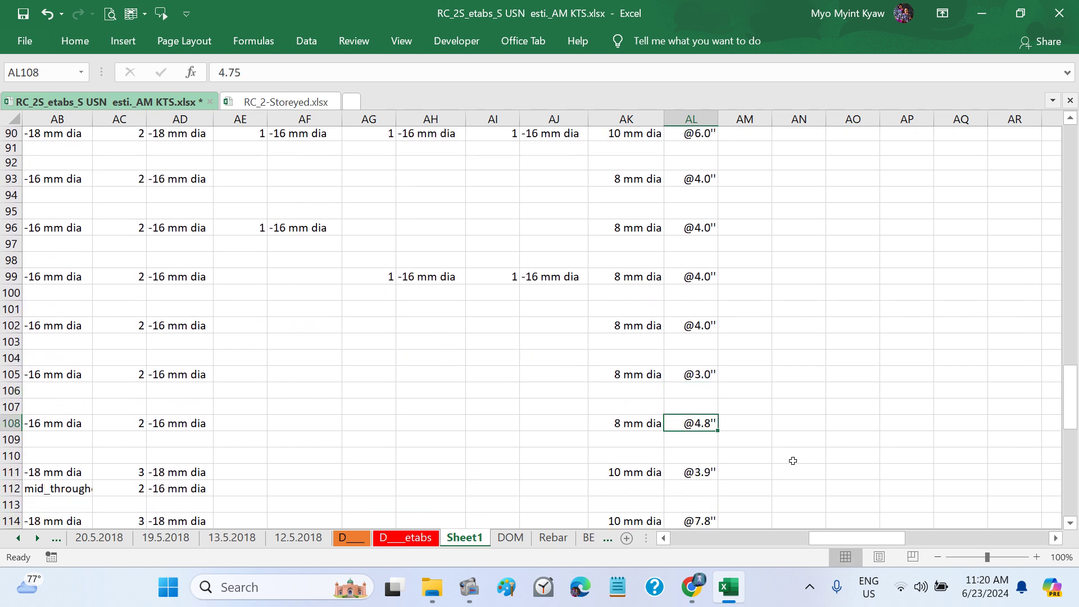
type("4")
key("Return")
Step: Set the stirrup spacings of beams B31 and B32 in AL111 and AL114 to 3 inches
scroll(793, 461, "down", 2)
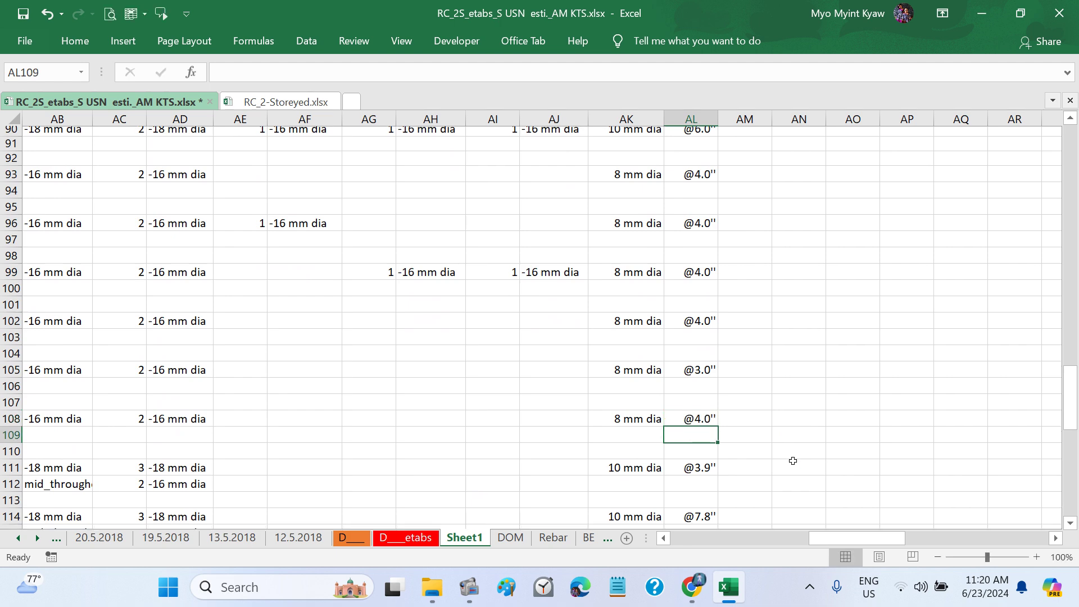
left_click(691, 414)
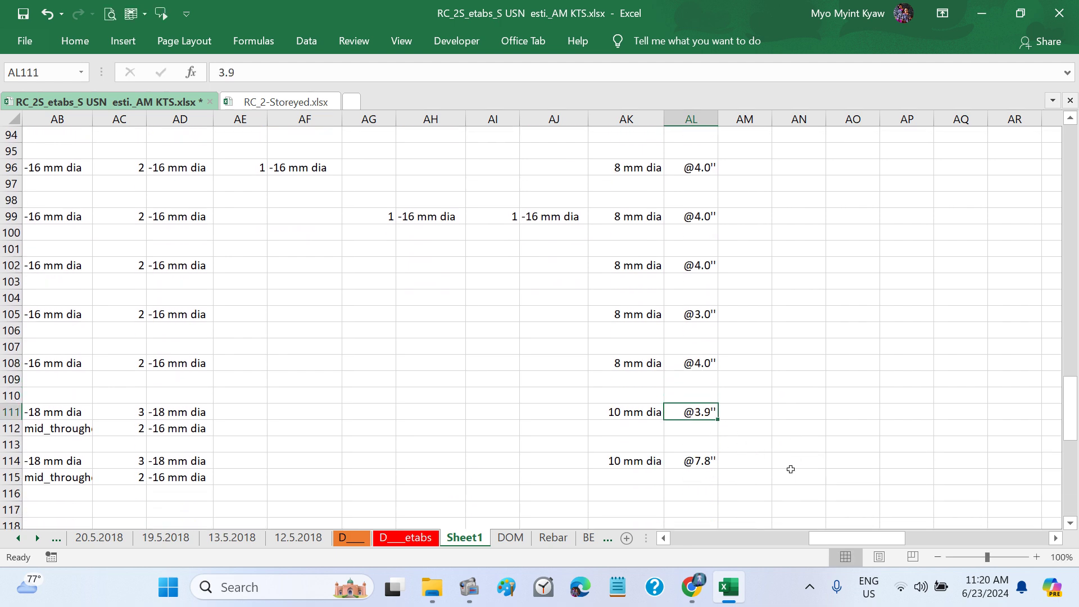
type("3")
key("Return")
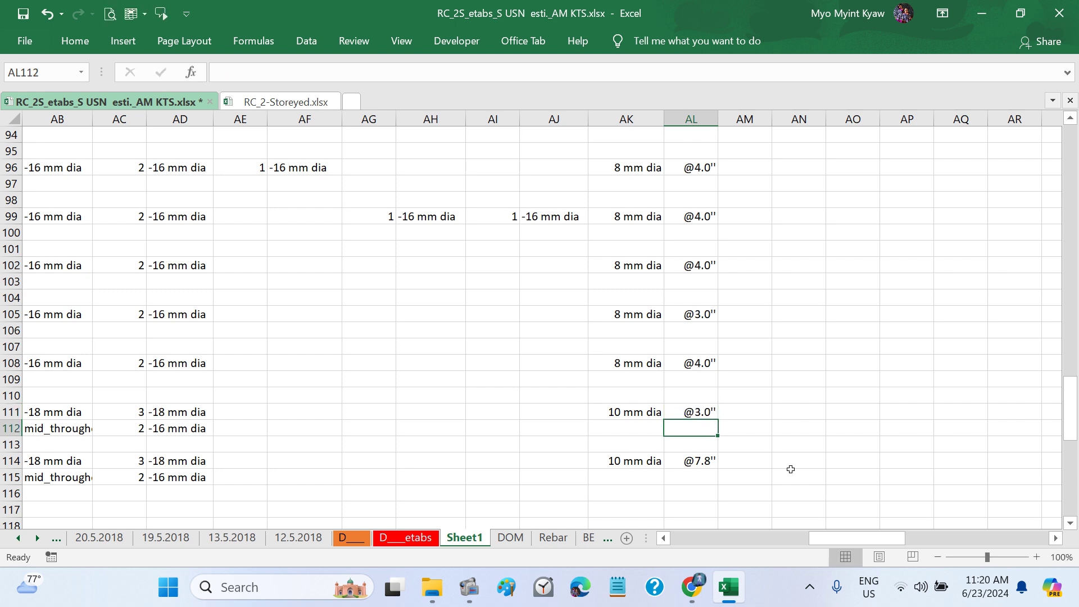
key("Down")
key("Down")
type("3")
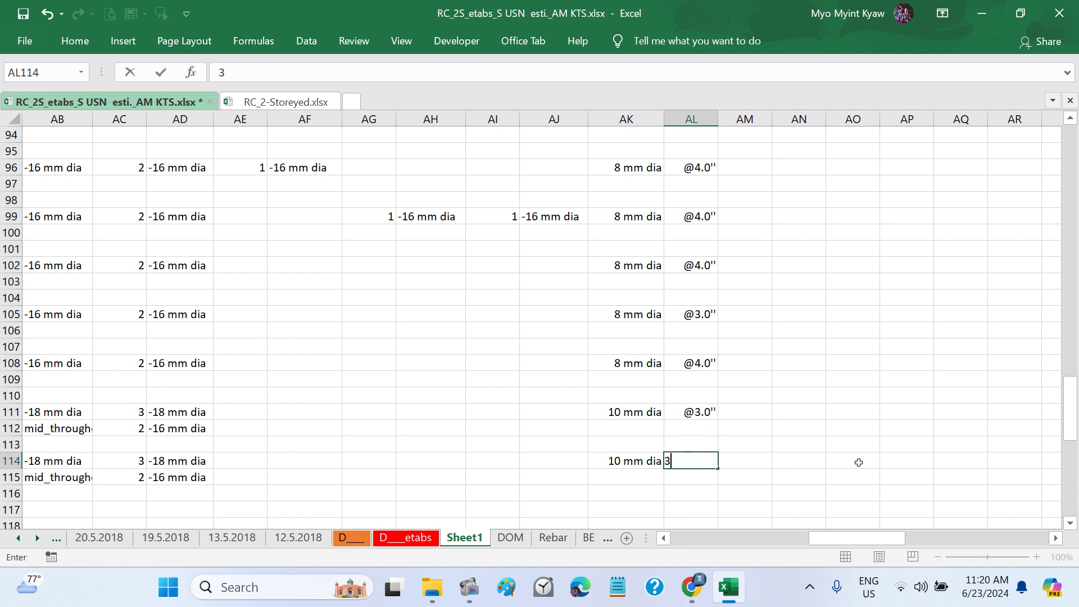
key("Return")
Step: Move the mid-throughout bar entries of B31 and B32 from AB112:AD112 and AB115:AD115 to AF111:AH111 and AF114:AH114
scroll(856, 462, "down", 3)
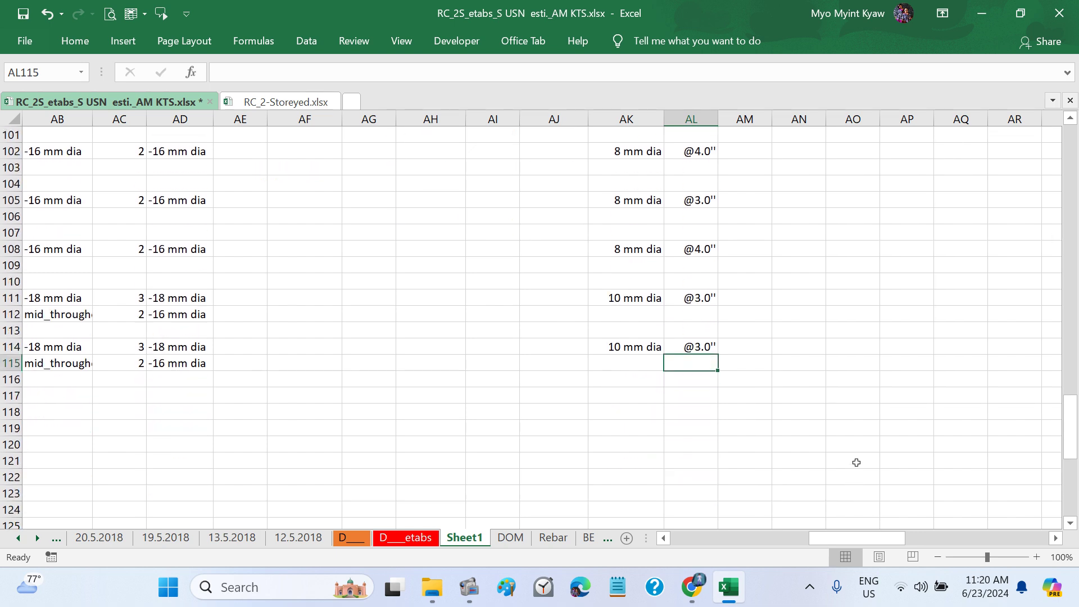
scroll(857, 462, "left", 6)
scroll(856, 462, "left", 6)
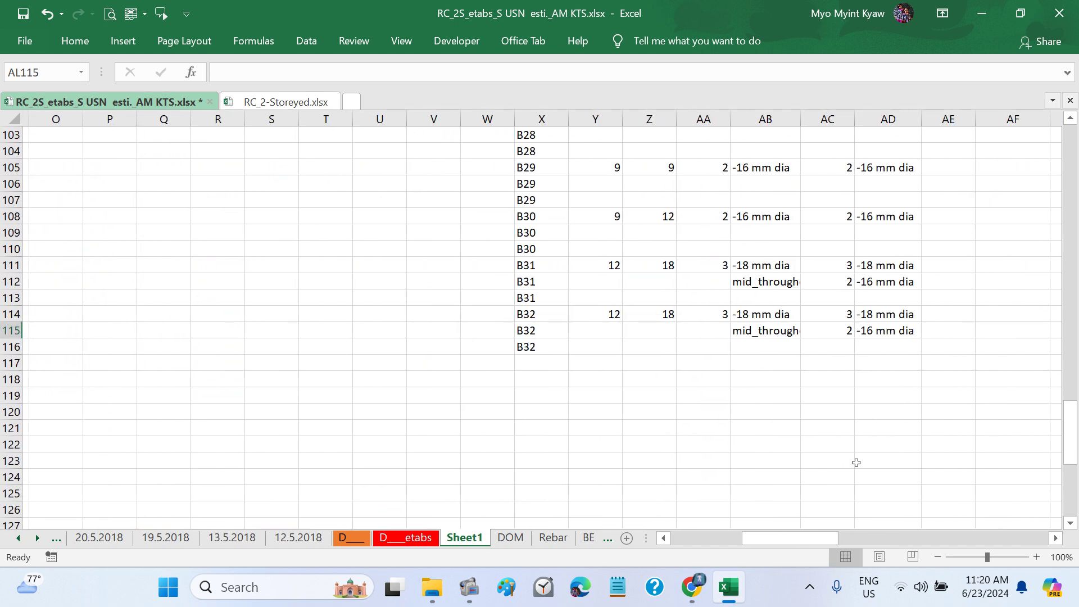
scroll(857, 462, "right", 10)
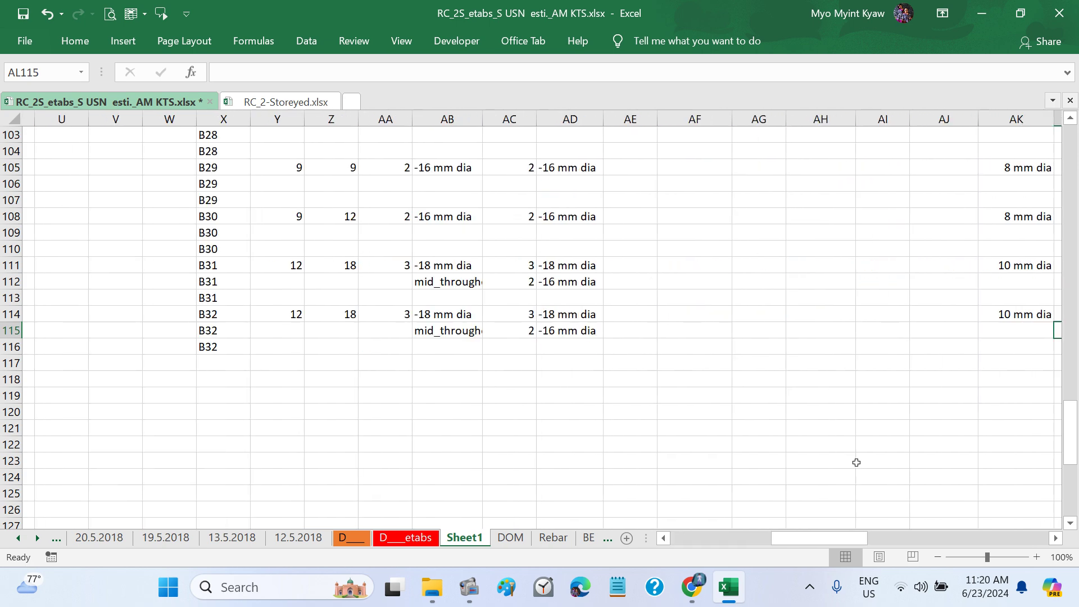
left_click(856, 462)
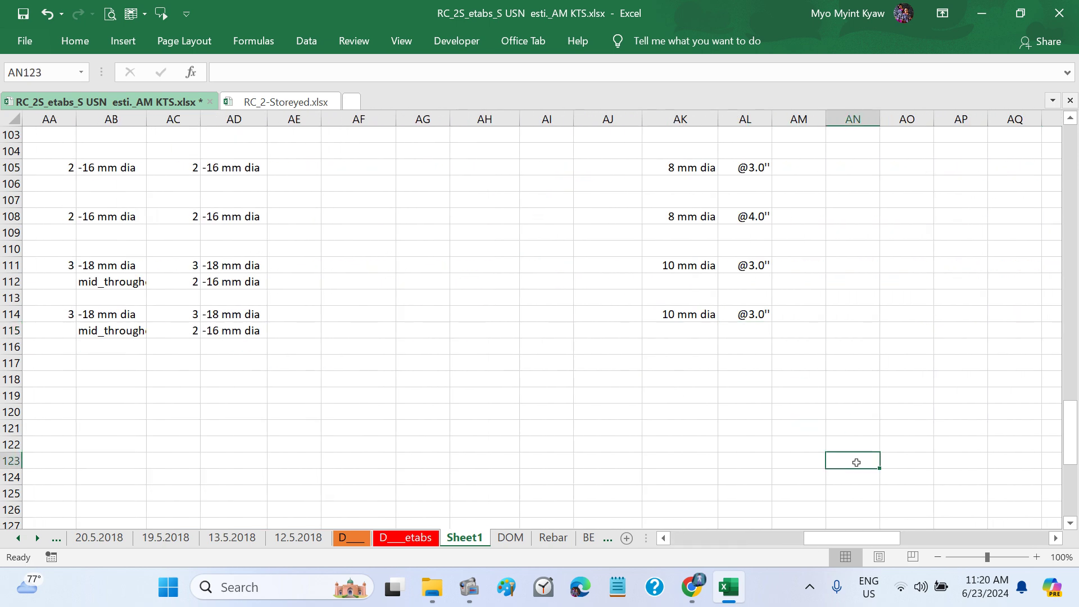
left_click(515, 408)
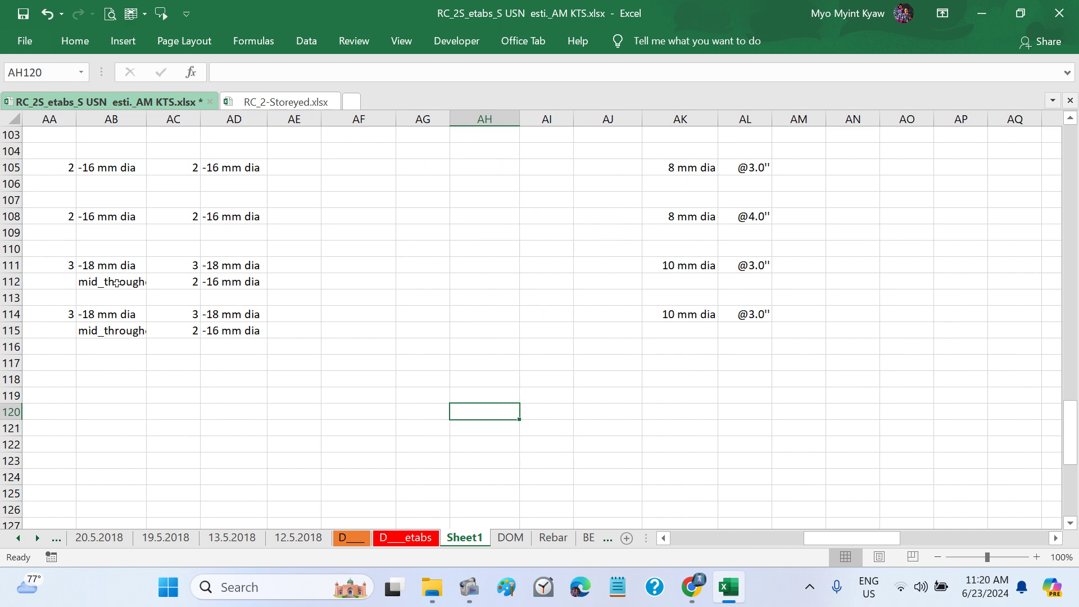
left_click_drag(109, 281, 239, 282)
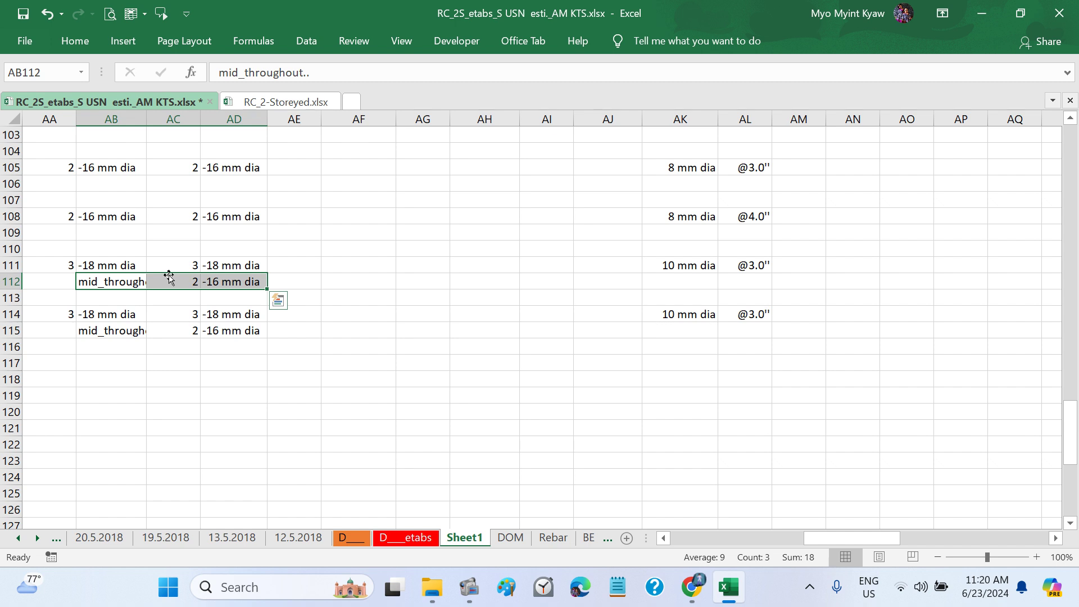
left_click_drag(169, 277, 407, 270)
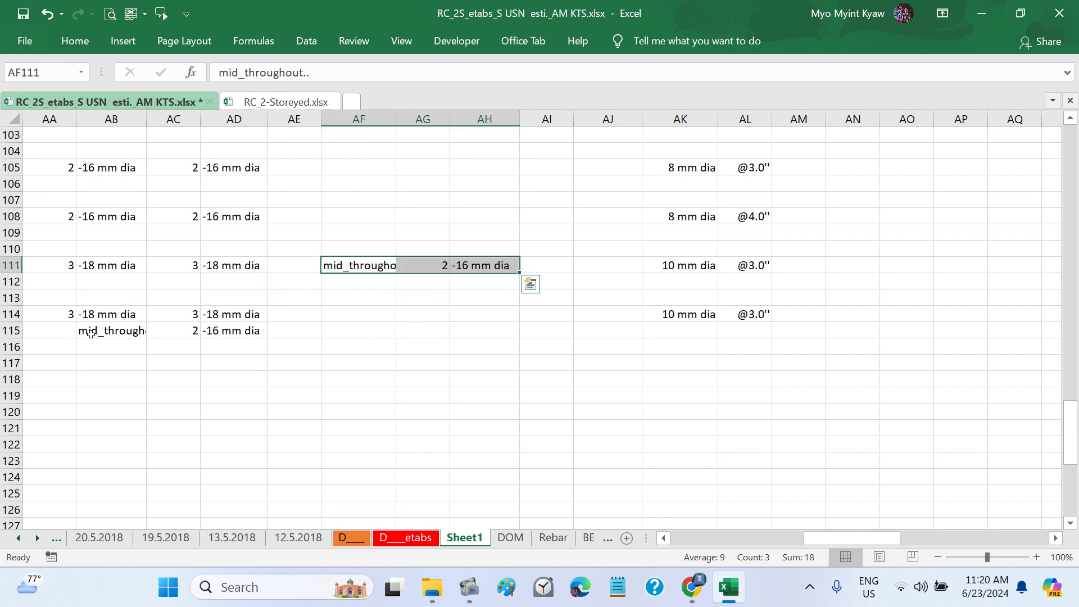
left_click_drag(91, 333, 239, 333)
key("ctrl+v")
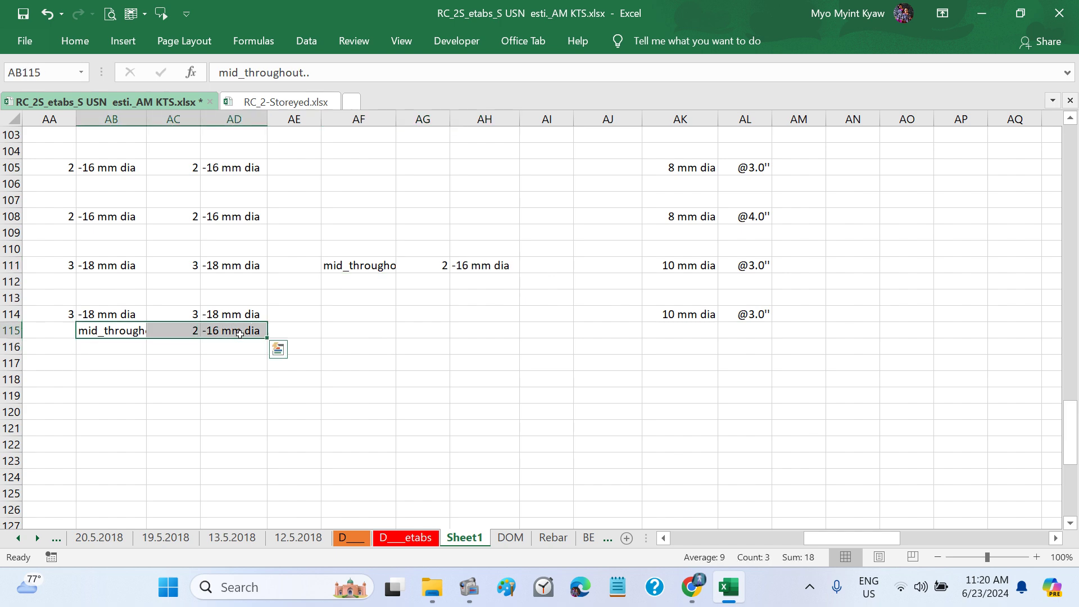
left_click_drag(154, 324, 427, 319)
left_click(490, 395)
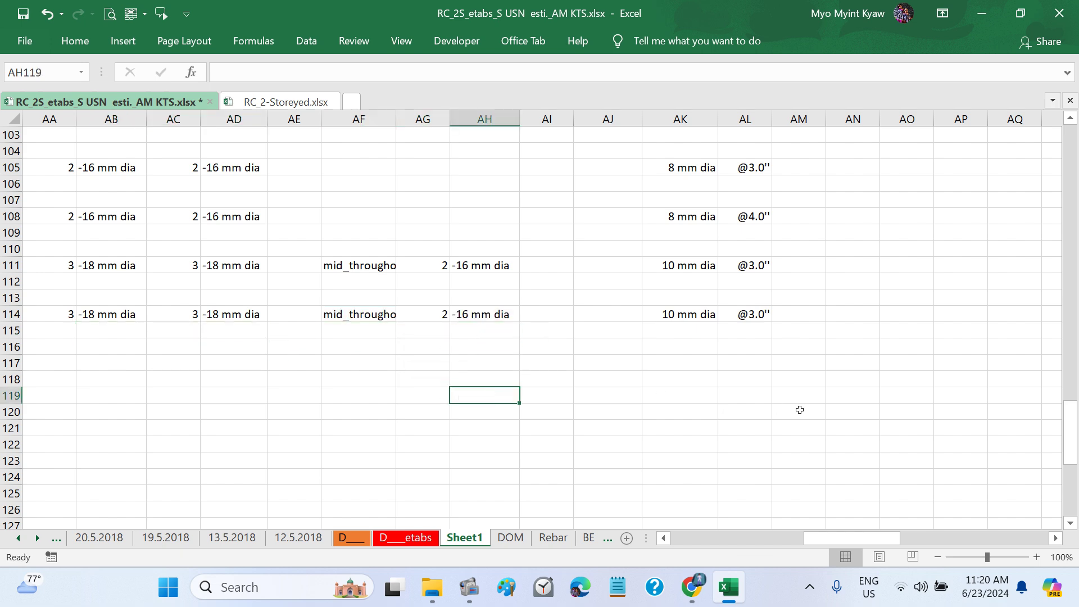
scroll(799, 410, "up", 20)
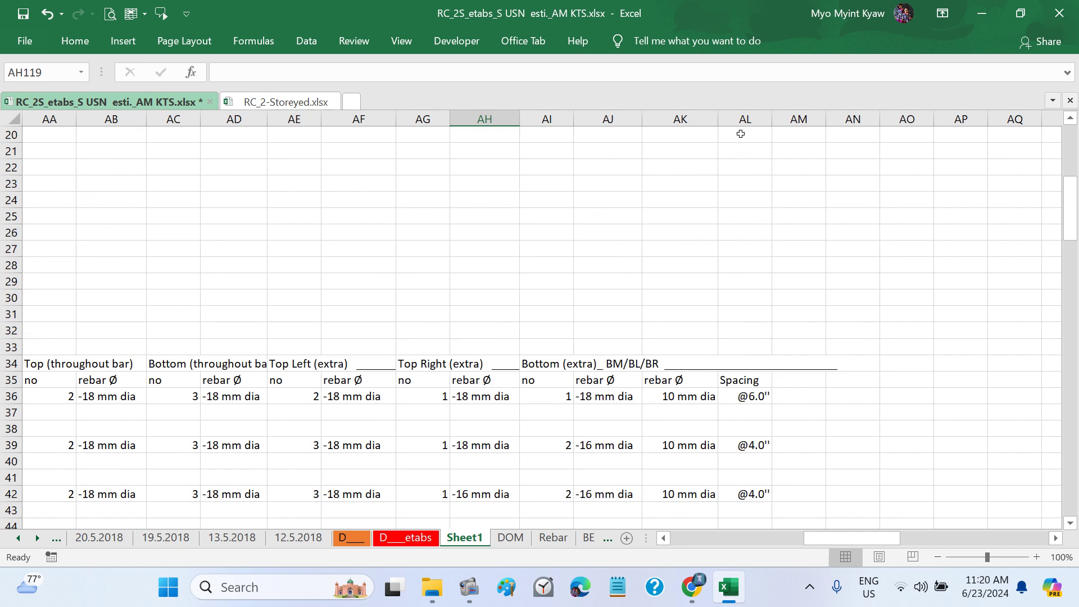
left_click(739, 126)
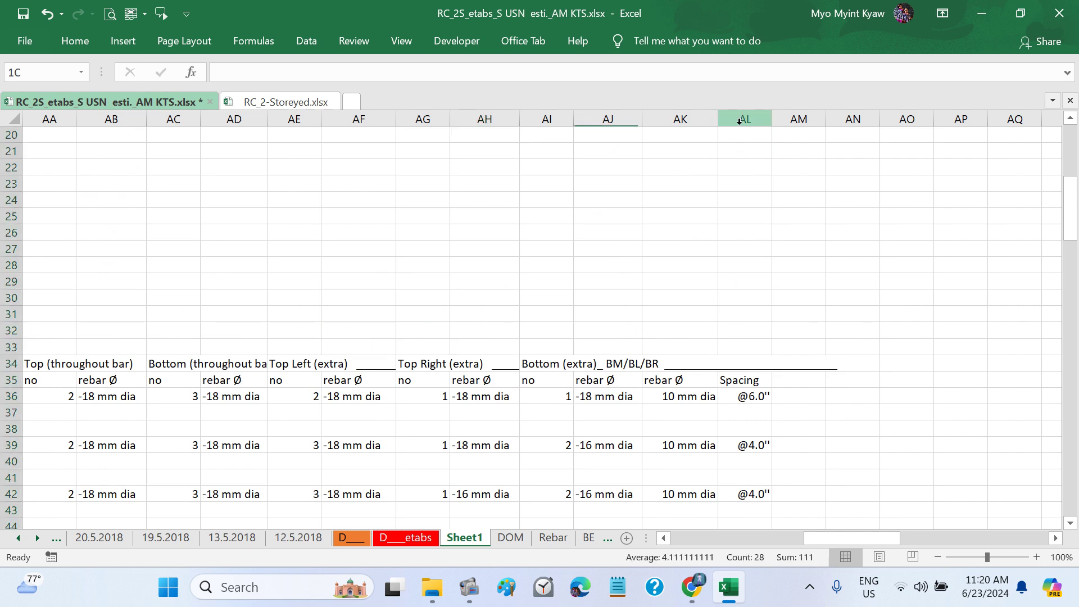
left_click(58, 50)
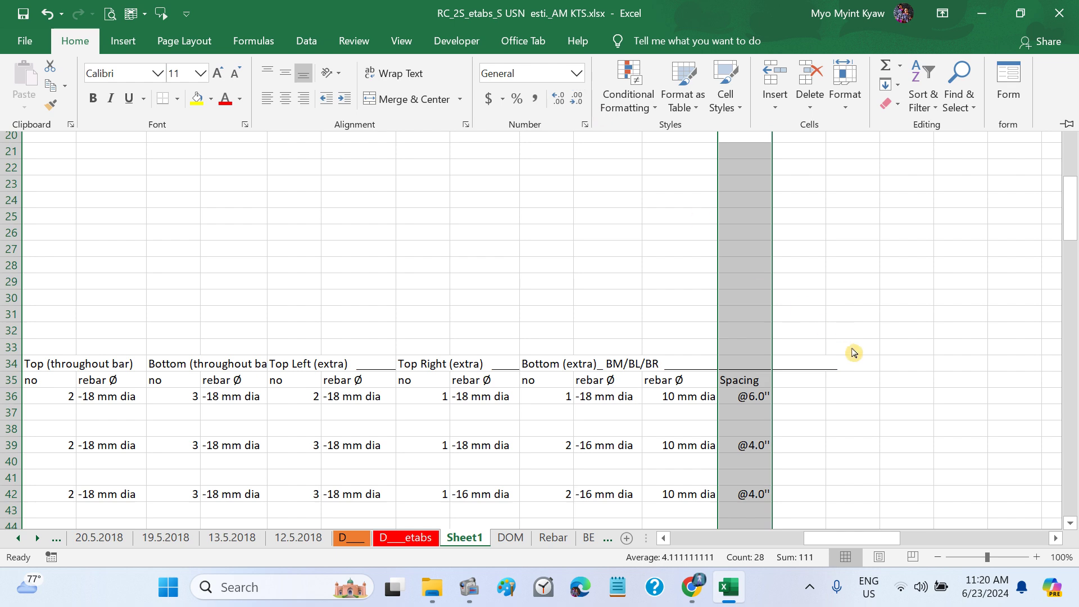
left_click(784, 393)
left_click(784, 397)
left_click(758, 397)
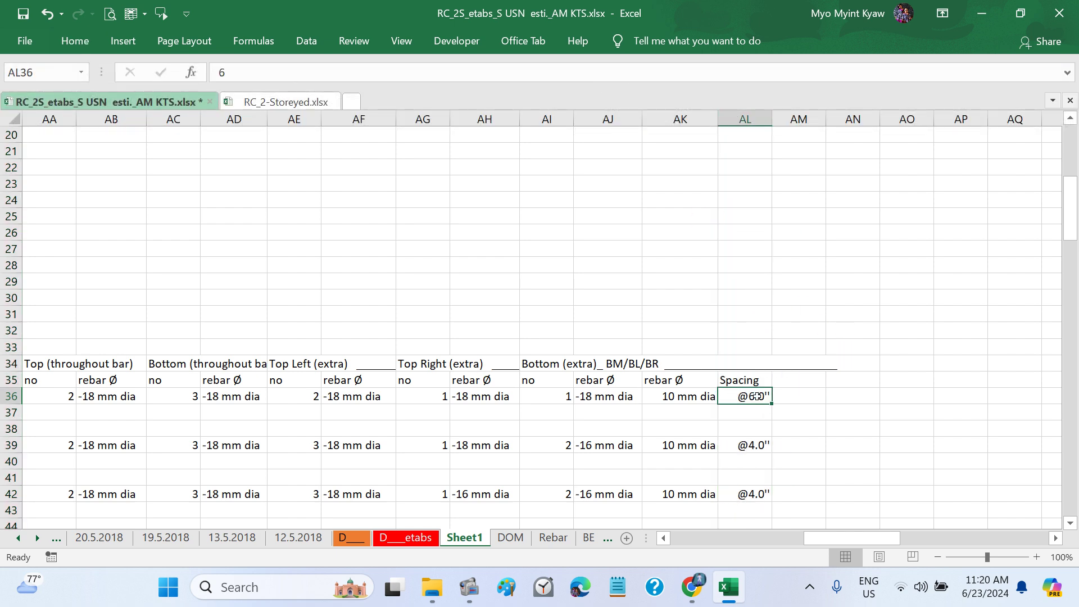
left_click(737, 129)
left_click(73, 43)
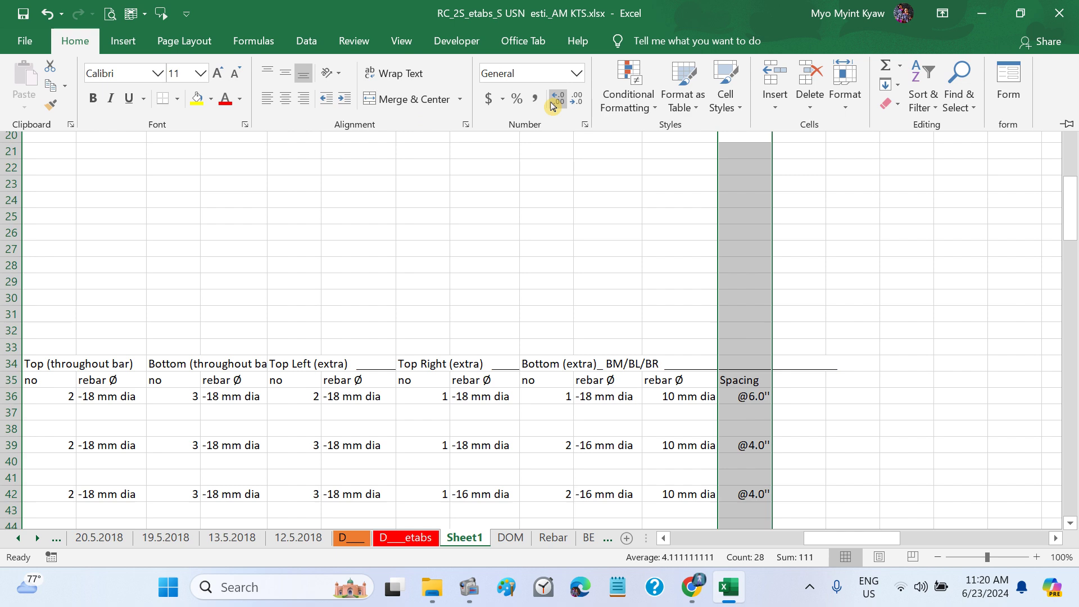
left_click(802, 403)
left_click(801, 412)
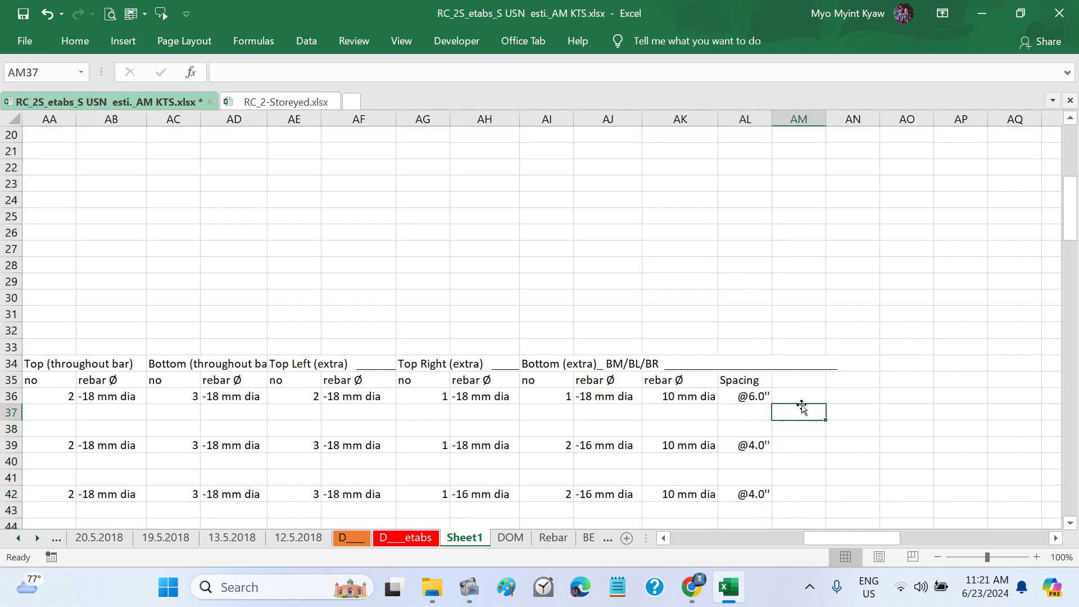
Step: Display the stirrup spacings in AL36:AL43 without decimal places
left_click_drag(756, 396, 748, 512)
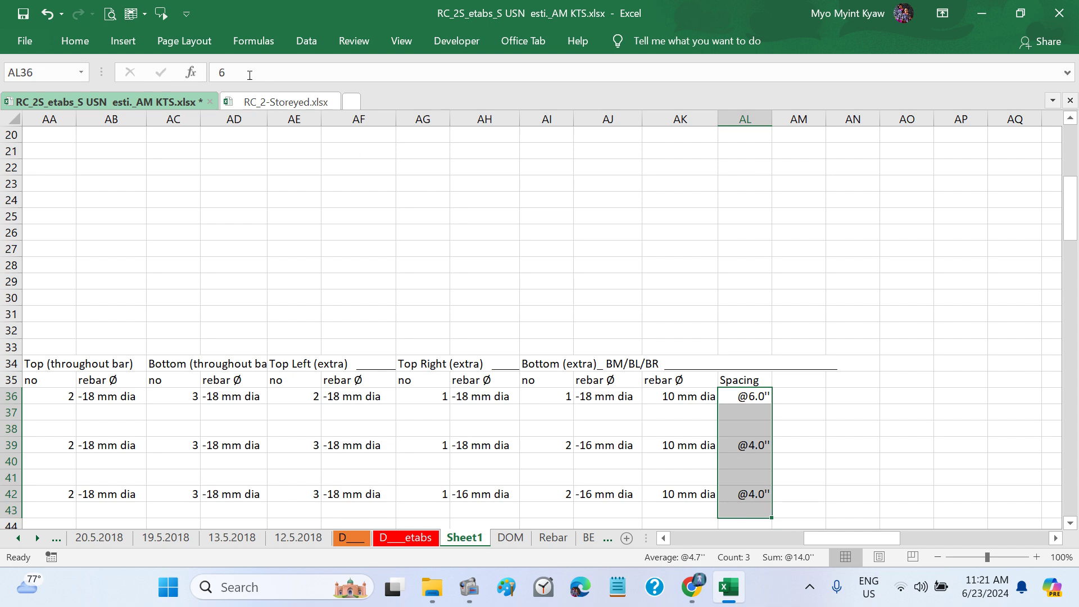
left_click(75, 41)
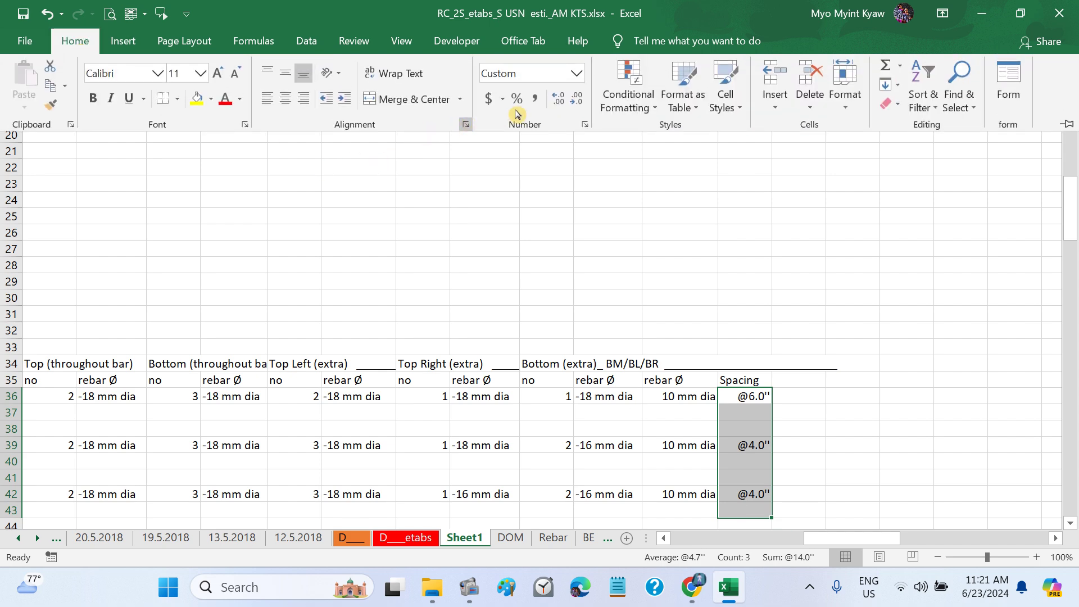
left_click(576, 98)
scroll(856, 270, "down", 2)
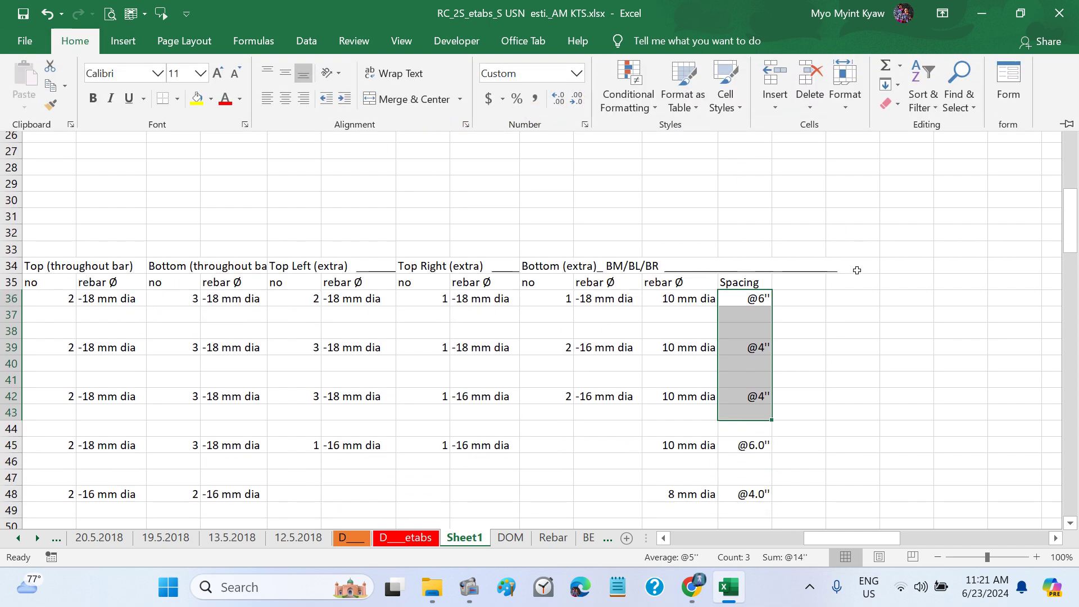
Step: Display the remaining stirrup spacings in AL45:AL116 without decimal places
scroll(857, 270, "down", 3)
mouse_move(756, 281)
left_mouse_down()
mouse_move(759, 555)
mouse_move(740, 268)
left_mouse_up()
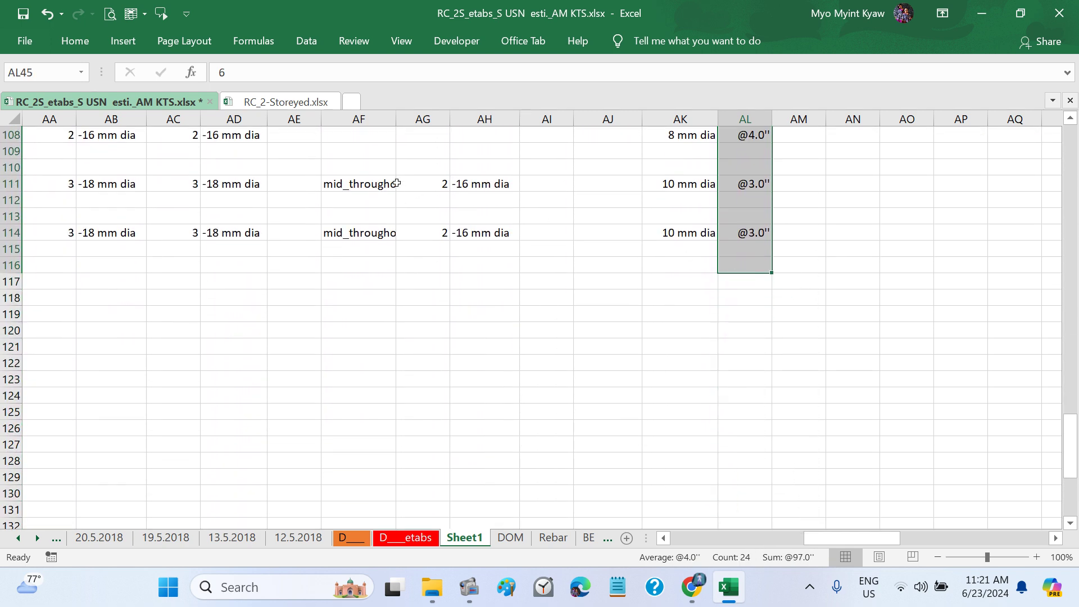
left_click(79, 45)
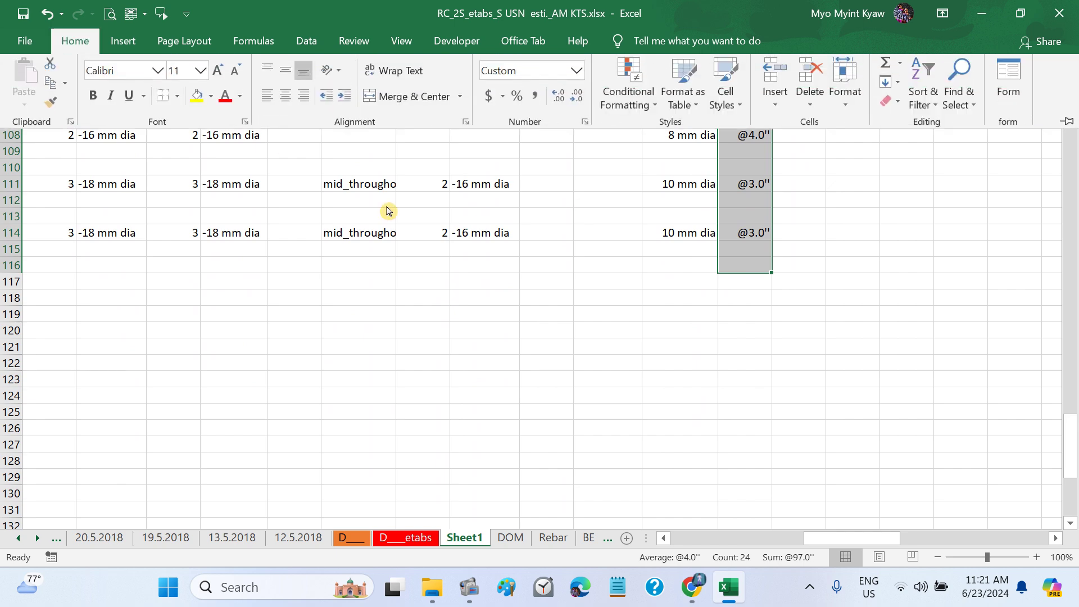
left_click(576, 99)
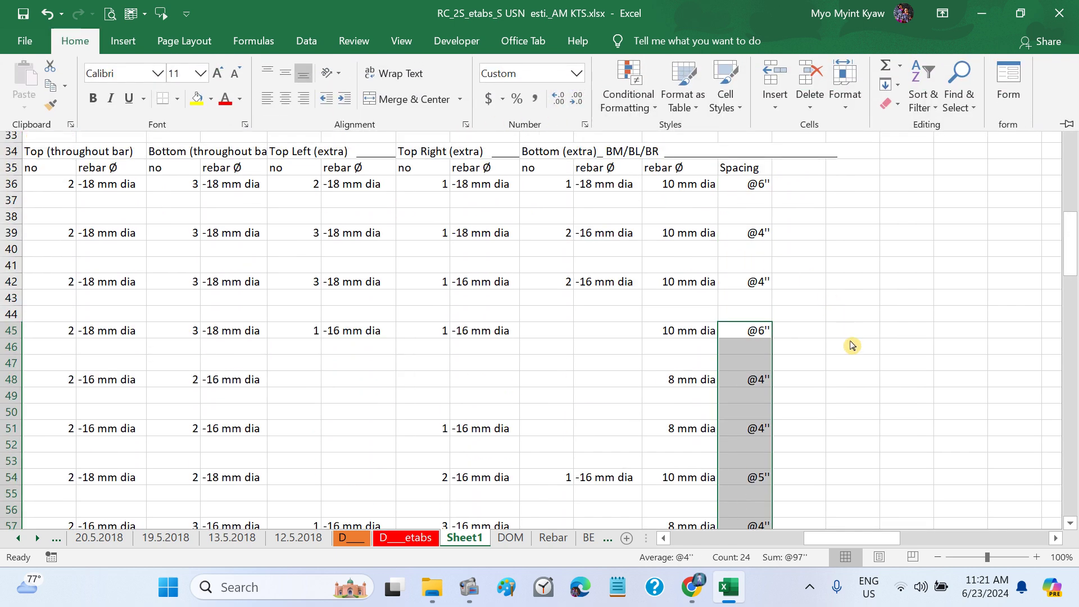
scroll(850, 340, "down", 5)
scroll(849, 340, "up", 16)
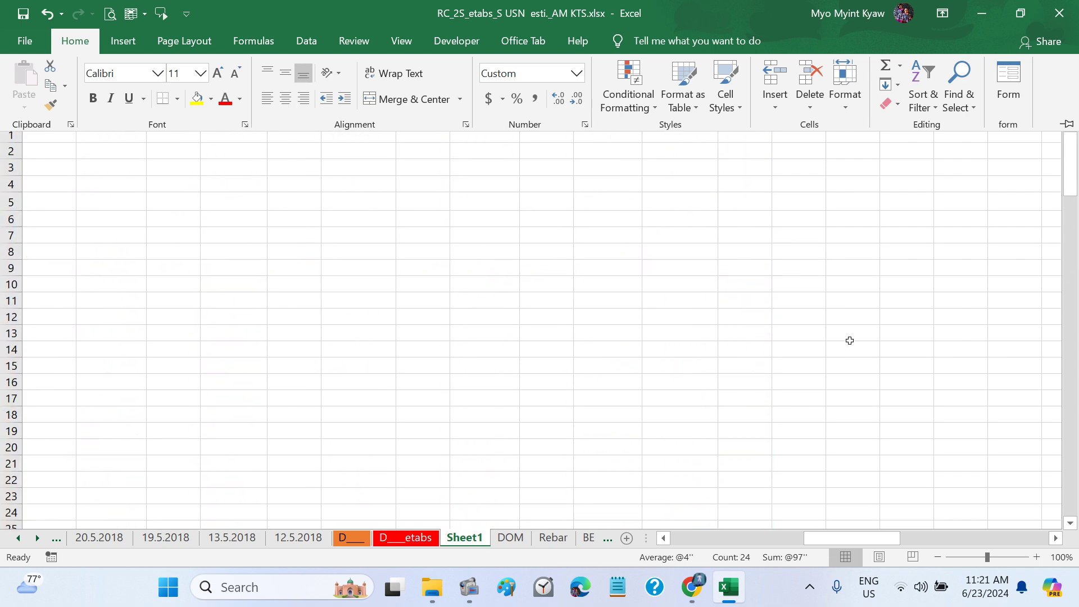
Step: Left-align the stirrup spacing values in column AL
scroll(768, 255, "down", 1)
left_click(768, 255)
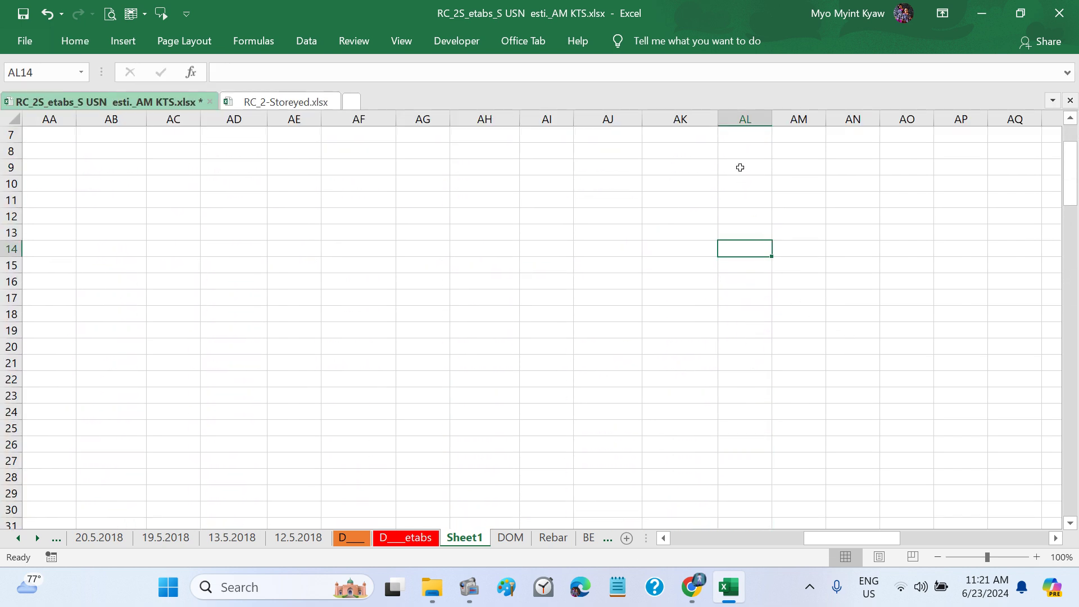
left_click(741, 135)
key("ctrl+shift+Down")
left_click(79, 41)
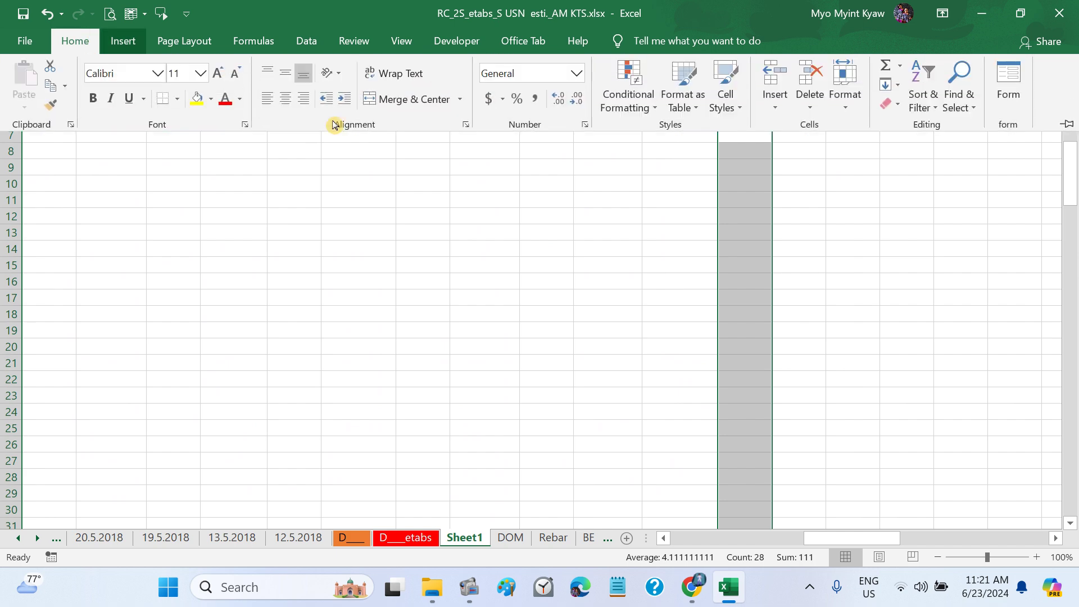
scroll(855, 322, "down", 6)
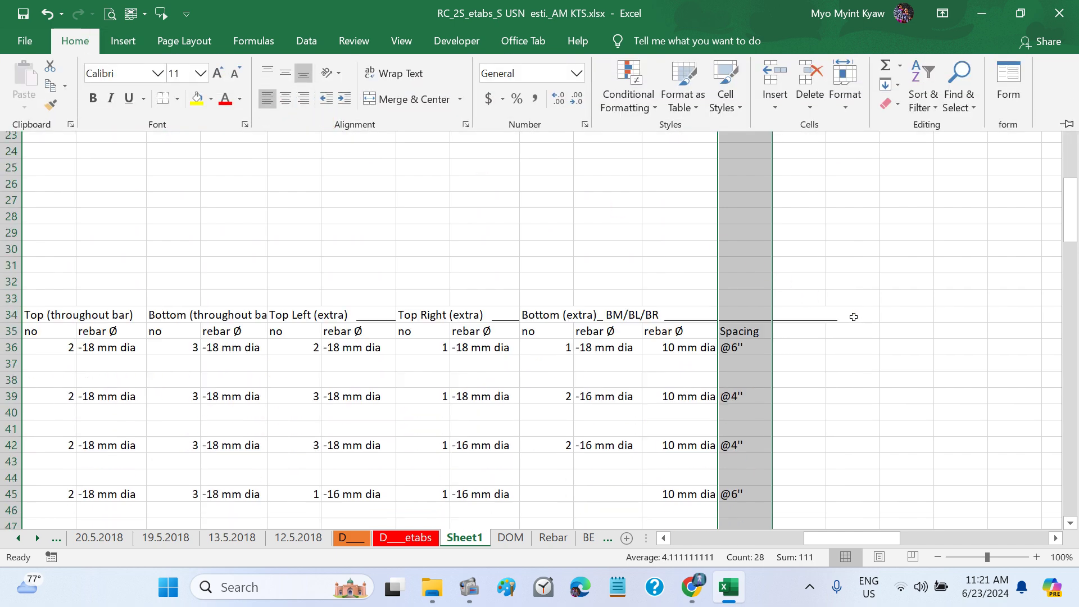
left_click(853, 317)
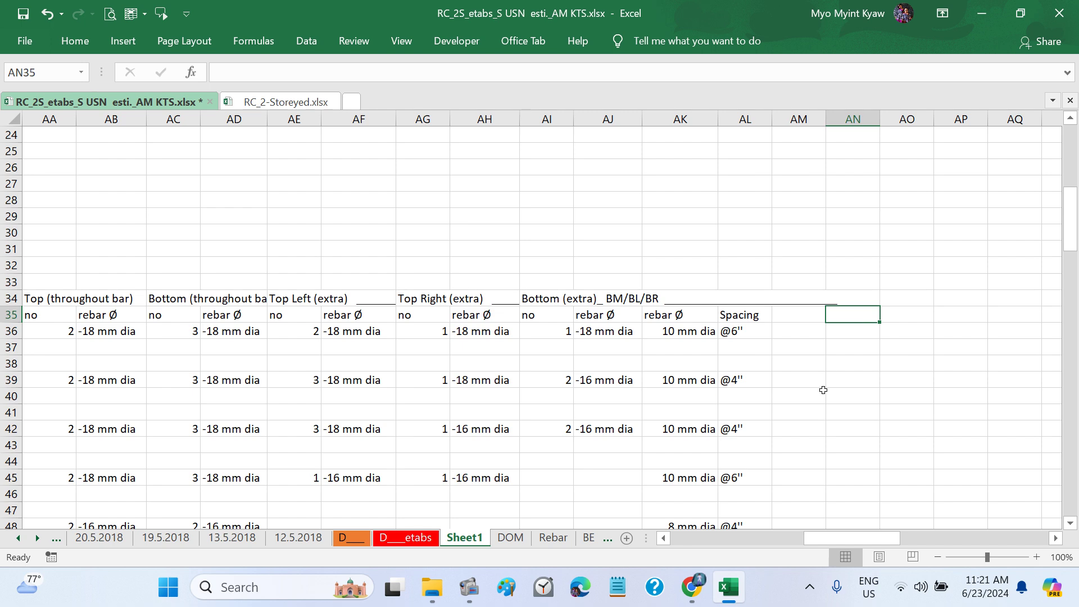
Step: Try pasting a copy of the formatted Floor Beam header F30:V32 at X29, above the beam data, and undo the paste
scroll(824, 391, "down", 1)
scroll(823, 390, "left", 2)
scroll(536, 394, "left", 7)
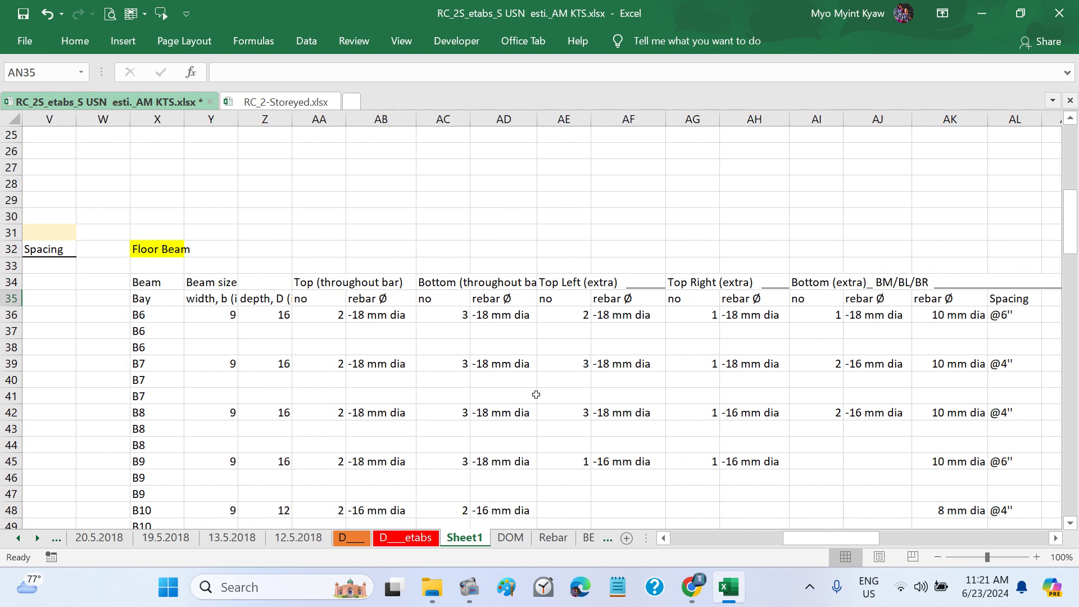
scroll(536, 395, "left", 5)
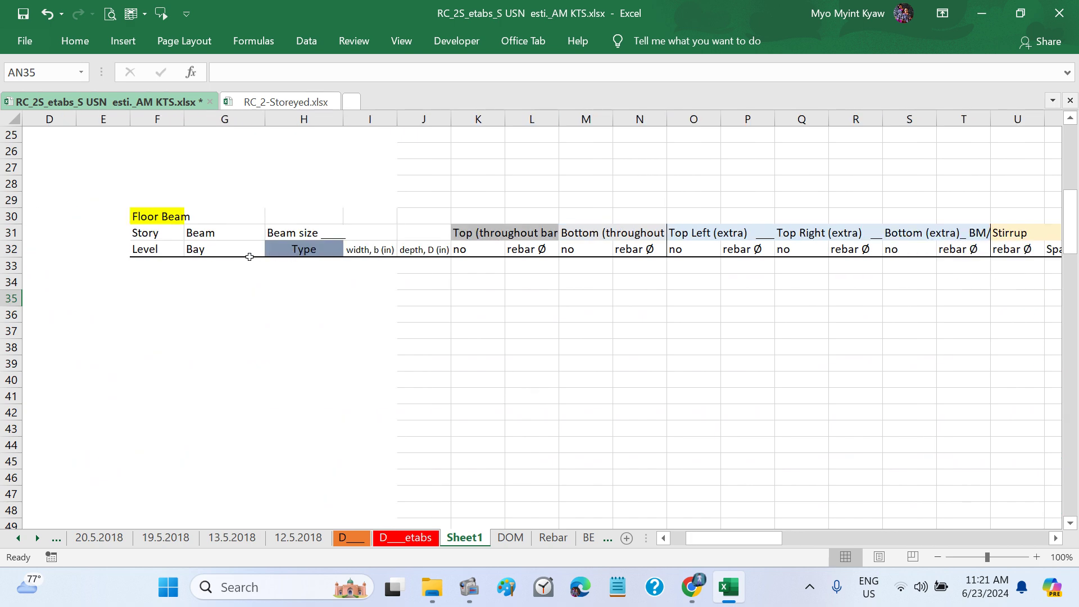
left_click(143, 210)
left_click_drag(144, 210, 950, 249)
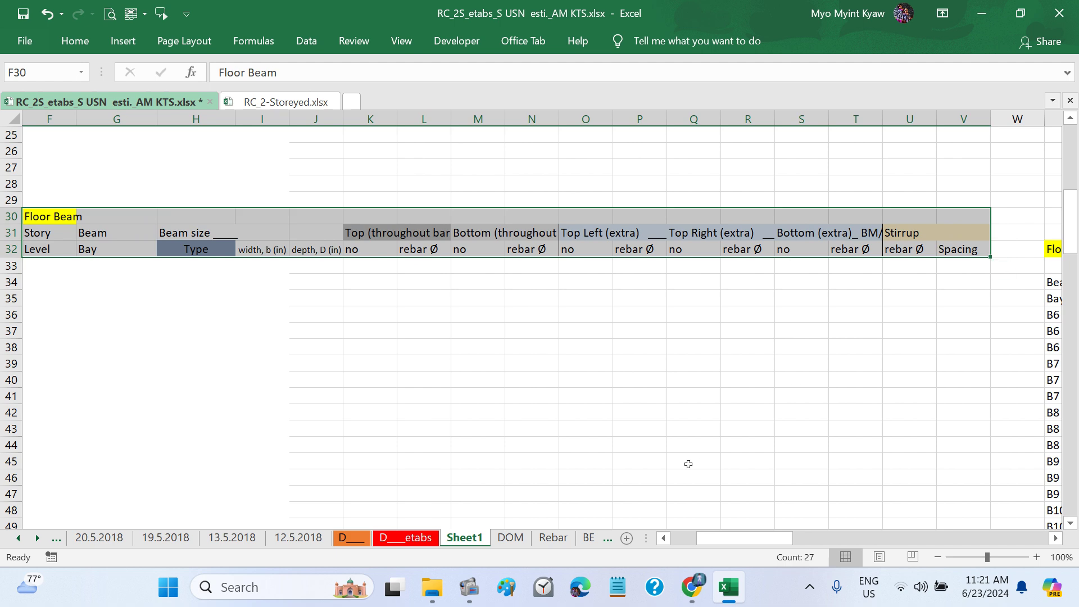
key("ctrl+c")
scroll(689, 464, "right", 5)
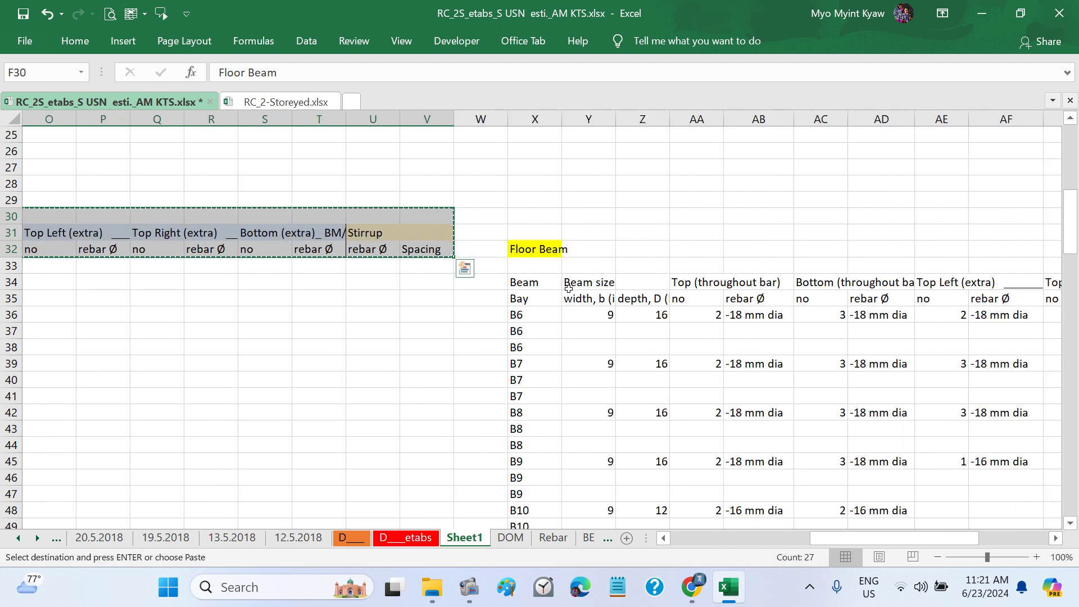
left_click(543, 217)
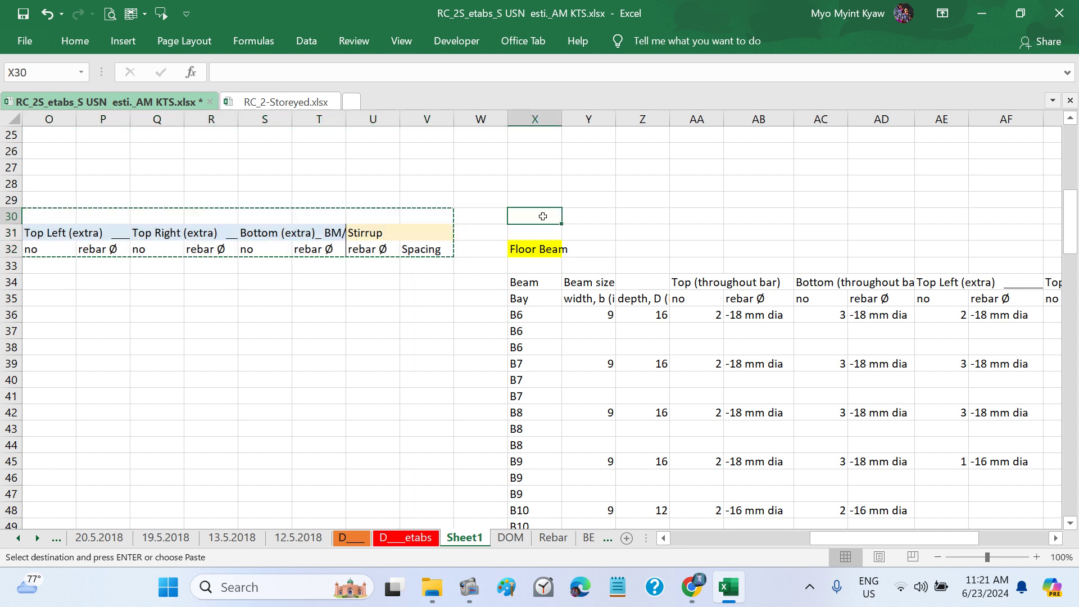
left_click(540, 204)
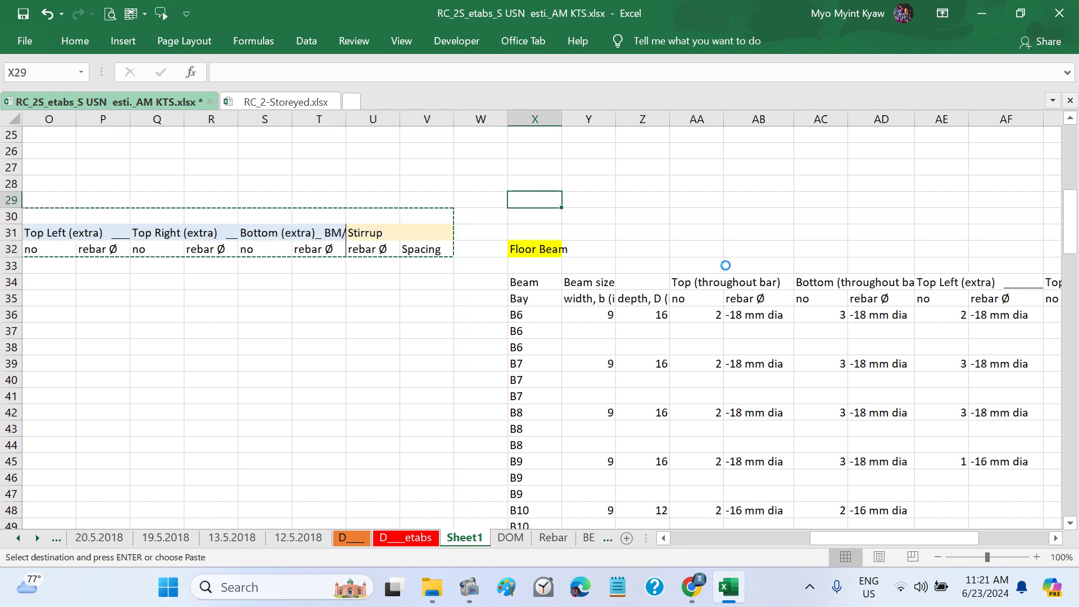
key("ctrl+v")
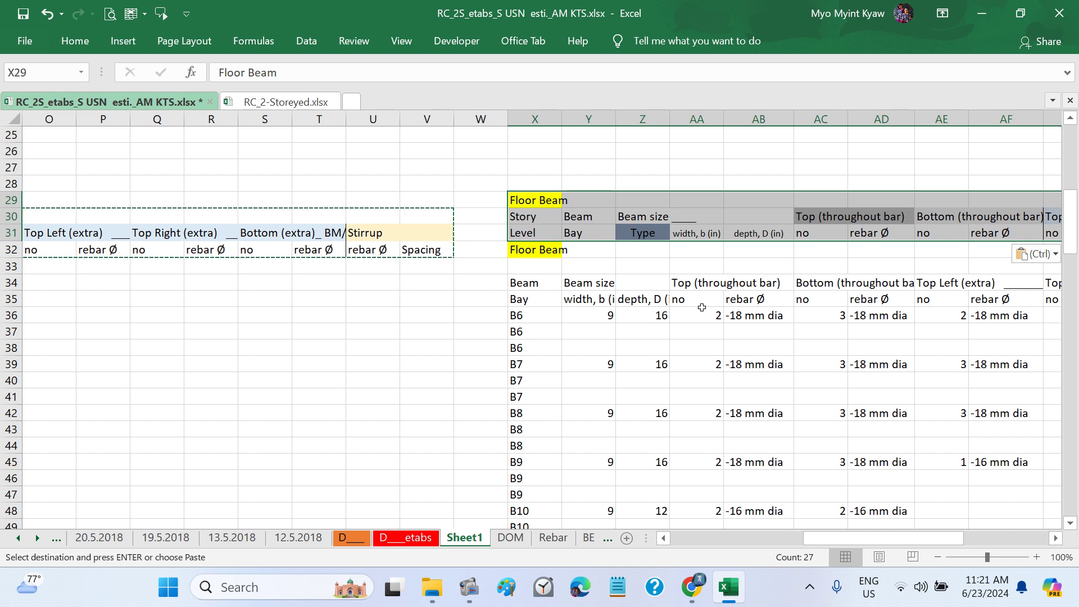
scroll(702, 307, "right", 1)
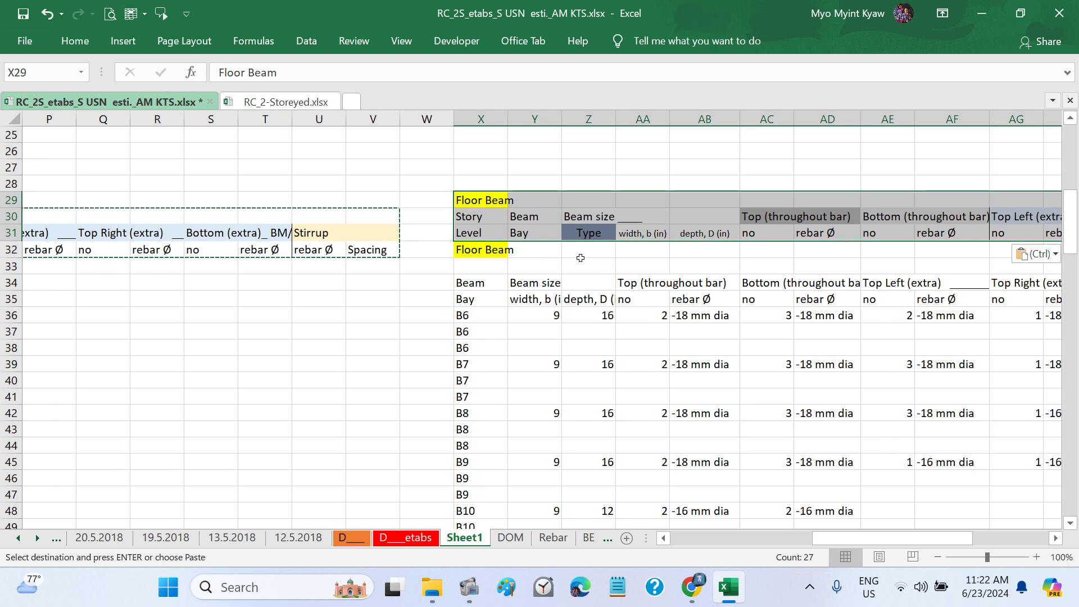
key("ctrl+z")
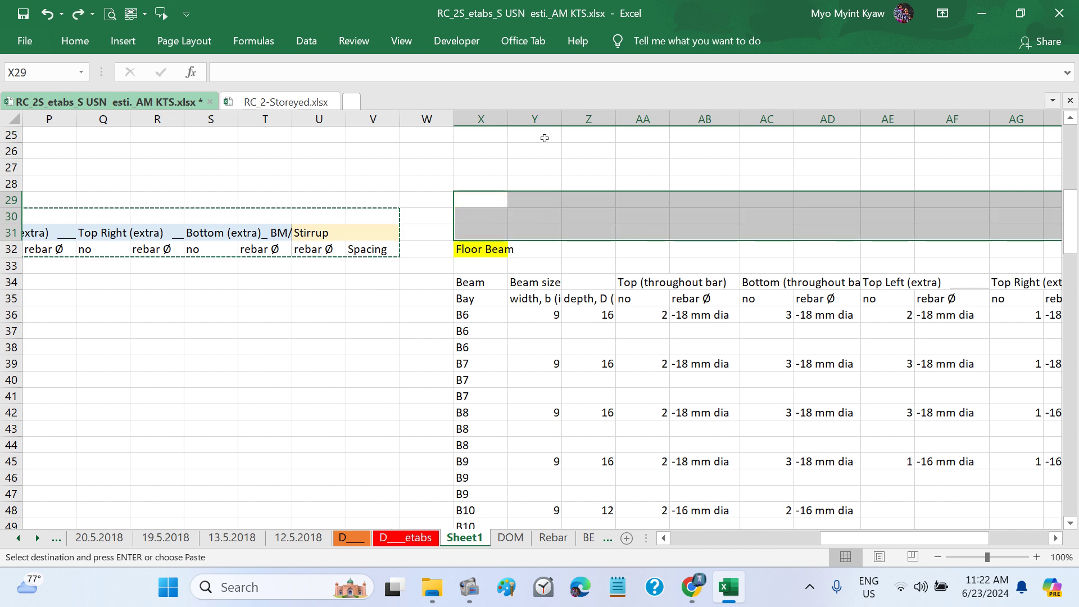
Step: Insert a blank column at Y, between the beam names and the beam width column
left_click(537, 119)
right_click(540, 120)
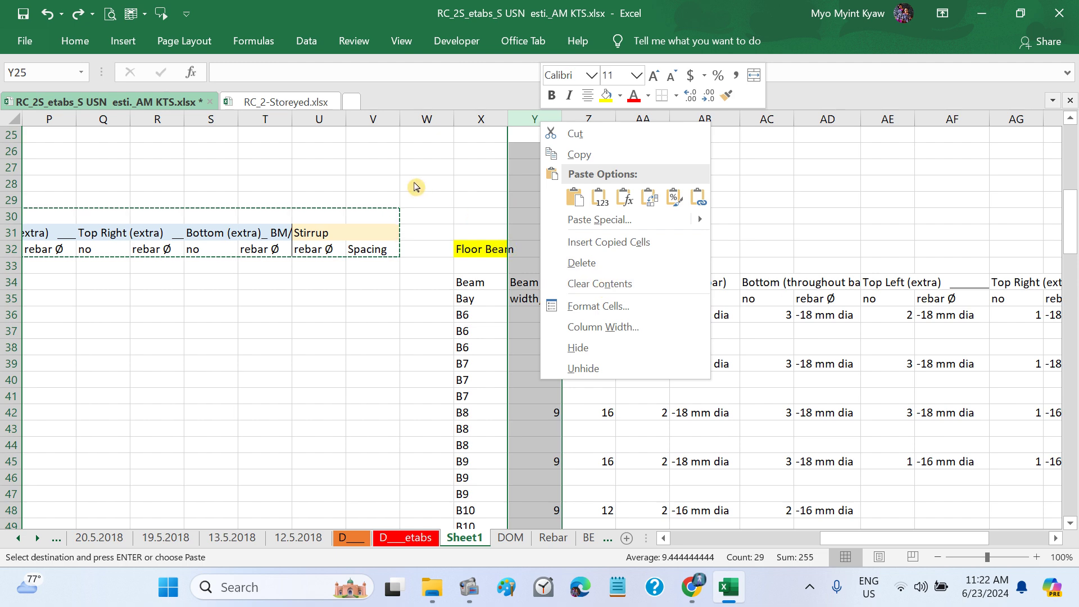
key("Escape")
key("Escape")
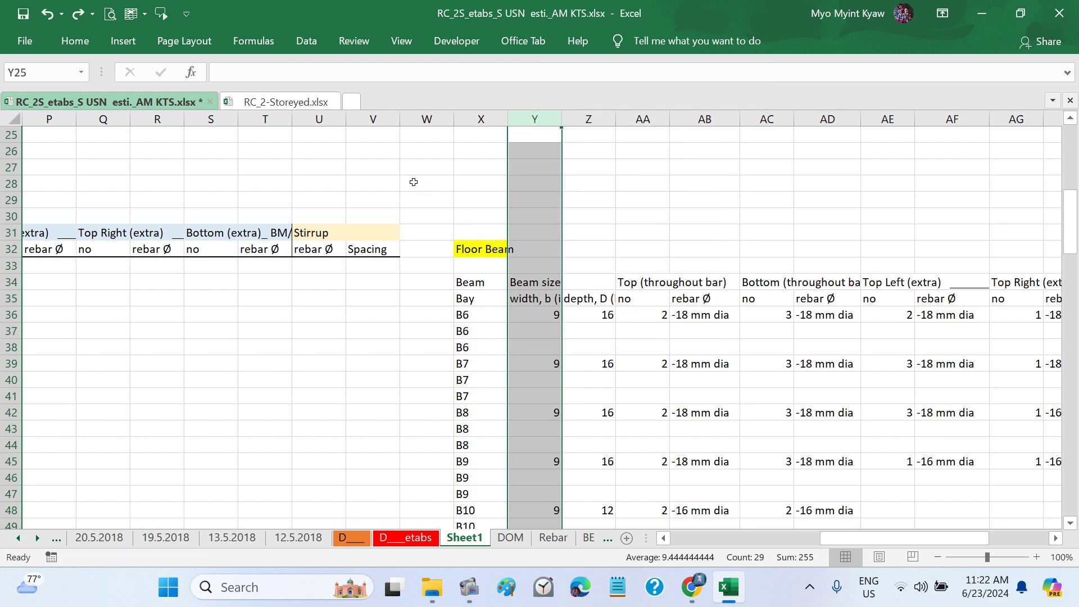
right_click(535, 120)
left_click(581, 240)
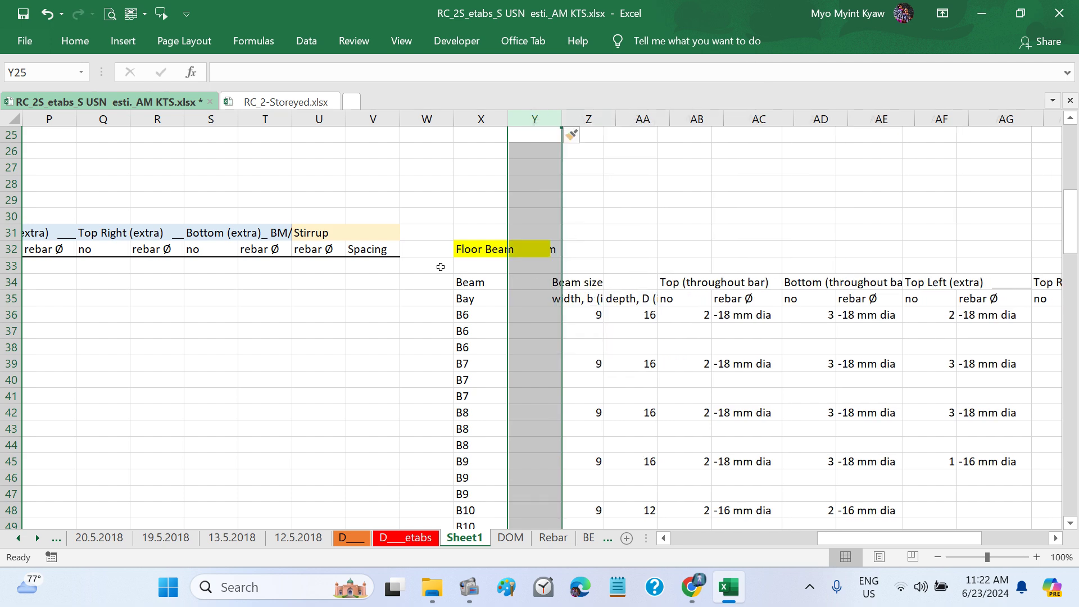
Step: Move the Floor Beam title from F30 to G30 and delete the Story Level column F from the header template
scroll(306, 301, "left", 5)
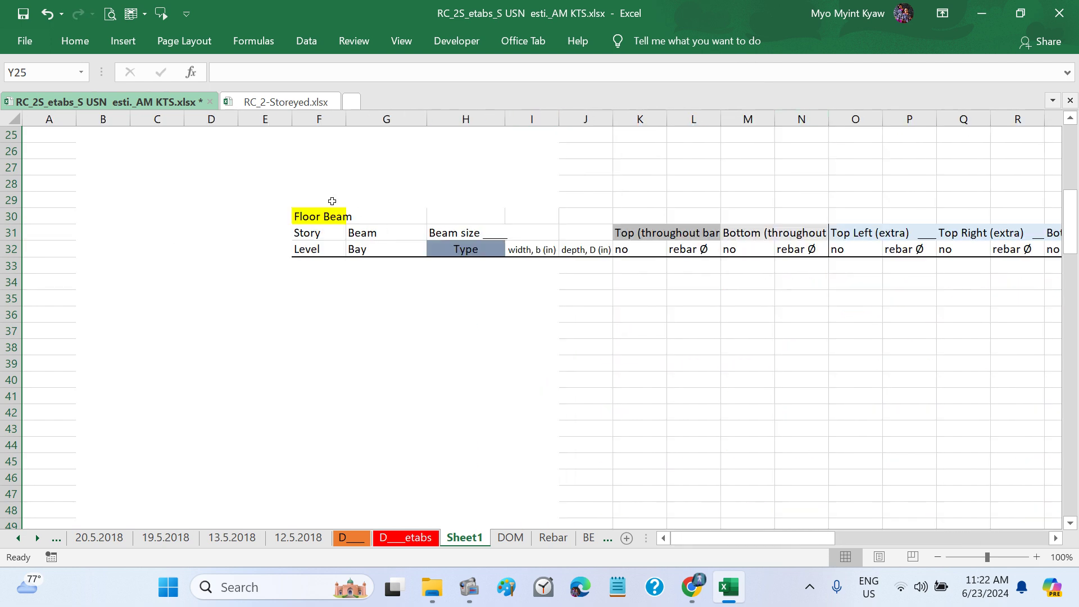
left_click(311, 214)
left_click_drag(345, 216, 363, 210)
left_click(309, 119)
right_click(312, 122)
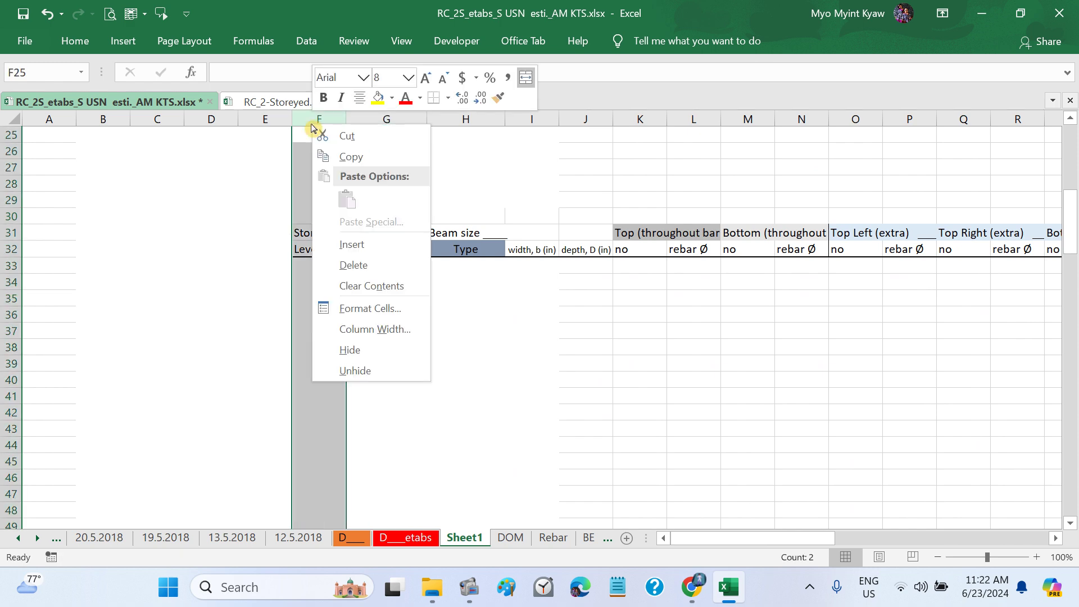
left_click(355, 264)
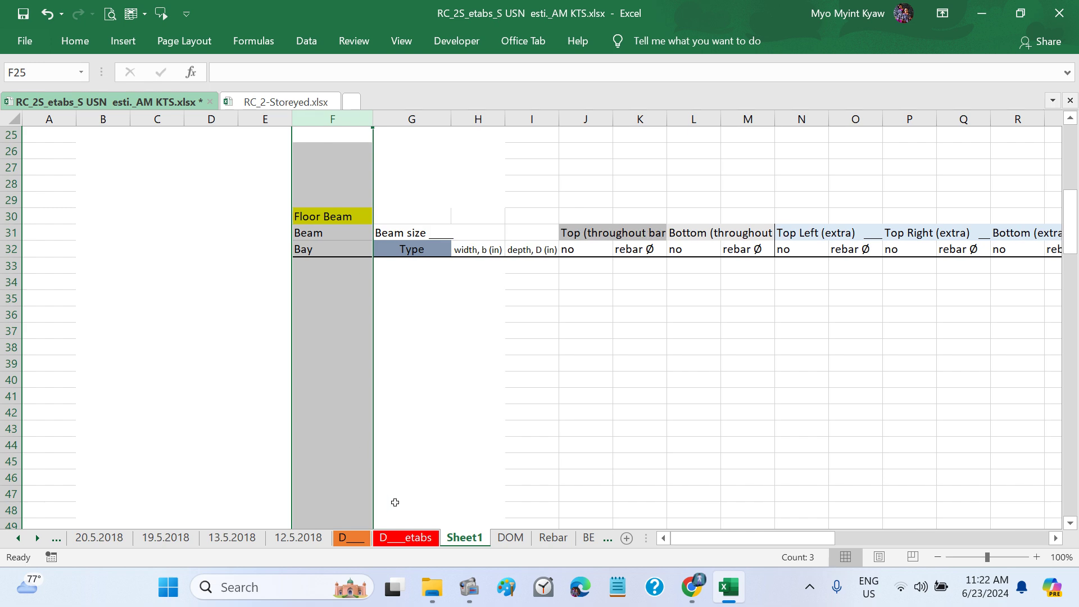
Step: Examine the column layout and beam types of the existing Floor Beam table on the D____etabs sheet, comparing it with Sheet1
left_click(408, 537)
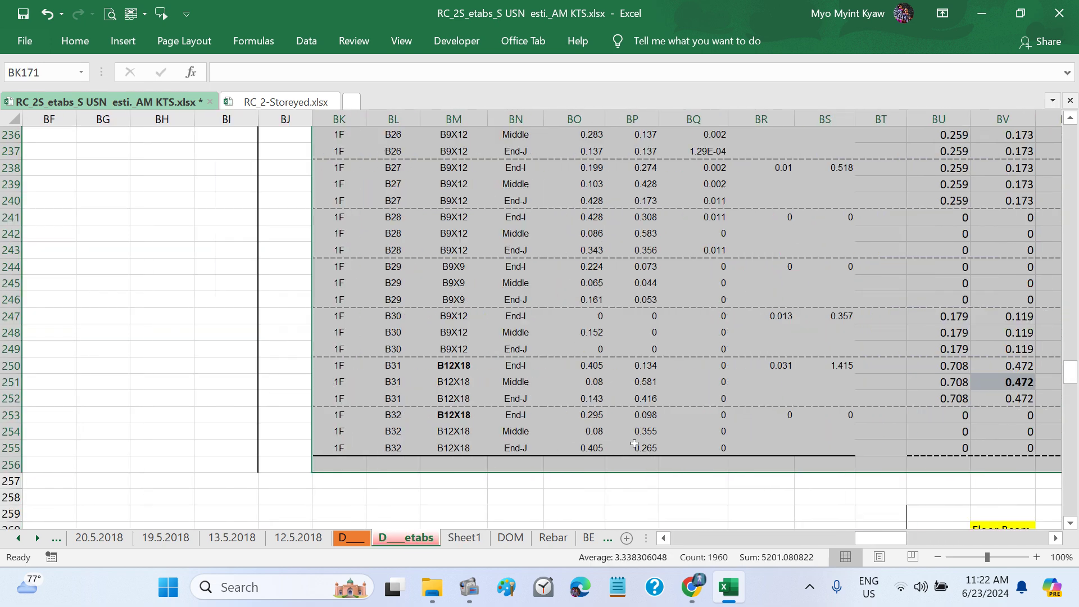
scroll(634, 444, "down", 7)
scroll(634, 445, "right", 4)
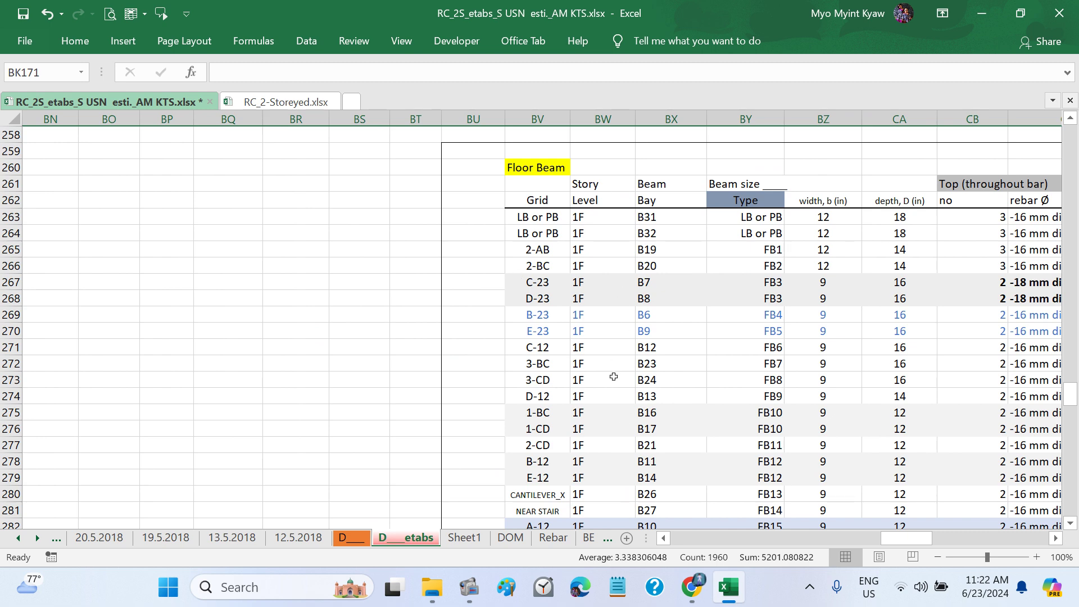
scroll(614, 376, "right", 2)
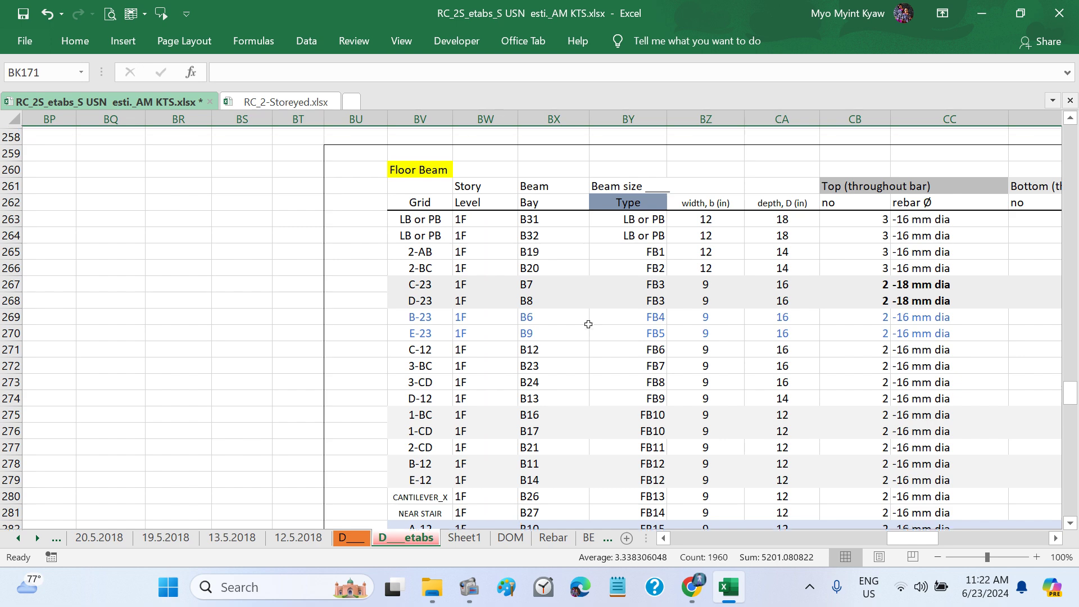
scroll(568, 292, "up", 1)
scroll(573, 311, "right", 3)
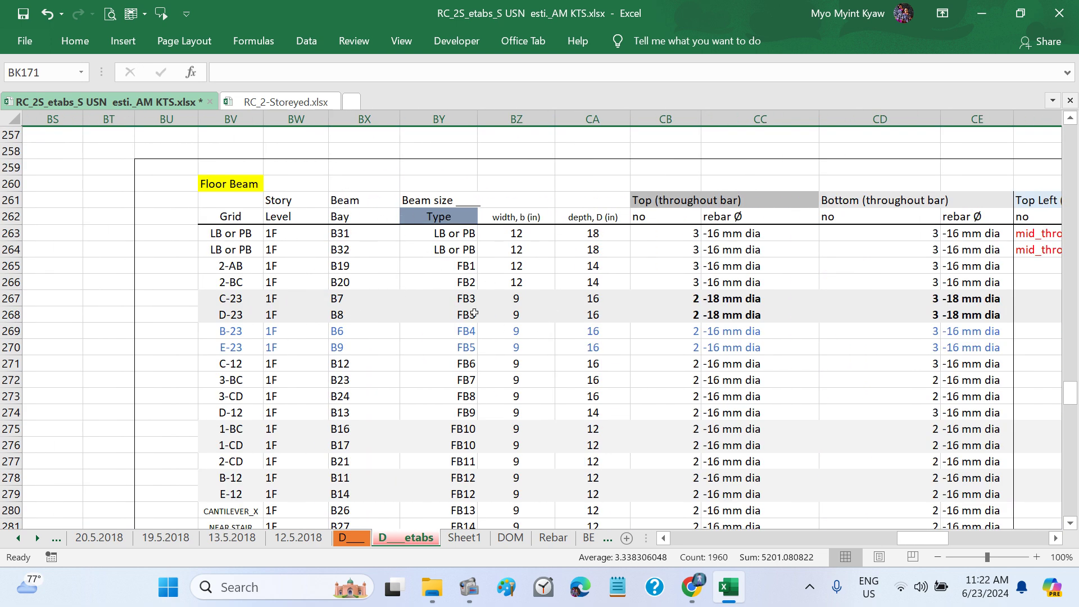
left_click(465, 539)
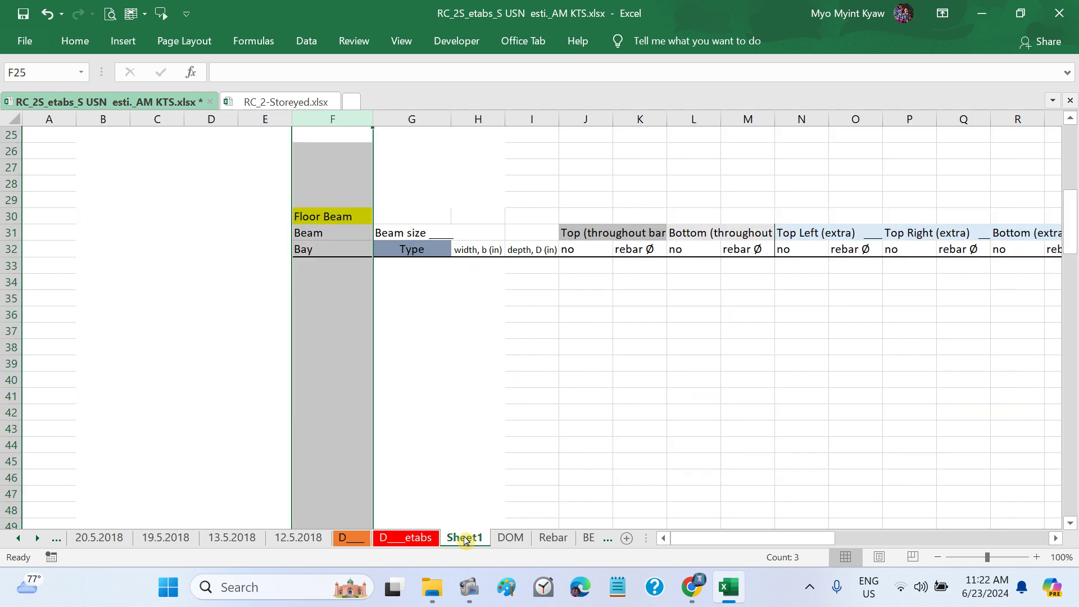
left_click(415, 538)
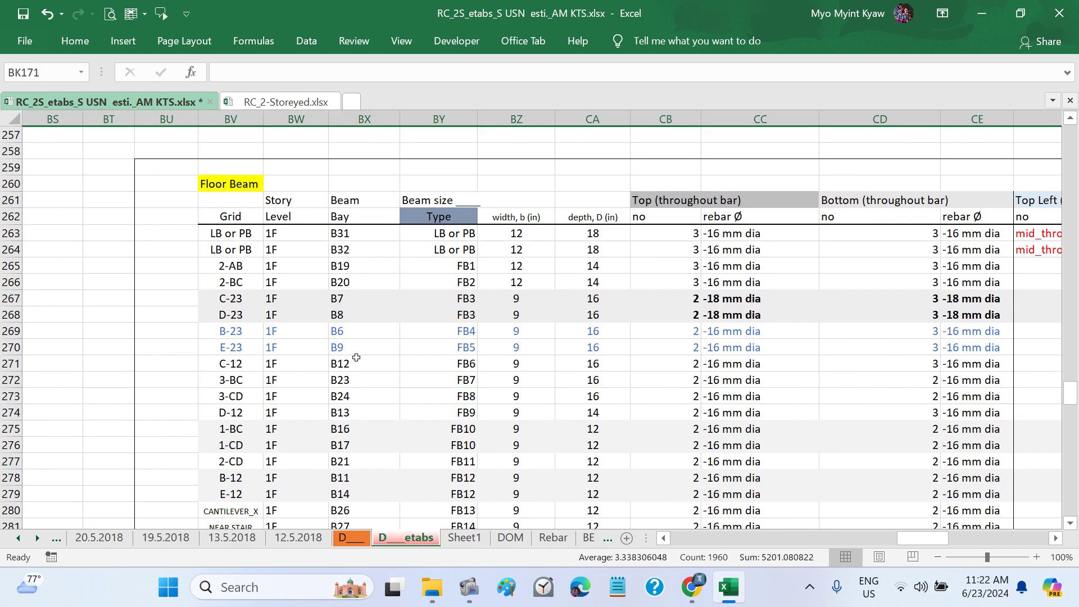
Step: Fill the Beam Bay header cells BX261:BX262 of the D____etabs Floor Beam table with yellow
left_click_drag(347, 202, 347, 226)
key("ctrl+v")
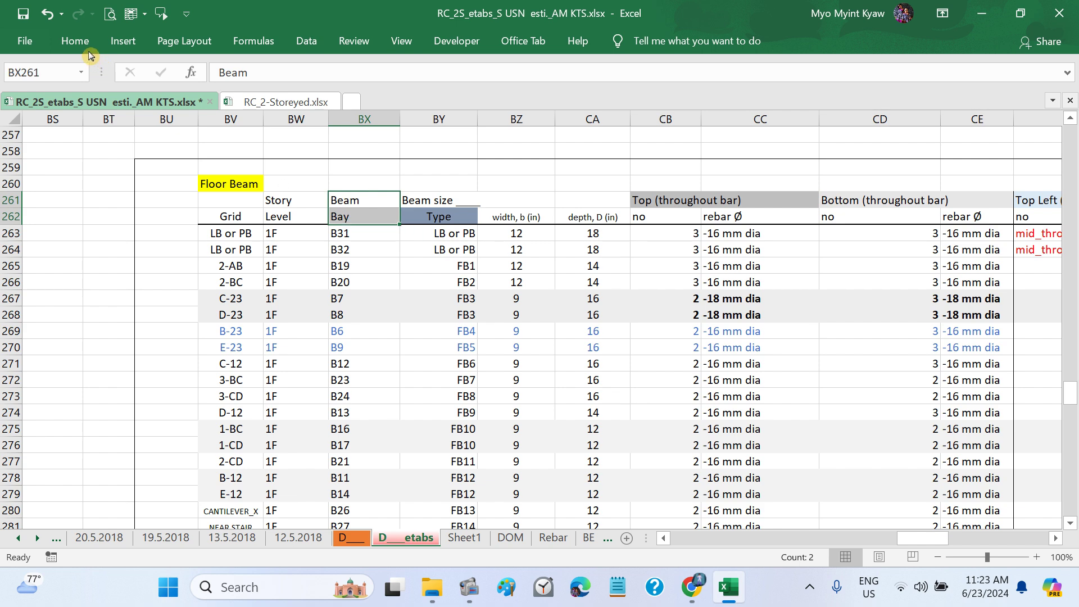
left_click(84, 42)
left_click(193, 106)
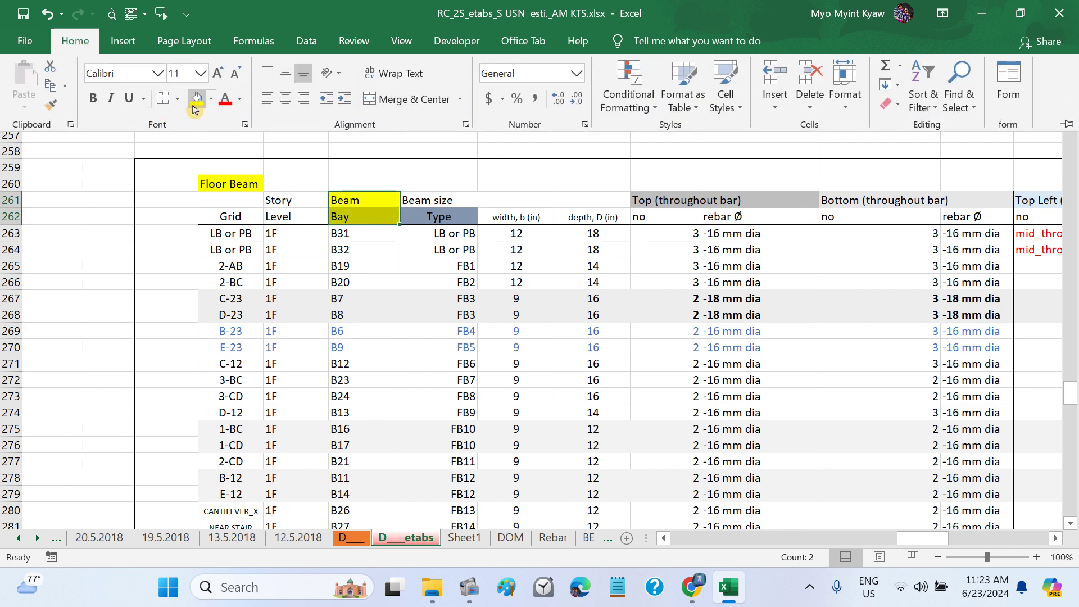
left_click(374, 301)
left_click(374, 301)
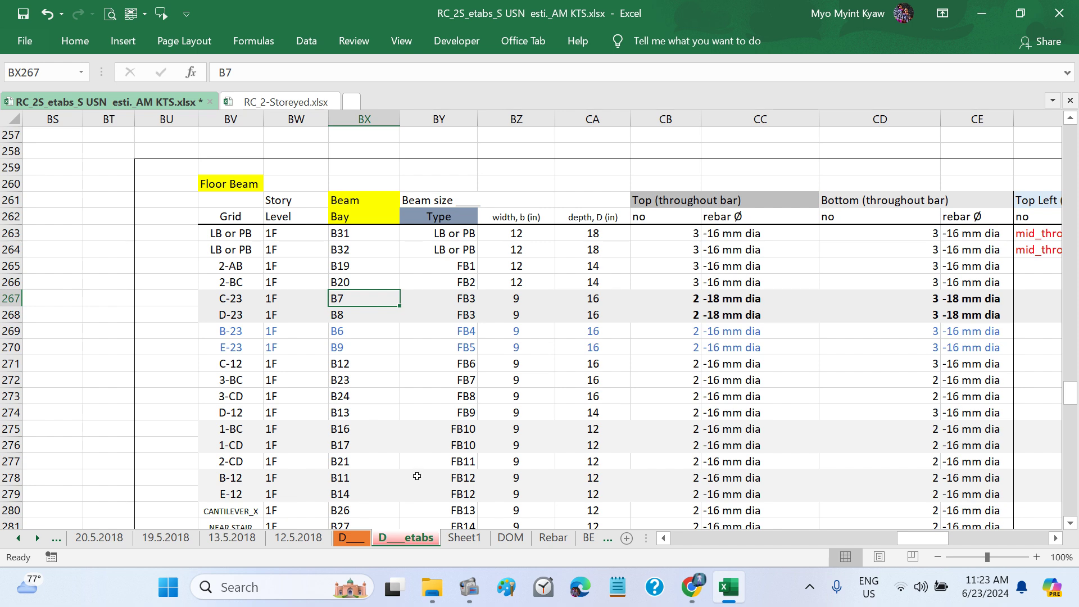
Step: Return to Sheet1 and compare the column layout of the formatted header template with the Floor Beam data table
left_click(463, 538)
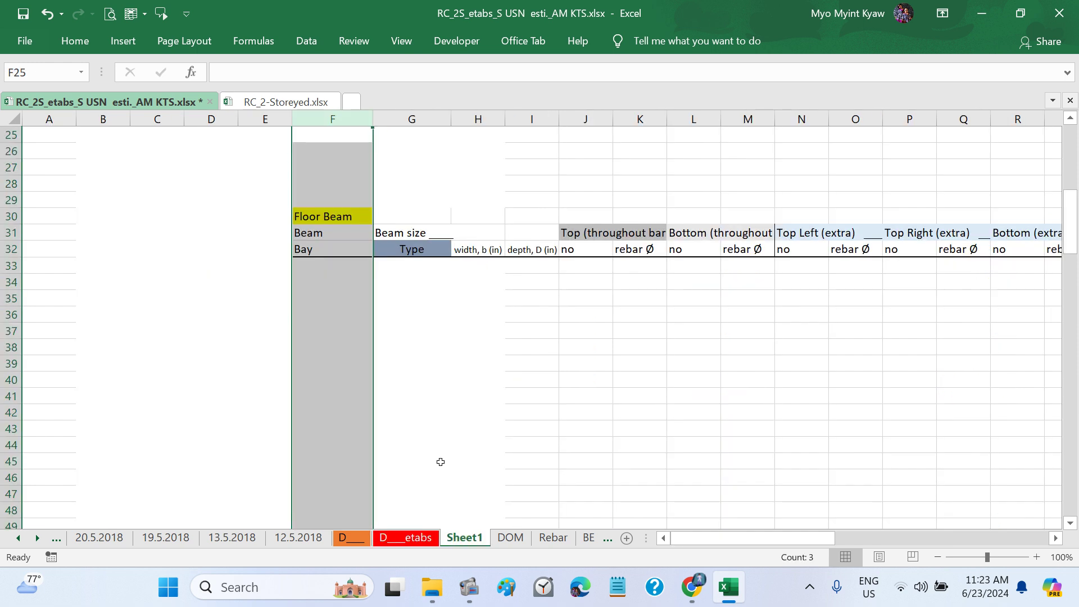
scroll(441, 462, "right", 1)
scroll(440, 459, "down", 4)
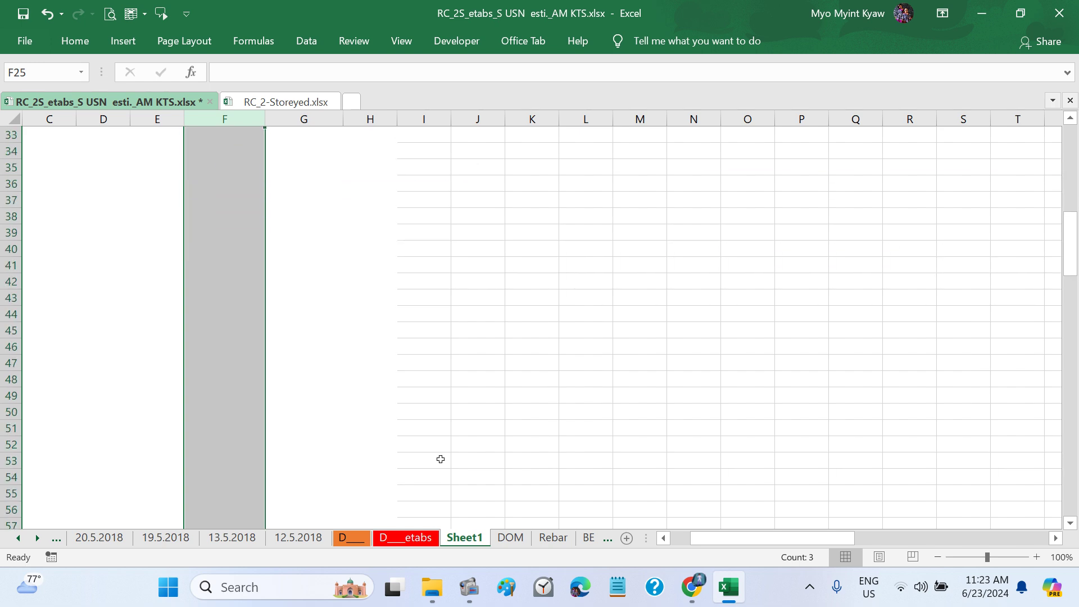
scroll(440, 459, "up", 8)
scroll(441, 460, "down", 2)
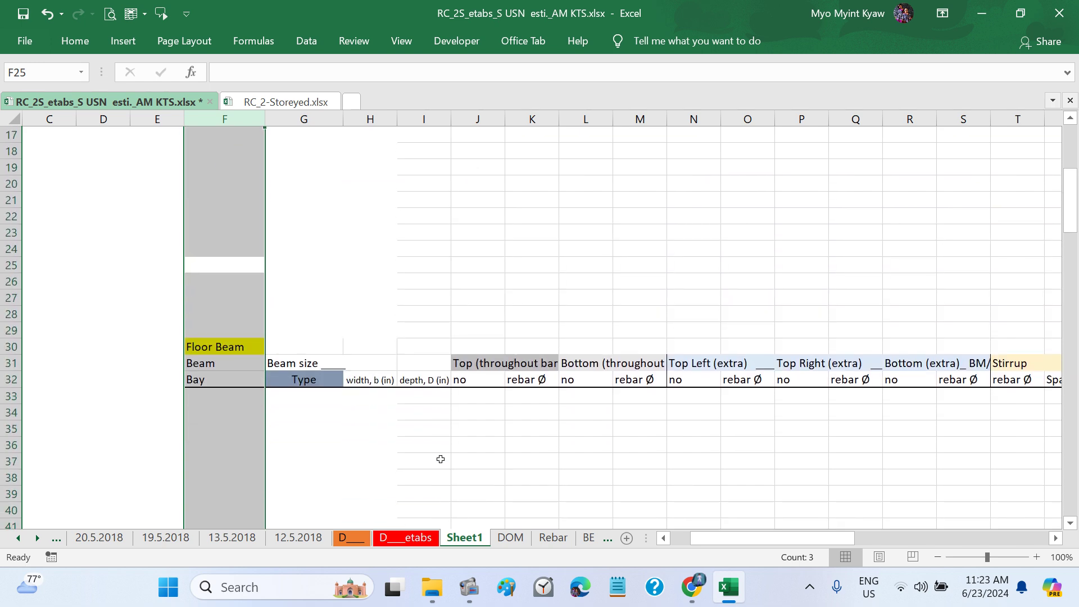
scroll(441, 459, "right", 4)
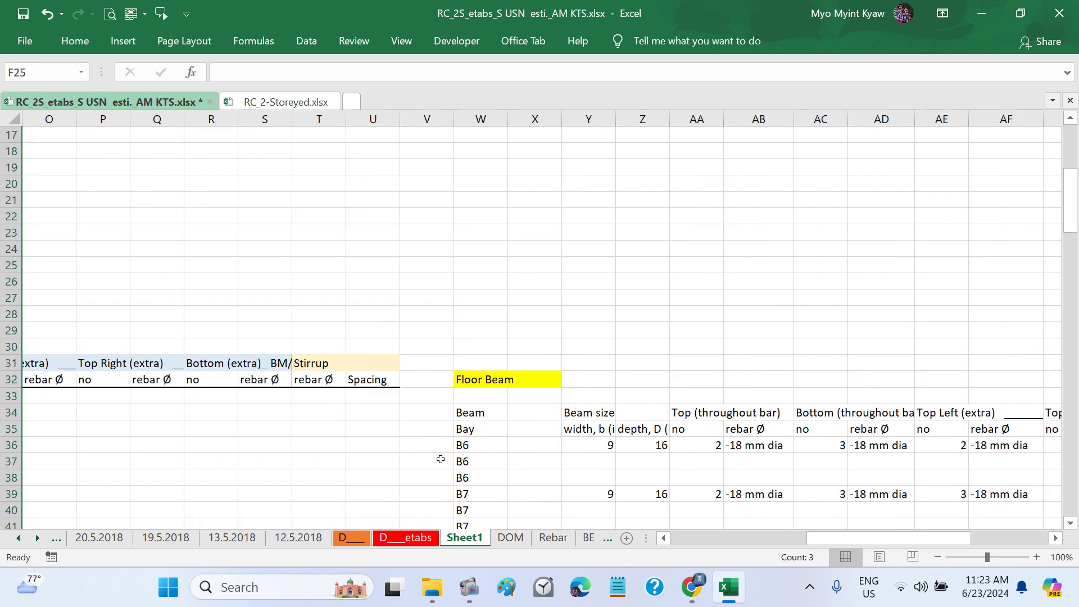
scroll(441, 459, "left", 1)
scroll(441, 459, "down", 1)
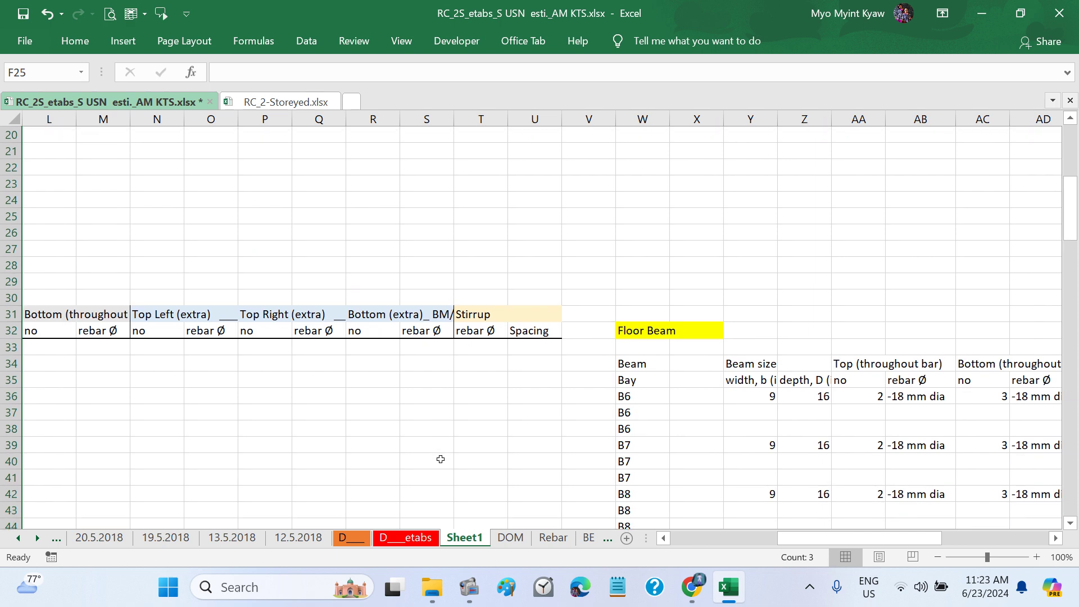
scroll(440, 459, "left", 1)
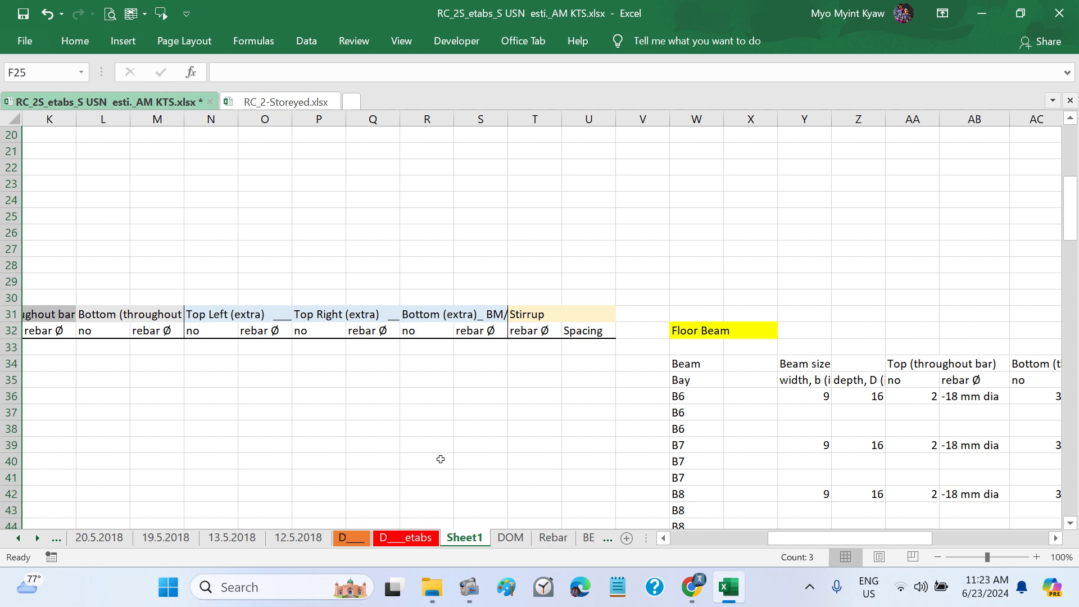
scroll(441, 459, "left", 3)
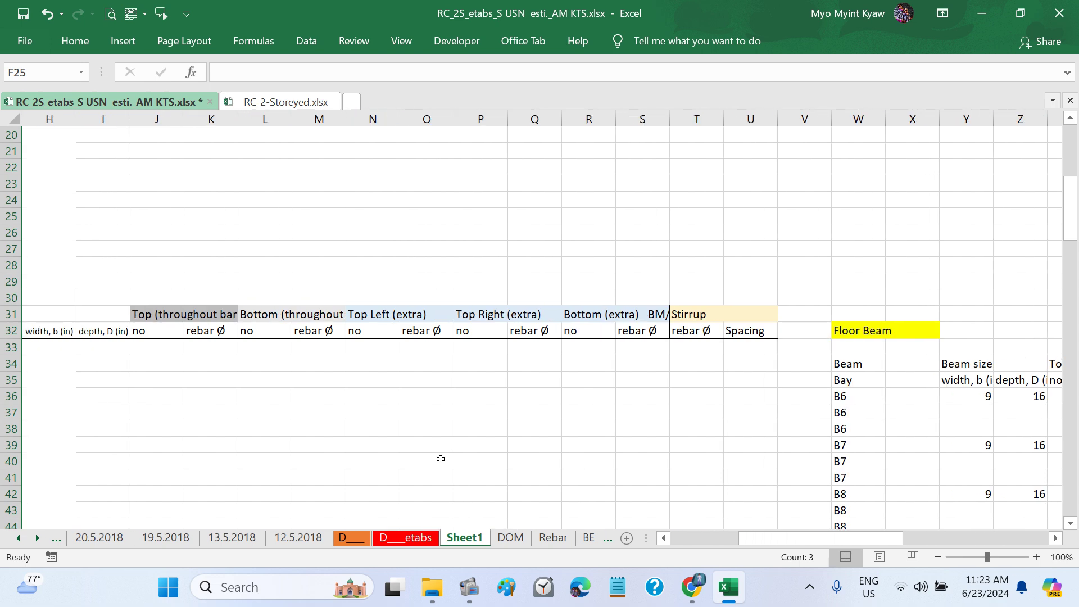
scroll(464, 459, "left", 7)
left_click(478, 442)
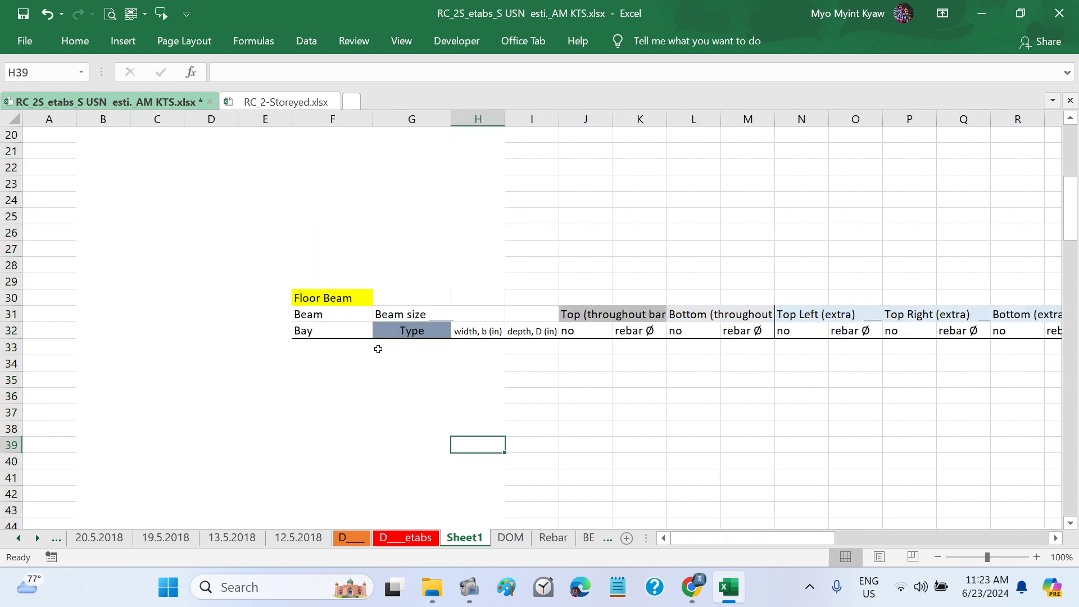
Step: Copy the formatted Floor Beam header F30:U32 to W29, above the beam data table
left_click_drag(324, 299, 955, 330)
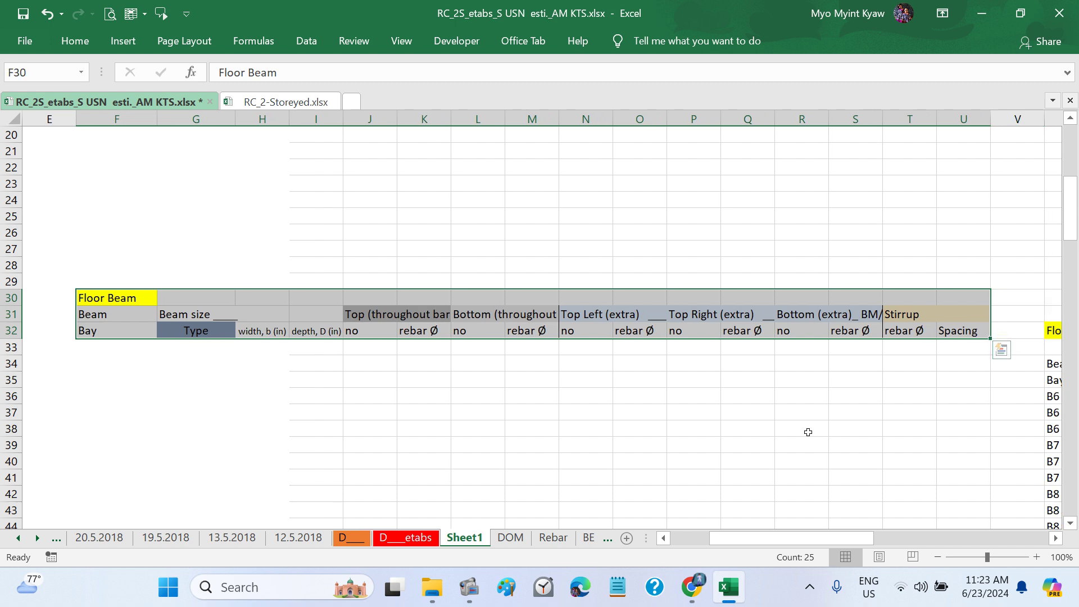
key("ctrl+c")
scroll(808, 432, "right", 3)
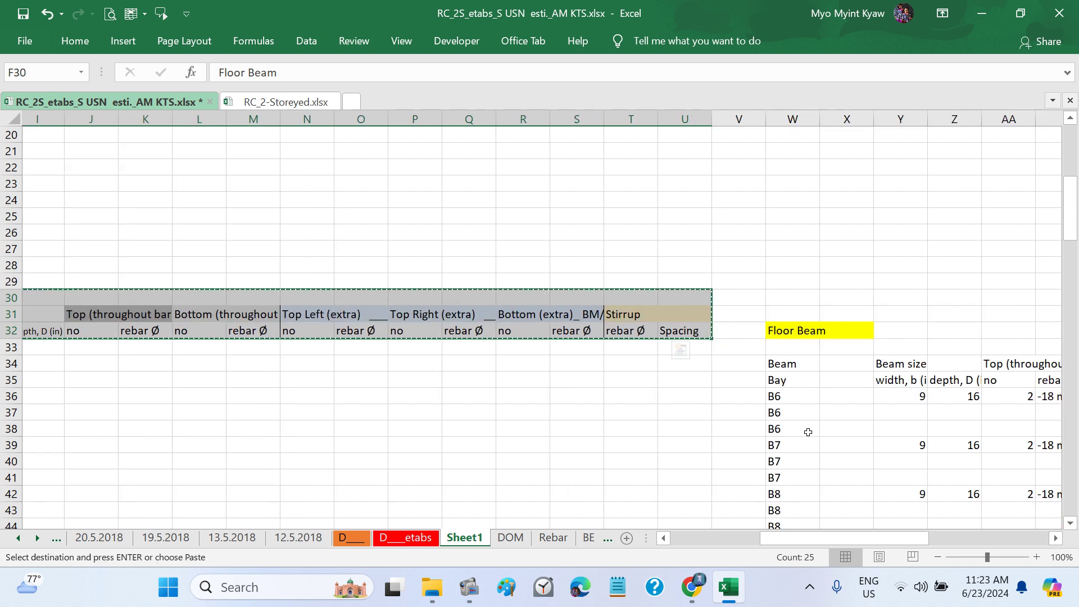
left_click(754, 283)
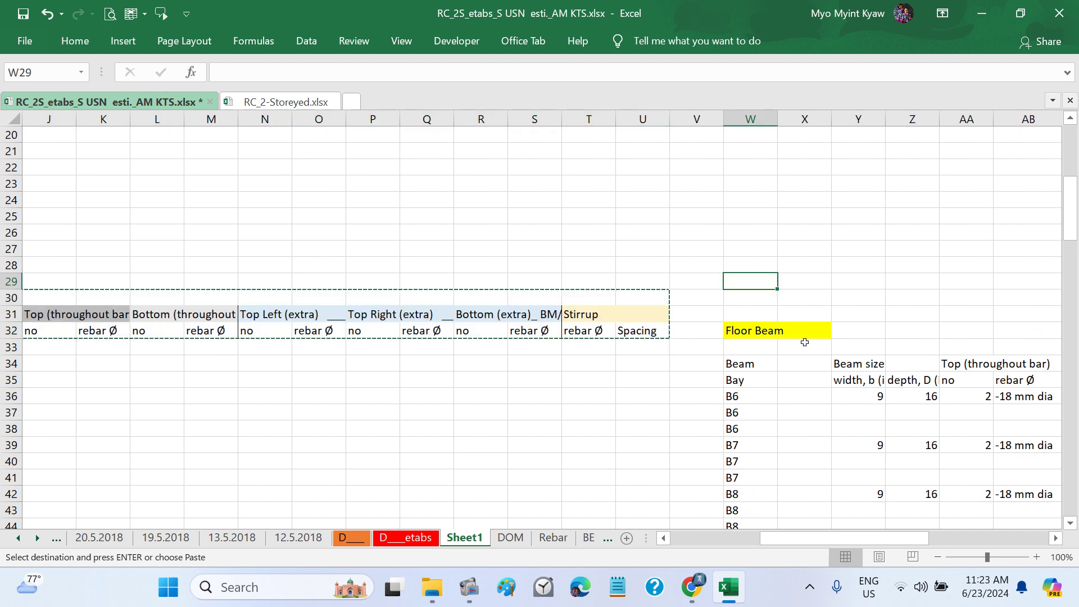
key("ctrl+v")
scroll(853, 416, "right", 3)
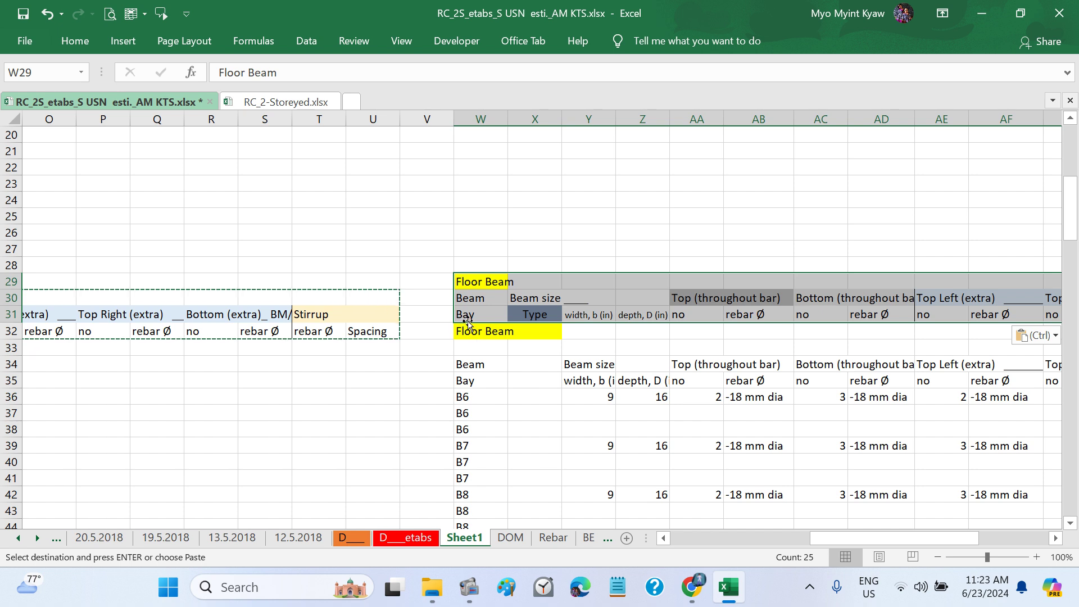
key("ctrl")
key("Escape")
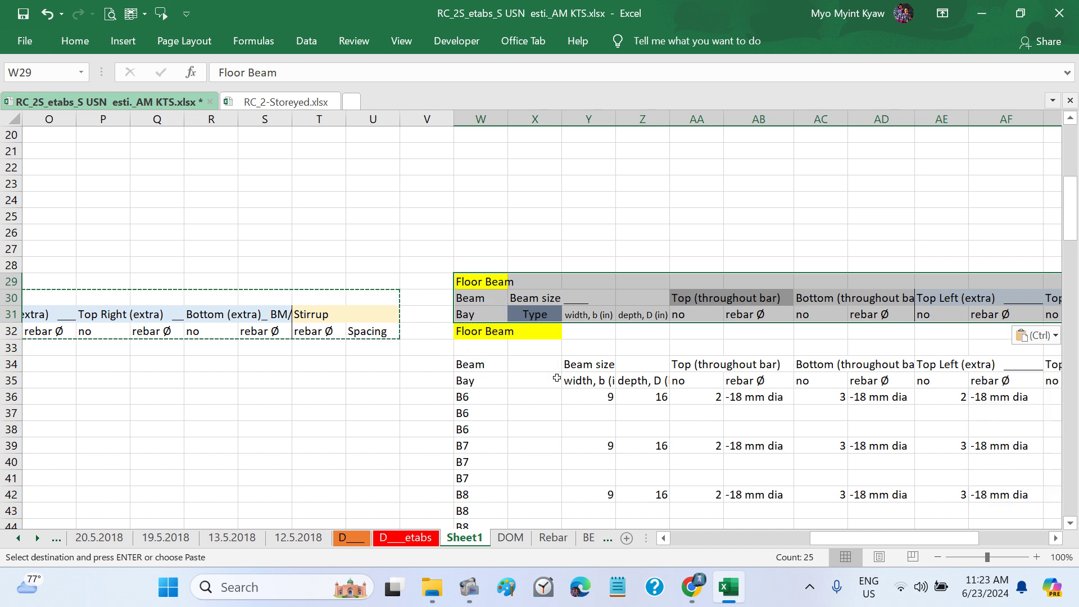
key("Escape")
Step: Copy the header W29:AL31 down to W31 so it sits directly above the data table's old header rows
scroll(556, 379, "right", 1)
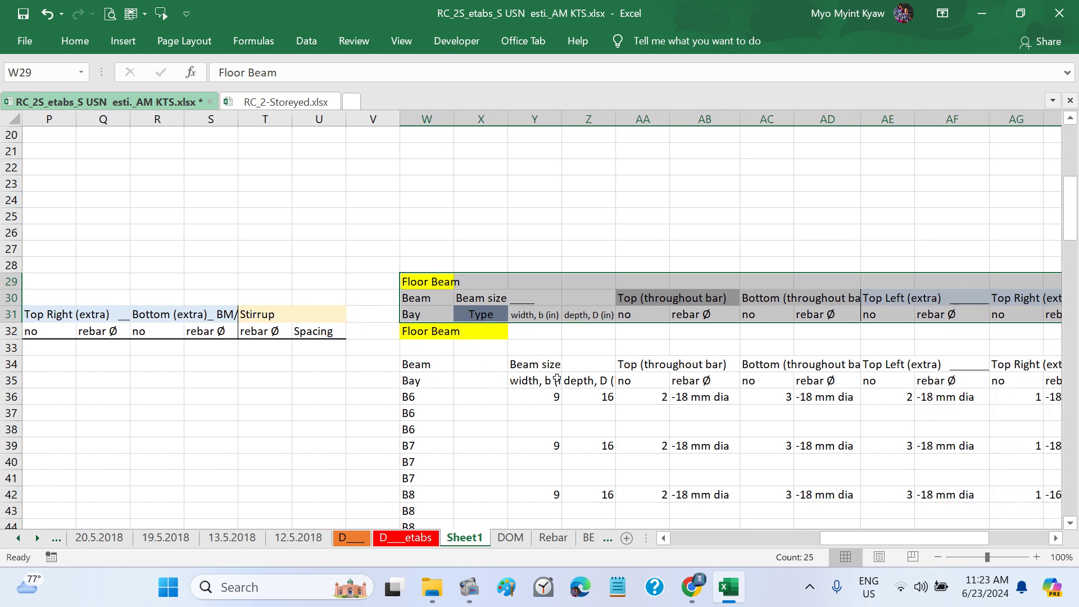
scroll(596, 385, "right", 2)
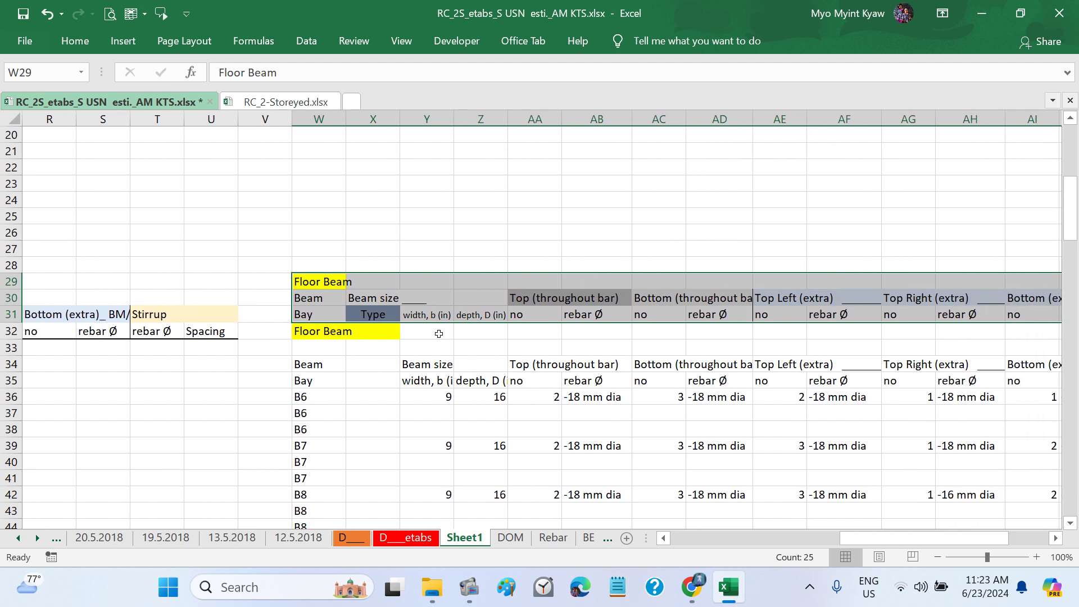
scroll(620, 378, "right", 1)
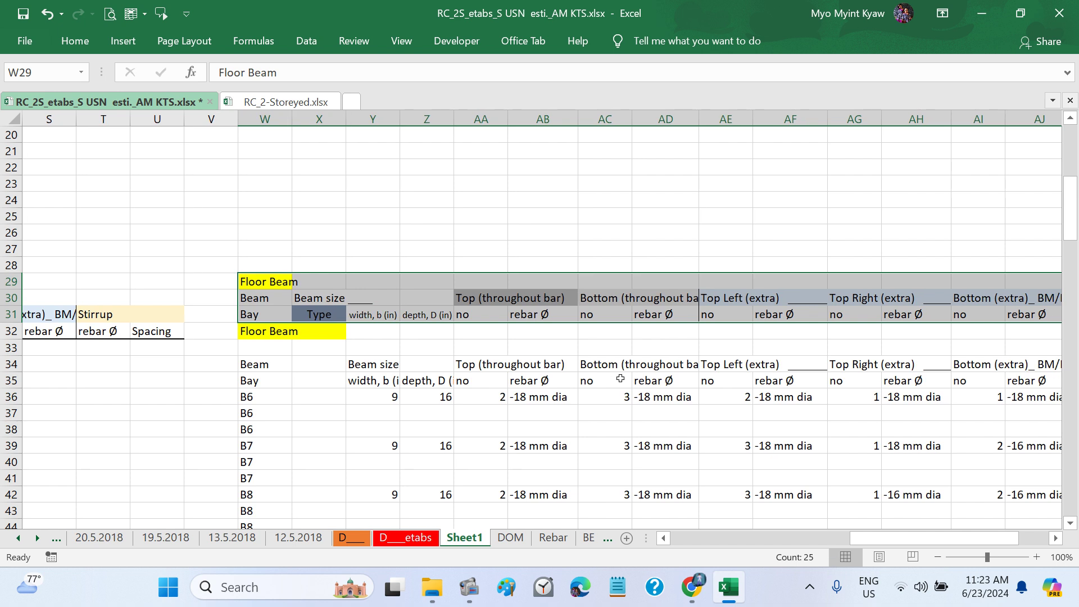
scroll(621, 378, "right", 4)
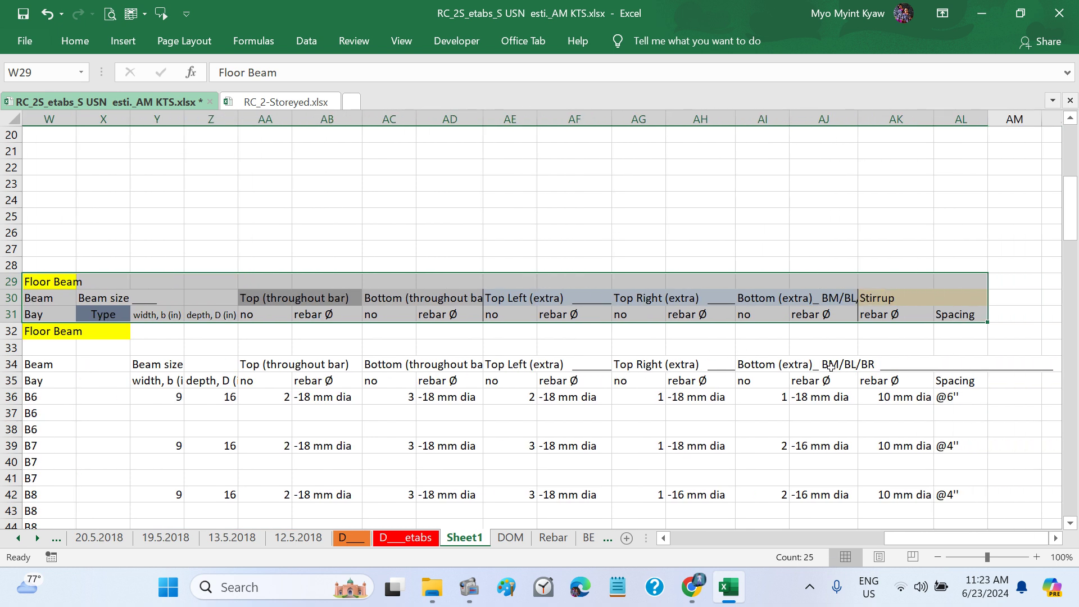
scroll(678, 337, "left", 5)
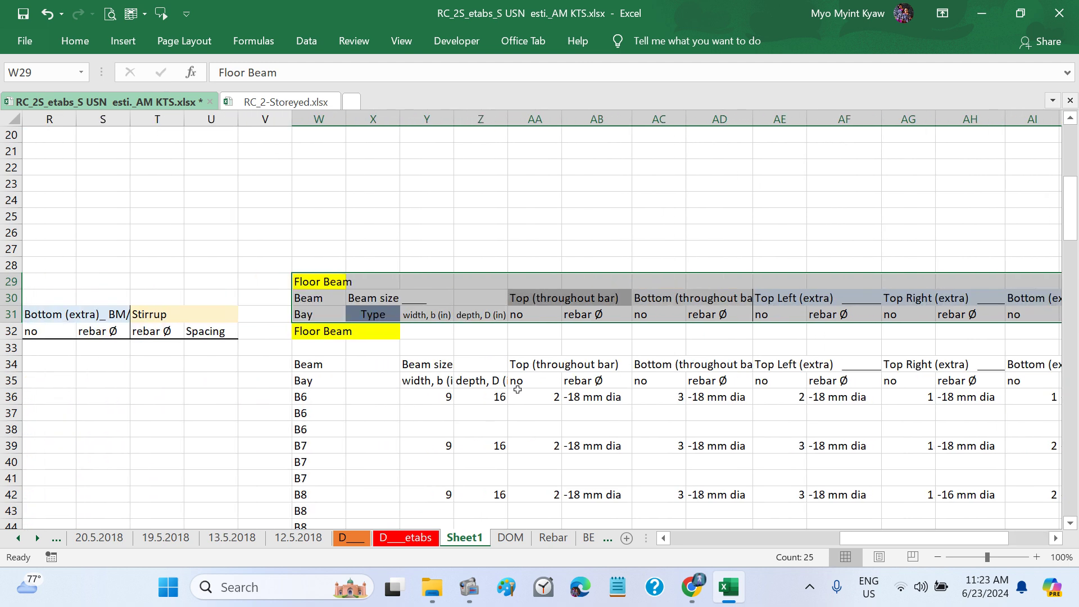
key("ctrl+c")
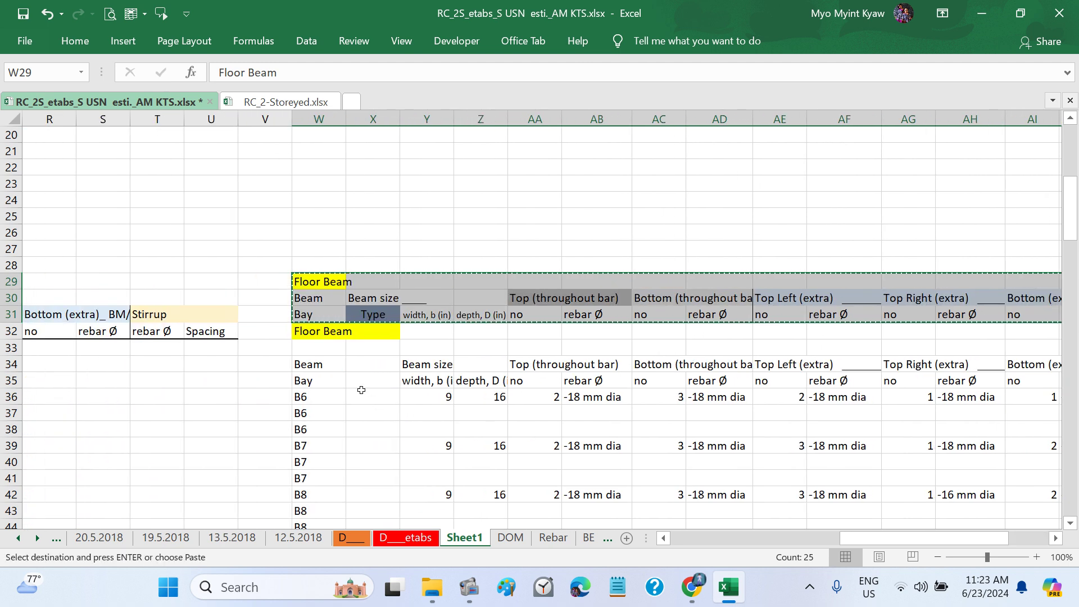
left_click(308, 332)
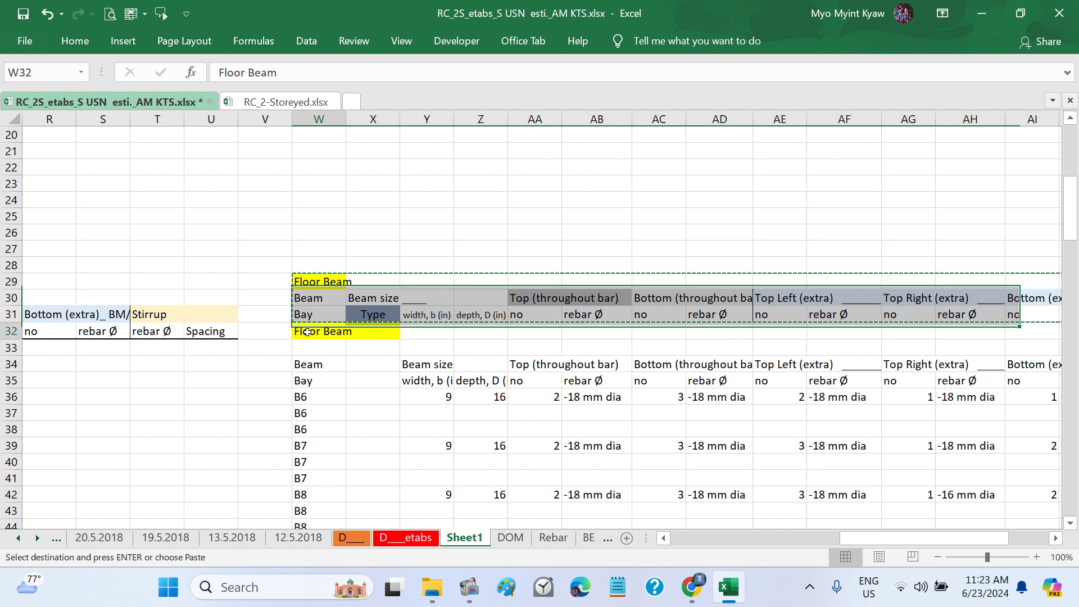
left_click(305, 316)
key("ctrl+v")
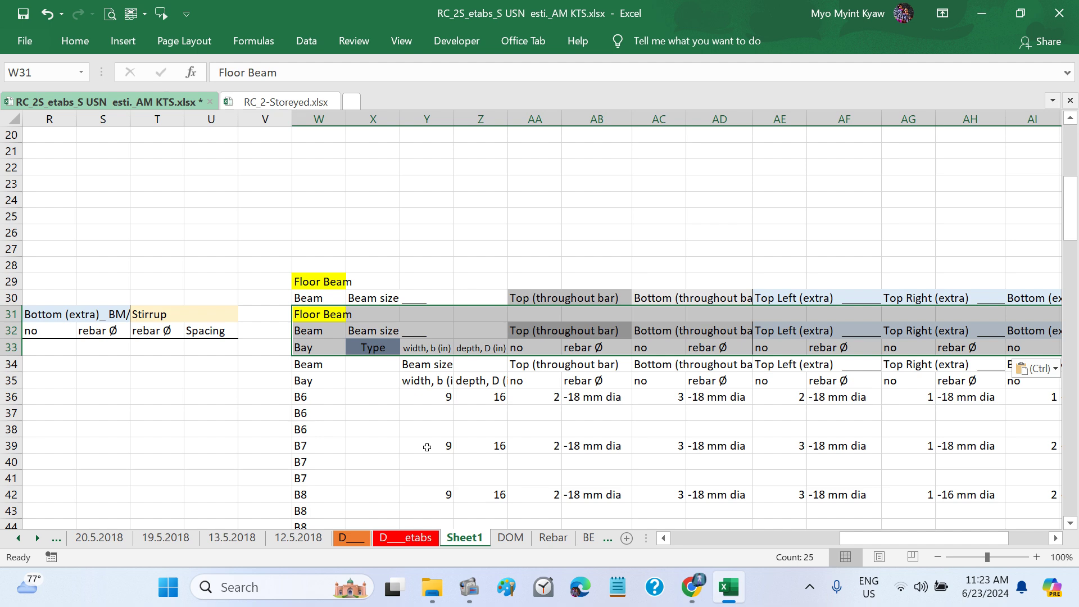
scroll(426, 447, "right", 5)
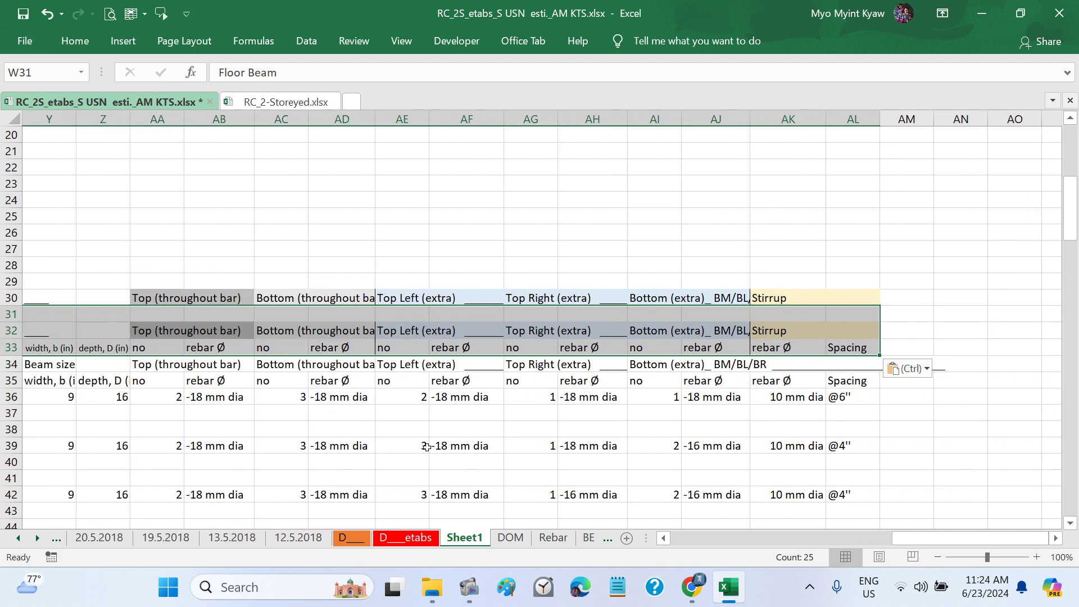
scroll(427, 447, "left", 6)
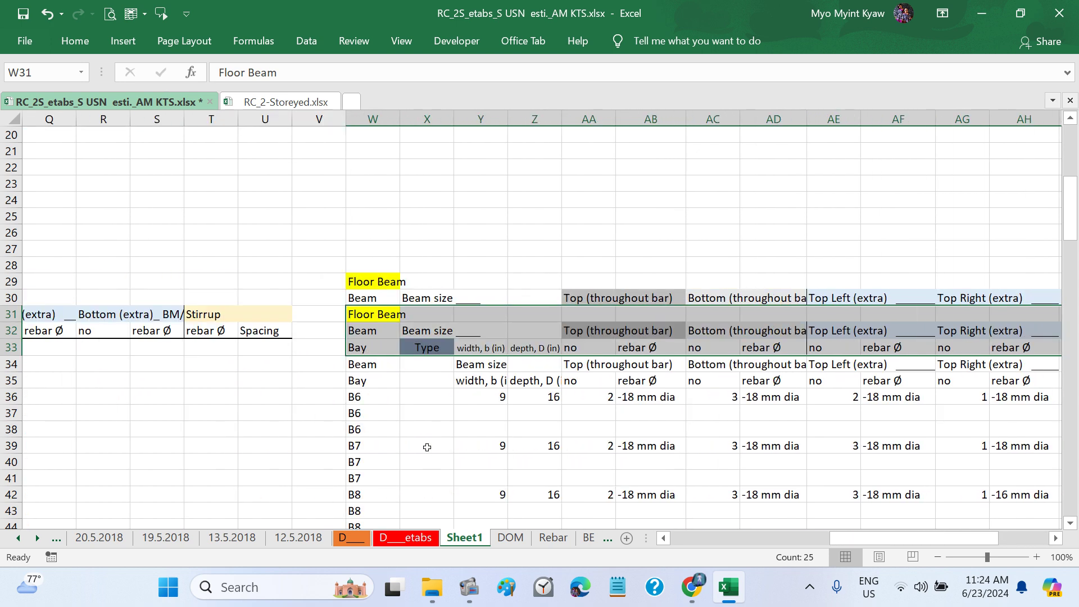
Step: Delete rows 13 through 30 above the repositioned Floor Beam header
left_click(11, 298)
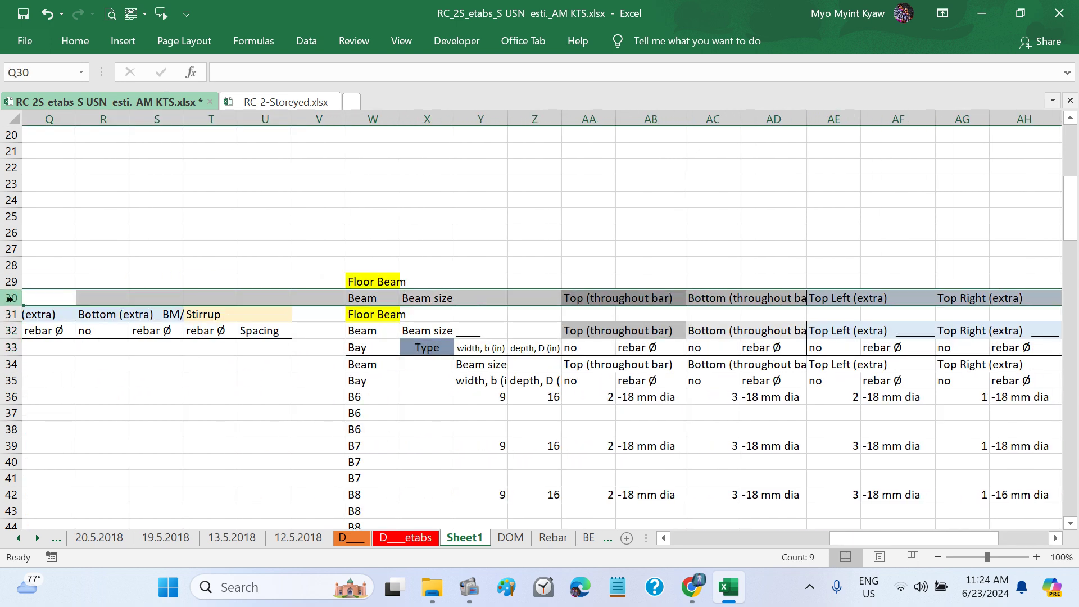
left_click_drag(11, 298, 12, 150)
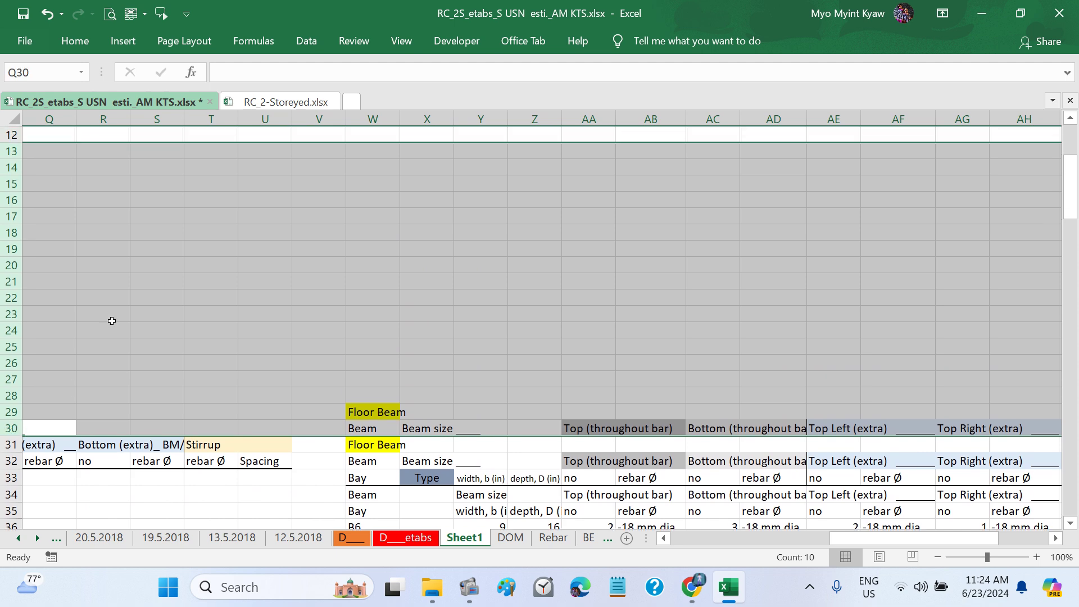
right_click(112, 321)
left_click(160, 208)
left_click(264, 216)
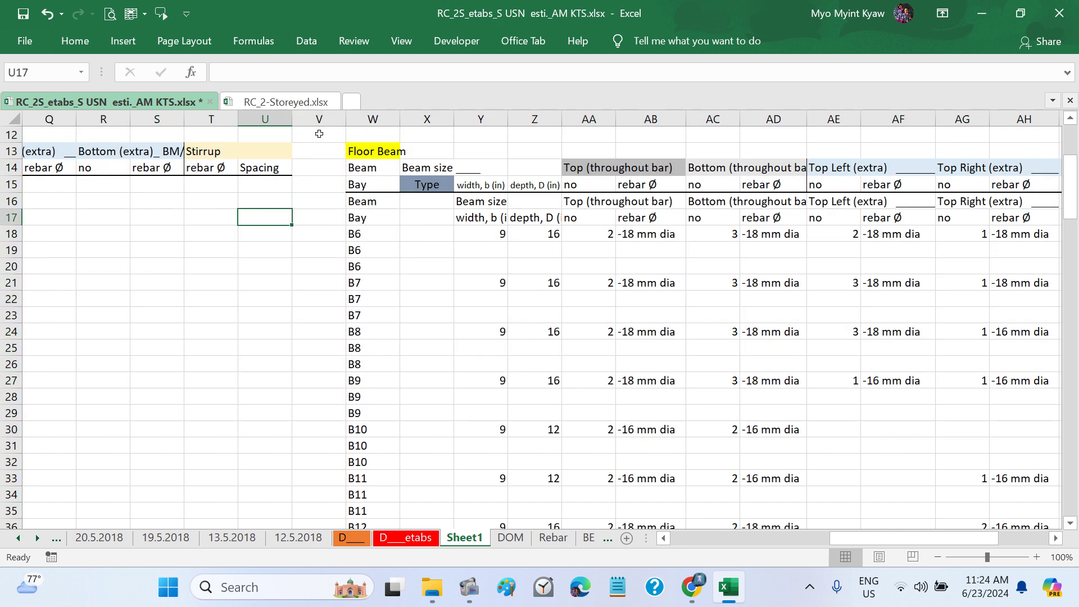
Step: Delete columns A through V, including the original header template, in front of the Floor Beam table
left_click_drag(318, 119, 14, 119)
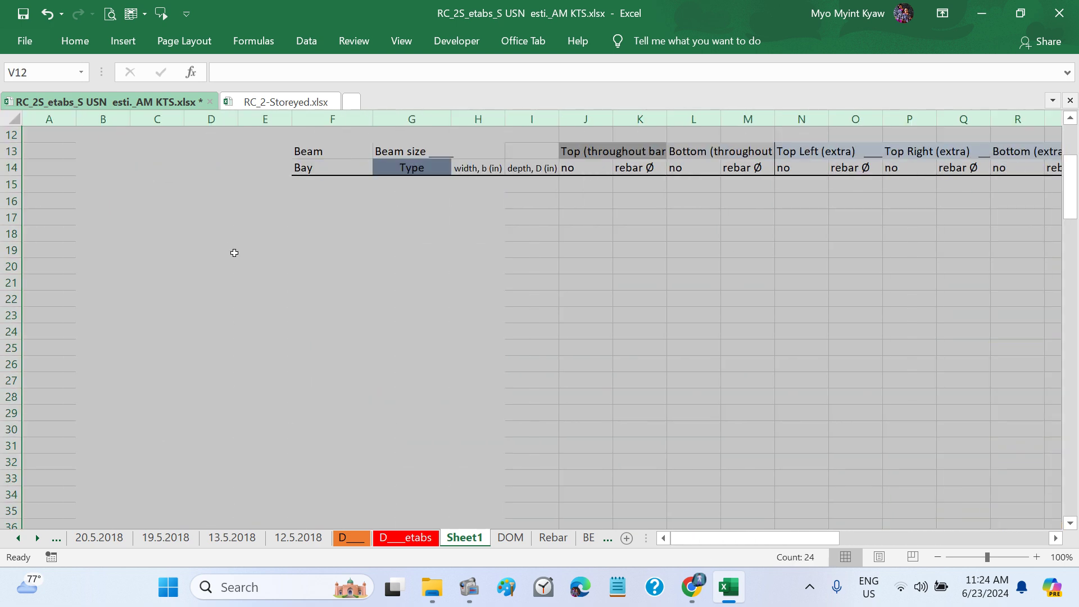
right_click(214, 116)
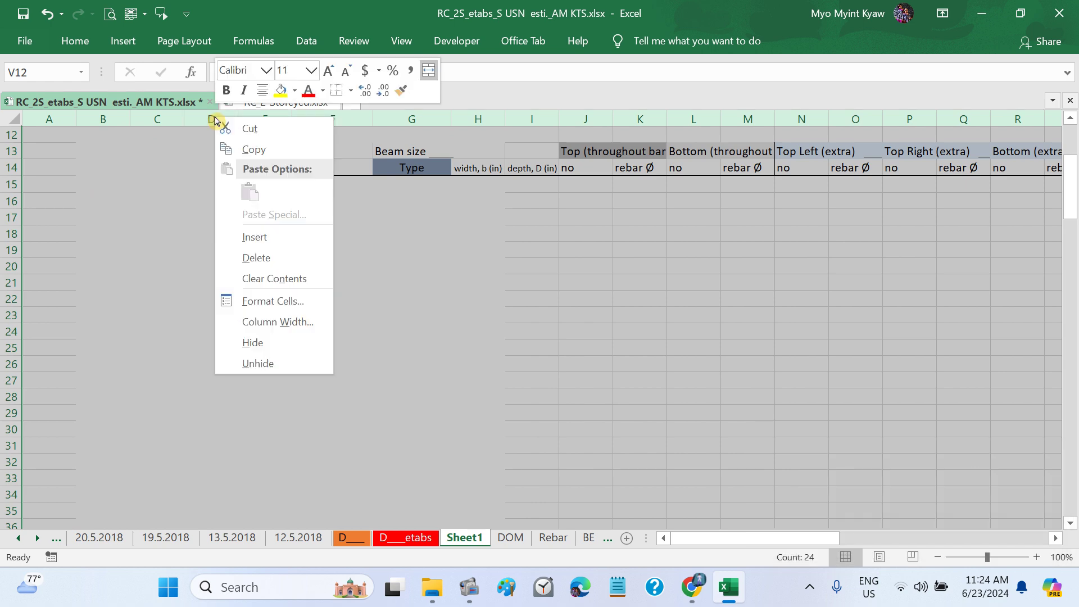
left_click(274, 256)
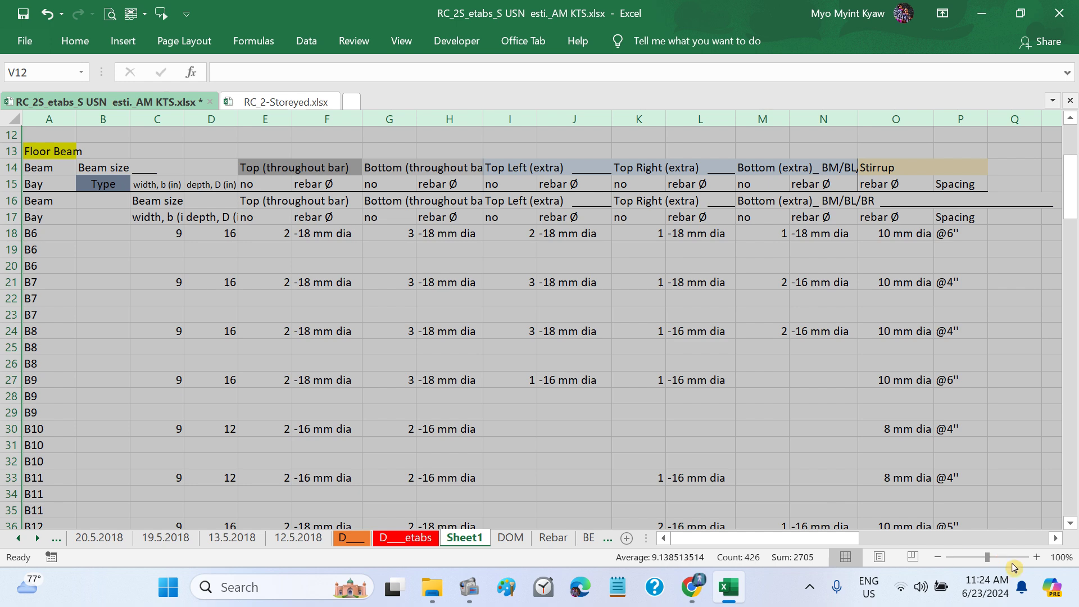
left_click(698, 429)
Step: Delete the old unformatted "Beam" and "Beam size" group heading row 16 beneath the formatted Floor Beam header
scroll(699, 430, "up", 1)
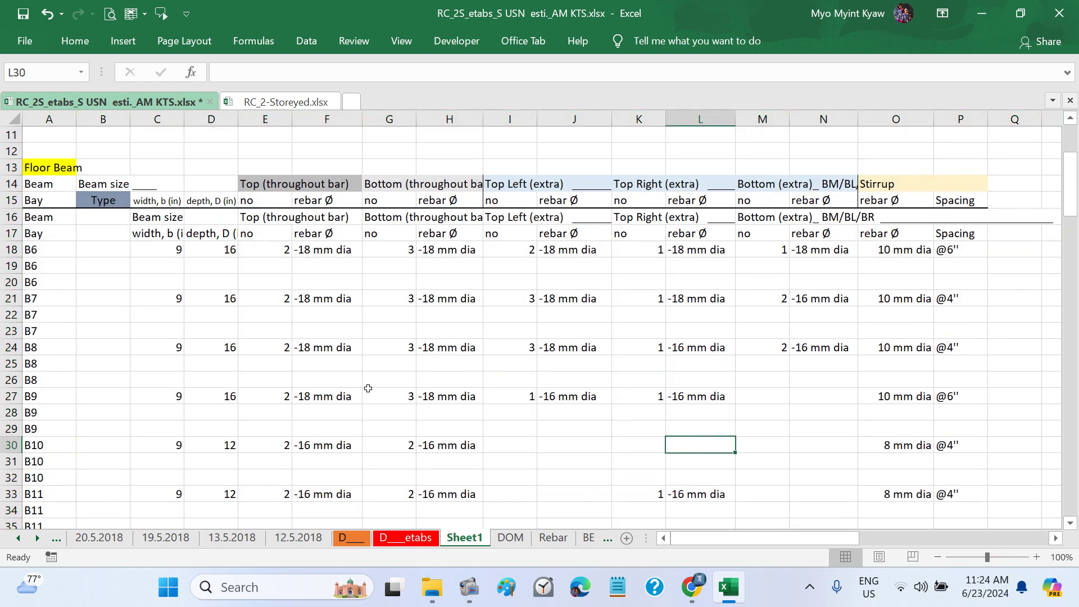
left_click(240, 347)
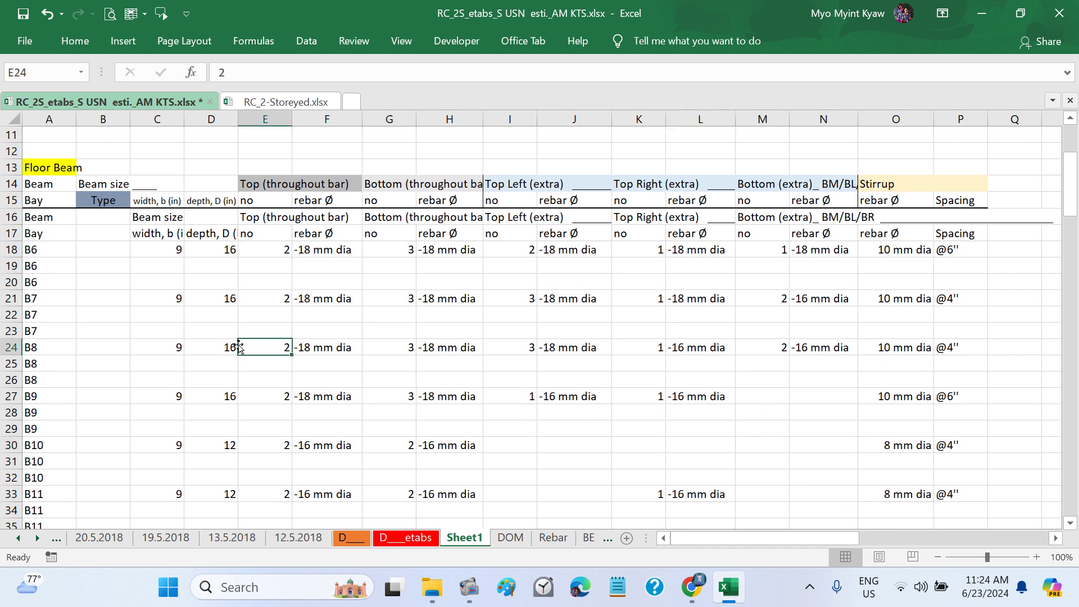
left_click(134, 312)
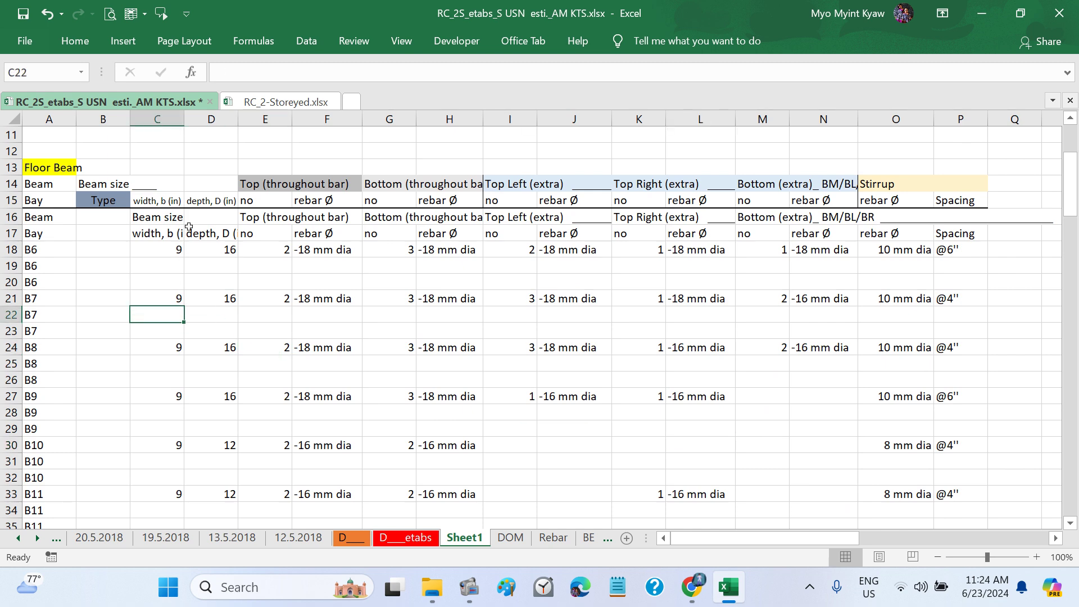
key("Up")
left_click(175, 217)
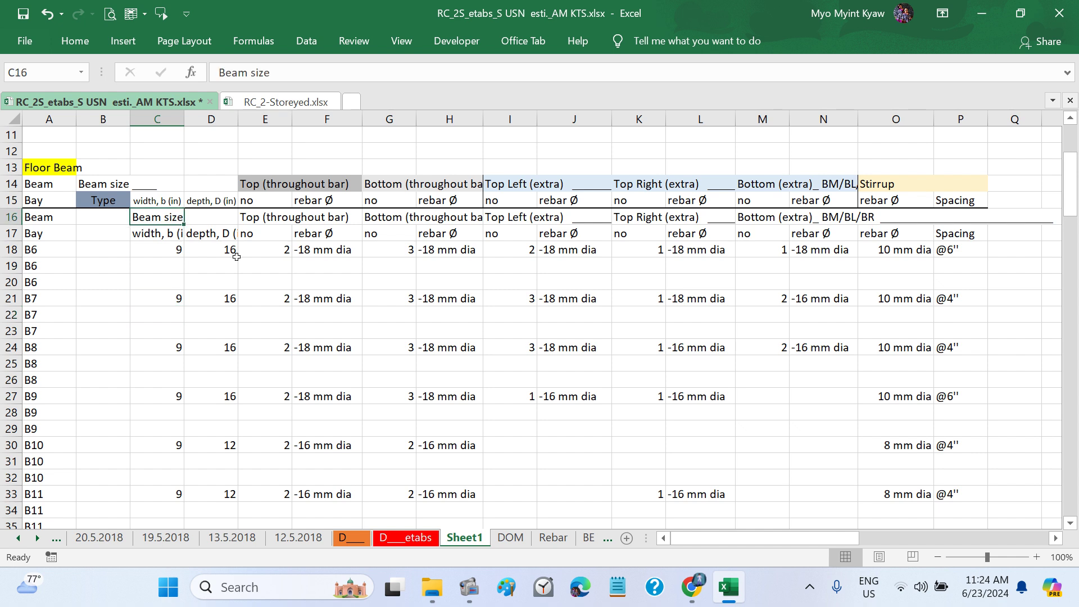
left_click(11, 217)
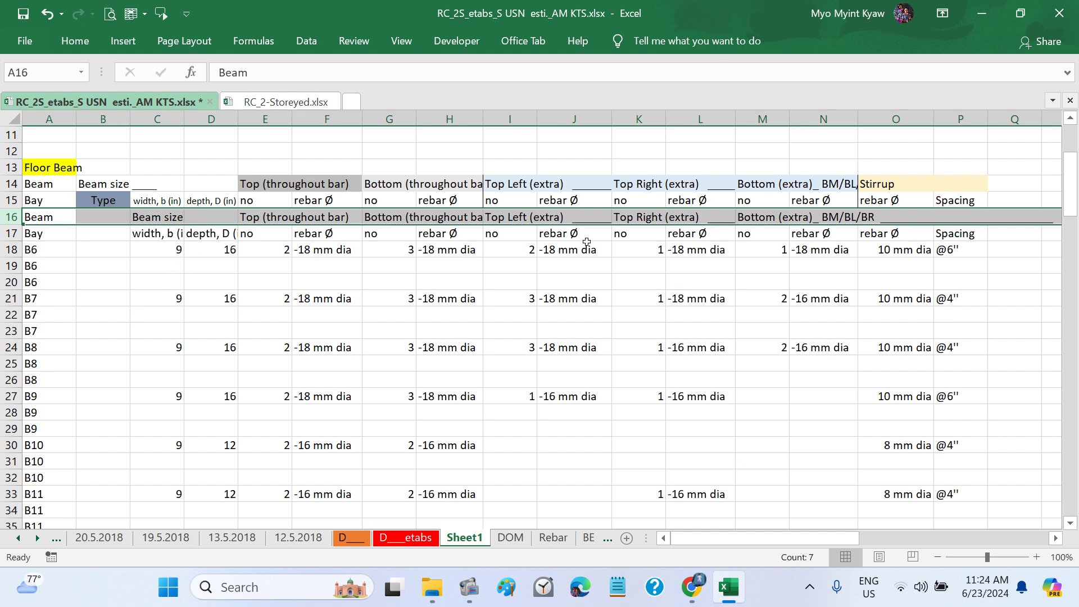
right_click(11, 217)
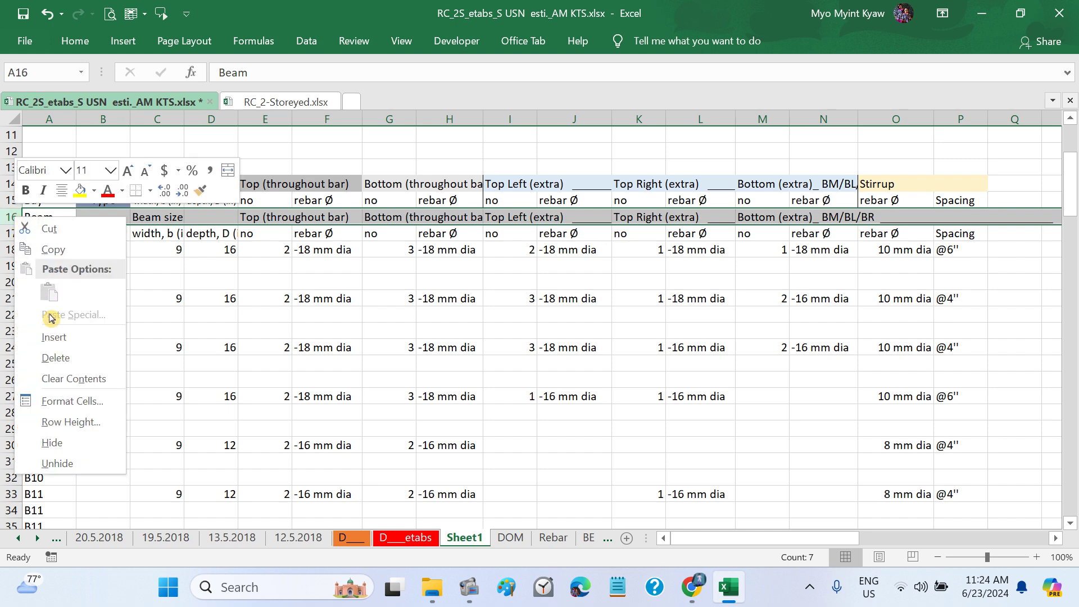
left_click(53, 354)
left_click(309, 377)
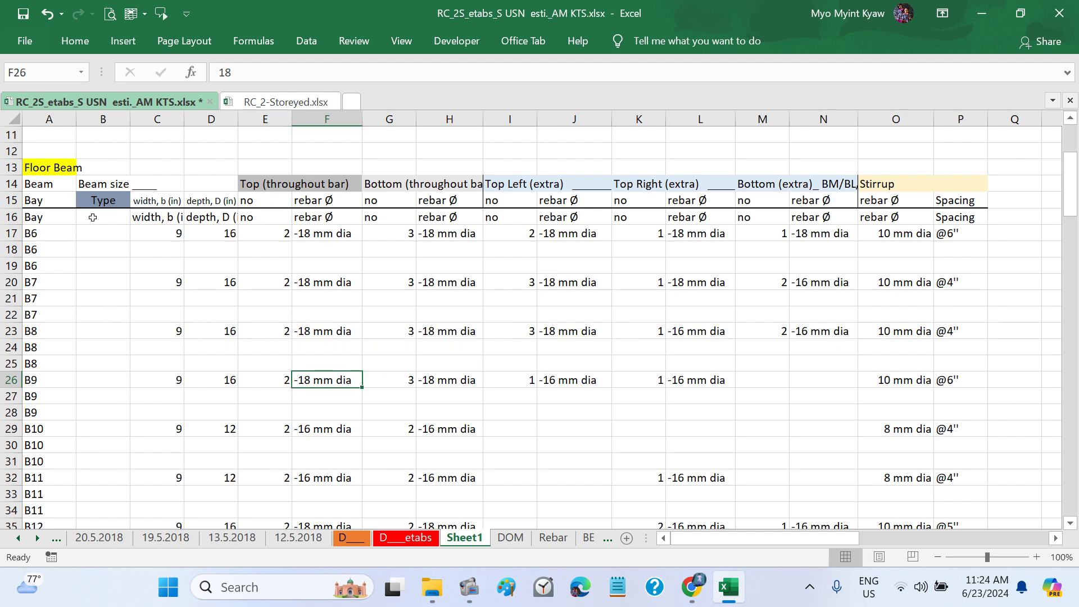
Step: Delete the remaining duplicate "Bay" column heading row 16, directly above the first B6 data row
left_click(11, 218)
right_click(12, 219)
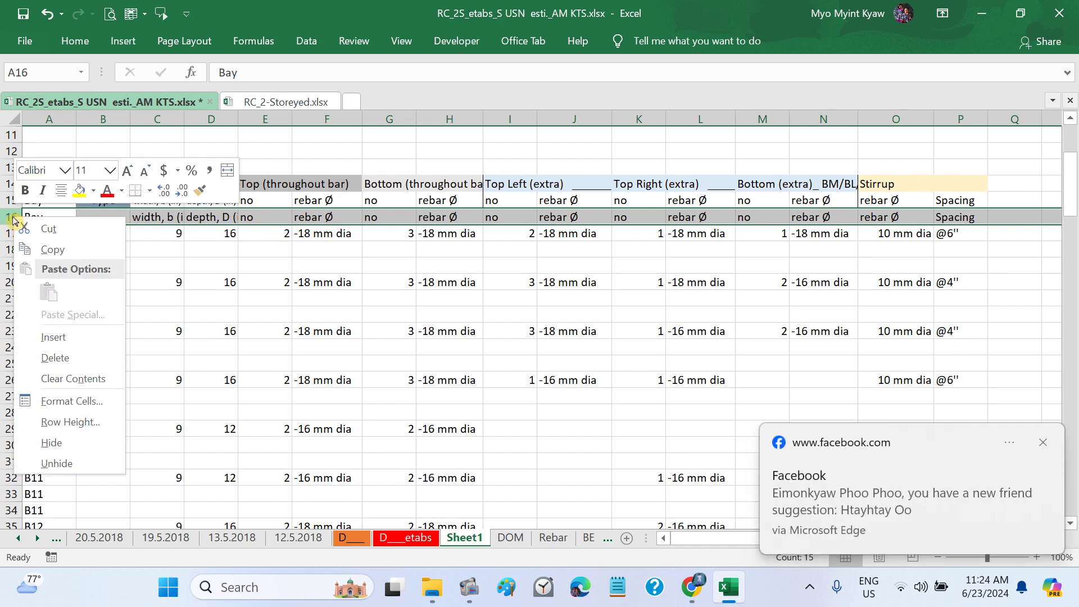
left_click(163, 334)
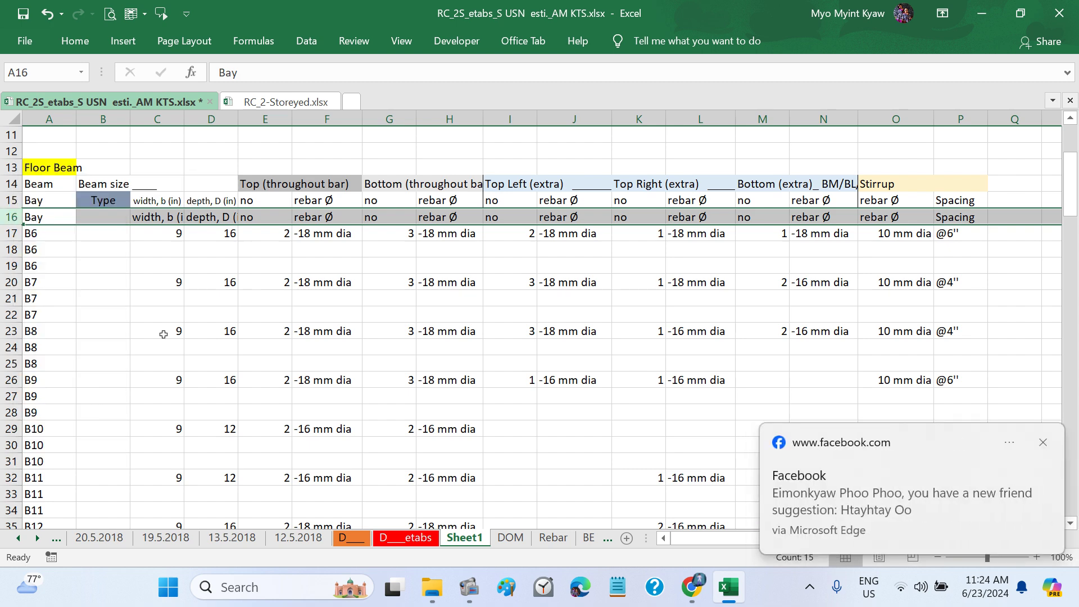
left_click(1044, 444)
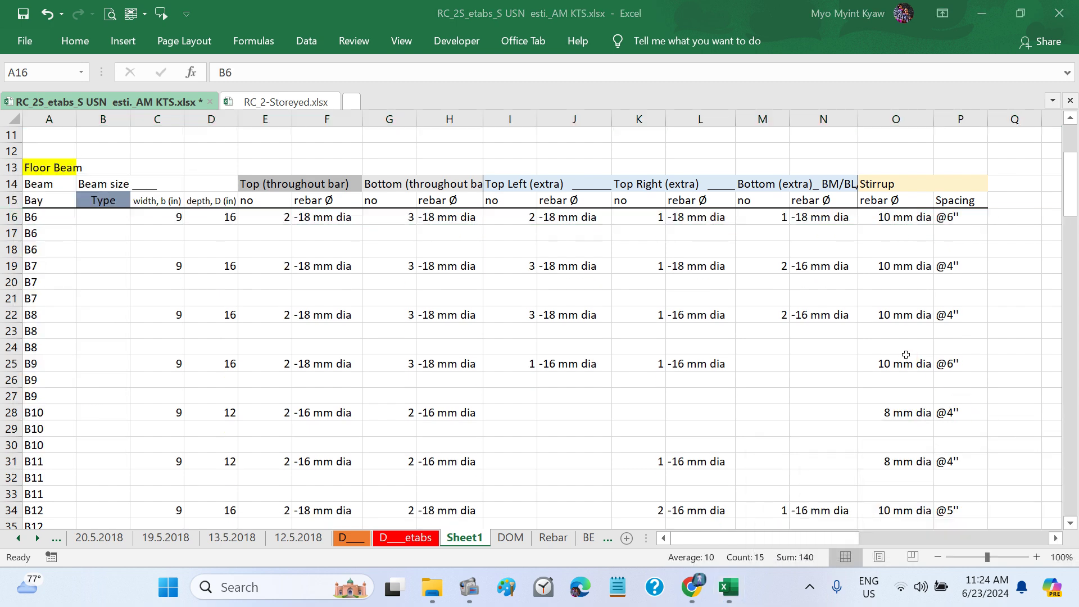
Step: Turn on filtering for the Floor Beam column headings in row 15
left_click(253, 335)
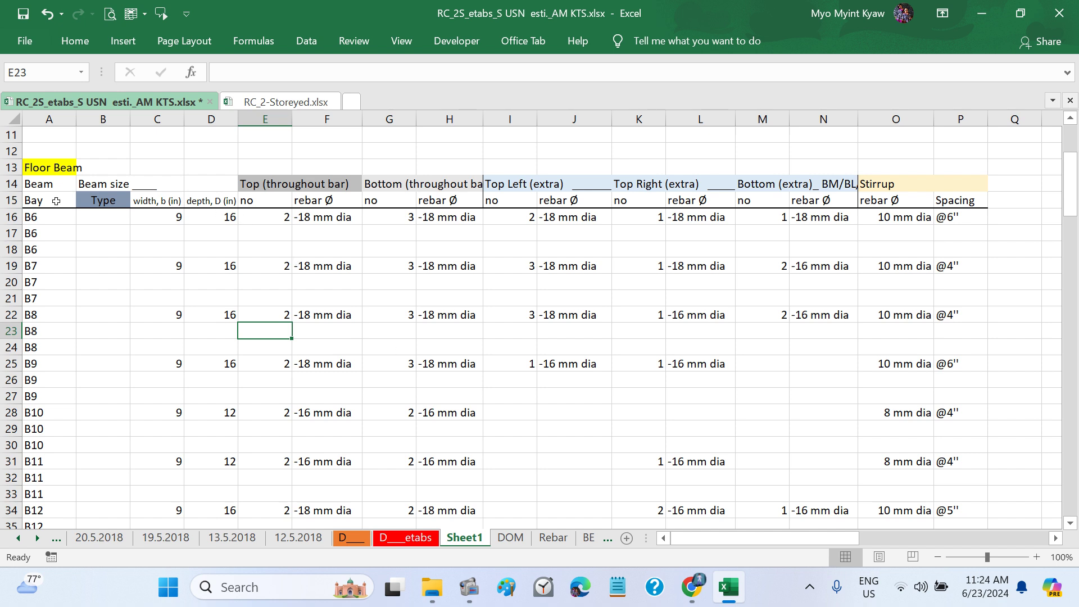
left_click(12, 200)
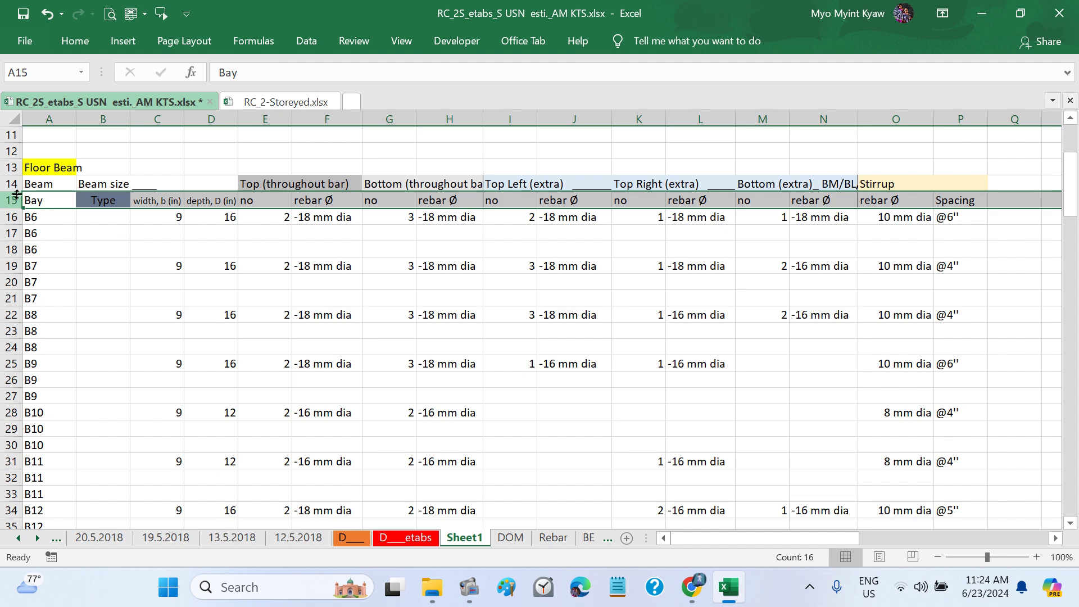
left_click(66, 47)
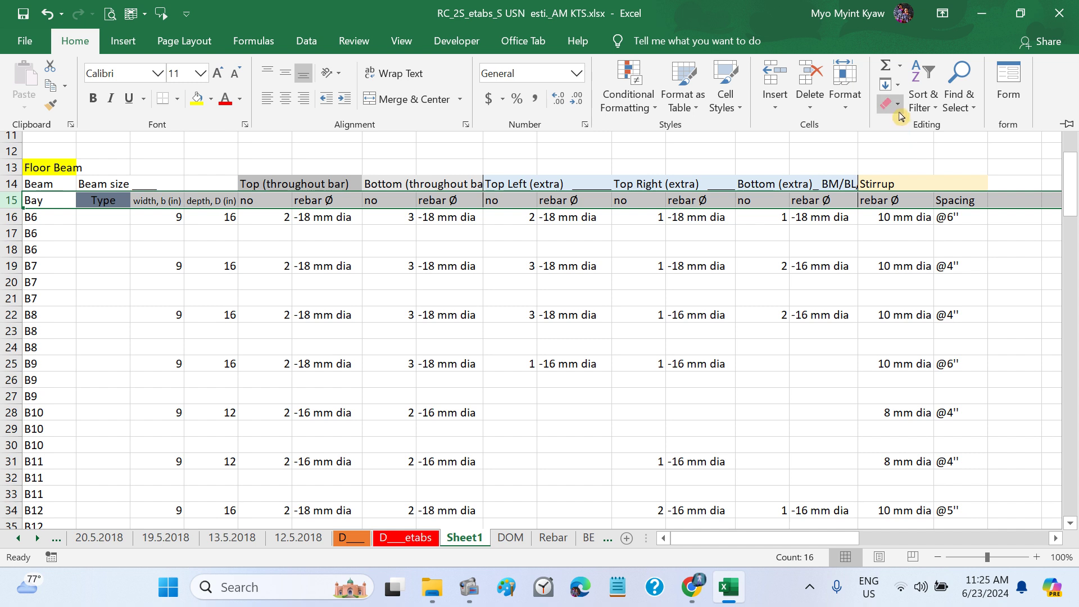
left_click(936, 118)
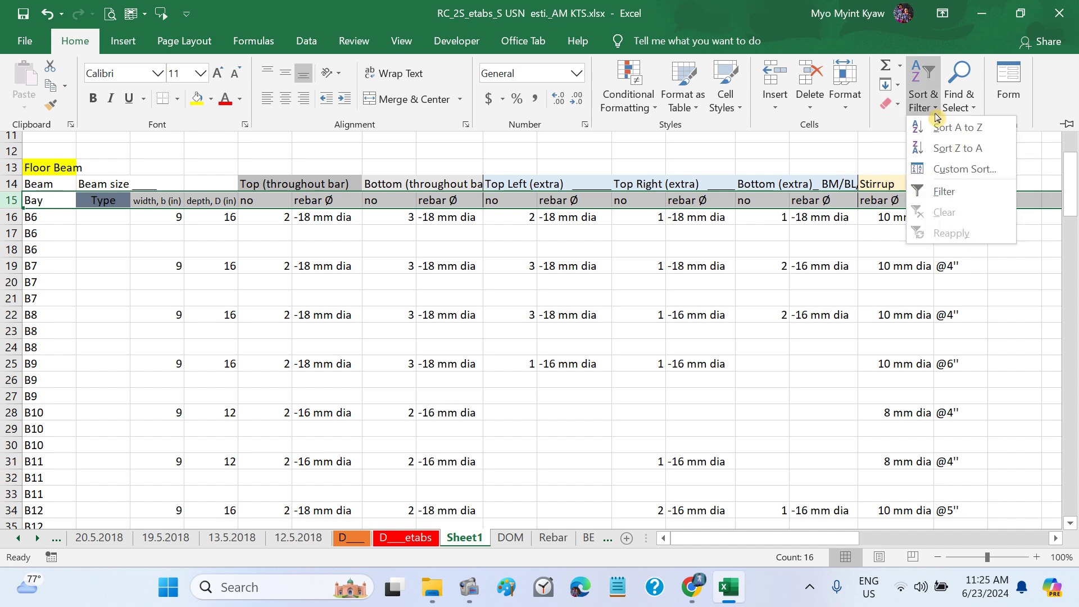
left_click(944, 192)
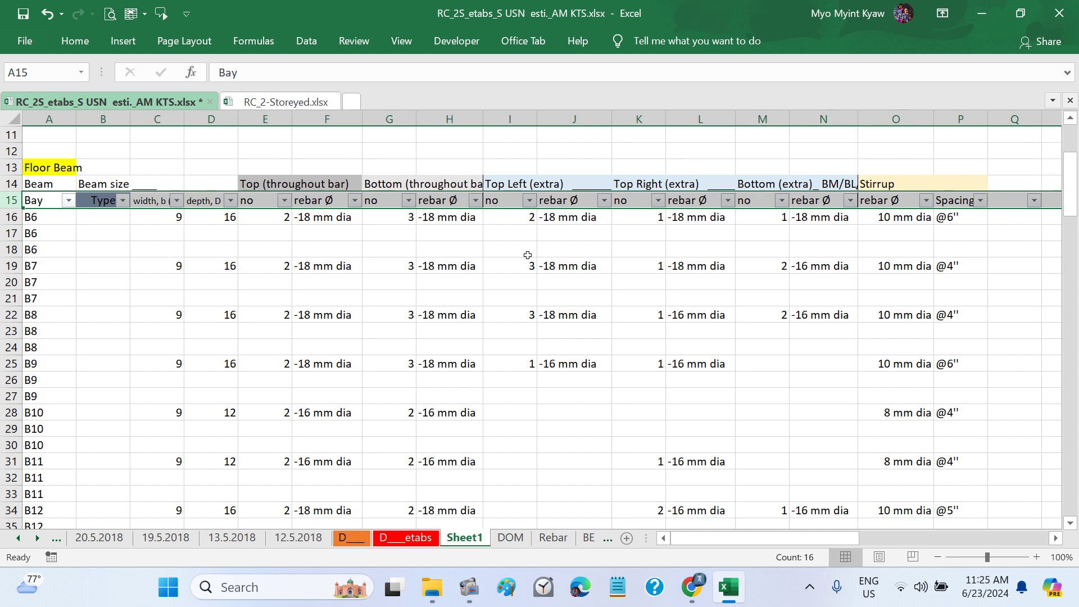
left_click(333, 283)
Step: Sort the beam table from largest to smallest by depth D and after that by width b
left_click(231, 201)
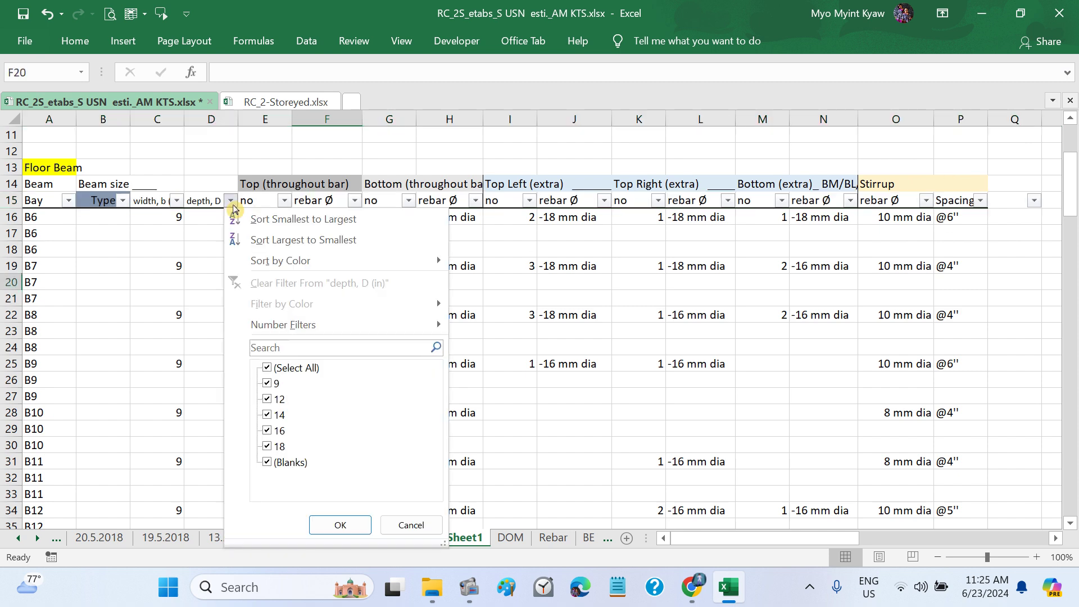
left_click(290, 241)
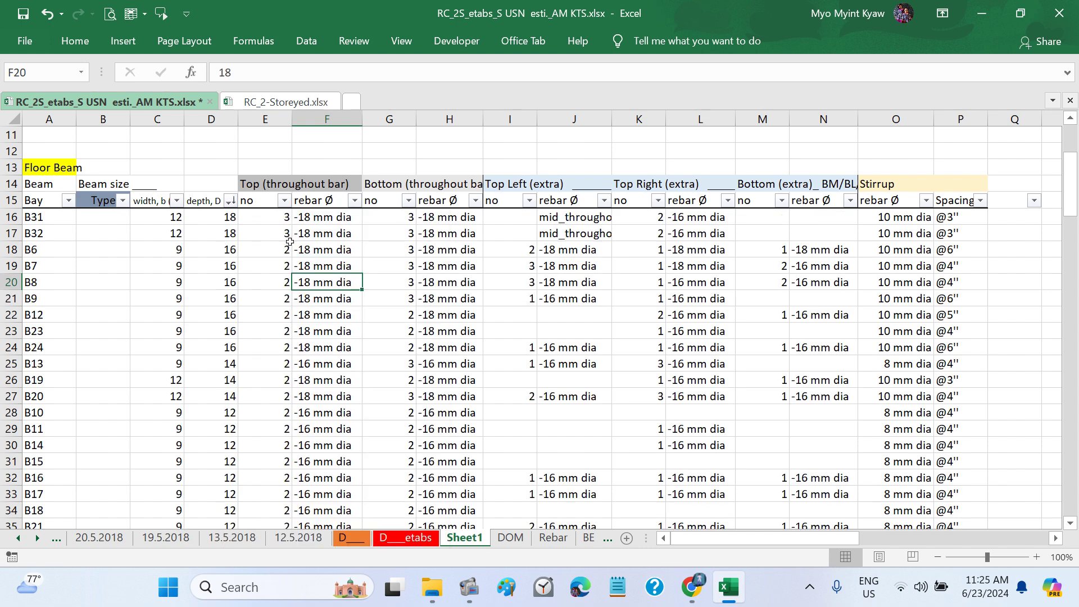
left_click(177, 201)
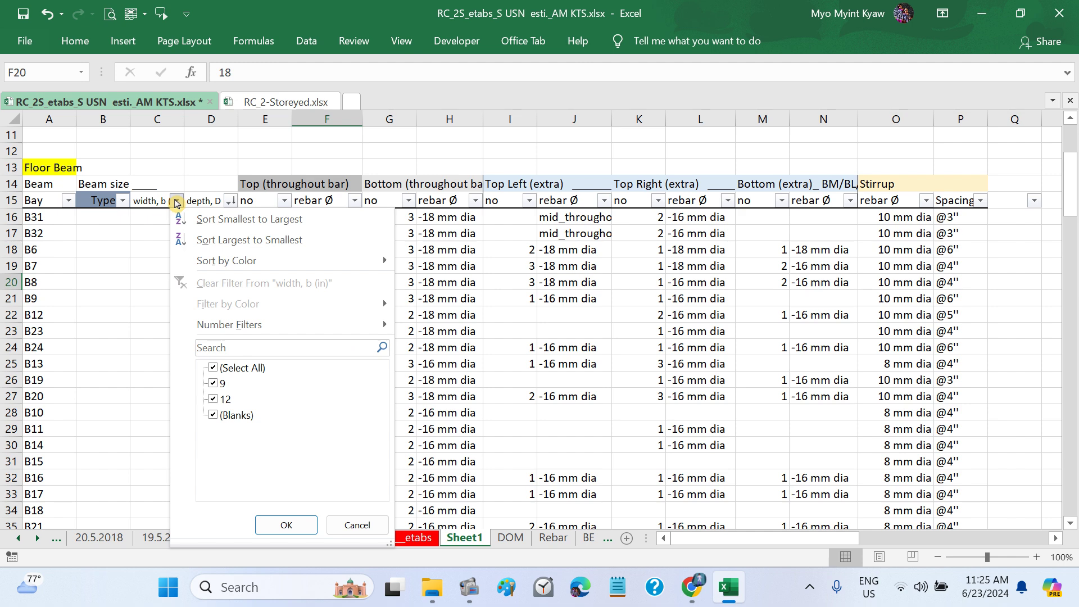
left_click(222, 239)
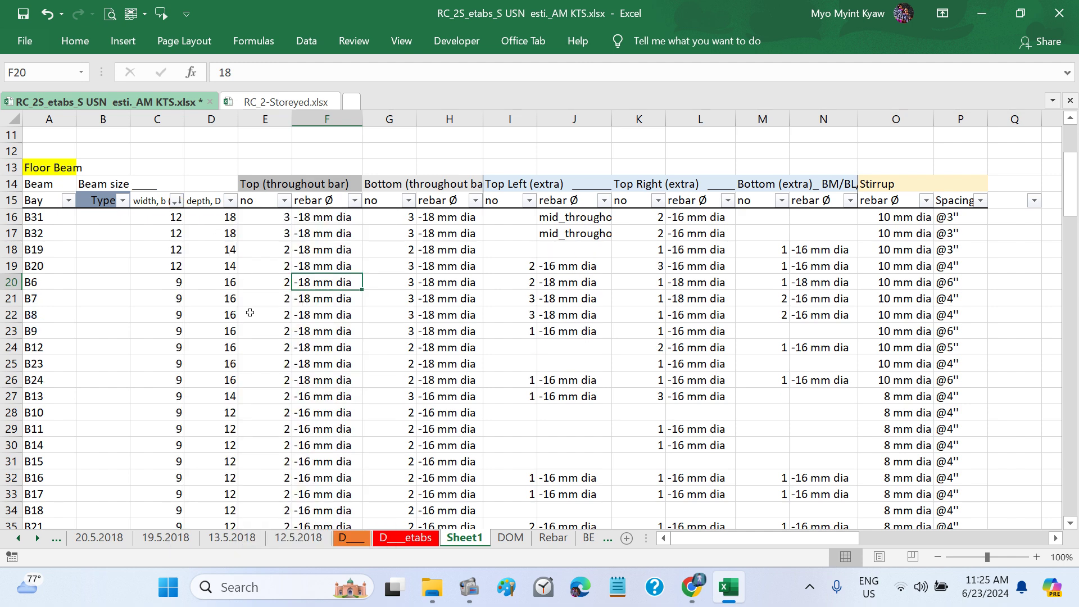
left_click(228, 303)
left_click(219, 262)
left_click(214, 232)
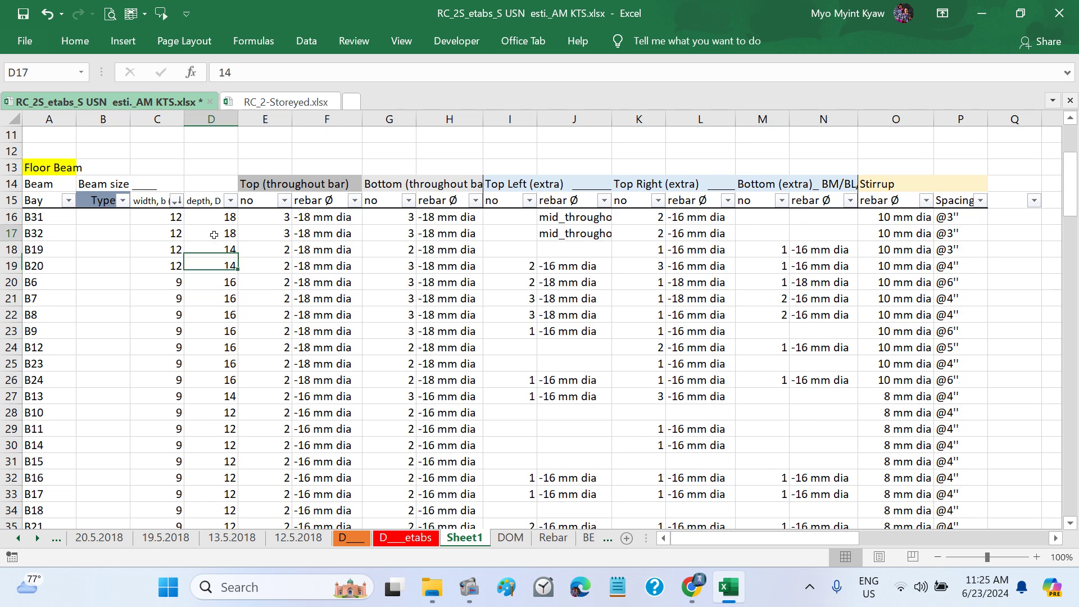
Step: Delete rows 43 through 97, which hold only repeated bay names without beam data, below the sorted table
scroll(256, 329, "down", 6)
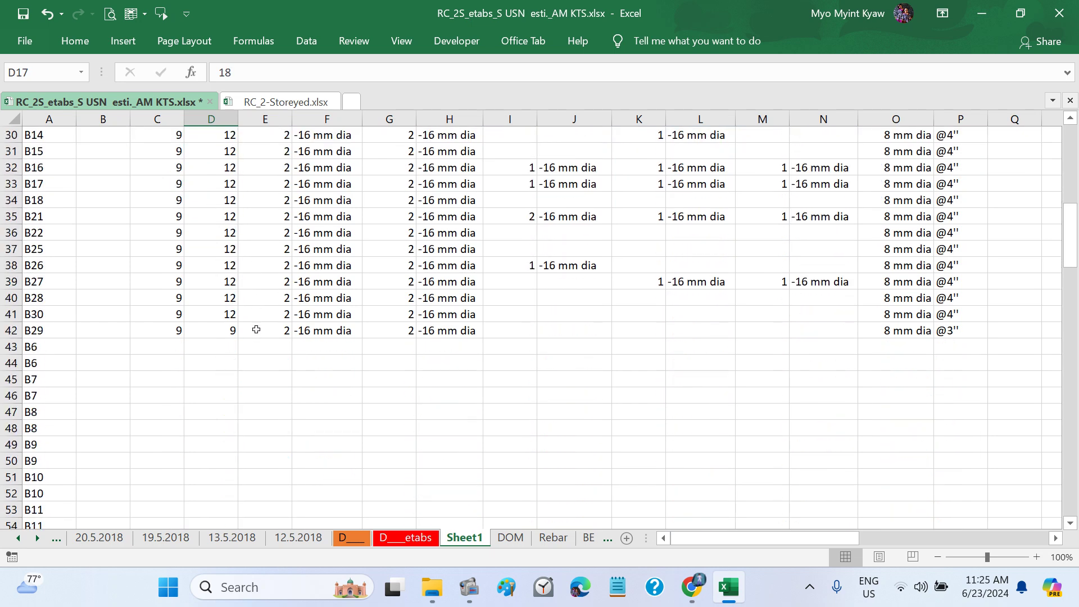
scroll(255, 330, "up", 6)
scroll(256, 330, "up", 1)
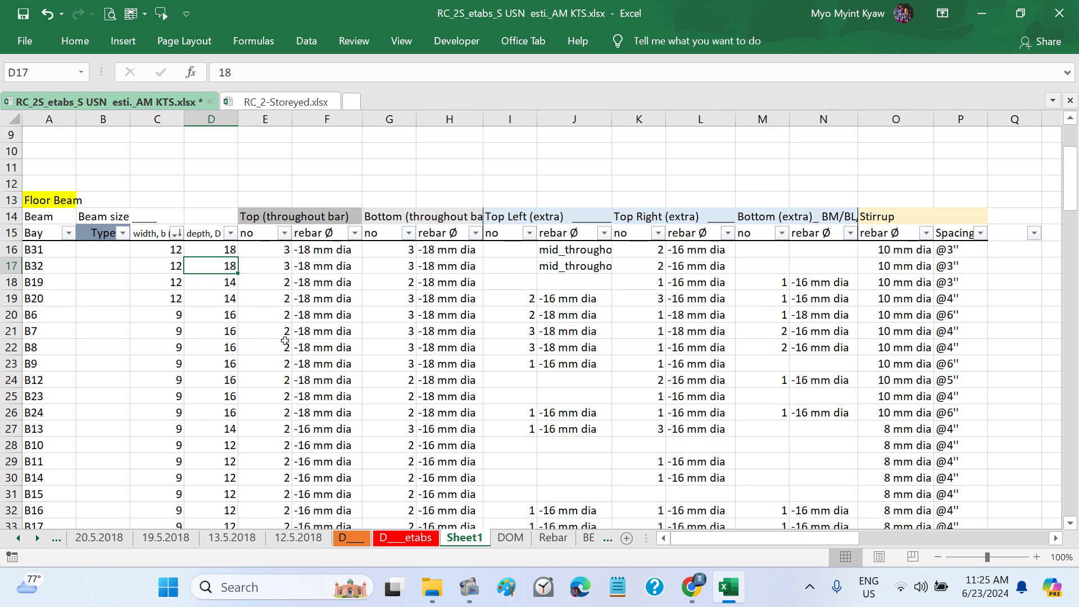
scroll(285, 341, "down", 5)
scroll(285, 341, "down", 3)
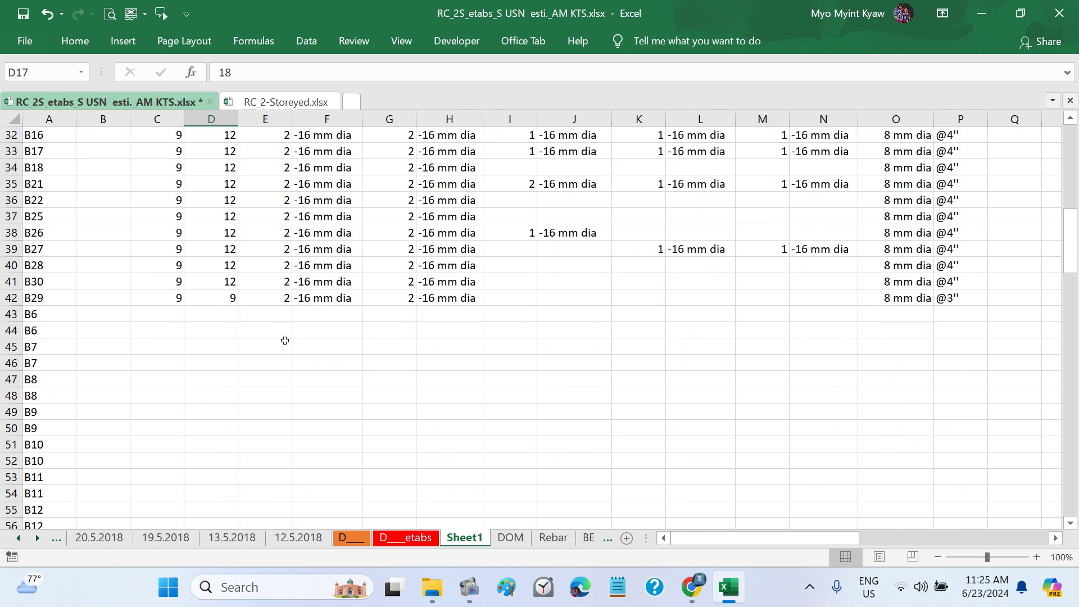
scroll(285, 341, "down", 11)
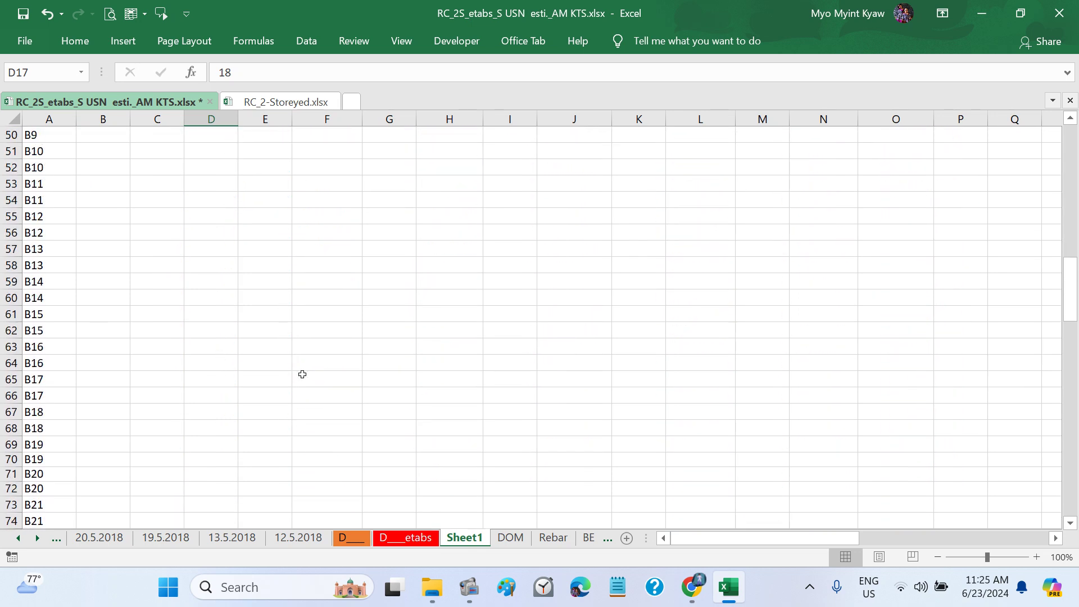
scroll(303, 375, "down", 7)
scroll(303, 375, "up", 16)
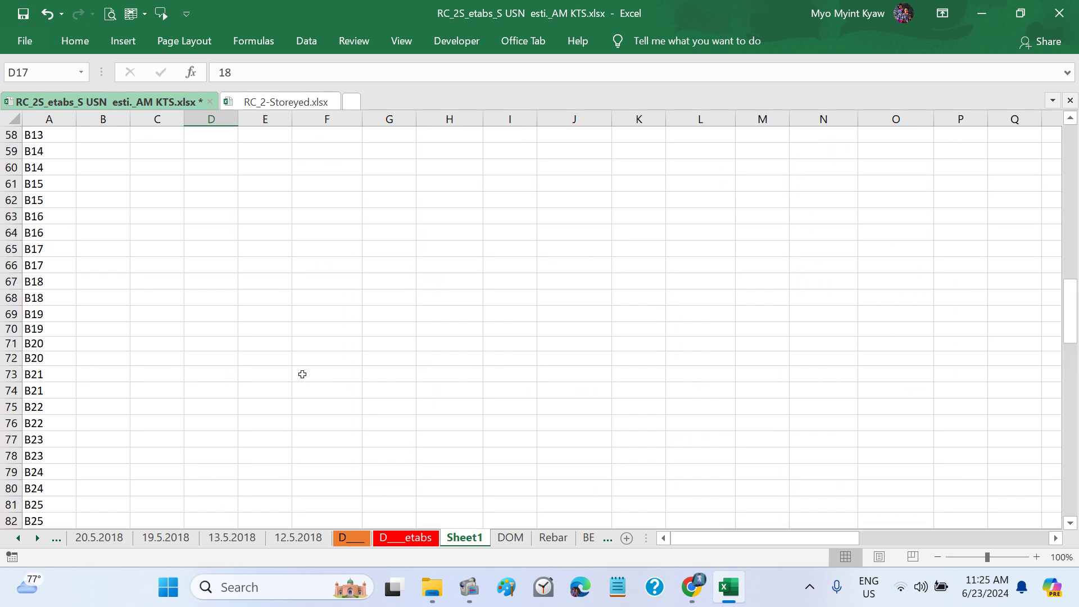
scroll(302, 374, "up", 2)
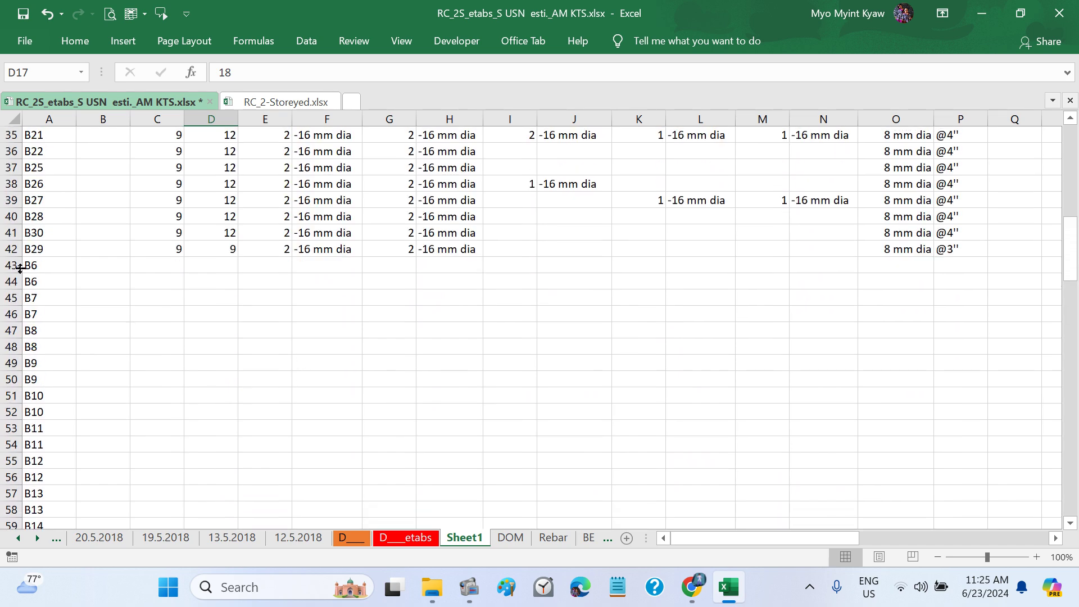
left_click_drag(20, 269, 58, 396)
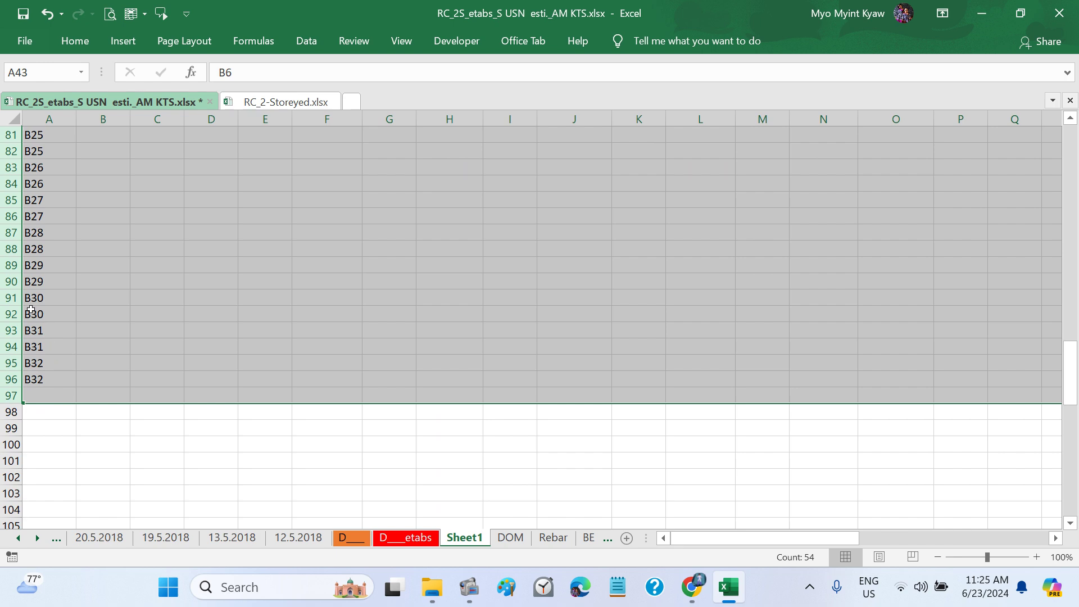
right_click(11, 299)
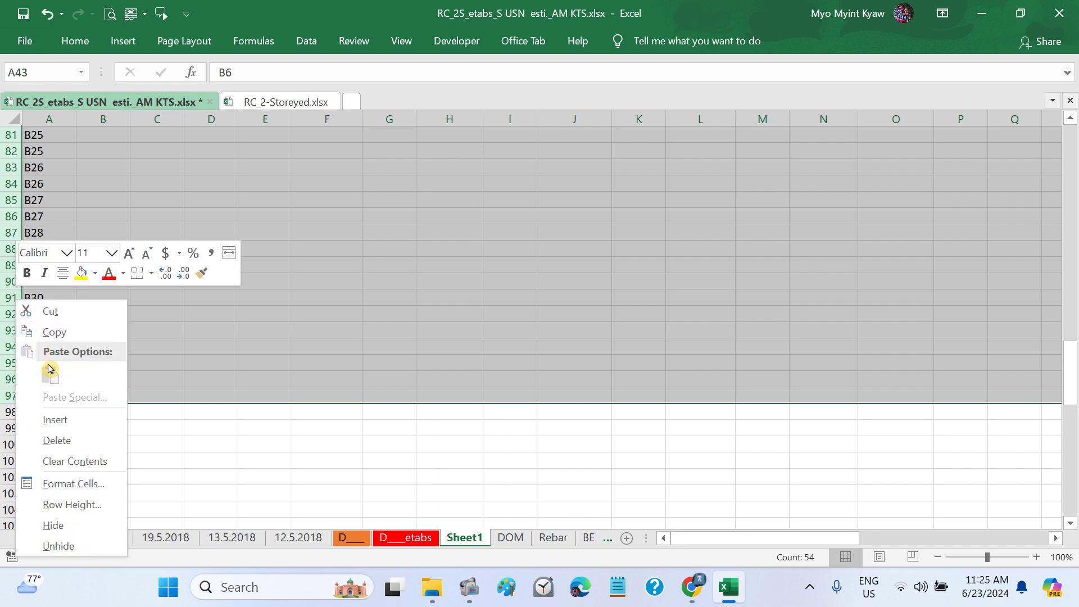
left_click(62, 441)
scroll(410, 398, "up", 15)
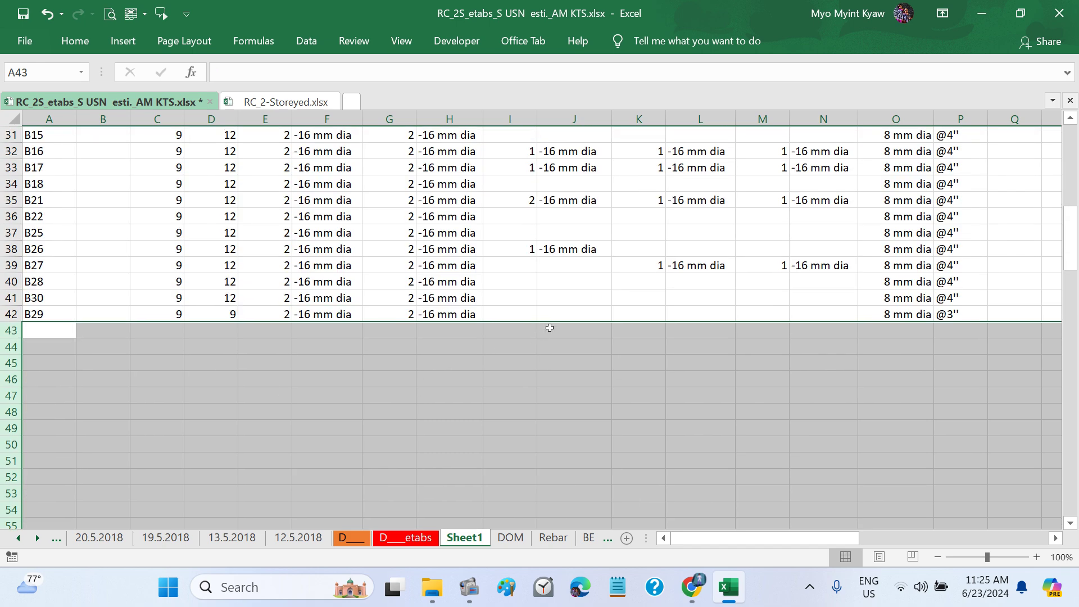
left_click(567, 309)
Step: Move the "Beam size" heading from B14 to C14, above the width column
scroll(566, 309, "up", 7)
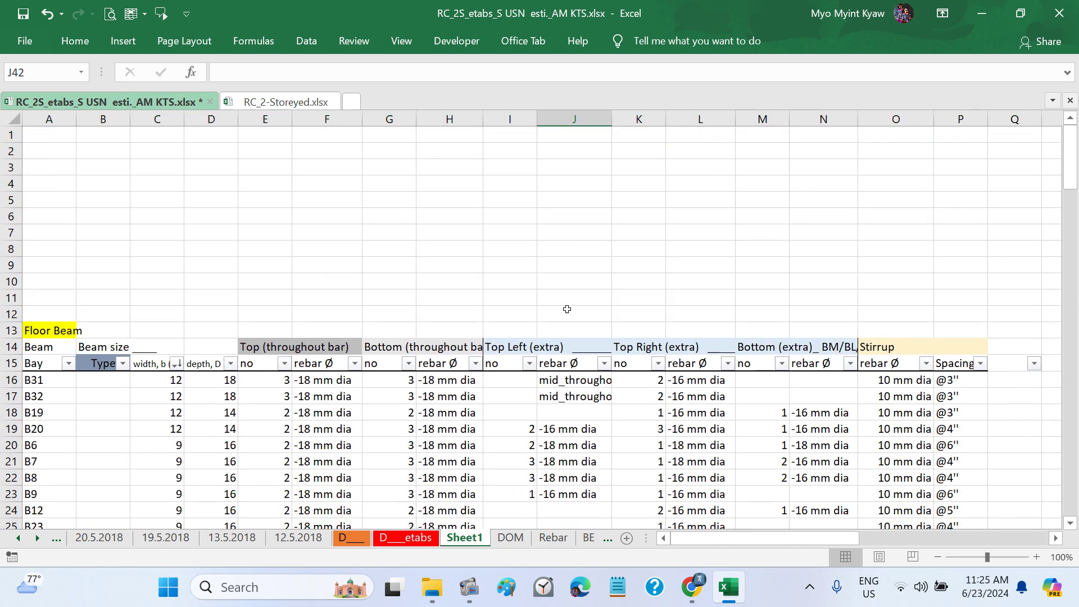
scroll(566, 309, "down", 1)
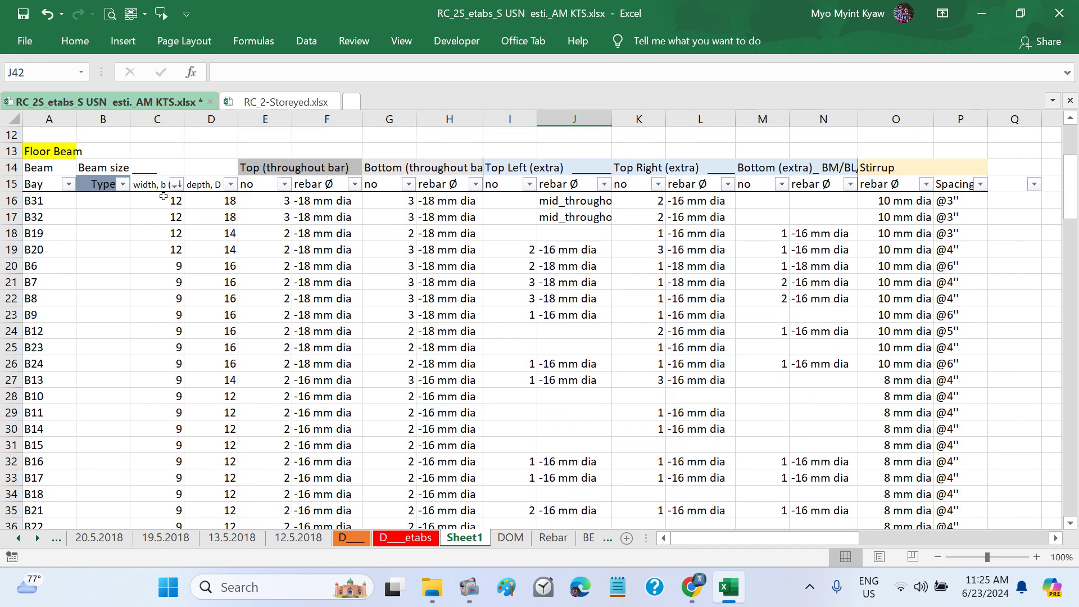
left_click(155, 184)
left_click(113, 164)
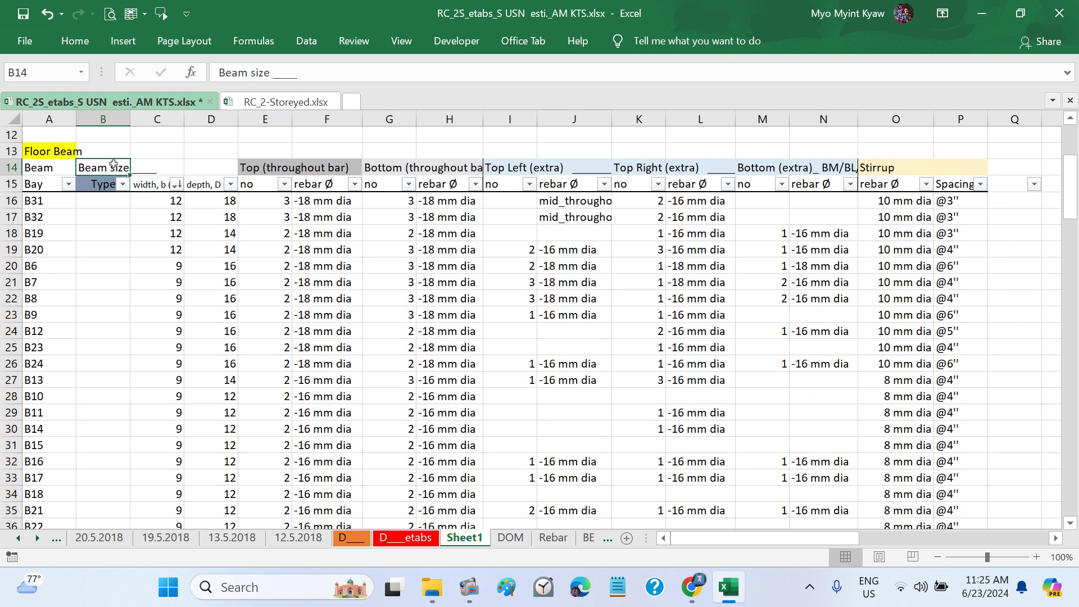
left_click_drag(113, 164, 156, 167)
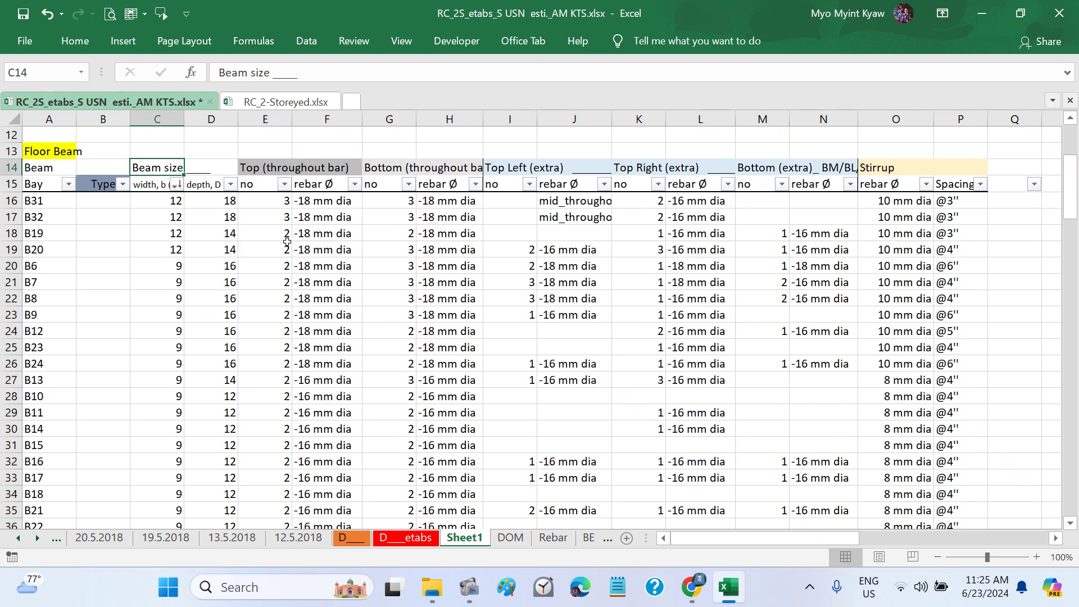
Step: Make all the Floor Beam group headings in row 14 bold
left_click(393, 168)
left_click_drag(393, 161, 296, 166)
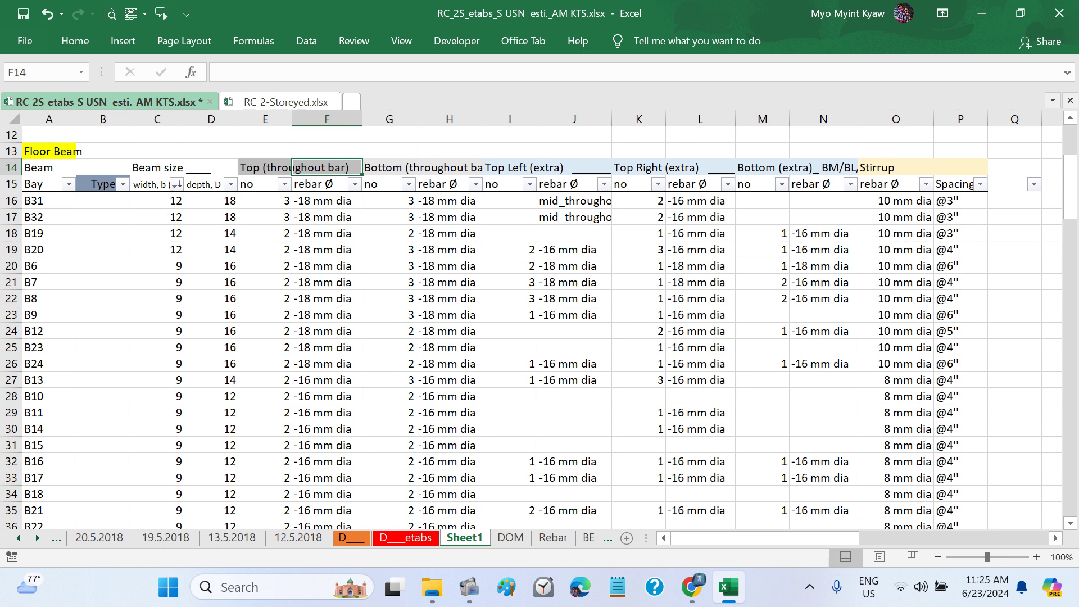
left_click(11, 167)
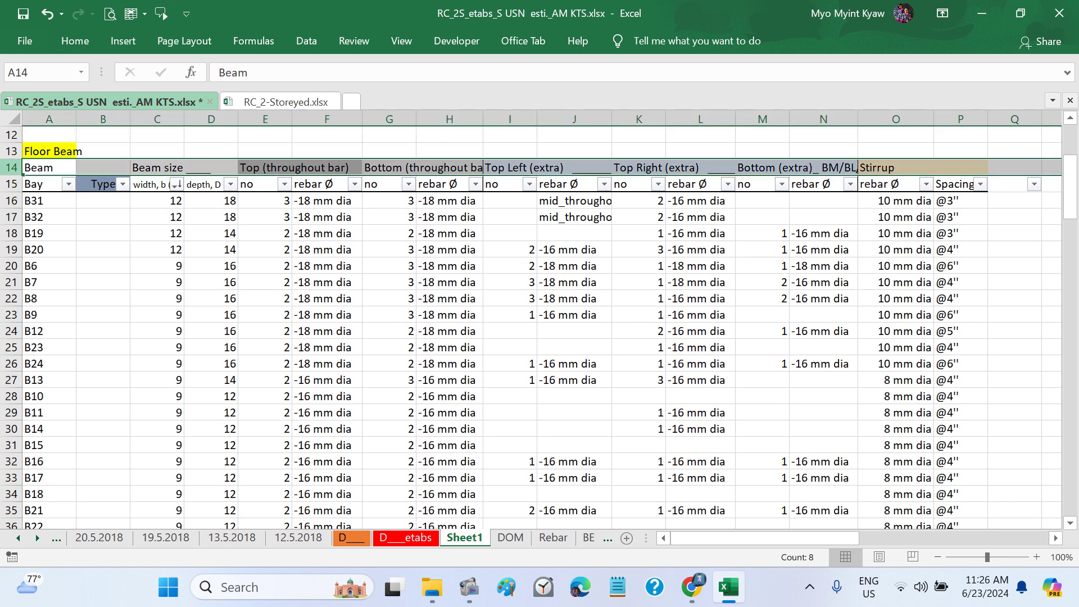
left_click(75, 41)
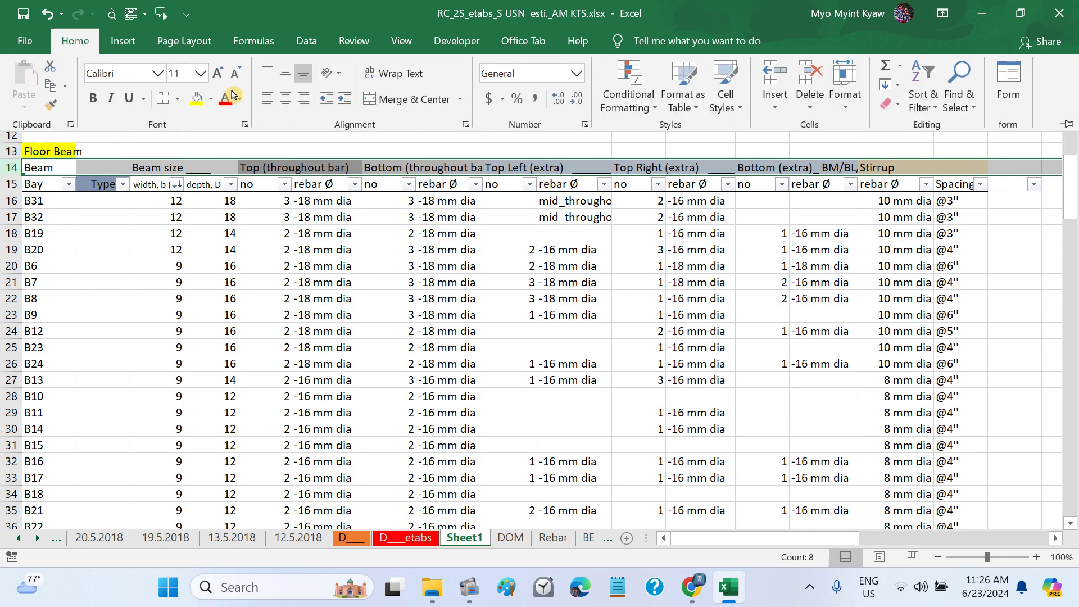
left_click(235, 73)
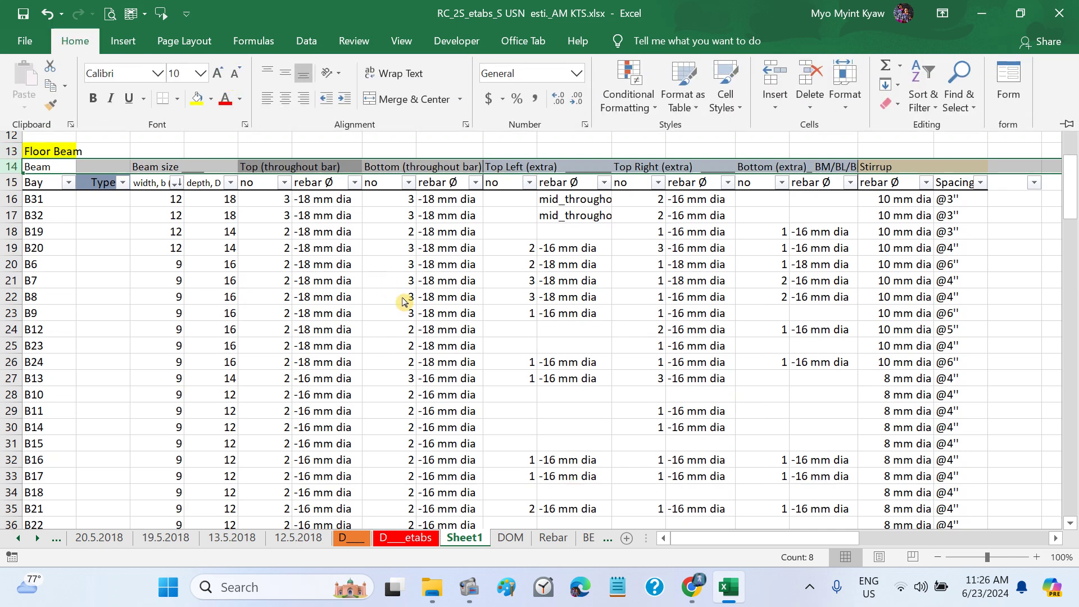
left_click(218, 73)
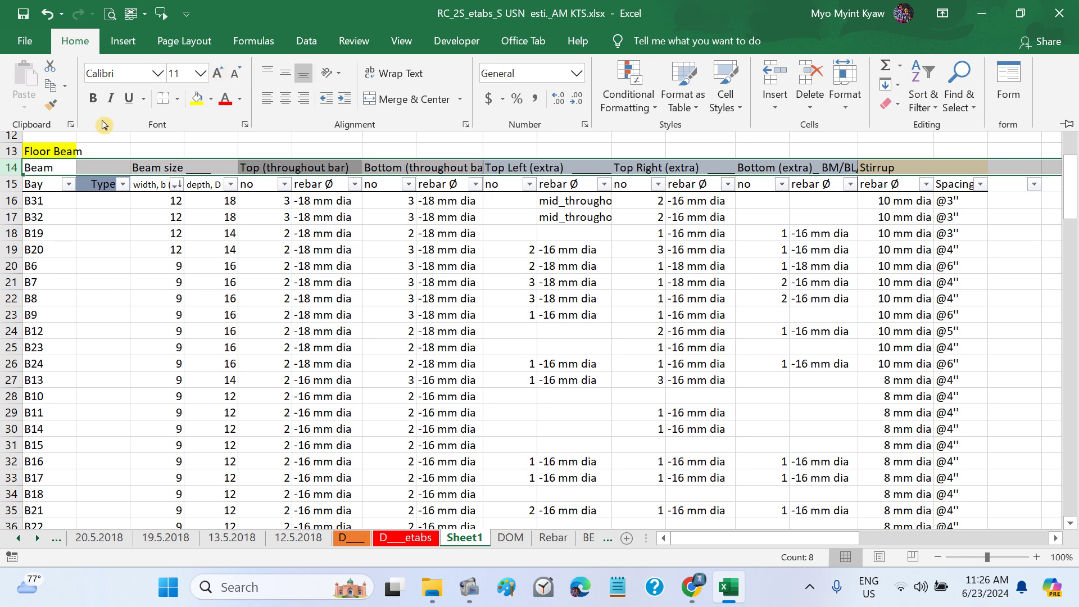
left_click(93, 98)
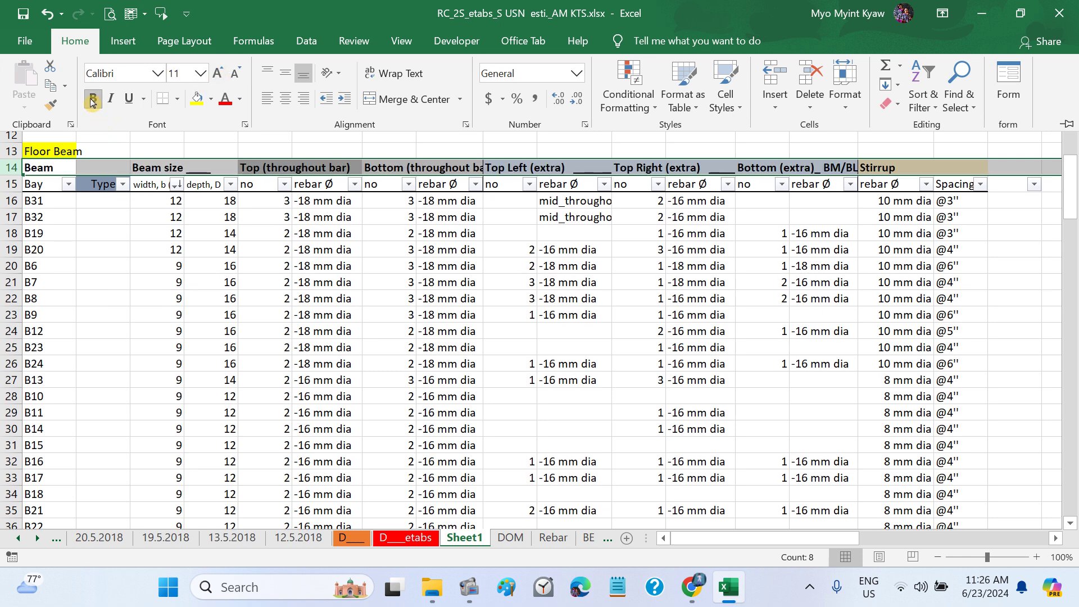
Step: Set the column headings in row 15 to italic at font size 10
left_click(12, 190)
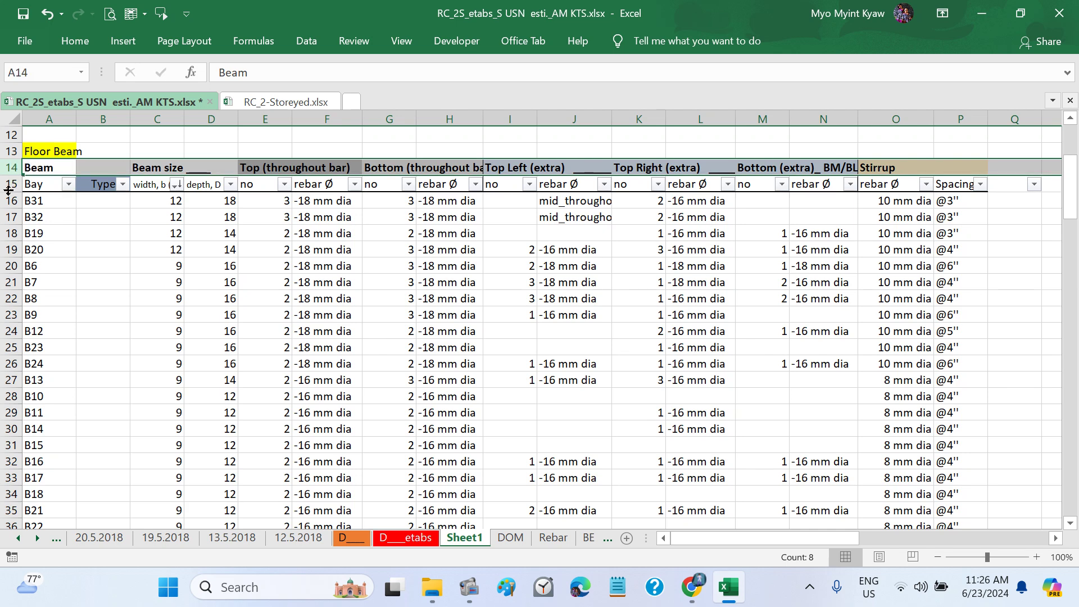
left_click(10, 184)
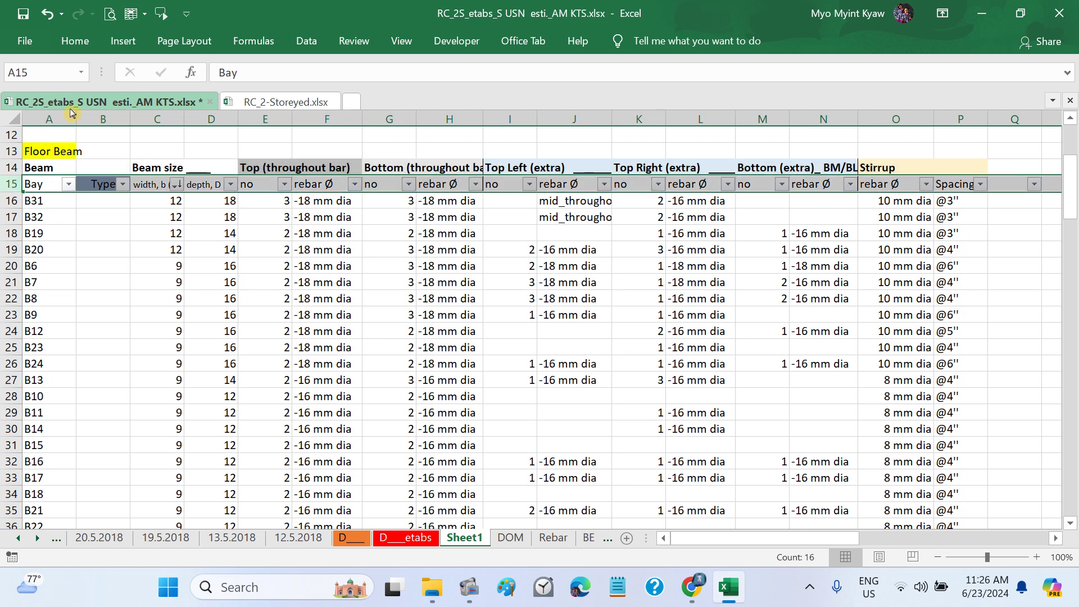
left_click(67, 53)
left_click(234, 79)
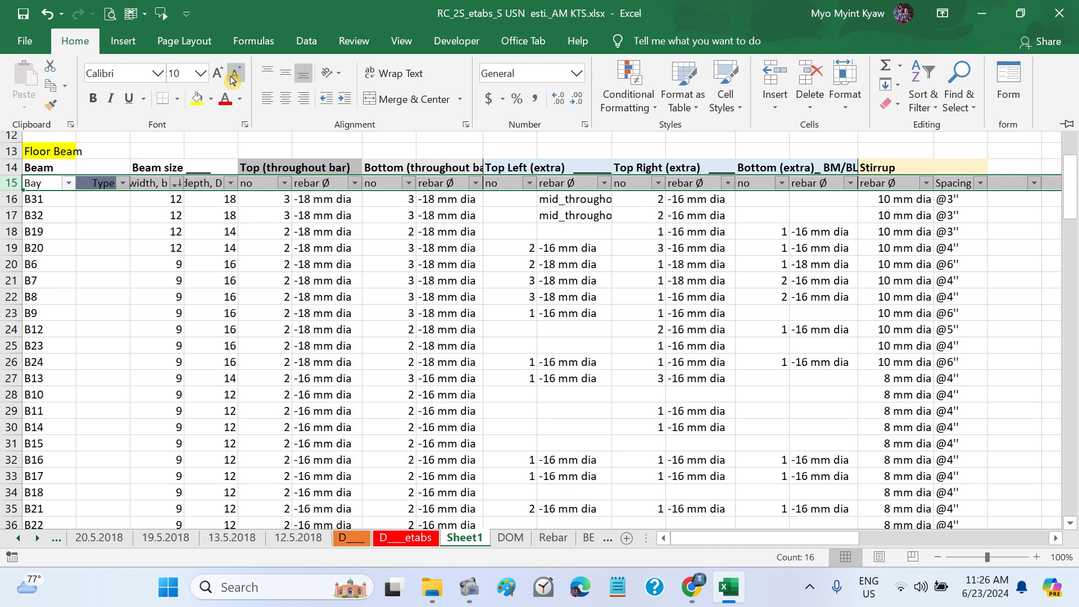
left_click(205, 296)
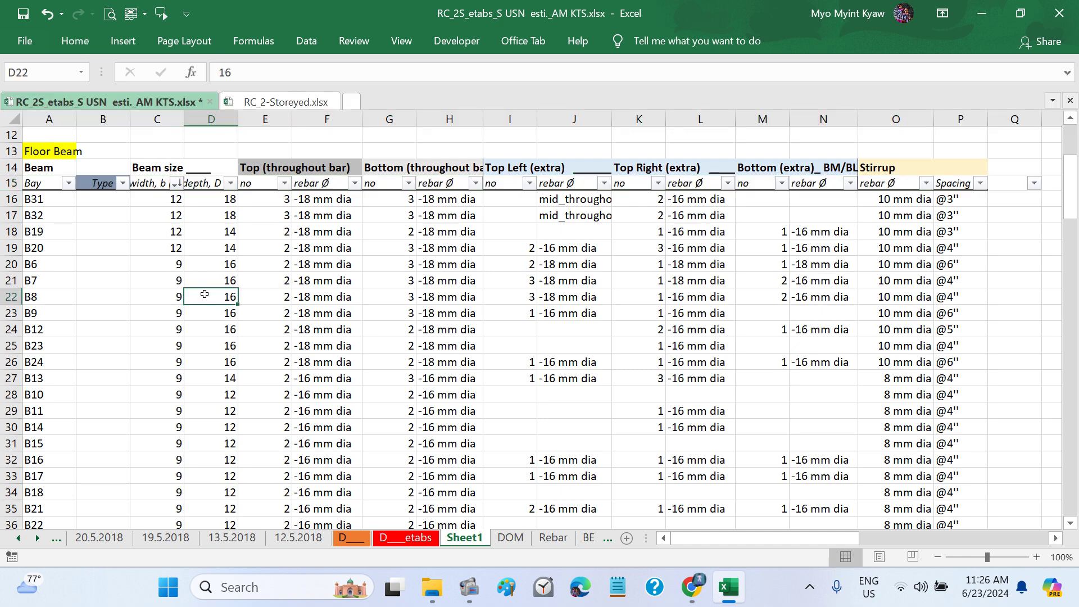
left_click(153, 186)
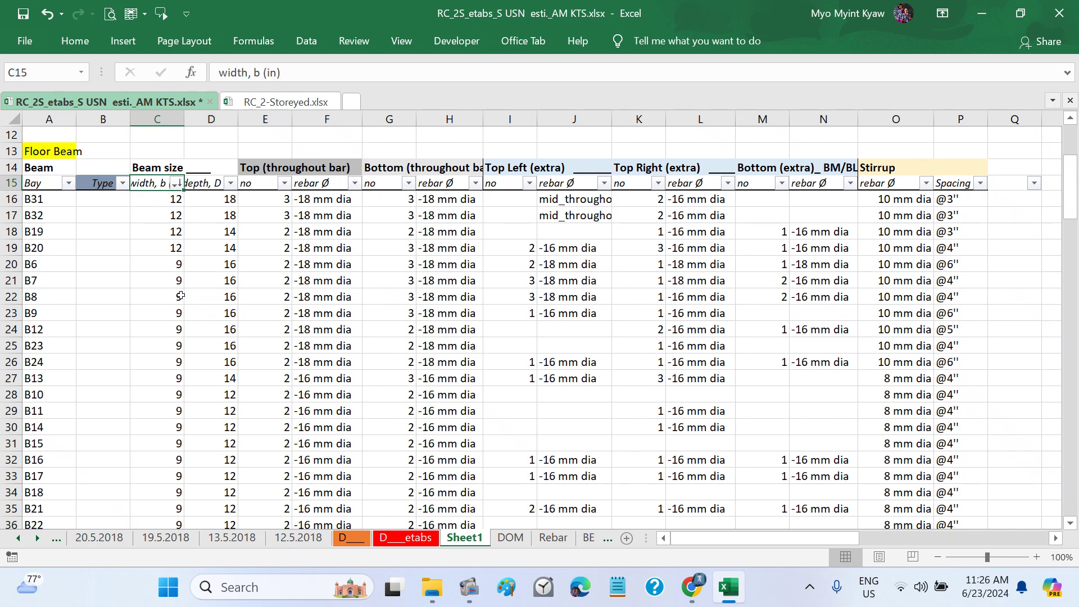
type("in")
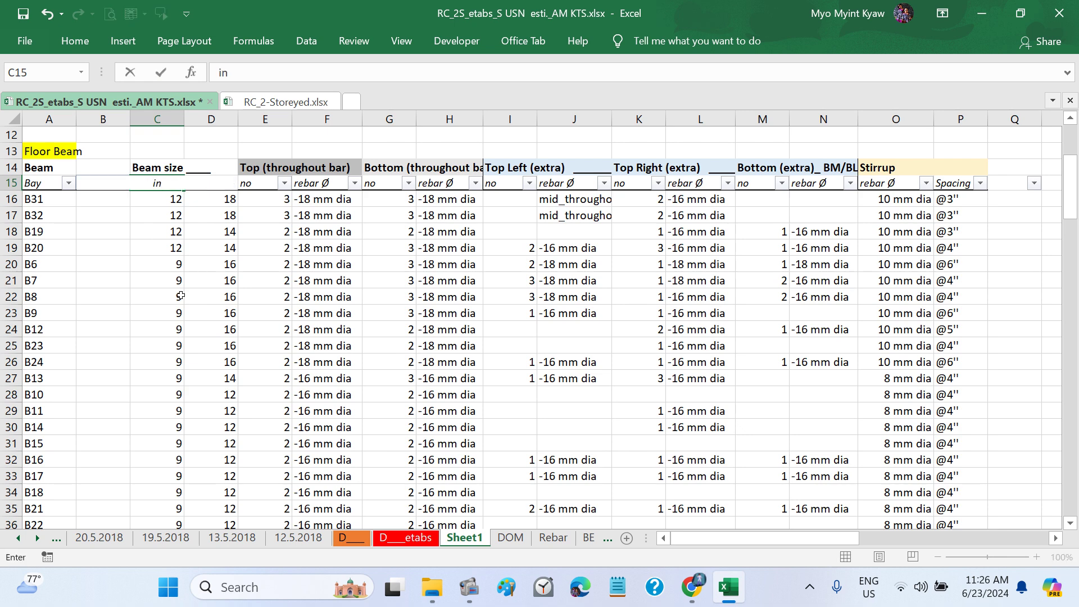
key("Escape")
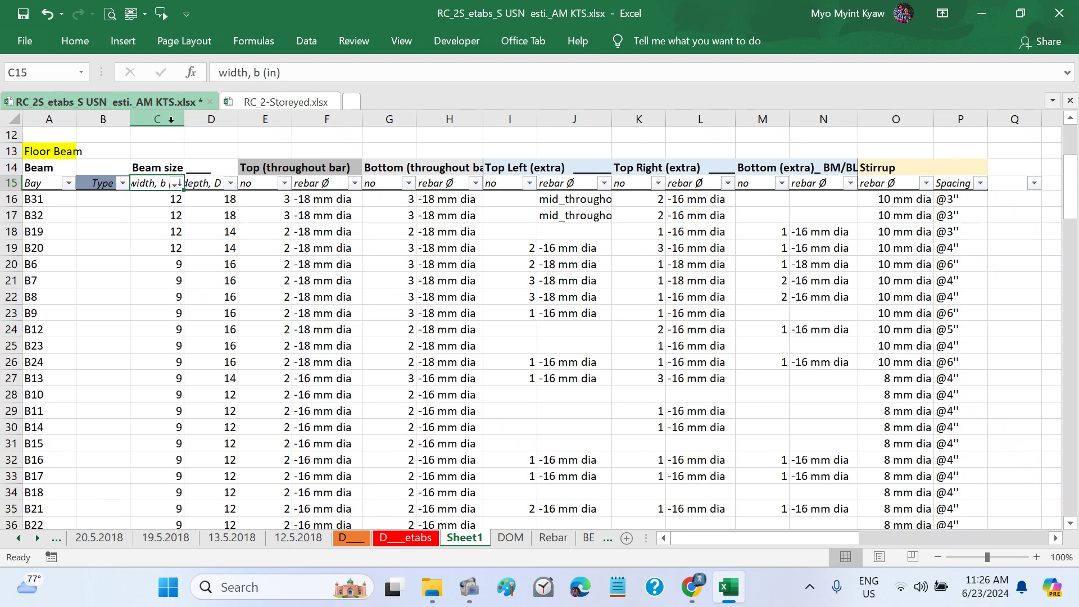
Step: Widen the beam width and depth columns C and D, and insert an empty column before column A
left_click_drag(166, 119, 258, 120)
left_click(319, 299)
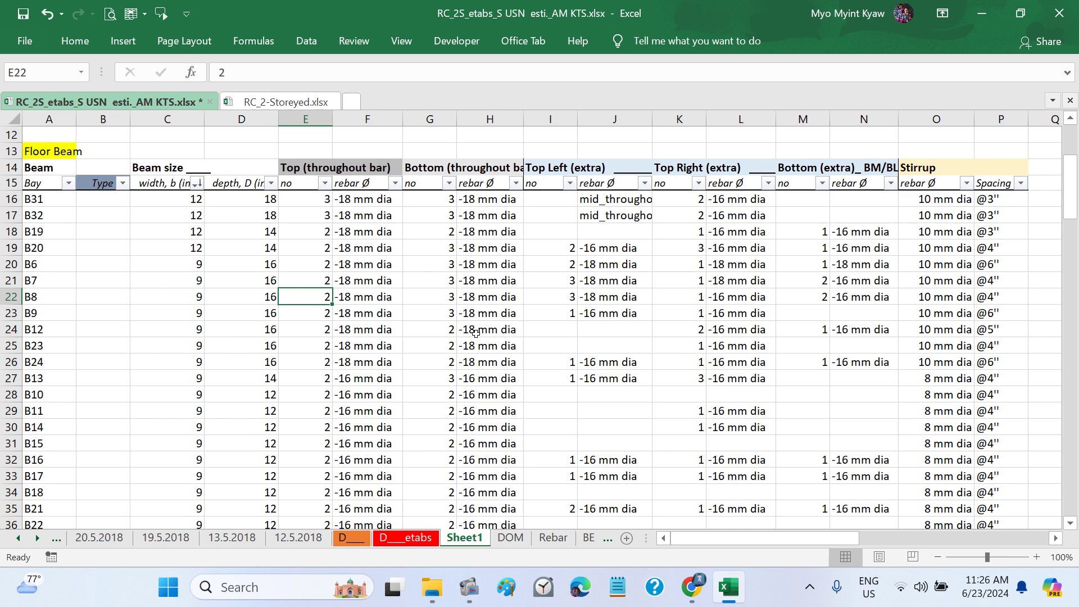
left_click(125, 284)
left_click(41, 113)
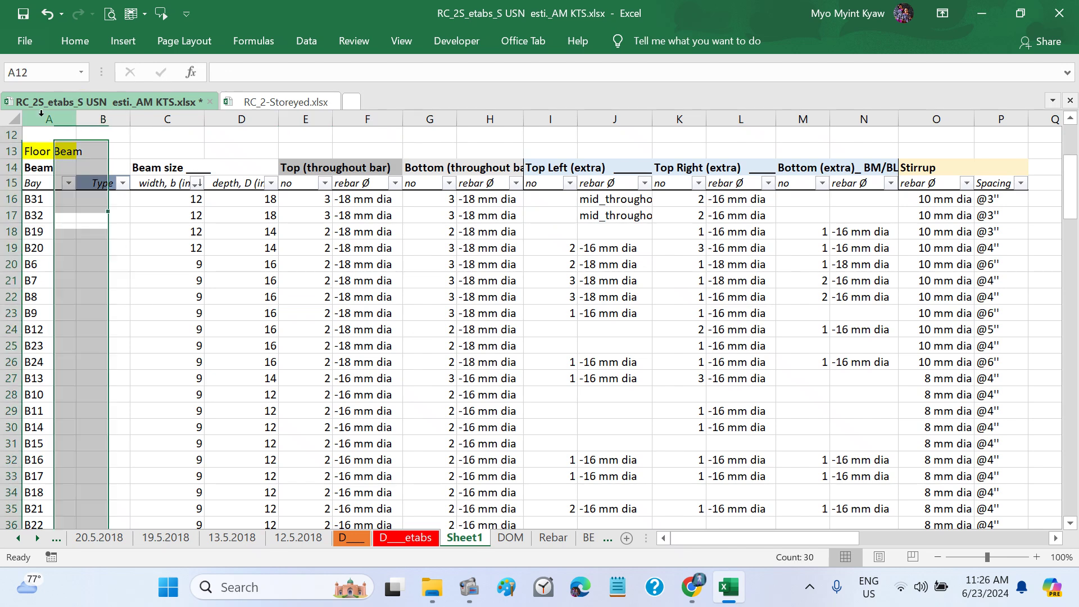
right_click(41, 113)
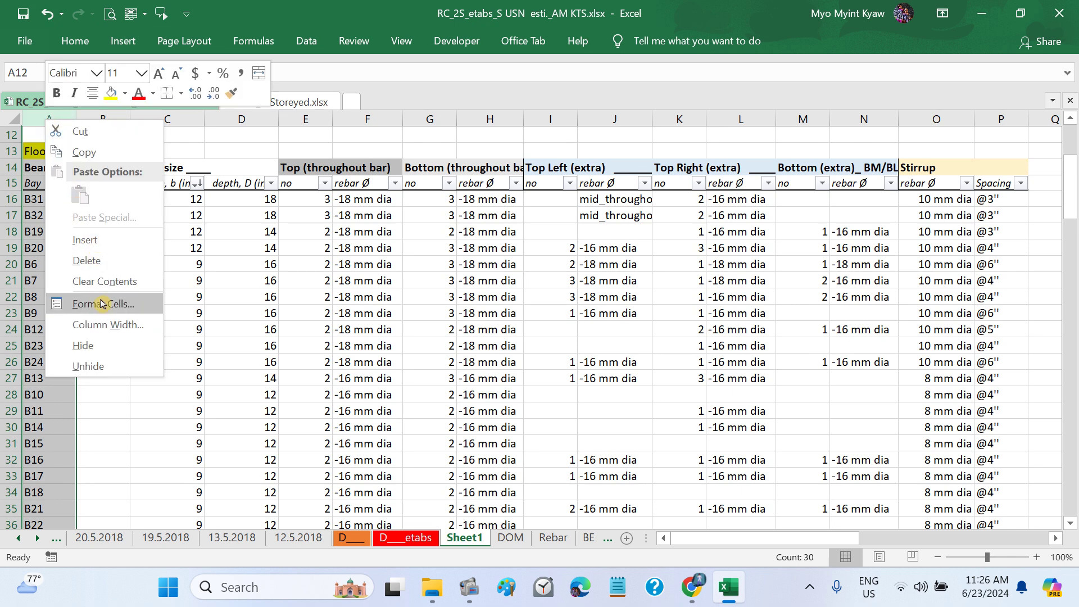
left_click(85, 240)
left_click(198, 380)
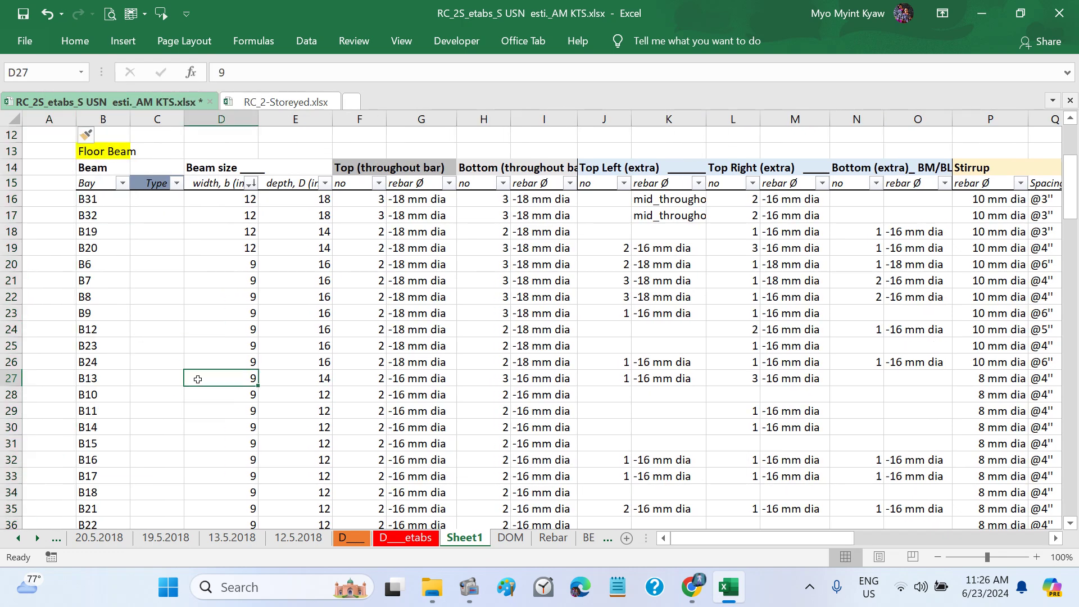
Step: Enter "LB (or) PB" as the Type for beam B31 in C16 and copy it to B32 in C17
left_click(161, 200)
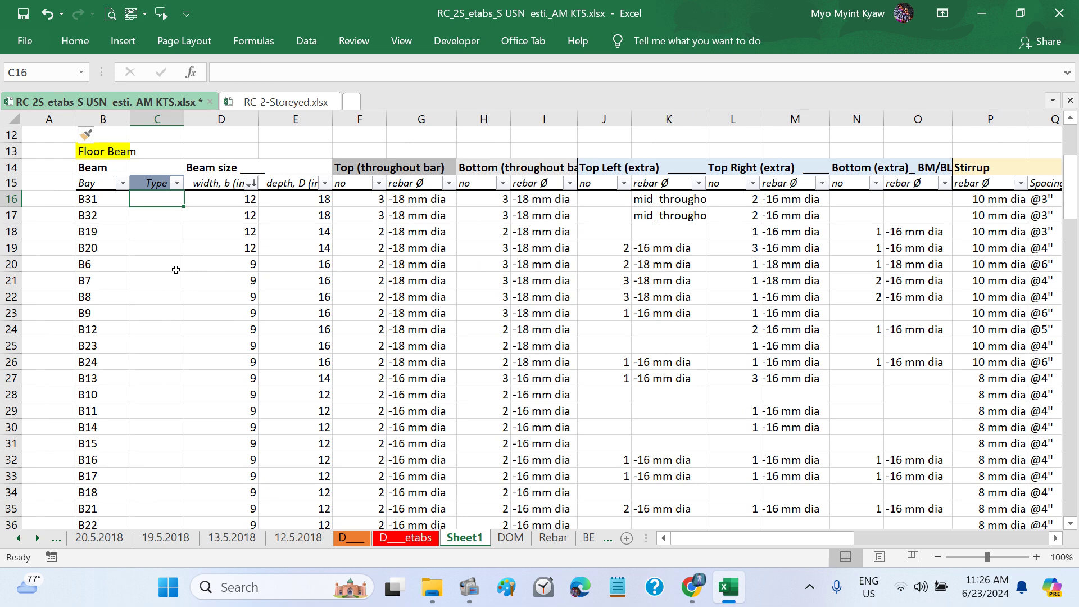
type("LB")
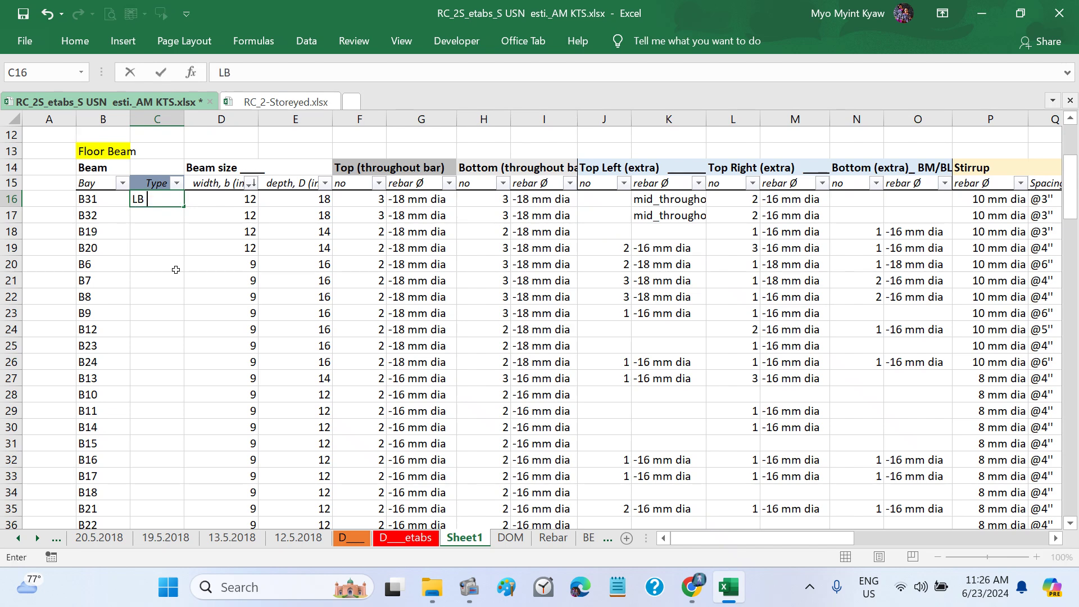
type(" (or) PB")
key("Return")
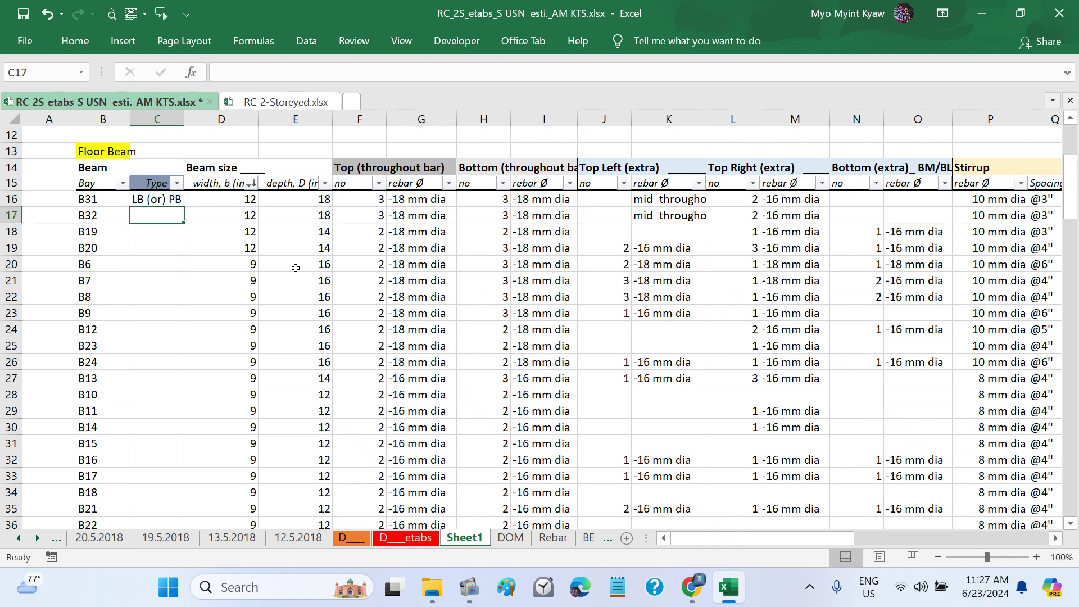
left_click(161, 202)
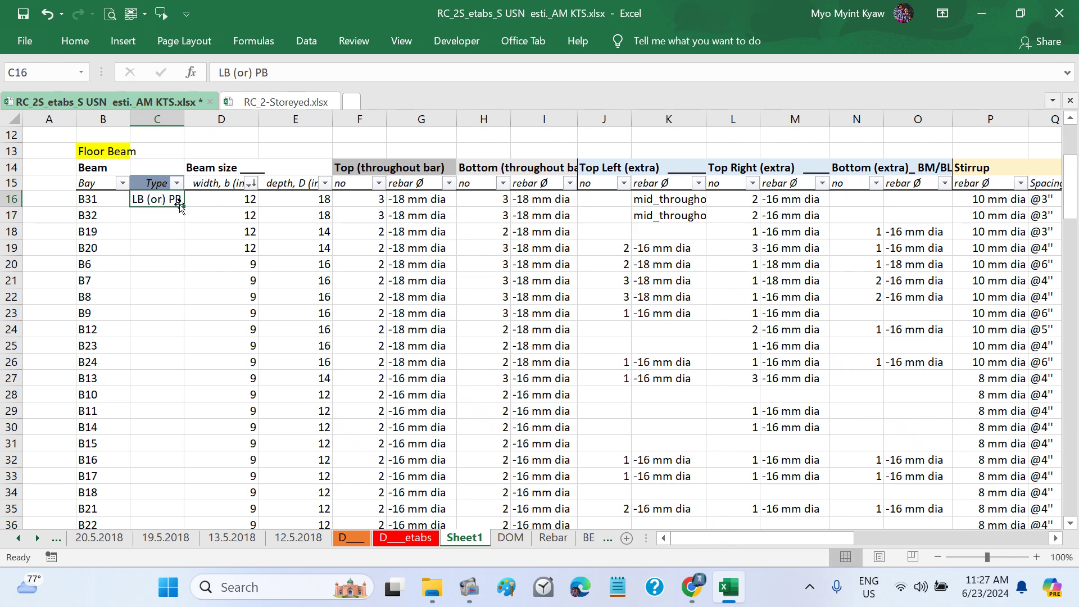
left_click_drag(183, 207, 184, 224)
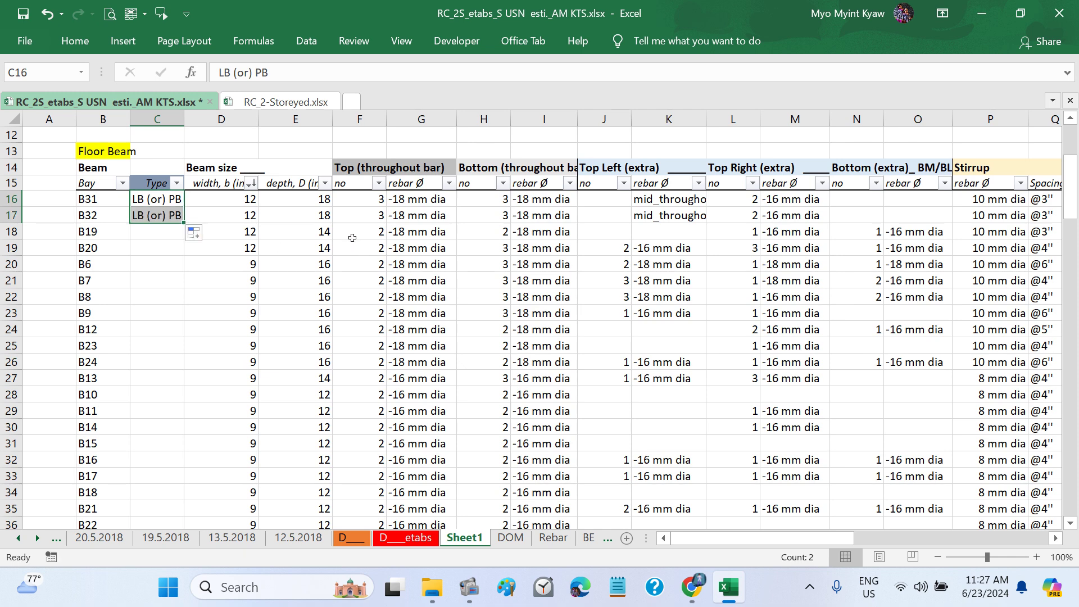
Step: Format the mid_throughout bar entries for B31 and B32 in K16:M17 as red italic text at size 10
left_click(325, 219)
scroll(624, 229, "right", 1)
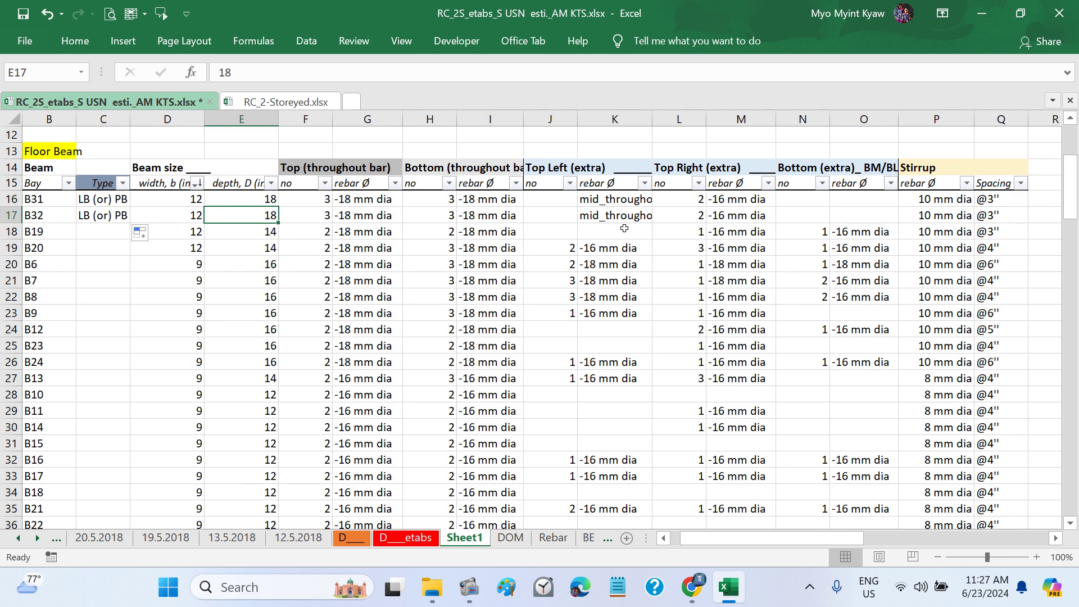
left_click_drag(597, 202, 729, 215)
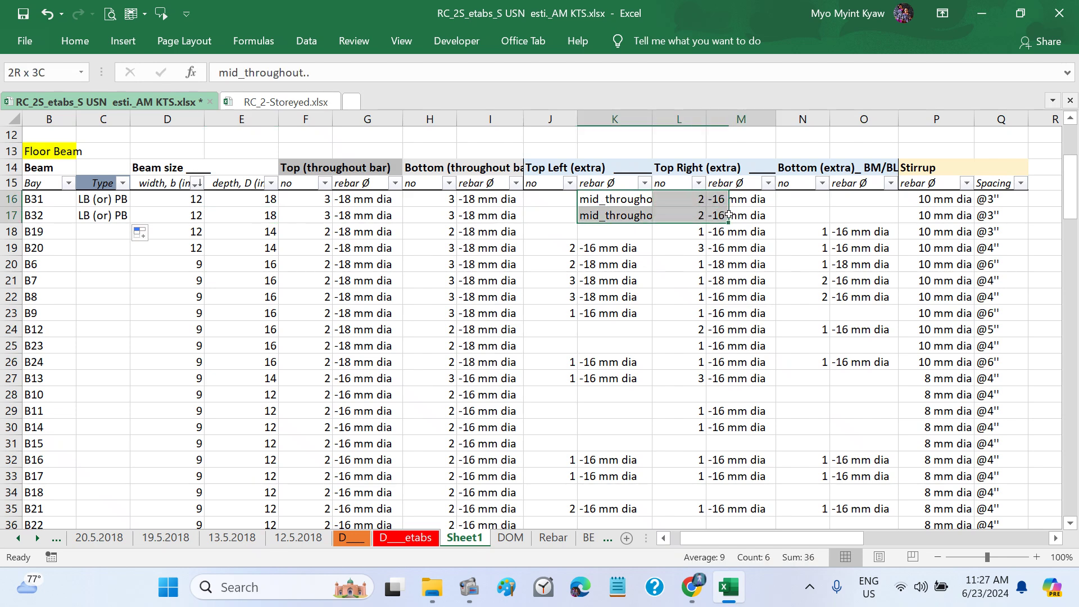
left_click(76, 42)
left_click(111, 98)
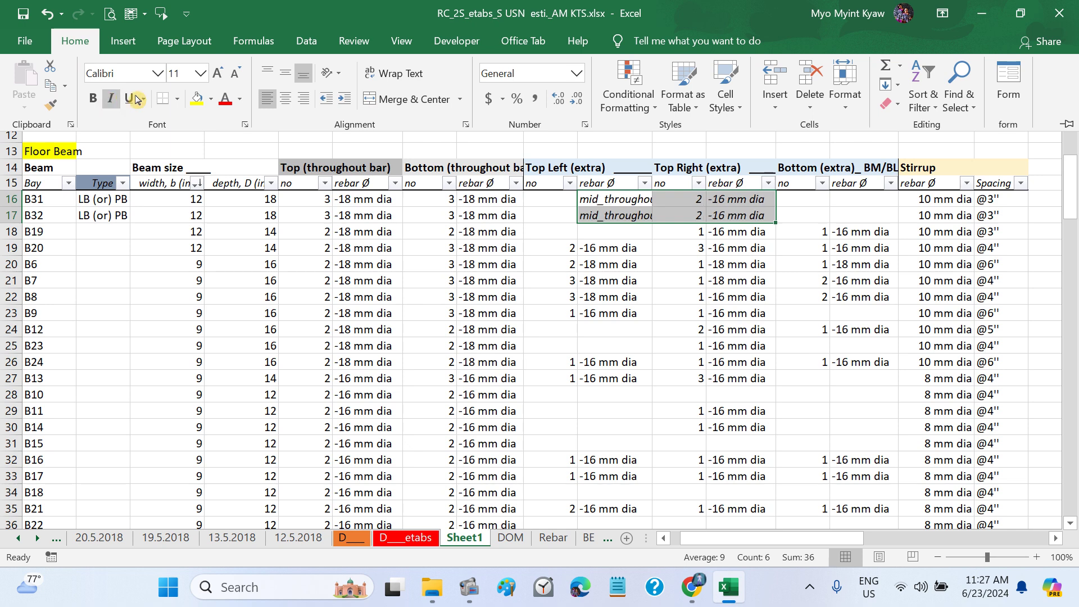
left_click(236, 74)
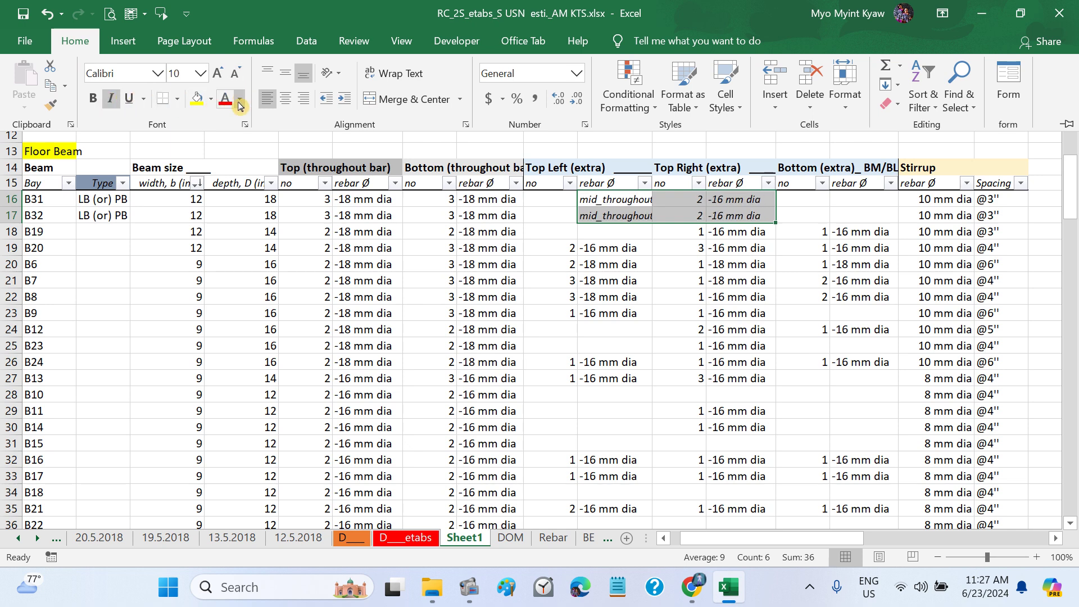
left_click(240, 100)
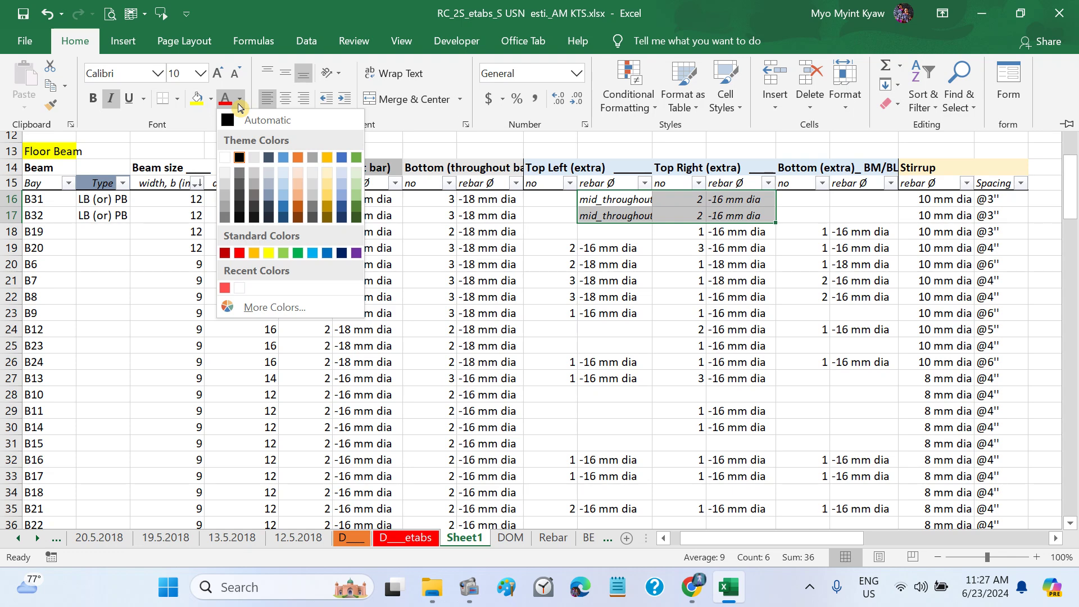
left_click(239, 253)
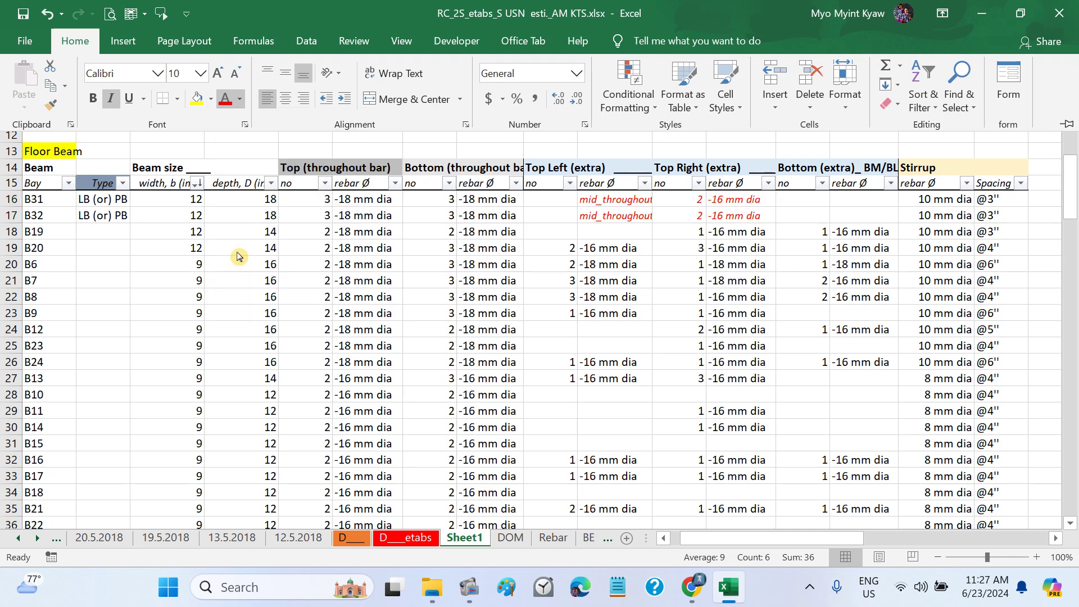
left_click(613, 278)
left_click(612, 278)
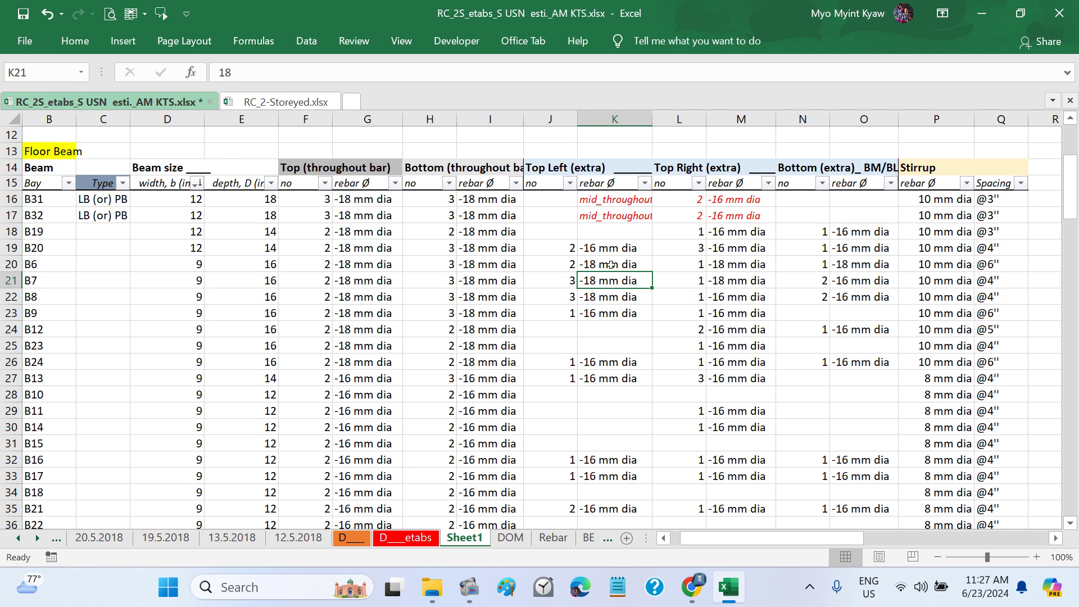
Step: Right-align the "mid_throughout.." notes in K16:K17
left_click_drag(606, 205, 615, 218)
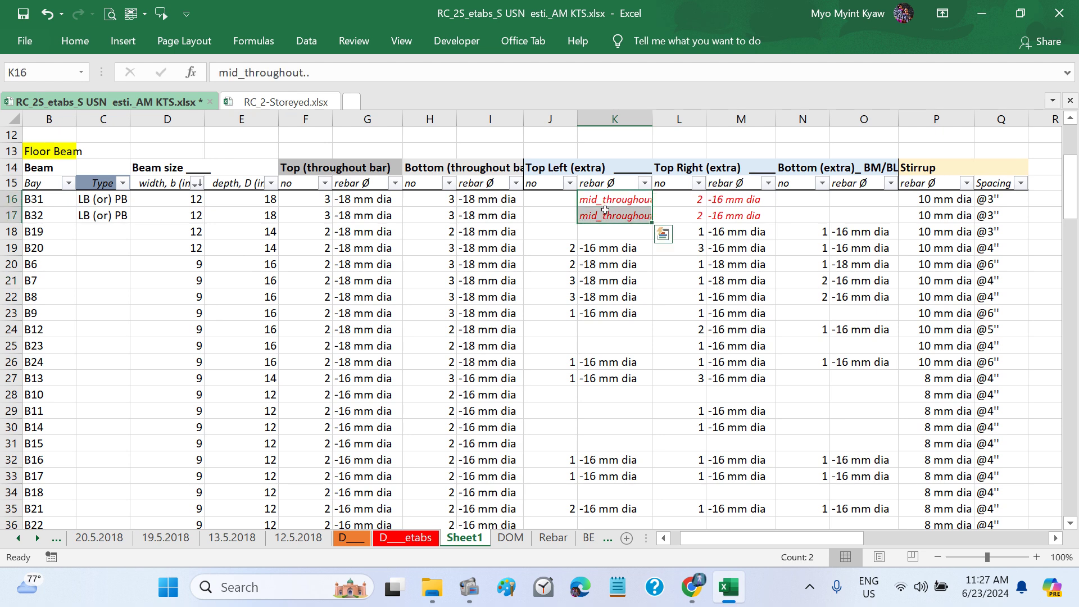
left_click(69, 45)
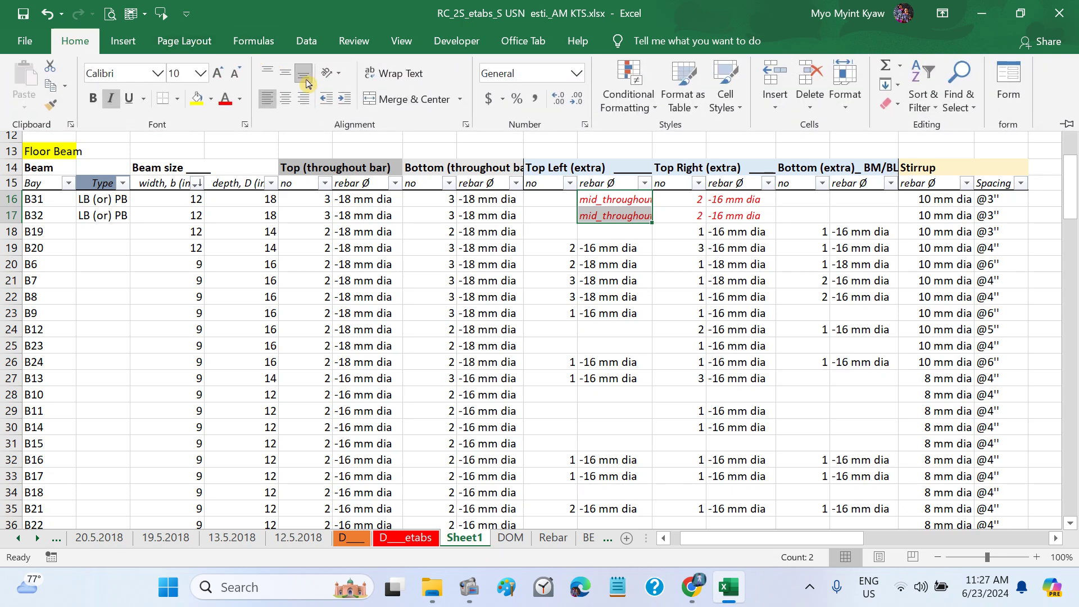
left_click(303, 99)
left_click(665, 280)
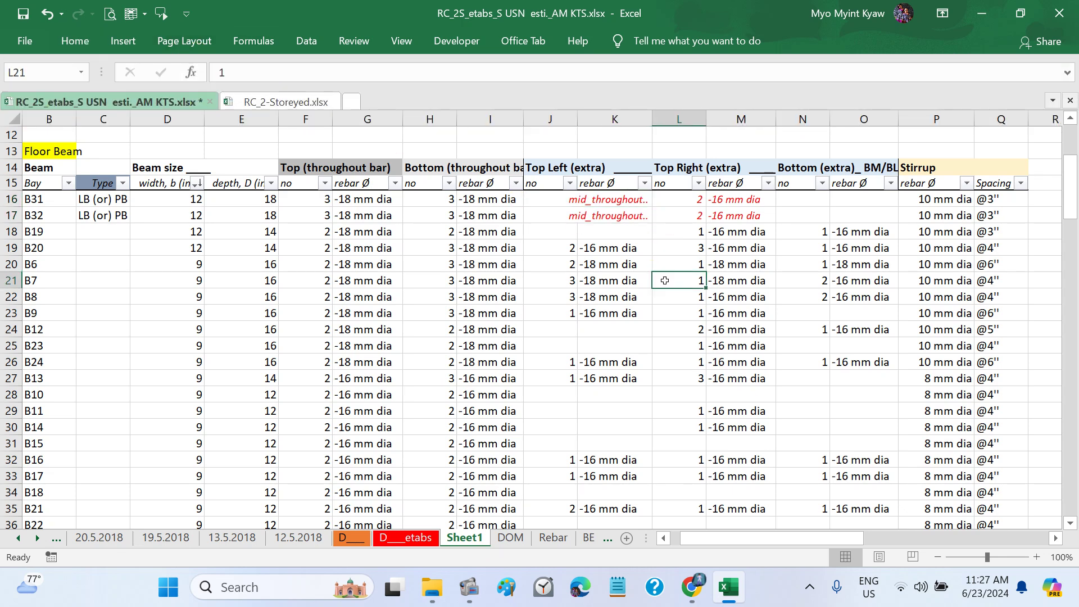
Step: Remove the filter from the column headings in row 15 of the Floor Beam schedule
scroll(665, 280, "right", 2)
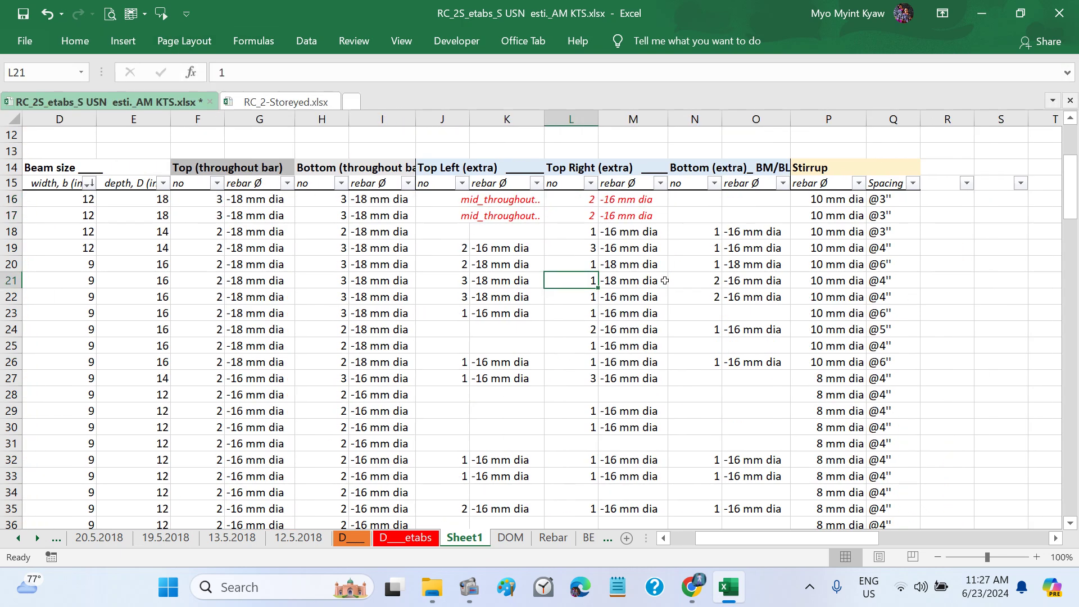
scroll(665, 280, "right", 2)
scroll(665, 280, "left", 3)
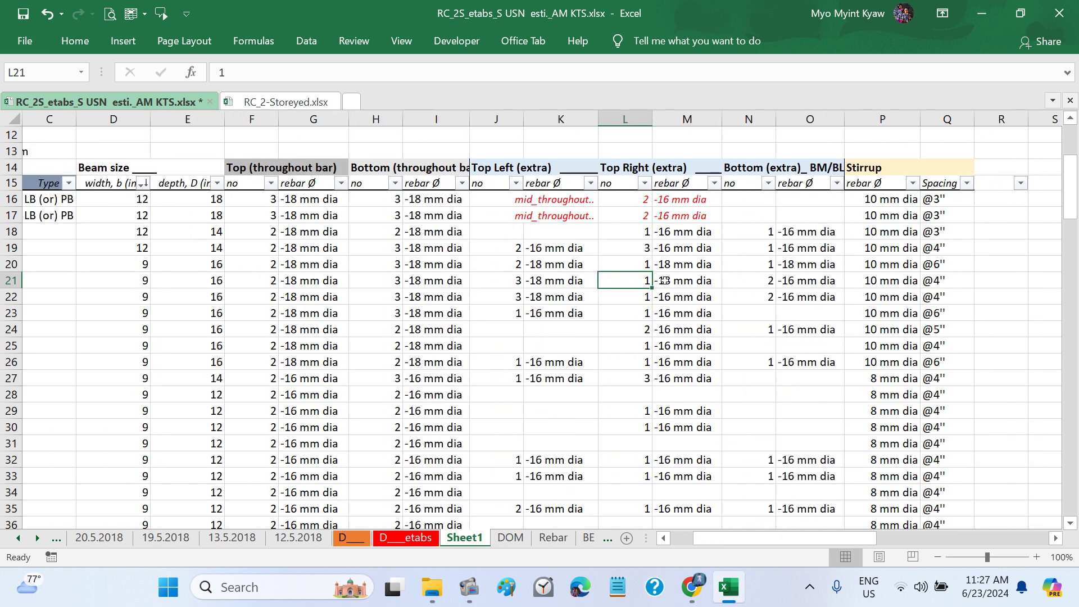
left_click(23, 183)
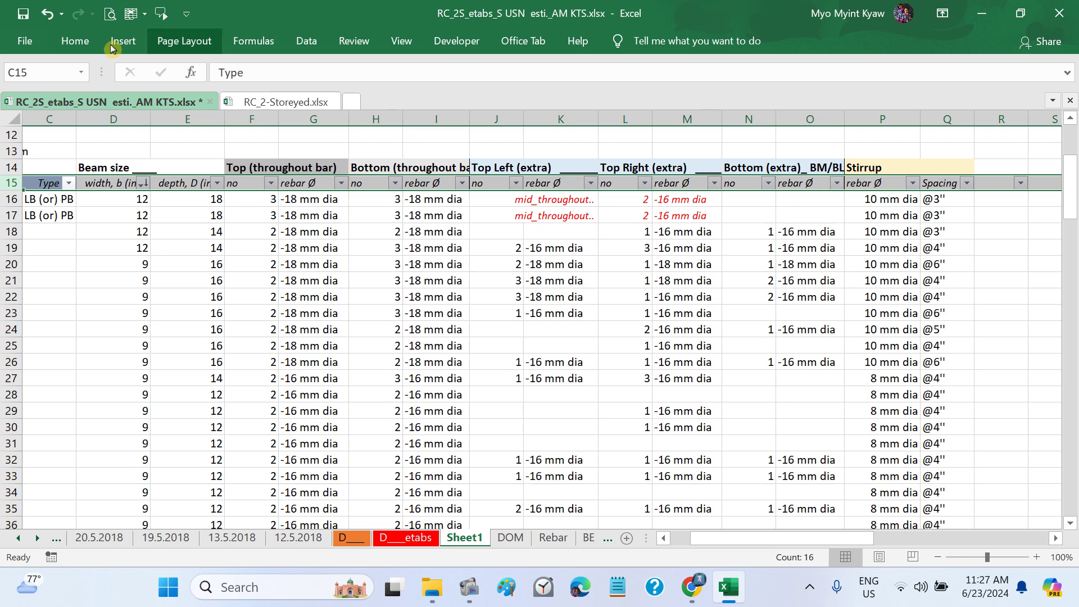
left_click(75, 41)
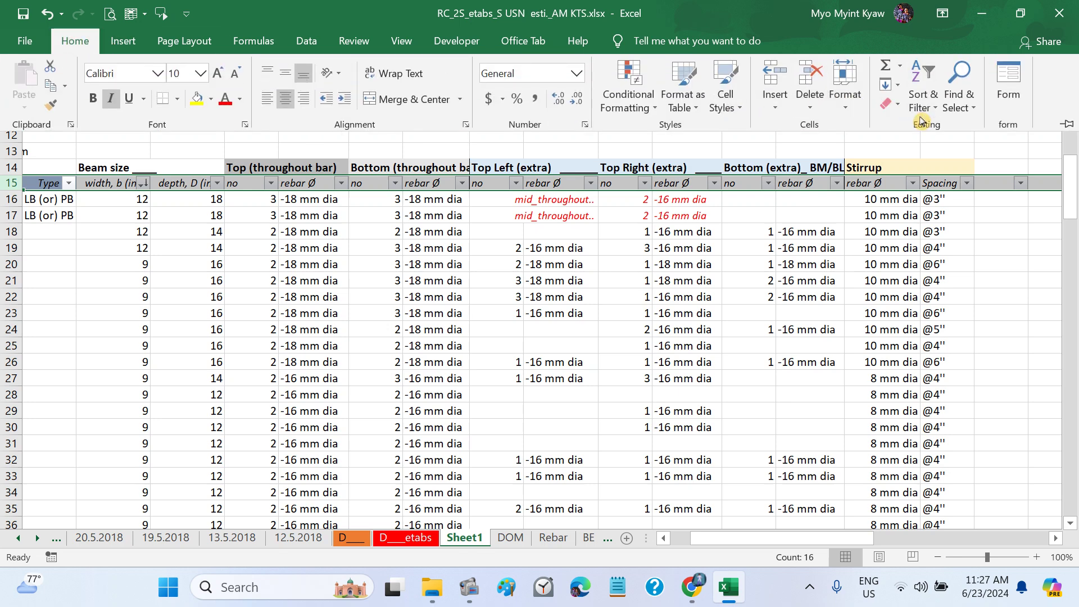
left_click(923, 95)
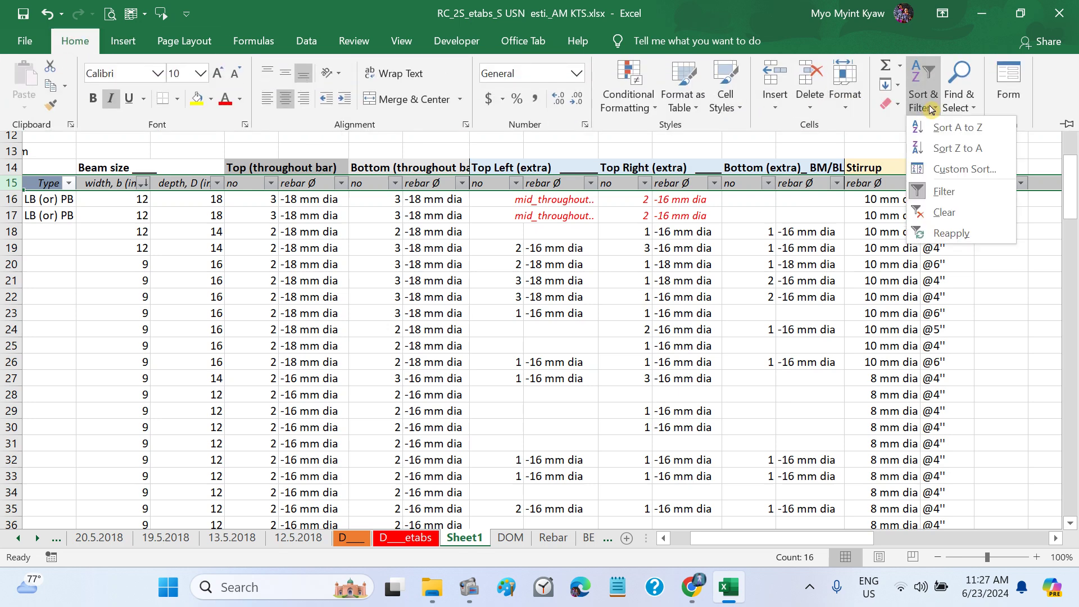
left_click(957, 192)
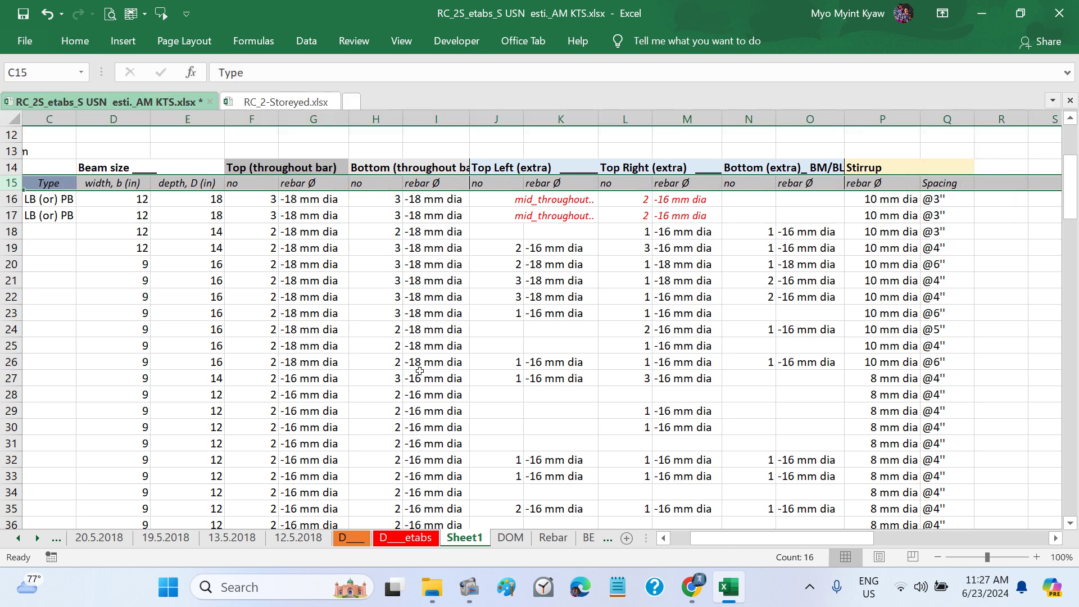
Step: Review the Floor Beam schedule, examining the type, throughout bars and stirrup spacing of beams B31 and B32
scroll(419, 371, "down", 3)
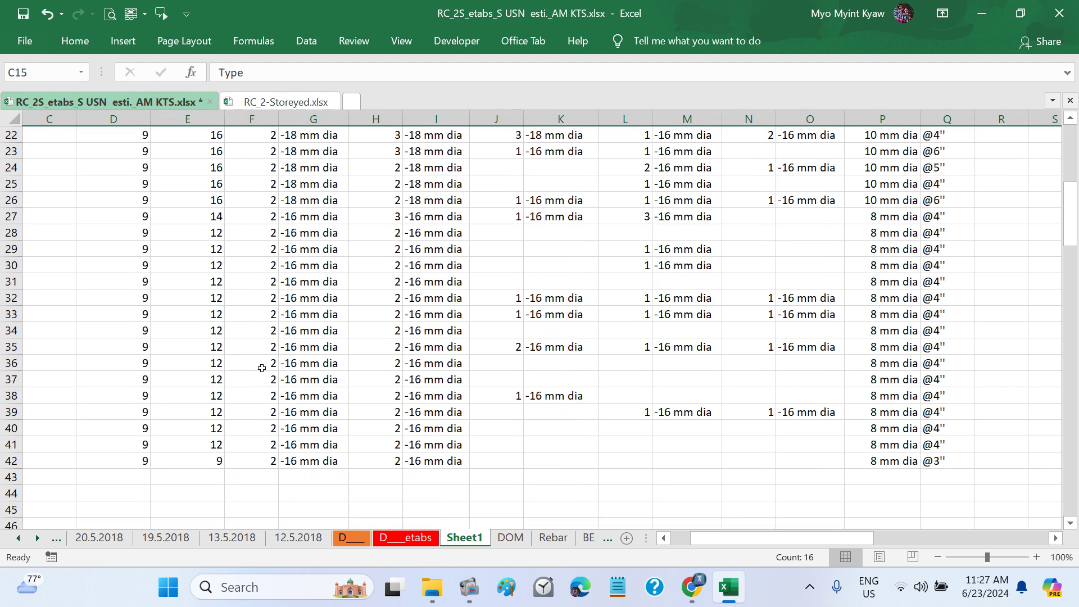
scroll(362, 350, "up", 2)
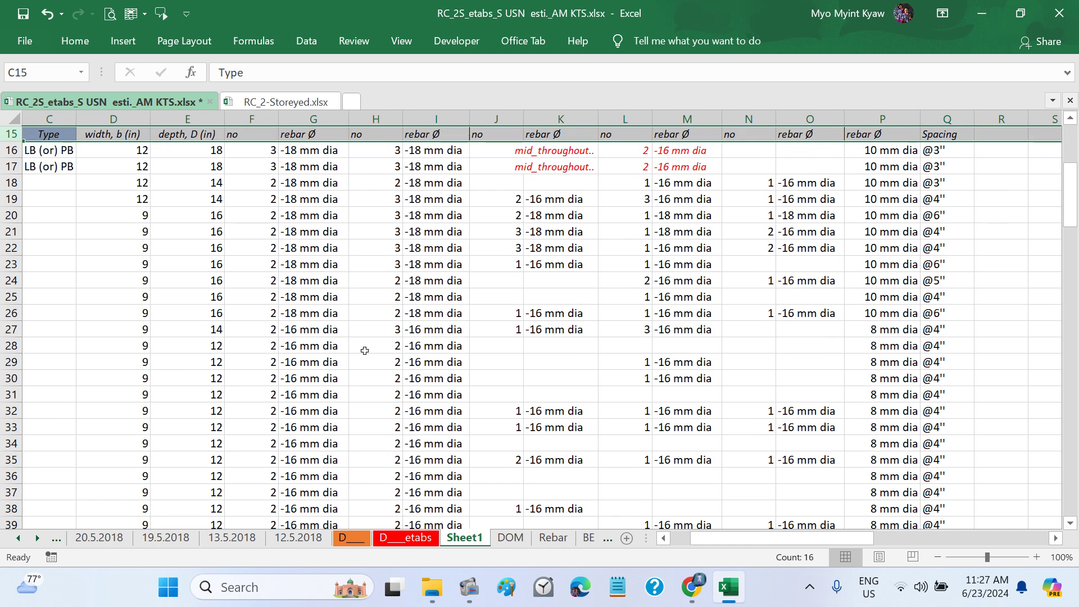
scroll(365, 350, "left", 2)
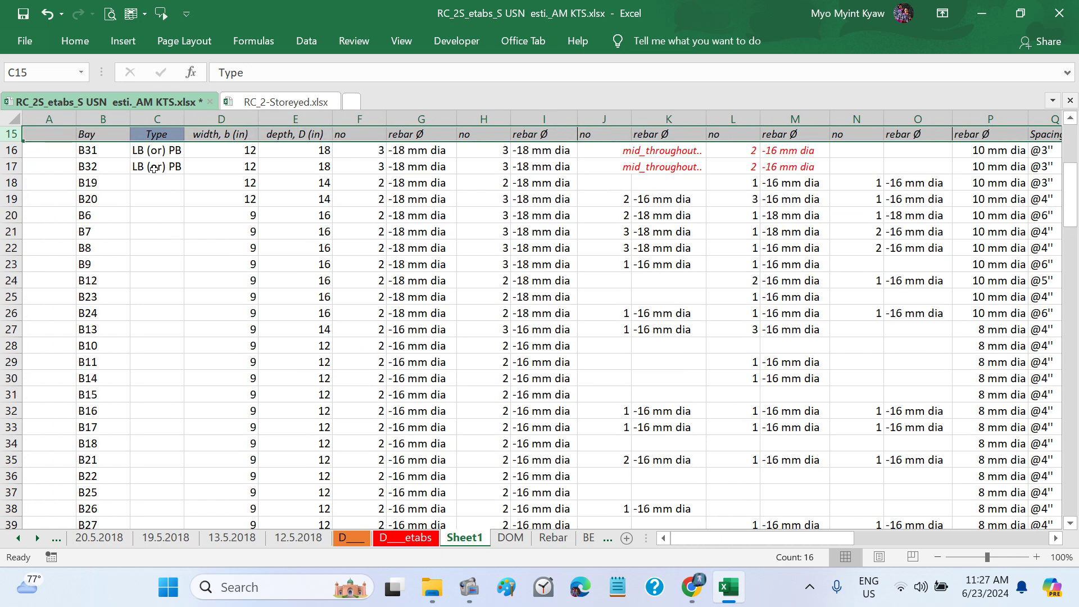
left_click(154, 168)
key("Up")
scroll(277, 211, "right", 3)
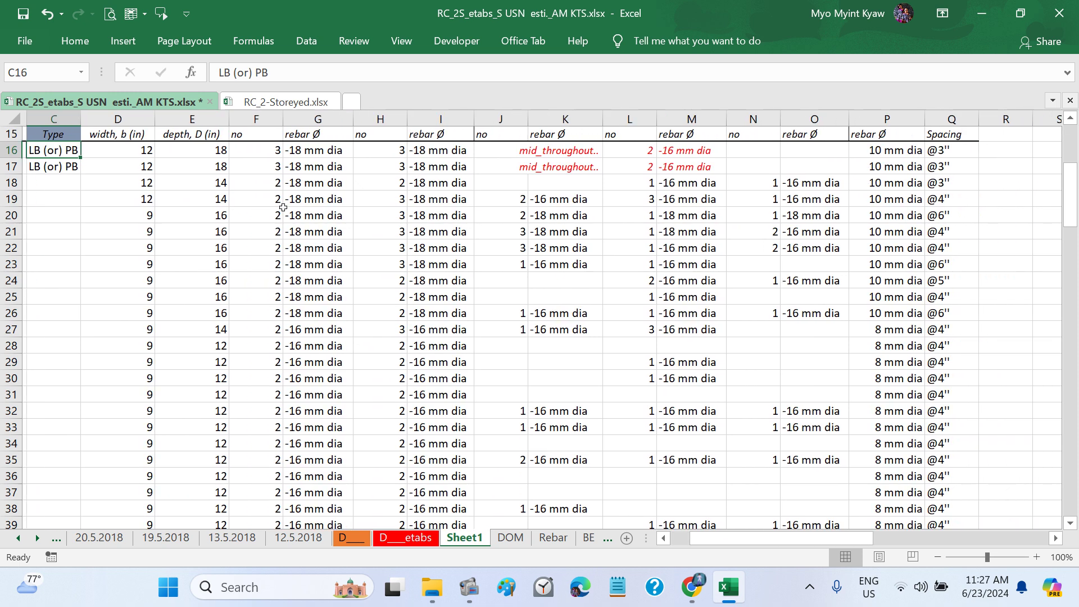
left_click(263, 147)
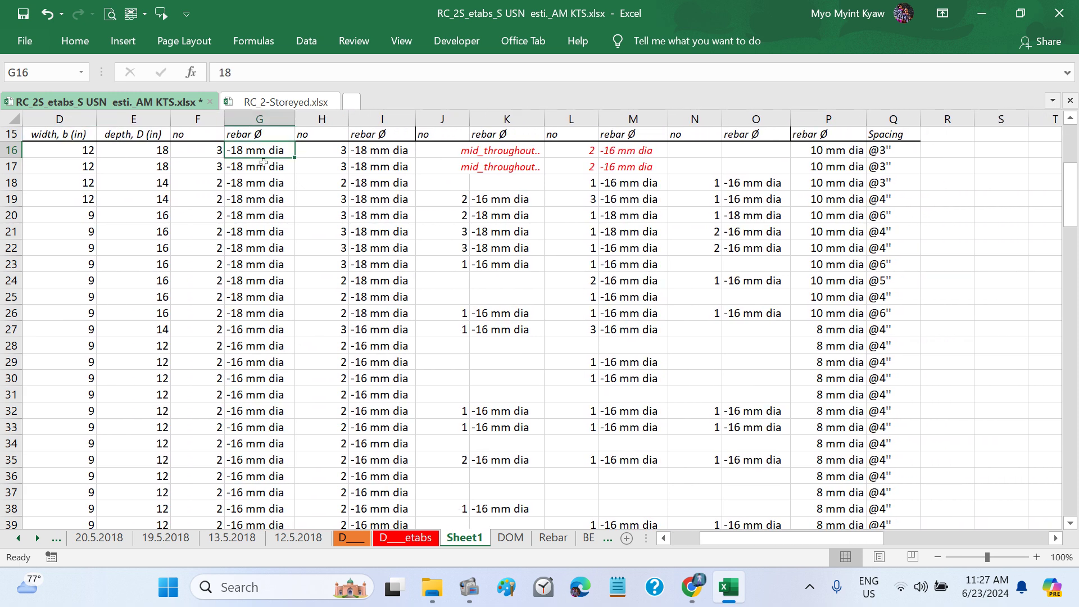
left_click(264, 163)
scroll(575, 194, "right", 1)
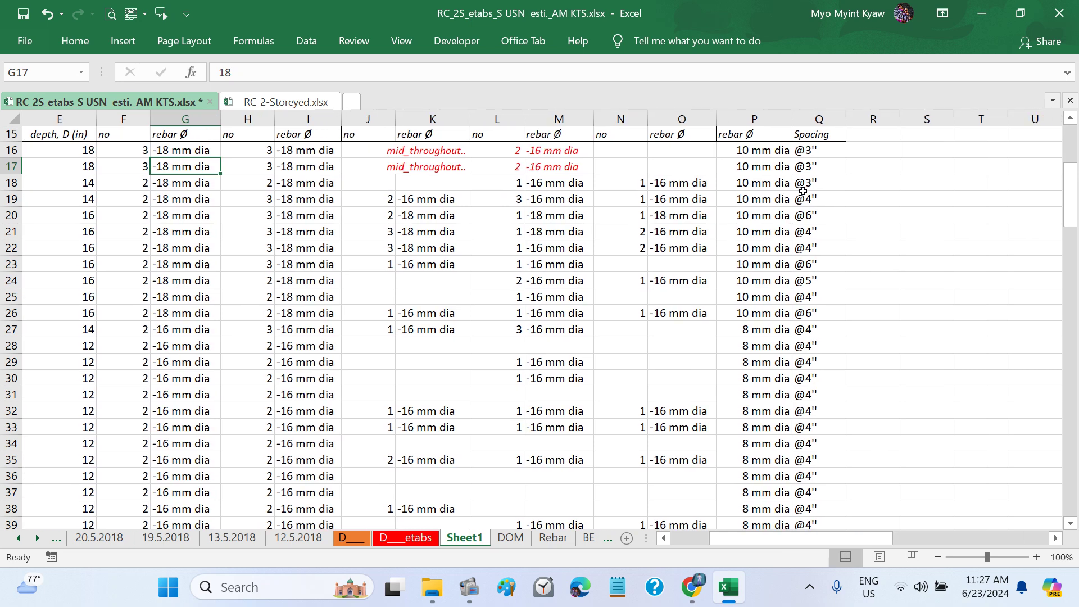
left_click(776, 167)
left_click(818, 150)
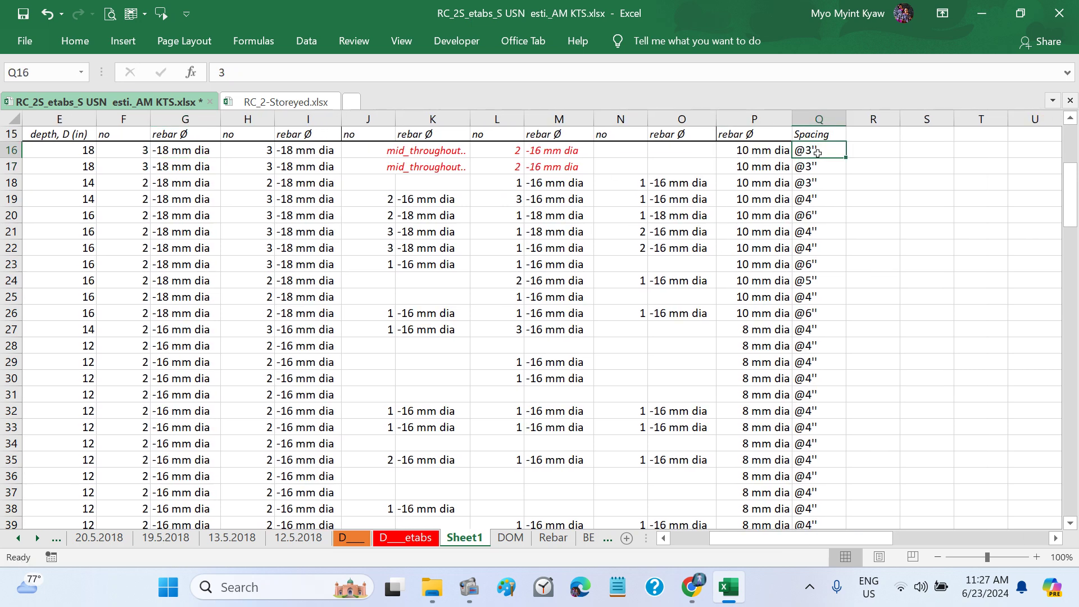
left_click(818, 167)
scroll(821, 385, "down", 3)
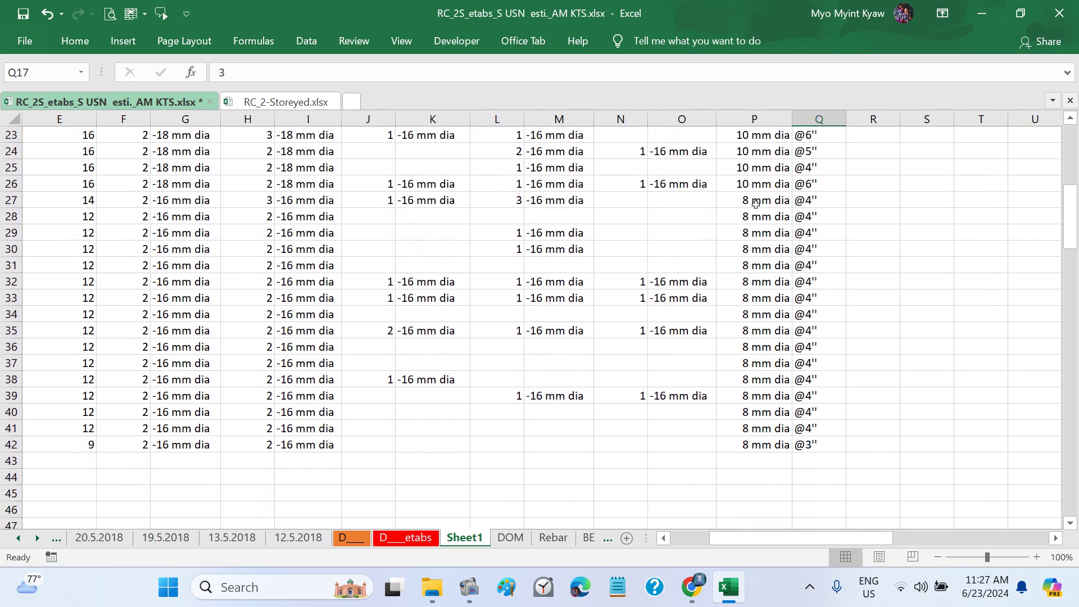
scroll(736, 364, "left", 2)
scroll(736, 363, "up", 2)
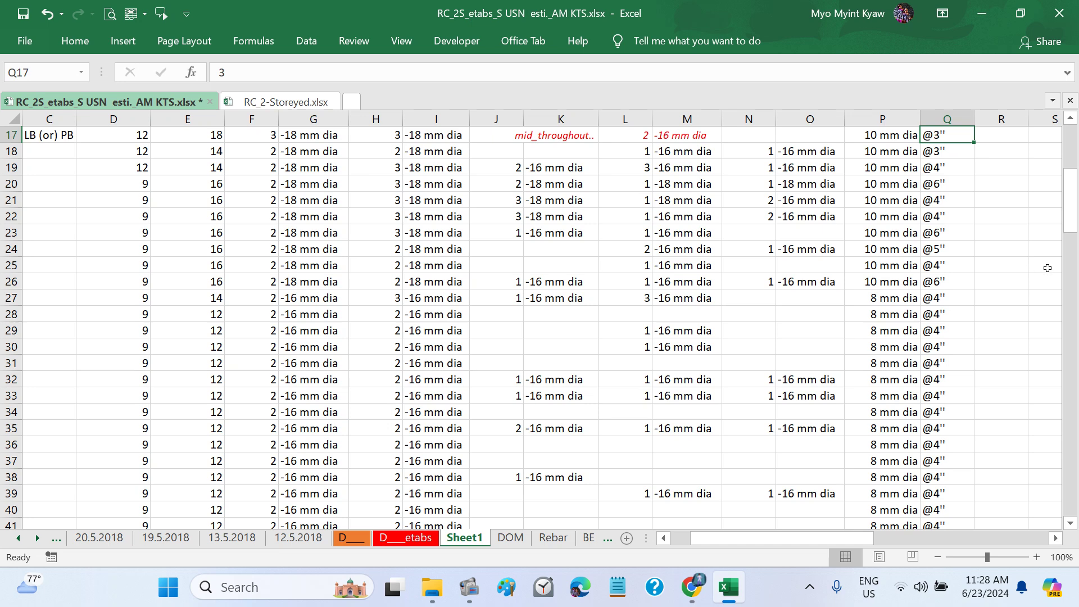
Step: Make the rows of beams B31 through B24 (rows 16 to 26) bold across columns A to R
left_click_drag(1022, 278, 5, 197)
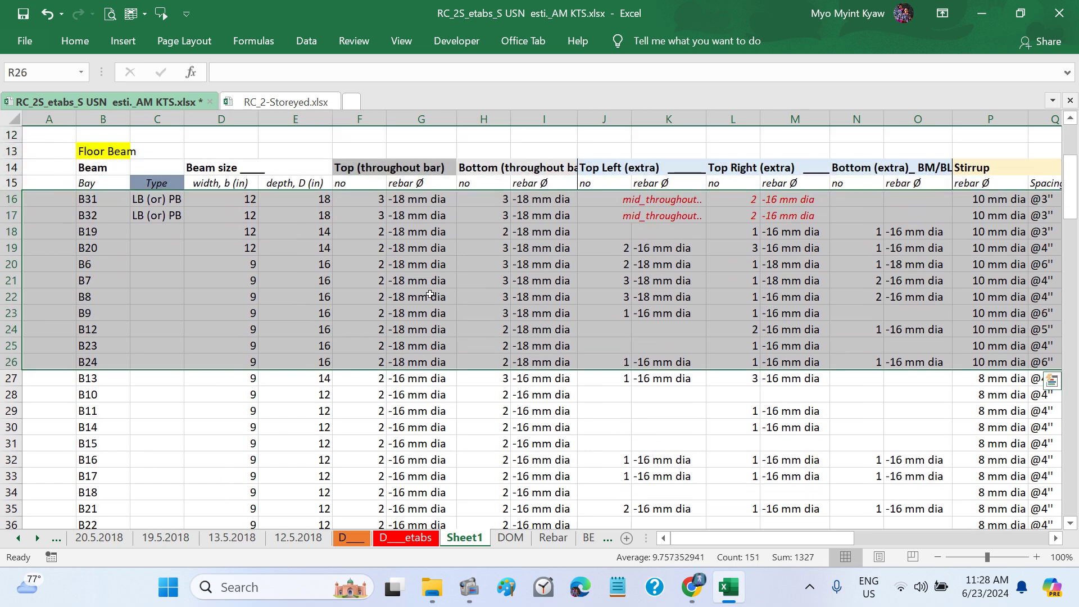
scroll(430, 294, "right", 1)
scroll(430, 294, "down", 2)
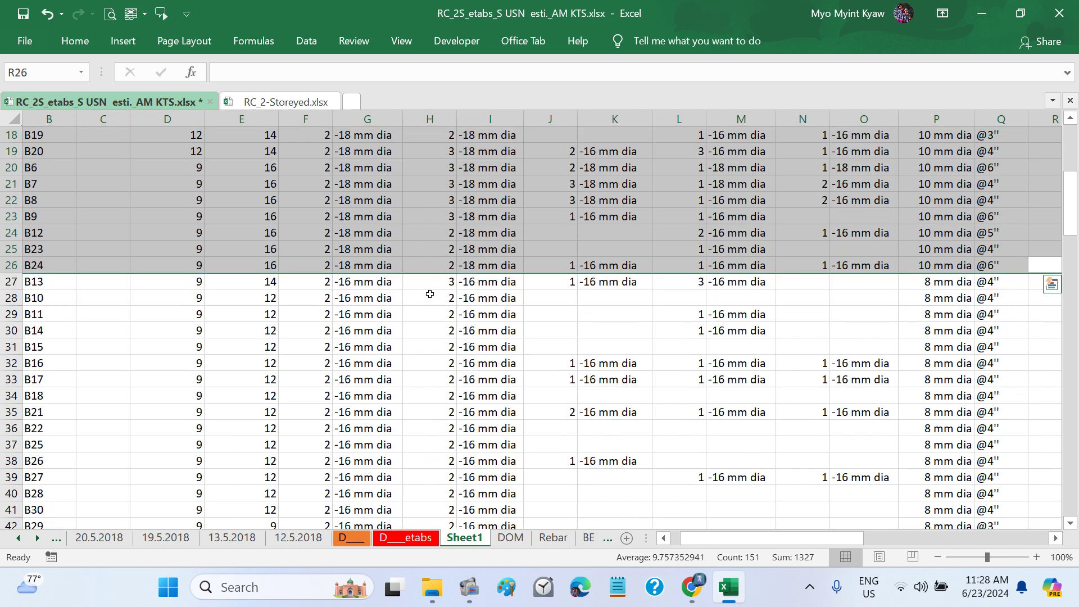
scroll(430, 294, "down", 2)
scroll(430, 294, "up", 5)
scroll(430, 294, "right", 2)
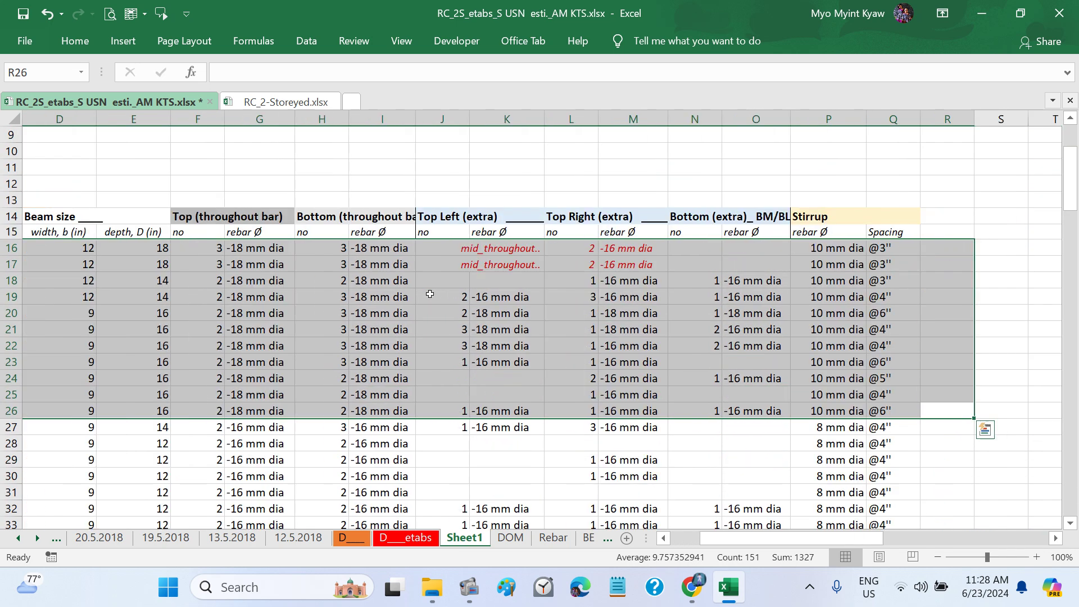
left_click(72, 42)
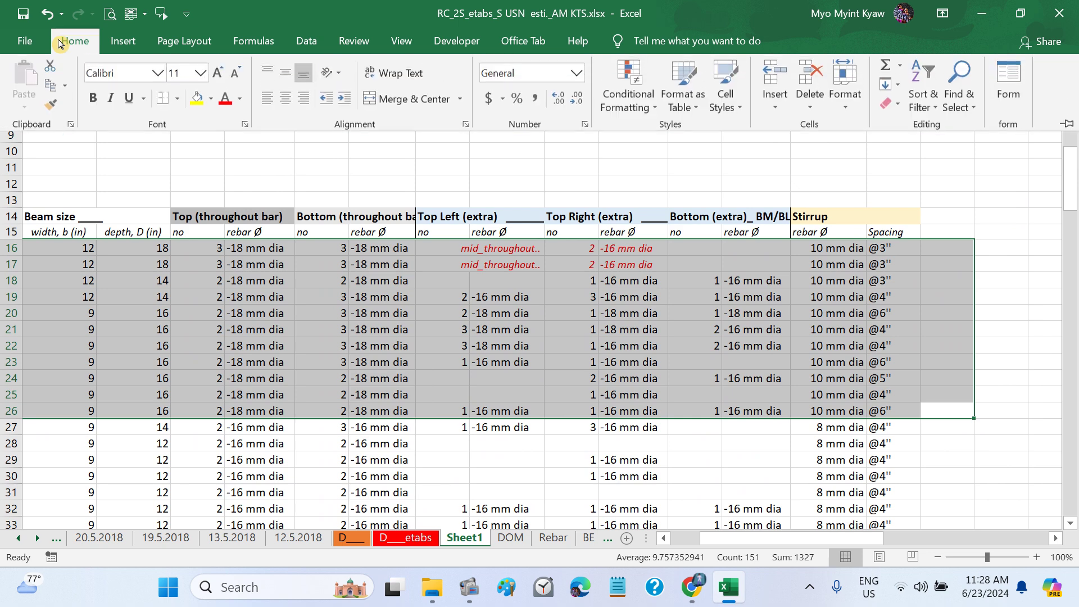
left_click(93, 97)
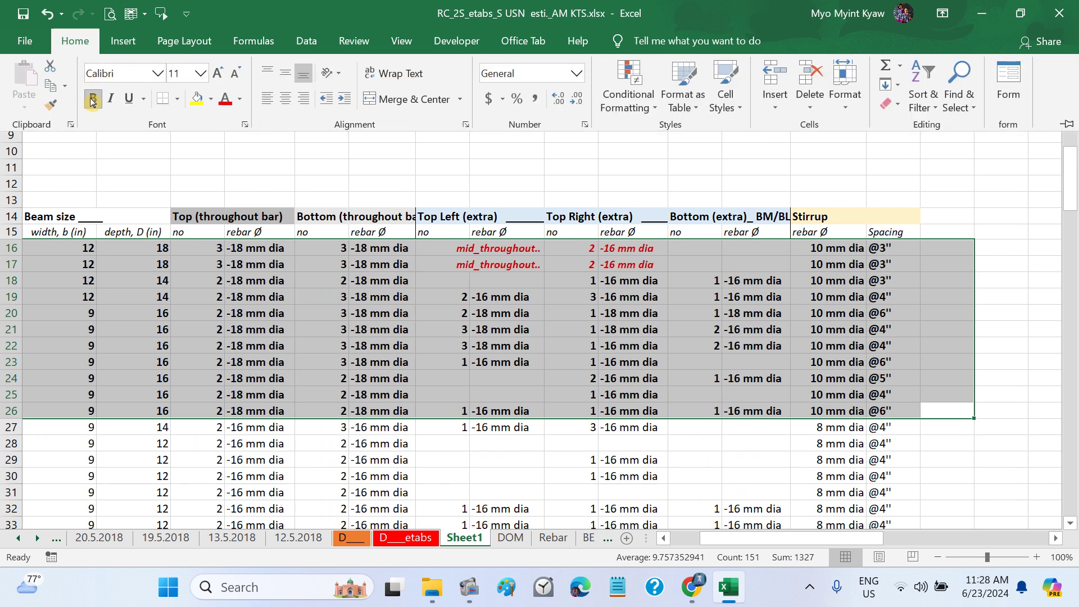
left_click(974, 216)
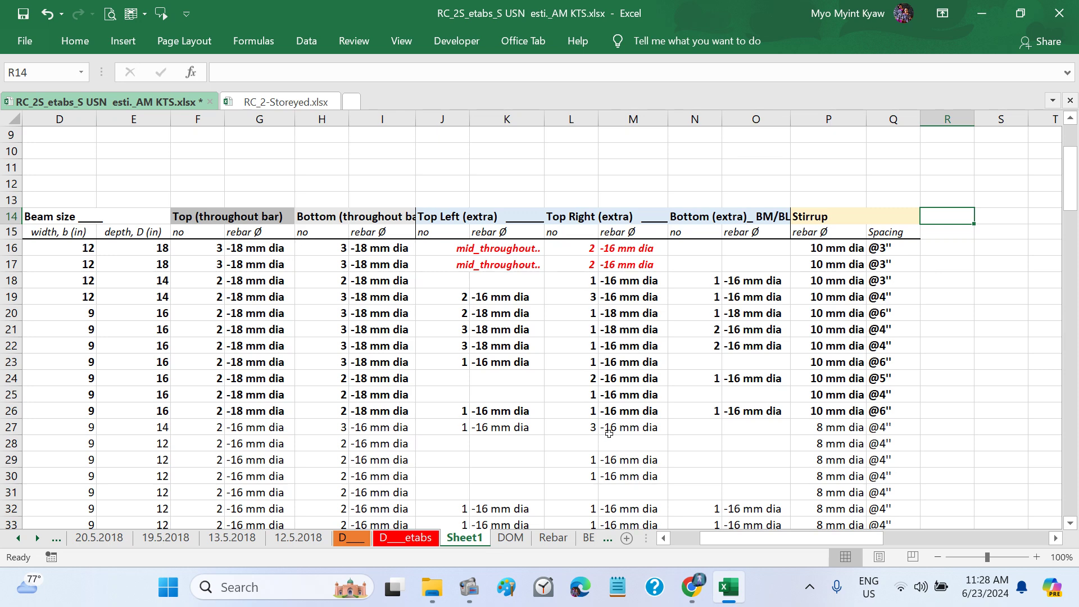
Step: Examine the bold rows against the lighter beams below, checking stirrup diameters, throughout bars and extra top and bottom bars down to beam B24
scroll(608, 433, "left", 2)
left_click(922, 415)
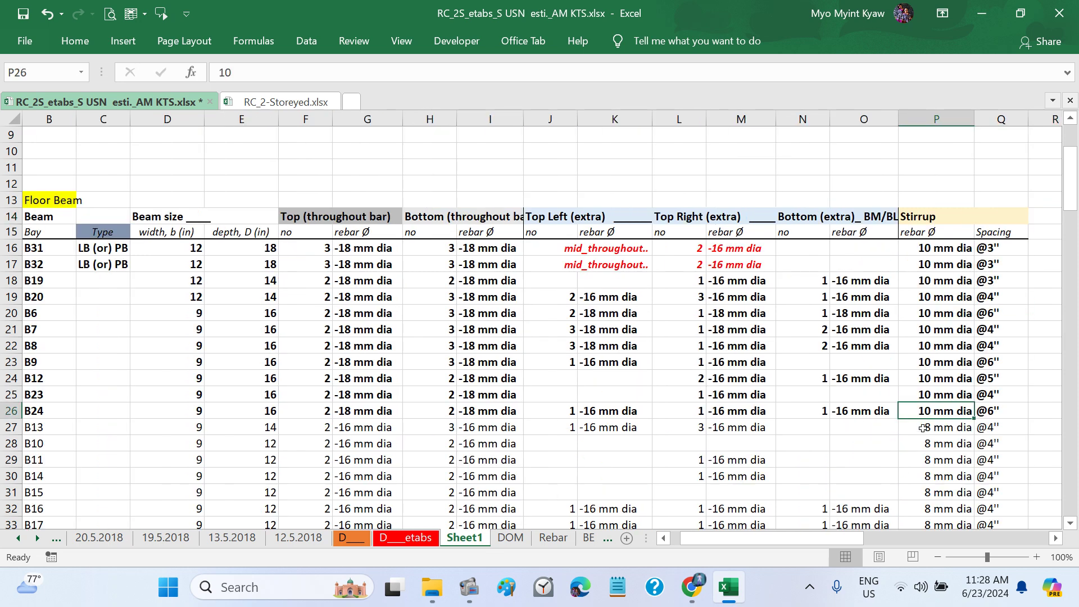
left_click(923, 428)
scroll(565, 411, "down", 1)
scroll(565, 412, "up", 1)
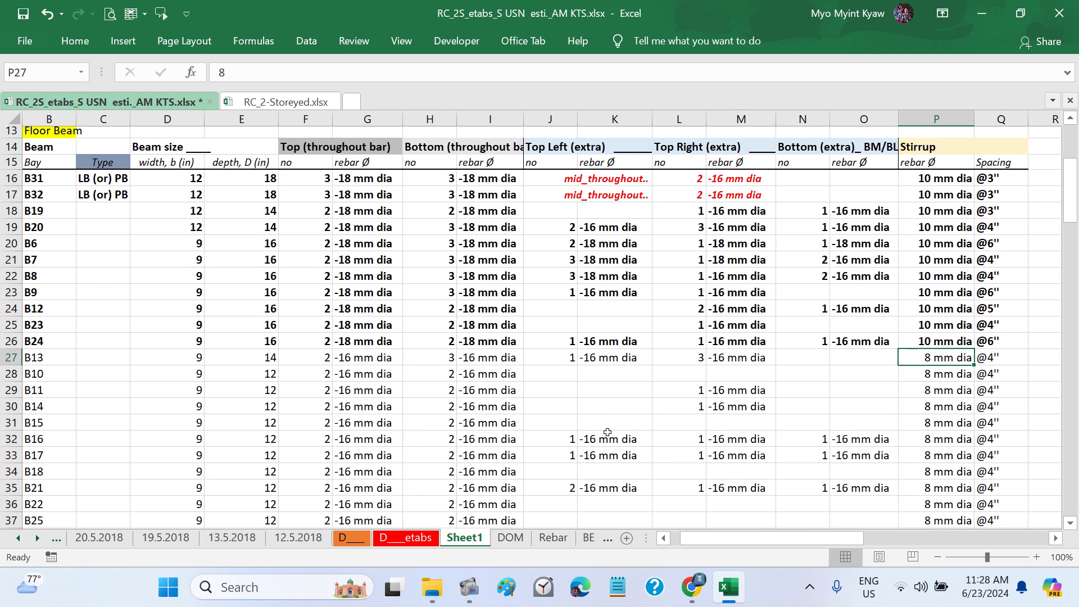
left_click(484, 234)
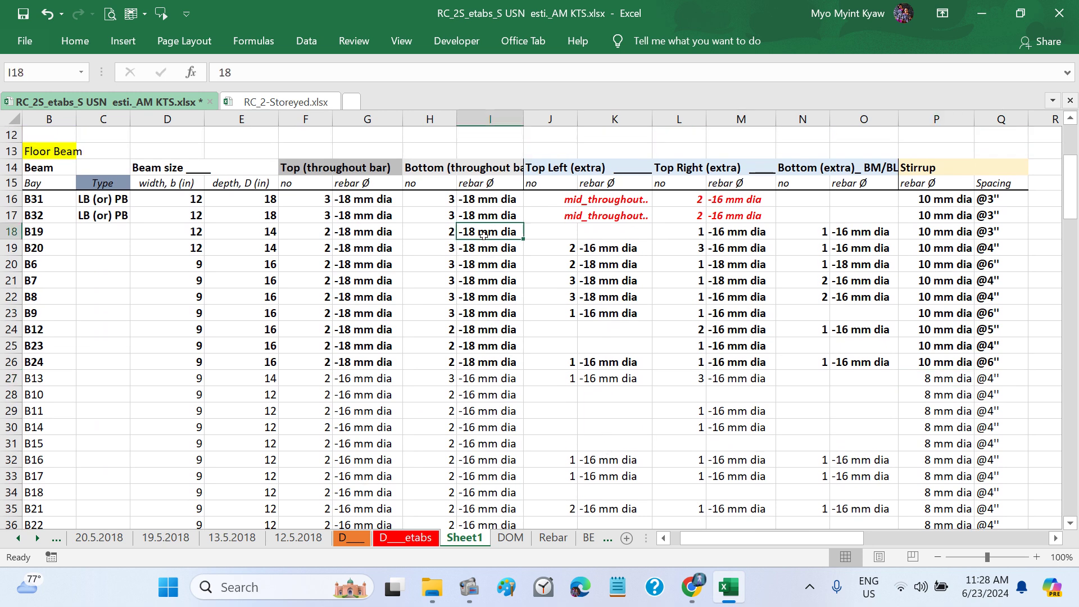
left_click(591, 250)
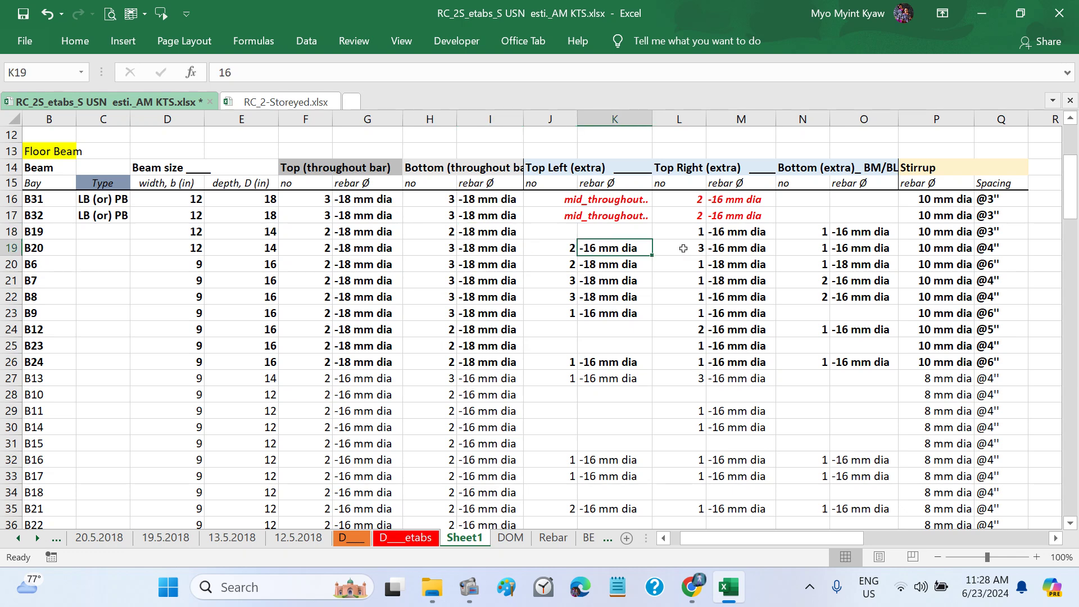
left_click(707, 251)
left_click(835, 250)
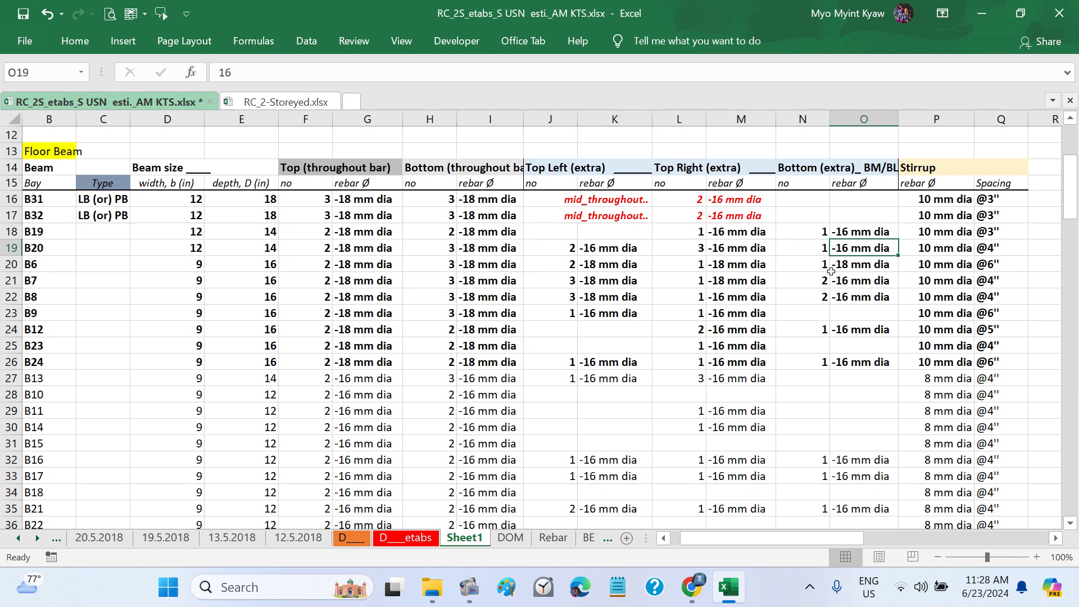
left_click(832, 274)
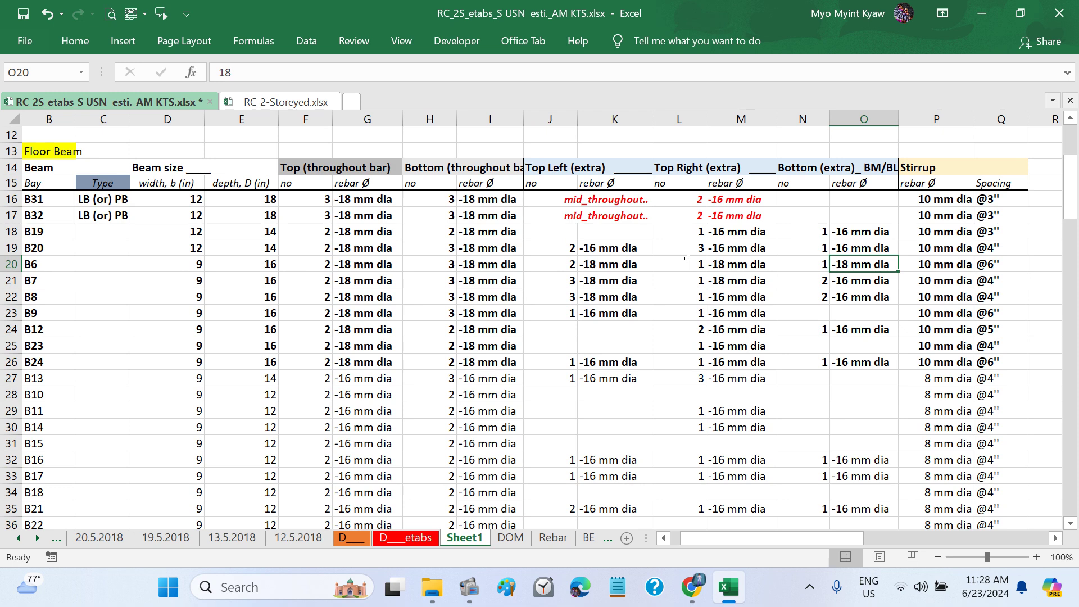
left_click(616, 364)
left_click(740, 360)
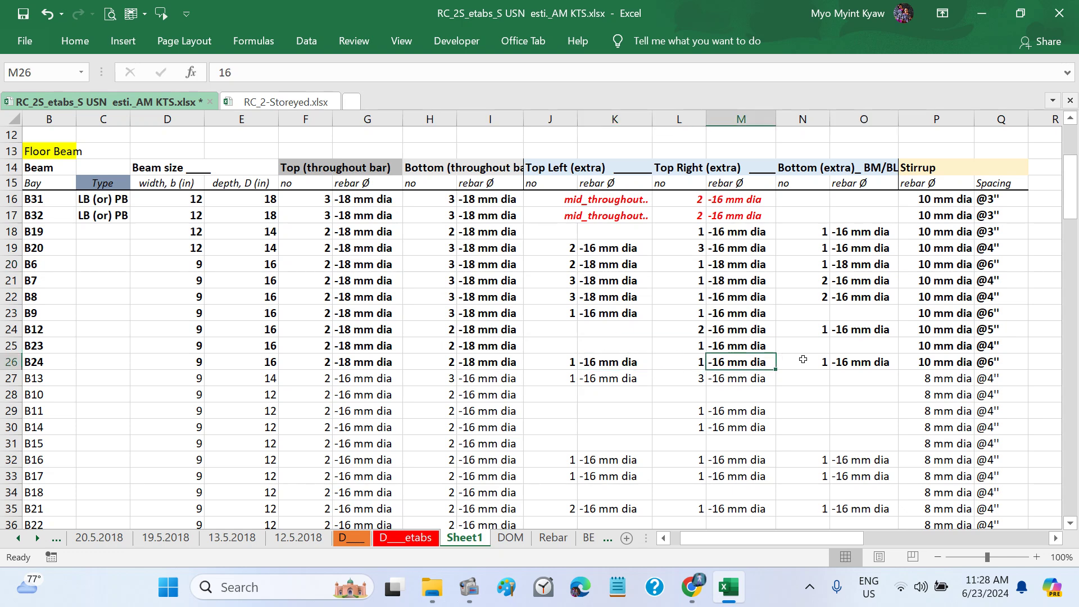
left_click(803, 360)
left_click(842, 362)
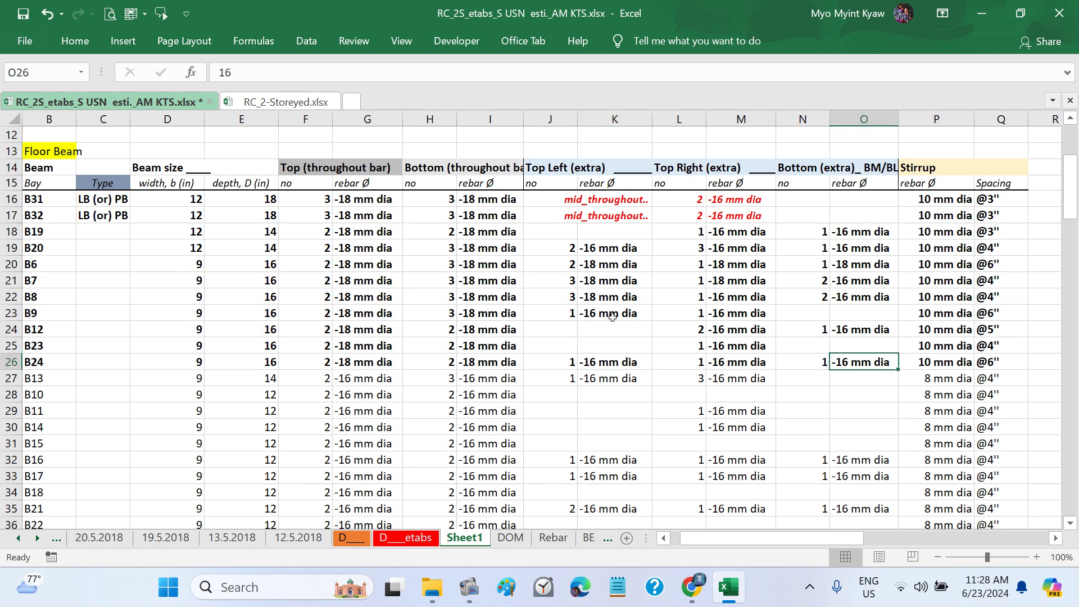
left_click(579, 292)
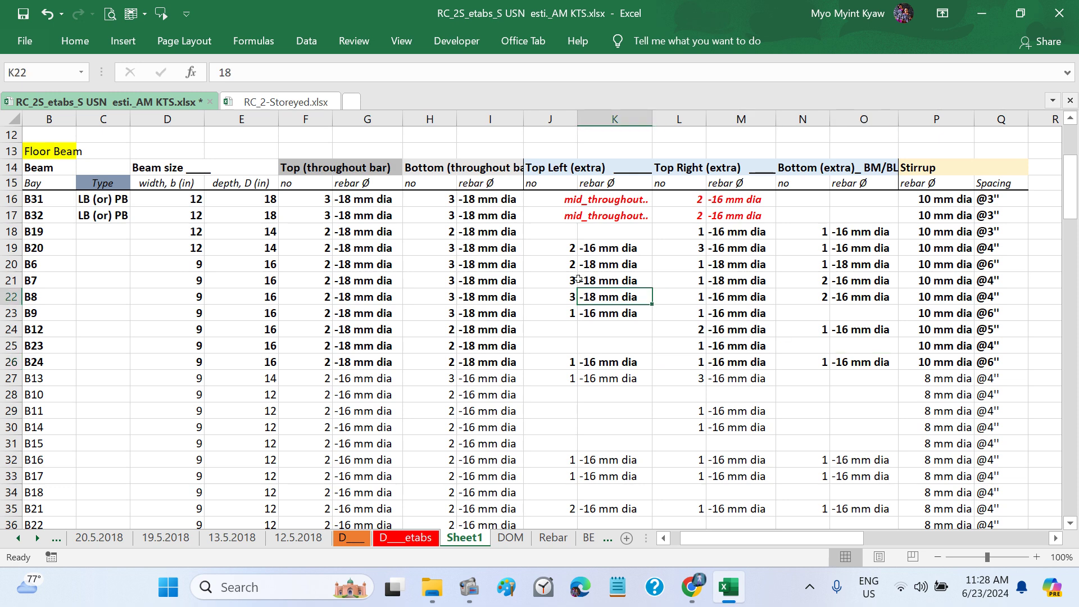
left_click(562, 253)
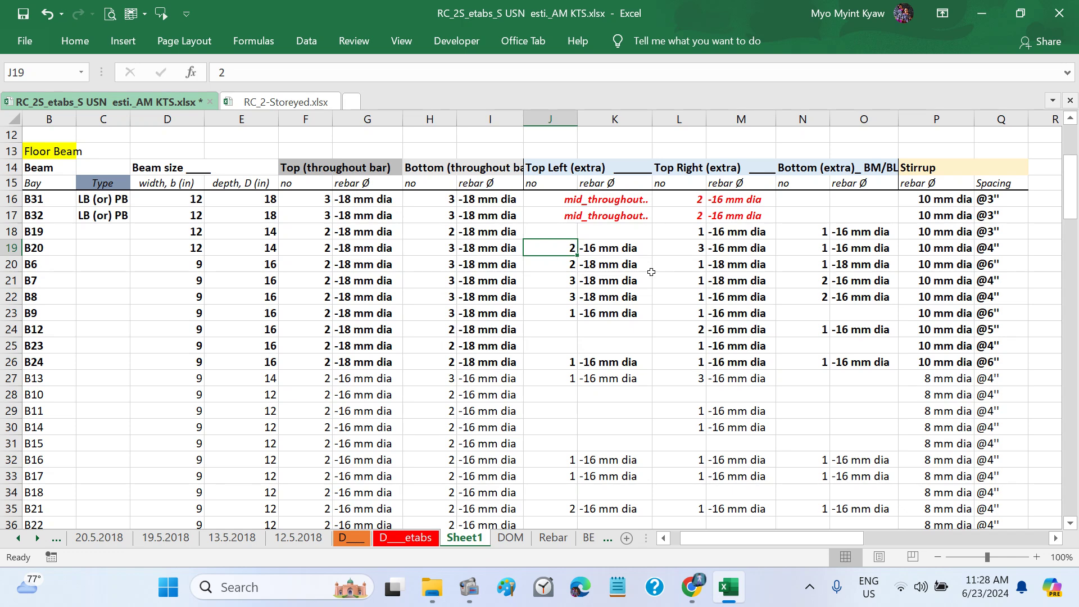
left_click(675, 364)
scroll(650, 374, "left", 1)
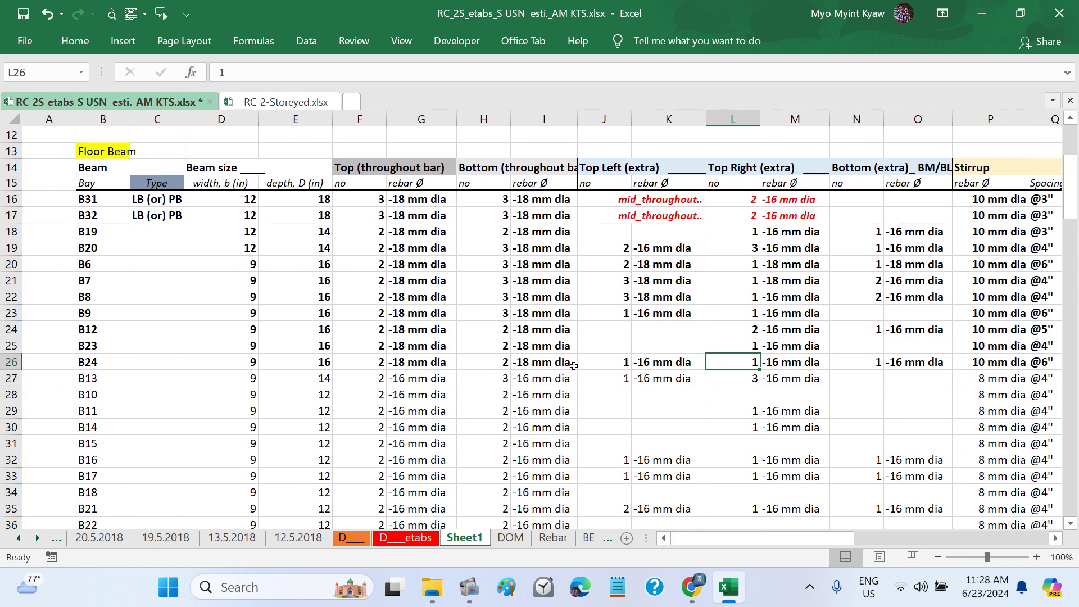
left_click(554, 364)
left_click(618, 310)
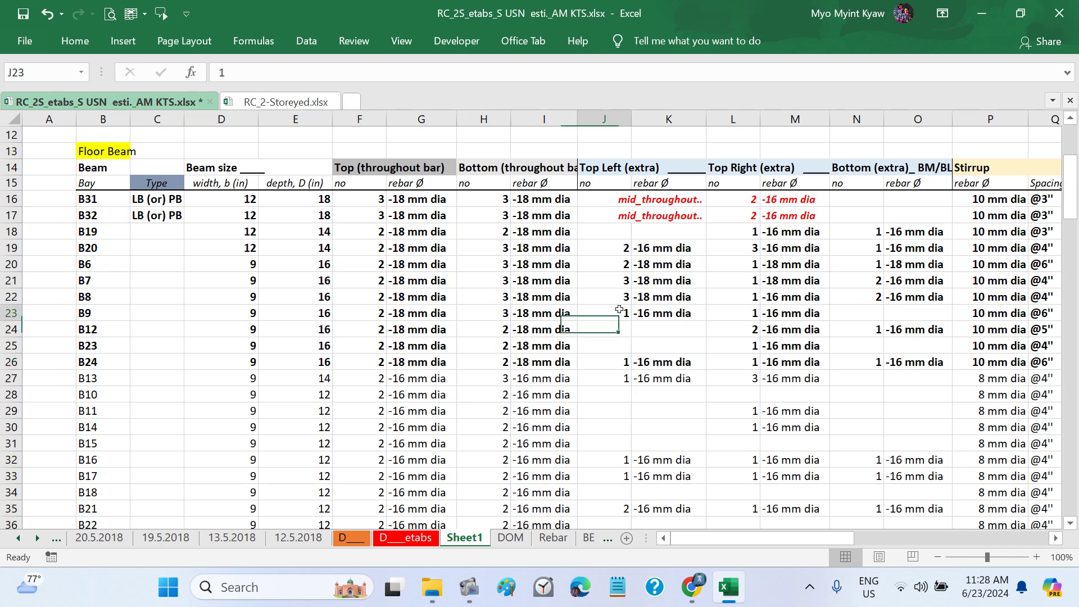
left_click(524, 366)
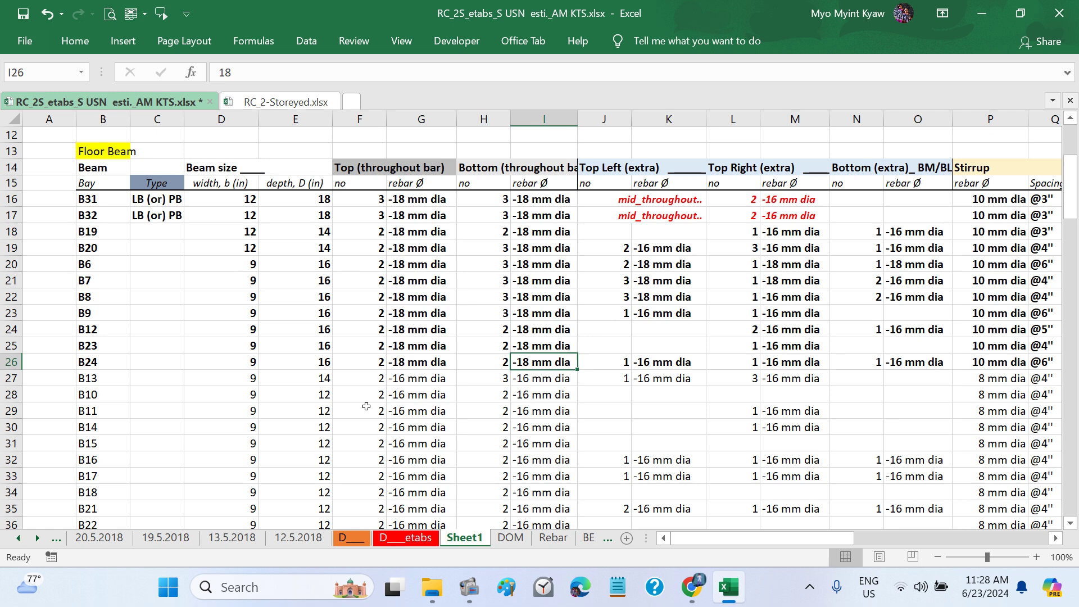
left_click(11, 362)
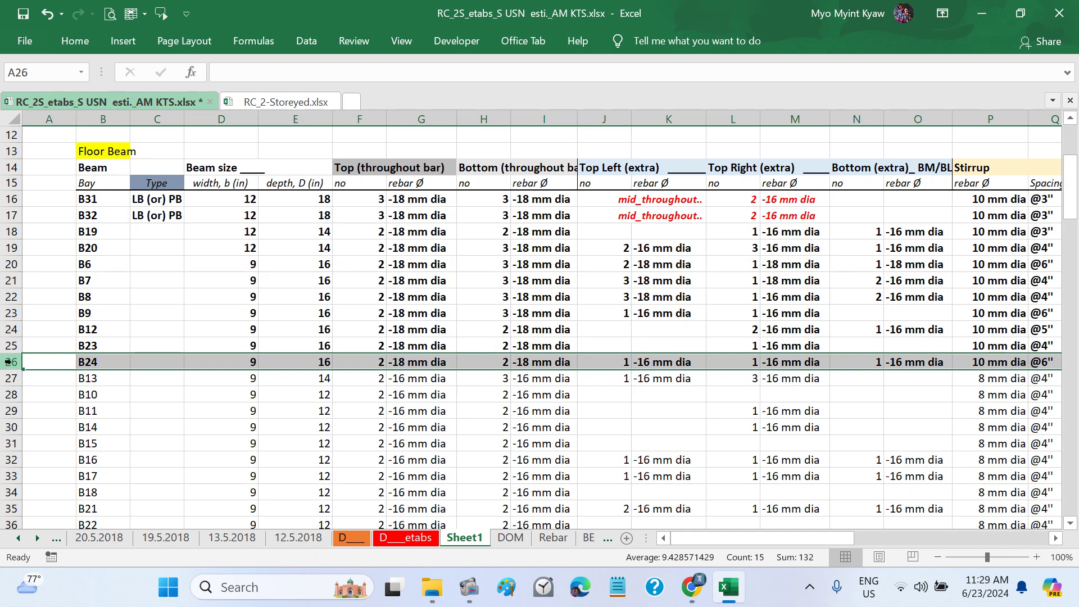
Step: Copy beam B24's row and insert the copy above beam B12 at row 24 of the Floor Beam schedule
right_click(12, 365)
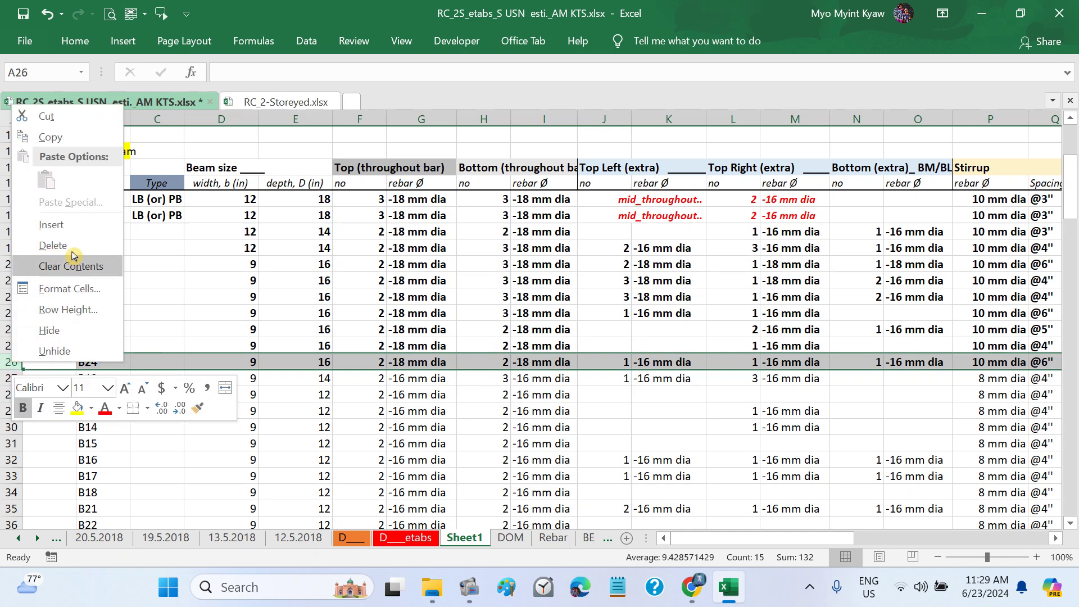
left_click(51, 137)
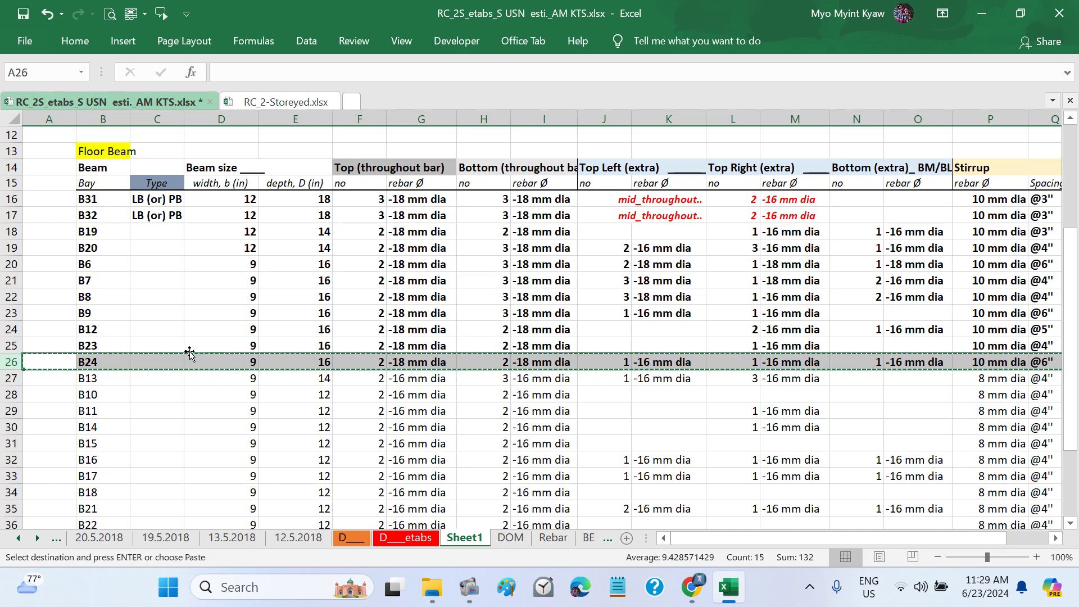
left_click(408, 299)
left_click(409, 312)
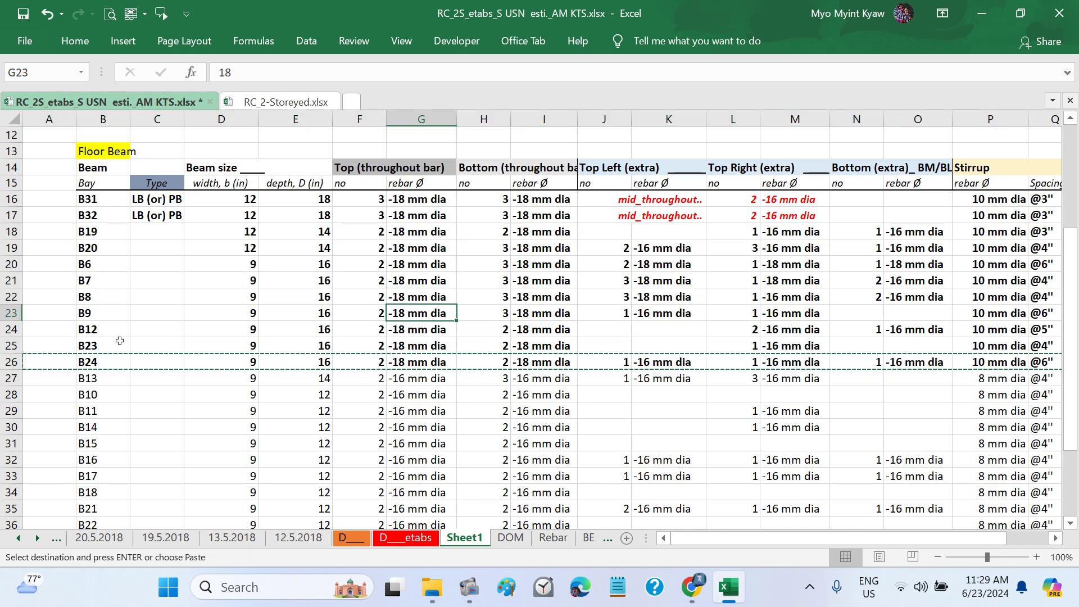
left_click(11, 330)
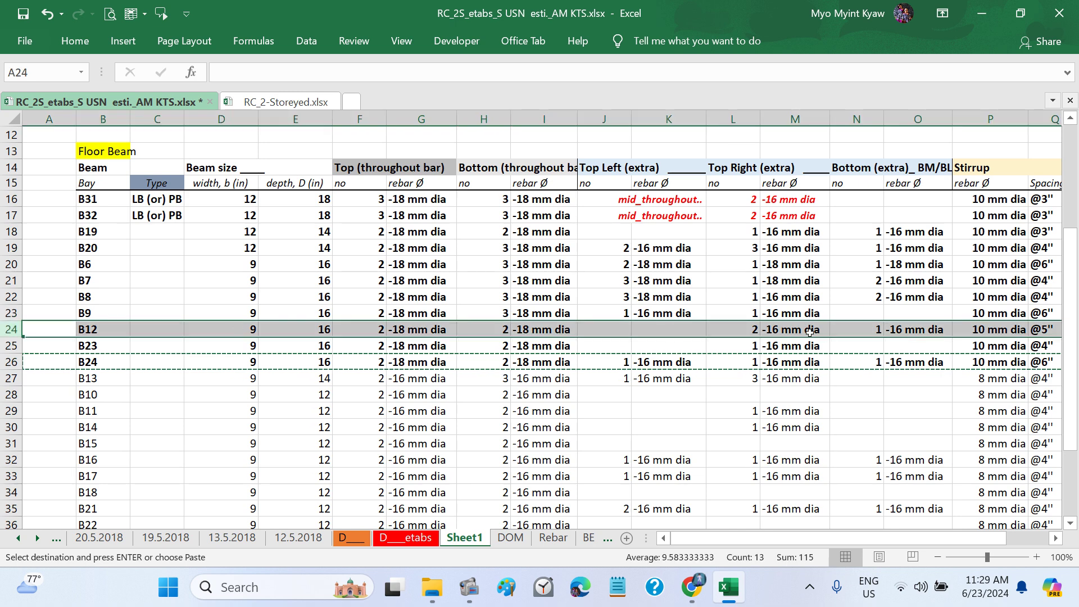
right_click(10, 331)
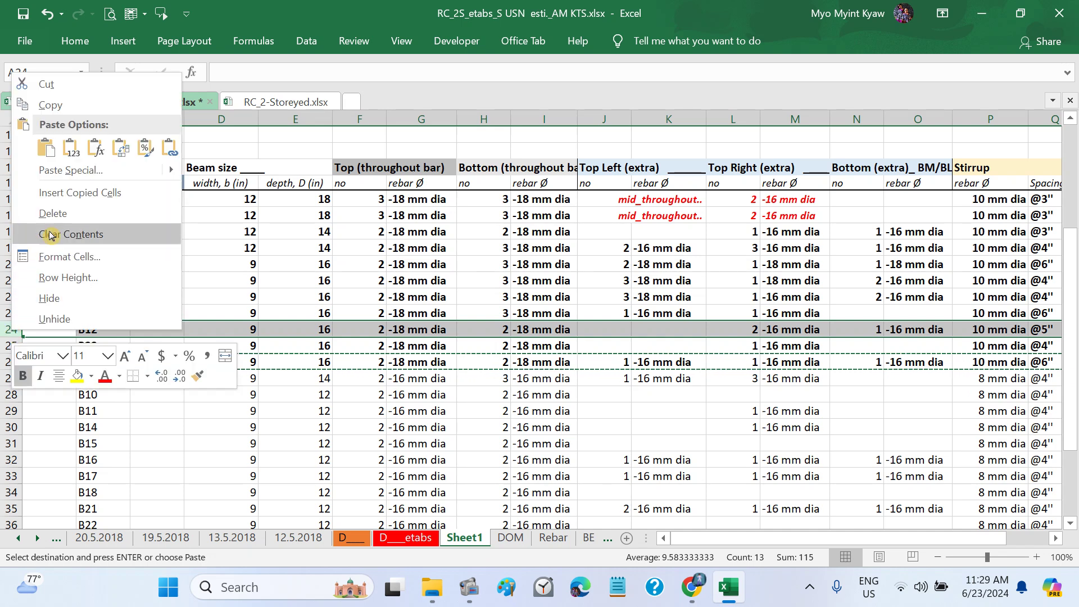
left_click(72, 194)
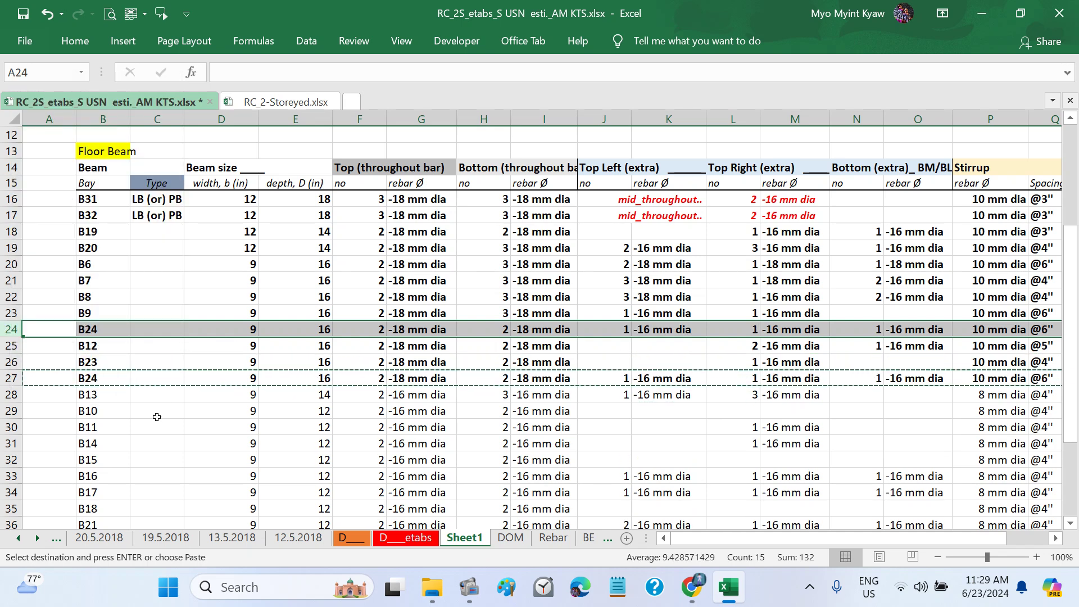
Step: Delete the duplicate beam B24 row (row 27) just above beam B13
left_click(289, 429)
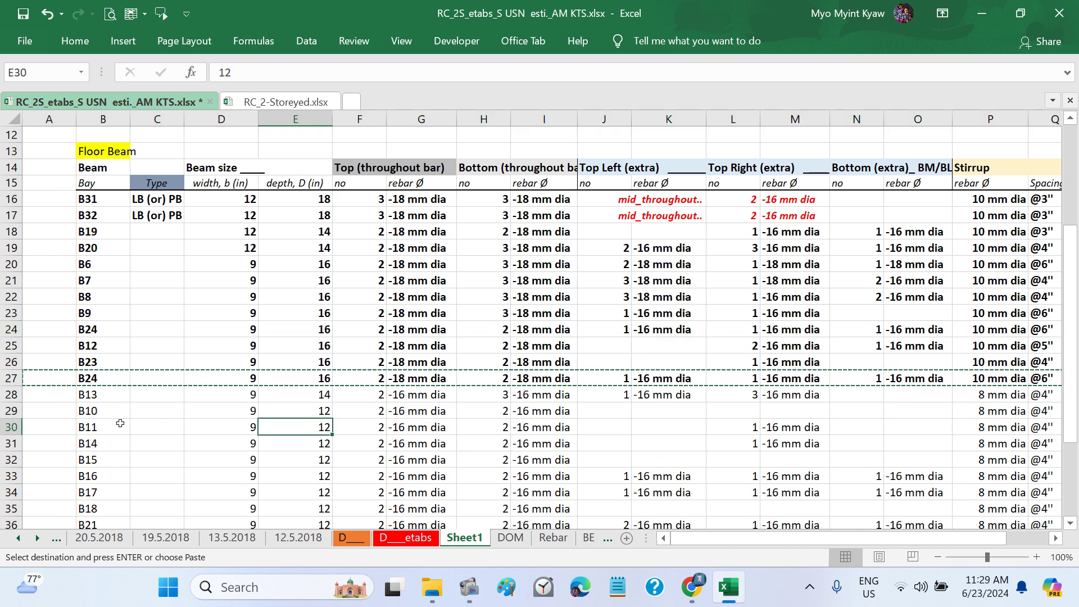
left_click(11, 378)
right_click(11, 378)
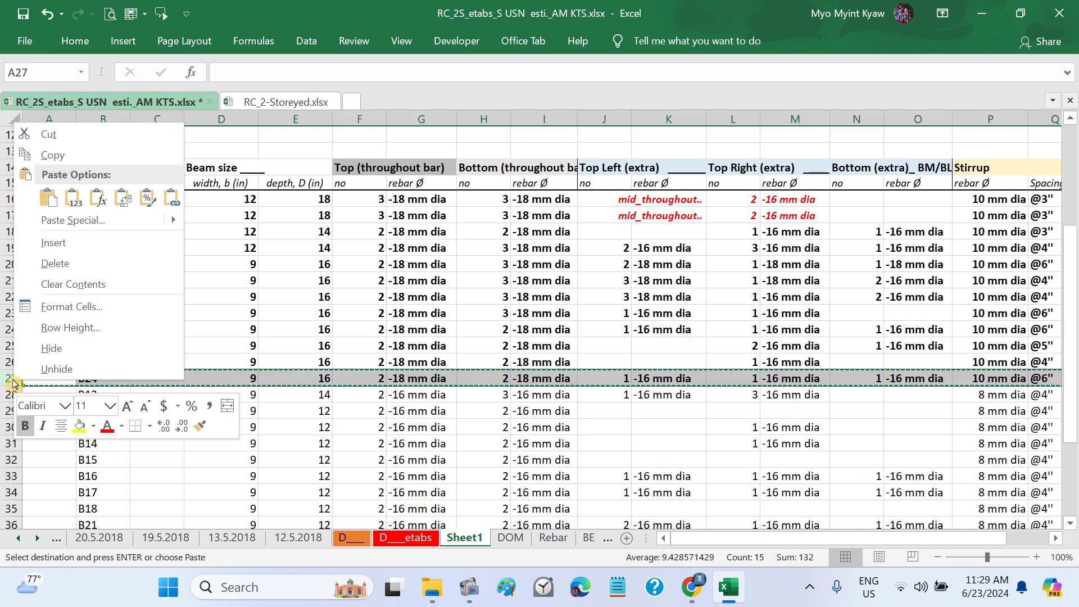
left_click(56, 264)
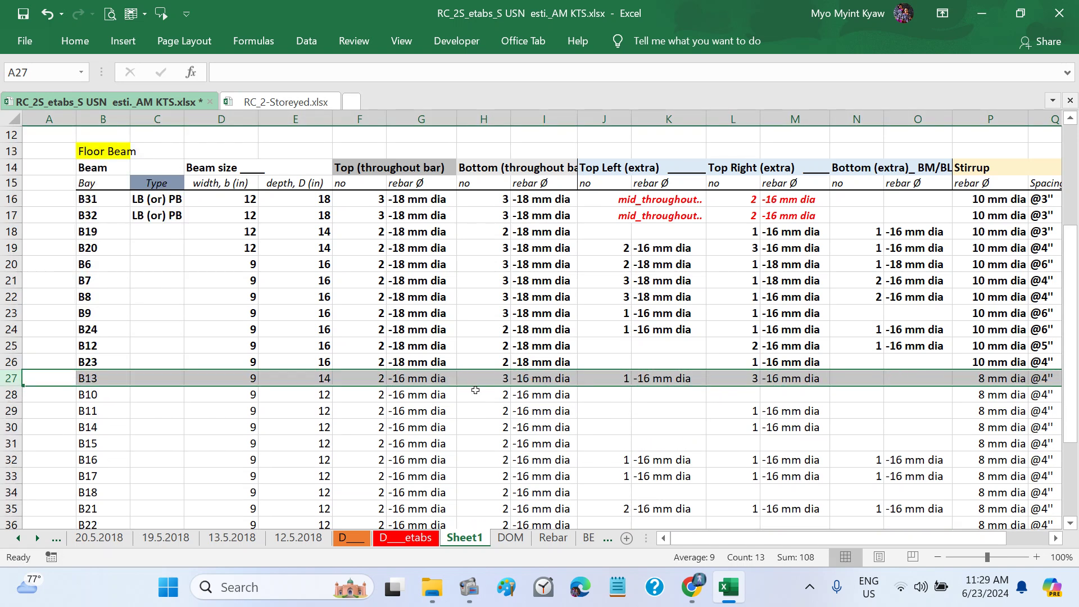
scroll(475, 390, "right", 2)
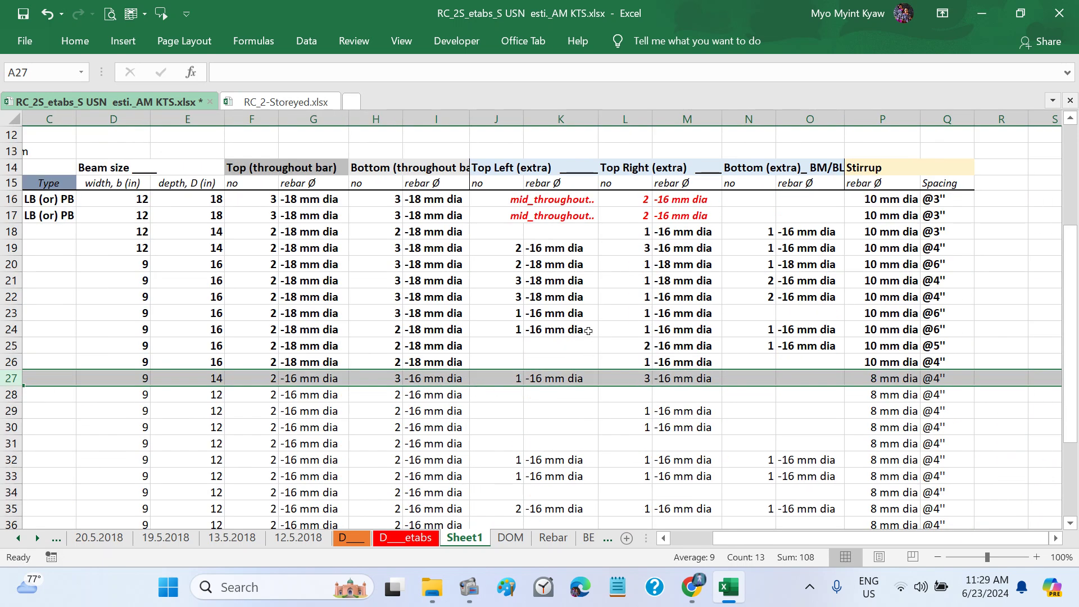
left_click(561, 228)
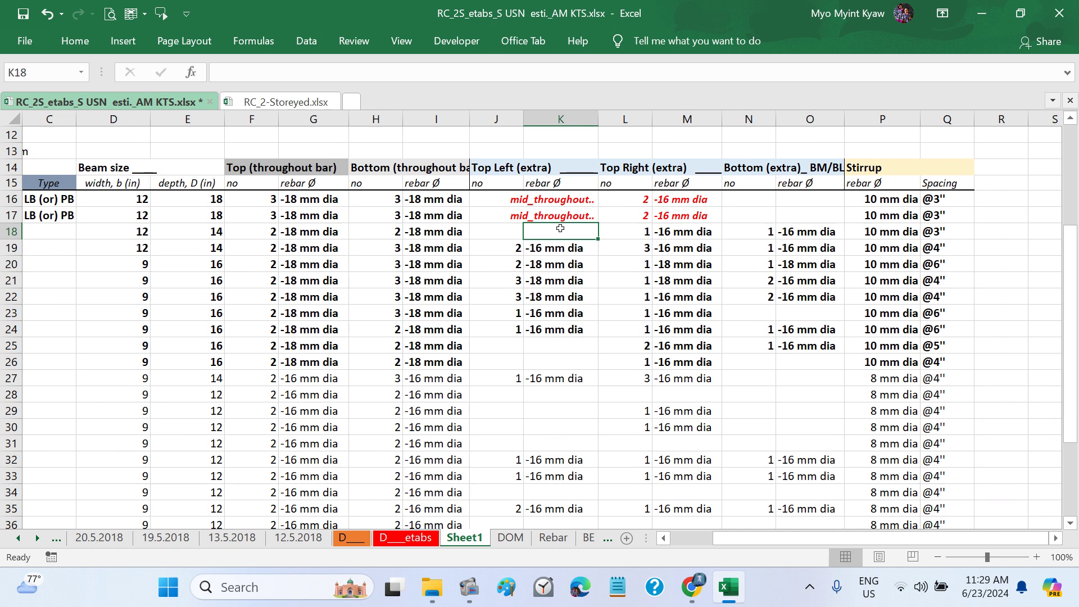
scroll(599, 341, "left", 2)
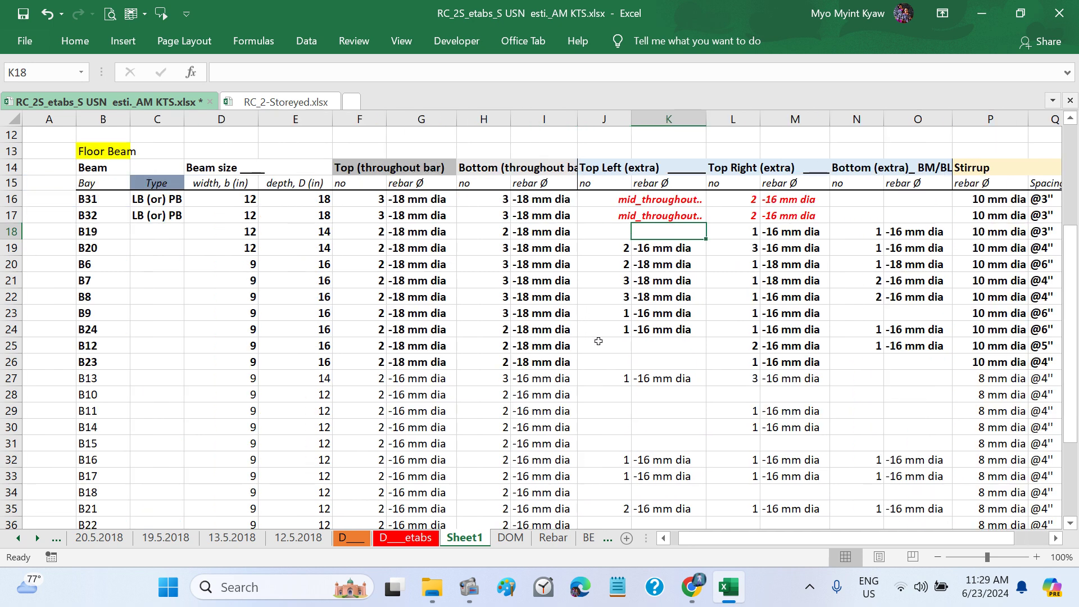
left_click(725, 380)
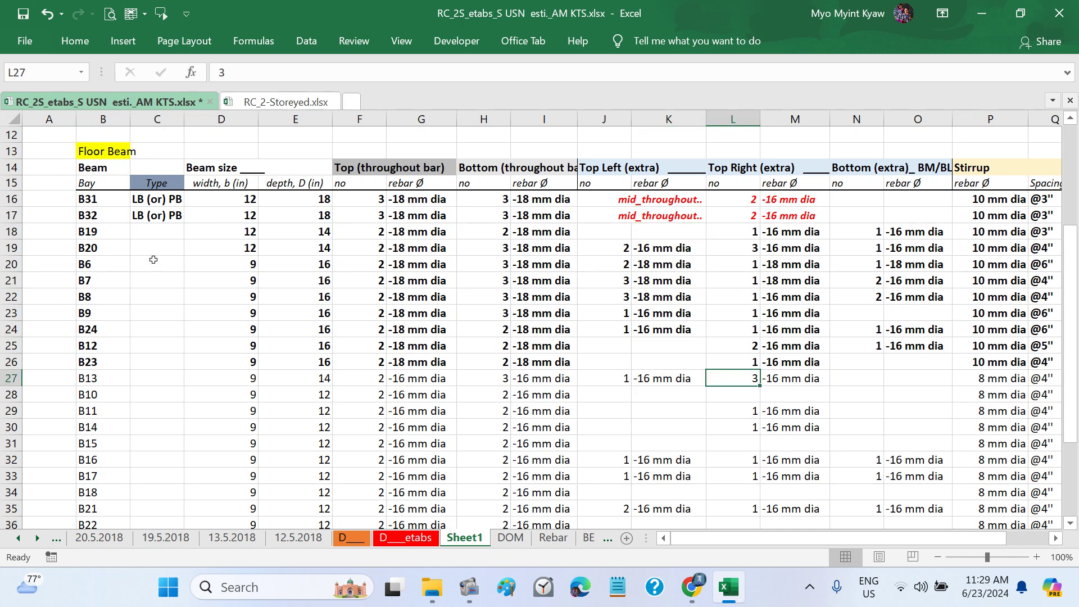
Step: Try inserting a copy of beam B19's row above beam B13 at row 27
left_click(12, 231)
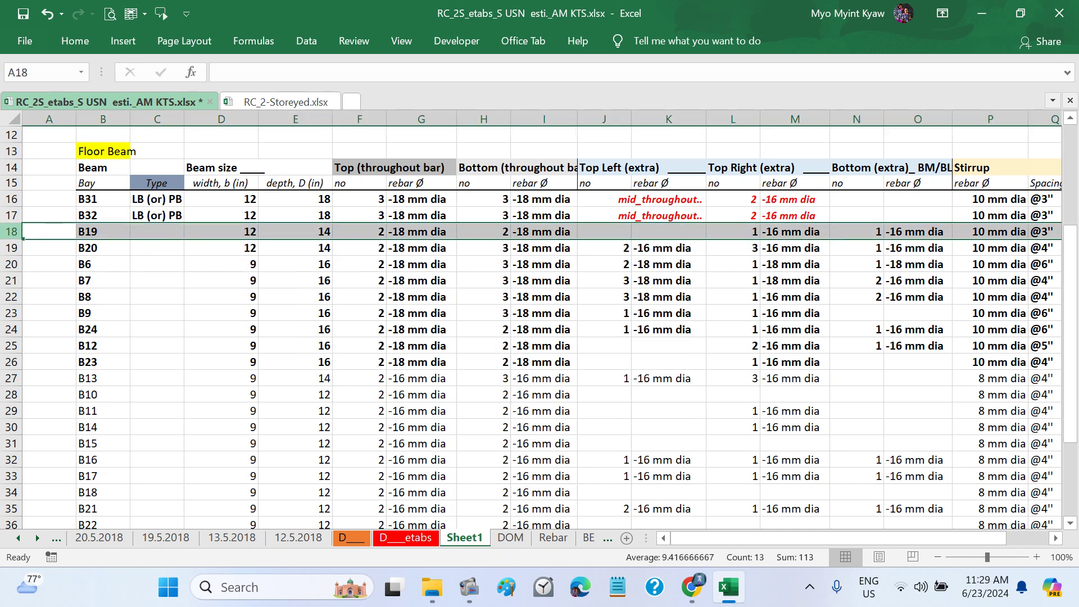
right_click(10, 237)
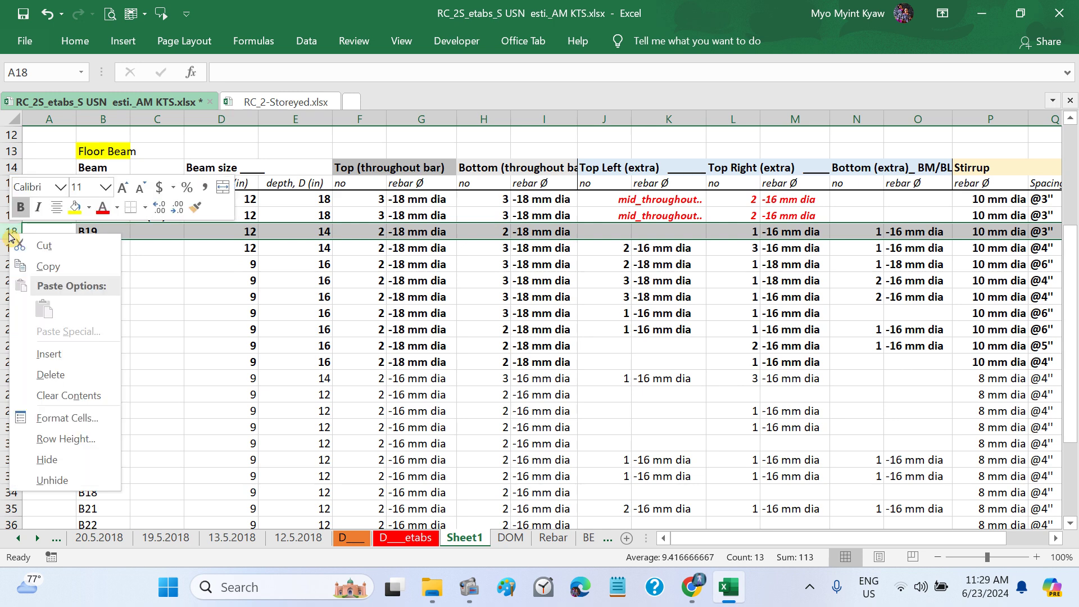
left_click(49, 267)
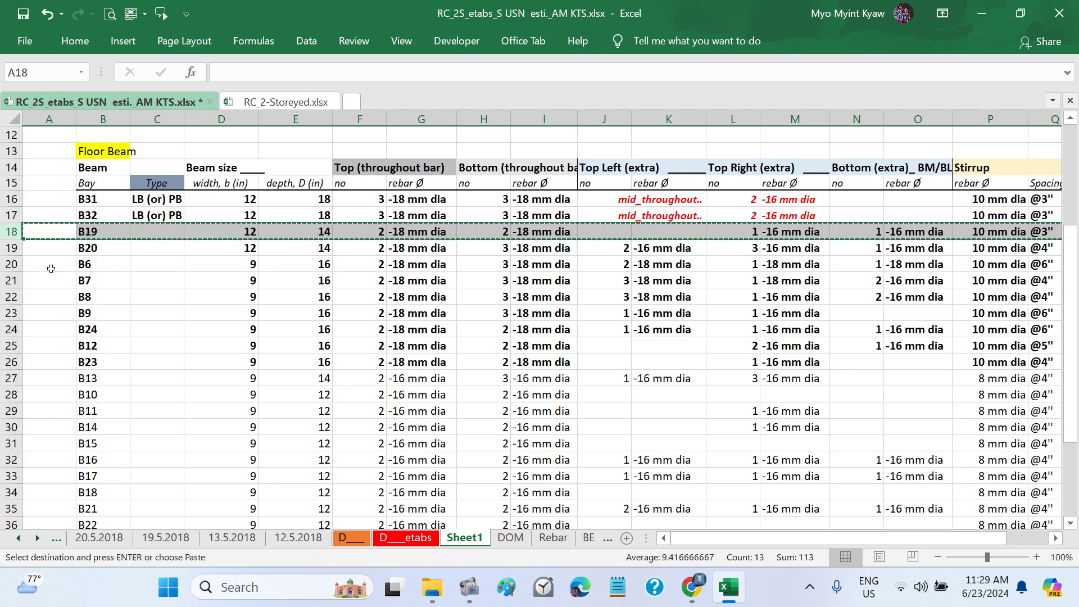
left_click(83, 377)
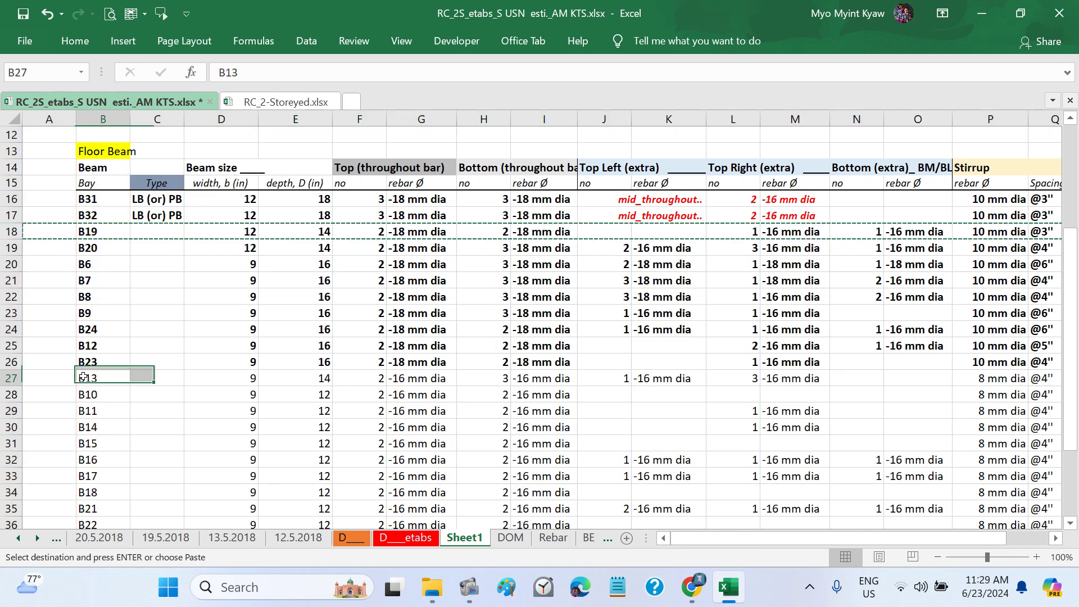
left_click(11, 378)
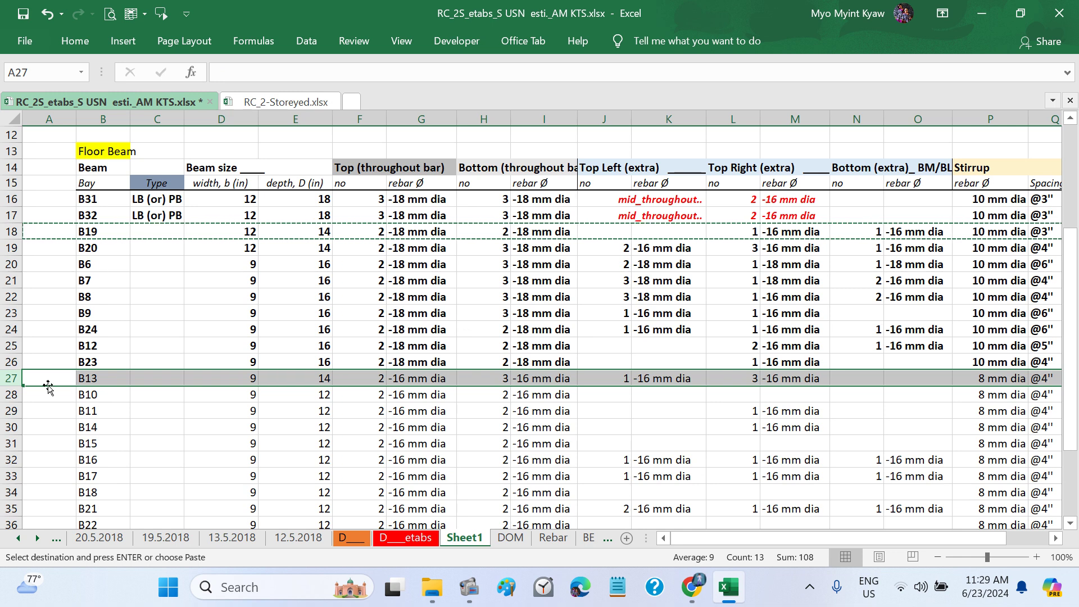
right_click(13, 380)
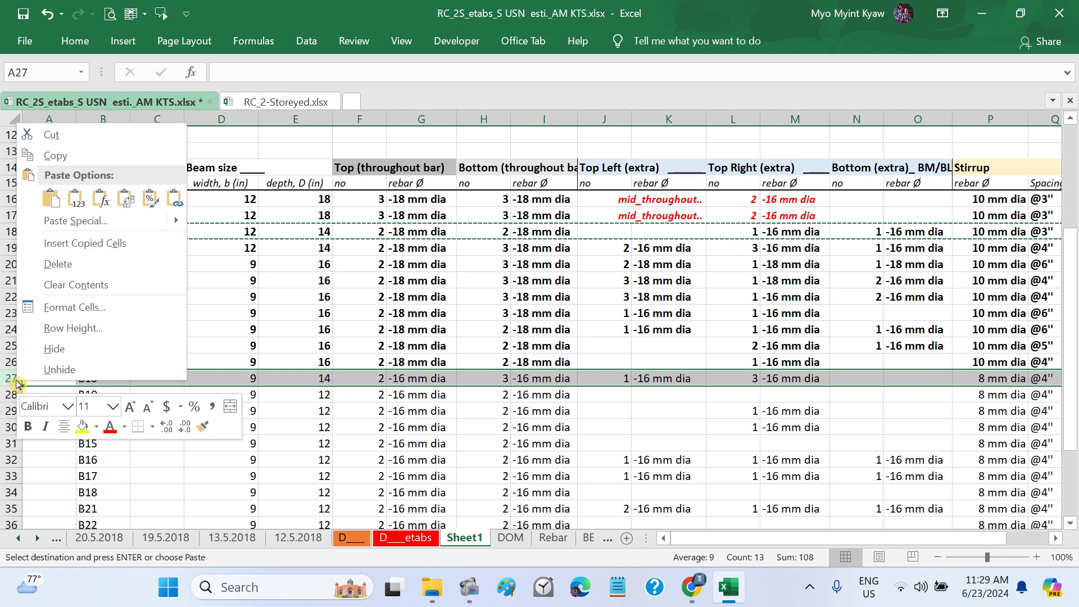
left_click(85, 243)
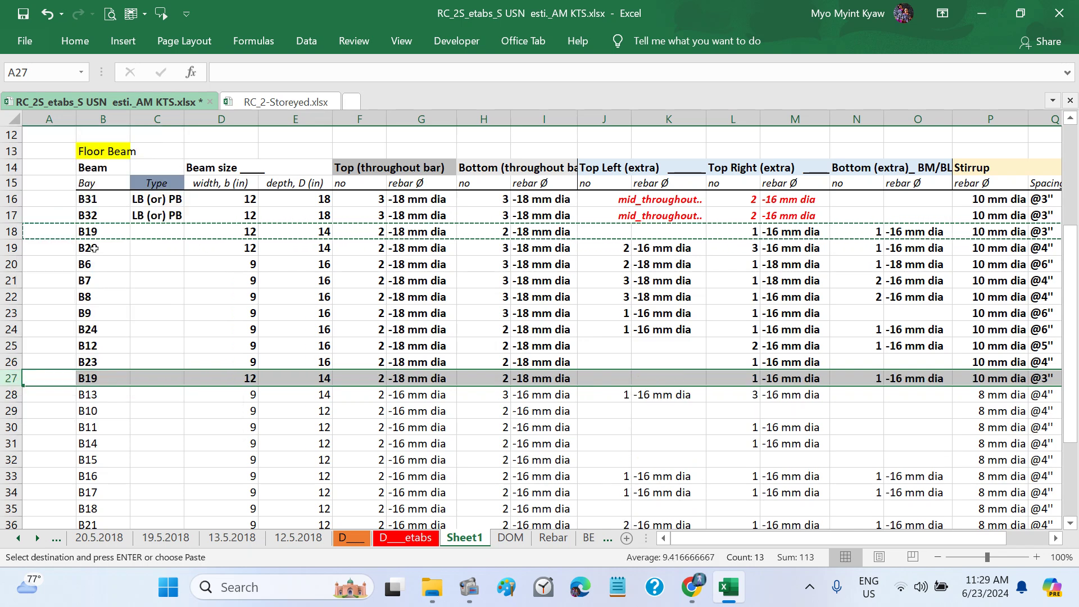
Step: Undo the insertion of the copied beam B19 row at row 27 and cancel the pending copy
left_click(97, 394)
key("Up")
key("Up")
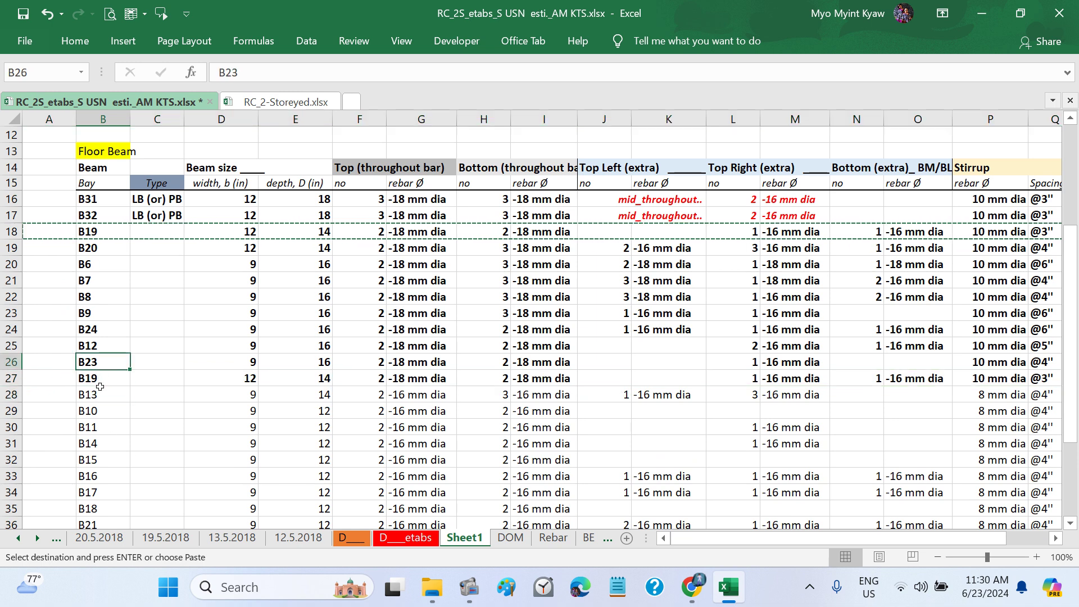
left_click(100, 392)
left_click(106, 376)
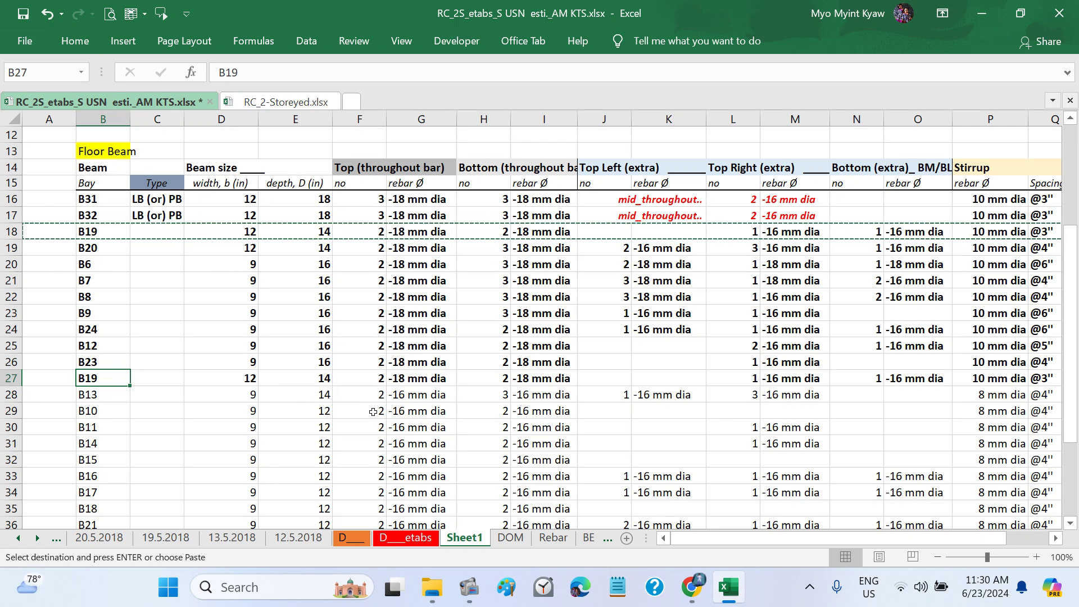
key("ctrl+z")
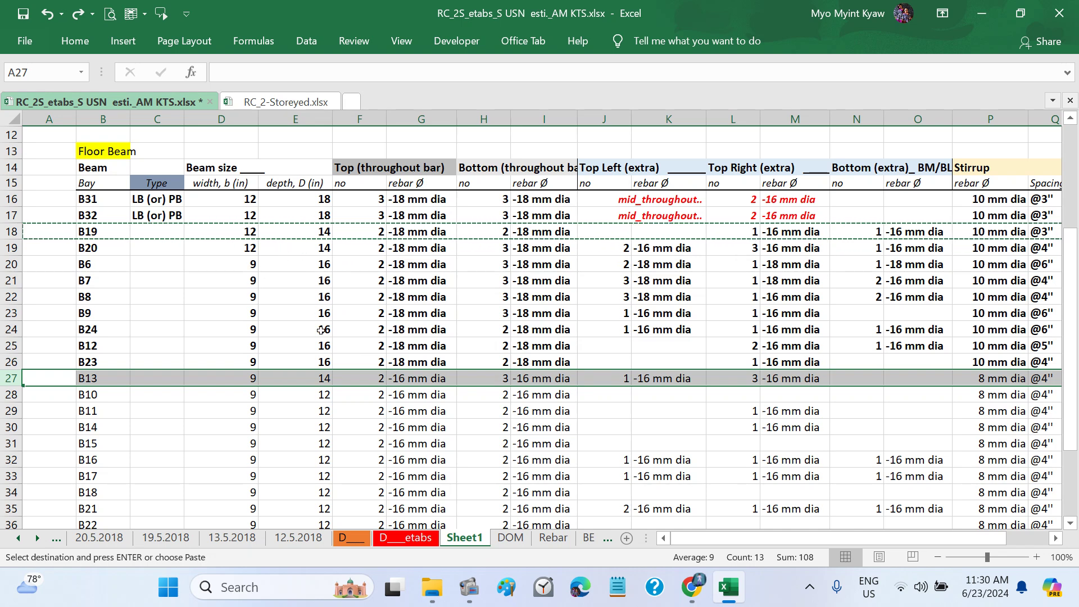
key("Escape")
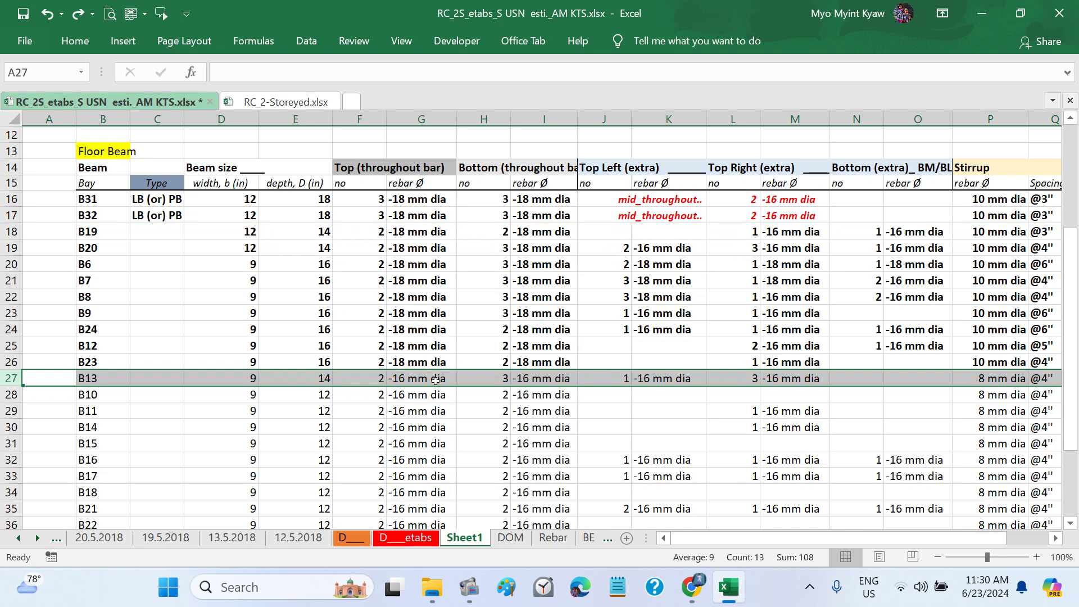
Step: Enter FB1 as the type of floor beam B19
scroll(604, 341, "down", 1)
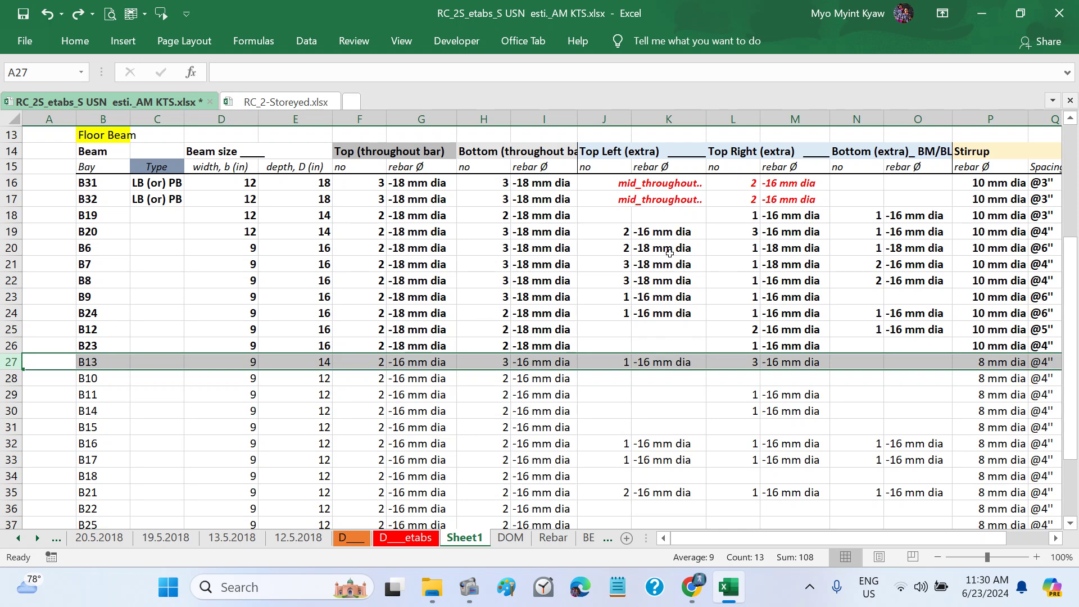
scroll(670, 253, "up", 1)
left_click(753, 231)
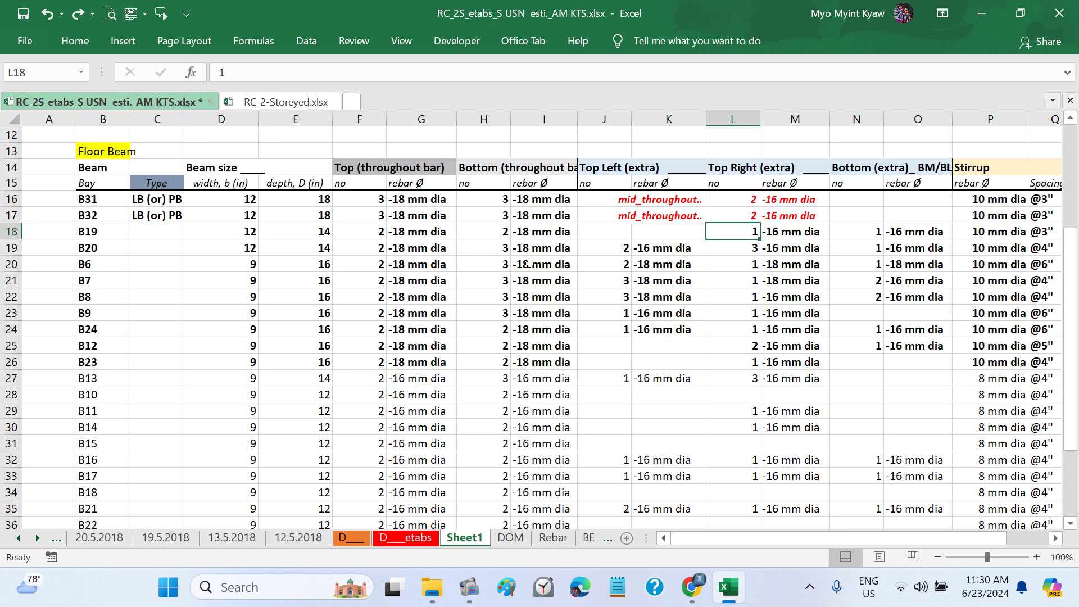
left_click(376, 230)
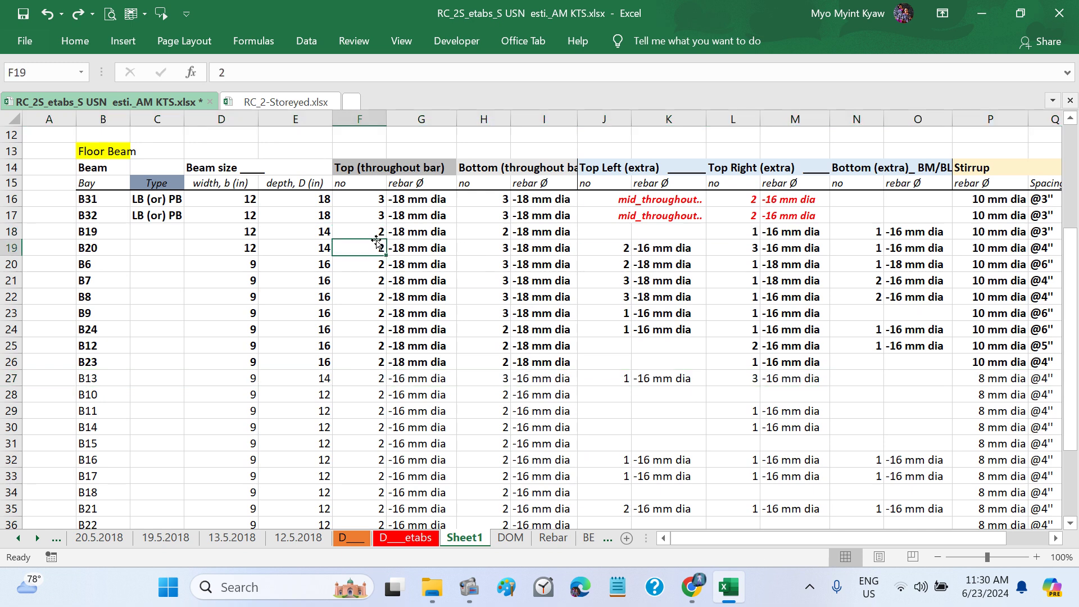
left_click(376, 245)
left_click(164, 233)
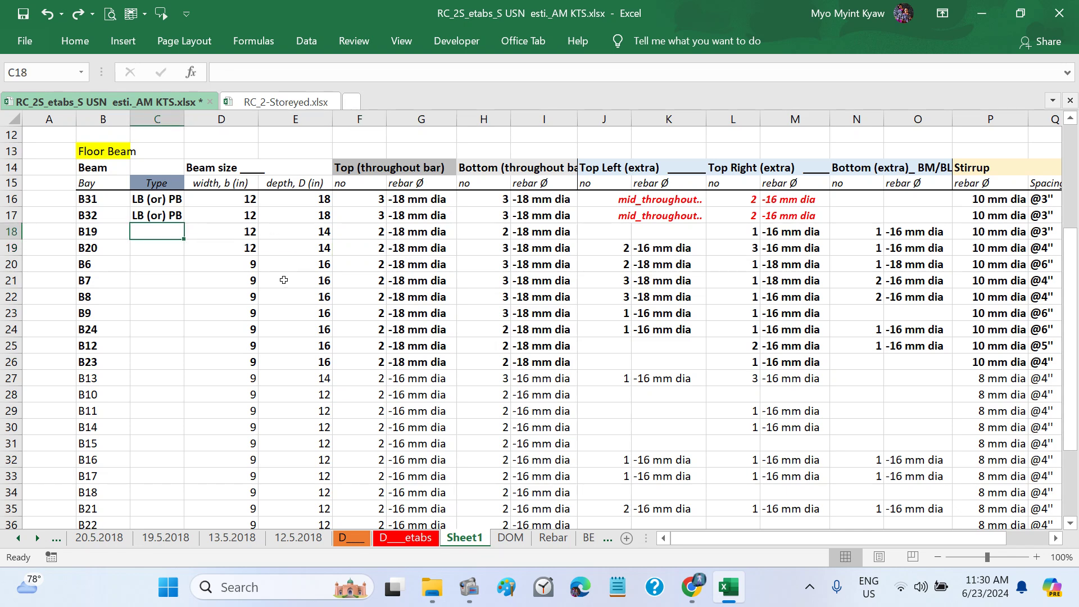
type("FB")
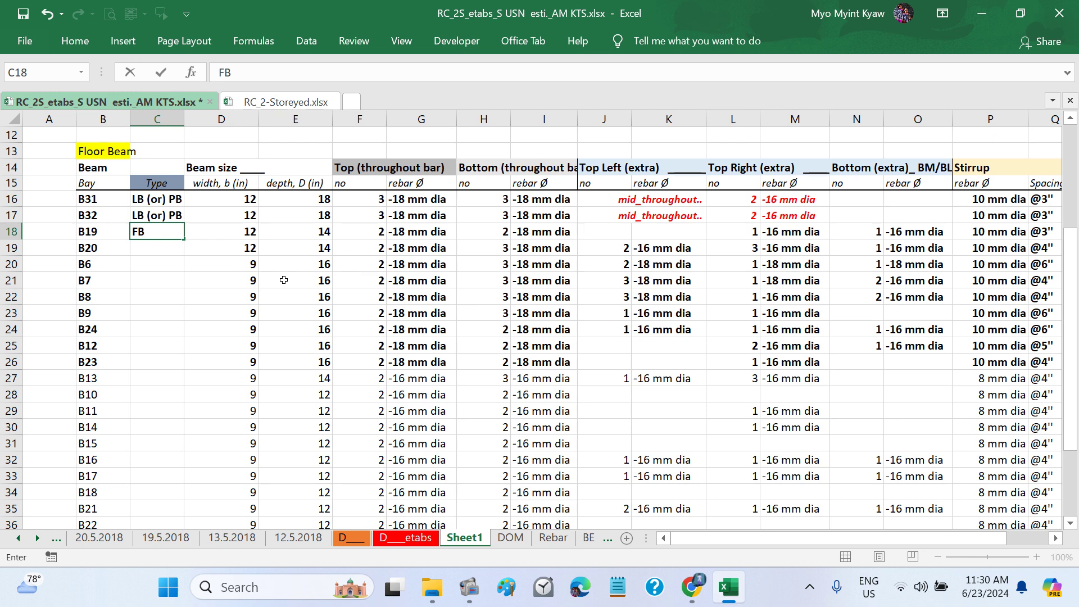
type("1")
key("Return")
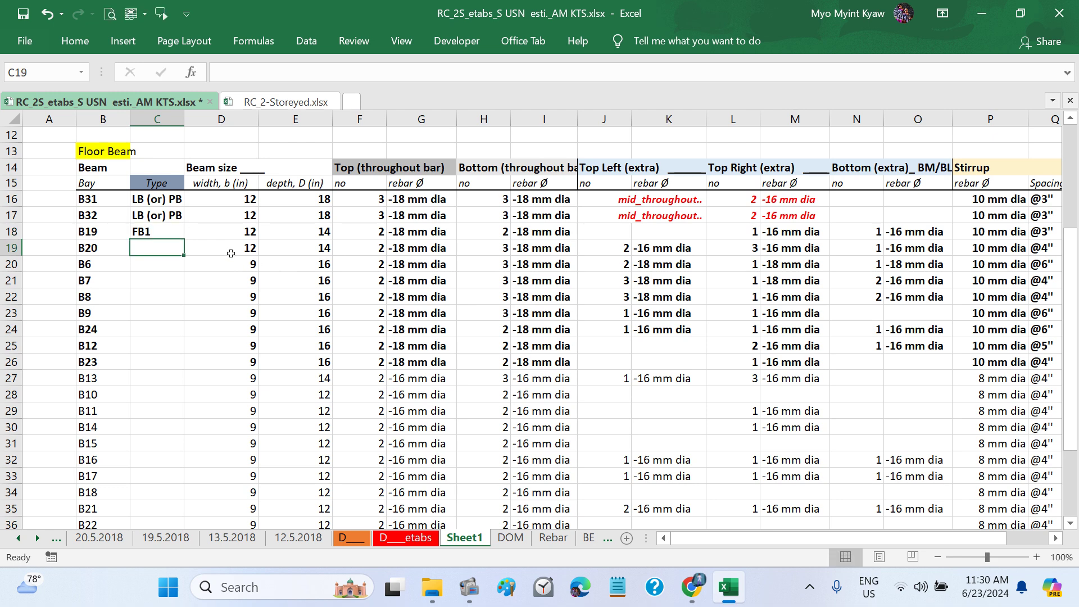
left_click(231, 253)
Step: Centre the contents of the Type column (column C) horizontally
left_click(157, 120)
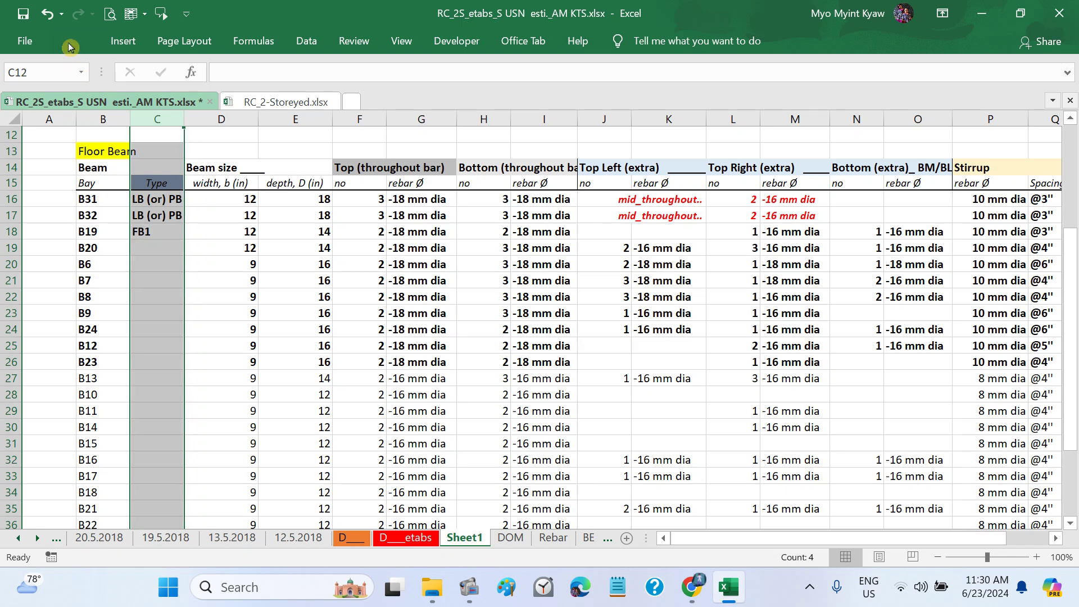
left_click(69, 47)
left_click(286, 101)
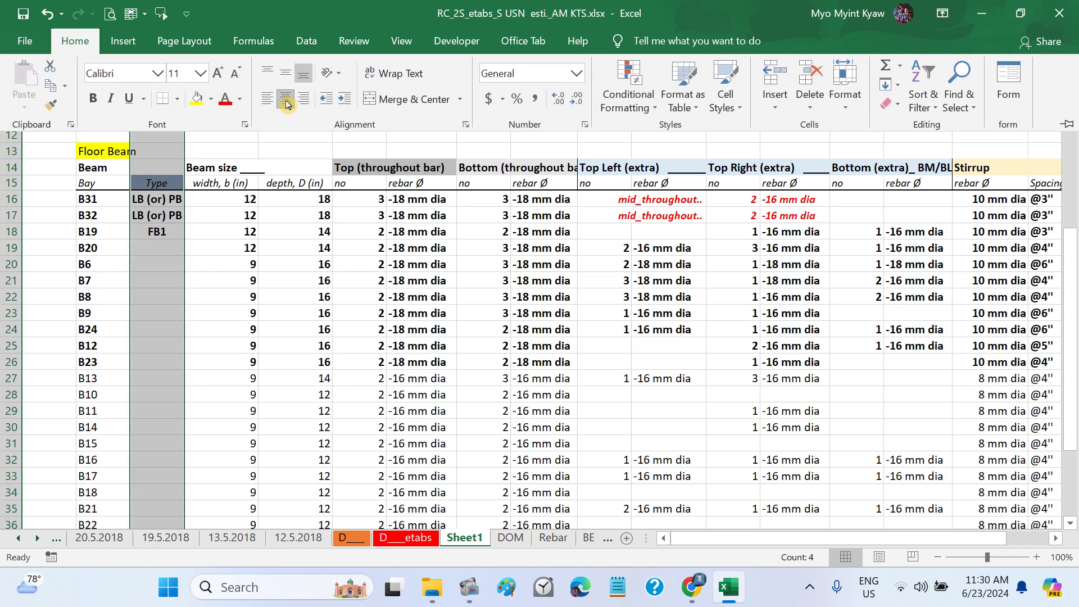
Step: Centre the subheadings in row 15 of the Floor Beam table horizontally
left_click(15, 184)
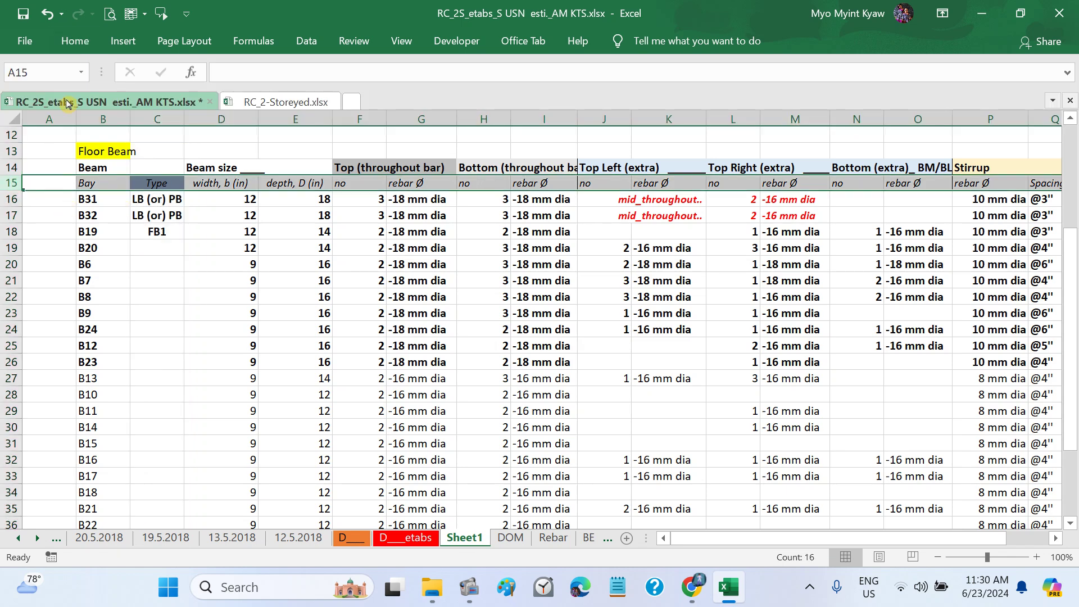
left_click(73, 43)
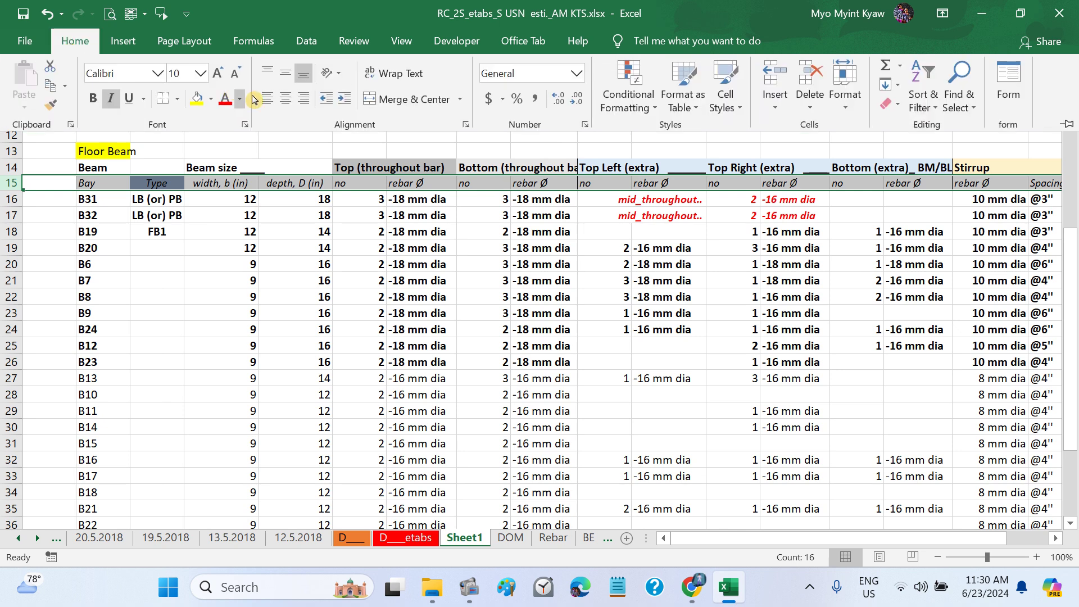
left_click(286, 102)
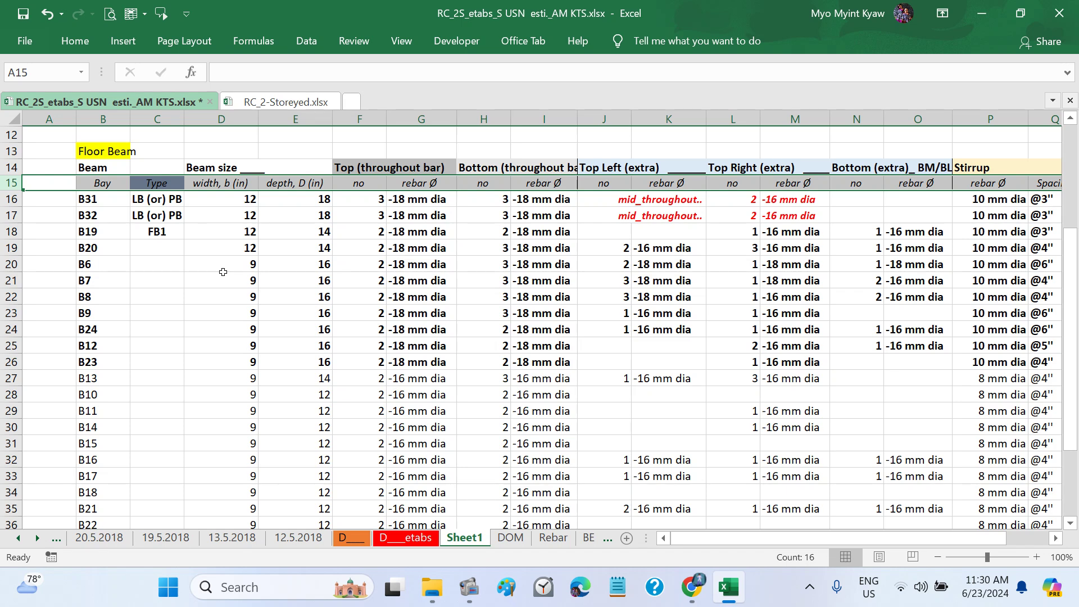
left_click(223, 275)
Step: Examine the size and extra rebar of beam B19 and compare them with the B20 row
left_click(158, 231)
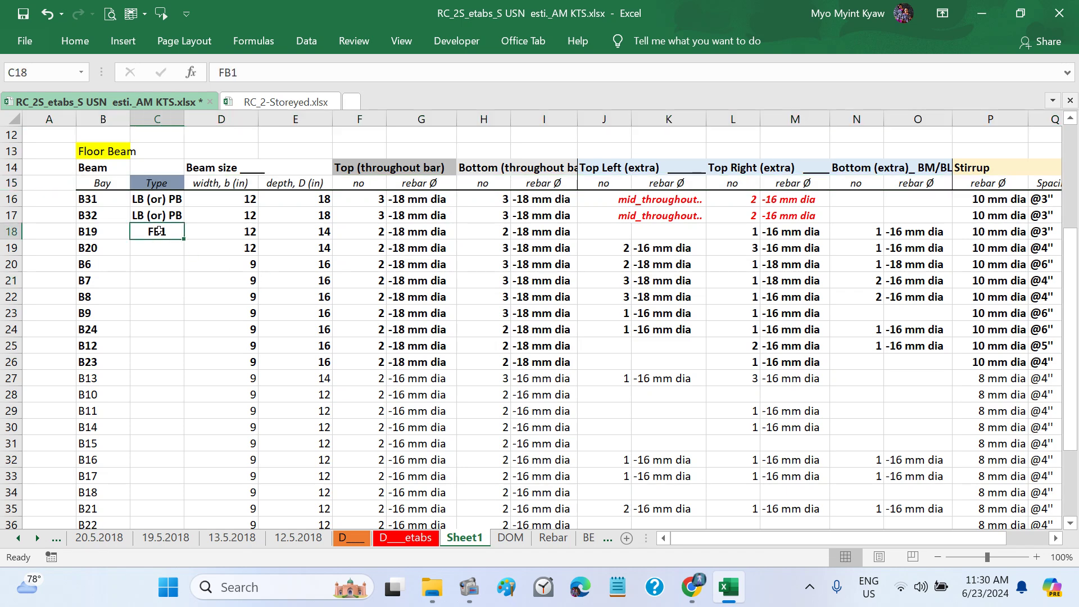
left_click_drag(242, 232, 302, 232)
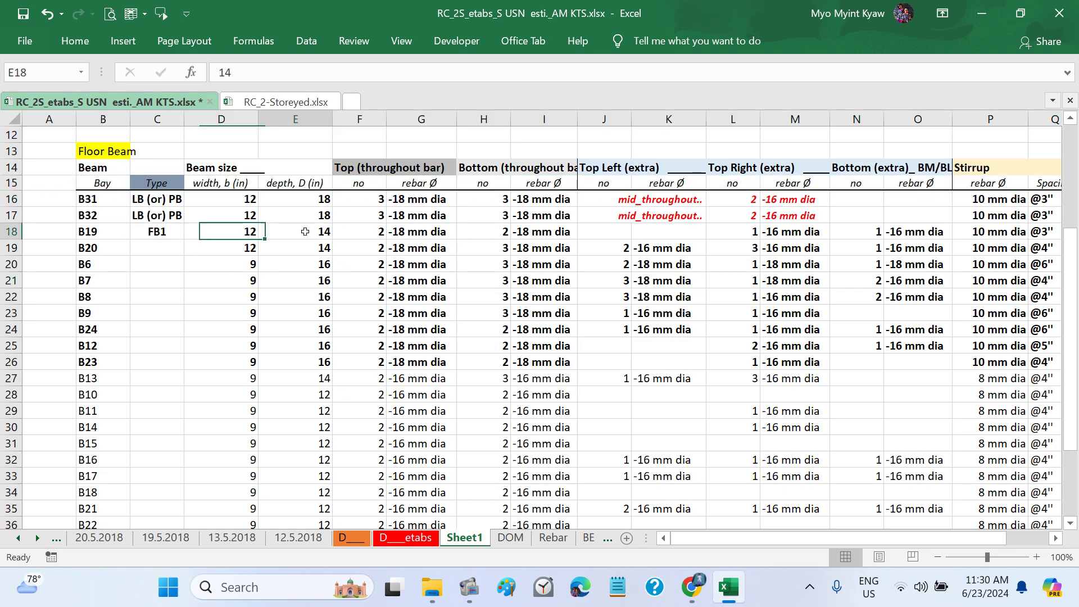
left_click(241, 231)
left_click(299, 231)
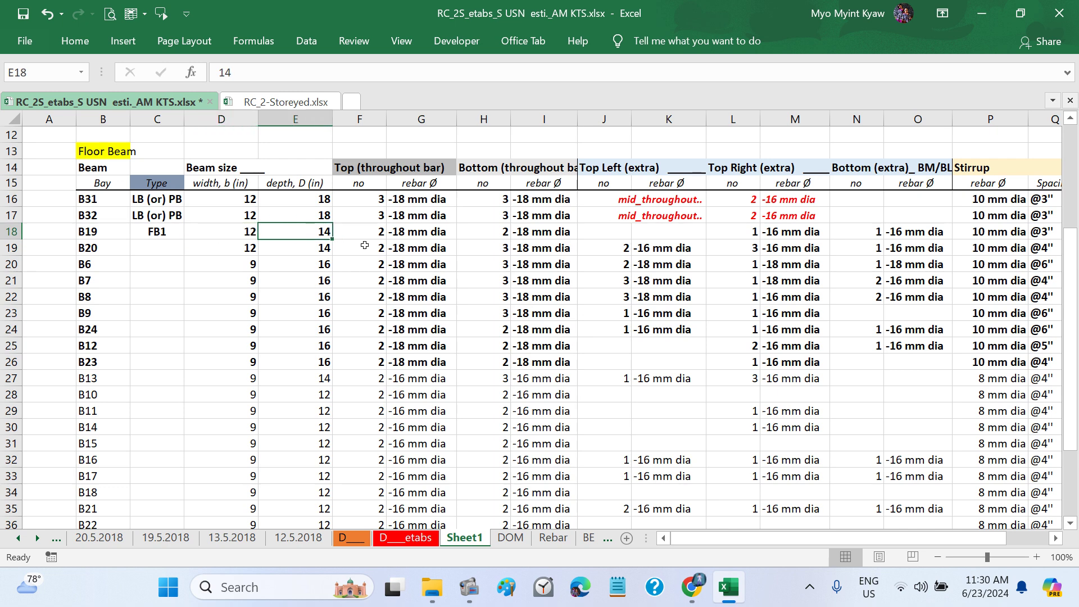
scroll(365, 246, "down", 1)
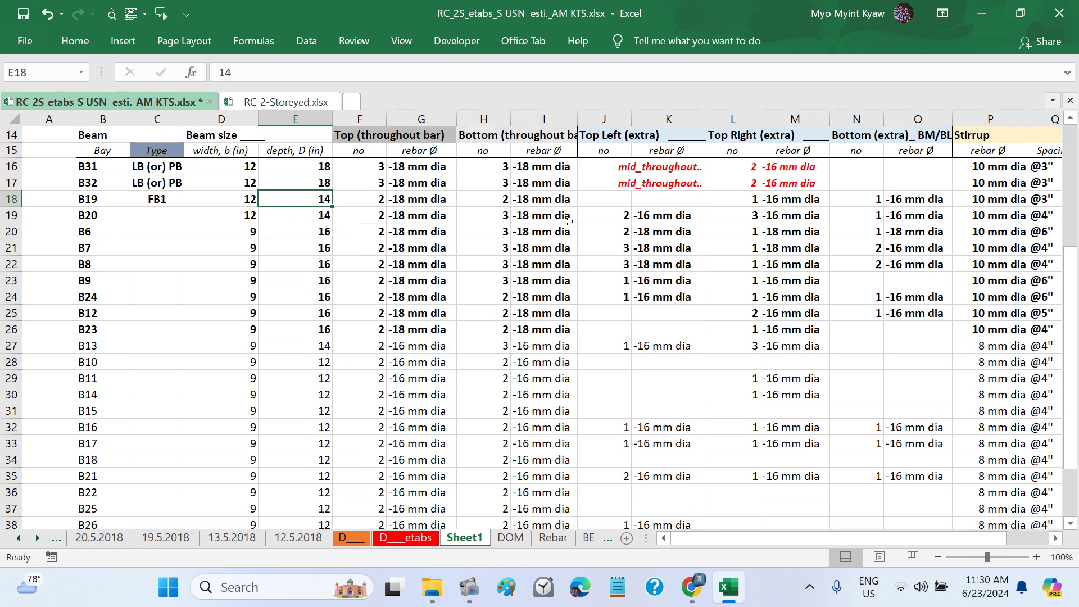
left_click(768, 199)
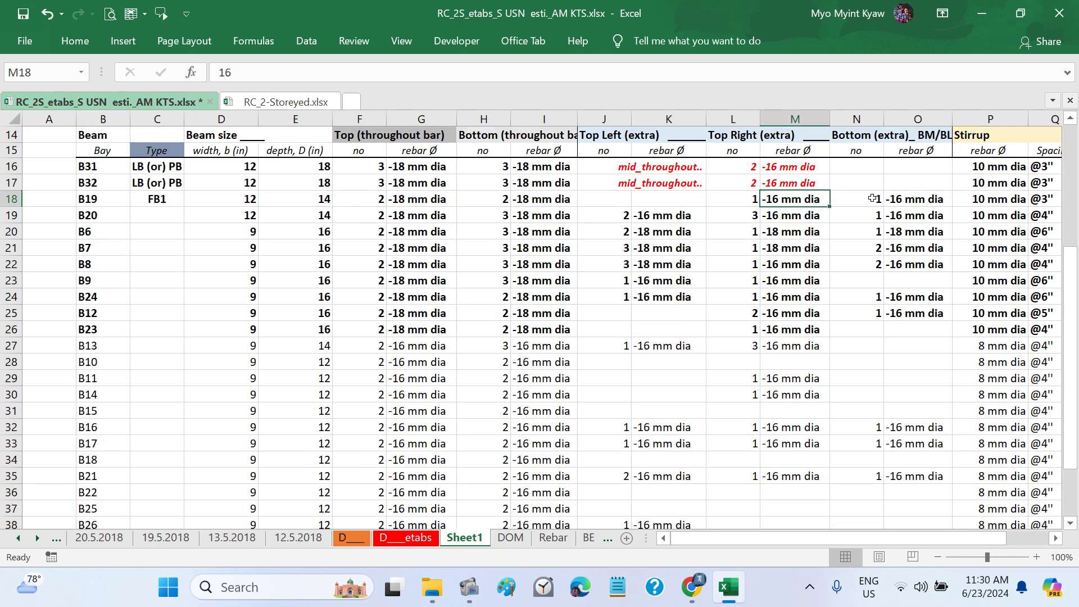
left_click(892, 198)
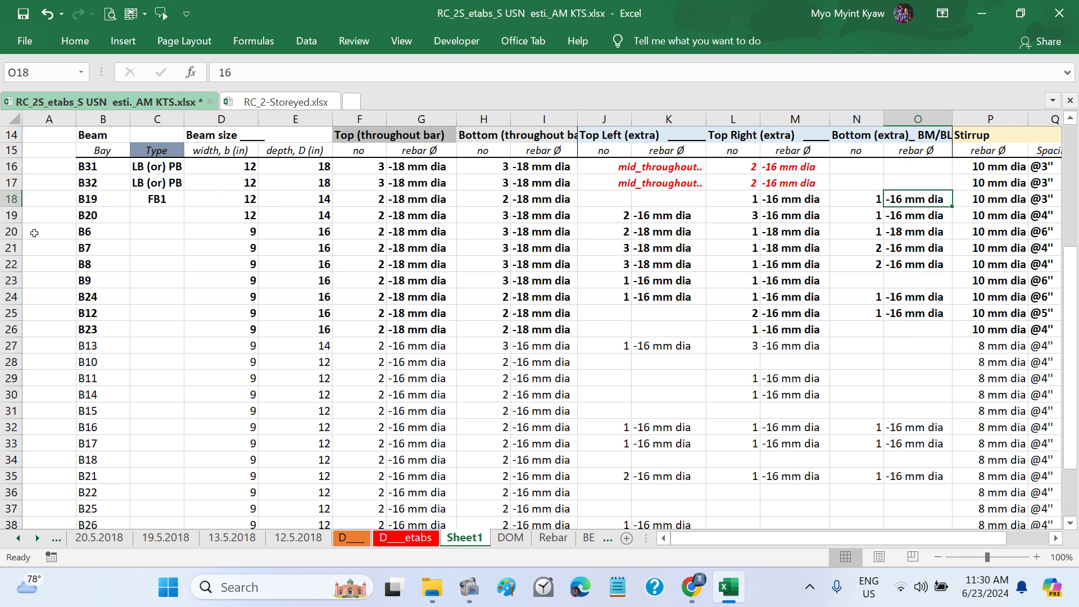
left_click(10, 216)
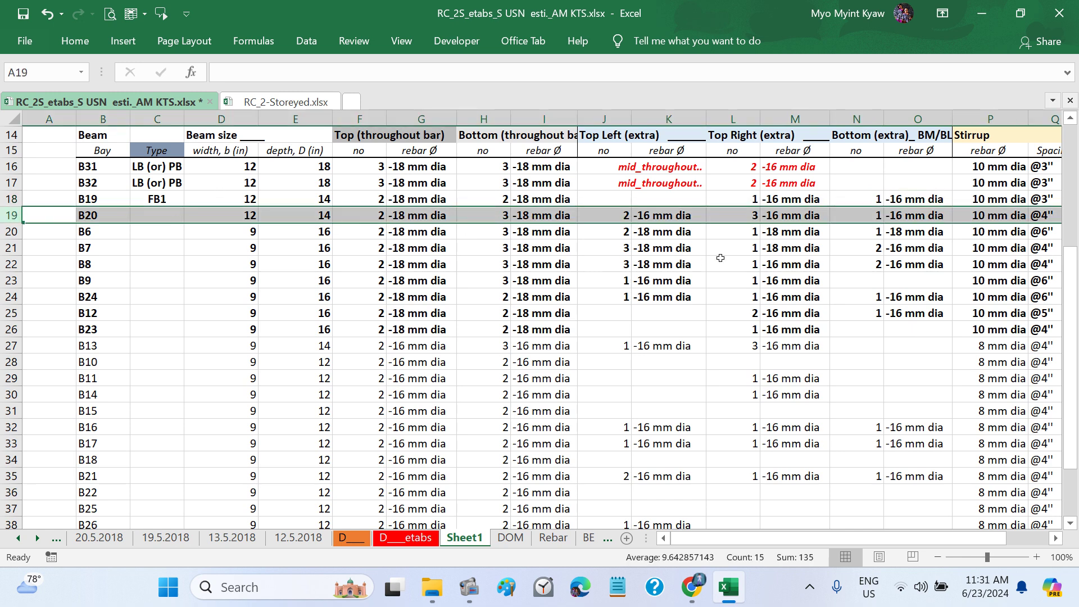
Step: Fill the type series down from beam B19 so that B20 gets FB2
key("ctrl+z")
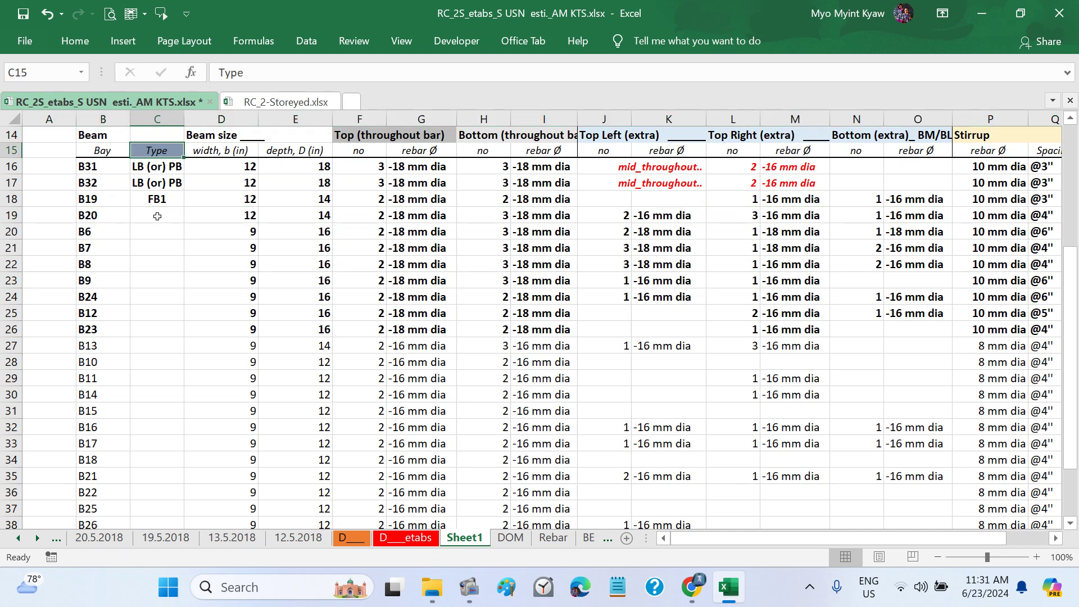
left_click(160, 198)
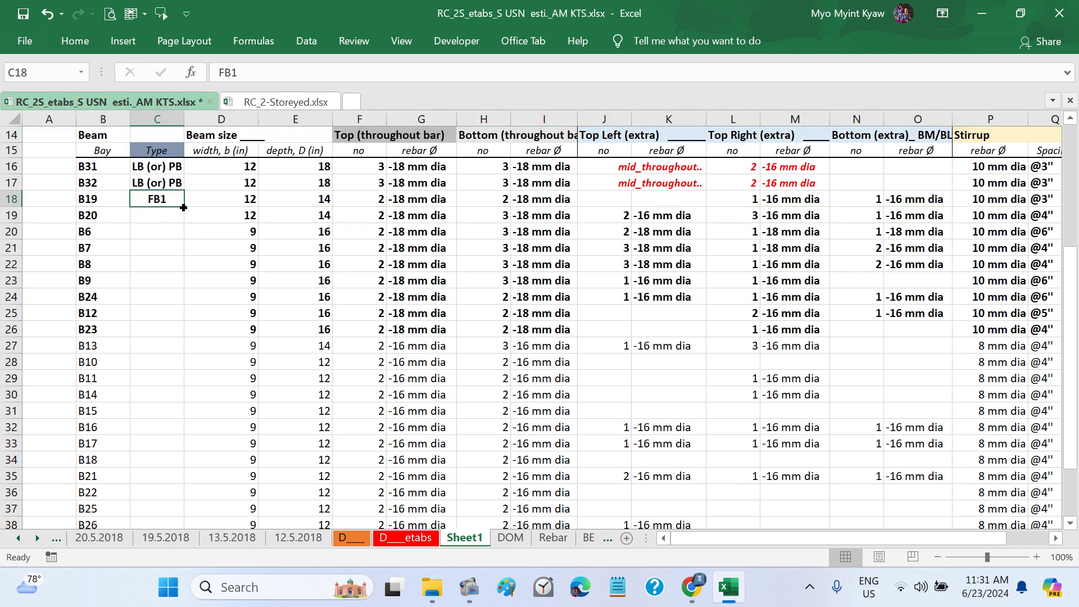
left_click_drag(184, 208, 181, 223)
left_click(172, 228)
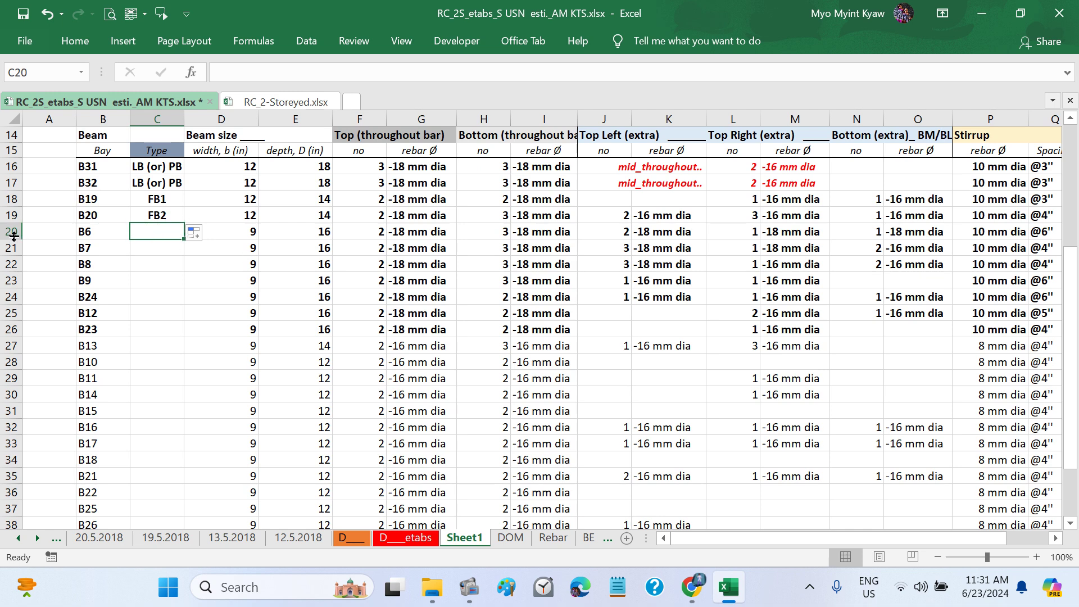
Step: Change the font colour of rows 20 to 26, beams B6 through B23, to the blue theme colour
left_click_drag(14, 232, 33, 329)
scroll(665, 309, "right", 3)
scroll(665, 309, "right", 2)
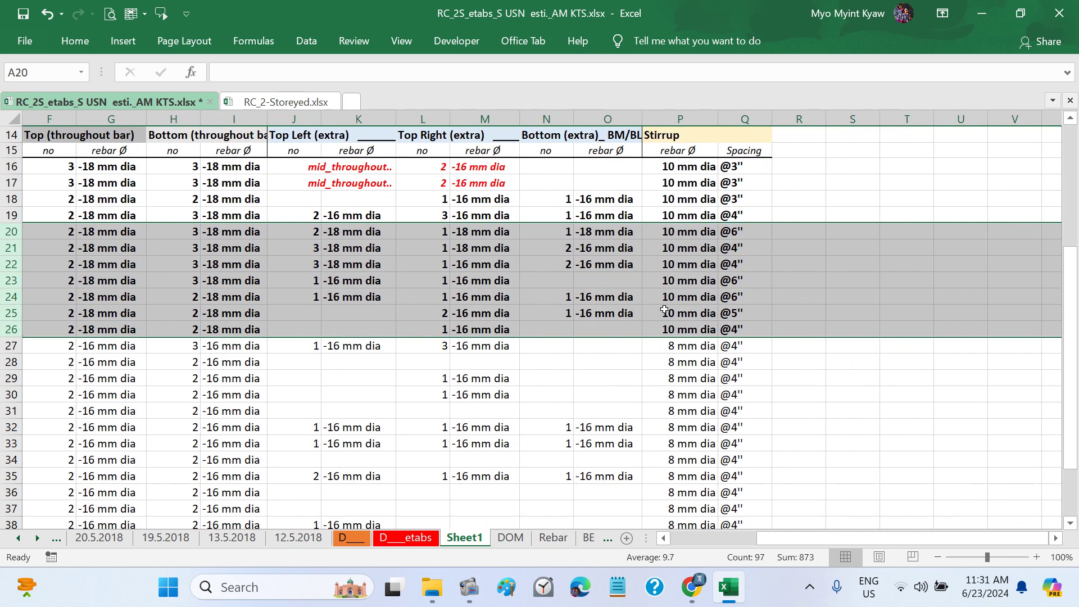
scroll(664, 309, "left", 4)
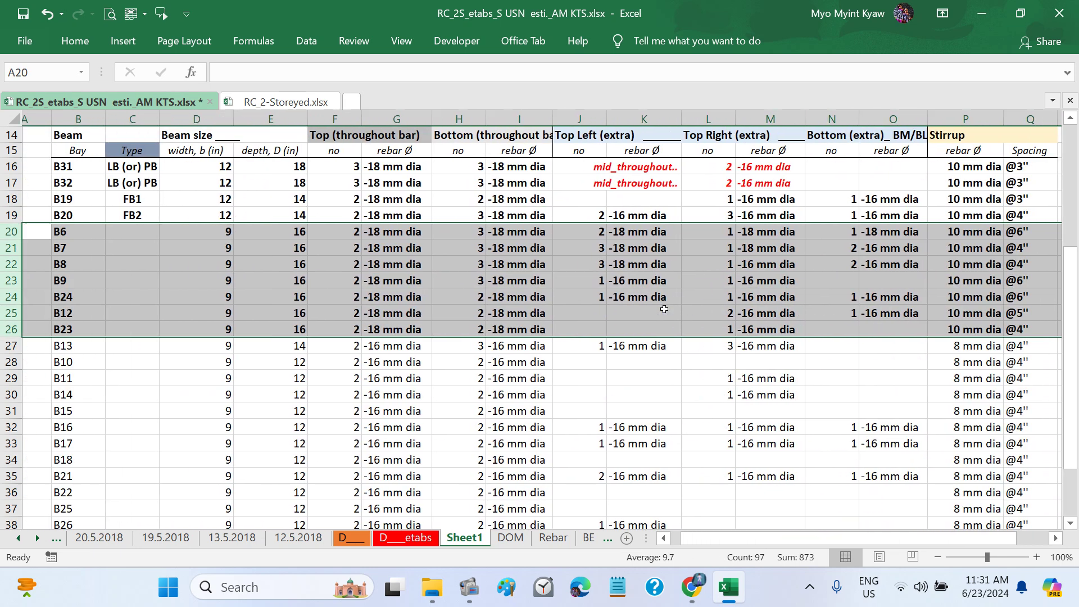
left_click(75, 41)
left_click(240, 100)
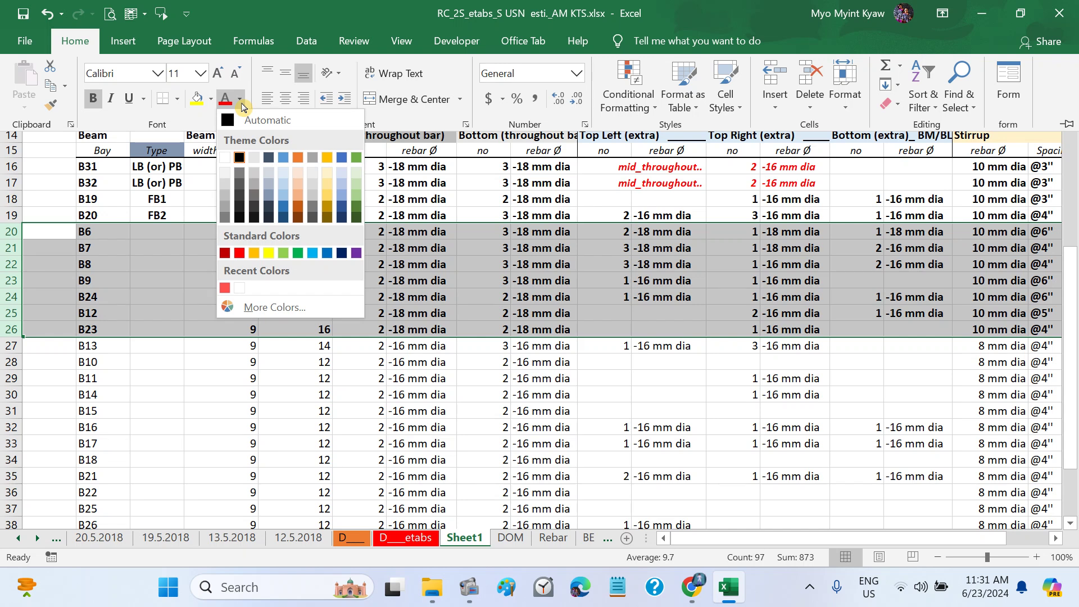
left_click(284, 163)
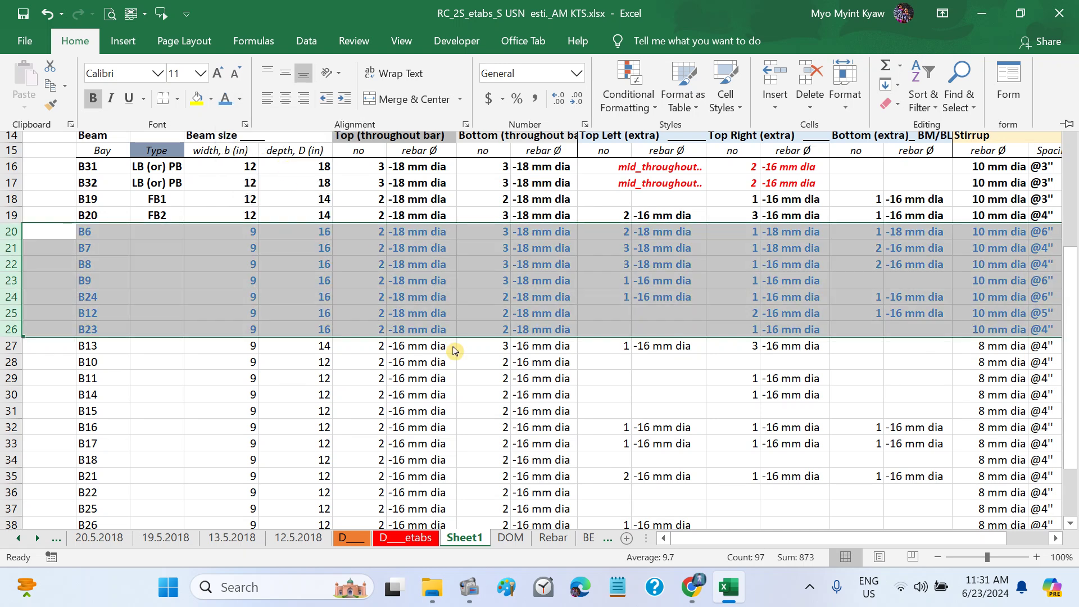
scroll(454, 351, "right", 3)
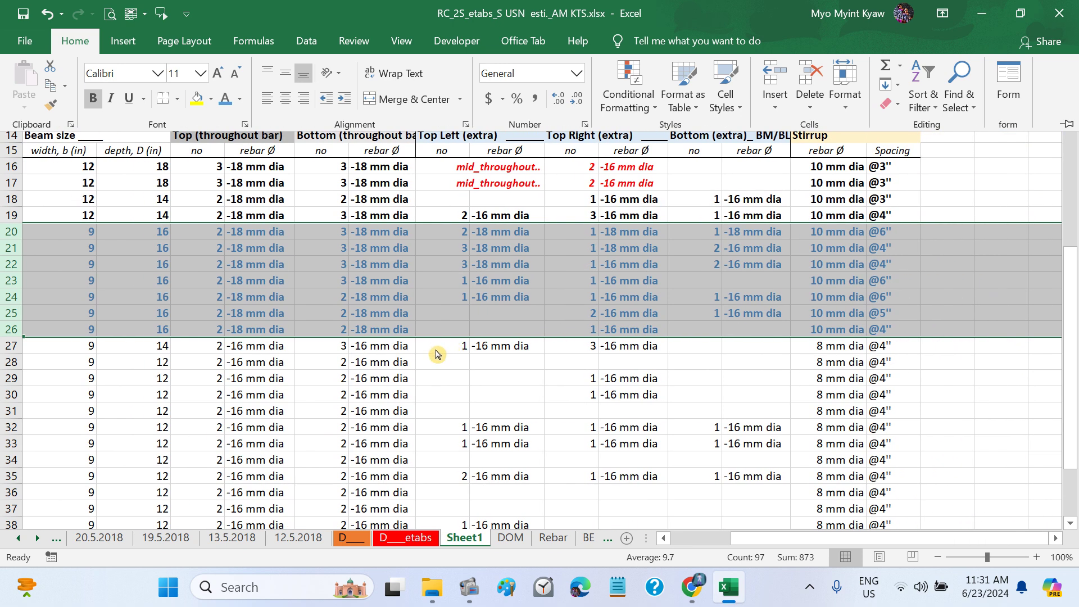
left_click(328, 289)
left_click(327, 290)
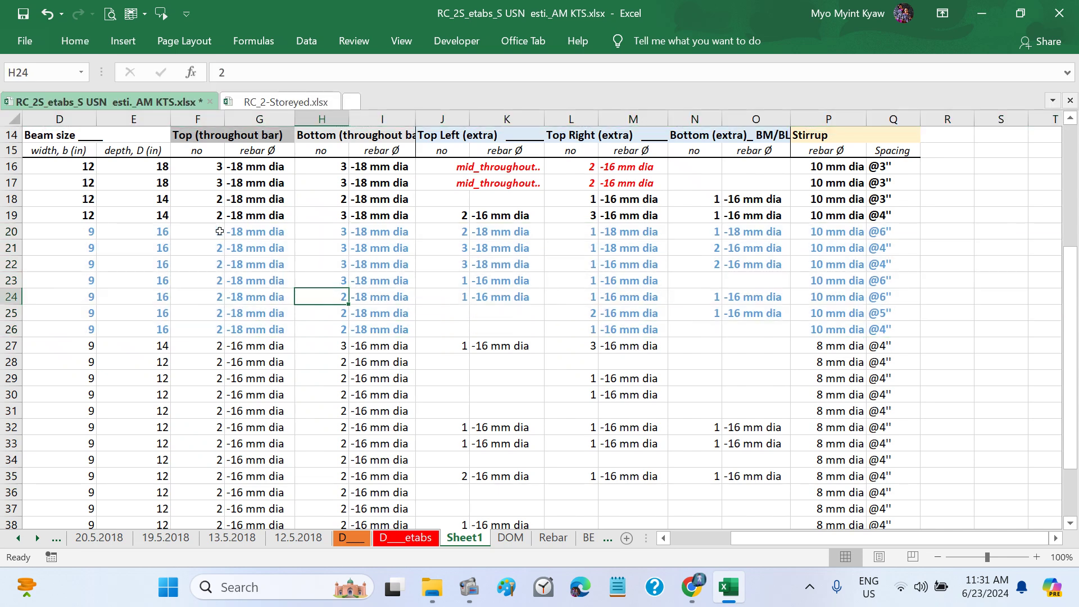
Step: Examine the top and bottom throughout bars of beams B6, B7, B8 and B9 alongside the other beam rows
left_click_drag(220, 231, 365, 275)
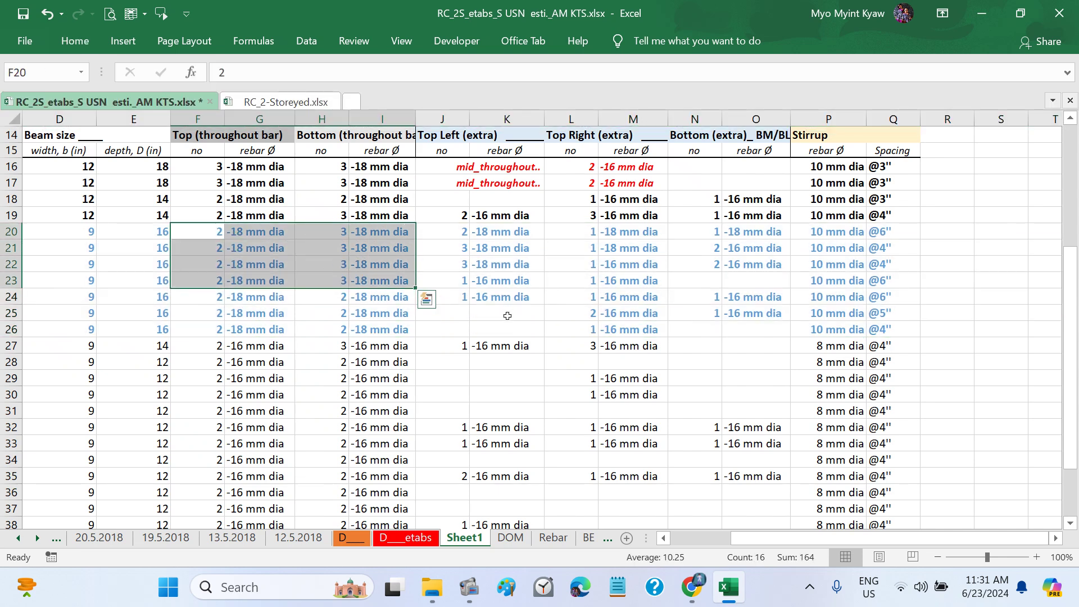
scroll(507, 315, "right", 1)
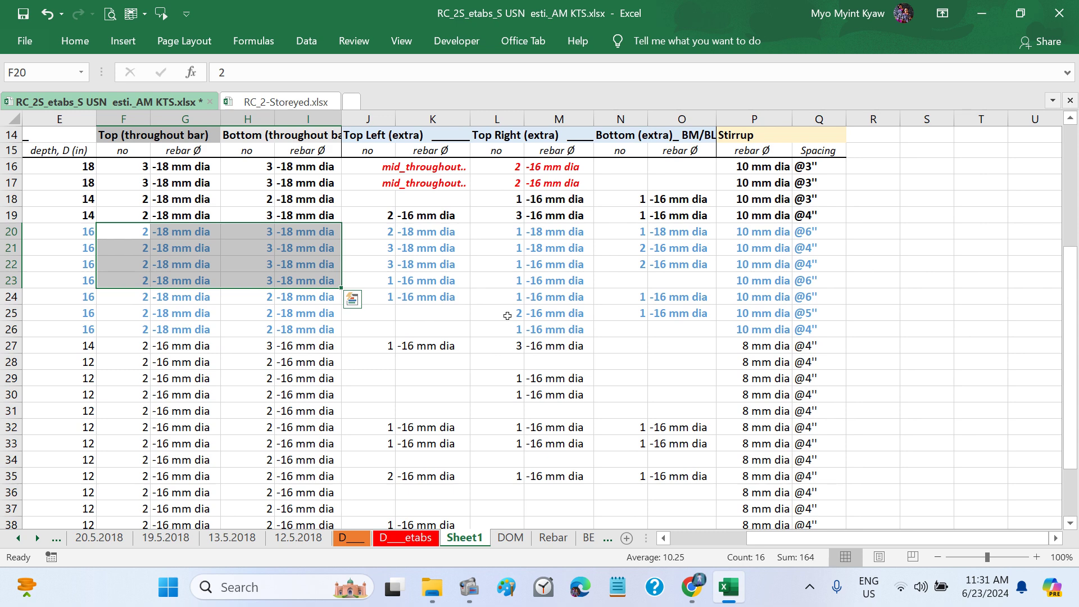
scroll(507, 316, "left", 4)
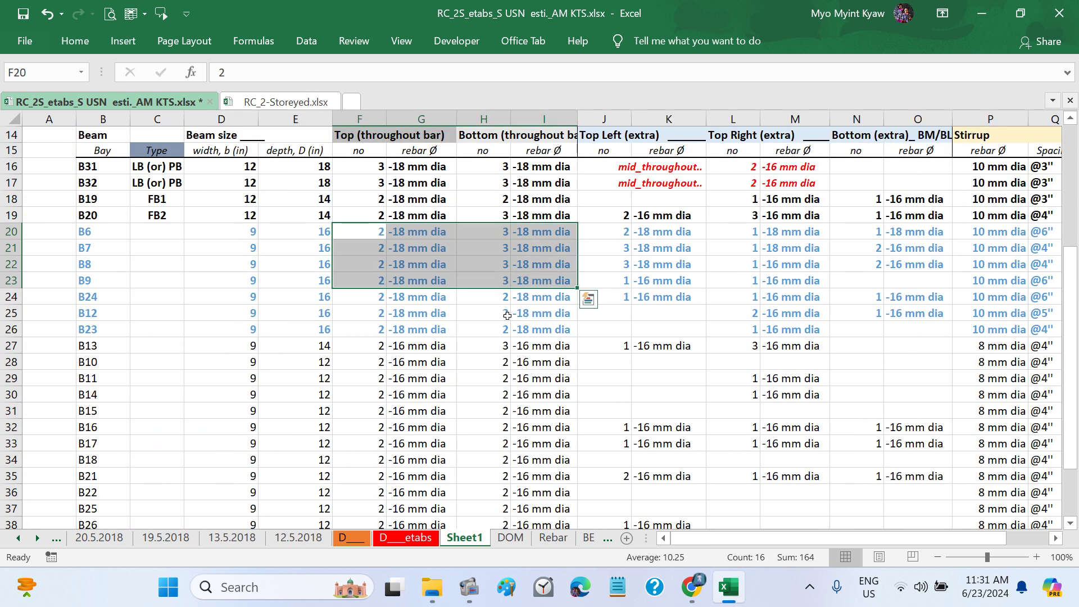
scroll(507, 316, "right", 2)
scroll(507, 316, "down", 2)
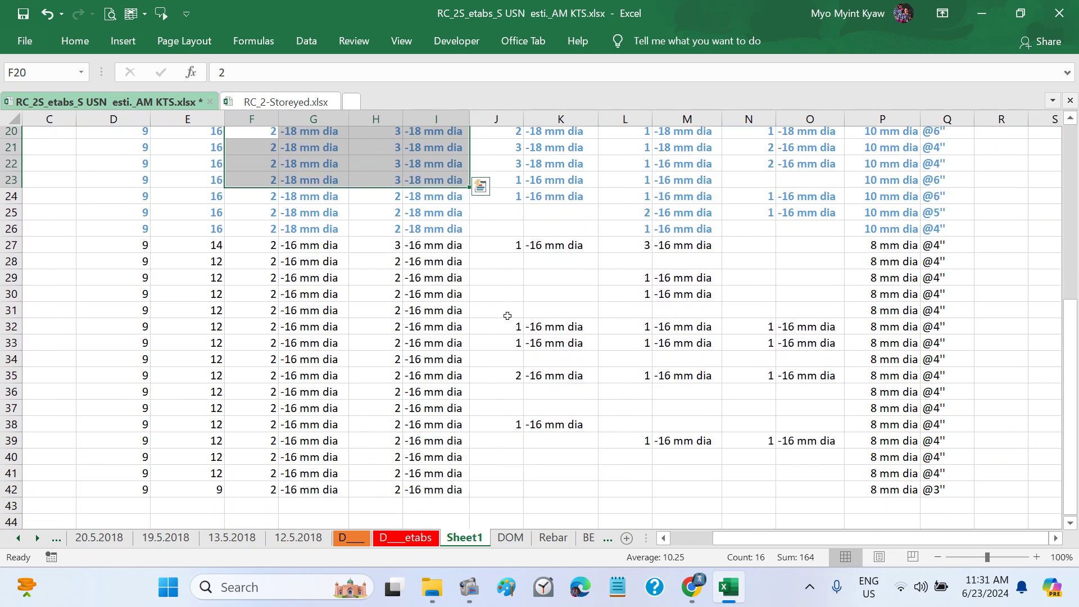
scroll(507, 316, "up", 1)
scroll(507, 316, "up", 1)
scroll(563, 315, "up", 1)
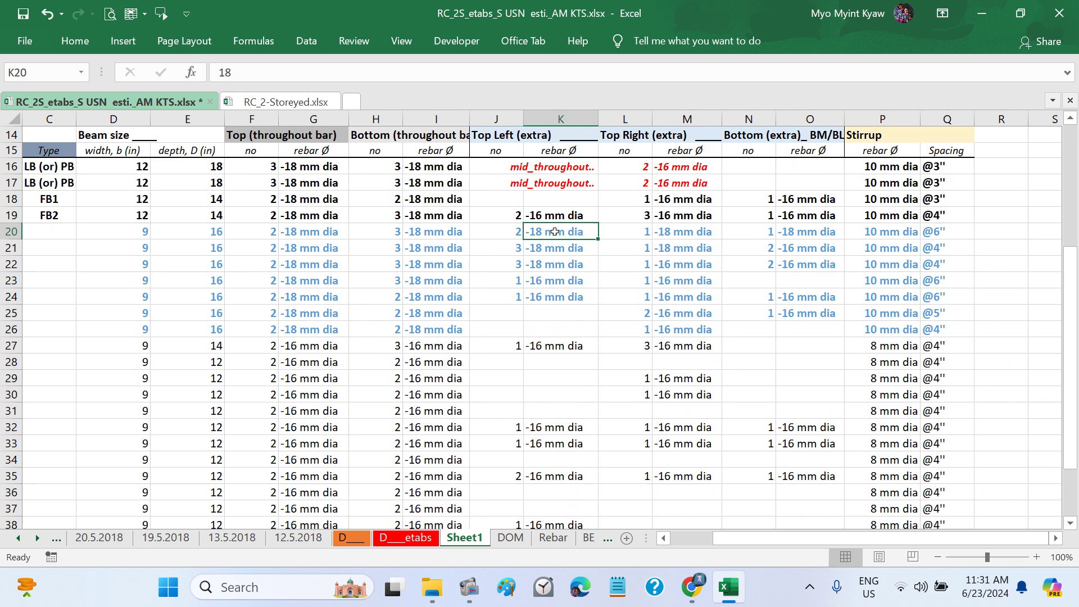
Step: Compare the top left, top right and bottom extra bars of beams B6 and B7
left_click(555, 232)
left_click(662, 227)
left_click(750, 233)
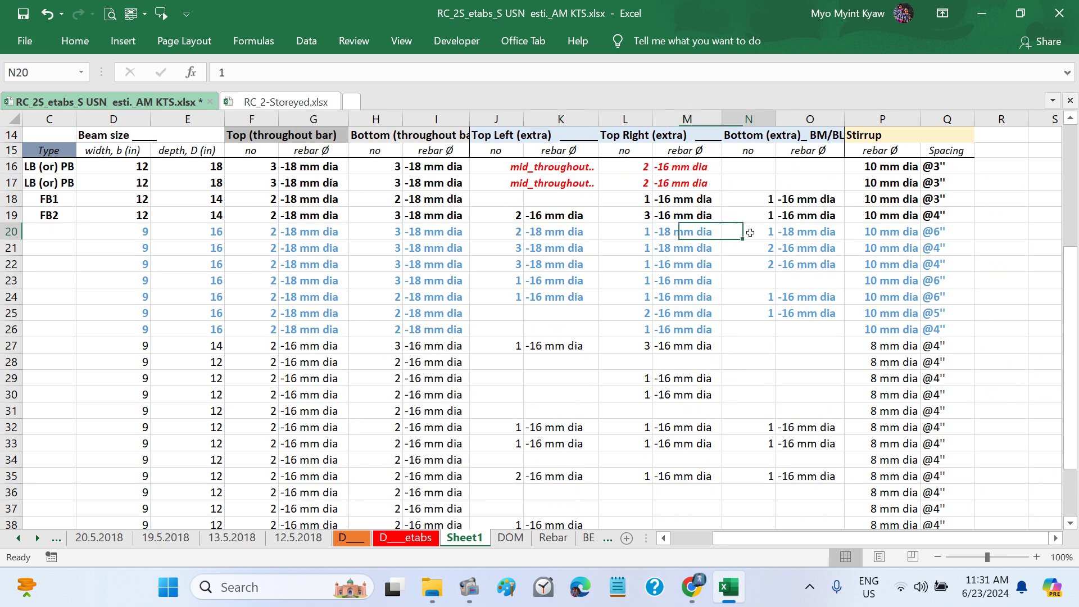
left_click(514, 254)
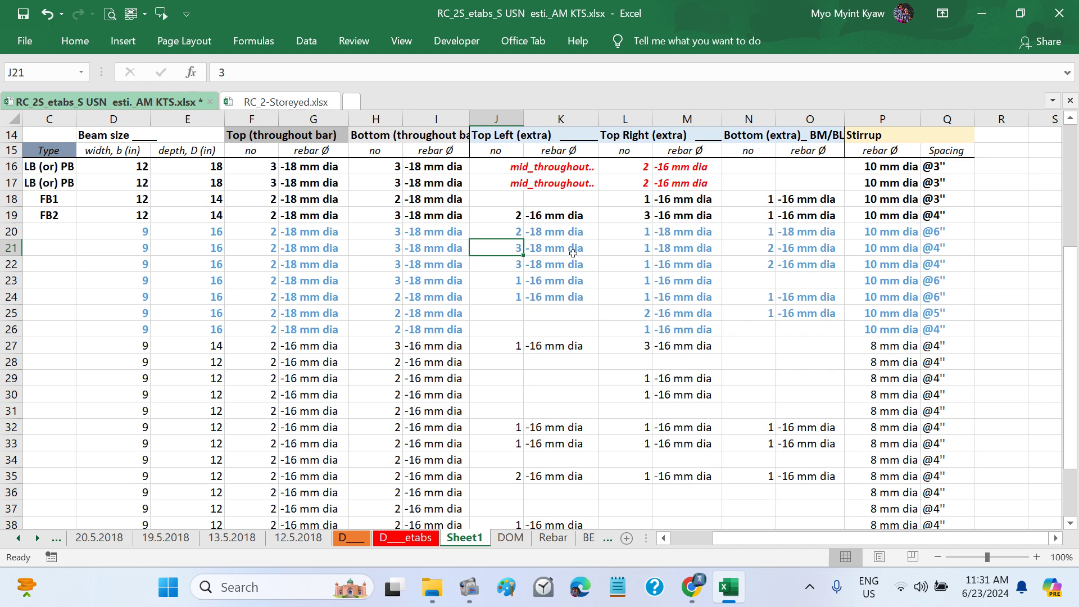
left_click(649, 247)
left_click(788, 248)
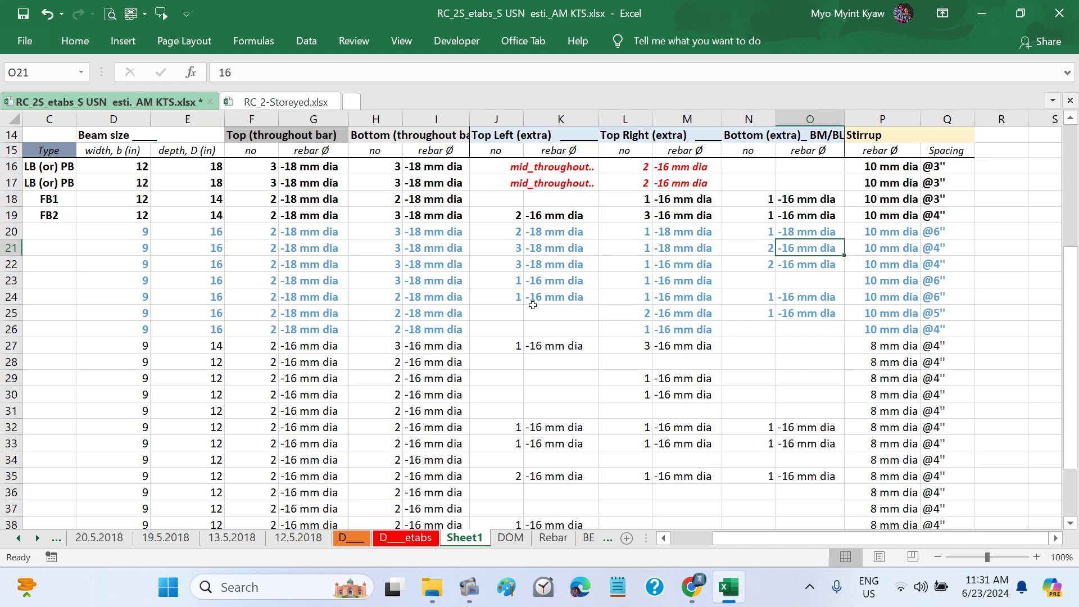
Step: Compare the extra bars and stirrup spacing of beams B7 and B8 with each other and with beam B6
left_click(513, 267)
left_click(632, 270)
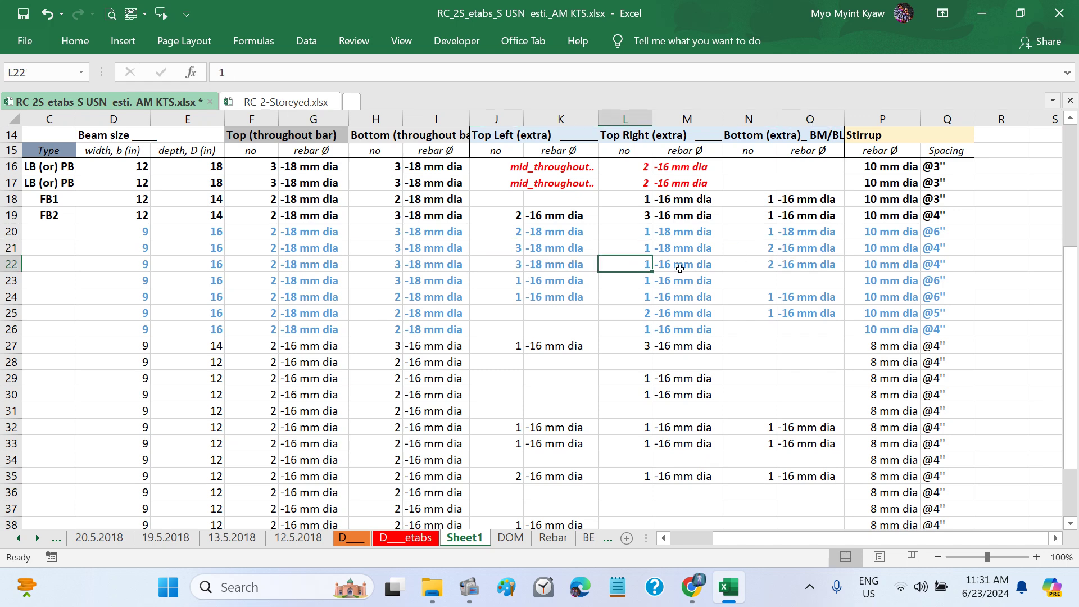
left_click(742, 264)
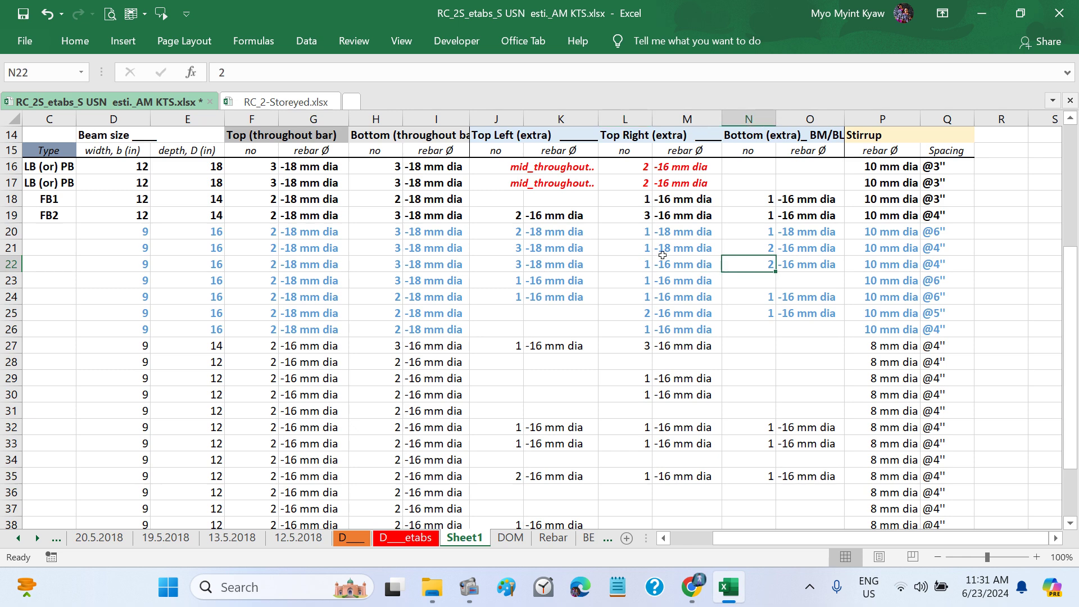
left_click_drag(508, 246, 559, 260)
left_click(496, 230)
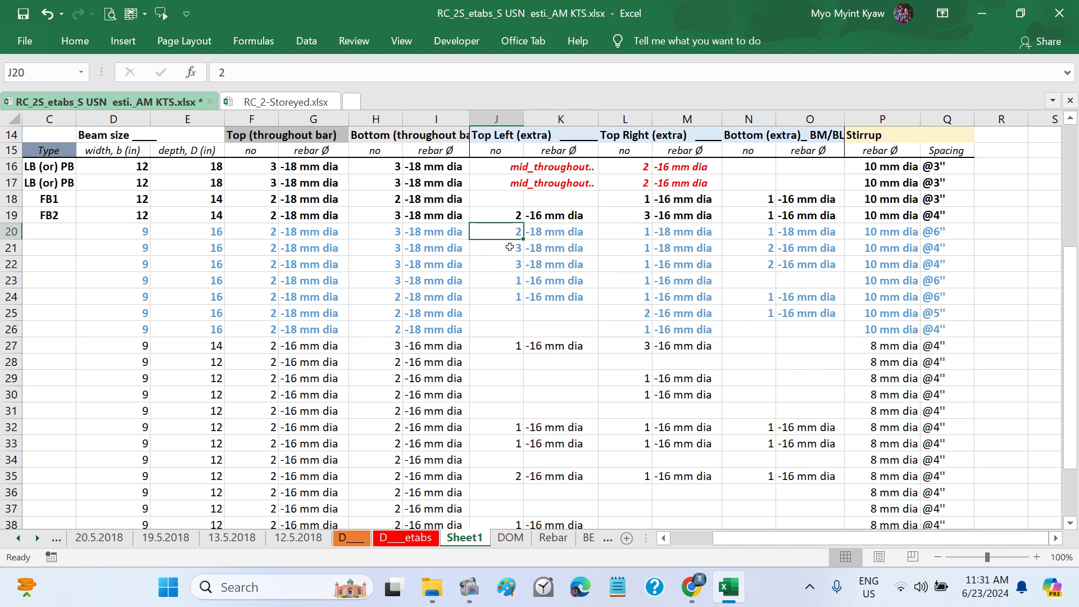
left_click_drag(509, 247, 928, 267)
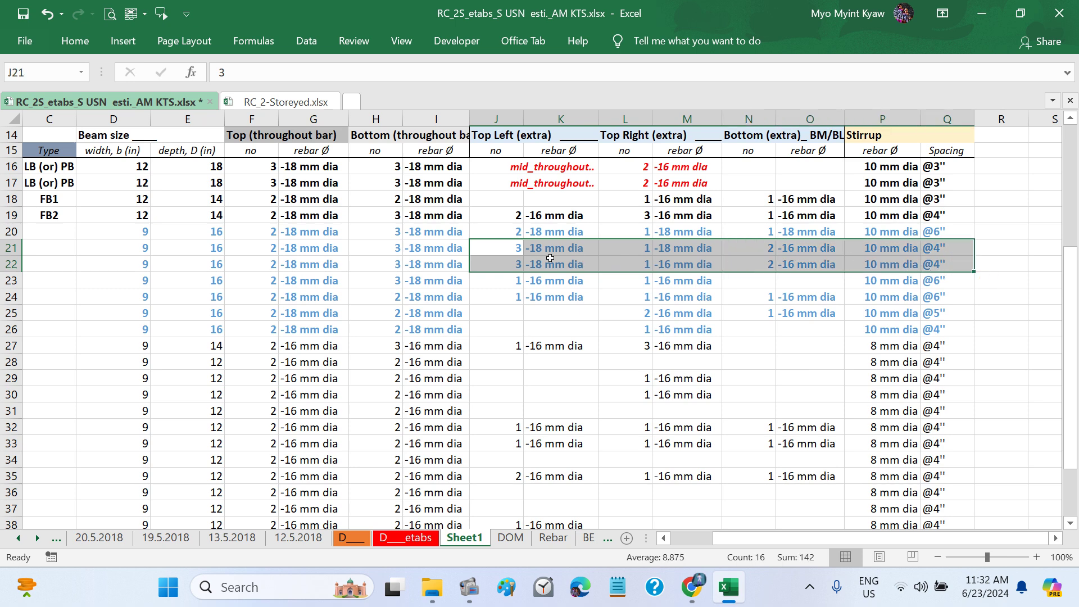
Step: Fill the type series down from beam B20 so that beam B6 gets FB3
left_click(491, 229)
scroll(386, 233, "left", 2)
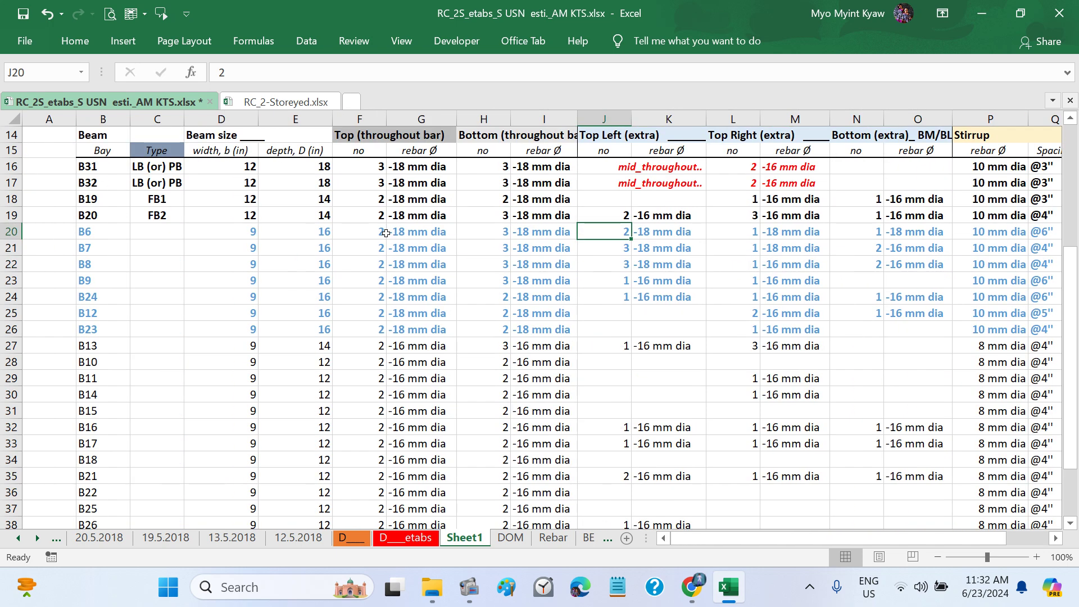
left_click(180, 216)
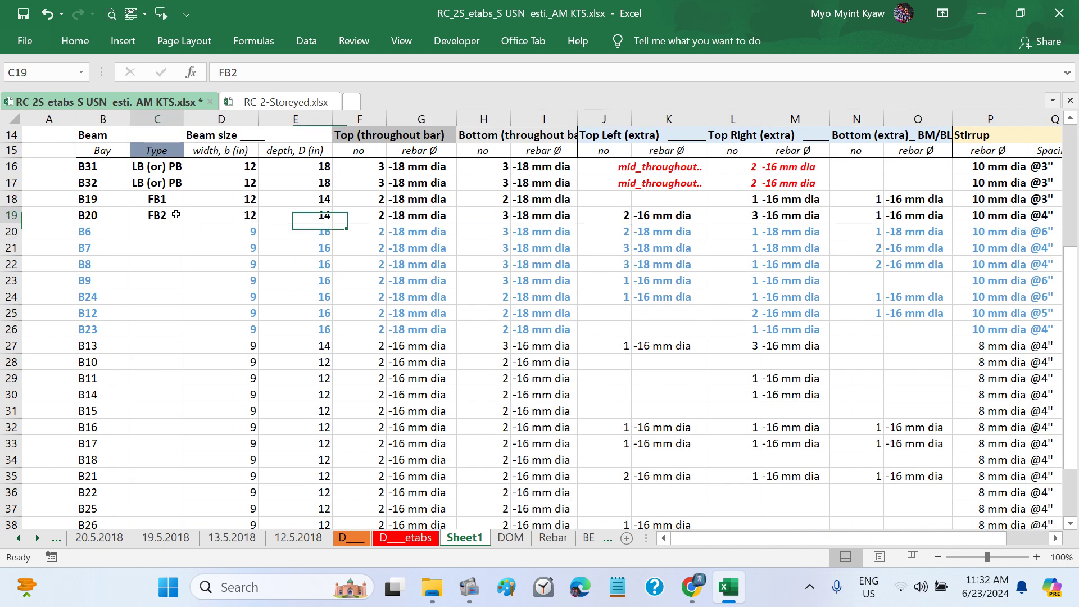
left_click_drag(185, 224, 181, 250)
left_click(167, 249)
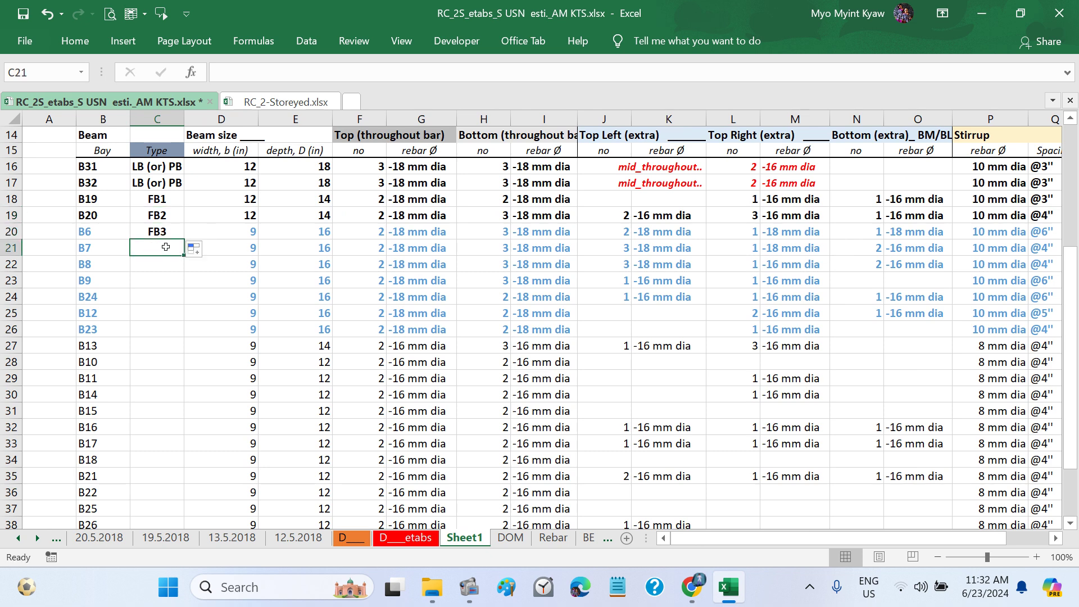
left_click(160, 231)
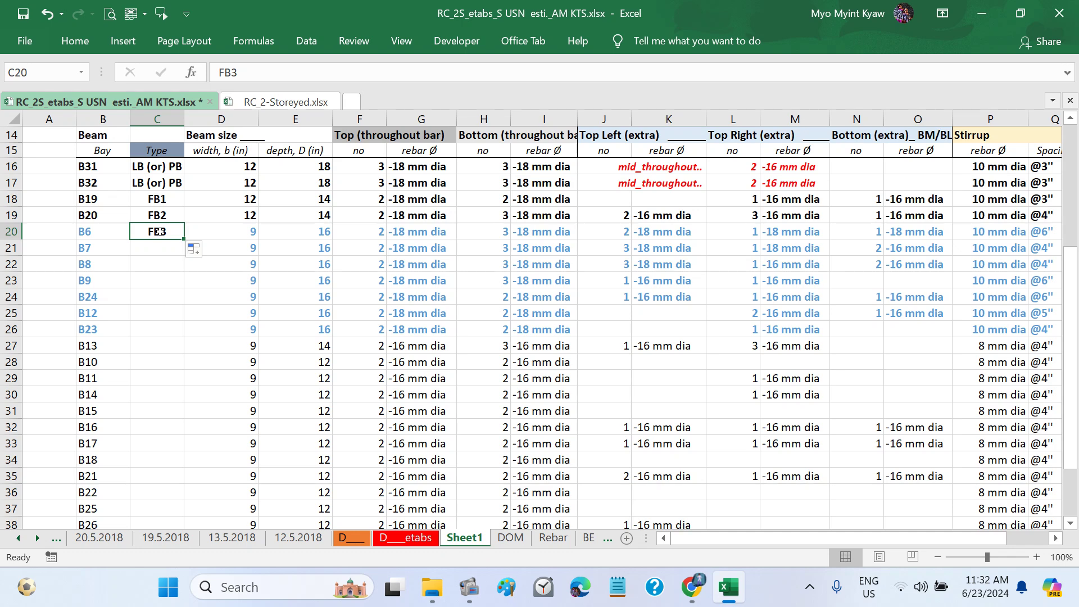
Step: Check rows 20 to 22 and enter the type FB4 for both beam B7 and beam B8
left_click(11, 231)
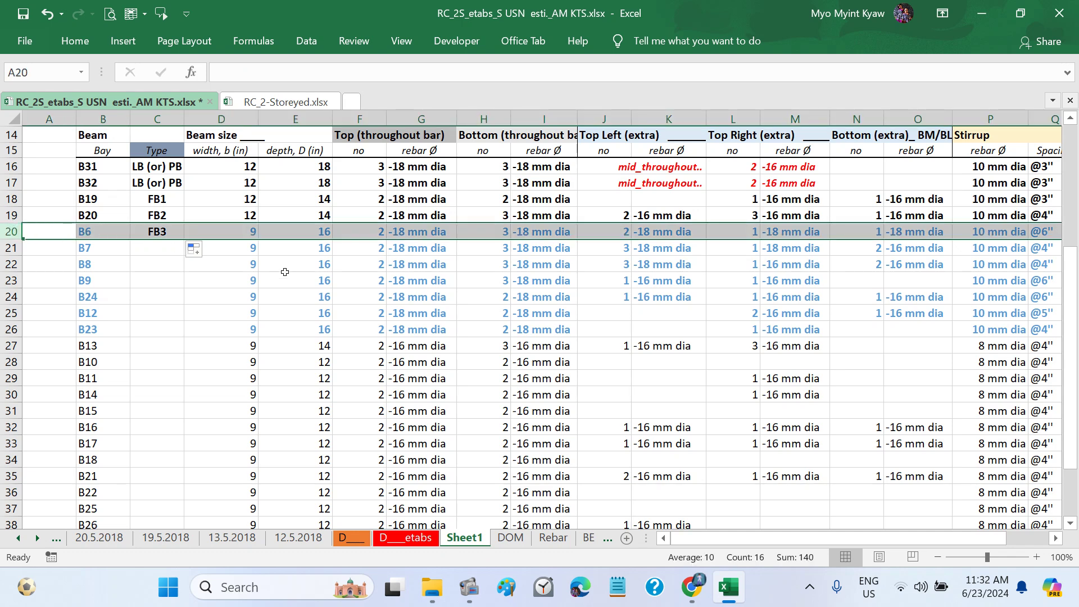
scroll(285, 272, "right", 2)
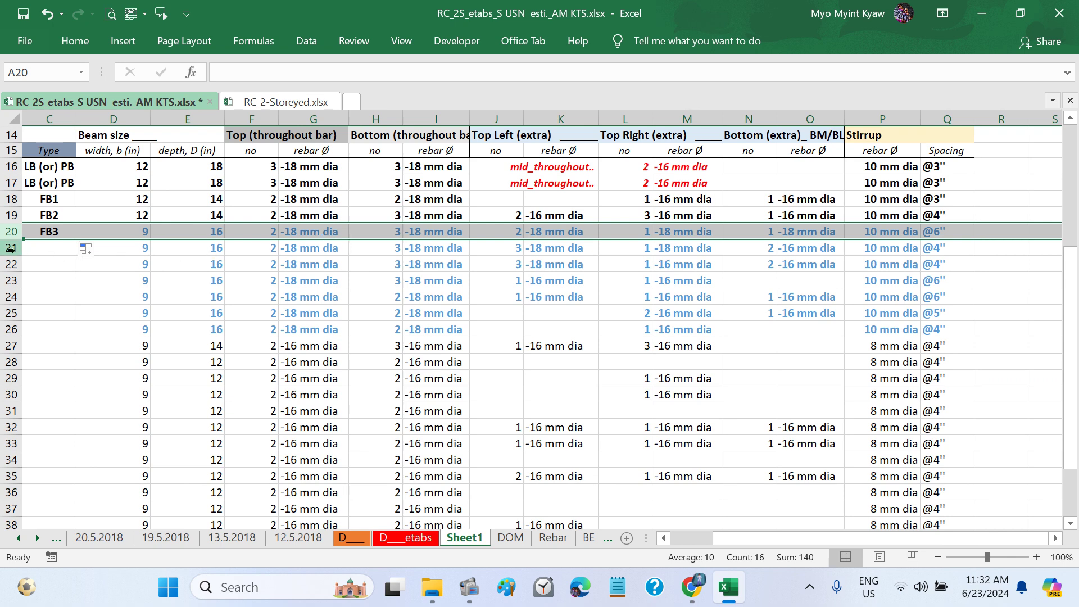
left_click_drag(12, 248, 13, 263)
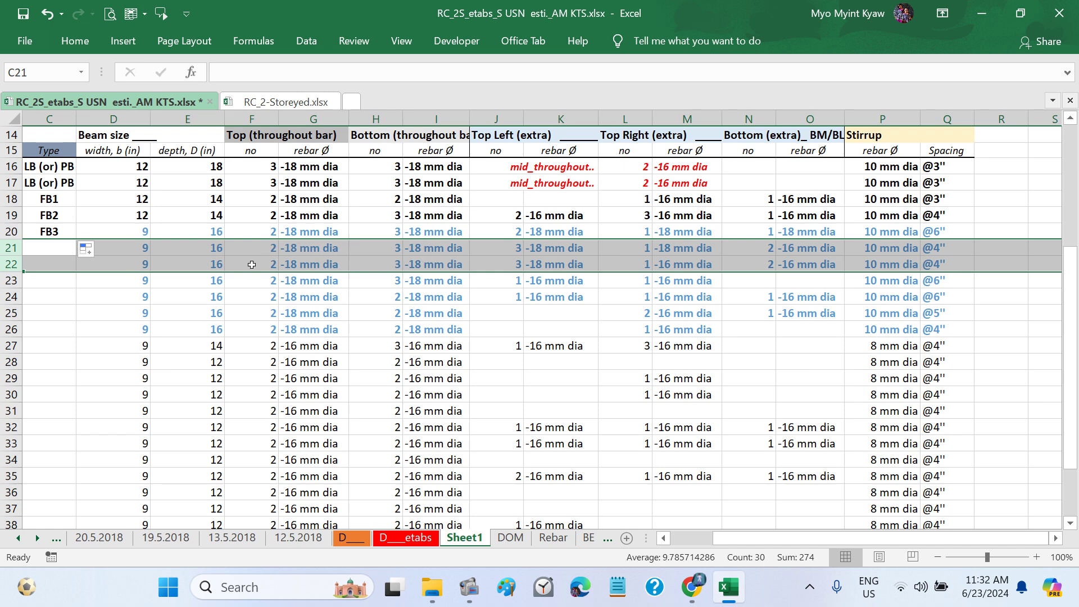
scroll(256, 315, "left", 2)
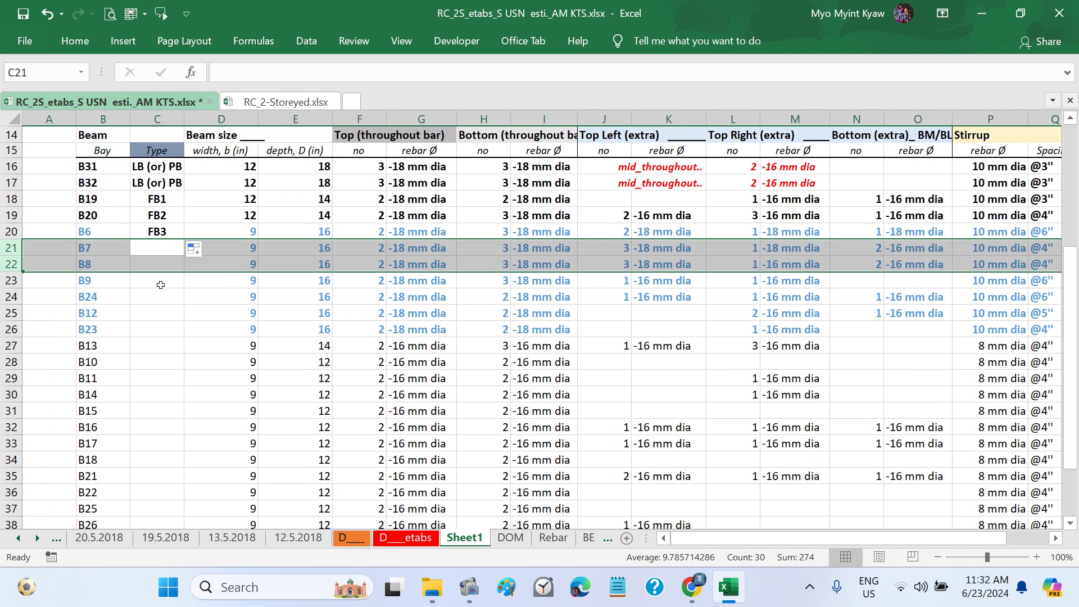
left_click(159, 281)
left_click(159, 248)
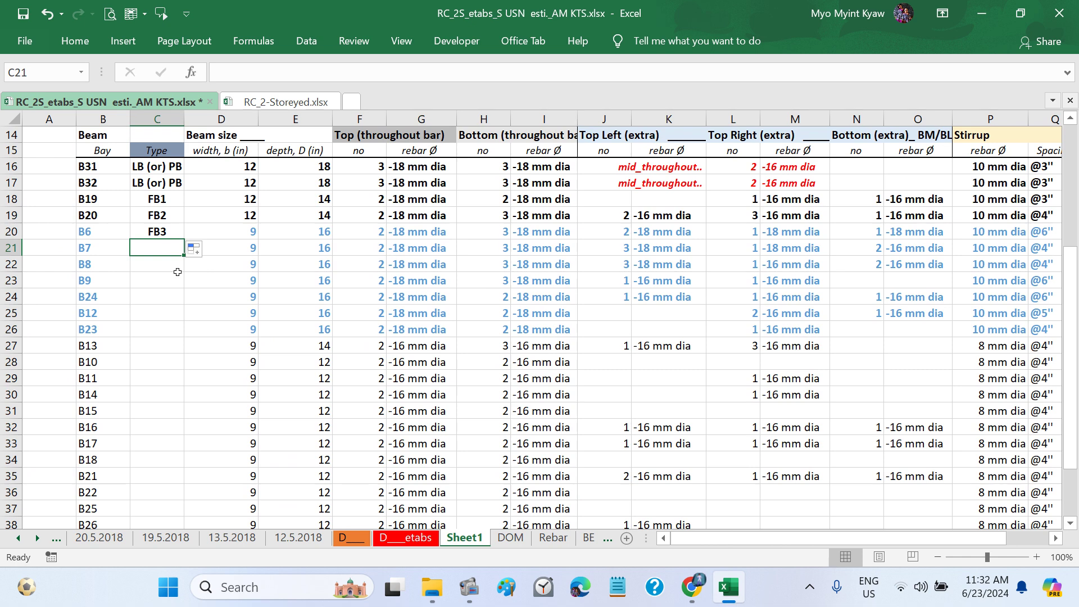
type("FB4")
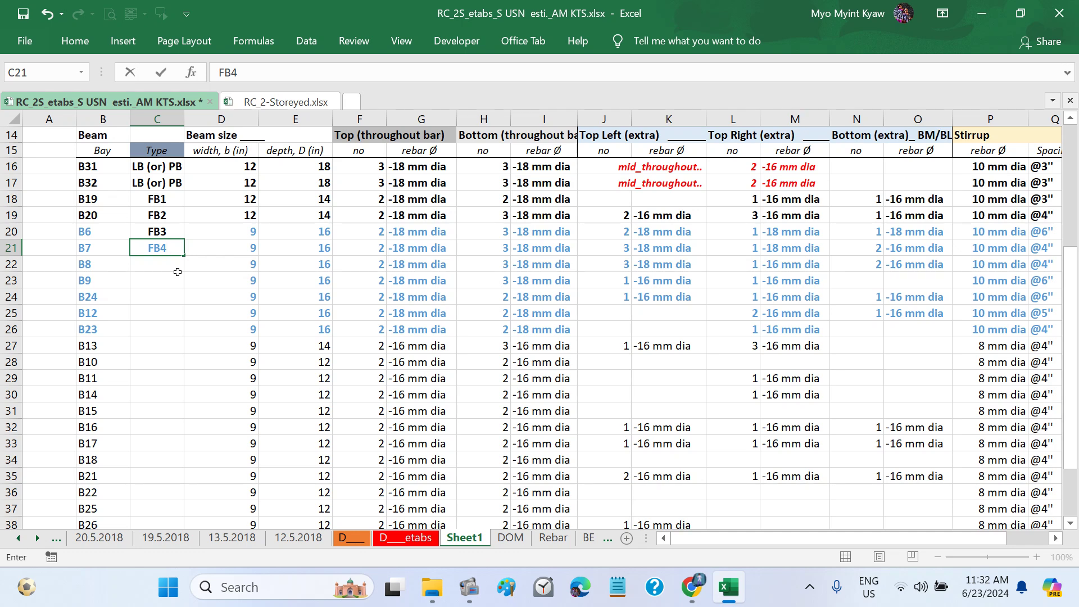
key("Return")
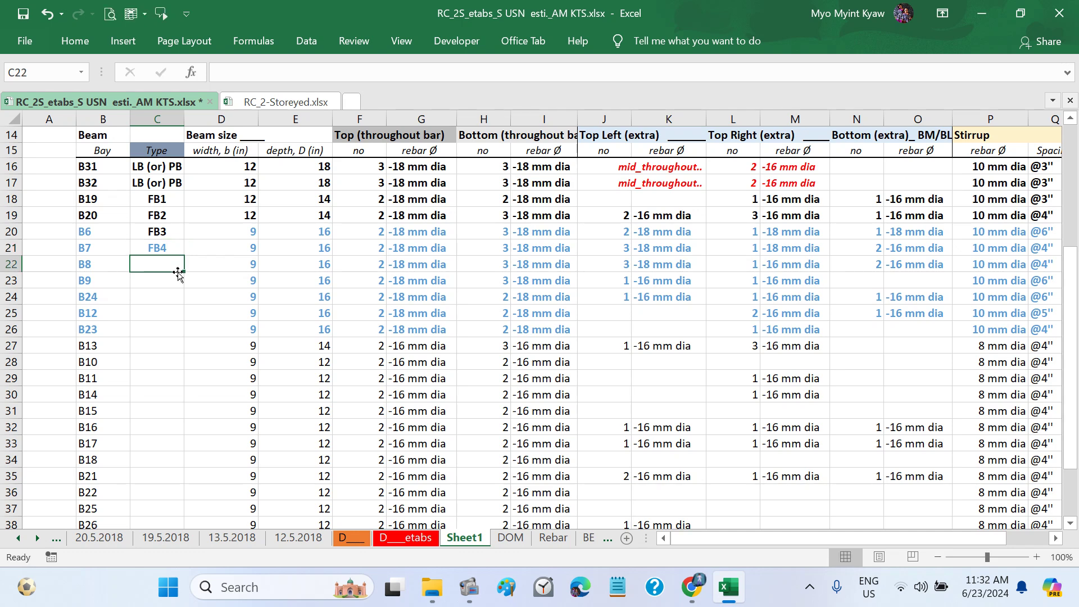
type("FB")
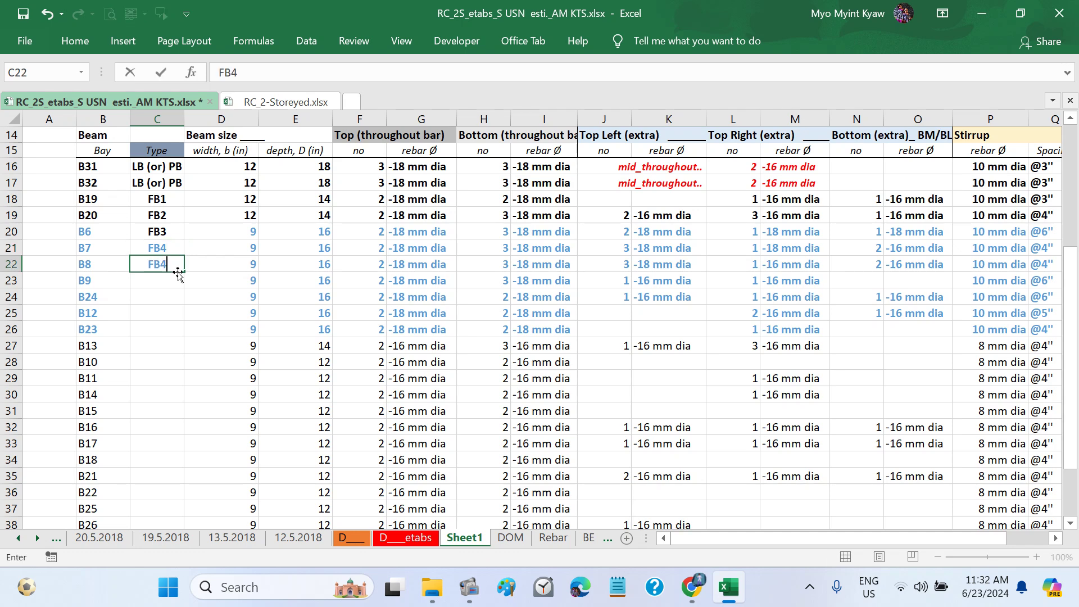
type("4")
key("Return")
Step: Copy the blue formatting of beam B7's type cell onto the FB3 cell of beam B6
key("Up")
key("Up")
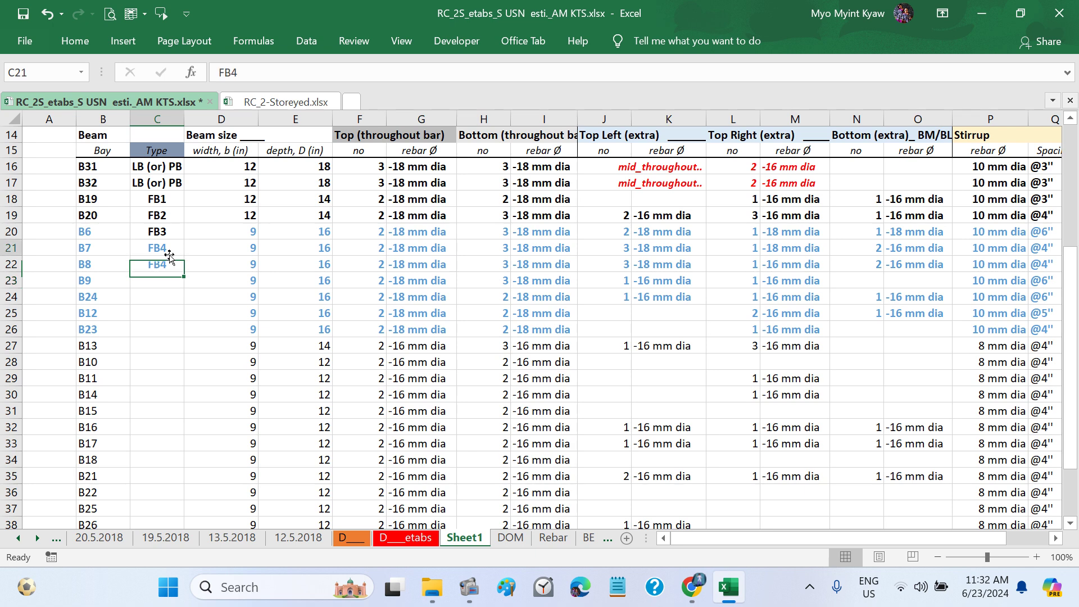
left_click(73, 41)
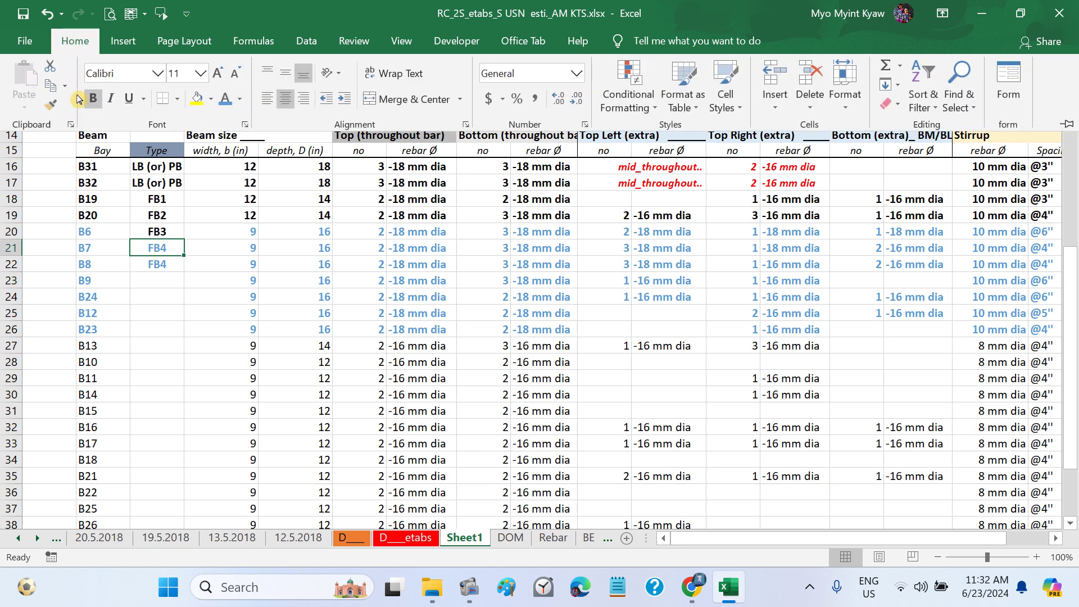
left_click(58, 106)
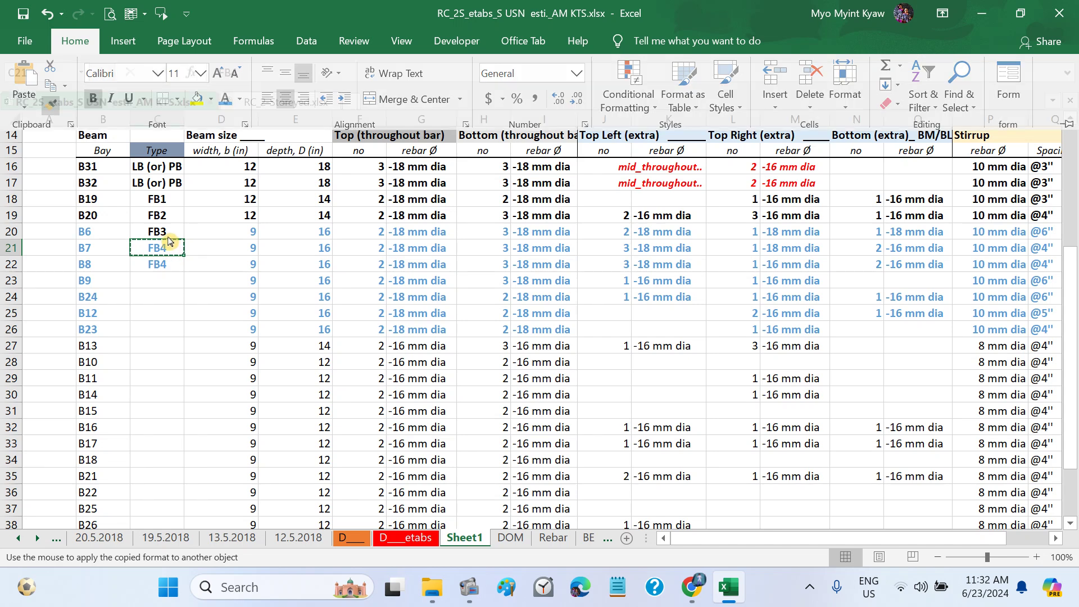
left_click(170, 232)
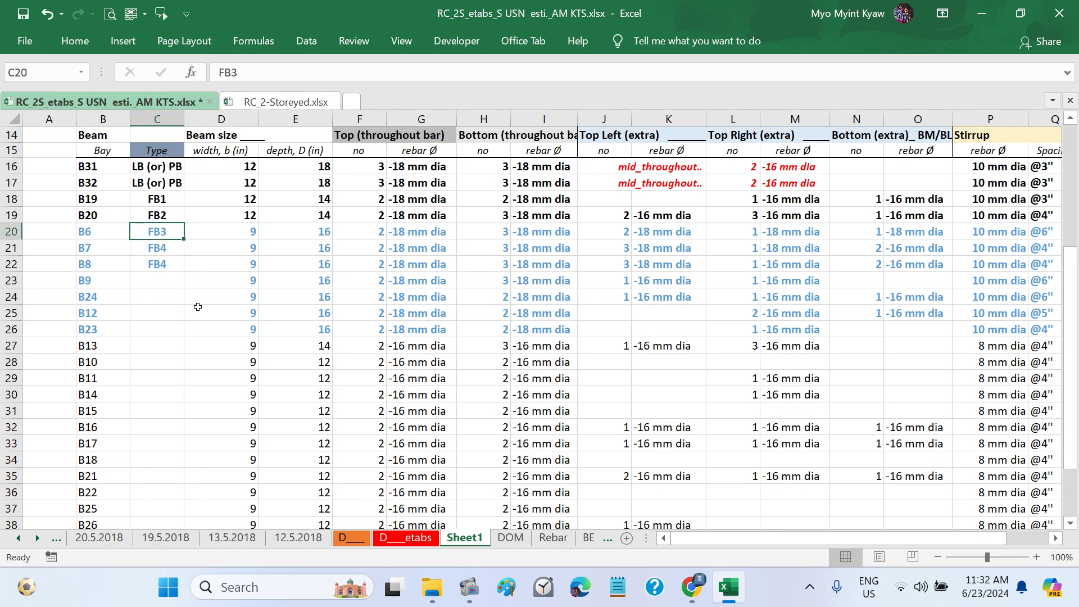
Step: Check the rebar of beams B9 to B23 and fill the type series down from beam B8, giving FB5 to FB8 in rows 23 to 26
left_click(158, 269)
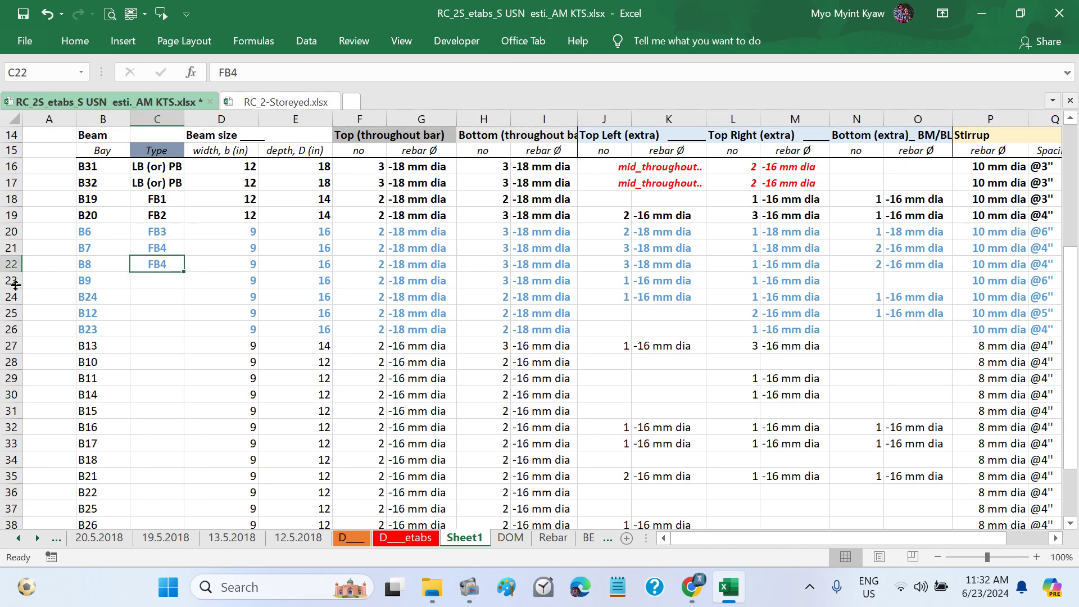
left_click_drag(15, 273, 12, 302)
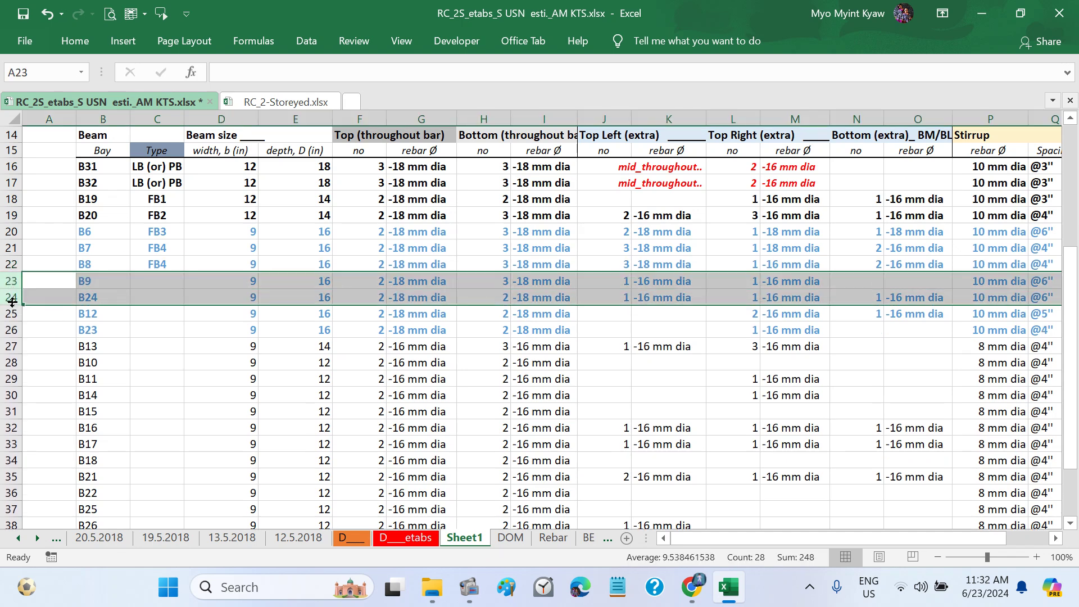
scroll(470, 326, "right", 3)
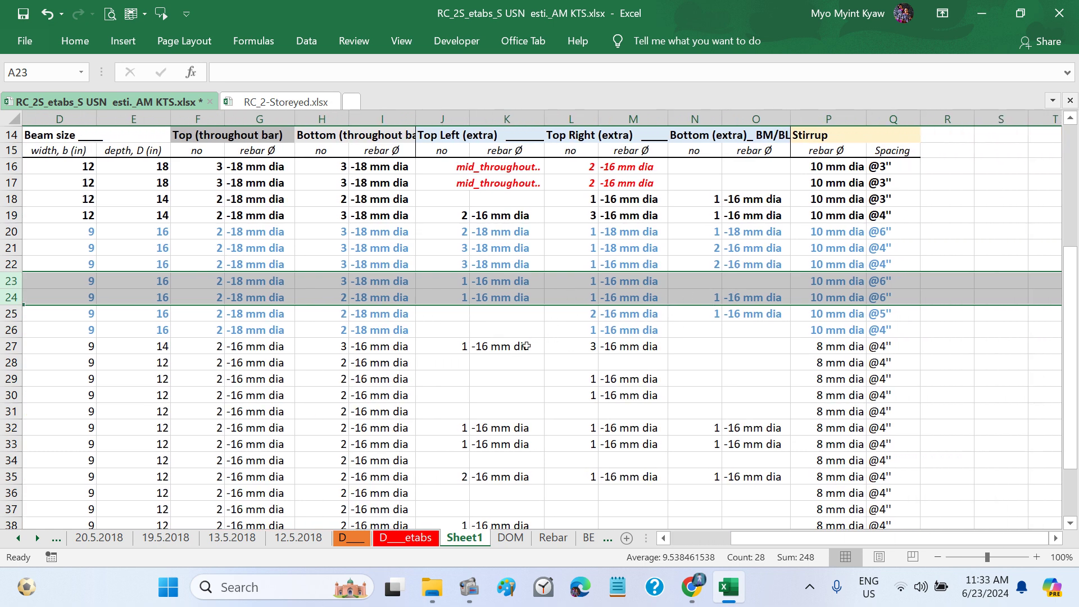
left_click(629, 332)
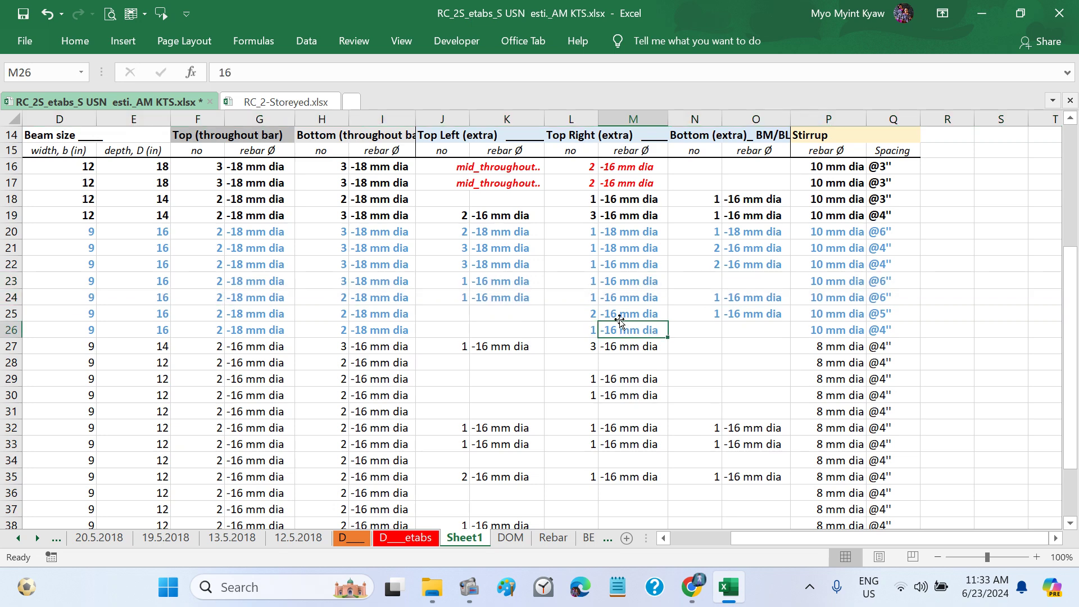
left_click(621, 315)
scroll(529, 332, "left", 3)
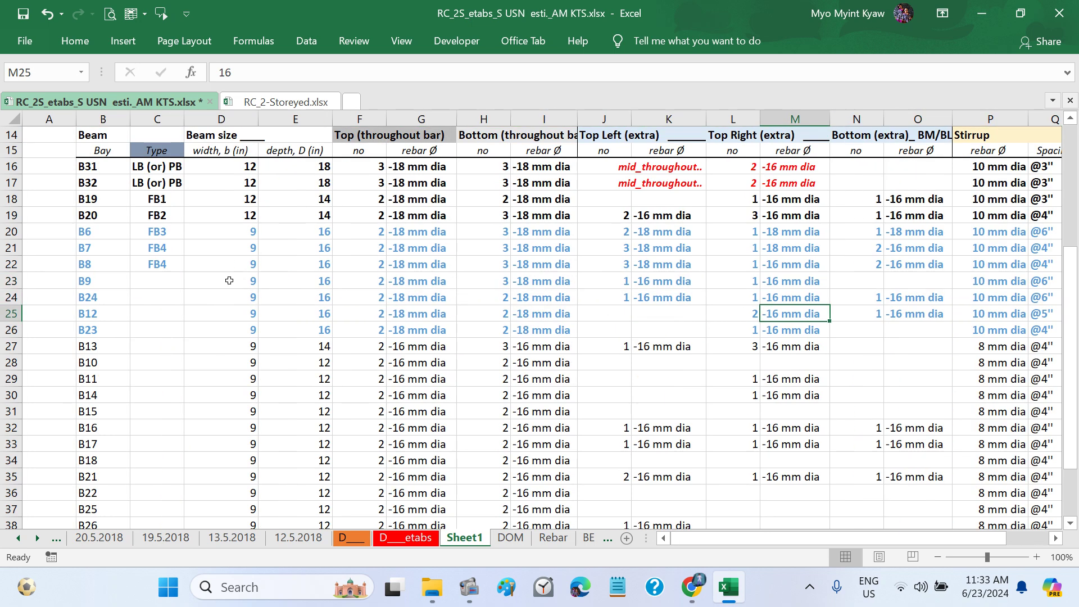
left_click(171, 267)
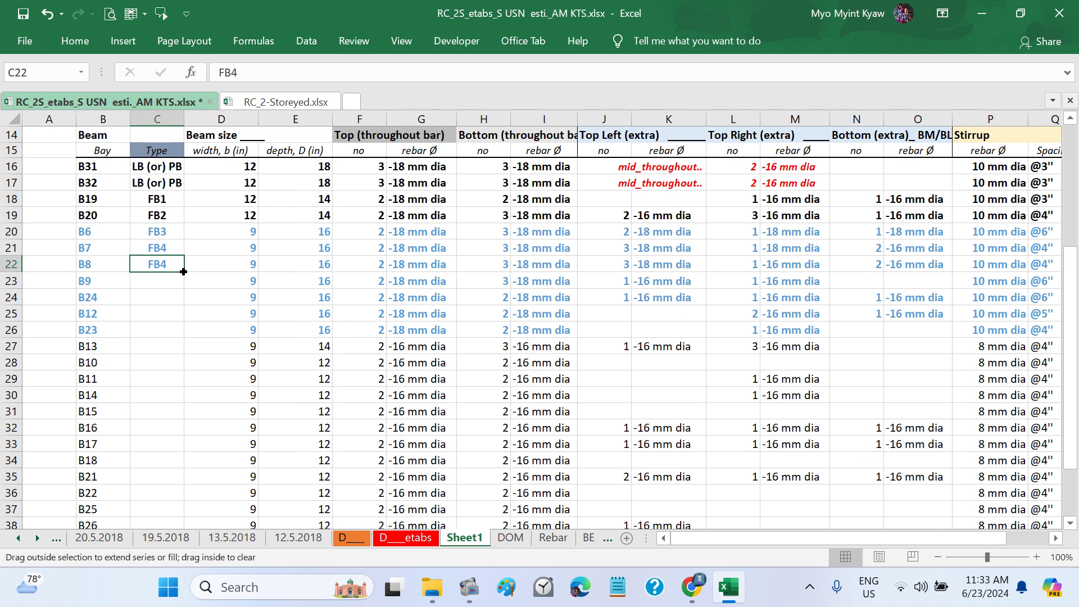
left_click_drag(184, 271, 182, 337)
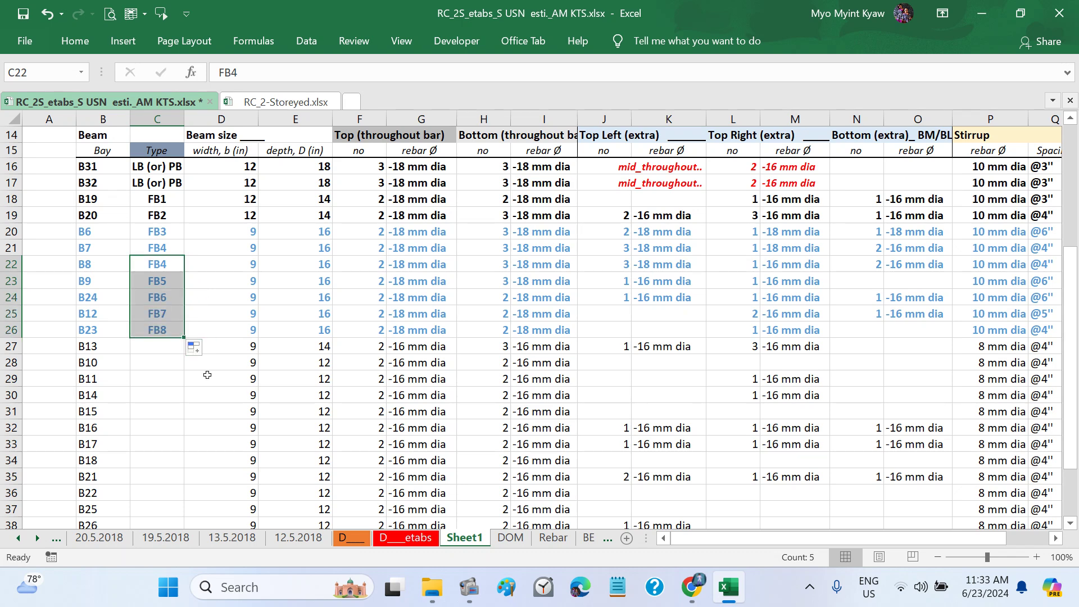
Step: Shade the two FB4 type cells of beams B7 and B8 with a light grey fill
left_click(172, 250)
left_click(172, 266)
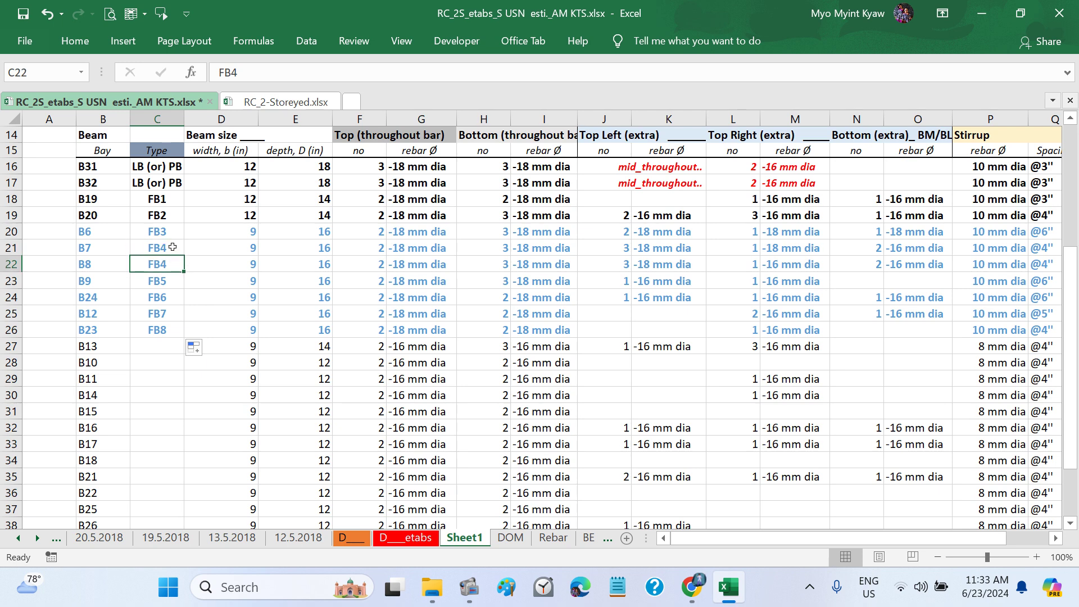
left_click_drag(173, 248, 172, 263)
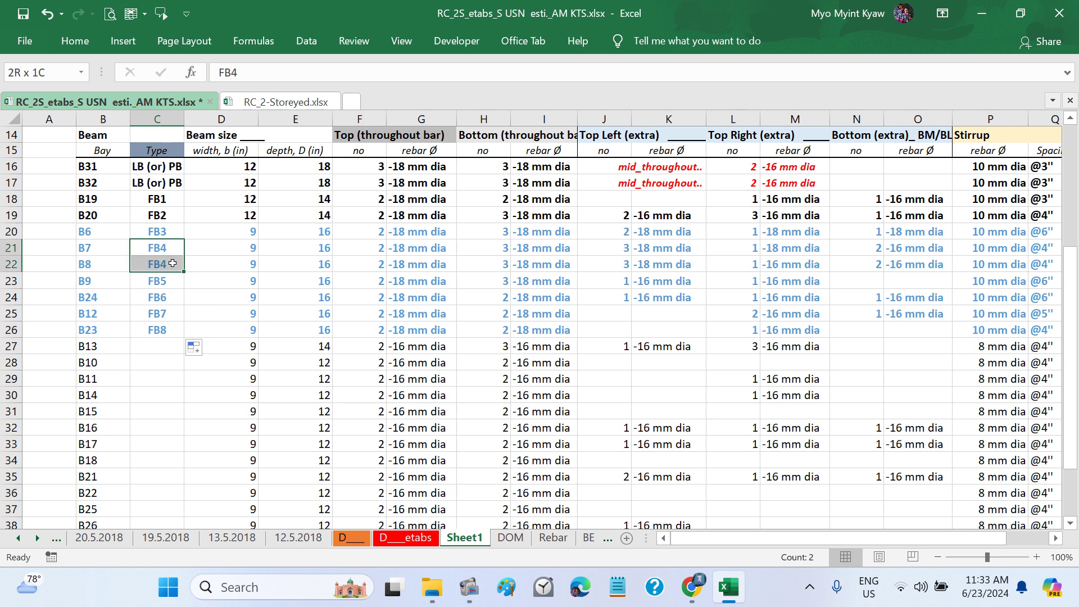
left_click(75, 41)
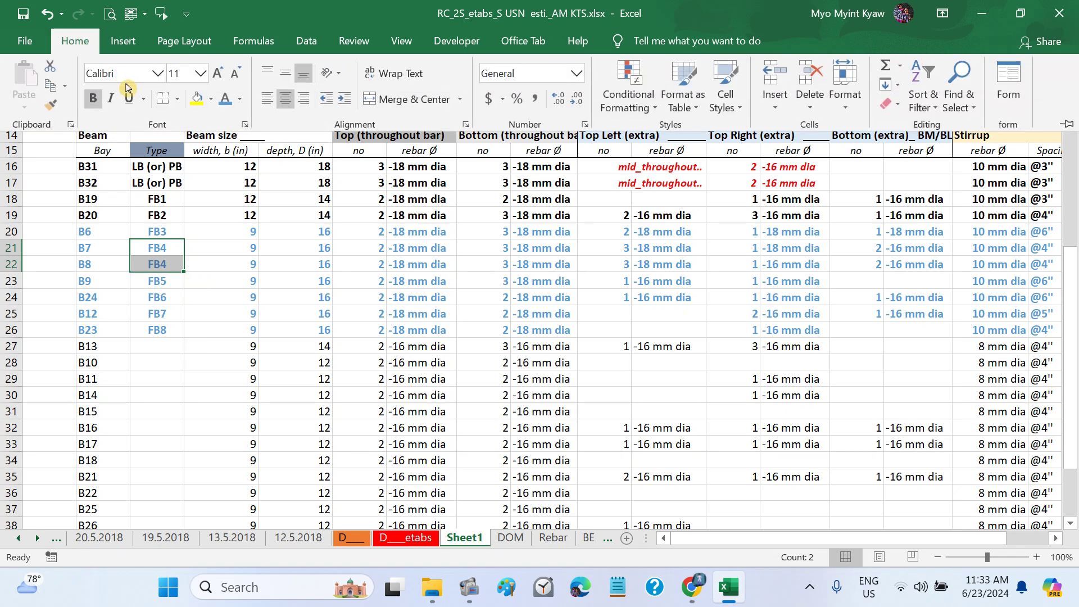
left_click(212, 100)
key("Escape")
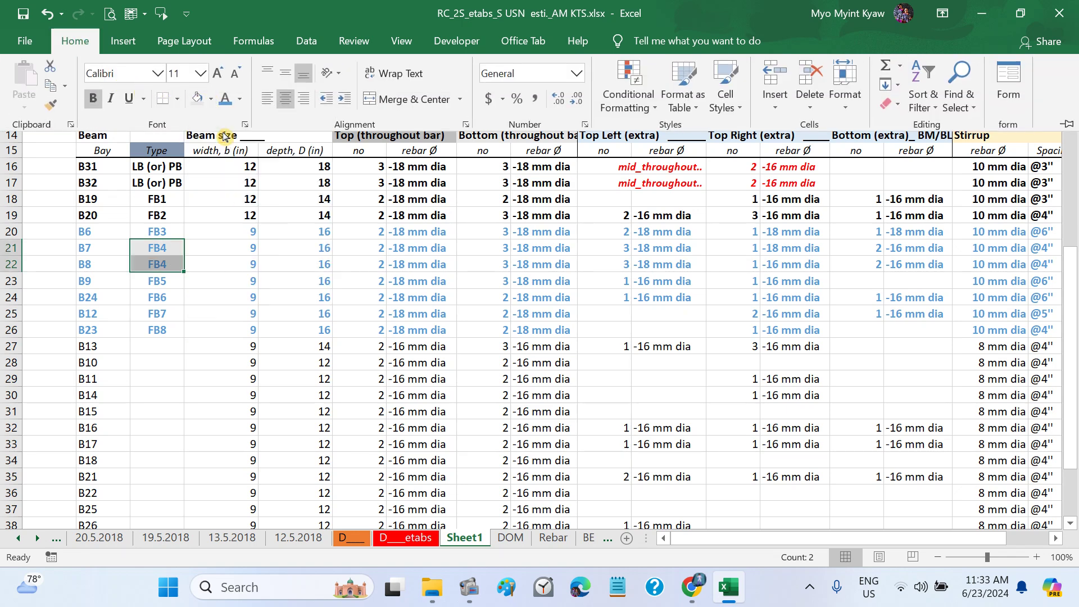
key("Escape")
left_click(206, 215)
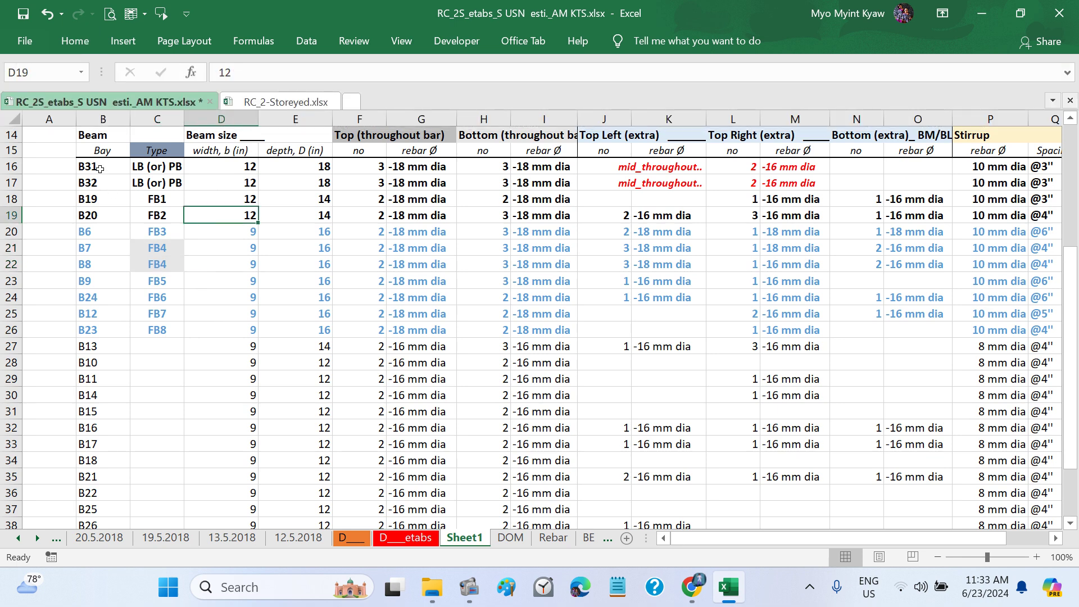
Step: Apply the same light grey fill to rows 16 and 17, beams B31 and B32
left_click_drag(96, 166, 816, 181)
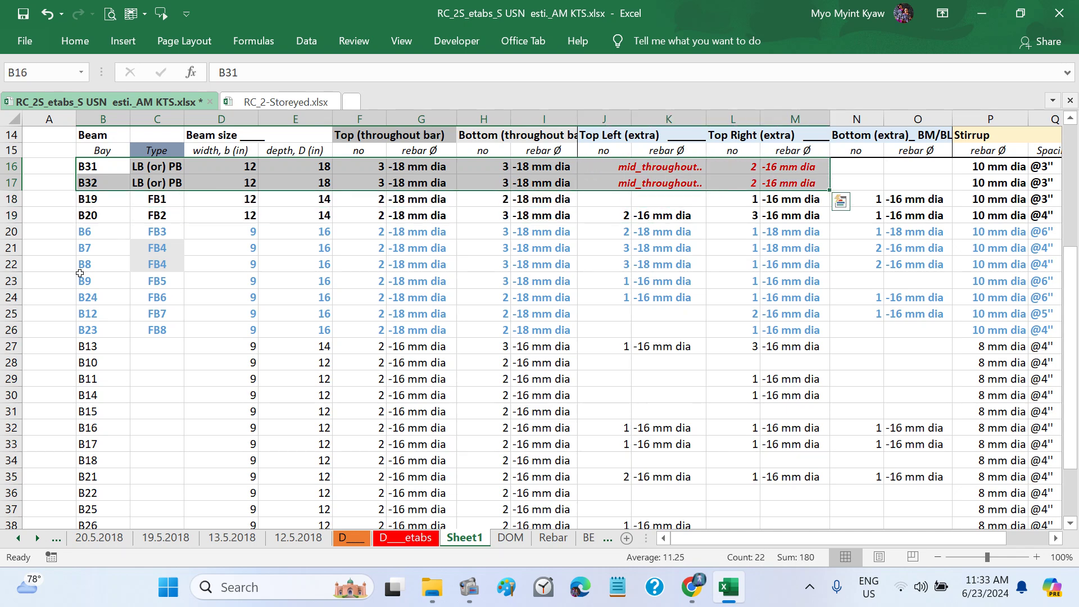
mouse_move(14, 166)
left_mouse_down()
mouse_move(15, 199)
mouse_move(14, 182)
left_mouse_up()
left_click(75, 41)
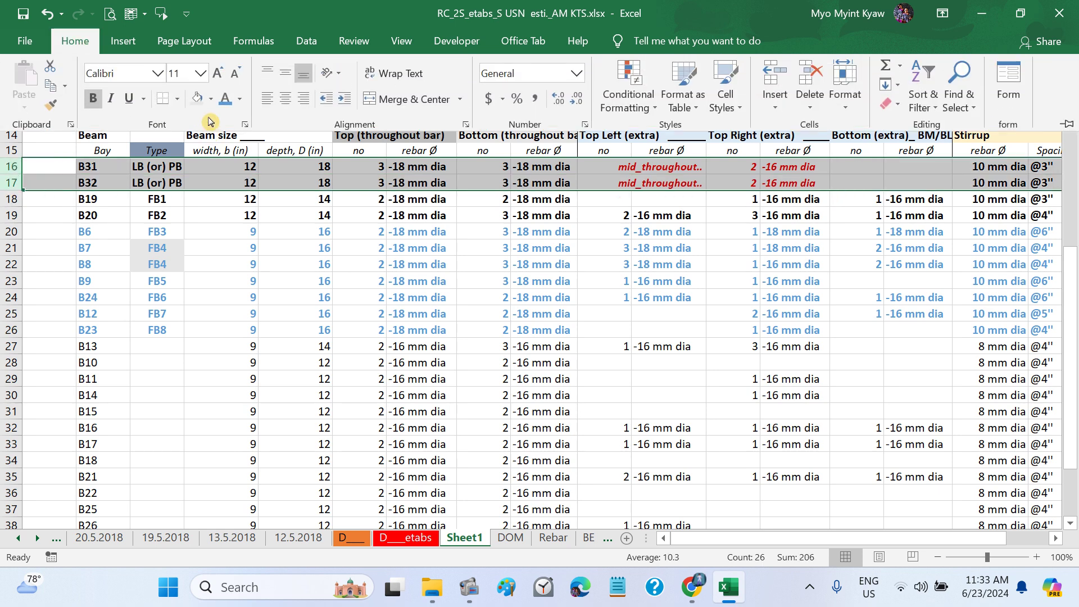
left_click(197, 99)
scroll(511, 313, "right", 3)
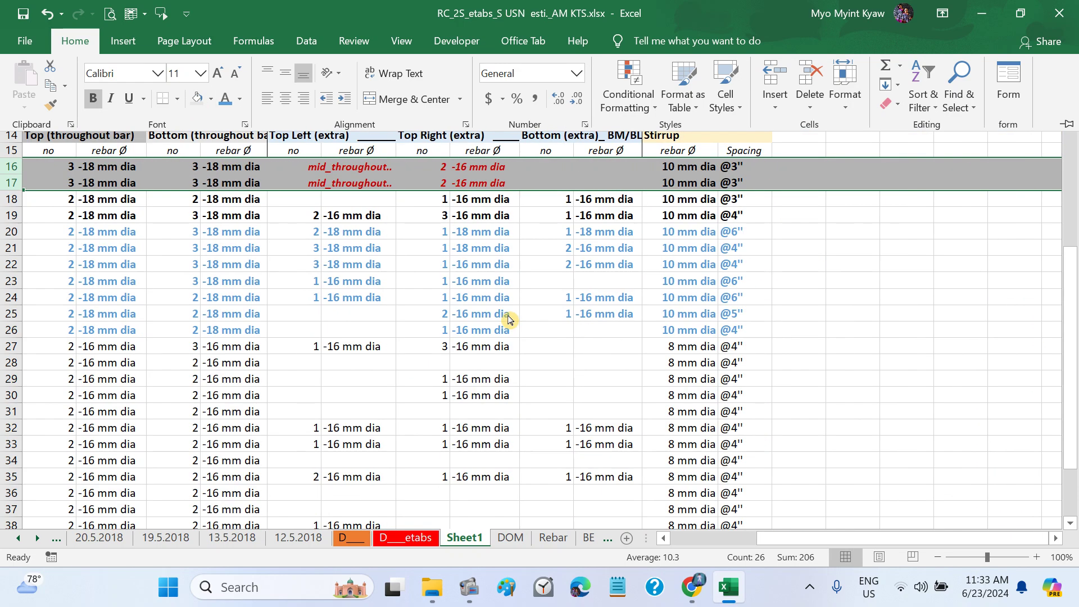
Step: Shade the full rows 21 and 22, beams B7 and B8, with the same light grey fill
scroll(509, 319, "left", 3)
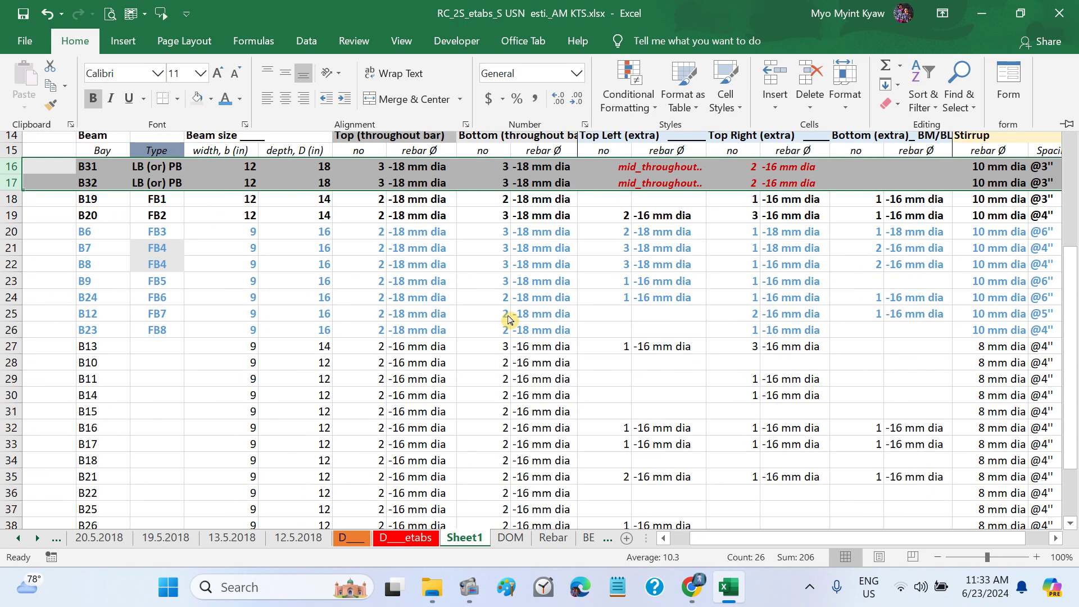
left_click(11, 246)
left_click_drag(10, 246, 11, 259)
left_click(75, 40)
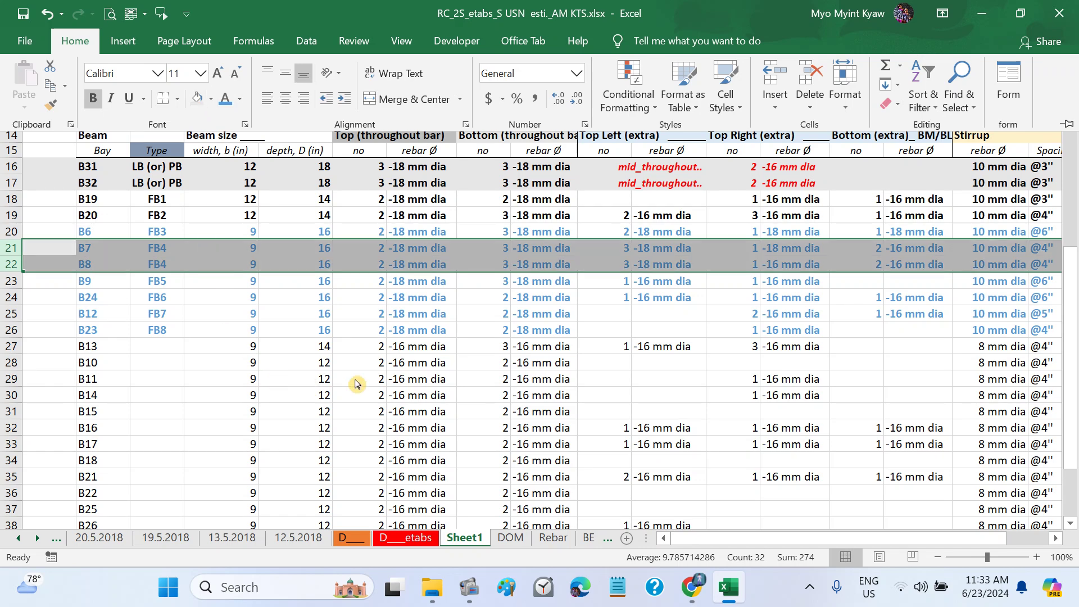
scroll(355, 384, "right", 2)
scroll(355, 384, "left", 2)
left_click(470, 588)
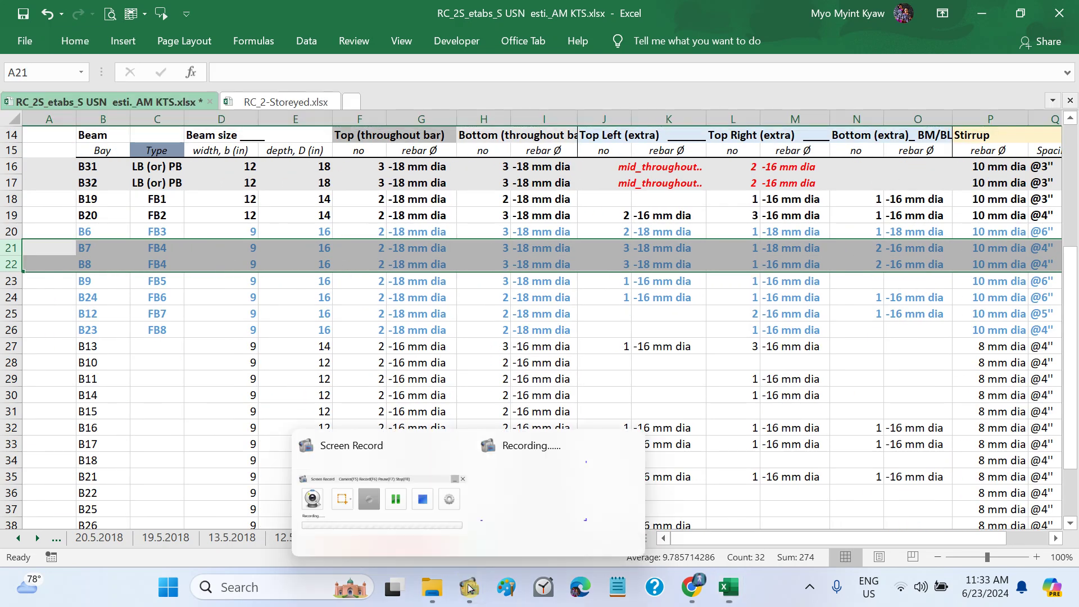
left_click(387, 456)
left_click(561, 248)
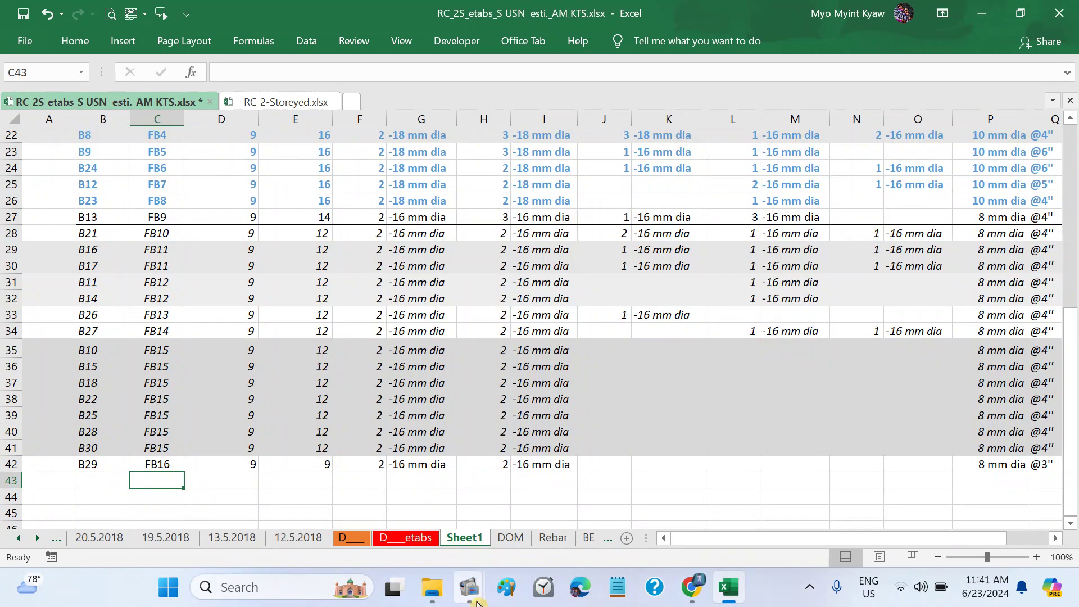
mouse_move(477, 603)
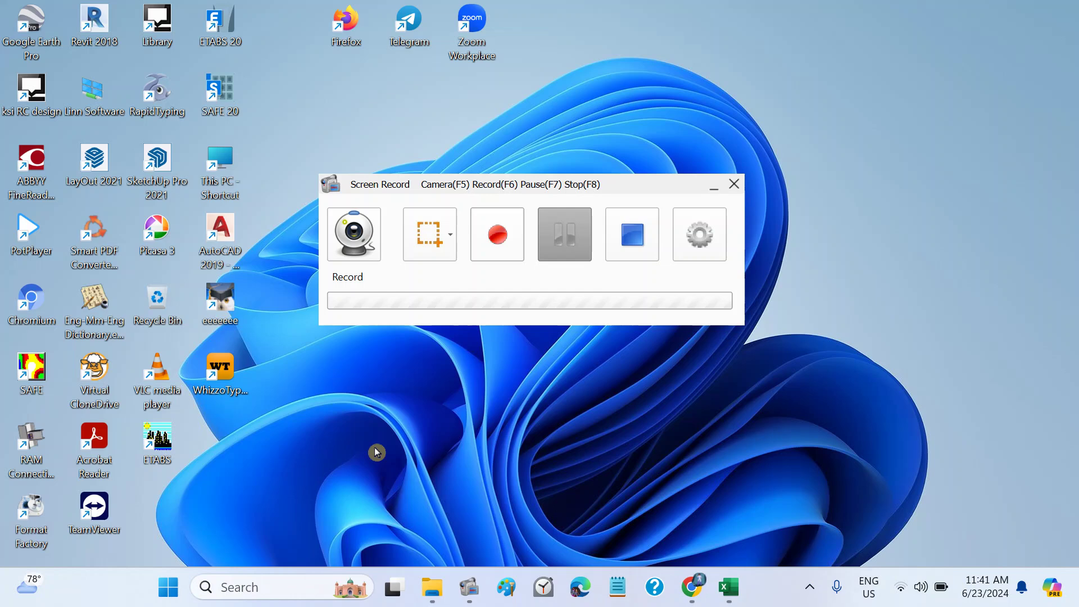
left_click(373, 451)
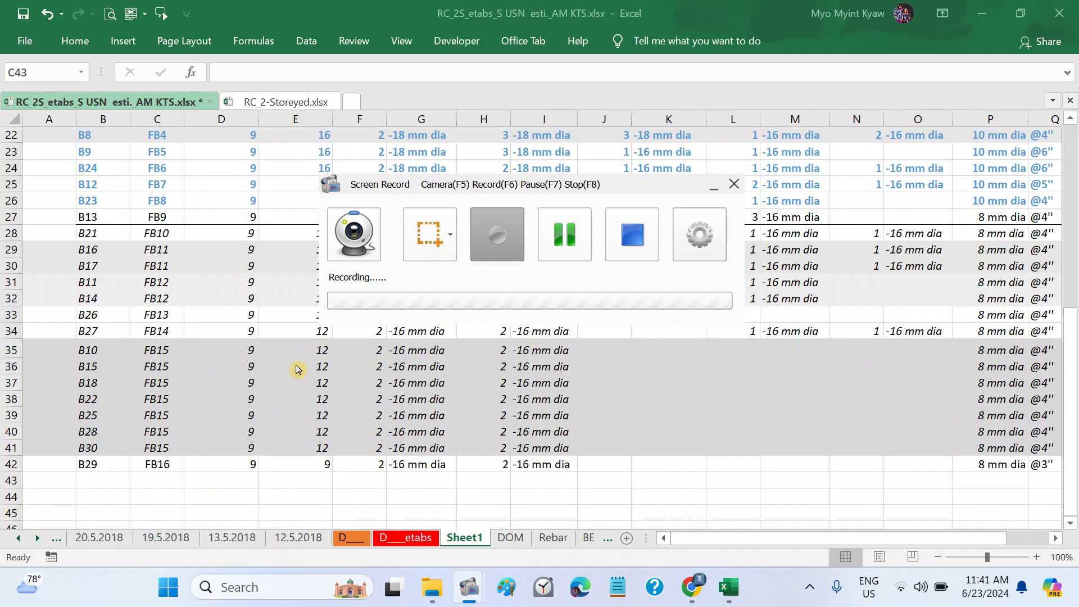
left_click(256, 315)
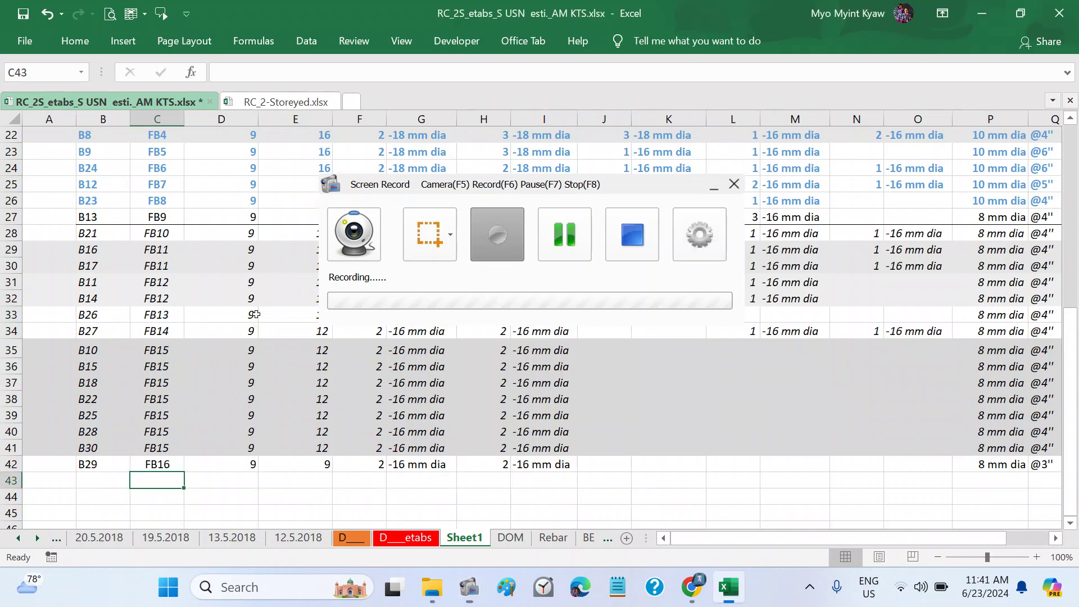
left_click(711, 190)
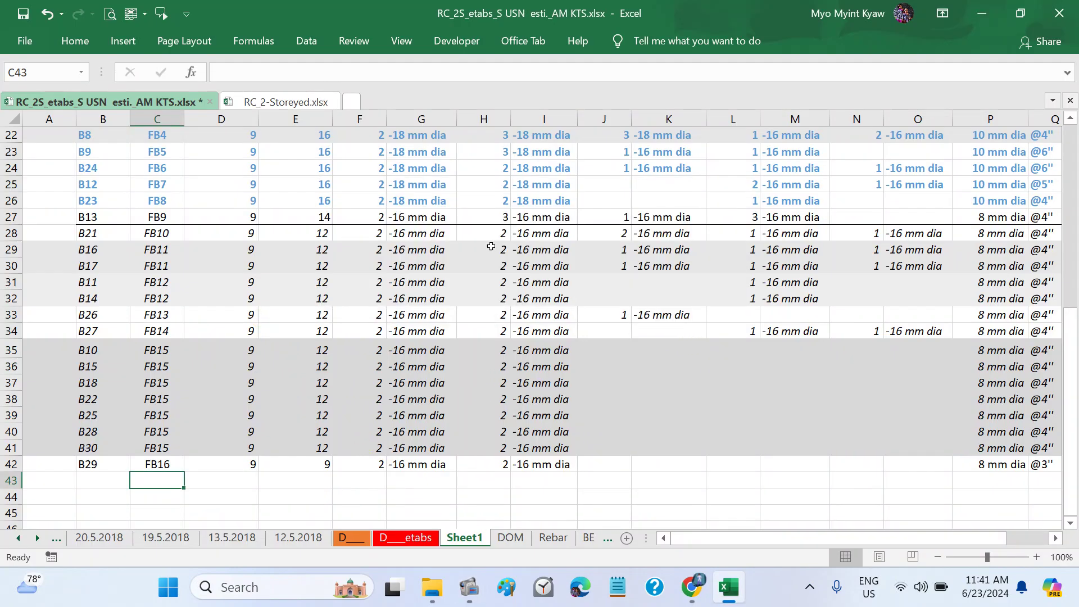
Step: Review the floor beam schedule on Sheet1 and copy it from the Beam header in B14 through the stirrup spacing in Q42
left_click(167, 462)
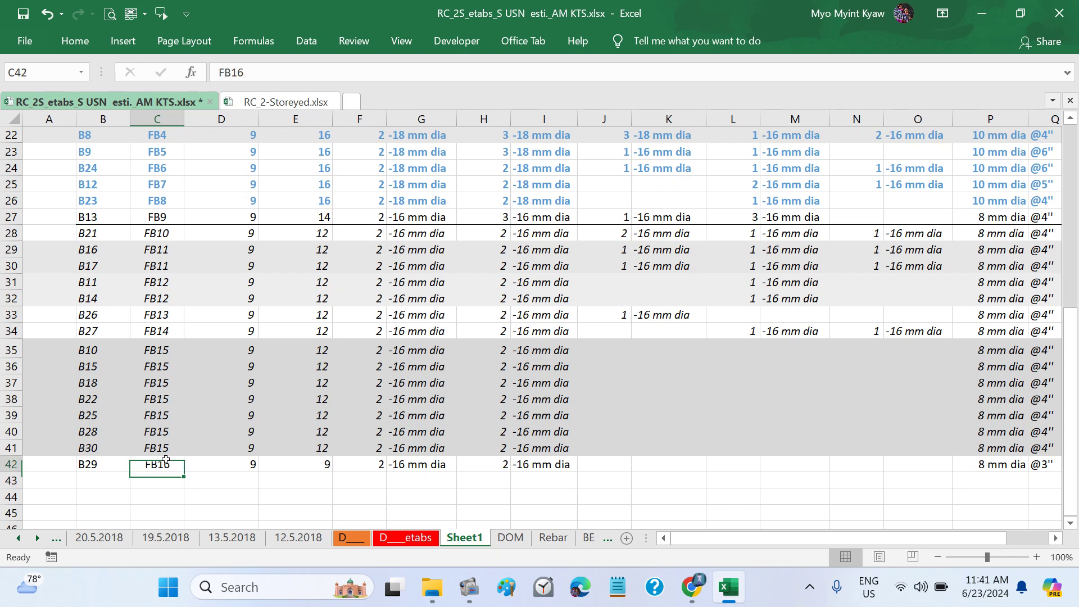
scroll(351, 332, "up", 6)
scroll(349, 332, "down", 2)
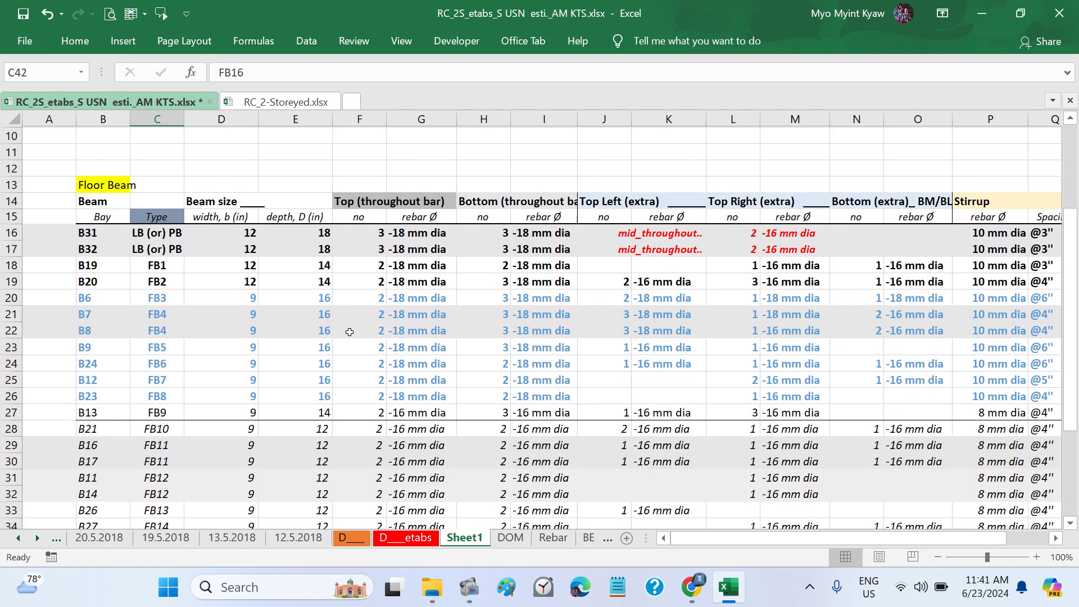
left_click(87, 202)
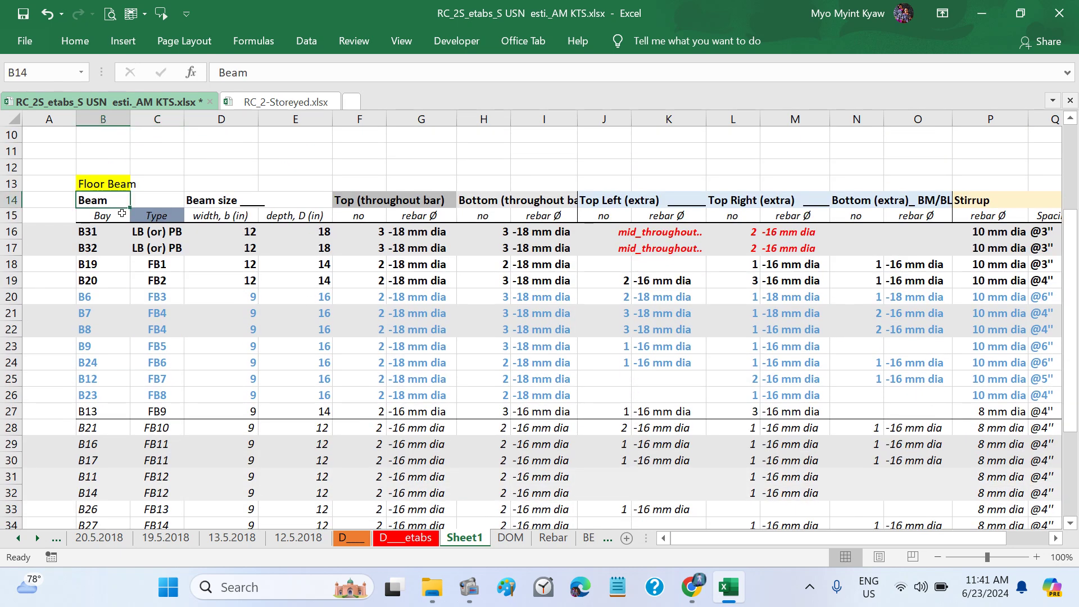
left_click(111, 216)
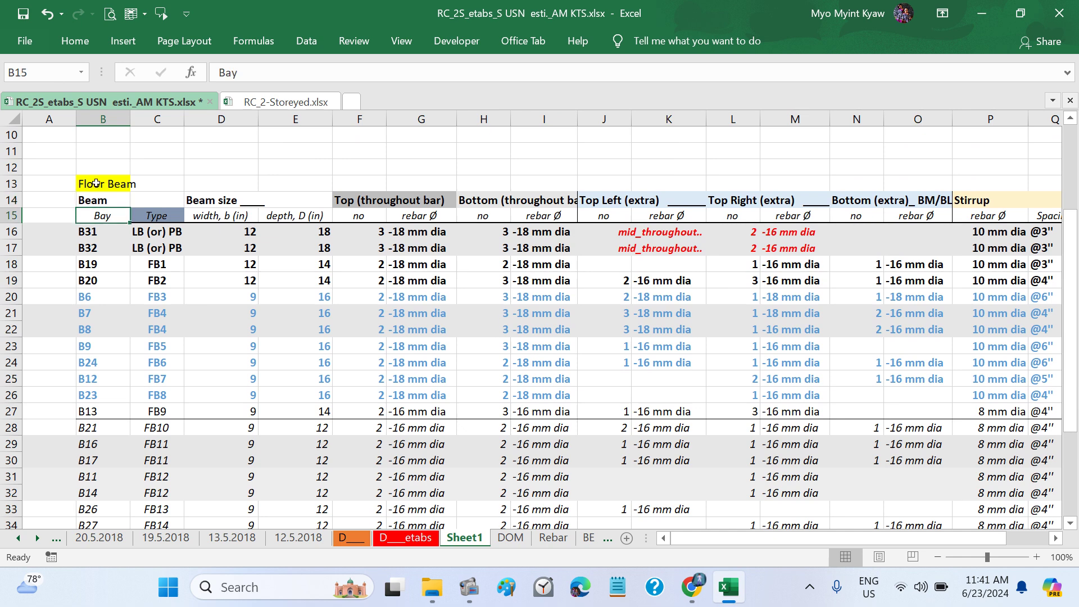
left_click_drag(99, 199, 933, 452)
scroll(614, 397, "left", 2)
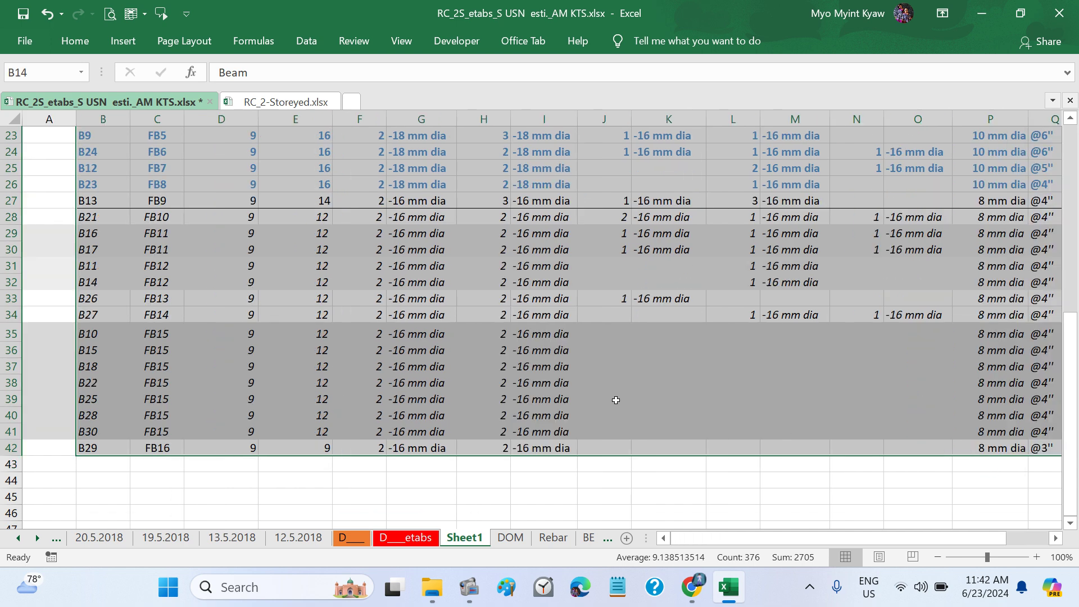
scroll(616, 399, "up", 2)
scroll(615, 399, "up", 2)
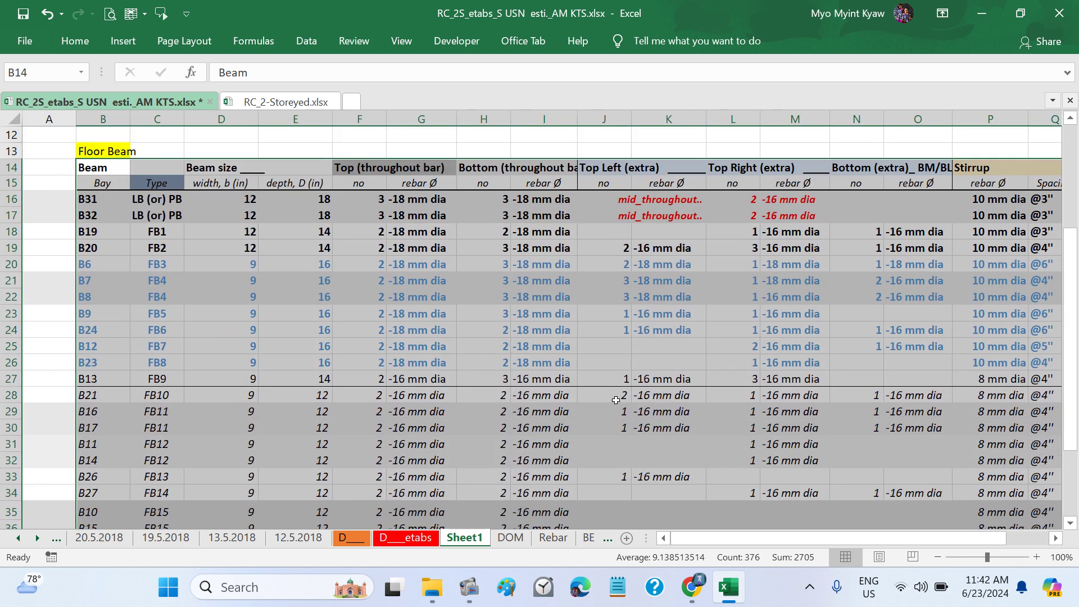
scroll(615, 400, "right", 3)
scroll(616, 400, "down", 4)
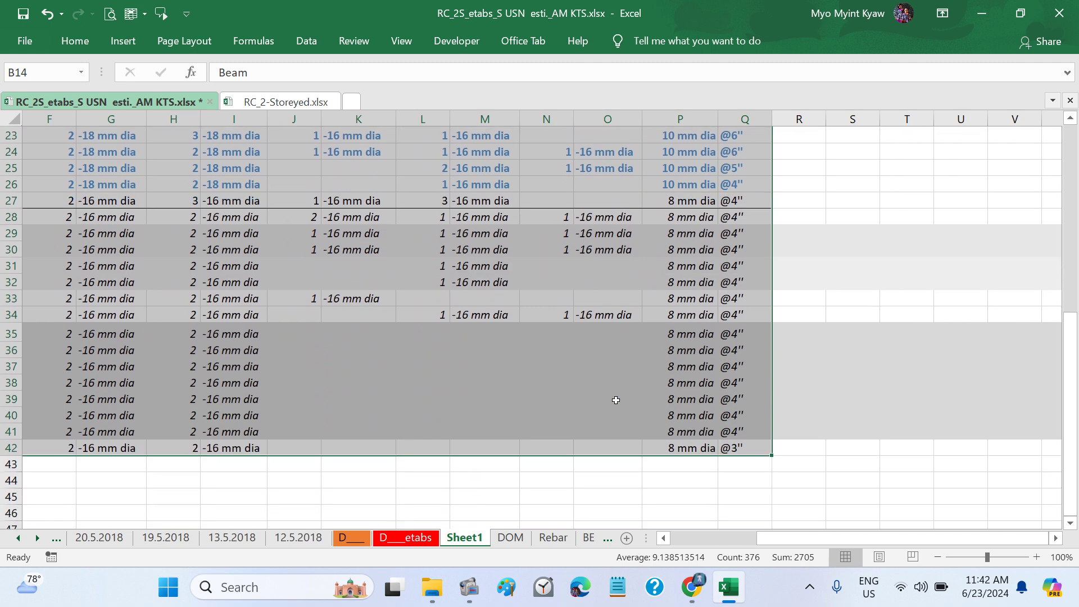
scroll(615, 399, "left", 2)
scroll(616, 399, "up", 3)
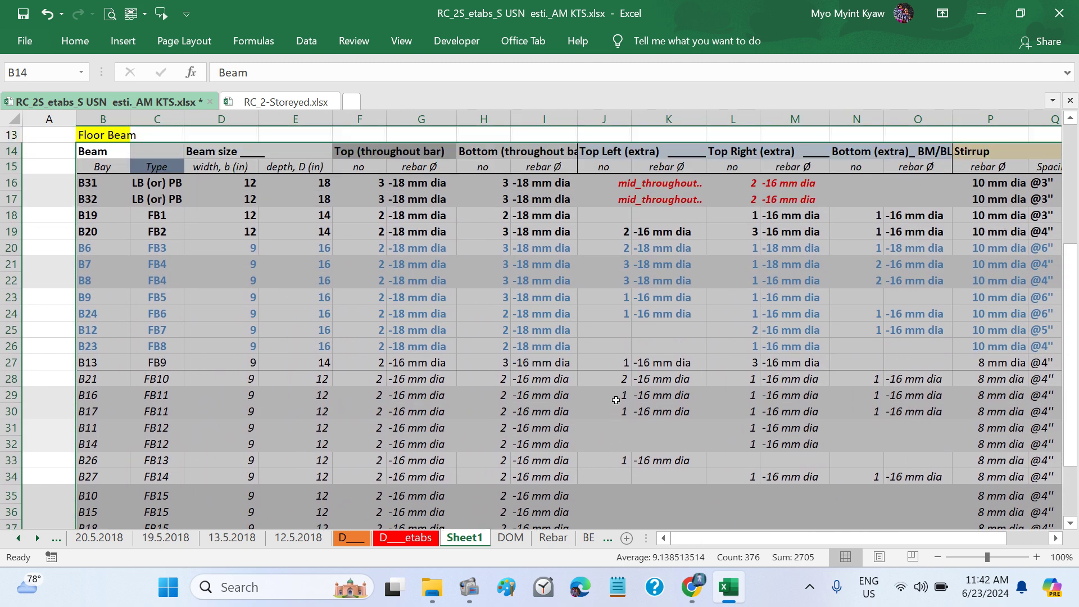
key("ctrl+c")
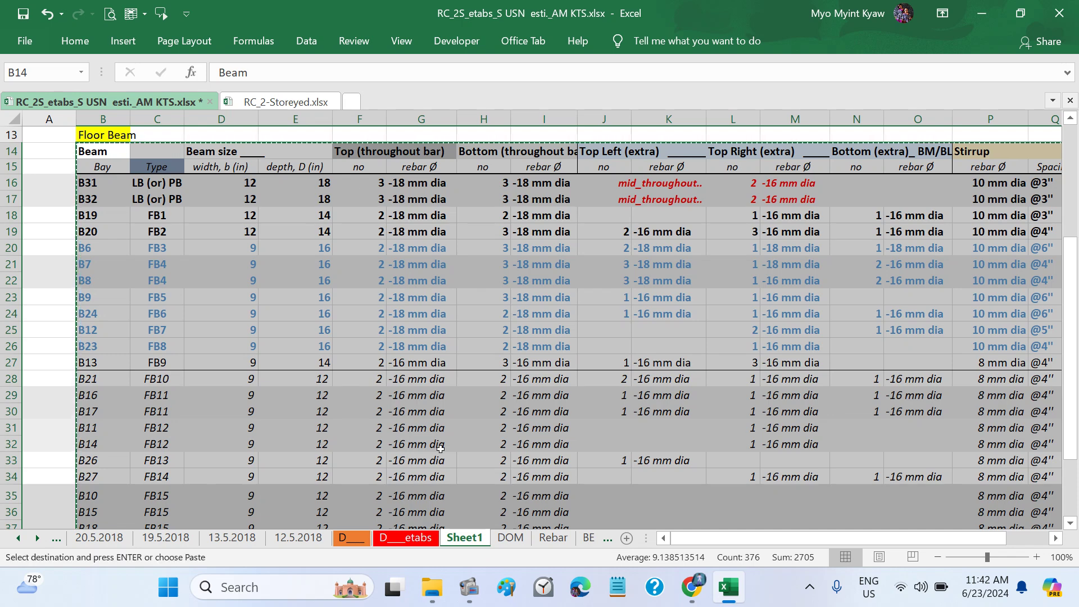
Step: Paste the copied schedule over the Floor Beam table on the D___etabs sheet, starting at the Beam header in BX261, and check its columns
left_click(407, 540)
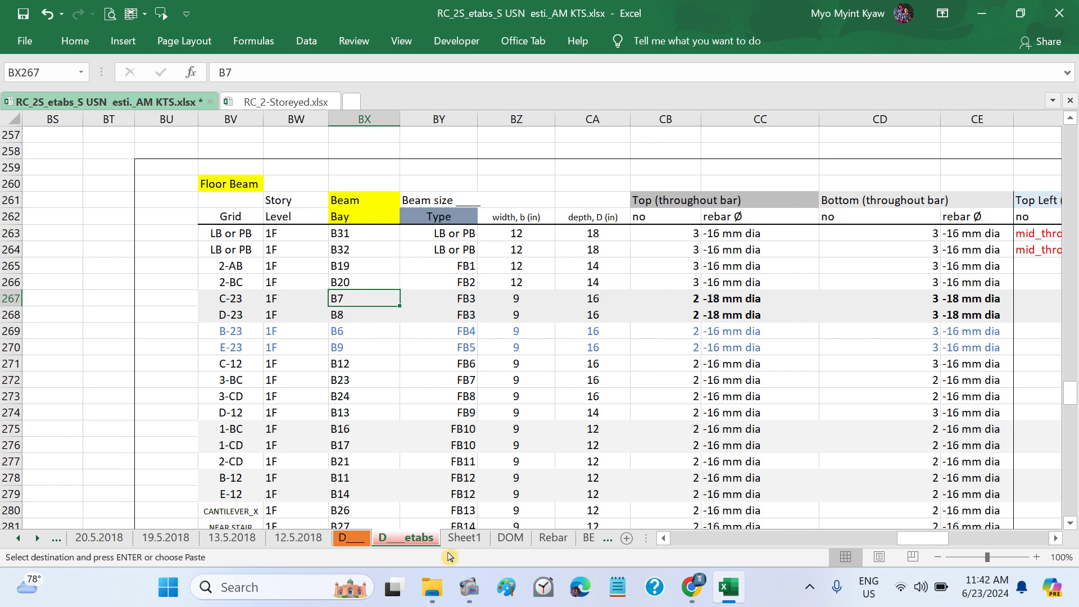
left_click(464, 538)
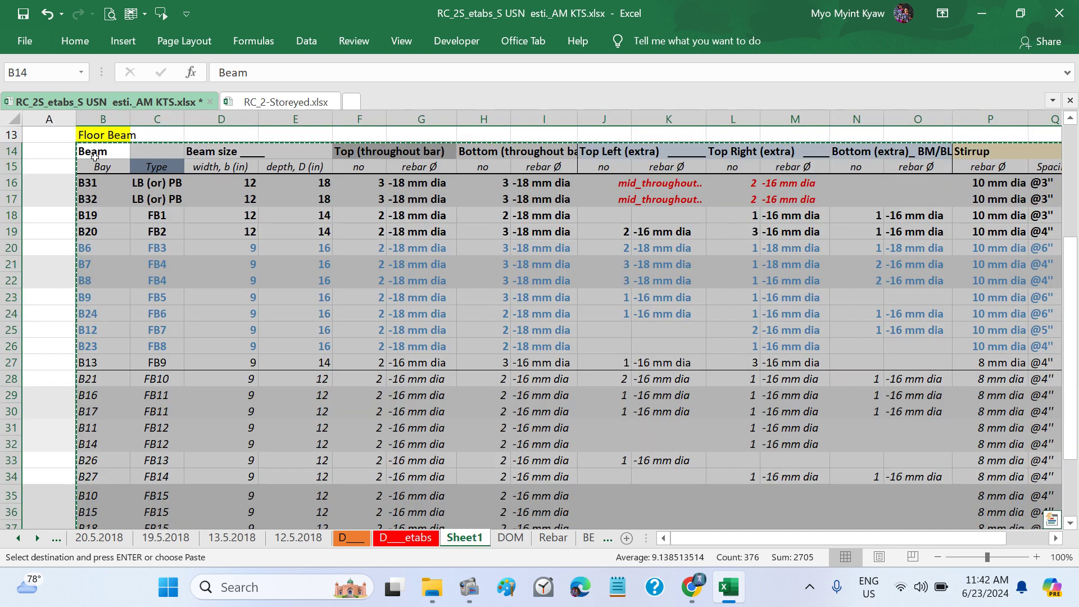
left_click(407, 539)
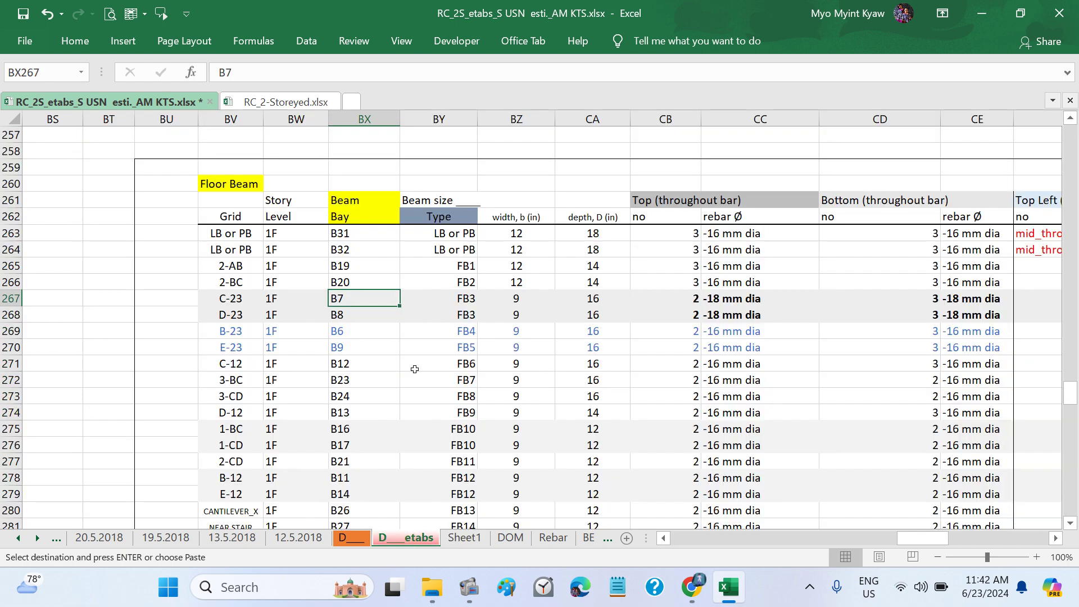
left_click(359, 201)
scroll(467, 312, "right", 1)
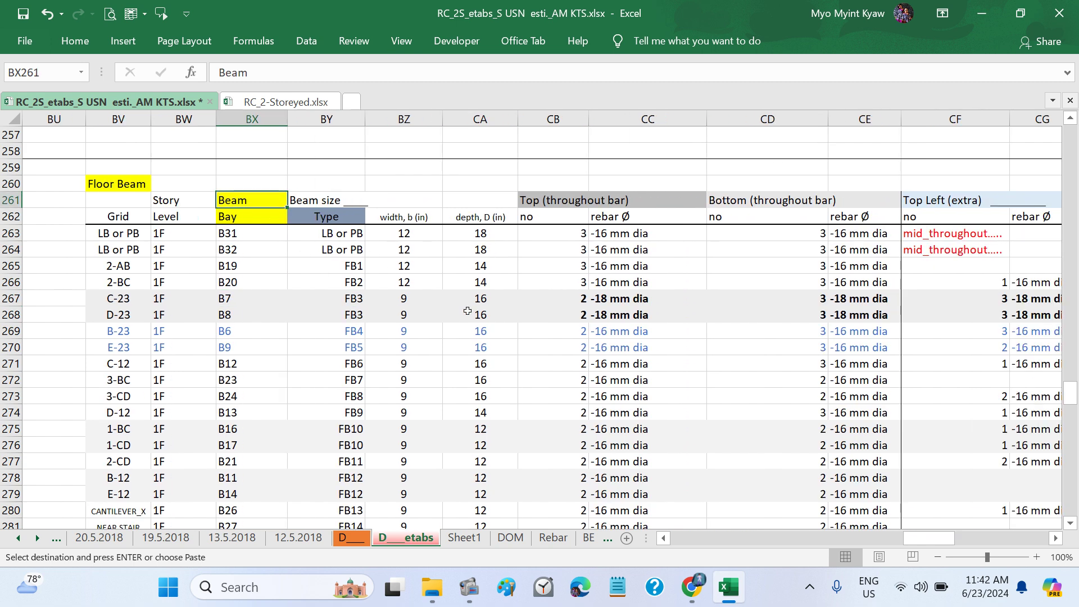
key("ctrl+v")
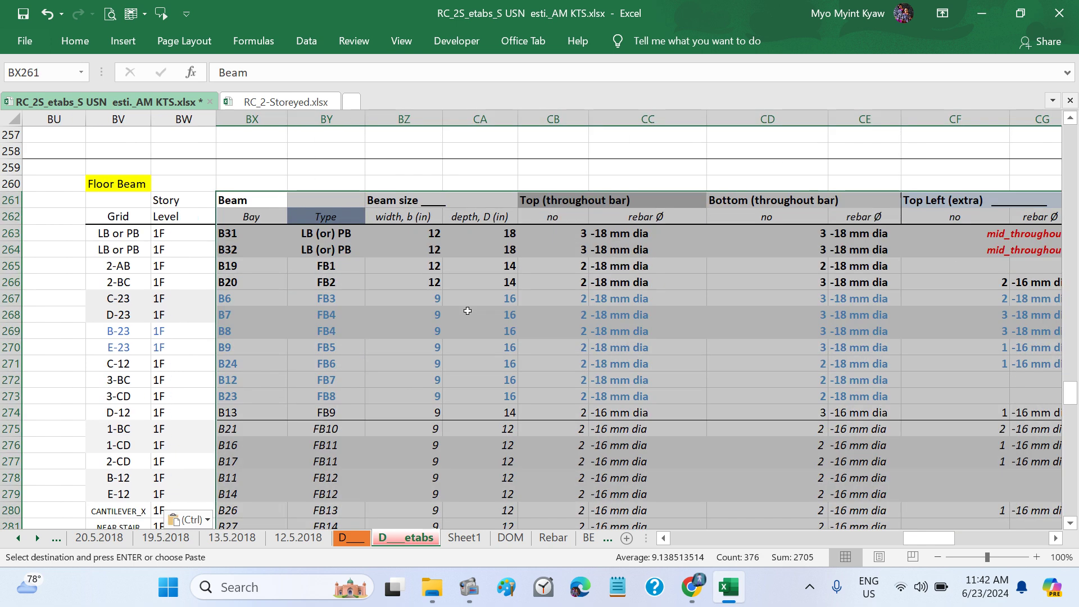
scroll(467, 311, "down", 2)
scroll(467, 310, "right", 2)
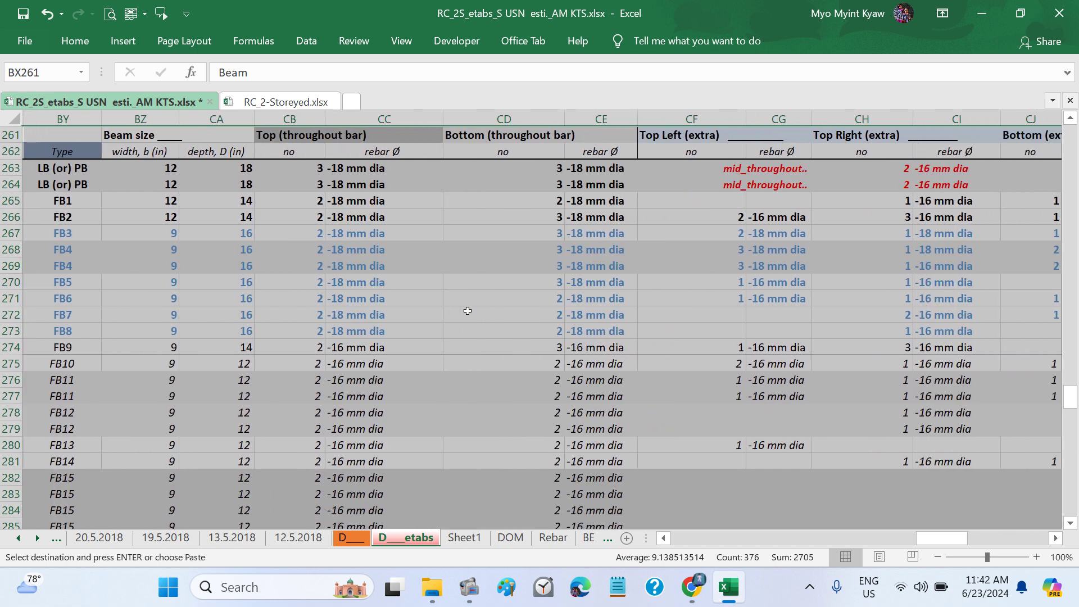
scroll(467, 311, "right", 3)
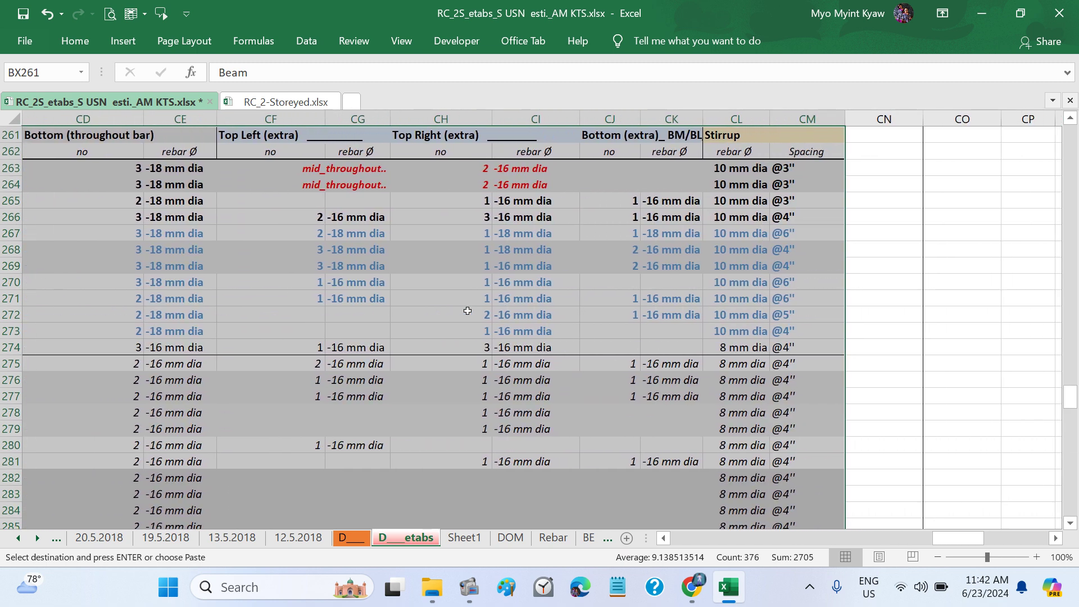
scroll(467, 311, "left", 5)
scroll(459, 308, "left", 2)
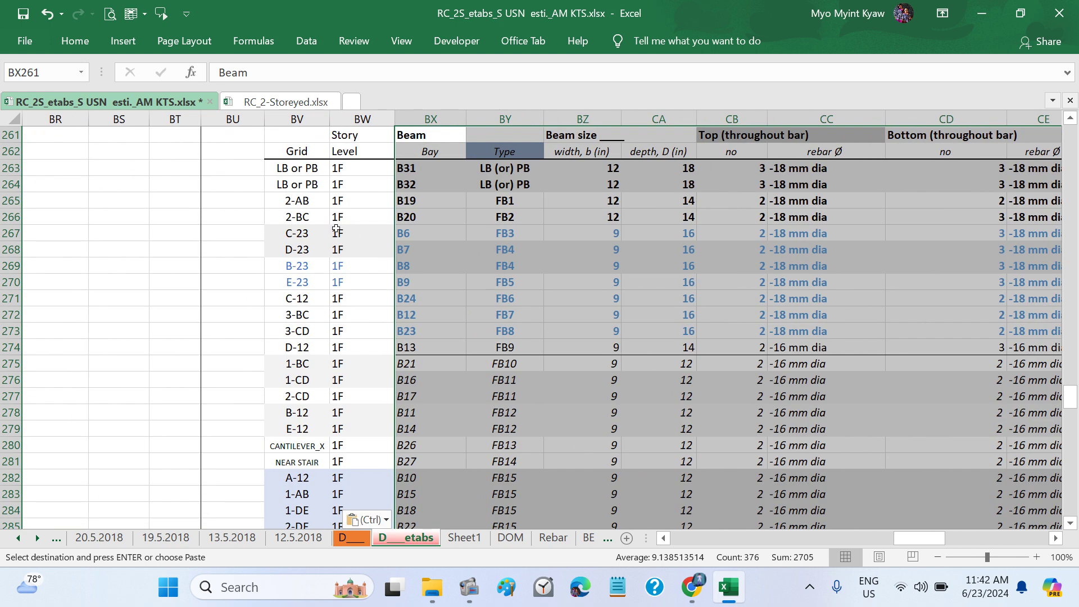
Step: Clear the contents of the Grid column beside the pasted table, starting at BV261
scroll(333, 228, "up", 1)
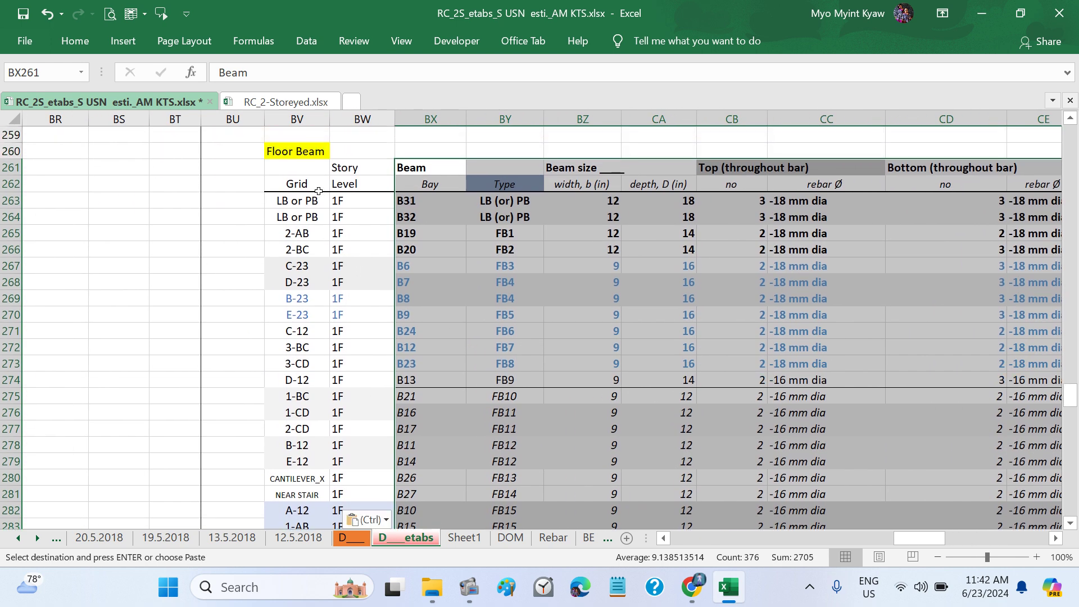
left_click_drag(295, 167, 292, 498)
key("Delete")
scroll(292, 495, "up", 6)
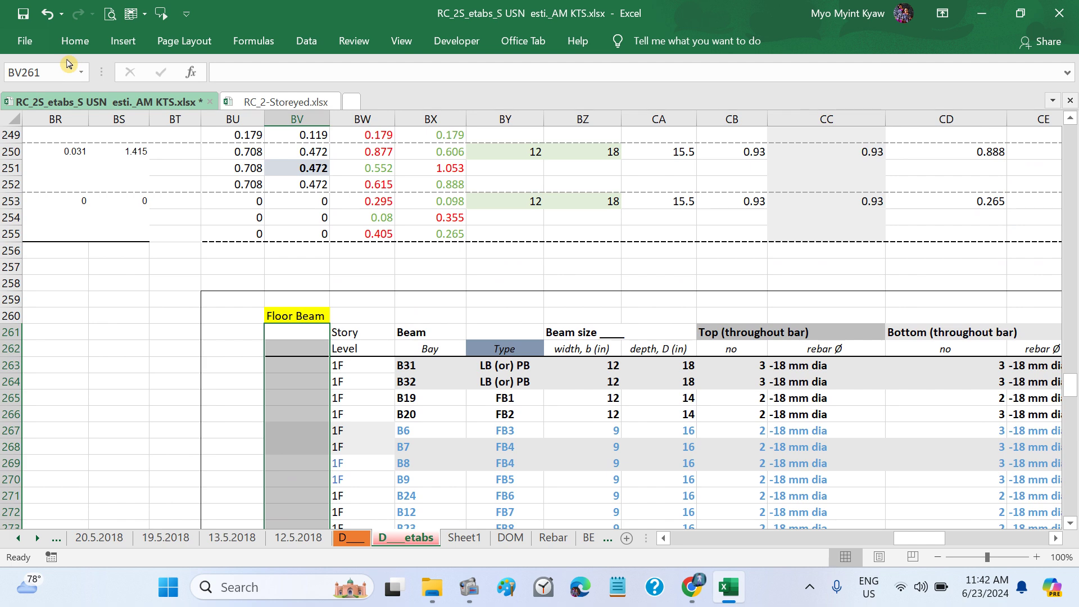
Step: Remove all borders and the fill colour from the cleared Grid column cells
left_click(75, 41)
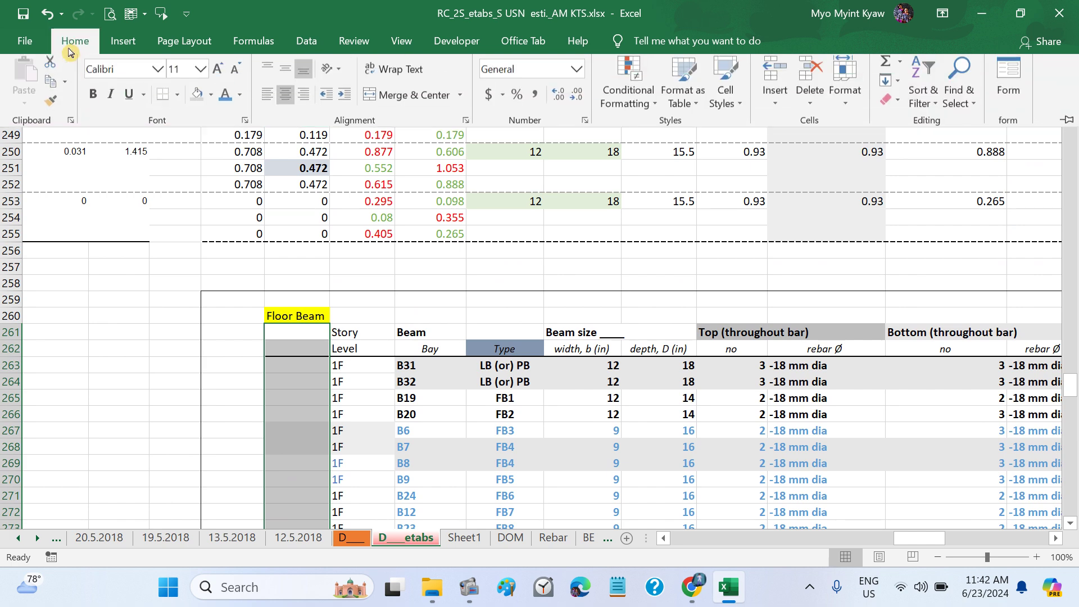
left_click(178, 98)
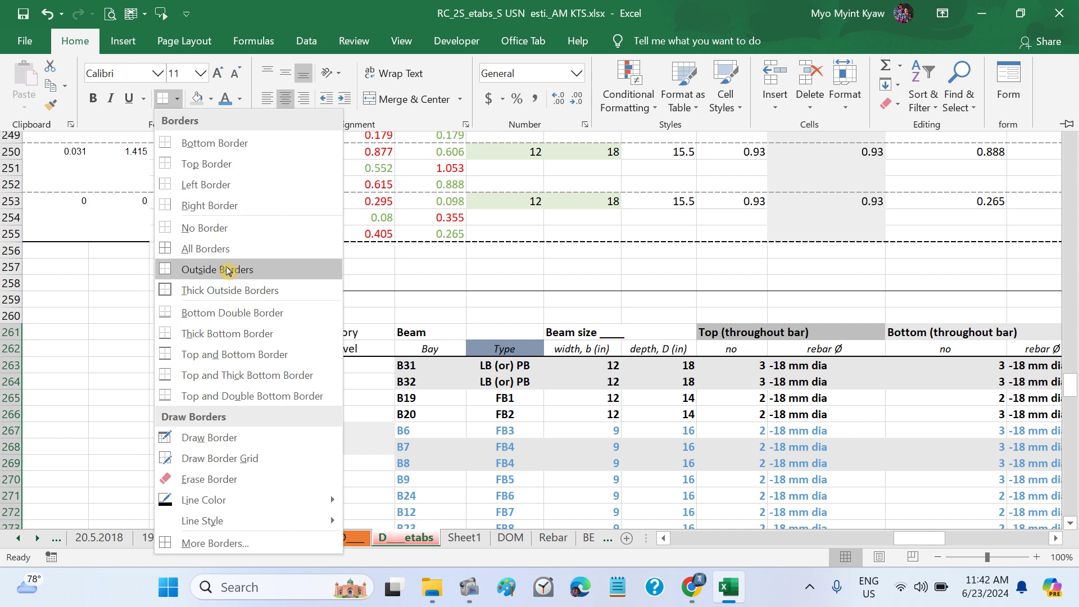
left_click(212, 228)
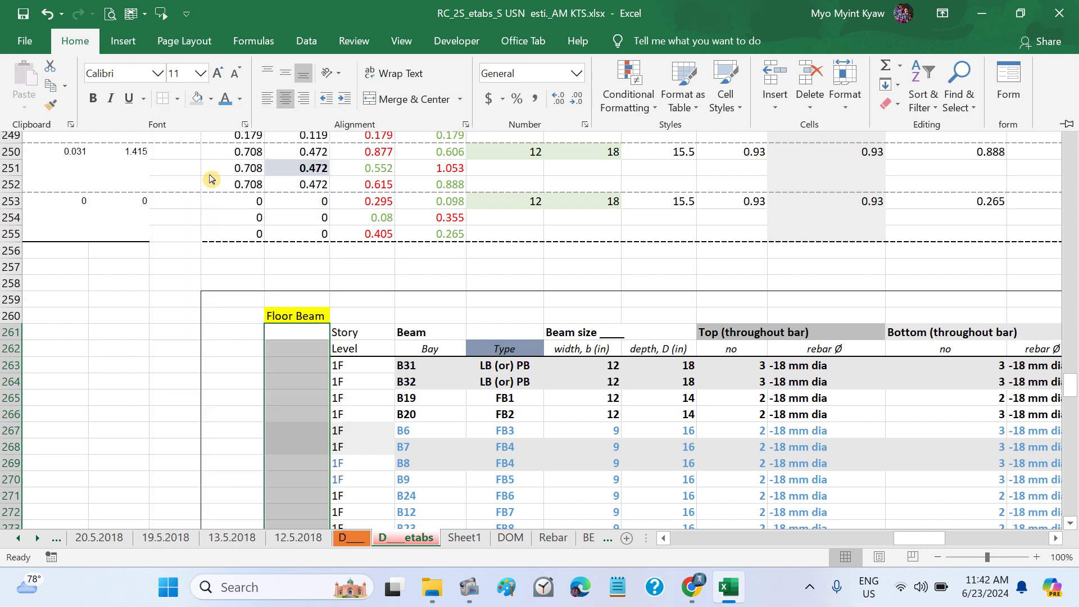
left_click(211, 104)
left_click(272, 281)
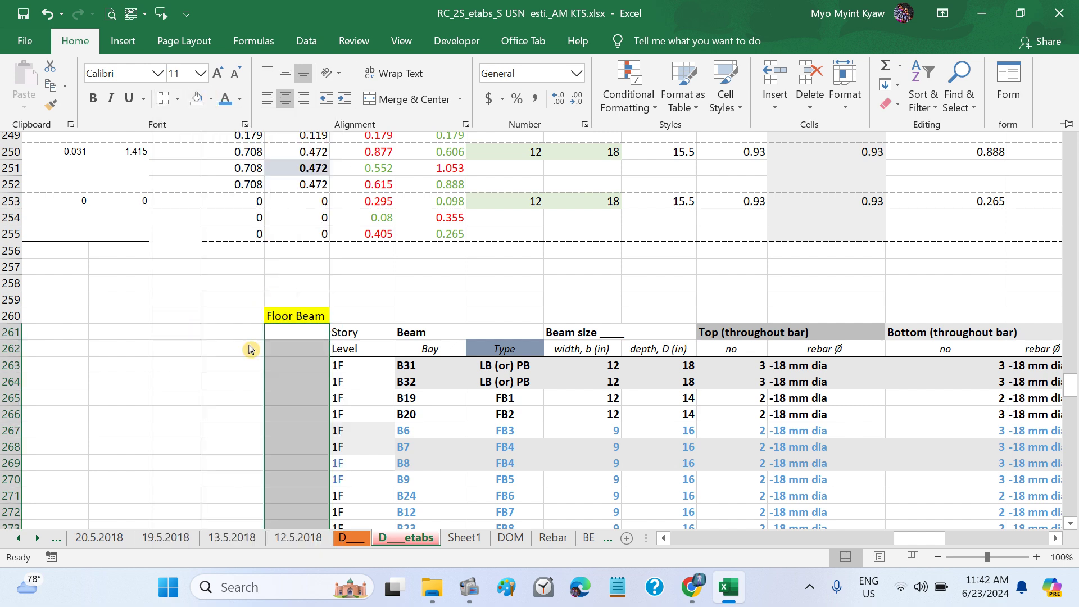
left_click(270, 364)
Step: Move the yellow Floor Beam title from BV260 to BW260, above Story Level, and check the table down to beam B29
left_click(288, 319)
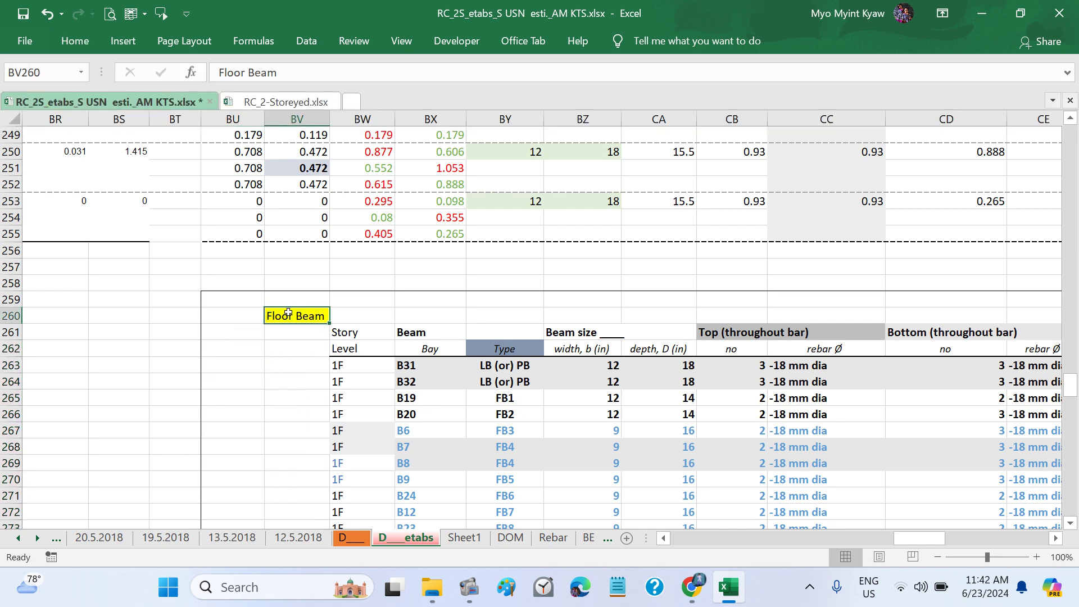
left_click_drag(288, 308, 354, 313)
left_click(279, 356)
scroll(278, 356, "down", 1)
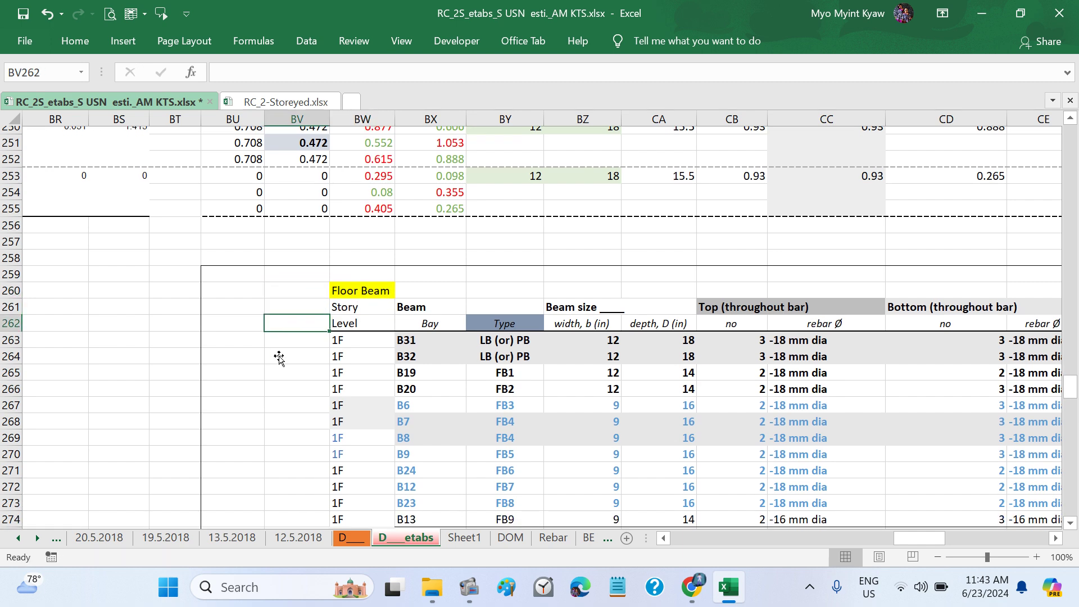
scroll(279, 357, "right", 1)
scroll(279, 354, "down", 2)
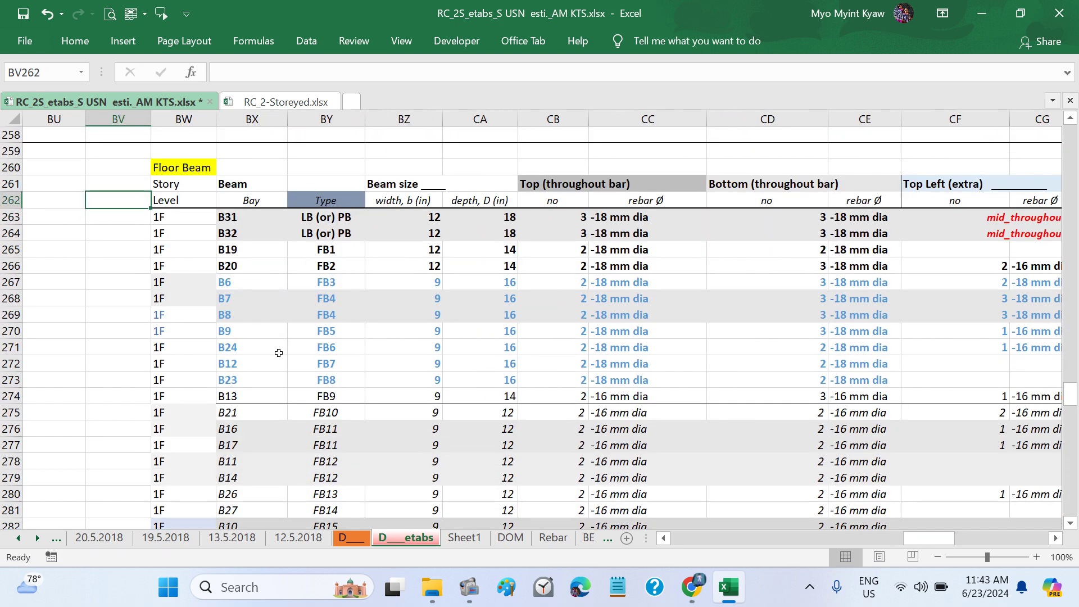
scroll(301, 349, "down", 4)
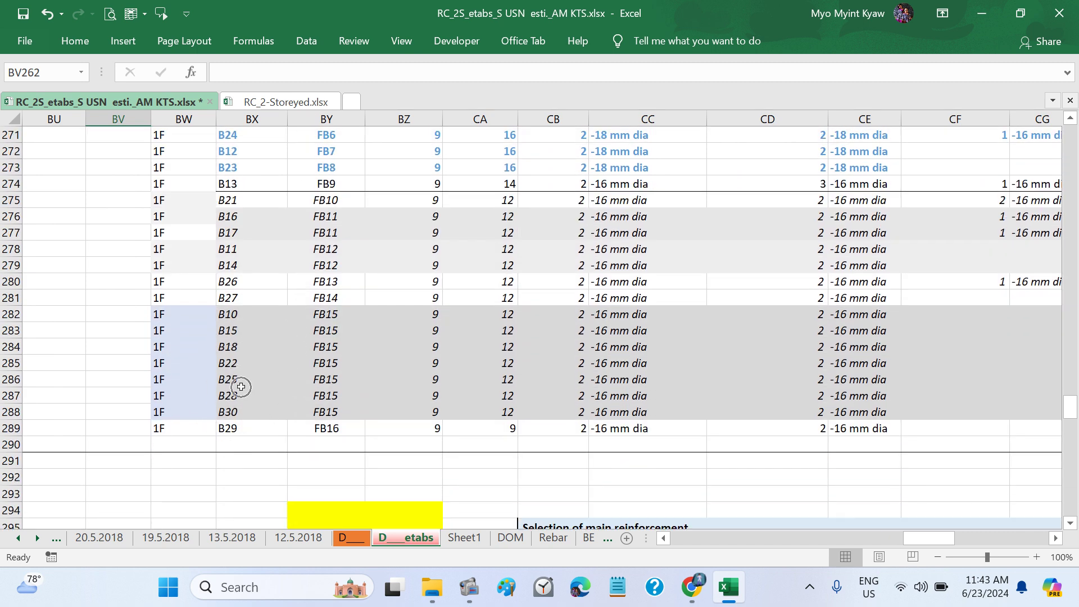
Step: Check the pasted Floor Beam table on the D___etabs sheet from the beam types across to the Stirrup columns
scroll(236, 381, "up", 3)
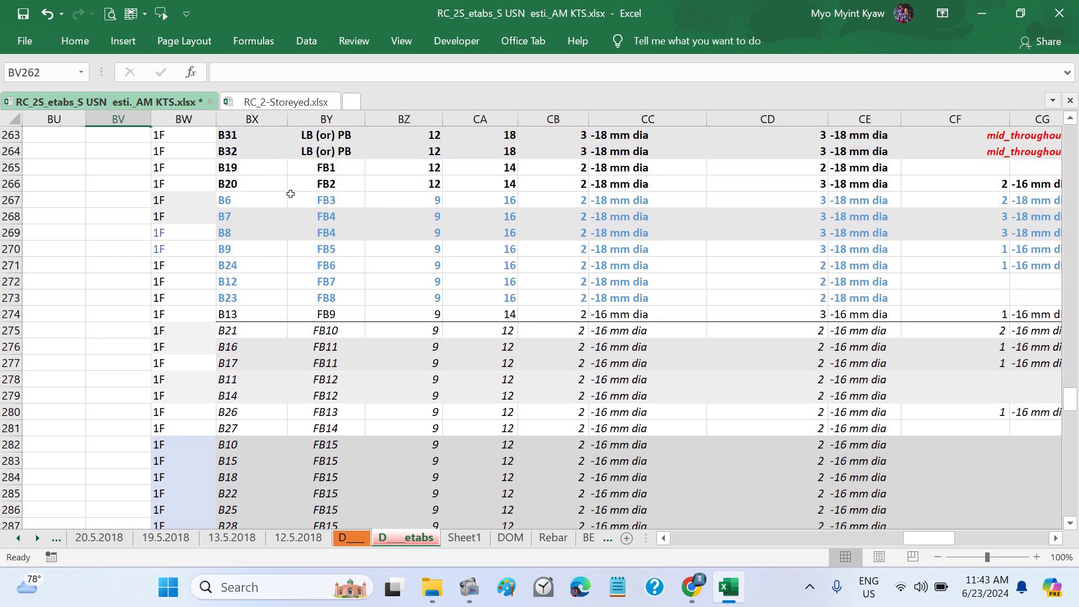
scroll(375, 415, "down", 2)
scroll(593, 485, "right", 5)
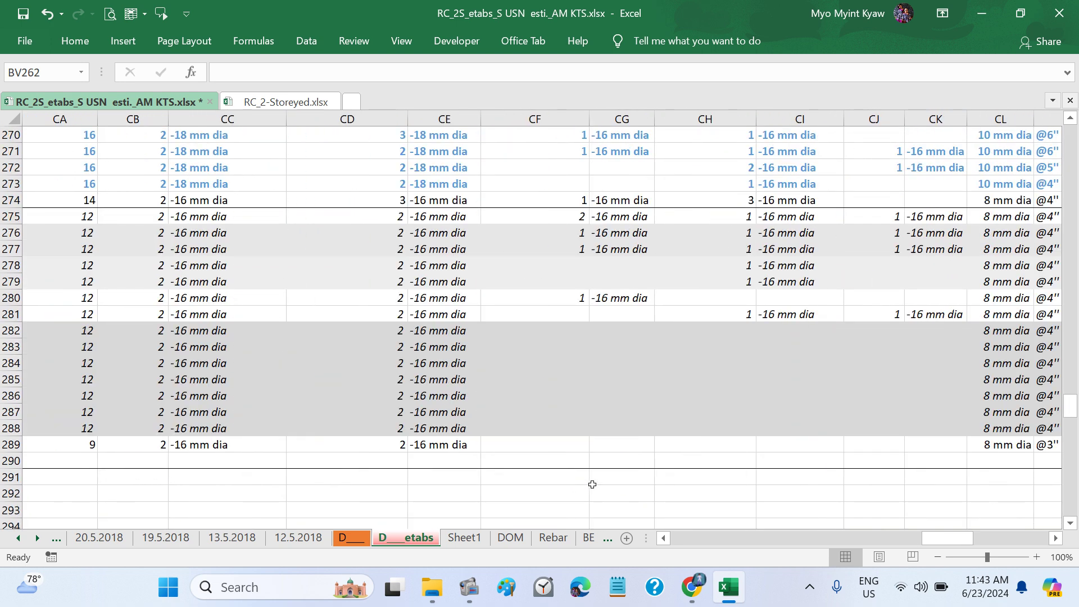
scroll(592, 485, "up", 1)
scroll(593, 484, "up", 2)
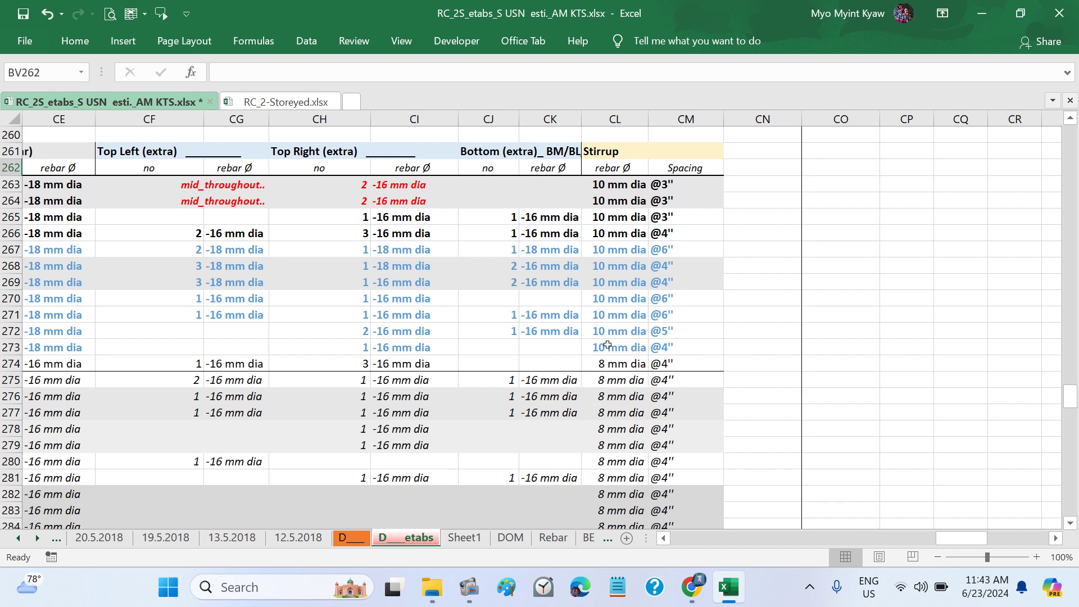
scroll(608, 345, "left", 3)
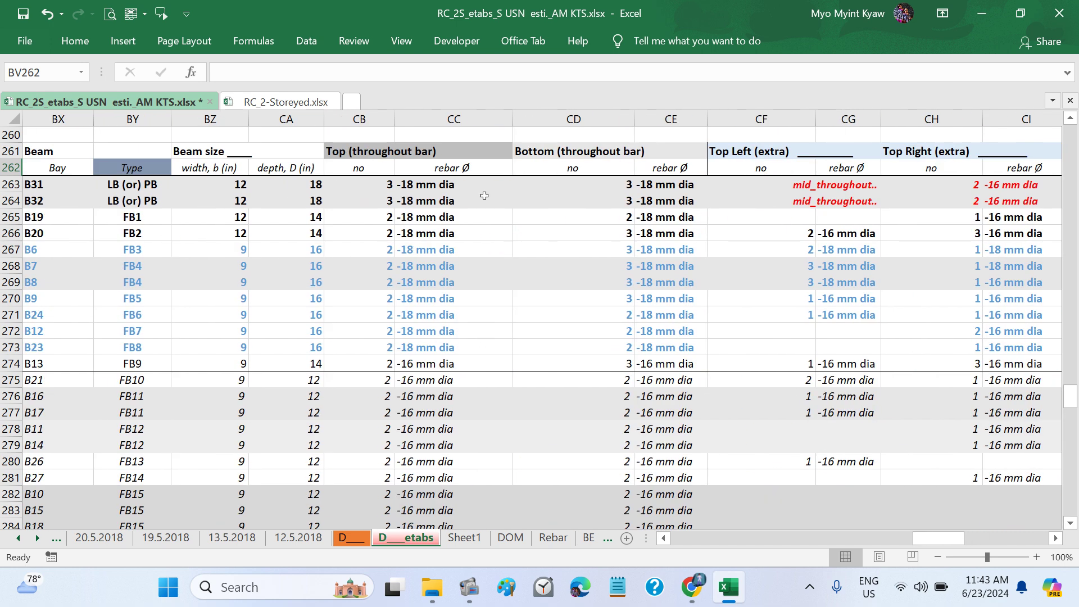
scroll(576, 377, "left", 1)
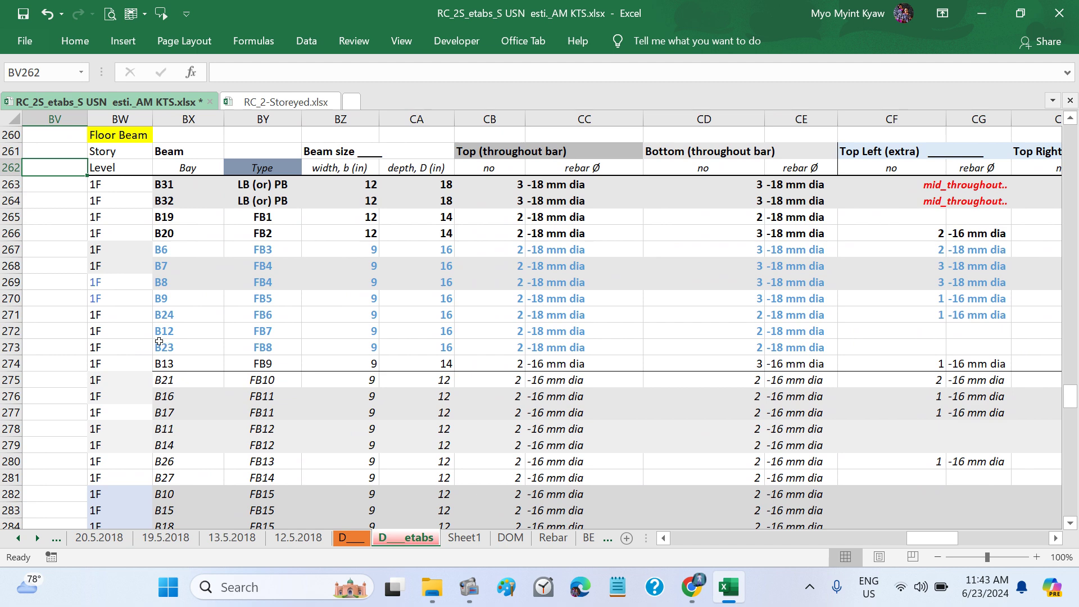
Step: Add a bottom border under beam B23's row, from BX273 across to the Stirrup Spacing column CM
left_click_drag(181, 346, 951, 348)
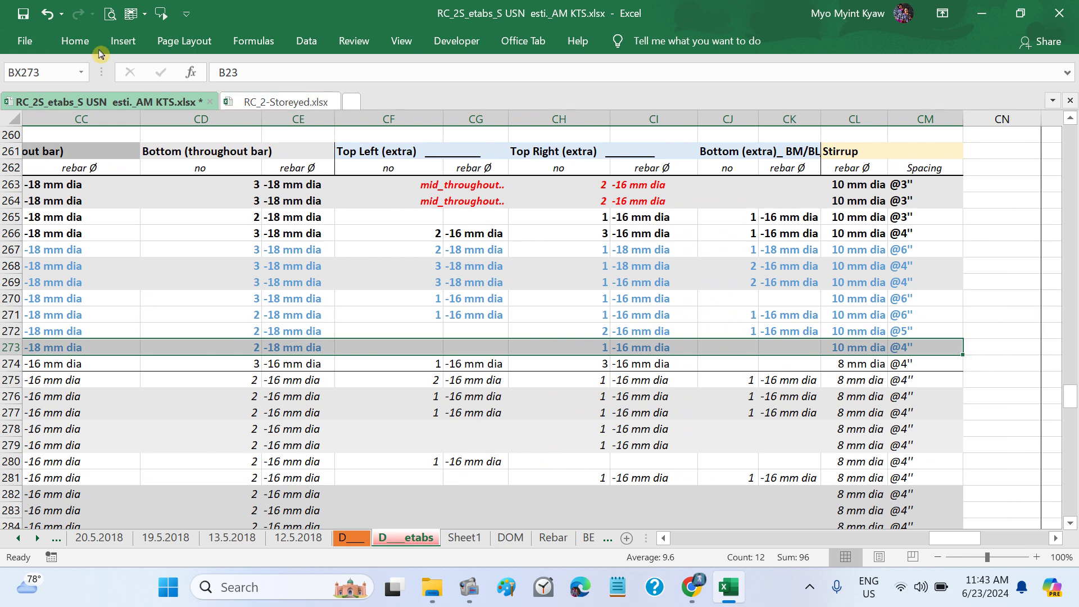
left_click(73, 40)
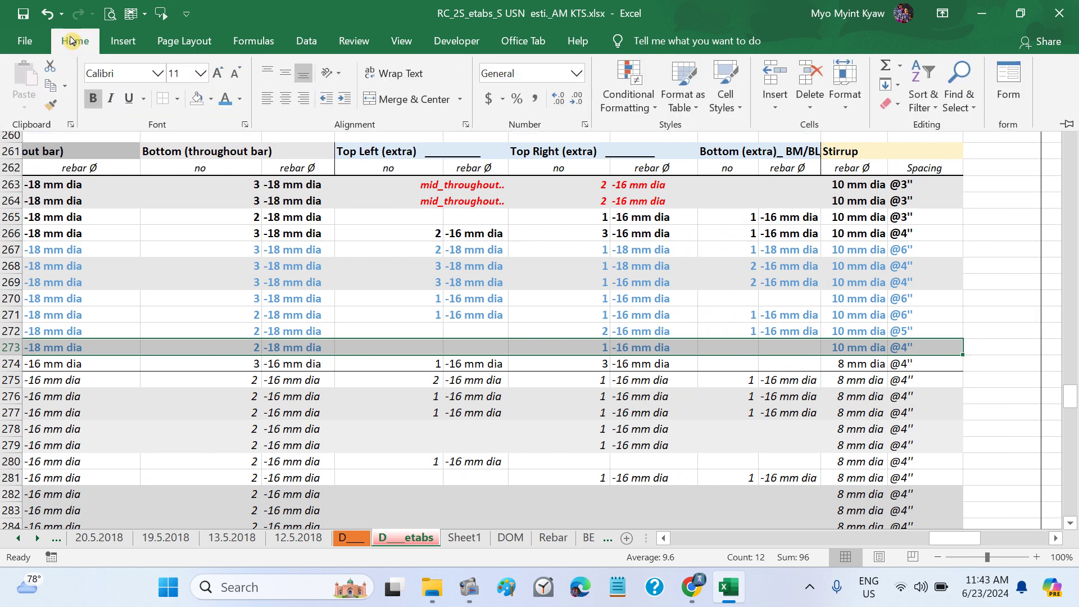
left_click(178, 101)
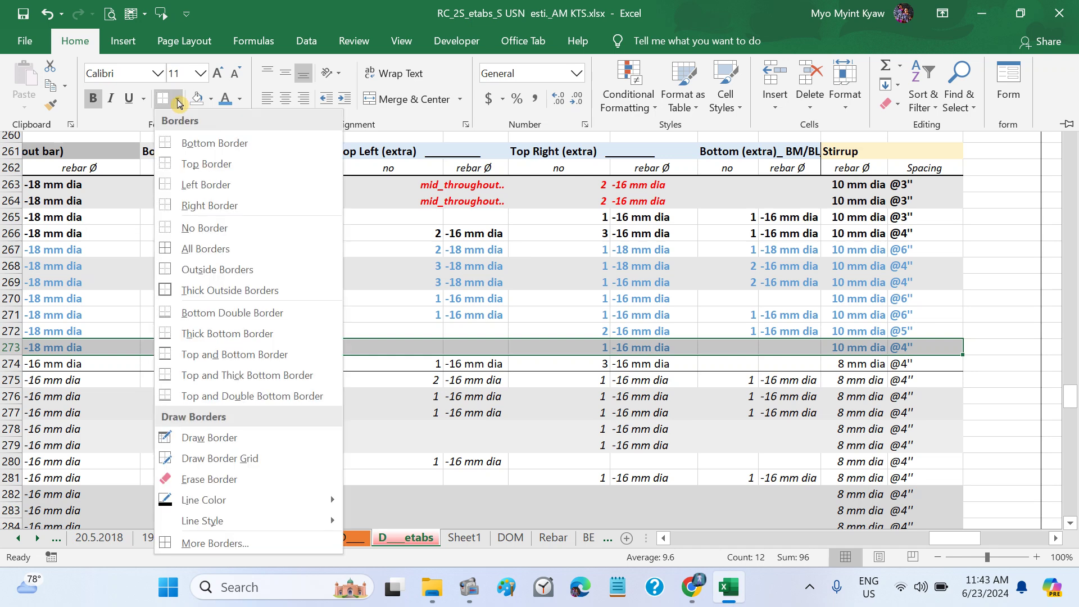
left_click(194, 143)
scroll(702, 210, "left", 10)
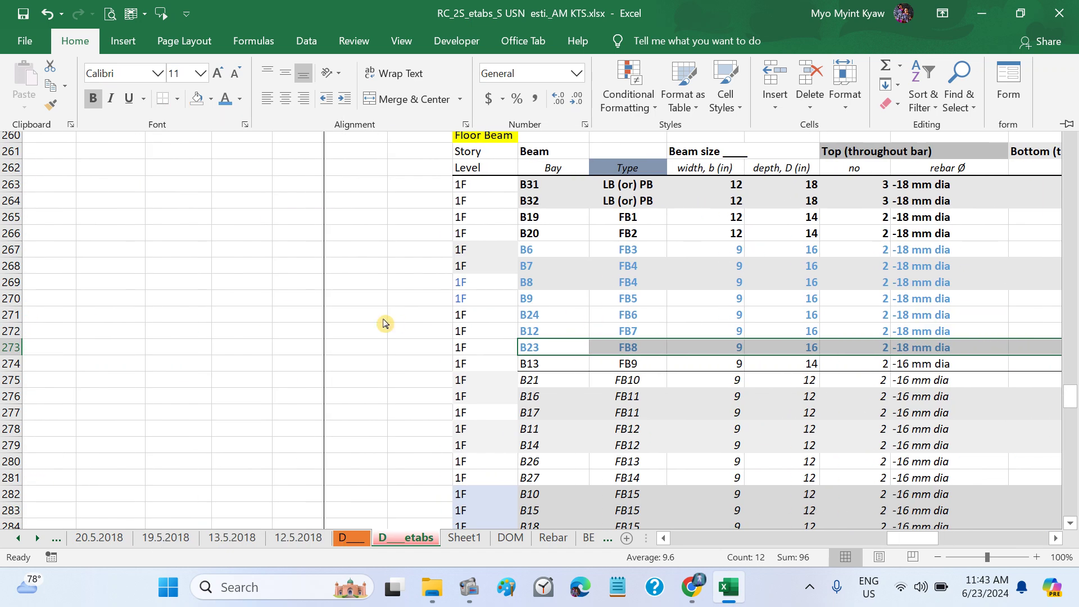
left_click(384, 323)
Step: Review the Floor Beam table's group separators across all rebar columns and save the workbook
scroll(503, 377, "right", 5)
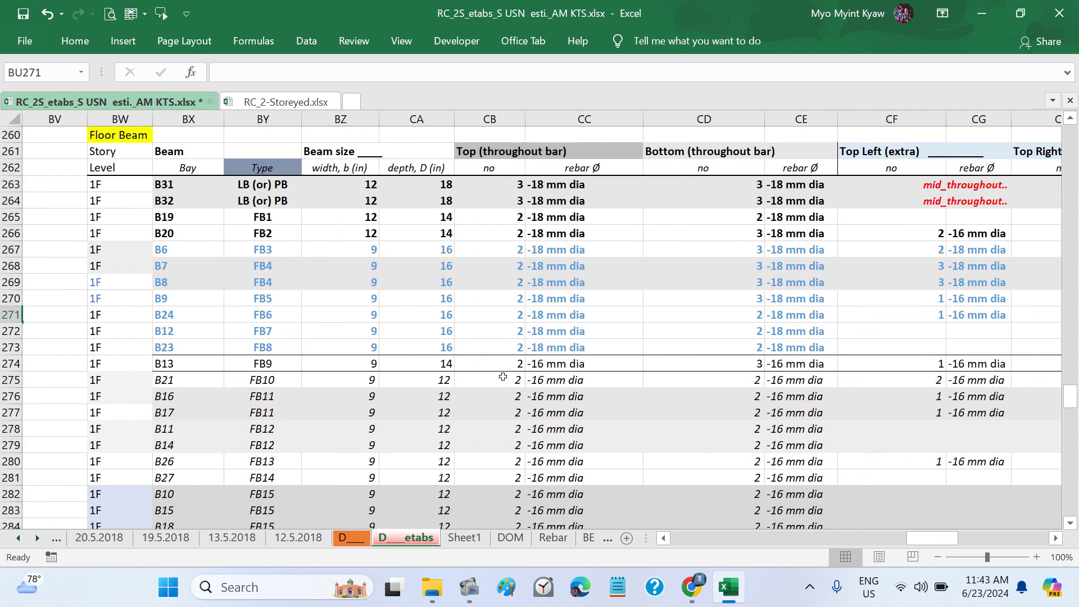
scroll(503, 377, "right", 7)
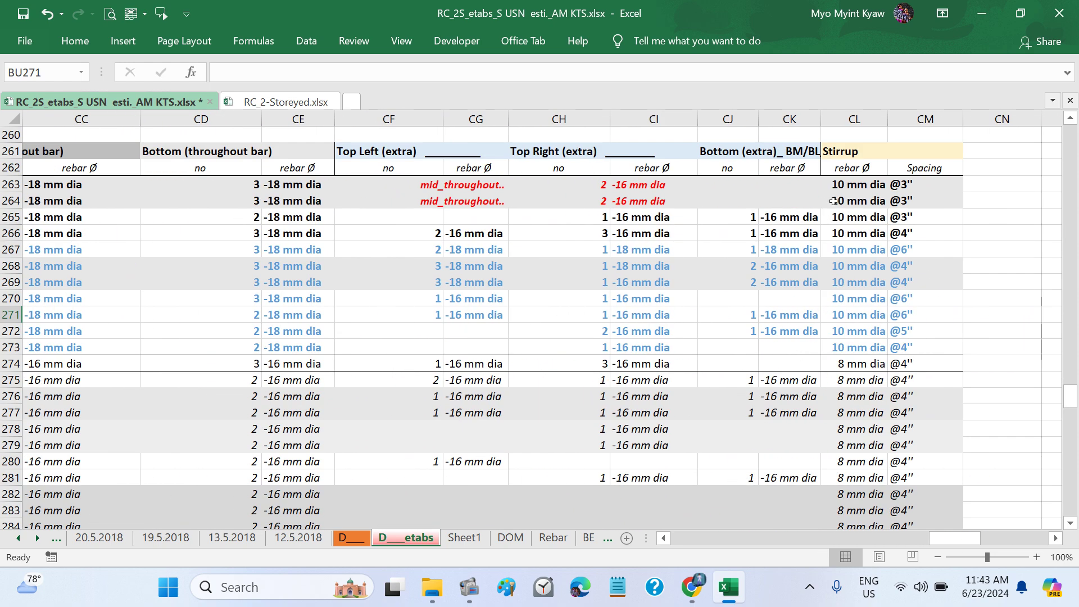
scroll(575, 343, "left", 2)
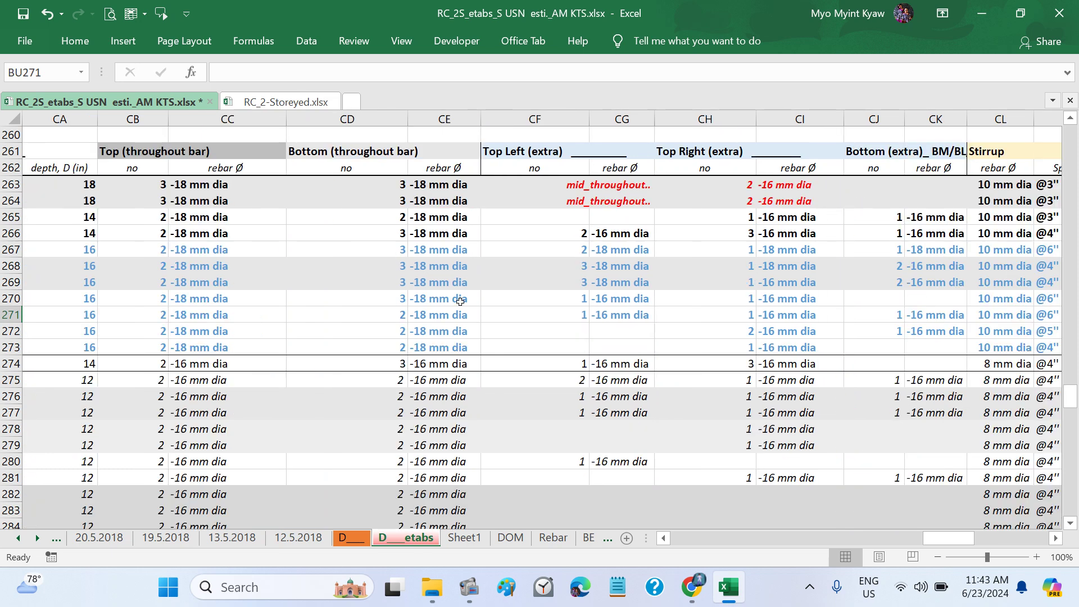
scroll(460, 301, "right", 4)
scroll(460, 301, "left", 3)
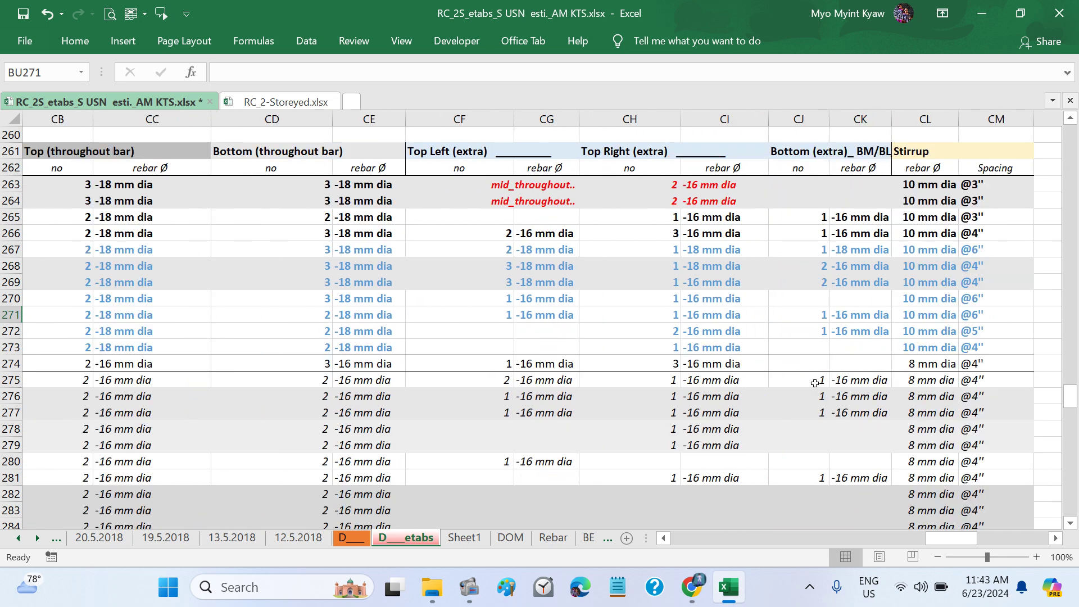
scroll(574, 404, "left", 1)
scroll(342, 389, "left", 1)
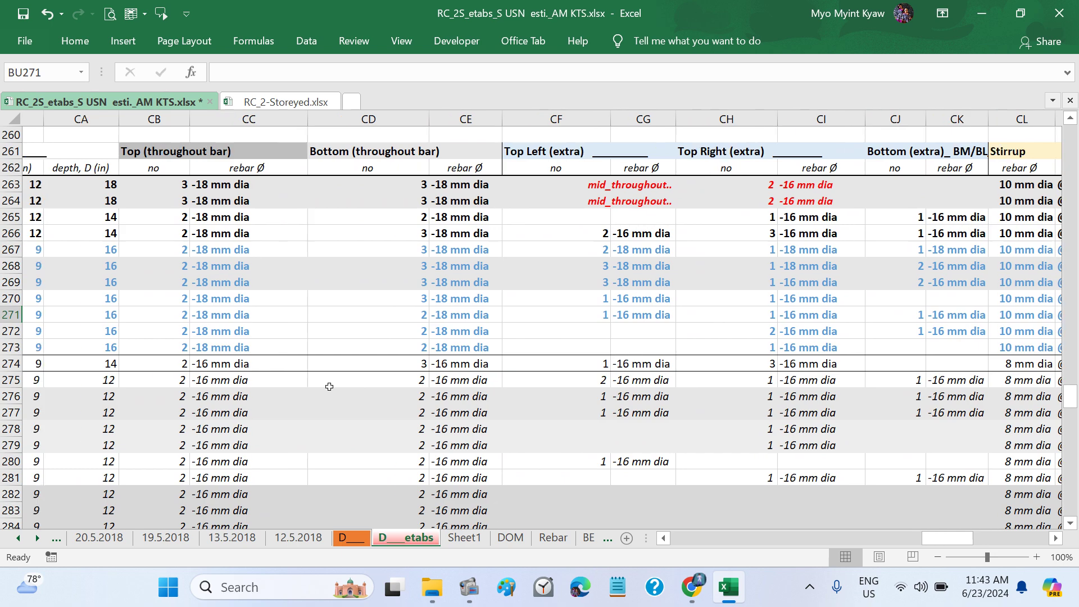
scroll(337, 388, "down", 2)
key("ctrl+BackSpace")
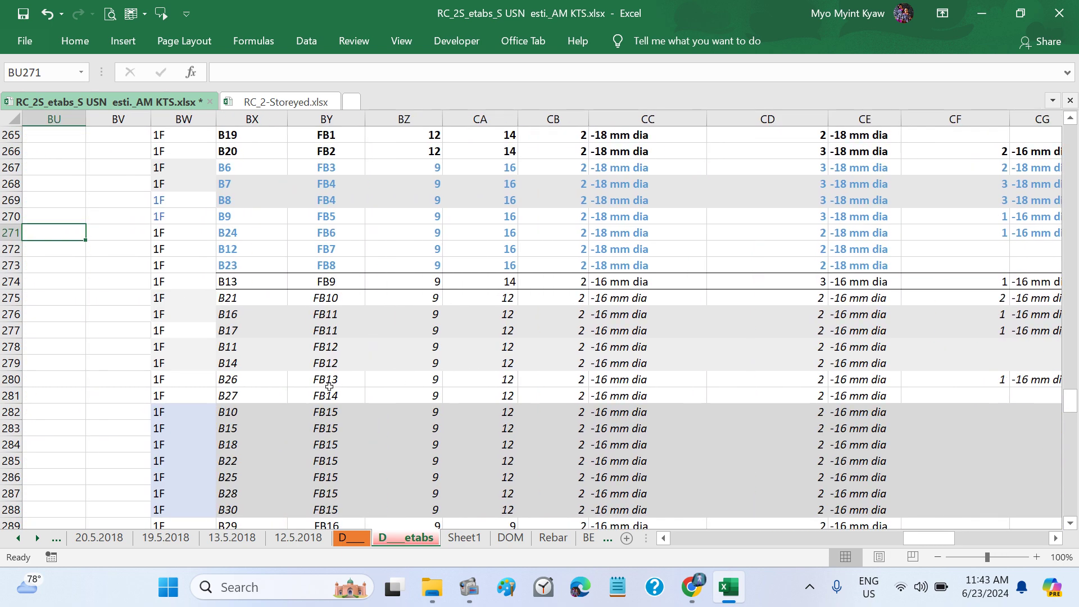
left_click(23, 15)
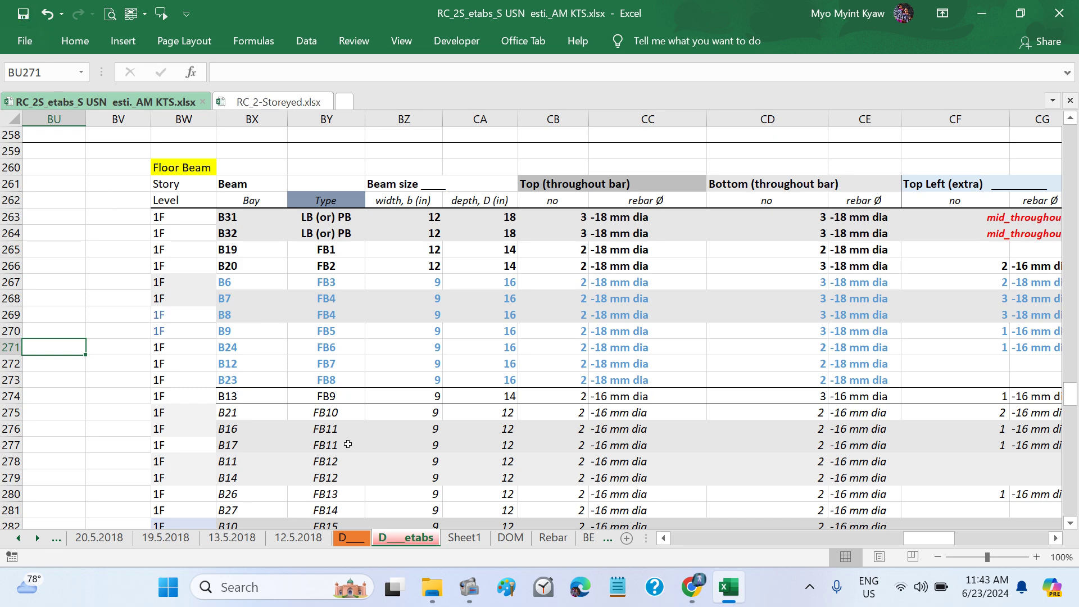
Step: Examine the layout of the Floor Beam schedule on the D___ sheet and the footing and column schedules above it
left_click(464, 539)
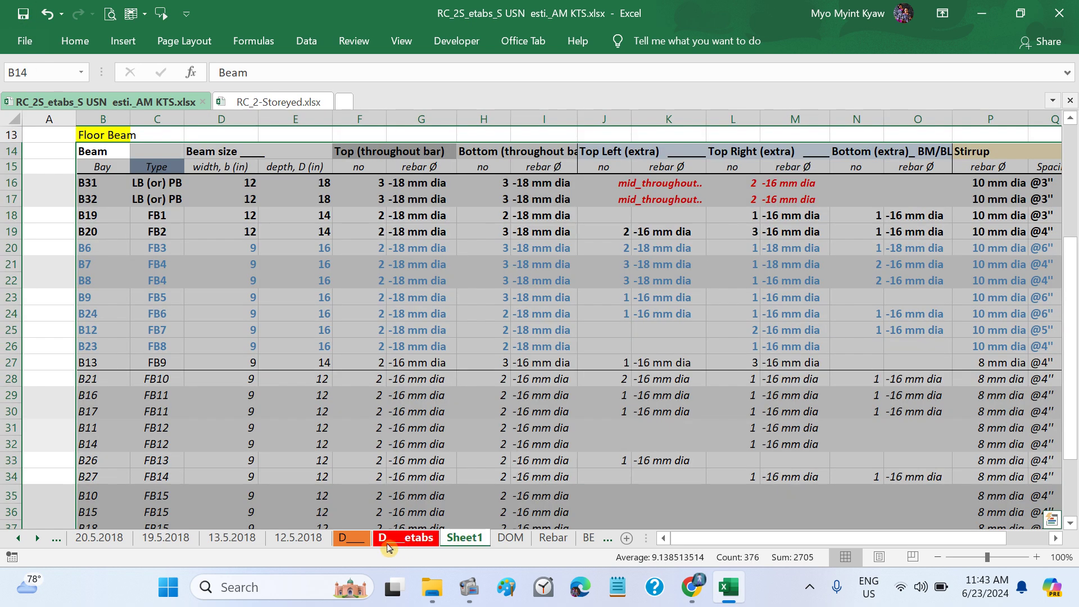
left_click(344, 539)
scroll(534, 424, "up", 1)
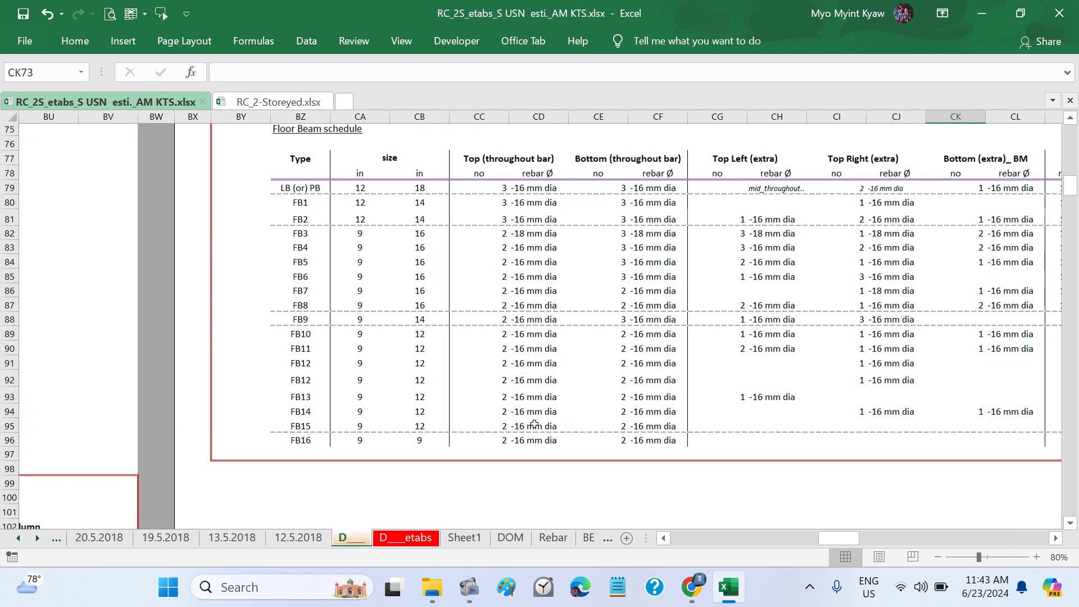
left_click(313, 480)
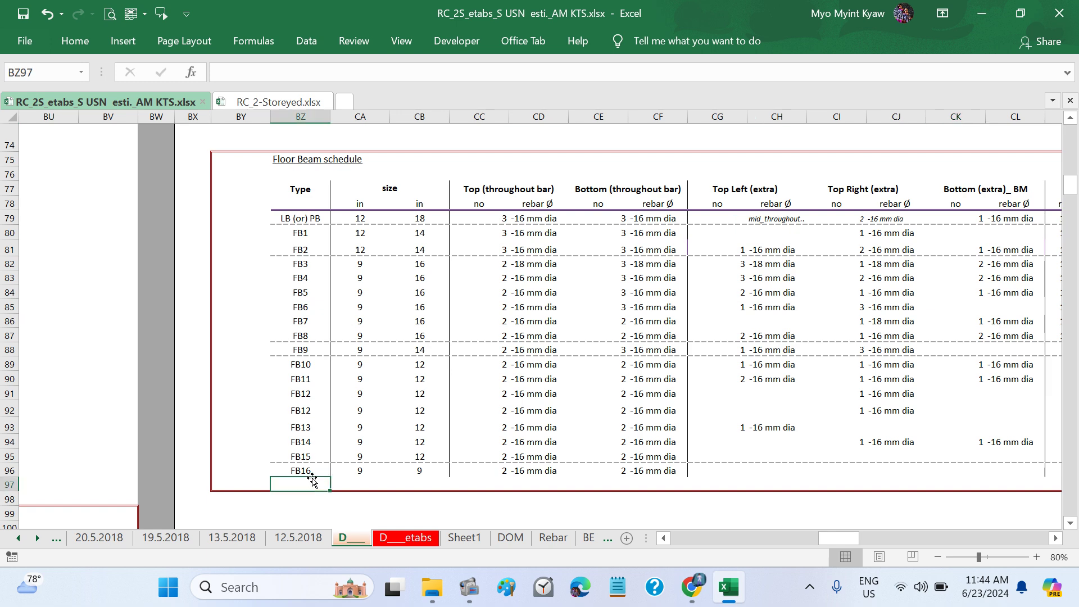
scroll(418, 455, "up", 1)
scroll(418, 455, "right", 3)
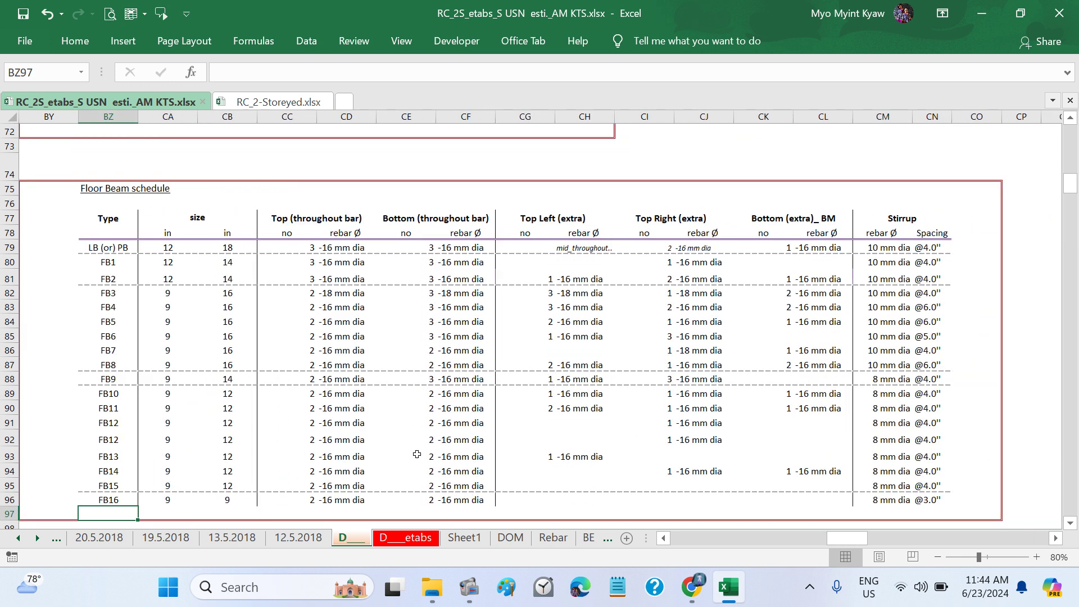
scroll(236, 354, "left", 1)
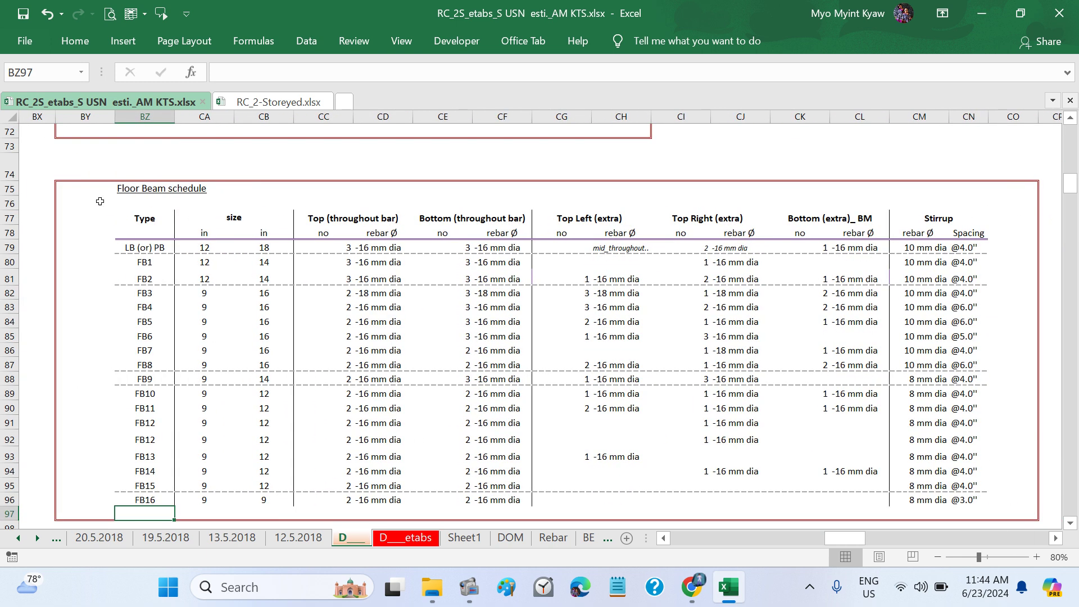
left_click_drag(71, 183, 388, 236)
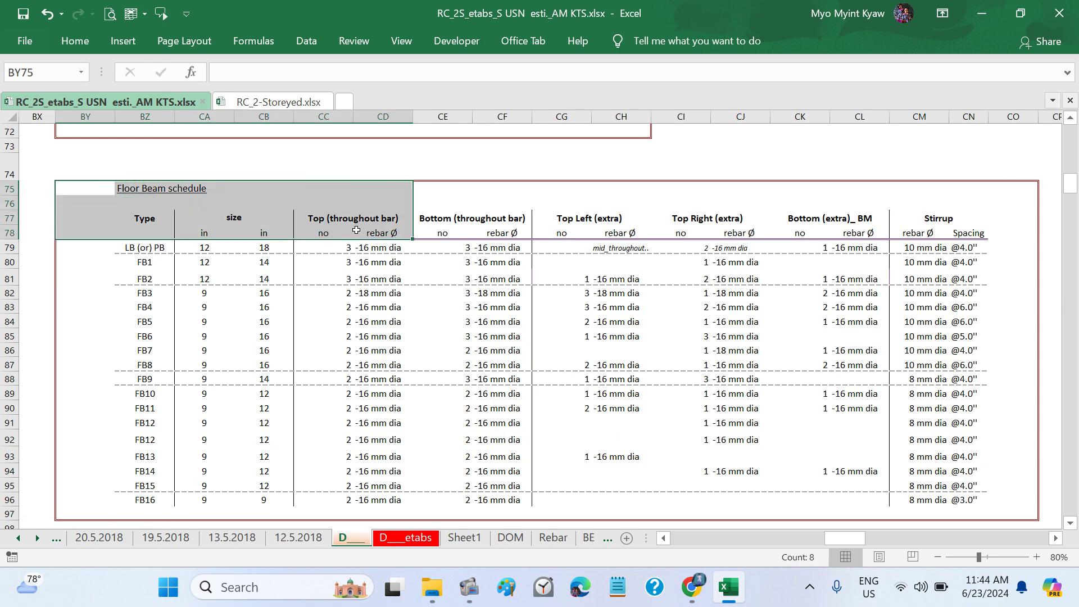
scroll(357, 230, "up", 6)
scroll(357, 230, "up", 9)
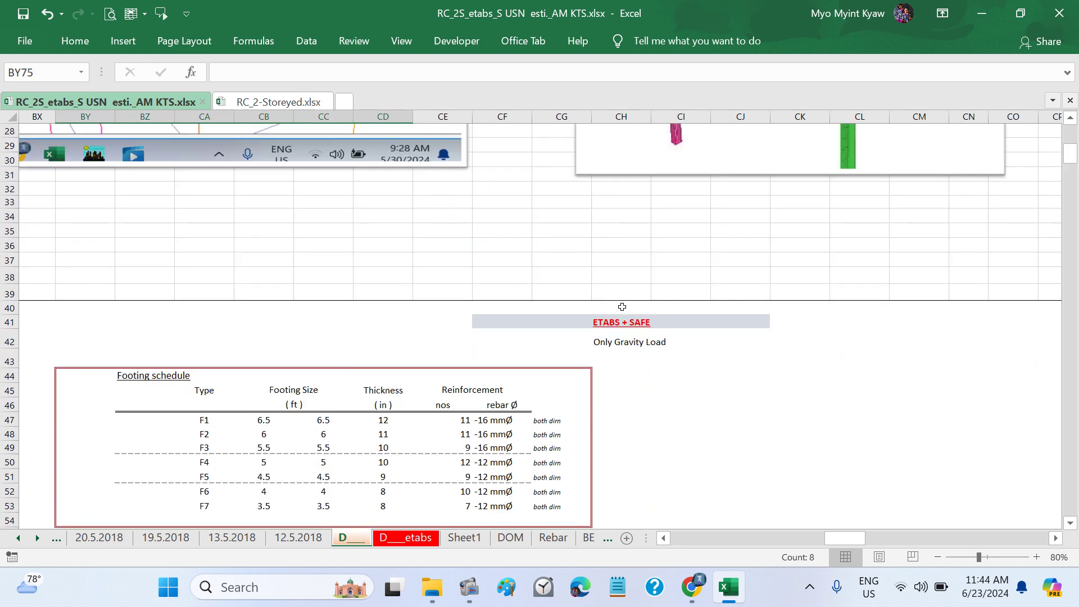
scroll(628, 363, "down", 10)
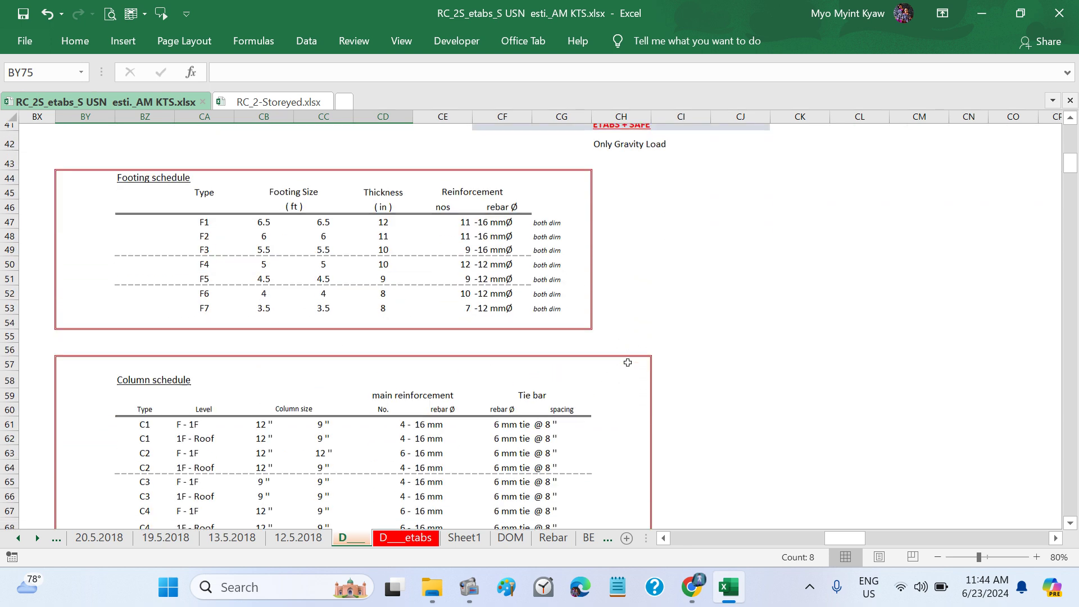
scroll(628, 363, "down", 3)
Step: Copy the Floor Beam schedule heading block BY75:CO78 from the D___ sheet, paste it at B8 on Sheet1 and check its columns
left_click(162, 383)
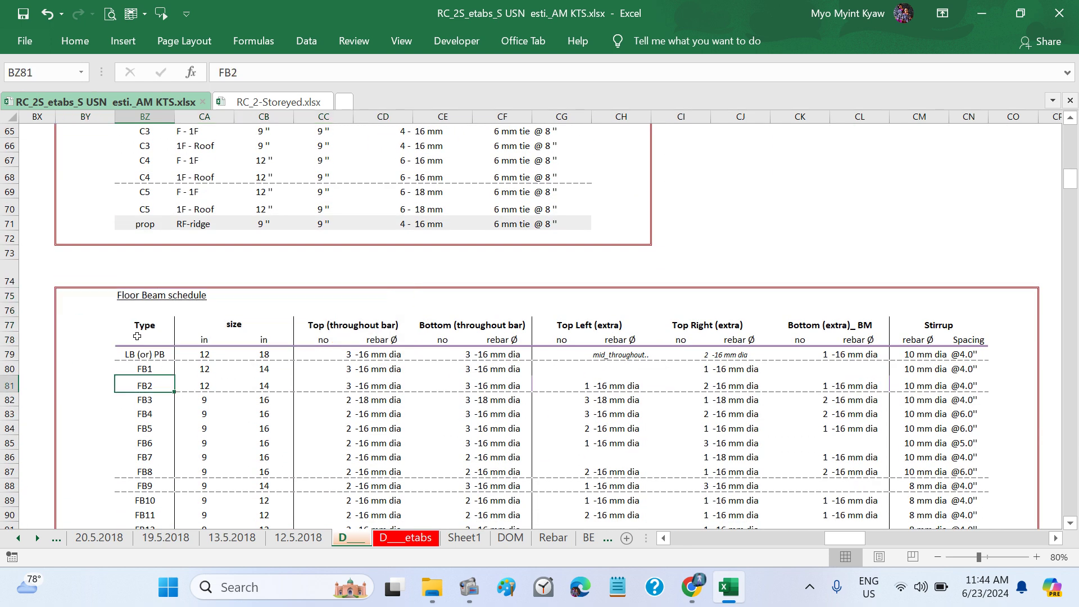
left_click_drag(74, 294, 1011, 340)
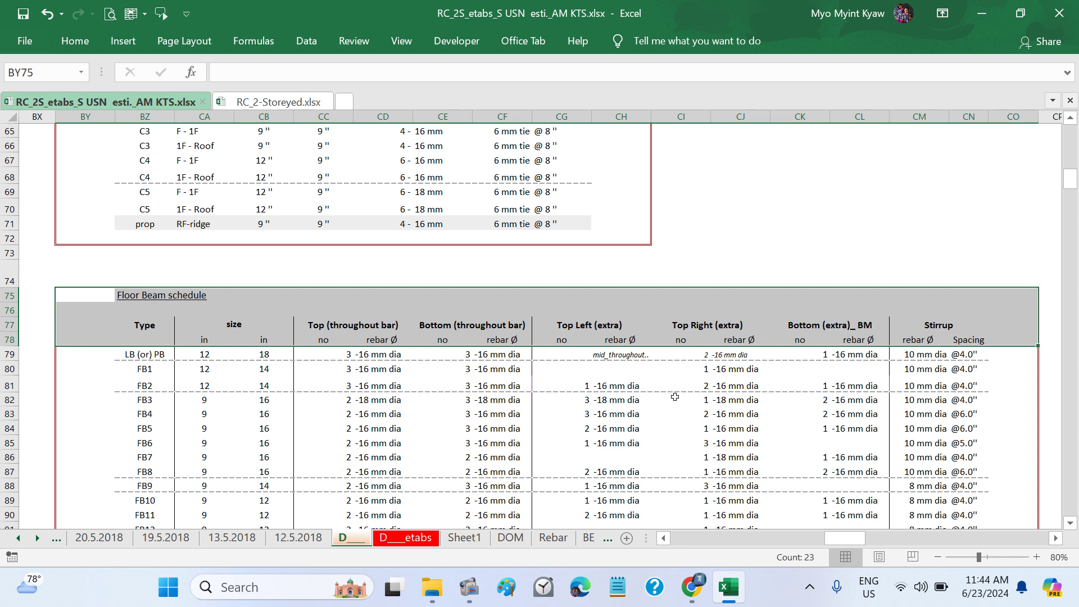
key("ctrl+c")
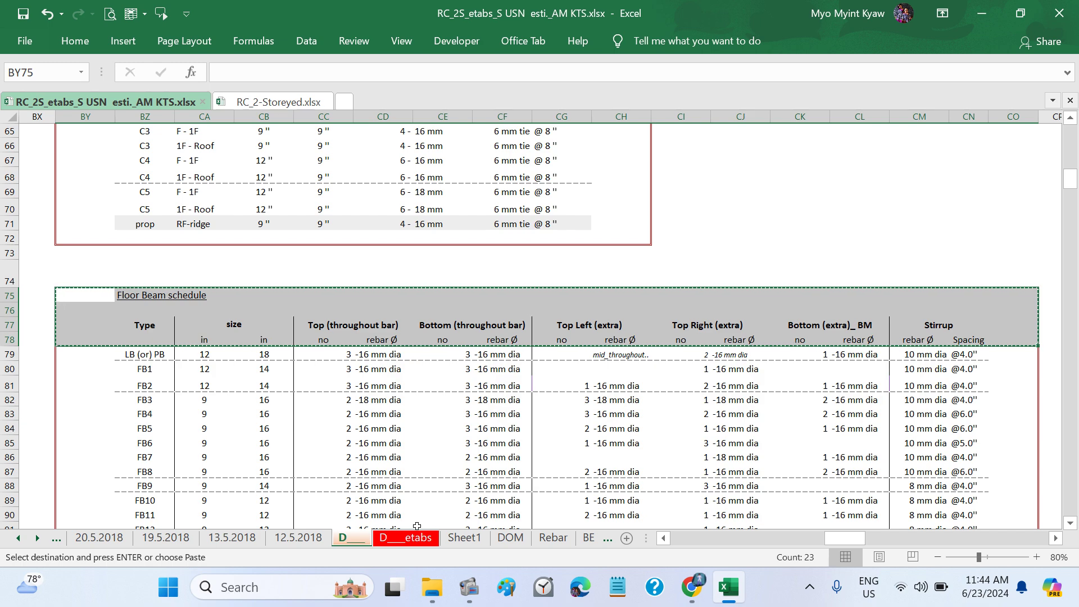
left_click(436, 539)
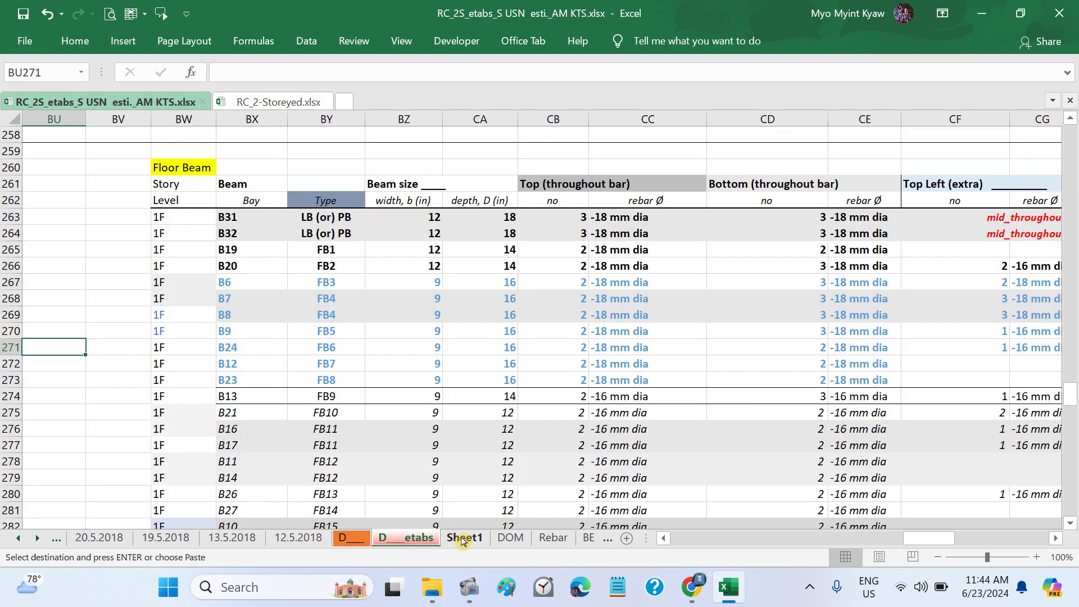
left_click(464, 538)
scroll(352, 290, "up", 2)
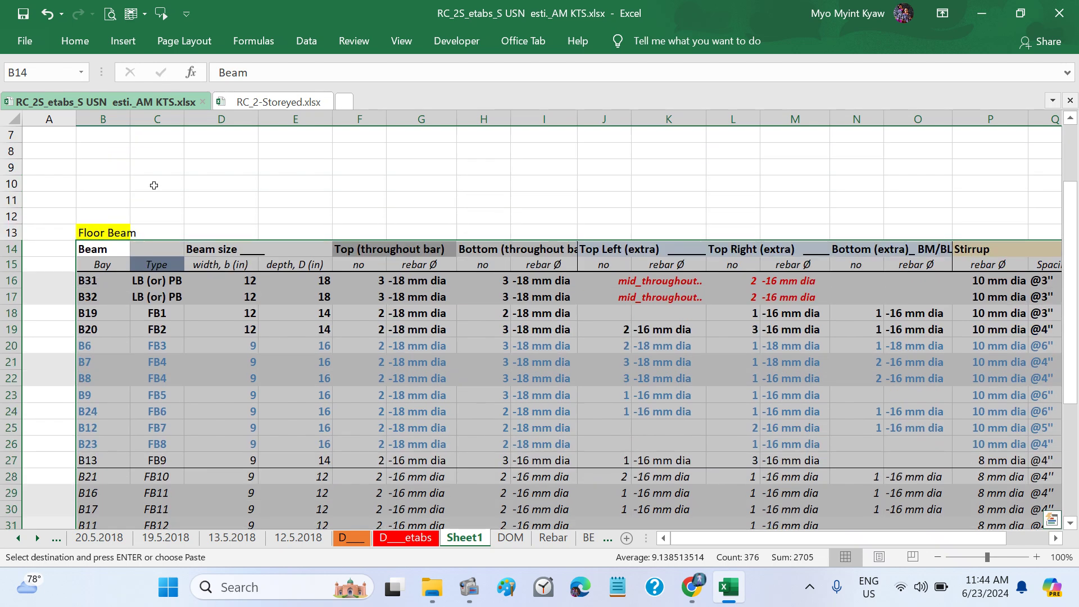
left_click(109, 157)
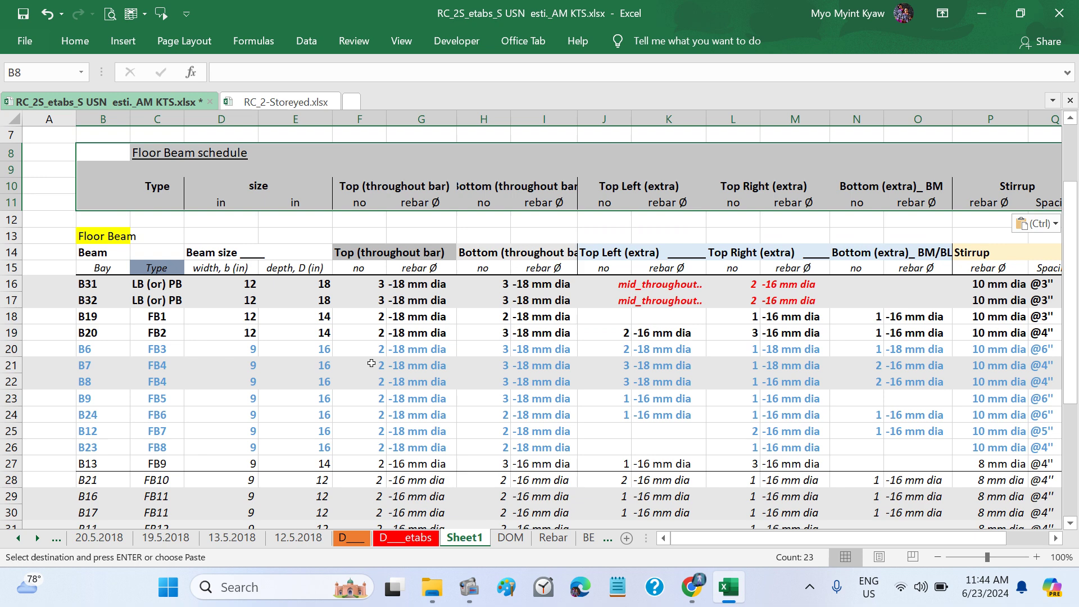
scroll(372, 364, "right", 2)
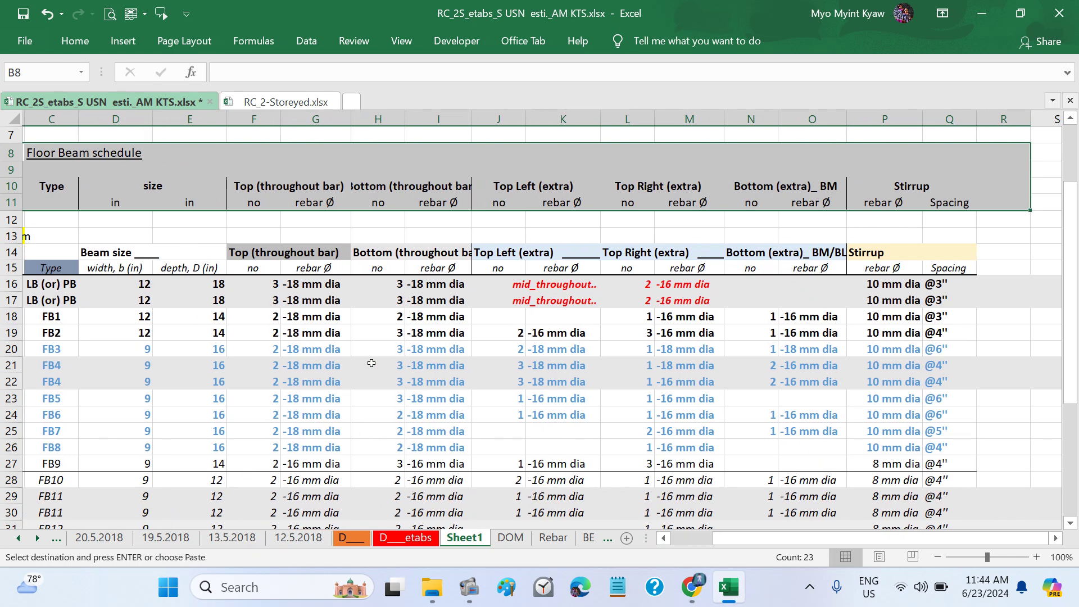
scroll(372, 364, "right", 3)
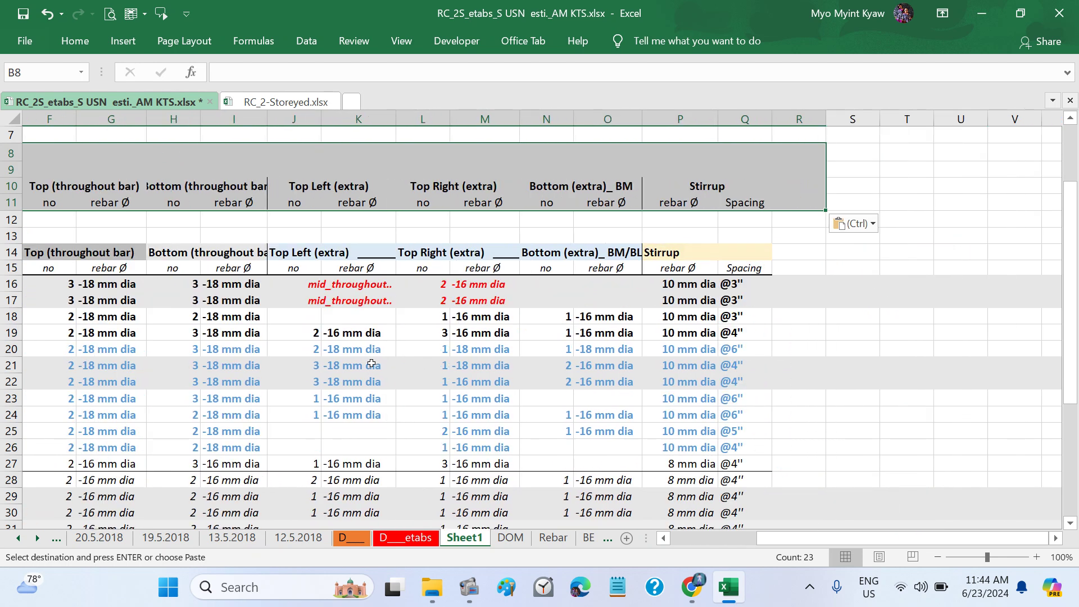
scroll(372, 364, "left", 5)
scroll(212, 291, "up", 1)
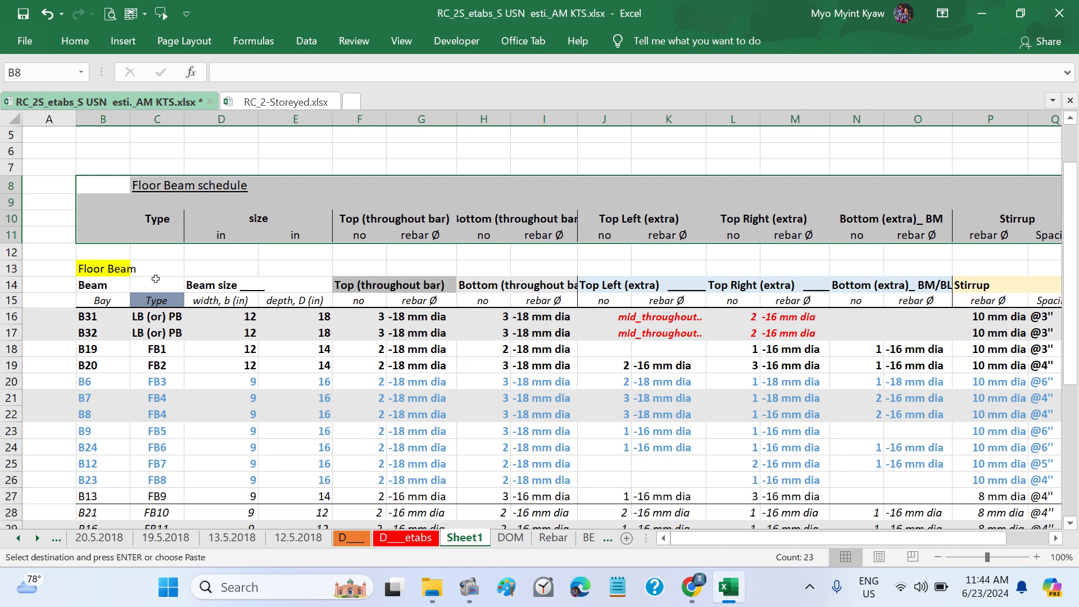
Step: Delete column B, the beam Bay column, from Sheet1 so the copied heading lines up with the table's columns
left_click(105, 119)
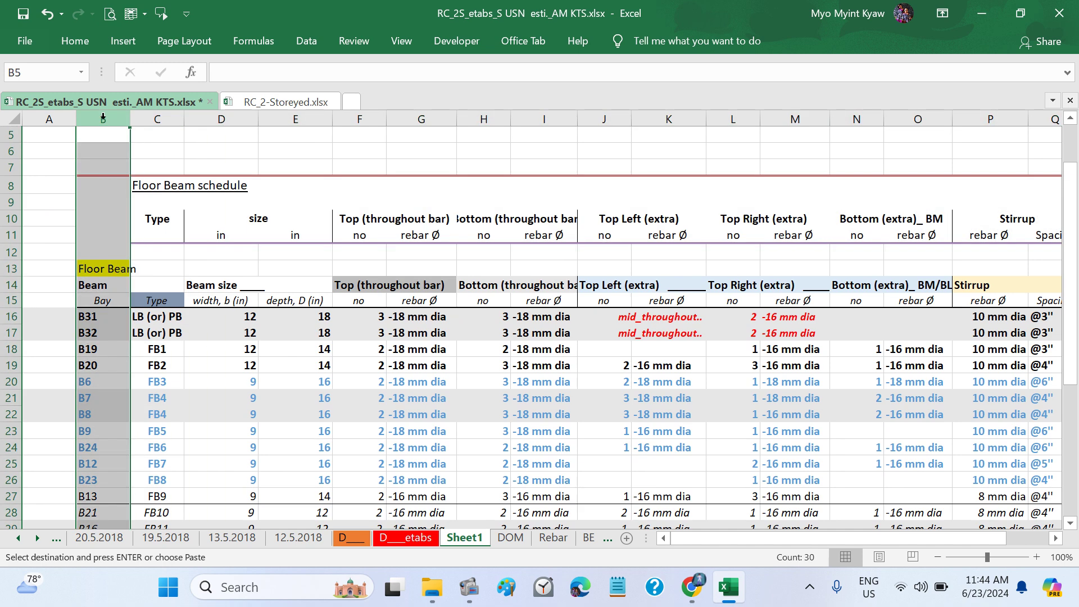
right_click(105, 120)
left_click(145, 259)
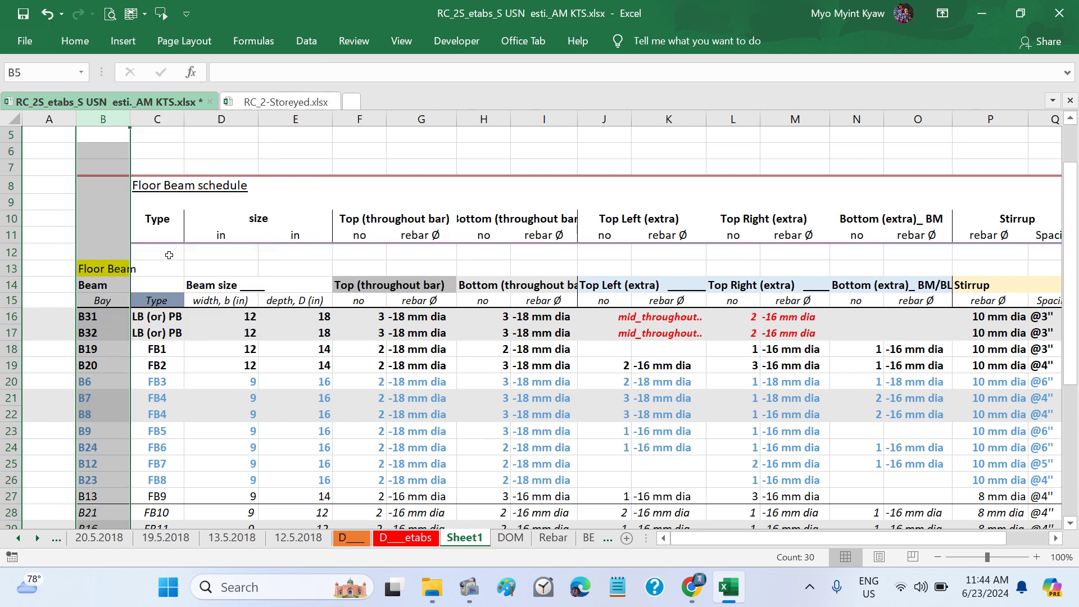
scroll(201, 325, "down", 1)
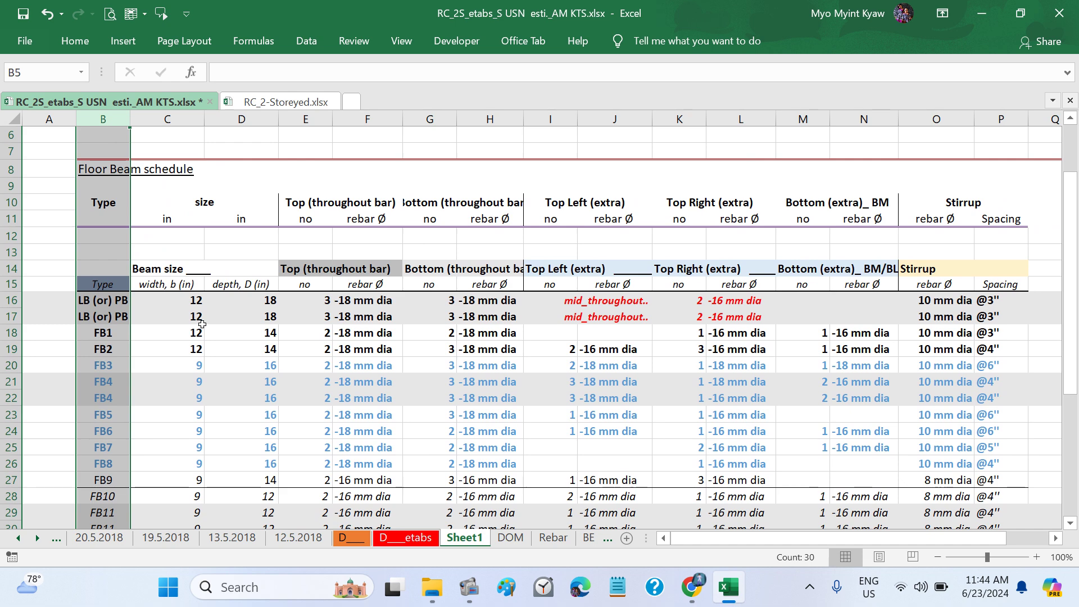
Step: Widen columns E to L so the Top and Bottom (throughout bar) and Top Left and Top Right (extra) headings fit
left_click(201, 204)
left_click(376, 216)
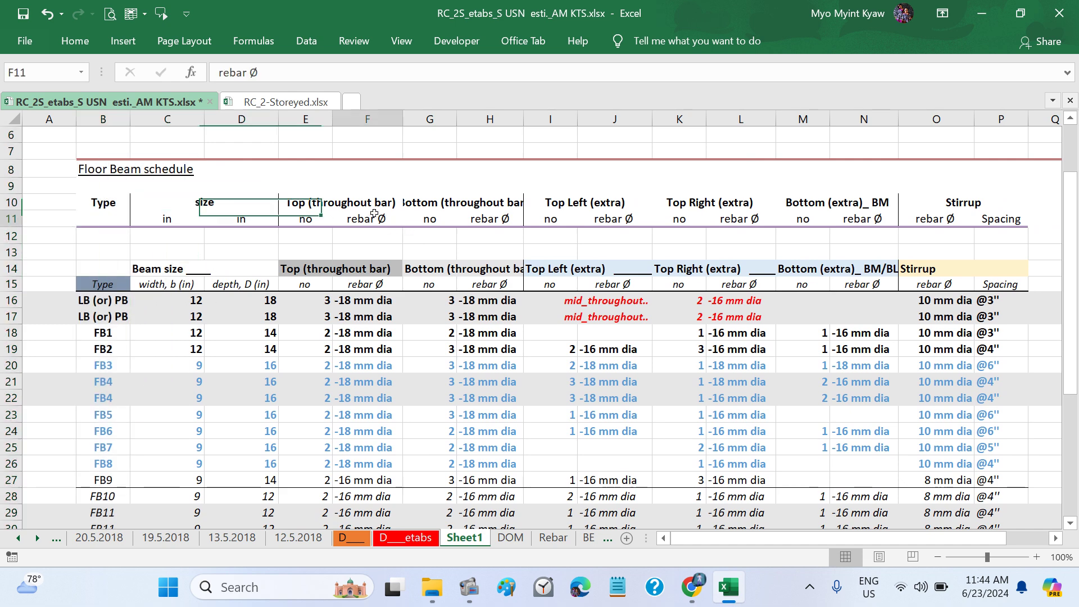
left_click(436, 235)
left_click_drag(325, 119, 417, 120)
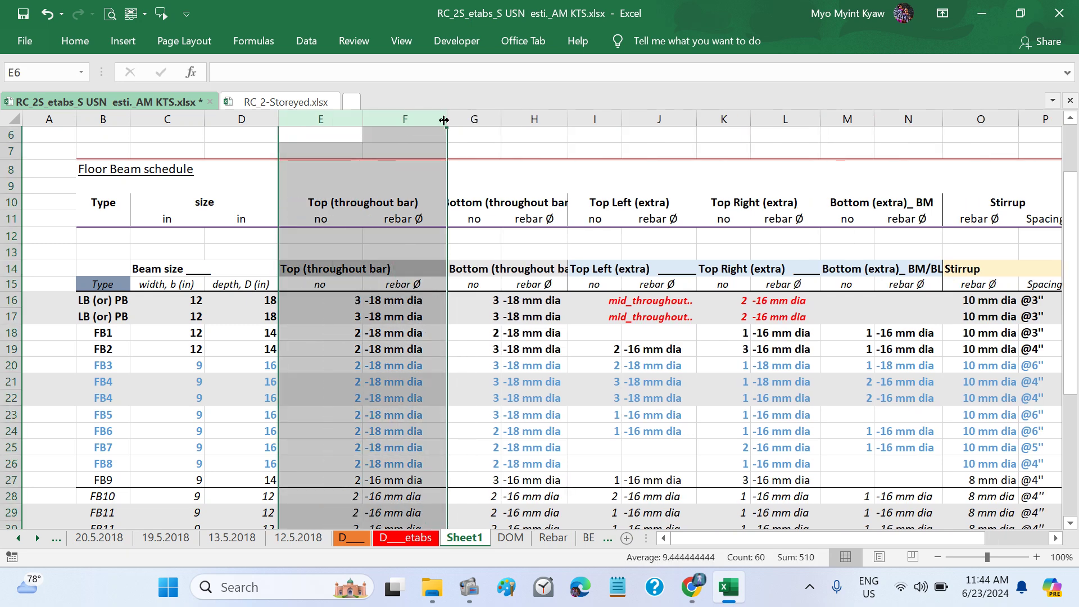
left_click(485, 119)
left_click_drag(498, 118, 757, 119)
left_click(652, 120)
scroll(727, 178, "right", 3)
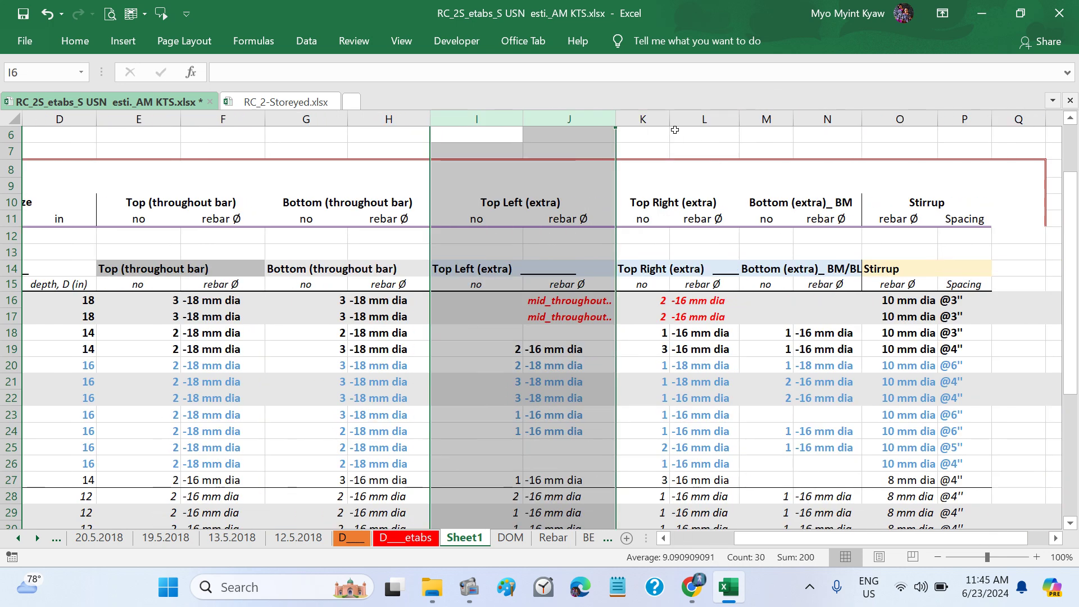
left_click_drag(643, 119, 767, 118)
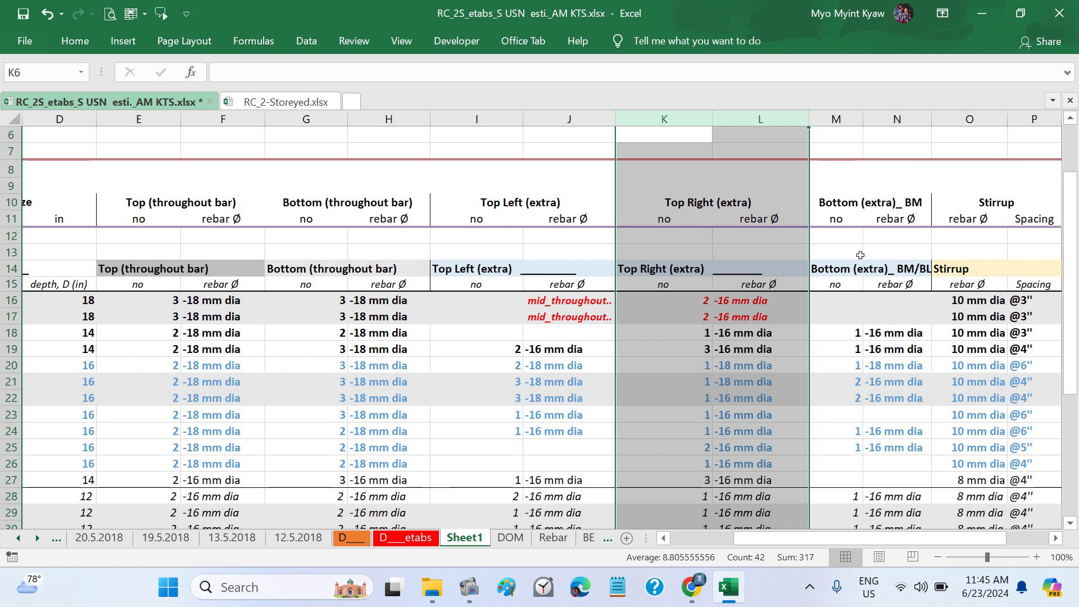
scroll(722, 259, "right", 5)
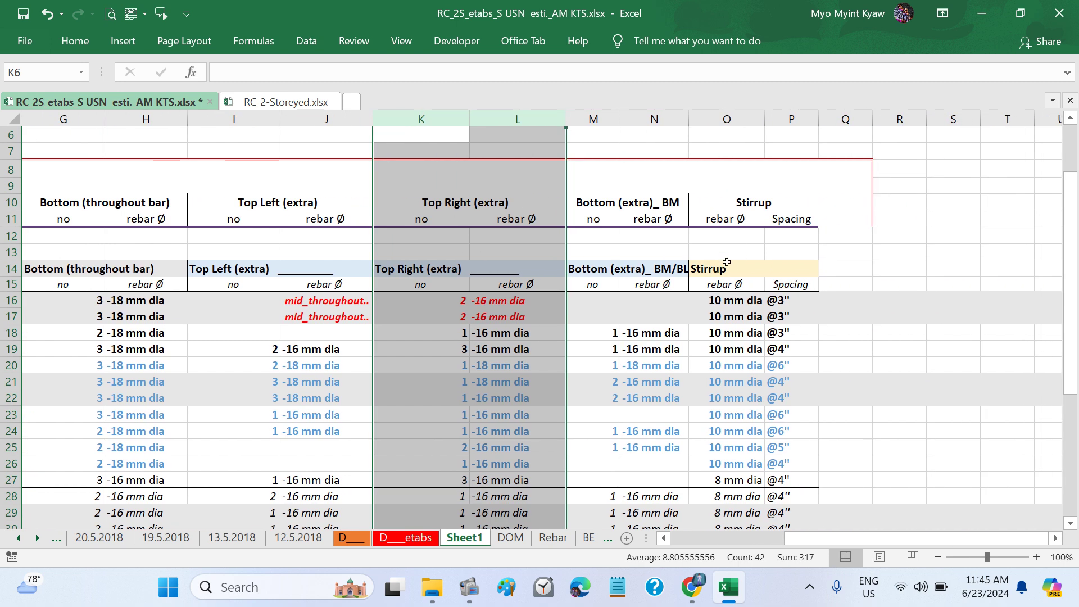
scroll(727, 262, "left", 5)
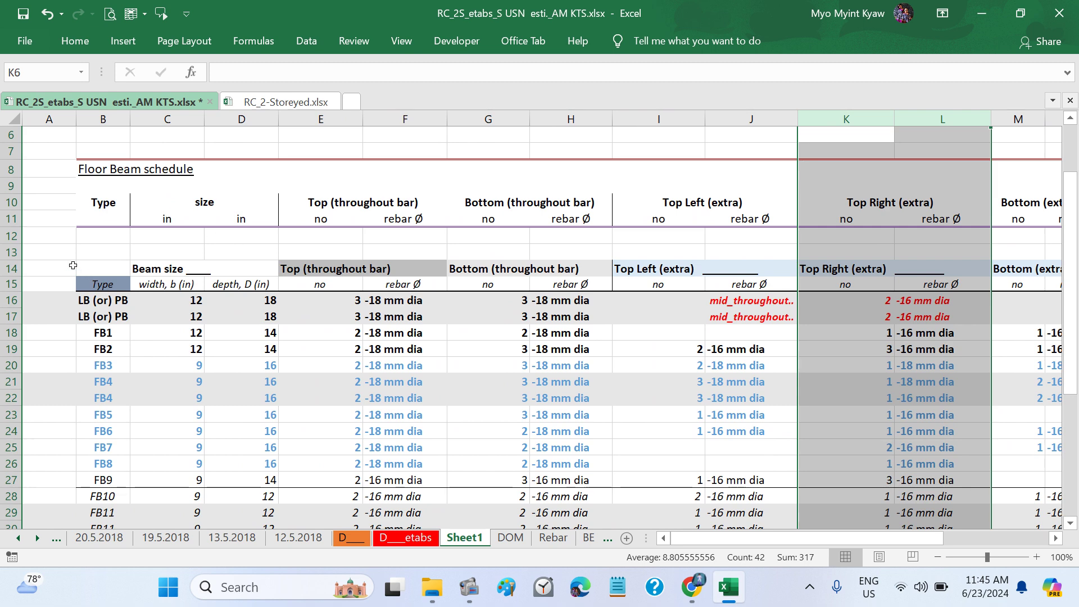
Step: Delete rows 12 to 15, holding the blank rows and old table headings, and check the schedule across to Stirrup Spacing
left_click_drag(12, 233, 12, 277)
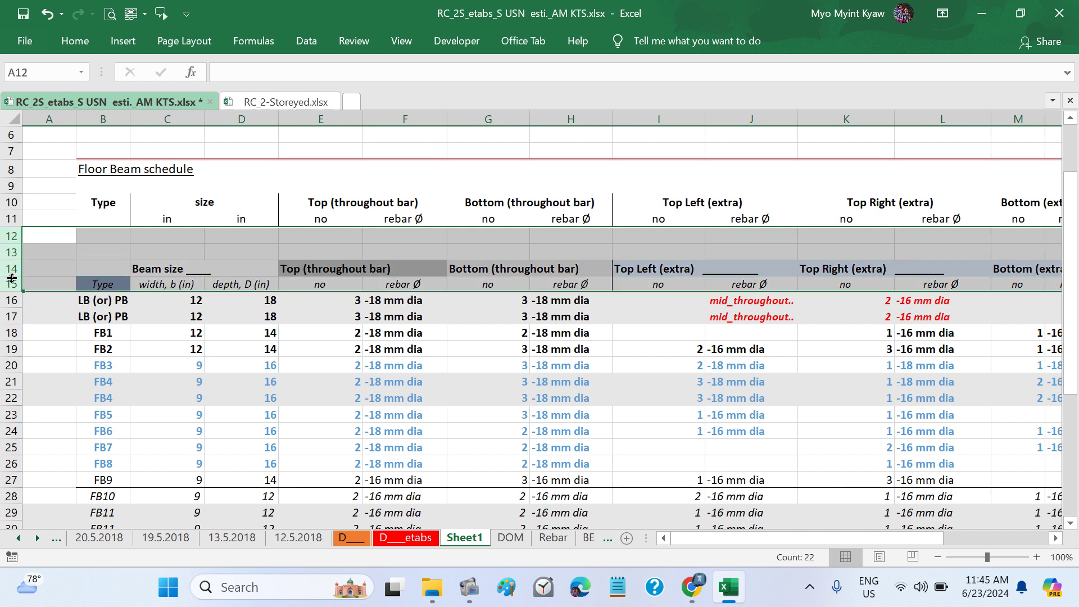
right_click(8, 239)
left_click(67, 371)
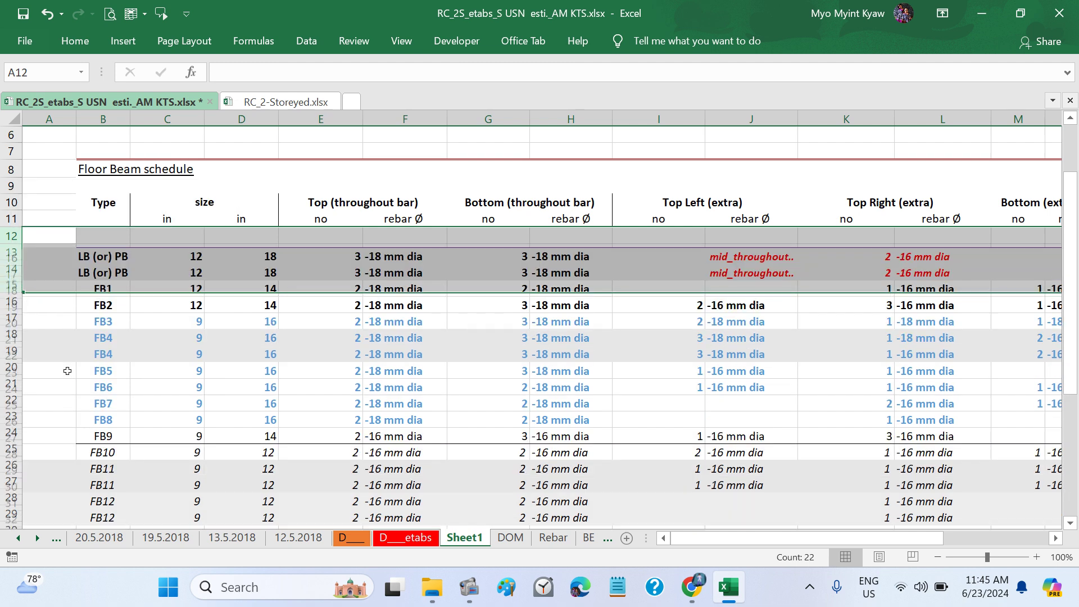
left_click(365, 390)
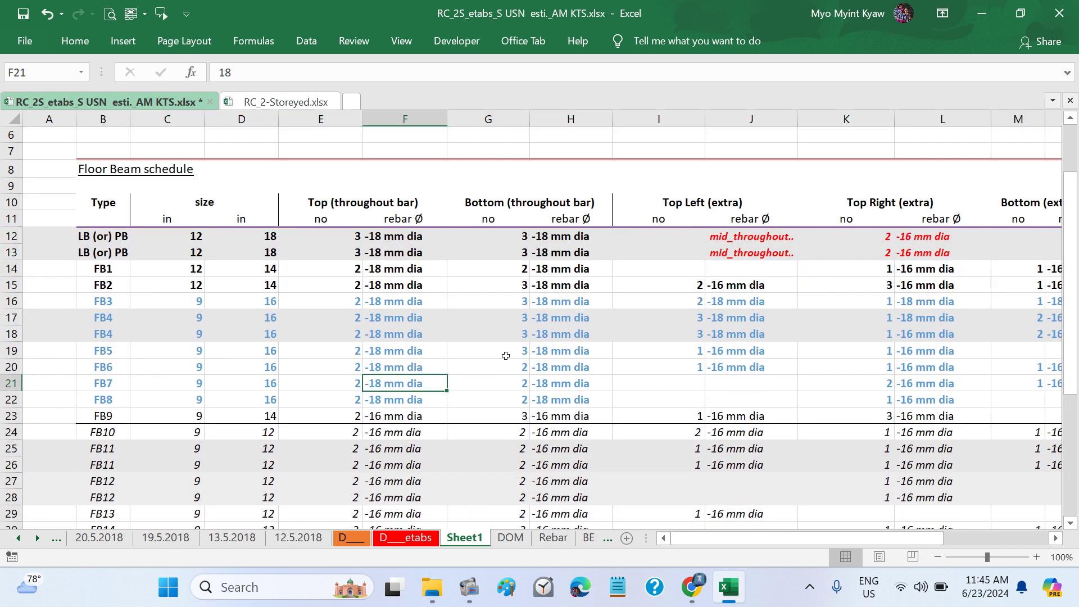
scroll(506, 356, "right", 8)
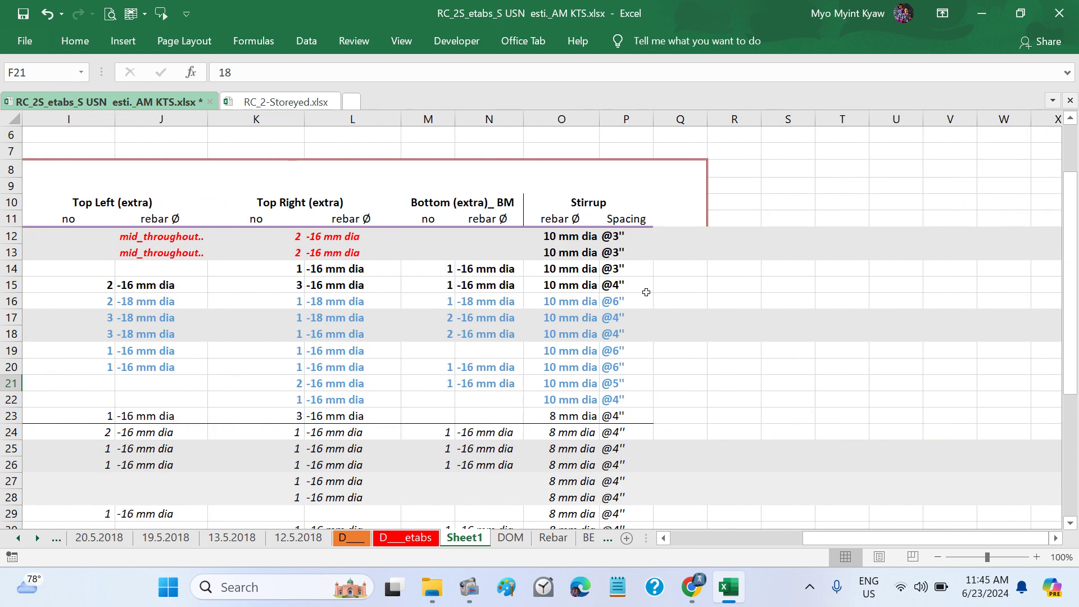
scroll(647, 292, "left", 8)
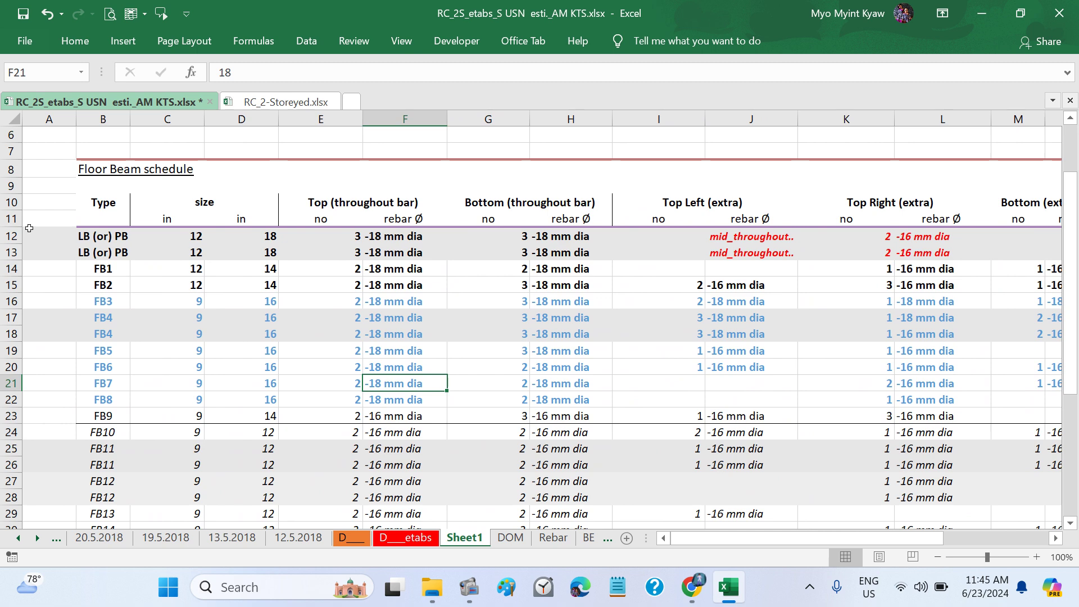
left_click_drag(42, 230, 86, 260)
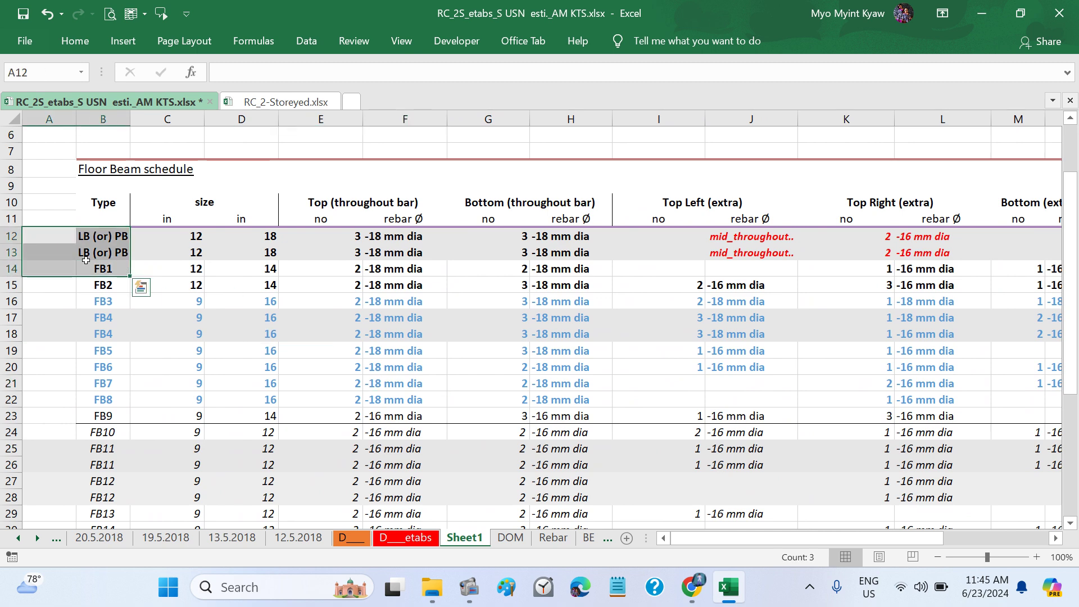
left_click(90, 261)
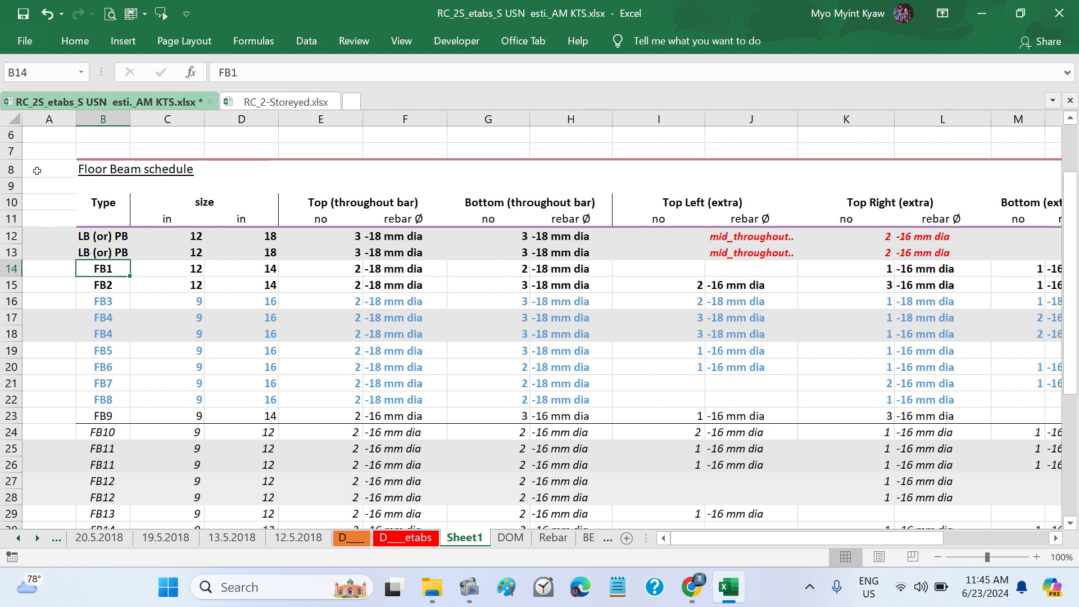
Step: Remove the grey row shading from the whole Floor Beam schedule, range A8:Q39
left_click_drag(35, 163, 827, 450)
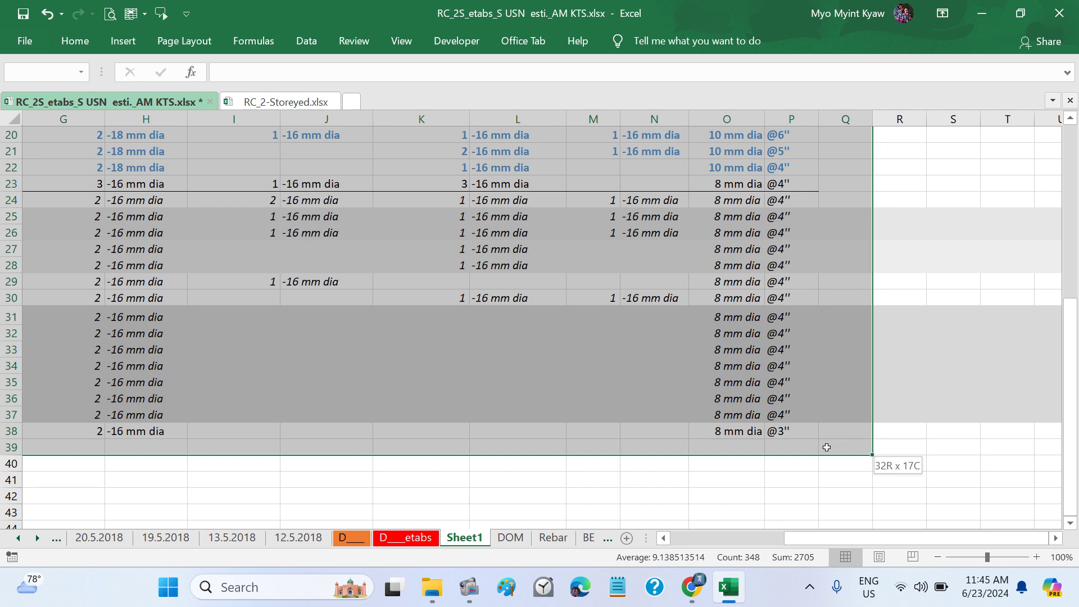
left_click_drag(827, 448, 827, 447)
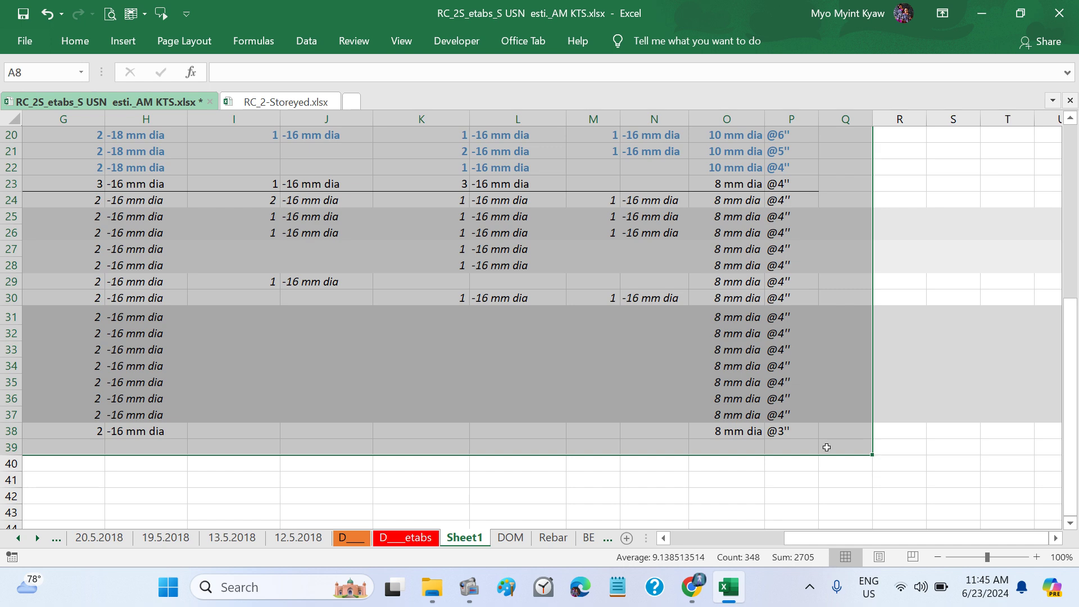
scroll(827, 447, "up", 7)
scroll(827, 448, "left", 3)
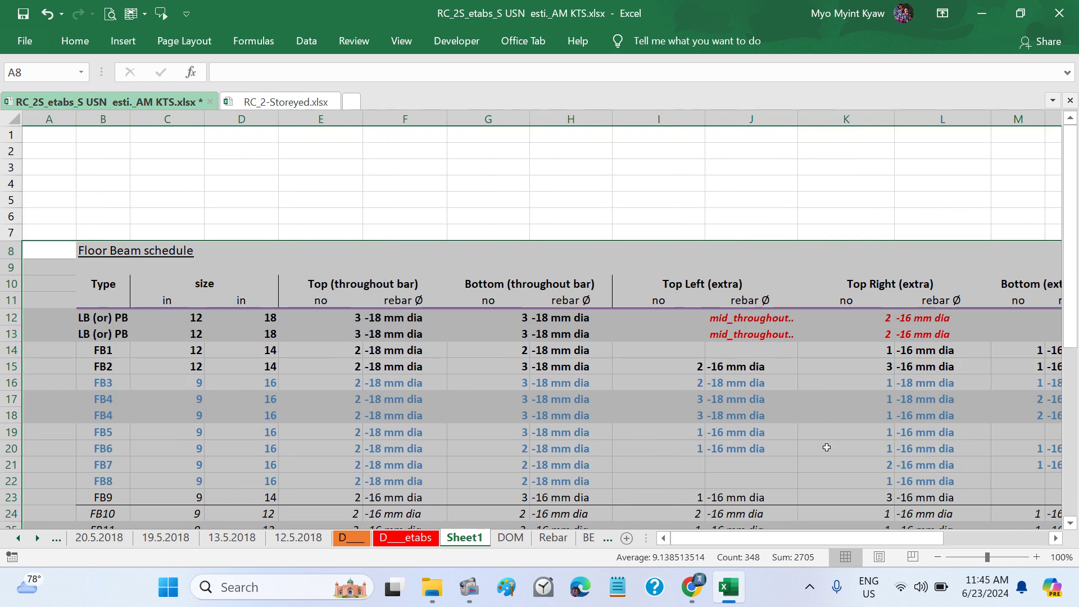
left_click(75, 41)
left_click(211, 99)
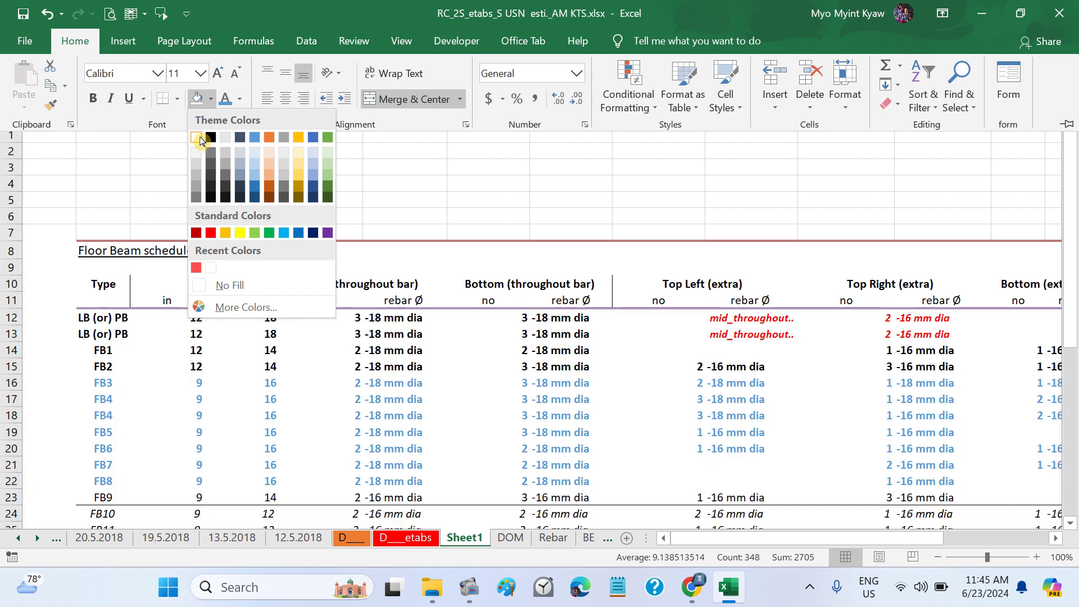
left_click(203, 285)
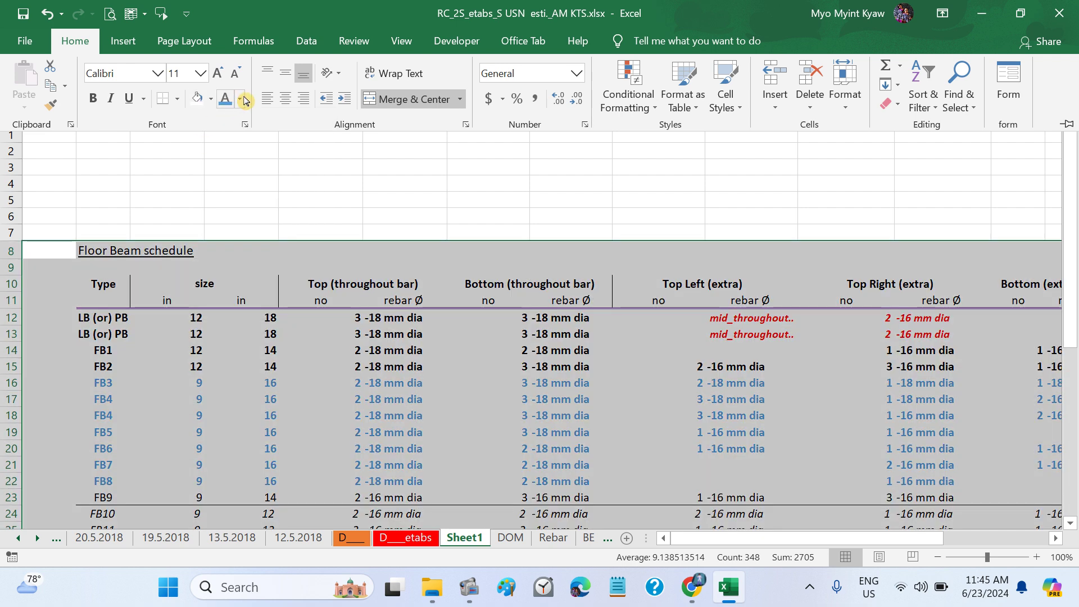
Step: Set the font of the schedule range A8:Q39 to black and remove its bold formatting
left_click(241, 100)
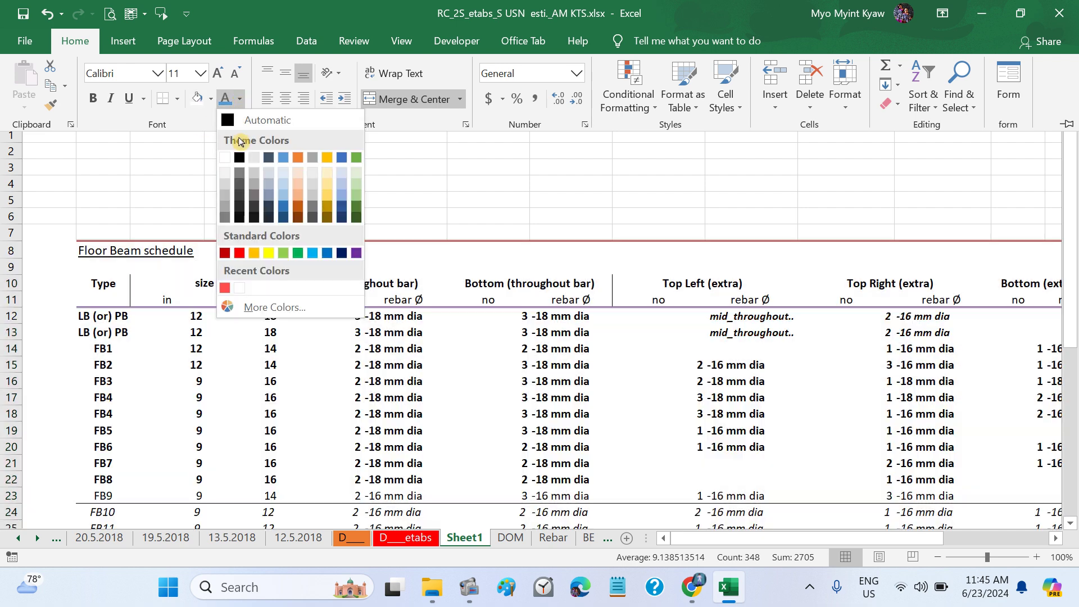
left_click(240, 158)
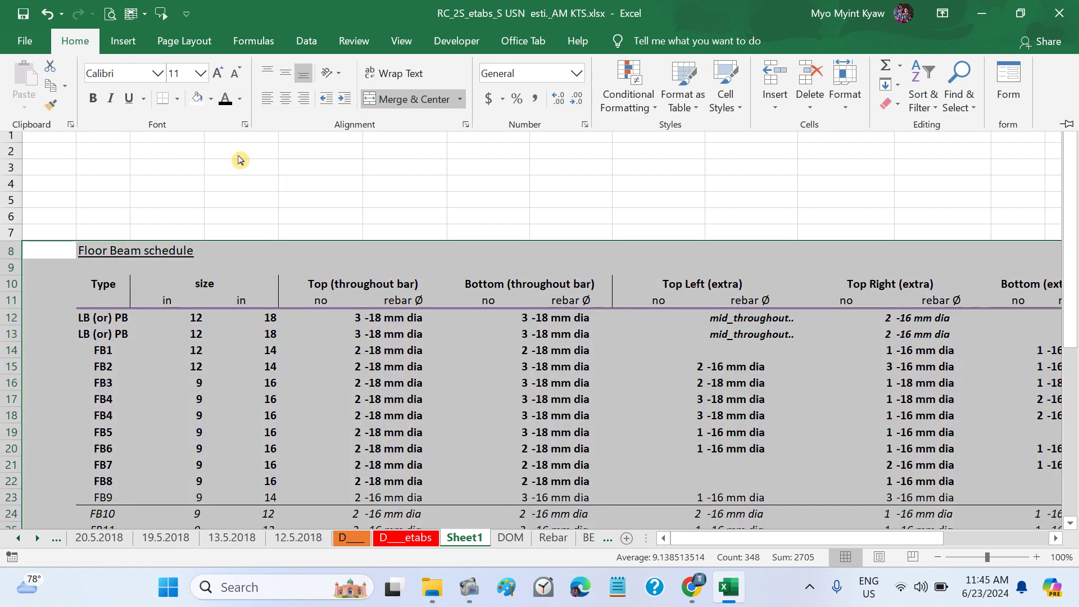
left_click(93, 99)
left_click(93, 98)
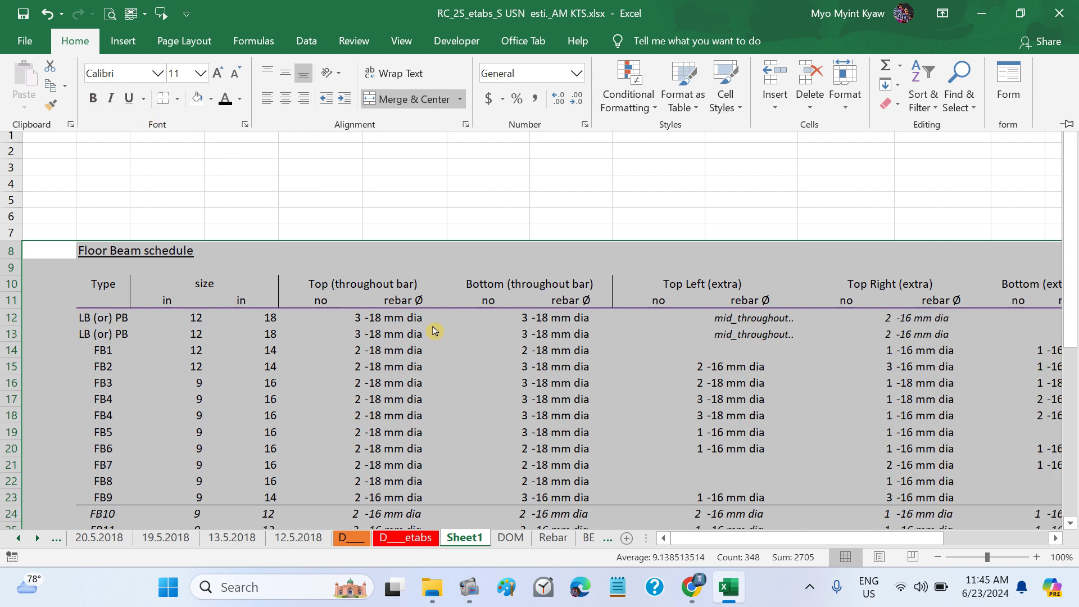
scroll(475, 349, "down", 1)
left_click(292, 331)
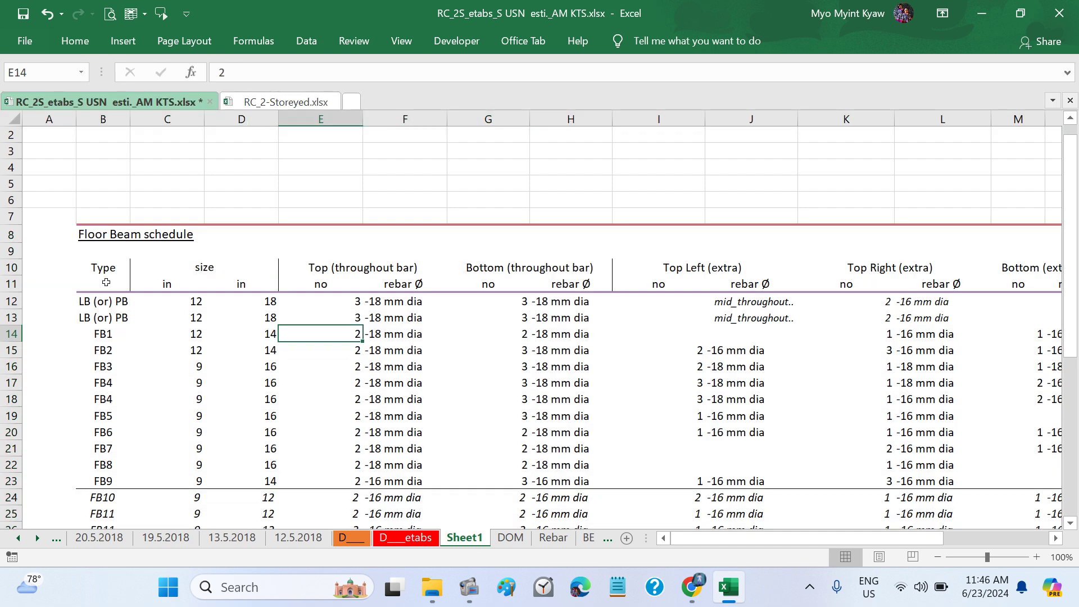
Step: Make the main column headings in row 10 of the Floor Beam schedule bold
left_click(14, 268)
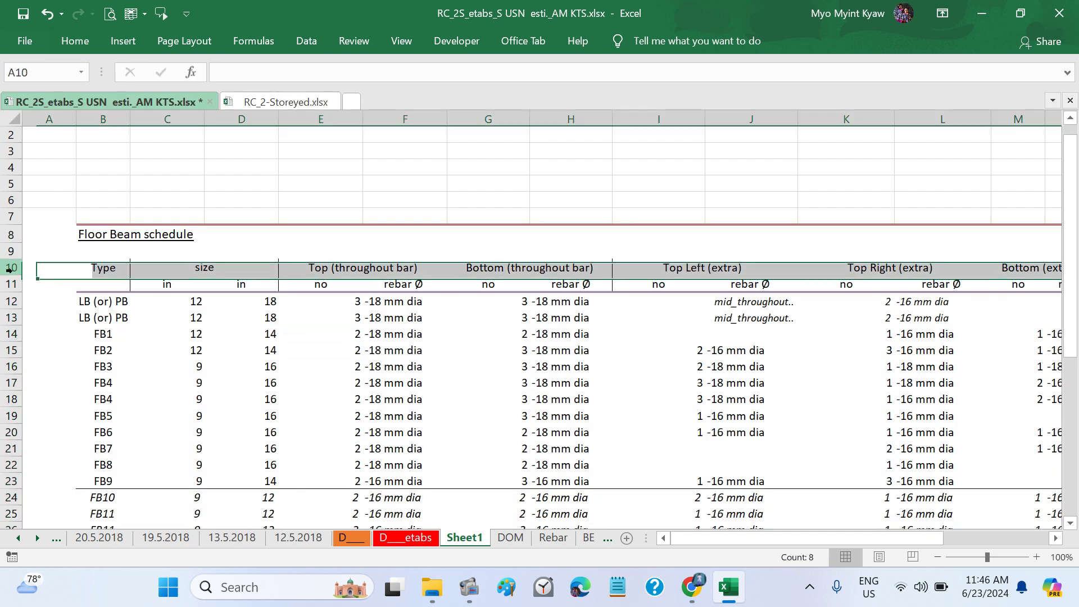
left_click(72, 44)
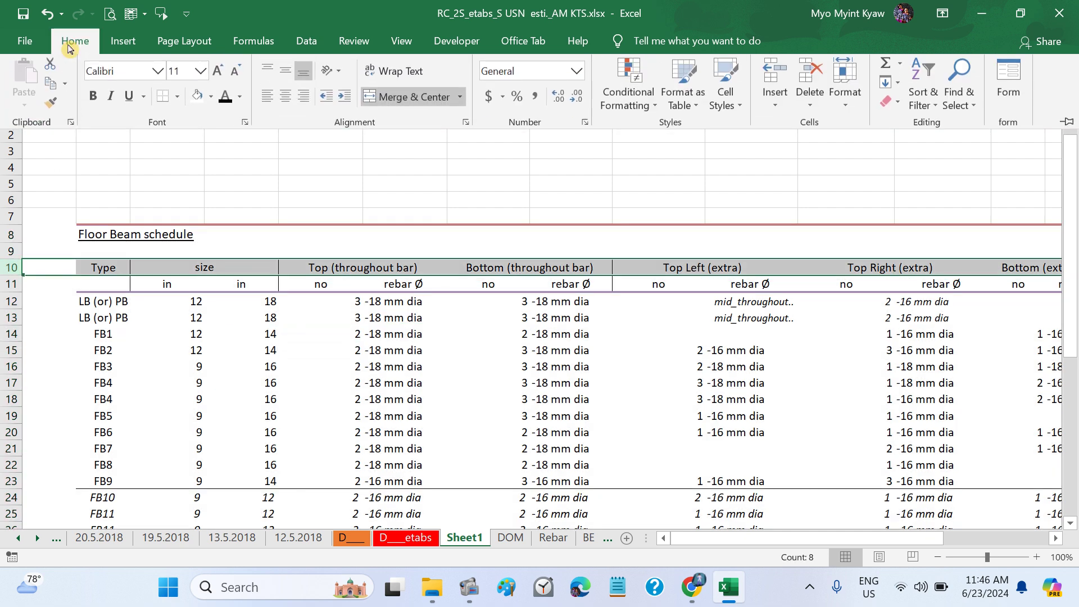
left_click(93, 99)
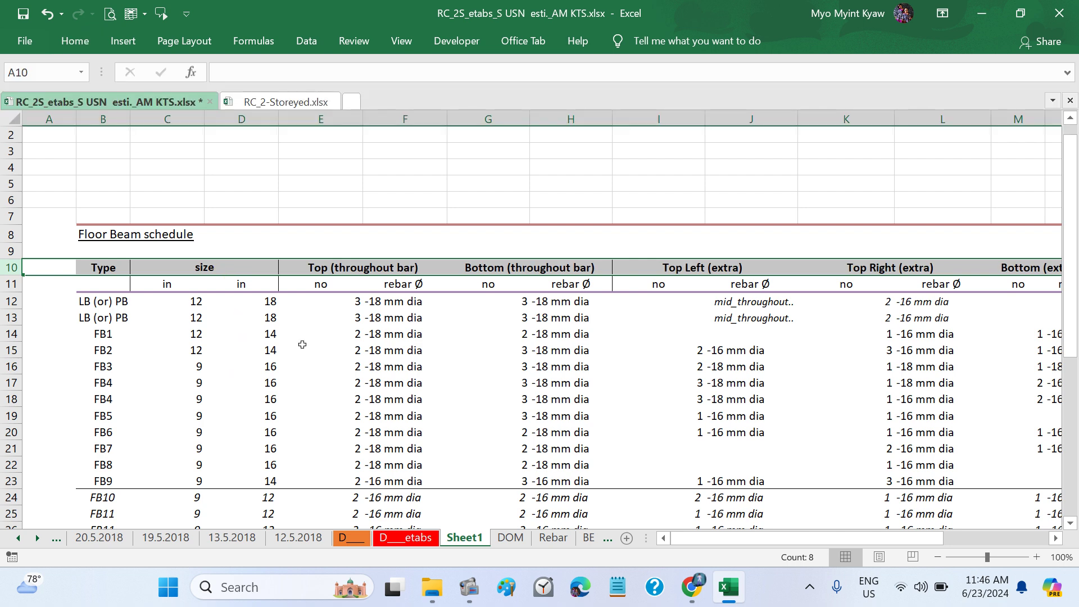
scroll(302, 345, "down", 1)
left_click(302, 344)
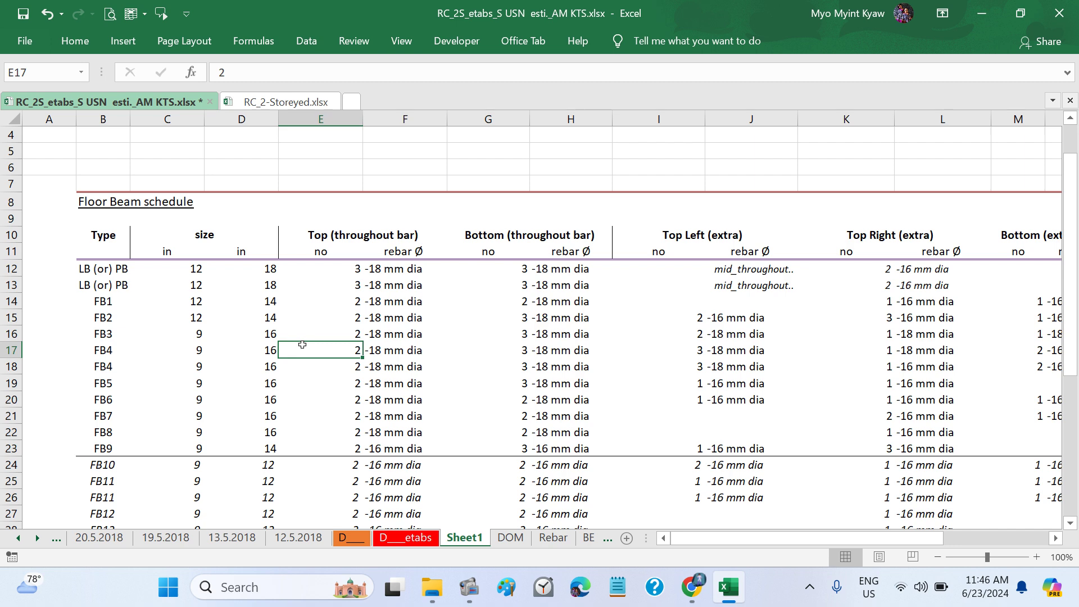
Step: Delete row 13, the duplicate LB (or) PB entry, from the Floor Beam schedule
scroll(302, 344, "down", 1)
left_click(13, 269)
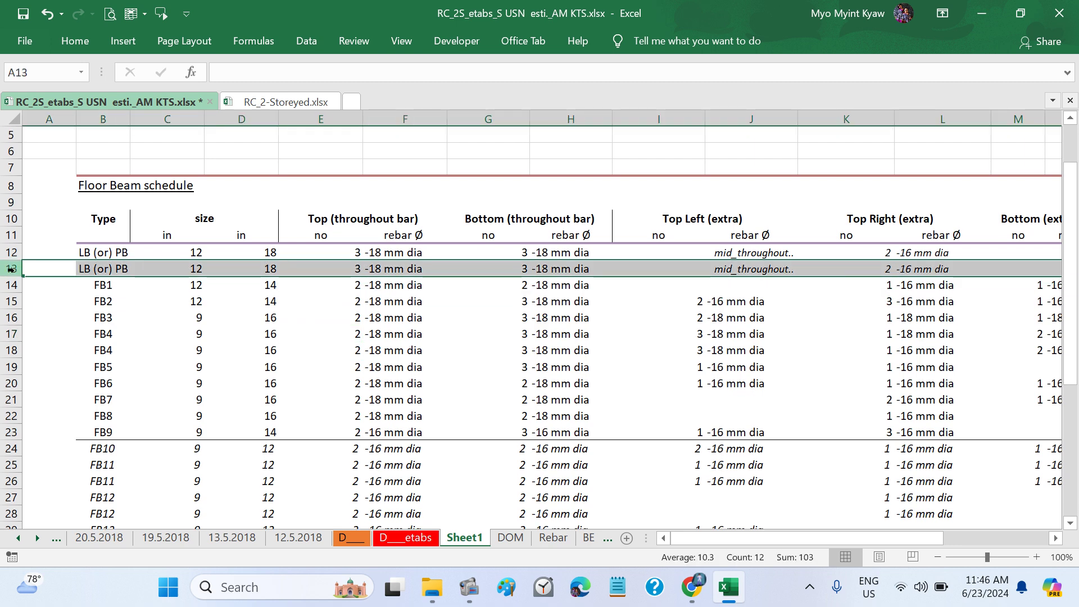
right_click(11, 269)
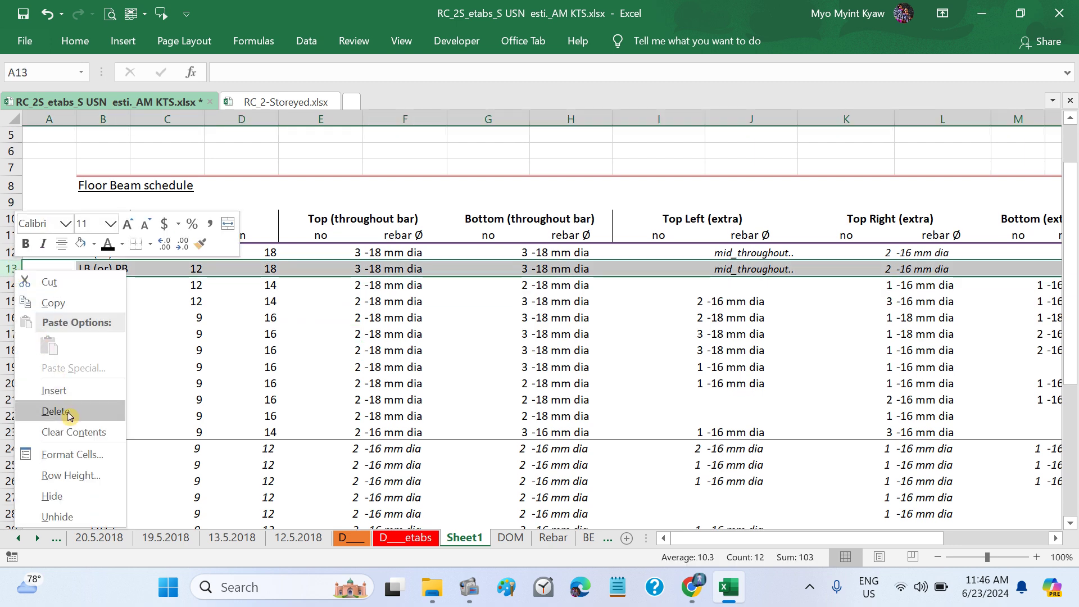
left_click(57, 411)
scroll(303, 418, "right", 4)
scroll(326, 416, "left", 4)
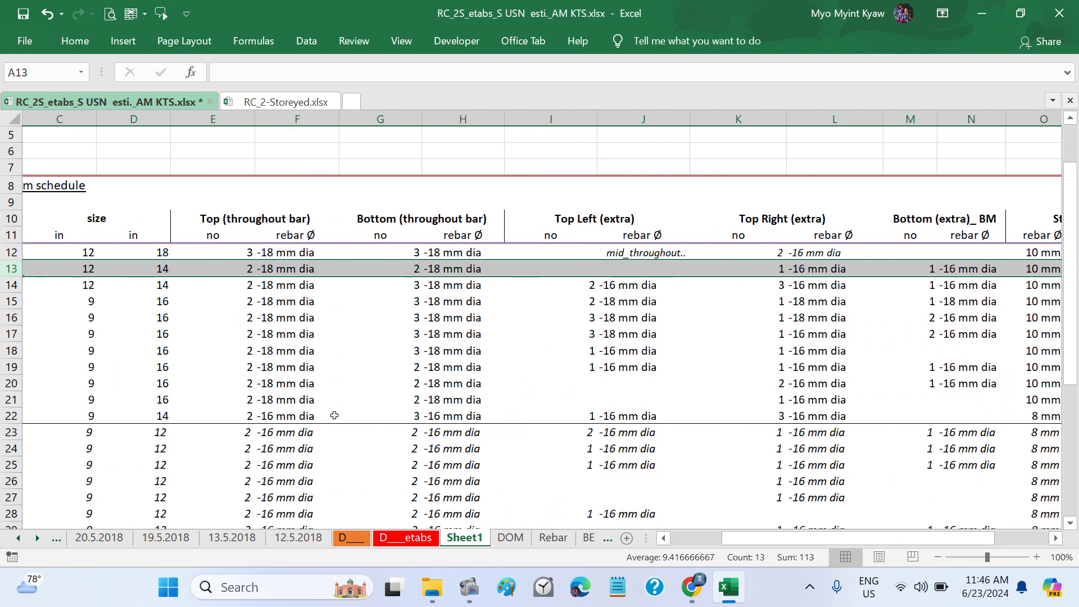
Step: Delete row 17, the duplicate FB4 entry, from the Floor Beam schedule
left_click(128, 288)
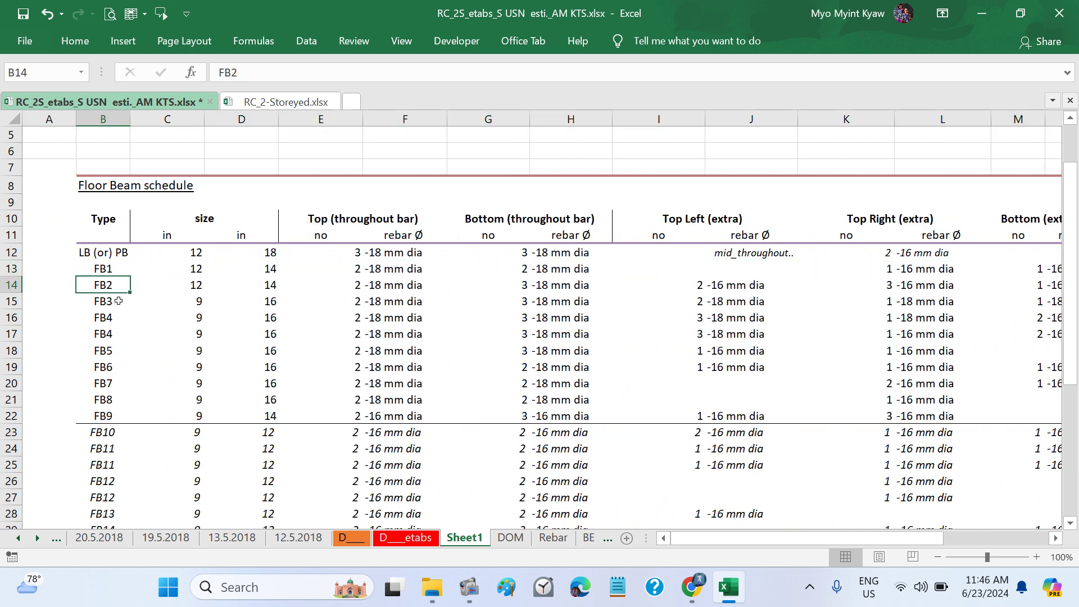
left_click(121, 302)
left_click(118, 320)
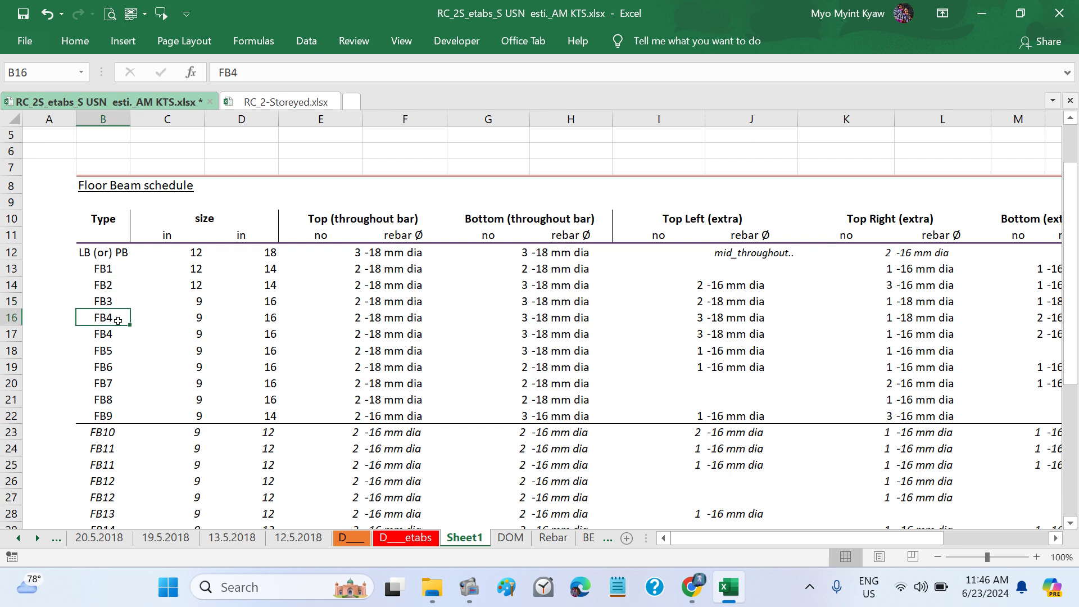
left_click(11, 335)
right_click(13, 336)
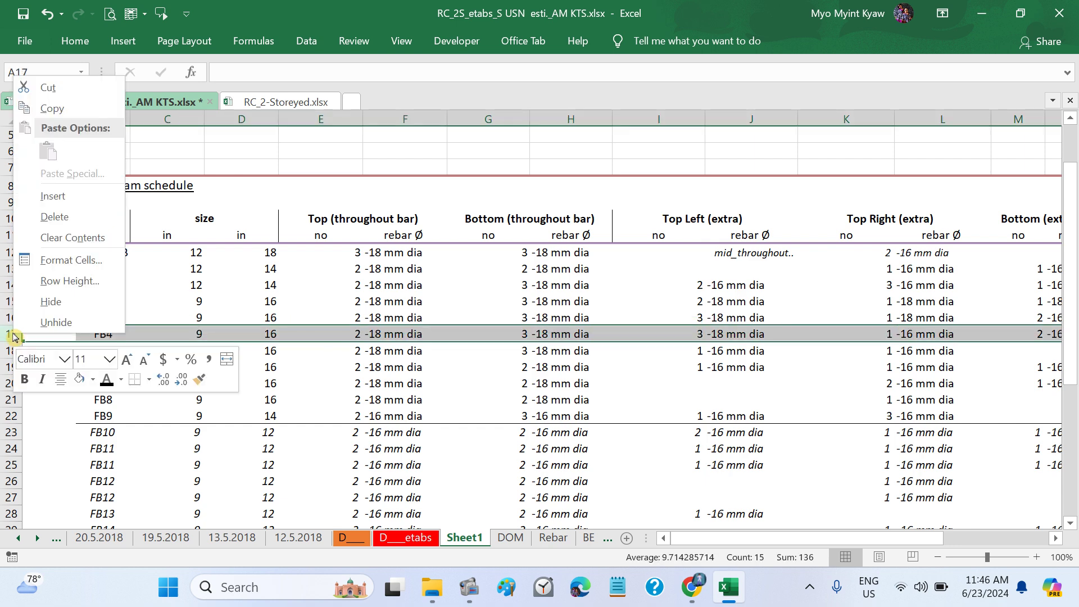
left_click(52, 217)
Step: Check the types from FB6 to FB11 and delete row 24, the duplicate FB11 entry
scroll(185, 381, "down", 1)
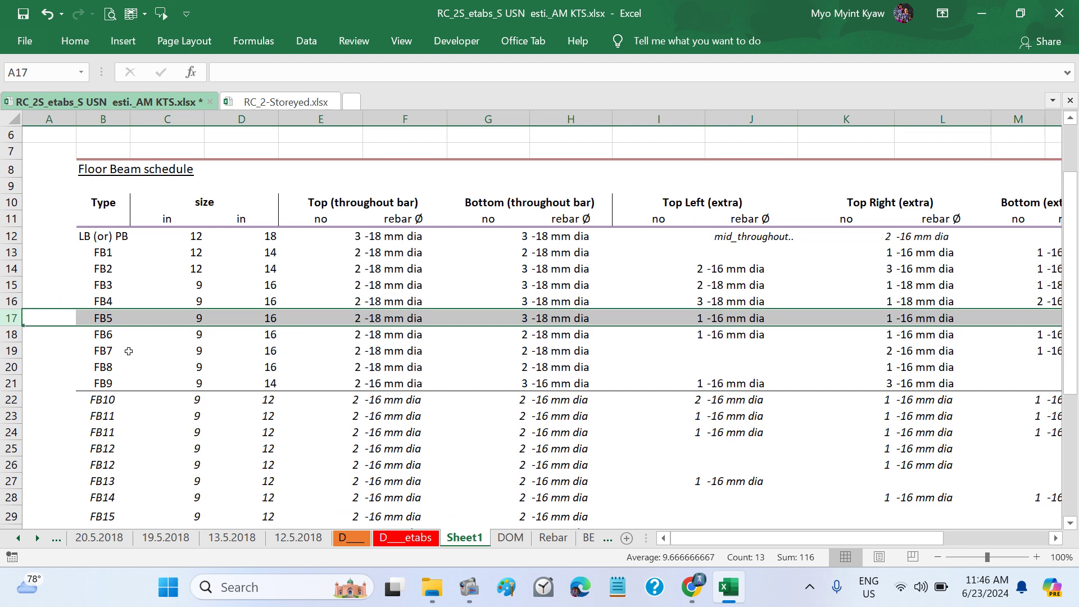
left_click(114, 336)
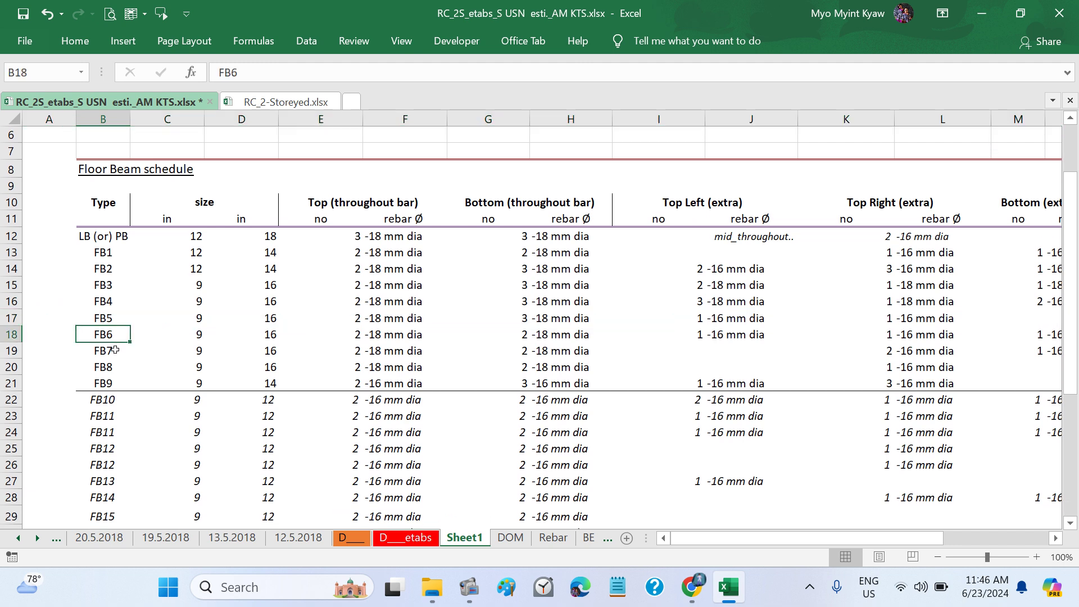
left_click(115, 350)
left_click(111, 367)
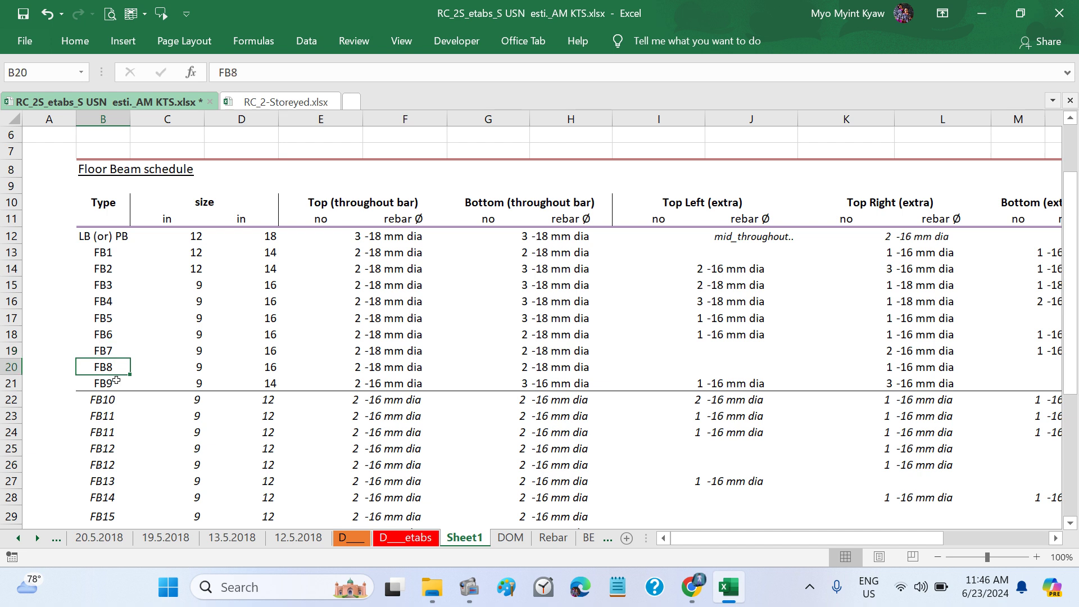
left_click(115, 382)
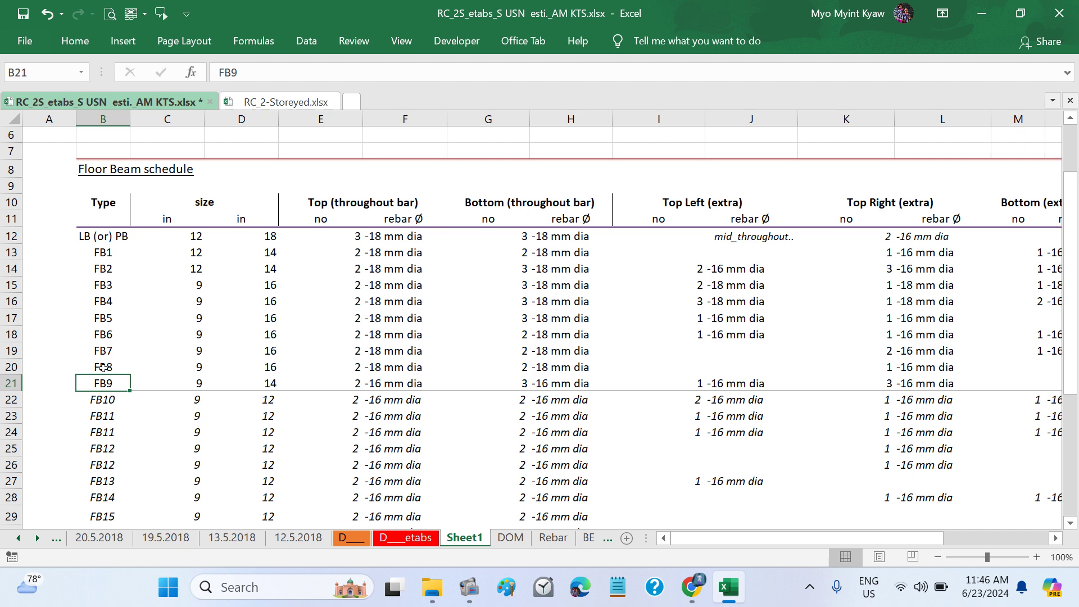
scroll(114, 401, "down", 1)
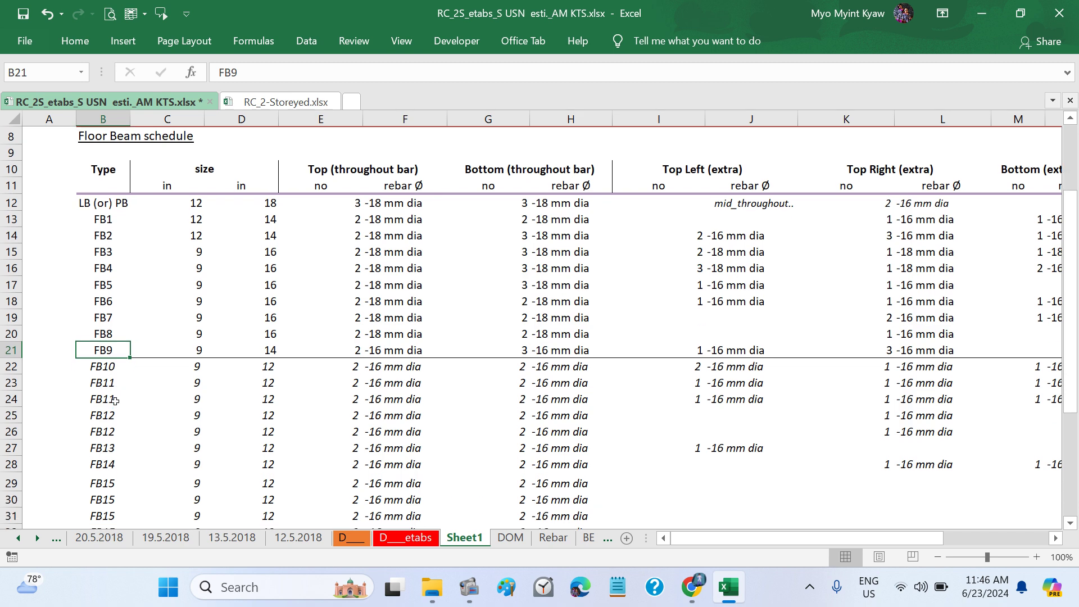
left_click(100, 367)
left_click(105, 395)
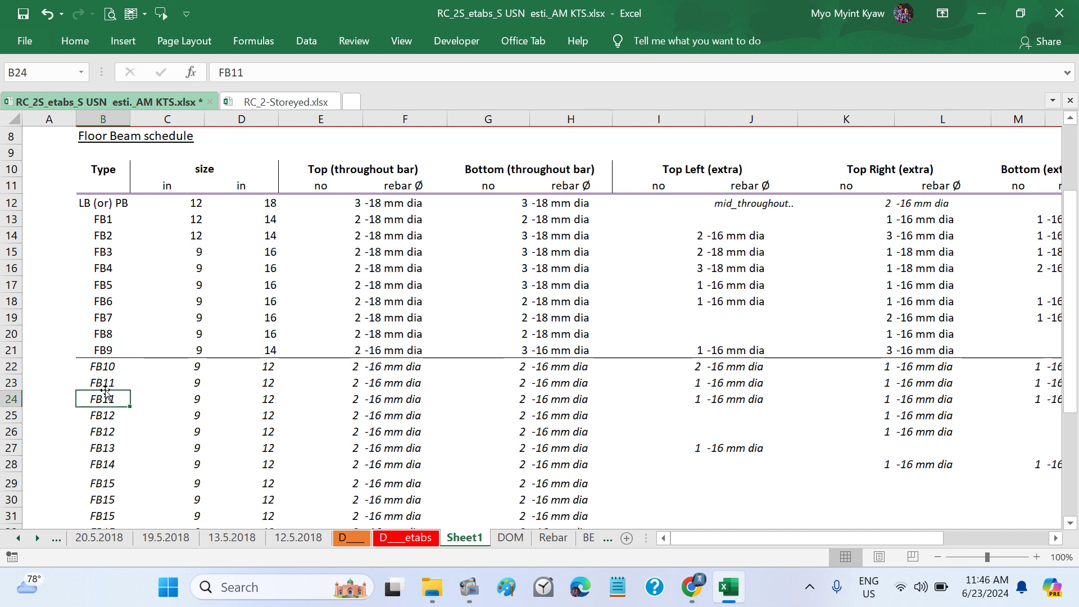
left_click(11, 398)
right_click(12, 398)
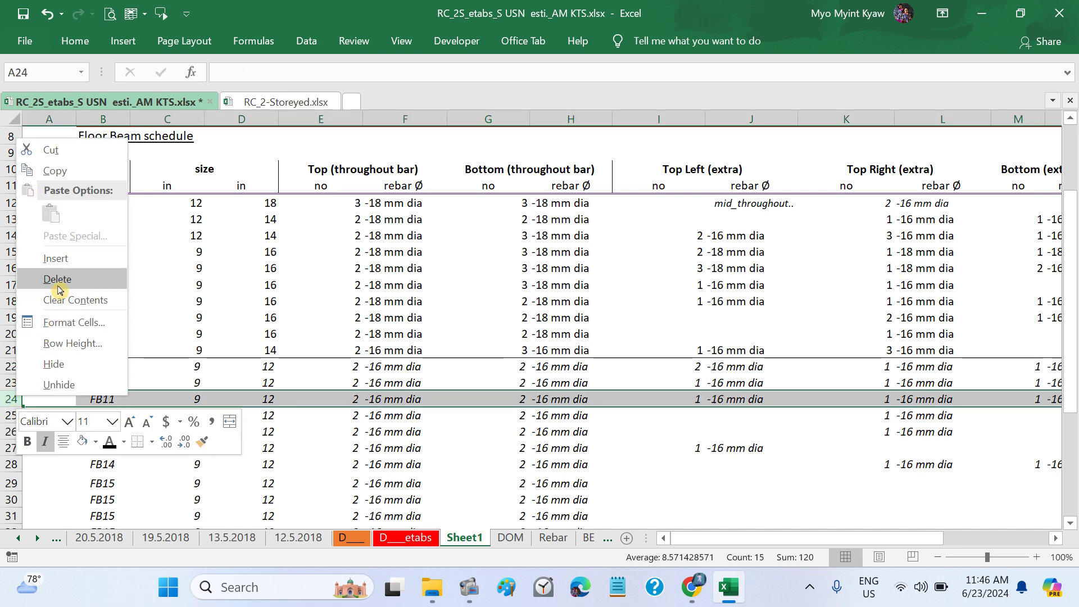
left_click(42, 278)
Step: Delete row 25, the duplicate FB12 entry, from the Floor Beam schedule
scroll(202, 376, "down", 2)
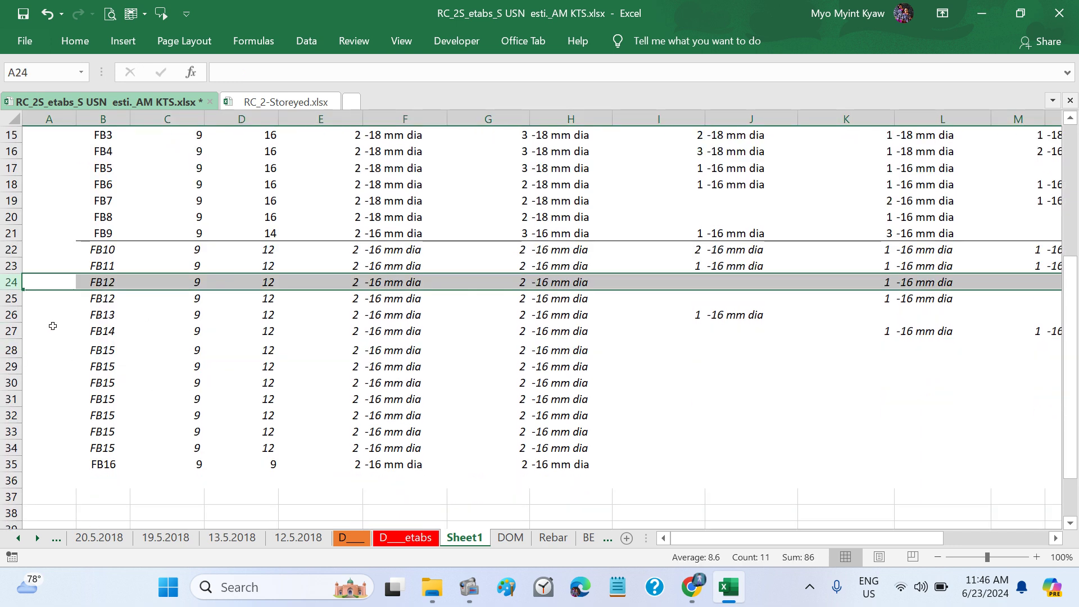
left_click(10, 298)
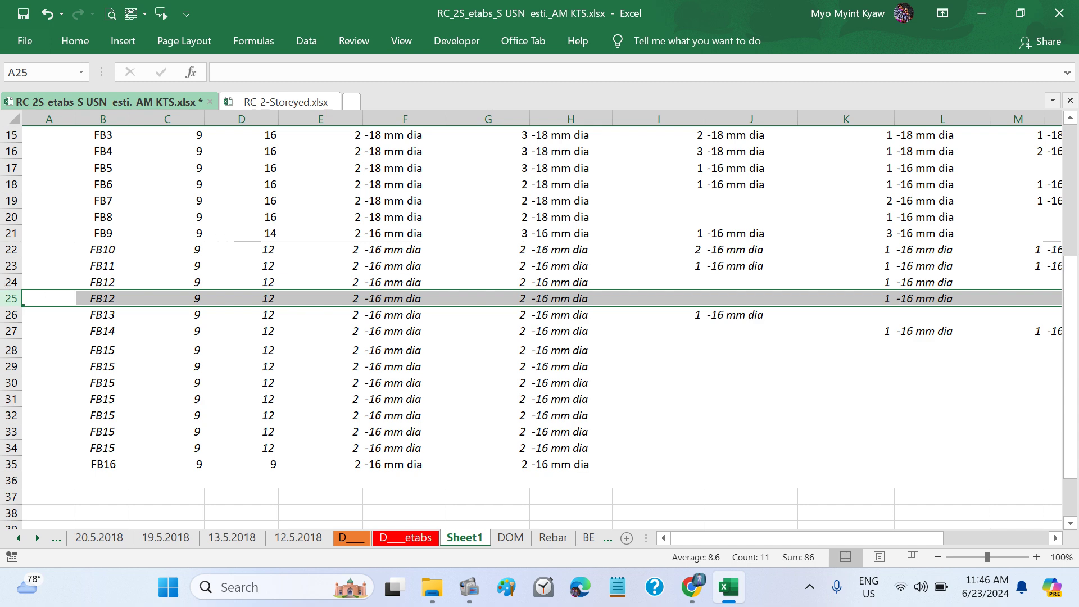
right_click(8, 298)
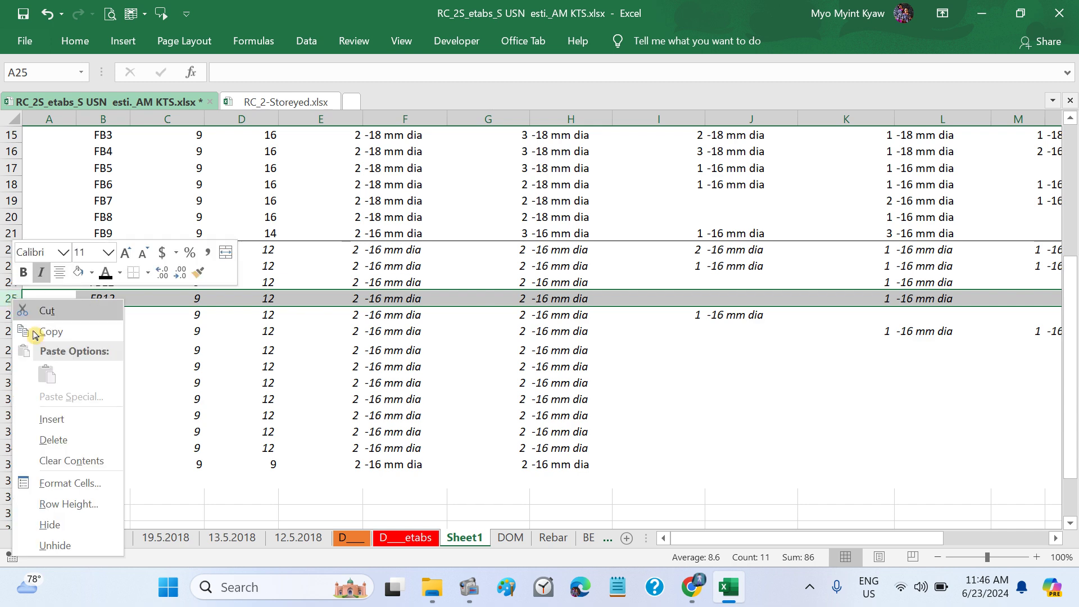
left_click(77, 439)
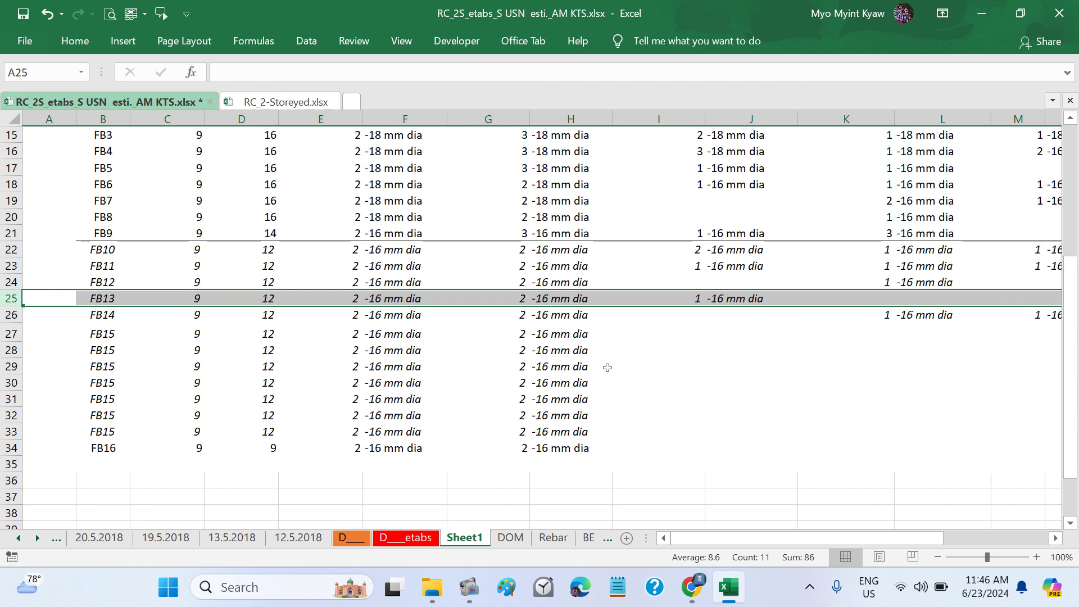
key("ctrl+z")
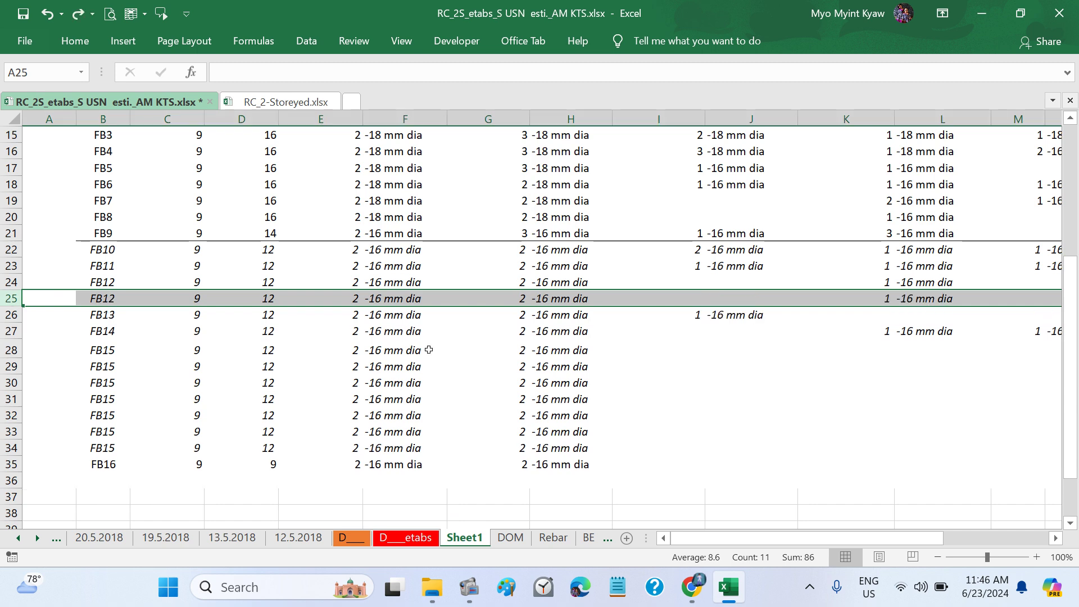
right_click(10, 298)
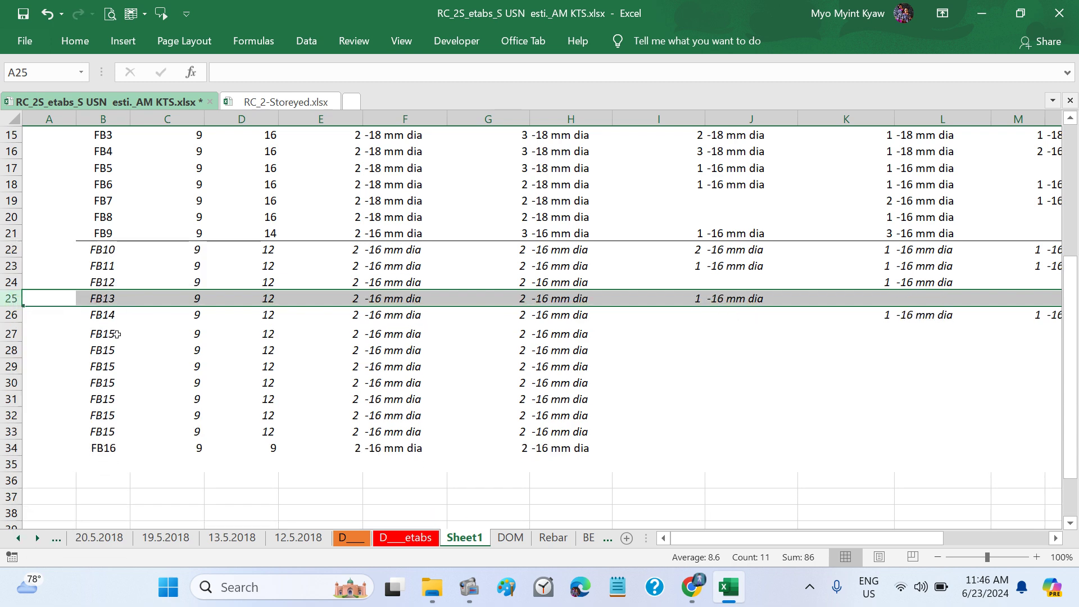
Step: Delete rows 28 to 33, the repeated FB15 entries, keeping only the first FB15 row
left_click(117, 310)
left_click(110, 304)
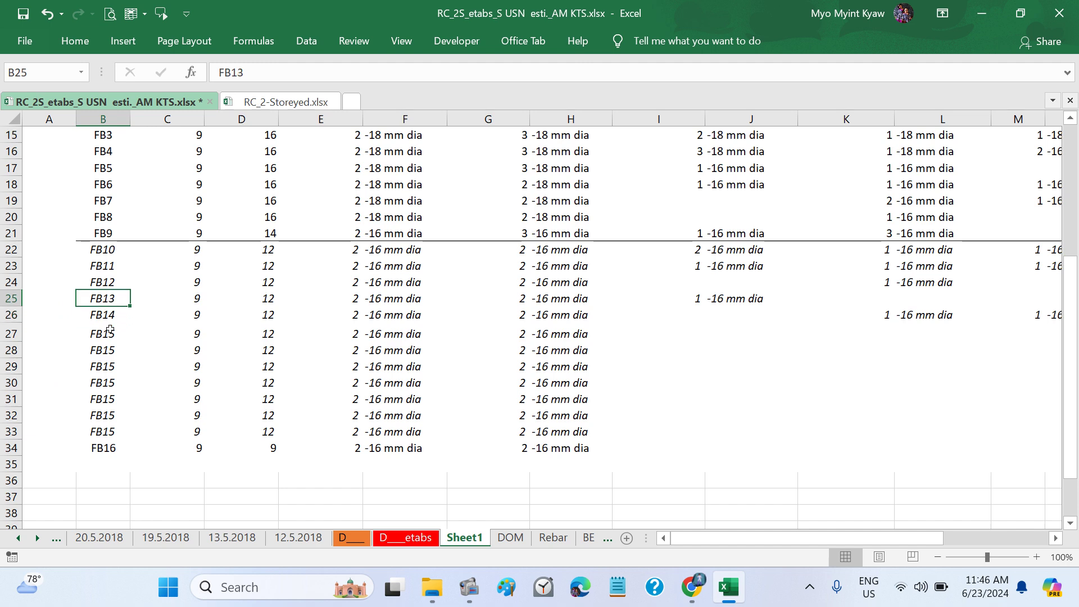
left_click(110, 334)
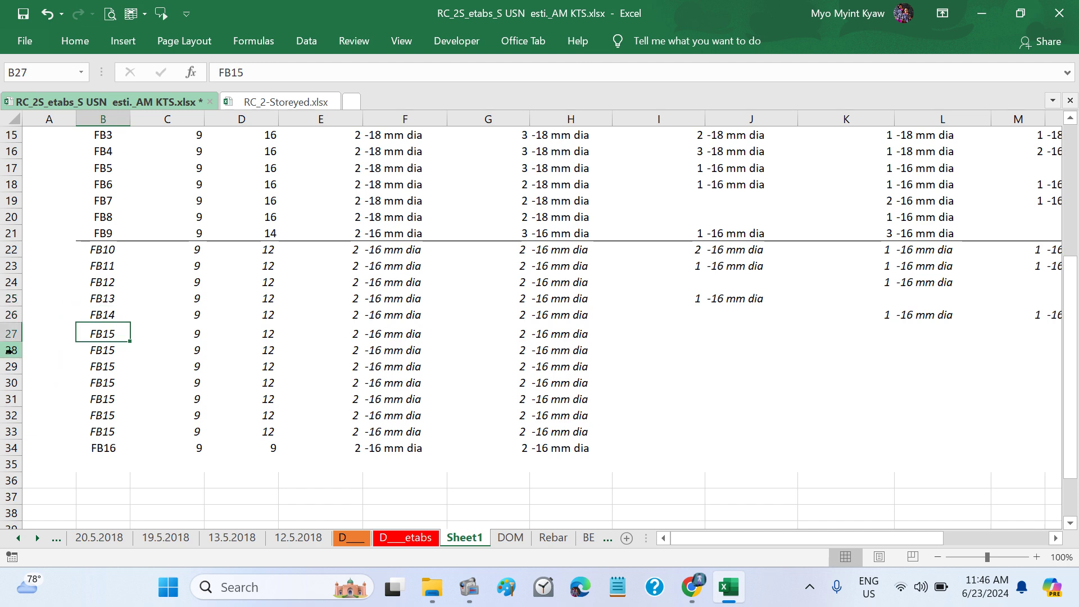
left_click_drag(9, 351, 11, 430)
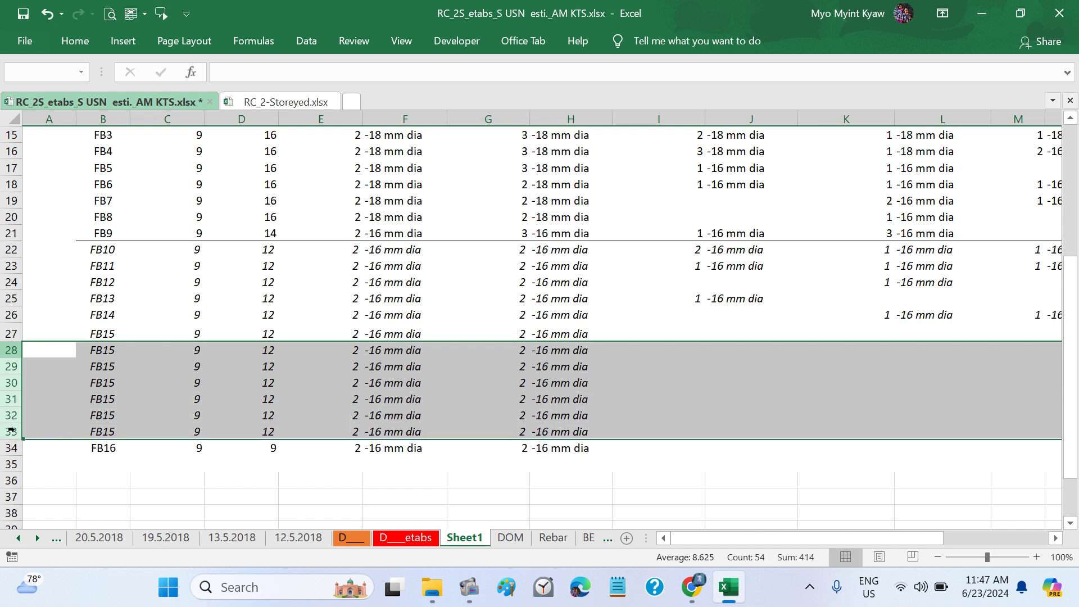
right_click(11, 350)
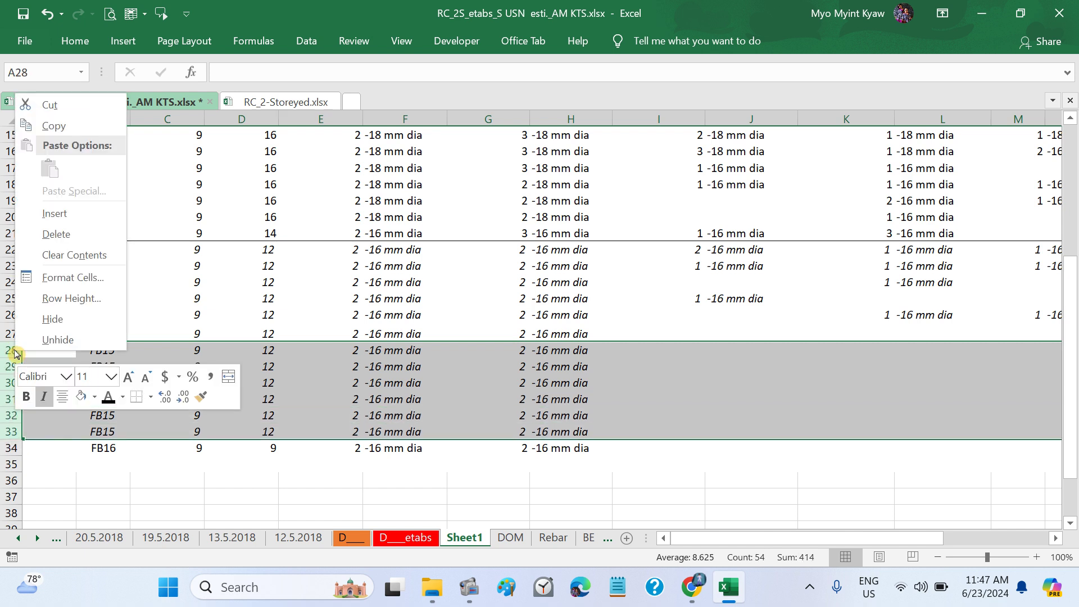
left_click(42, 239)
left_click(171, 412)
Step: Select the whole Floor Beam schedule, range A8:Q29, and set the border line colour to red
scroll(481, 433, "up", 1)
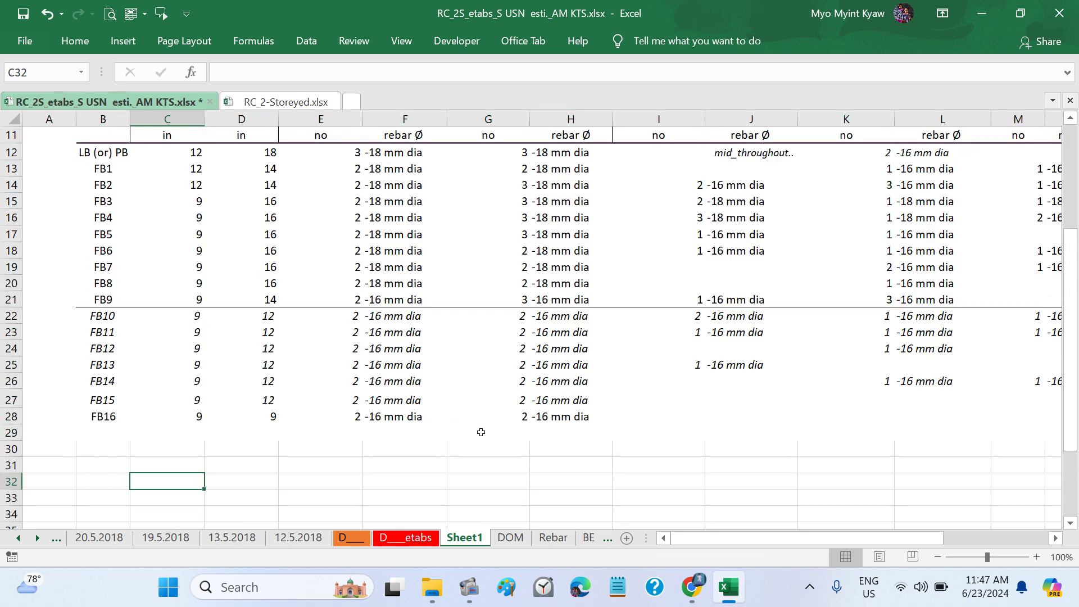
scroll(481, 433, "right", 3)
scroll(481, 432, "right", 3)
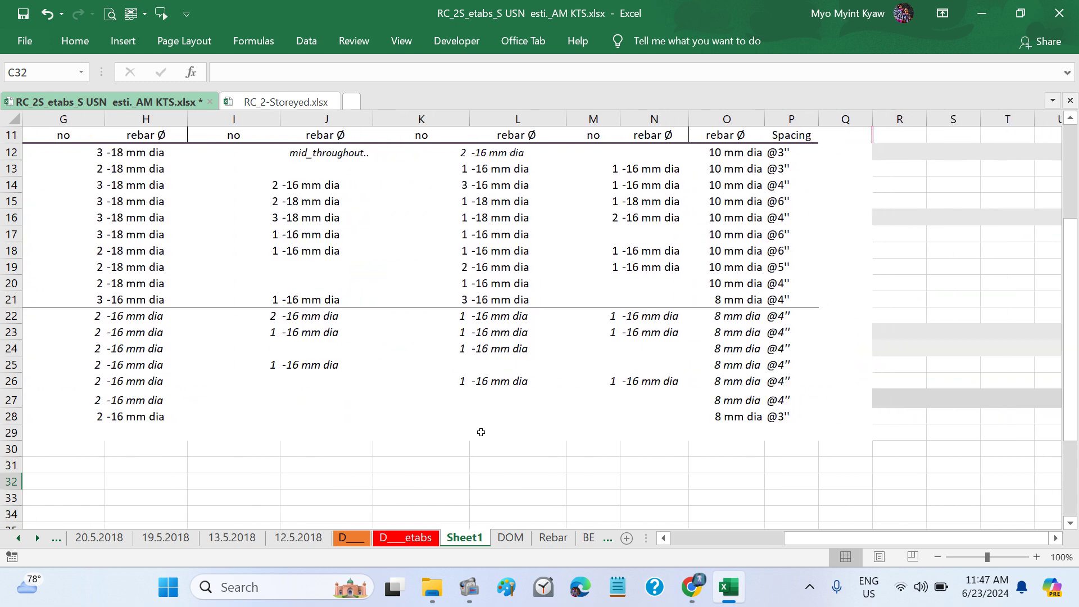
scroll(481, 433, "up", 3)
scroll(481, 433, "left", 6)
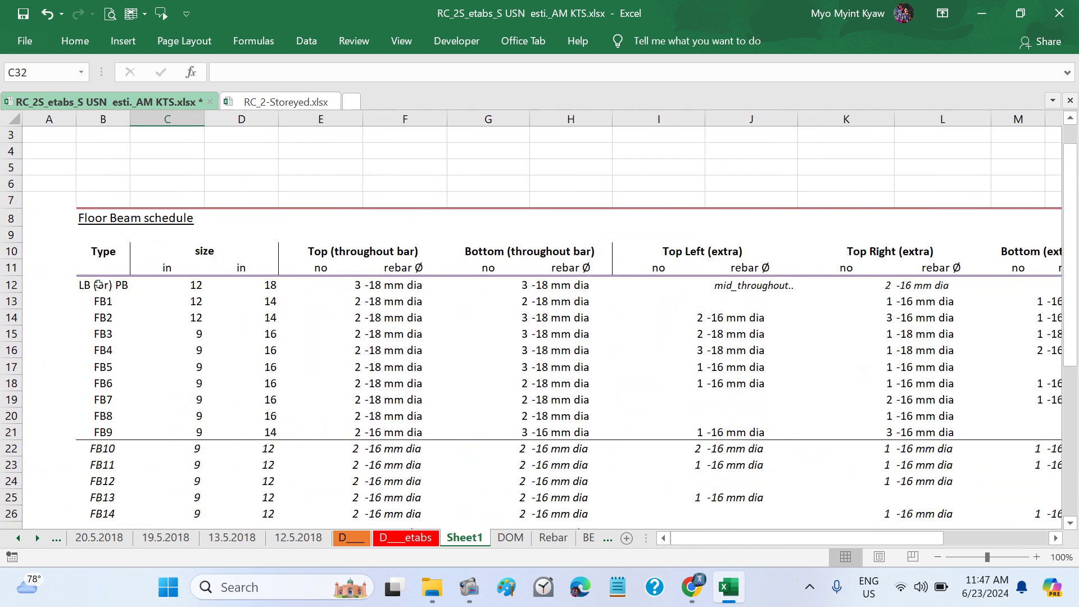
left_click_drag(51, 217, 1005, 385)
scroll(853, 378, "up", 5)
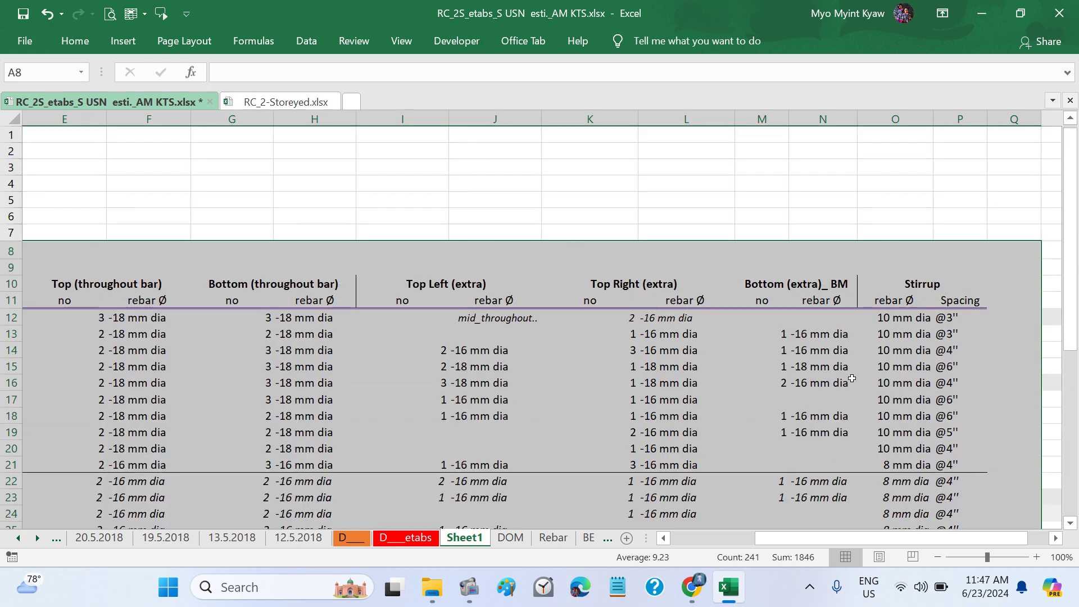
scroll(852, 378, "left", 3)
scroll(852, 379, "down", 2)
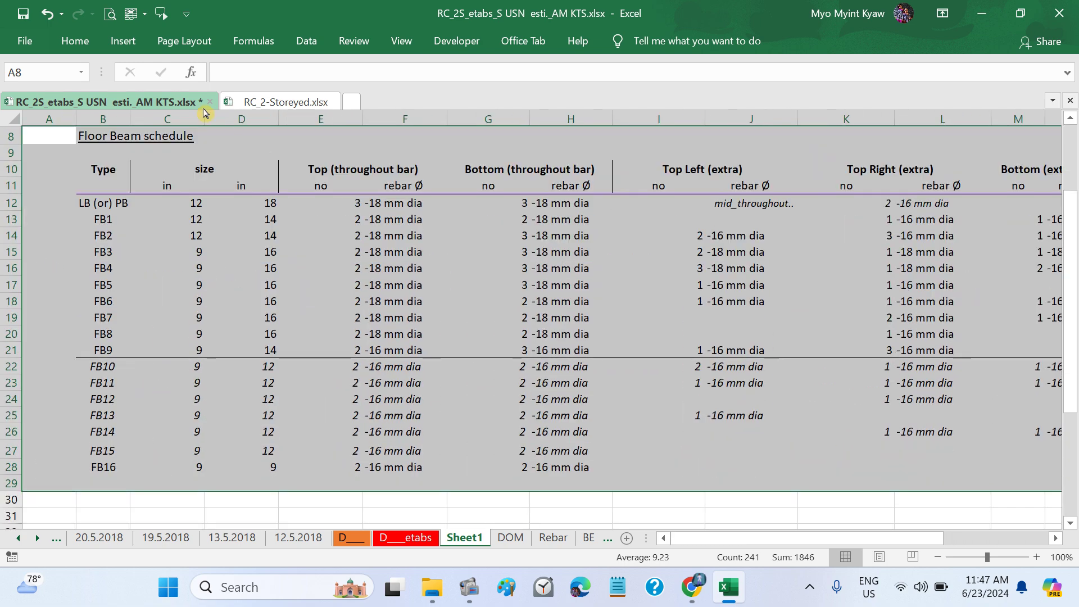
left_click(75, 41)
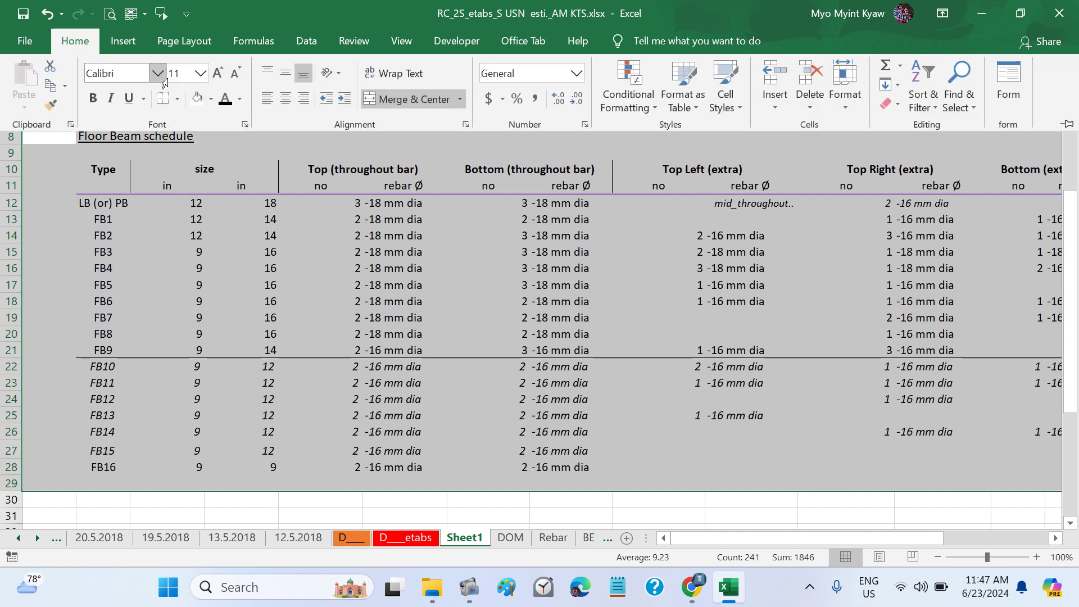
left_click(178, 102)
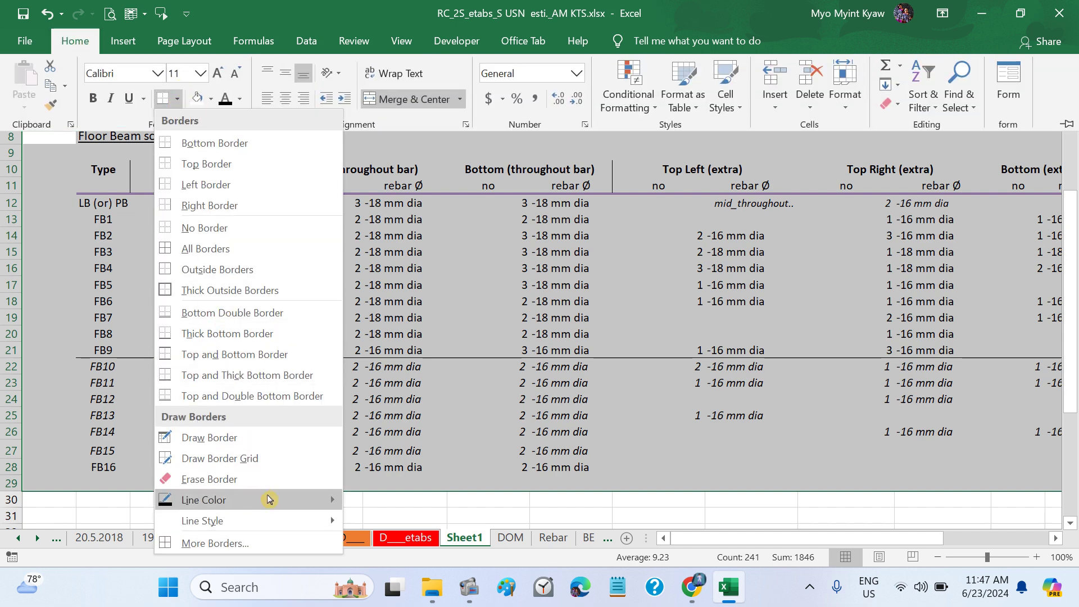
mouse_move(270, 500)
left_click(365, 500)
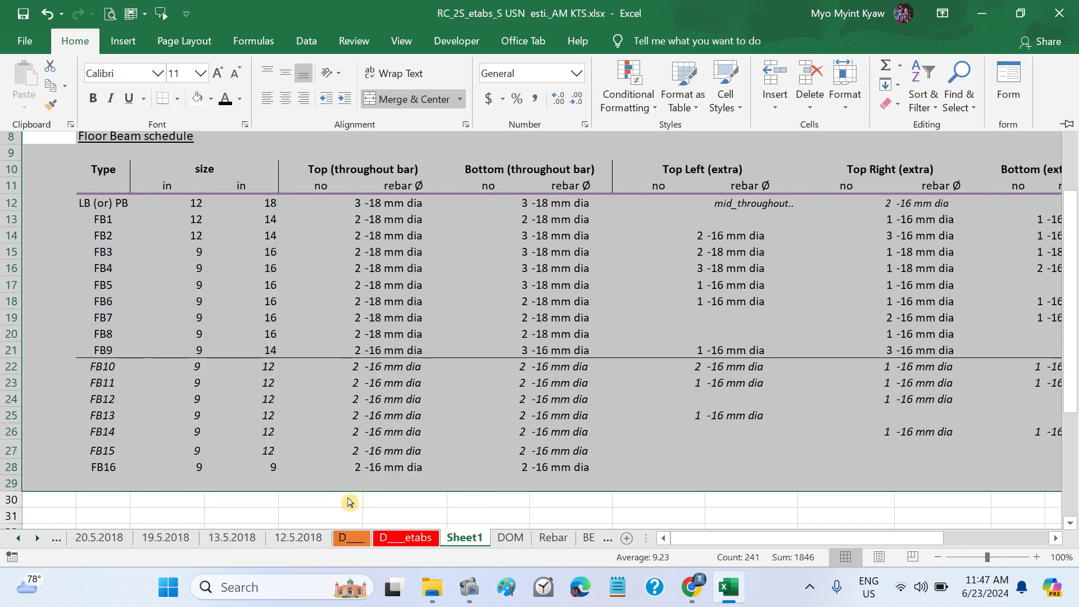
Step: Set the border line style to double and apply outside borders around the schedule range A8:Q29
left_click(178, 102)
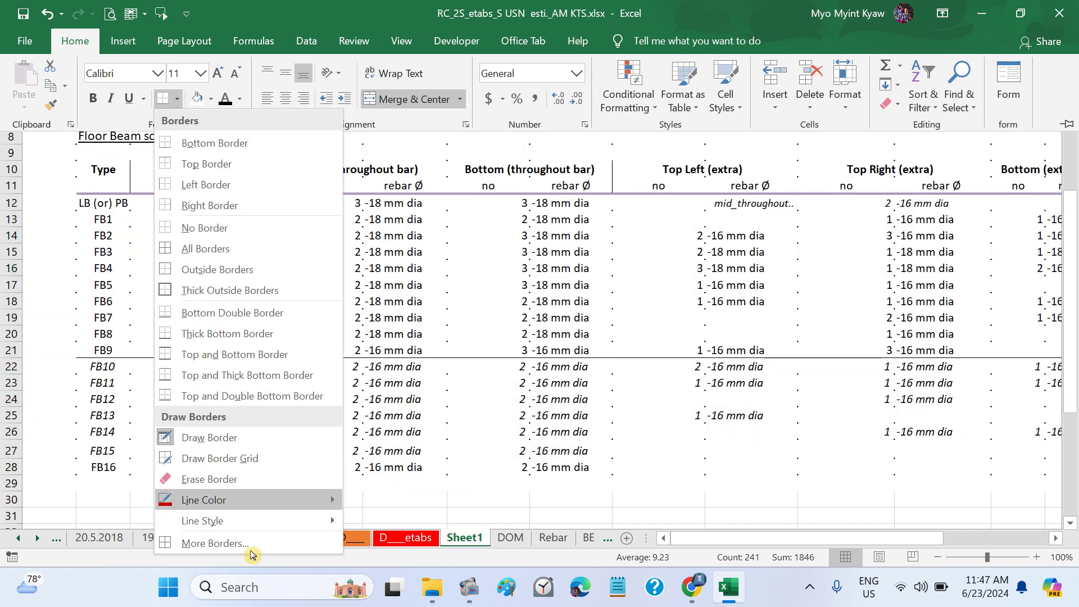
mouse_move(248, 528)
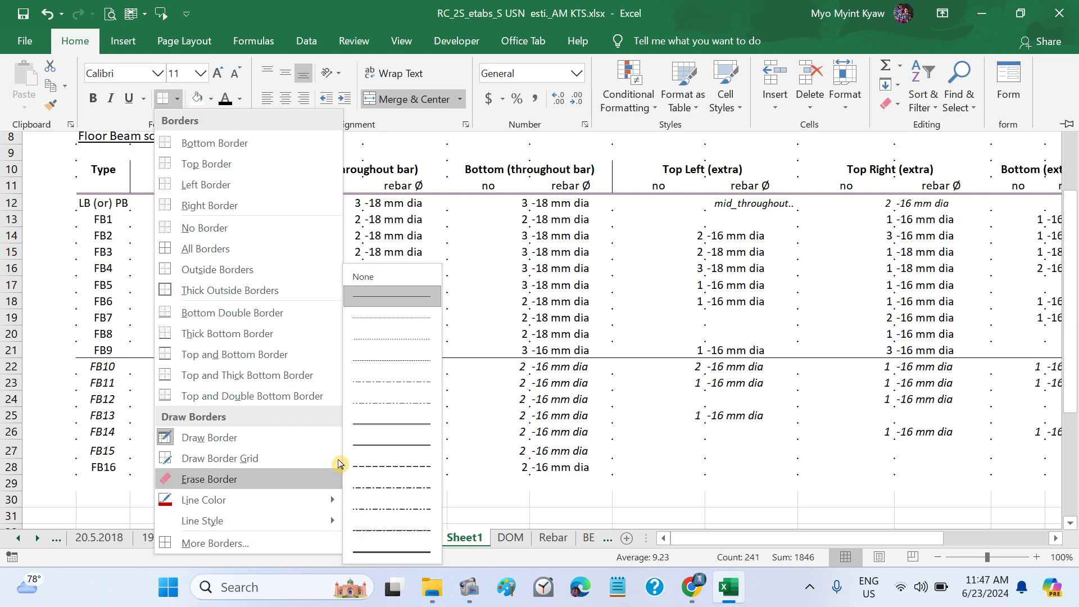
left_click(371, 431)
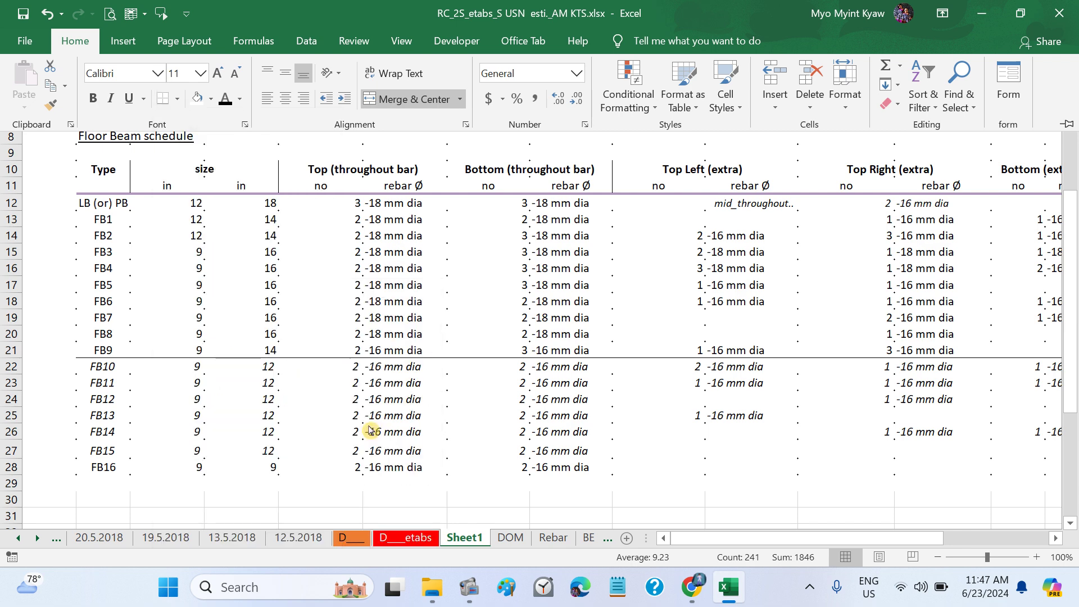
left_click(178, 101)
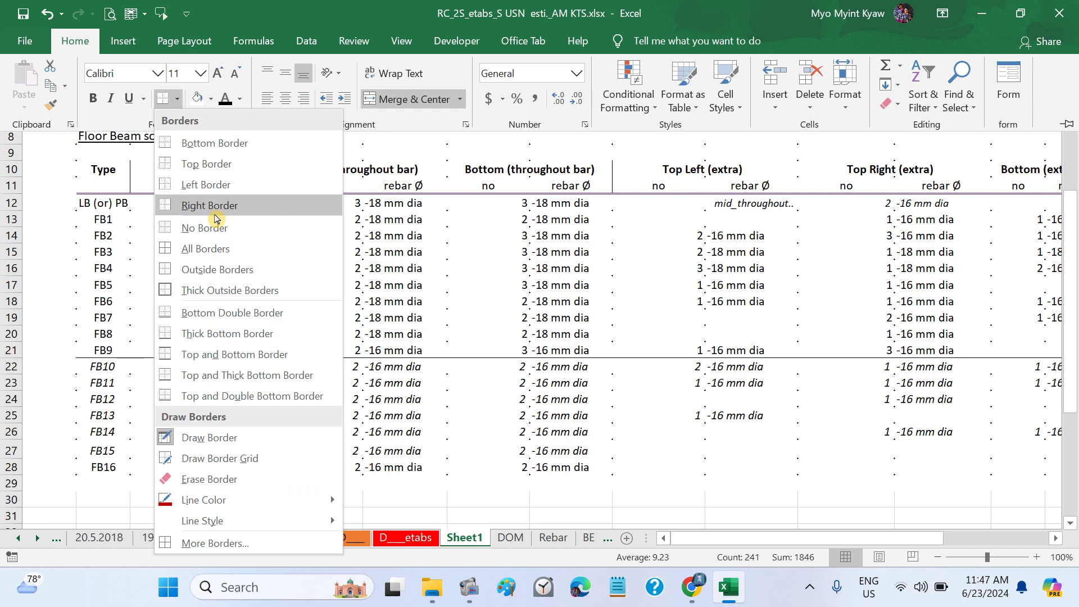
left_click(239, 269)
left_click(639, 439)
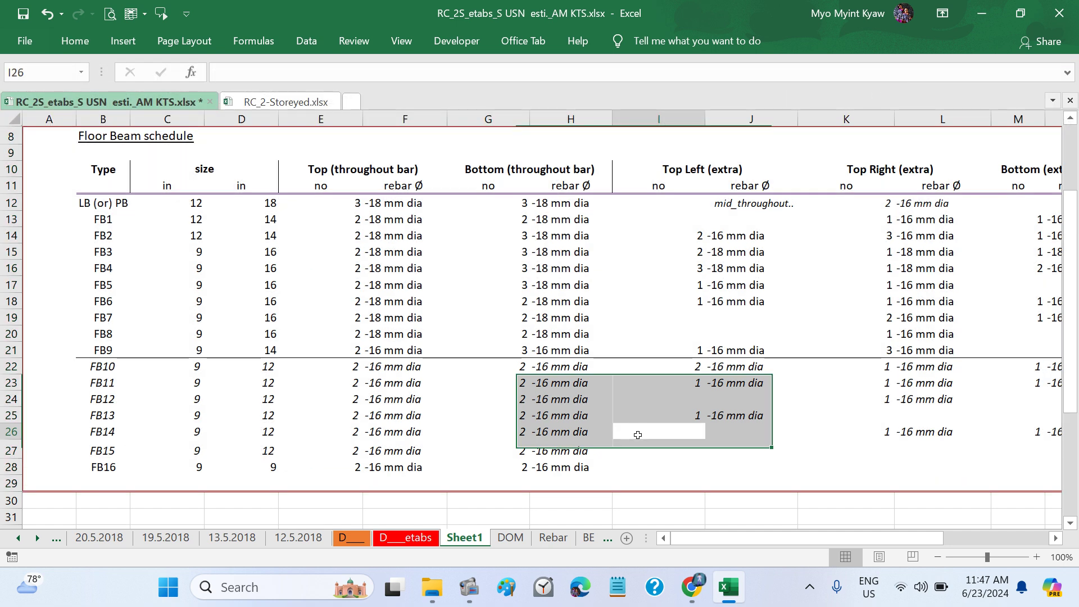
Step: Set the border line colour to grey and the line style to medium dashed, leaving border drawing mode without drawing anything
scroll(638, 435, "up", 1)
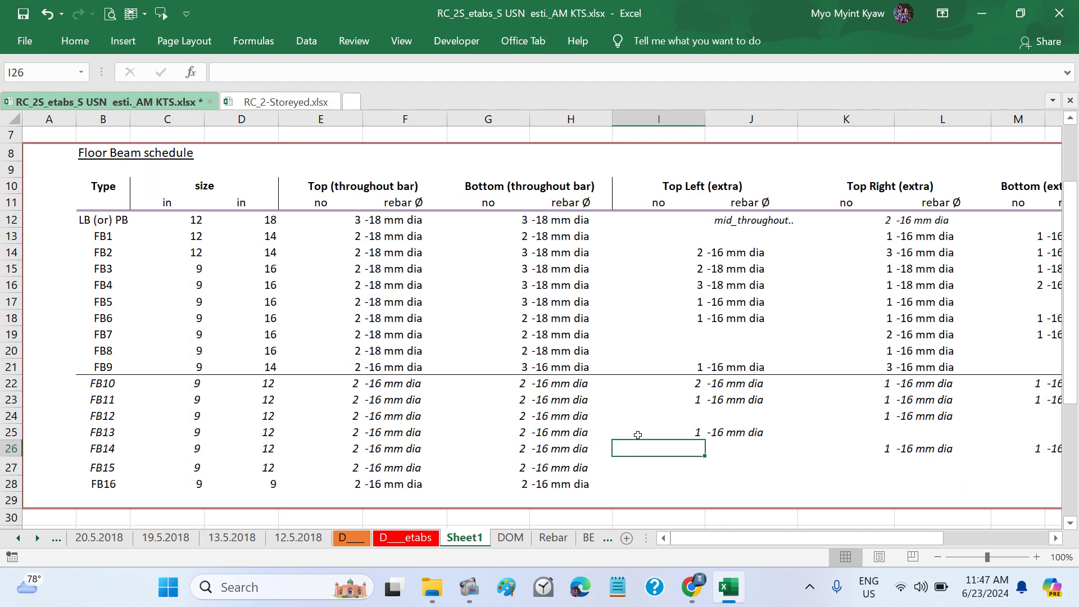
left_click(74, 41)
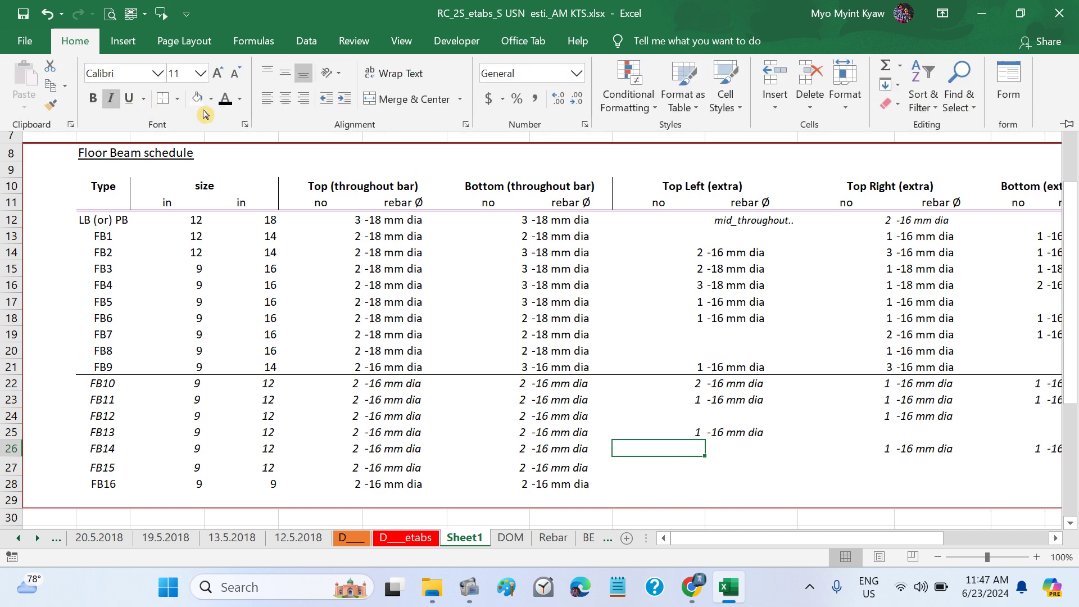
left_click(180, 101)
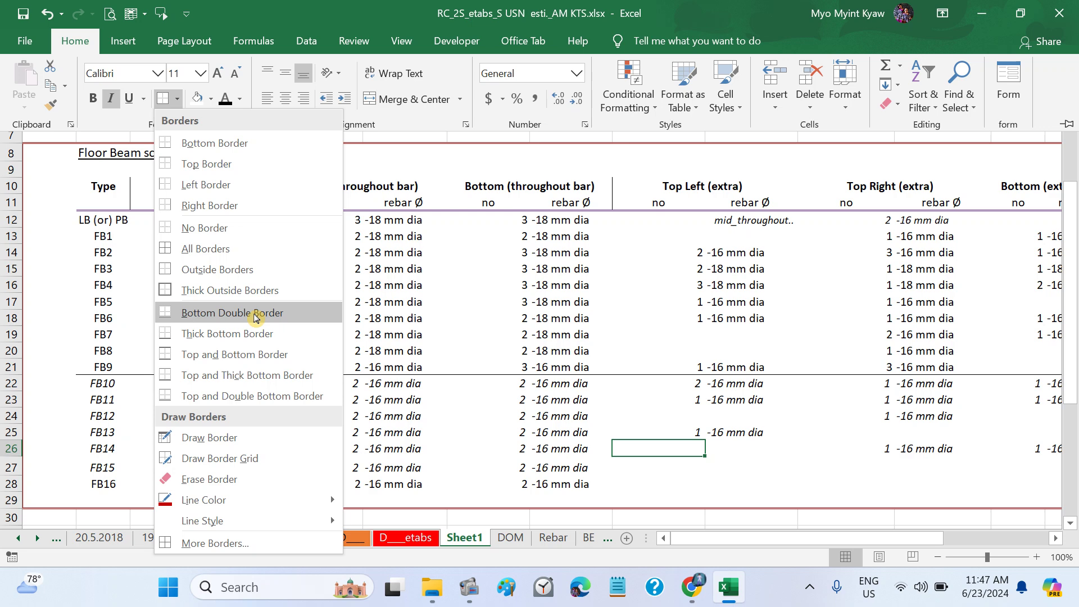
mouse_move(291, 500)
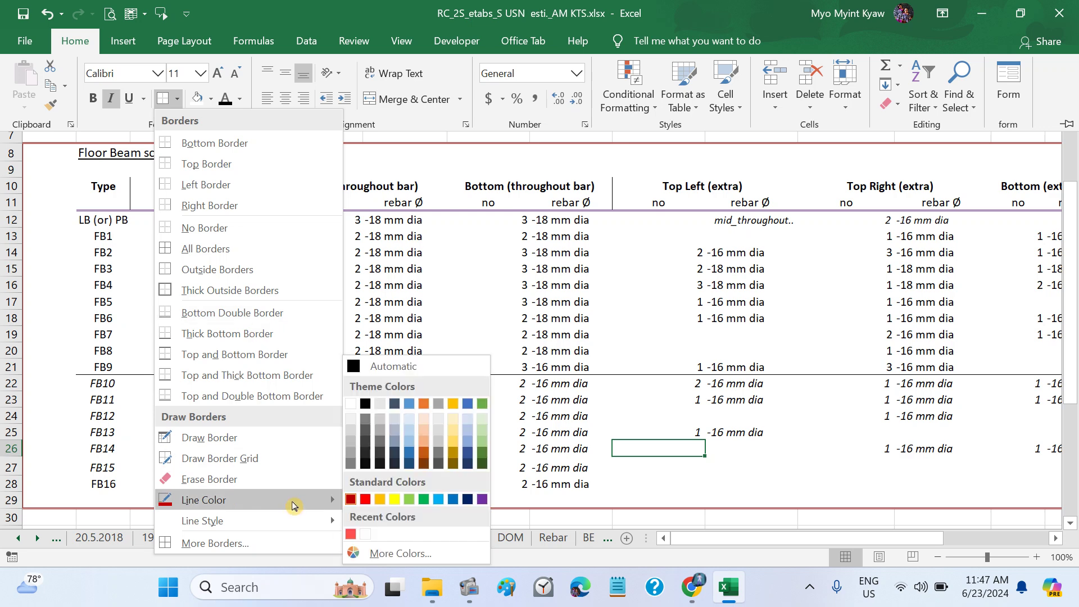
left_click(441, 406)
left_click(177, 99)
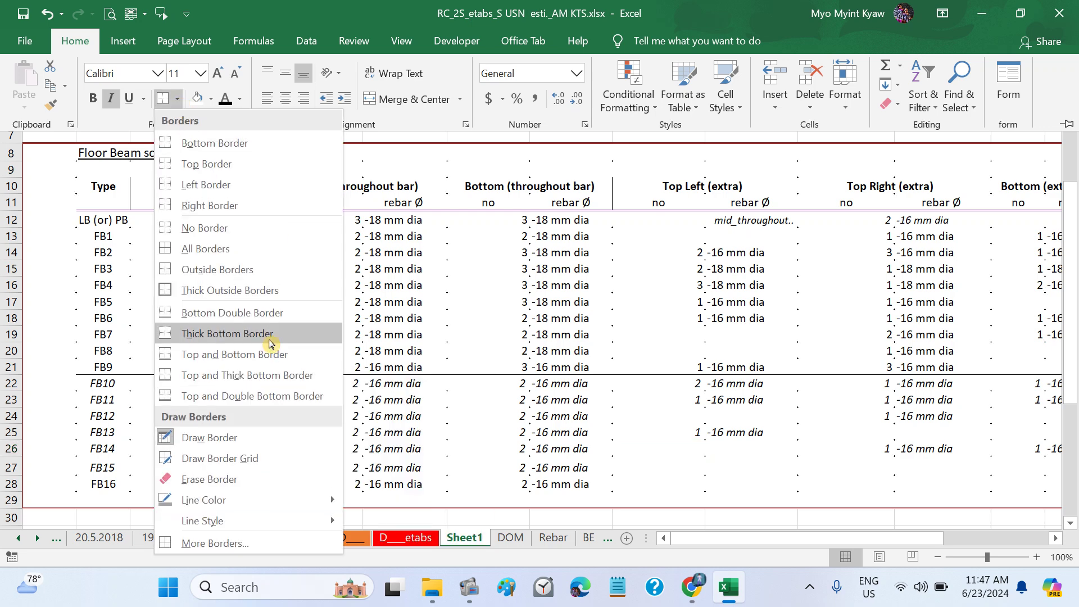
mouse_move(300, 516)
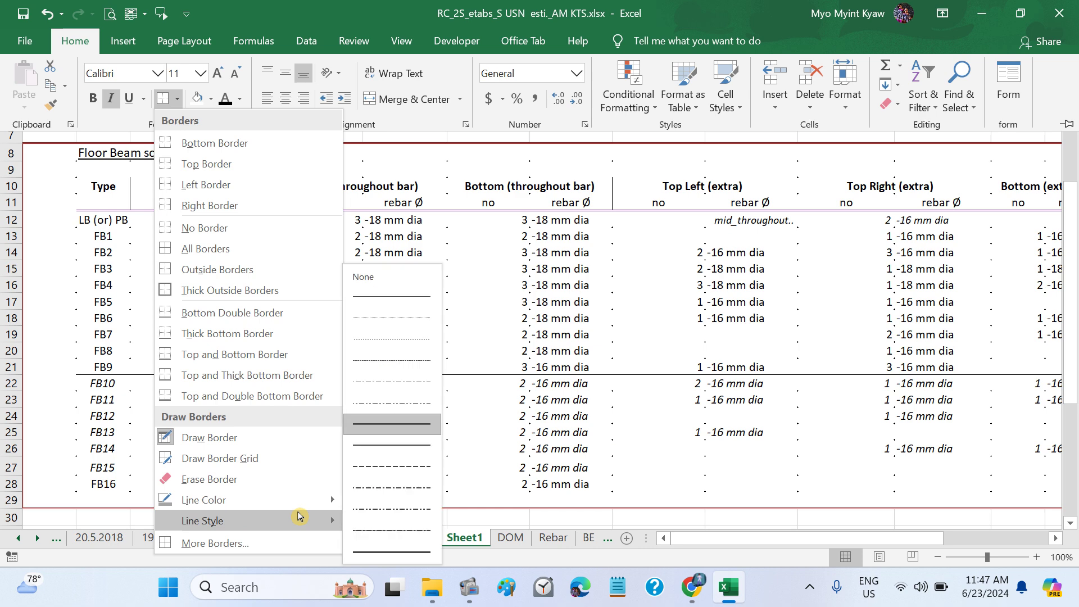
left_click(375, 470)
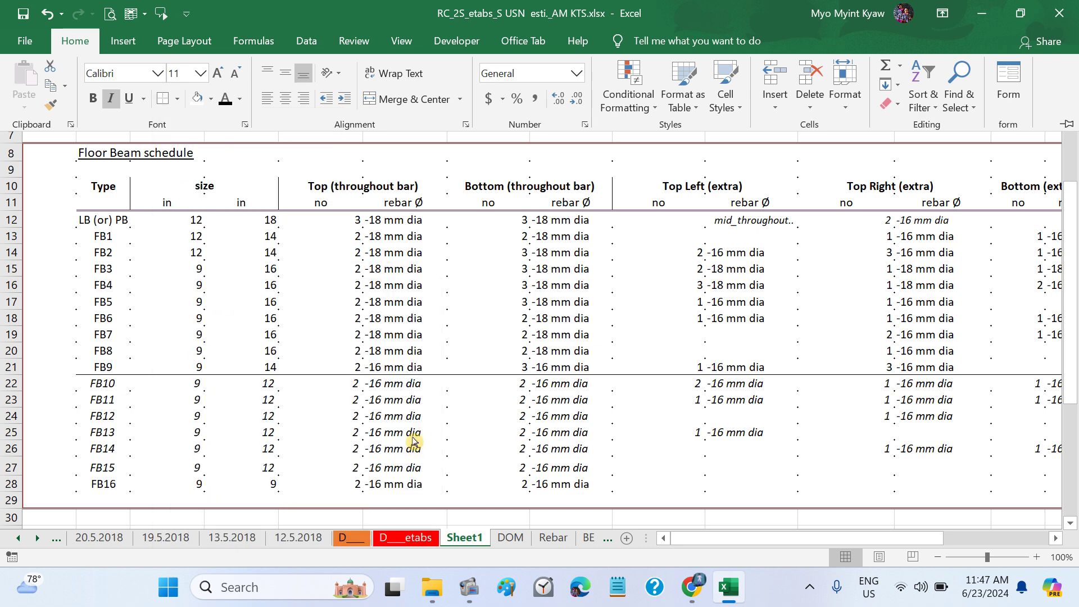
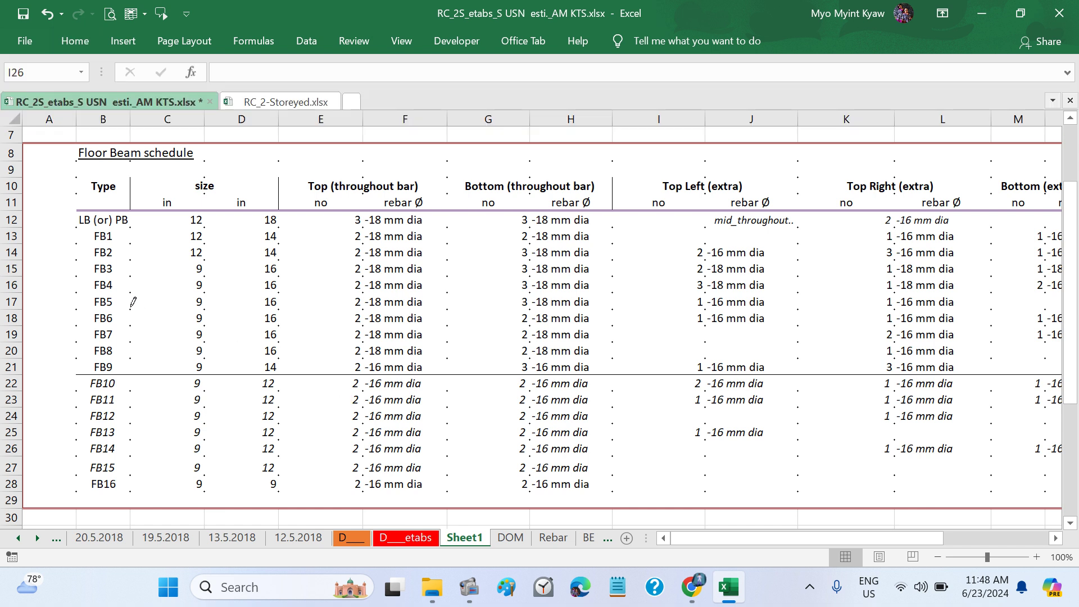
key("Escape")
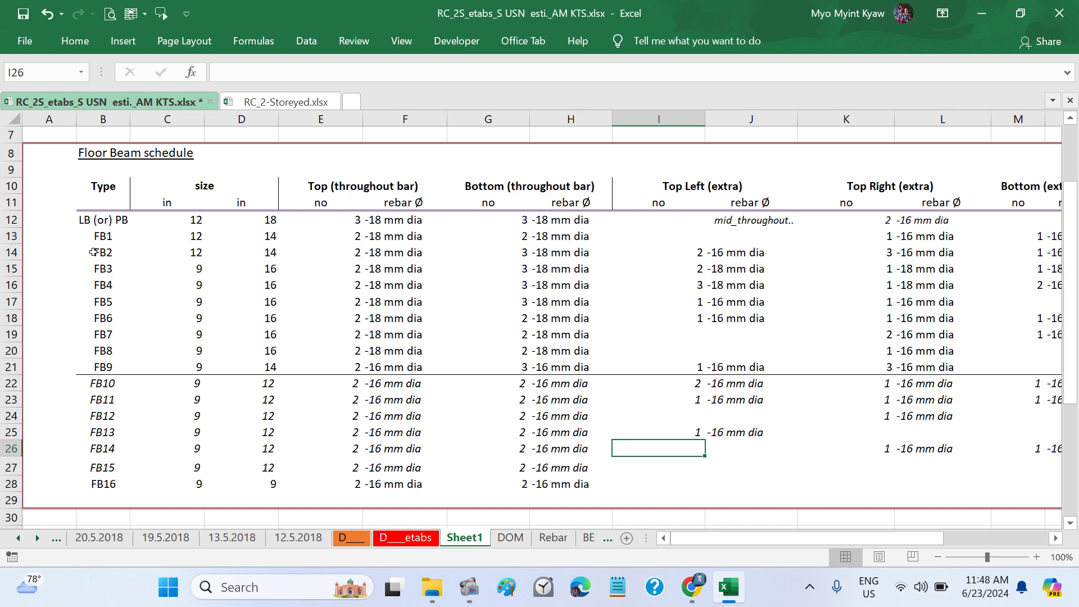
Step: Apply a dashed grey bottom border beneath the FB2 row, from the Type column through the stirrup Spacing column
left_click_drag(94, 253, 989, 260)
scroll(620, 343, "left", 3)
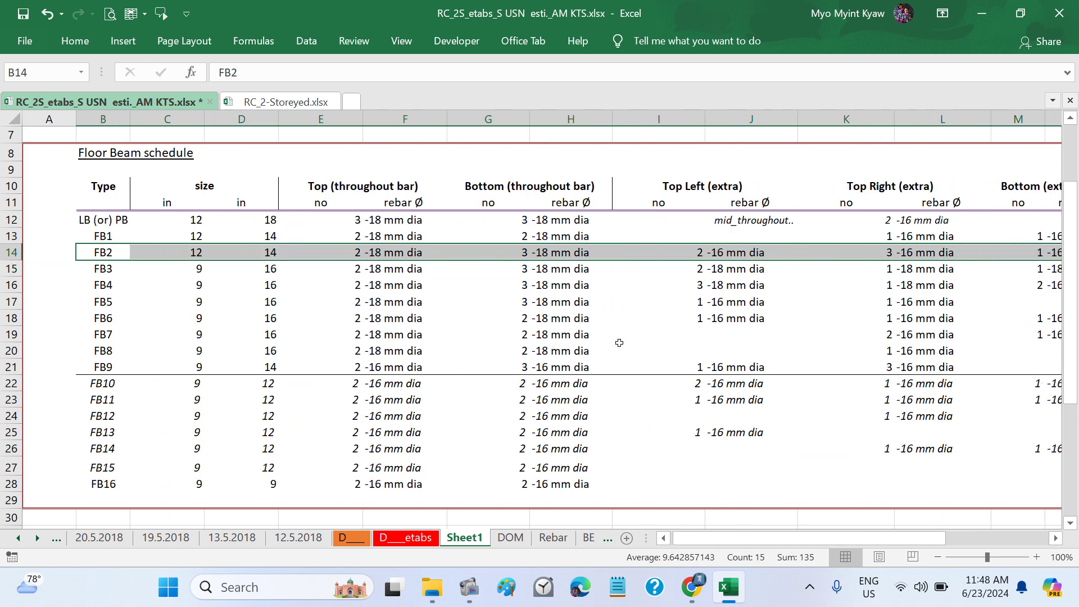
left_click(75, 40)
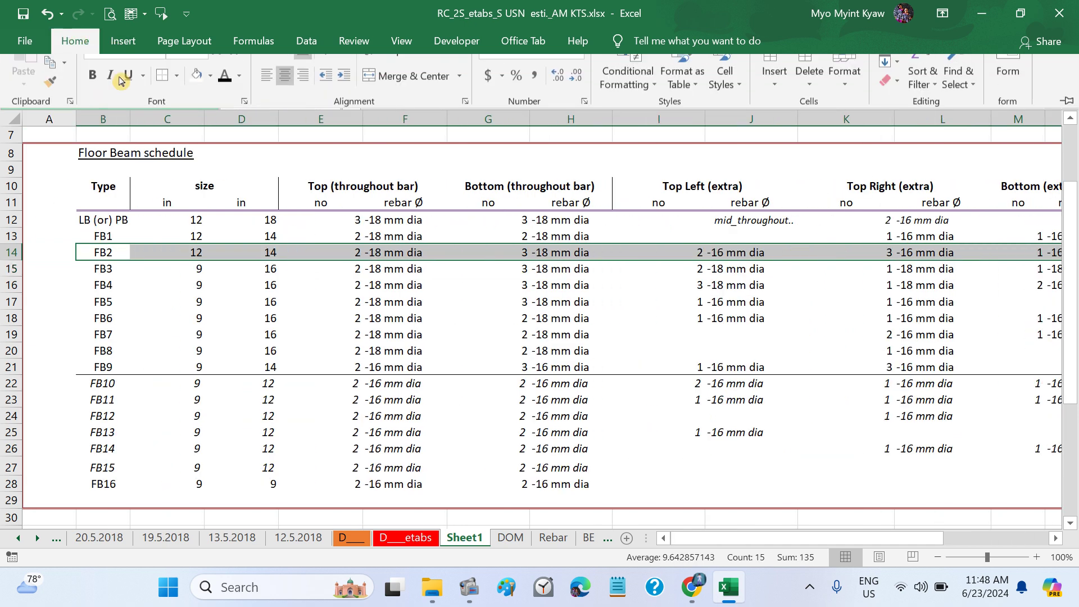
left_click(177, 100)
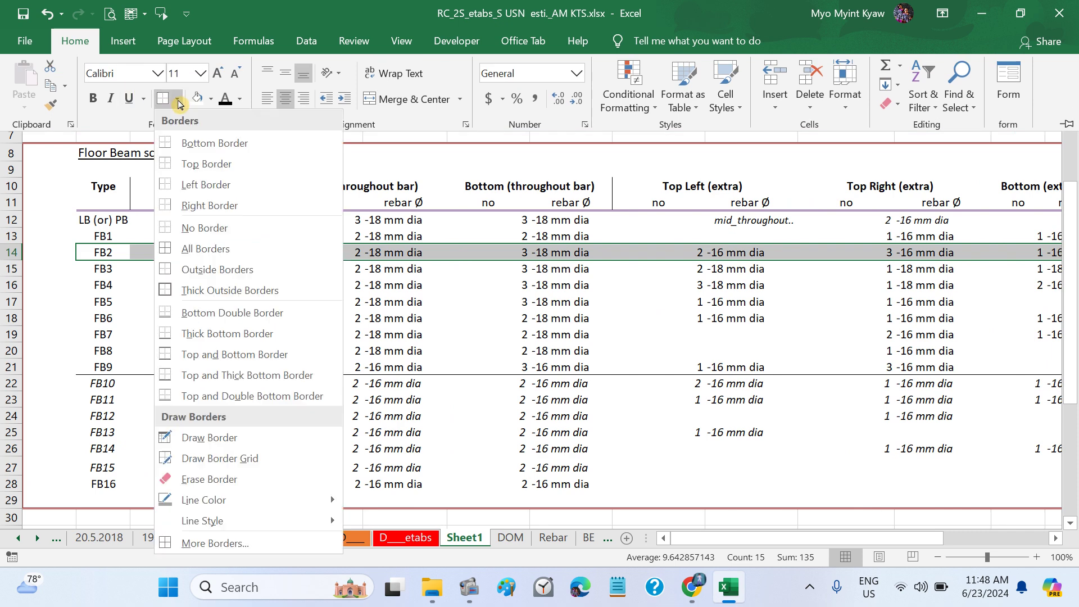
left_click(198, 145)
left_click(265, 313)
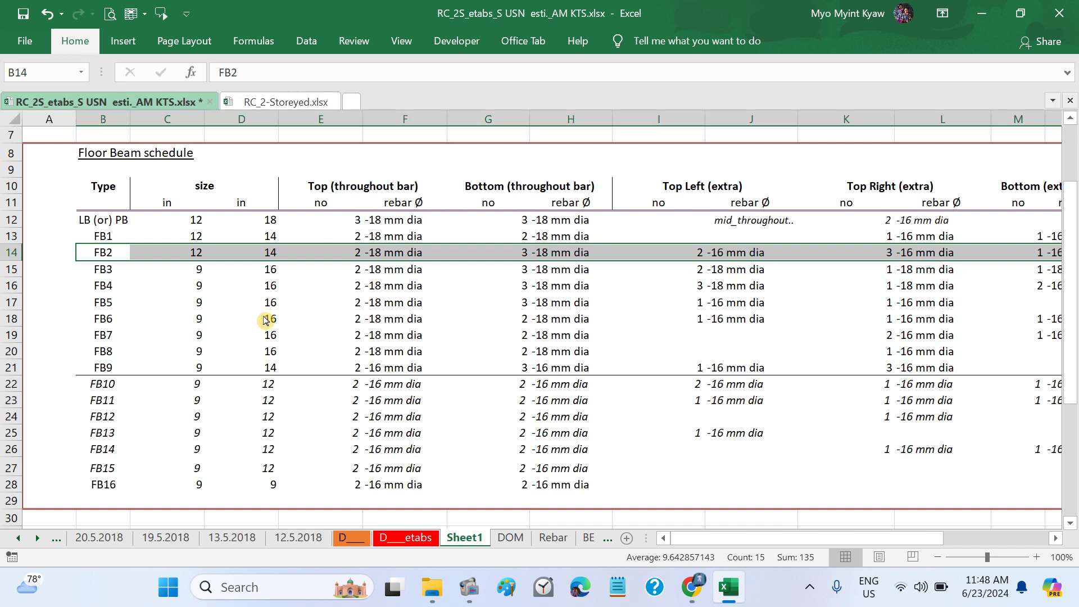
left_click(263, 317)
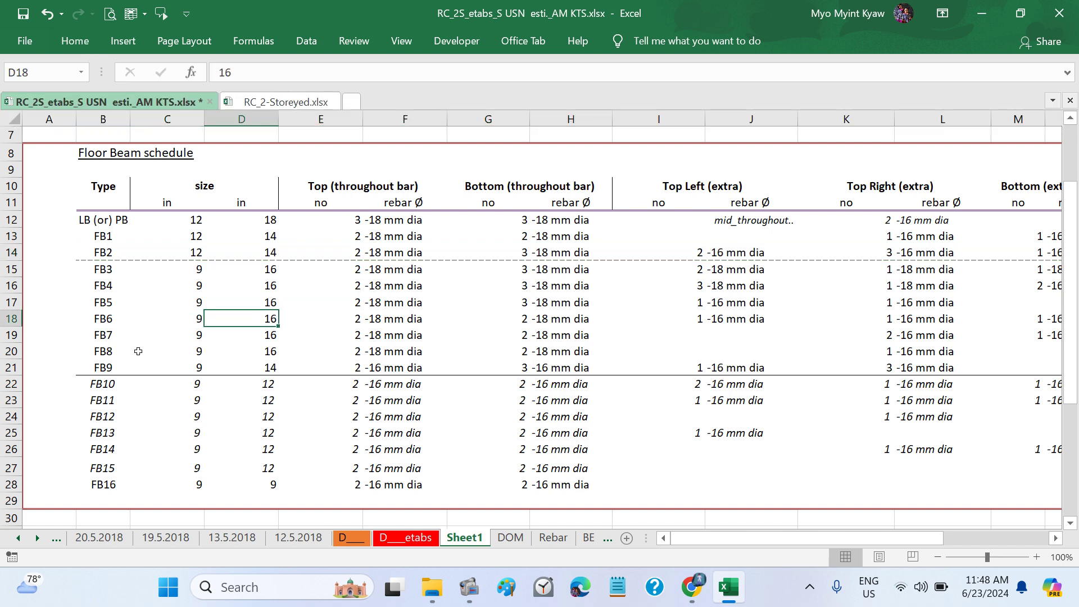
Step: Apply the same dashed bottom border beneath the FB8 row, across columns B to P
left_click_drag(106, 349, 940, 348)
scroll(690, 275, "left", 4)
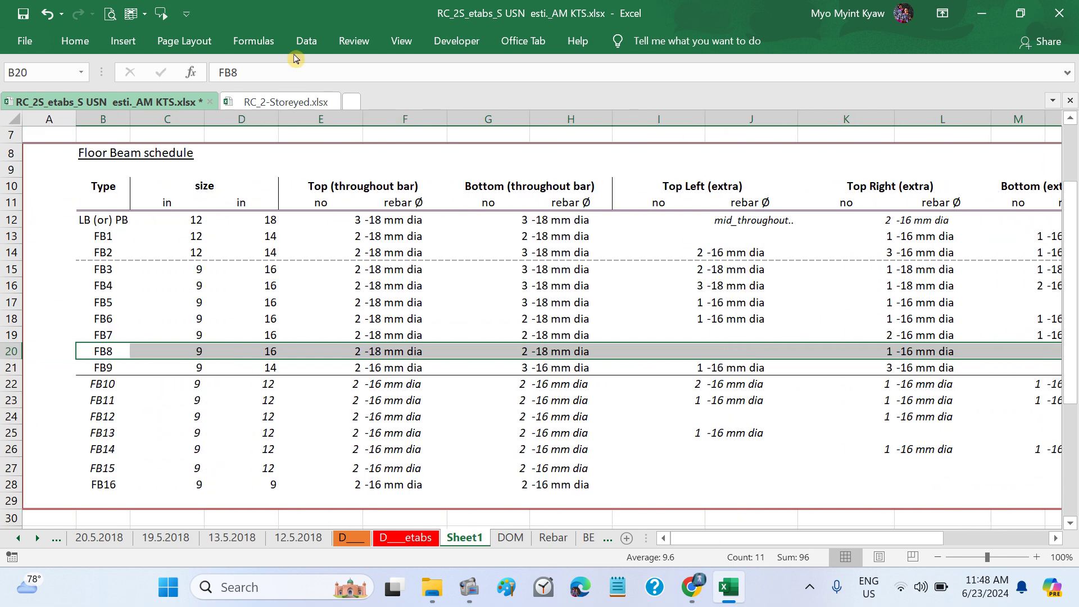
left_click(75, 42)
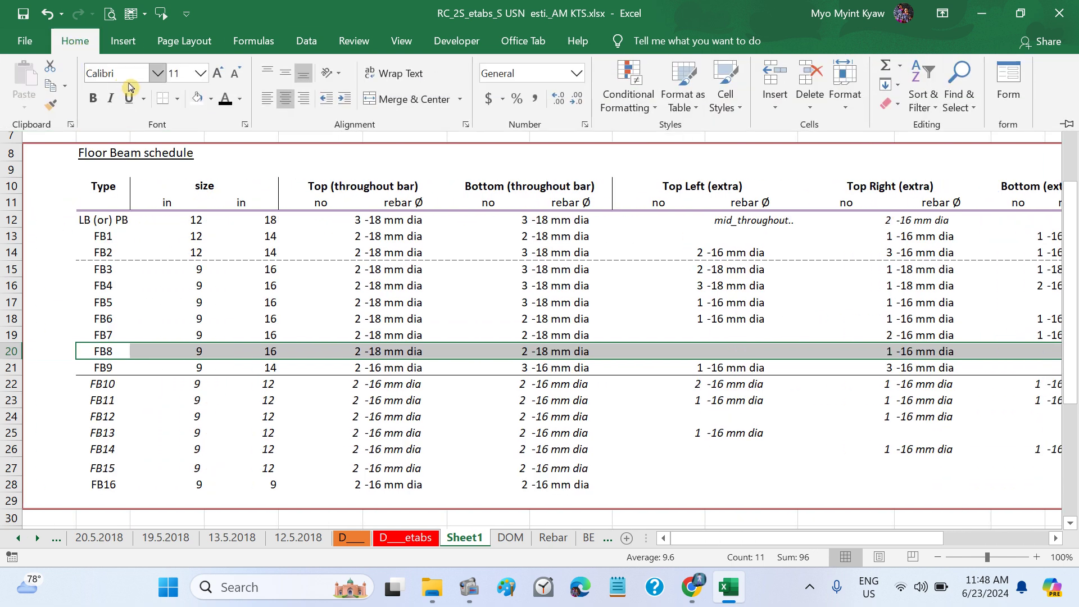
left_click(163, 101)
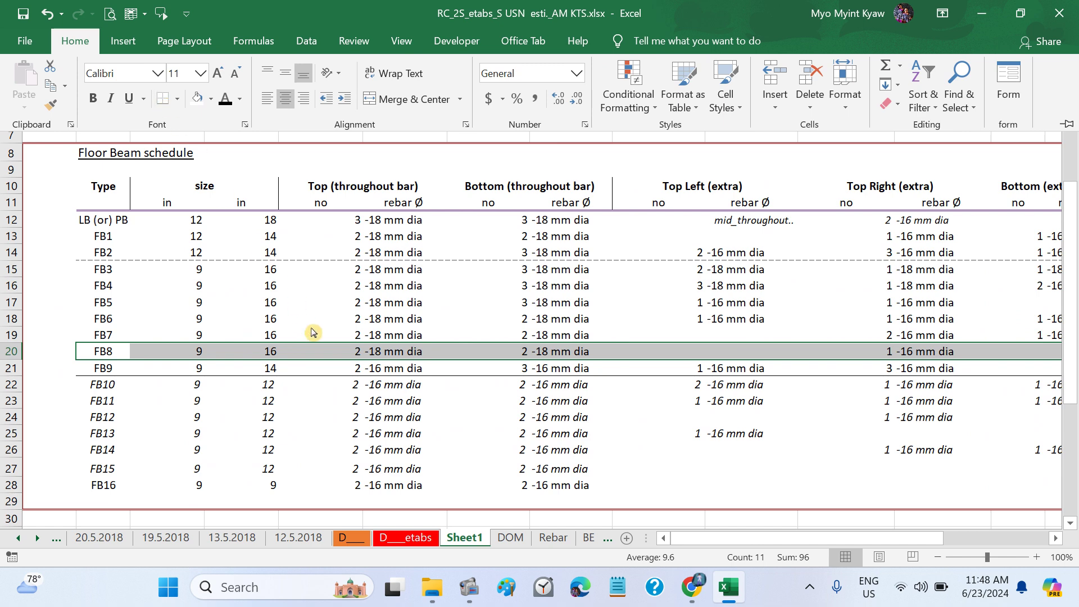
left_click(100, 367)
left_click(100, 367)
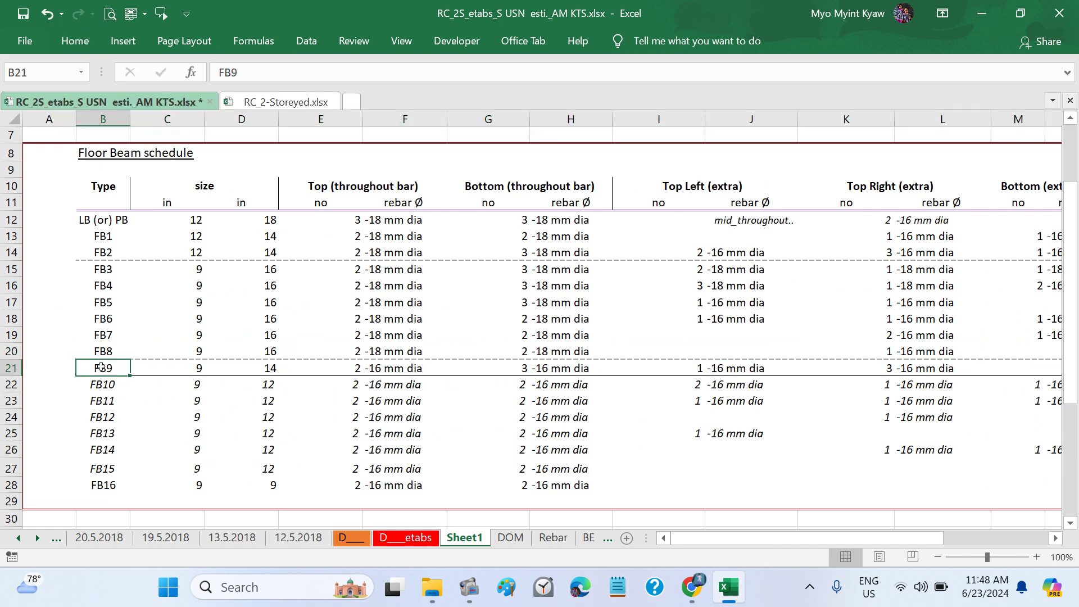
Step: Replace the solid line beneath the FB9 row with the dashed grey bottom border, across columns B to P
left_click_drag(100, 366, 955, 352)
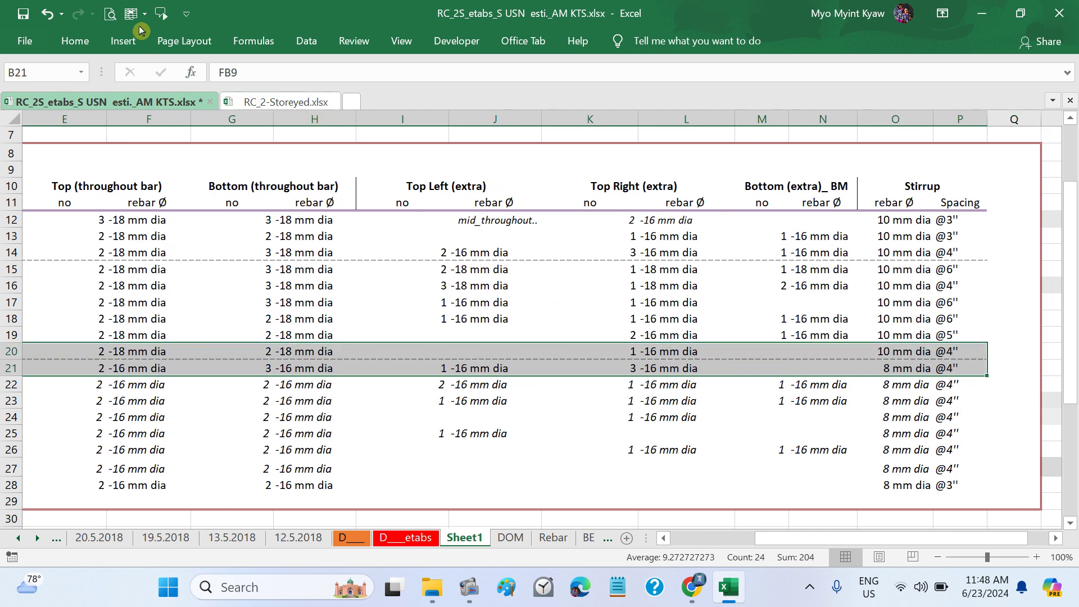
left_click(85, 39)
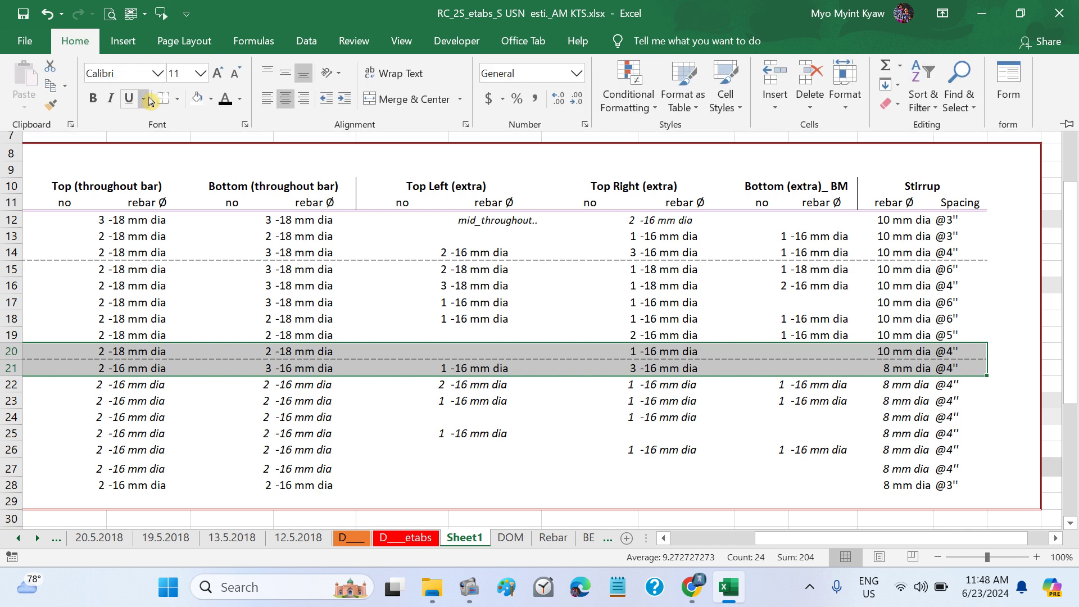
left_click(163, 107)
scroll(489, 429, "down", 1)
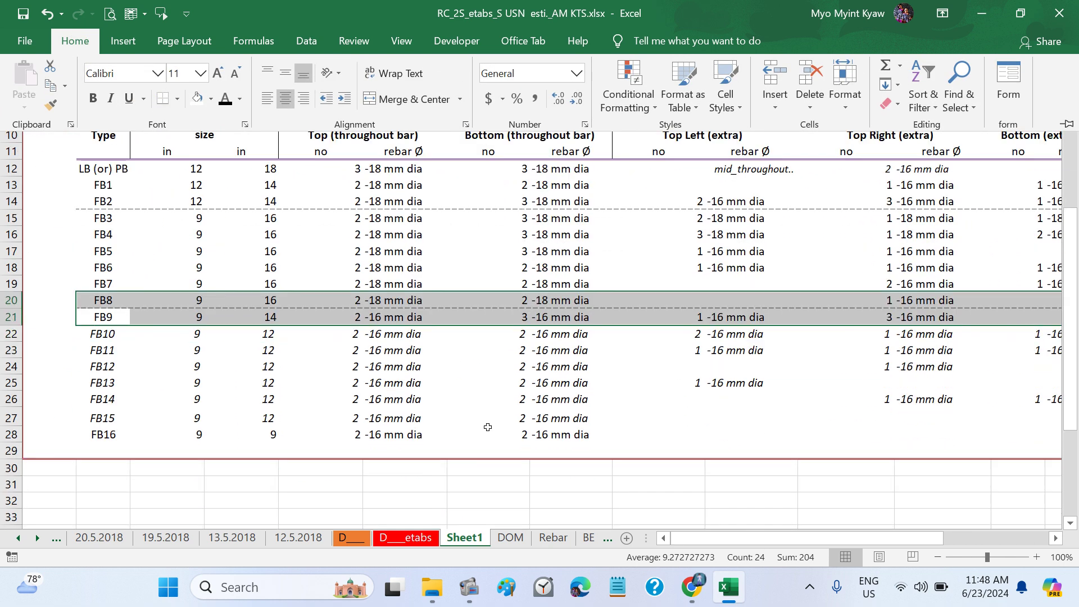
left_click(488, 435)
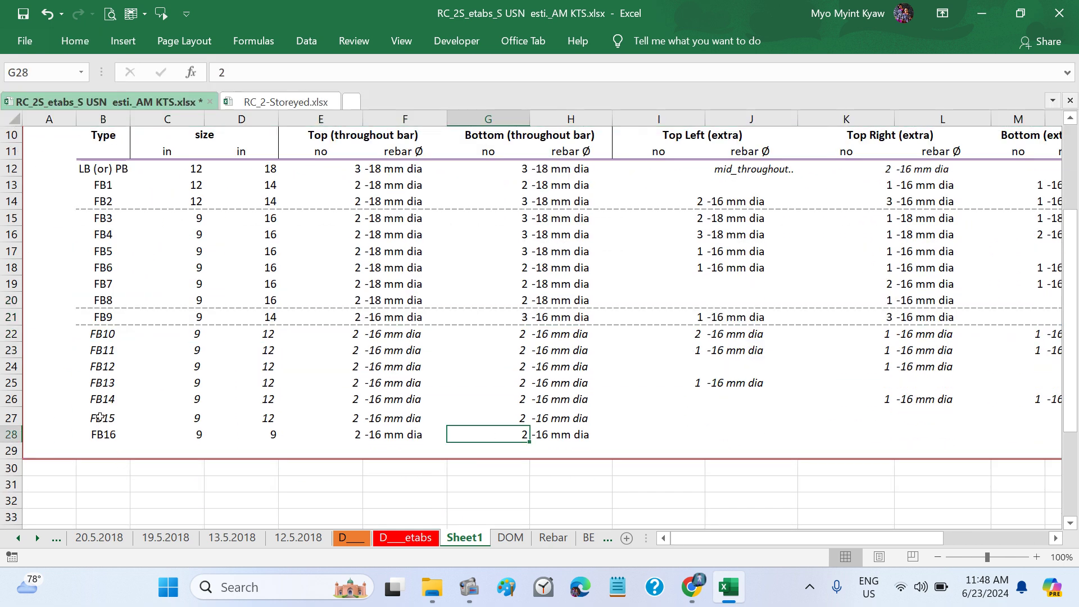
Step: Apply the dashed grey bottom border beneath the FB15 row, across columns B to P
left_click_drag(100, 417, 948, 382)
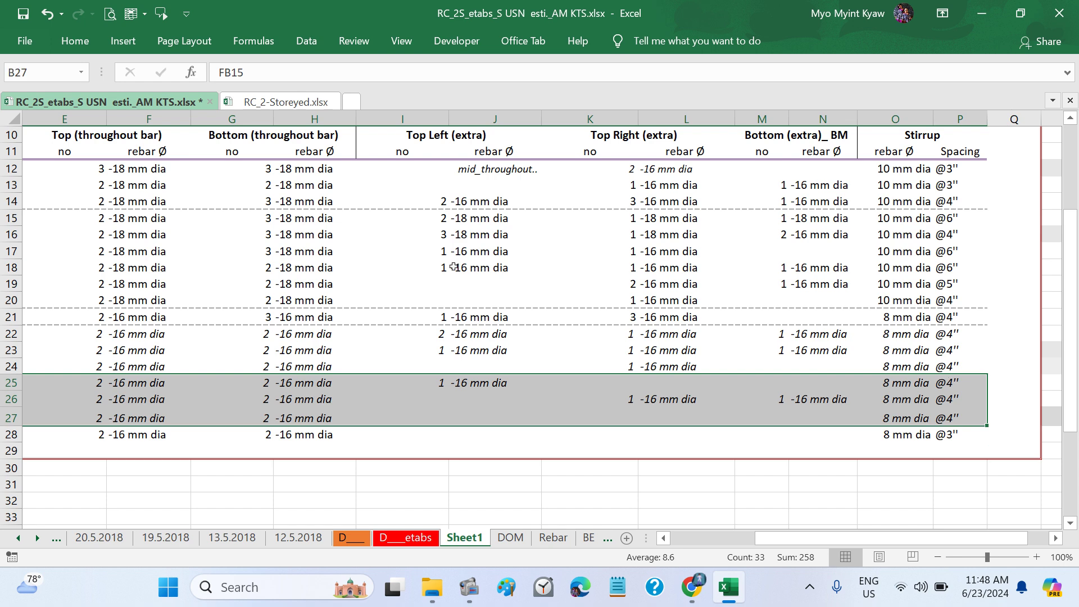
left_click(76, 45)
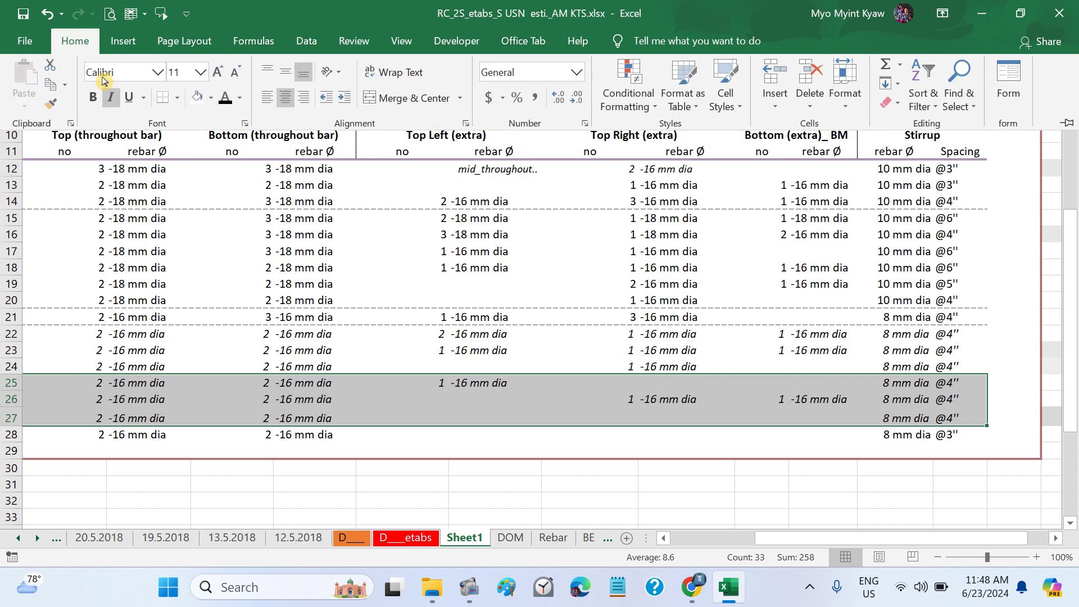
left_click(163, 100)
left_click(384, 486)
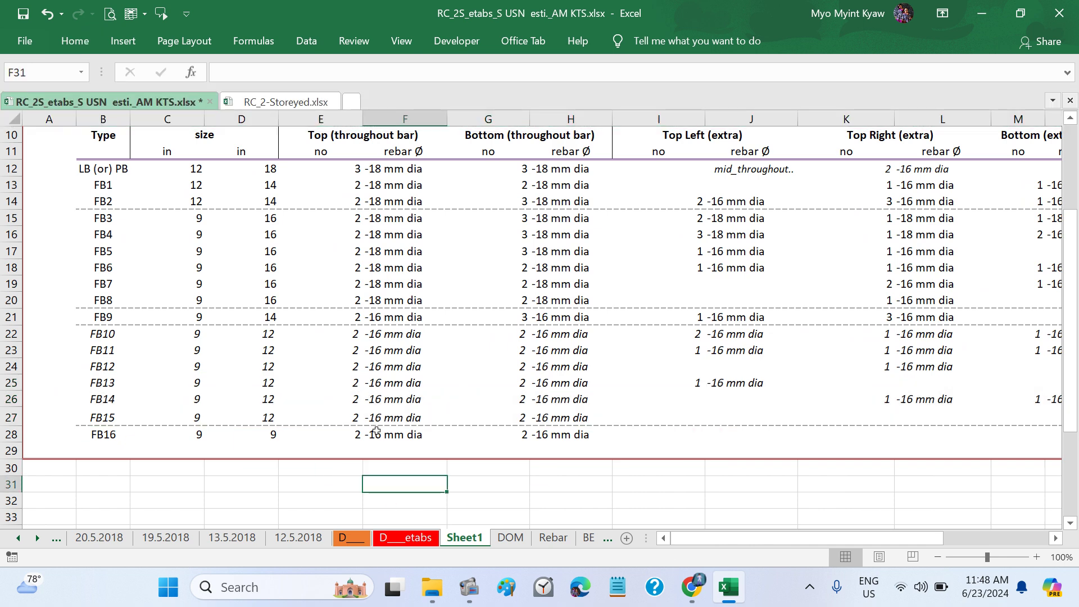
Step: Apply the dashed grey bottom border beneath the LB (or) PB row, across columns B to P
scroll(376, 432, "up", 1)
left_click_drag(94, 220, 980, 216)
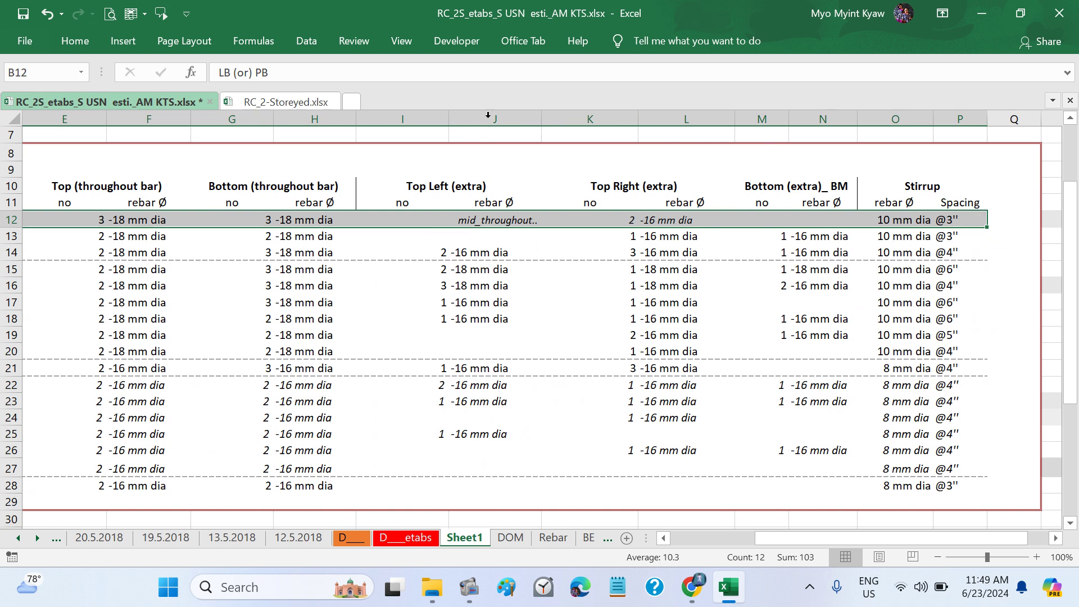
left_click(70, 45)
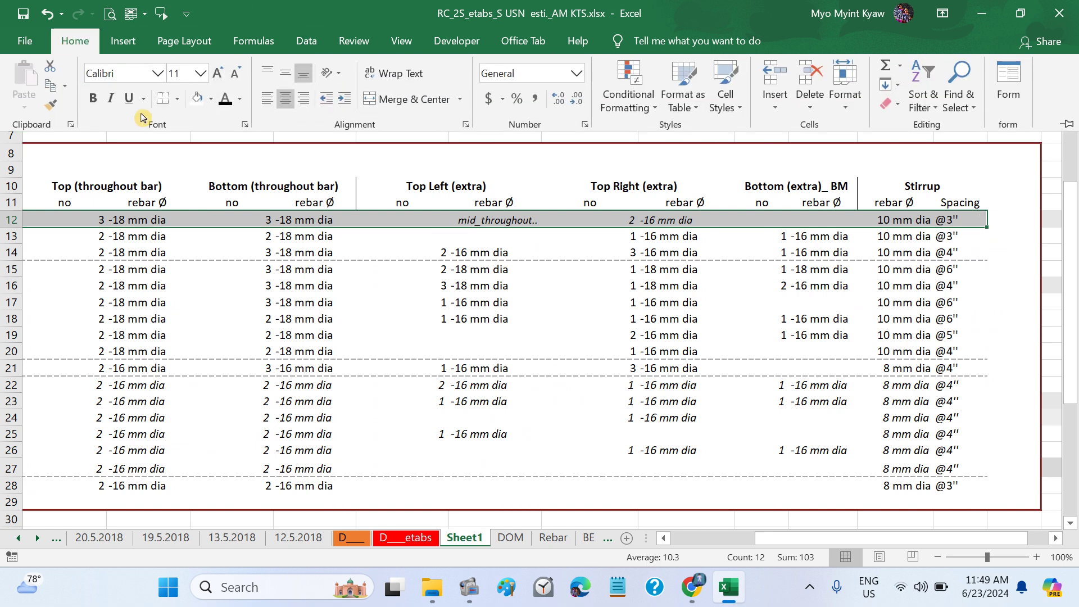
scroll(433, 315, "left", 3)
left_click(439, 326)
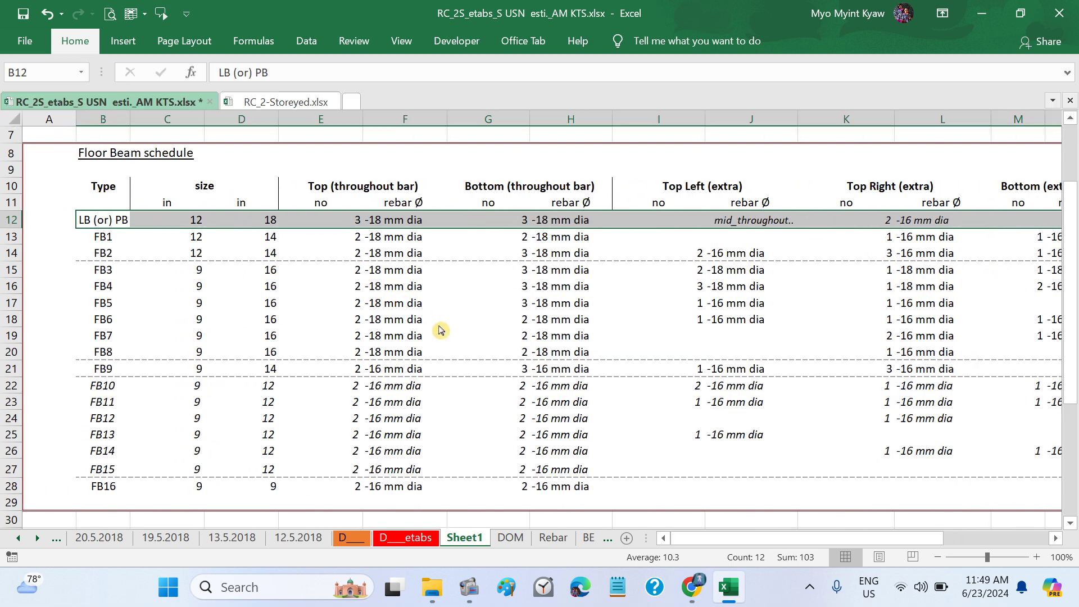
left_click(439, 327)
scroll(477, 340, "down", 1)
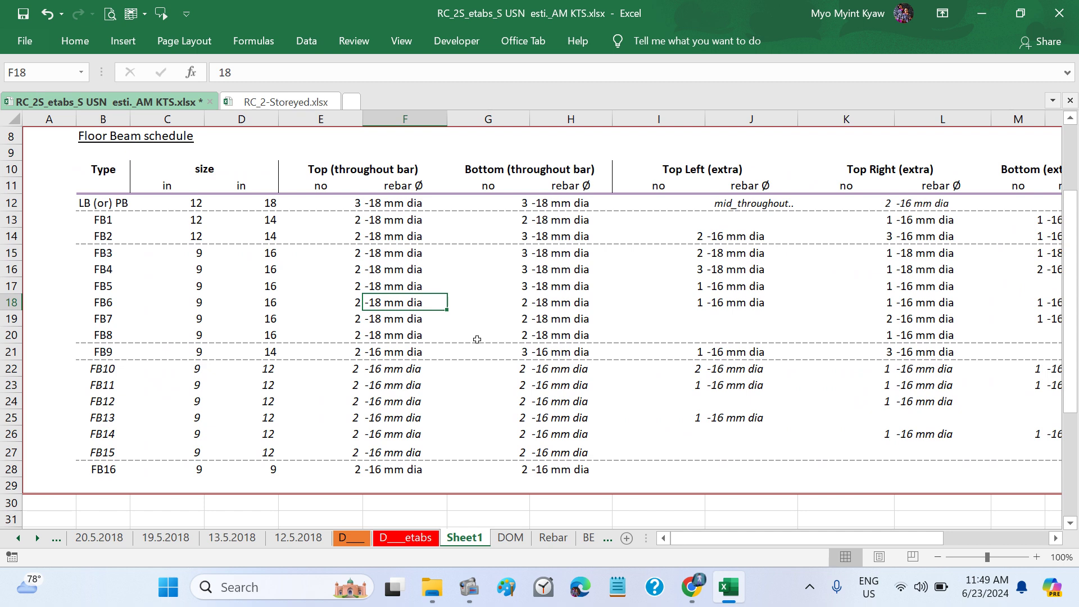
scroll(615, 399, "right", 5)
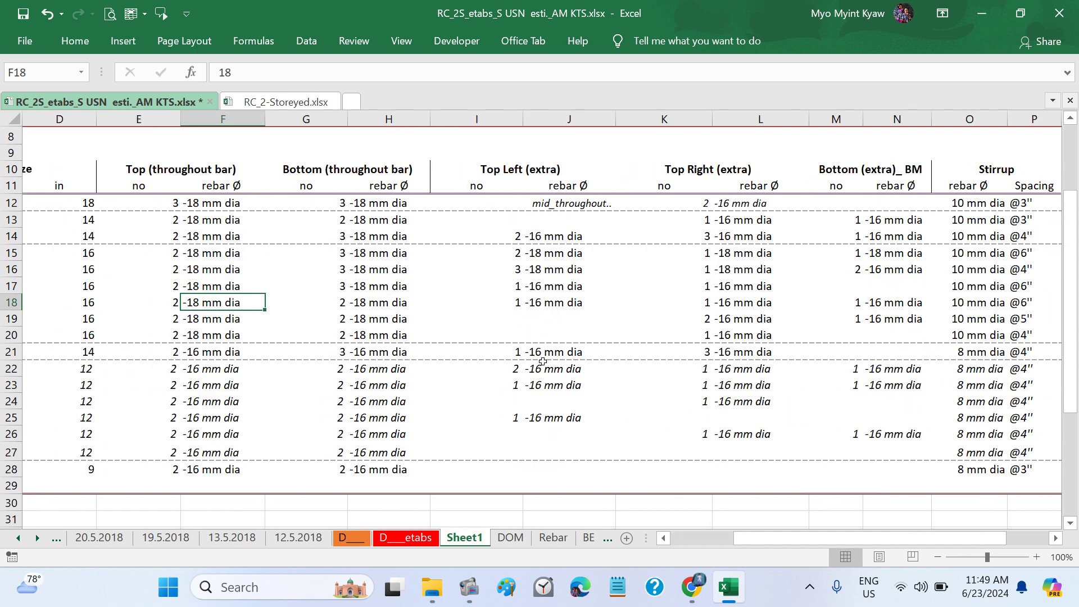
scroll(538, 360, "left", 5)
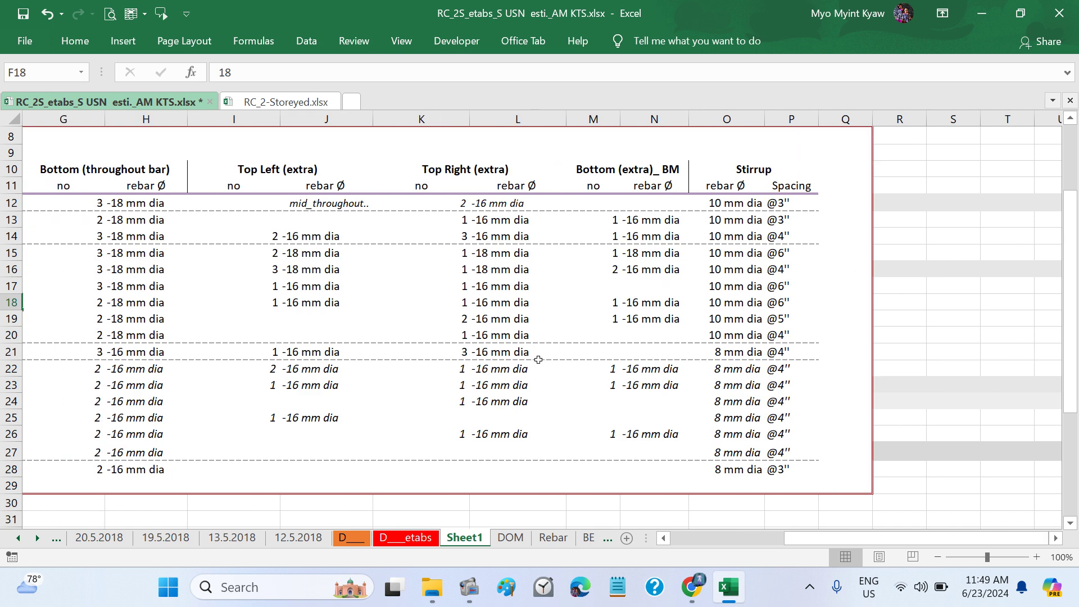
scroll(538, 359, "up", 1)
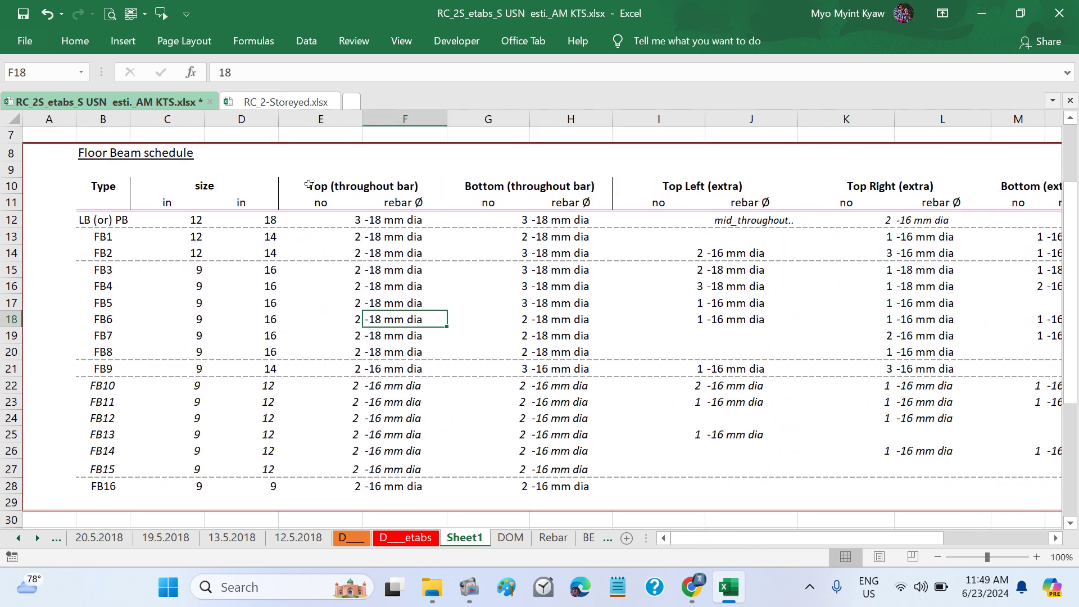
Step: Draw thin solid black vertical borders after the Type column and after the size columns, from the LB (or) PB row down to FB16
left_click(75, 40)
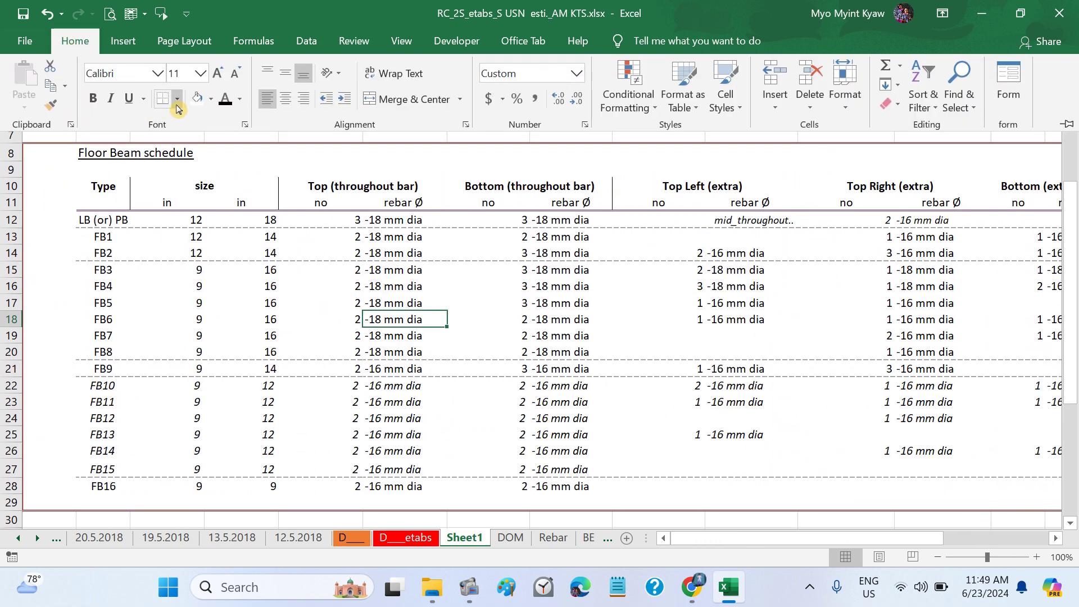
left_click(177, 99)
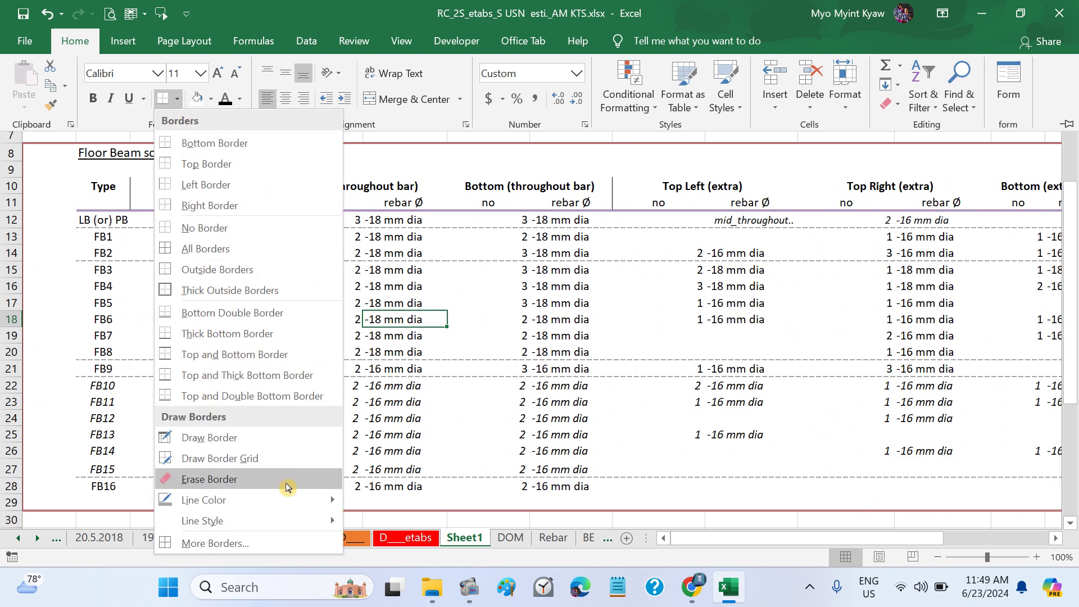
mouse_move(298, 500)
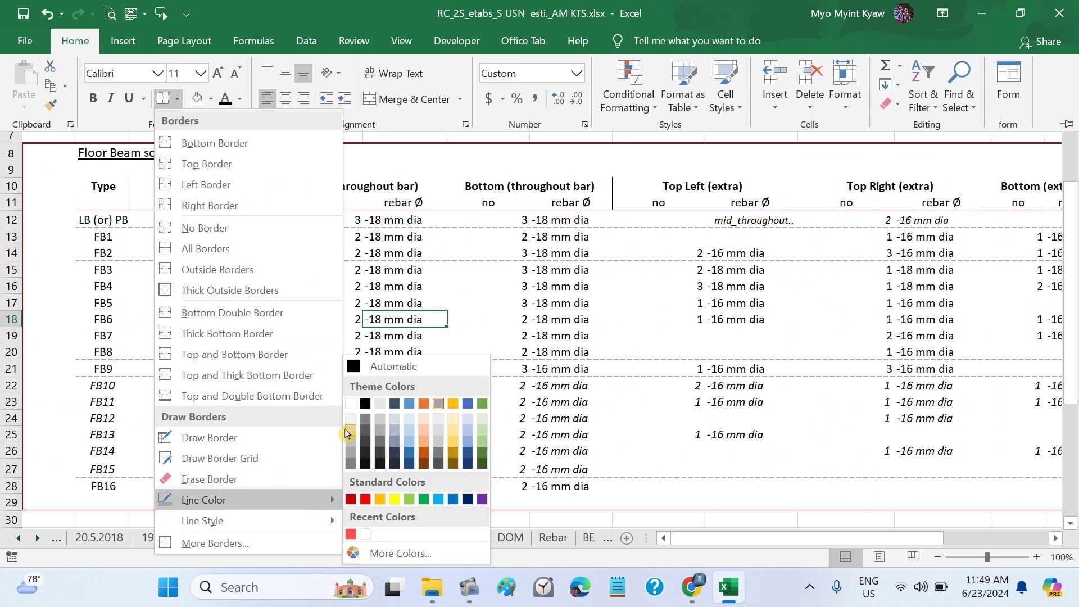
left_click(365, 403)
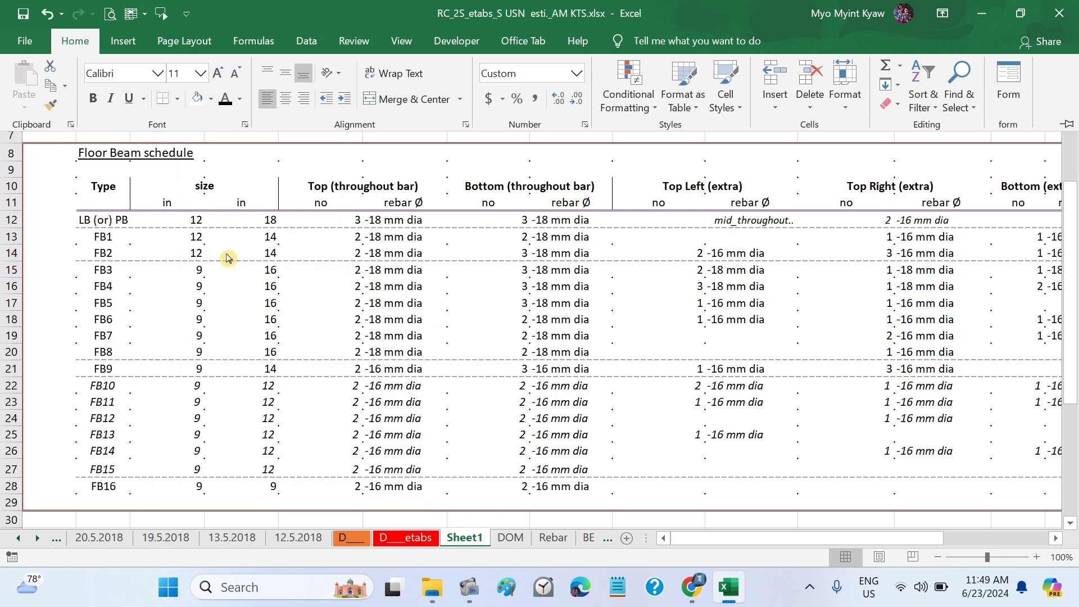
left_click(177, 101)
mouse_move(273, 516)
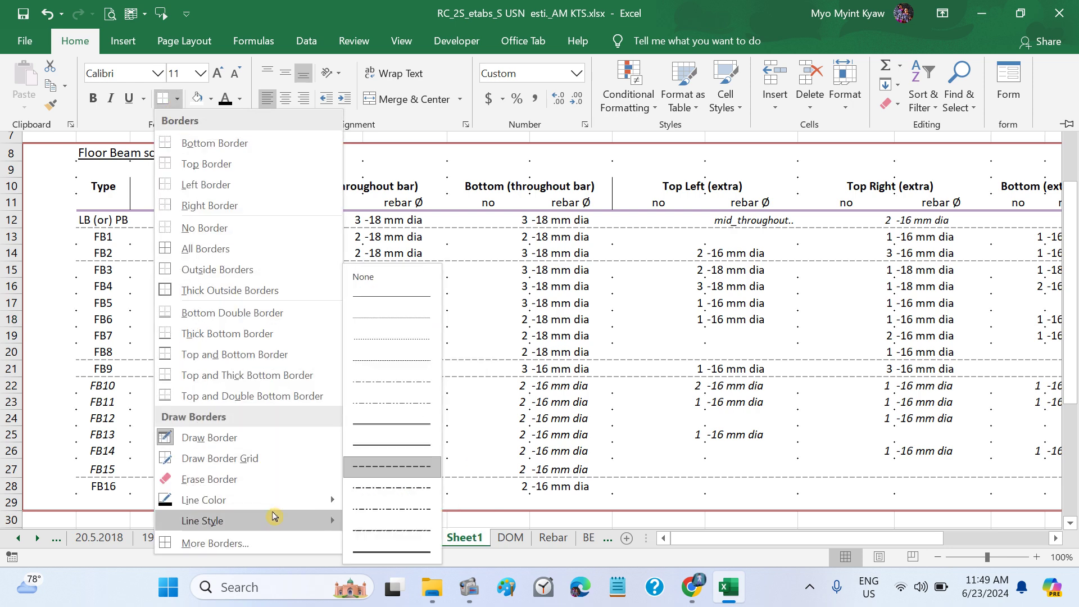
left_click(394, 302)
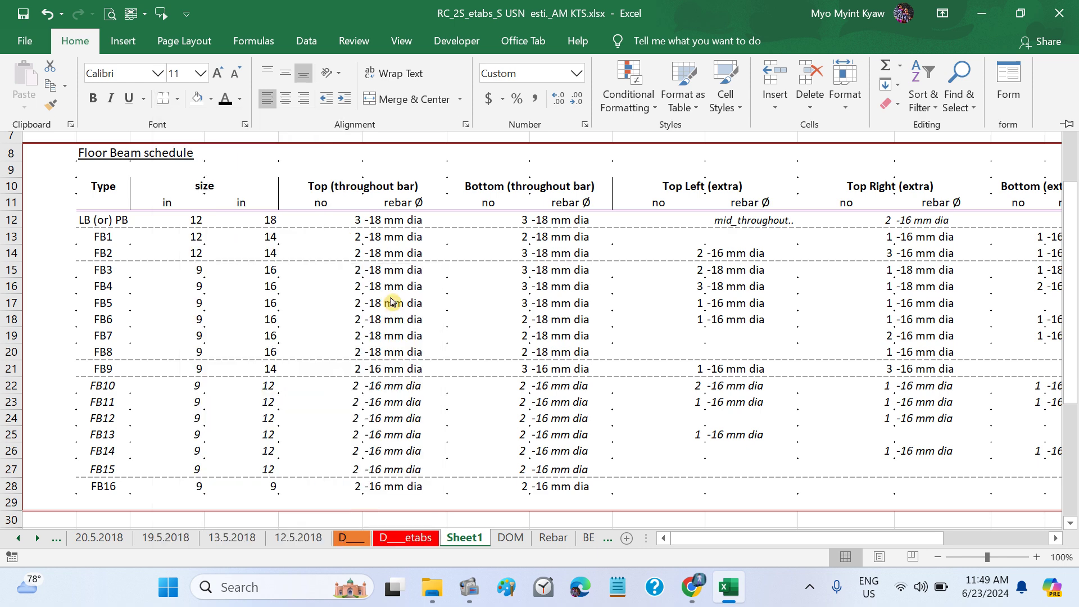
left_click(132, 211)
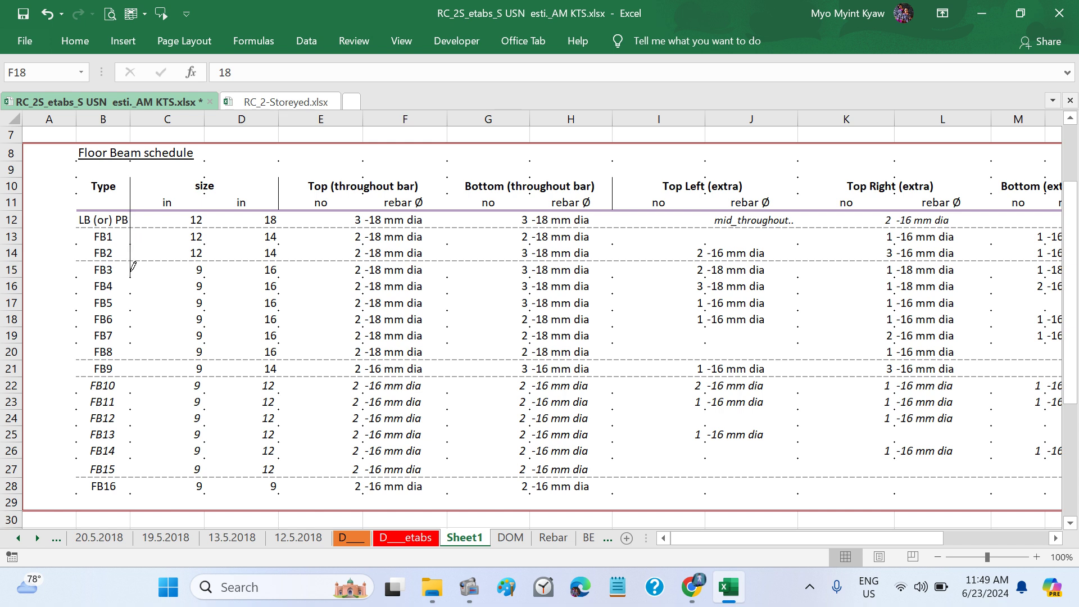
left_click_drag(141, 412, 136, 465)
left_click_drag(288, 415, 279, 456)
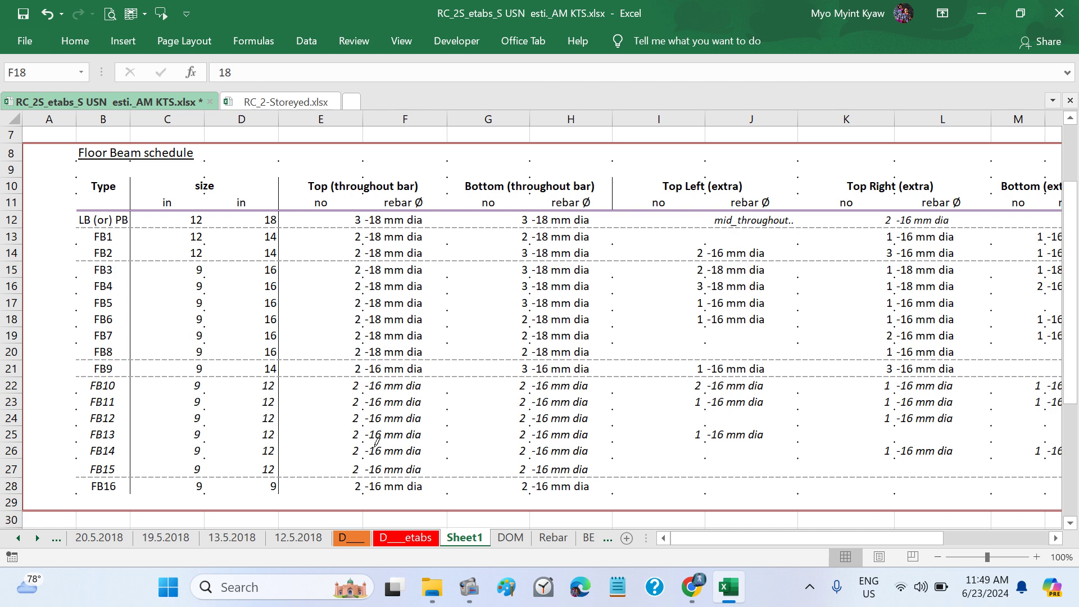
Step: Draw the same black vertical borders after Bottom (throughout bar) and before Stirrup, down to the FB16 row, and stop border drawing
scroll(438, 418, "right", 2)
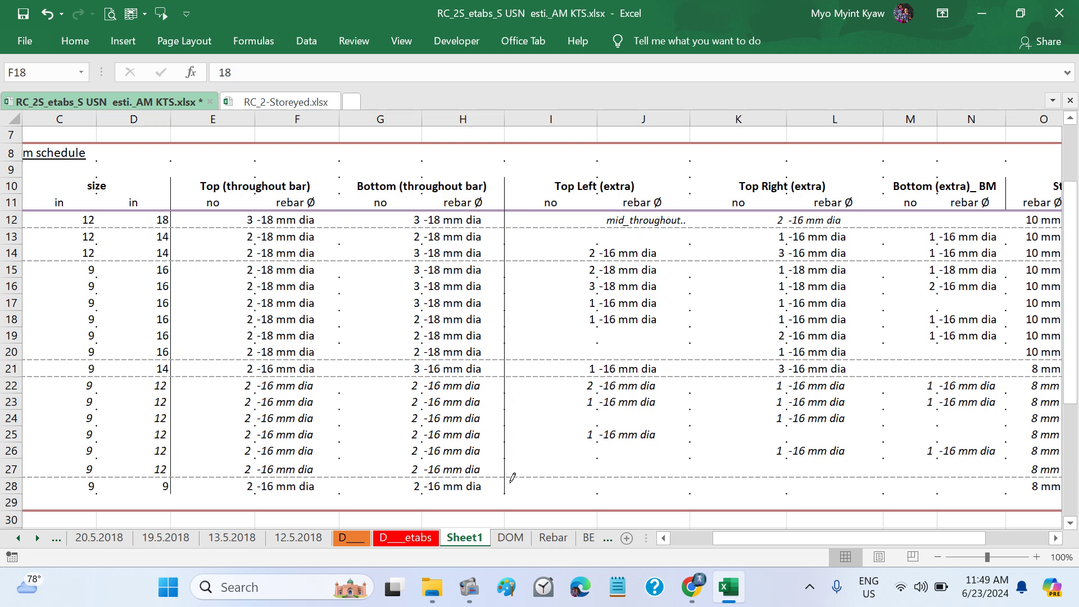
scroll(548, 307, "right", 3)
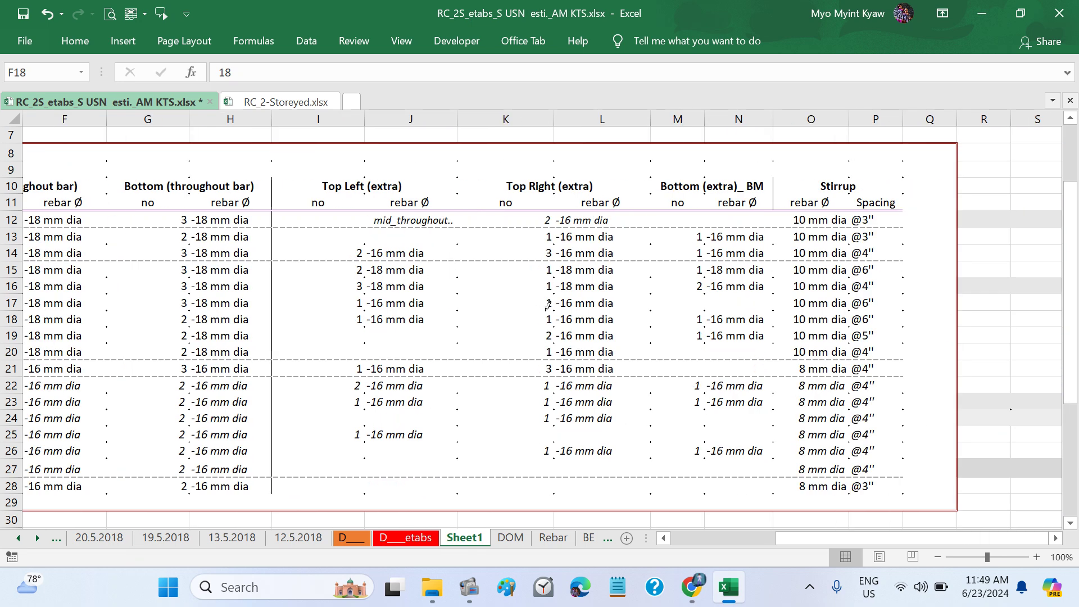
scroll(645, 323, "down", 1)
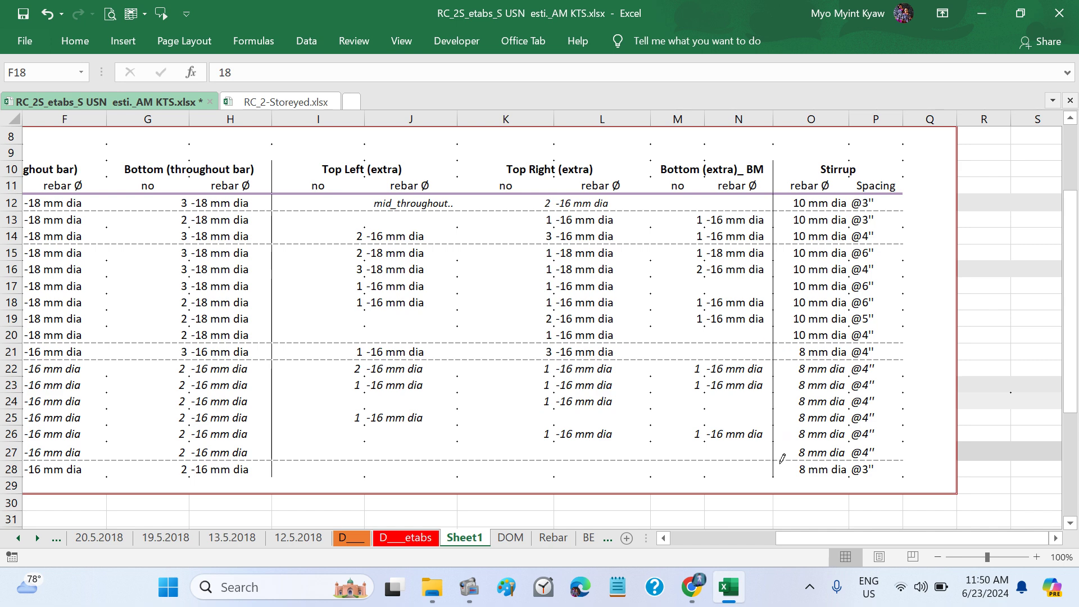
scroll(614, 398, "left", 5)
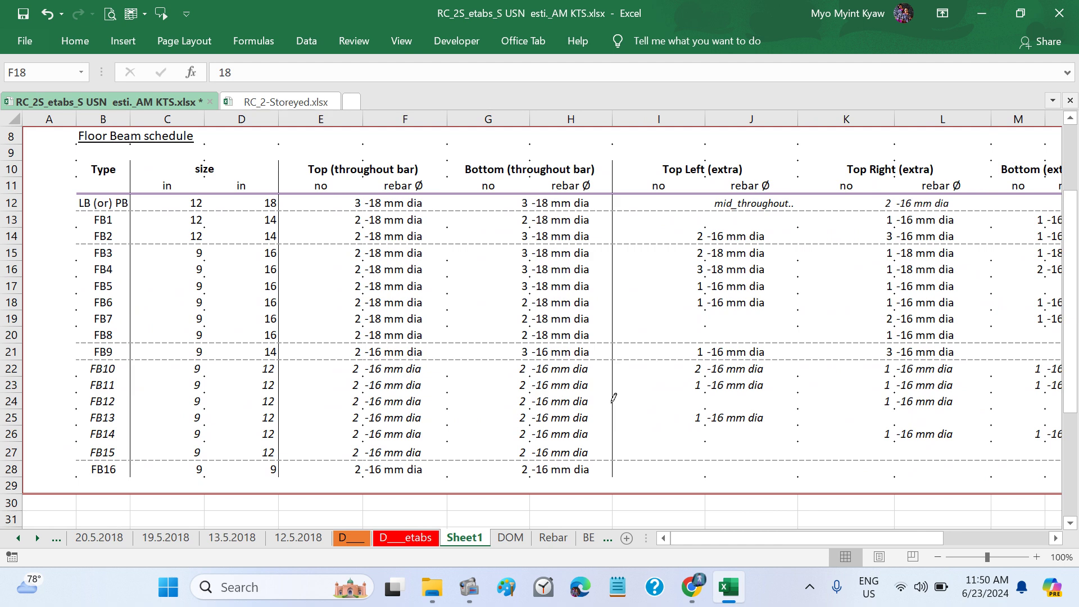
key("Escape")
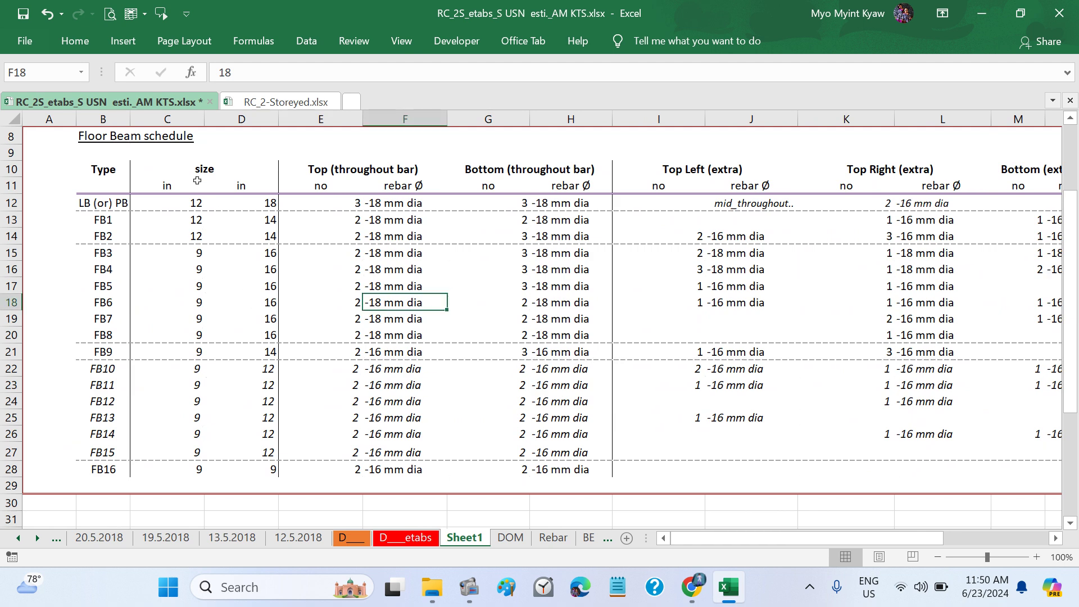
Step: Center the contents of the size columns C and D horizontally and make both columns slightly narrower
left_click_drag(167, 120, 241, 120)
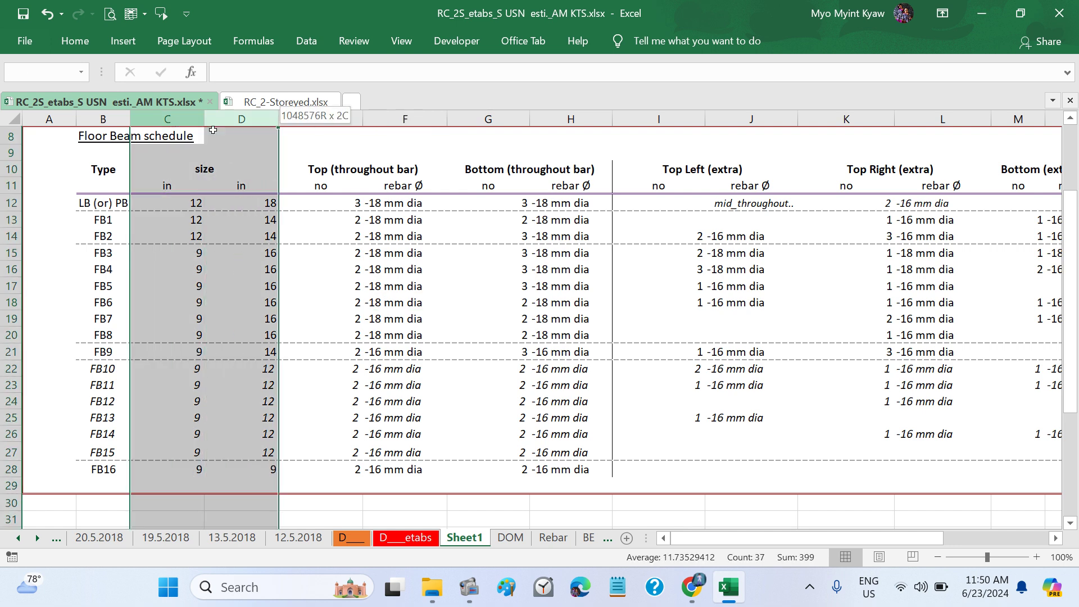
left_click(75, 40)
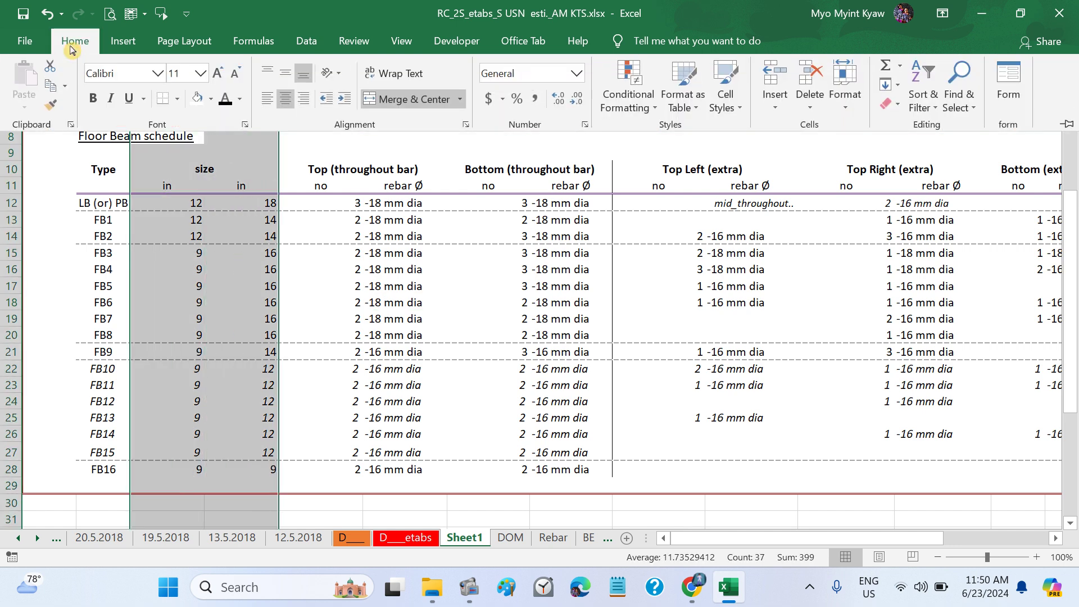
left_click(286, 100)
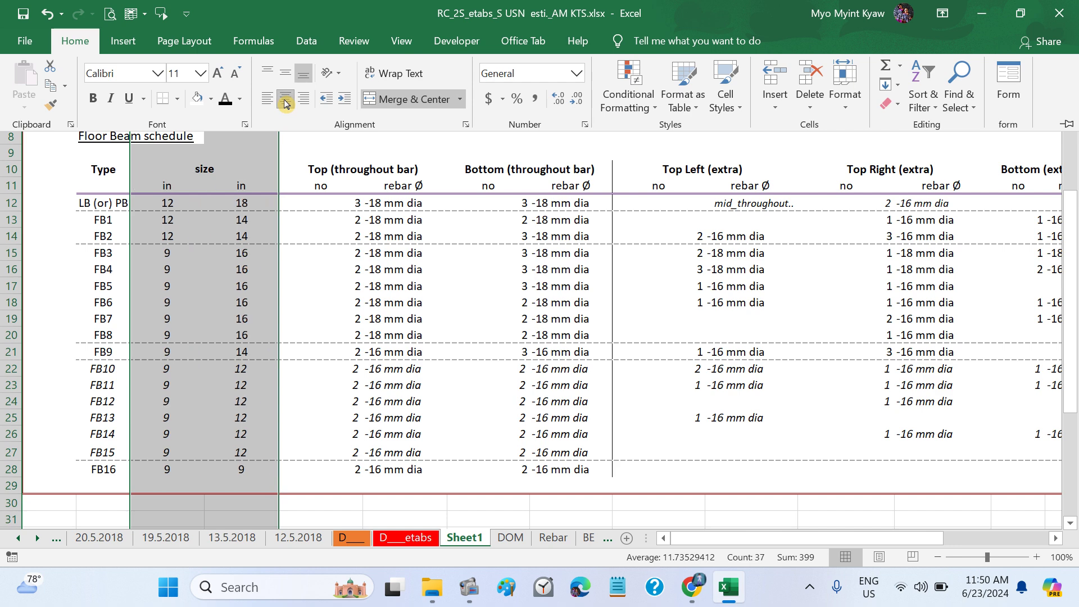
left_click(283, 145)
left_click_drag(277, 119, 265, 120)
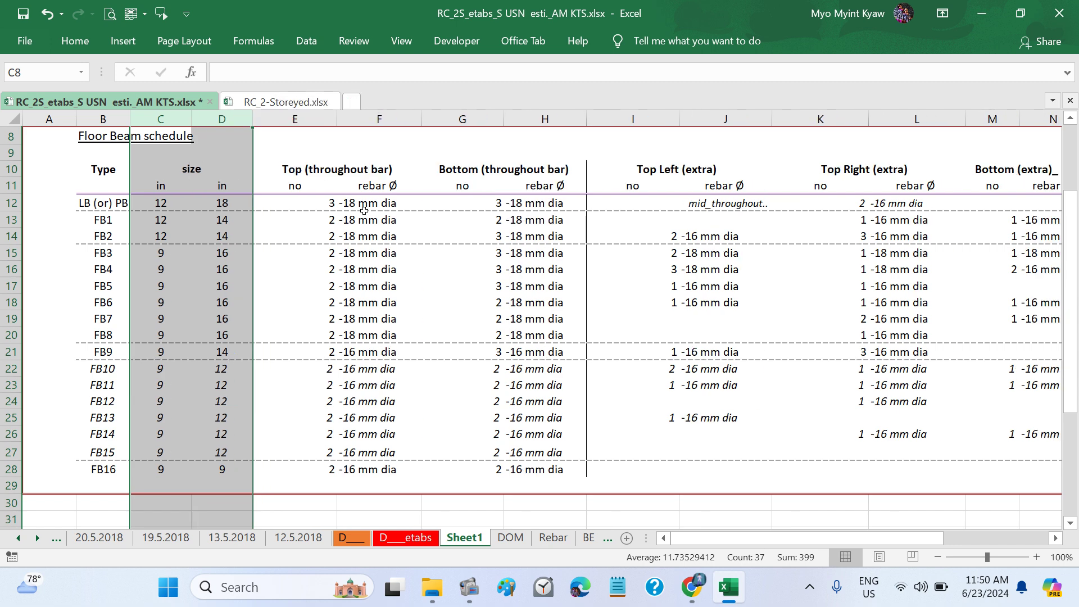
Step: Examine the schedule's reinforcement group headings, from Top (throughout bar) across to Bottom (extra)_ BM and Stirrup
left_click(324, 168)
left_click(495, 172)
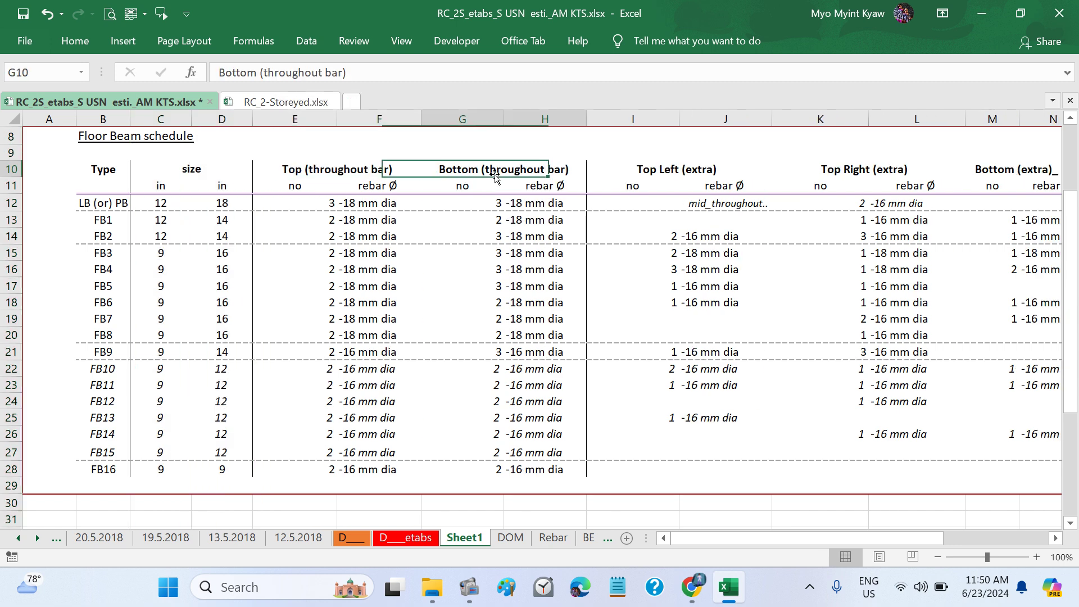
left_click(649, 169)
scroll(722, 229, "right", 1)
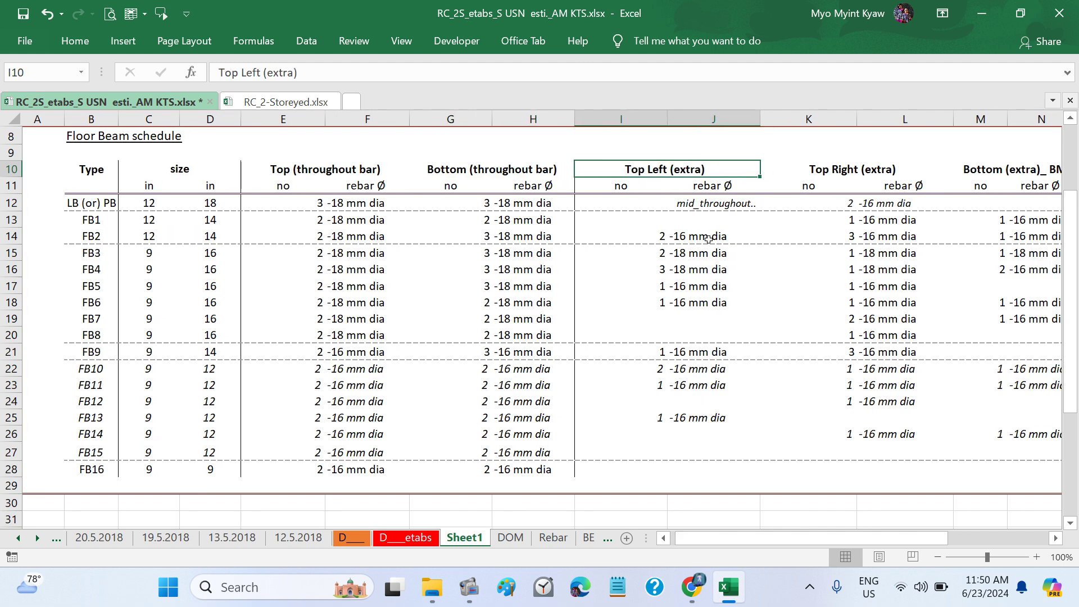
left_click(769, 170)
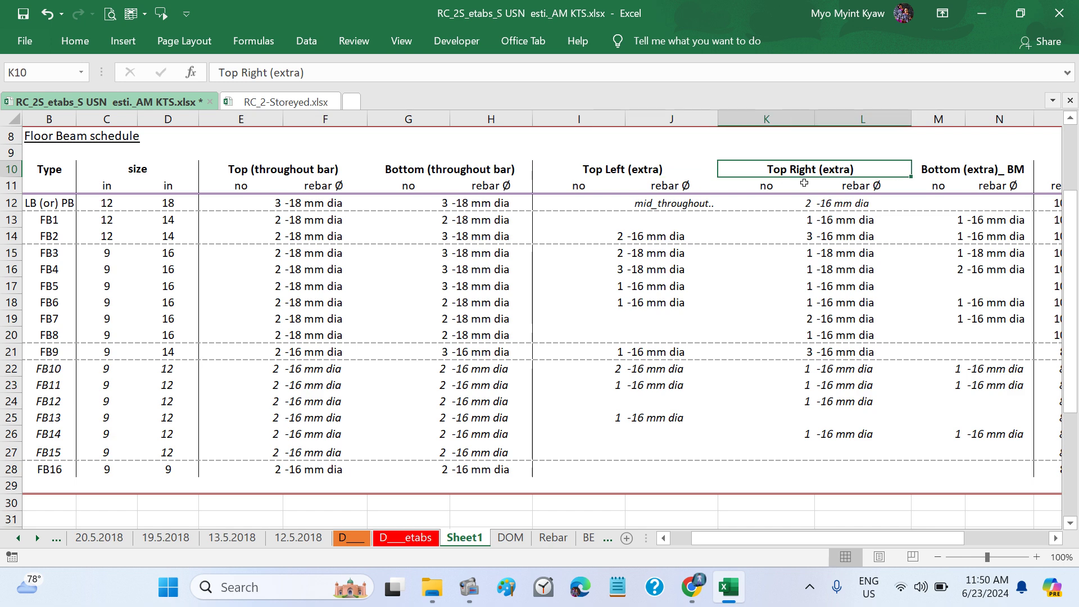
scroll(810, 180, "right", 1)
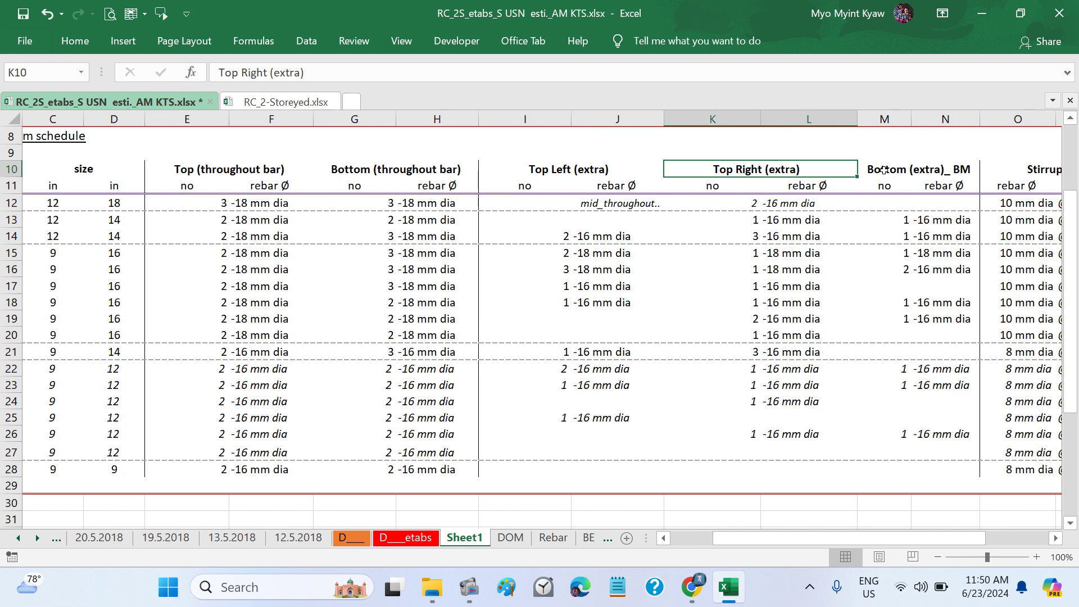
left_click(886, 170)
scroll(893, 255, "right", 3)
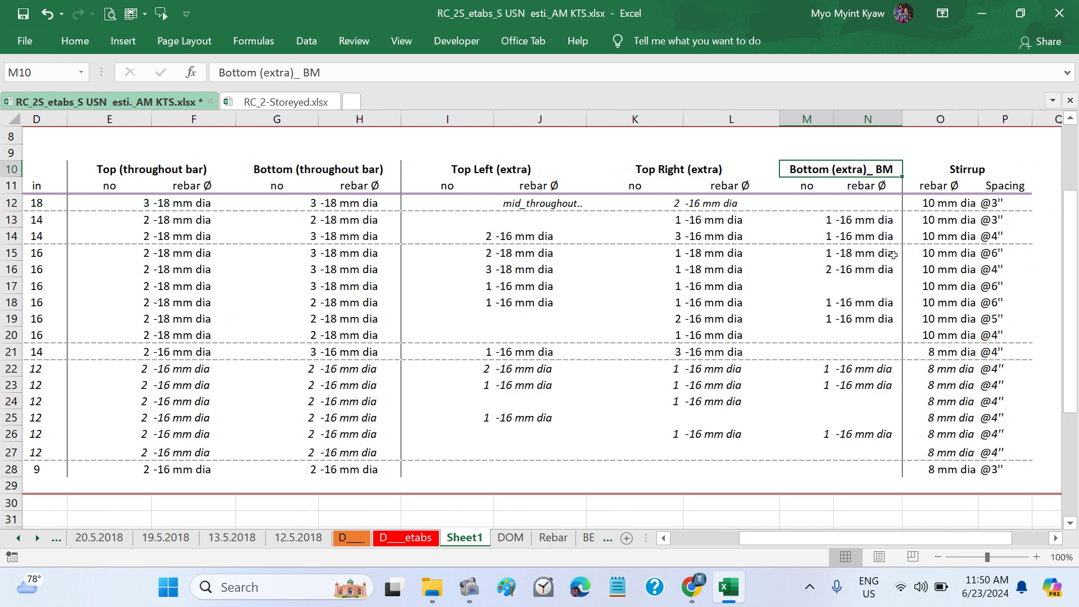
scroll(894, 256, "left", 6)
scroll(894, 255, "up", 3)
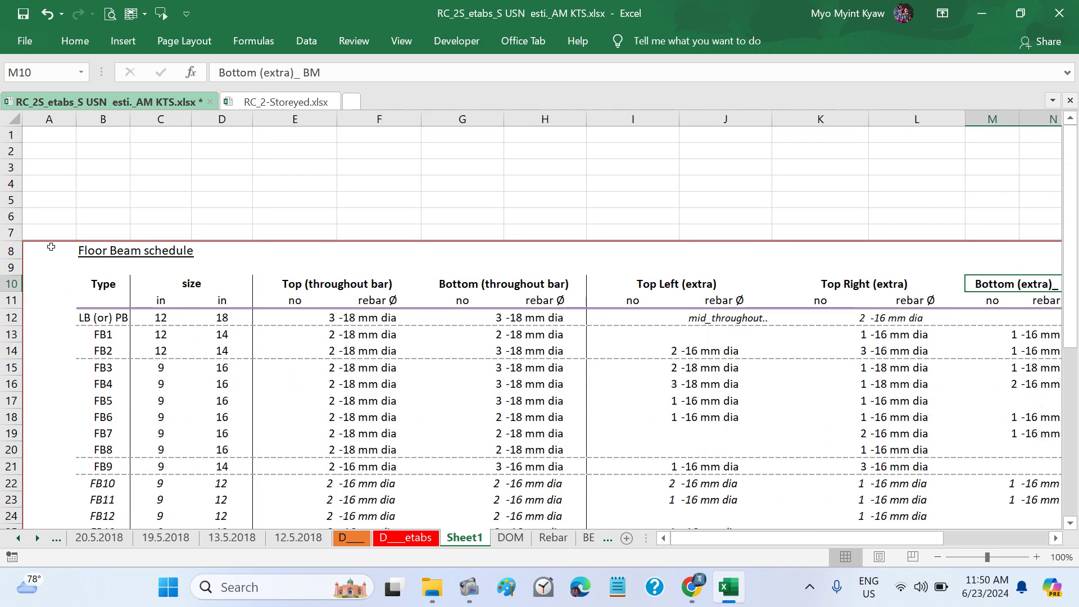
left_click_drag(51, 247, 835, 427)
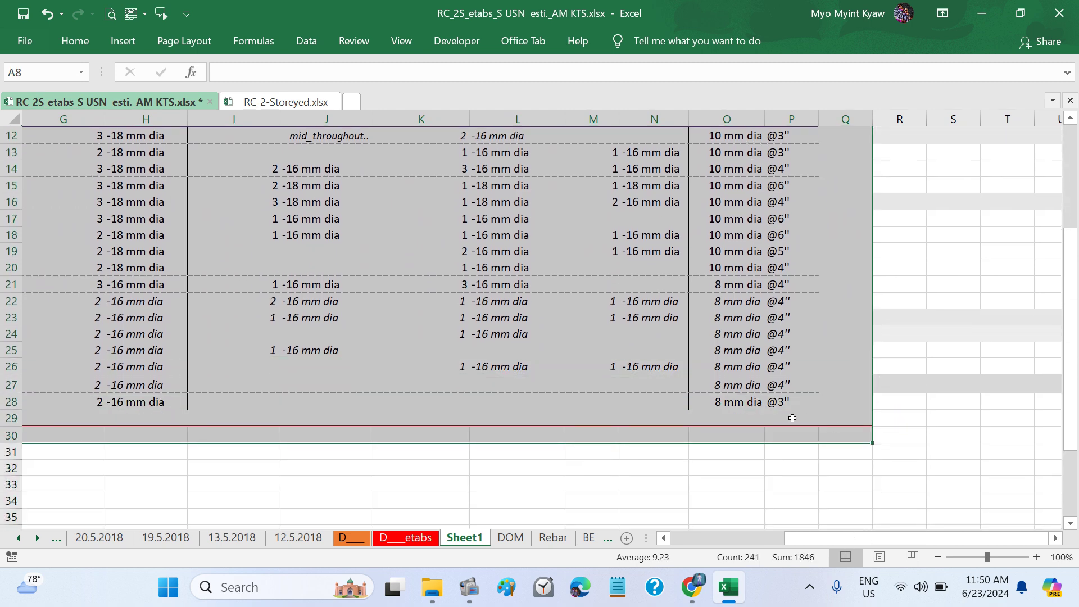
scroll(793, 418, "left", 3)
scroll(792, 419, "up", 4)
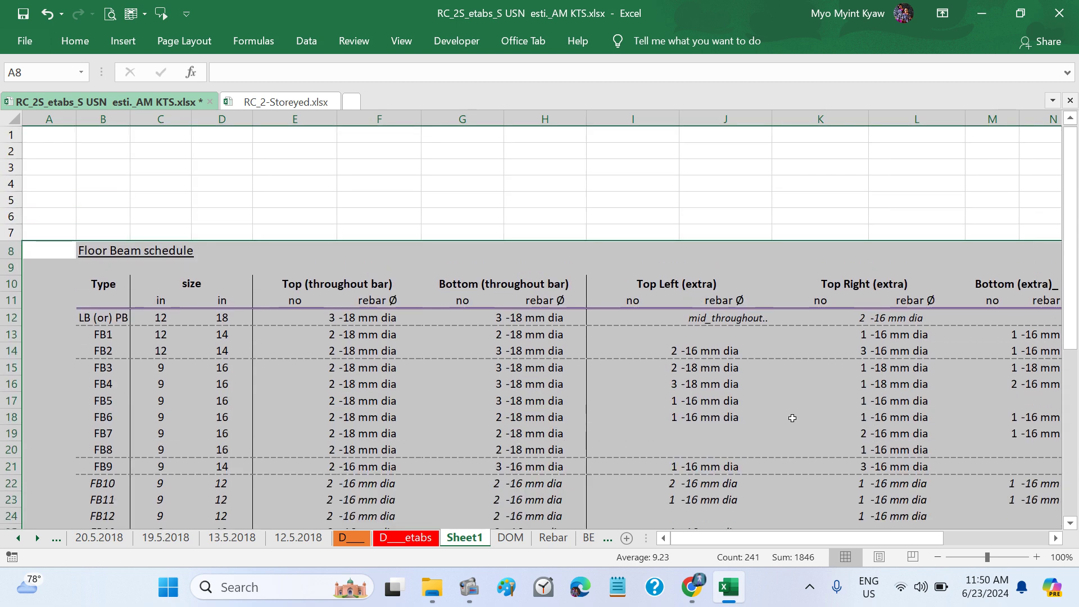
left_click(101, 294)
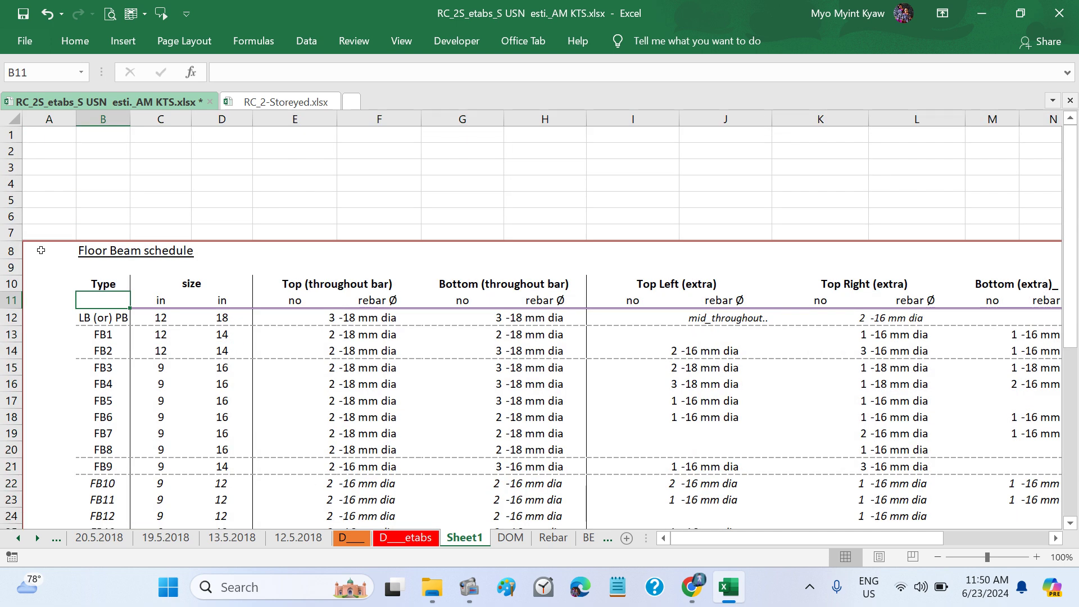
Step: Remove italic formatting from the entire Floor Beam schedule, range A8:Q29, so all text is upright
left_click_drag(38, 248, 952, 461)
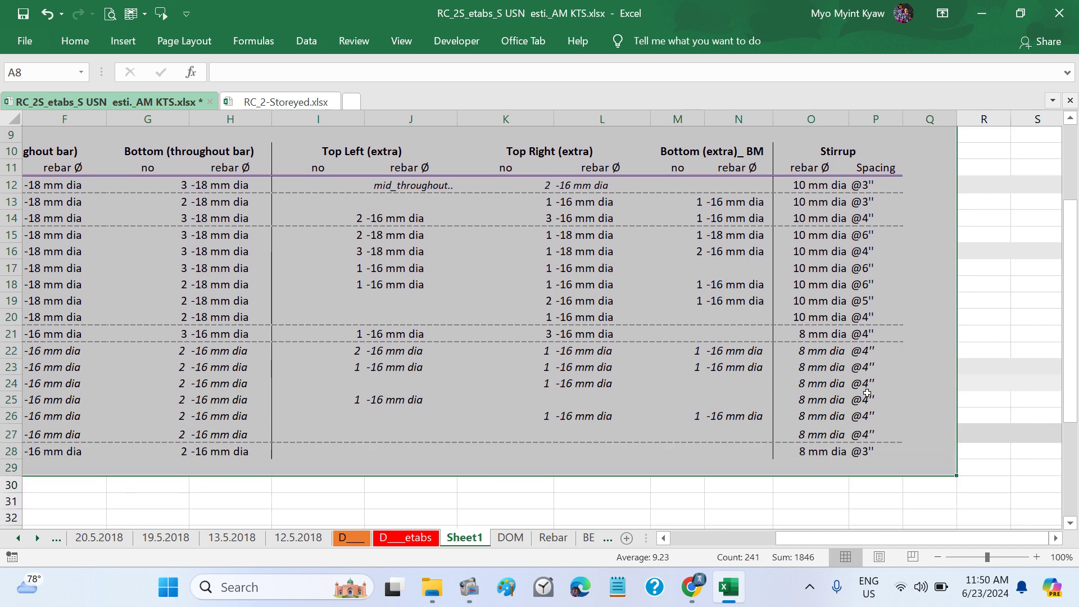
scroll(867, 393, "left", 5)
scroll(868, 393, "up", 2)
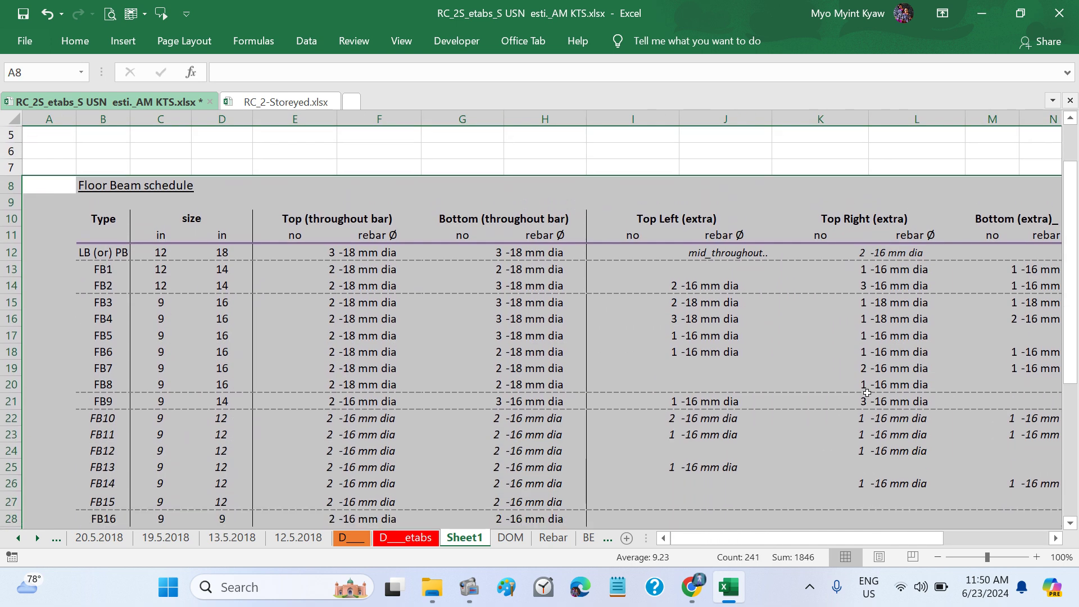
scroll(868, 394, "down", 1)
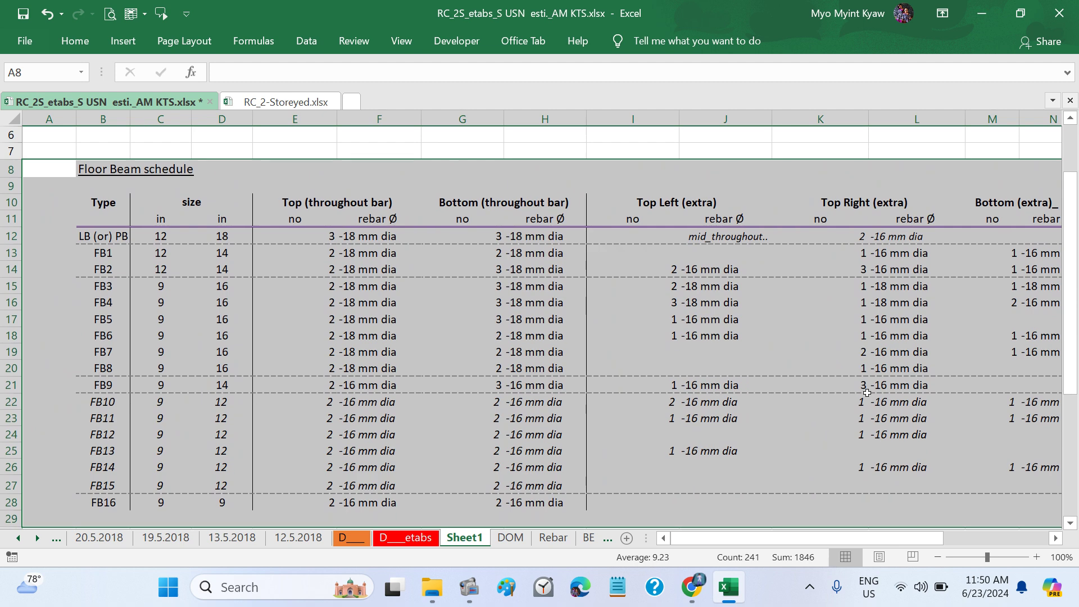
left_click(75, 41)
left_click(108, 97)
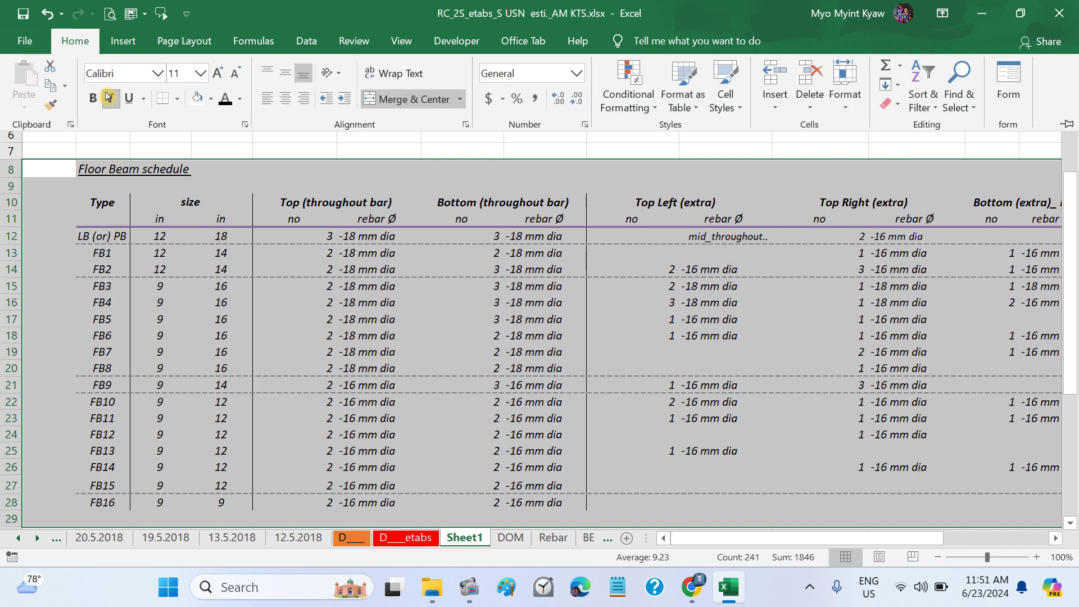
left_click(108, 98)
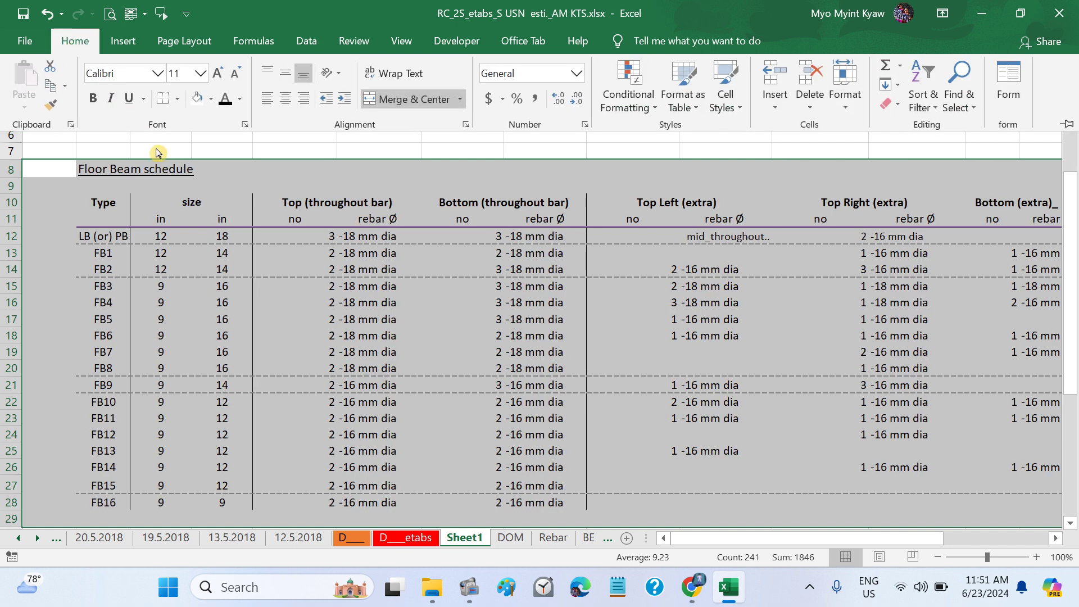
Step: Copy the entire formatted Floor Beam schedule, range A8:Q29, from Sheet1
scroll(374, 356, "down", 1)
scroll(372, 352, "right", 5)
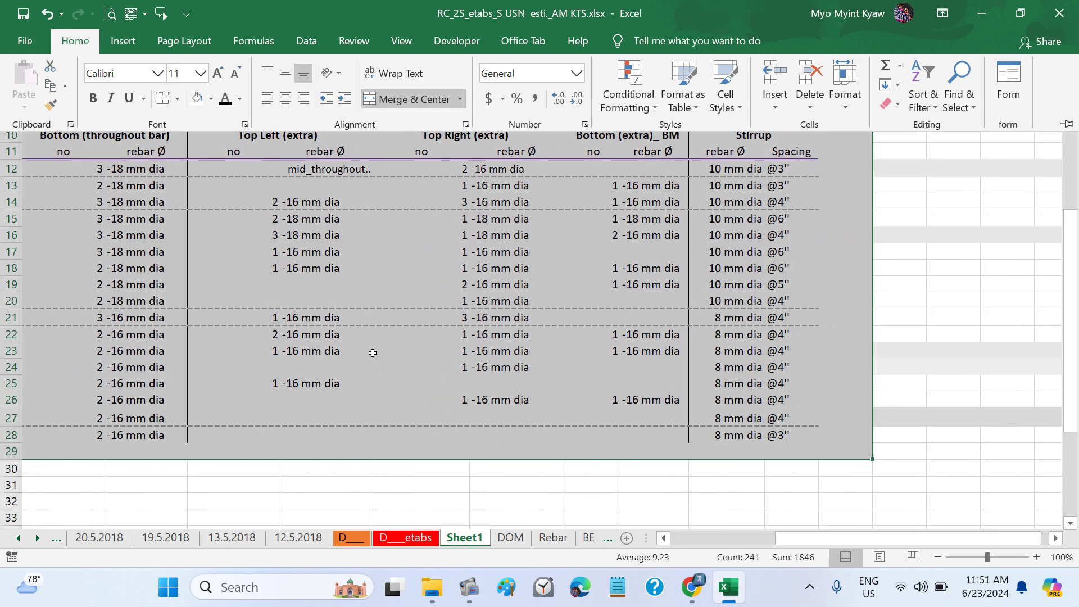
scroll(373, 353, "left", 5)
scroll(373, 353, "up", 2)
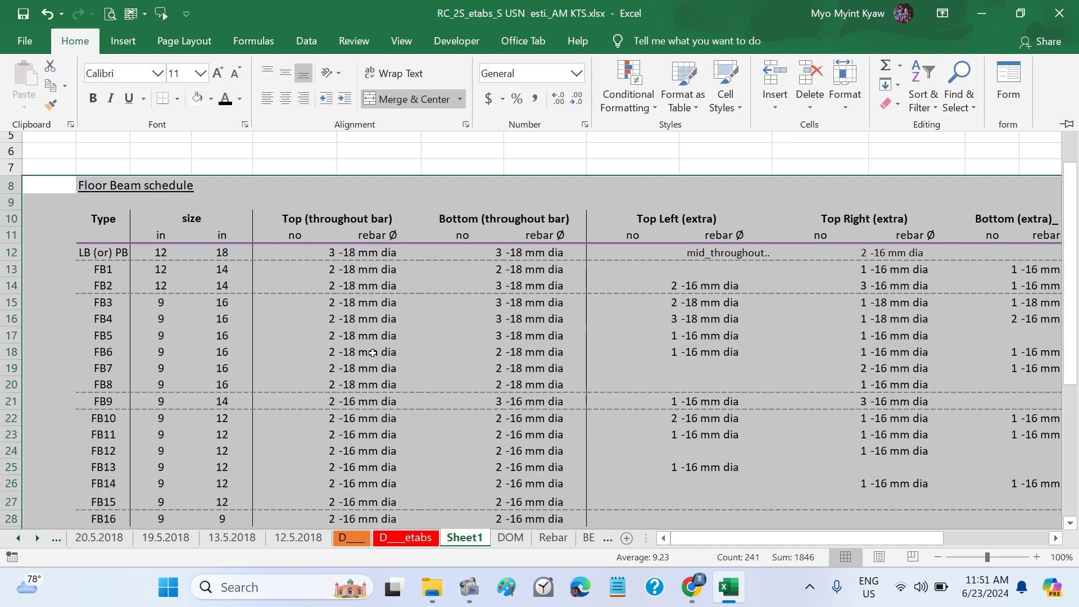
scroll(442, 284, "down", 3)
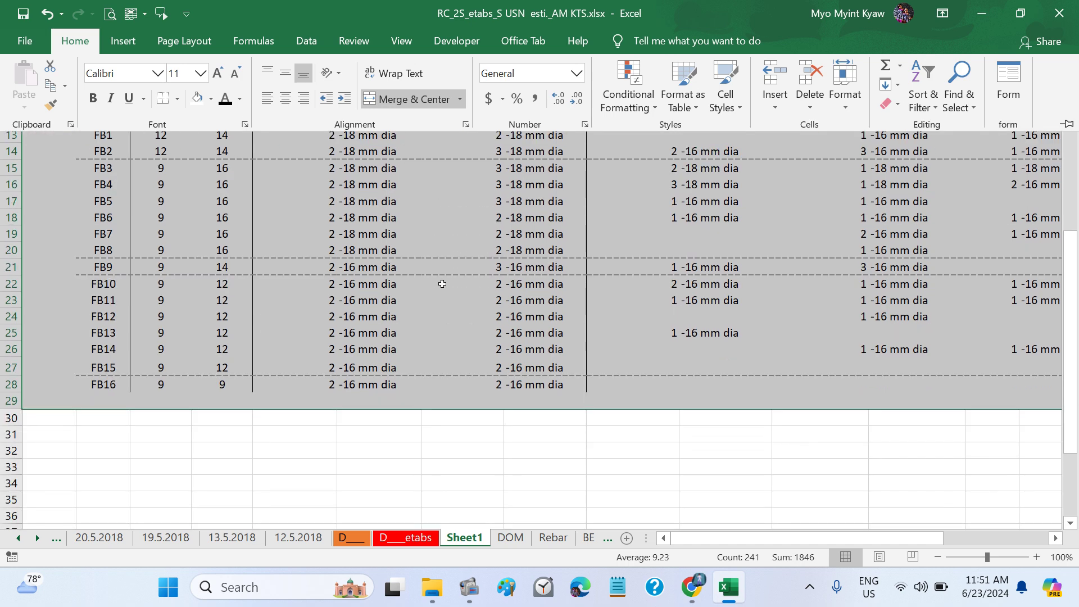
left_click(487, 465)
scroll(556, 478, "up", 3)
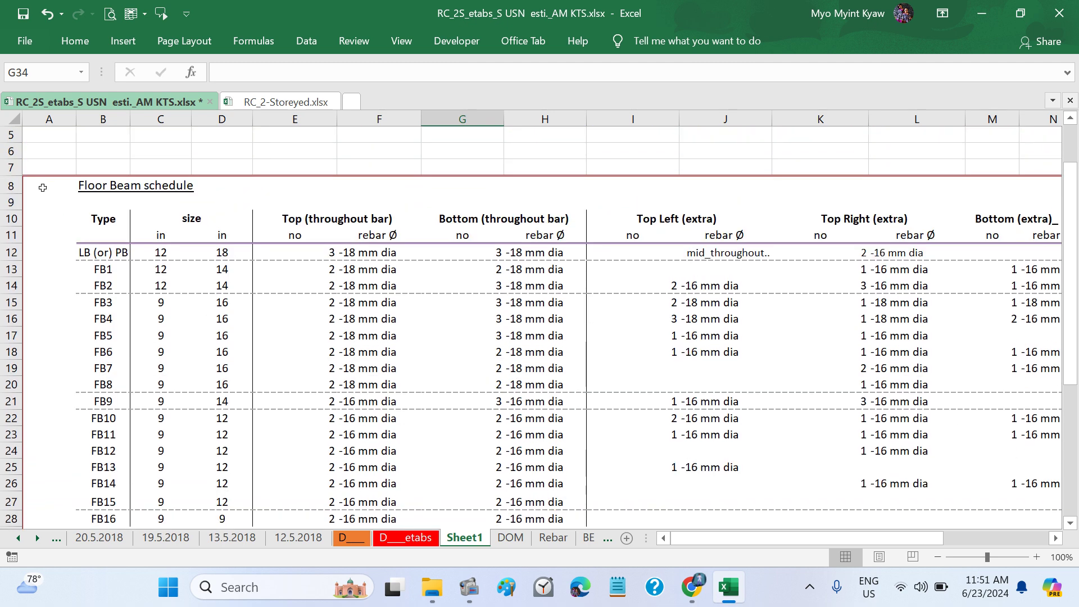
left_click_drag(42, 187, 943, 471)
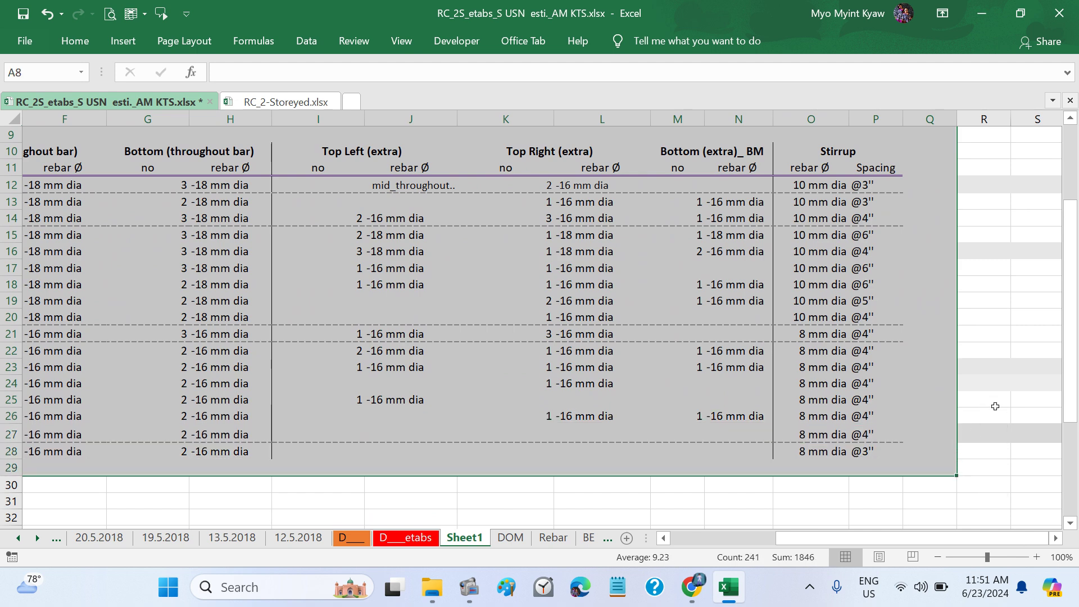
key("ctrl+c")
scroll(621, 407, "left", 2)
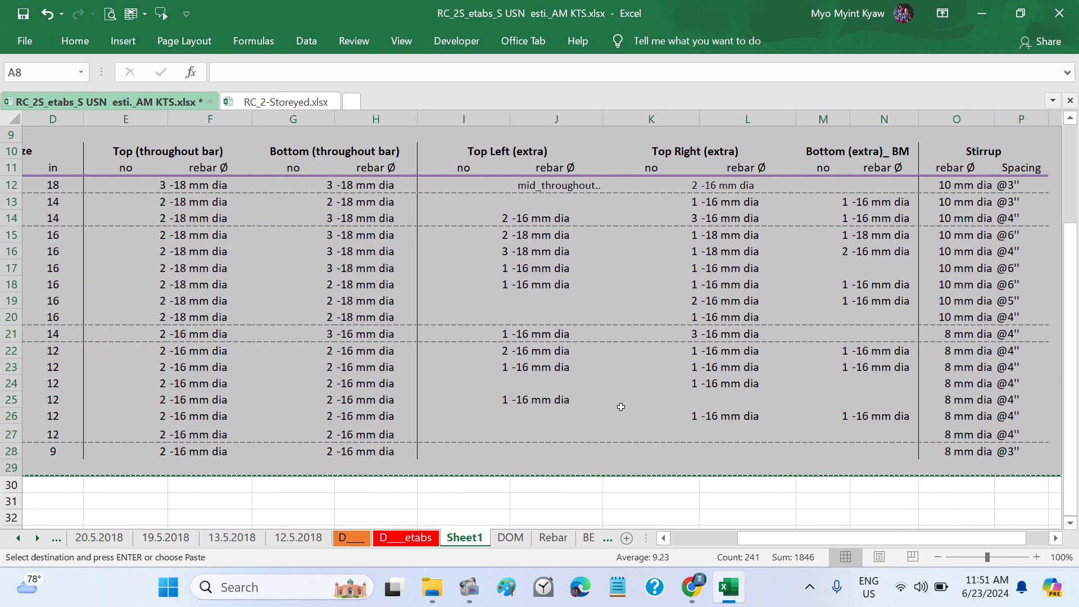
Step: Paste the copied schedule over the existing Floor Beam schedule on sheet D___, starting at cell BY75
scroll(649, 325, "left", 3)
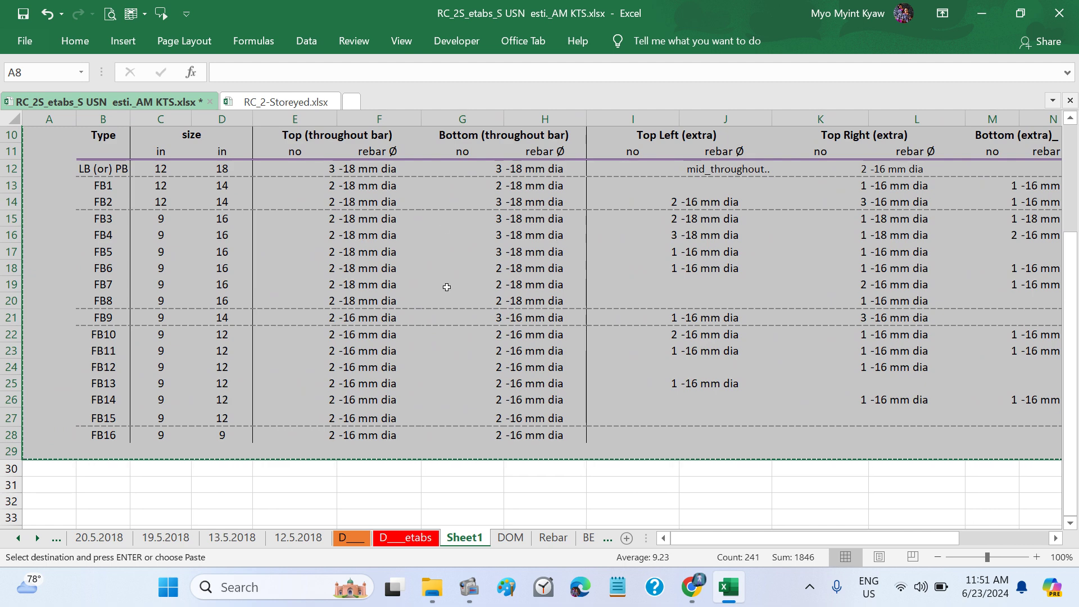
scroll(447, 288, "right", 3)
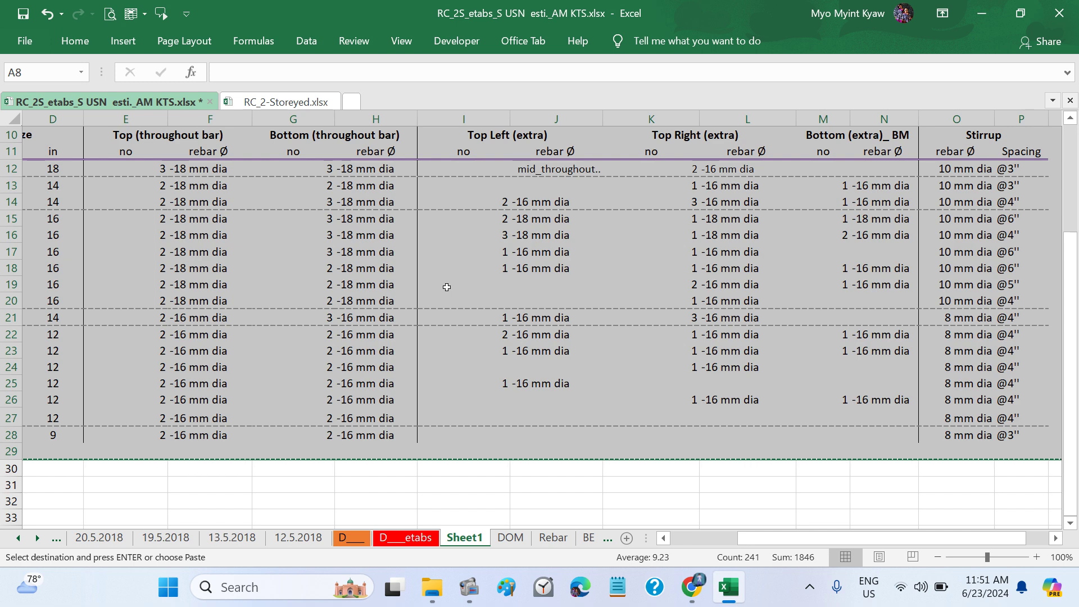
scroll(438, 301, "left", 3)
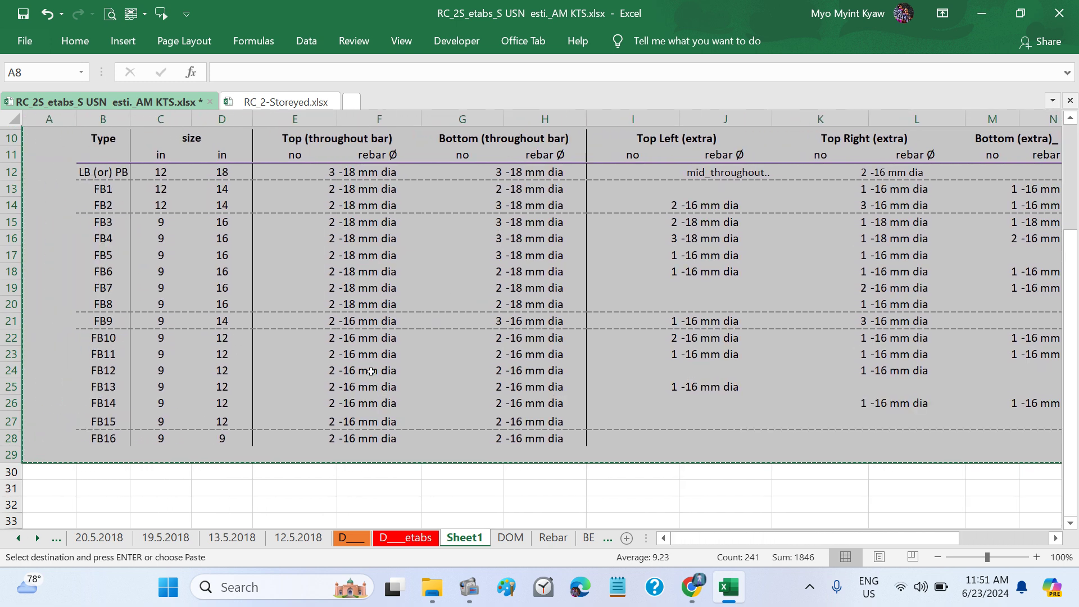
scroll(371, 372, "up", 1)
left_click(352, 537)
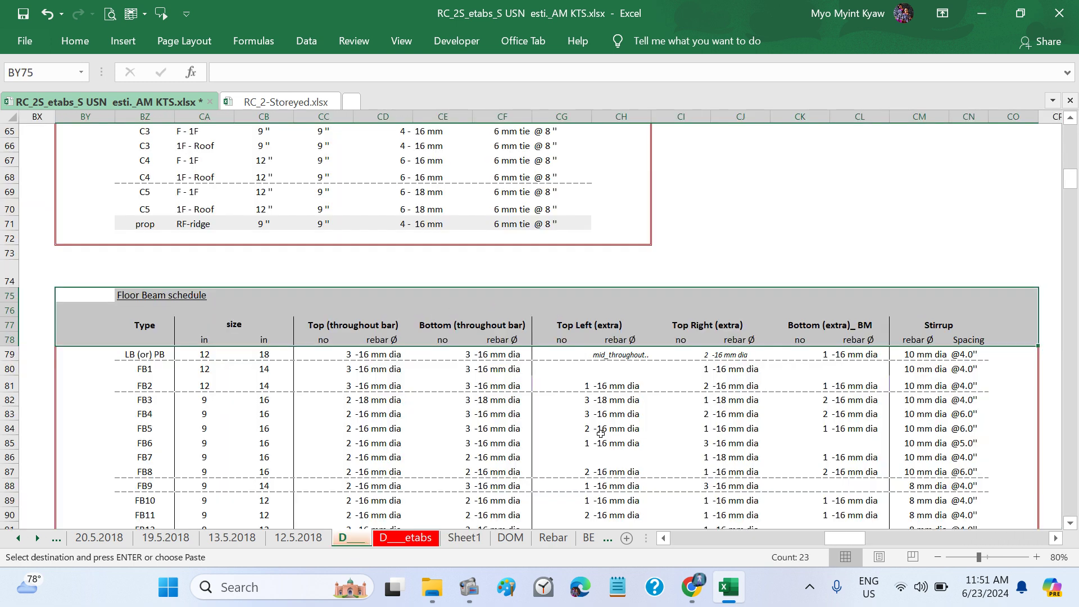
scroll(601, 433, "down", 1)
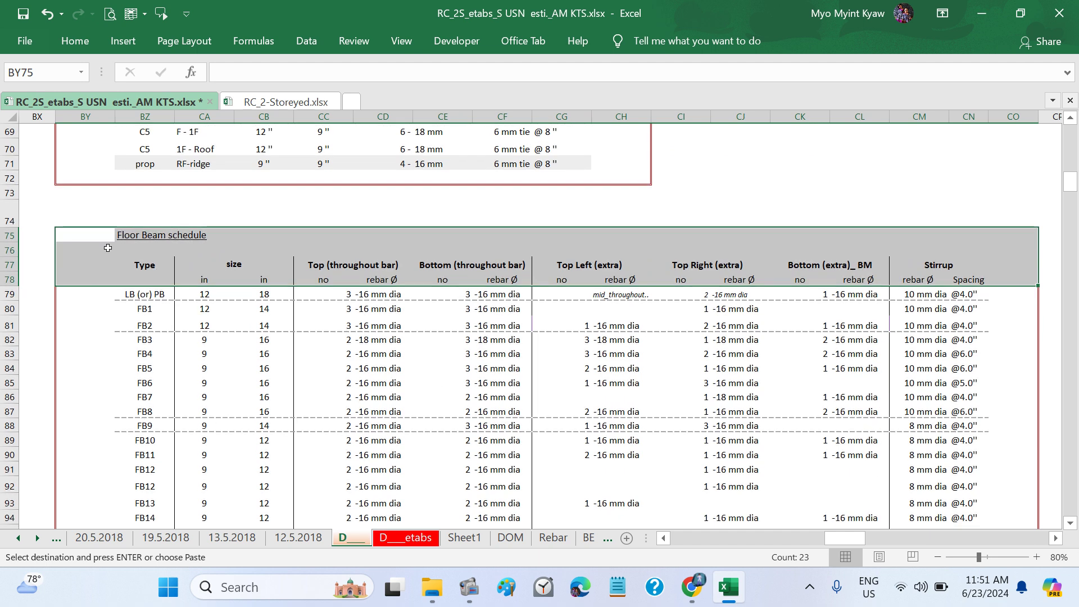
left_click(78, 235)
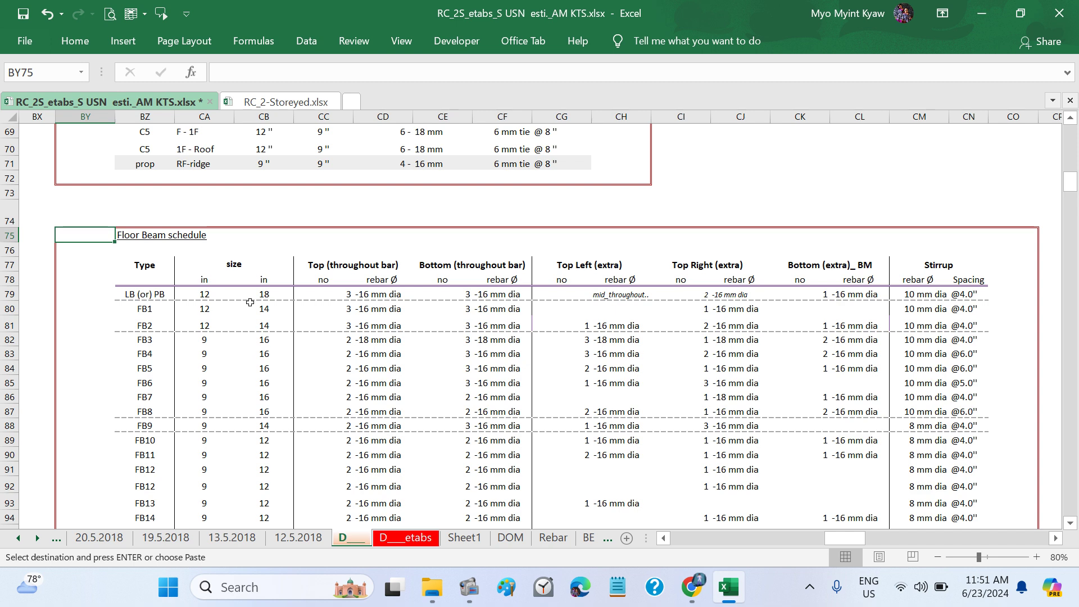
key("ctrl+v")
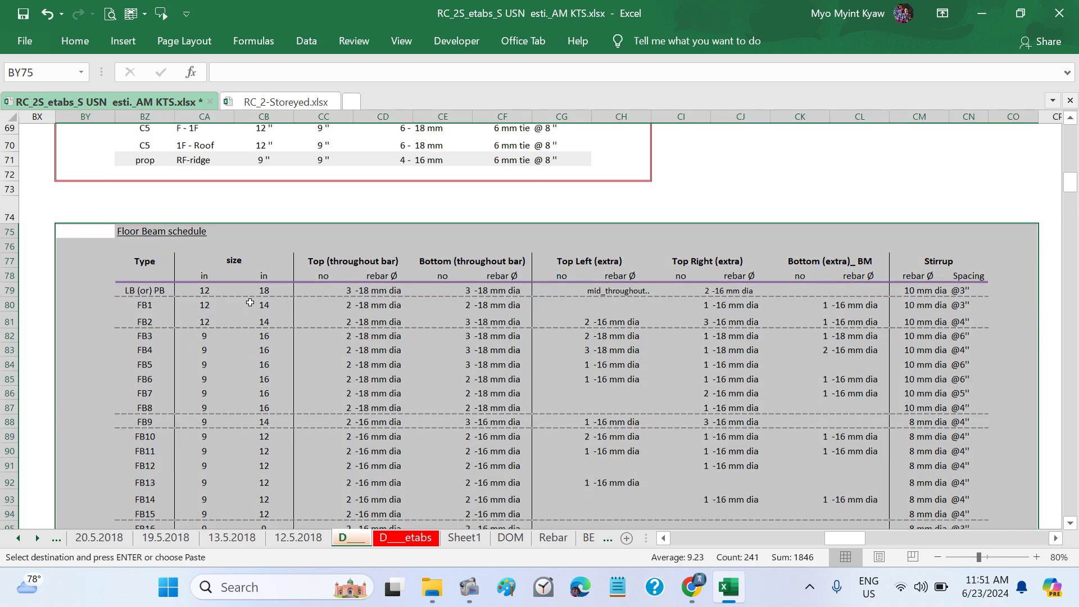
scroll(641, 426, "down", 1)
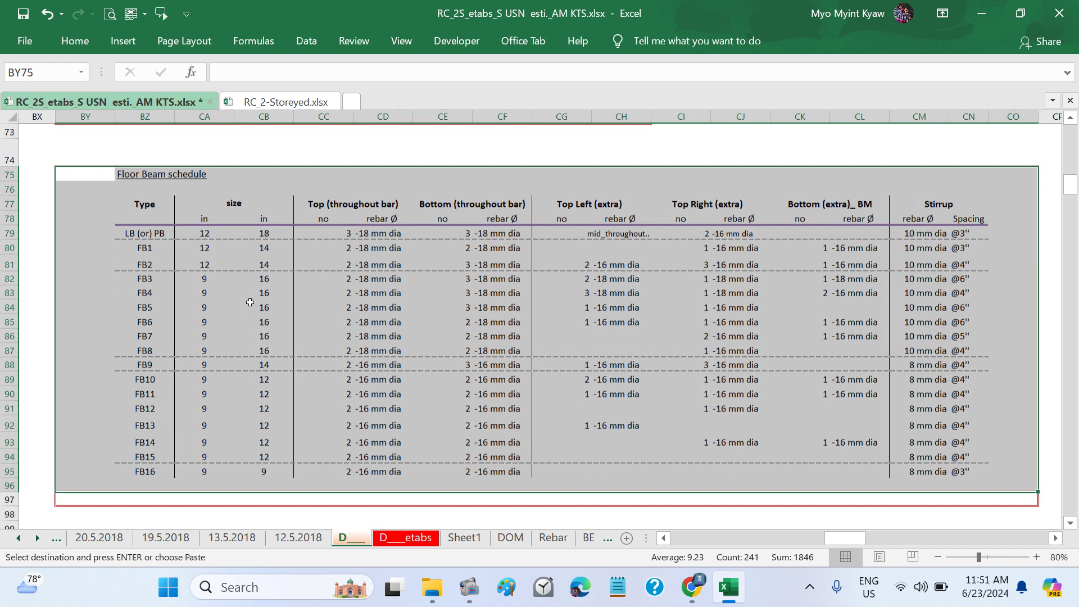
Step: Review the pasted schedule's throughout bar and extra rebar entries, including the mid_throughout note in the LB (or) PB row
left_click(683, 273)
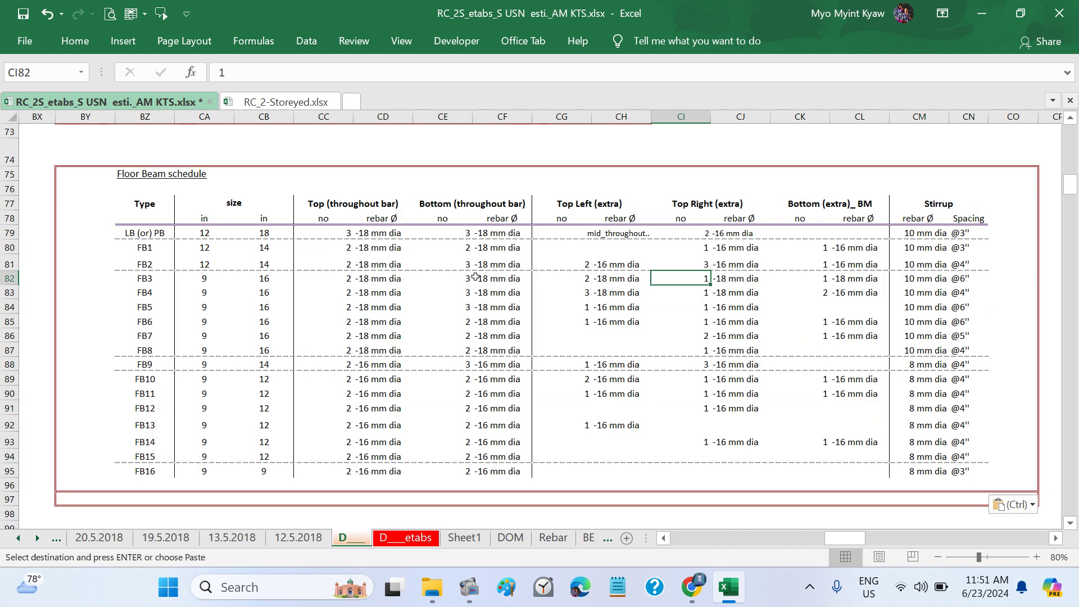
left_click_drag(352, 233, 496, 351)
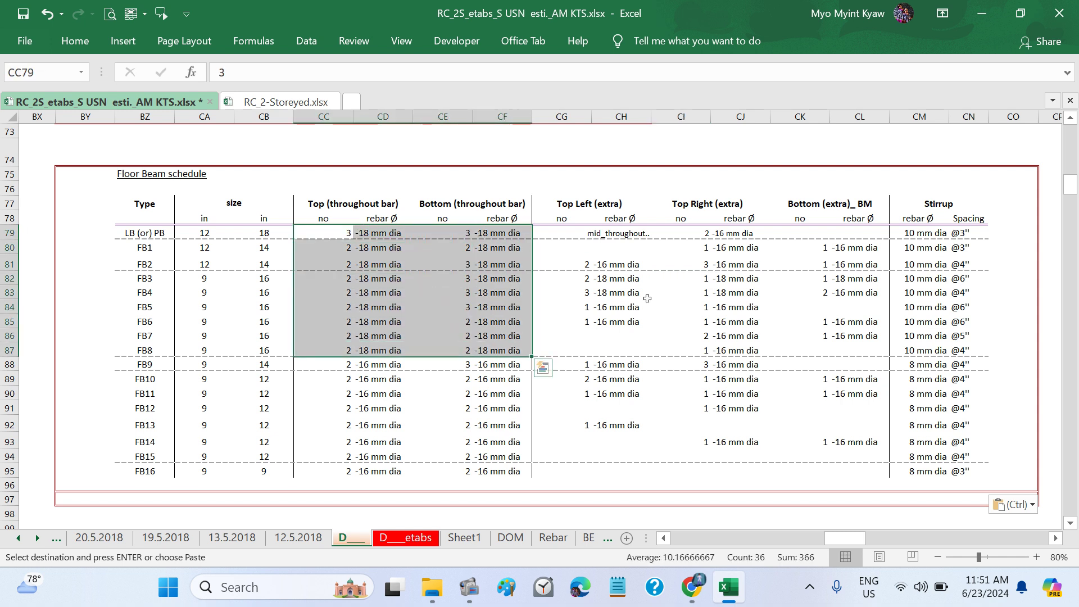
left_click(675, 307)
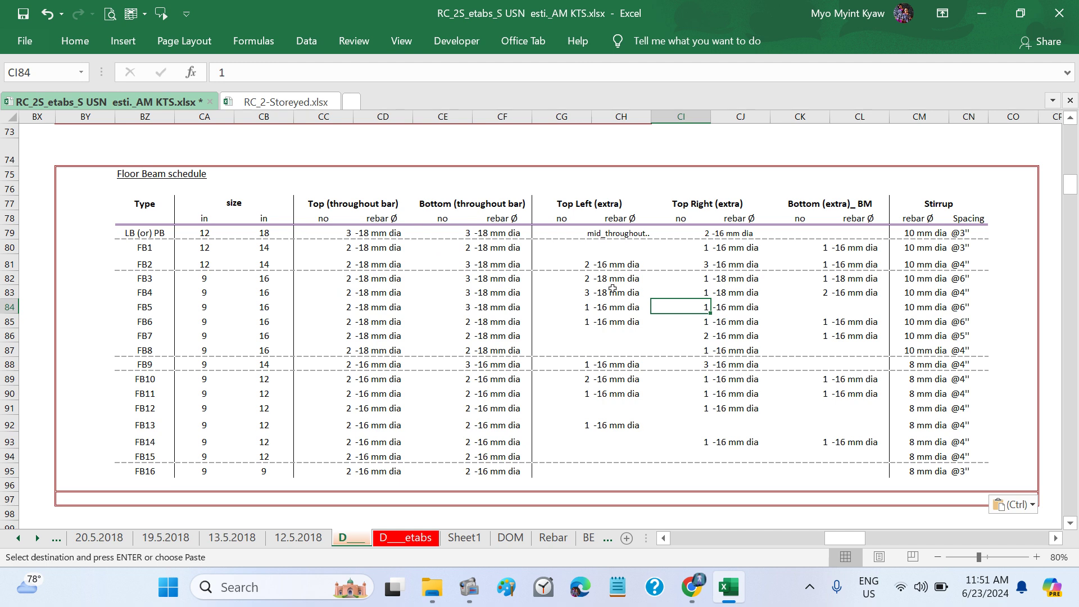
left_click(613, 281)
left_click(722, 264)
left_click(775, 331)
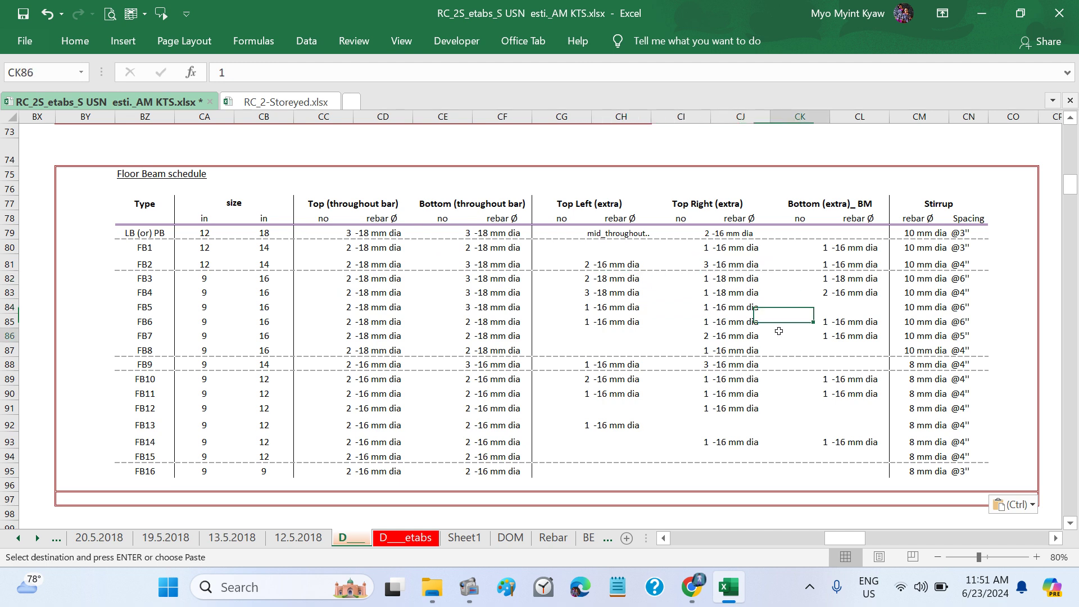
left_click(599, 233)
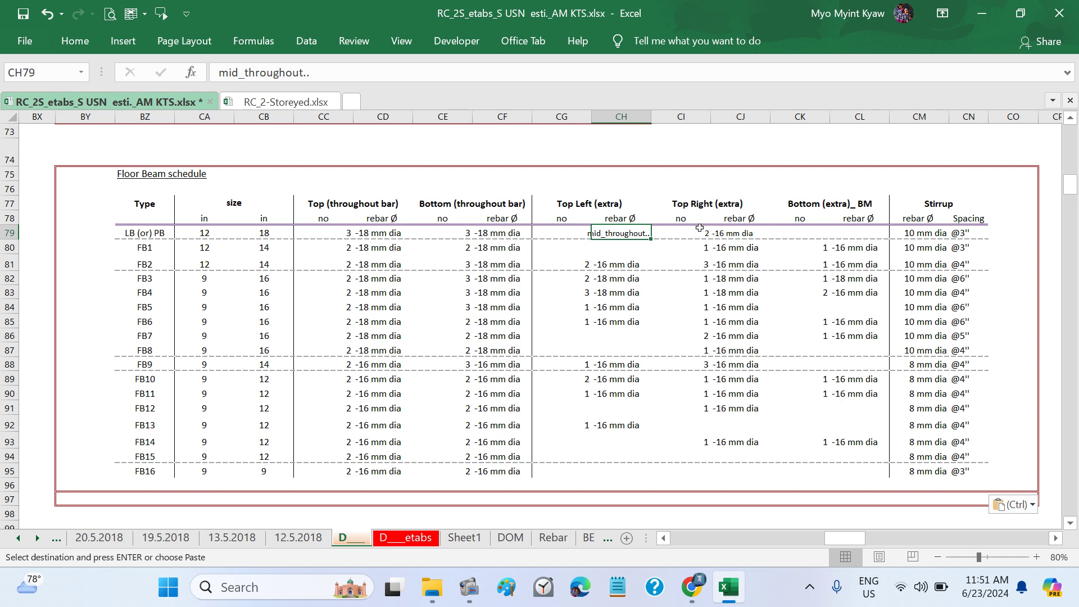
left_click(699, 230)
left_click(730, 233)
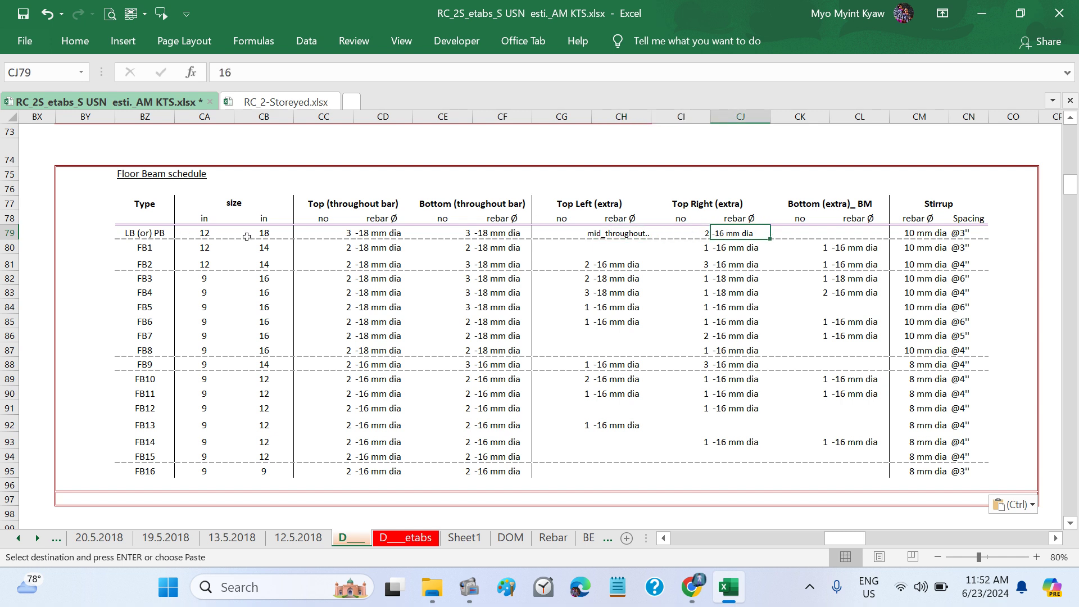
key("ctrl")
key("Escape")
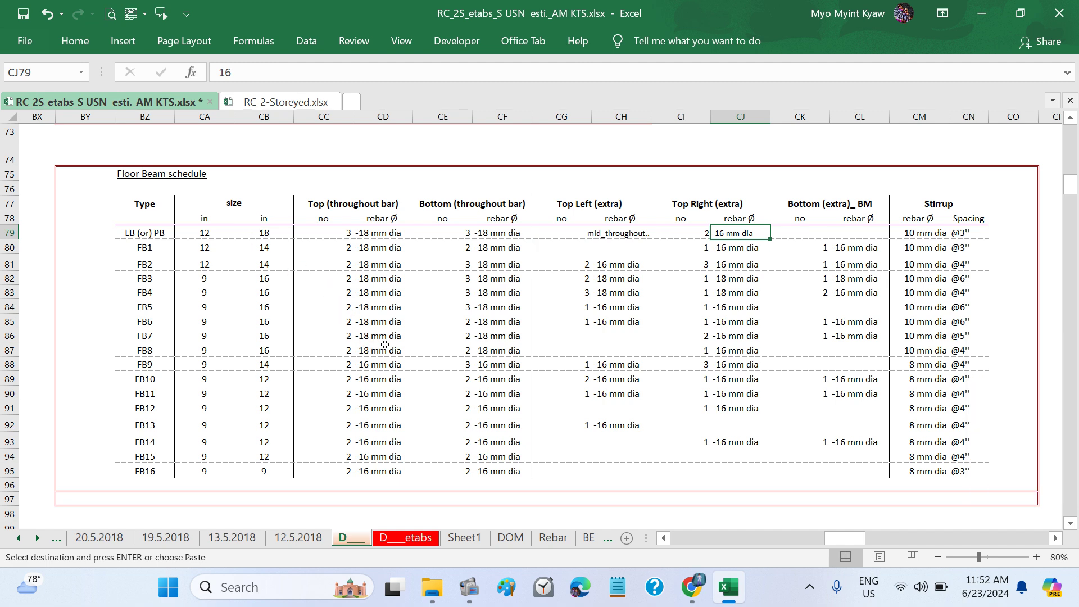
Step: Examine where row 97, just below the pasted schedule, crosses the neighbouring schedules on the same sheet
scroll(599, 402, "down", 1)
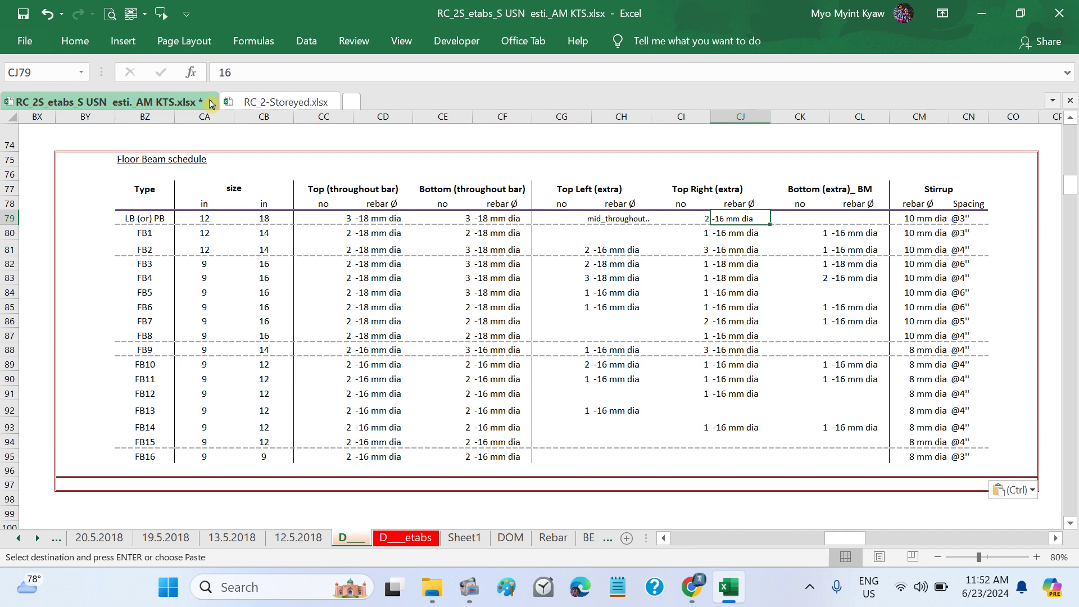
scroll(134, 400, "down", 4)
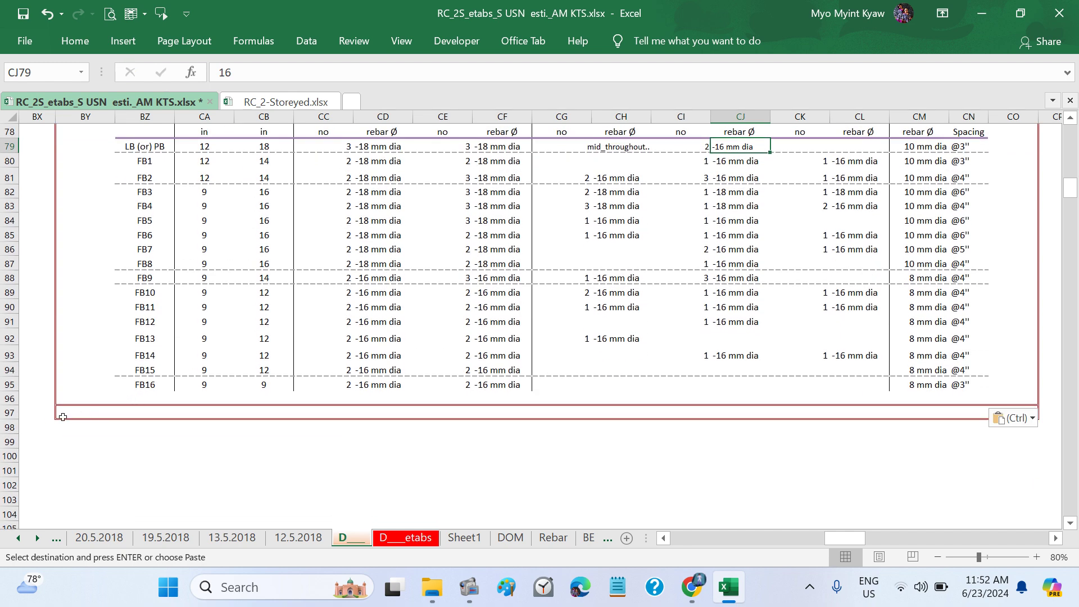
left_click(18, 414)
scroll(146, 435, "left", 15)
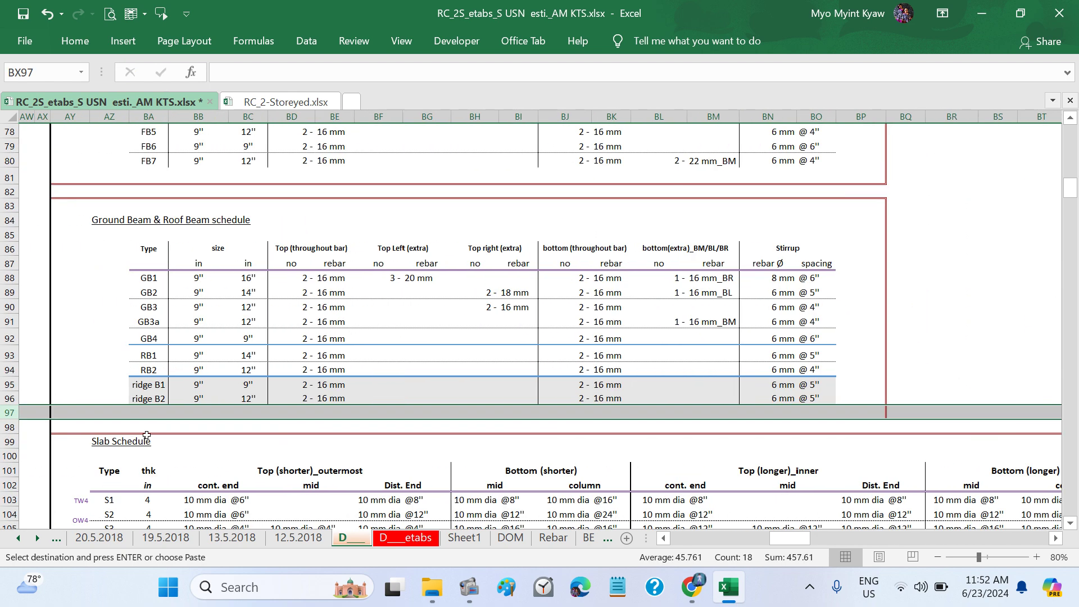
scroll(147, 436, "right", 15)
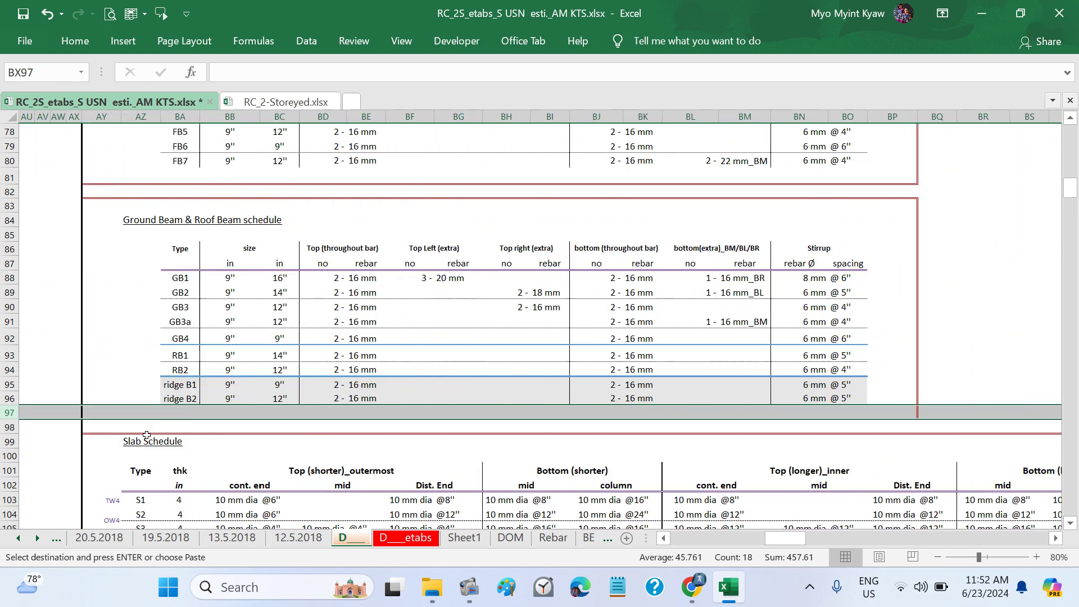
scroll(146, 435, "down", 1)
left_click(501, 412)
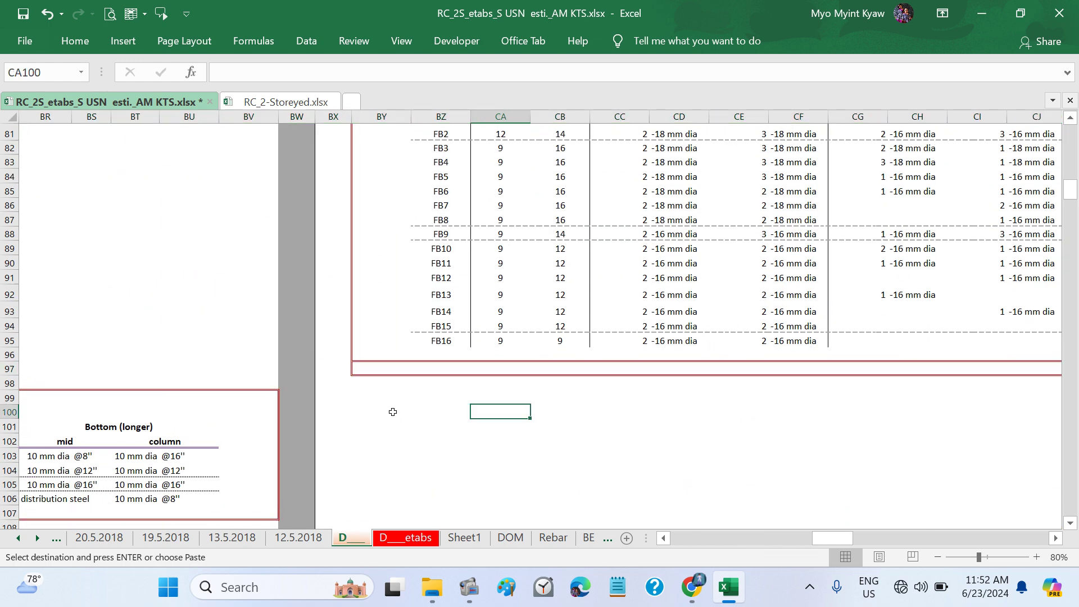
Step: Erase the leftover red side borders in row 97 at both ends beneath the pasted schedule
scroll(337, 405, "right", 2)
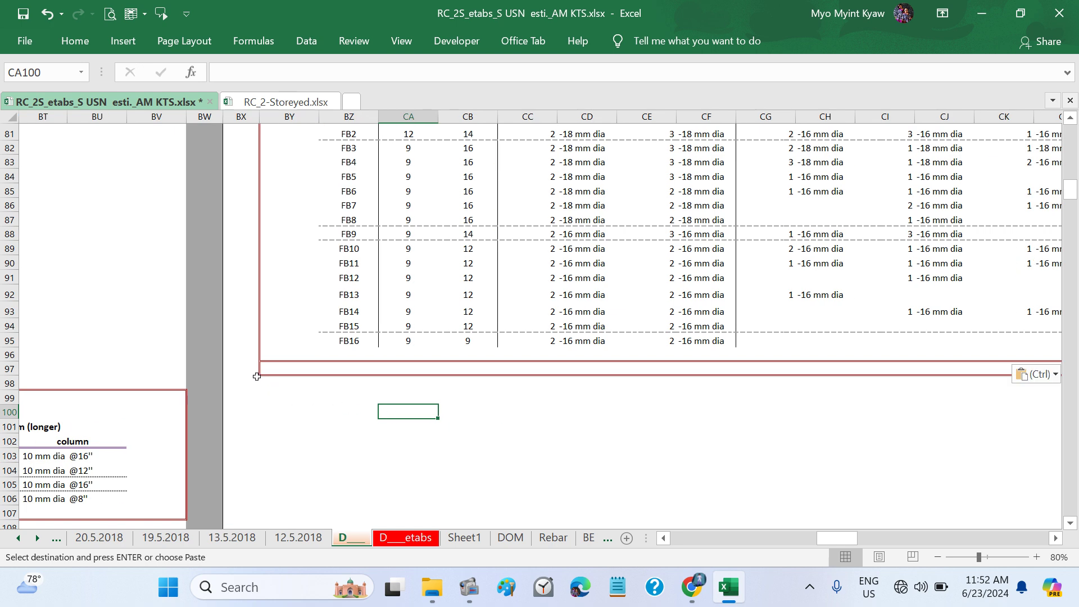
left_click(75, 42)
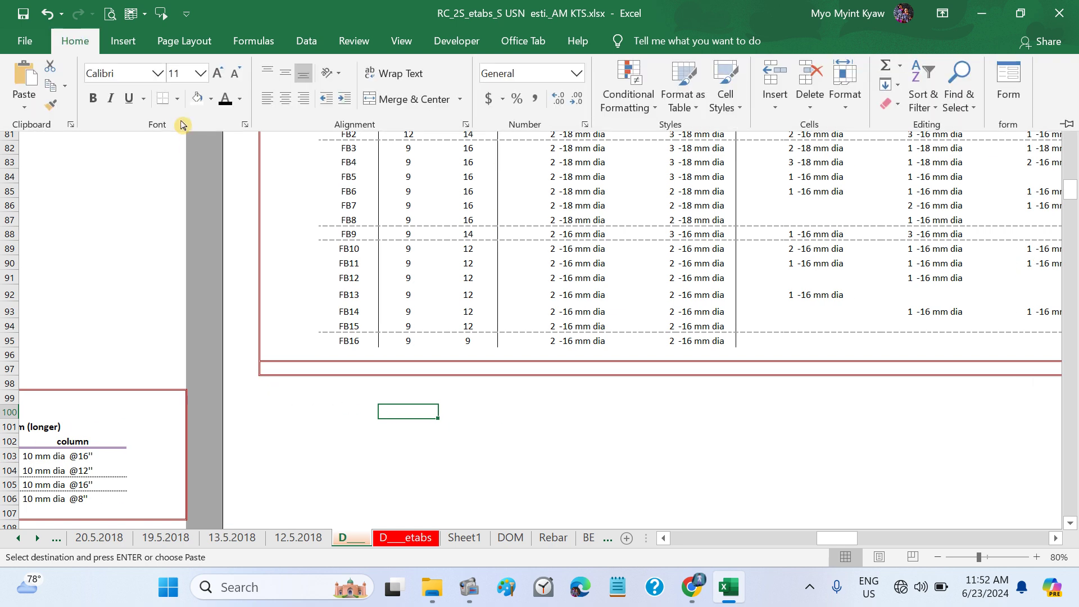
left_click(179, 101)
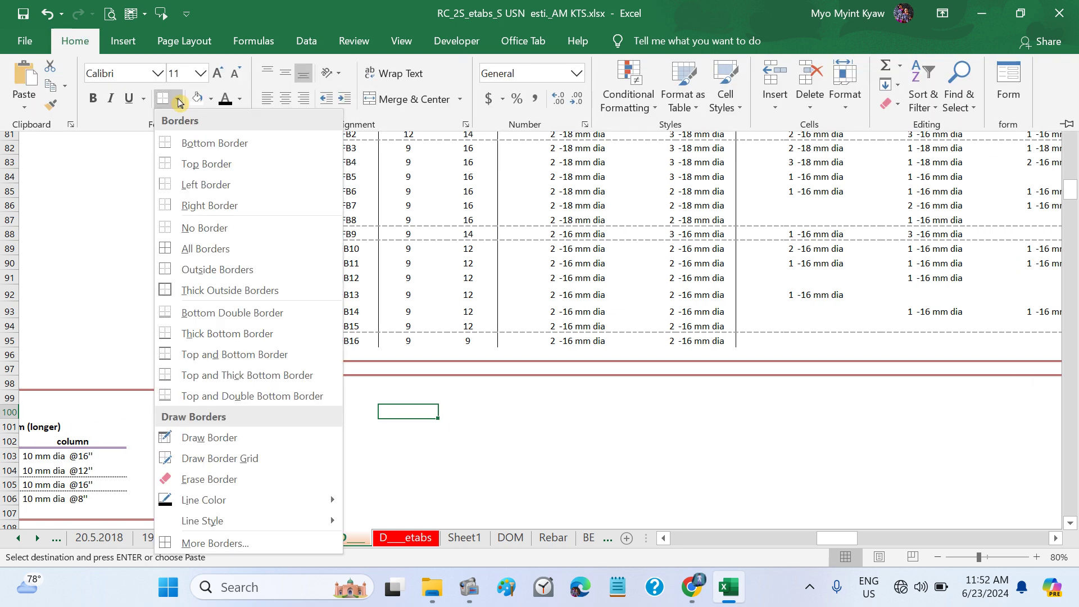
left_click(248, 482)
left_click(262, 366)
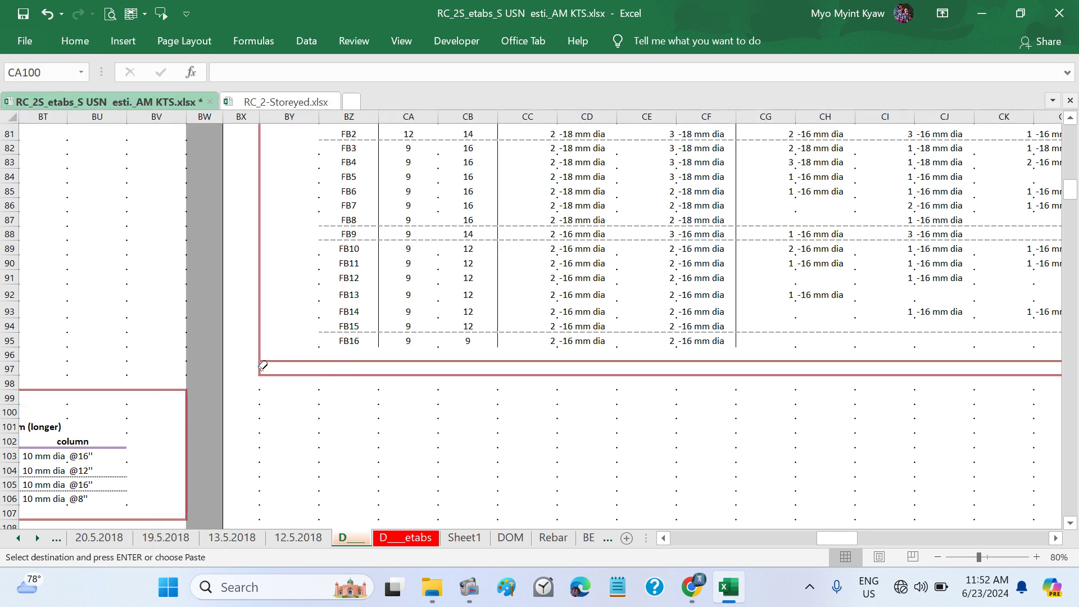
scroll(358, 388, "right", 5)
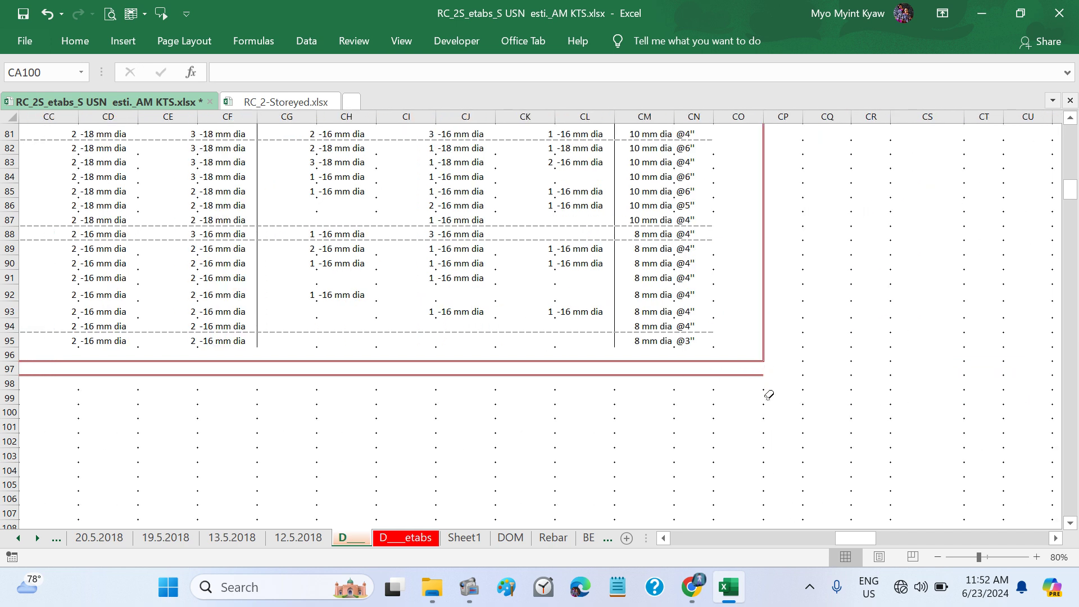
scroll(768, 399, "left", 3)
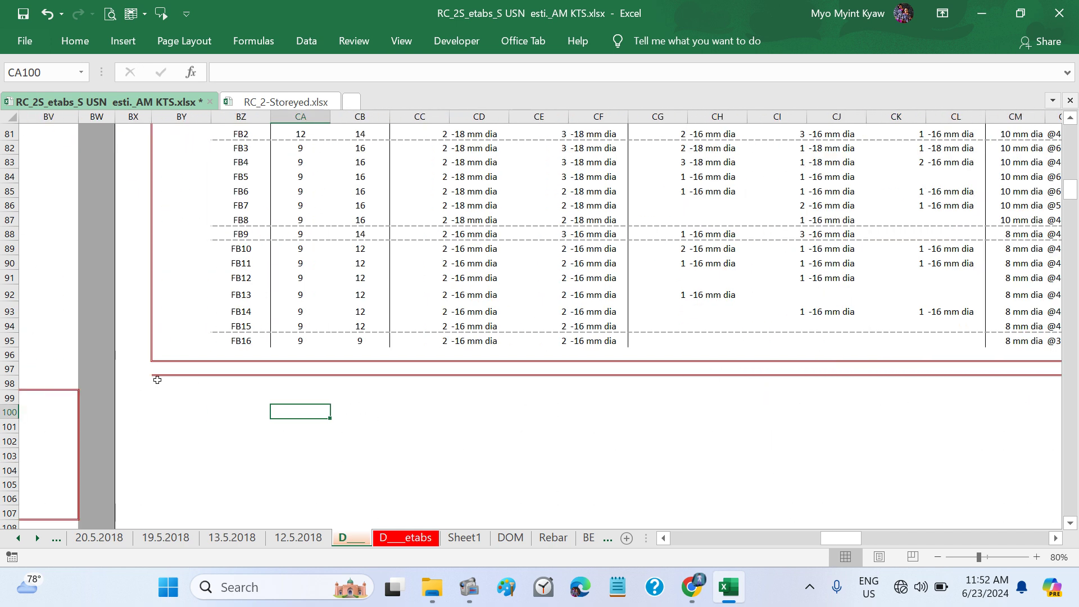
Step: Remove the leftover red border line below the schedule by clearing all borders from rows 98 and 99, starting at BY98
left_click_drag(157, 380, 963, 391)
scroll(544, 315, "left", 2)
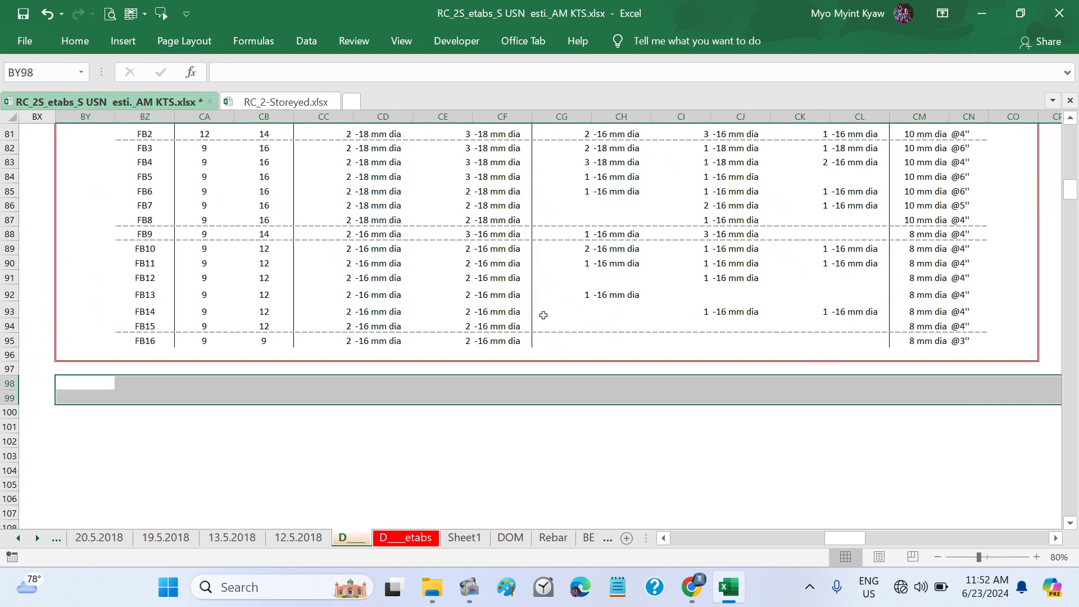
left_click(75, 41)
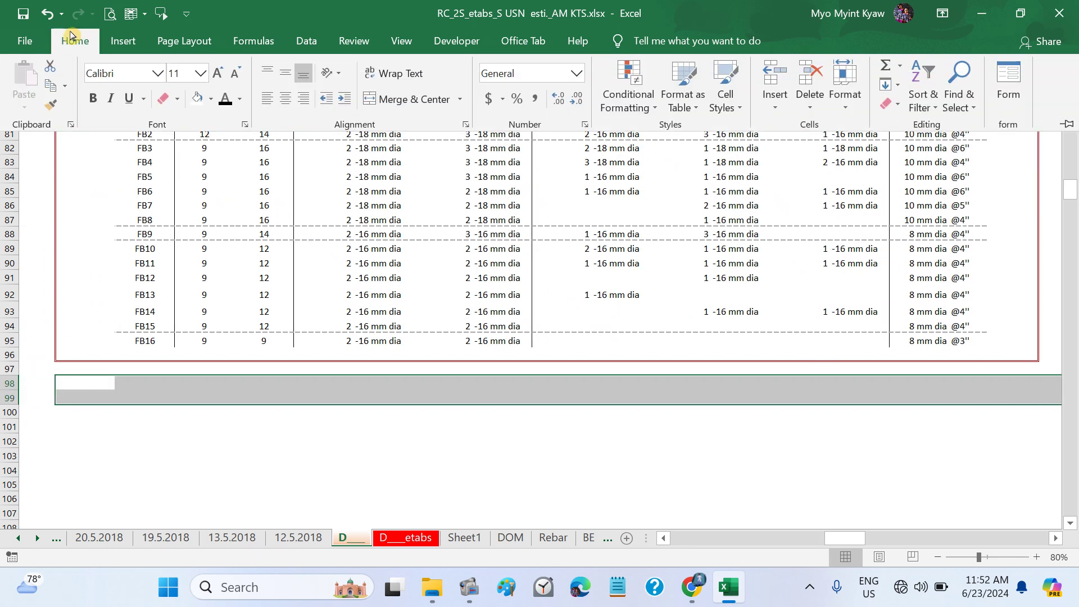
left_click(178, 105)
left_click(224, 228)
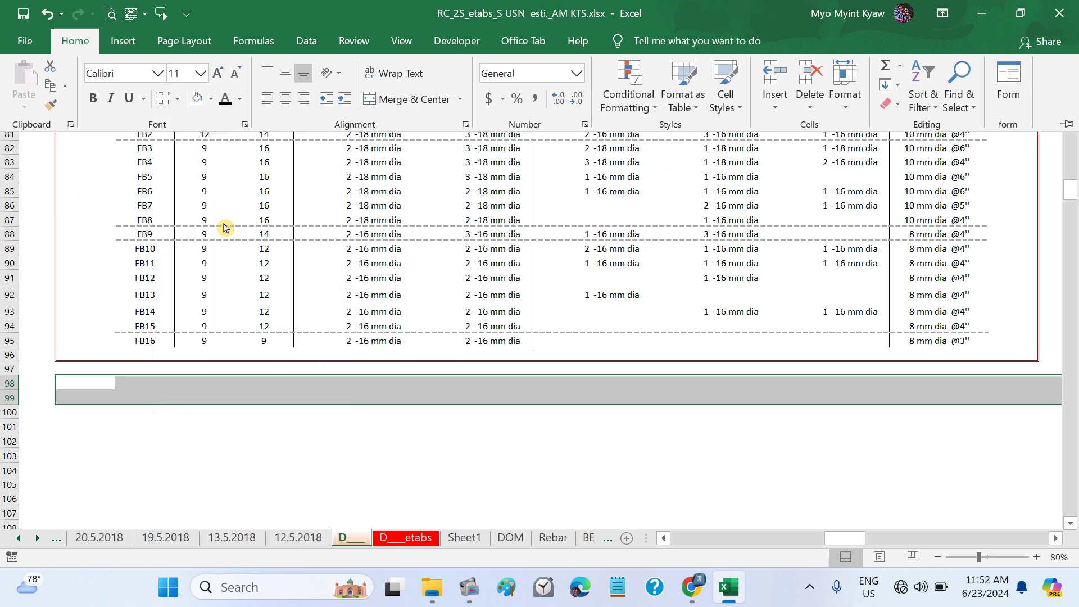
Step: Review the Footing, Column and Floor Beam schedules together on the current sheet
left_click(345, 431)
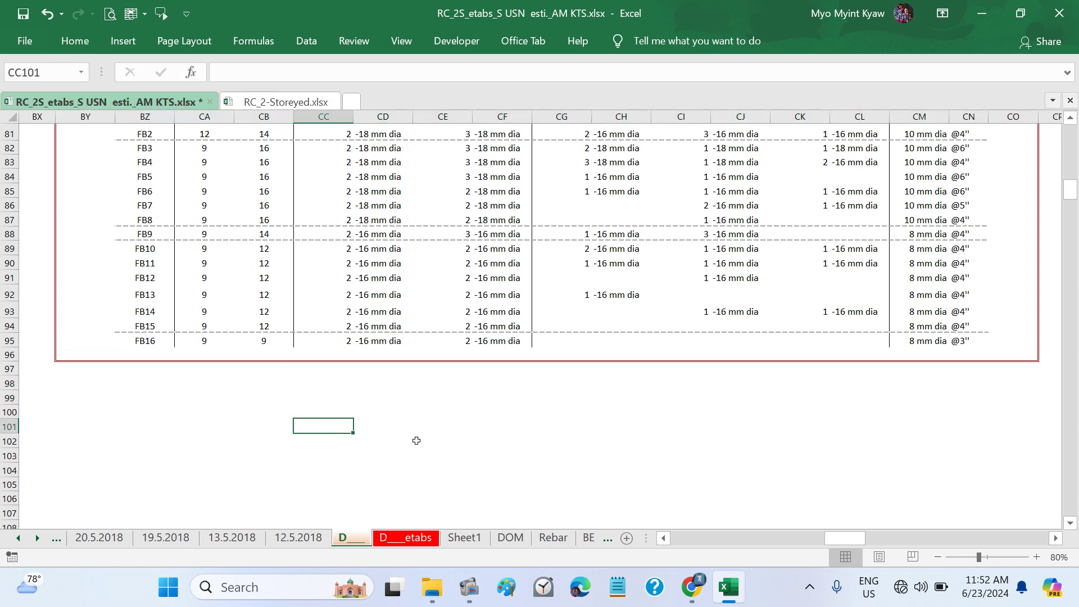
scroll(416, 440, "left", 2)
scroll(416, 441, "up", 7)
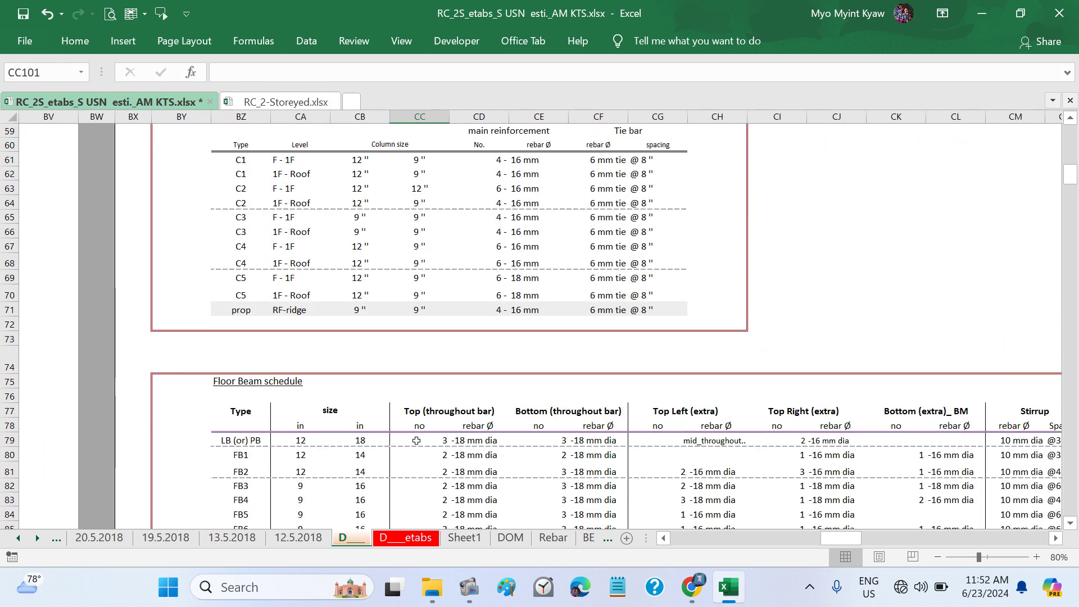
scroll(417, 441, "up", 12)
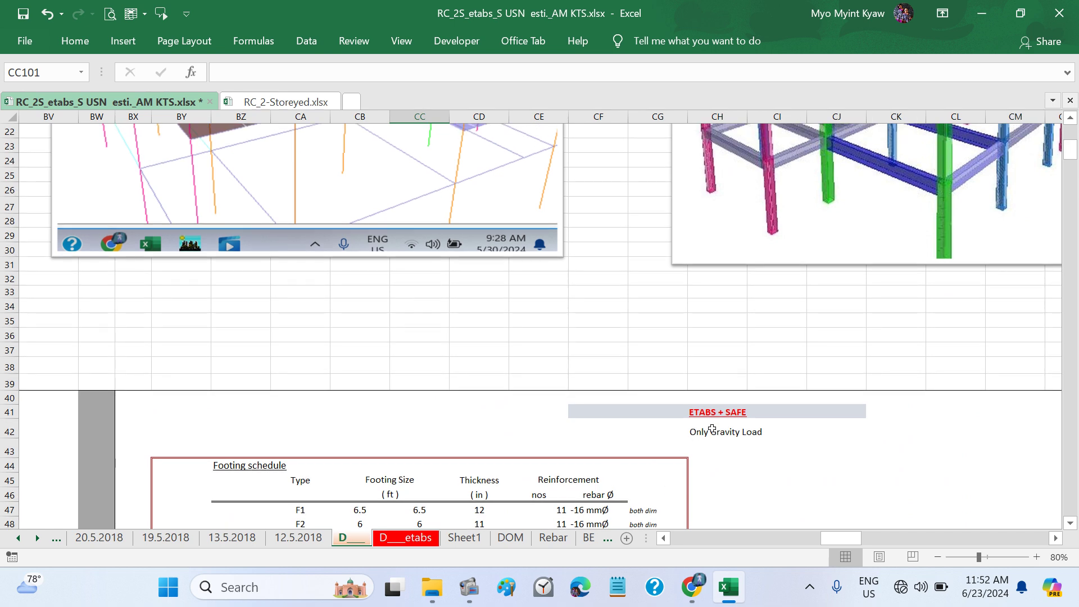
scroll(718, 426, "down", 7)
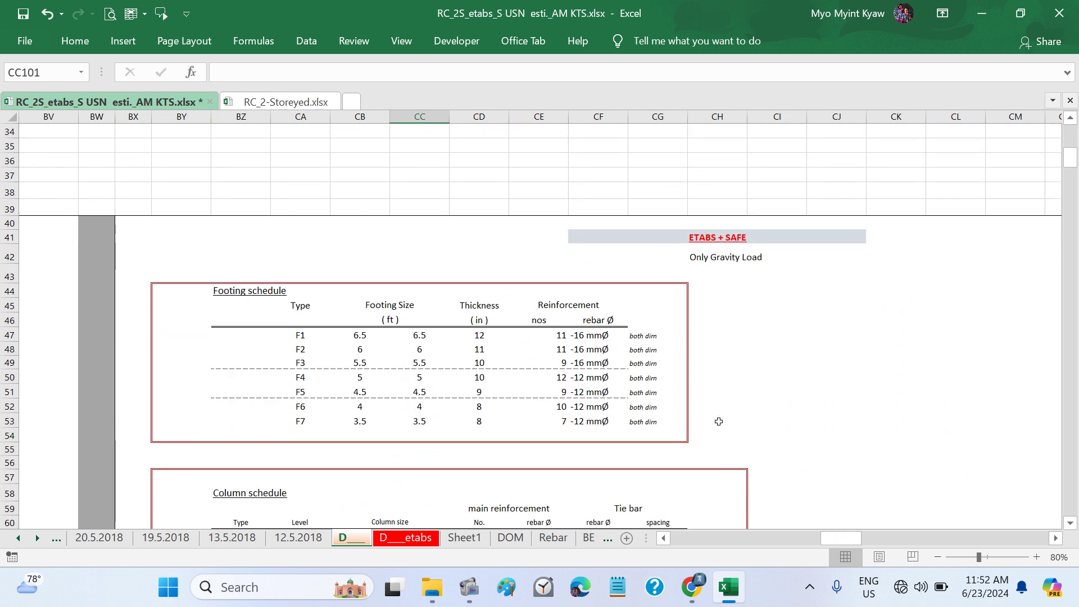
scroll(719, 421, "down", 5)
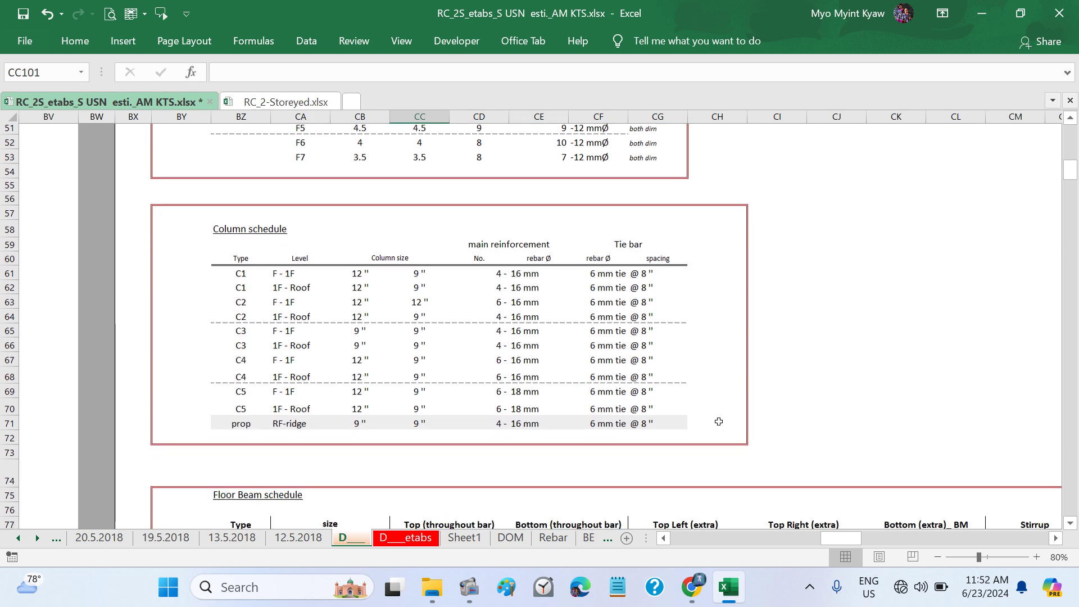
scroll(718, 422, "down", 5)
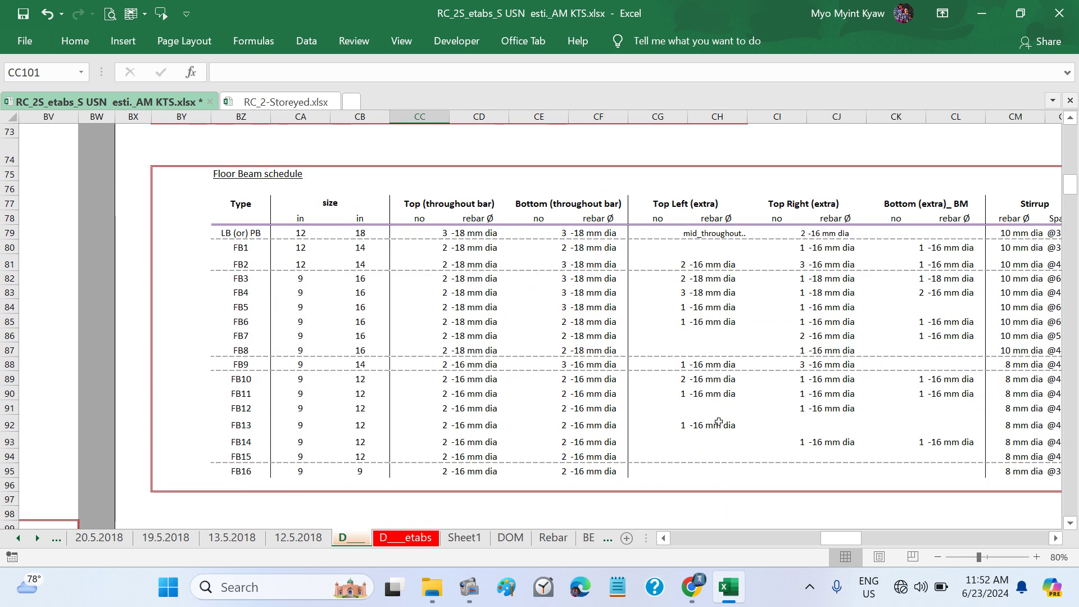
Step: Delete Sheet1 from the workbook
left_click(468, 538)
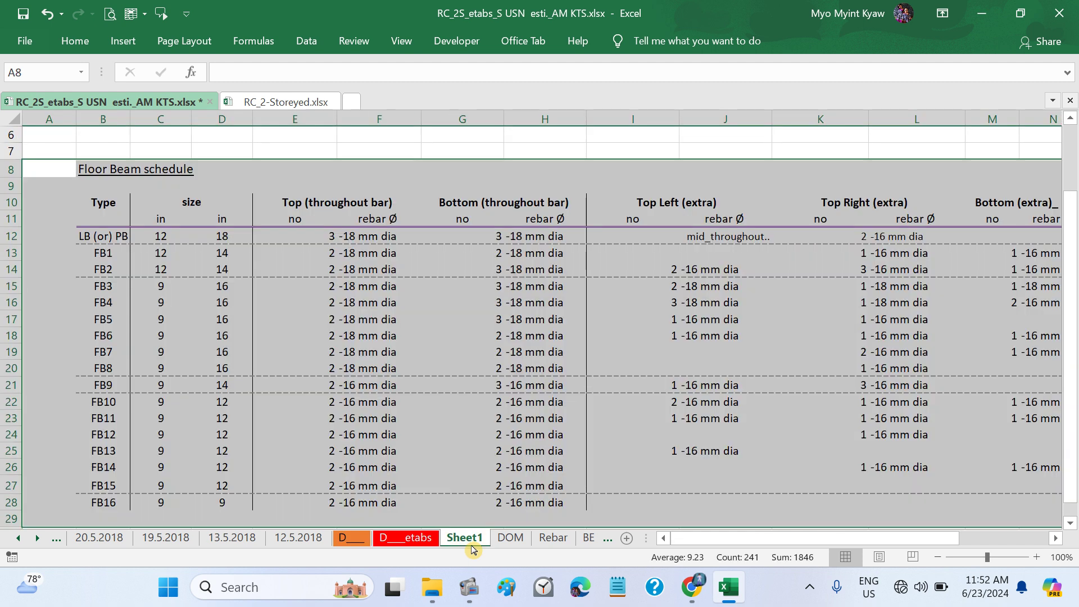
right_click(470, 541)
left_click(514, 366)
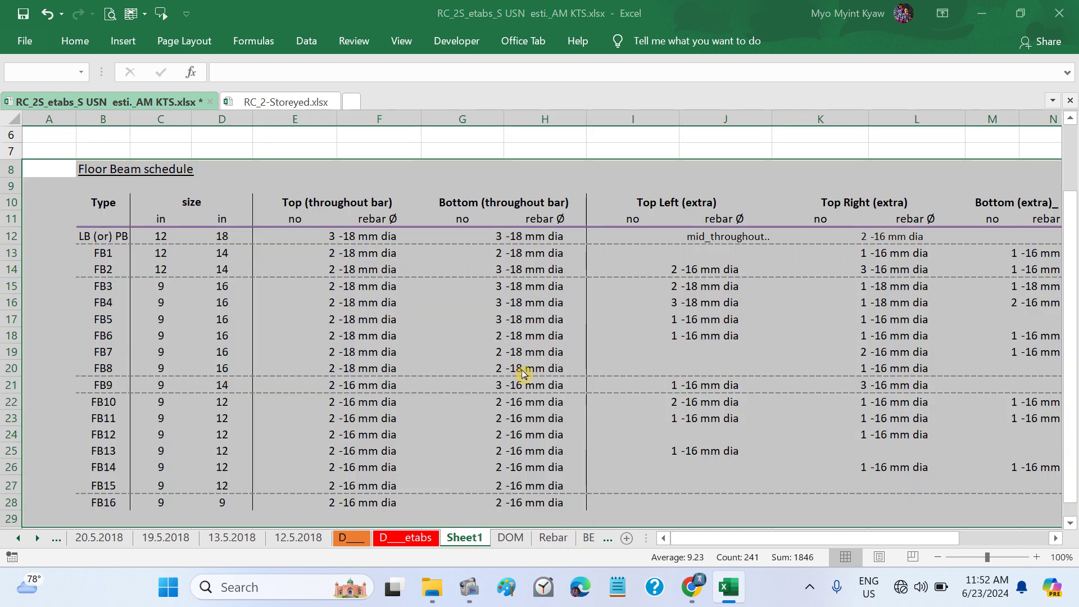
left_click(507, 338)
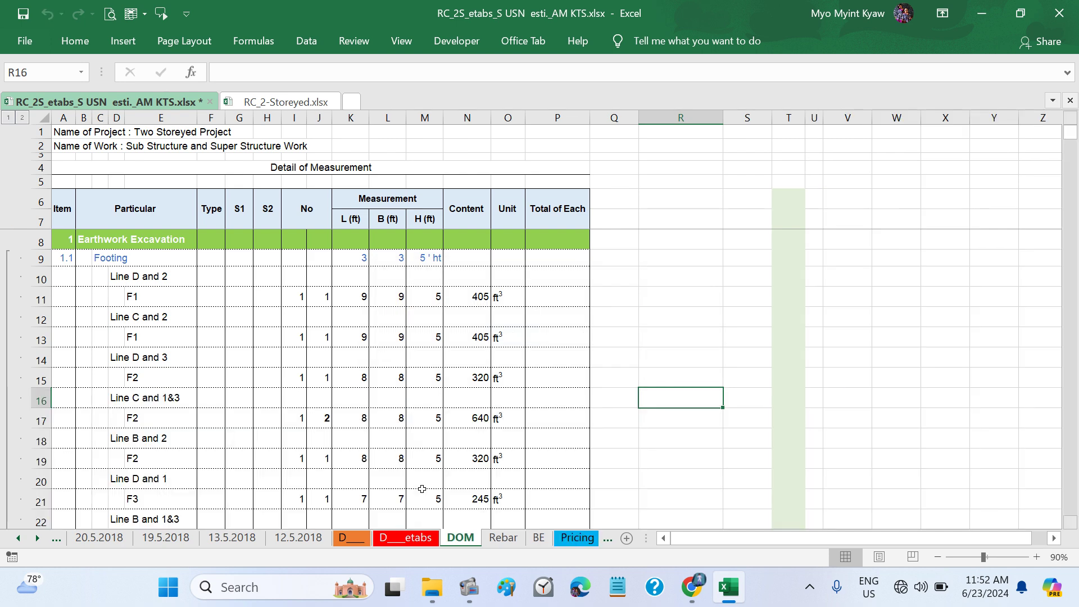
Step: Return to sheet D___ with the Floor Beam schedule and save the workbook
left_click(352, 538)
scroll(383, 406, "up", 1)
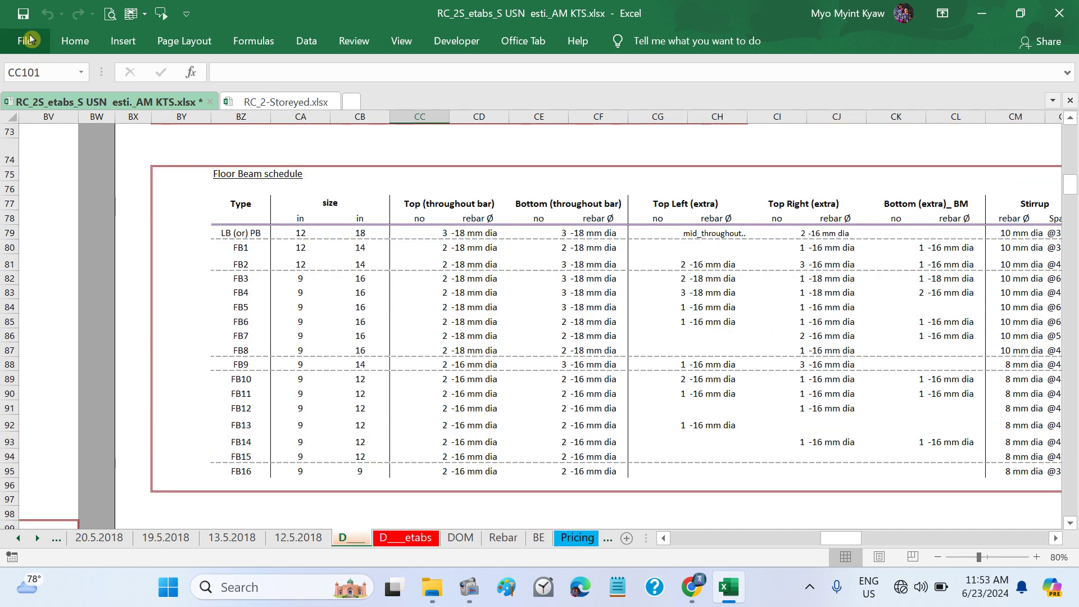
left_click(22, 13)
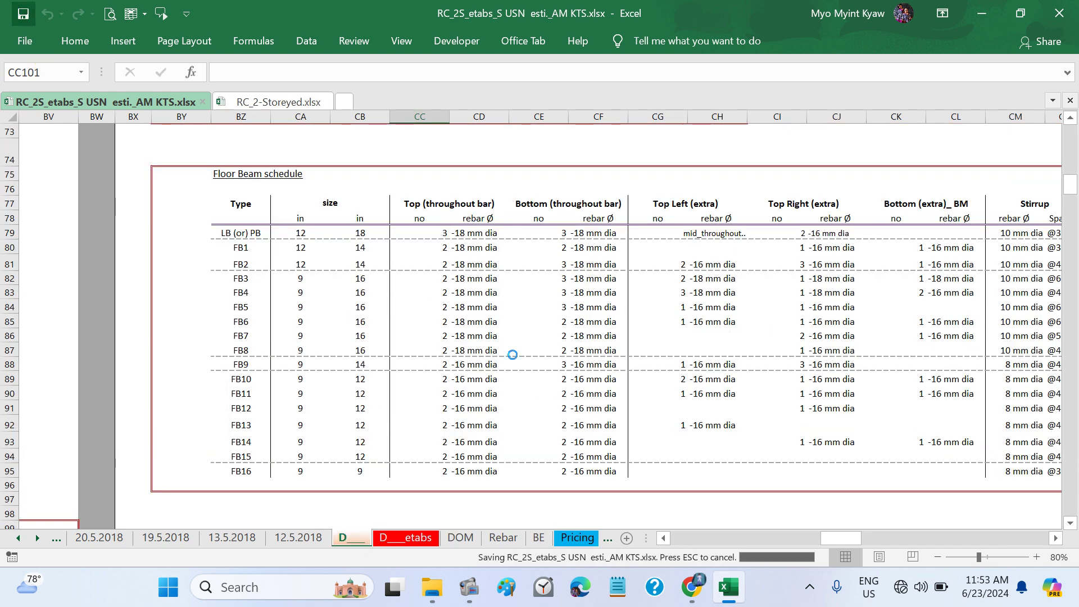
Step: Switch to Chrome to check the YouTube Studio video processing and video details pages, and return to the workbook
left_click(691, 587)
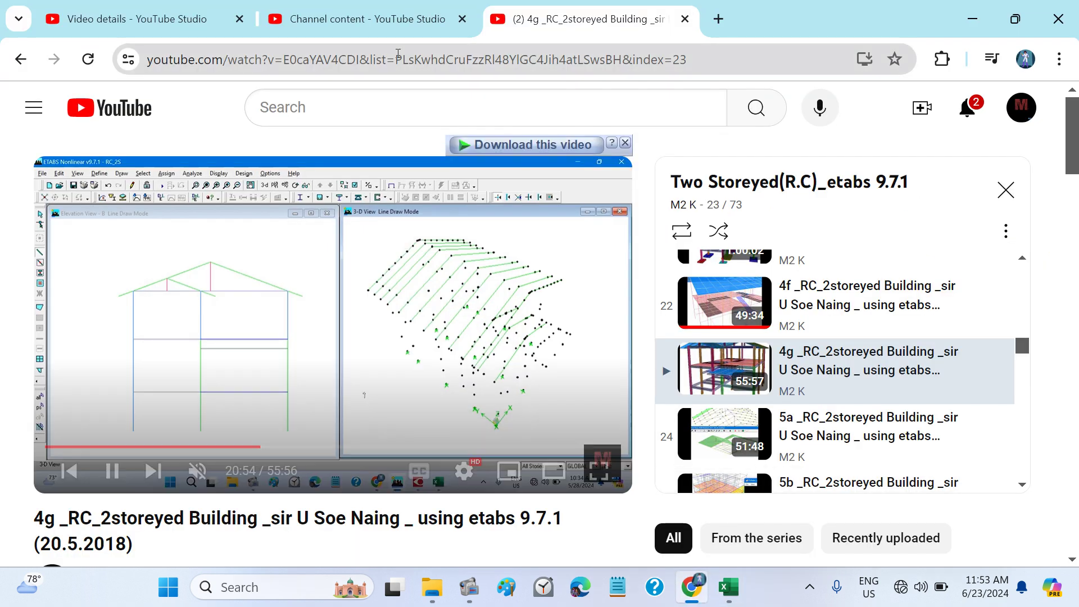
left_click(360, 19)
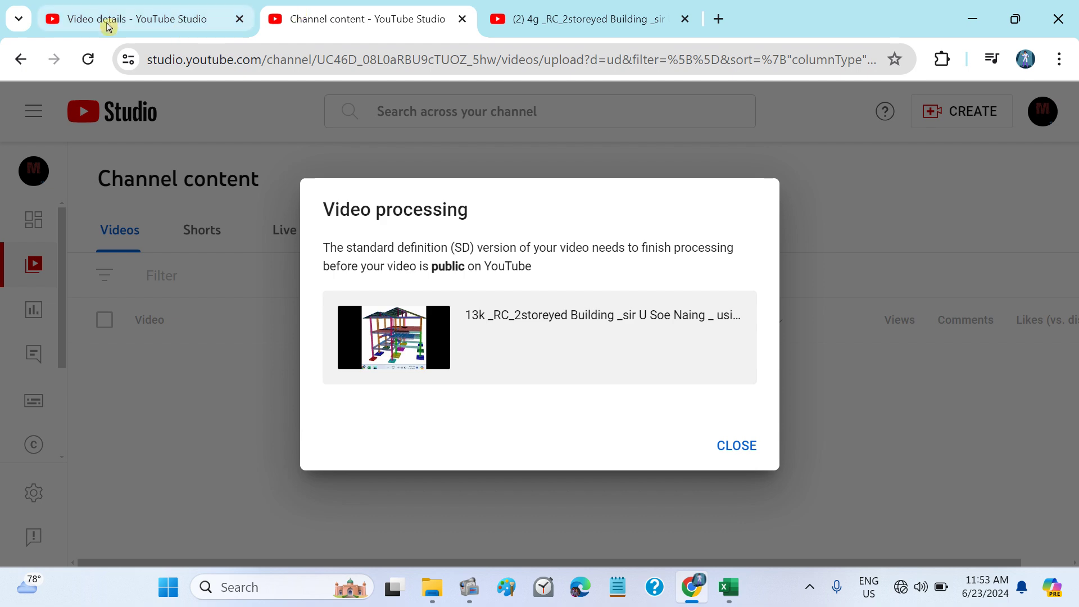
left_click(137, 18)
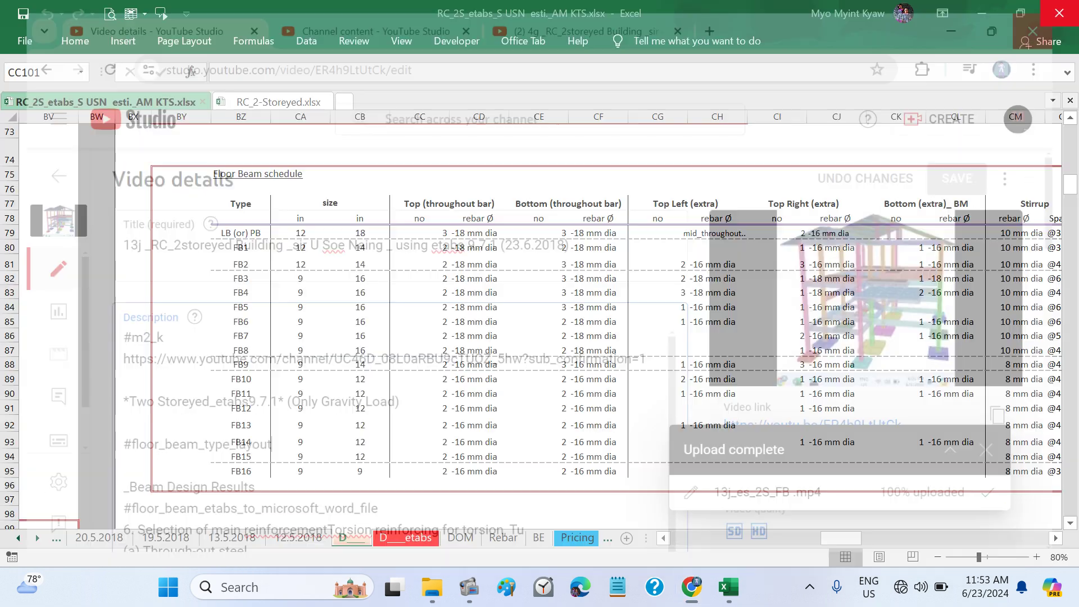
left_click(973, 19)
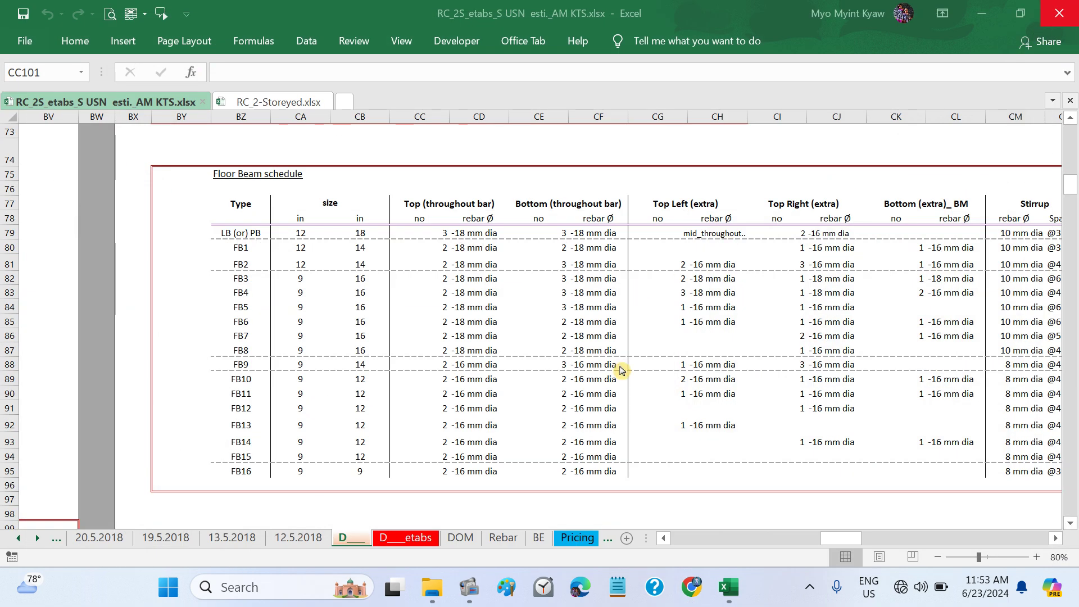
left_click(910, 600)
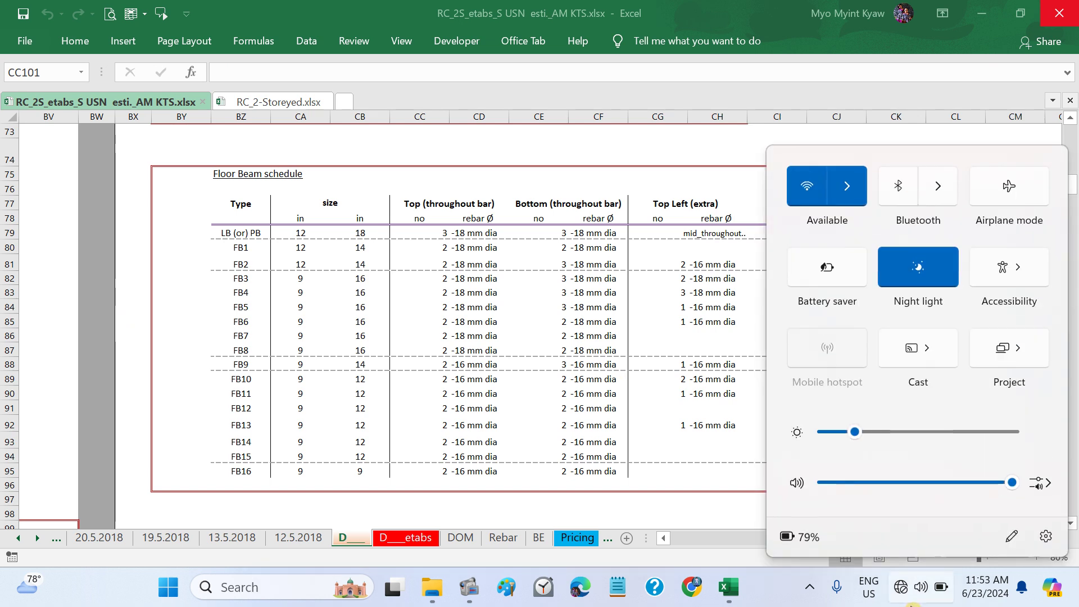
left_click(911, 600)
mouse_move(469, 587)
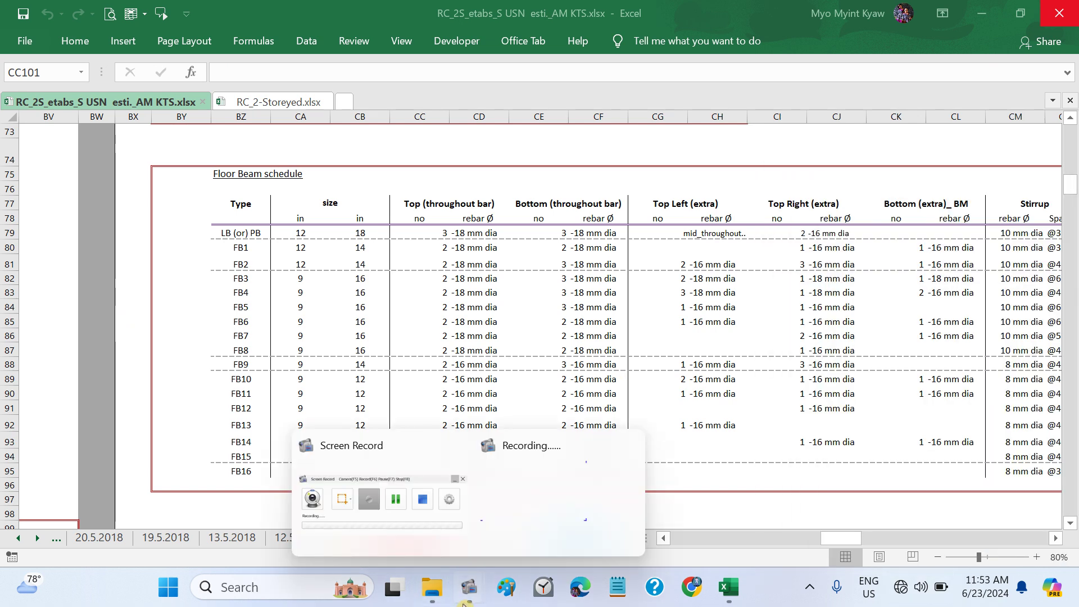
left_click(376, 450)
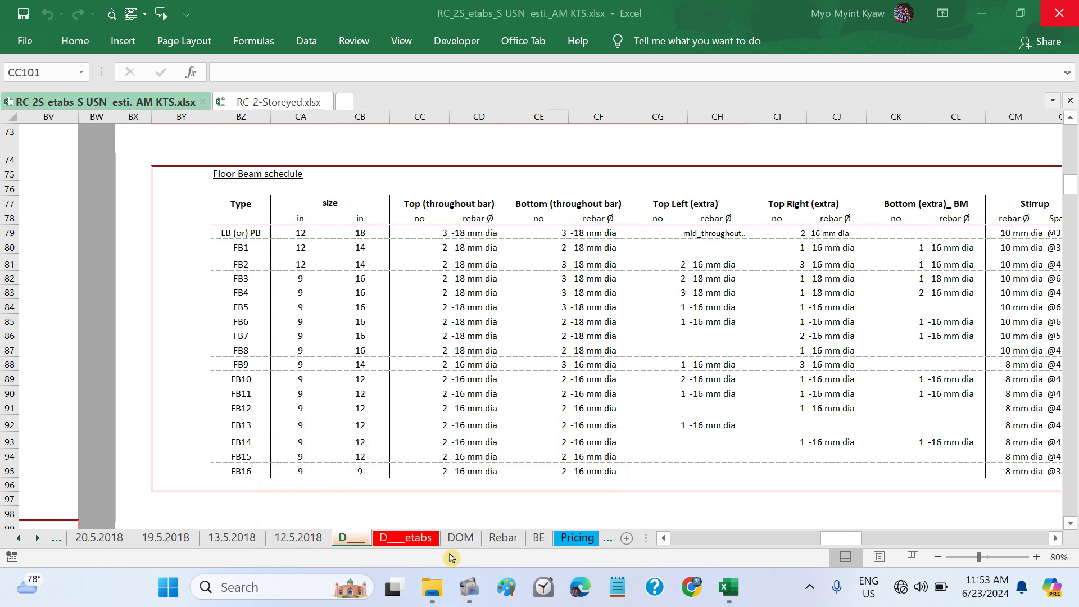
mouse_move(469, 587)
left_click(404, 453)
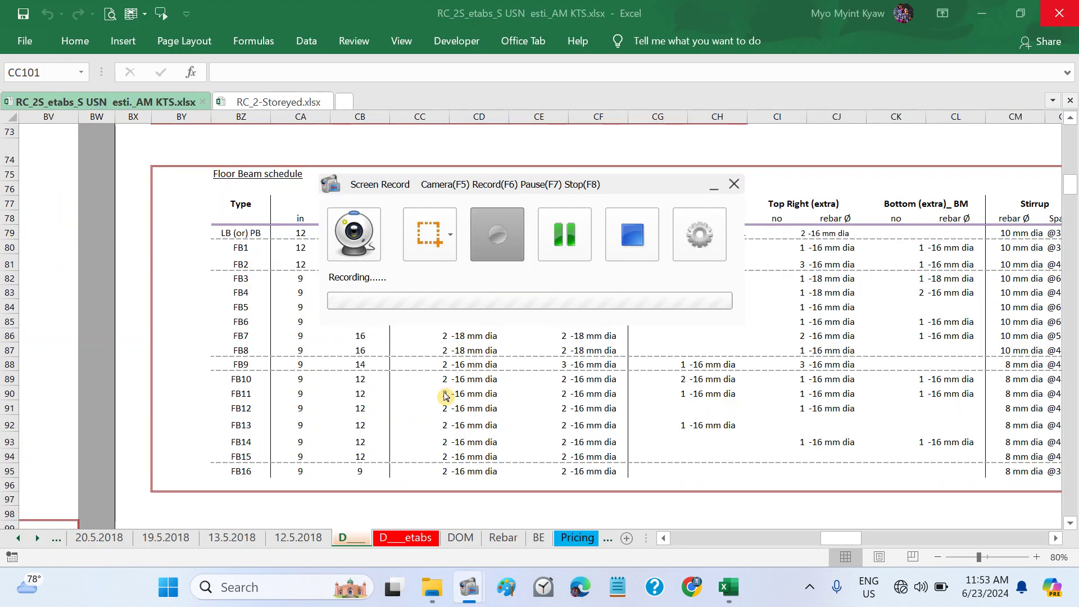
left_click(713, 190)
Step: Look over the first-floor beam design results and the beam label plan on sheet D___etabs
scroll(490, 298, "down", 1)
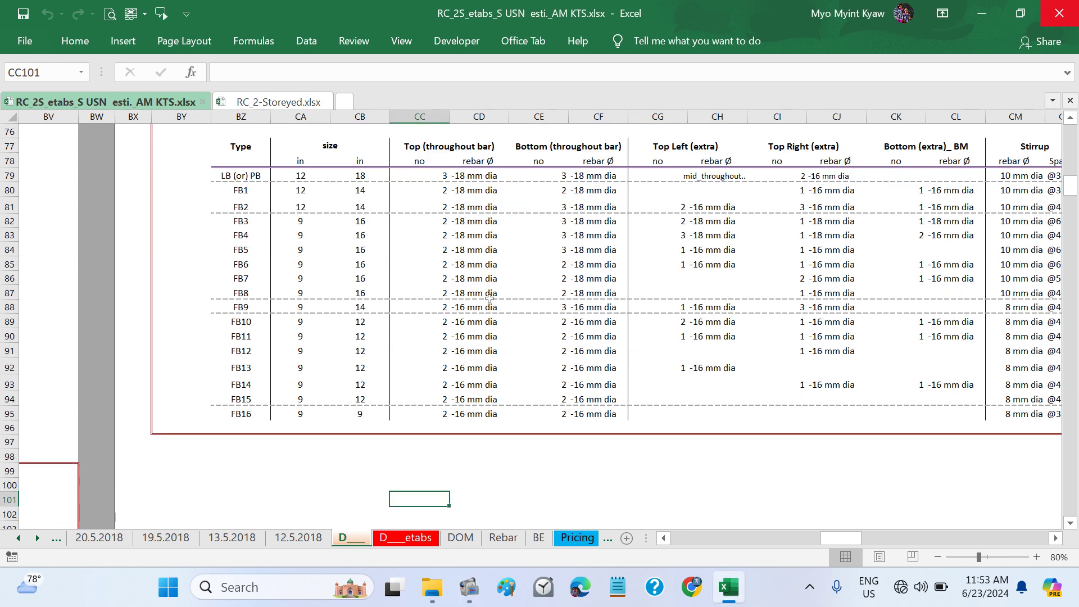
scroll(489, 299, "left", 3)
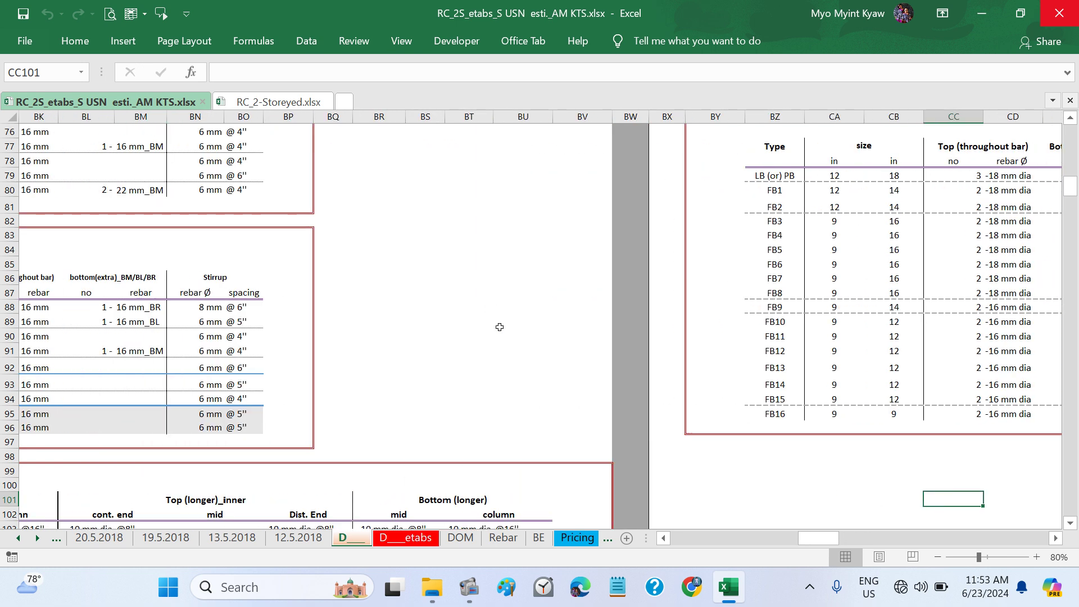
scroll(499, 325, "down", 2)
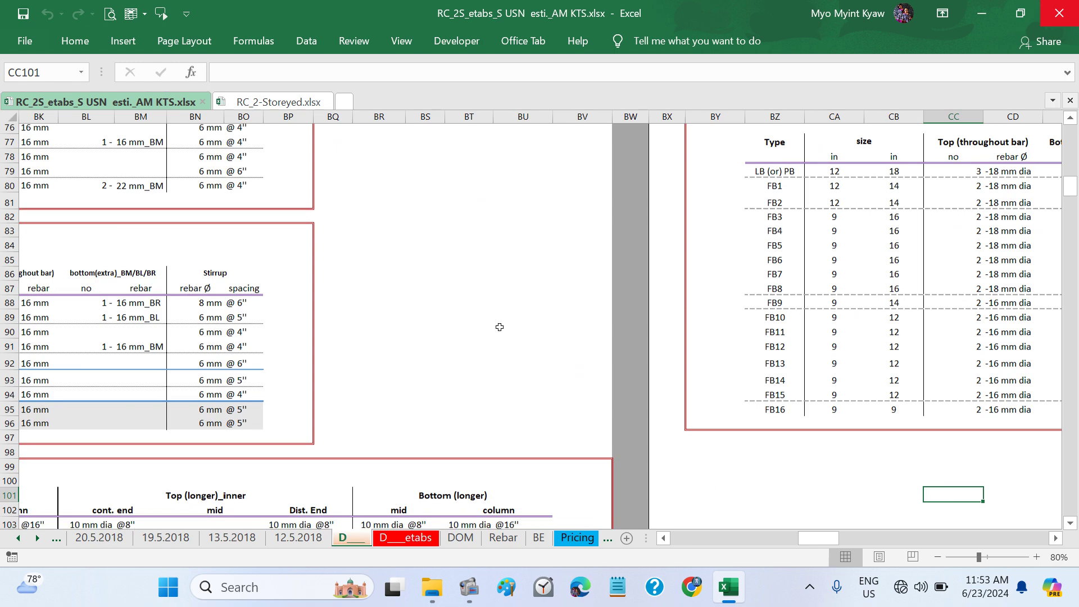
scroll(500, 325, "left", 1)
left_click(381, 541)
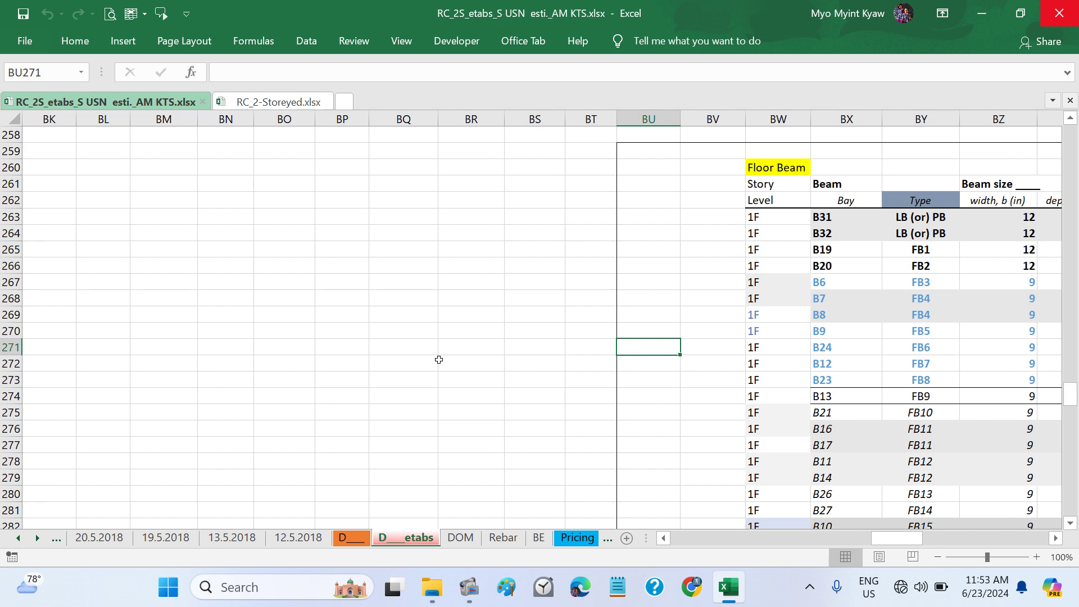
scroll(439, 359, "up", 5)
scroll(439, 360, "left", 8)
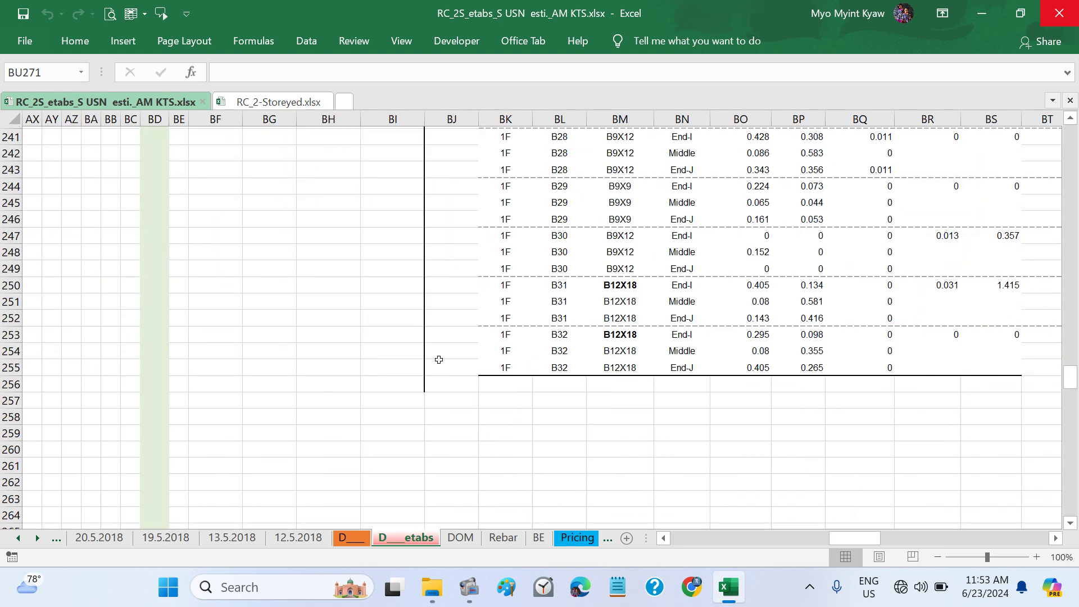
scroll(439, 359, "up", 9)
scroll(439, 360, "left", 1)
scroll(439, 360, "up", 13)
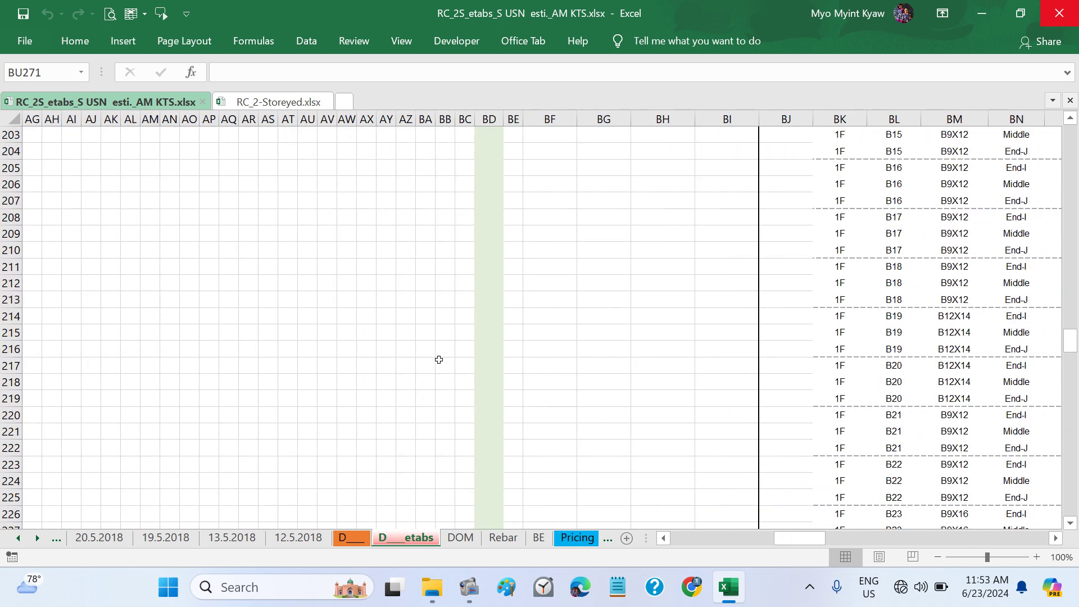
left_click(439, 363)
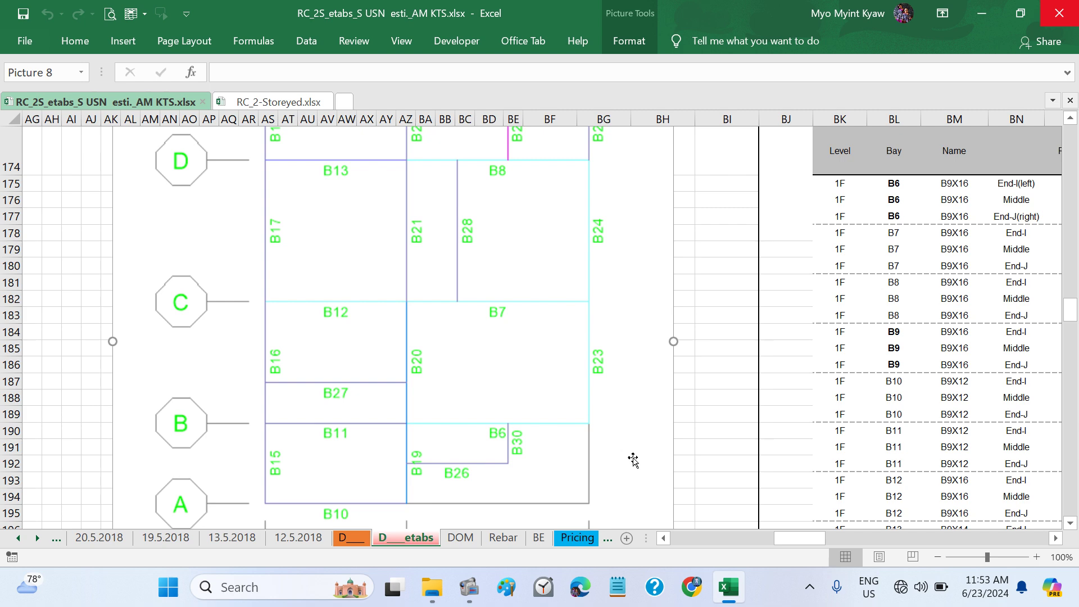
mouse_move(469, 587)
Step: Go back to sheet D___ and examine its schedules from Footing and Column through Floor Beam to the Slab Schedule
left_click(353, 537)
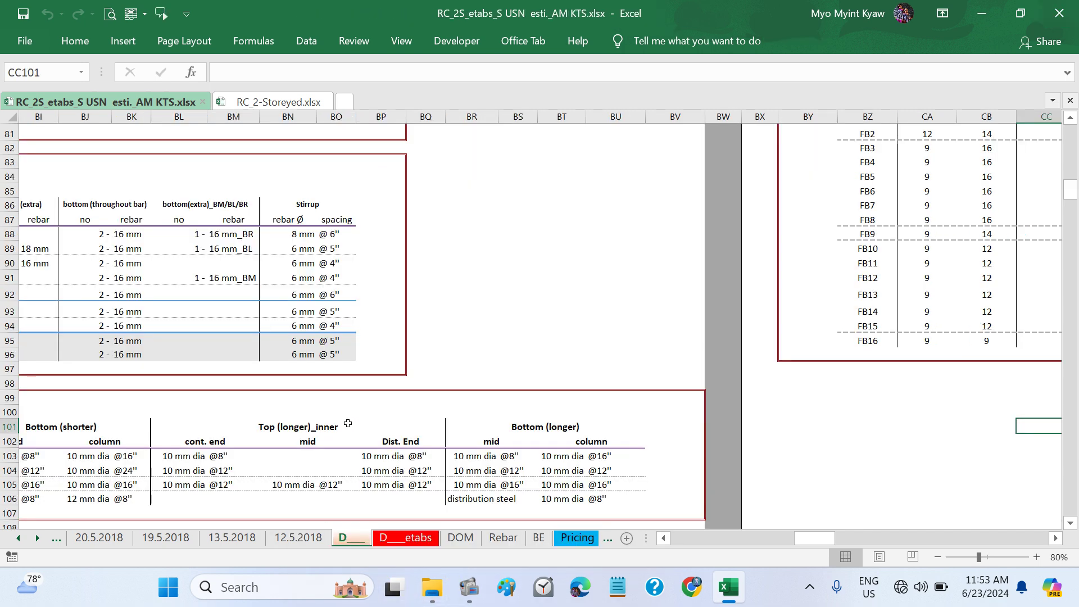
scroll(348, 424, "right", 10)
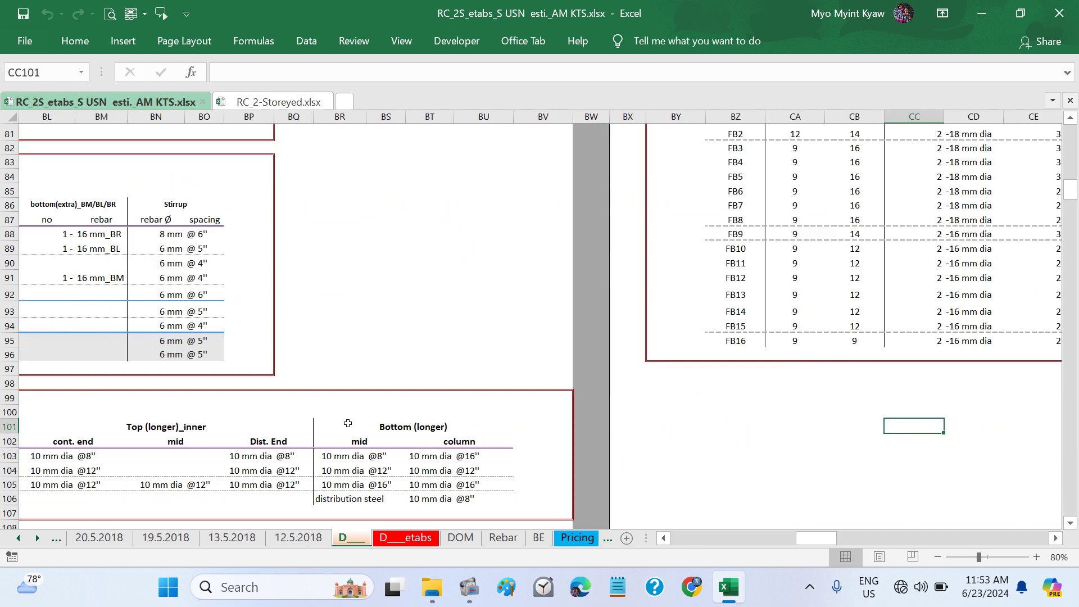
scroll(348, 423, "up", 11)
scroll(348, 423, "up", 4)
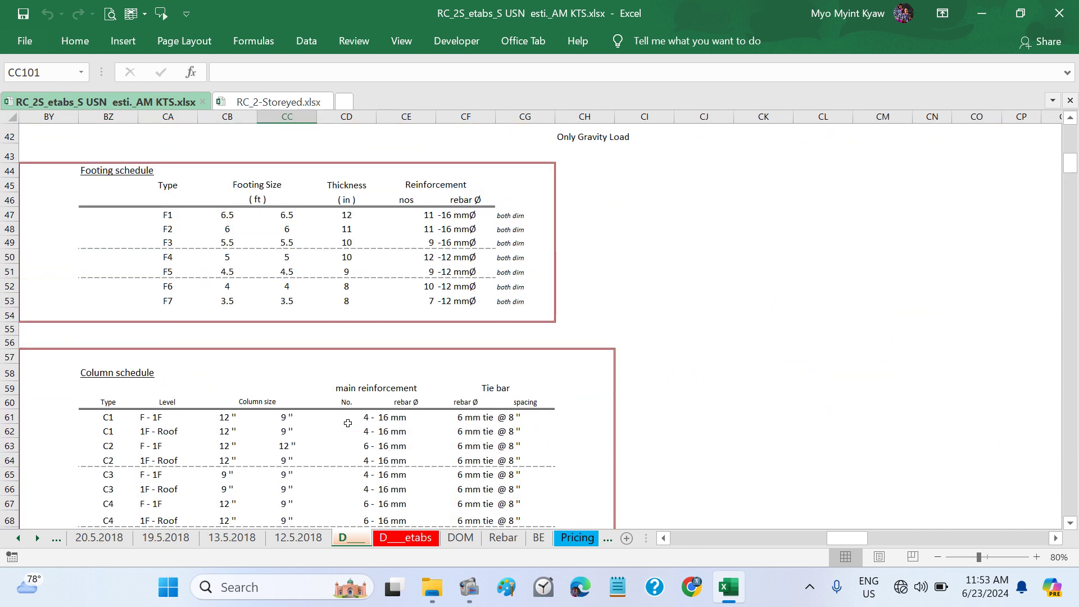
scroll(348, 424, "down", 4)
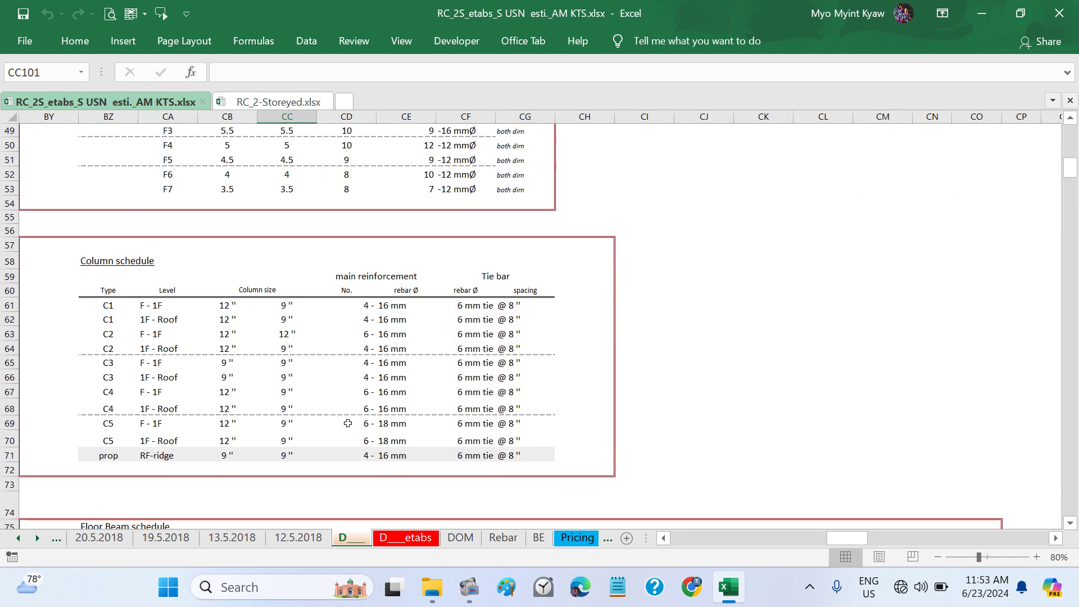
scroll(348, 424, "down", 10)
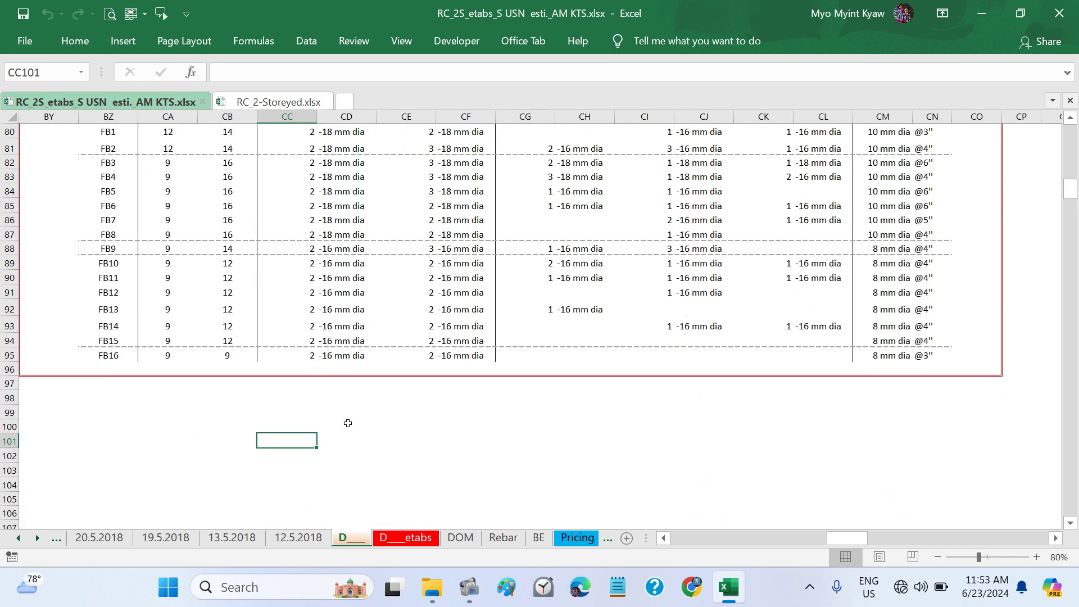
scroll(348, 423, "down", 19)
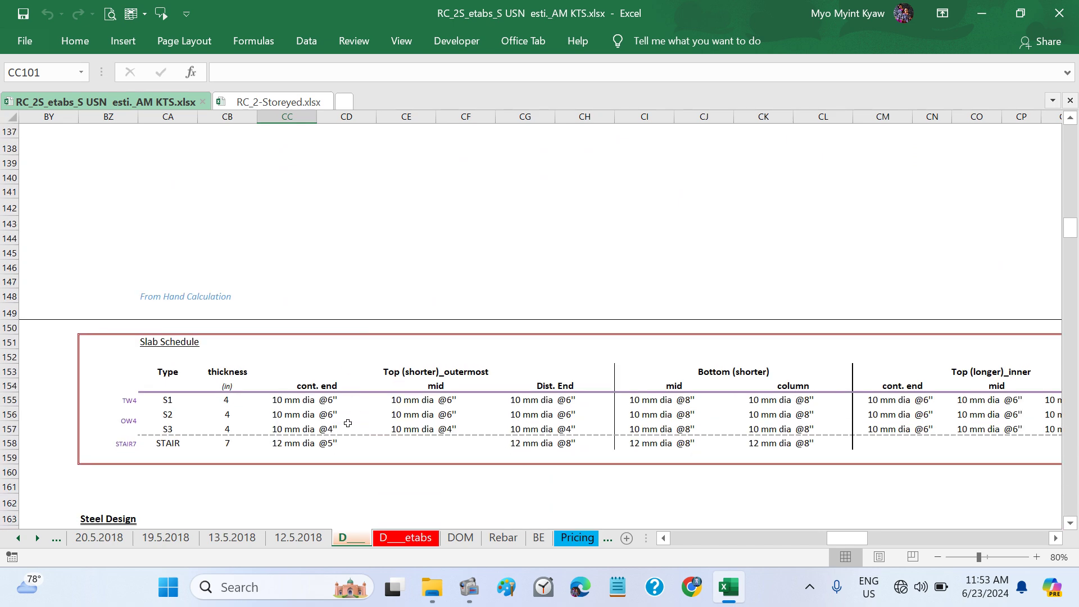
Step: Examine the Floor Beam Design layout plan with its FB type labels and beam sizes on sheet D___
scroll(348, 423, "left", 20)
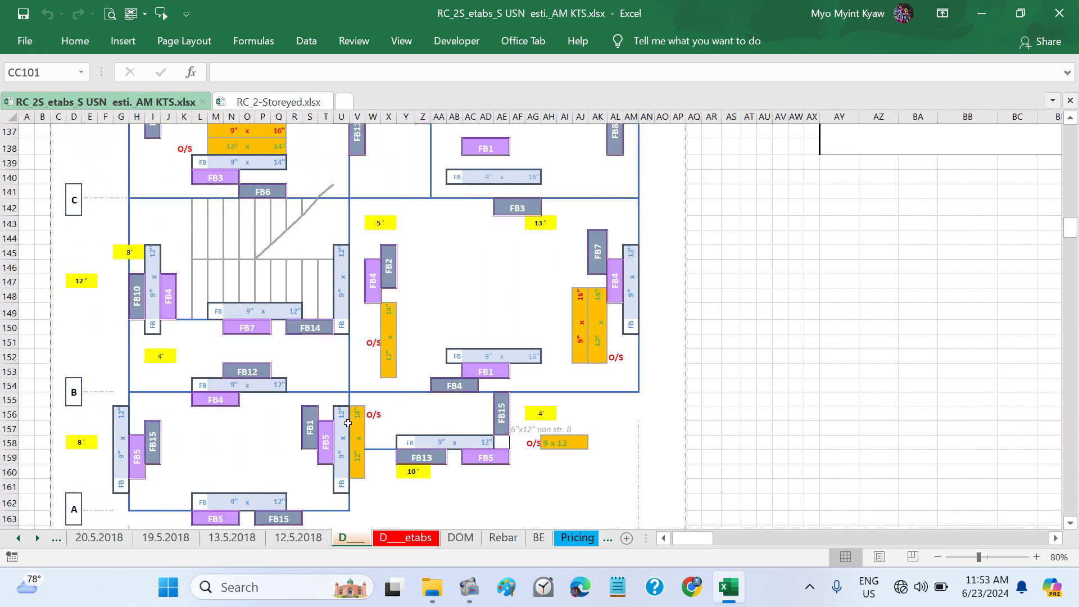
scroll(348, 424, "up", 9)
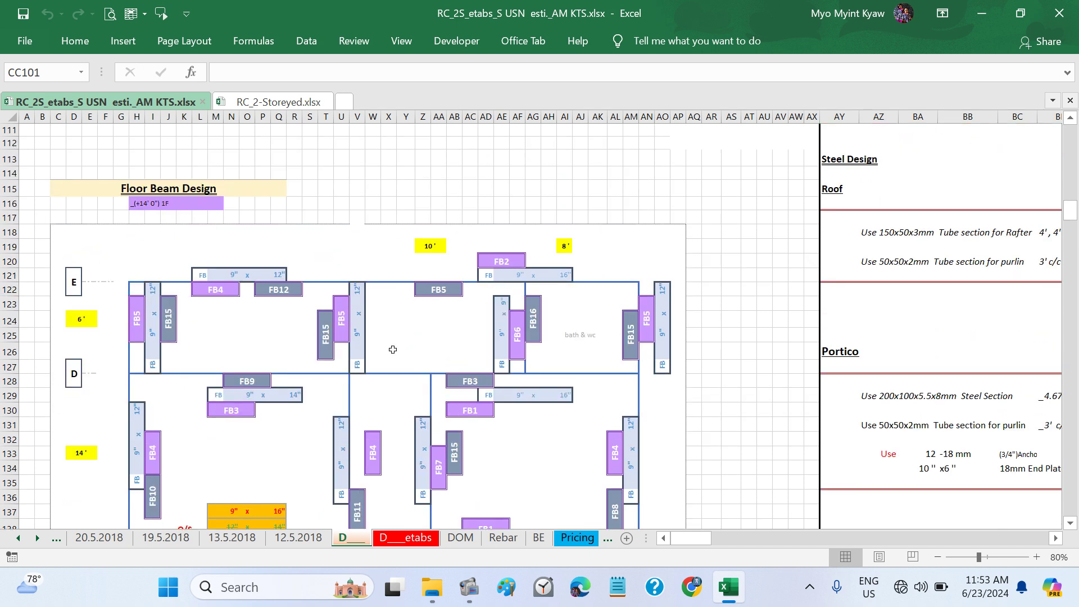
scroll(392, 350, "down", 7)
scroll(646, 263, "right", 2)
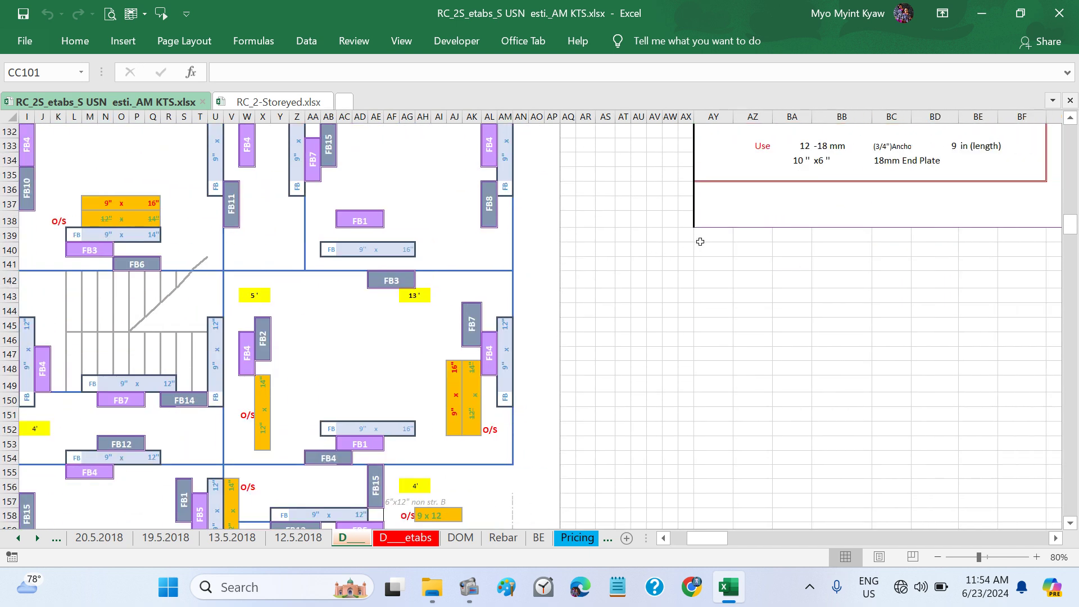
Step: Paste the copied 1F beam label plan picture onto sheet D___ and place it beside the Floor Beam layout over columns AU to BG
left_click(628, 241)
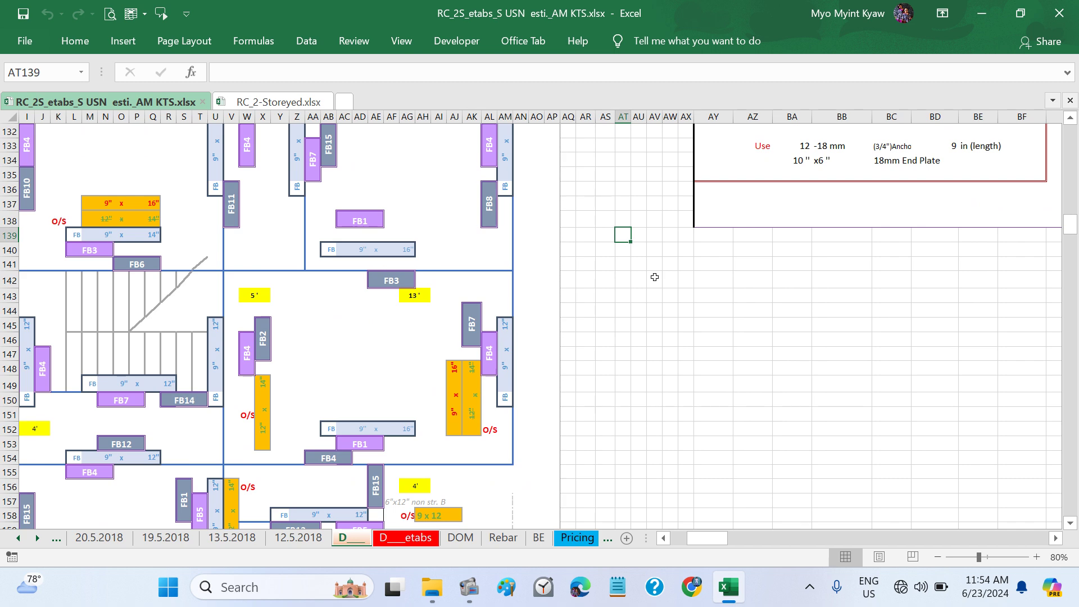
key("ctrl+v")
scroll(690, 293, "up", 3)
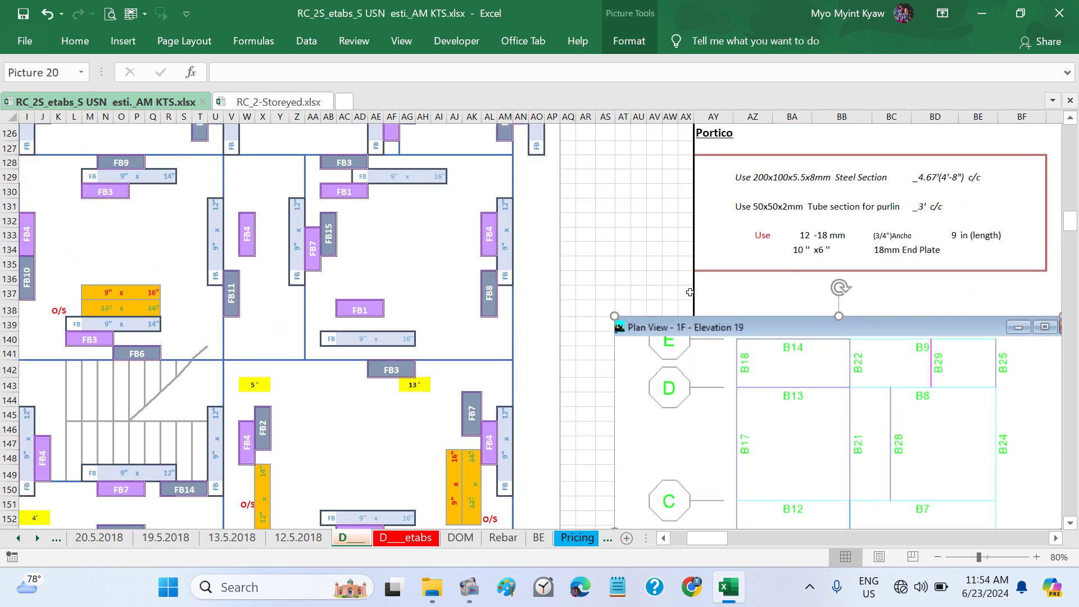
left_click_drag(776, 401, 753, 208)
scroll(494, 215, "up", 2)
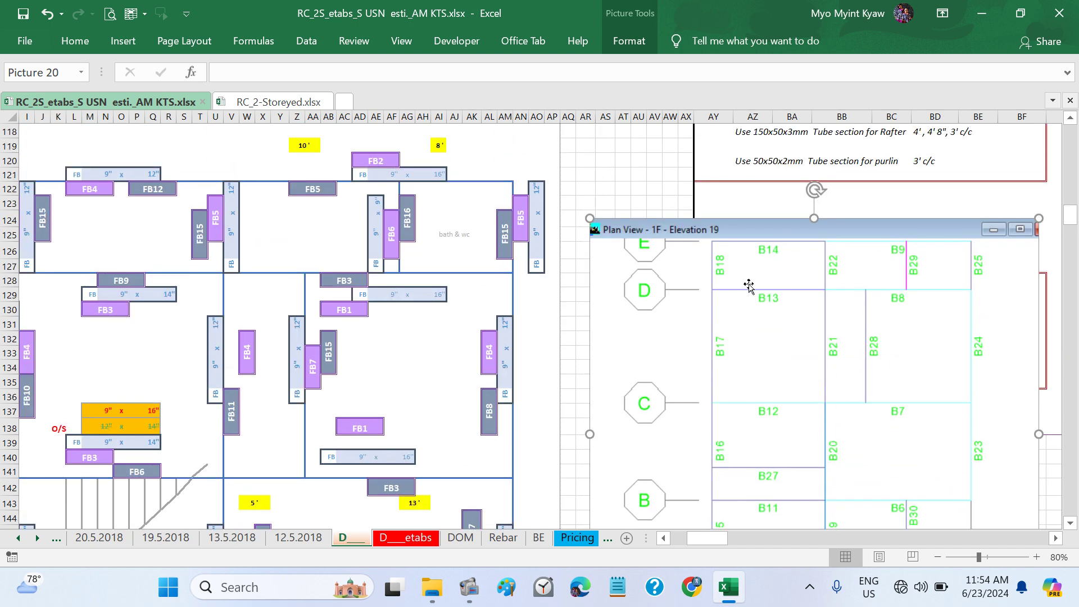
left_click_drag(749, 285, 745, 234)
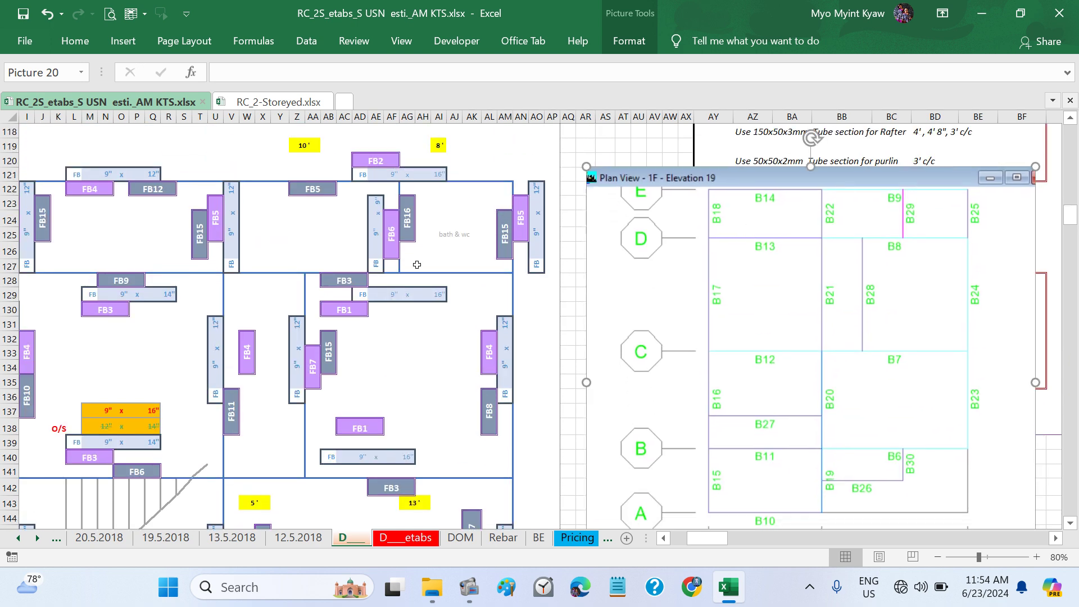
scroll(417, 265, "down", 1)
left_click_drag(708, 294, 750, 285)
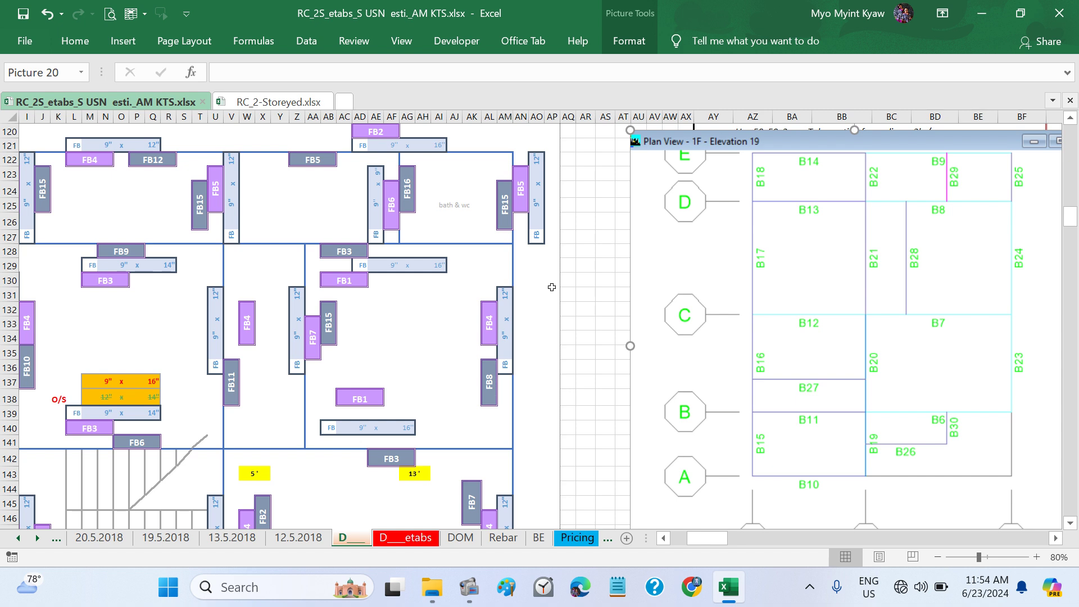
left_click(552, 294)
scroll(738, 327, "right", 3)
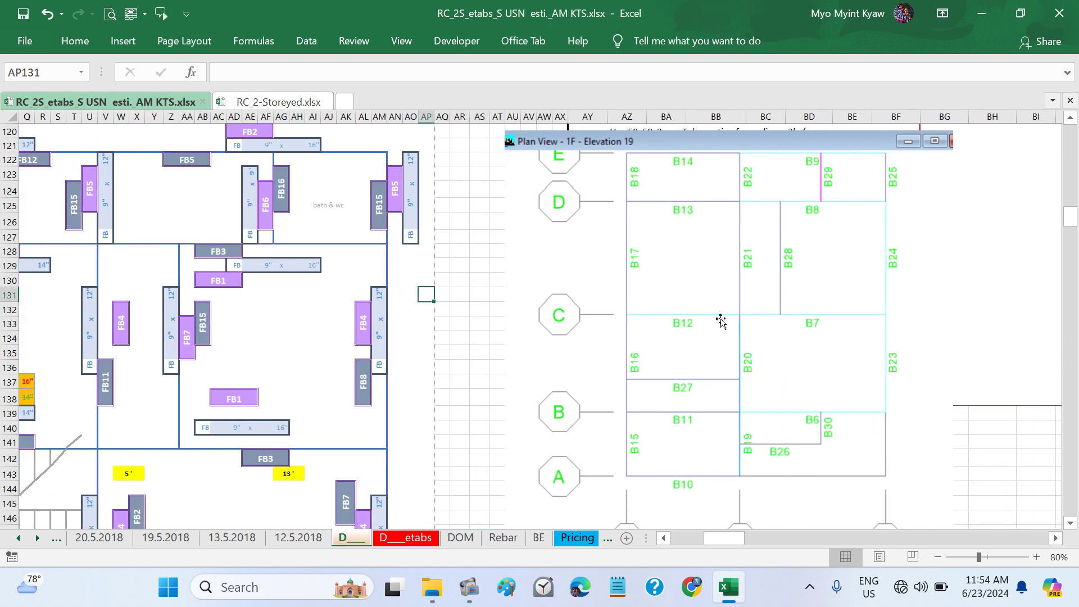
Step: Go to sheet D___etabs and locate the Floor Beam schedule below the first-floor beam design results
key("ctrl")
scroll(809, 321, "right", 2)
scroll(809, 322, "right", 20)
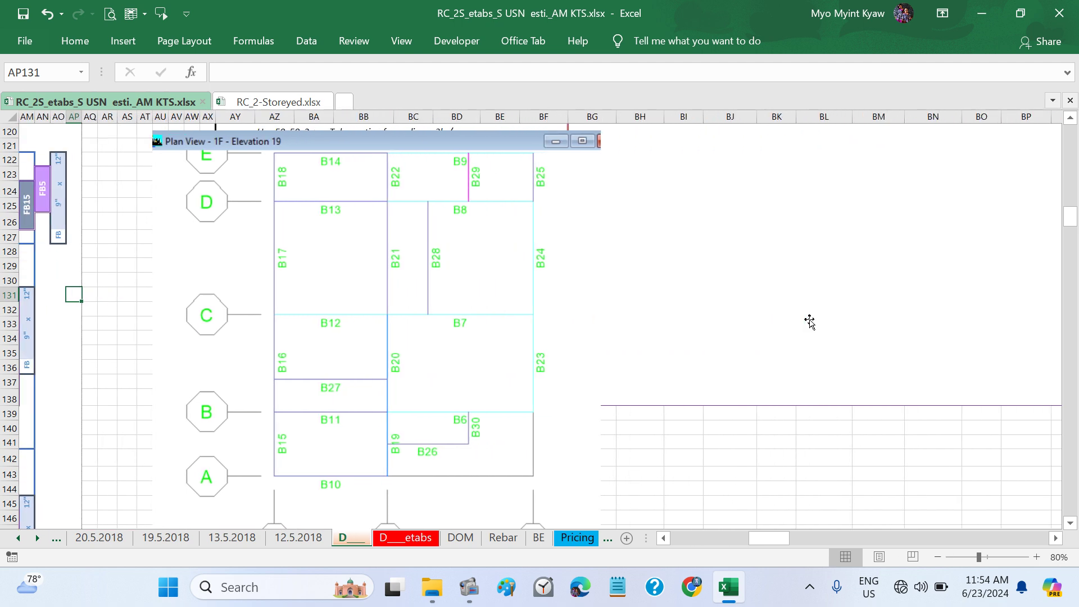
scroll(810, 322, "right", 2)
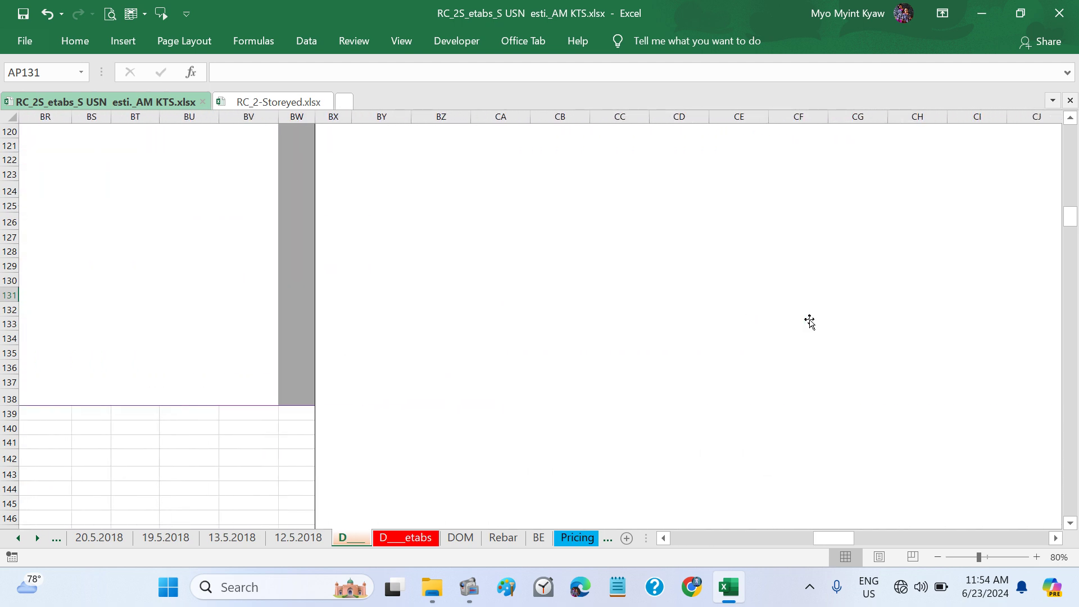
key("ctrl+Page_Down")
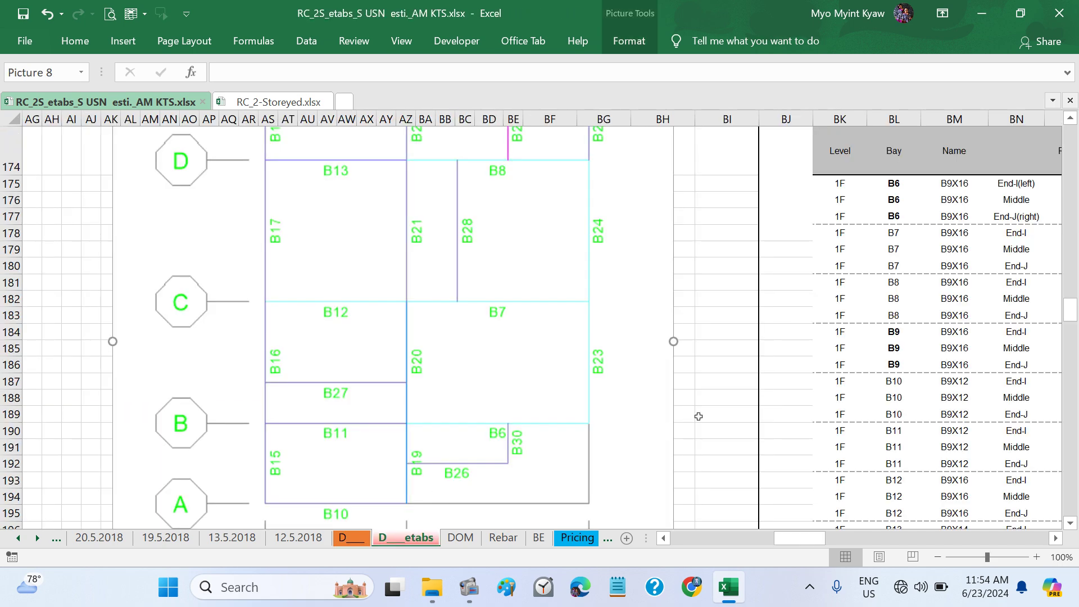
scroll(698, 416, "down", 2)
scroll(698, 416, "right", 4)
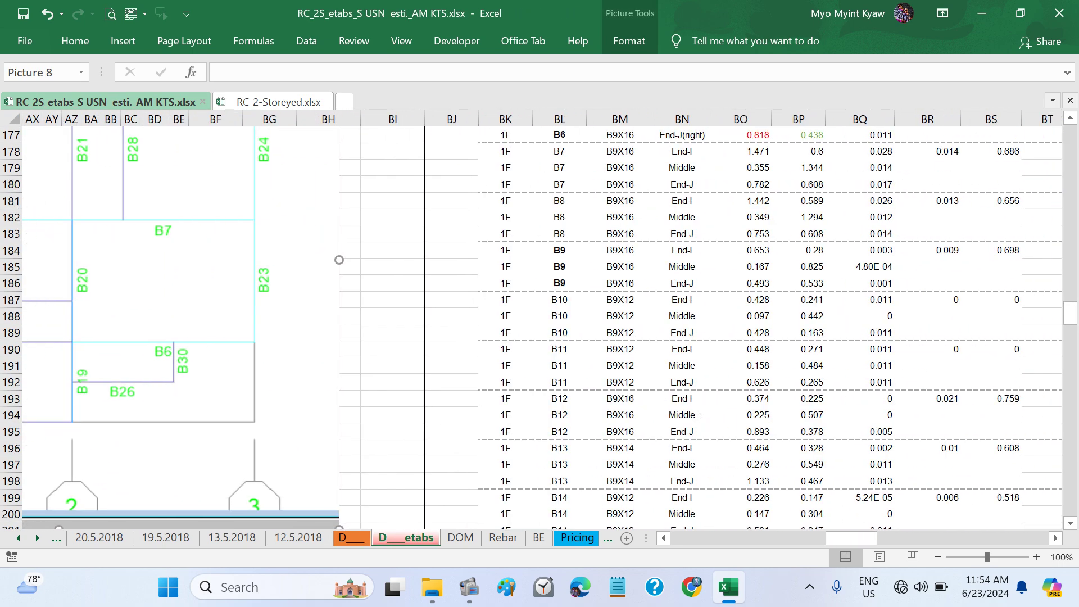
scroll(698, 416, "down", 11)
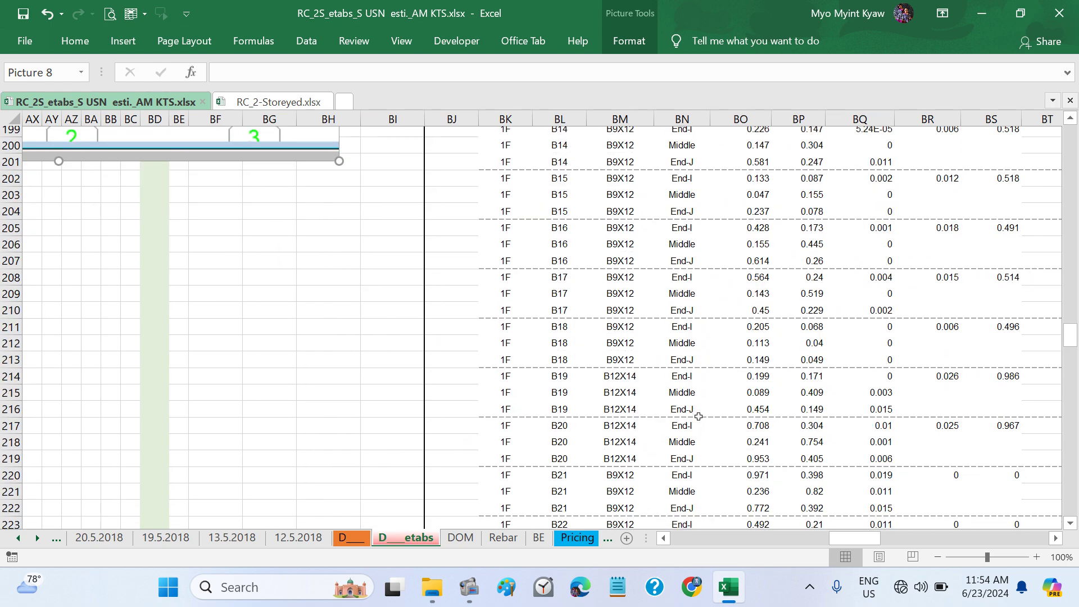
scroll(699, 416, "down", 15)
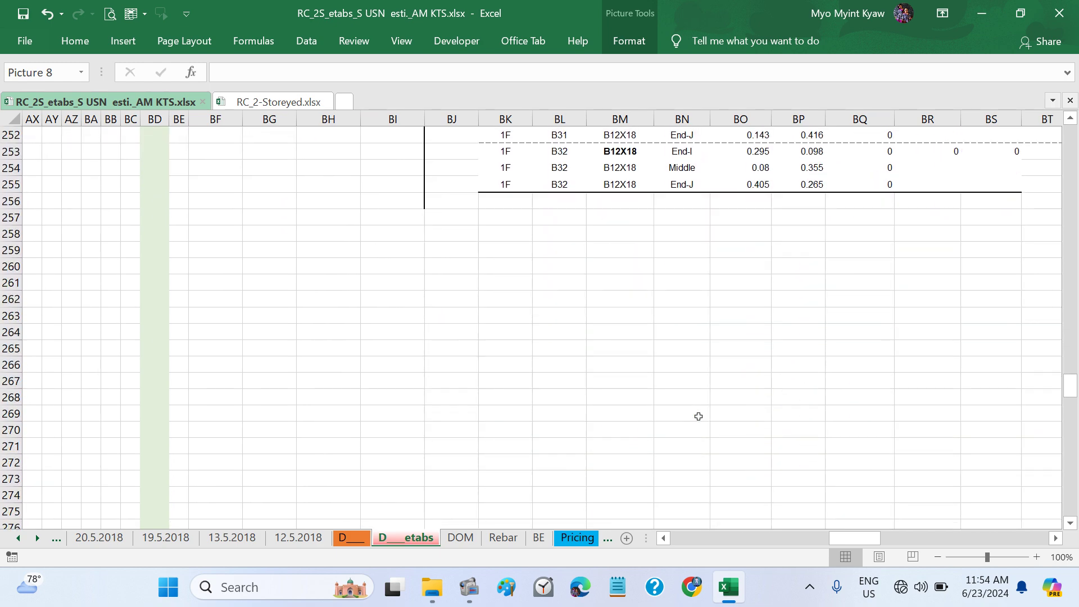
scroll(699, 416, "right", 1)
scroll(699, 415, "right", 5)
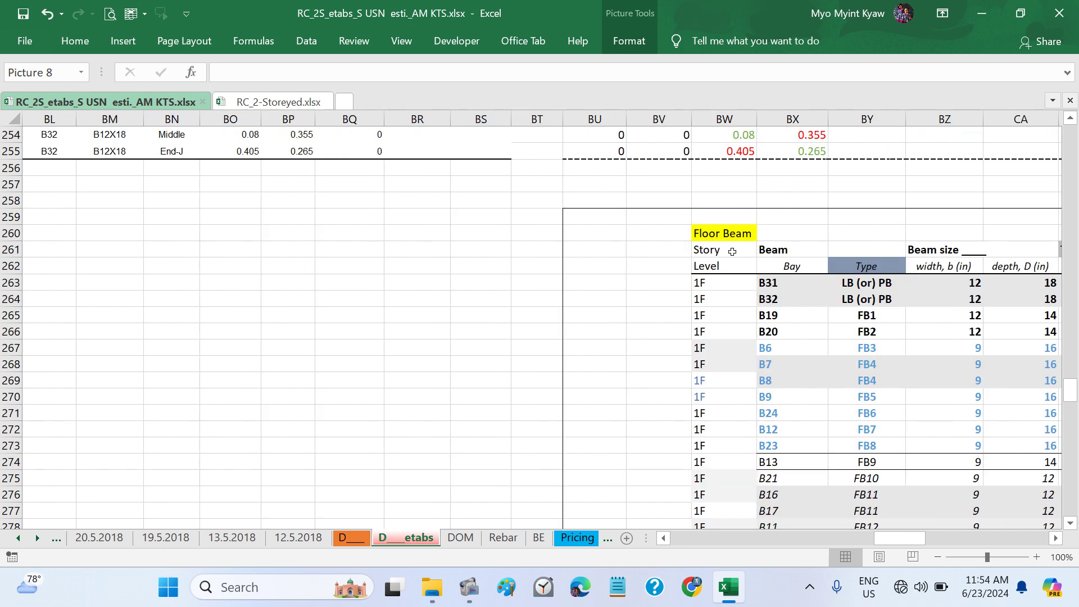
Step: Examine the Floor Beam schedule's bays, types, beam sizes and rebar columns against the design results above it
left_click(733, 251)
scroll(456, 335, "down", 4)
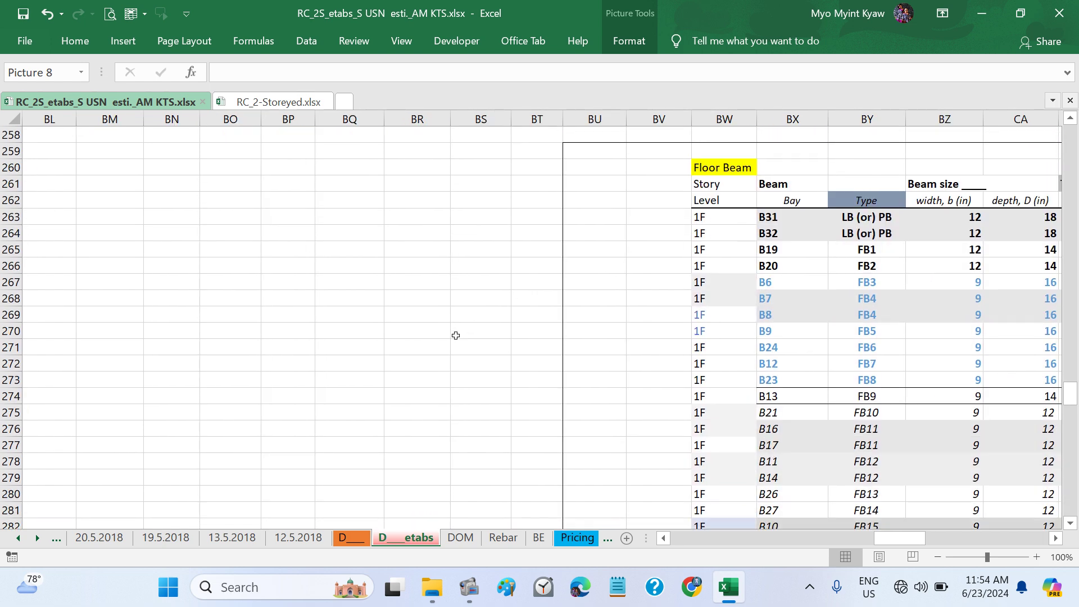
scroll(456, 335, "up", 18)
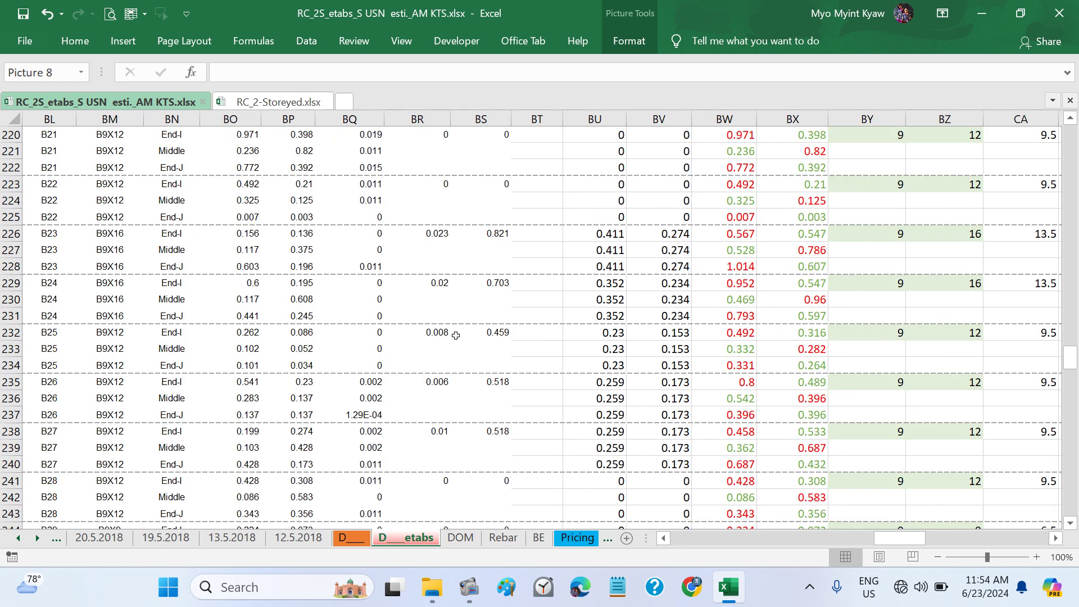
scroll(455, 335, "down", 13)
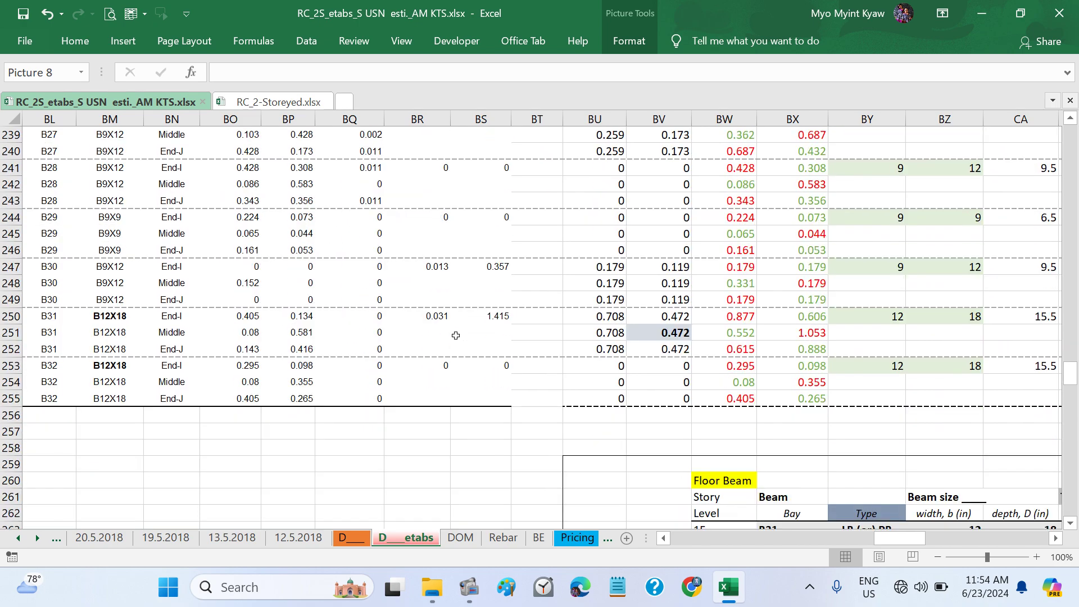
scroll(455, 336, "right", 8)
scroll(456, 336, "left", 4)
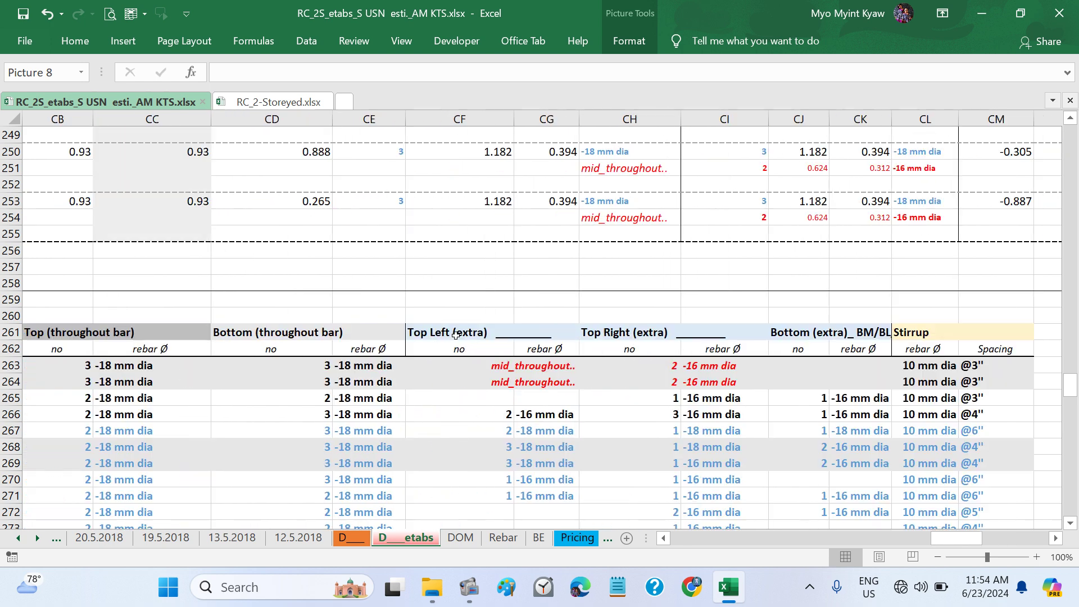
scroll(657, 403, "right", 3)
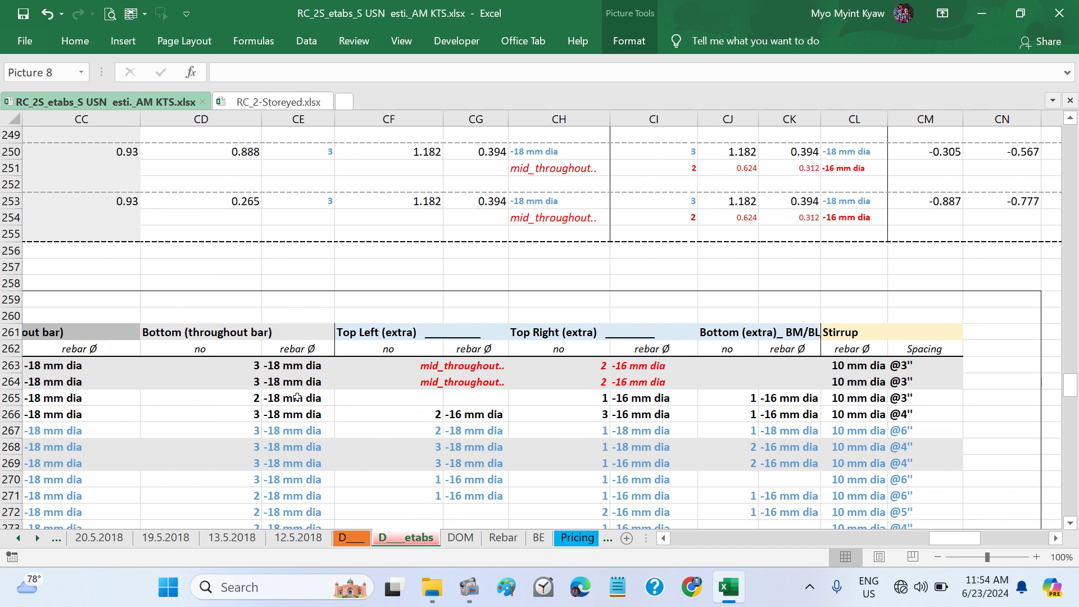
scroll(819, 423, "left", 6)
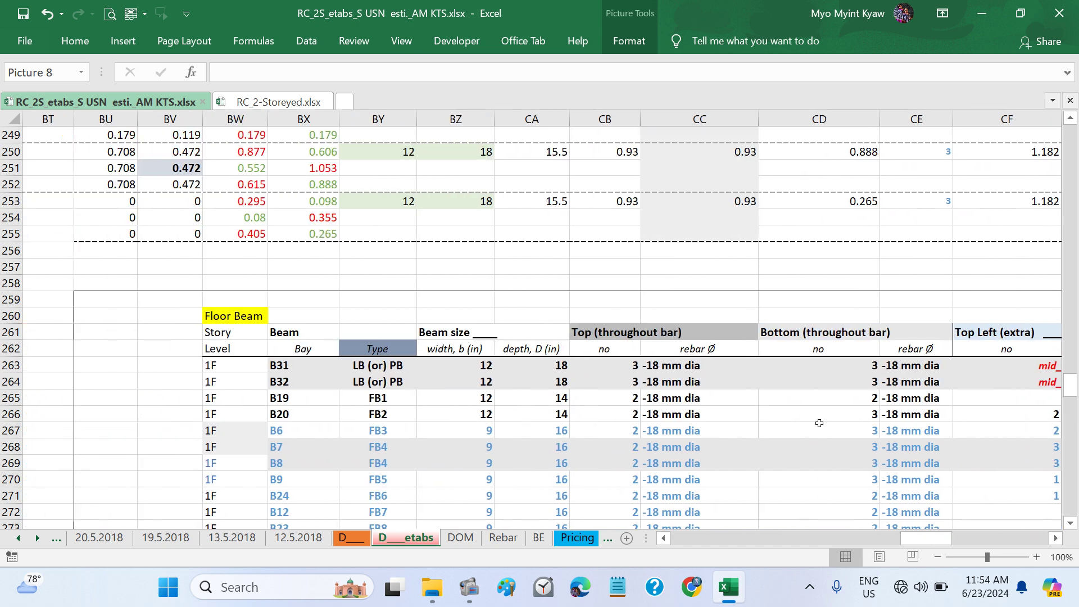
scroll(538, 355, "down", 2)
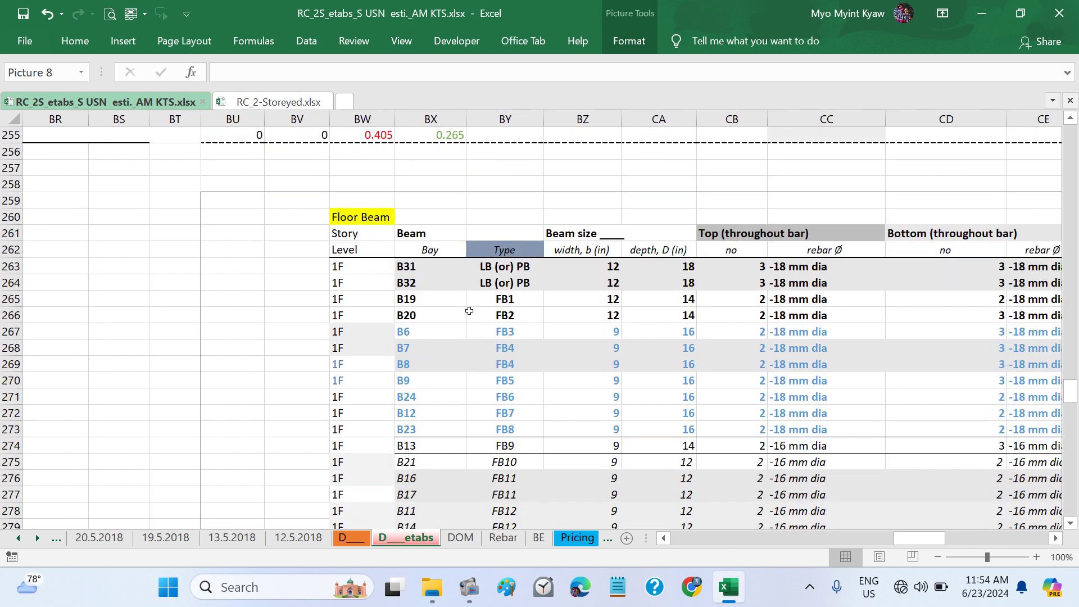
scroll(452, 289, "down", 1)
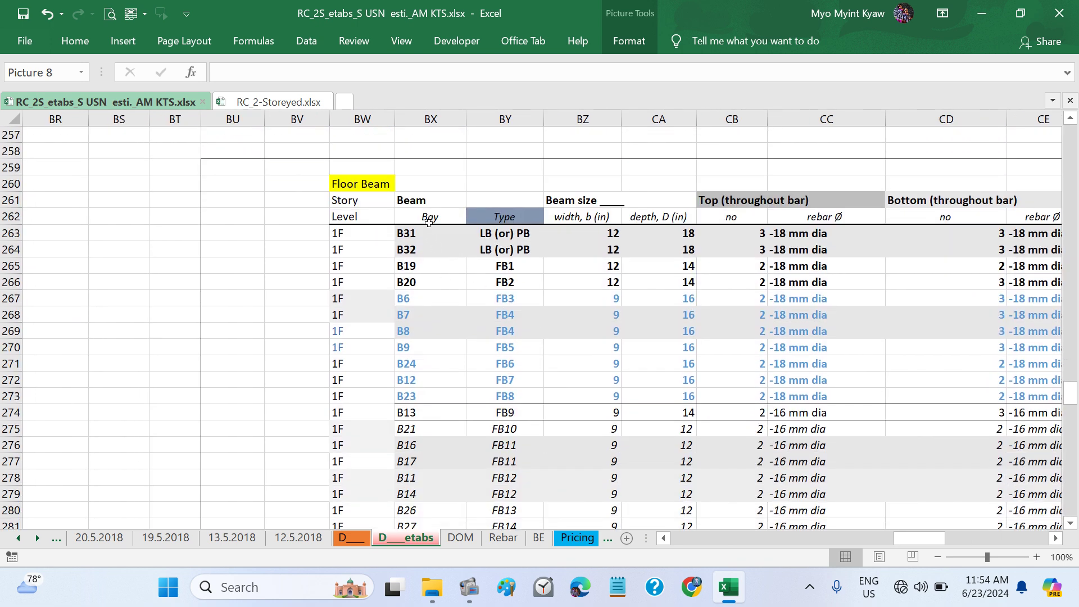
Step: Copy the Bay and Type entries of the Floor Beam schedule, cells BX263 to BY289
left_click_drag(429, 228, 496, 494)
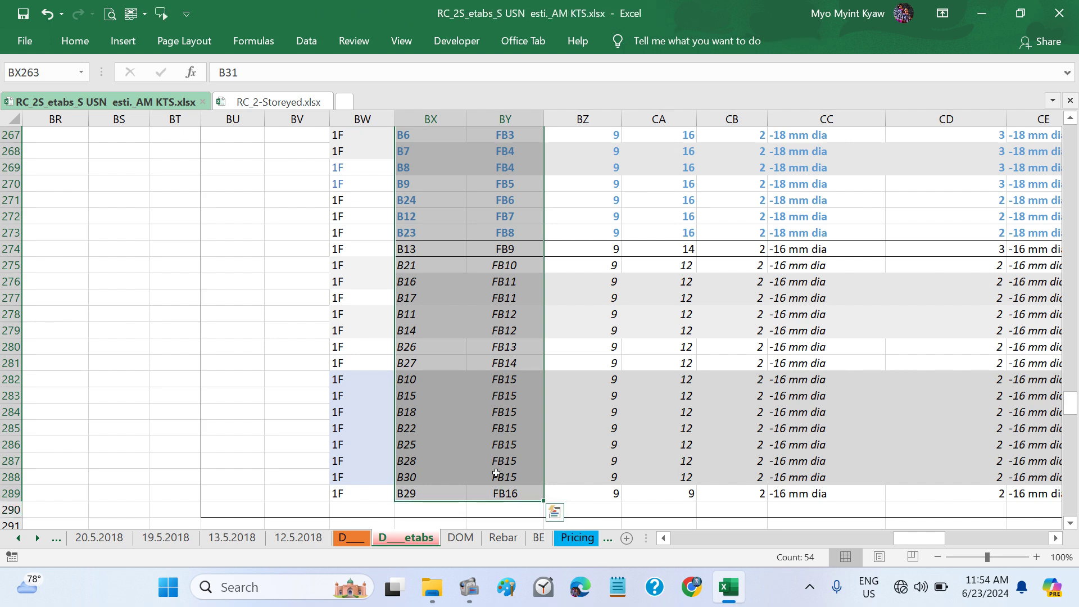
scroll(493, 412, "up", 3)
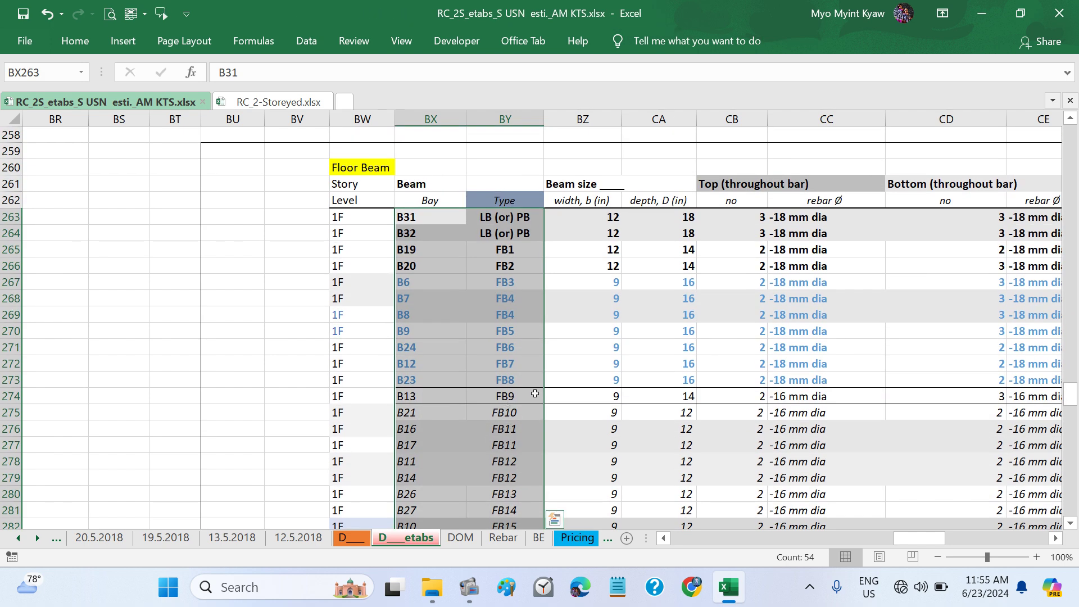
key("ctrl+c")
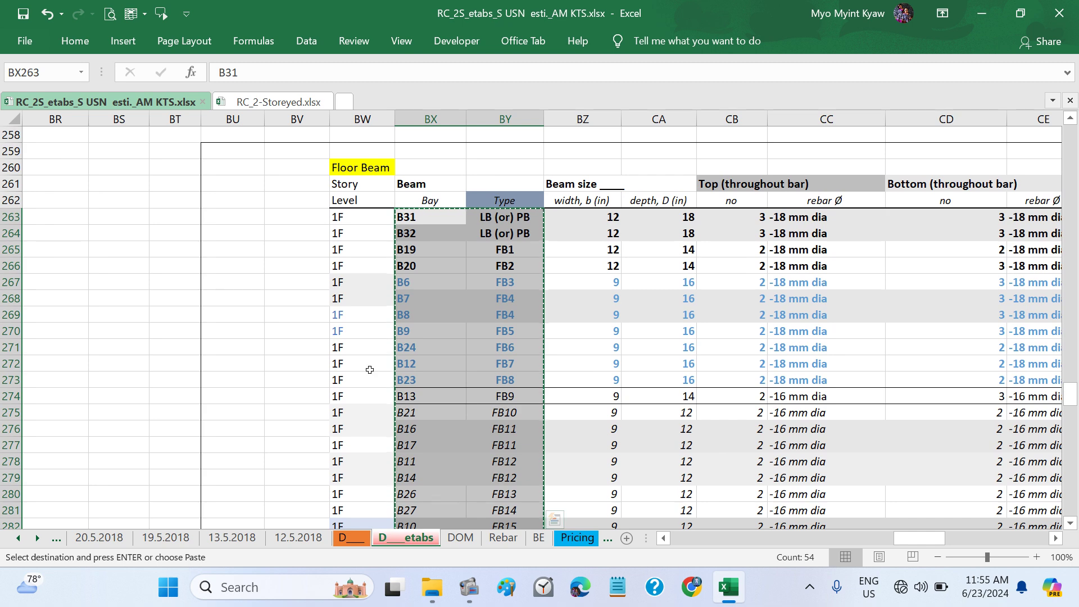
Step: Paste the copied bay and type list at cell AR125 on sheet D___, between the layout and the beam label plan
scroll(368, 369, "left", 10)
scroll(369, 369, "left", 6)
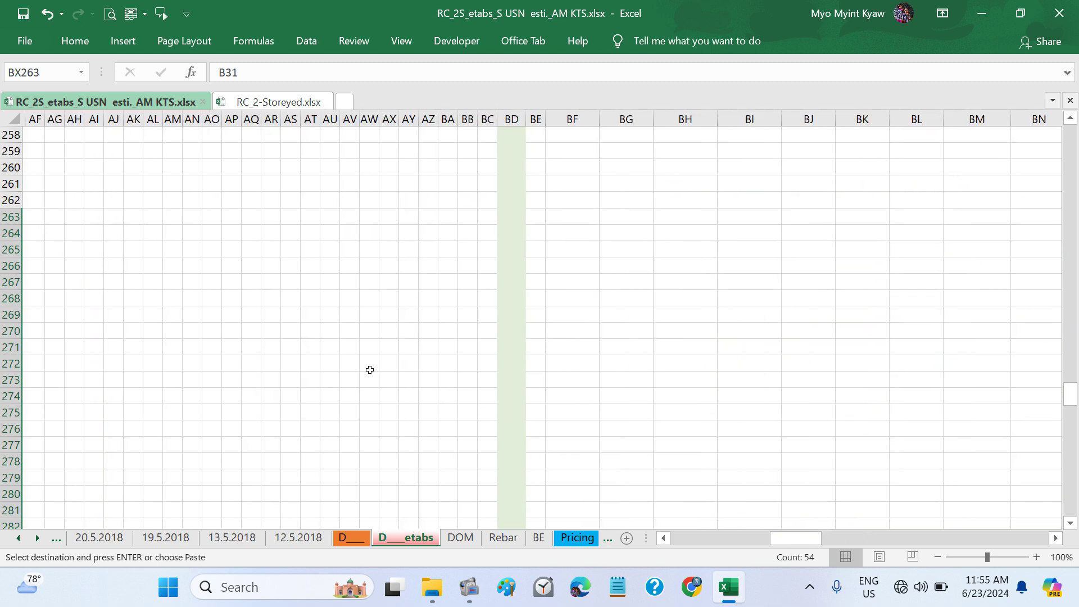
scroll(369, 369, "up", 11)
scroll(369, 369, "up", 12)
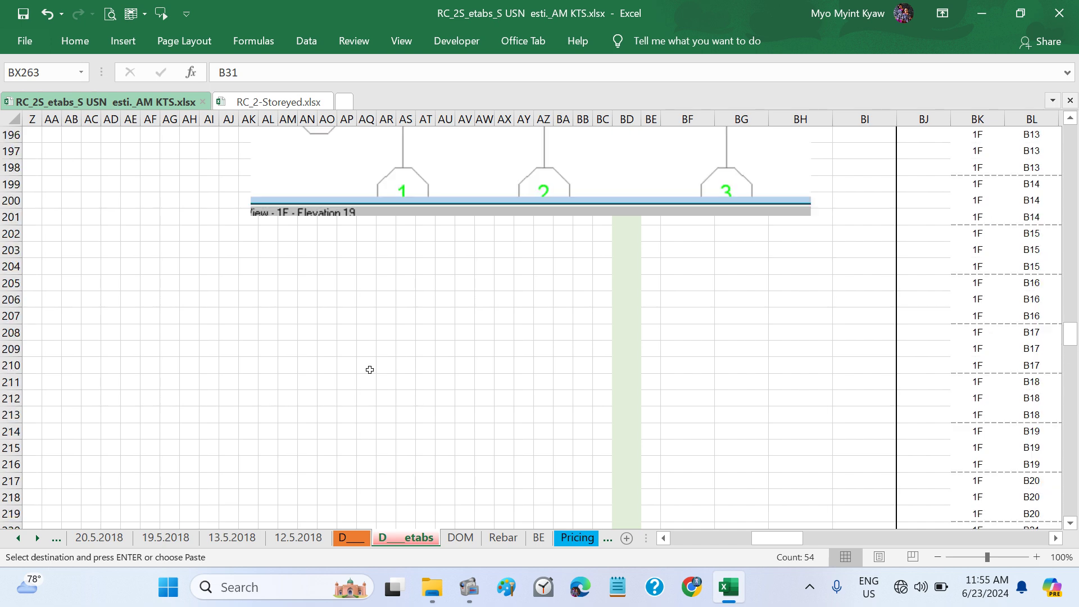
scroll(370, 369, "left", 5)
scroll(369, 369, "up", 9)
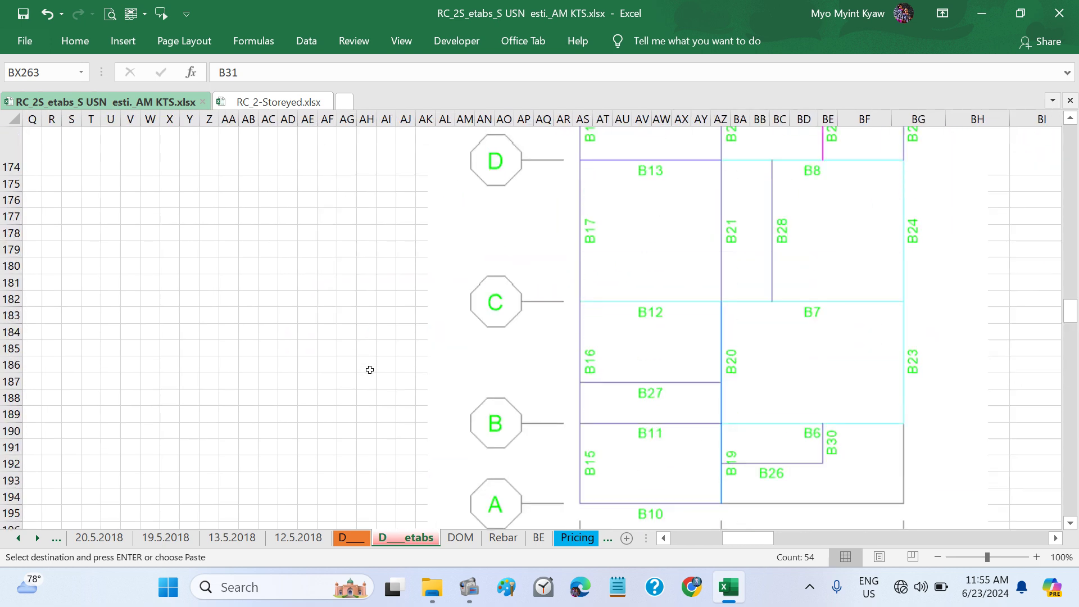
scroll(370, 370, "left", 4)
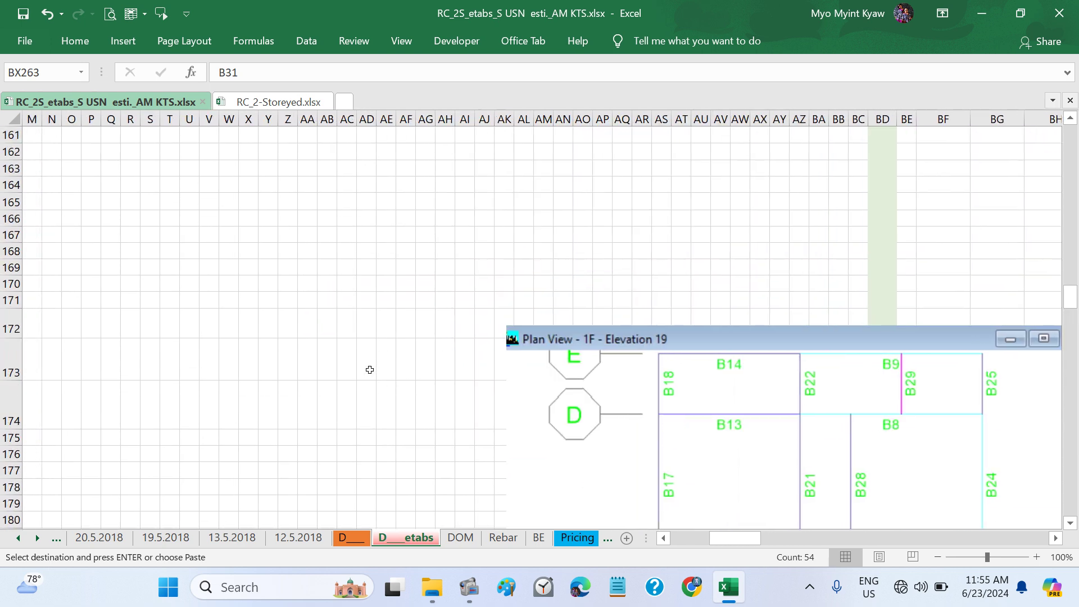
left_click(354, 539)
scroll(397, 454, "left", 15)
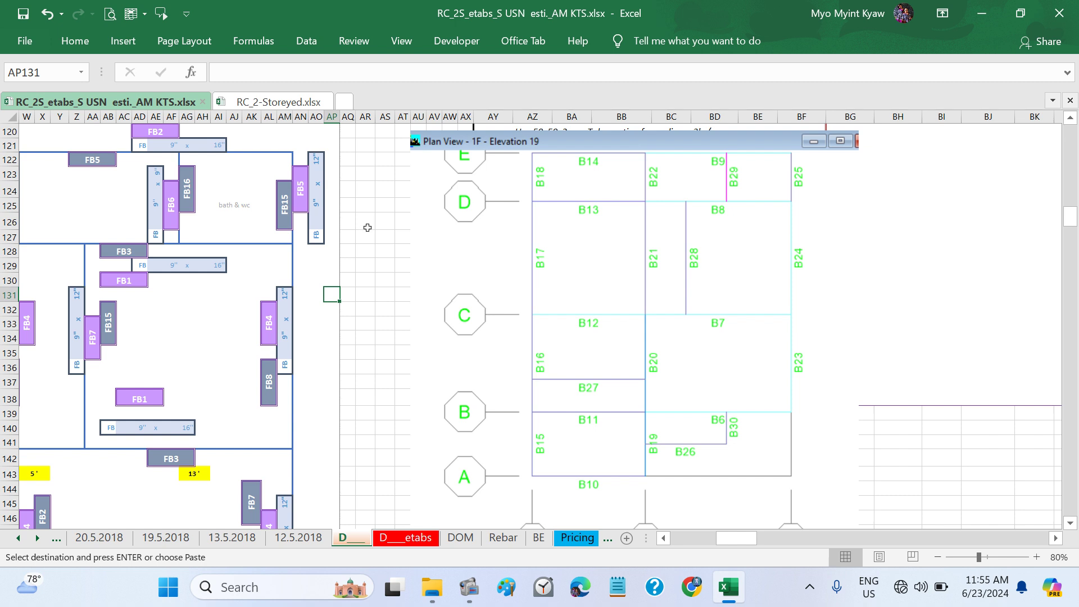
left_click(367, 222)
left_click(364, 206)
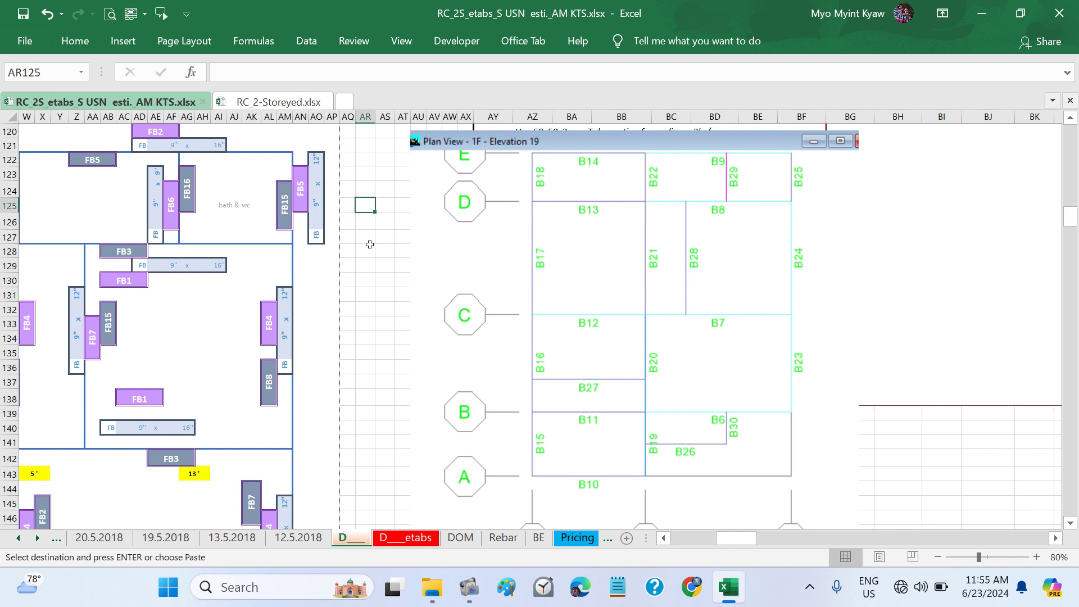
key("ctrl+v")
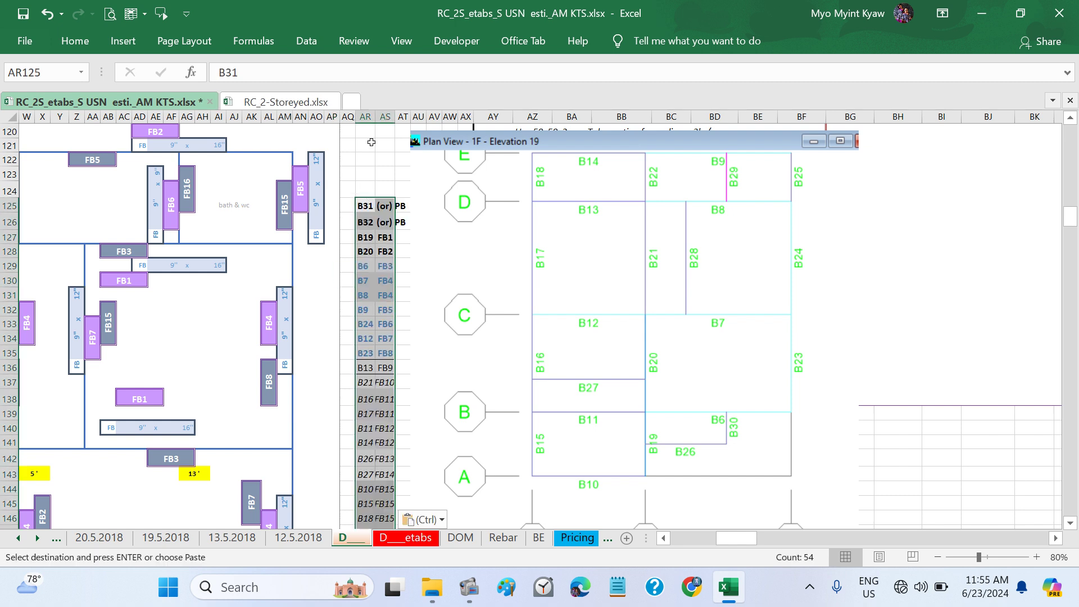
Step: Right-align column AR, which holds the pasted beam bay labels
left_click(364, 116)
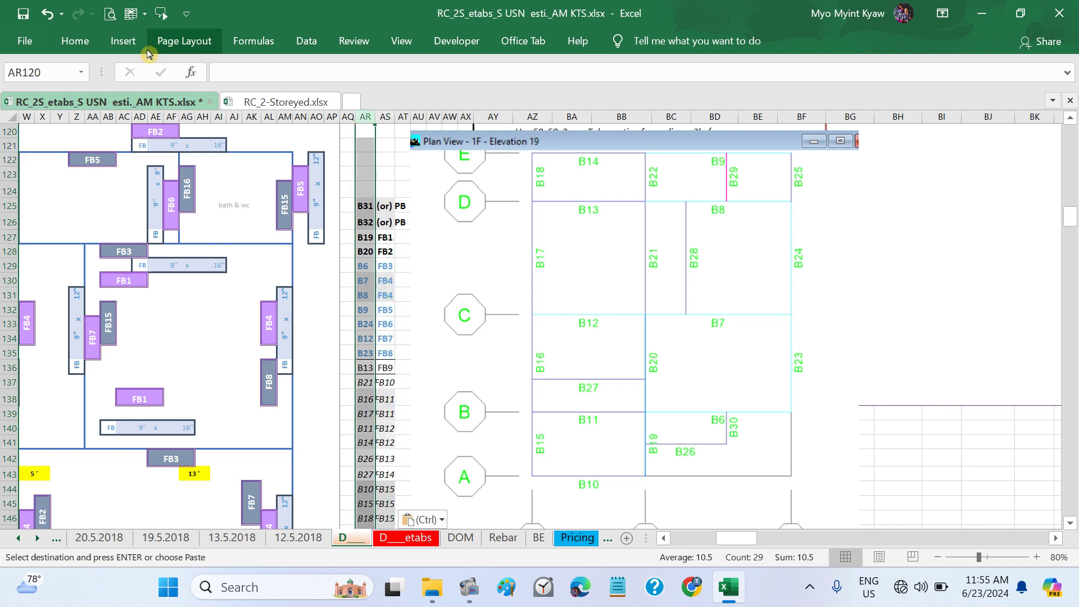
left_click(77, 40)
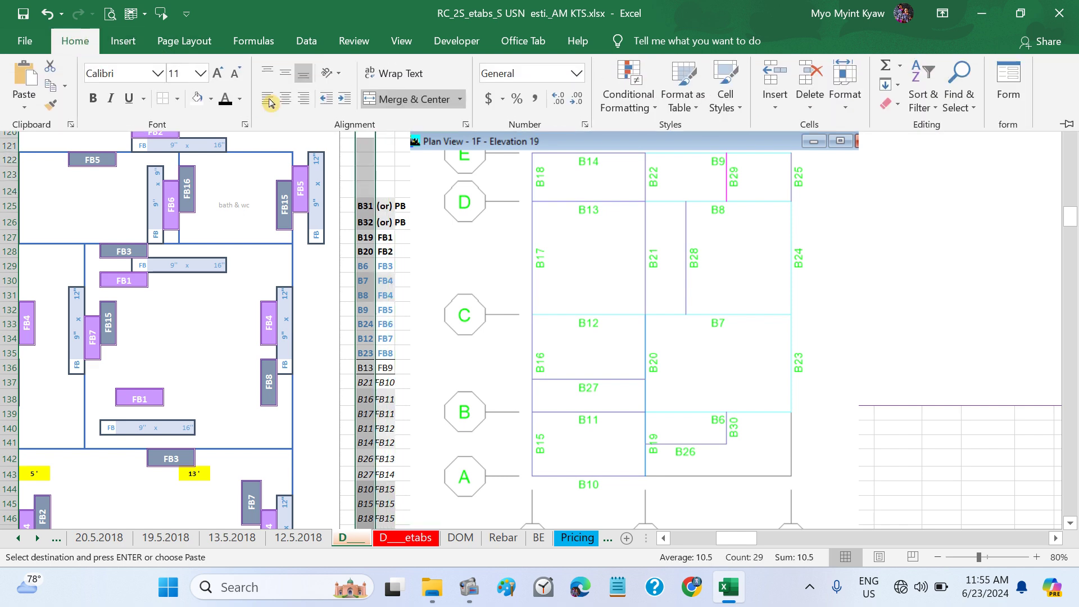
left_click(303, 101)
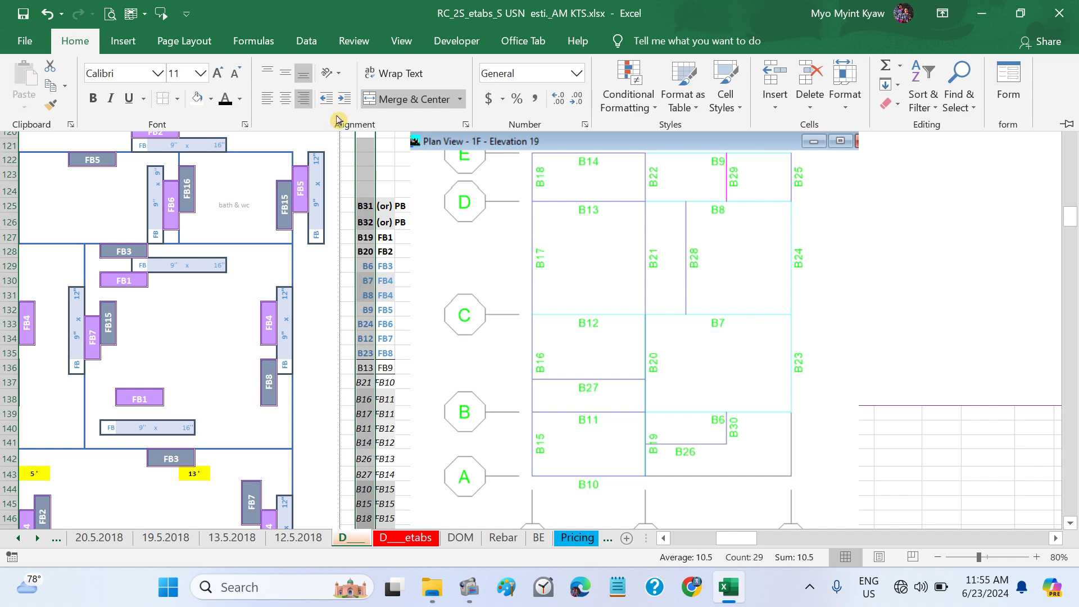
left_click(395, 141)
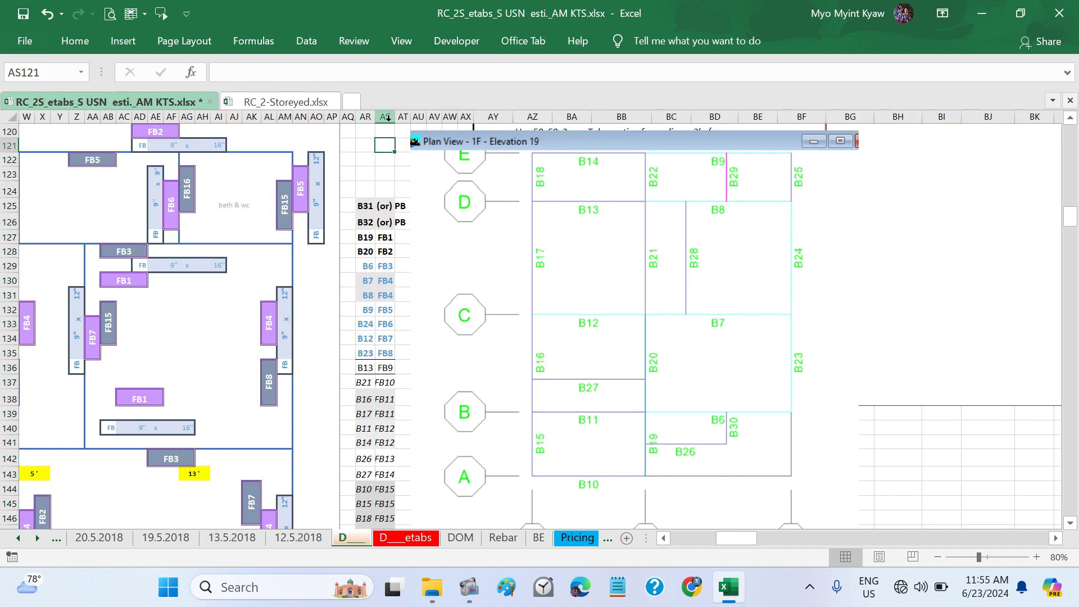
Step: Left-align column AS, which holds the pasted beam type labels
left_click(387, 117)
left_click(70, 44)
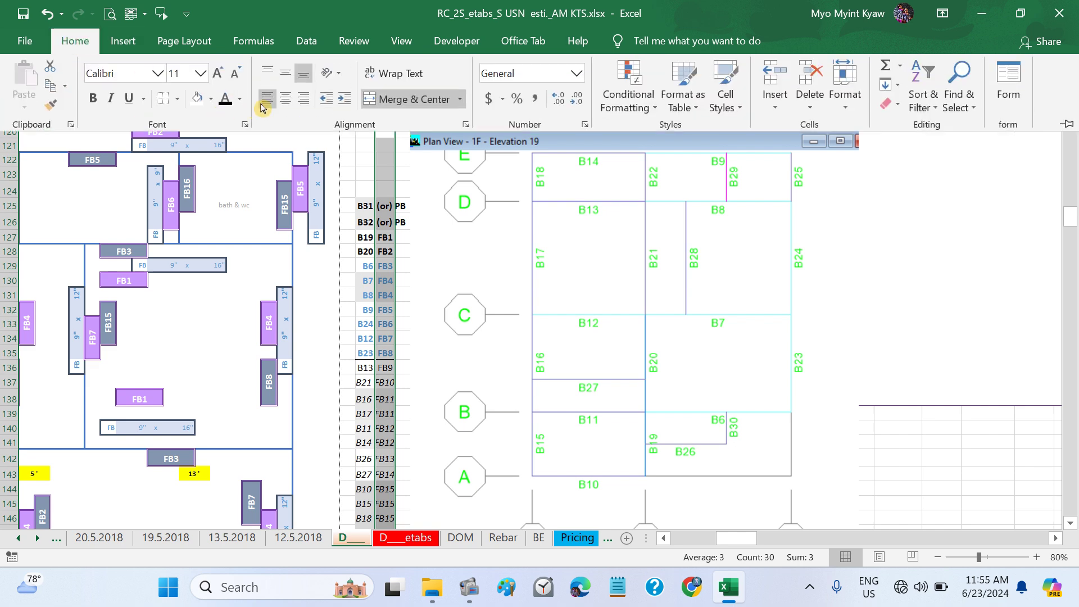
left_click(264, 103)
left_click(335, 280)
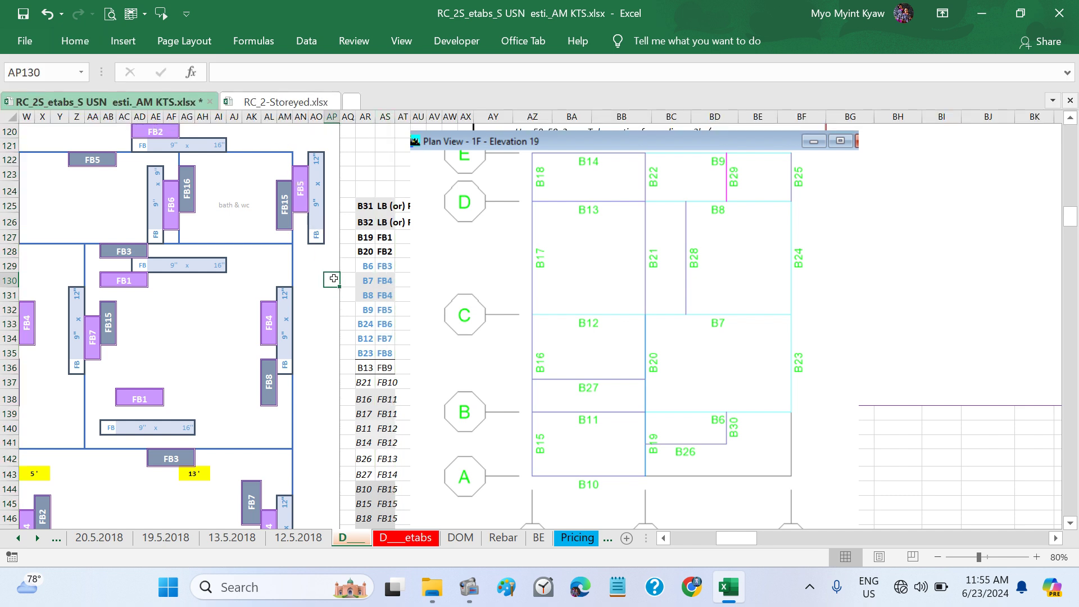
Step: Check bay entries B31 and B32 in column AR, and launch ETABS, dismissing its startup tip
left_click(360, 208)
left_click(360, 221)
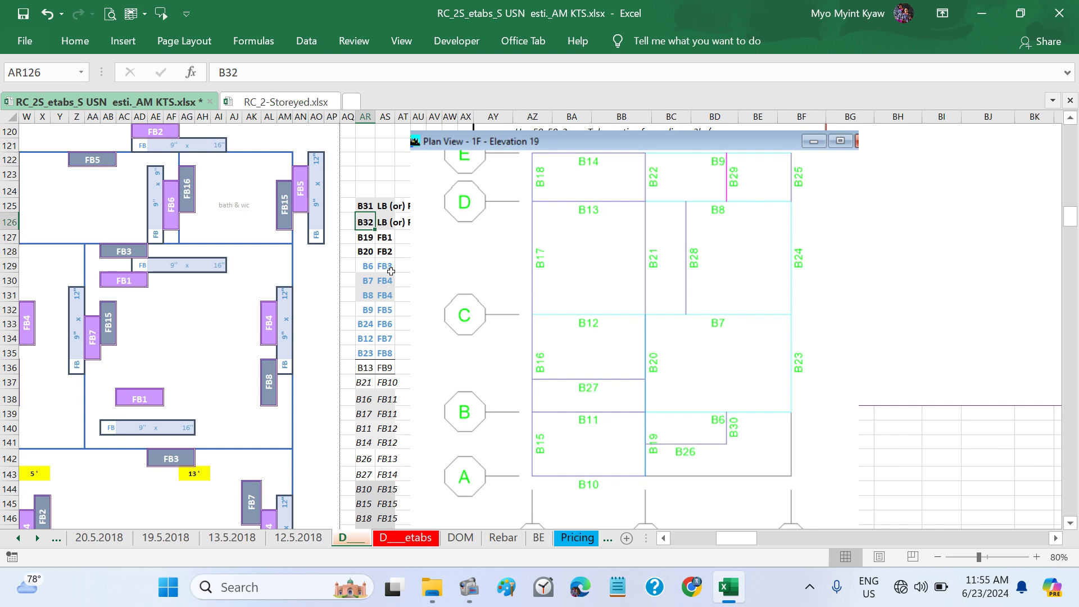
scroll(392, 267, "down", 1)
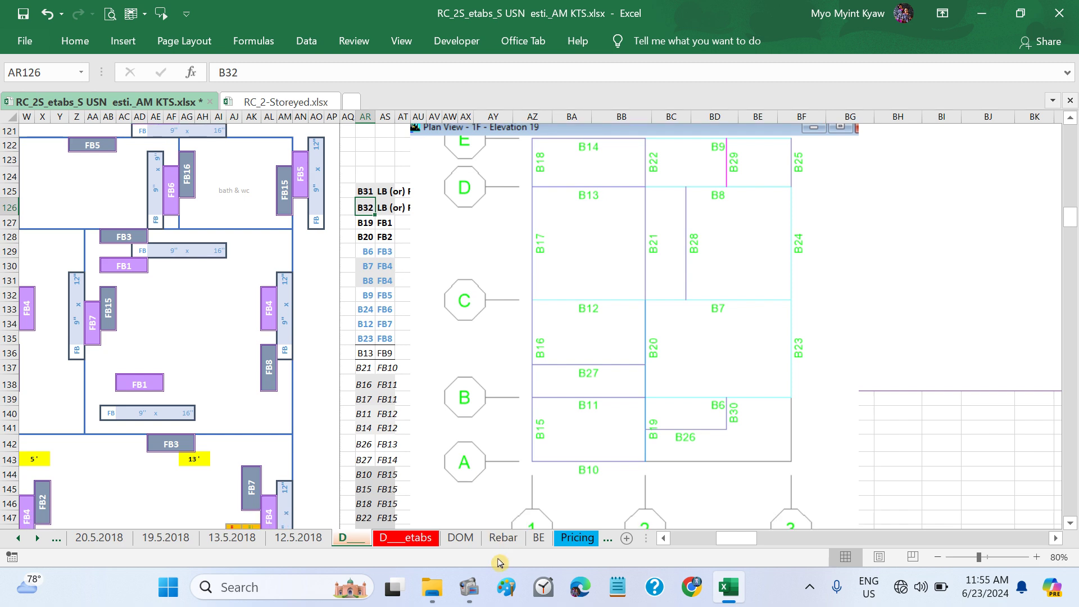
mouse_move(484, 576)
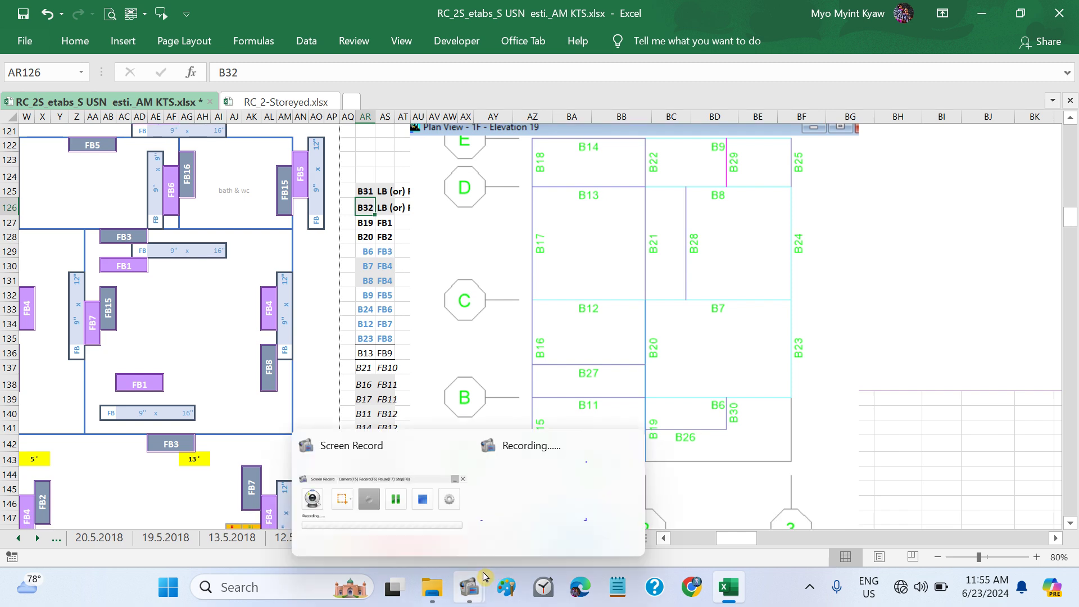
left_click(434, 594)
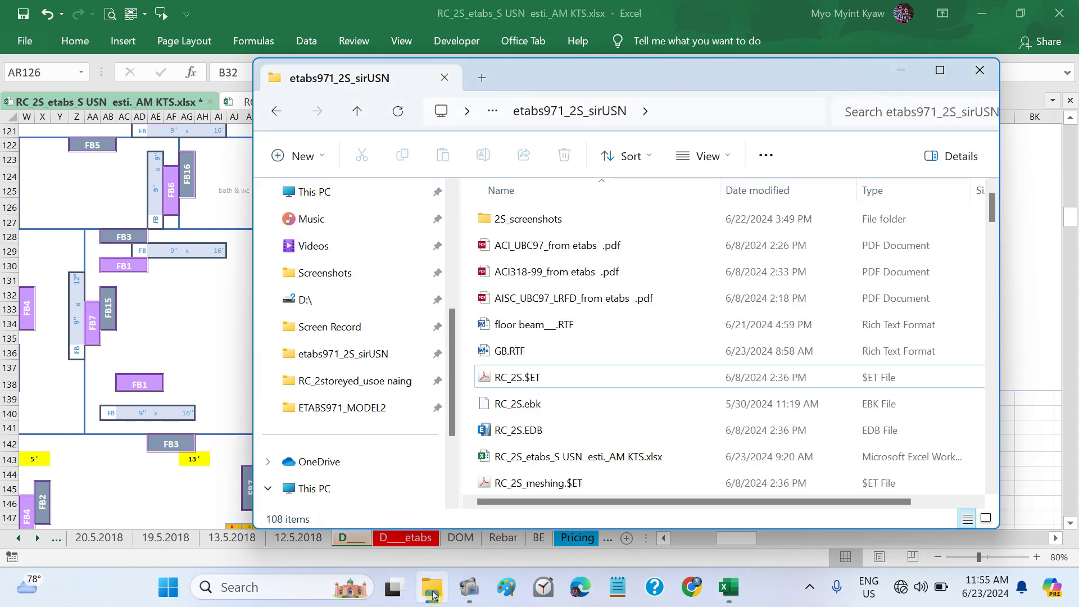
left_click(1076, 596)
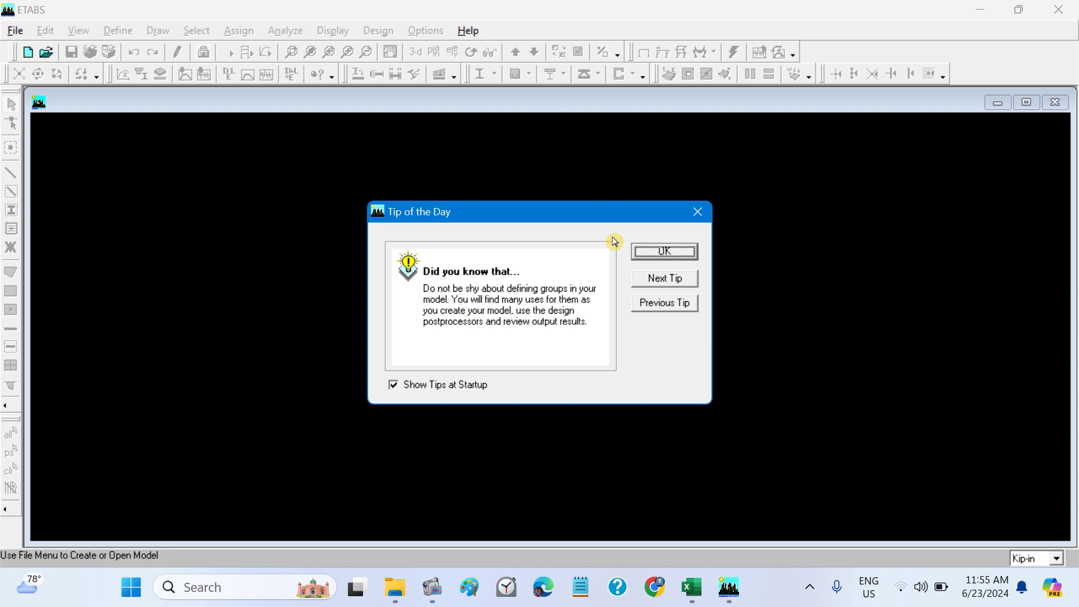
left_click(698, 212)
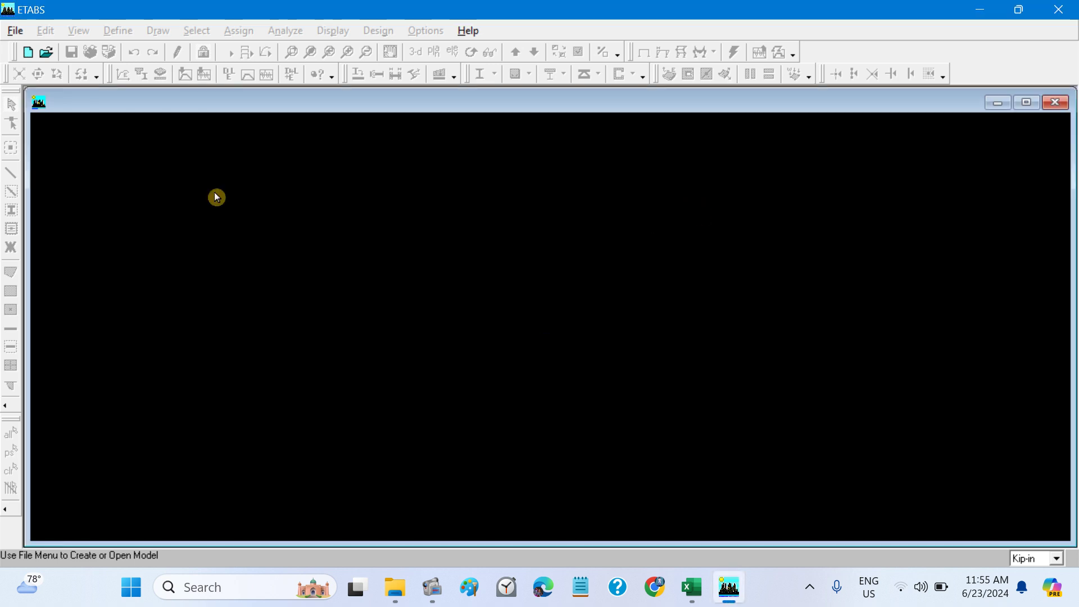
Step: Open the model RC_2S_meshing2.EDB from the etabs971_2S_sirUSN folder
left_click(16, 31)
left_click(56, 71)
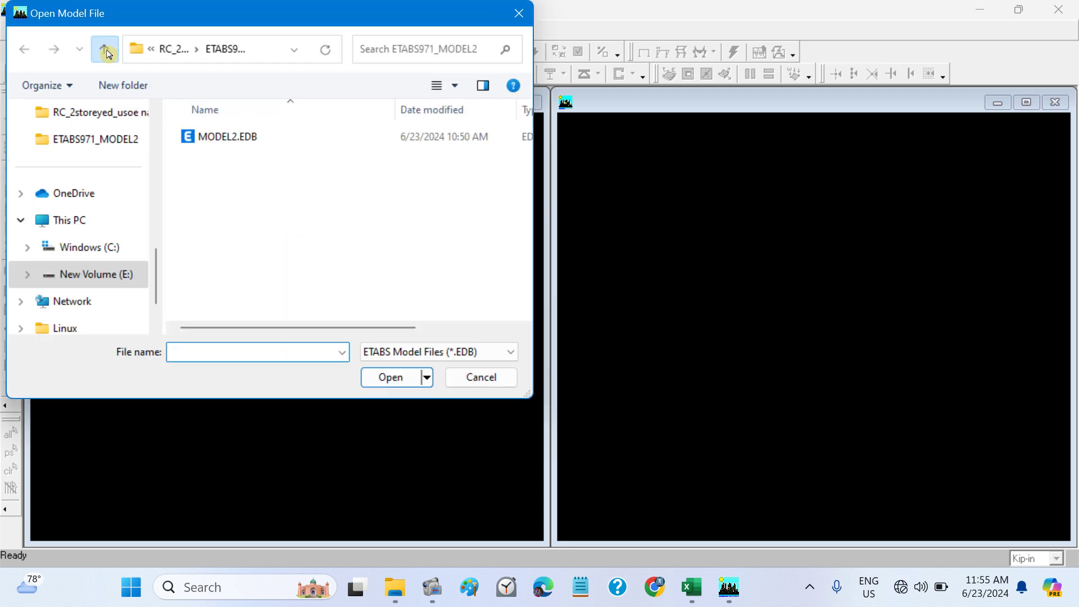
left_click(107, 52)
double_click(243, 189)
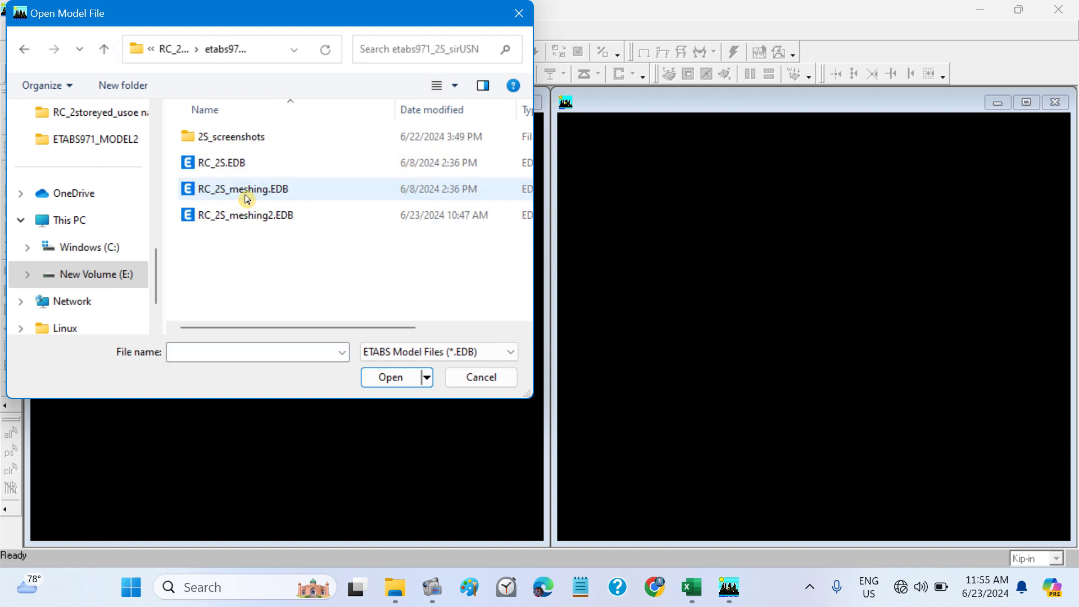
double_click(263, 215)
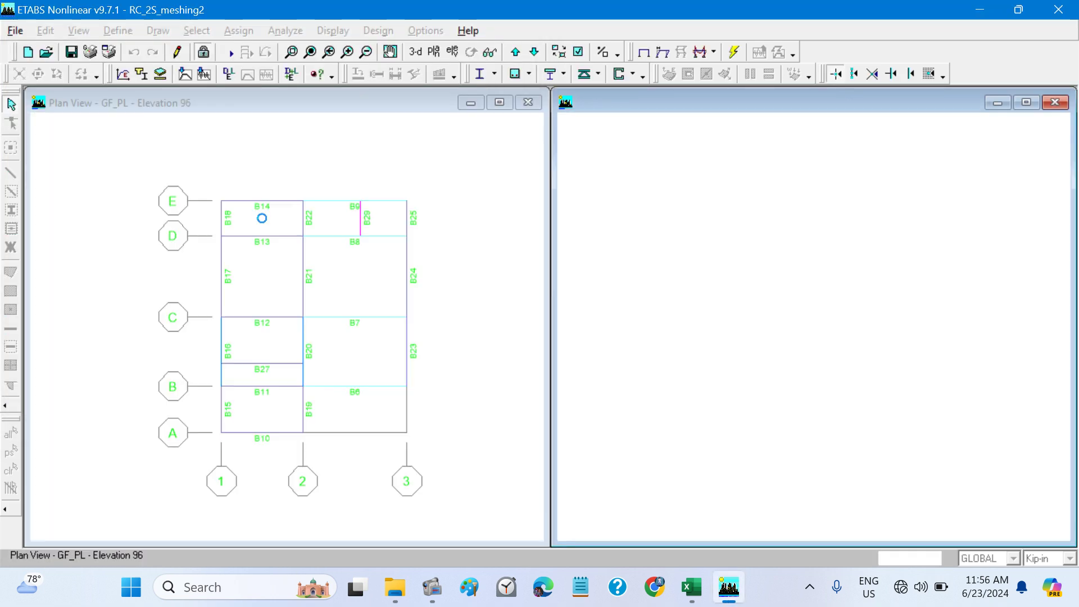
Step: Bring up the REFPL2 and REFPL1 levels in the labelled plan view to locate beams B32 and B31
left_click(619, 112)
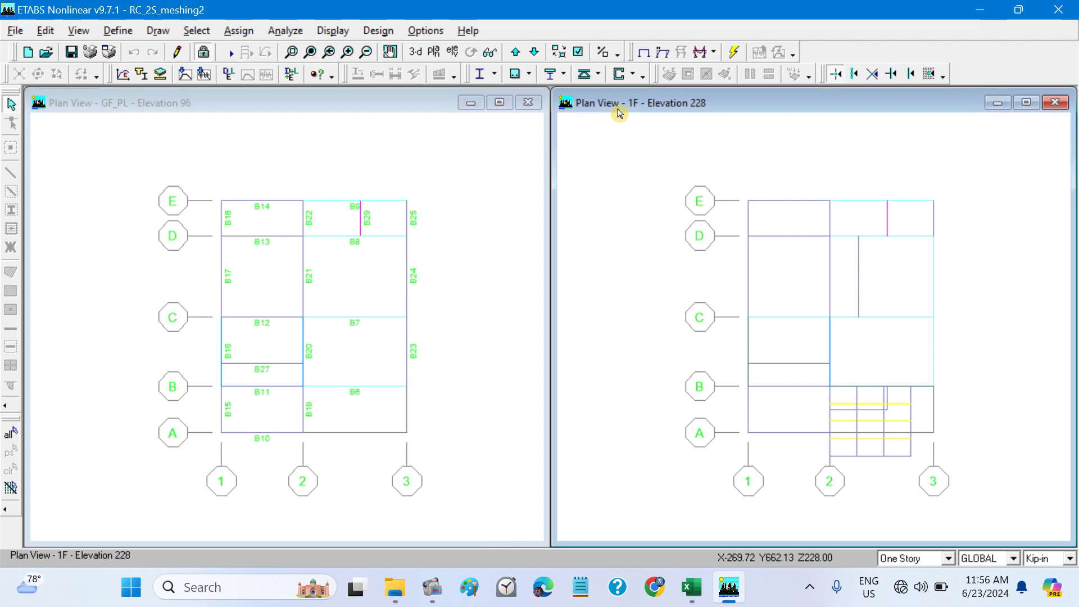
left_click(534, 52)
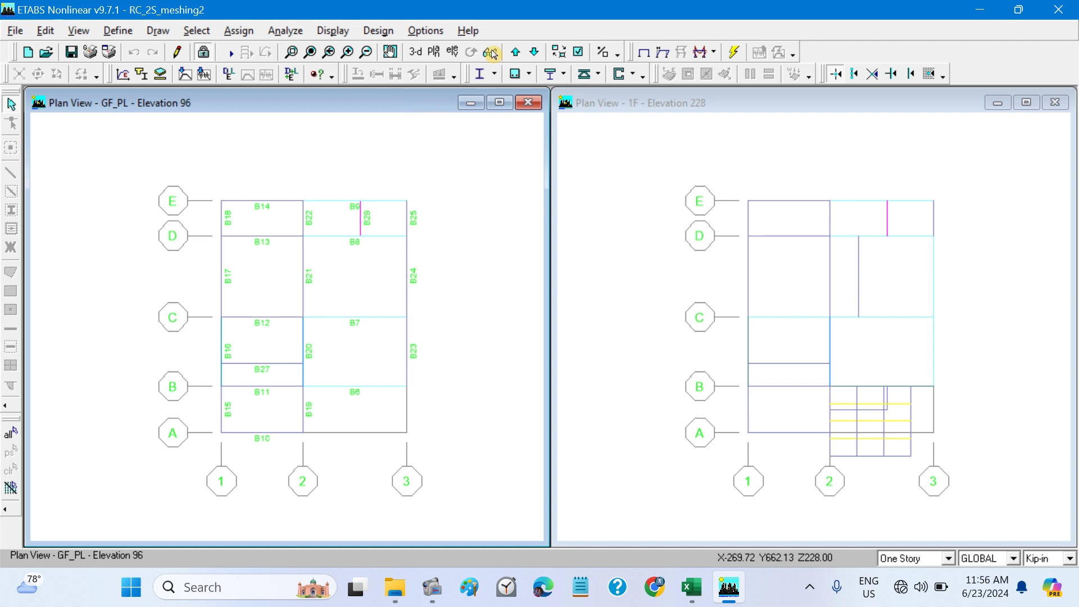
left_click(521, 55)
left_click(522, 56)
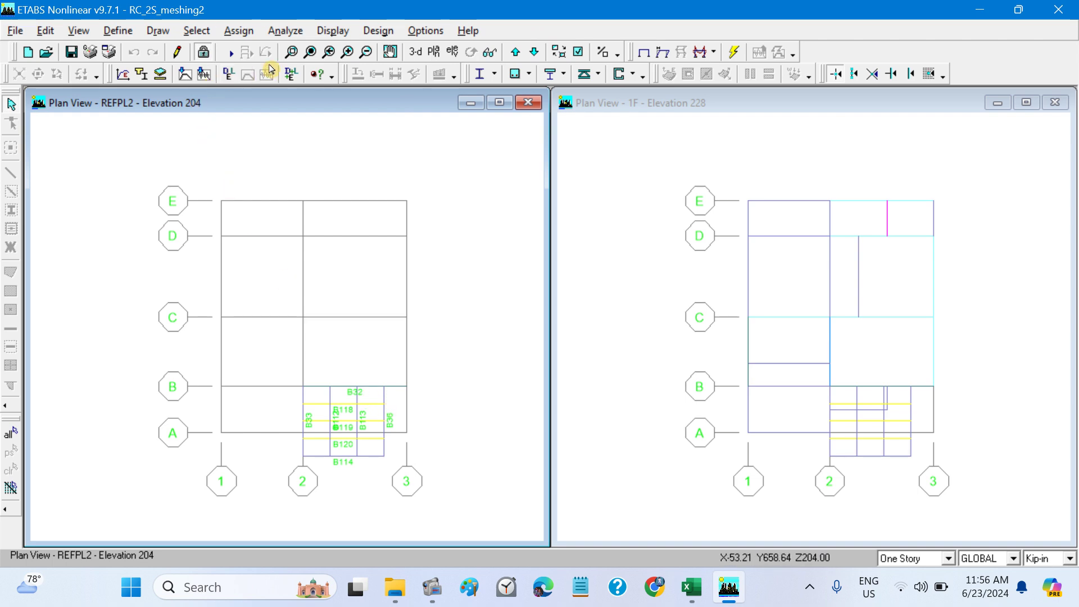
left_click(293, 53)
left_click_drag(411, 402, 331, 372)
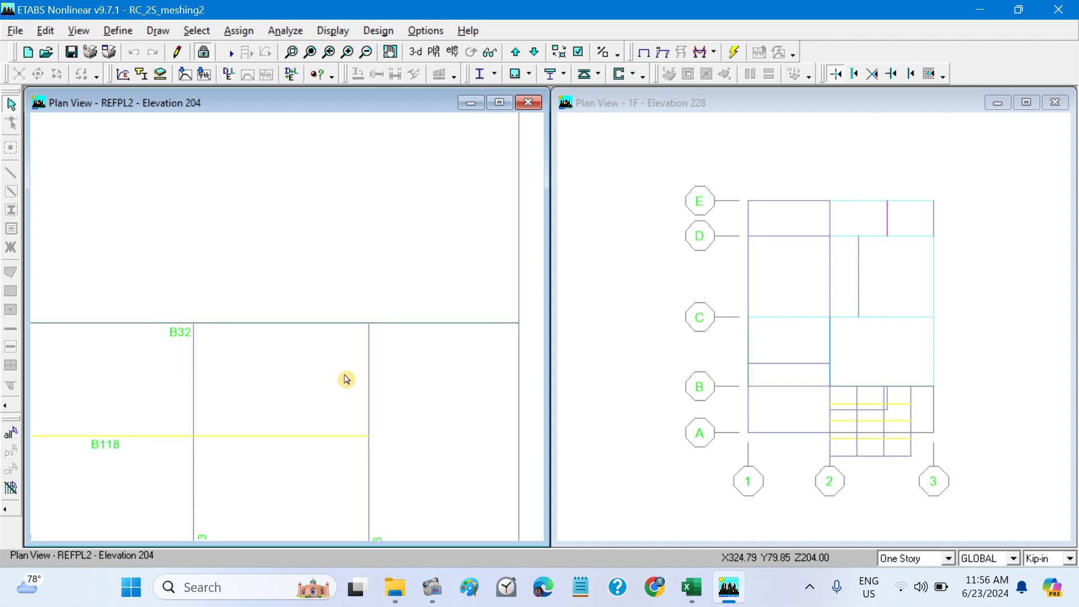
left_click(174, 353)
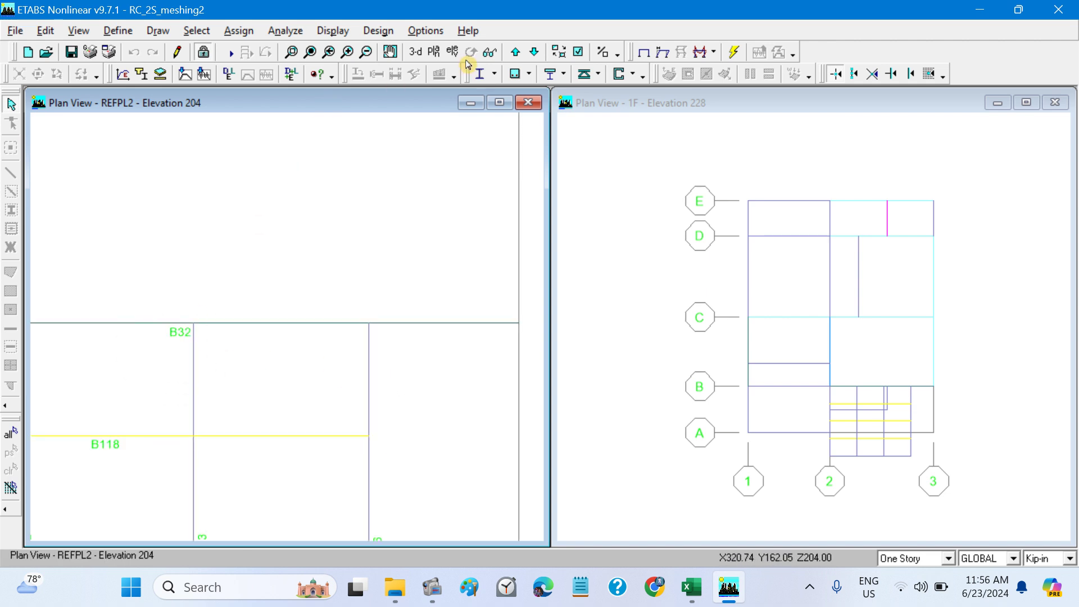
left_click(534, 53)
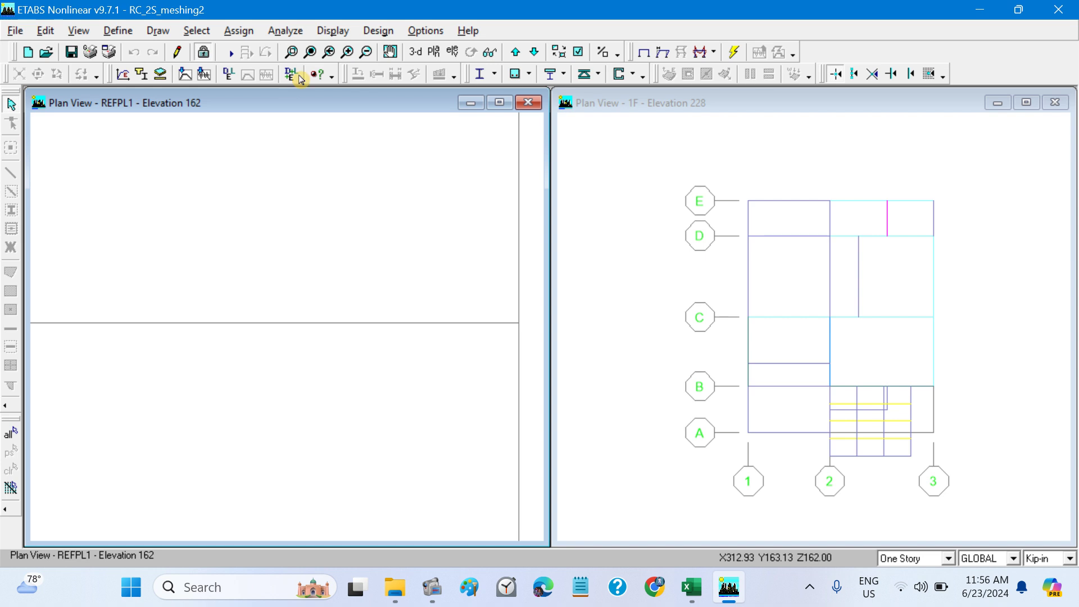
left_click(311, 52)
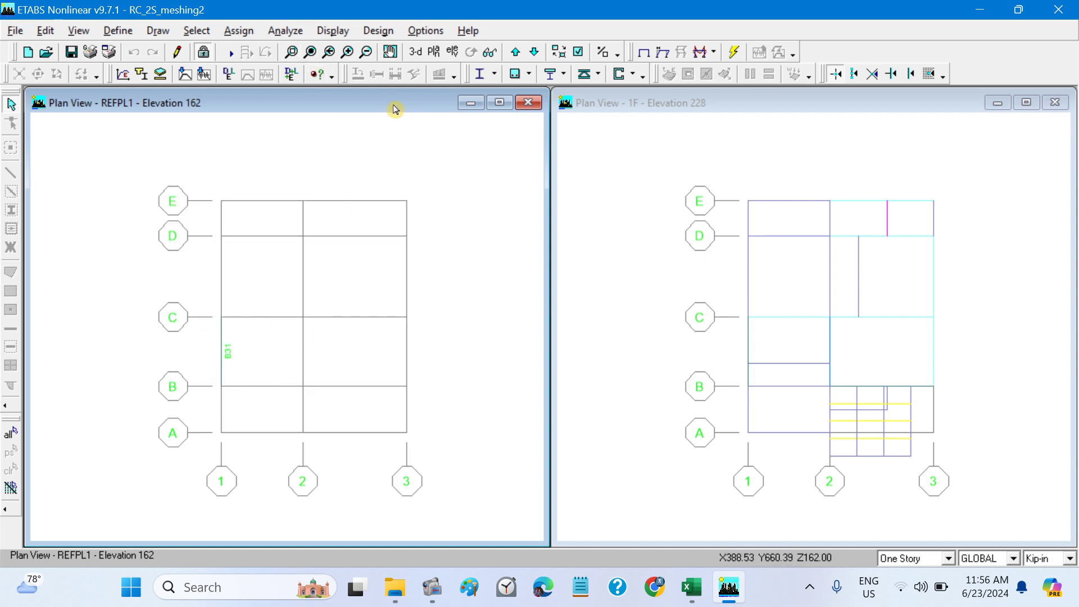
Step: Return the labelled plan view to story 1F and save the model
left_click(514, 53)
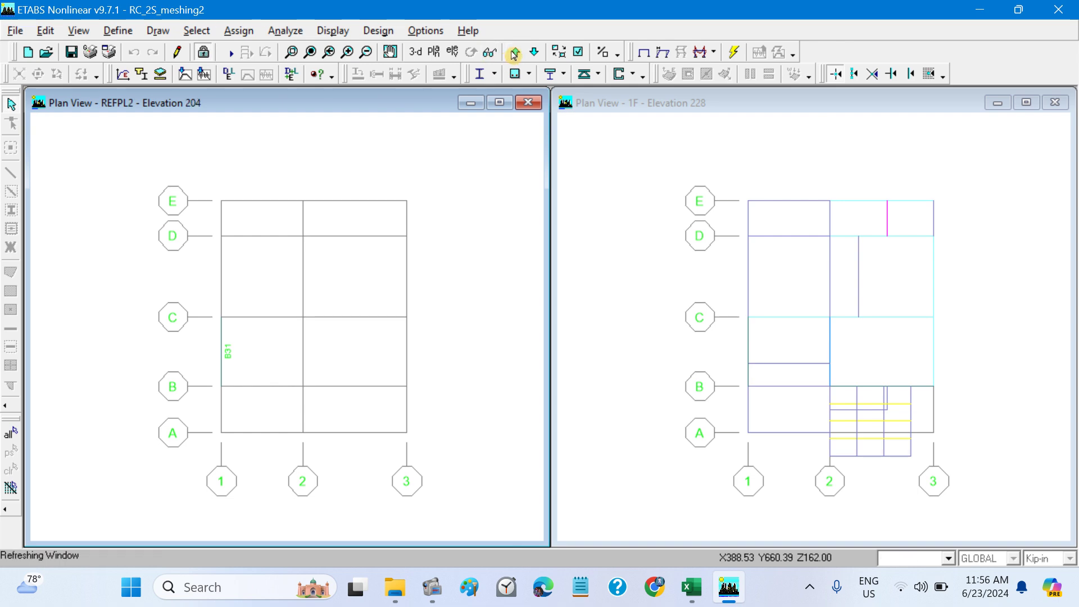
left_click(514, 53)
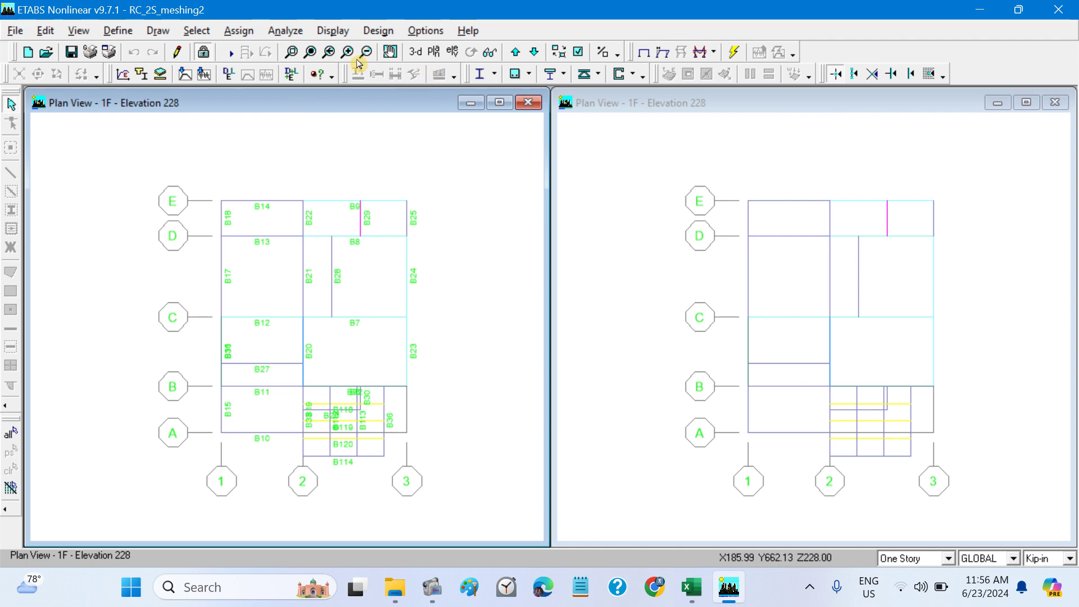
left_click(71, 55)
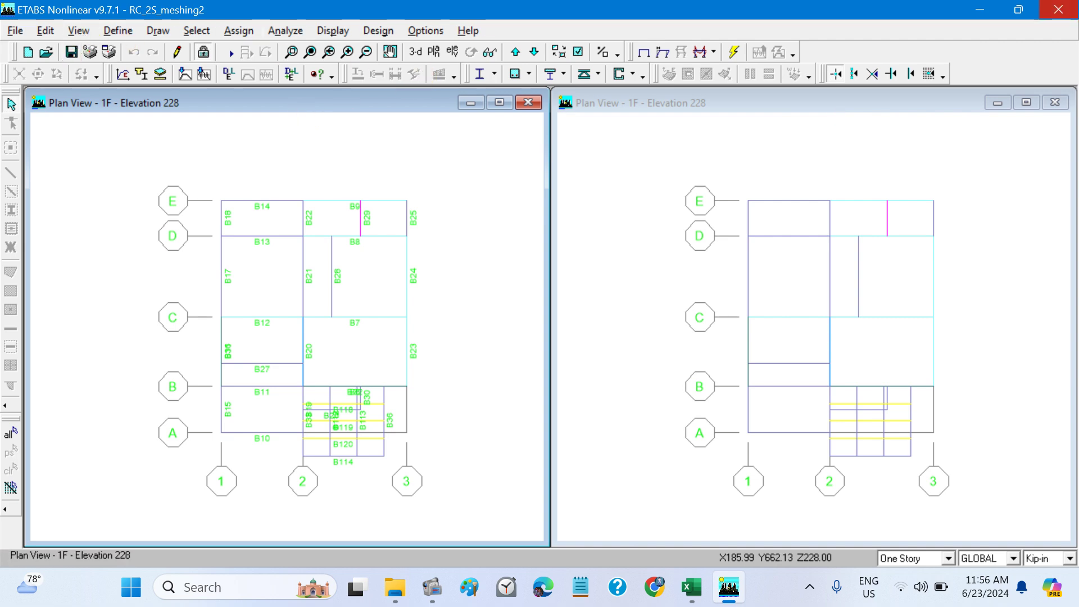